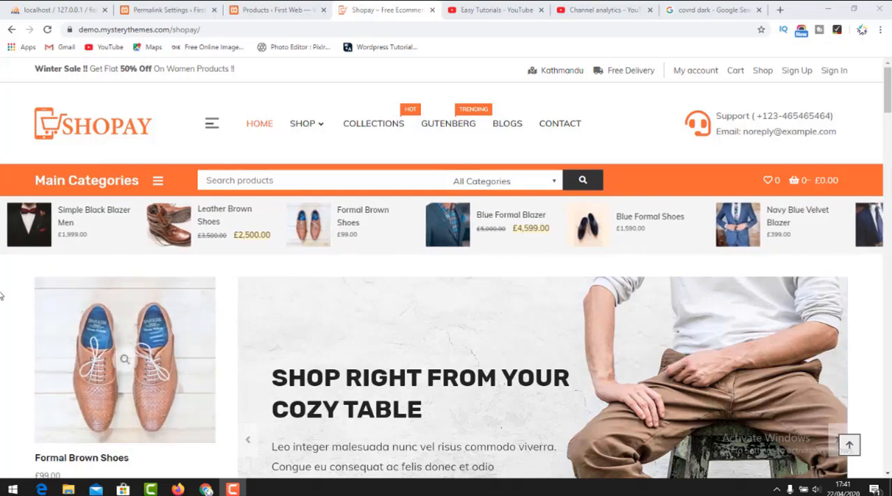
Examine the Shopay demo home page from the header and hero banner through its product sections and recent blogs to the footer.
{"action": "scroll", "coordinate": [296, 177], "scroll_direction": "down", "scroll_amount": 8}
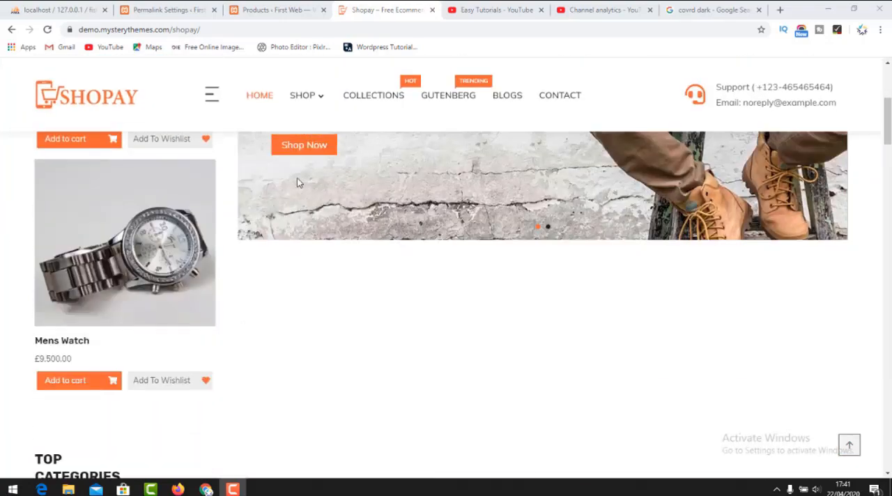
{"action": "scroll", "coordinate": [220, 253], "scroll_direction": "down", "scroll_amount": 6}
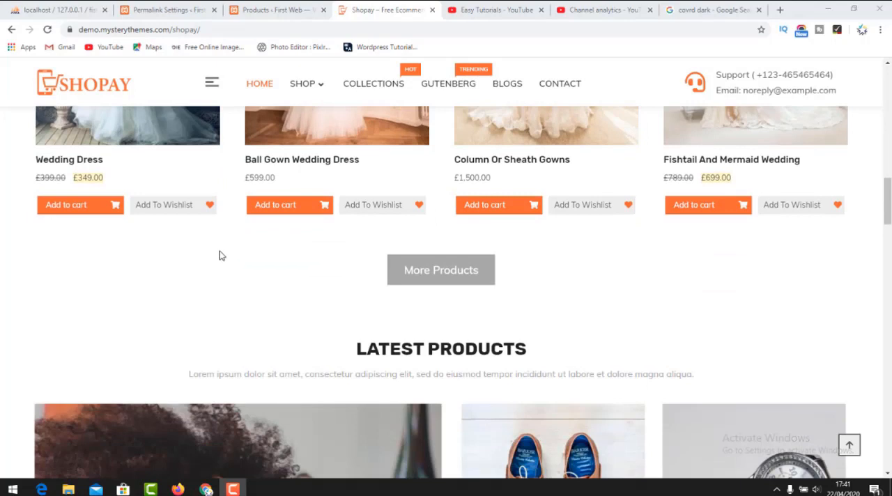
{"action": "scroll", "coordinate": [194, 266], "scroll_direction": "down", "scroll_amount": 8}
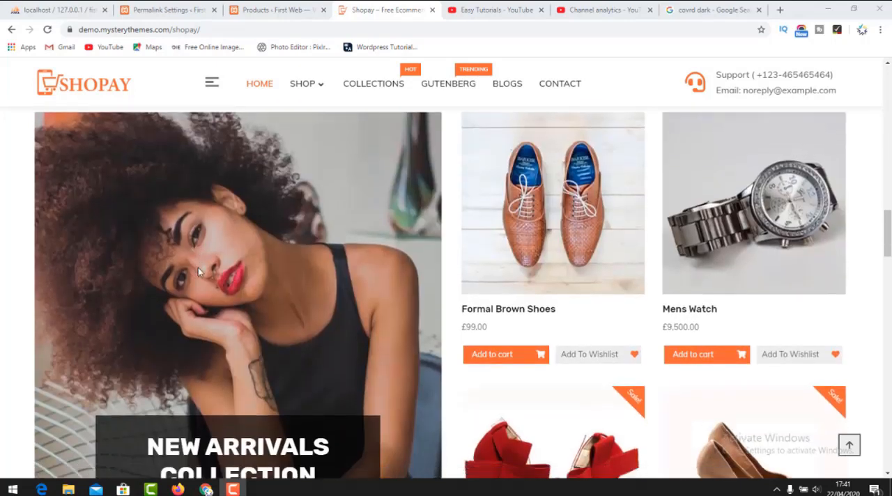
{"action": "scroll", "coordinate": [218, 271], "scroll_direction": "down", "scroll_amount": 4}
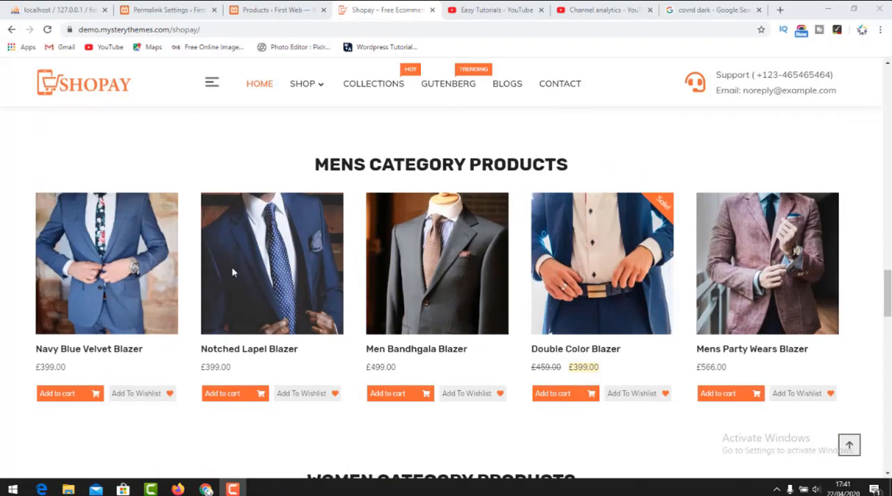
{"action": "scroll", "coordinate": [231, 266], "scroll_direction": "down", "scroll_amount": 5}
{"action": "scroll", "coordinate": [234, 272], "scroll_direction": "down", "scroll_amount": 2}
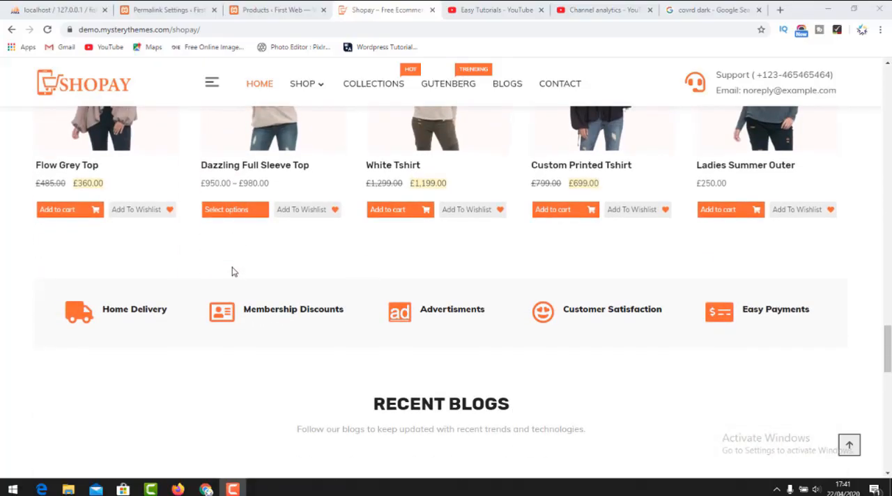
{"action": "scroll", "coordinate": [234, 272], "scroll_direction": "down", "scroll_amount": 3}
{"action": "scroll", "coordinate": [209, 266], "scroll_direction": "down", "scroll_amount": 3}
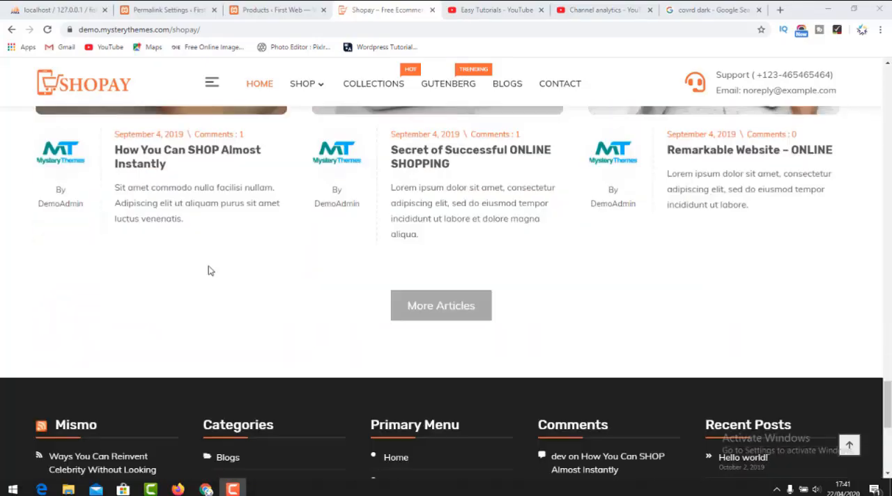
{"action": "scroll", "coordinate": [210, 270], "scroll_direction": "down", "scroll_amount": 4}
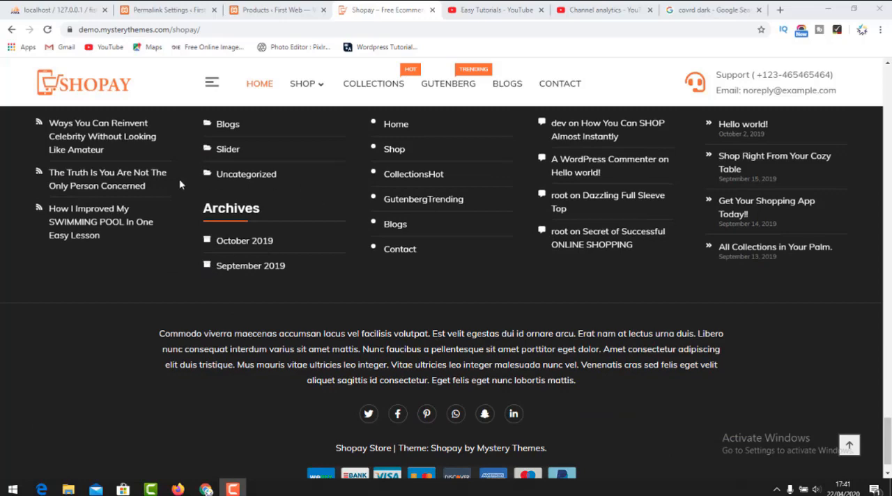
{"action": "scroll", "coordinate": [309, 217], "scroll_direction": "down", "scroll_amount": 1}
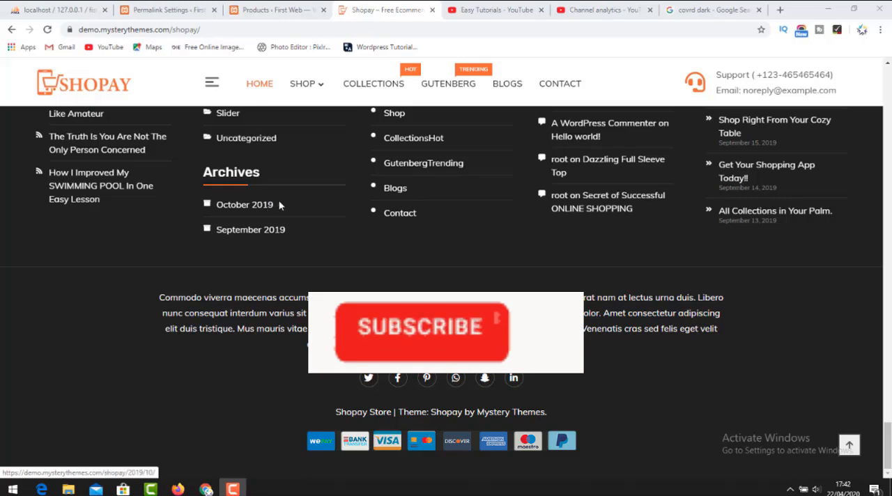
{"action": "scroll", "coordinate": [278, 201], "scroll_direction": "up", "scroll_amount": 8}
{"action": "scroll", "coordinate": [280, 204], "scroll_direction": "up", "scroll_amount": 5}
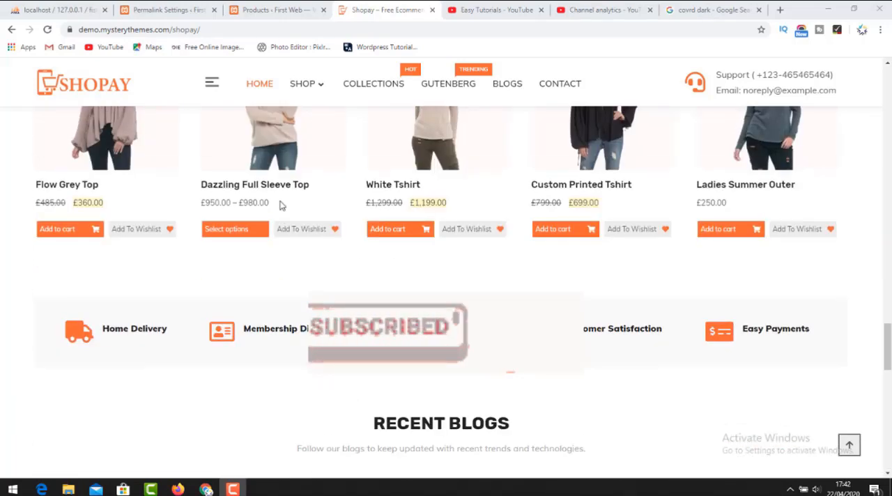
{"action": "scroll", "coordinate": [227, 207], "scroll_direction": "up", "scroll_amount": 5}
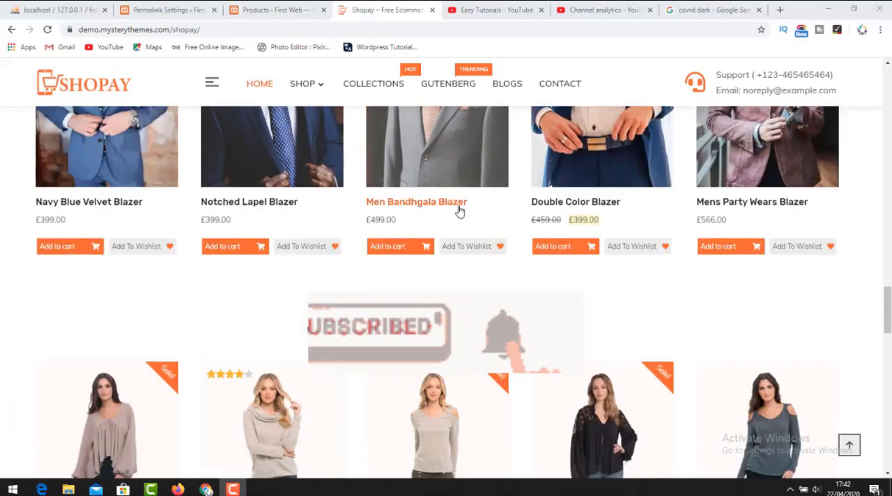
{"action": "scroll", "coordinate": [460, 209], "scroll_direction": "up", "scroll_amount": 5}
{"action": "scroll", "coordinate": [440, 204], "scroll_direction": "up", "scroll_amount": 10}
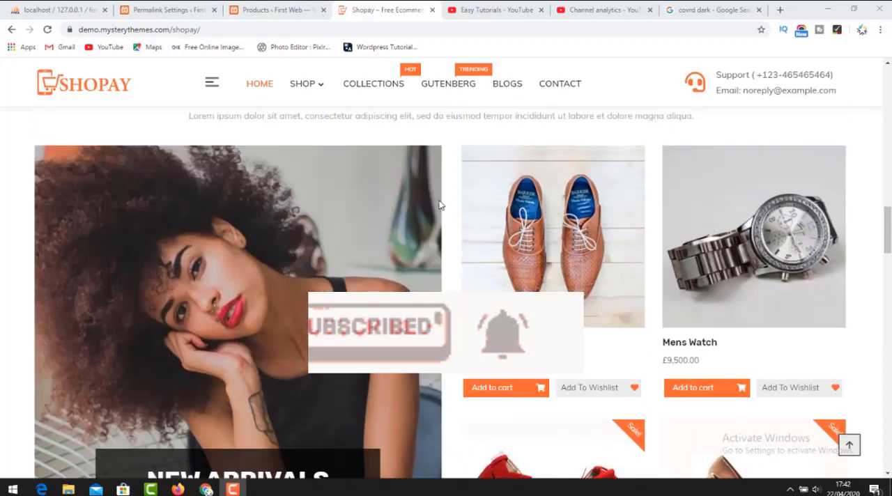
{"action": "scroll", "coordinate": [419, 207], "scroll_direction": "up", "scroll_amount": 10}
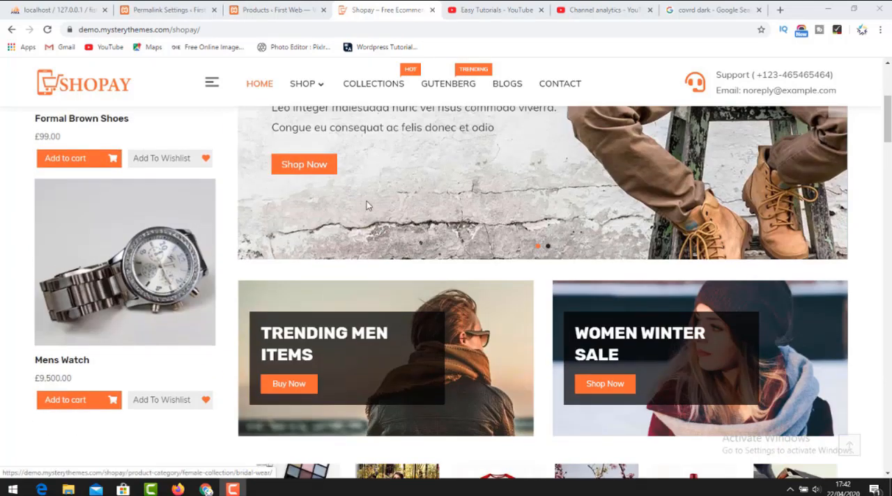
{"action": "scroll", "coordinate": [266, 290], "scroll_direction": "down", "scroll_amount": 3}
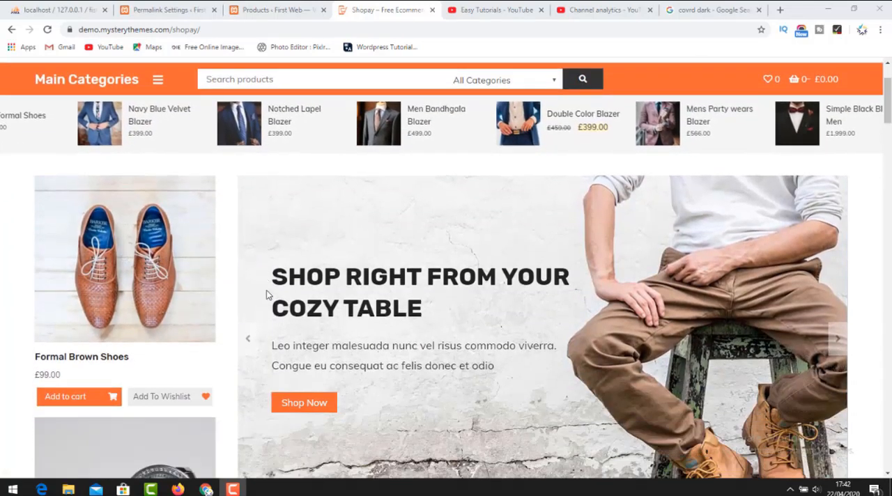
{"action": "scroll", "coordinate": [234, 188], "scroll_direction": "up", "scroll_amount": 3}
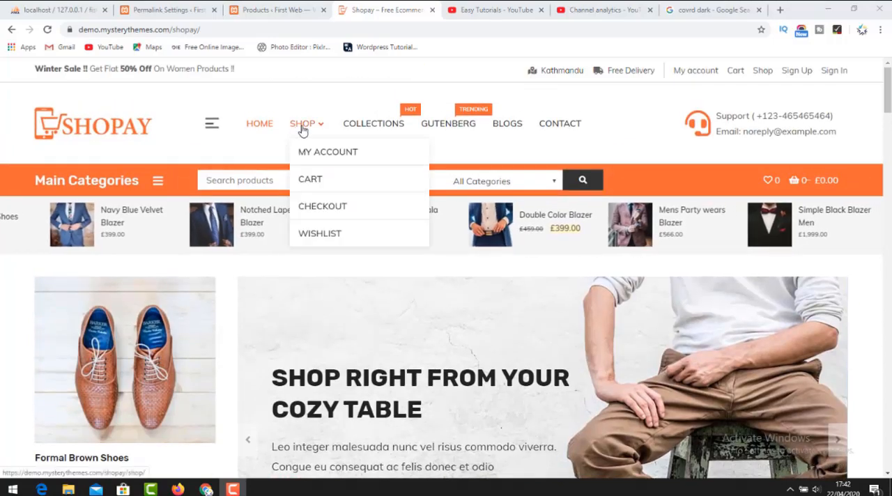
Go to the demo store's Shop page and open the Beauty Soap product.
{"action": "left_click", "coordinate": [295, 129]}
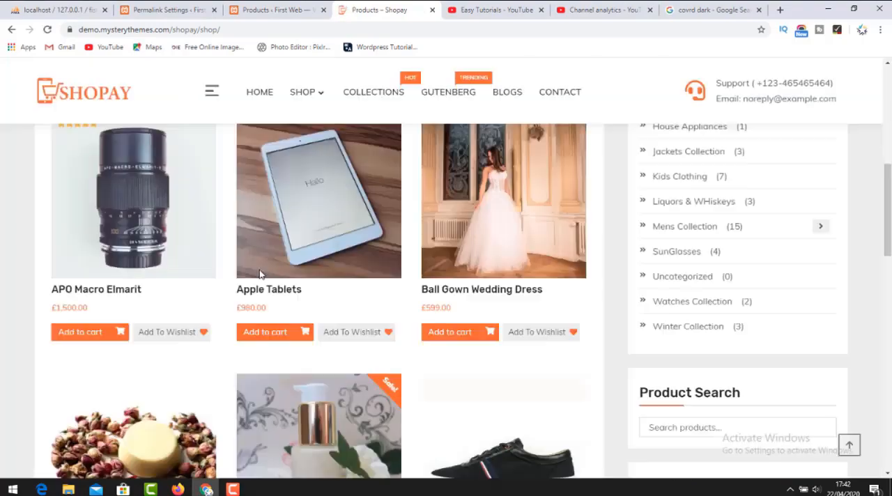
{"action": "scroll", "coordinate": [261, 275], "scroll_direction": "down", "scroll_amount": 8}
{"action": "scroll", "coordinate": [261, 275], "scroll_direction": "up", "scroll_amount": 6}
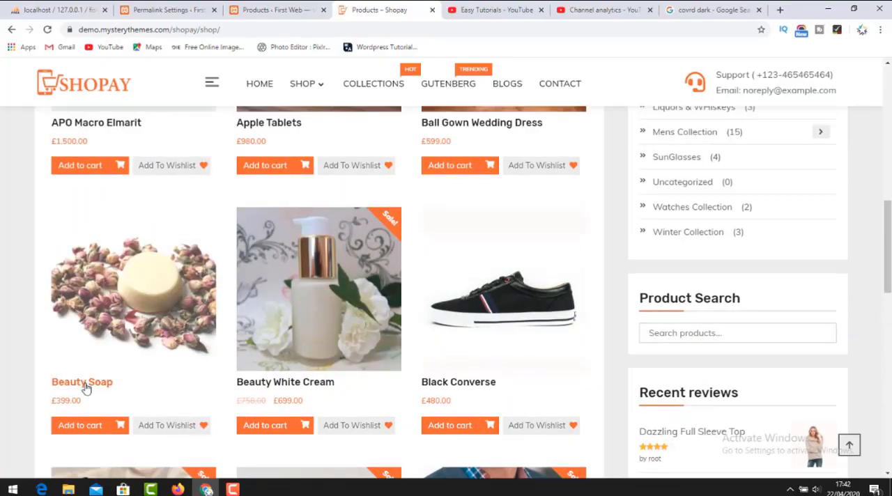
{"action": "left_click", "coordinate": [84, 382]}
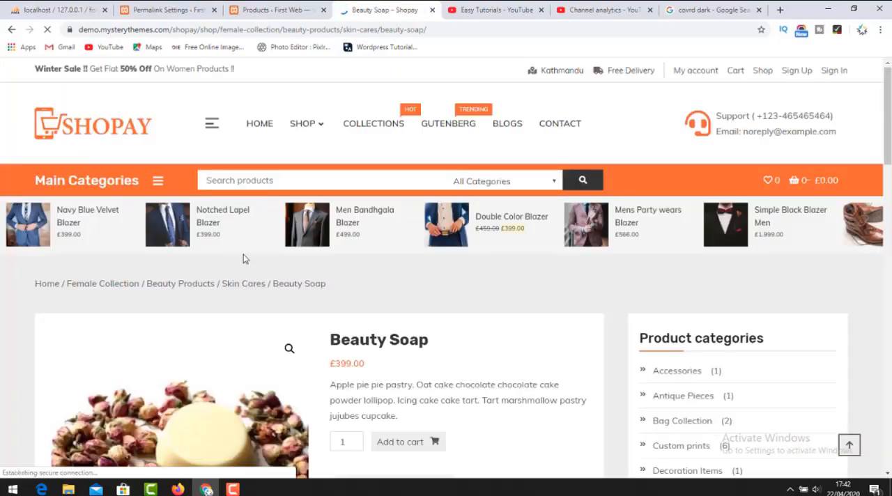
Look over the Beauty Soap product details and add one to the cart.
{"action": "scroll", "coordinate": [244, 258], "scroll_direction": "down", "scroll_amount": 4}
{"action": "scroll", "coordinate": [272, 291], "scroll_direction": "up", "scroll_amount": 2}
{"action": "scroll", "coordinate": [277, 292], "scroll_direction": "down", "scroll_amount": 1}
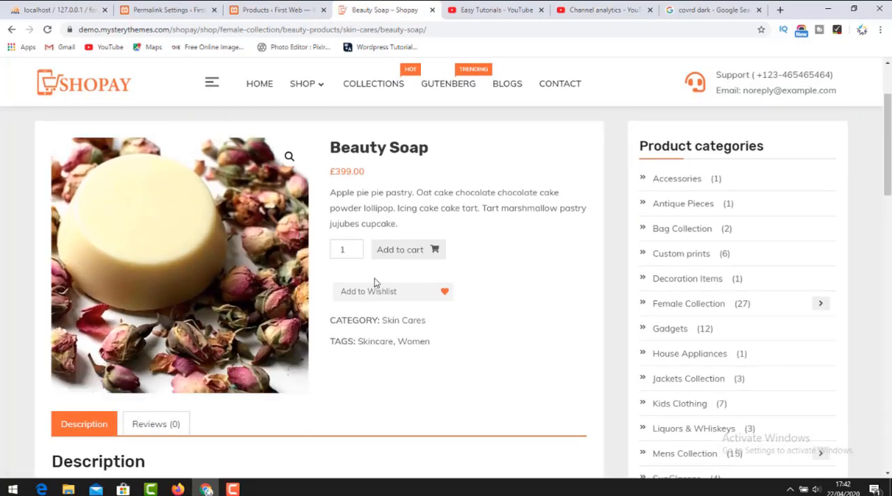
{"action": "left_click", "coordinate": [427, 250]}
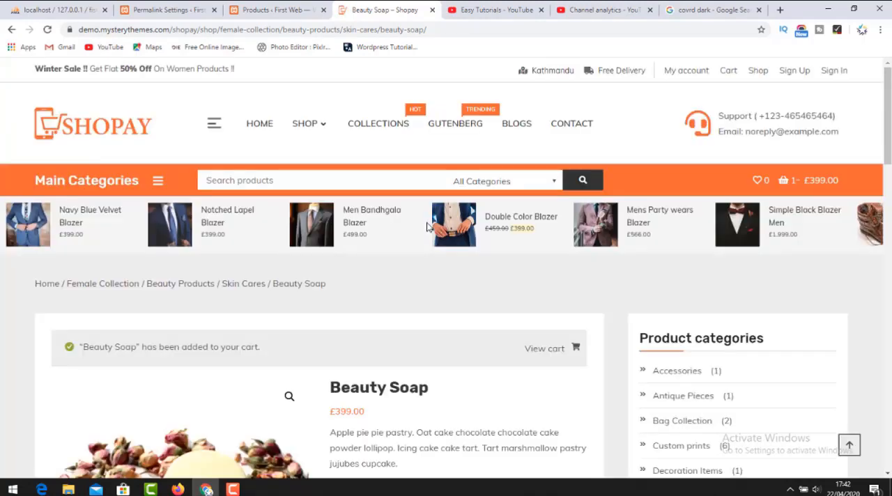
View the cart containing Beauty Soap and proceed to checkout.
{"action": "mouse_move", "coordinate": [784, 180]}
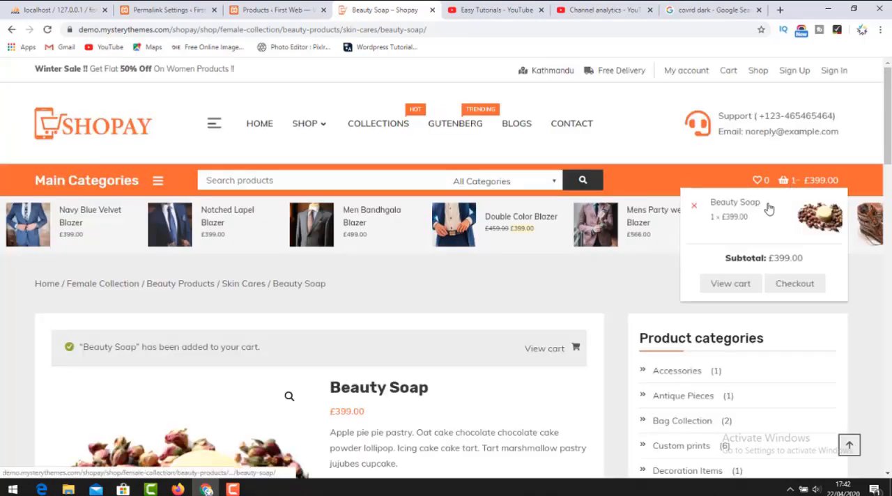
{"action": "left_click", "coordinate": [728, 292]}
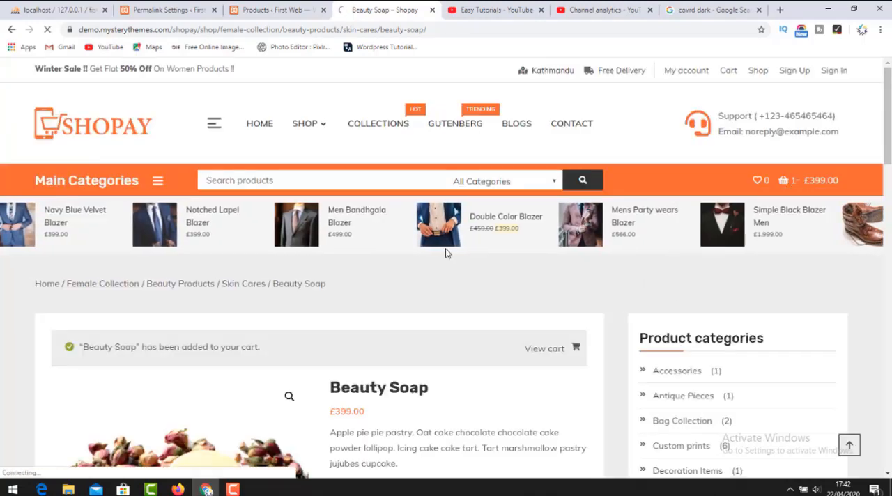
{"action": "scroll", "coordinate": [422, 275], "scroll_direction": "down", "scroll_amount": 8}
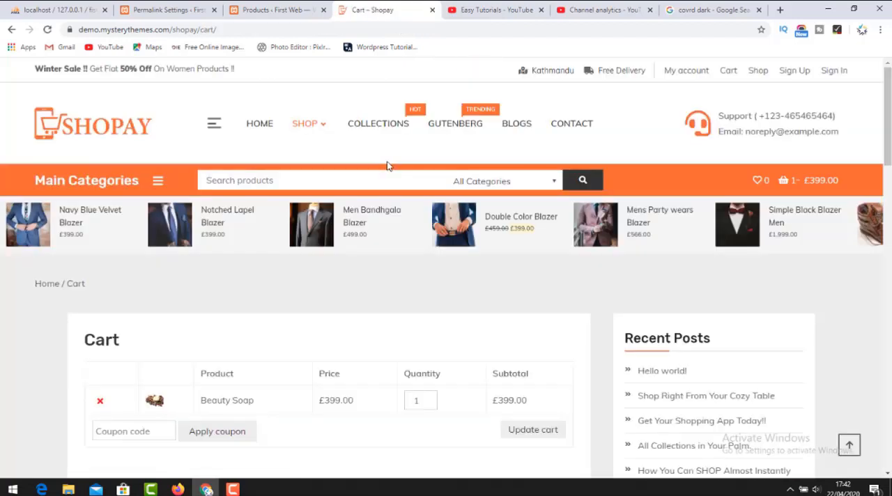
{"action": "scroll", "coordinate": [342, 254], "scroll_direction": "down", "scroll_amount": 3}
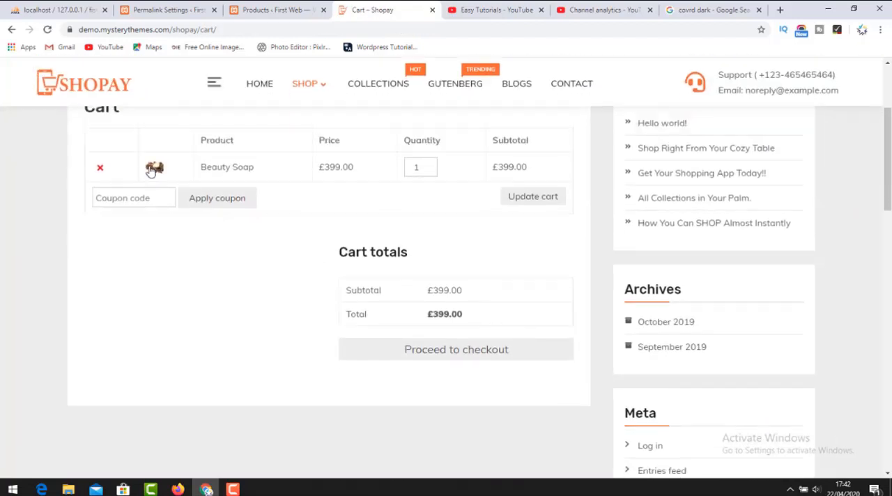
{"action": "left_click", "coordinate": [453, 352]}
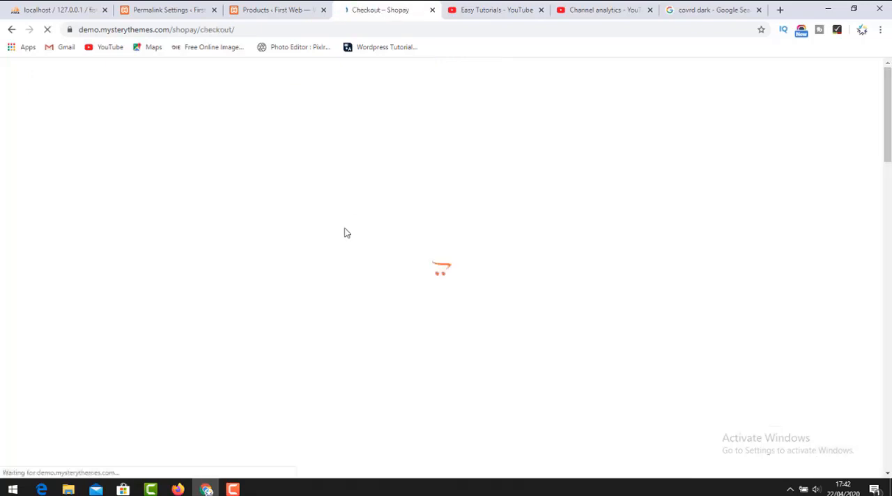
Examine the checkout page, including the coupon option, billing fields, order summary and payment methods.
{"action": "scroll", "coordinate": [345, 242], "scroll_direction": "down", "scroll_amount": 5}
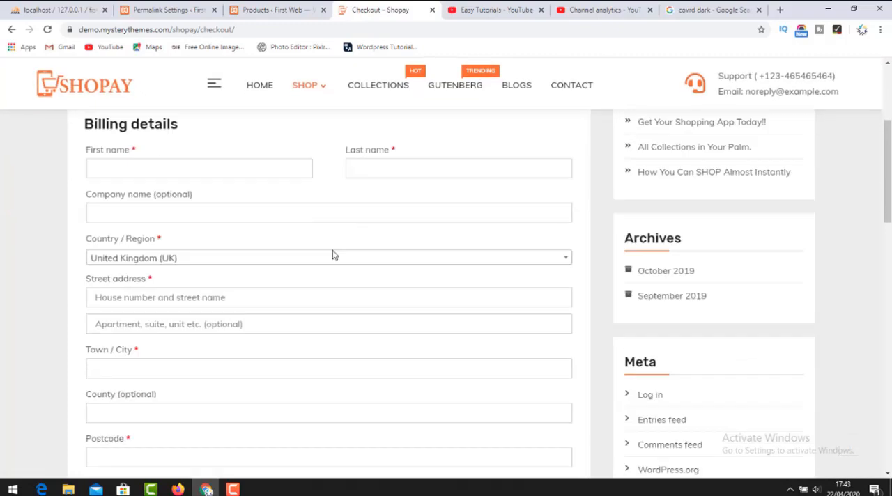
{"action": "scroll", "coordinate": [354, 244], "scroll_direction": "down", "scroll_amount": 2}
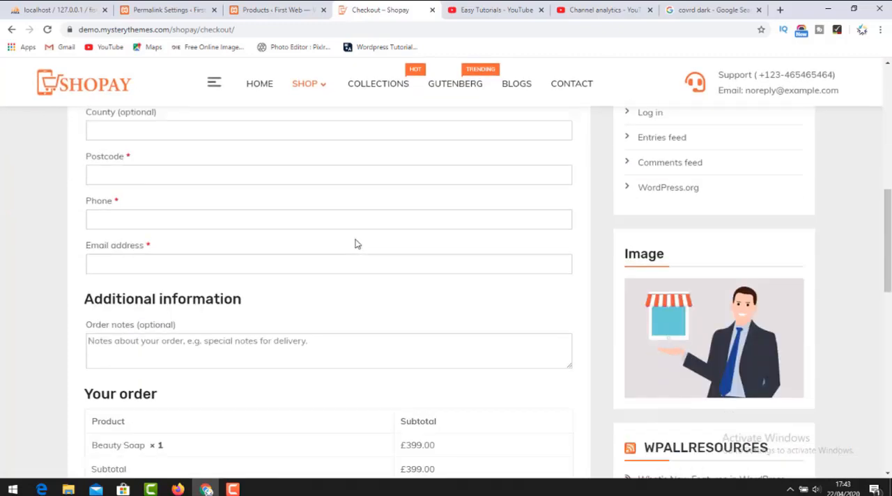
{"action": "scroll", "coordinate": [355, 243], "scroll_direction": "down", "scroll_amount": 2}
{"action": "scroll", "coordinate": [355, 243], "scroll_direction": "down", "scroll_amount": 1}
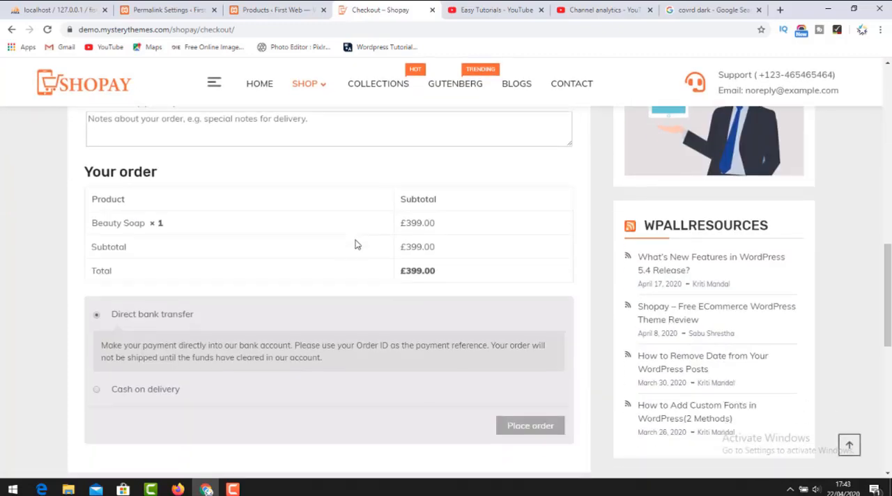
{"action": "scroll", "coordinate": [422, 248], "scroll_direction": "up", "scroll_amount": 6}
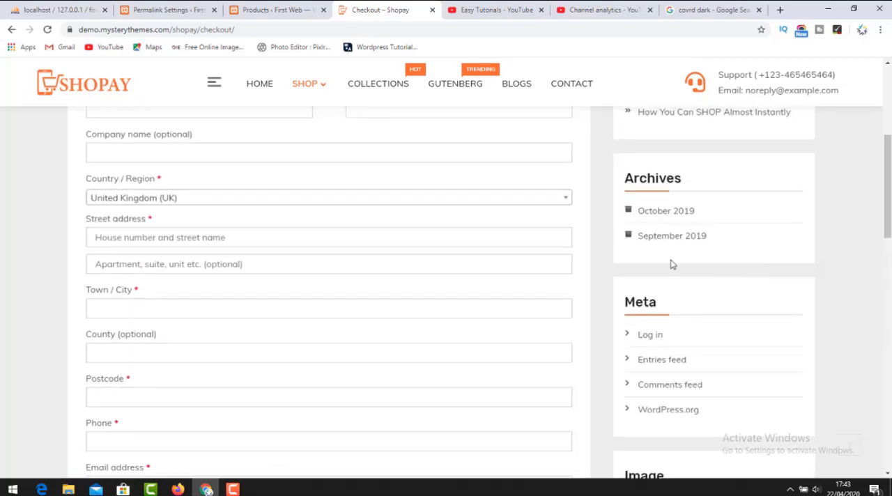
{"action": "scroll", "coordinate": [502, 258], "scroll_direction": "up", "scroll_amount": 4}
{"action": "scroll", "coordinate": [117, 261], "scroll_direction": "down", "scroll_amount": 4}
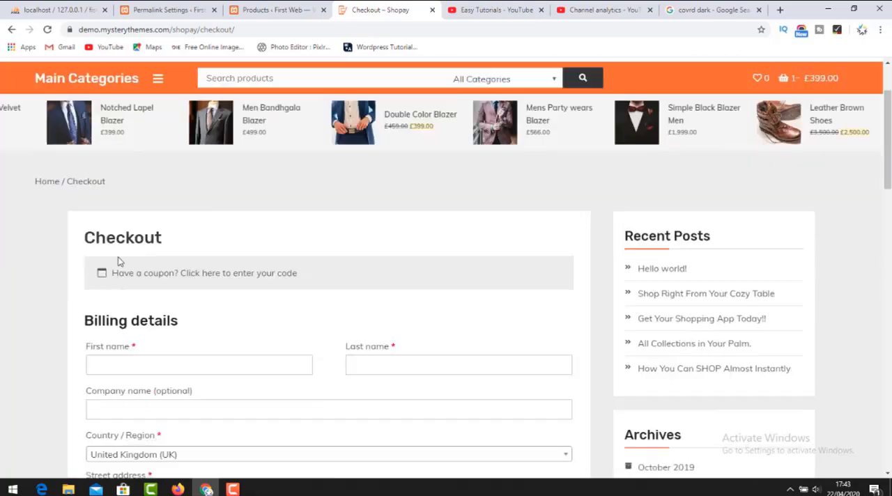
{"action": "scroll", "coordinate": [234, 270], "scroll_direction": "down", "scroll_amount": 2}
{"action": "scroll", "coordinate": [258, 269], "scroll_direction": "up", "scroll_amount": 4}
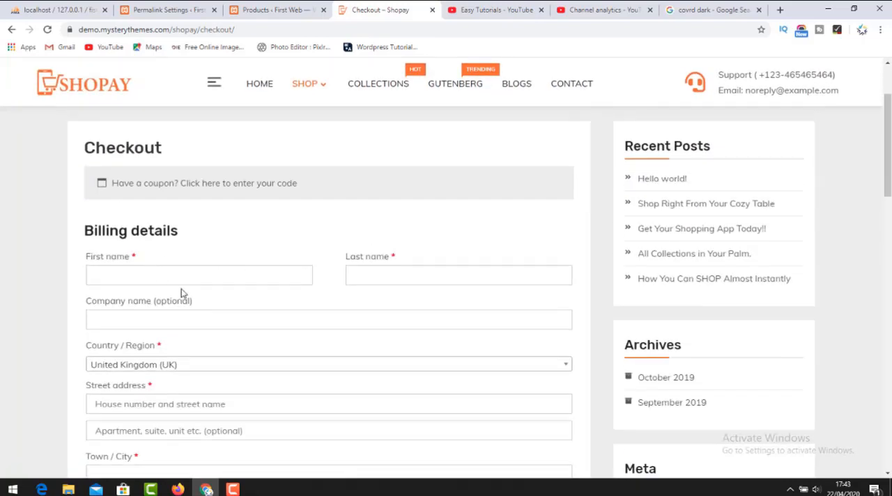
{"action": "scroll", "coordinate": [185, 298], "scroll_direction": "down", "scroll_amount": 4}
{"action": "scroll", "coordinate": [206, 313], "scroll_direction": "down", "scroll_amount": 5}
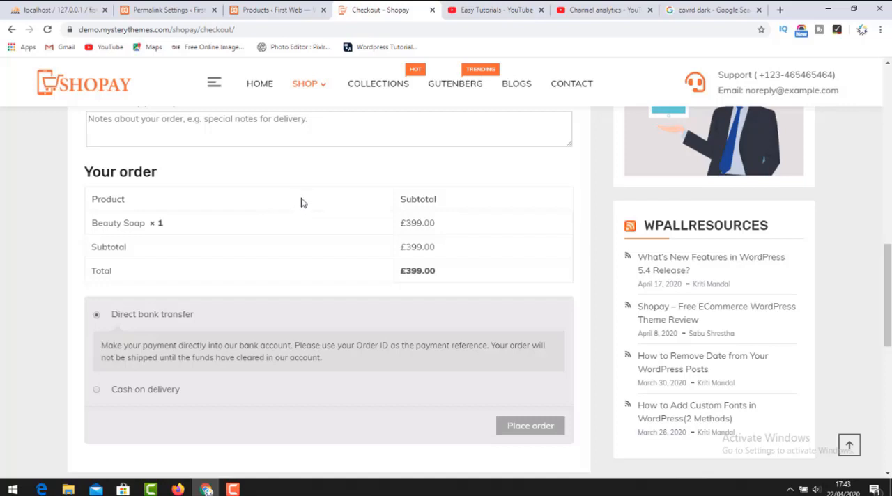
{"action": "scroll", "coordinate": [285, 204], "scroll_direction": "up", "scroll_amount": 4}
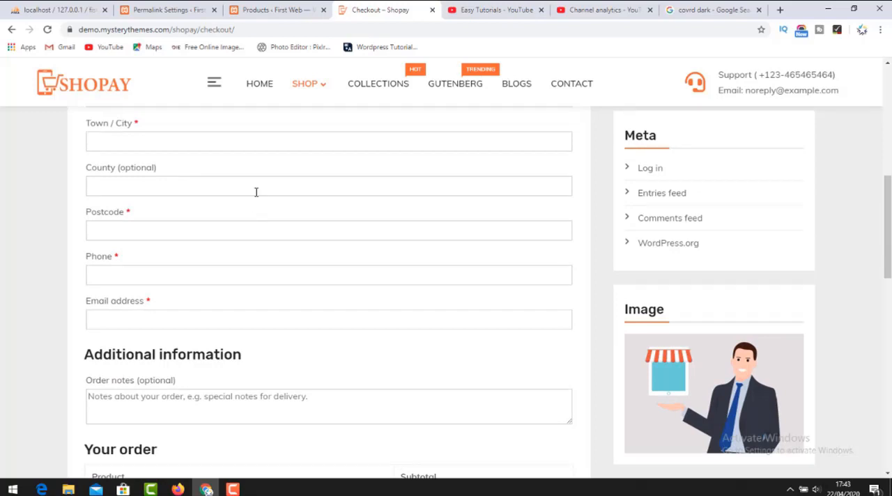
{"action": "scroll", "coordinate": [376, 208], "scroll_direction": "up", "scroll_amount": 7}
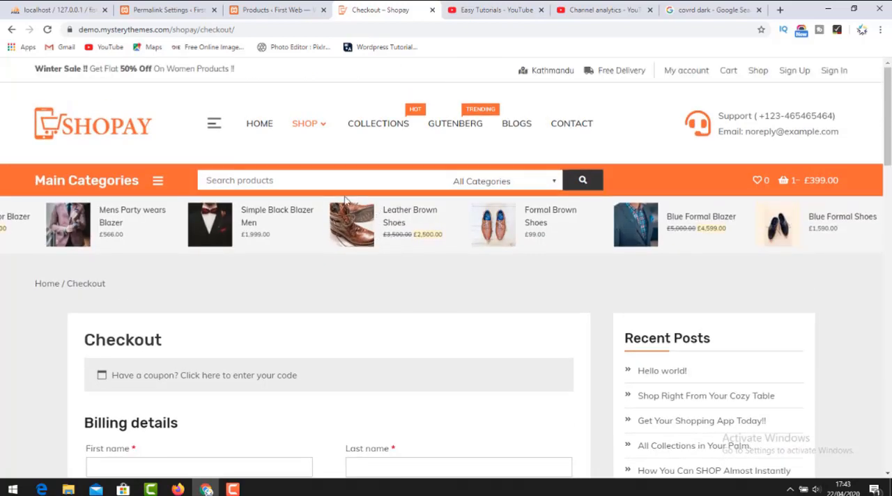
Expand the Main Categories list and look through its product categories.
{"action": "left_click", "coordinate": [158, 180]}
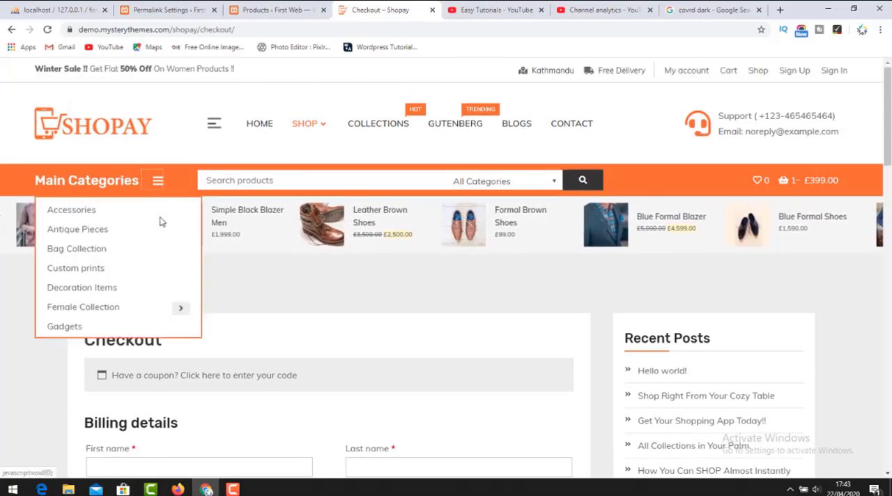
{"action": "scroll", "coordinate": [144, 306], "scroll_direction": "down", "scroll_amount": 2}
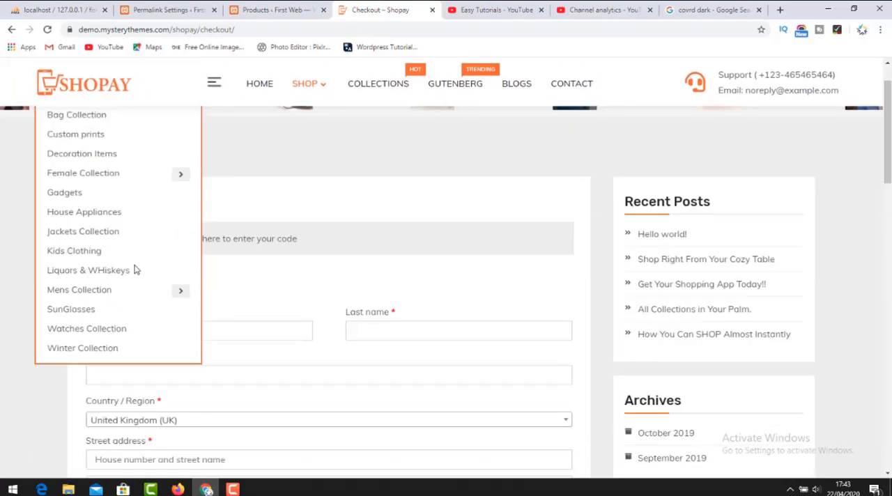
Review the expanded Main Categories list from Accessories down to Winter Collection.
{"action": "scroll", "coordinate": [117, 193], "scroll_direction": "up", "scroll_amount": 2}
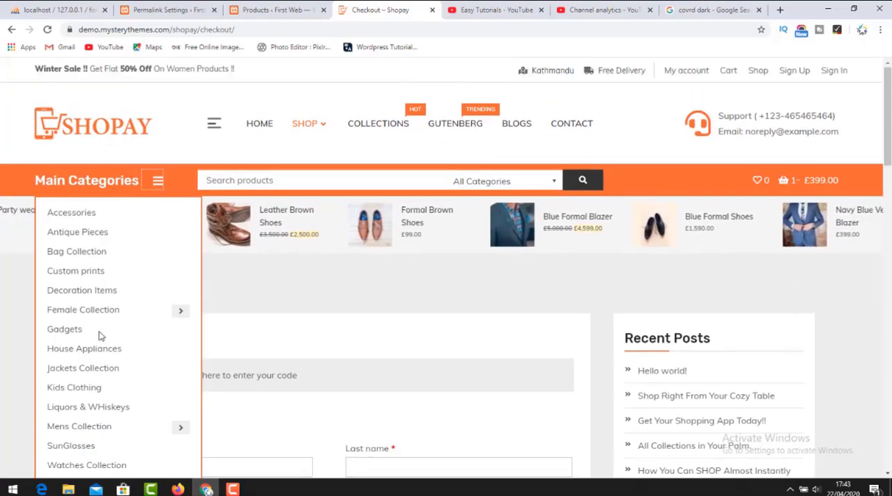
{"action": "scroll", "coordinate": [102, 336], "scroll_direction": "down", "scroll_amount": 2}
{"action": "scroll", "coordinate": [133, 302], "scroll_direction": "up", "scroll_amount": 2}
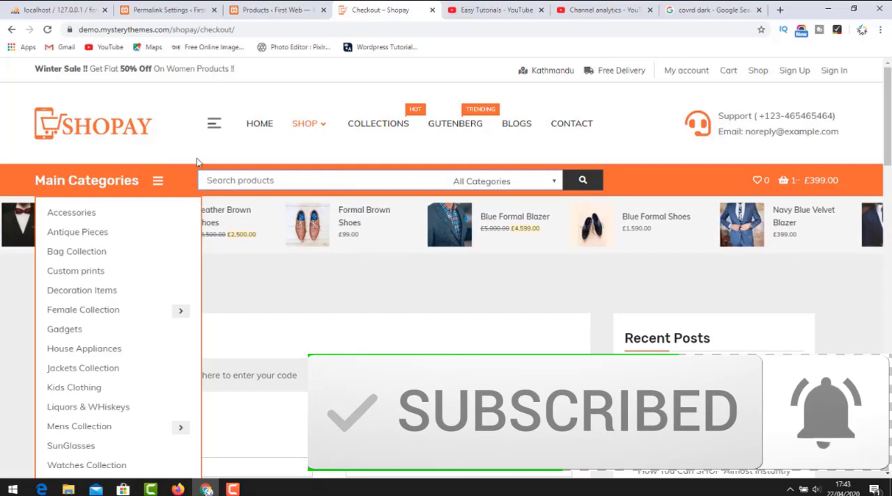
Return to the demo's home page and look over its header, product ticker, banner slider and featured products.
{"action": "left_click", "coordinate": [256, 125]}
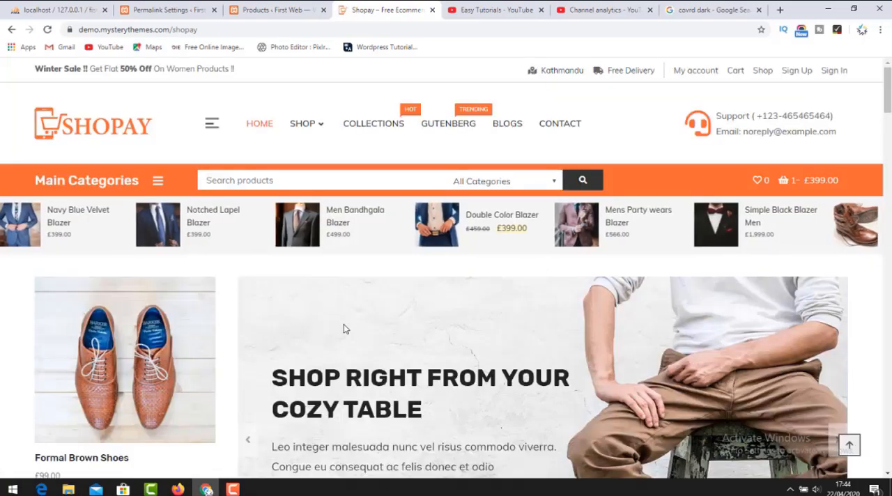
{"action": "scroll", "coordinate": [344, 333], "scroll_direction": "down", "scroll_amount": 2}
{"action": "scroll", "coordinate": [348, 332], "scroll_direction": "down", "scroll_amount": 1}
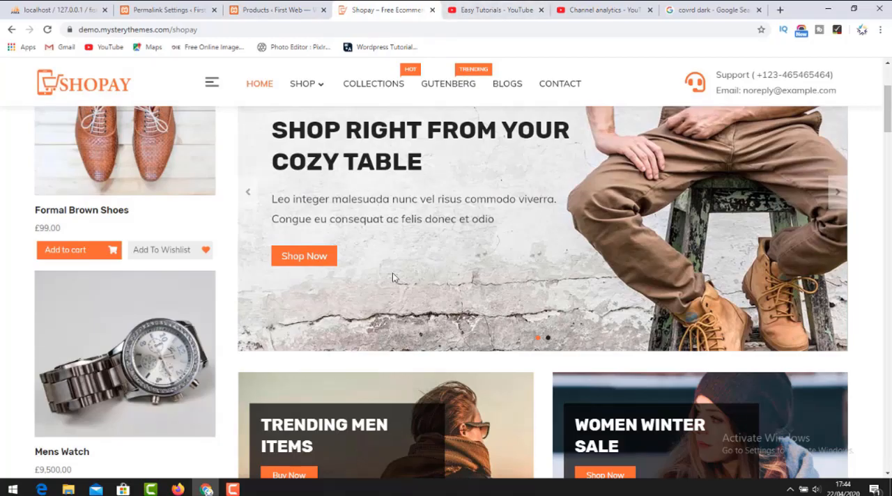
{"action": "scroll", "coordinate": [411, 251], "scroll_direction": "up", "scroll_amount": 4}
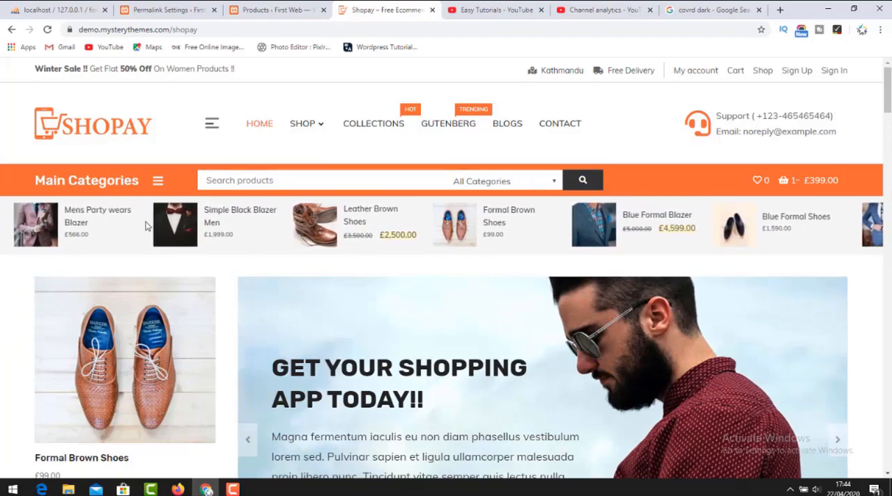
Look through the home page sections from Discover More Products through the men's and women's products to the footer widgets and payment logos.
{"action": "scroll", "coordinate": [171, 251], "scroll_direction": "down", "scroll_amount": 10}
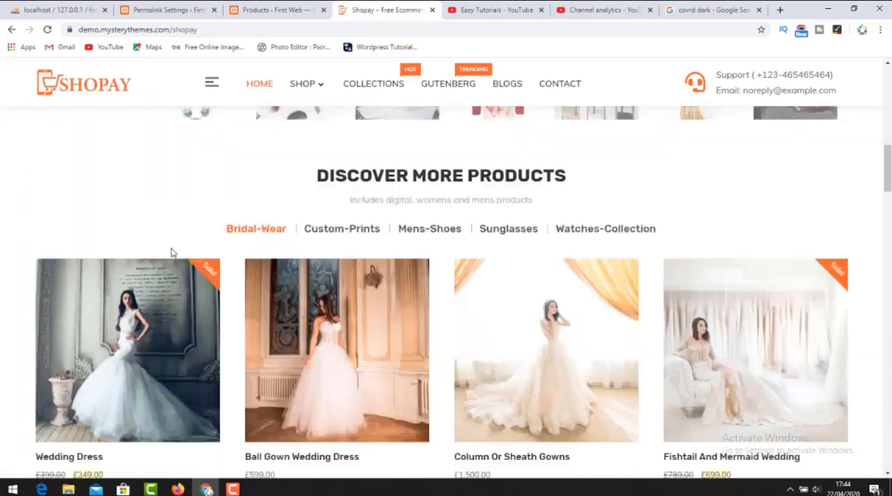
{"action": "scroll", "coordinate": [177, 241], "scroll_direction": "down", "scroll_amount": 5}
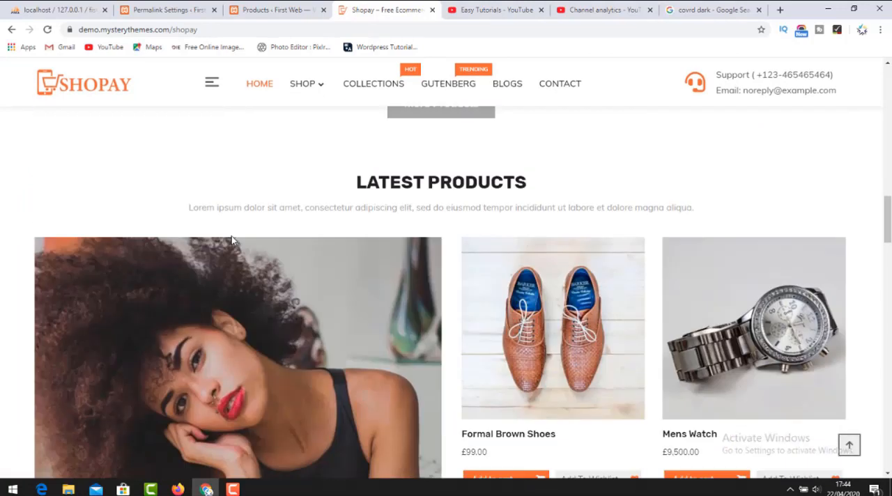
{"action": "scroll", "coordinate": [231, 236], "scroll_direction": "down", "scroll_amount": 10}
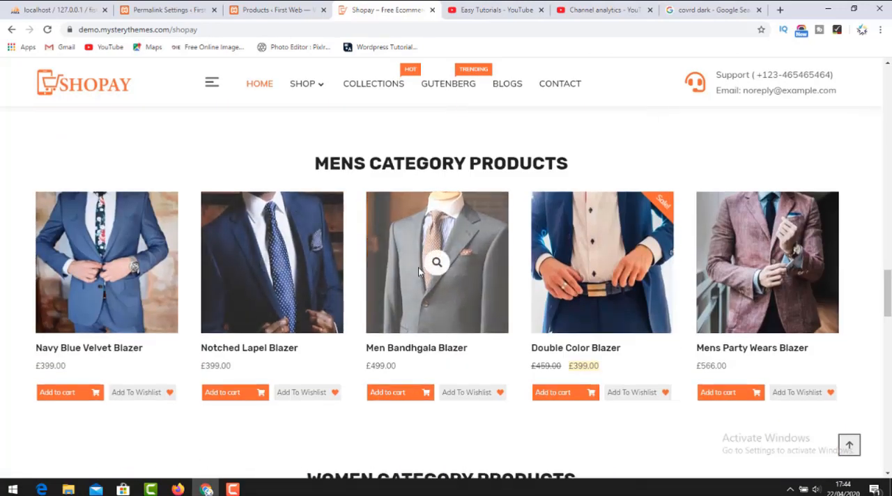
{"action": "scroll", "coordinate": [300, 251], "scroll_direction": "down", "scroll_amount": 4}
{"action": "scroll", "coordinate": [146, 234], "scroll_direction": "down", "scroll_amount": 3}
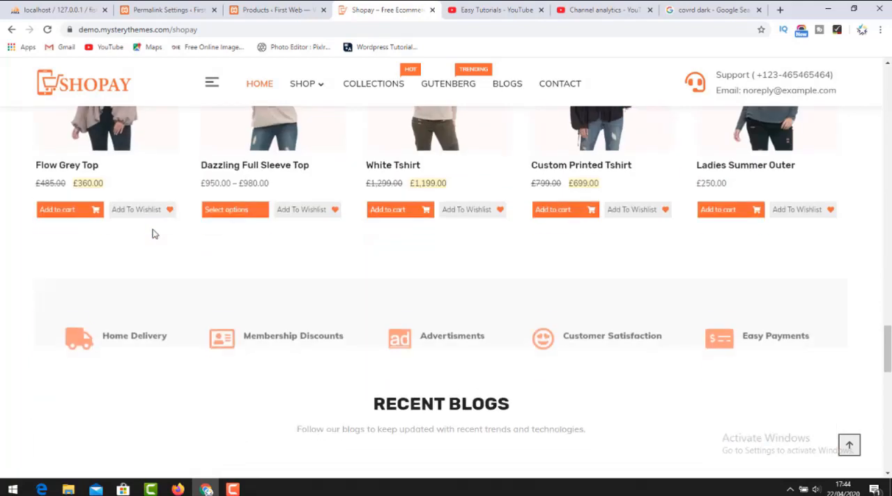
{"action": "scroll", "coordinate": [454, 251], "scroll_direction": "down", "scroll_amount": 5}
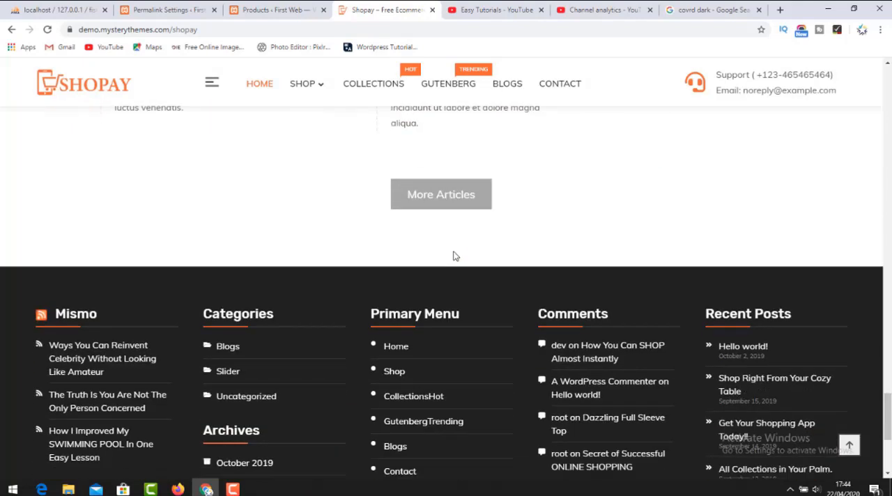
{"action": "scroll", "coordinate": [355, 243], "scroll_direction": "down", "scroll_amount": 4}
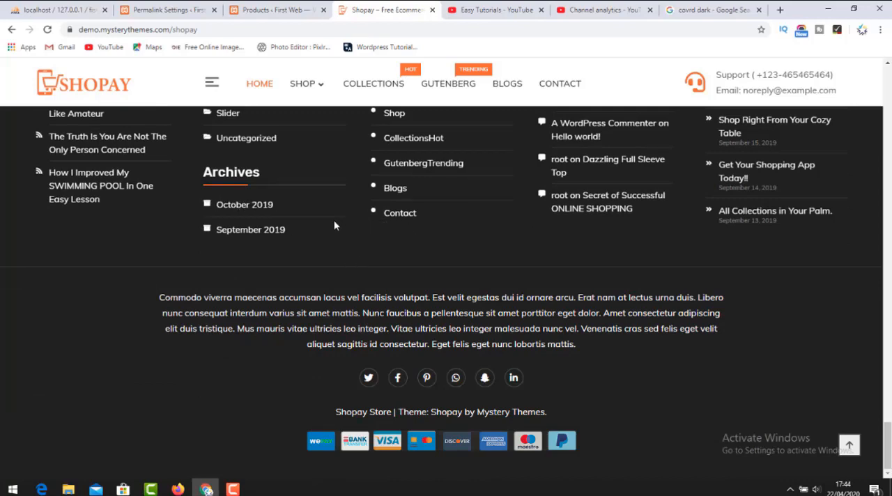
Review the home page back up from the footer through Recent Blogs and Women Category Products to the New Arrivals banner.
{"action": "scroll", "coordinate": [341, 222], "scroll_direction": "up", "scroll_amount": 4}
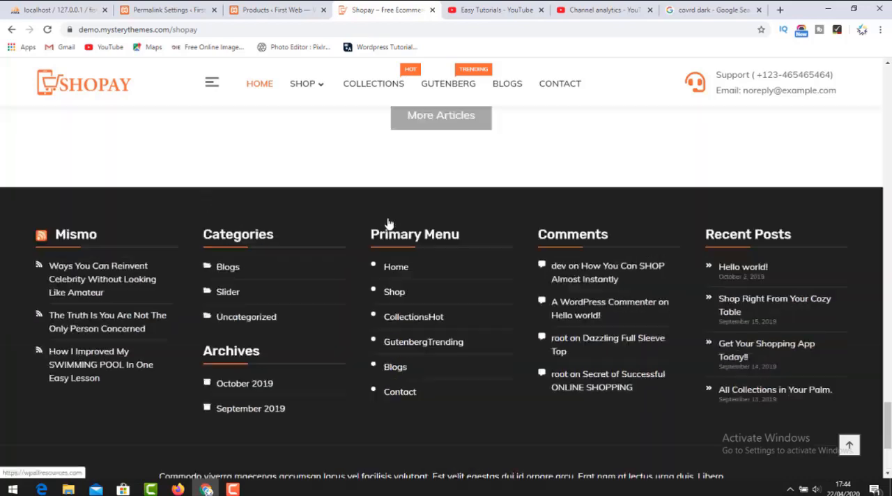
{"action": "scroll", "coordinate": [300, 208], "scroll_direction": "up", "scroll_amount": 5}
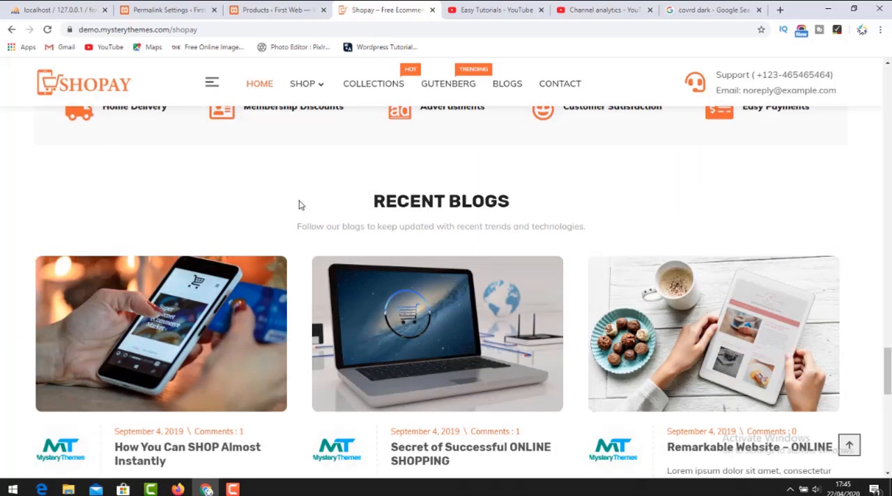
{"action": "scroll", "coordinate": [300, 205], "scroll_direction": "up", "scroll_amount": 10}
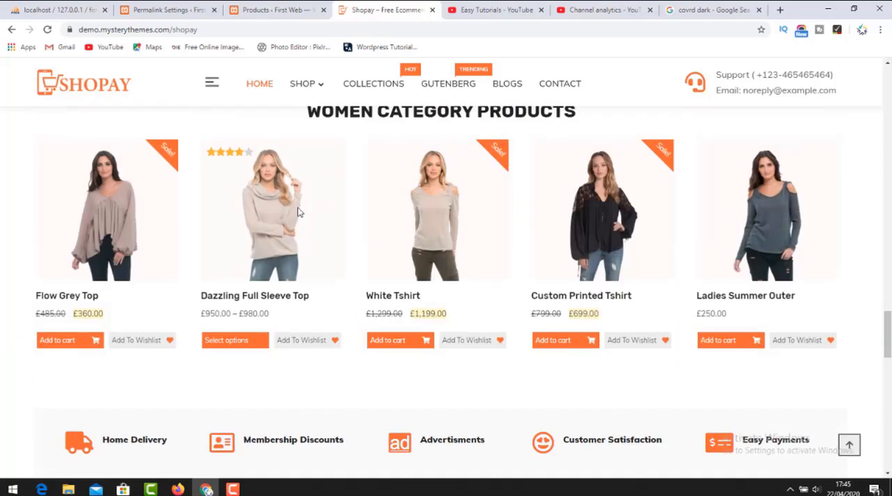
{"action": "scroll", "coordinate": [308, 213], "scroll_direction": "up", "scroll_amount": 5}
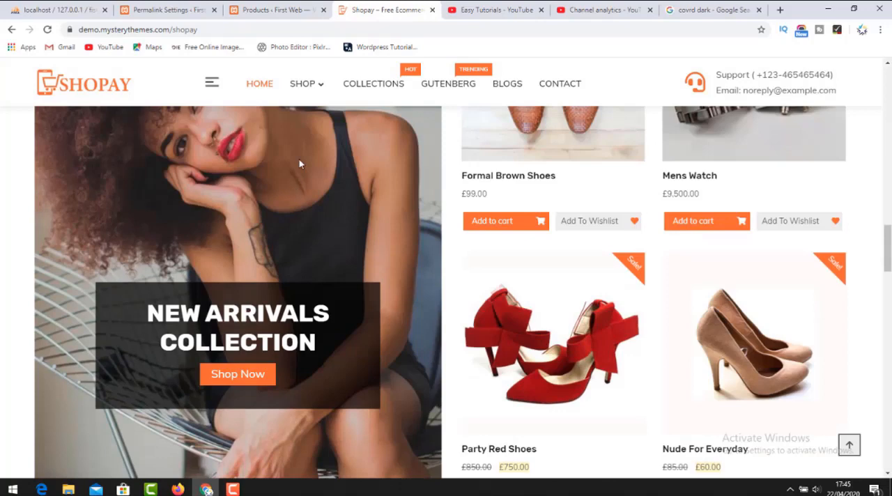
Open the Blogs page and look through its listed posts and sidebar widgets.
{"action": "left_click", "coordinate": [497, 86]}
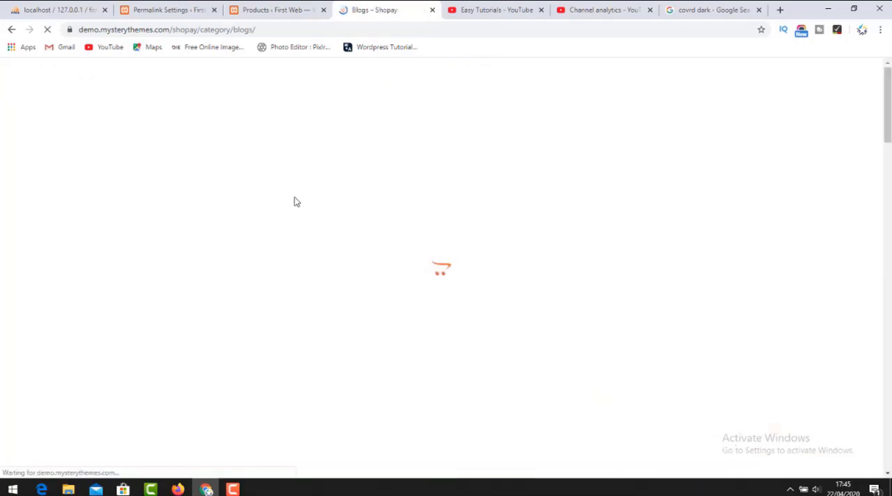
{"action": "scroll", "coordinate": [289, 202], "scroll_direction": "down", "scroll_amount": 4}
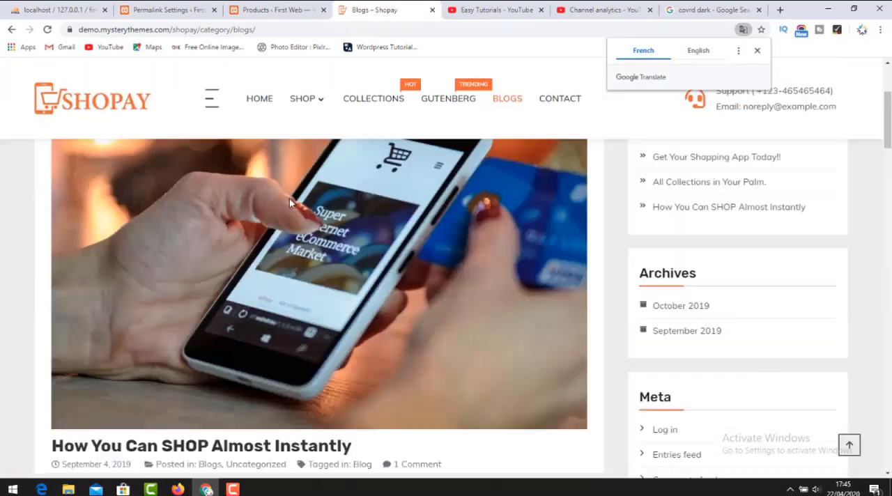
{"action": "scroll", "coordinate": [275, 214], "scroll_direction": "down", "scroll_amount": 3}
{"action": "scroll", "coordinate": [276, 214], "scroll_direction": "up", "scroll_amount": 5}
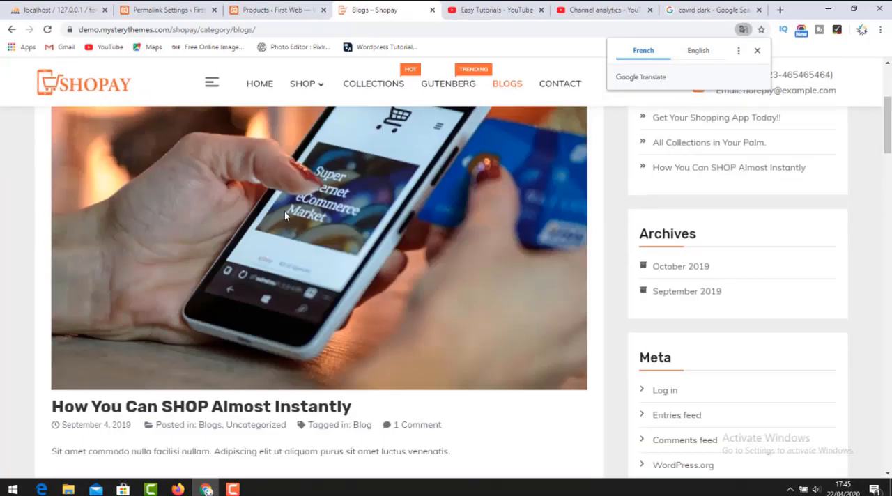
{"action": "scroll", "coordinate": [286, 216], "scroll_direction": "down", "scroll_amount": 5}
{"action": "scroll", "coordinate": [295, 236], "scroll_direction": "down", "scroll_amount": 20}
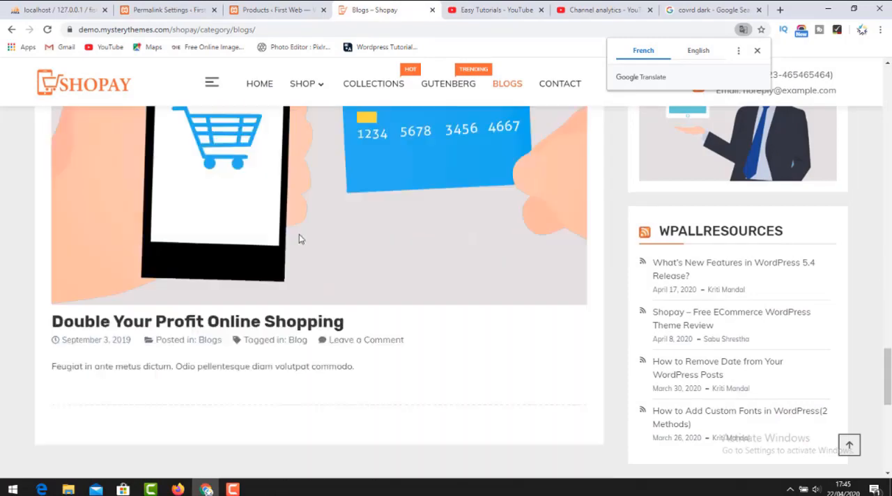
{"action": "scroll", "coordinate": [300, 239], "scroll_direction": "up", "scroll_amount": 5}
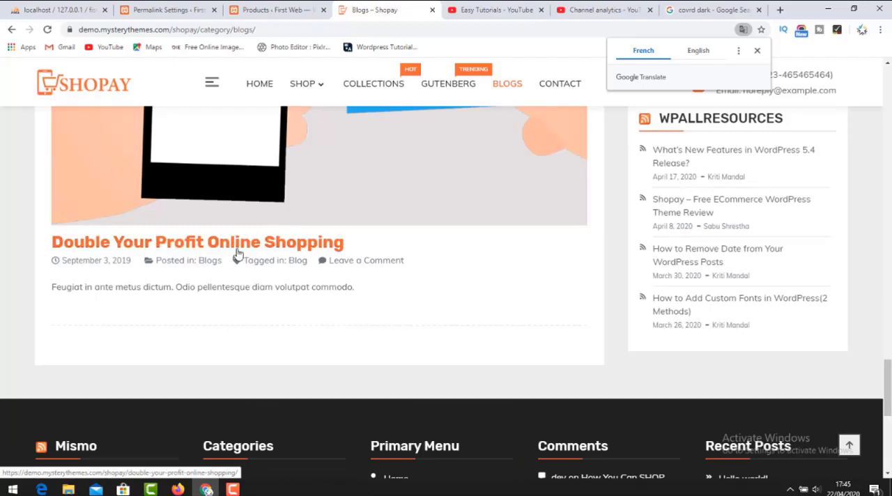
{"action": "scroll", "coordinate": [272, 255], "scroll_direction": "up", "scroll_amount": 5}
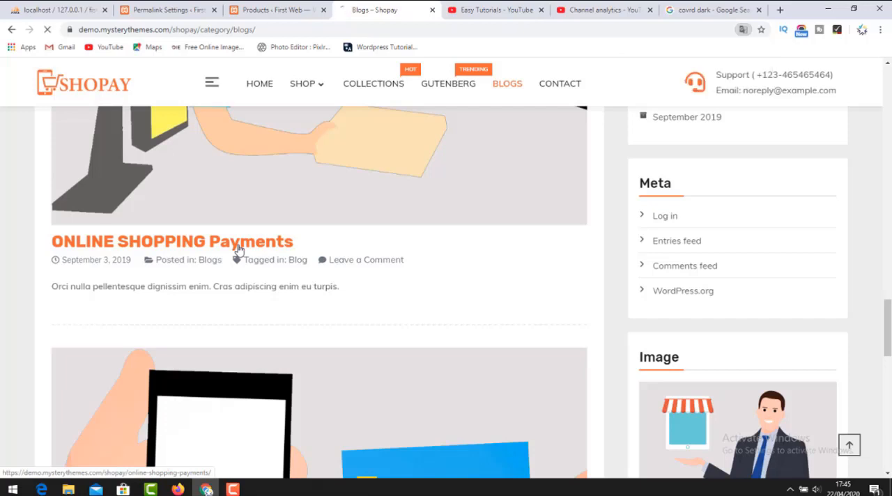
Open the ONLINE SHOPPING Payments blog post and examine its image, text, post navigation and reply form.
{"action": "left_click", "coordinate": [238, 250]}
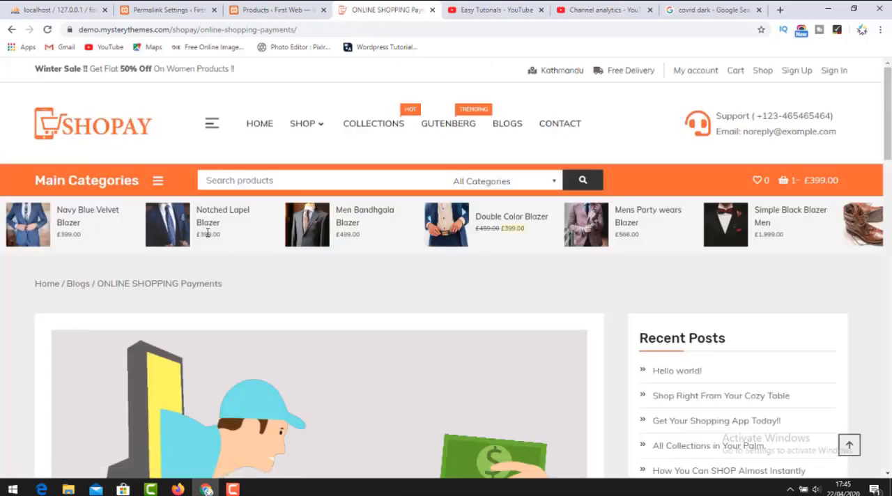
{"action": "scroll", "coordinate": [206, 237], "scroll_direction": "down", "scroll_amount": 1}
{"action": "scroll", "coordinate": [207, 236], "scroll_direction": "down", "scroll_amount": 14}
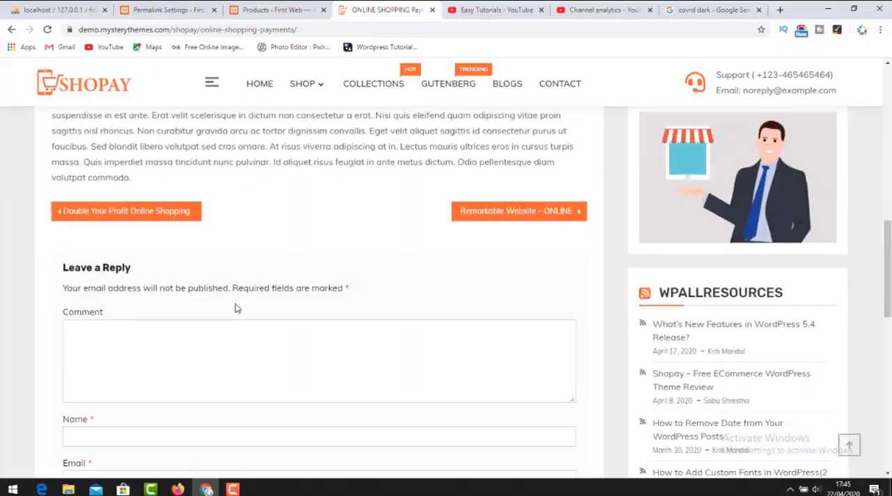
{"action": "scroll", "coordinate": [238, 304], "scroll_direction": "down", "scroll_amount": 3}
{"action": "scroll", "coordinate": [241, 308], "scroll_direction": "up", "scroll_amount": 6}
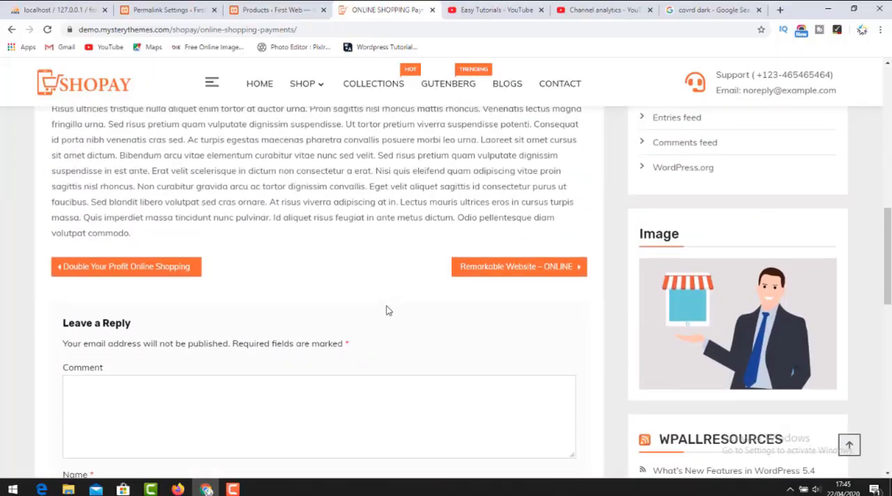
{"action": "scroll", "coordinate": [332, 281], "scroll_direction": "up", "scroll_amount": 8}
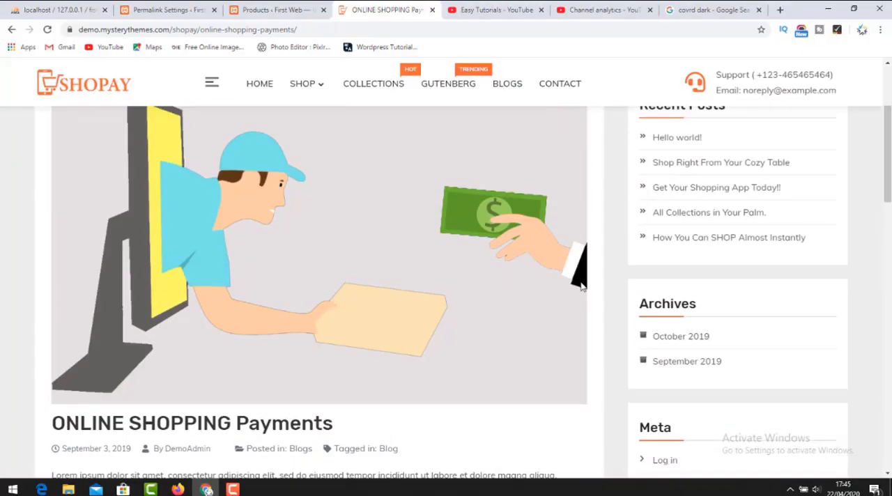
{"action": "scroll", "coordinate": [836, 188], "scroll_direction": "up", "scroll_amount": 5}
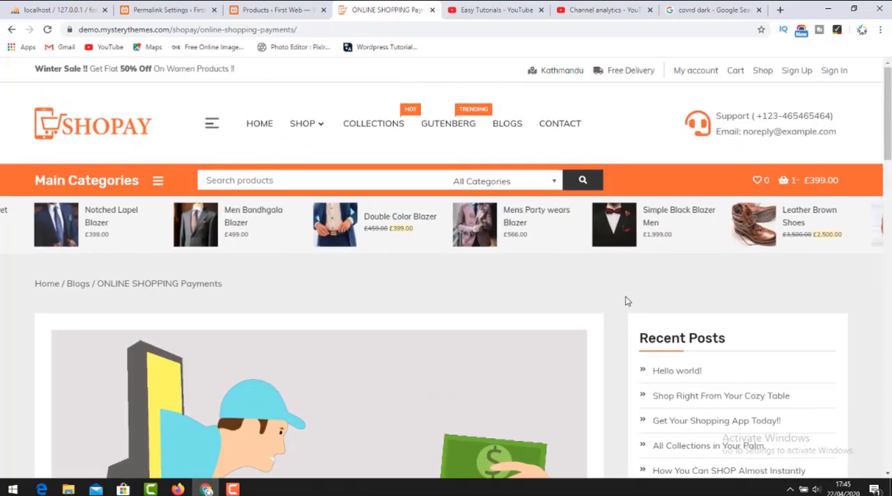
Examine the blog post's sidebar widgets, including Recent Posts, Archives, Meta and WPALLRESOURCES, along with the comment fields.
{"action": "scroll", "coordinate": [622, 306], "scroll_direction": "down", "scroll_amount": 3}
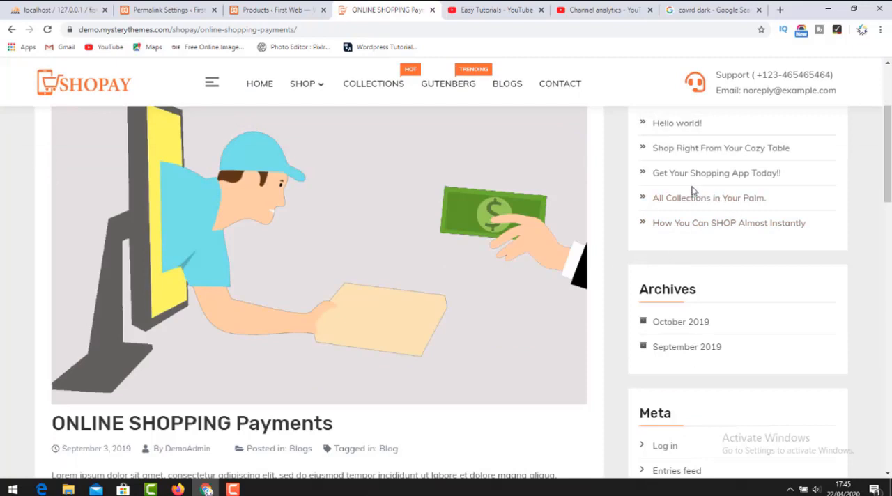
{"action": "scroll", "coordinate": [690, 251], "scroll_direction": "down", "scroll_amount": 3}
{"action": "scroll", "coordinate": [689, 253], "scroll_direction": "up", "scroll_amount": 2}
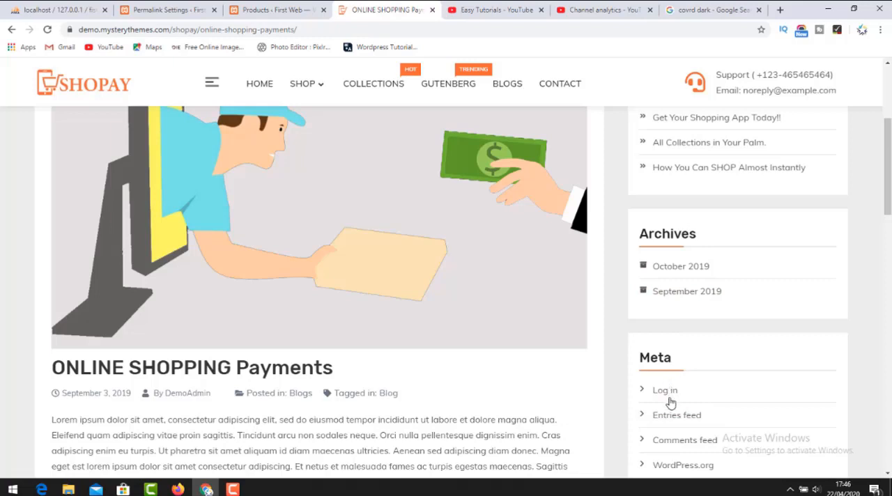
{"action": "scroll", "coordinate": [601, 247], "scroll_direction": "up", "scroll_amount": 5}
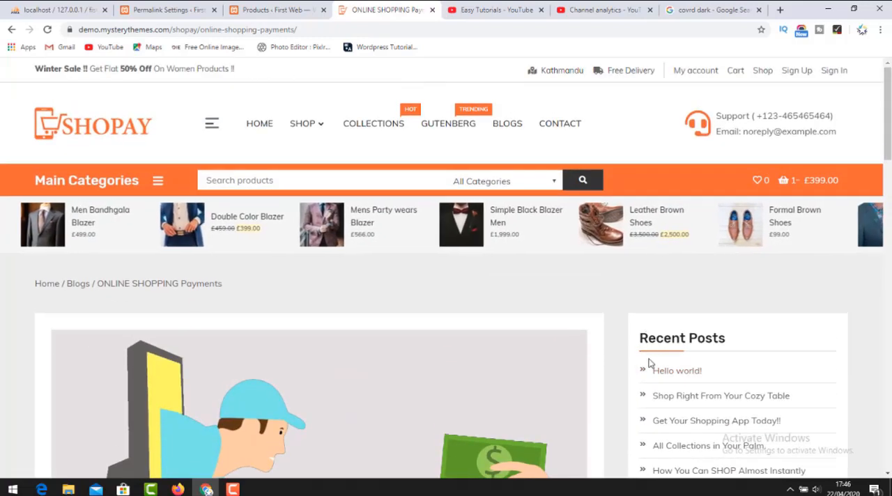
{"action": "scroll", "coordinate": [641, 356], "scroll_direction": "down", "scroll_amount": 10}
{"action": "scroll", "coordinate": [629, 351], "scroll_direction": "down", "scroll_amount": 8}
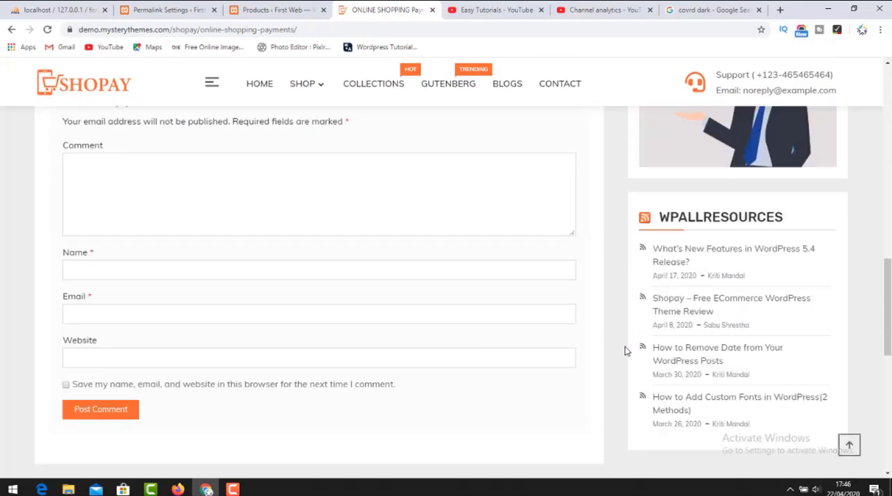
{"action": "scroll", "coordinate": [662, 321], "scroll_direction": "up", "scroll_amount": 6}
{"action": "scroll", "coordinate": [547, 261], "scroll_direction": "up", "scroll_amount": 10}
{"action": "scroll", "coordinate": [223, 175], "scroll_direction": "up", "scroll_amount": 5}
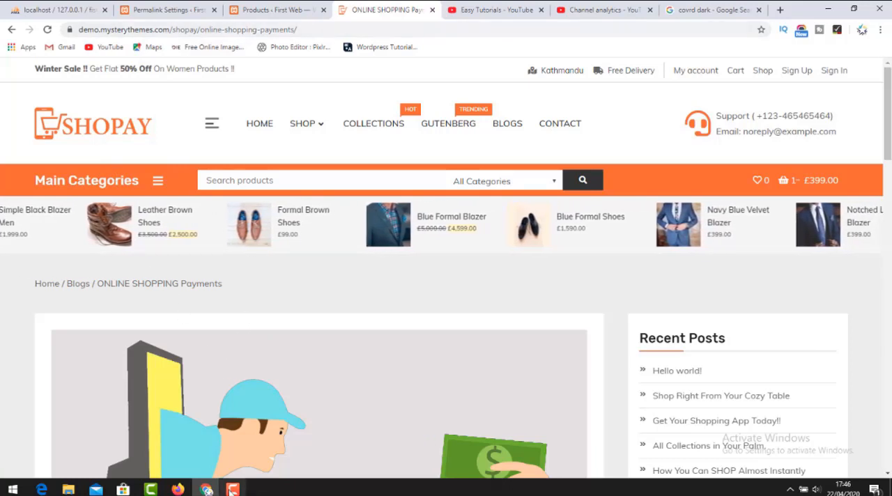
{"action": "mouse_move", "coordinate": [233, 489]}
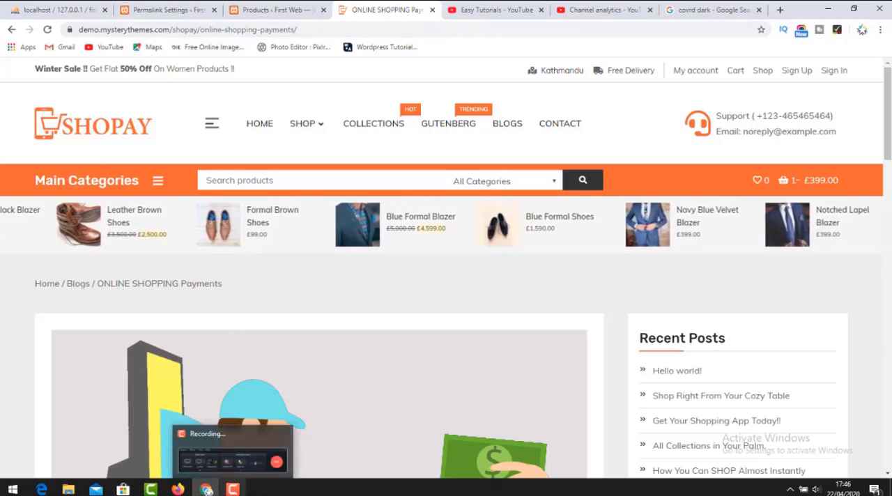
{"action": "left_click", "coordinate": [232, 489]}
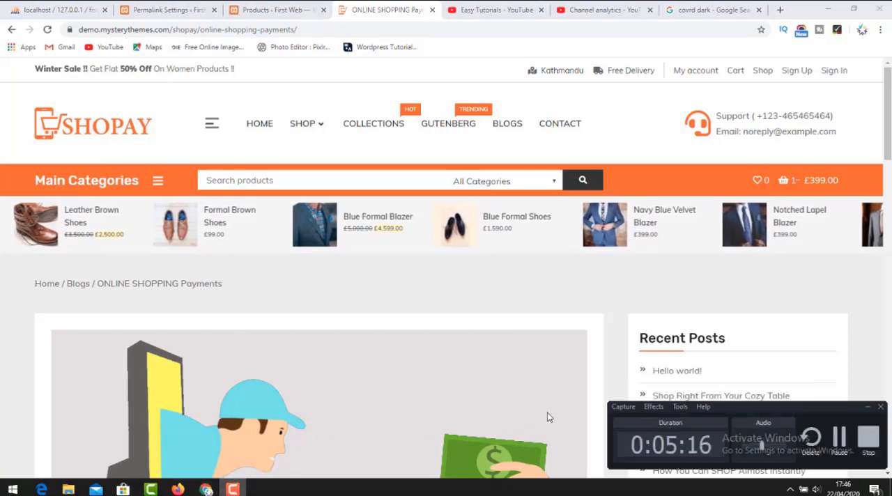
{"action": "left_click", "coordinate": [840, 439]}
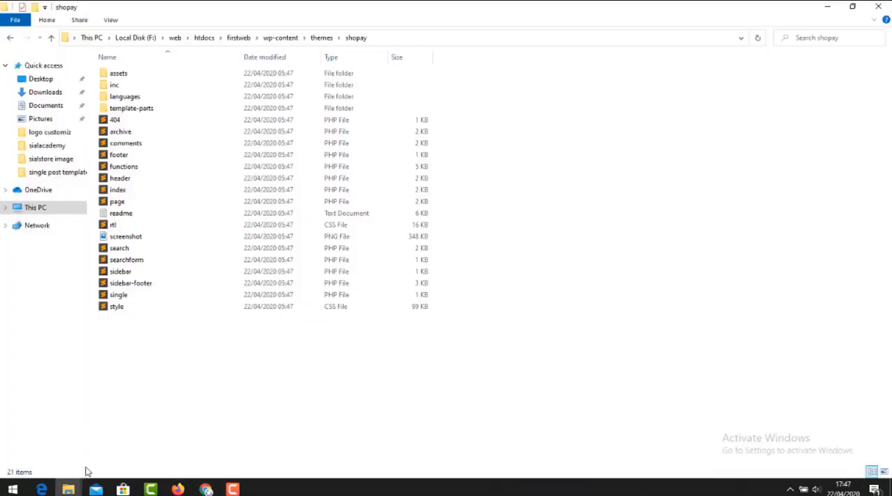
Switch to the File Explorer window showing the wordpress folder inside wordpress-5.4.
{"action": "mouse_move", "coordinate": [68, 488]}
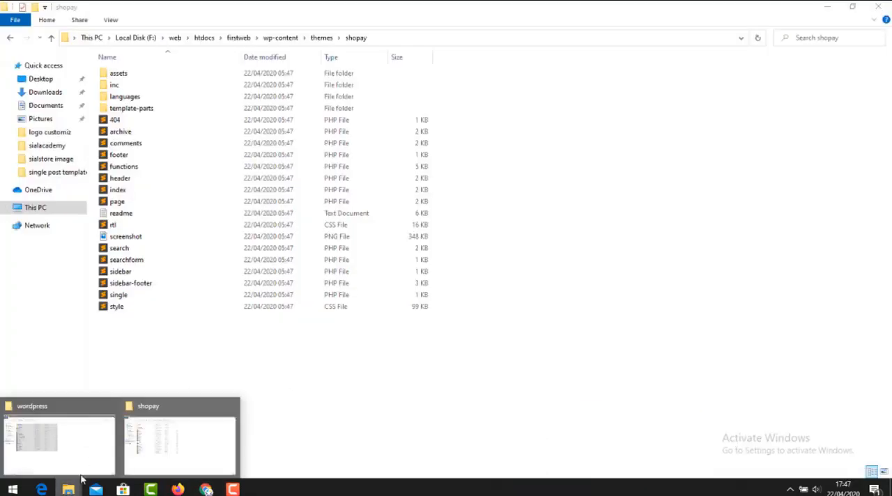
{"action": "left_click", "coordinate": [74, 444]}
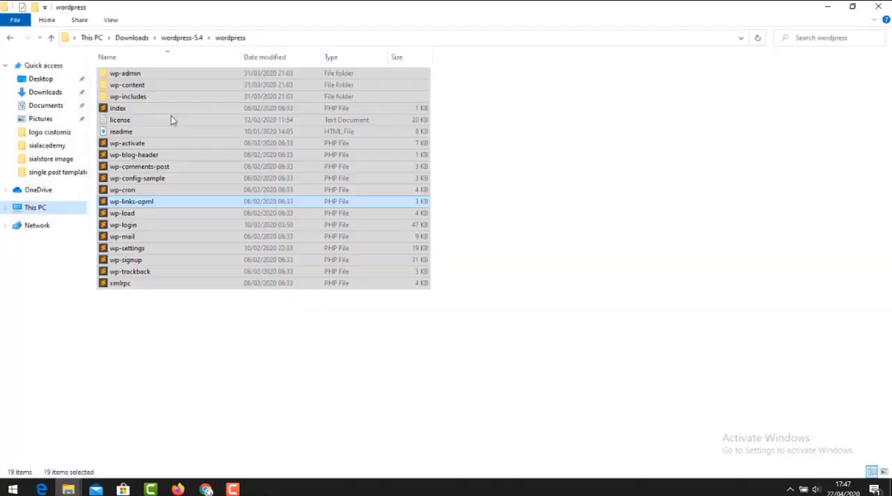
{"action": "right_click", "coordinate": [226, 417]}
{"action": "left_click", "coordinate": [282, 302]}
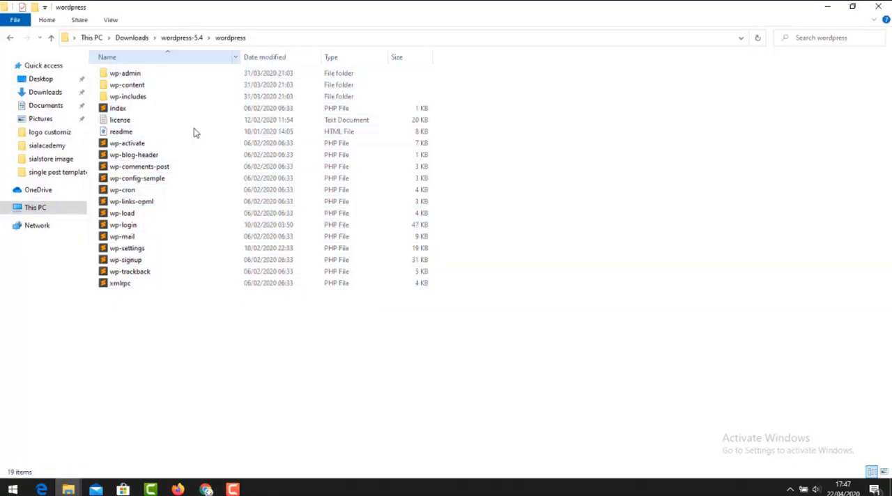
{"action": "left_click", "coordinate": [70, 490]}
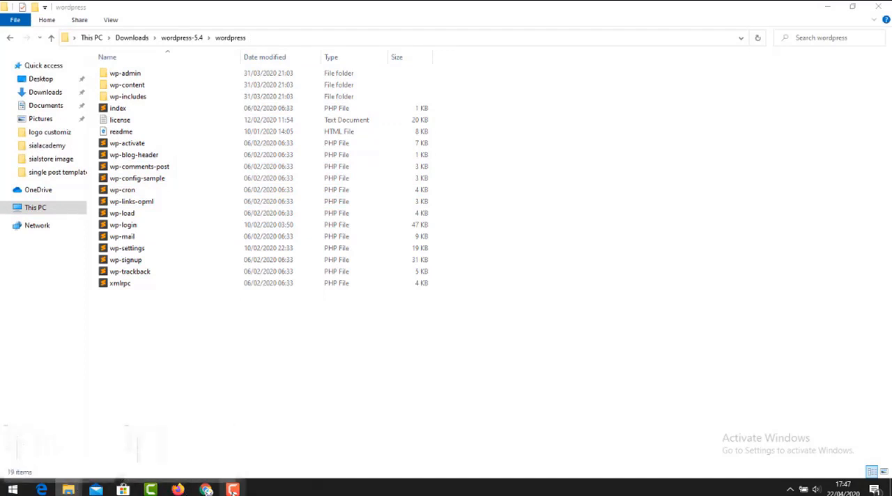
Show the desktop, launch the XAMPP Control Panel to check its modules, and minimize its window.
{"action": "mouse_move", "coordinate": [232, 490]}
{"action": "key", "text": "super+d"}
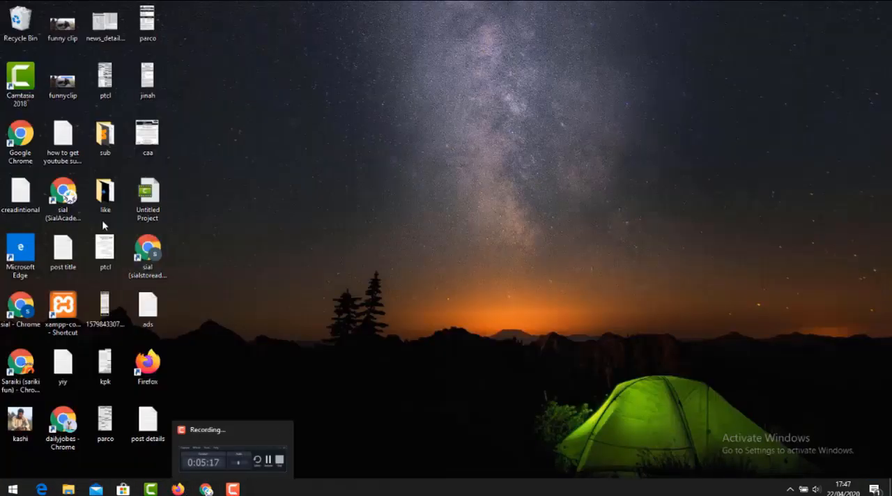
{"action": "double_click", "coordinate": [69, 308]}
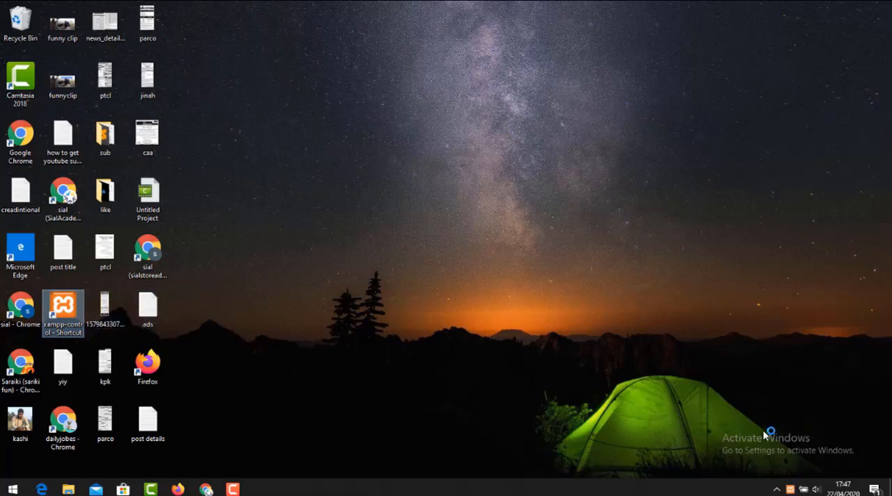
{"action": "right_click", "coordinate": [477, 237]}
{"action": "left_click", "coordinate": [501, 267]}
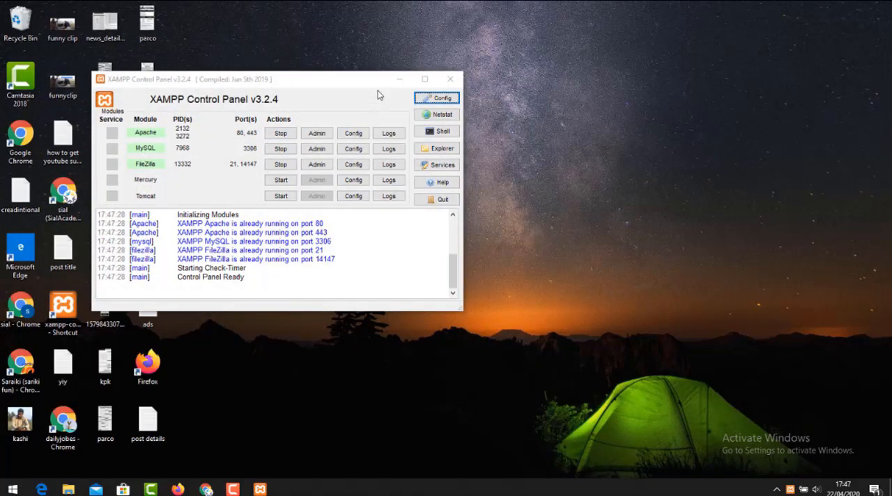
{"action": "left_click", "coordinate": [398, 79]}
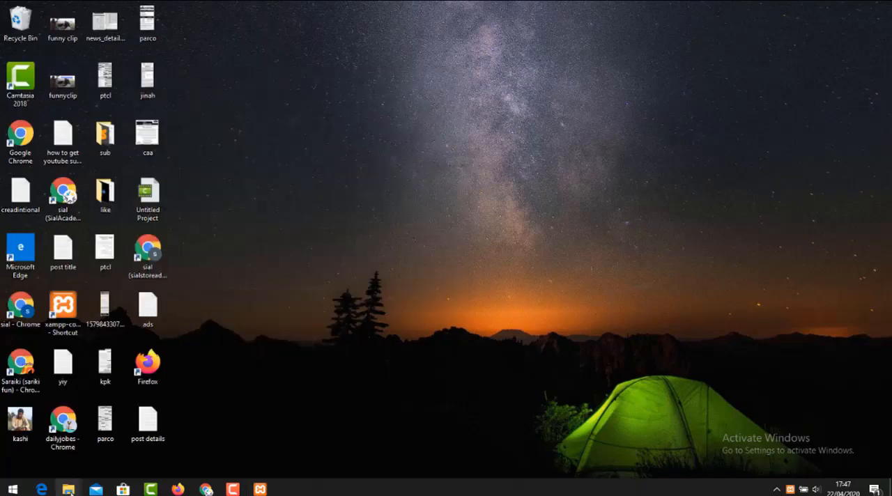
Switch to Chrome and close the two YouTube channel and analytics tabs.
{"action": "mouse_move", "coordinate": [74, 492]}
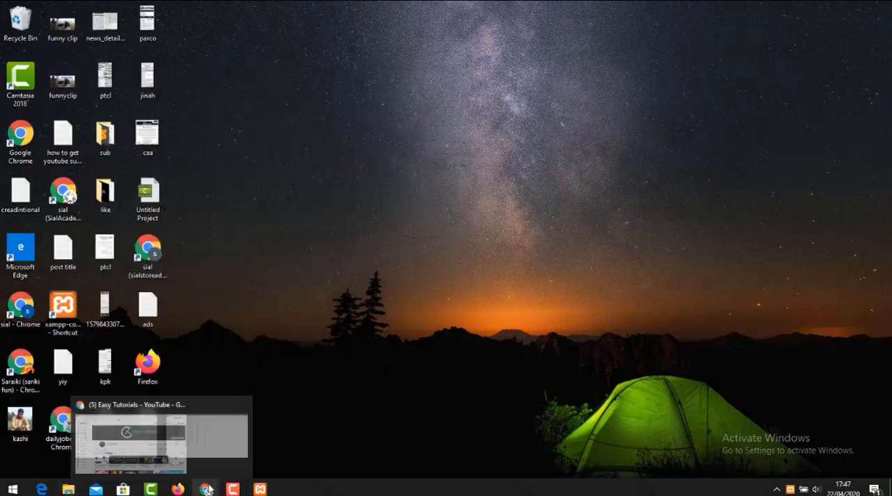
{"action": "left_click", "coordinate": [207, 489]}
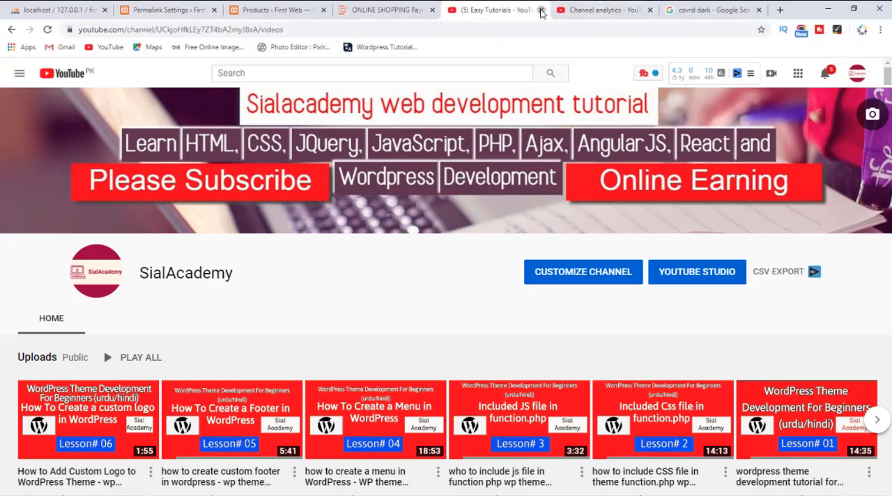
{"action": "left_click", "coordinate": [541, 11]}
{"action": "left_click", "coordinate": [541, 10]}
{"action": "left_click", "coordinate": [387, 10]}
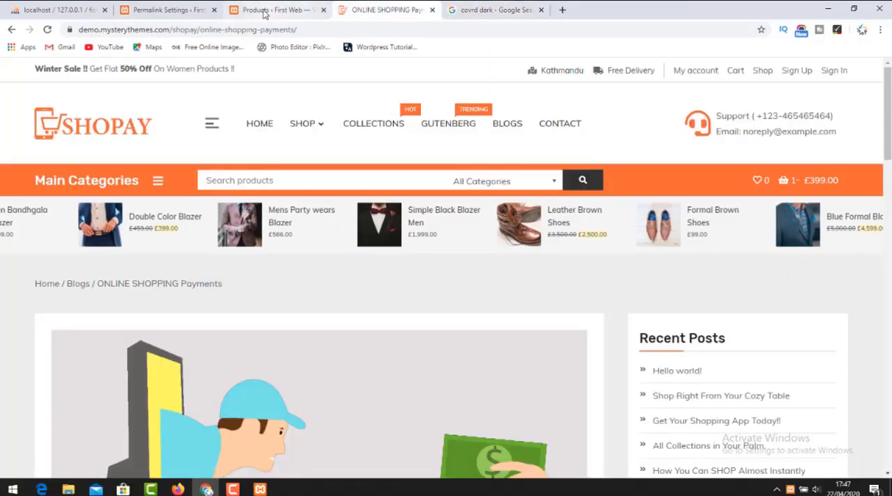
Create a new database named shopy in phpMyAdmin.
{"action": "left_click", "coordinate": [268, 11]}
{"action": "left_click", "coordinate": [63, 8]}
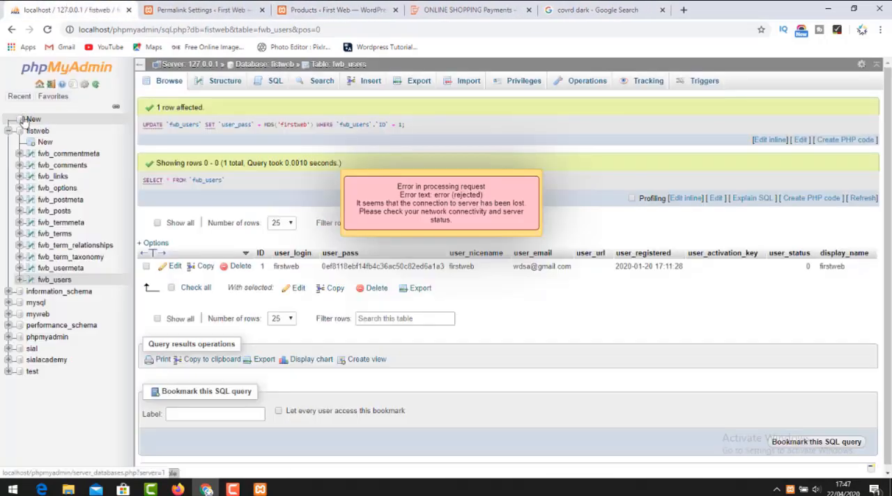
{"action": "left_click_drag", "start_coordinate": [31, 121], "coordinate": [34, 121]}
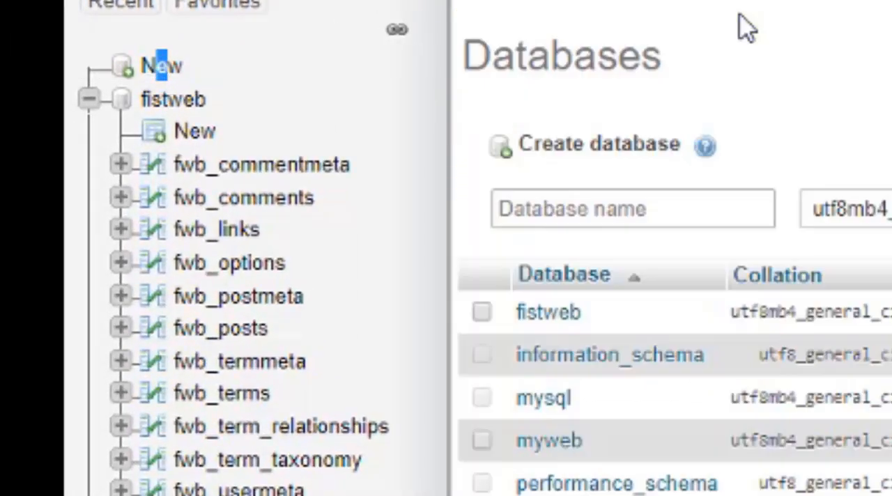
{"action": "left_click", "coordinate": [698, 207]}
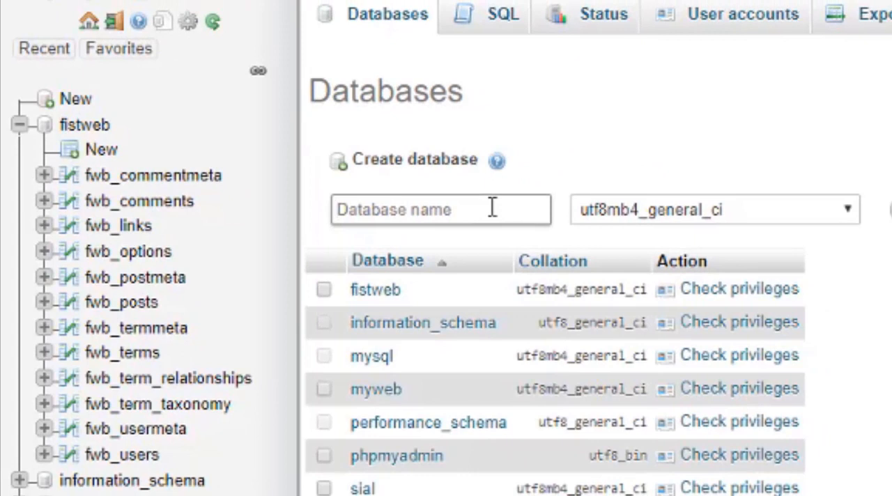
{"action": "type", "text": "shope"}
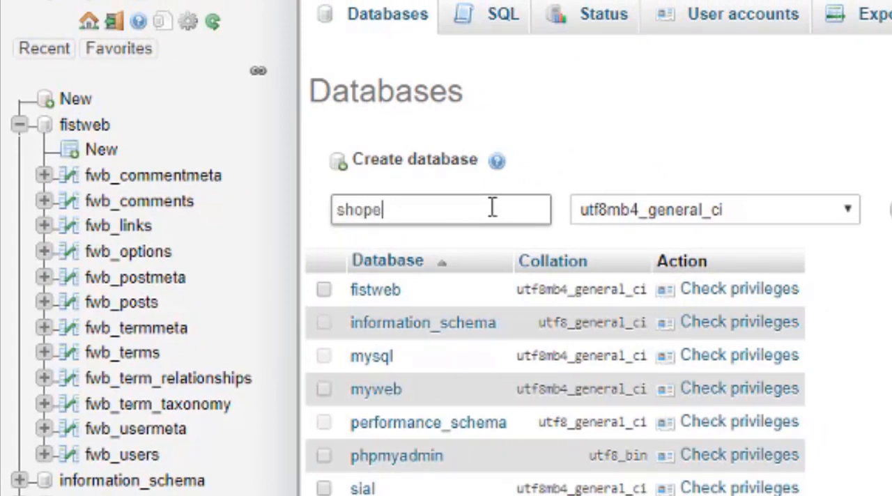
{"action": "key", "text": "BackSpace"}
{"action": "type", "text": "y"}
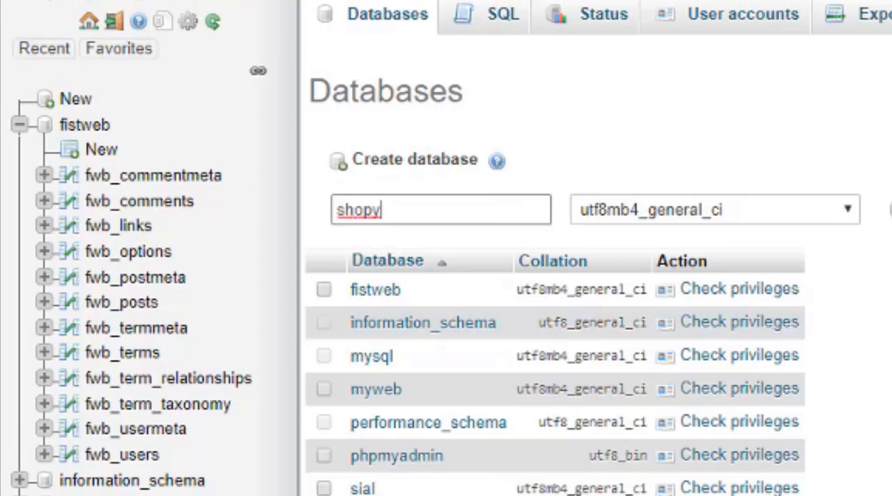
{"action": "key", "text": "Return"}
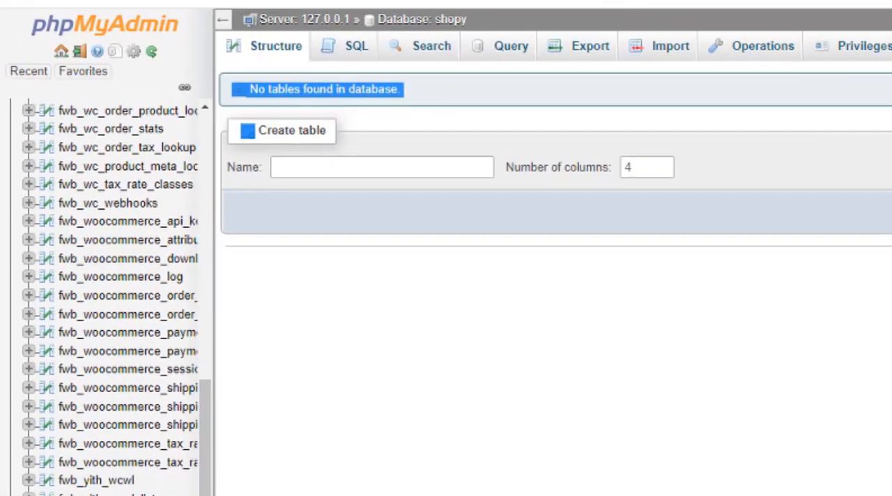
Switch to the File Explorer window showing the shopay theme and go up to the web\htdocs folder on drive F.
{"action": "left_click", "coordinate": [322, 7]}
{"action": "left_click", "coordinate": [62, 491]}
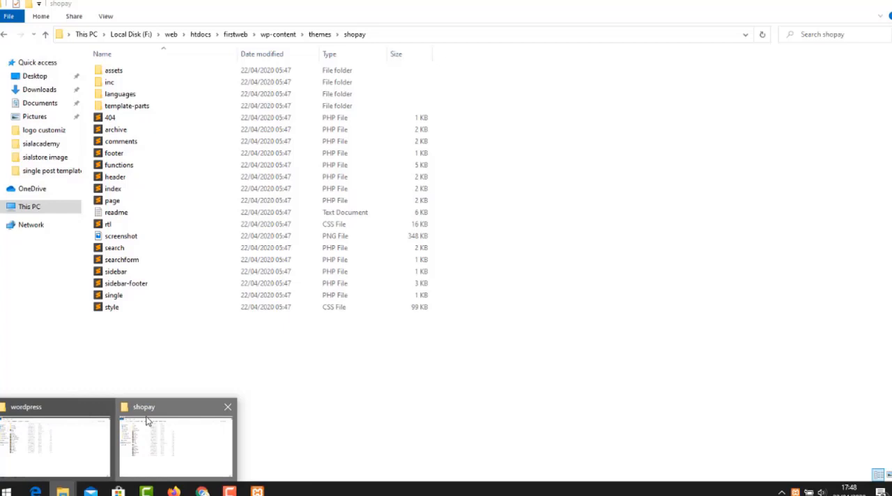
{"action": "left_click", "coordinate": [145, 423]}
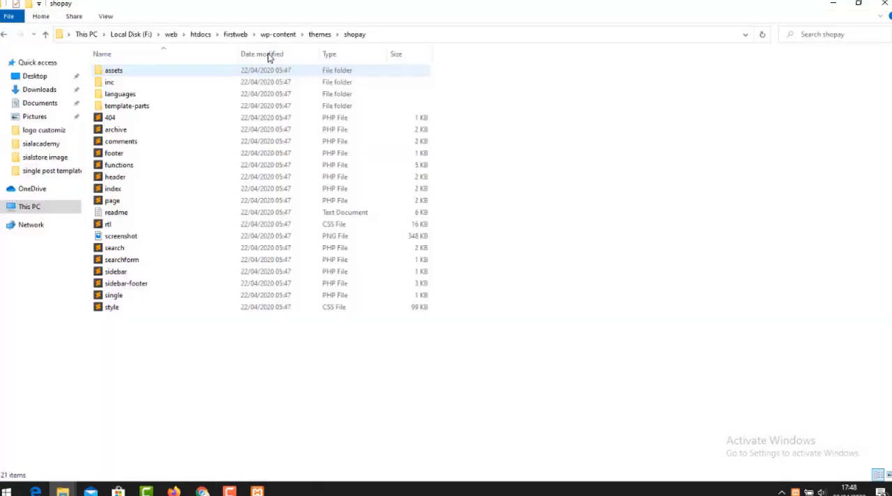
{"action": "left_click", "coordinate": [203, 35]}
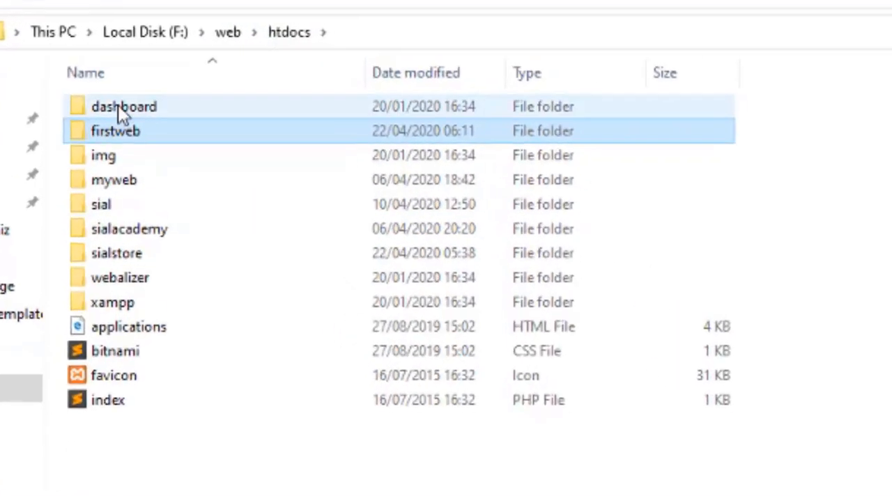
{"action": "left_click", "coordinate": [199, 484]}
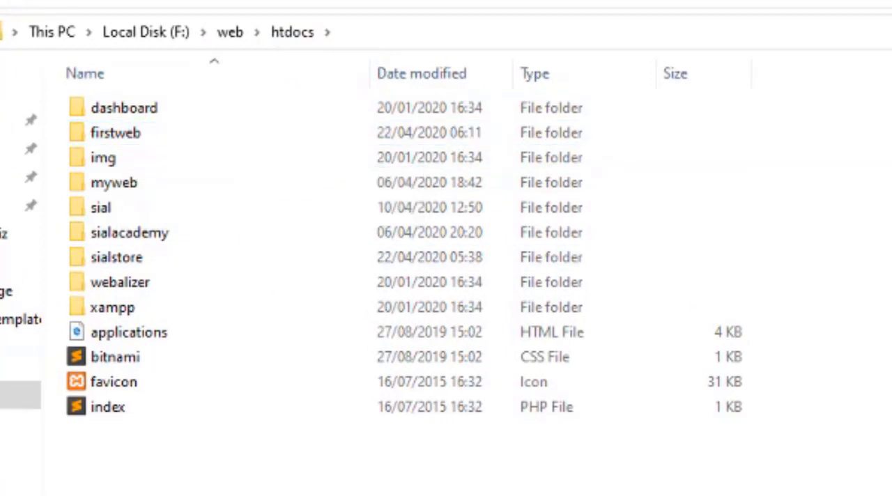
Create a new folder named shopy inside htdocs.
{"action": "key", "text": "ctrl+shift+n"}
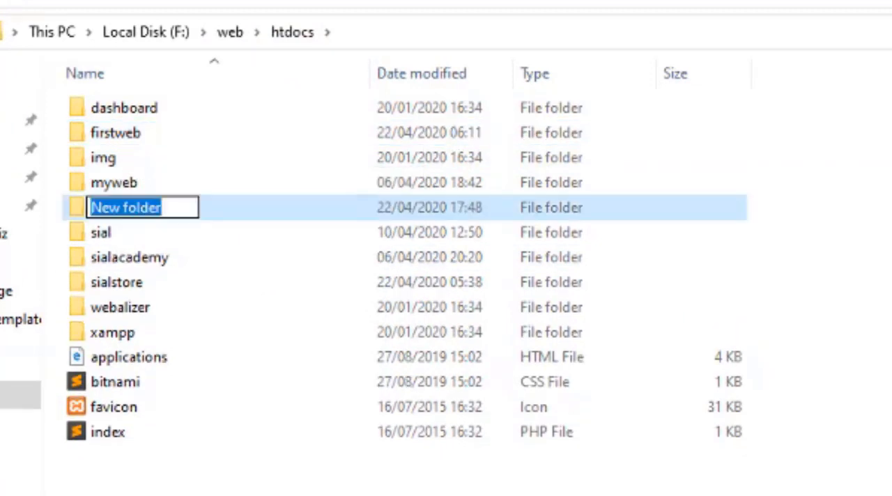
{"action": "type", "text": "No tables found in database."}
{"action": "type", "text": "sho"}
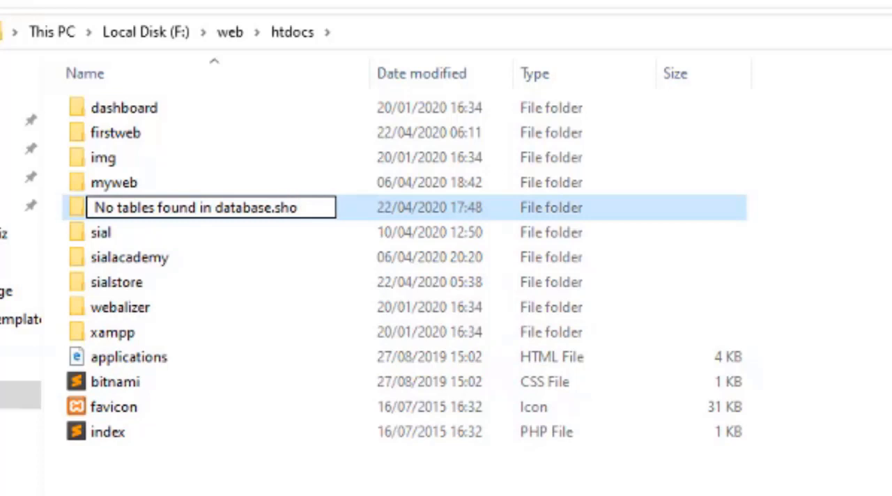
{"action": "key", "text": "ctrl+a"}
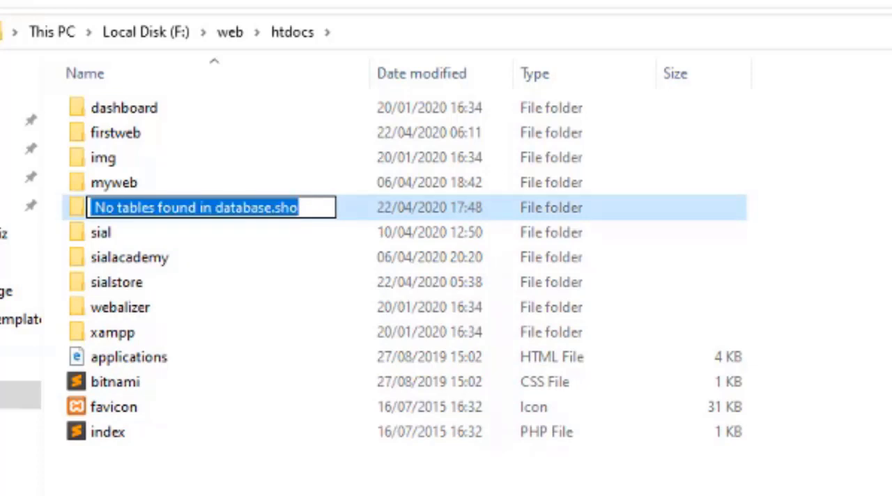
{"action": "type", "text": "shp"}
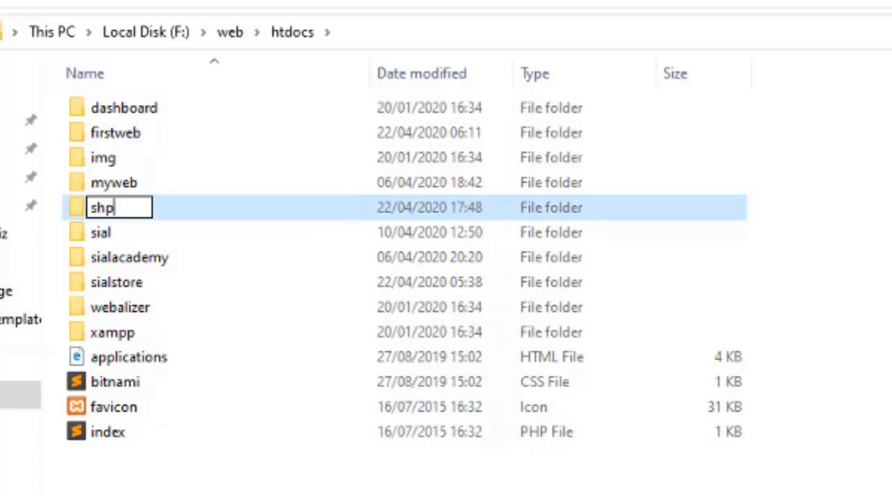
{"action": "key", "text": "BackSpace"}
{"action": "type", "text": "op"}
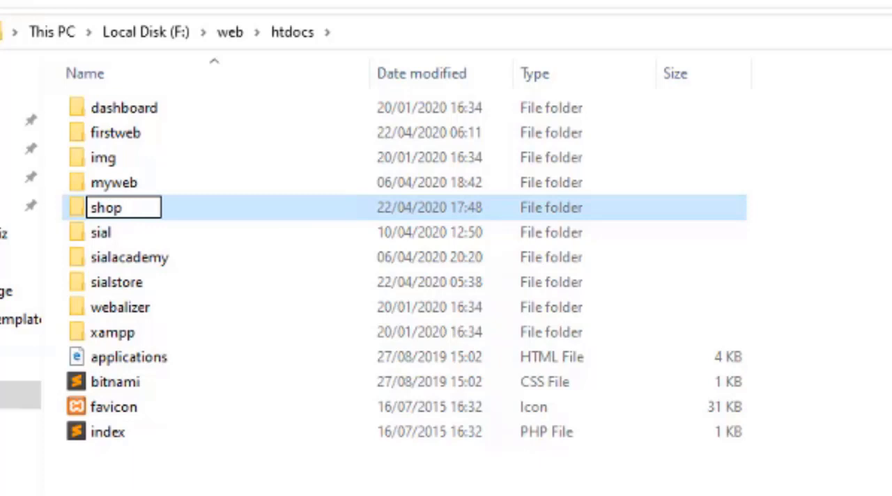
{"action": "type", "text": "y"}
{"action": "key", "text": "ctrl+a"}
{"action": "key", "text": "Return"}
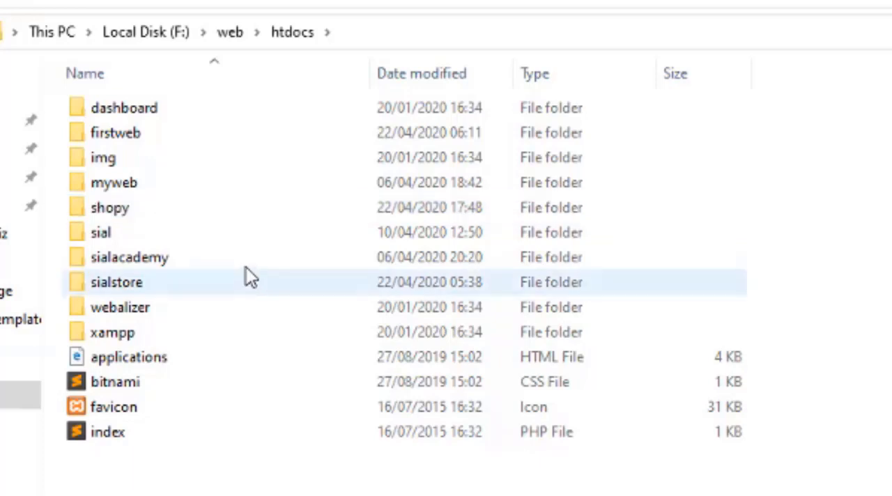
Copy all files from the wordpress-5.4 wordpress folder into the new shopy folder.
{"action": "double_click", "coordinate": [219, 208]}
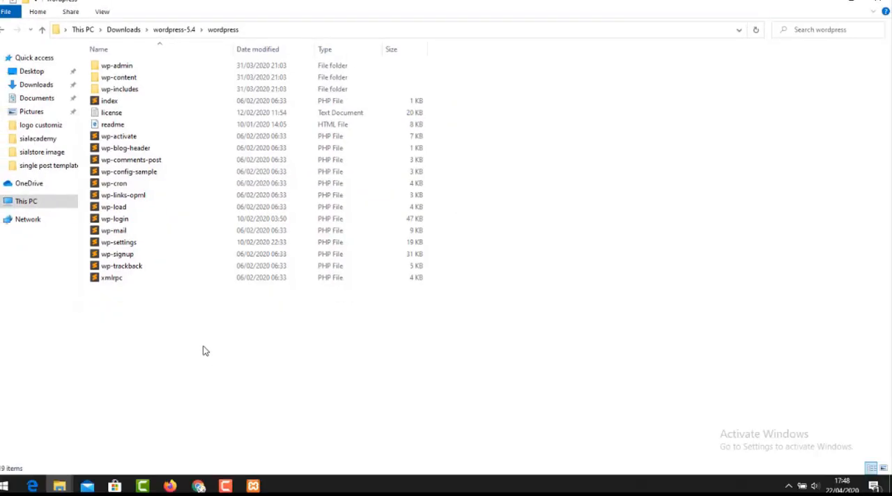
{"action": "key", "text": "ctrl+a"}
{"action": "key", "text": "alt+Tab"}
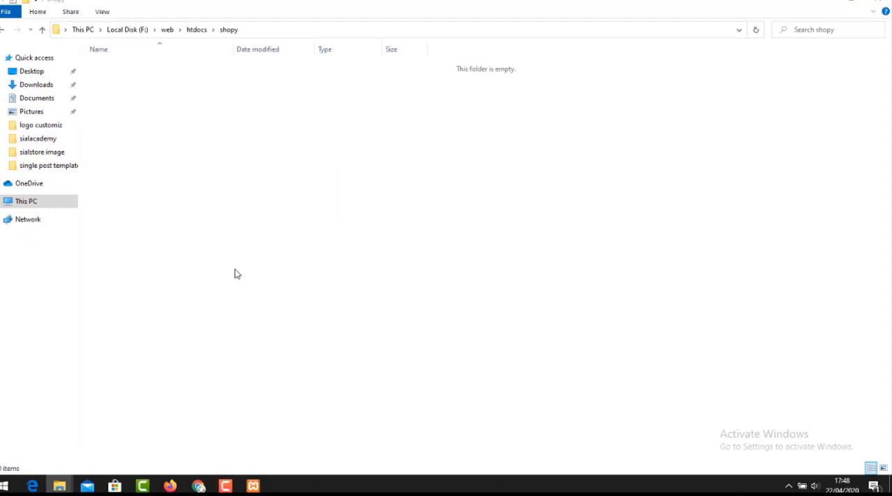
{"action": "key", "text": "ctrl+v"}
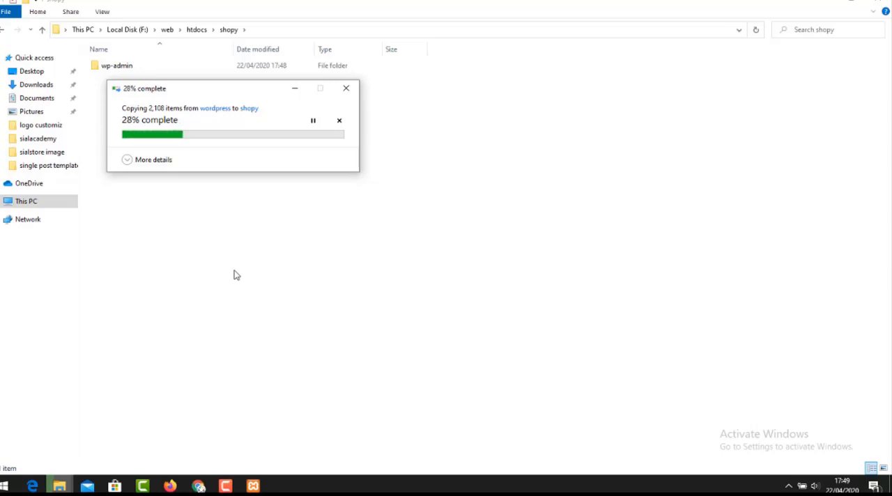
Look over the XAMPP Control Panel's module status and the wordpress source folder's files.
{"action": "key", "text": "alt+Tab"}
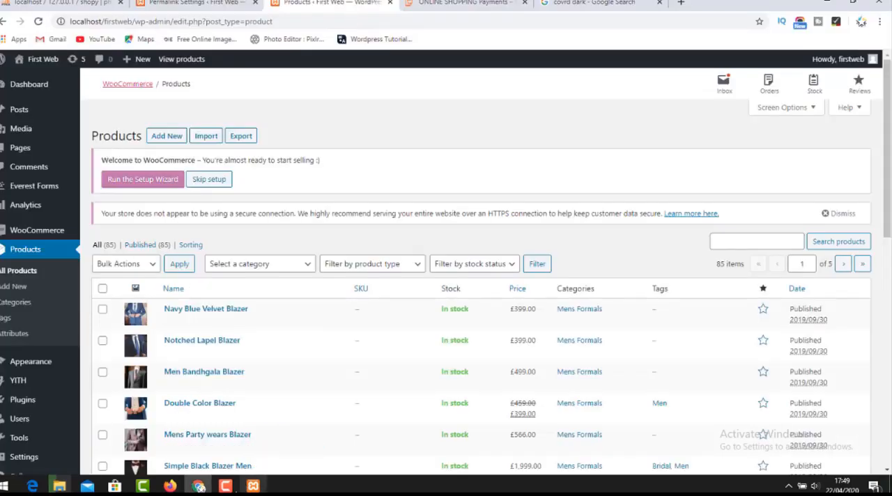
{"action": "left_click", "coordinate": [253, 485]}
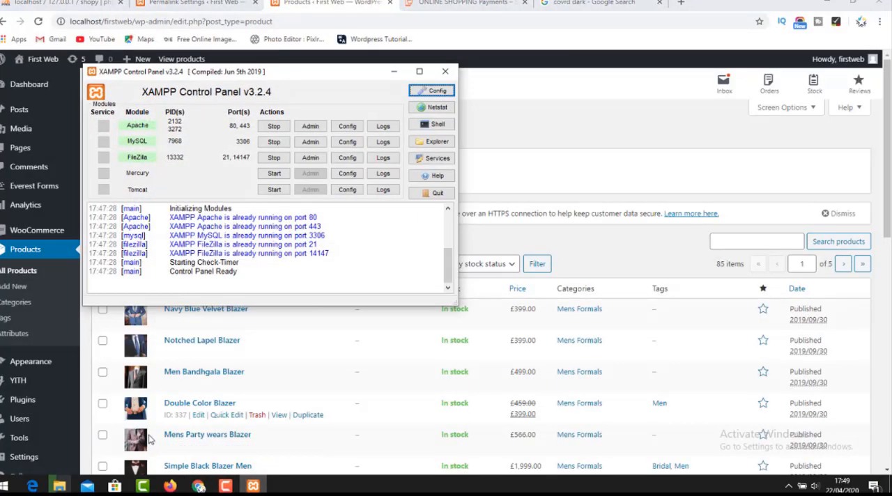
{"action": "left_click", "coordinate": [59, 486]}
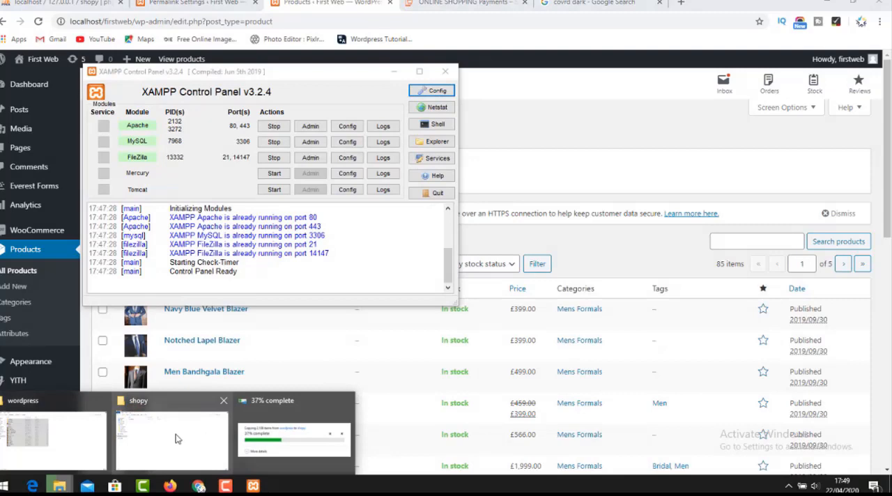
{"action": "left_click", "coordinate": [53, 437]}
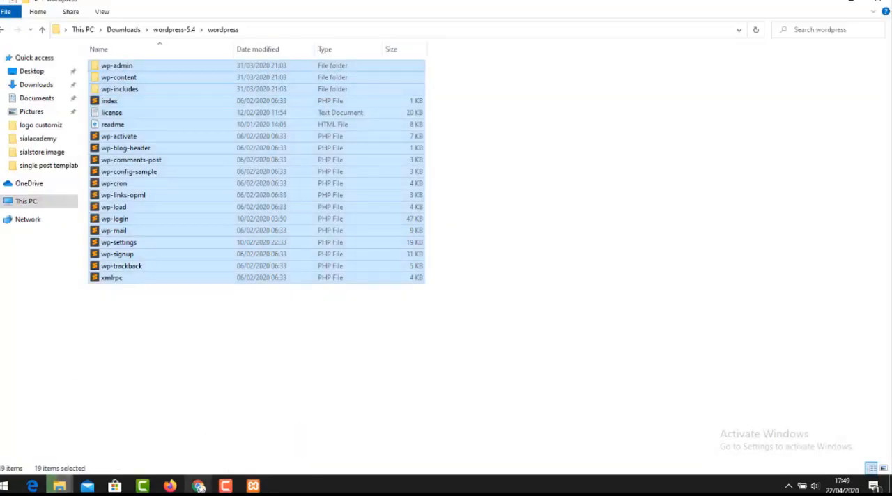
Return to Chrome and move the Shopay demo tab to the end, behind the Google search tab.
{"action": "left_click", "coordinate": [200, 487]}
{"action": "left_click", "coordinate": [458, 4]}
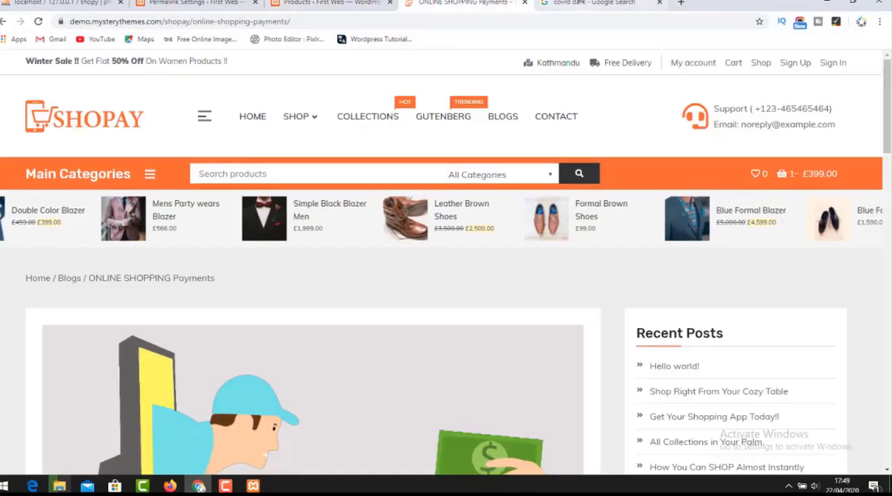
{"action": "left_click", "coordinate": [580, 2]}
{"action": "left_click_drag", "start_coordinate": [513, 3], "coordinate": [759, 3]}
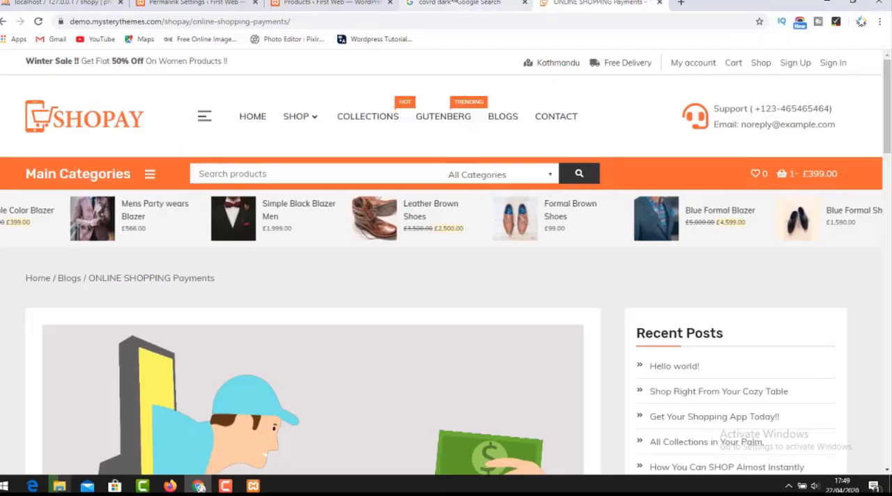
{"action": "left_click", "coordinate": [454, 2]}
{"action": "left_click", "coordinate": [596, 2]}
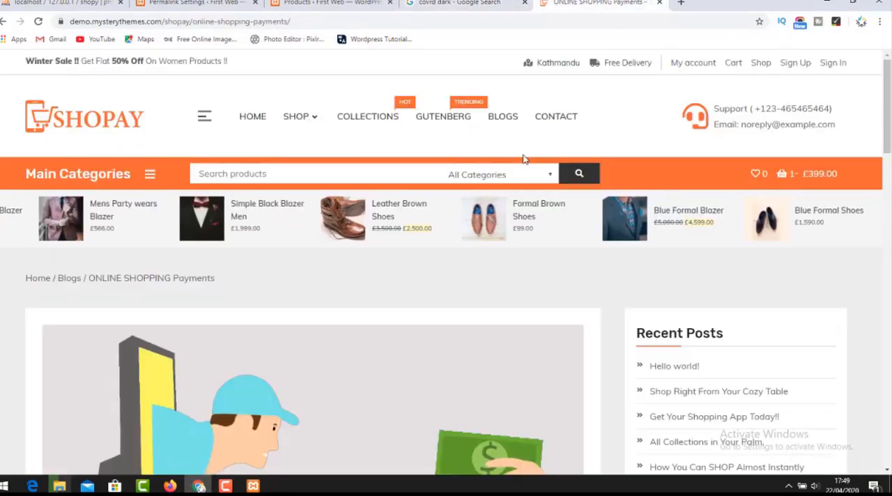
Load localhost/shopy/ in the tab that holds the covrd dark Google search.
{"action": "scroll", "coordinate": [524, 159], "scroll_direction": "down", "scroll_amount": 5}
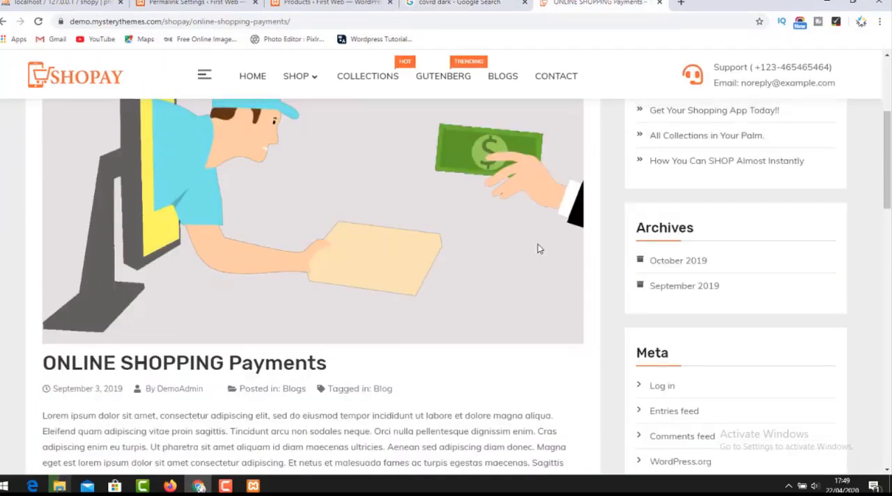
{"action": "scroll", "coordinate": [537, 244], "scroll_direction": "down", "scroll_amount": 10}
{"action": "left_click", "coordinate": [456, 3]}
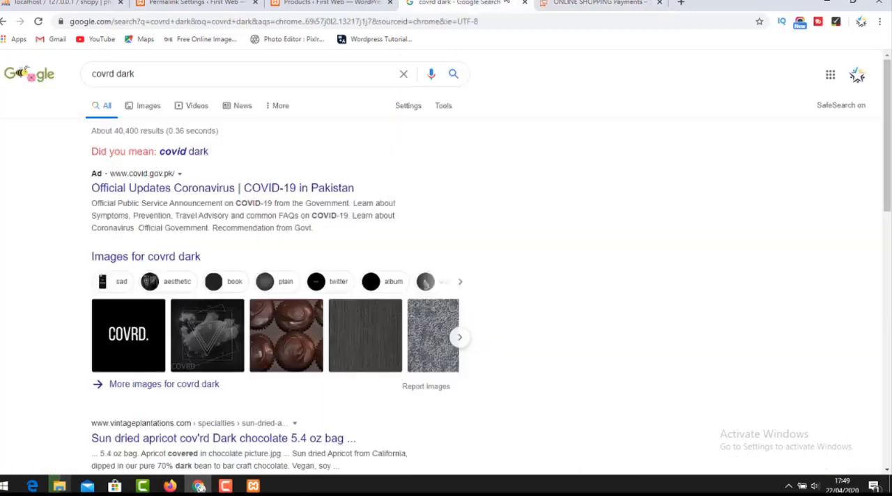
{"action": "left_click", "coordinate": [417, 22]}
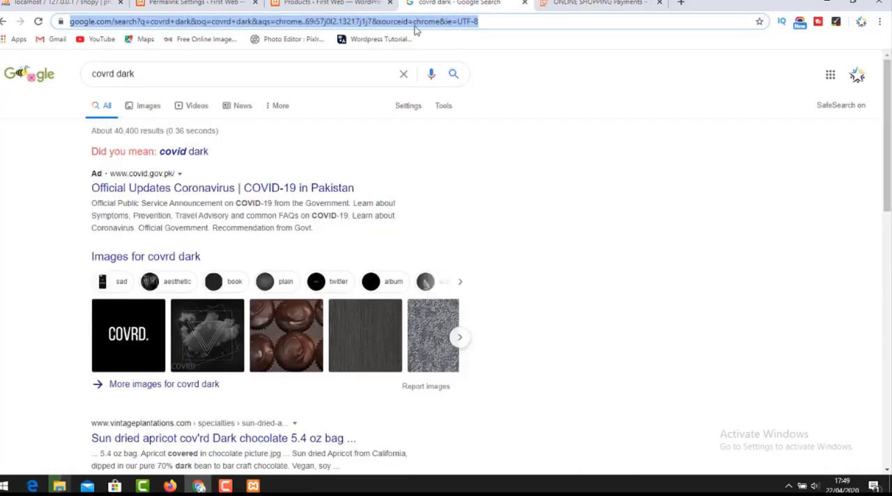
{"action": "type", "text": "localho"}
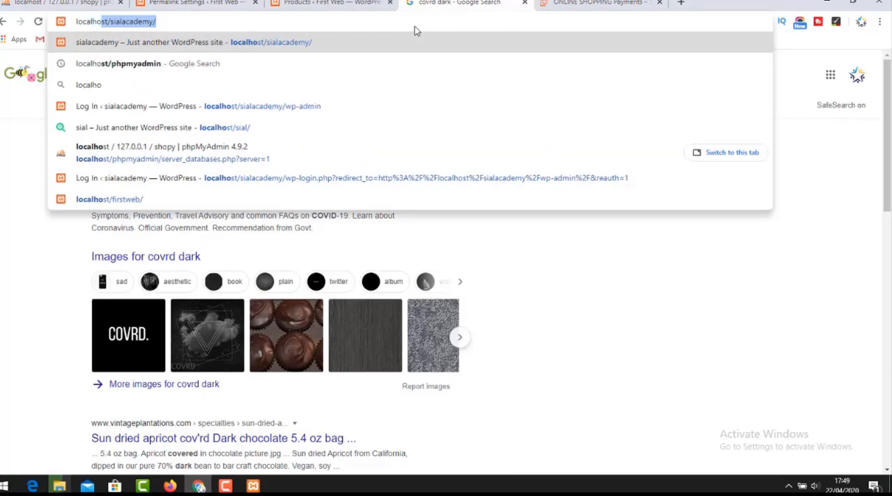
{"action": "type", "text": "st"}
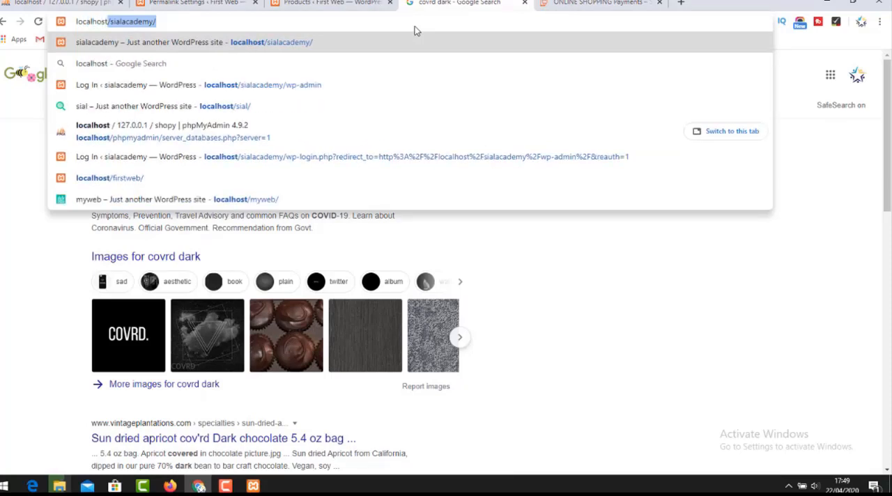
{"action": "type", "text": "/"}
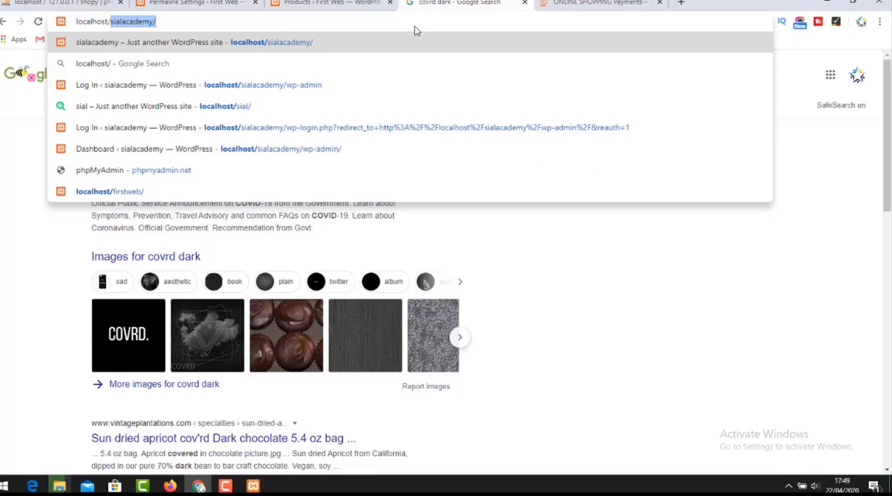
{"action": "type", "text": "shop"}
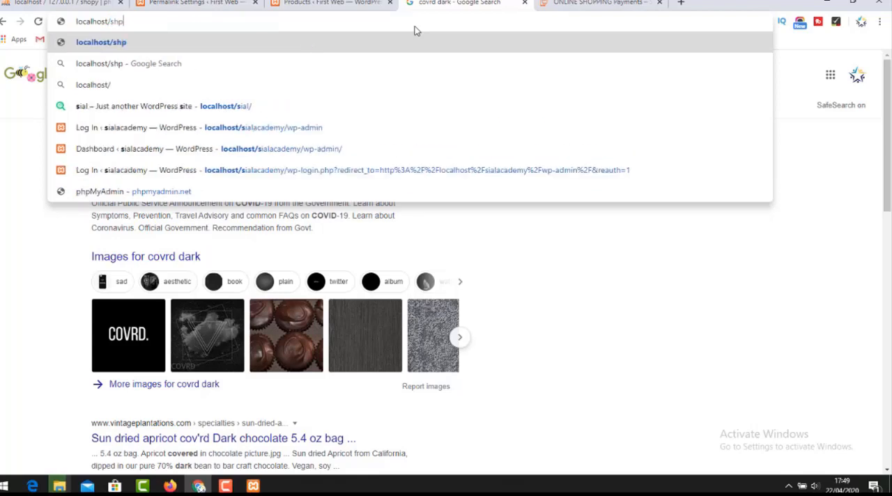
{"action": "key", "text": "BackSpace"}
{"action": "type", "text": "opy"}
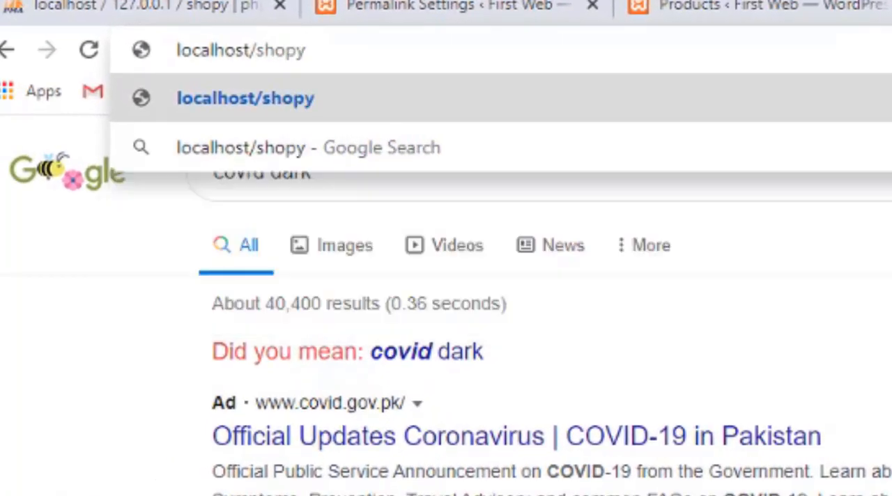
{"action": "type", "text": "/"}
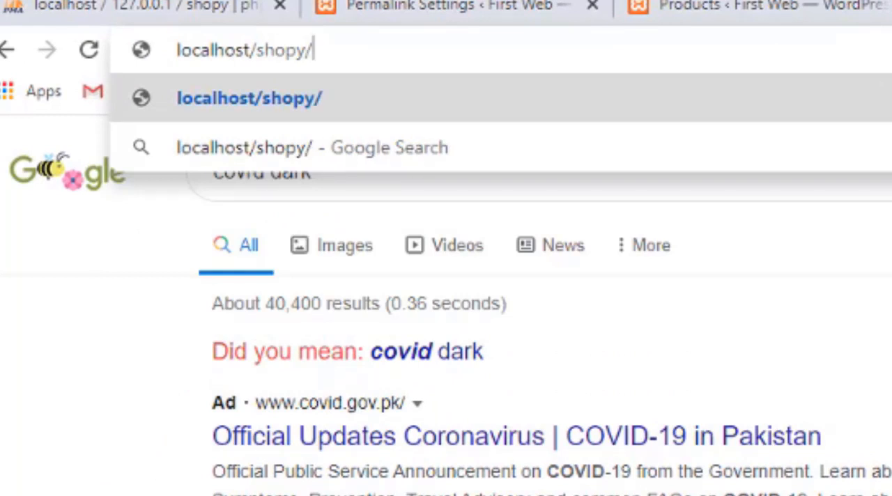
{"action": "key", "text": "Return"}
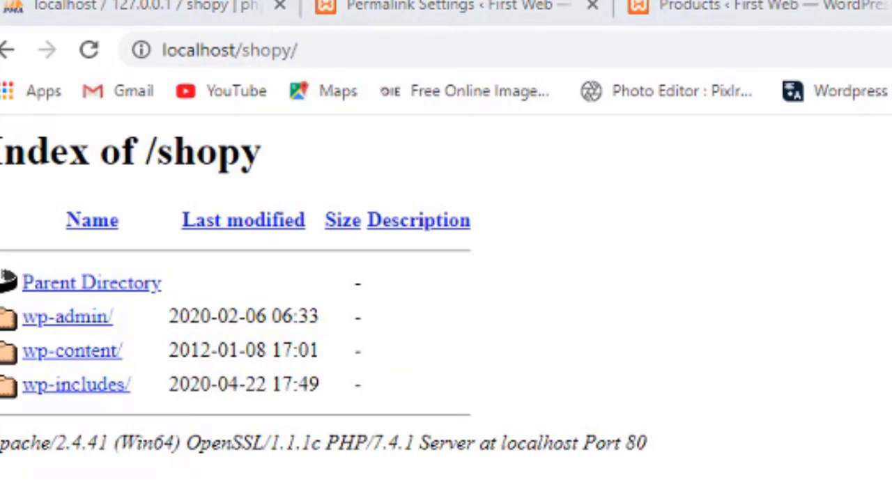
Check the WordPress files copied into the shopy folder and reload localhost/shopy/ until the WordPress setup page loads.
{"action": "mouse_move", "coordinate": [69, 489]}
{"action": "left_click", "coordinate": [60, 436]}
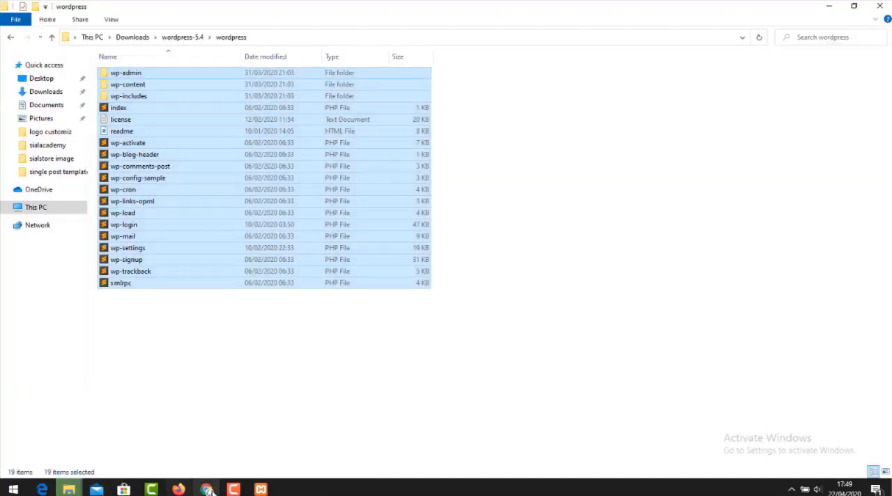
{"action": "left_click", "coordinate": [207, 490]}
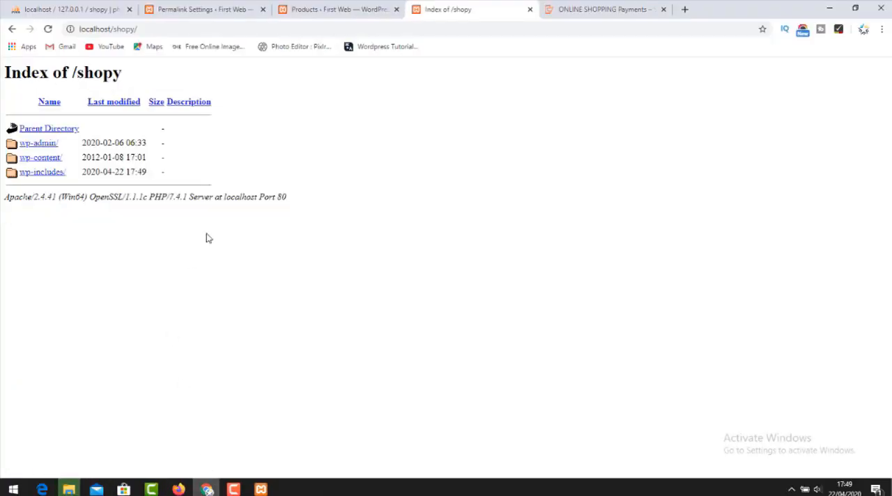
{"action": "left_click", "coordinate": [48, 29]}
{"action": "left_click", "coordinate": [48, 28]}
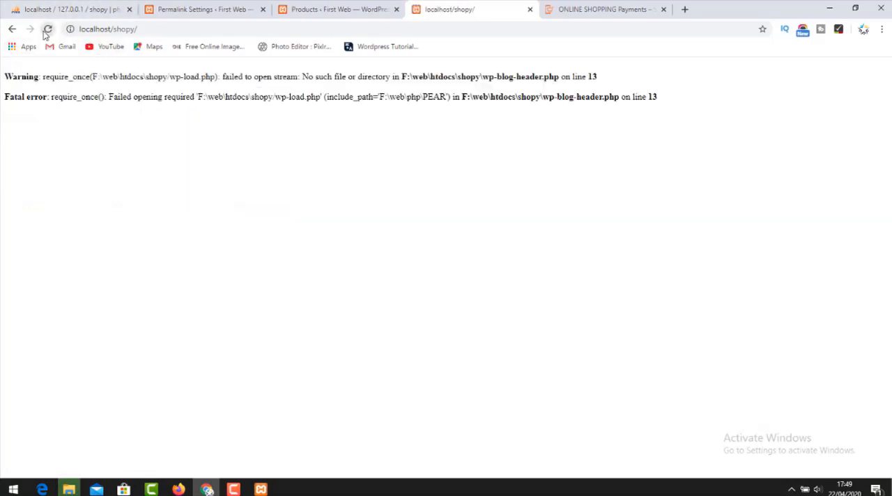
{"action": "key", "text": "alt+Tab"}
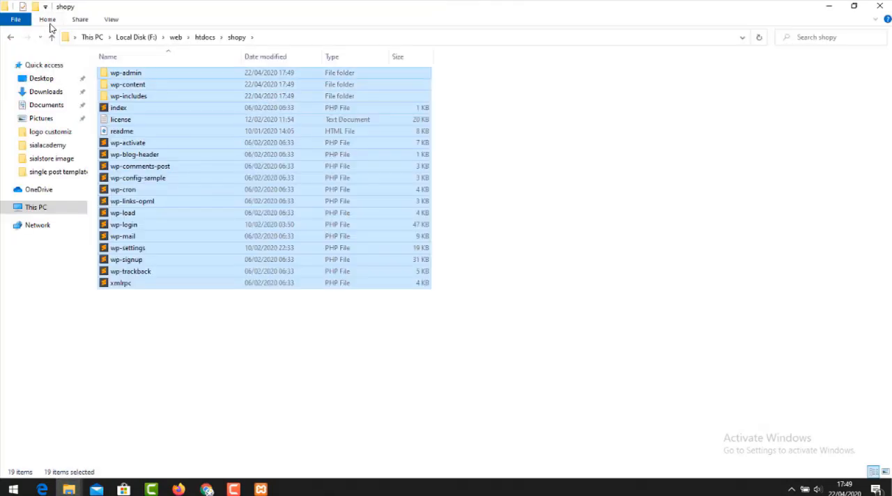
{"action": "key", "text": "alt+Tab"}
{"action": "left_click", "coordinate": [46, 28]}
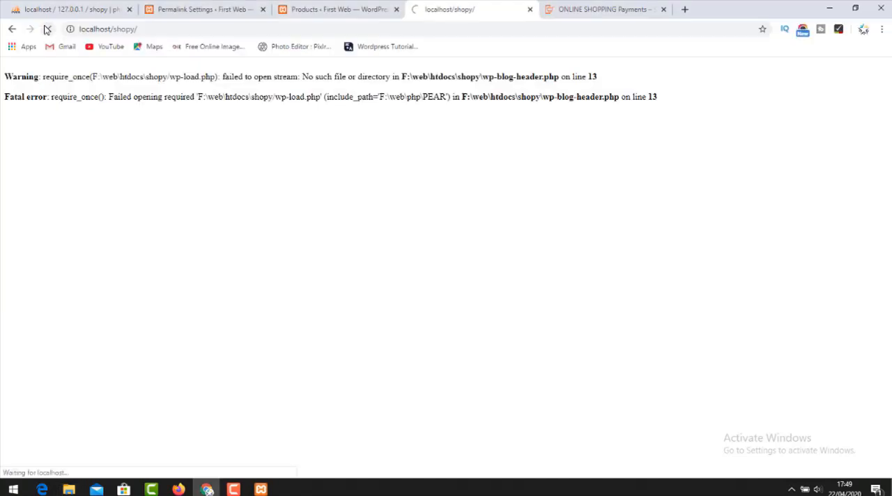
{"action": "left_click", "coordinate": [47, 29]}
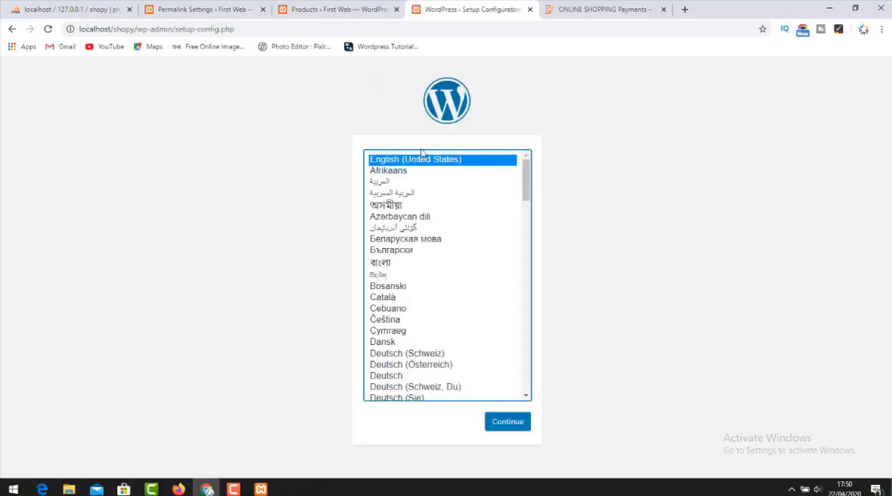
Continue the WordPress setup in English (United States) to the database connection form and set the database name to shopy.
{"action": "left_click", "coordinate": [497, 422]}
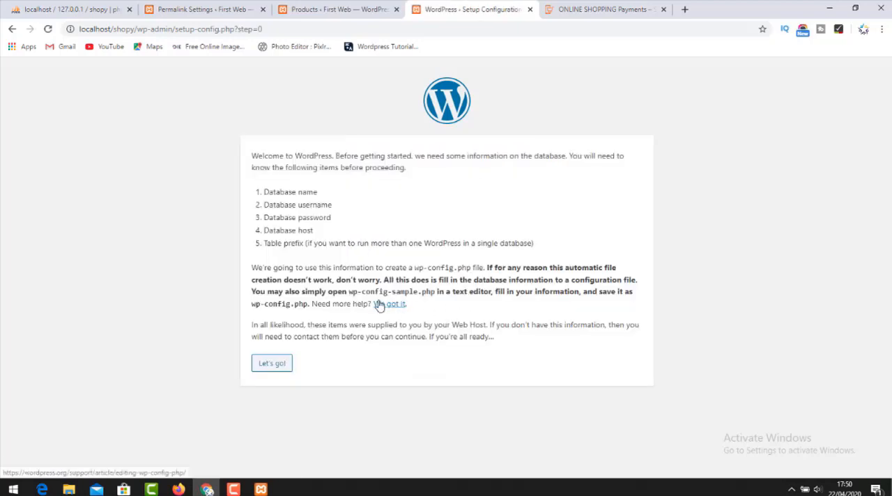
{"action": "left_click", "coordinate": [271, 366]}
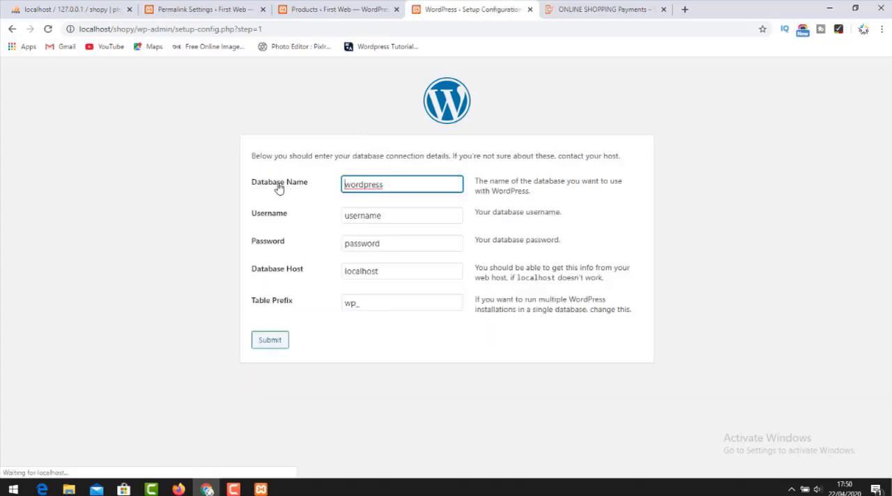
{"action": "double_click", "coordinate": [368, 184]}
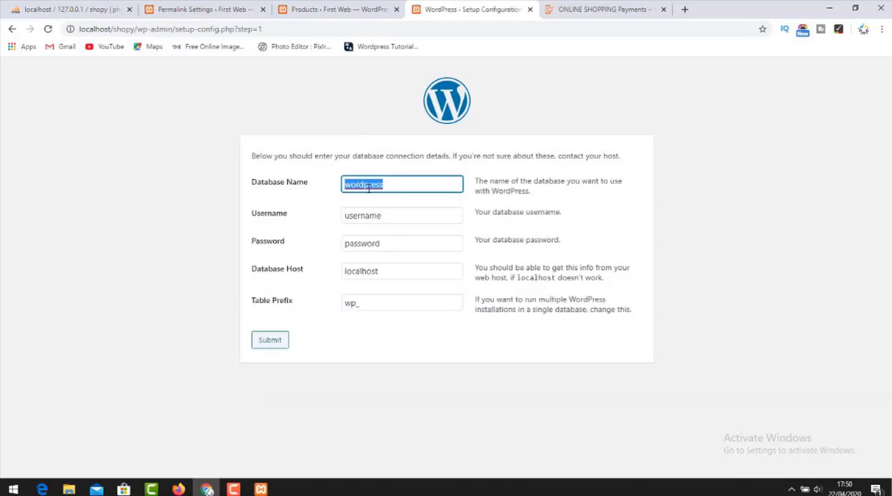
{"action": "key", "text": "BackSpace"}
{"action": "type", "text": "shopy"}
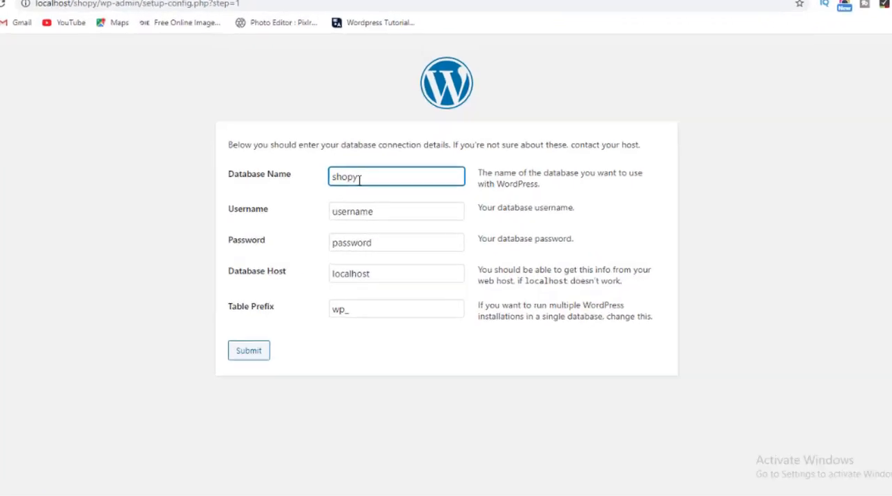
{"action": "double_click", "coordinate": [369, 185]}
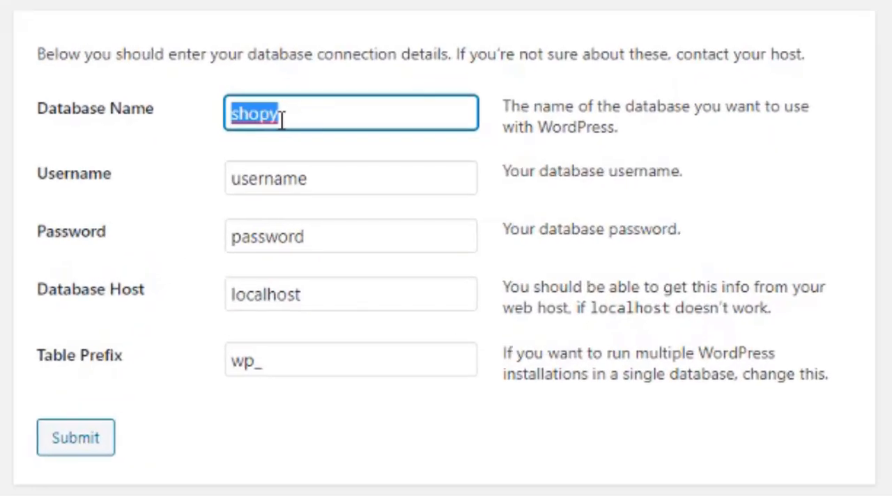
Set the database username to root and submit the connection details.
{"action": "double_click", "coordinate": [304, 188]}
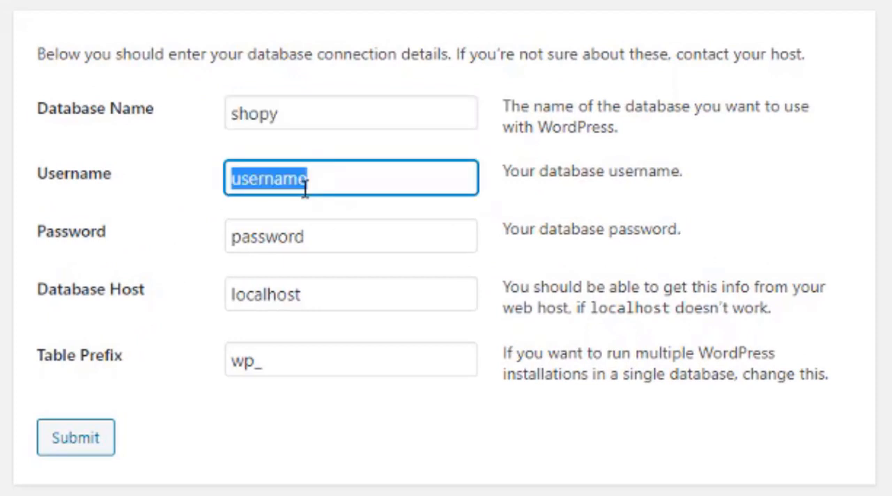
{"action": "type", "text": "root"}
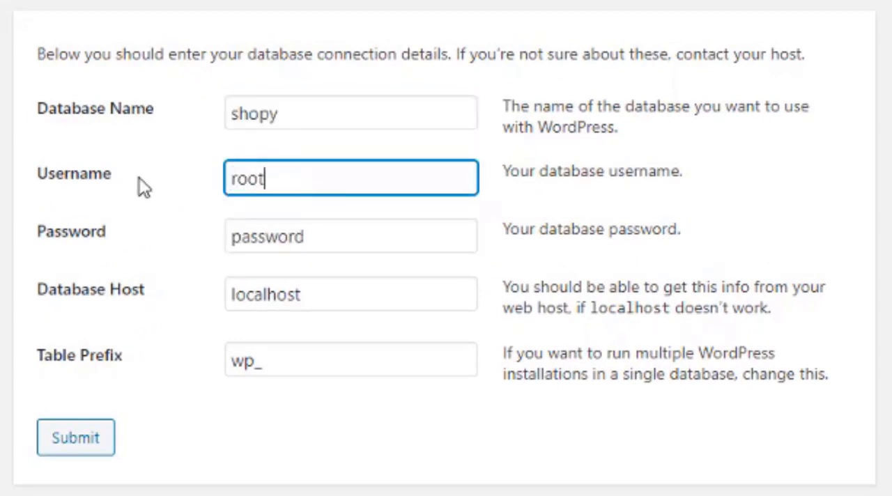
{"action": "left_click", "coordinate": [143, 187]}
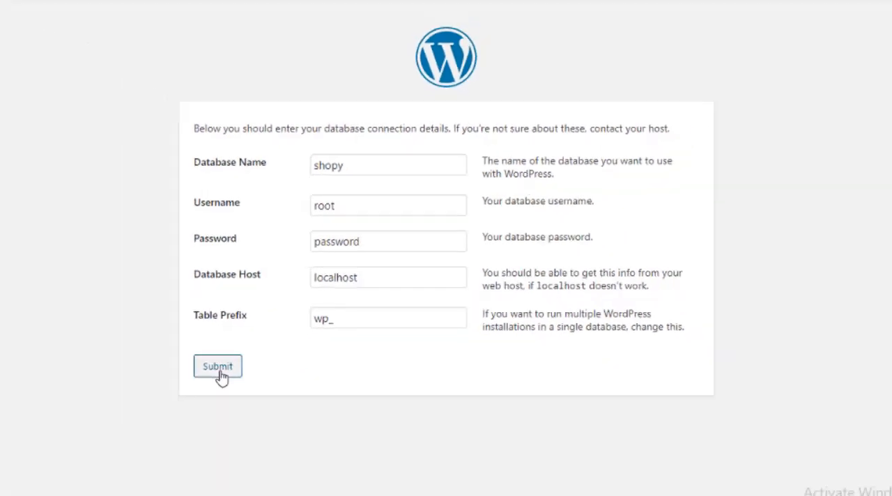
{"action": "left_click", "coordinate": [69, 446]}
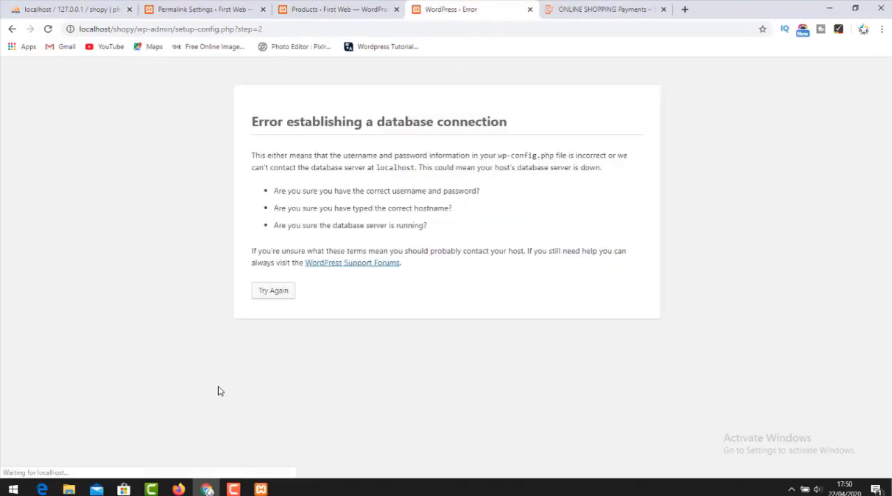
Check the shopy database in phpMyAdmin and try submitting the same database connection details again.
{"action": "left_click", "coordinate": [269, 295]}
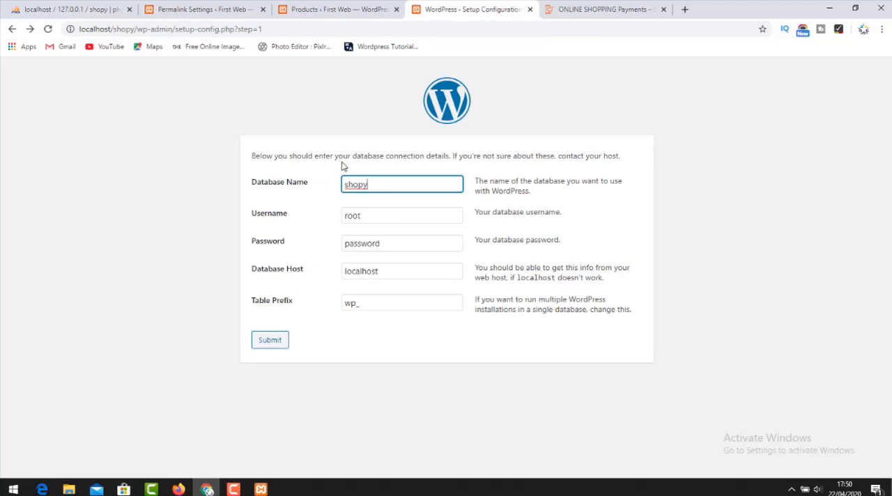
{"action": "left_click", "coordinate": [206, 9]}
{"action": "left_click", "coordinate": [98, 9]}
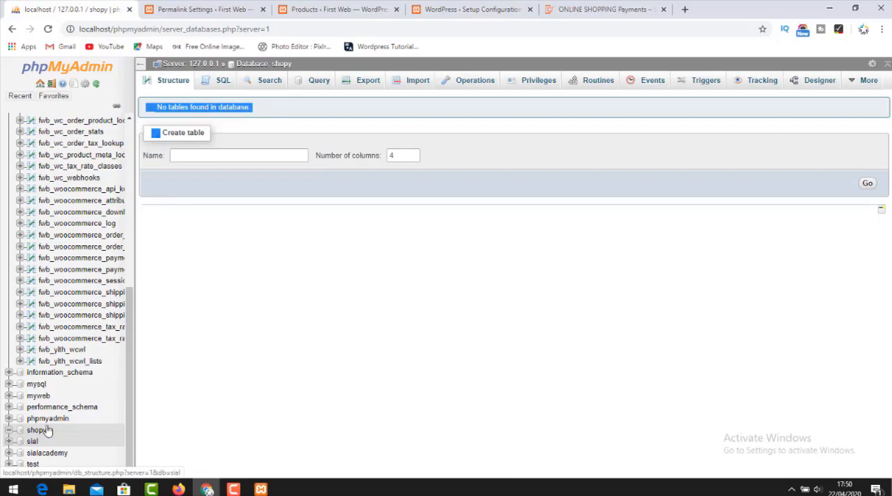
{"action": "left_click", "coordinate": [470, 9]}
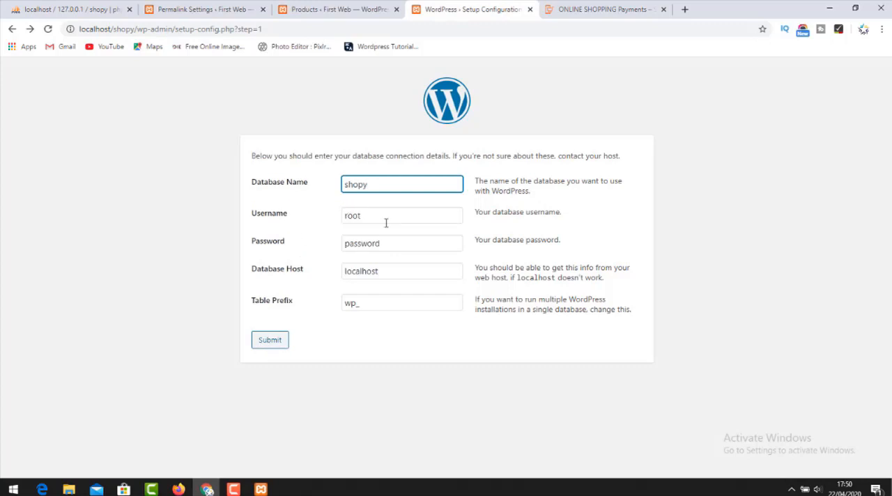
{"action": "left_click", "coordinate": [276, 344]}
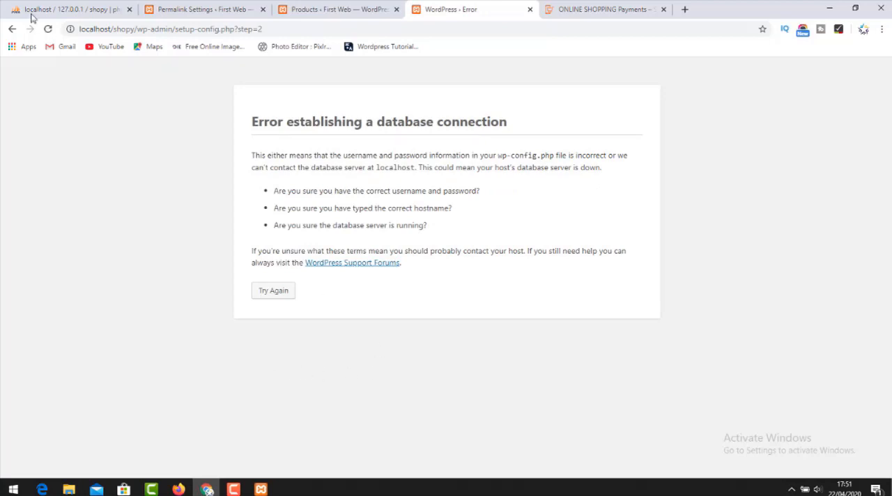
Refresh phpMyAdmin, open the shopy database to verify its name and structure, and return to the WordPress setup tab.
{"action": "left_click", "coordinate": [54, 14]}
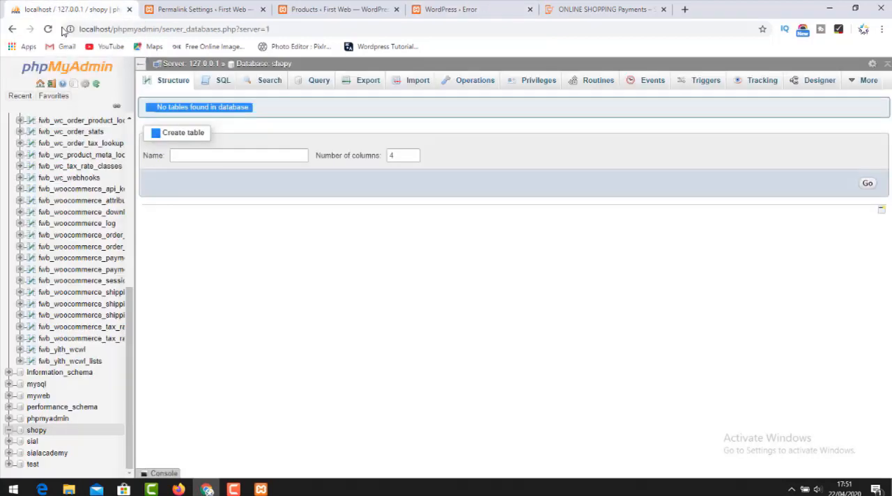
{"action": "left_click", "coordinate": [48, 30]}
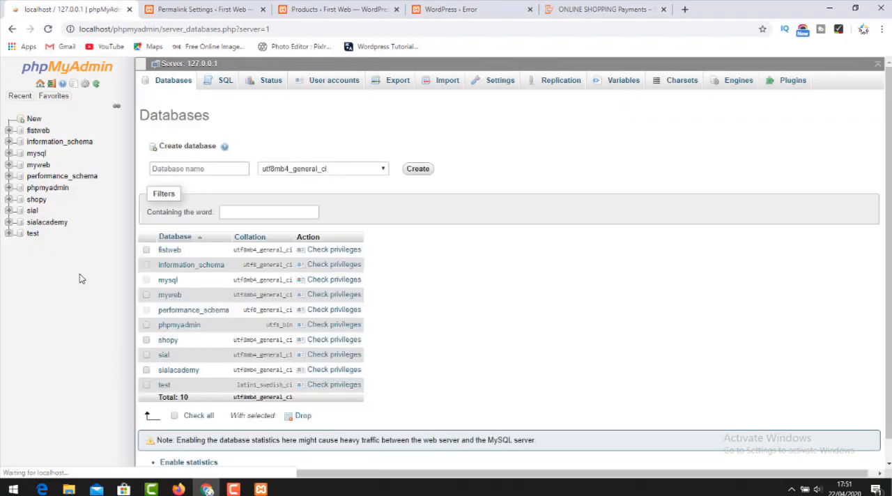
{"action": "left_click", "coordinate": [9, 131]}
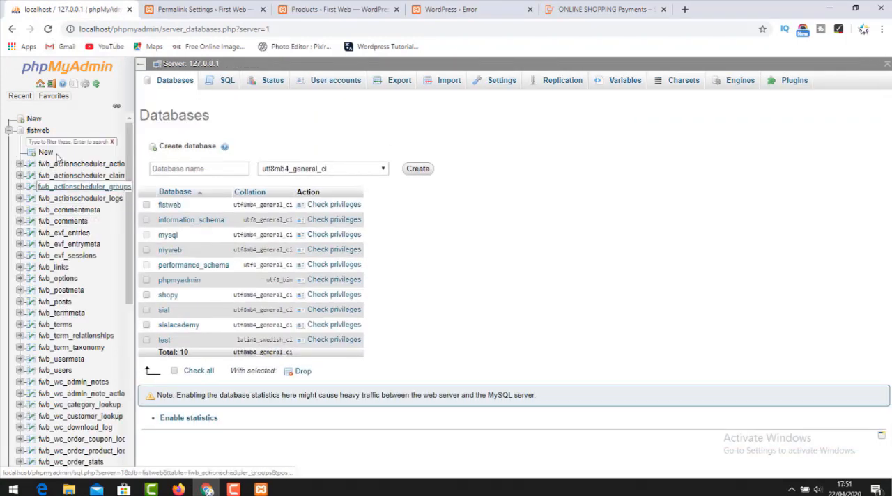
{"action": "left_click", "coordinate": [9, 132]}
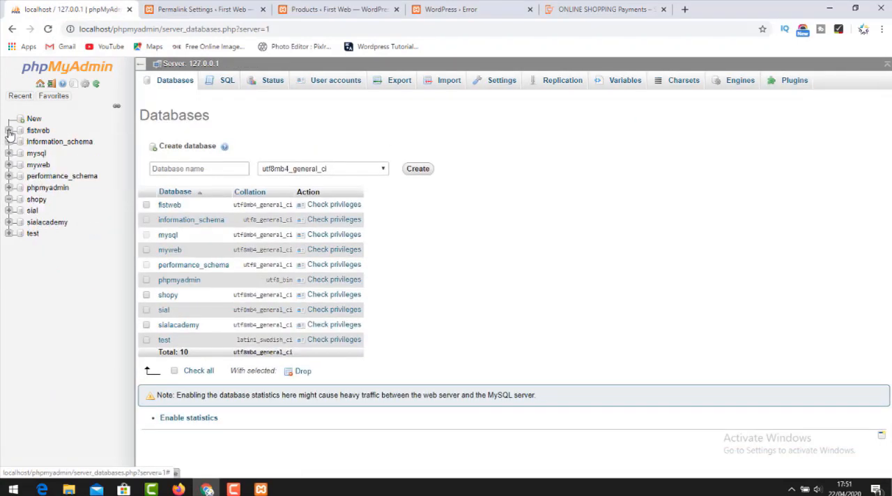
{"action": "left_click", "coordinate": [38, 200]}
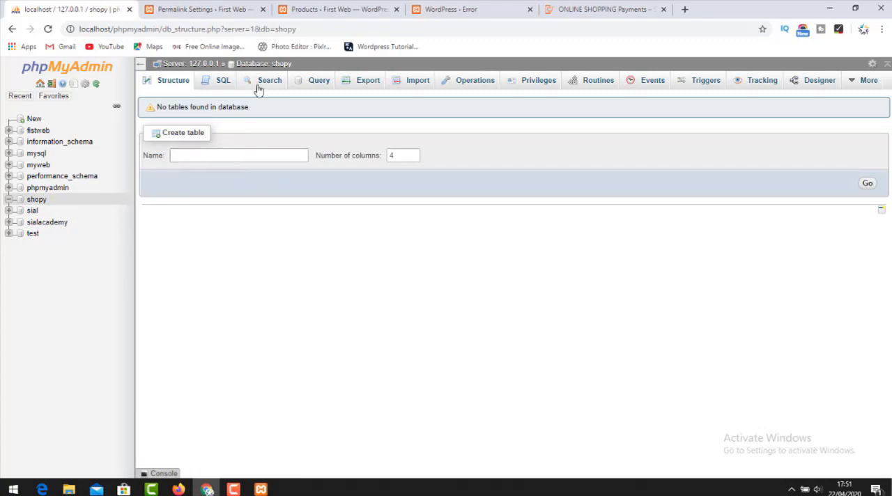
{"action": "left_click_drag", "start_coordinate": [292, 63], "coordinate": [271, 64]}
{"action": "left_click", "coordinate": [588, 9]}
{"action": "left_click", "coordinate": [453, 10]}
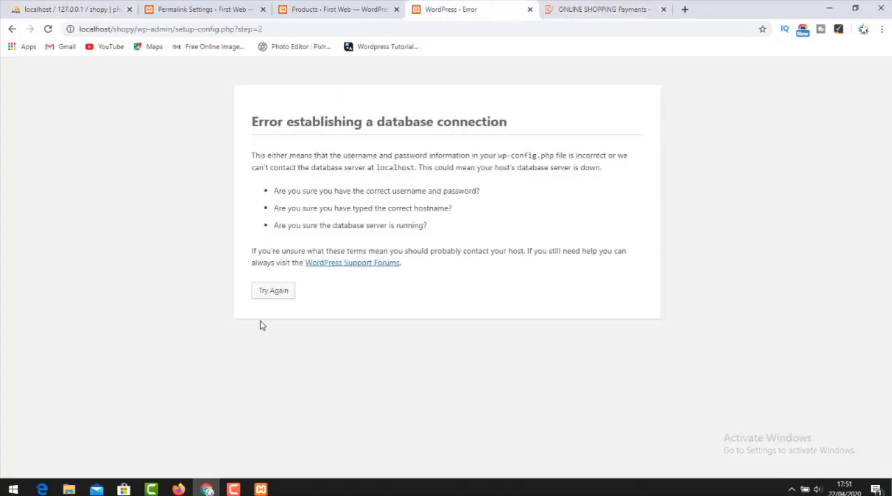
Return to the database connection form, clear the database password, and resubmit the details for the shopy database with username root.
{"action": "left_click", "coordinate": [275, 295]}
{"action": "double_click", "coordinate": [382, 191]}
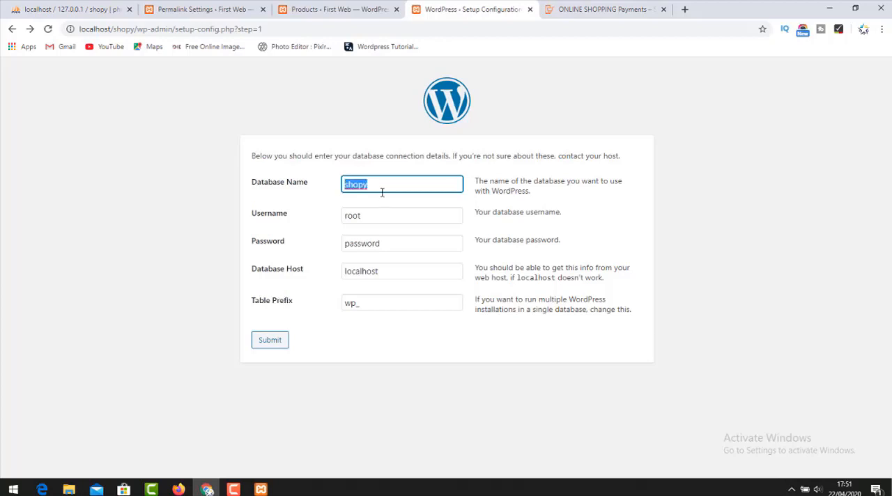
{"action": "left_click", "coordinate": [381, 192]}
{"action": "double_click", "coordinate": [359, 218]}
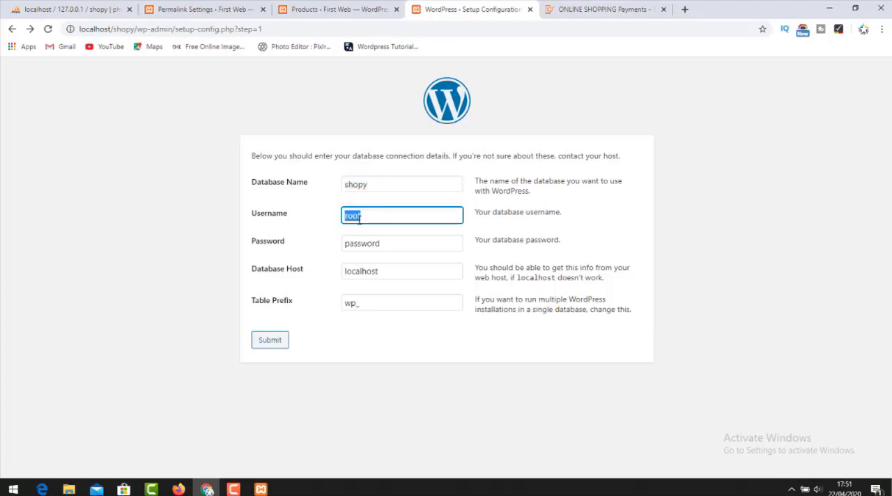
{"action": "left_click", "coordinate": [322, 221]}
{"action": "left_click", "coordinate": [361, 252]}
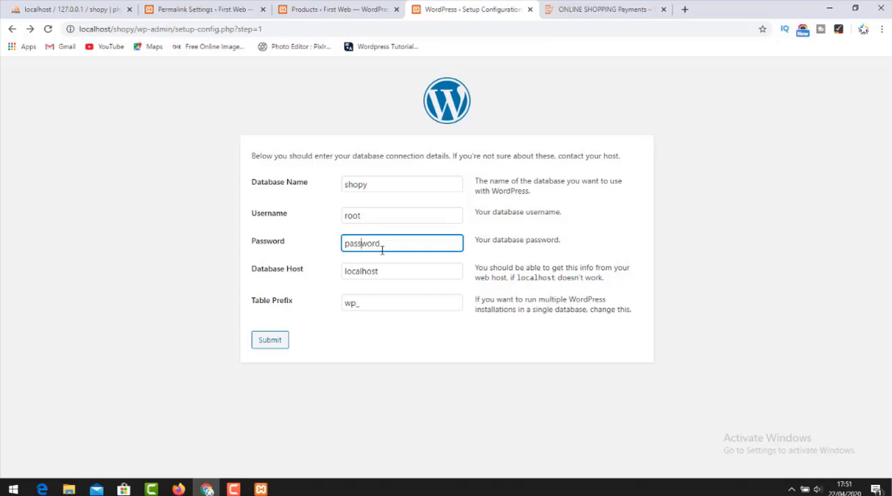
{"action": "left_click_drag", "start_coordinate": [383, 250], "coordinate": [264, 253]}
{"action": "key", "text": "BackSpace"}
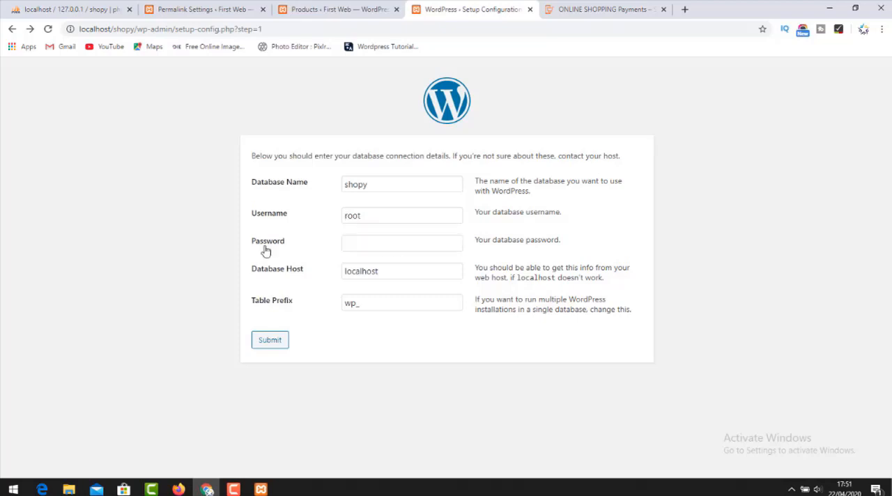
{"action": "left_click", "coordinate": [278, 335]}
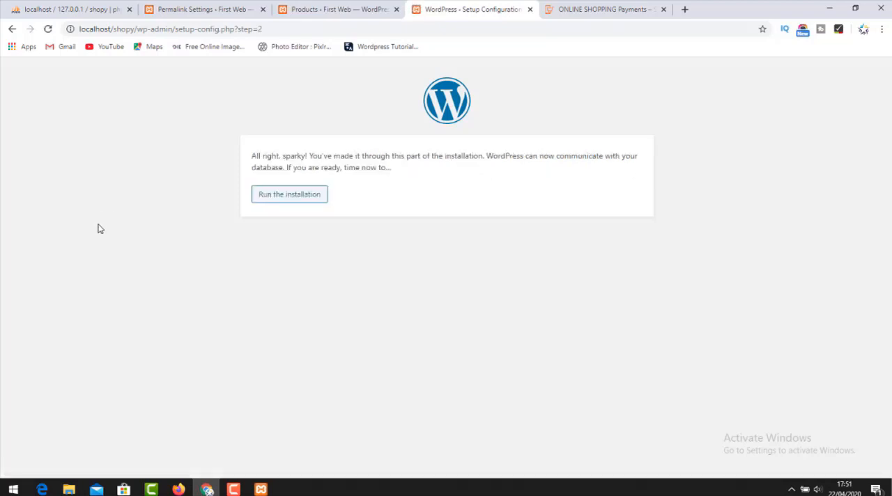
Run the WordPress installation and set both the site title and the username to shopy.
{"action": "left_click", "coordinate": [301, 195]}
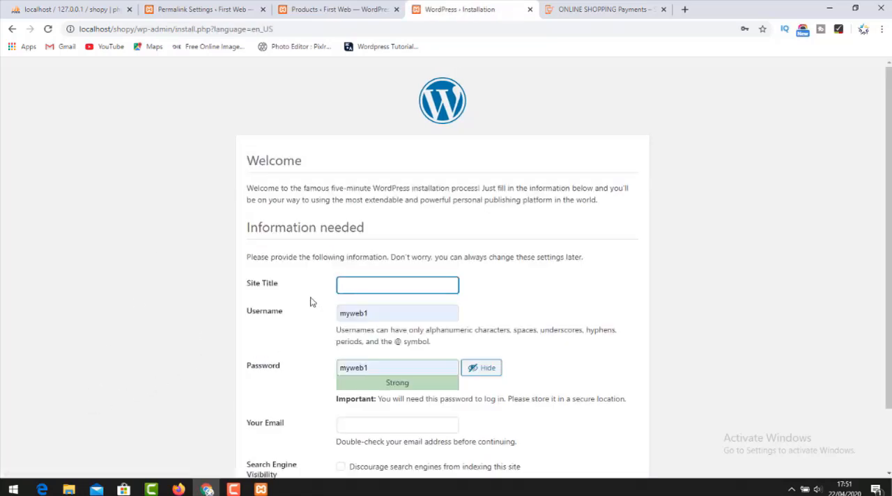
{"action": "left_click", "coordinate": [350, 283]}
{"action": "type", "text": "shopy"}
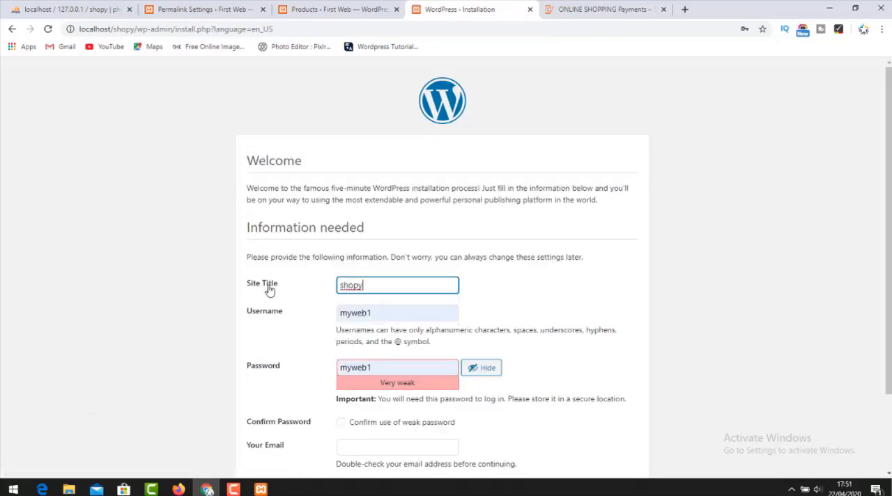
{"action": "left_click", "coordinate": [185, 290]}
{"action": "double_click", "coordinate": [379, 311]}
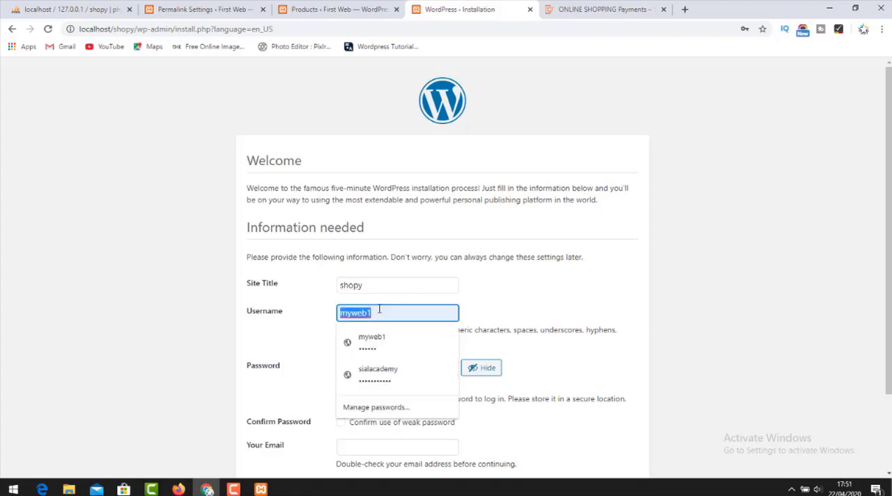
{"action": "type", "text": "shopy"}
{"action": "left_click", "coordinate": [281, 339]}
Enter the admin account password and confirm the use of a weak password.
{"action": "double_click", "coordinate": [365, 368]}
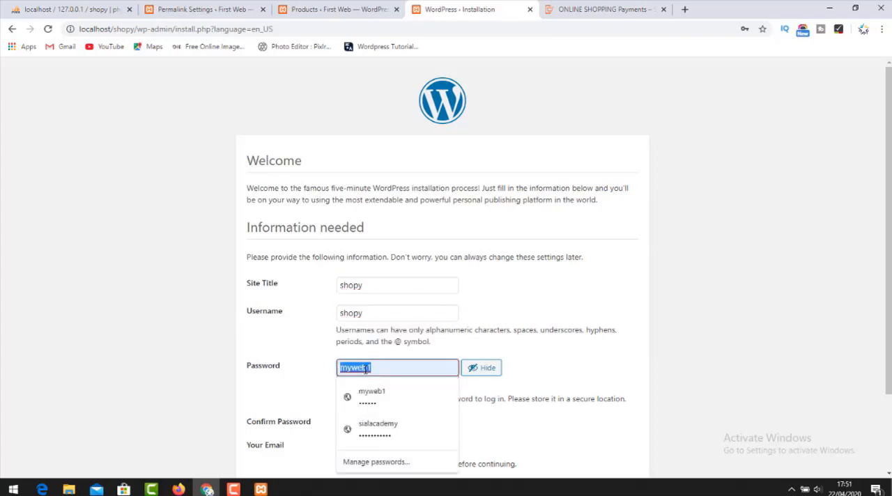
{"action": "type", "text": "shopy"}
{"action": "left_click", "coordinate": [116, 332]}
{"action": "scroll", "coordinate": [187, 339], "scroll_direction": "down", "scroll_amount": 3}
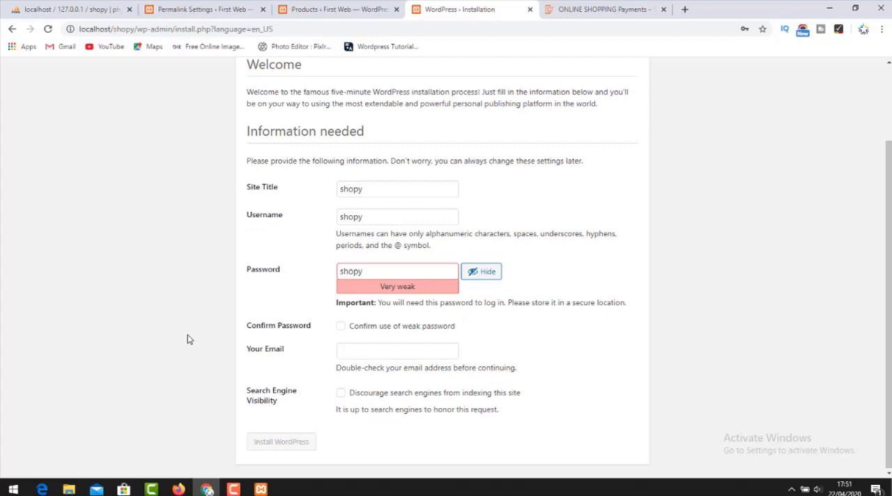
{"action": "left_click", "coordinate": [341, 326]}
Fill in the administrator's e-mail and install WordPress, dismissing the browser's password warning.
{"action": "left_click", "coordinate": [356, 353]}
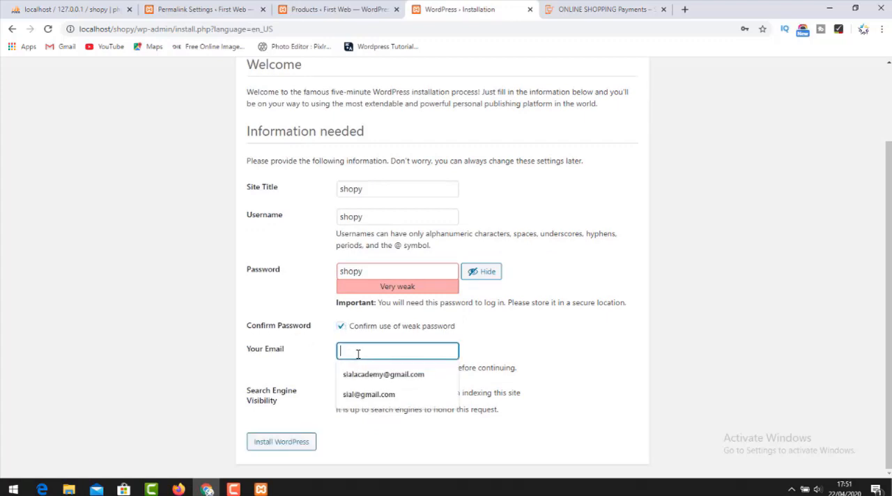
{"action": "left_click", "coordinate": [365, 397]}
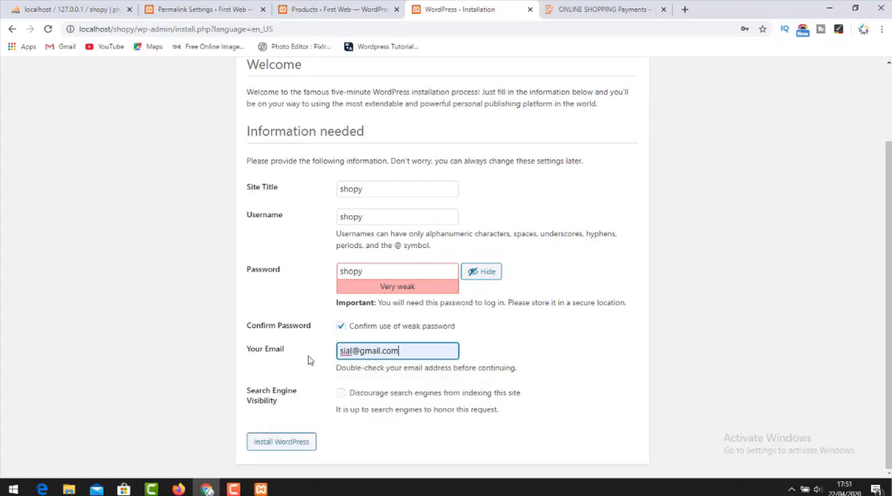
{"action": "left_click", "coordinate": [289, 442]}
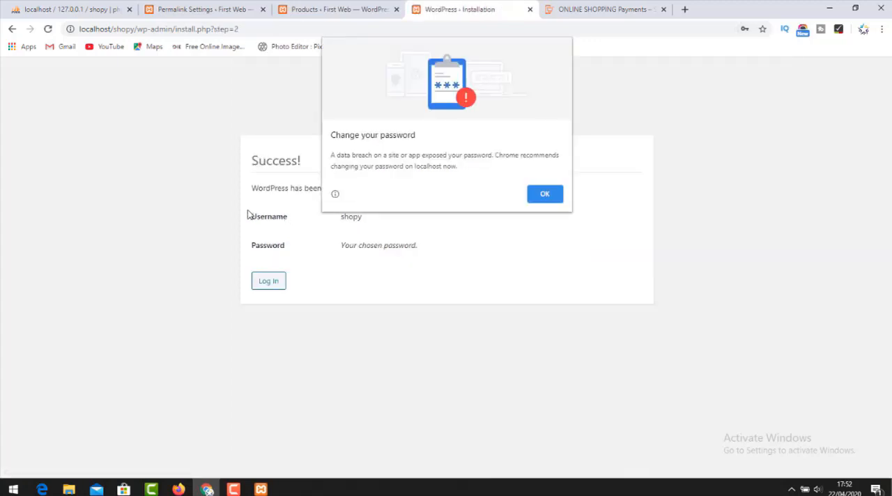
{"action": "left_click", "coordinate": [543, 199]}
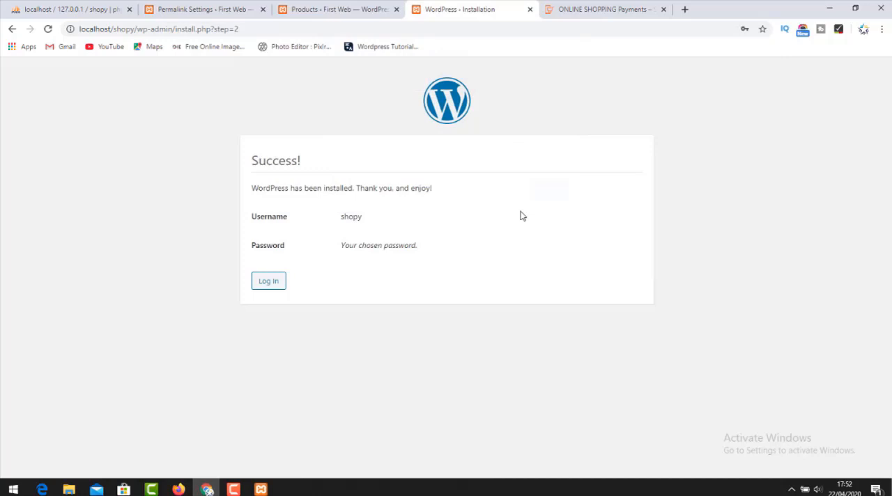
Log in to the new WordPress site with username shopy and the account password, dismissing the browser's password warning.
{"action": "left_click", "coordinate": [280, 286]}
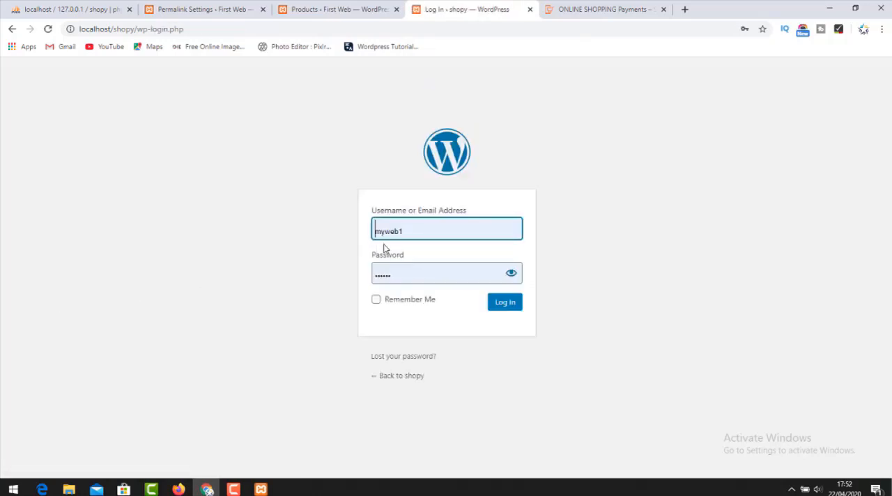
{"action": "left_click", "coordinate": [401, 236]}
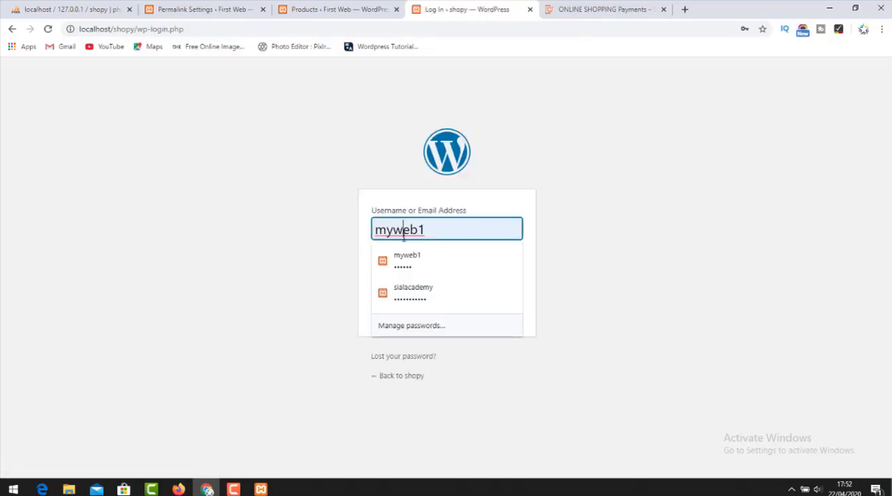
{"action": "double_click", "coordinate": [402, 236]}
{"action": "type", "text": "shopy"}
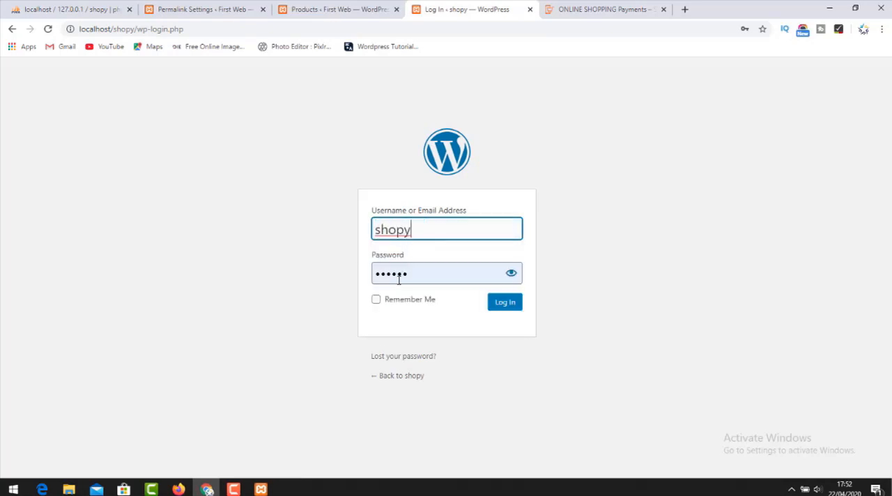
{"action": "double_click", "coordinate": [401, 277]}
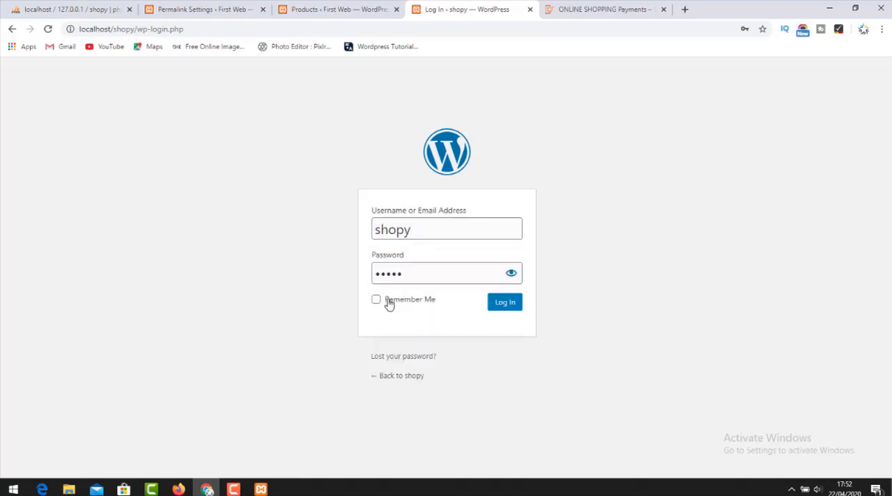
{"action": "left_click", "coordinate": [380, 301]}
{"action": "left_click", "coordinate": [507, 305]}
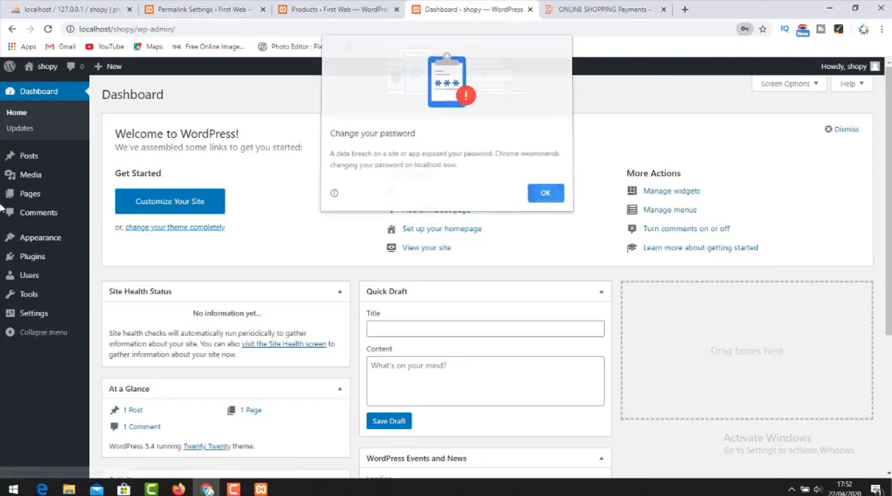
{"action": "left_click", "coordinate": [547, 195]}
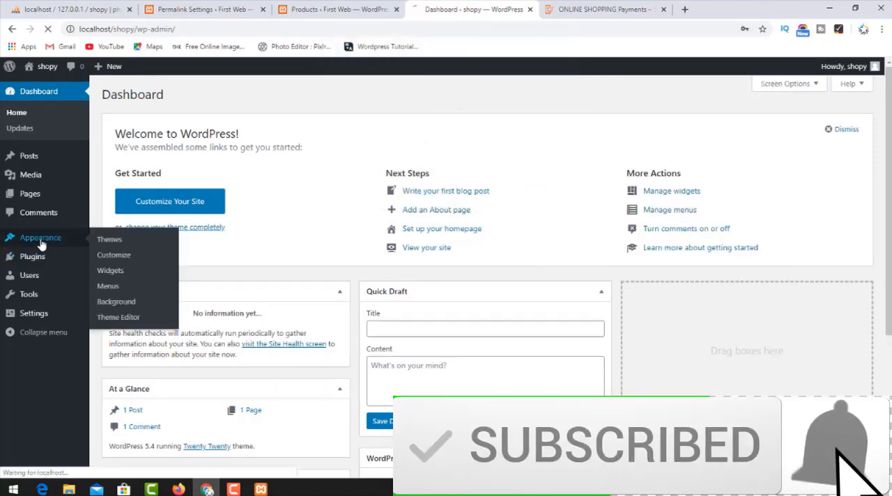
Open the page for adding new themes, search for shopy, and look through the results.
{"action": "left_click", "coordinate": [40, 238]}
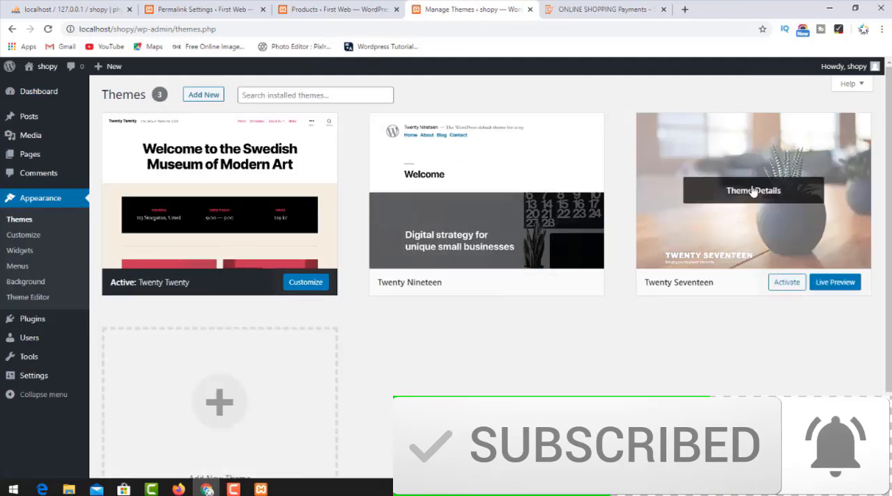
{"action": "left_click", "coordinate": [195, 102]}
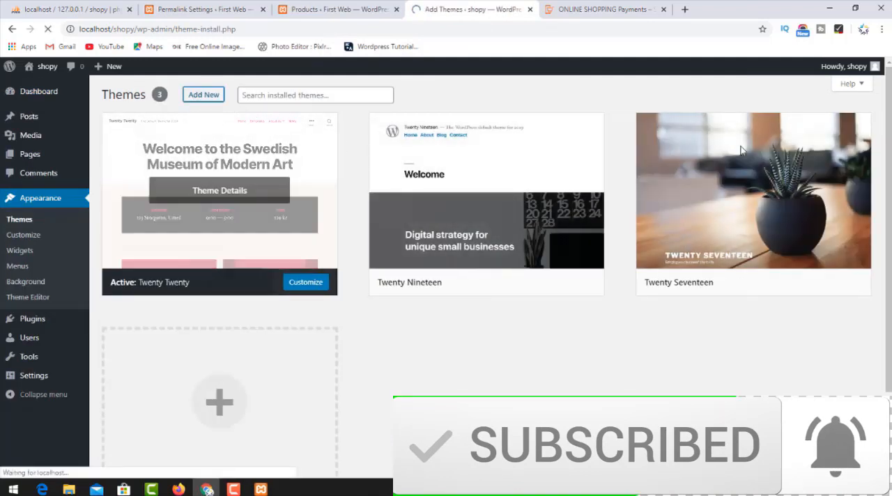
{"action": "left_click", "coordinate": [772, 129]}
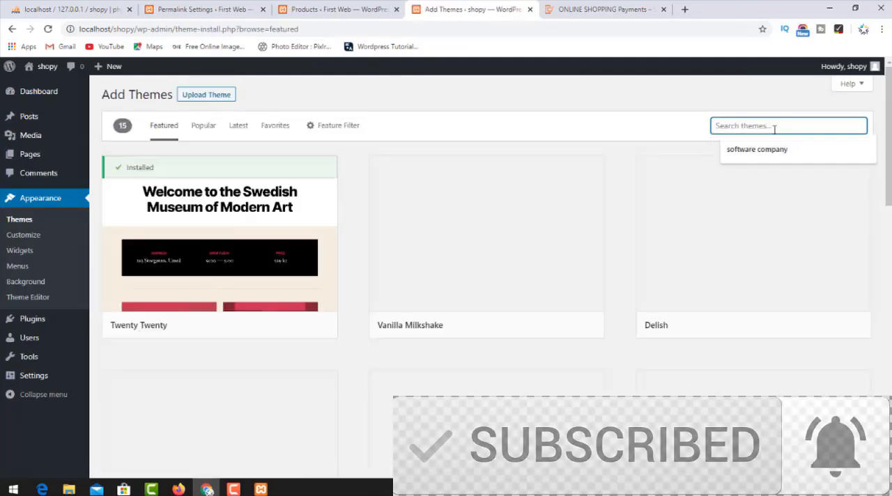
{"action": "type", "text": "shopy"}
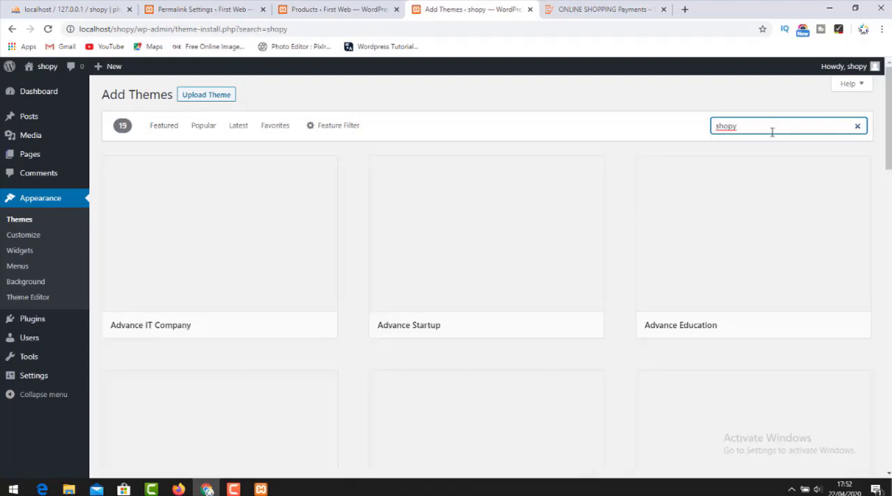
{"action": "scroll", "coordinate": [462, 370], "scroll_direction": "down", "scroll_amount": 4}
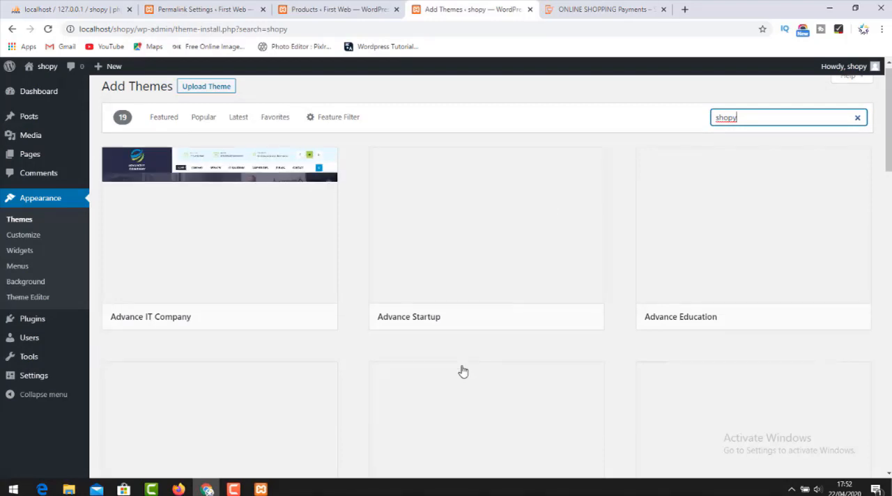
{"action": "scroll", "coordinate": [465, 370], "scroll_direction": "down", "scroll_amount": 4}
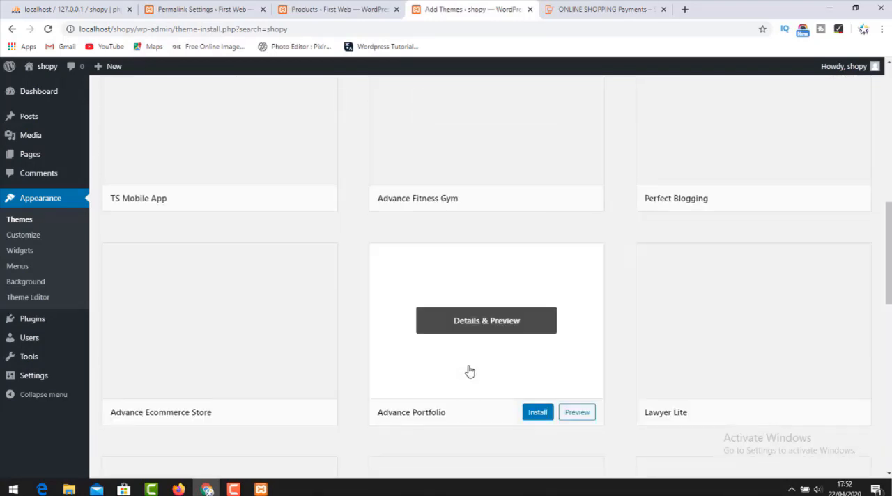
{"action": "scroll", "coordinate": [470, 371], "scroll_direction": "down", "scroll_amount": 3}
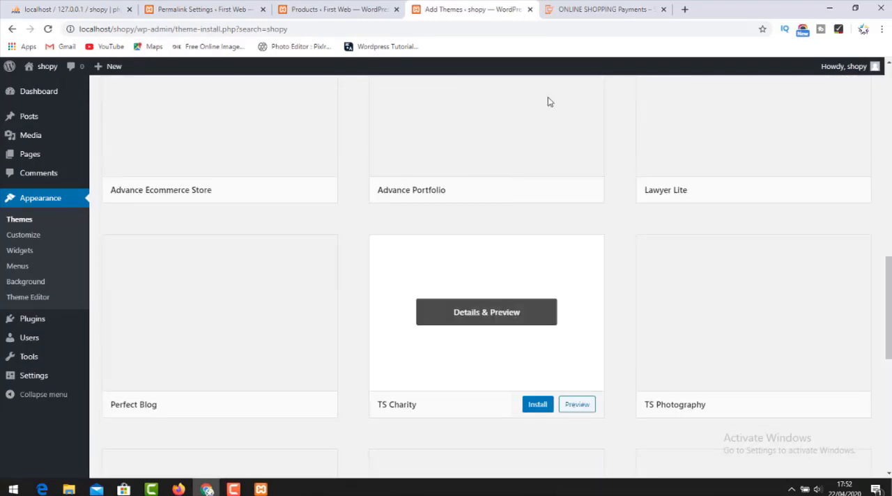
Check the theme name's exact spelling in the Shopay demo site's web address and return to the theme search.
{"action": "left_click", "coordinate": [600, 9]}
{"action": "scroll", "coordinate": [259, 425], "scroll_direction": "up", "scroll_amount": 6}
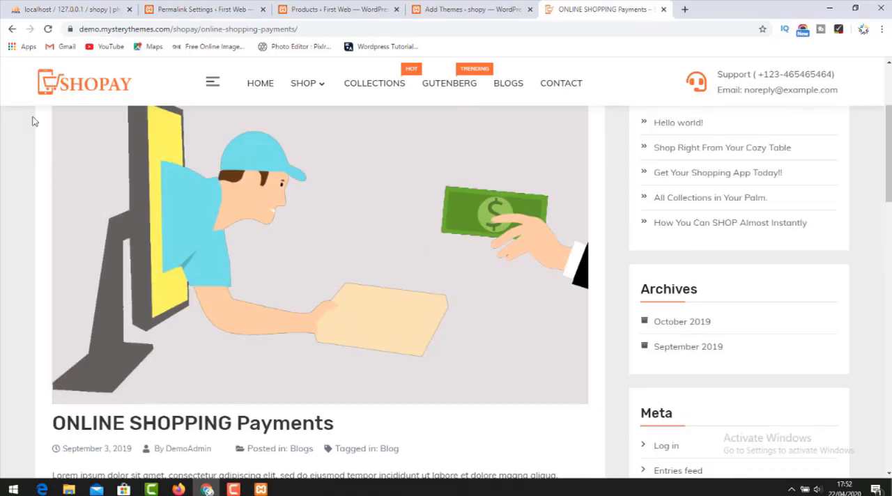
{"action": "scroll", "coordinate": [100, 146], "scroll_direction": "up", "scroll_amount": 4}
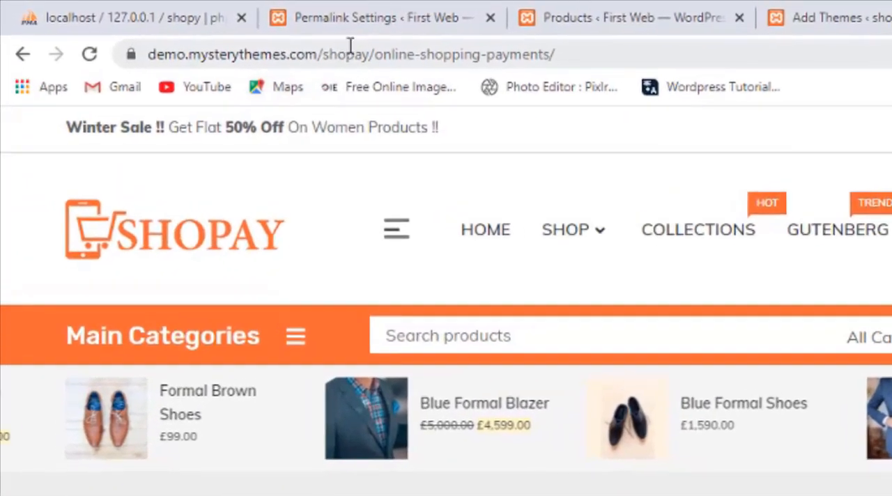
{"action": "double_click", "coordinate": [184, 29]}
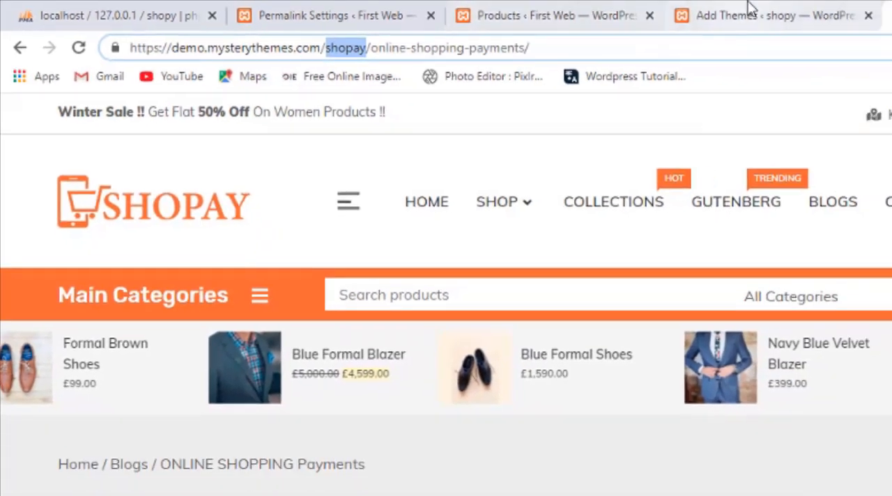
{"action": "left_click", "coordinate": [850, 18]}
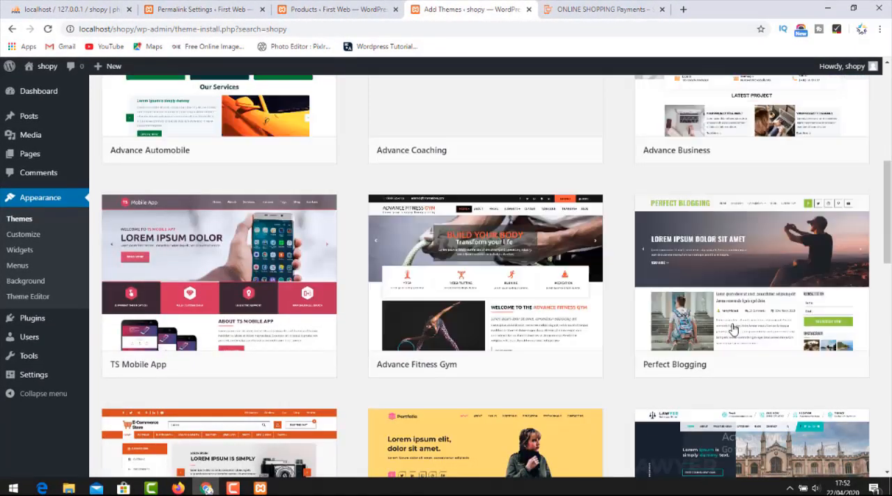
Search the available themes for shopay and start installing the Shopay theme.
{"action": "scroll", "coordinate": [735, 332], "scroll_direction": "up", "scroll_amount": 5}
{"action": "scroll", "coordinate": [736, 332], "scroll_direction": "down", "scroll_amount": 6}
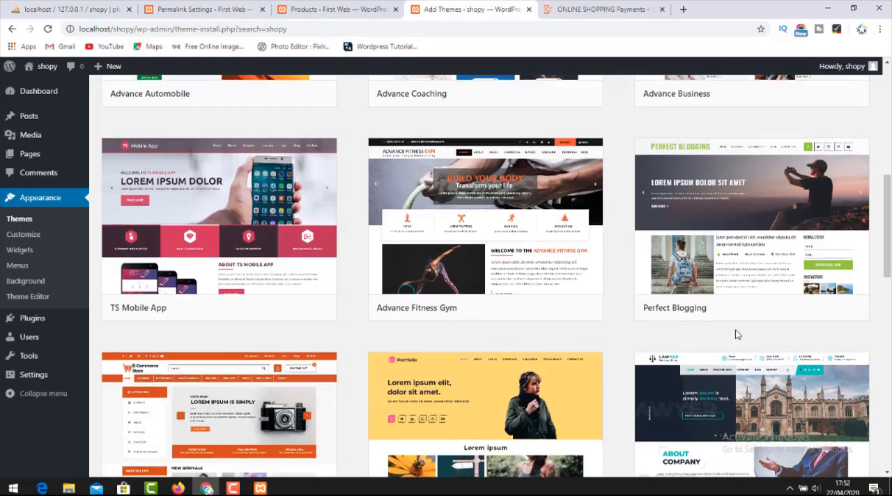
{"action": "scroll", "coordinate": [737, 334], "scroll_direction": "down", "scroll_amount": 2}
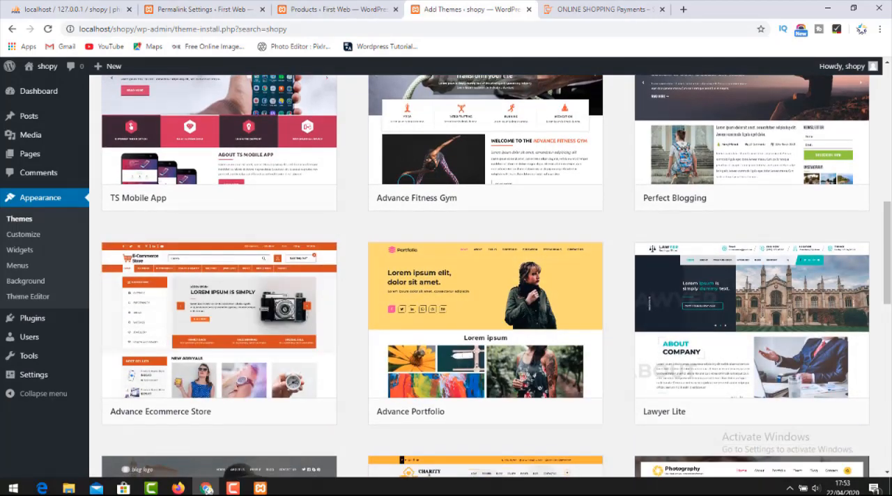
{"action": "scroll", "coordinate": [770, 426], "scroll_direction": "up", "scroll_amount": 8}
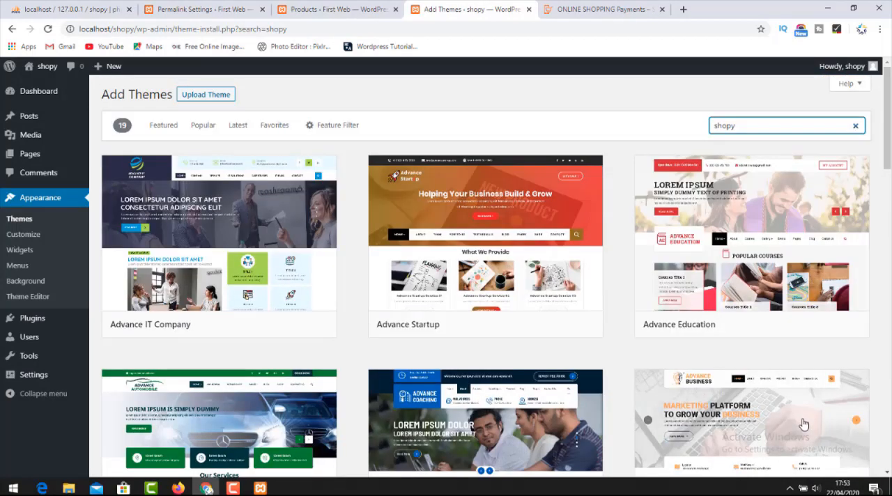
{"action": "double_click", "coordinate": [781, 129]}
{"action": "type", "text": "shopay"}
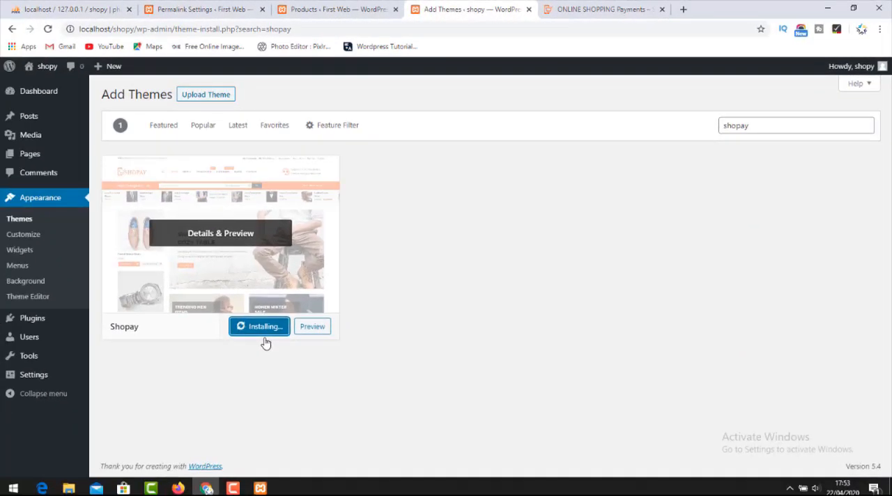
View the site's front page in a separate tab while the theme installs, and return to the theme search.
{"action": "mouse_move", "coordinate": [49, 68]}
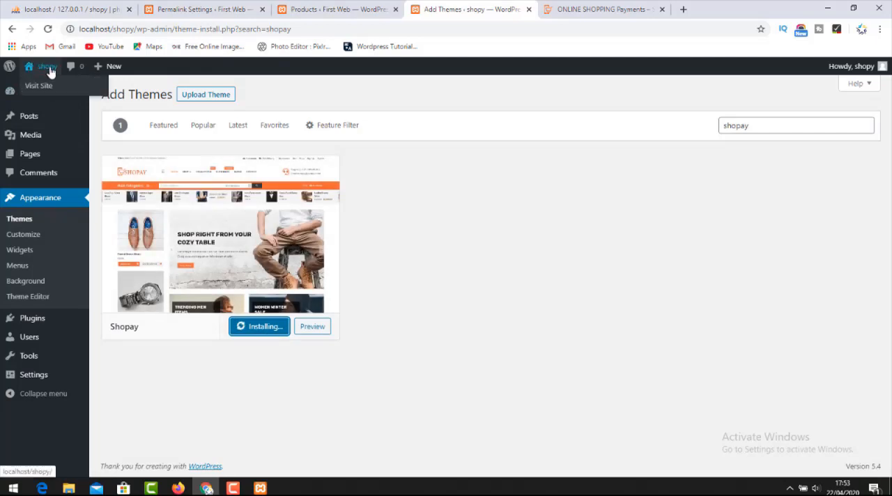
{"action": "right_click", "coordinate": [55, 88]}
{"action": "left_click", "coordinate": [75, 97]}
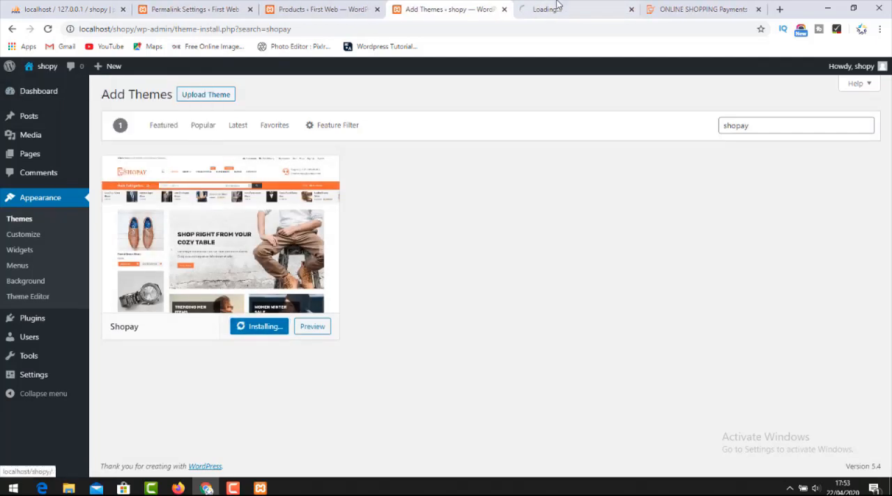
{"action": "left_click", "coordinate": [557, 7]}
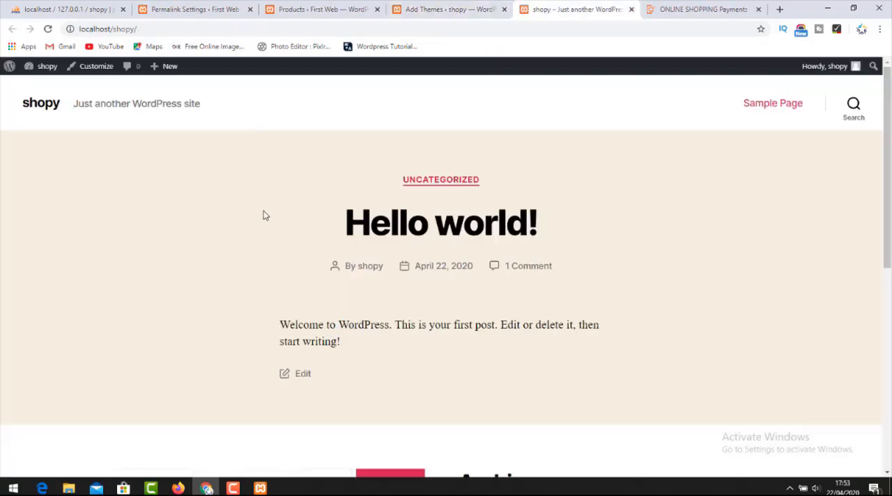
{"action": "scroll", "coordinate": [264, 208], "scroll_direction": "down", "scroll_amount": 6}
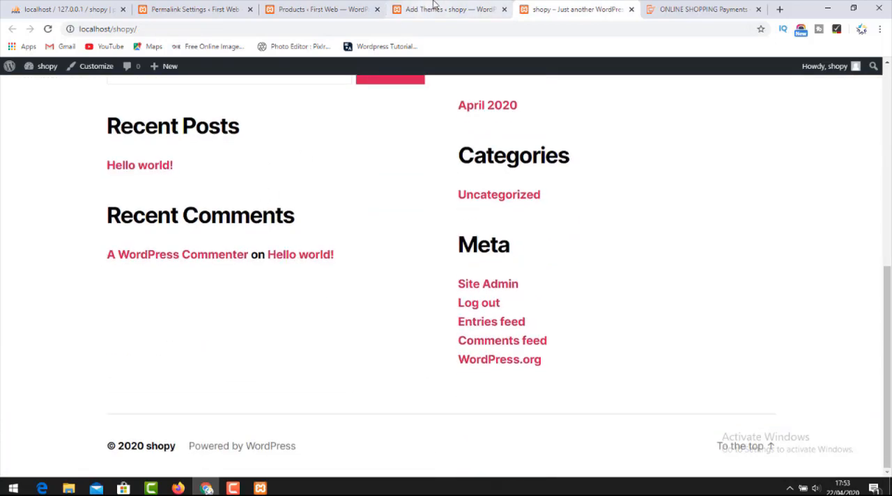
{"action": "left_click", "coordinate": [434, 9]}
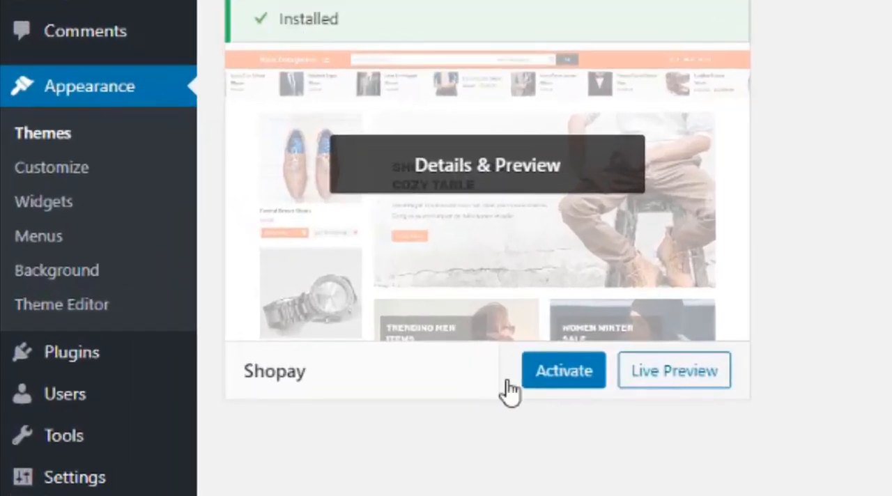
Activate the Shopay theme and start a bulk installation of all five plugins it recommends.
{"action": "left_click", "coordinate": [251, 327]}
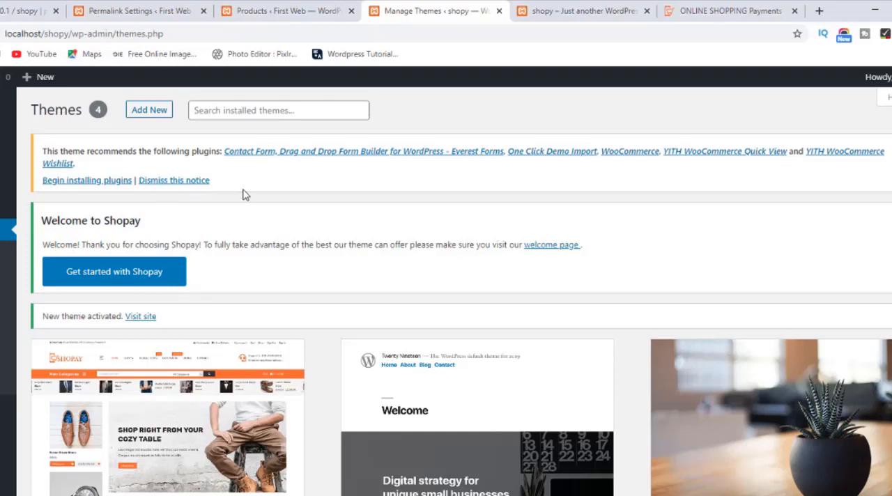
{"action": "left_click", "coordinate": [91, 186]}
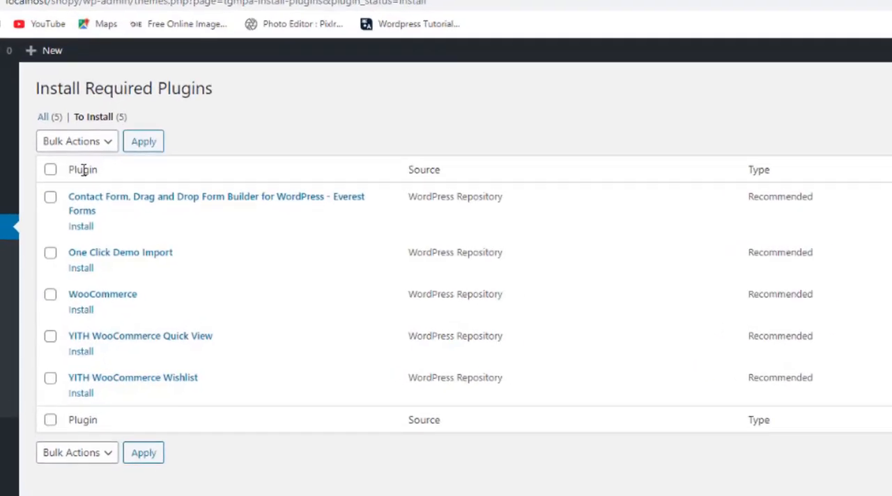
{"action": "left_click", "coordinate": [43, 180]}
{"action": "left_click", "coordinate": [80, 134]}
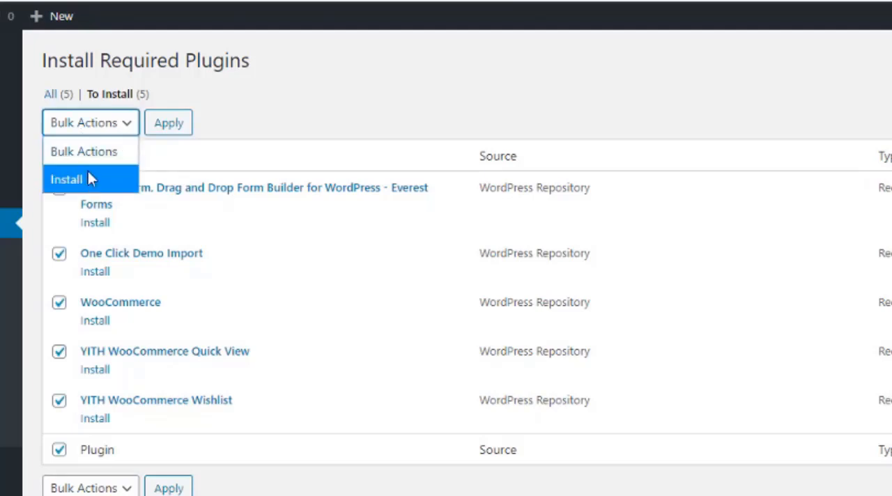
{"action": "left_click", "coordinate": [90, 179]}
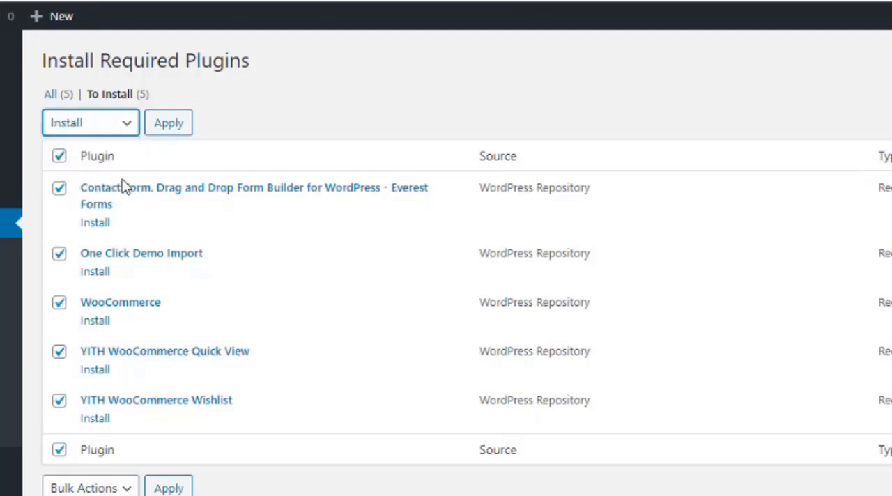
{"action": "left_click", "coordinate": [171, 128]}
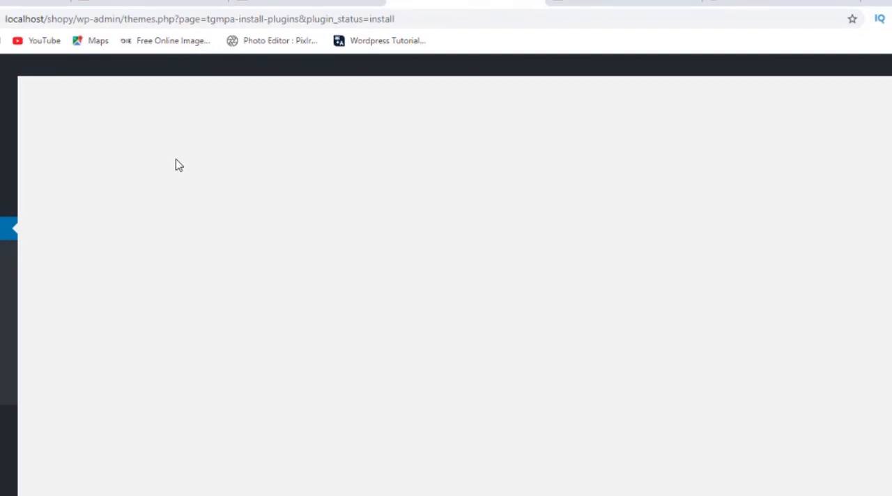
Reload the shopy site's front page and look through it with the Shopay theme applied.
{"action": "left_click", "coordinate": [624, 2]}
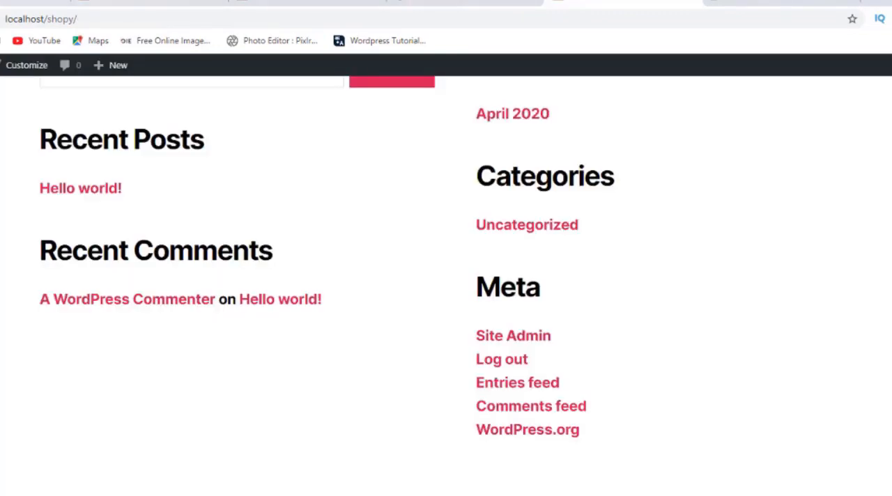
{"action": "scroll", "coordinate": [446, 279], "scroll_direction": "up", "scroll_amount": 2}
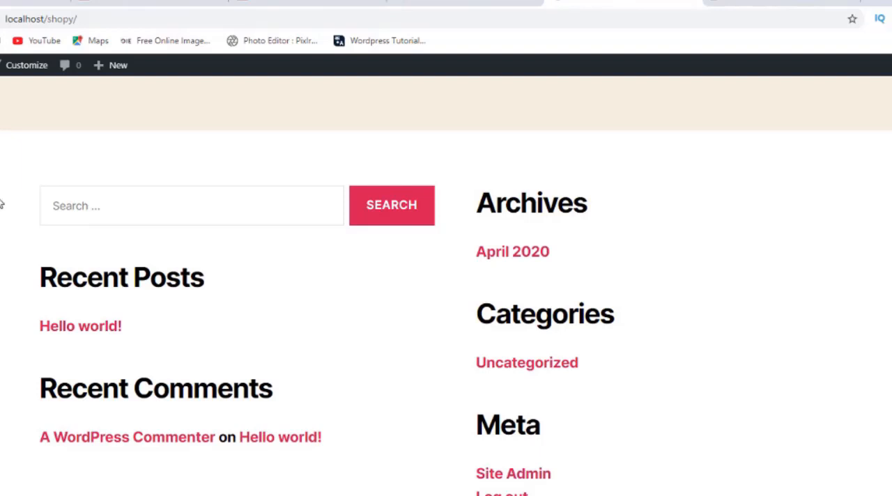
{"action": "key", "text": "F5"}
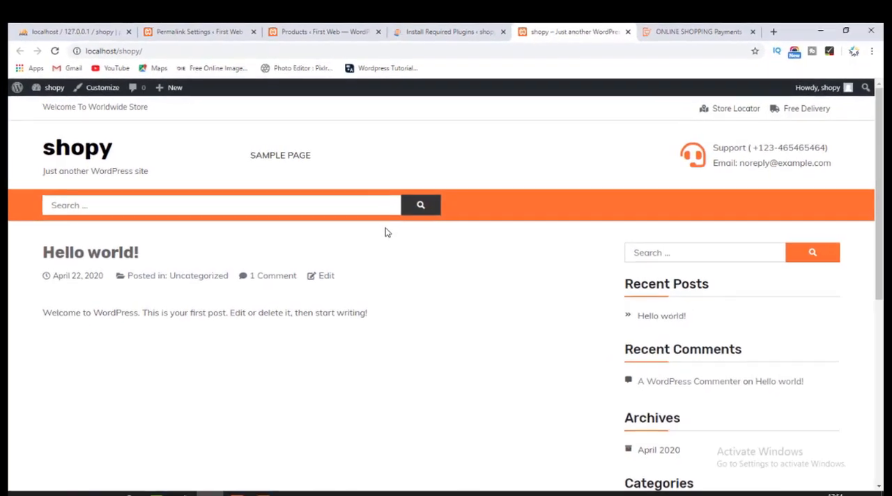
{"action": "scroll", "coordinate": [382, 230], "scroll_direction": "down", "scroll_amount": 5}
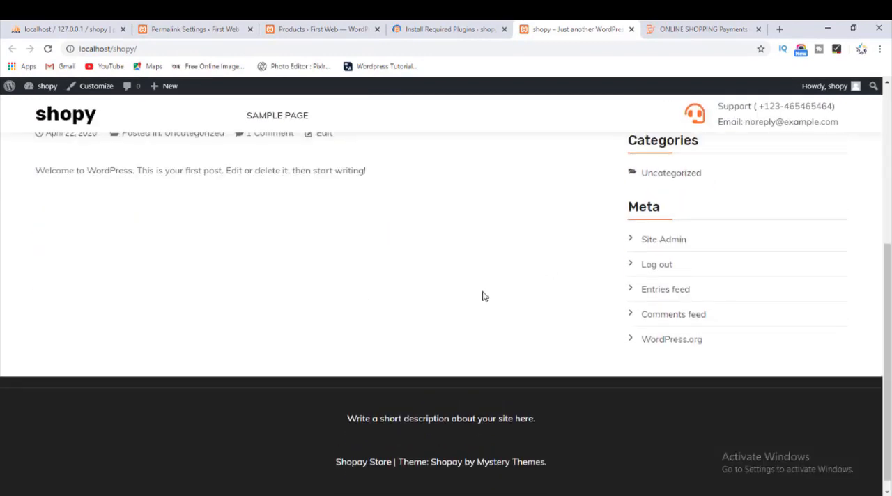
{"action": "scroll", "coordinate": [377, 314], "scroll_direction": "up", "scroll_amount": 5}
Open the site's Sample Page and look through it, and check the progress of the plugin installation.
{"action": "left_click", "coordinate": [265, 160]}
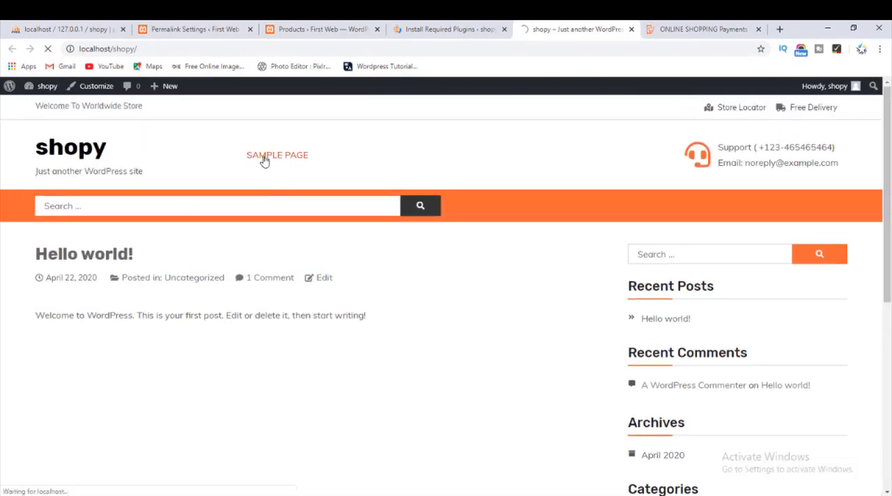
{"action": "scroll", "coordinate": [223, 357], "scroll_direction": "down", "scroll_amount": 1}
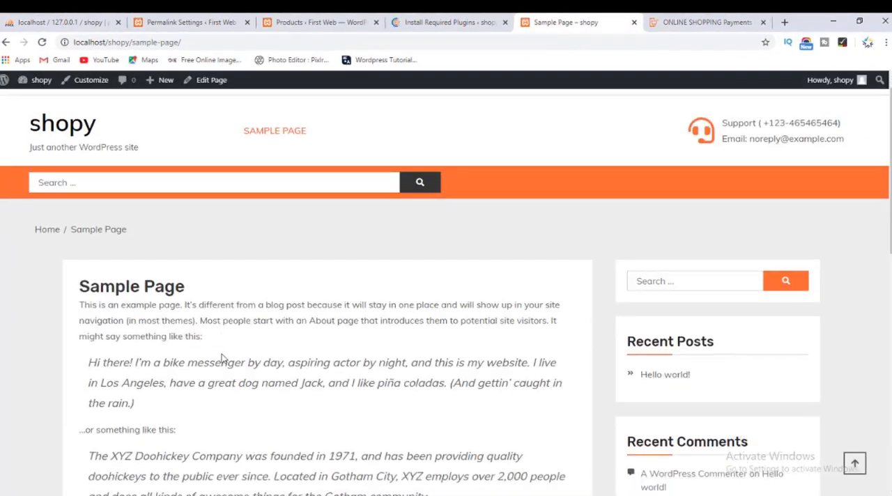
{"action": "scroll", "coordinate": [223, 349], "scroll_direction": "down", "scroll_amount": 4}
{"action": "scroll", "coordinate": [70, 126], "scroll_direction": "up", "scroll_amount": 2}
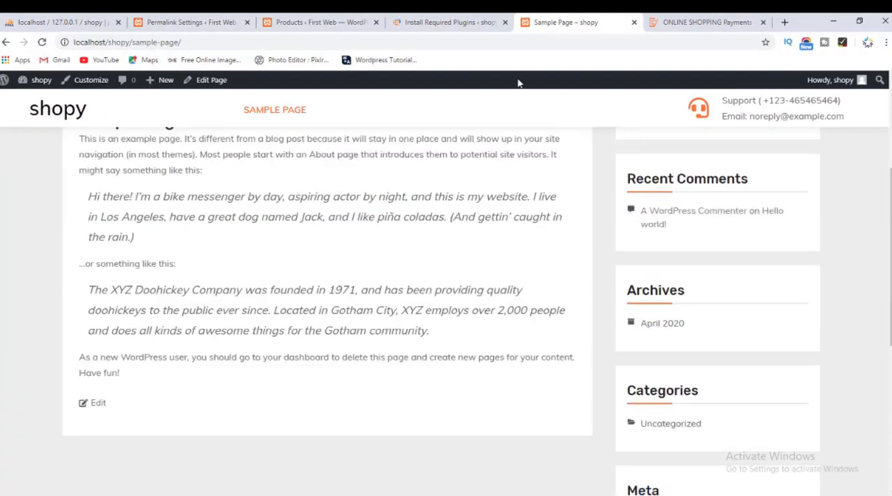
{"action": "left_click", "coordinate": [439, 22]}
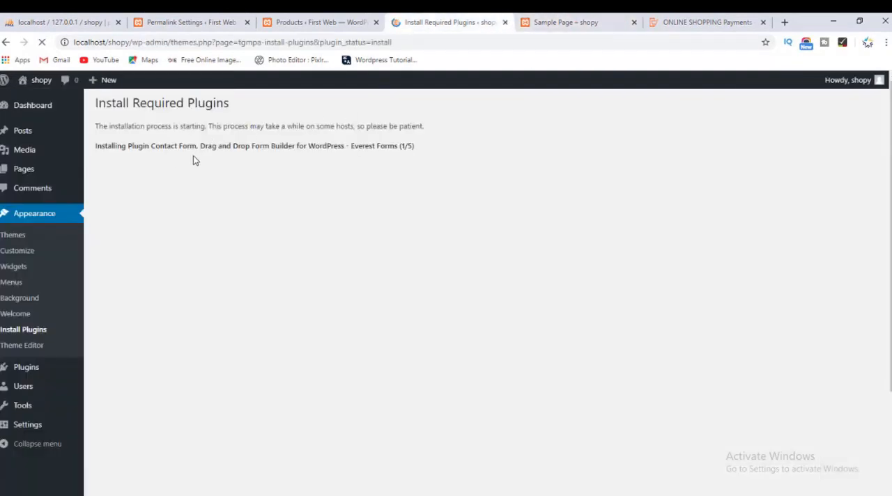
{"action": "left_click_drag", "start_coordinate": [400, 146], "coordinate": [419, 149]}
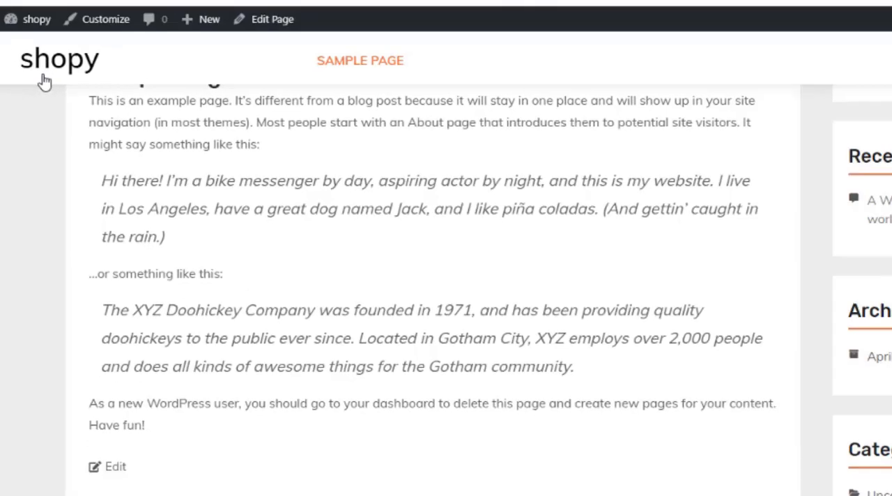
Compare the site's home page with the Shopay demo site down to the footer, and return to the plugin installation.
{"action": "left_click", "coordinate": [26, 20]}
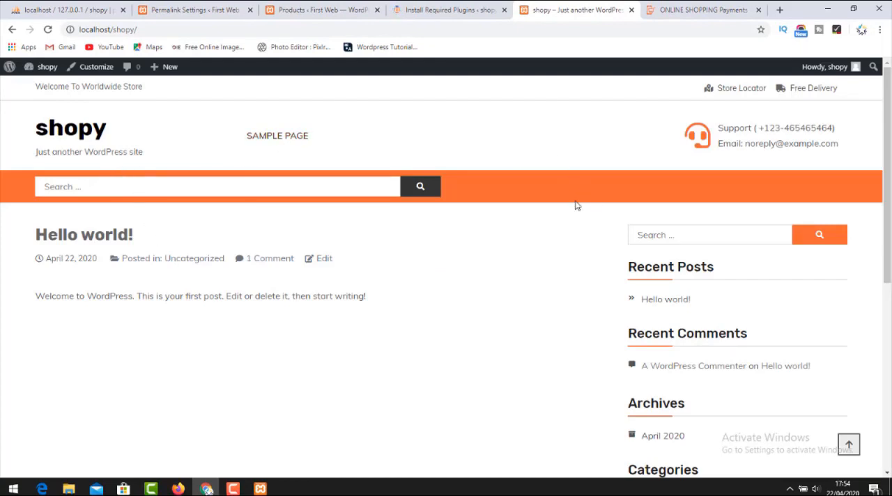
{"action": "scroll", "coordinate": [576, 203], "scroll_direction": "down", "scroll_amount": 5}
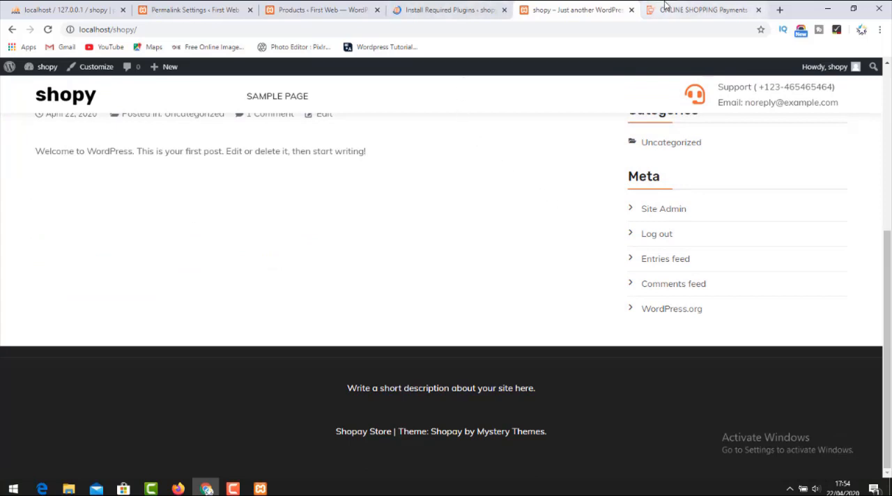
{"action": "left_click", "coordinate": [697, 10]}
{"action": "scroll", "coordinate": [199, 241], "scroll_direction": "down", "scroll_amount": 6}
{"action": "scroll", "coordinate": [199, 242], "scroll_direction": "down", "scroll_amount": 15}
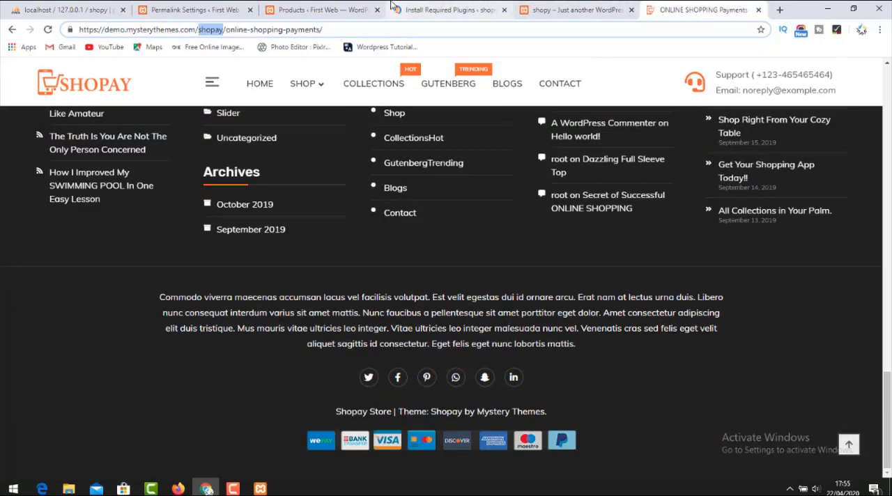
{"action": "left_click", "coordinate": [488, 9]}
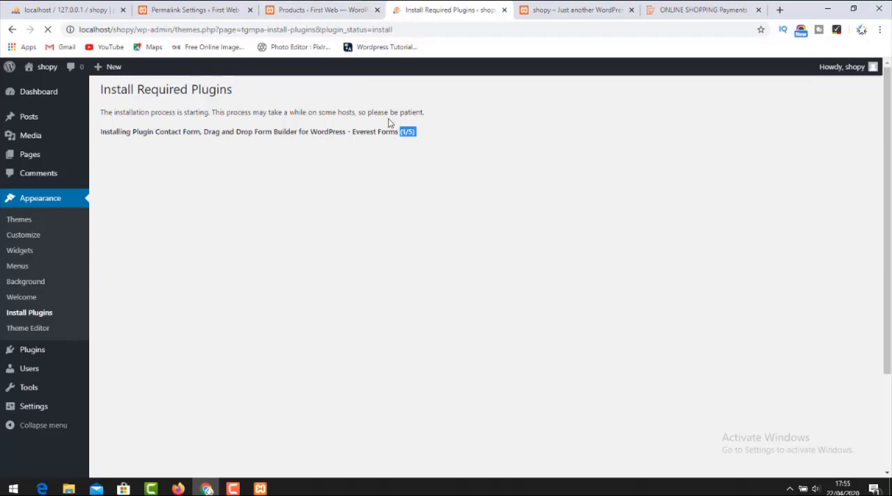
{"action": "left_click", "coordinate": [427, 127]}
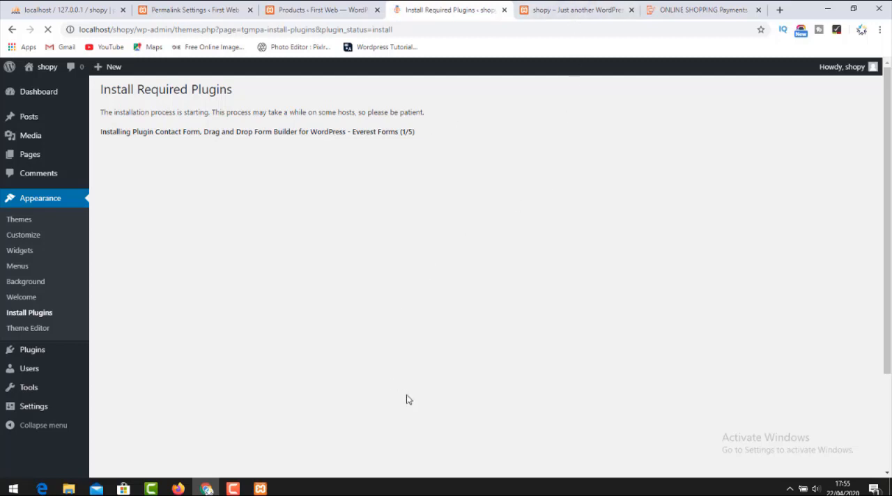
{"action": "left_click", "coordinate": [233, 489]}
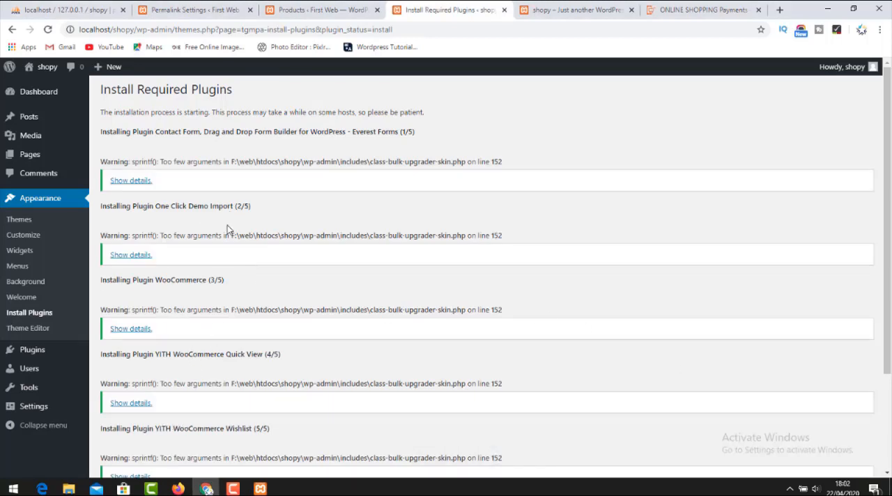
Return to the required plugins list and bulk activate all five installed plugins.
{"action": "scroll", "coordinate": [235, 227], "scroll_direction": "down", "scroll_amount": 3}
{"action": "left_click", "coordinate": [136, 389]}
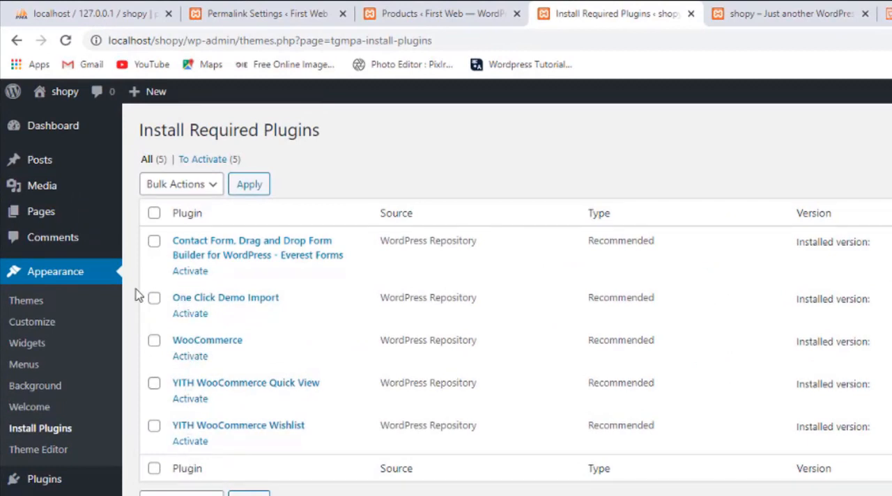
{"action": "left_click", "coordinate": [154, 213]}
{"action": "left_click", "coordinate": [175, 185]}
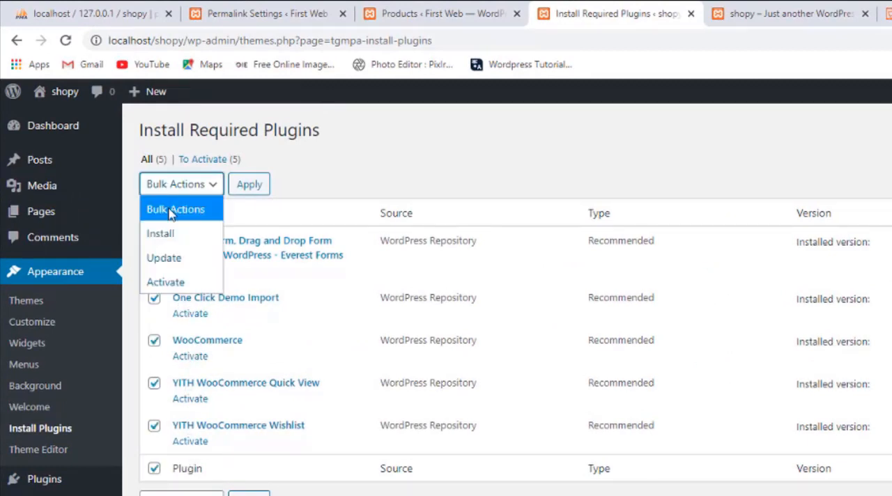
{"action": "left_click", "coordinate": [172, 283]}
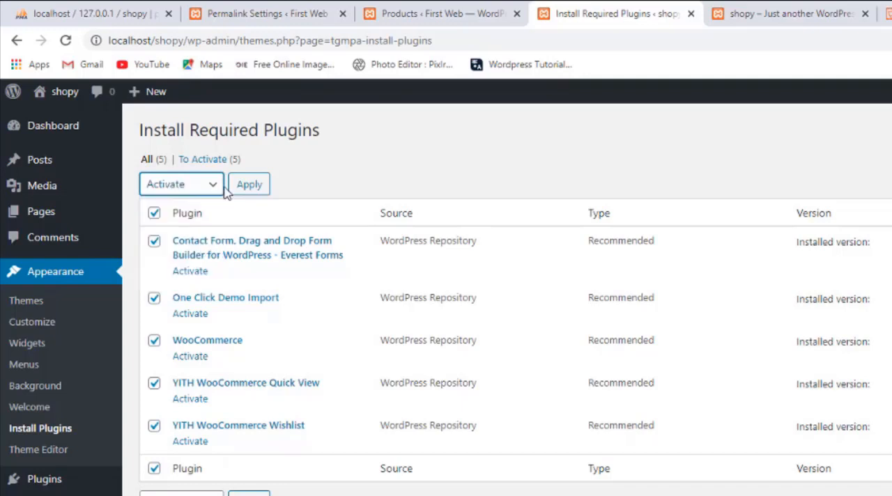
{"action": "left_click", "coordinate": [244, 184]}
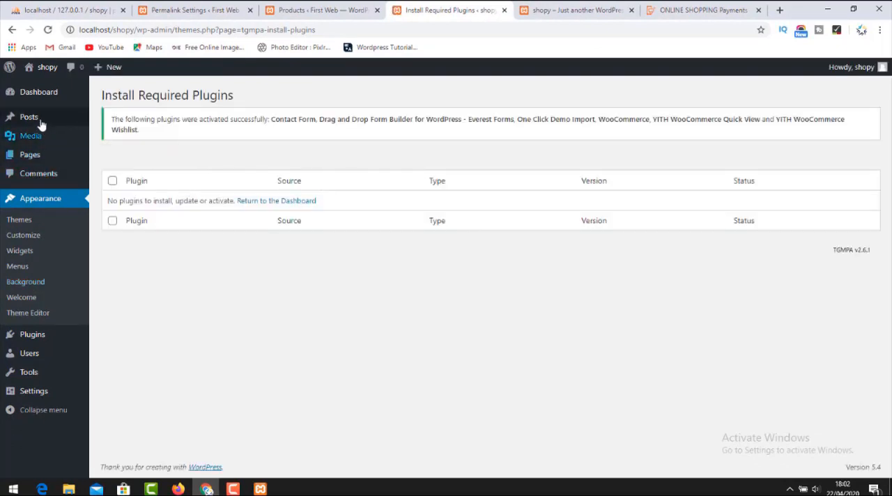
Open the site's dashboard and, while it loads, reload the front page and look through it.
{"action": "left_click", "coordinate": [16, 93]}
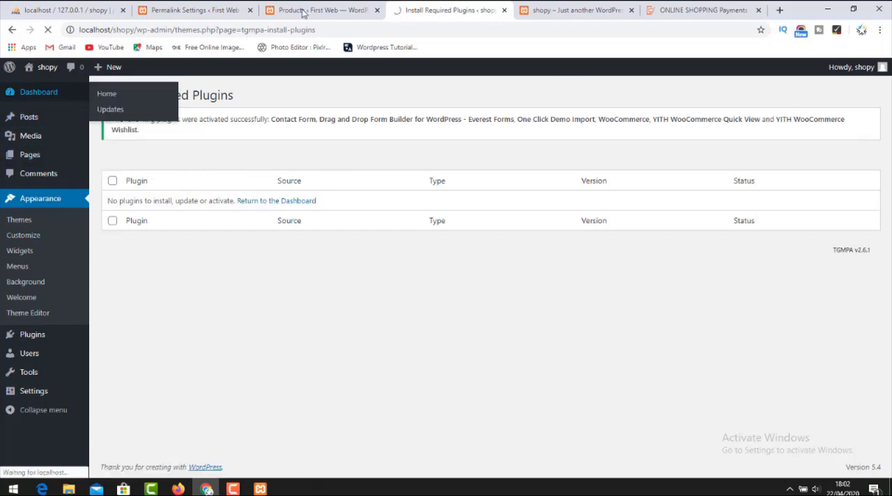
{"action": "left_click", "coordinate": [557, 9]}
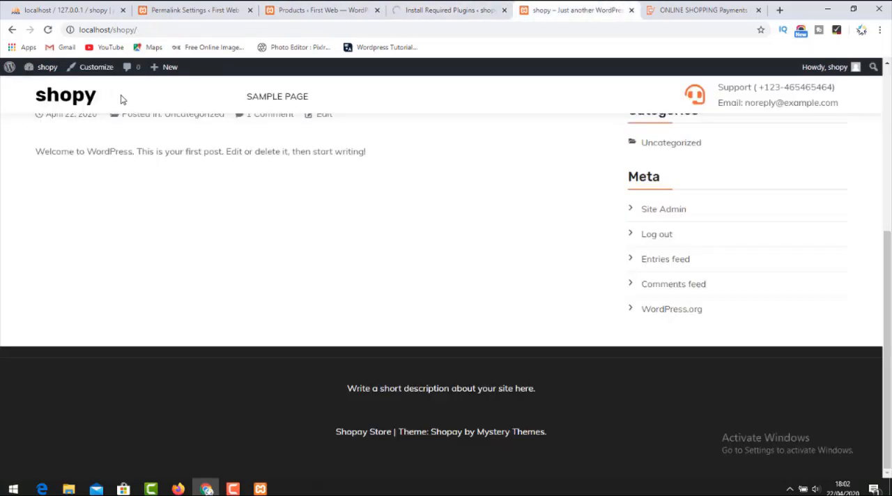
{"action": "left_click", "coordinate": [88, 99]}
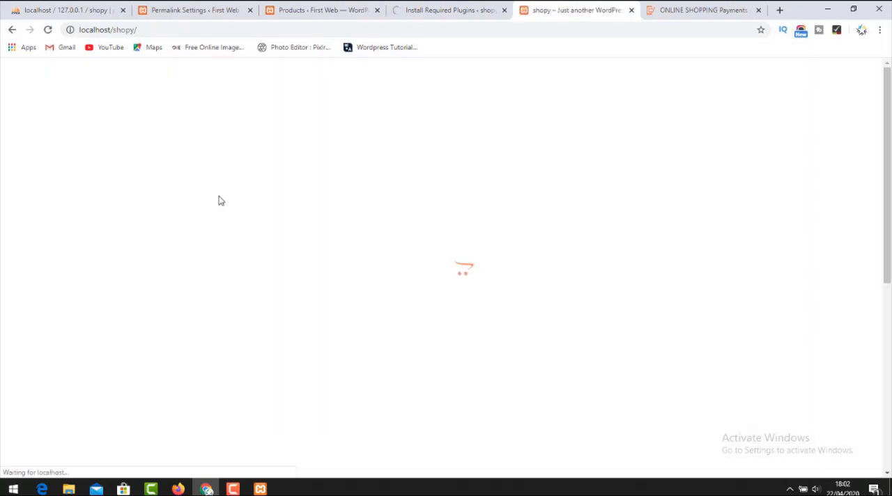
{"action": "scroll", "coordinate": [214, 230], "scroll_direction": "down", "scroll_amount": 5}
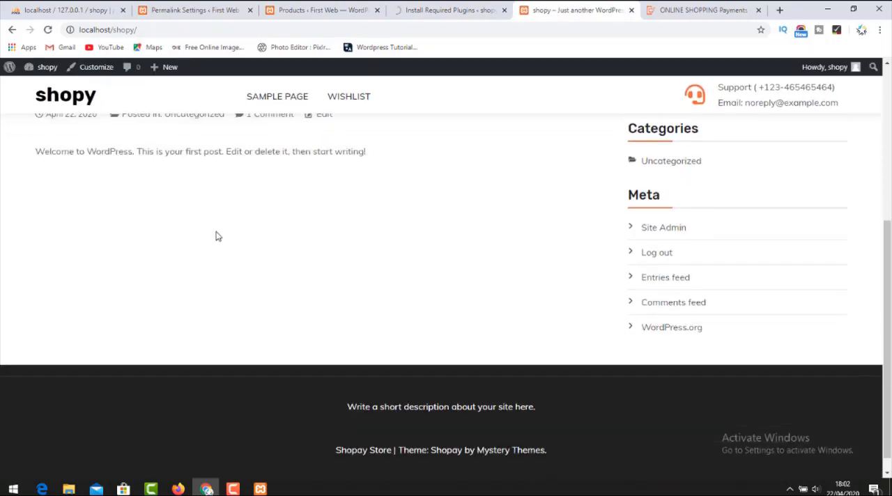
Return to the WooCommerce setup wizard and accept the new and improved setup experience.
{"action": "left_click", "coordinate": [451, 7]}
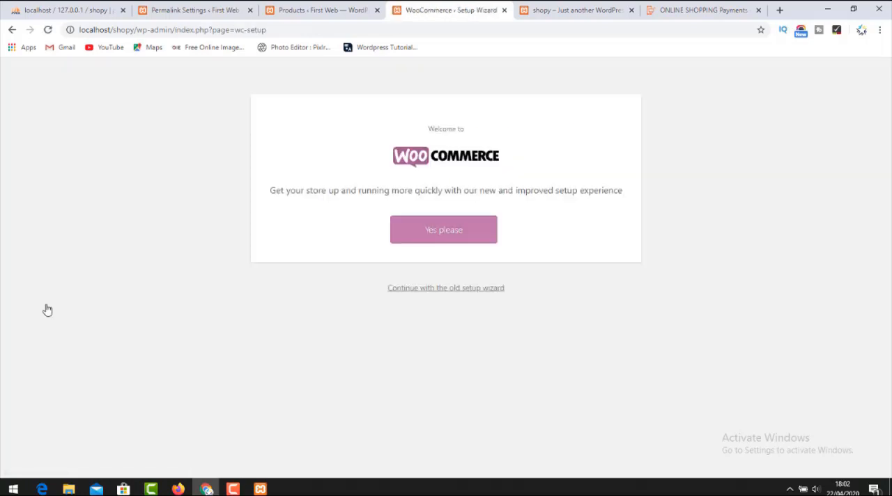
{"action": "left_click", "coordinate": [444, 230]}
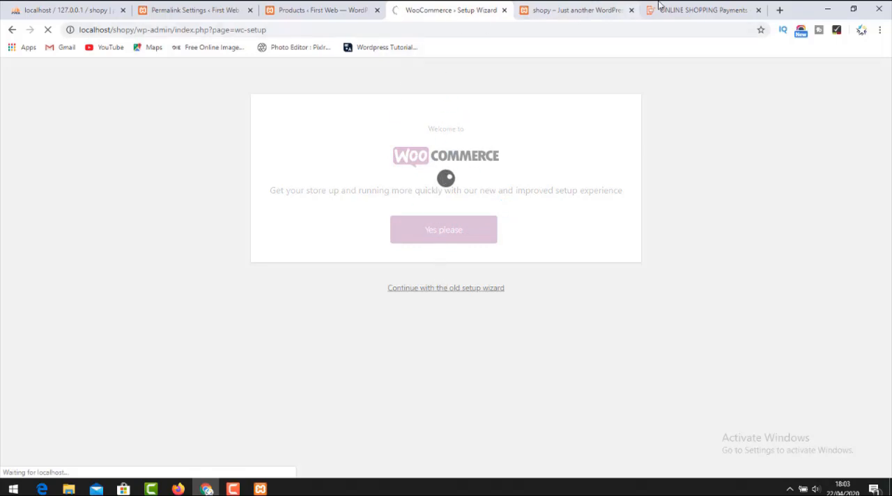
Search Google for "shopay demo file download" in a new browser tab.
{"action": "left_click", "coordinate": [700, 8]}
{"action": "left_click", "coordinate": [780, 9]}
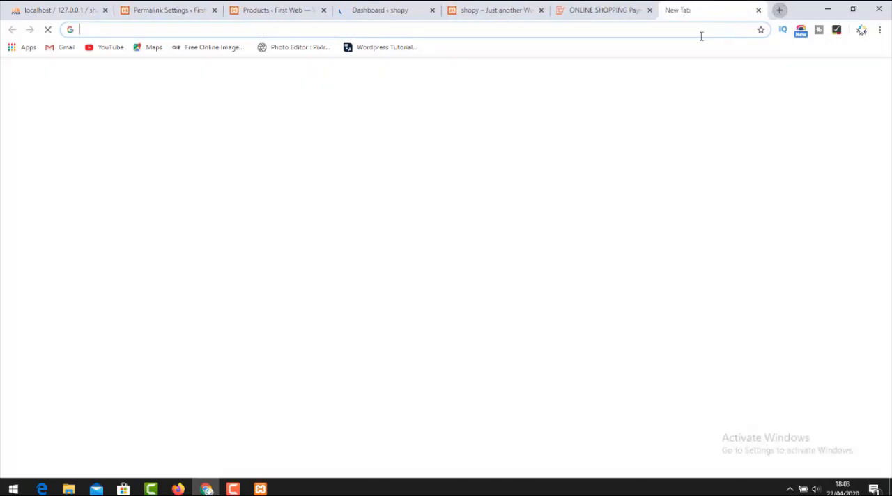
{"action": "type", "text": "shope"}
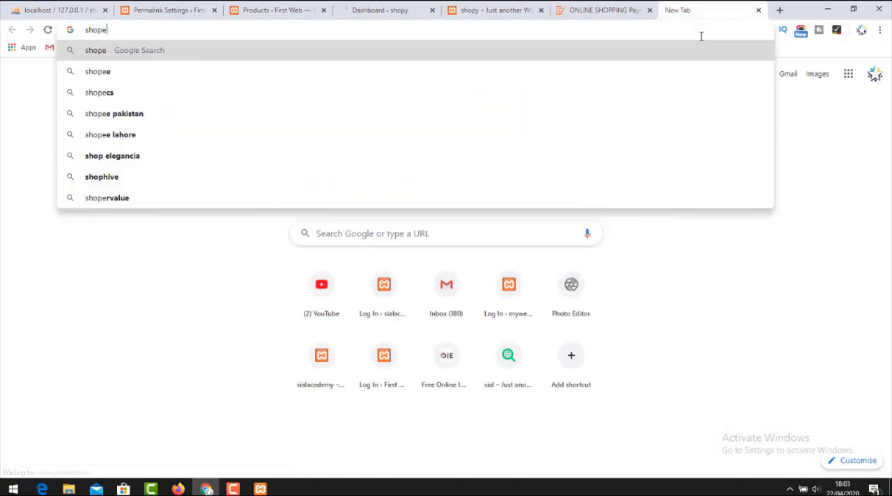
{"action": "key", "text": "BackSpace"}
{"action": "type", "text": "ay"}
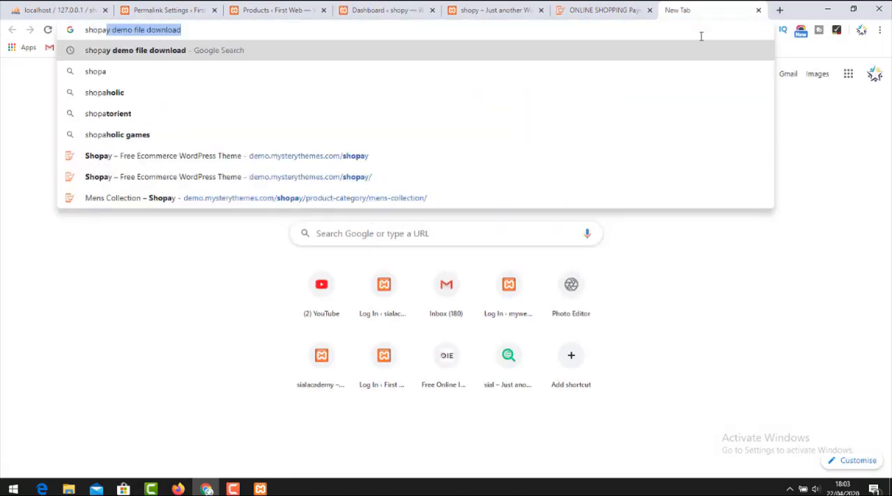
{"action": "key", "text": "Right"}
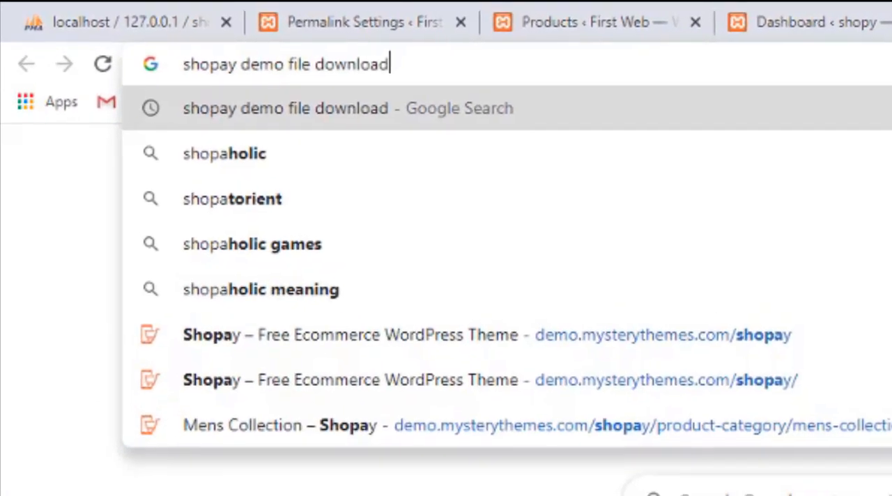
{"action": "key", "text": "Return"}
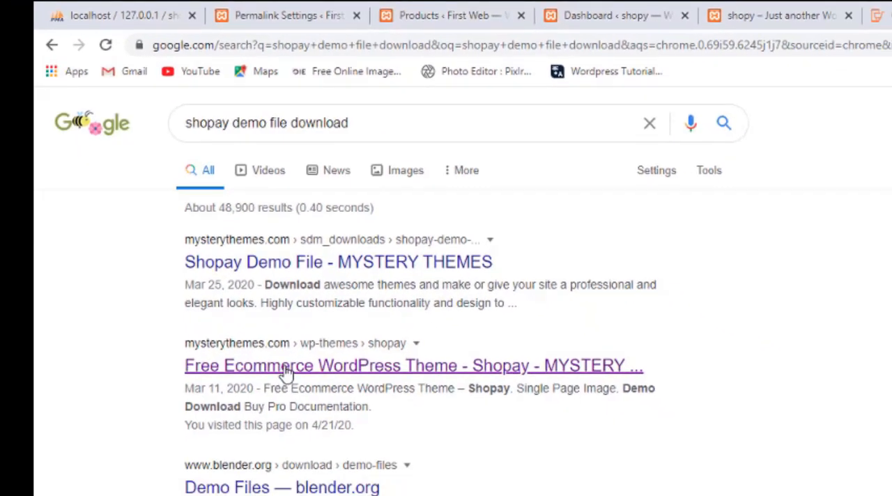
Open the MysteryThemes Shopay theme page from the search results in its own tab and download the demo files archive.
{"action": "middle_click", "coordinate": [287, 369]}
{"action": "key", "text": "ctrl+Tab"}
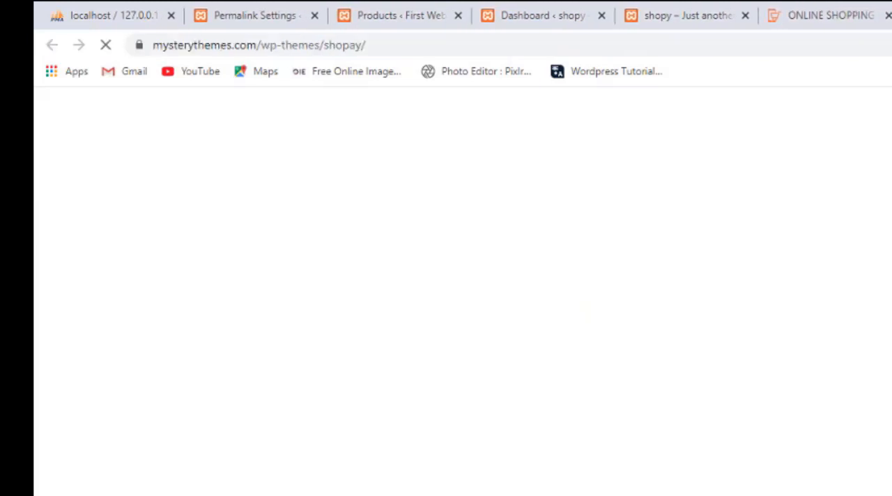
{"action": "scroll", "coordinate": [537, 391], "scroll_direction": "down", "scroll_amount": 8}
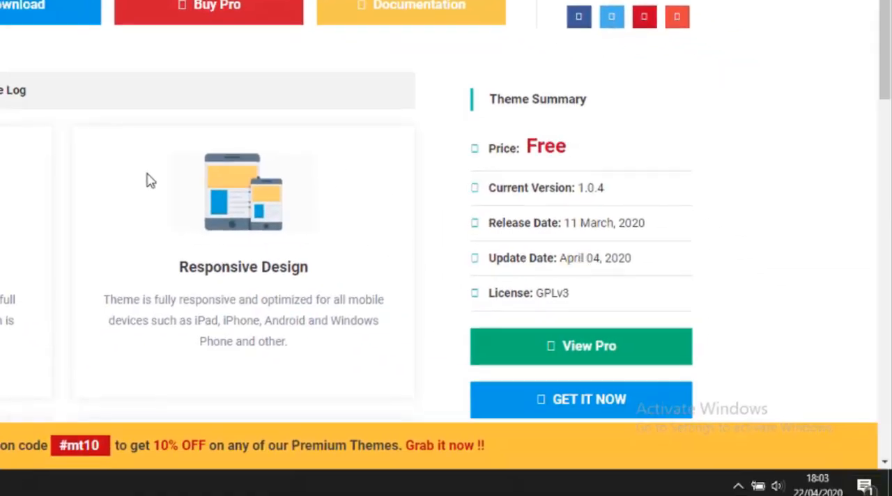
{"action": "scroll", "coordinate": [191, 206], "scroll_direction": "down", "scroll_amount": 4}
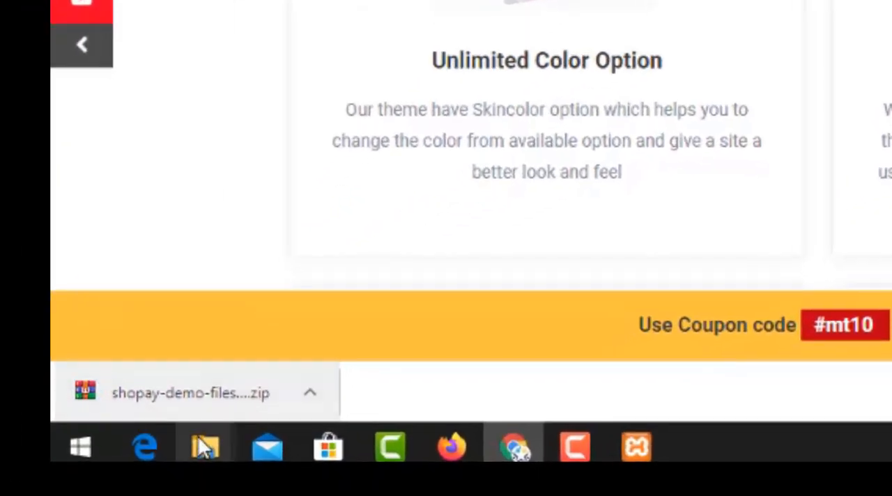
Show the downloaded shopay-demo-files archive in its folder and extract it to a folder named shopay-demo-files (1).
{"action": "mouse_move", "coordinate": [204, 446]}
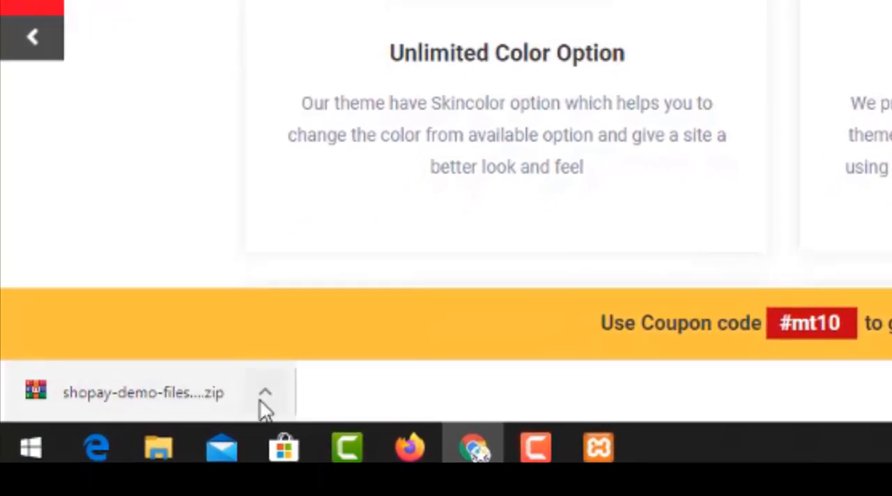
{"action": "left_click", "coordinate": [227, 429]}
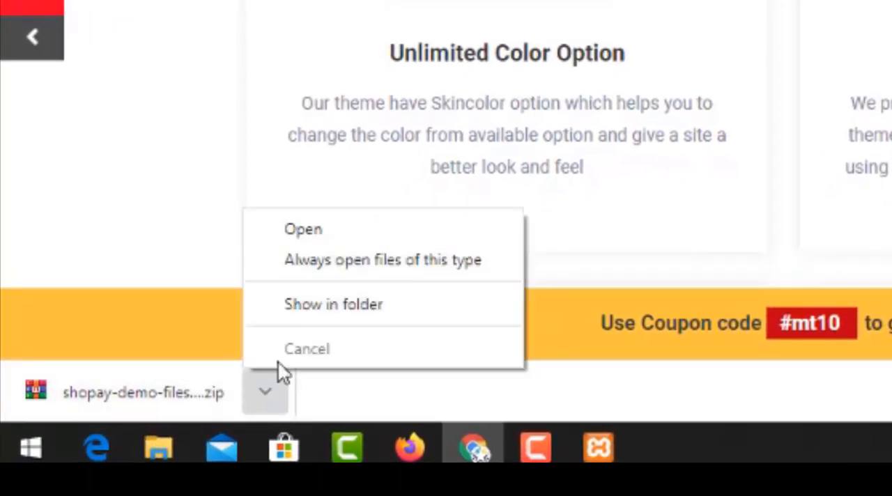
{"action": "left_click", "coordinate": [319, 305]}
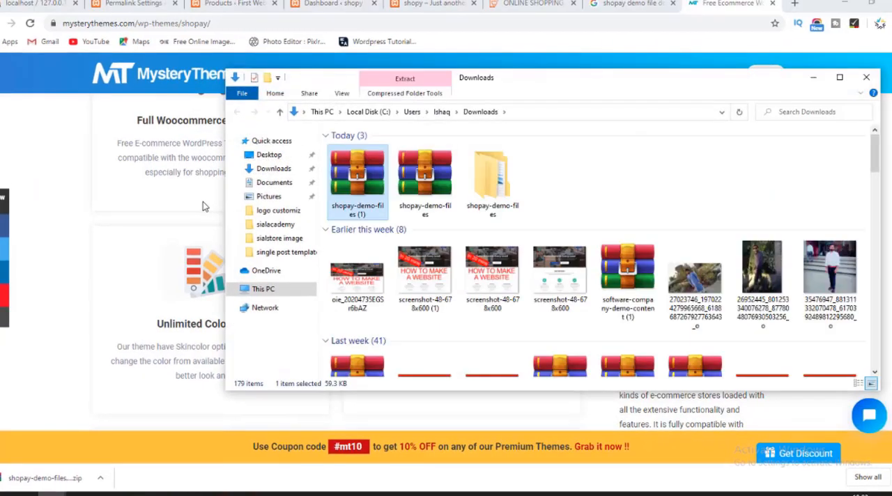
{"action": "right_click", "coordinate": [365, 161]}
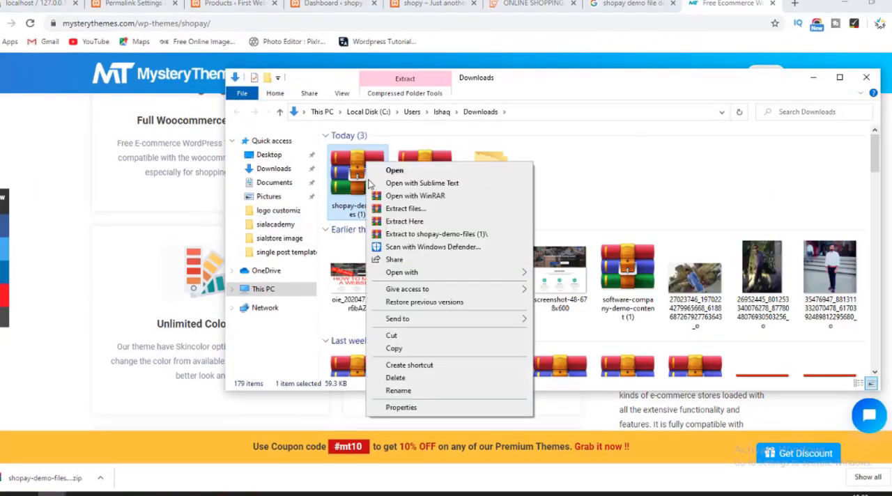
{"action": "left_click", "coordinate": [436, 234]}
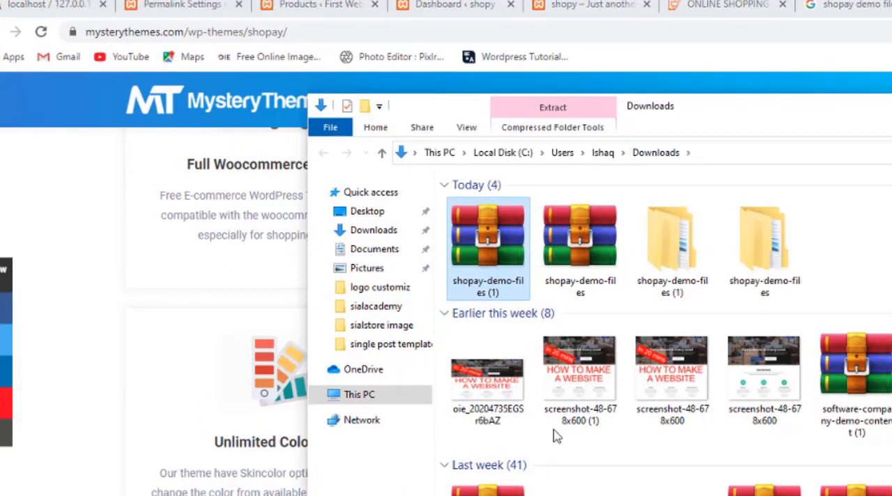
Open the inner shopay-demo-files folder of the extracted download and select the content XML document.
{"action": "double_click", "coordinate": [657, 249]}
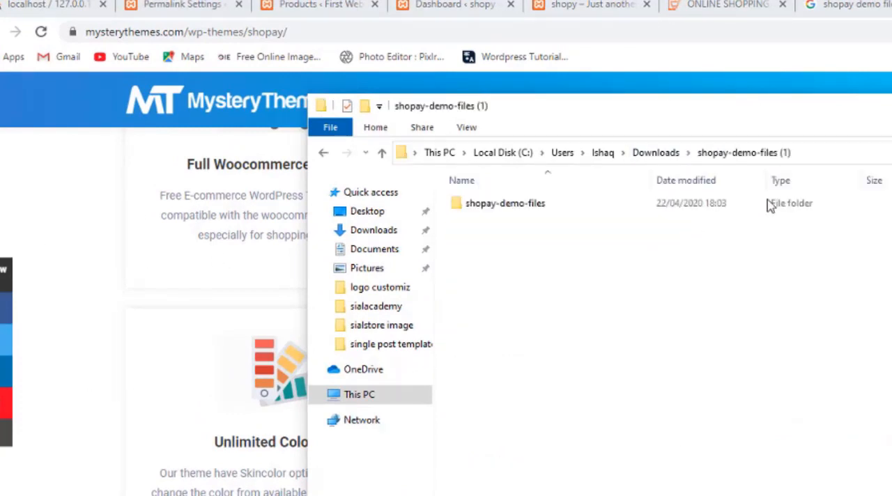
{"action": "double_click", "coordinate": [517, 207]}
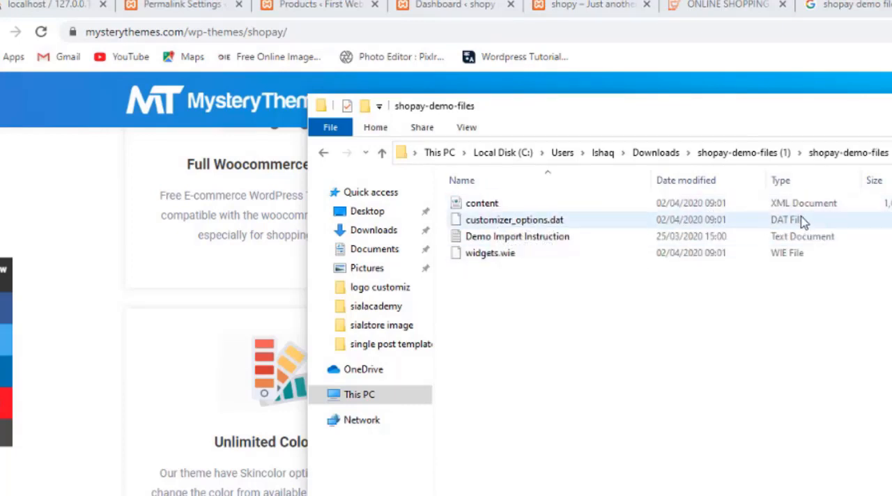
{"action": "left_click", "coordinate": [513, 202]}
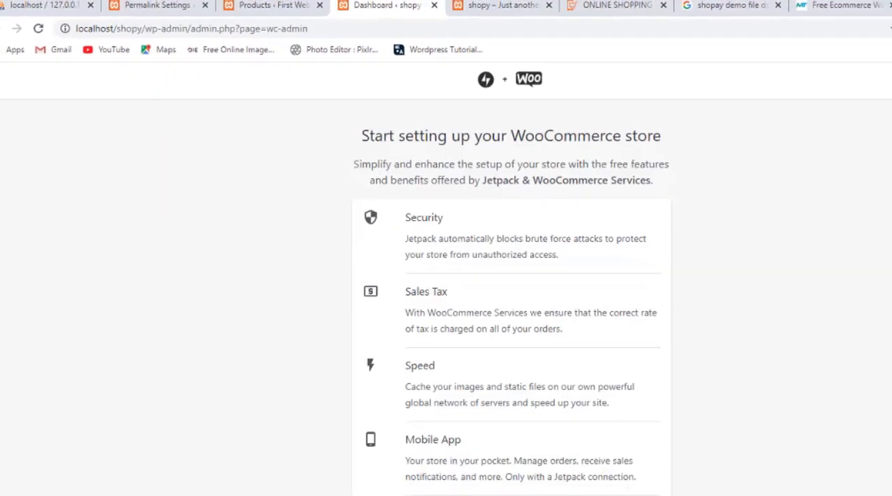
Return to the WooCommerce store setup, start it with Jetpack & WooCommerce Services and opt in to usage tracking.
{"action": "scroll", "coordinate": [426, 412], "scroll_direction": "down", "scroll_amount": 3}
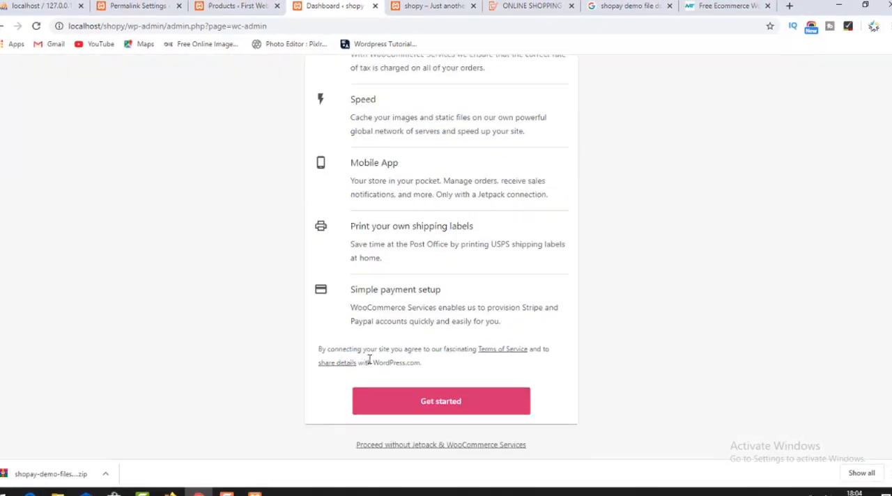
{"action": "left_click", "coordinate": [413, 396]}
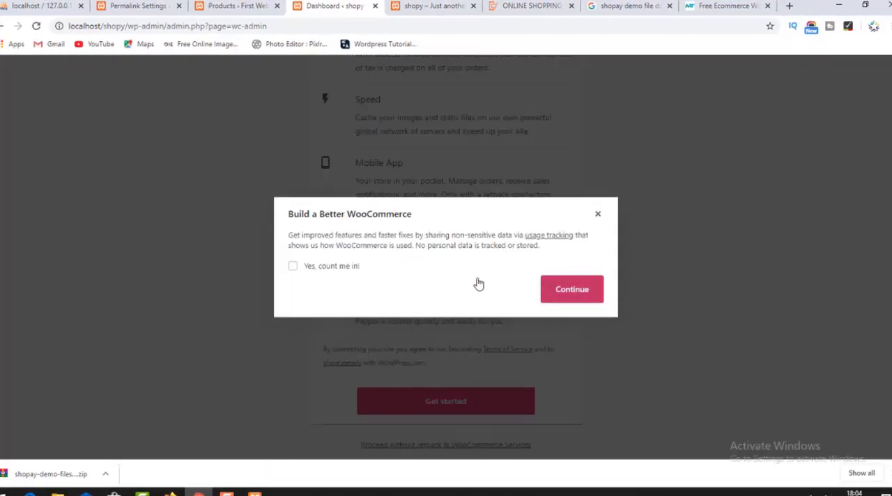
{"action": "left_click", "coordinate": [294, 265]}
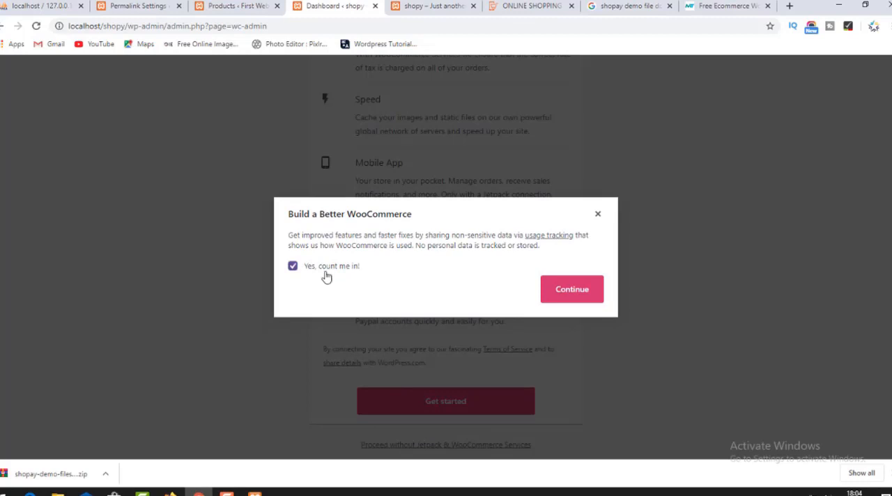
{"action": "left_click", "coordinate": [552, 298]}
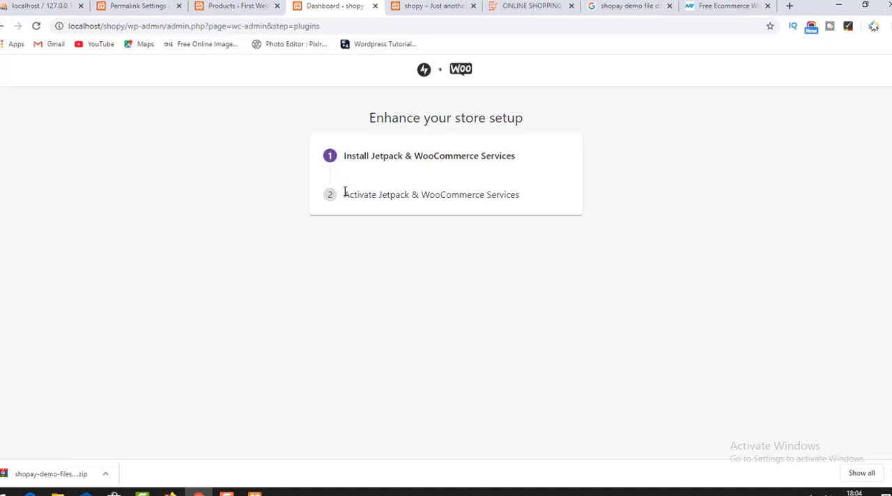
Check the First Web products list, back out of the Jetpack & WooCommerce Services installation and close the shopy setup page.
{"action": "left_click", "coordinate": [237, 6]}
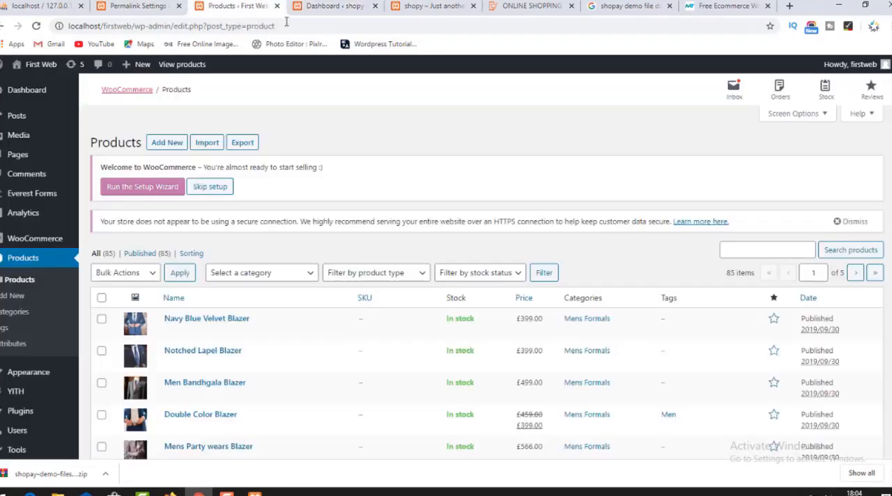
{"action": "left_click", "coordinate": [341, 6]}
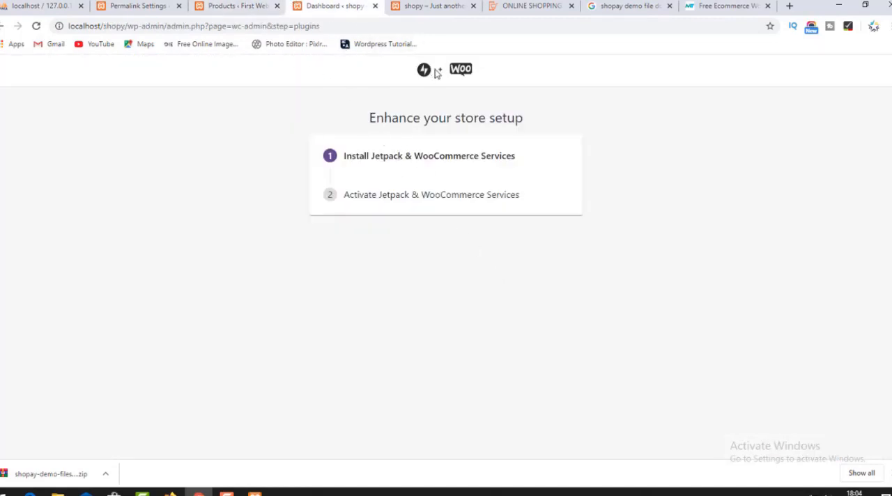
{"action": "left_click", "coordinate": [4, 26]}
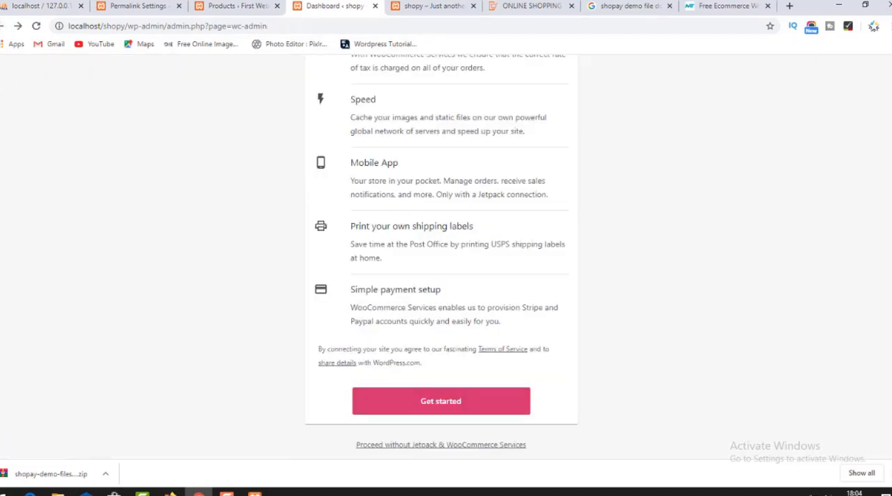
{"action": "left_click", "coordinate": [3, 26]}
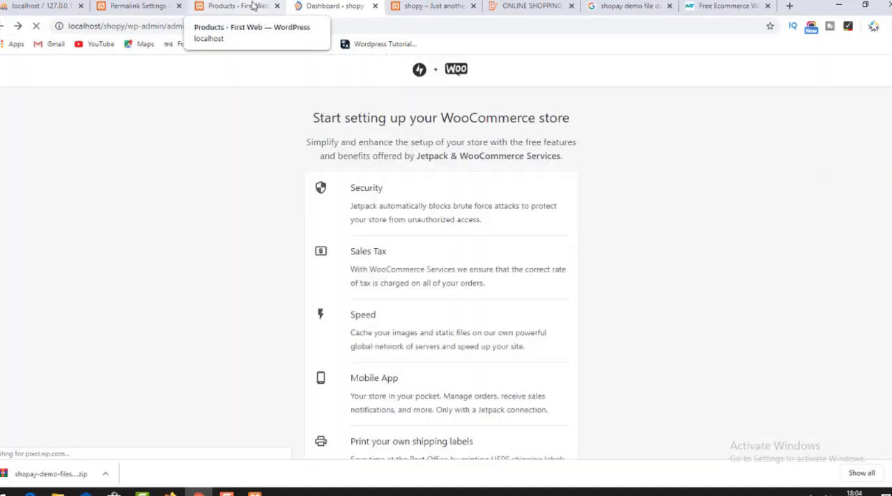
{"action": "scroll", "coordinate": [317, 335], "scroll_direction": "down", "scroll_amount": 3}
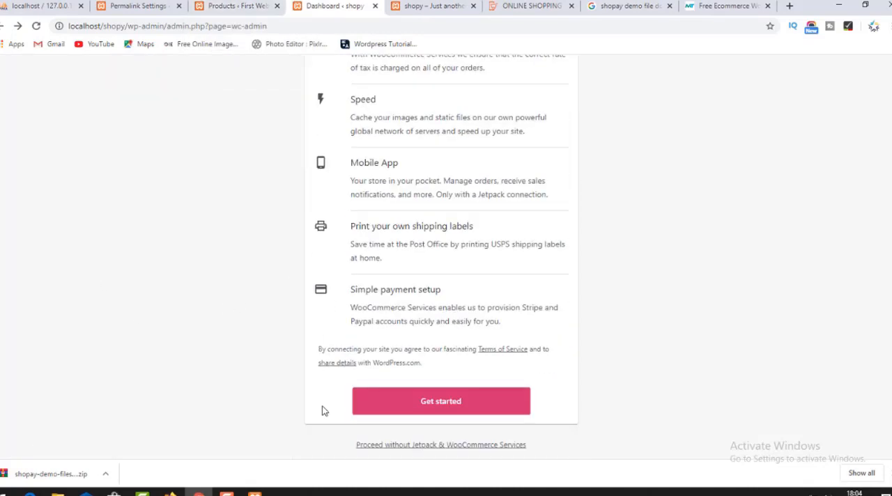
{"action": "left_click", "coordinate": [375, 5]}
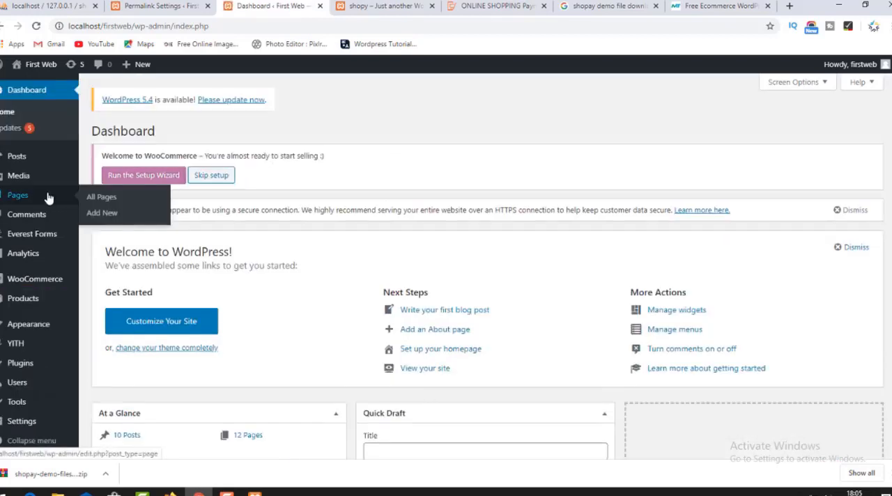
Open the Import Demo Data page of the First Web site and look over its manual demo file upload fields.
{"action": "scroll", "coordinate": [28, 219], "scroll_direction": "down", "scroll_amount": 1}
{"action": "mouse_move", "coordinate": [30, 305]}
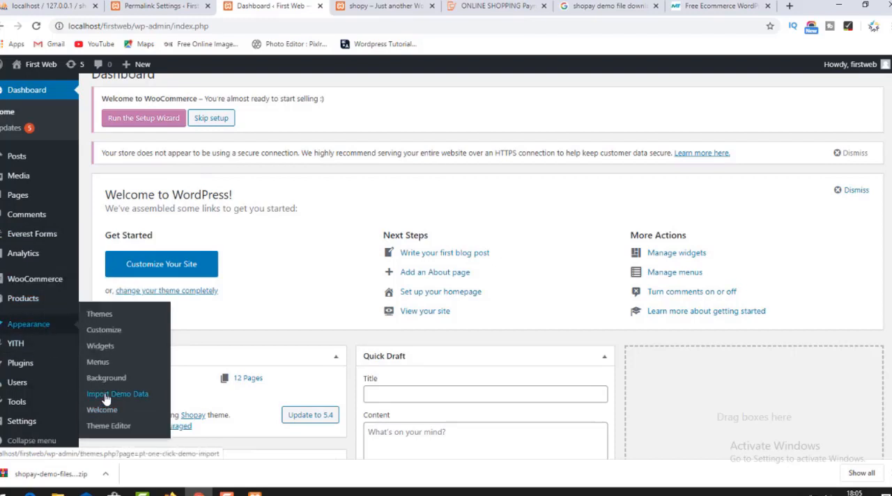
{"action": "left_click", "coordinate": [105, 398]}
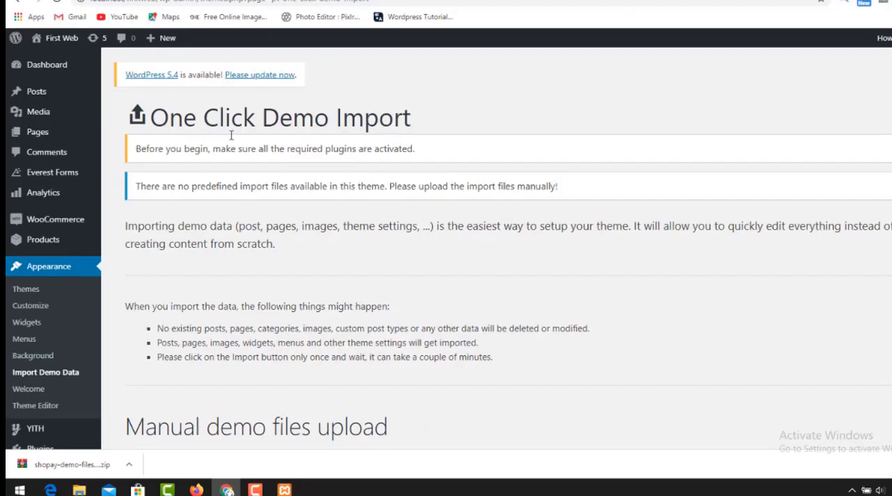
{"action": "scroll", "coordinate": [282, 269], "scroll_direction": "down", "scroll_amount": 4}
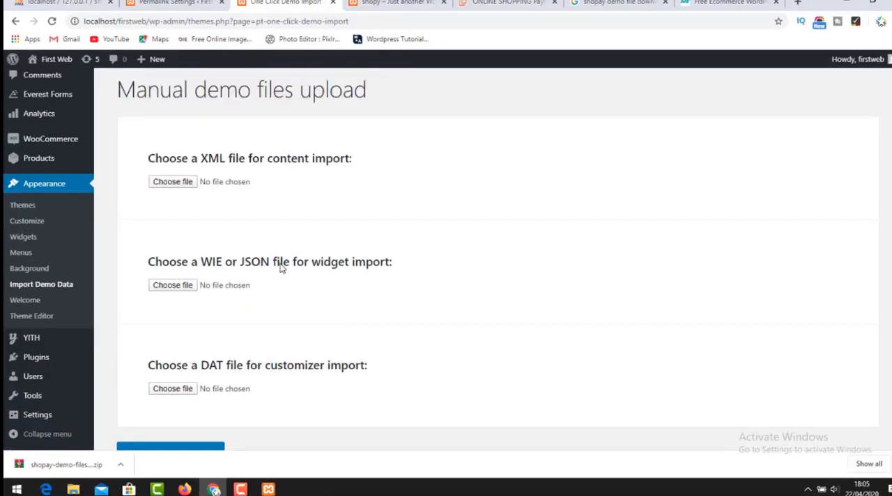
{"action": "scroll", "coordinate": [232, 182], "scroll_direction": "down", "scroll_amount": 1}
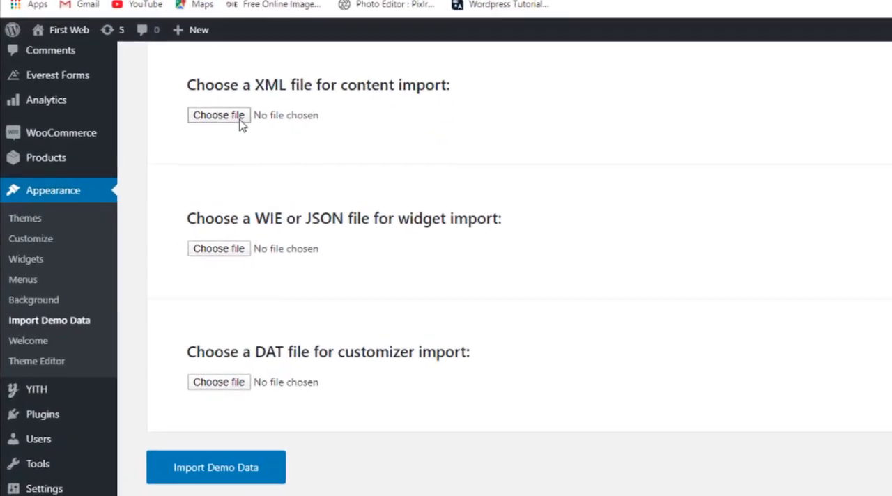
{"action": "scroll", "coordinate": [200, 154], "scroll_direction": "up", "scroll_amount": 1}
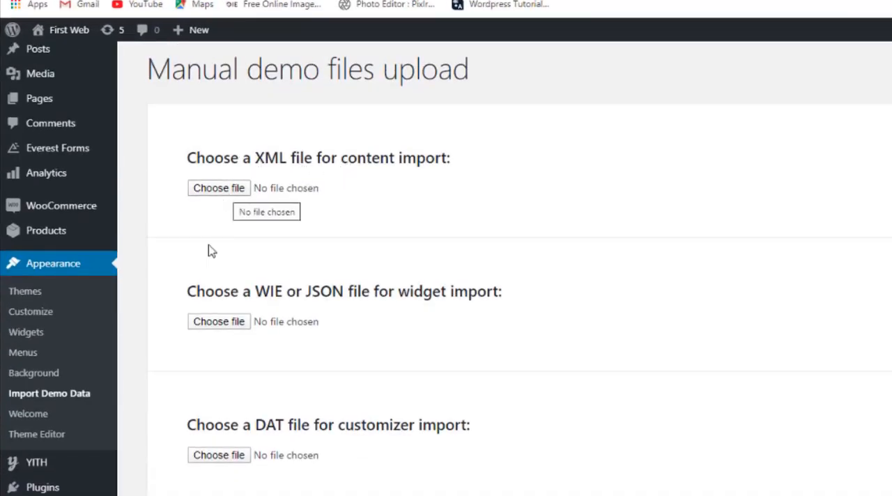
Supply content.xml from the shopay-demo-files folder as the content import file and start the demo data import.
{"action": "mouse_move", "coordinate": [283, 477]}
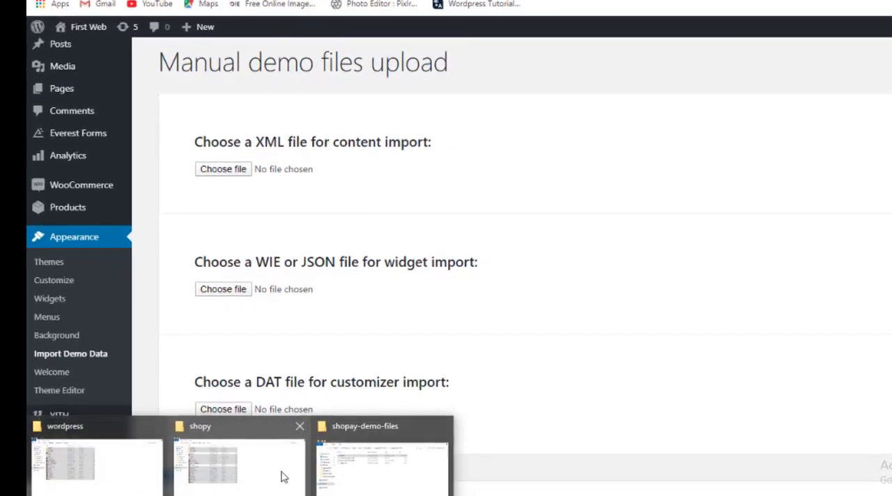
{"action": "left_click", "coordinate": [342, 473]}
{"action": "left_click_drag", "start_coordinate": [443, 127], "coordinate": [254, 174]}
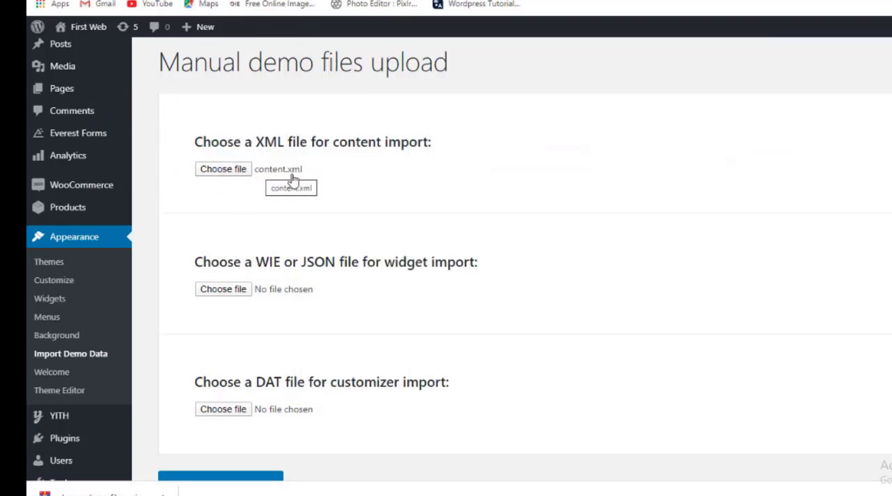
{"action": "scroll", "coordinate": [327, 348], "scroll_direction": "down", "scroll_amount": 1}
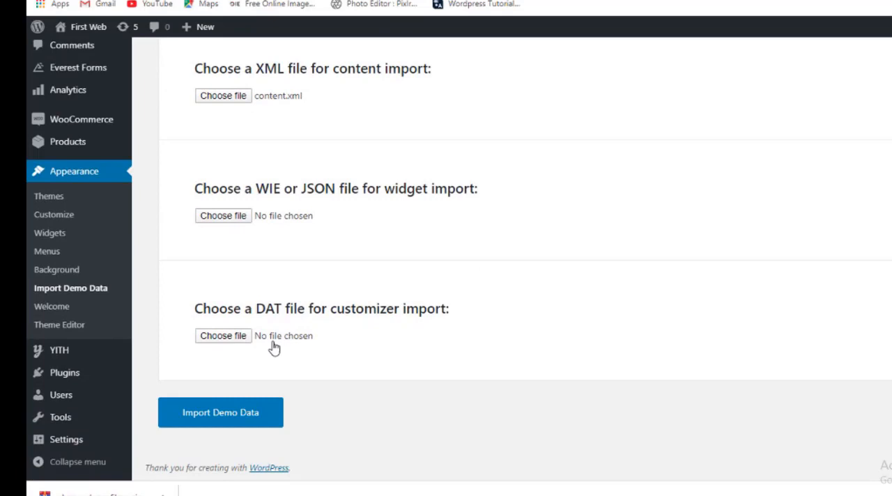
{"action": "left_click", "coordinate": [233, 418]}
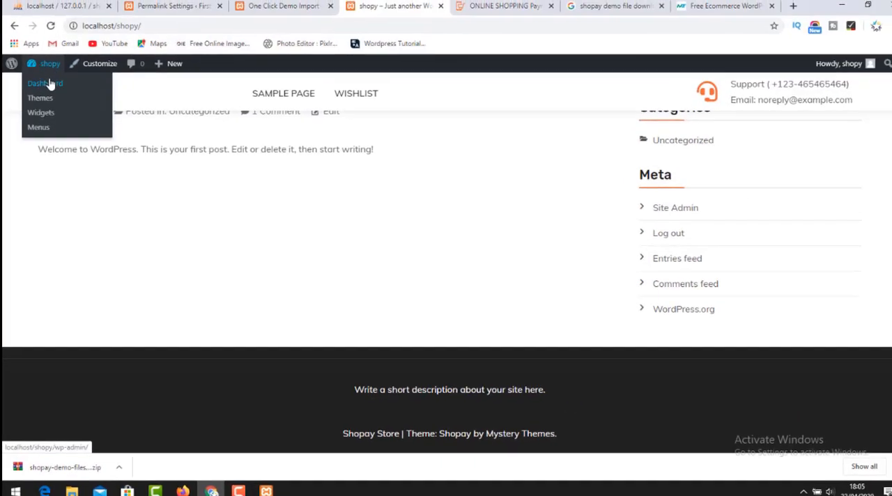
Close the First Web permalink settings and demo import pages and return to the shopy site's dashboard.
{"action": "left_click", "coordinate": [206, 10]}
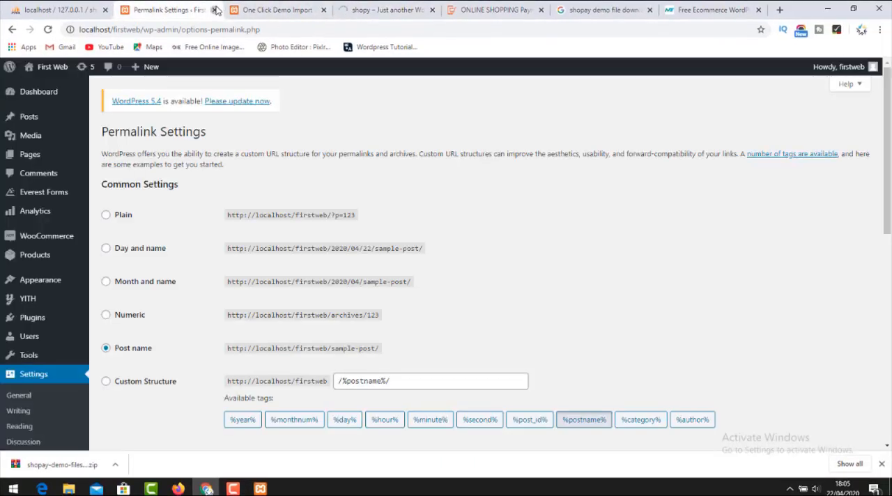
{"action": "left_click", "coordinate": [214, 9]}
{"action": "left_click", "coordinate": [214, 10]}
{"action": "left_click", "coordinate": [74, 10]}
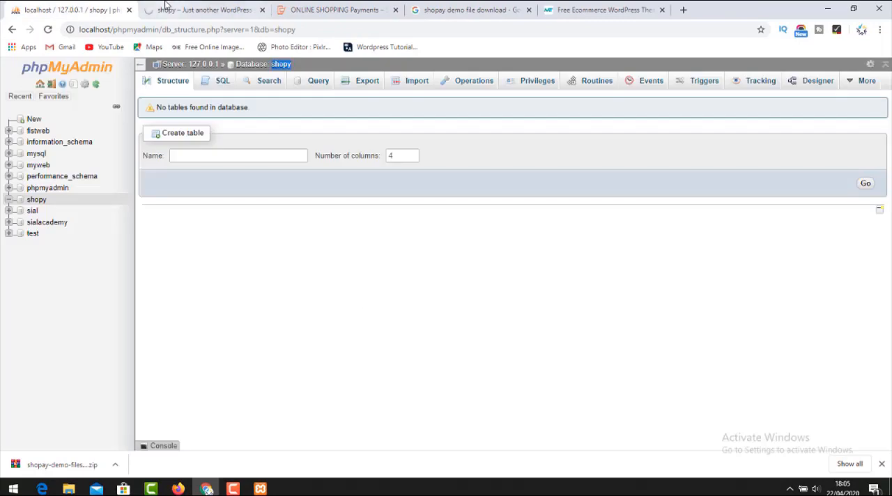
{"action": "left_click", "coordinate": [165, 13]}
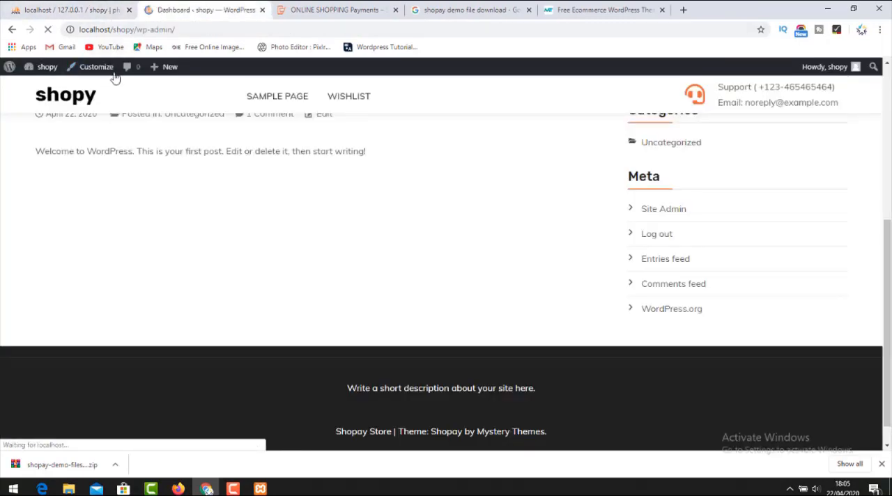
Open the Import Demo Data page of the shopy site and bring up its manual import file fields.
{"action": "scroll", "coordinate": [66, 220], "scroll_direction": "down", "scroll_amount": 5}
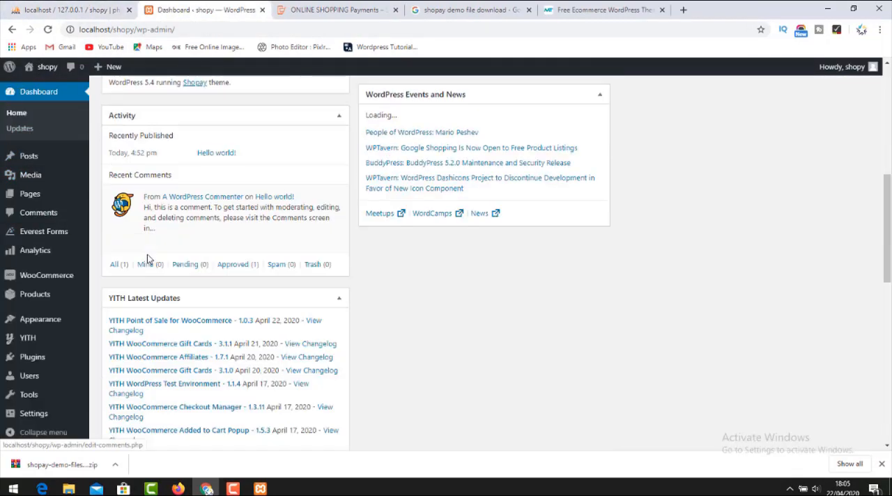
{"action": "mouse_move", "coordinate": [62, 232]}
{"action": "scroll", "coordinate": [61, 237], "scroll_direction": "down", "scroll_amount": 4}
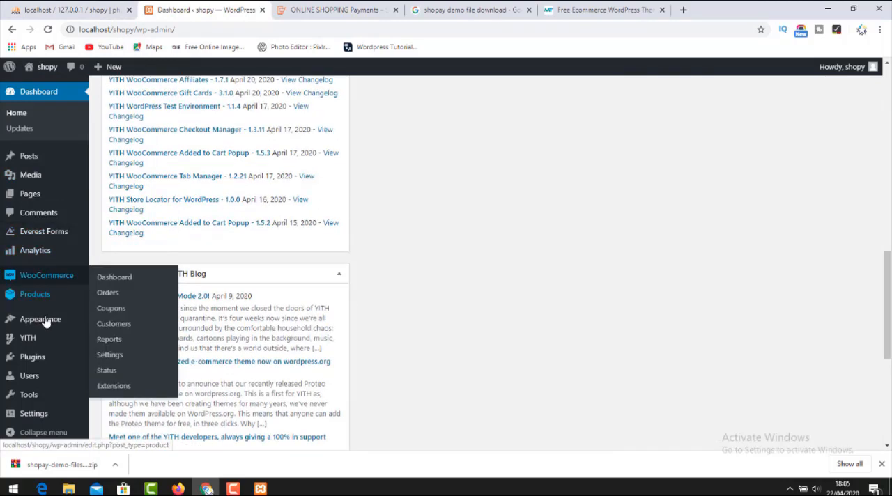
{"action": "mouse_move", "coordinate": [44, 319]}
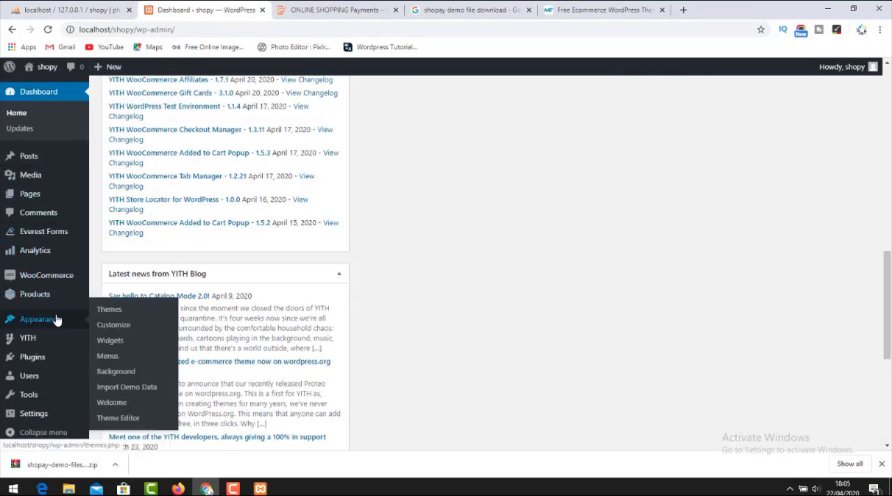
{"action": "left_click", "coordinate": [127, 387]}
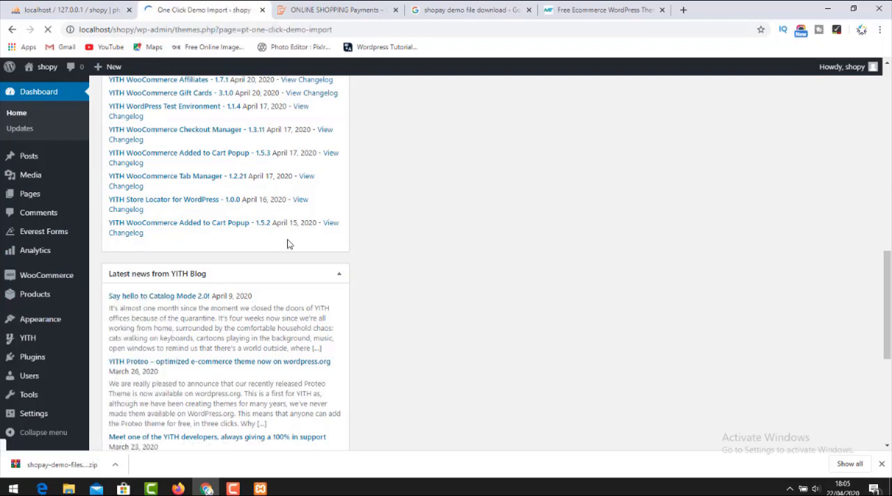
{"action": "scroll", "coordinate": [270, 273], "scroll_direction": "down", "scroll_amount": 8}
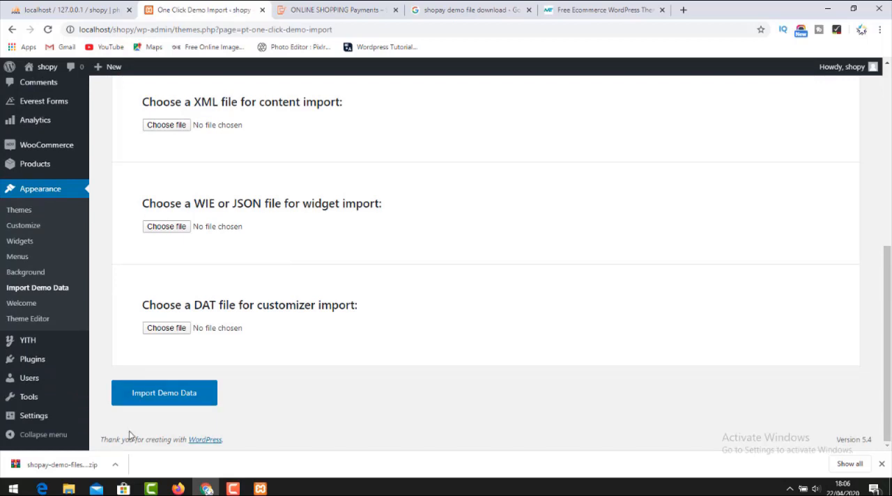
Supply content.xml from shopay-demo-files as the shopy site's content import file, start the demo data import and dismiss the browser's downloads bar.
{"action": "left_click", "coordinate": [68, 489]}
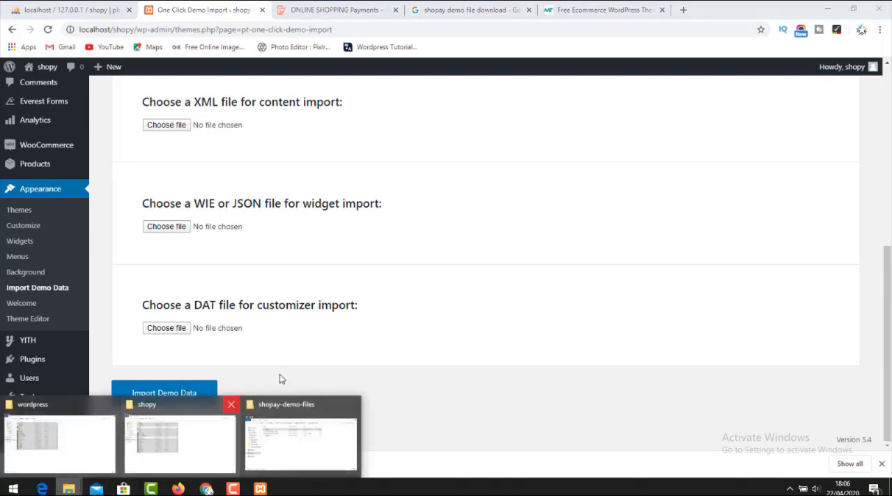
{"action": "left_click", "coordinate": [327, 439]}
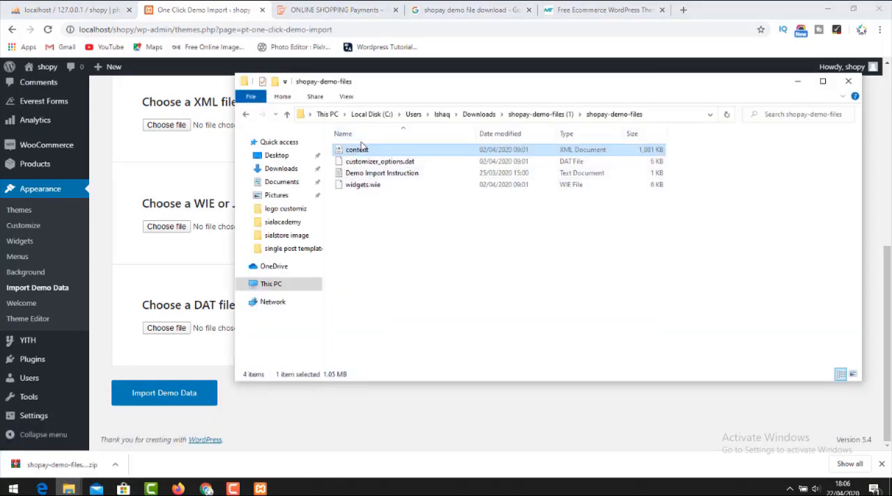
{"action": "left_click_drag", "start_coordinate": [362, 151], "coordinate": [180, 124]}
{"action": "left_click", "coordinate": [174, 397]}
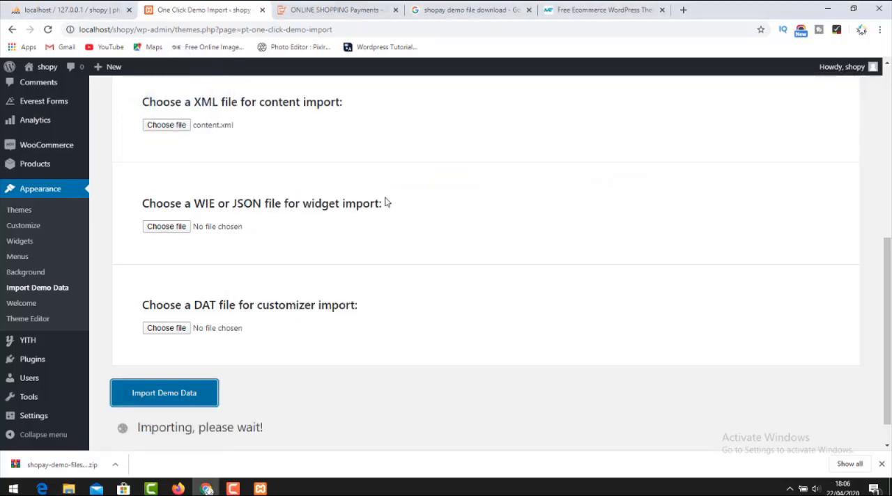
{"action": "scroll", "coordinate": [337, 266], "scroll_direction": "down", "scroll_amount": 1}
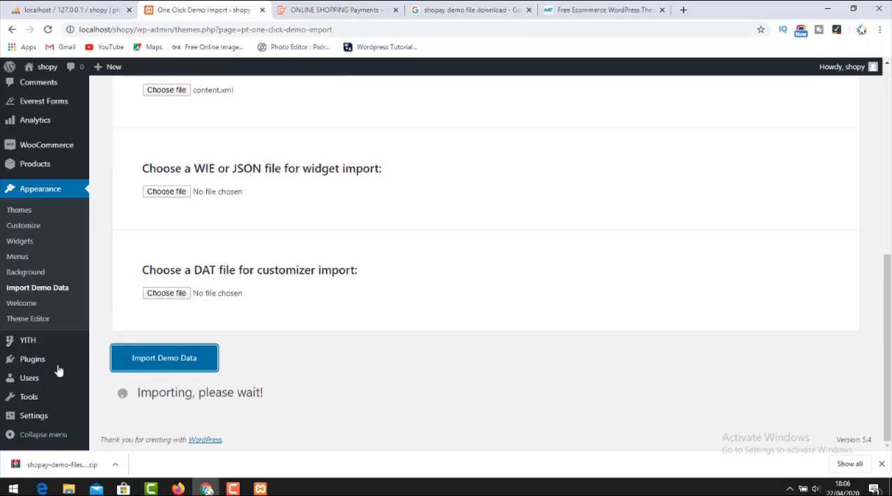
{"action": "left_click", "coordinate": [881, 465]}
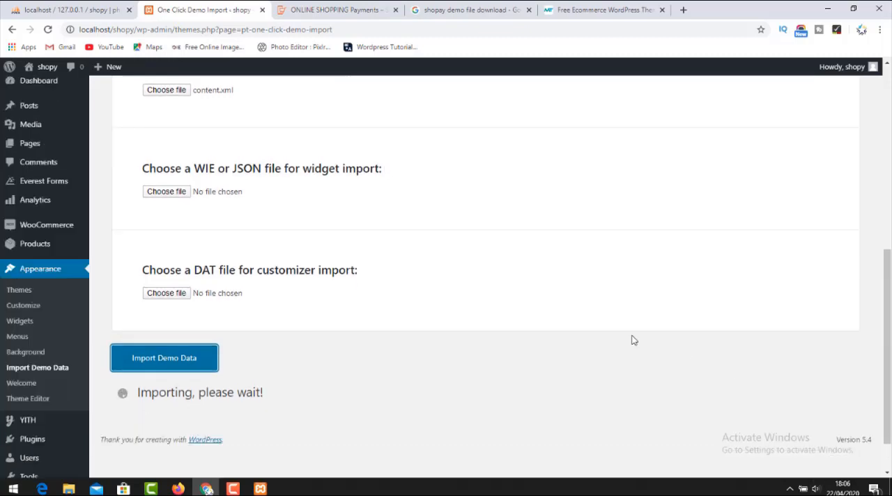
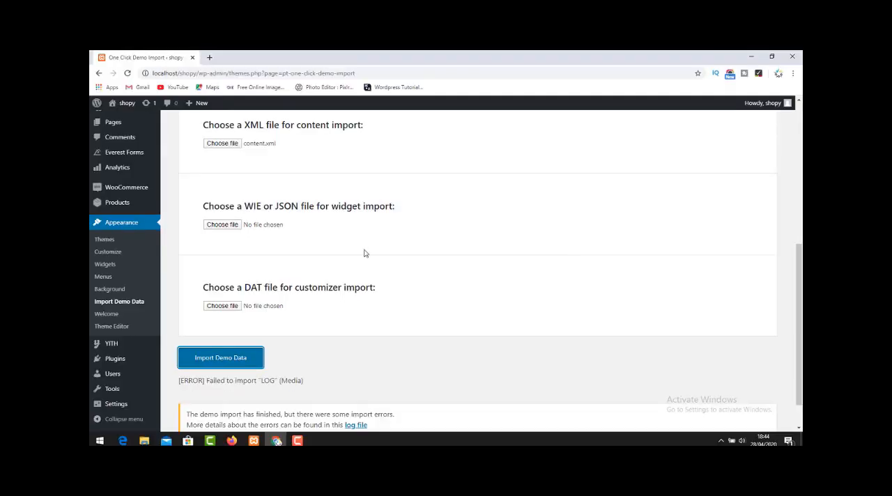
Visit the shopy site in a separate browser tab and look over its front page with the imported content.
{"action": "scroll", "coordinate": [300, 268], "scroll_direction": "down", "scroll_amount": 1}
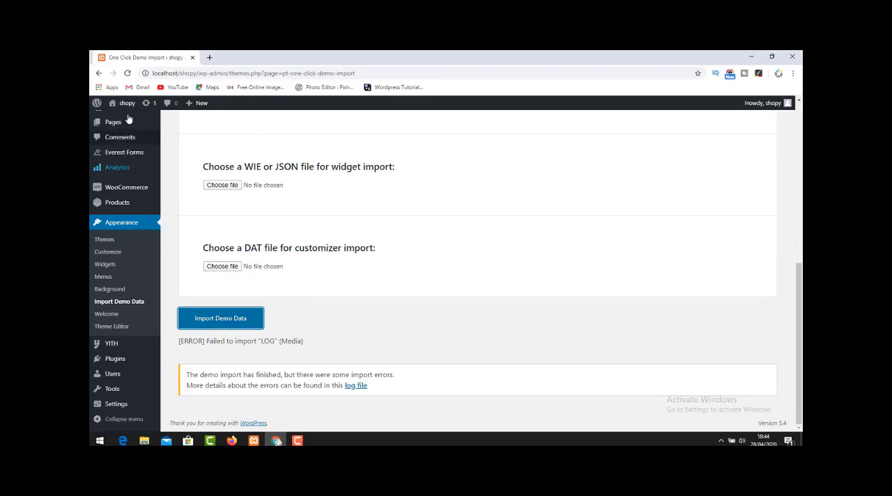
{"action": "mouse_move", "coordinate": [124, 105]}
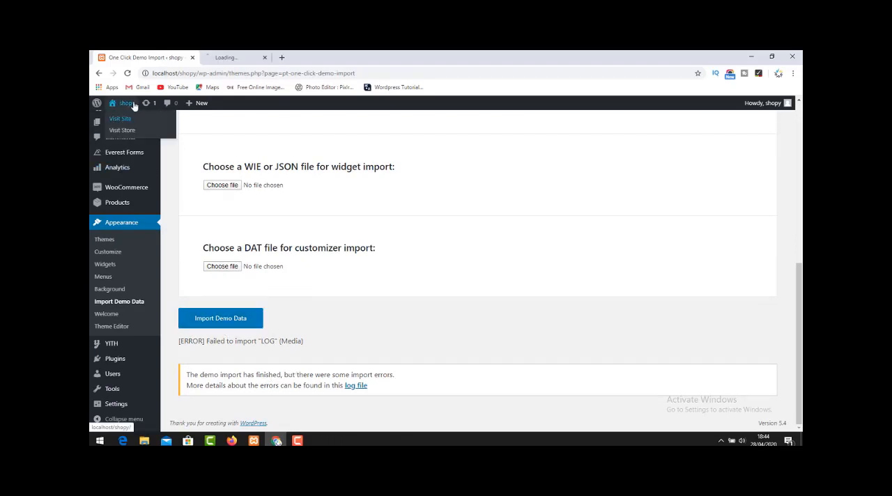
{"action": "left_click", "coordinate": [126, 120]}
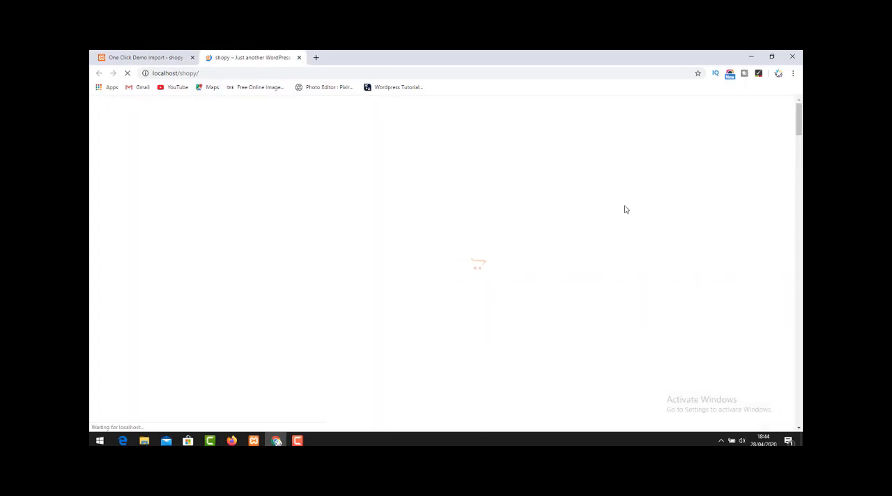
{"action": "scroll", "coordinate": [414, 212], "scroll_direction": "down", "scroll_amount": 5}
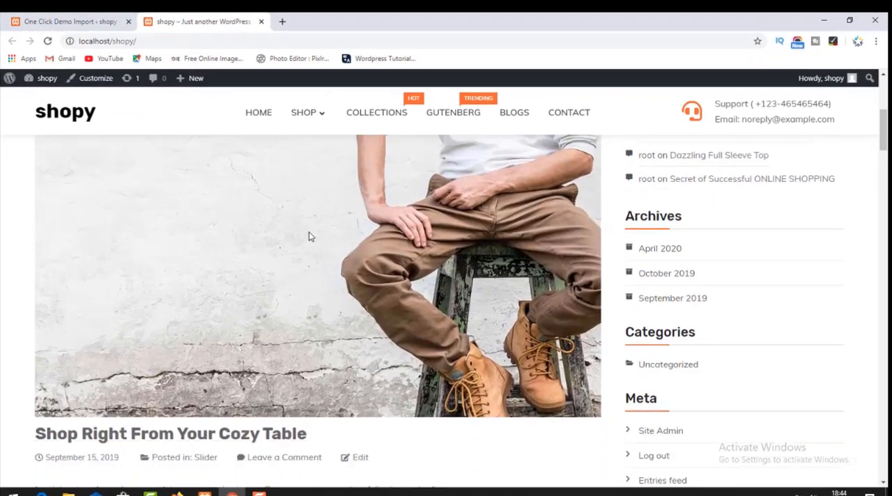
{"action": "scroll", "coordinate": [310, 235], "scroll_direction": "down", "scroll_amount": 10}
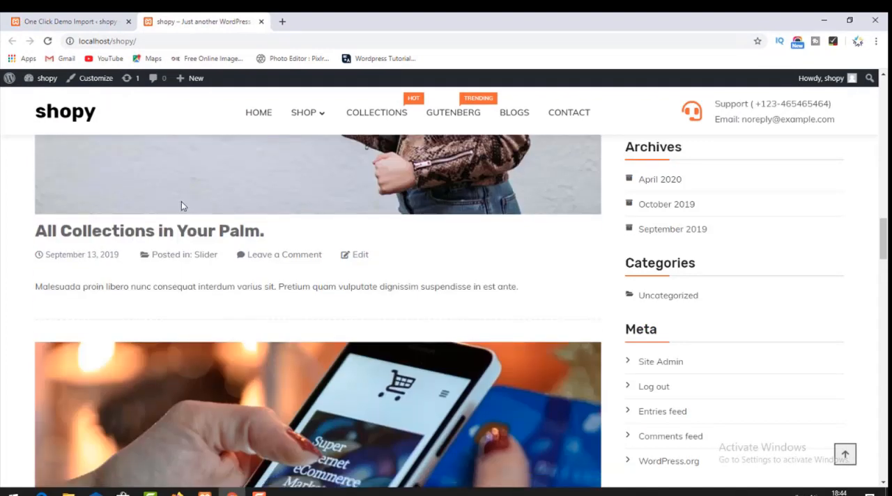
{"action": "scroll", "coordinate": [202, 196], "scroll_direction": "up", "scroll_amount": 3}
{"action": "scroll", "coordinate": [216, 194], "scroll_direction": "up", "scroll_amount": 15}
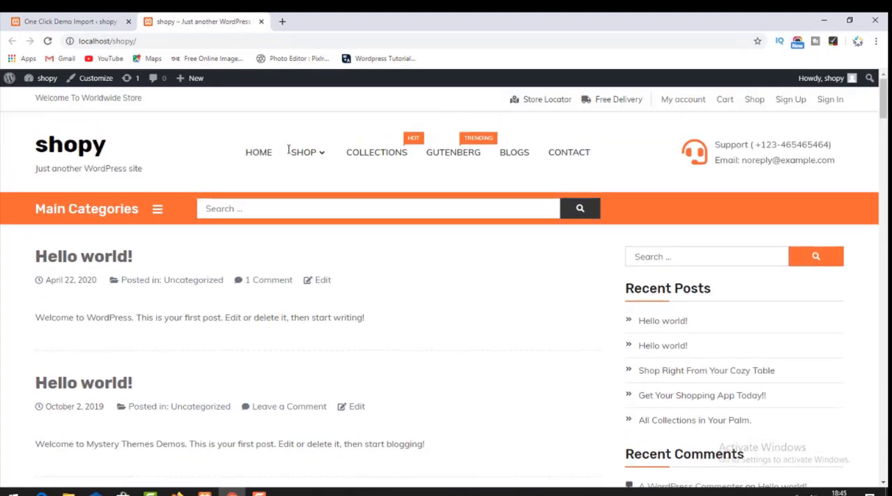
{"action": "mouse_move", "coordinate": [323, 154]}
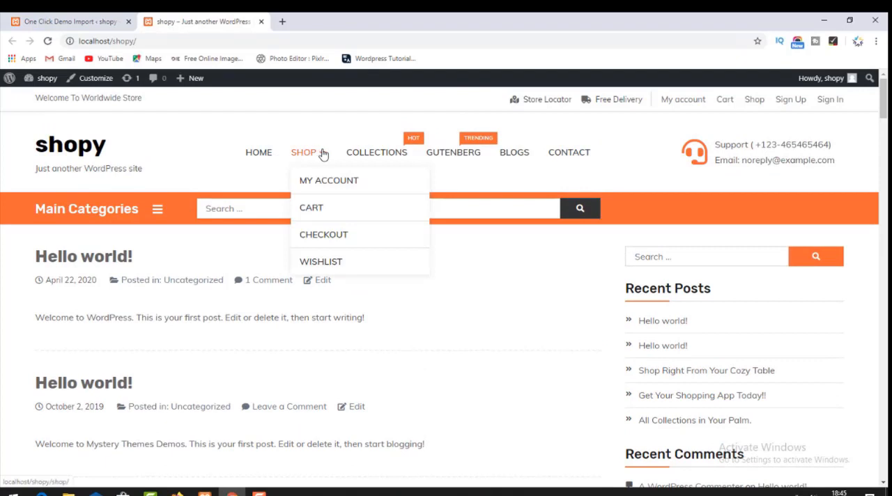
Search the web for "shopay theme" in a new browser tab.
{"action": "left_click", "coordinate": [282, 21]}
{"action": "left_click", "coordinate": [247, 24]}
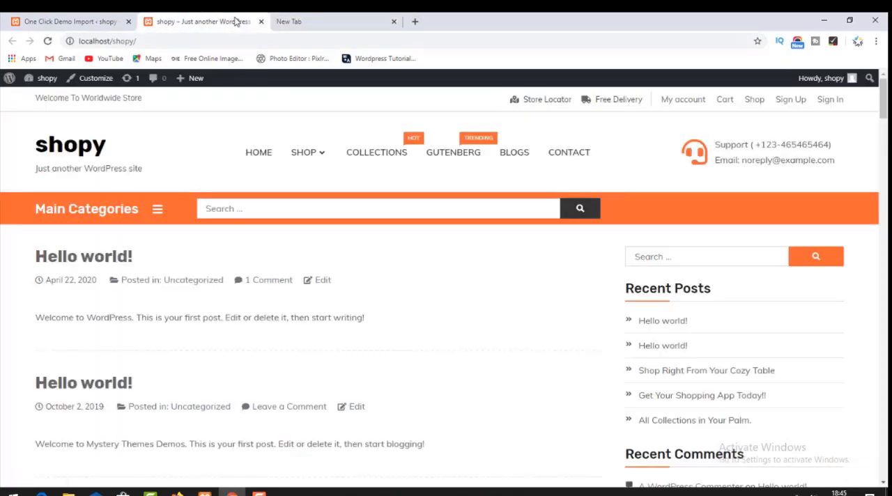
{"action": "left_click", "coordinate": [305, 26]}
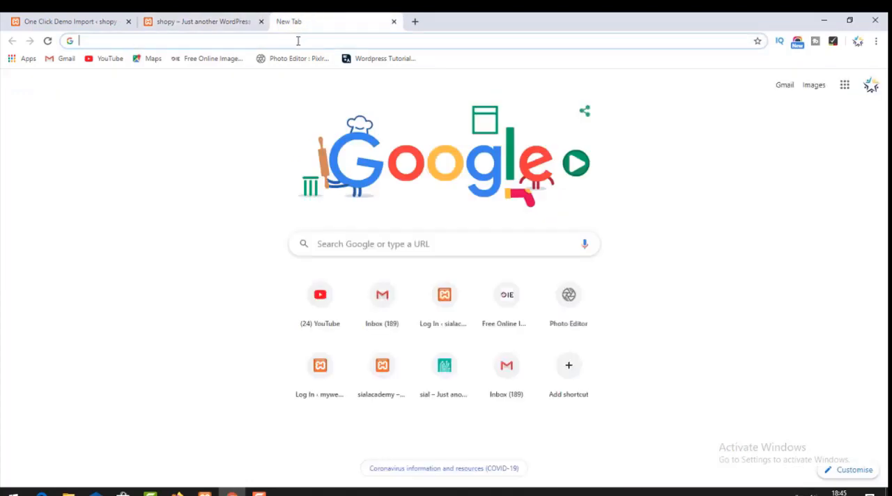
{"action": "type", "text": "s"}
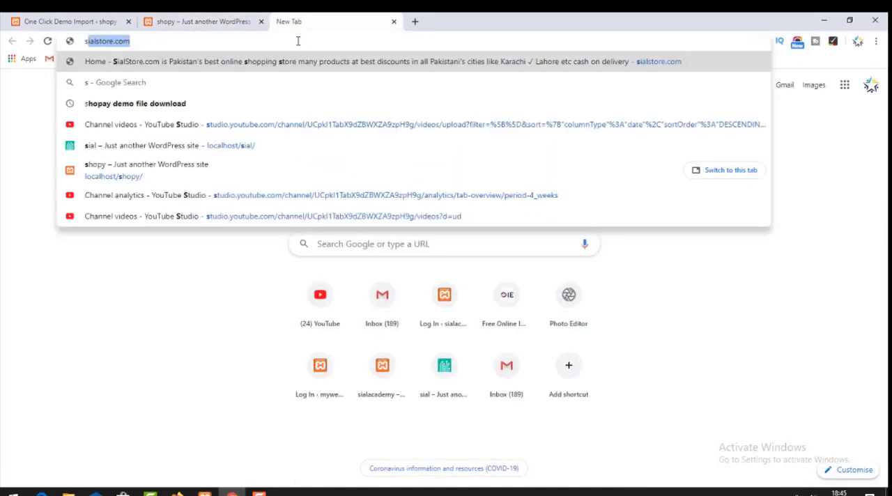
{"action": "type", "text": "p"}
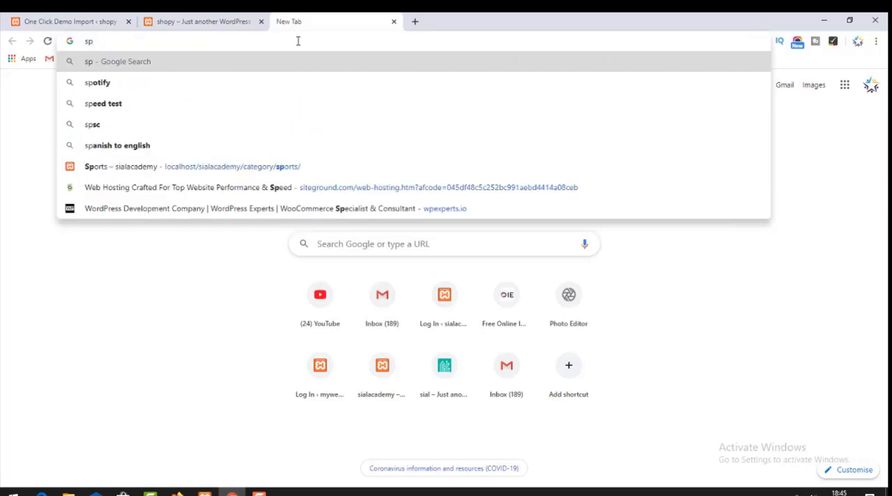
{"action": "type", "text": "j"}
{"action": "key", "text": "BackSpace"}
{"action": "key", "text": "BackSpace"}
{"action": "type", "text": "h"}
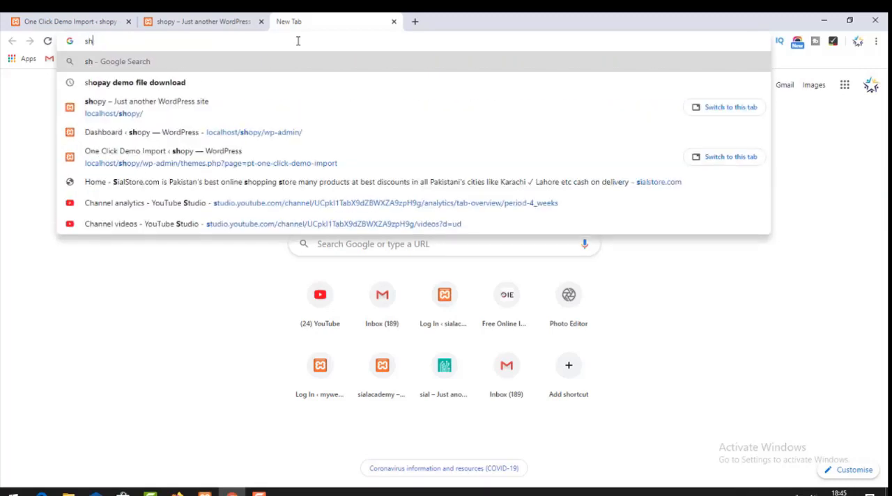
{"action": "type", "text": "opa"}
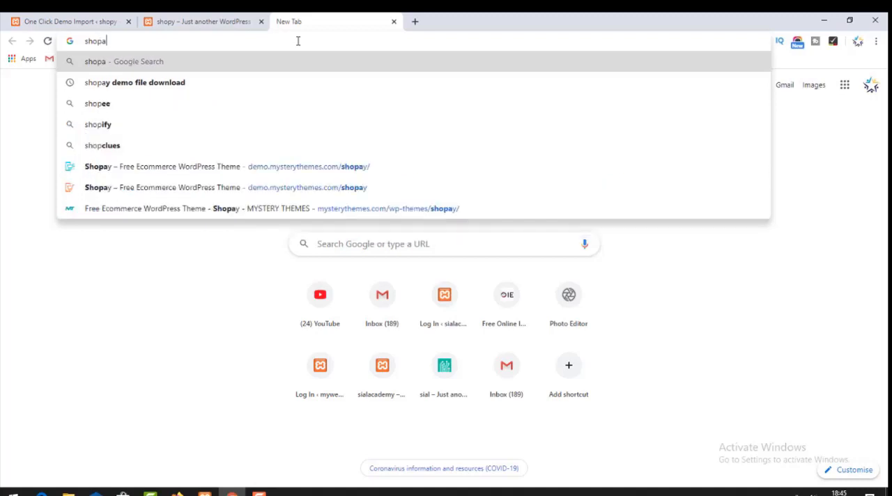
{"action": "type", "text": "y theme"}
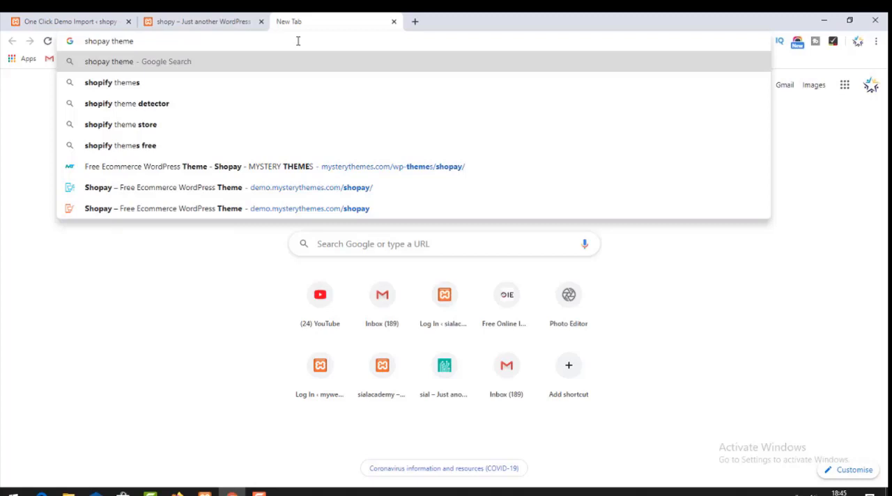
{"action": "key", "text": "Return"}
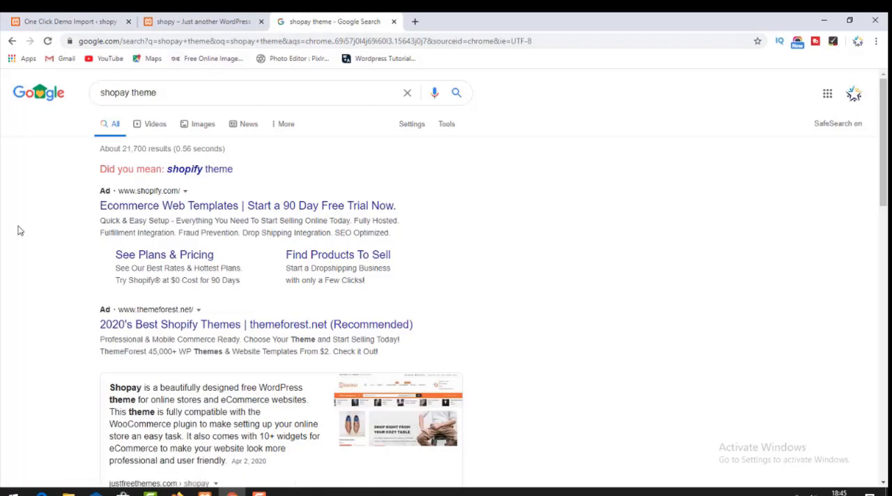
Open the justfreethemes.com result for Shopay, launch the theme's live demo and collapse the demo's header bar.
{"action": "scroll", "coordinate": [19, 231], "scroll_direction": "down", "scroll_amount": 1}
{"action": "scroll", "coordinate": [20, 231], "scroll_direction": "down", "scroll_amount": 3}
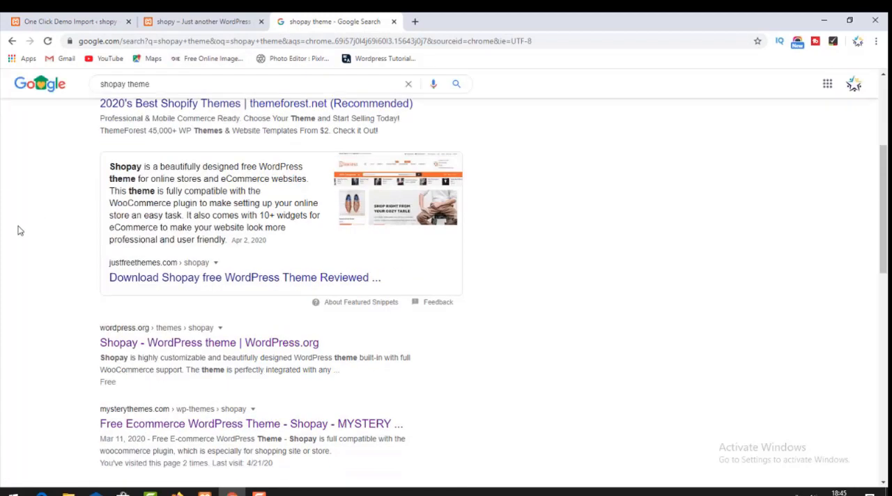
{"action": "left_click", "coordinate": [231, 278]}
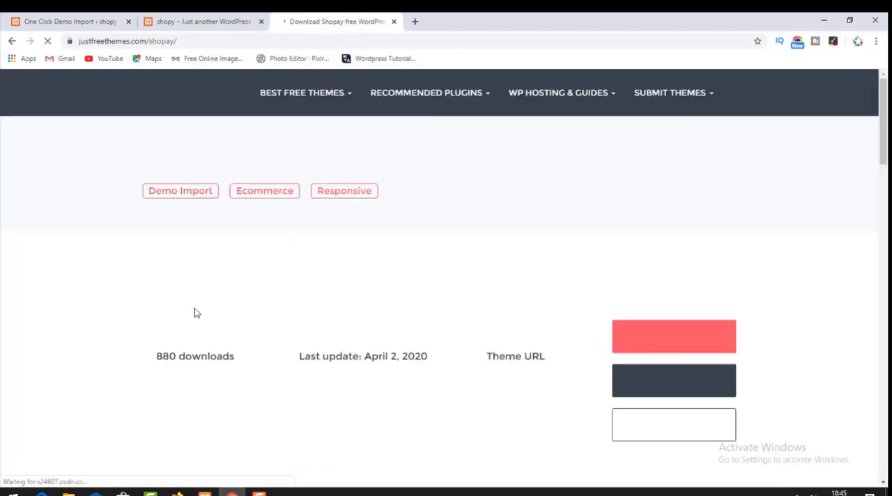
{"action": "scroll", "coordinate": [293, 313], "scroll_direction": "down", "scroll_amount": 3}
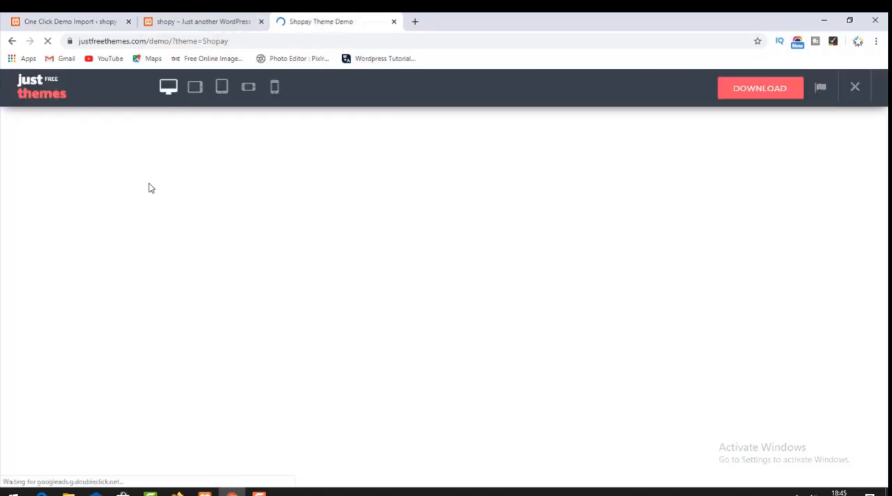
{"action": "left_click", "coordinate": [847, 88]}
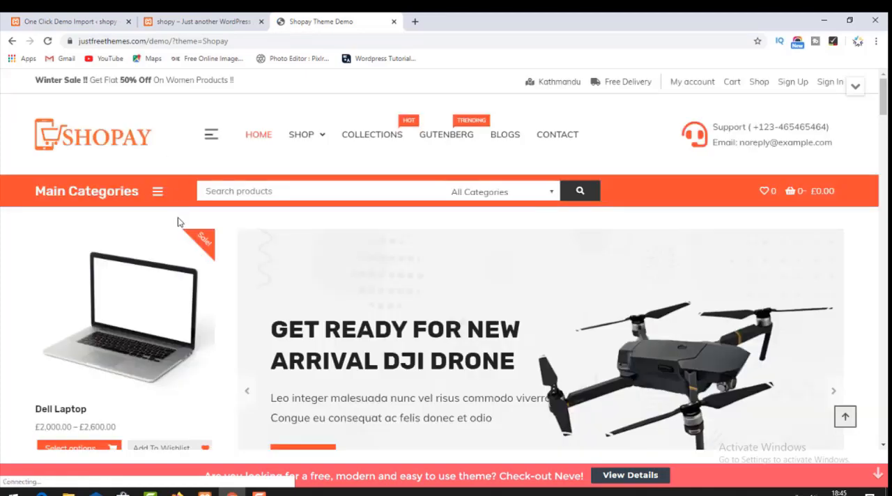
Examine the Shopay demo home page from its product sections to the expanded Main Categories list.
{"action": "scroll", "coordinate": [146, 227], "scroll_direction": "down", "scroll_amount": 15}
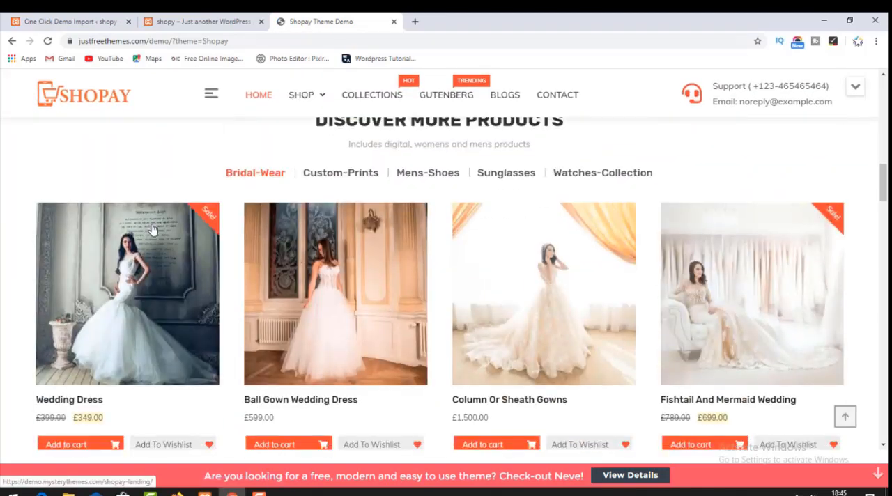
{"action": "scroll", "coordinate": [155, 229], "scroll_direction": "down", "scroll_amount": 15}
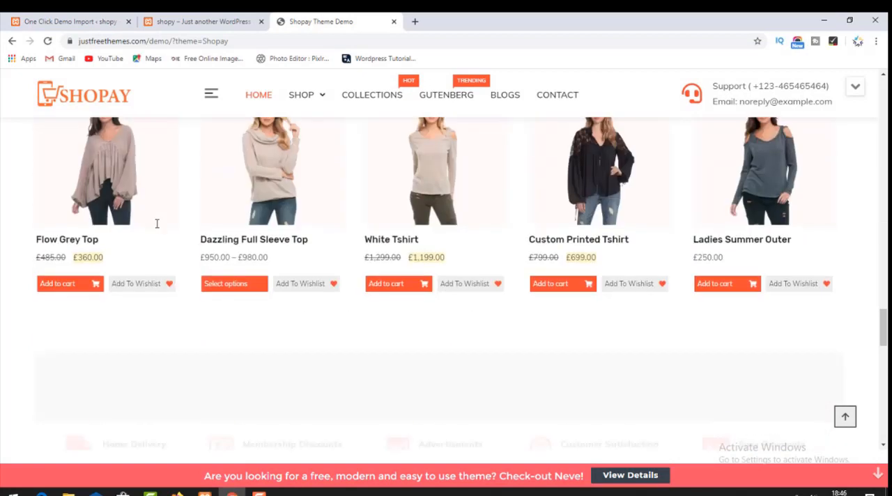
{"action": "scroll", "coordinate": [156, 227], "scroll_direction": "up", "scroll_amount": 20}
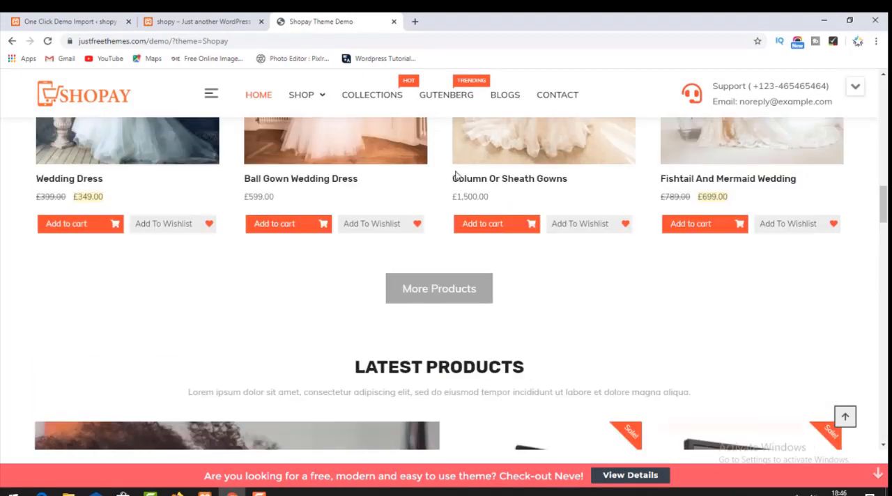
{"action": "scroll", "coordinate": [457, 177], "scroll_direction": "up", "scroll_amount": 10}
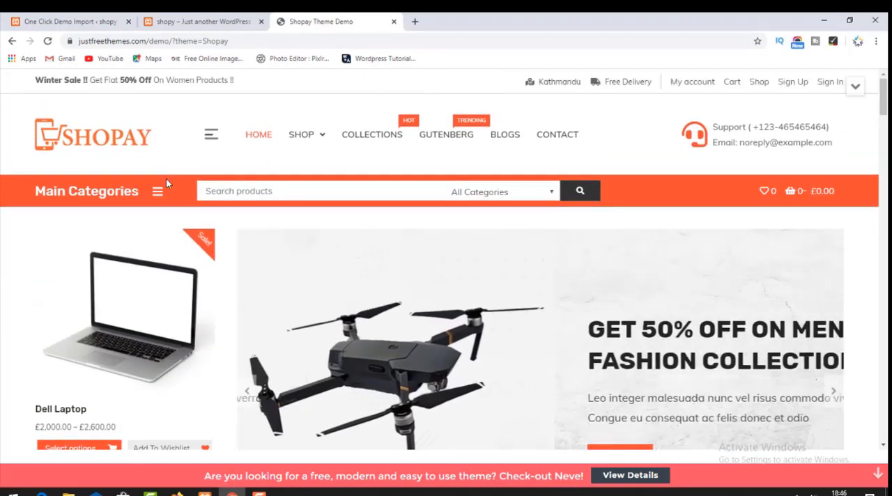
{"action": "left_click", "coordinate": [159, 194]}
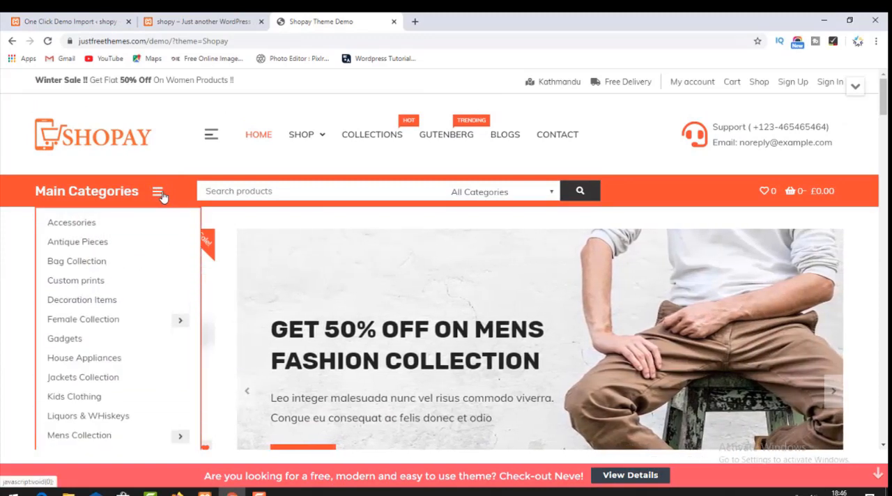
{"action": "scroll", "coordinate": [259, 289], "scroll_direction": "down", "scroll_amount": 4}
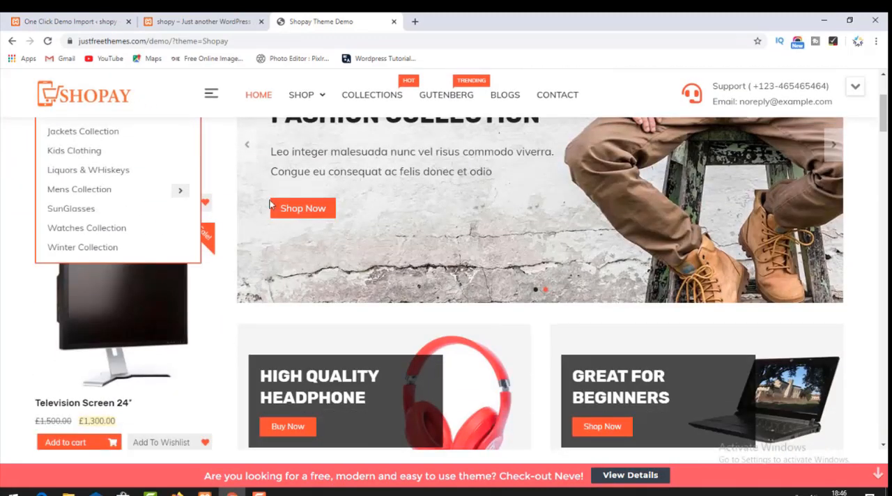
{"action": "scroll", "coordinate": [275, 196], "scroll_direction": "up", "scroll_amount": 4}
{"action": "scroll", "coordinate": [275, 189], "scroll_direction": "down", "scroll_amount": 3}
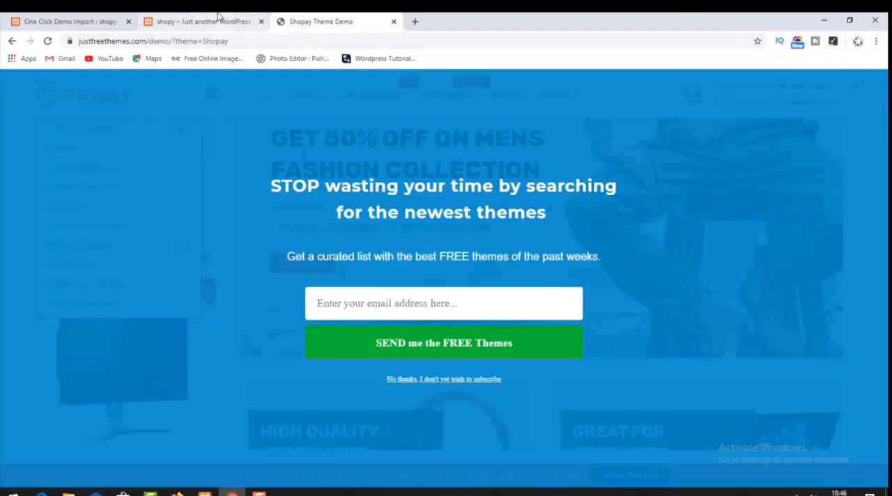
Return to the local shopy front page and compare its layout and posts with the Shopay demo.
{"action": "left_click", "coordinate": [195, 22]}
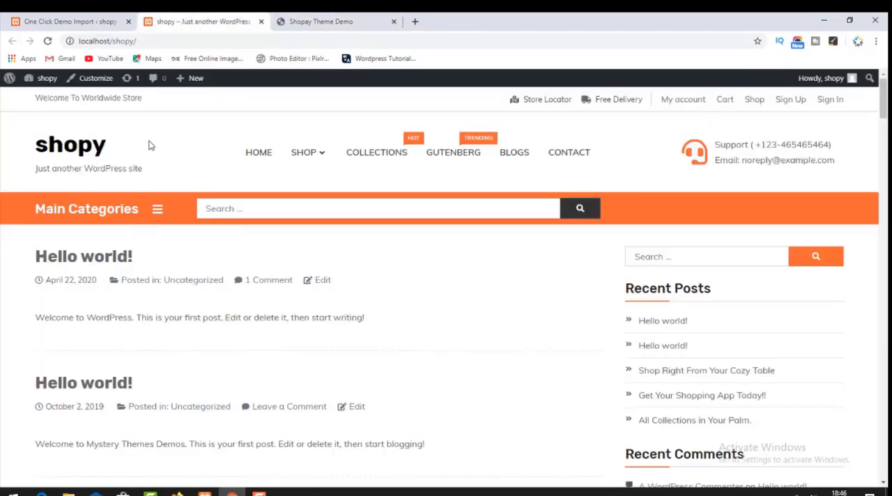
{"action": "scroll", "coordinate": [146, 279], "scroll_direction": "down", "scroll_amount": 15}
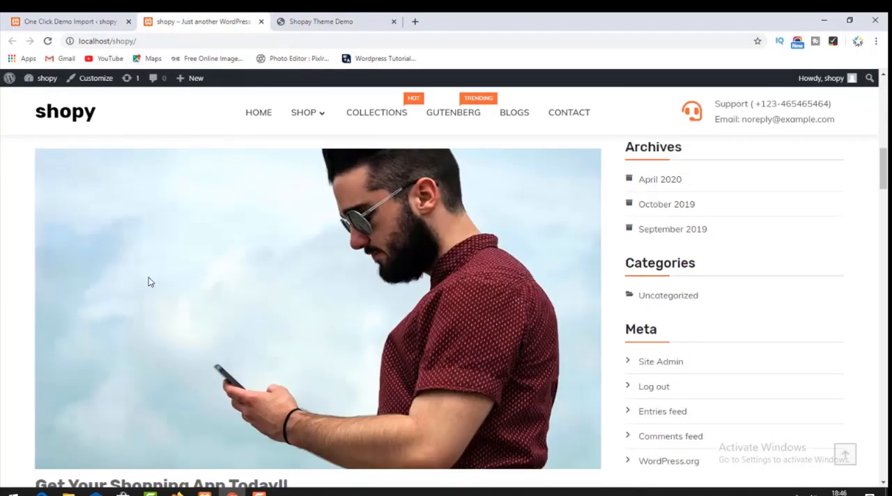
{"action": "scroll", "coordinate": [154, 284], "scroll_direction": "down", "scroll_amount": 15}
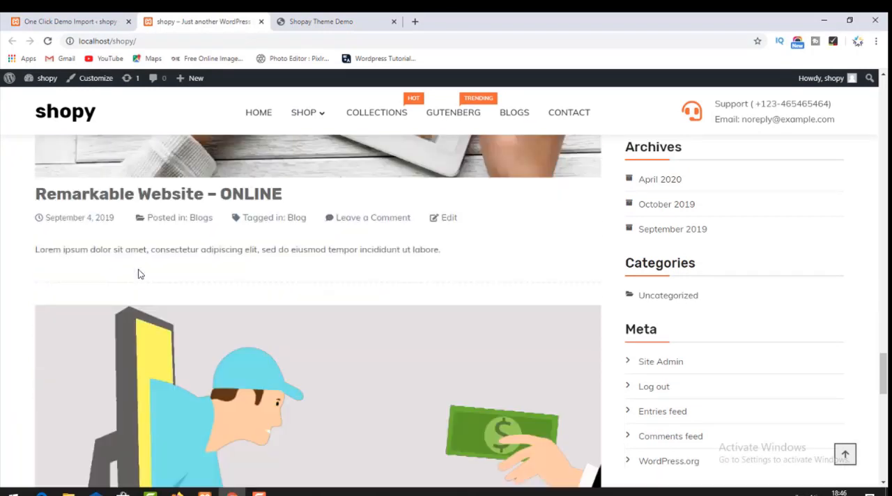
{"action": "scroll", "coordinate": [146, 281], "scroll_direction": "up", "scroll_amount": 5}
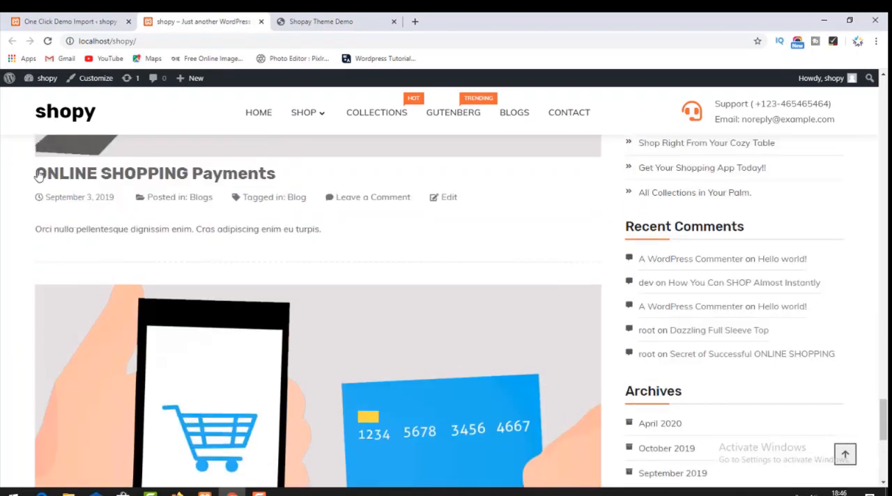
{"action": "left_click", "coordinate": [83, 15]}
{"action": "left_click", "coordinate": [174, 18]}
{"action": "left_click", "coordinate": [78, 18]}
{"action": "left_click", "coordinate": [188, 17]}
{"action": "scroll", "coordinate": [192, 193], "scroll_direction": "up", "scroll_amount": 10}
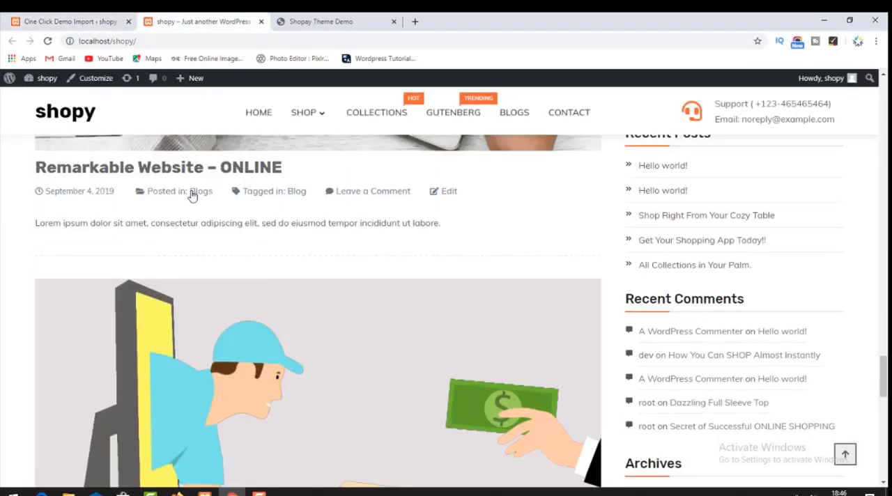
{"action": "scroll", "coordinate": [196, 195], "scroll_direction": "up", "scroll_amount": 15}
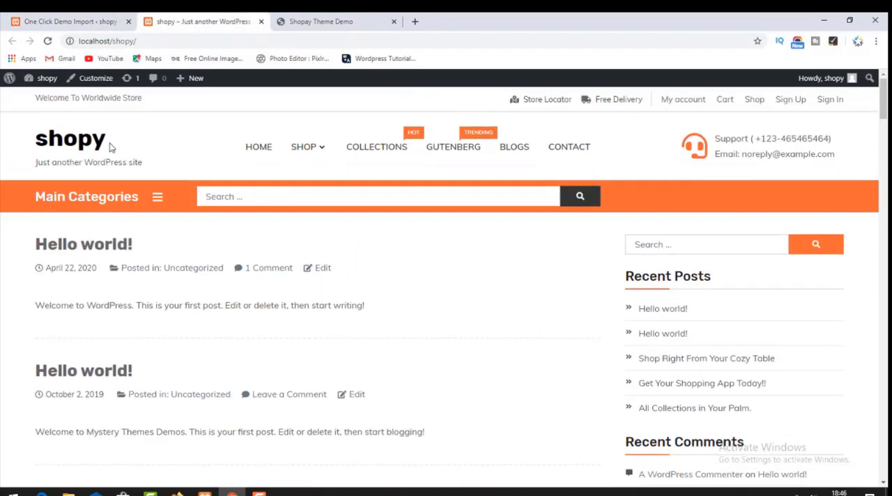
Open the shopy site's Themes page and update the active Shopay theme to the new version.
{"action": "left_click", "coordinate": [91, 20]}
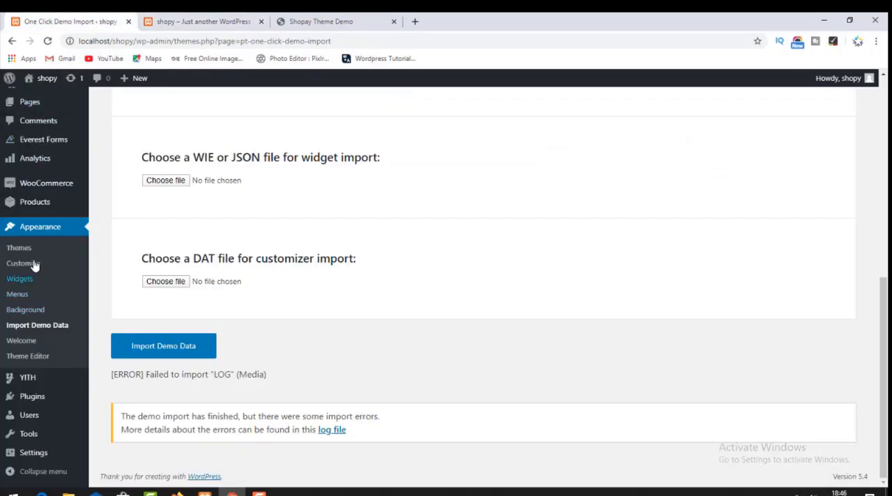
{"action": "left_click", "coordinate": [57, 233]}
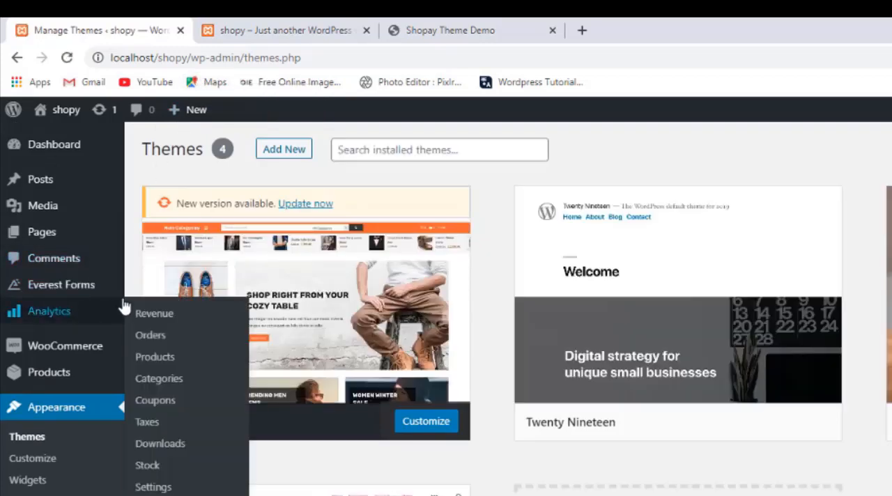
{"action": "left_click", "coordinate": [297, 205]}
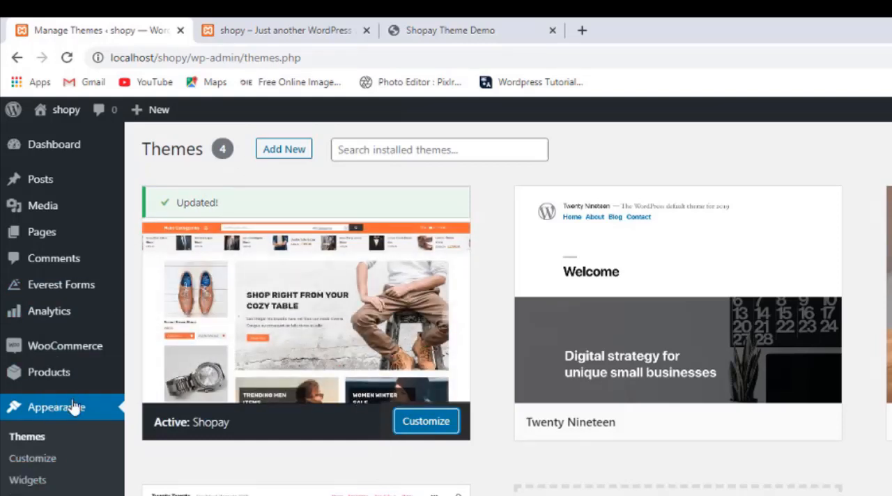
{"action": "scroll", "coordinate": [28, 411], "scroll_direction": "down", "scroll_amount": 2}
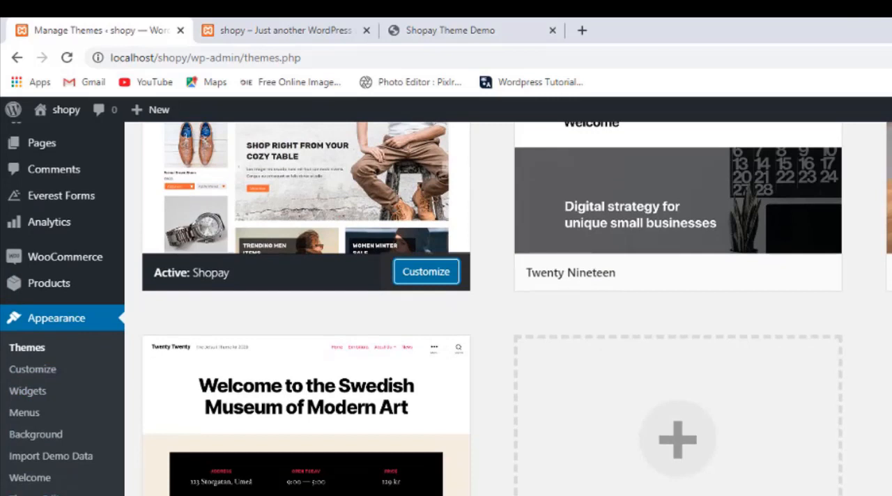
Open the Customizer for the active Shopay theme and go to the general theme options' Site Style section.
{"action": "mouse_move", "coordinate": [49, 494]}
{"action": "scroll", "coordinate": [70, 268], "scroll_direction": "up", "scroll_amount": 2}
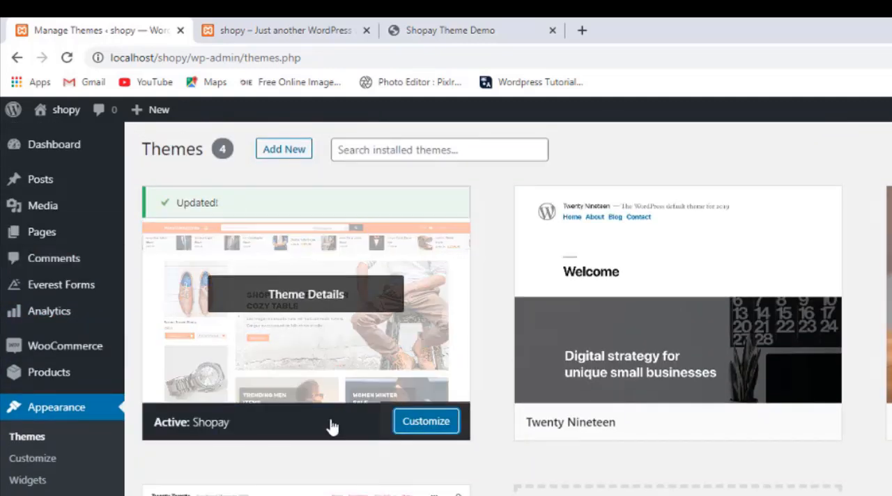
{"action": "left_click", "coordinate": [402, 424]}
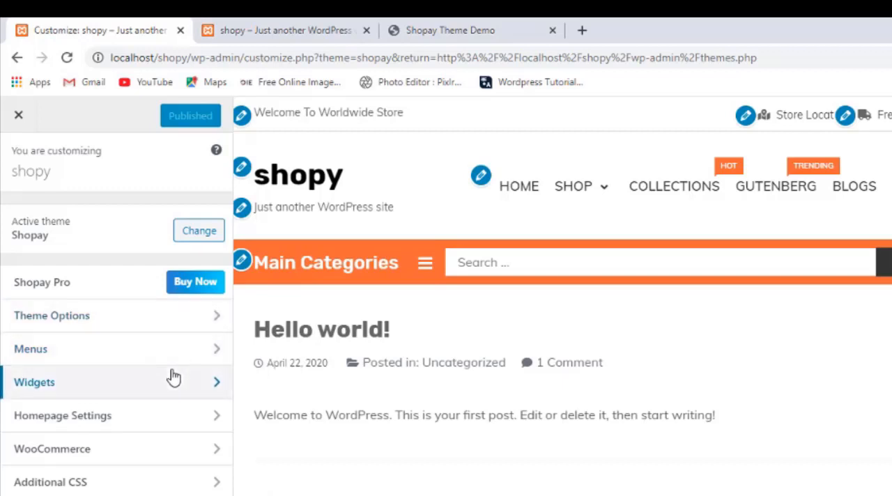
{"action": "left_click", "coordinate": [190, 325]}
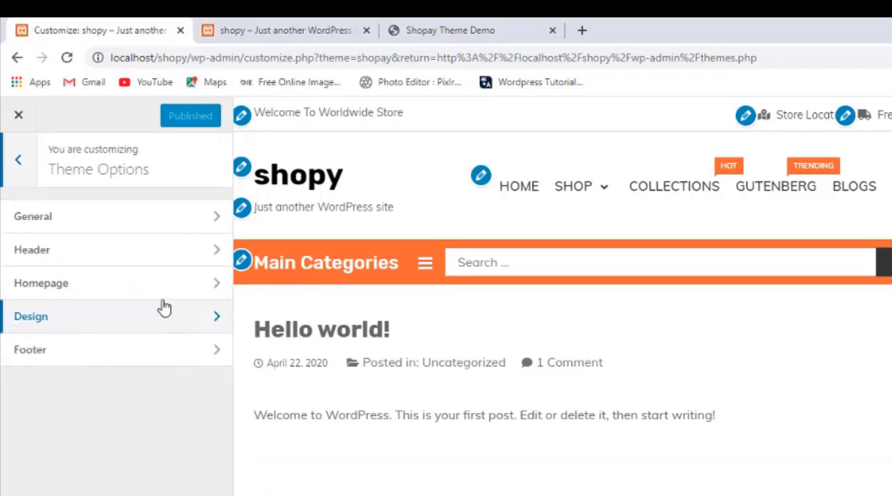
{"action": "left_click", "coordinate": [125, 224]}
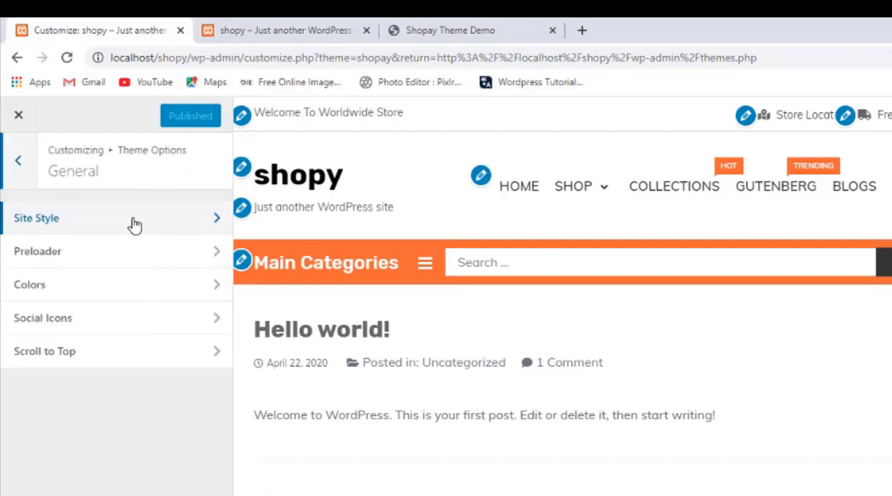
{"action": "left_click", "coordinate": [135, 223]}
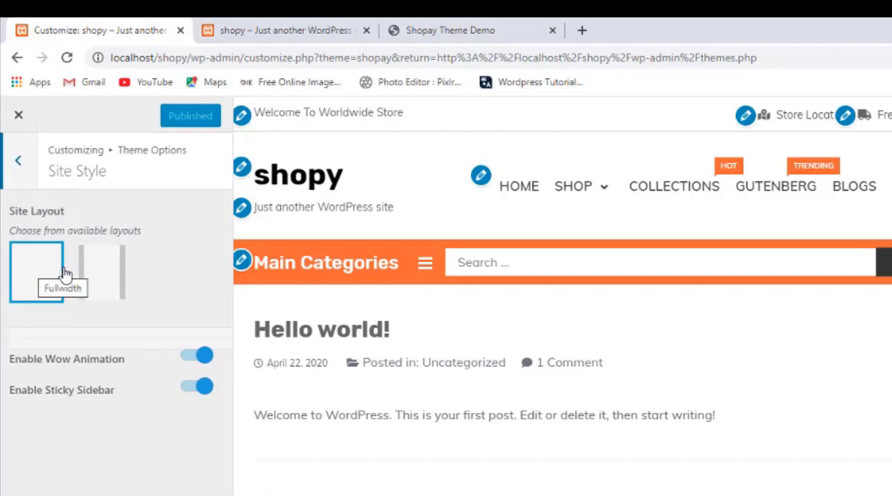
Set the site layout to boxed, publish the change and reload the shopy front page.
{"action": "left_click", "coordinate": [114, 282]}
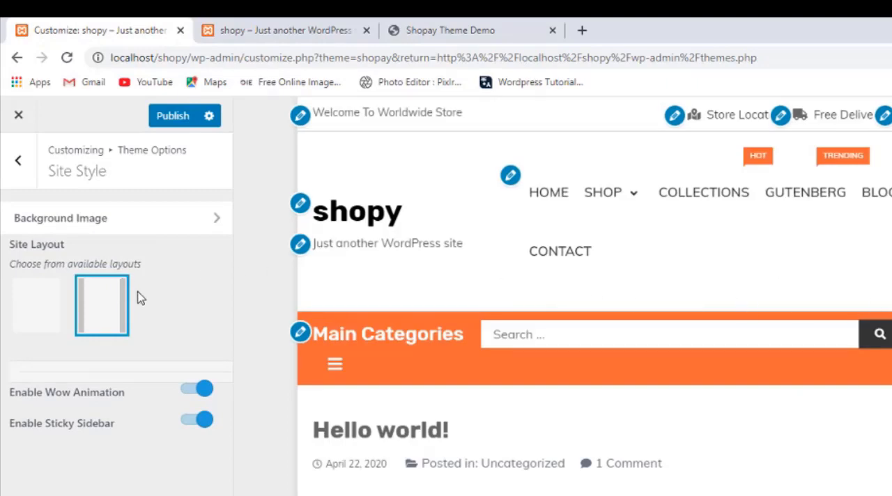
{"action": "left_click", "coordinate": [171, 119]}
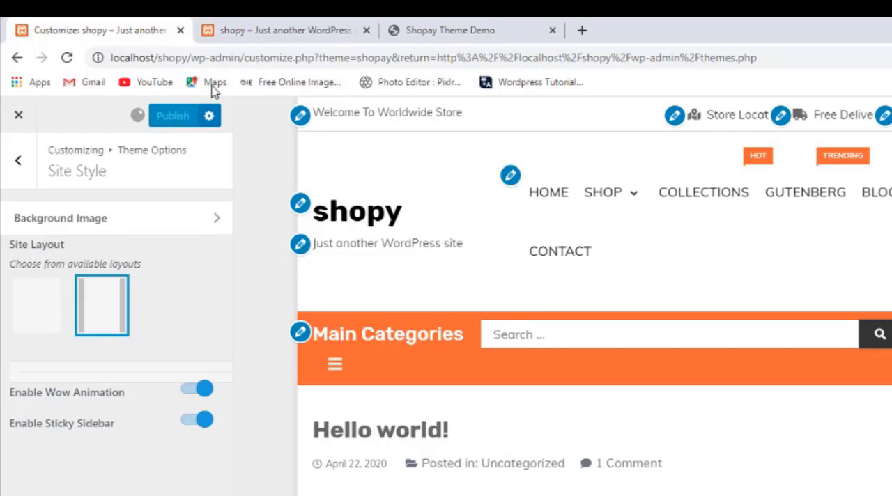
{"action": "left_click", "coordinate": [258, 26]}
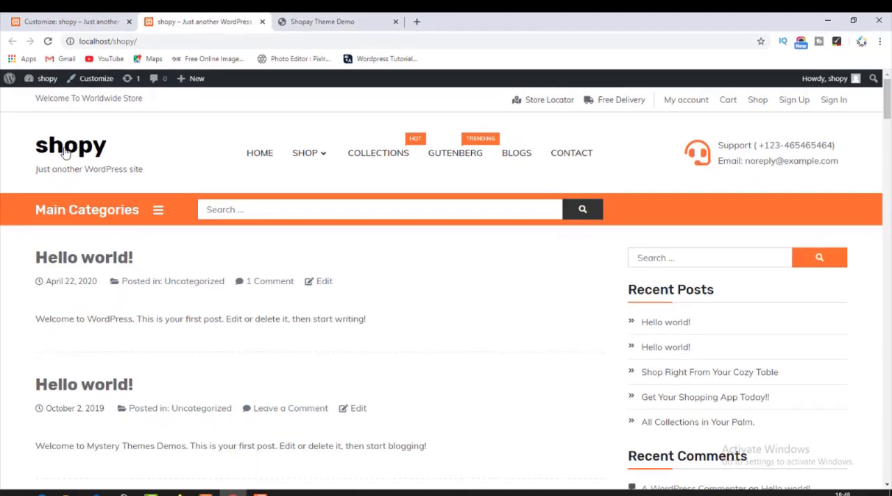
{"action": "left_click", "coordinate": [63, 151]}
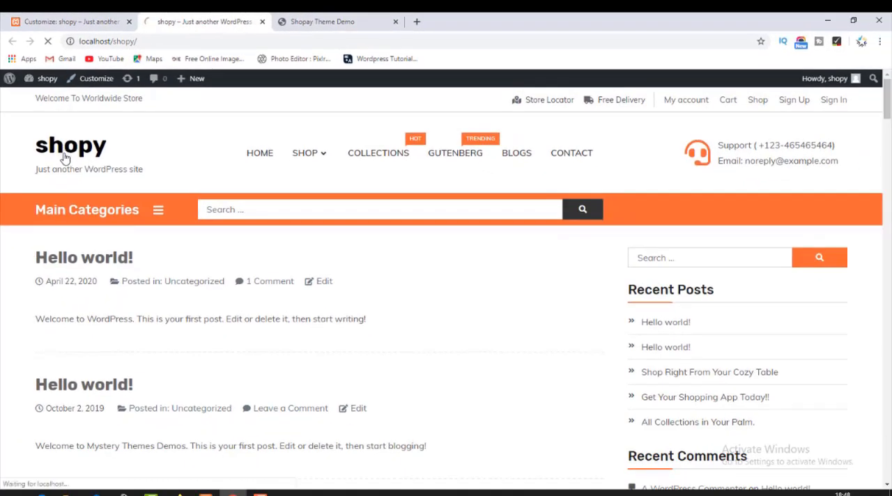
{"action": "left_click", "coordinate": [66, 163]}
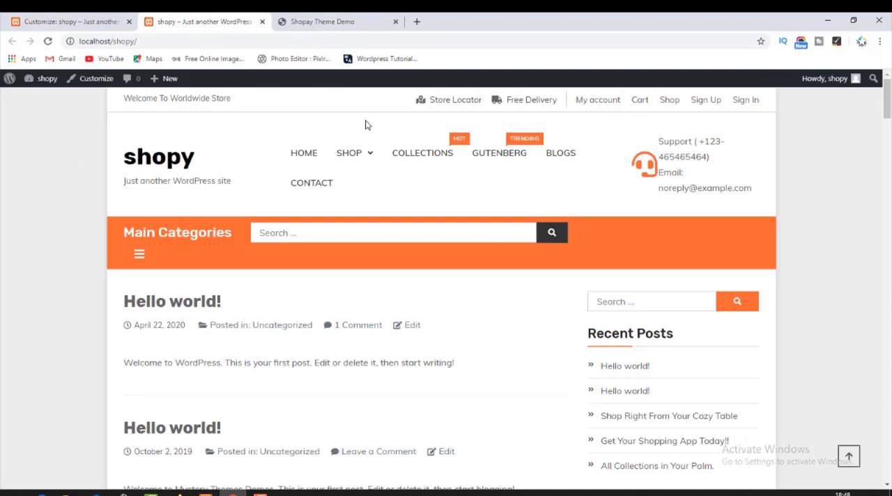
Examine the boxed shopy front page, including its posts, sidebar, expanded Main Categories list and header support details.
{"action": "scroll", "coordinate": [351, 179], "scroll_direction": "down", "scroll_amount": 10}
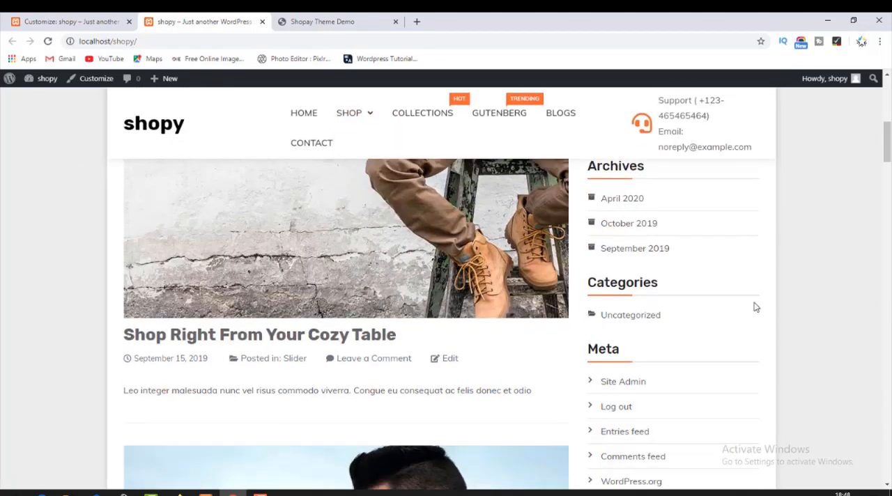
{"action": "scroll", "coordinate": [414, 325], "scroll_direction": "down", "scroll_amount": 15}
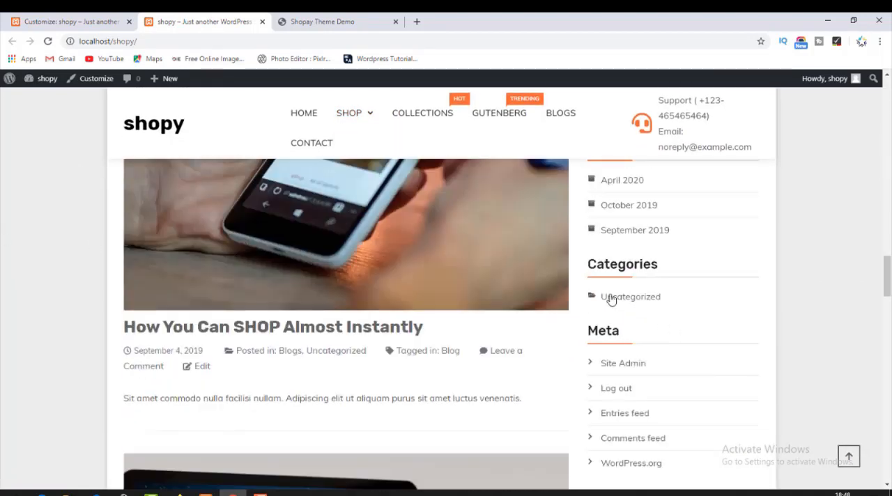
{"action": "scroll", "coordinate": [437, 306], "scroll_direction": "up", "scroll_amount": 10}
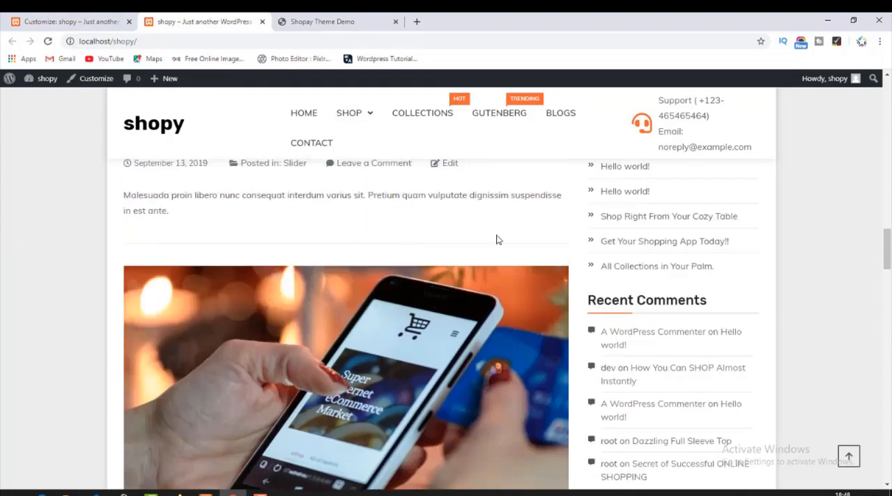
{"action": "scroll", "coordinate": [463, 231], "scroll_direction": "up", "scroll_amount": 15}
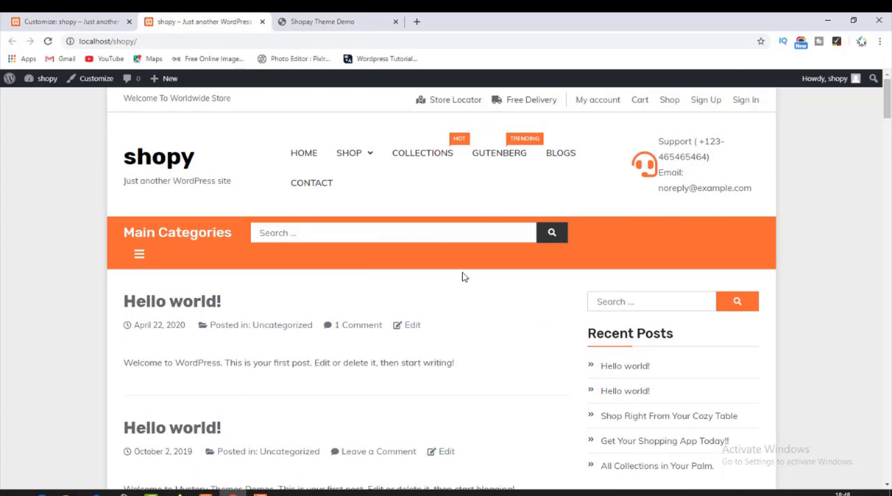
{"action": "left_click", "coordinate": [138, 266]}
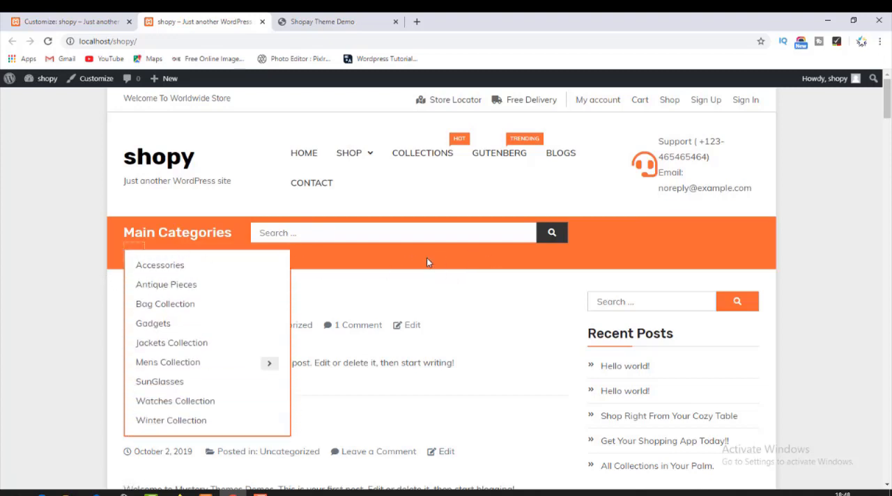
{"action": "triple_click", "coordinate": [147, 234]}
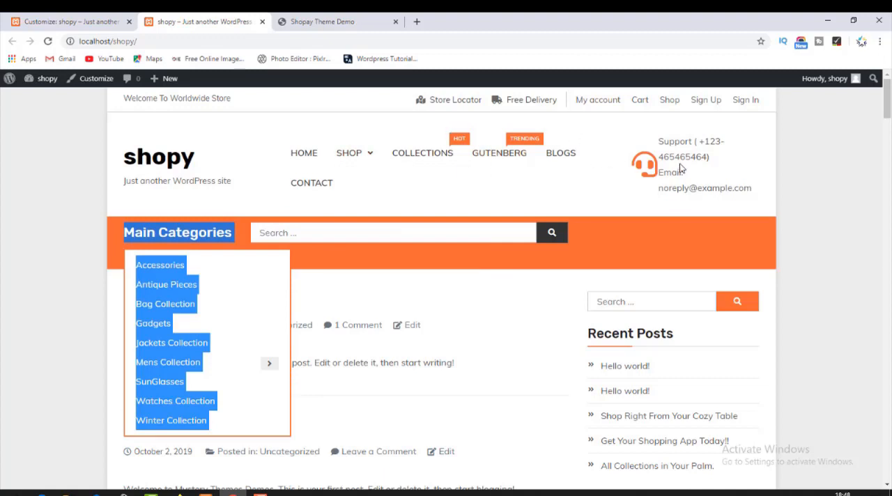
{"action": "left_click_drag", "start_coordinate": [685, 151], "coordinate": [733, 150]}
{"action": "left_click", "coordinate": [739, 158]}
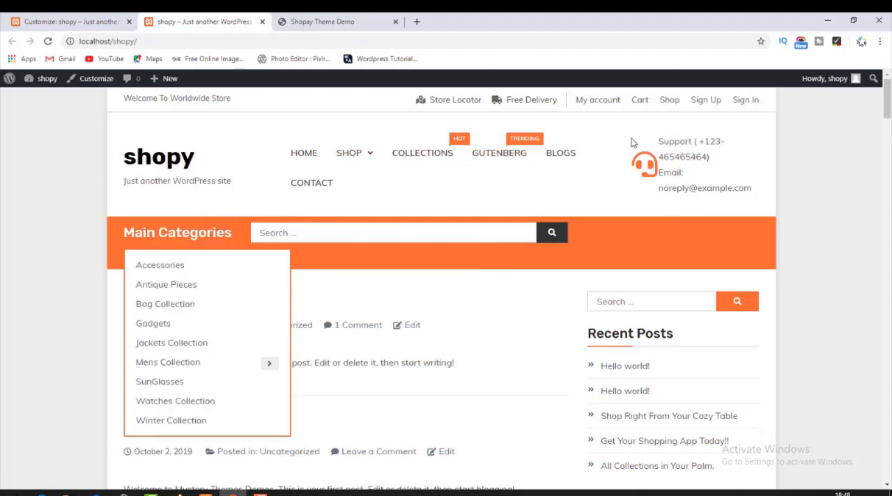
Return to the Customizer and set the site layout to full width.
{"action": "left_click", "coordinate": [69, 22]}
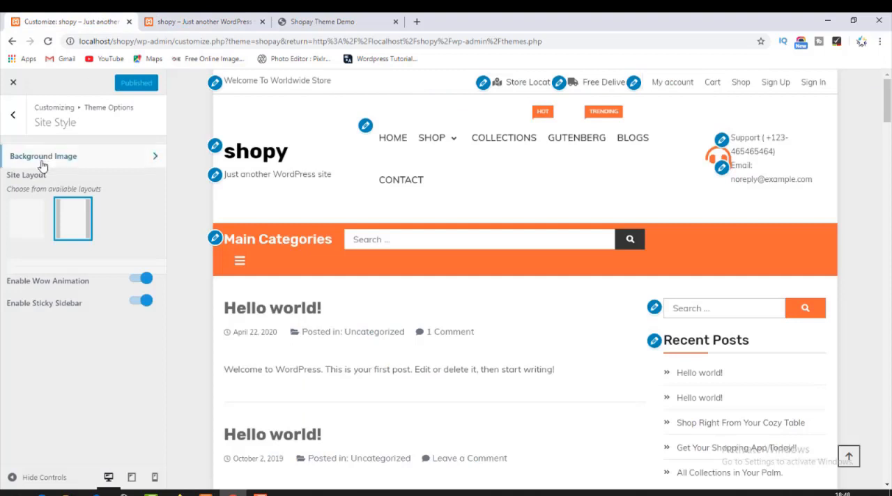
{"action": "left_click", "coordinate": [29, 216]}
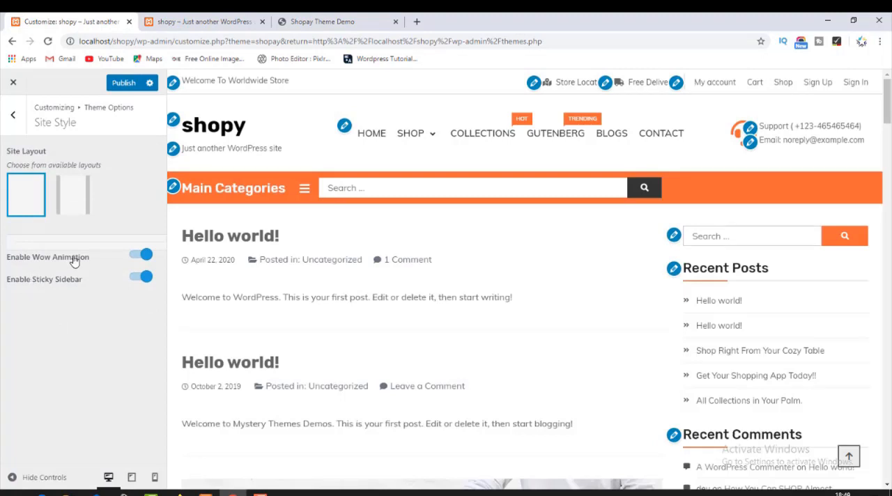
Disable Wow Animation, check the posts in the preview, re-enable it and compare how the page scrolls.
{"action": "left_click", "coordinate": [134, 255]}
{"action": "scroll", "coordinate": [391, 279], "scroll_direction": "down", "scroll_amount": 15}
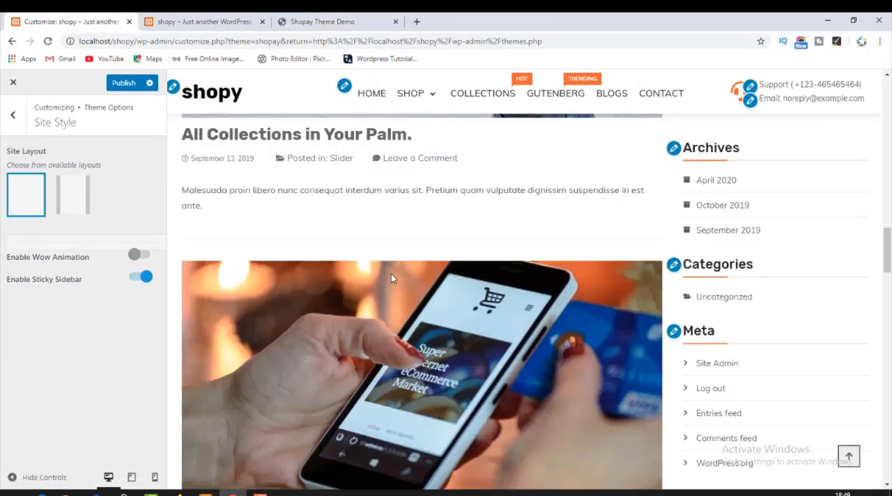
{"action": "scroll", "coordinate": [391, 279], "scroll_direction": "up", "scroll_amount": 10}
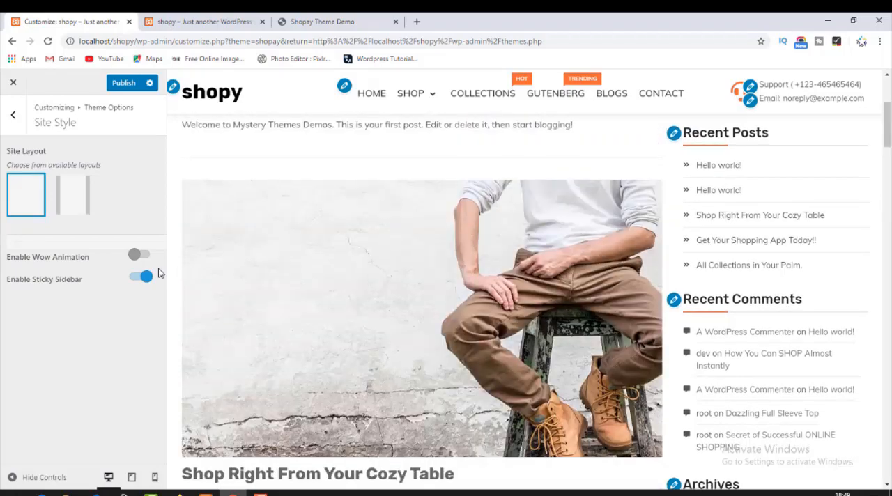
{"action": "left_click", "coordinate": [148, 259]}
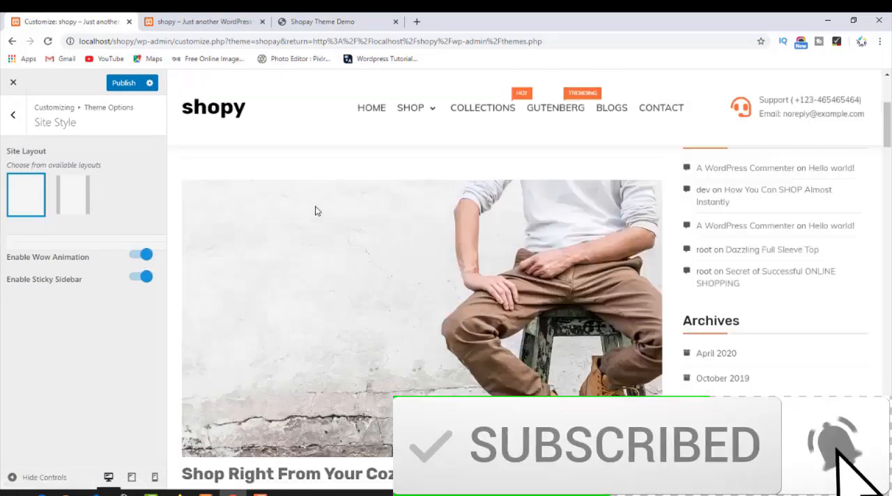
{"action": "scroll", "coordinate": [376, 240], "scroll_direction": "down", "scroll_amount": 10}
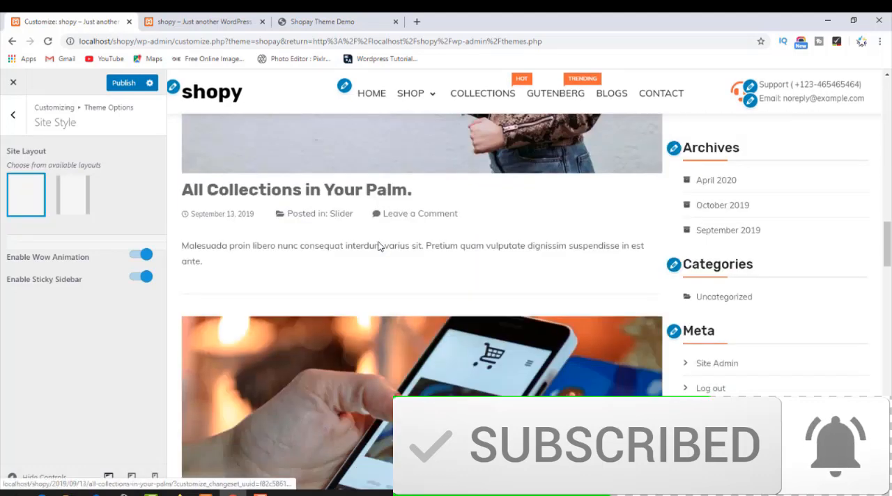
{"action": "scroll", "coordinate": [378, 245], "scroll_direction": "down", "scroll_amount": 20}
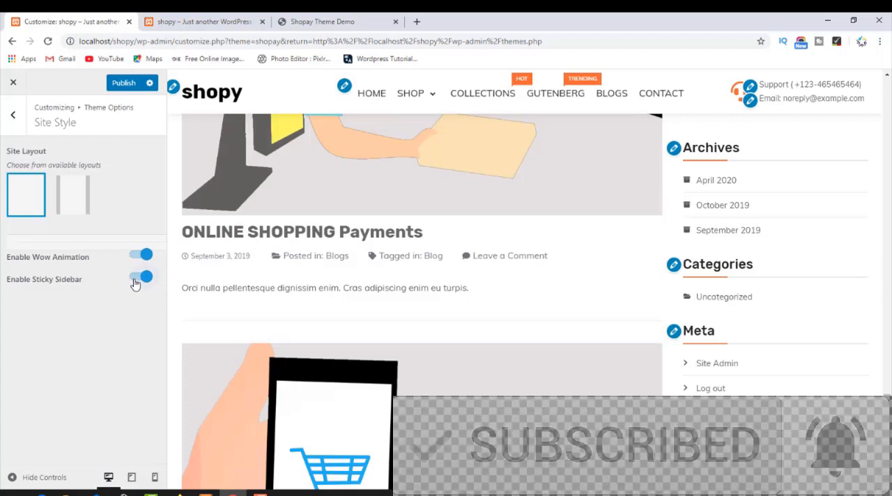
Disable the sticky sidebar, check the sidebar's behaviour in the preview and enable it again.
{"action": "left_click", "coordinate": [136, 280]}
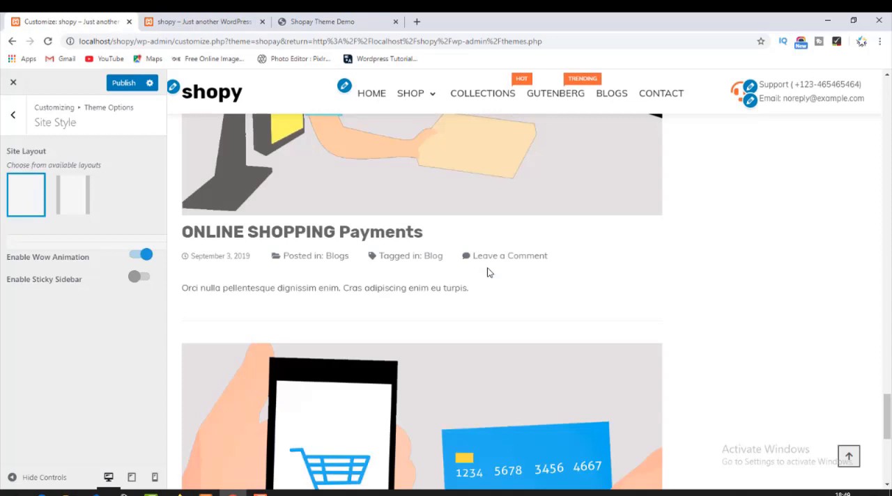
{"action": "scroll", "coordinate": [488, 272], "scroll_direction": "up", "scroll_amount": 15}
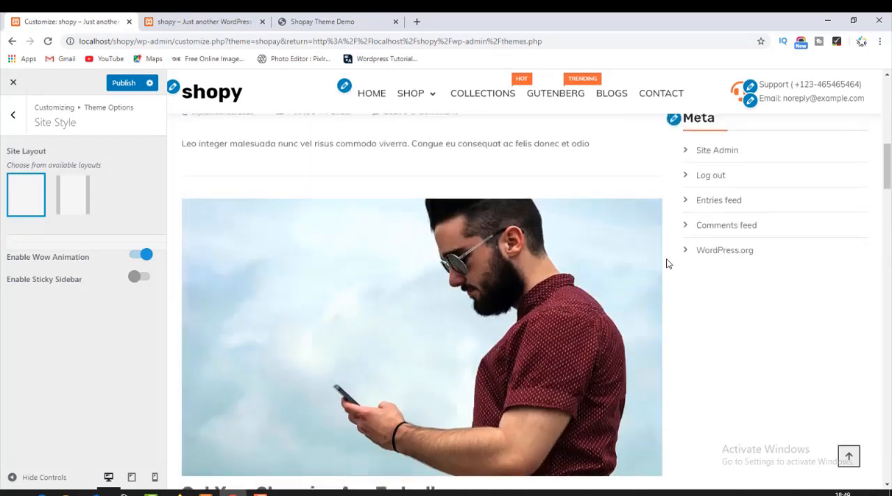
{"action": "scroll", "coordinate": [667, 263], "scroll_direction": "up", "scroll_amount": 10}
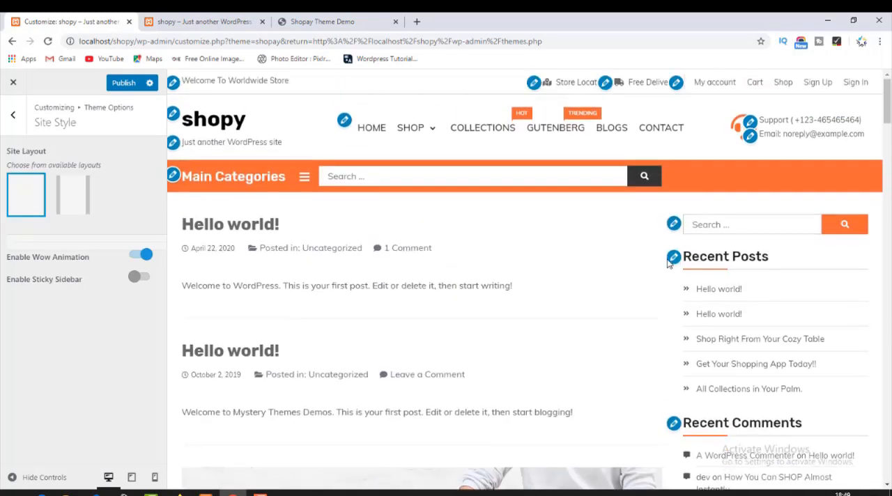
{"action": "left_click", "coordinate": [140, 279]}
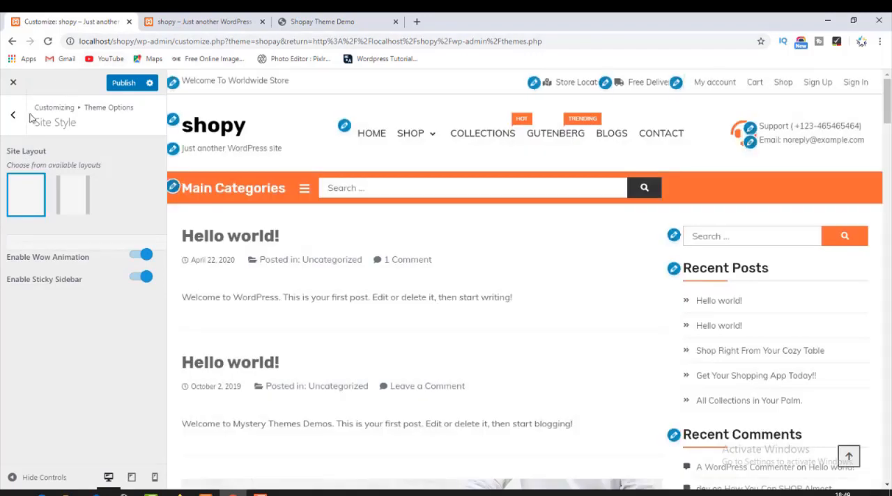
Disable the preloader in the general theme options.
{"action": "left_click", "coordinate": [17, 121]}
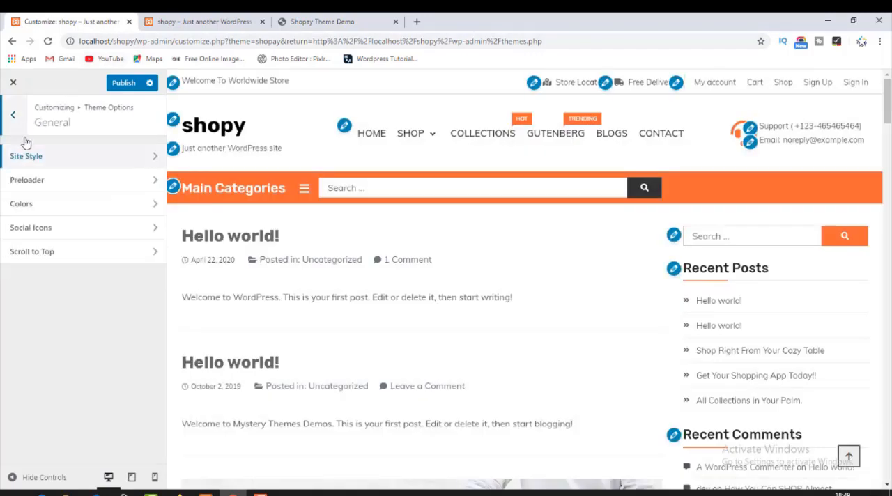
{"action": "left_click", "coordinate": [61, 183]}
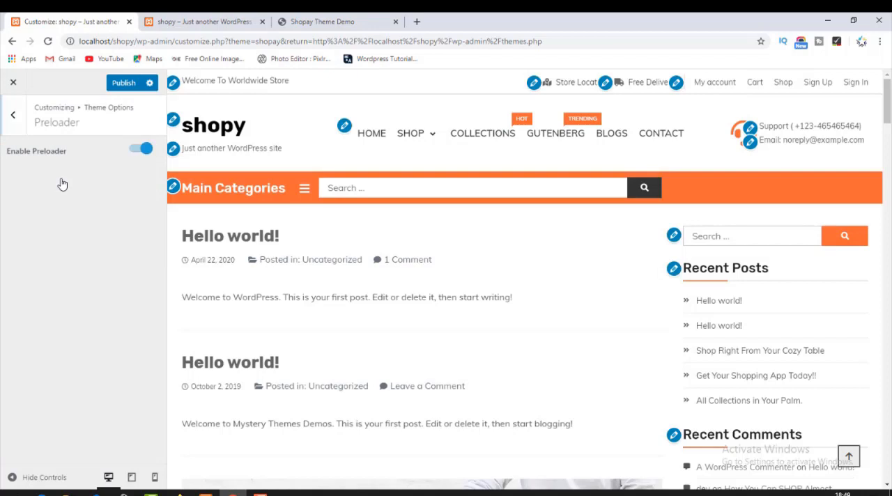
{"action": "left_click", "coordinate": [139, 150]}
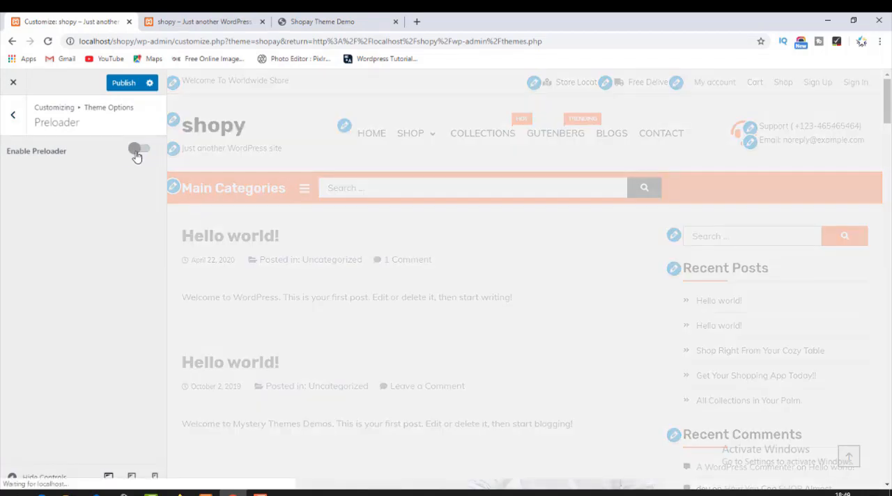
Reload the local shopy front page through its site title and check how the page loads.
{"action": "left_click", "coordinate": [163, 21]}
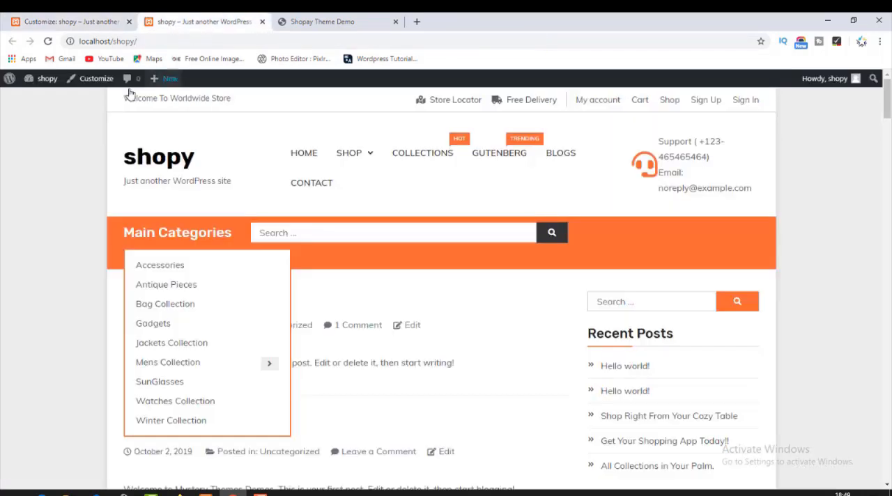
{"action": "left_click", "coordinate": [142, 166]}
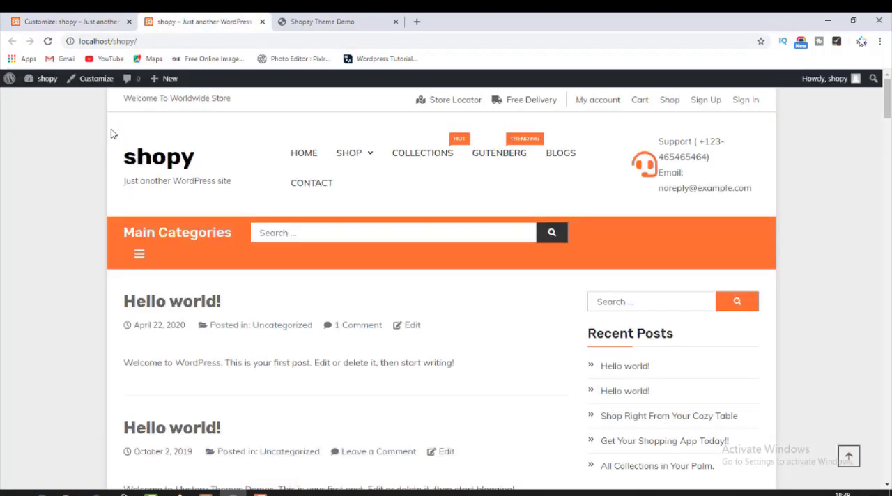
{"action": "left_click", "coordinate": [151, 168]}
{"action": "scroll", "coordinate": [183, 190], "scroll_direction": "down", "scroll_amount": 10}
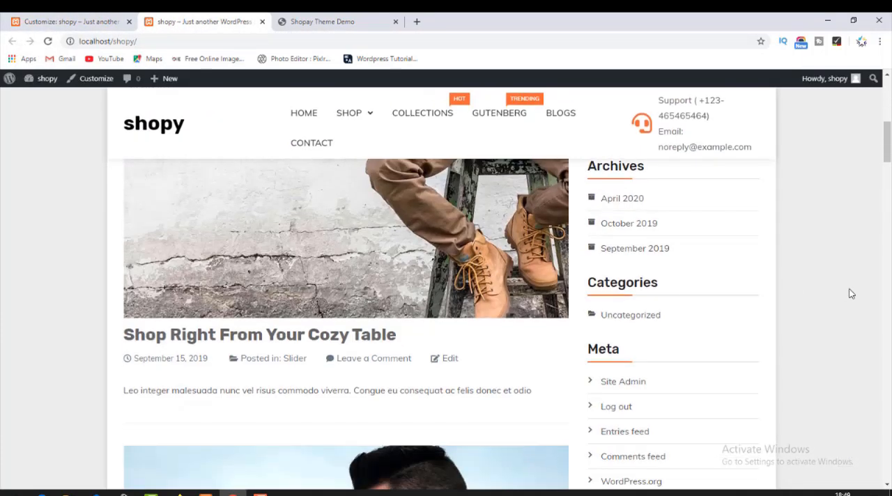
Publish the full-width site layout from the Site Style options in the customizer.
{"action": "left_click", "coordinate": [60, 16]}
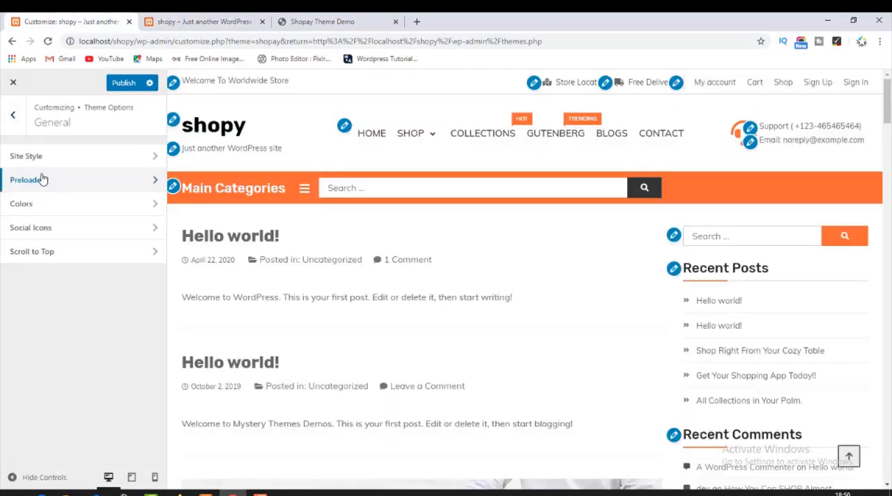
{"action": "left_click", "coordinate": [51, 162]}
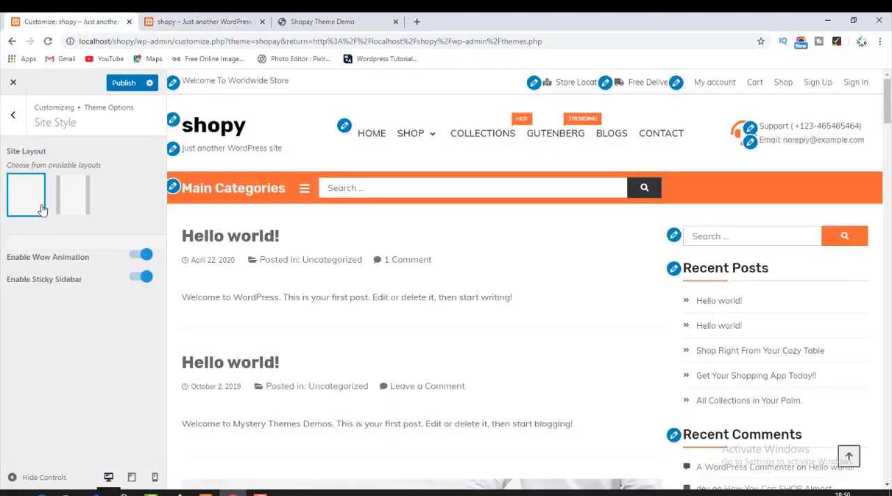
{"action": "left_click", "coordinate": [128, 87]}
Reload the local shop front page through its site title and check the published layout.
{"action": "left_click", "coordinate": [180, 21]}
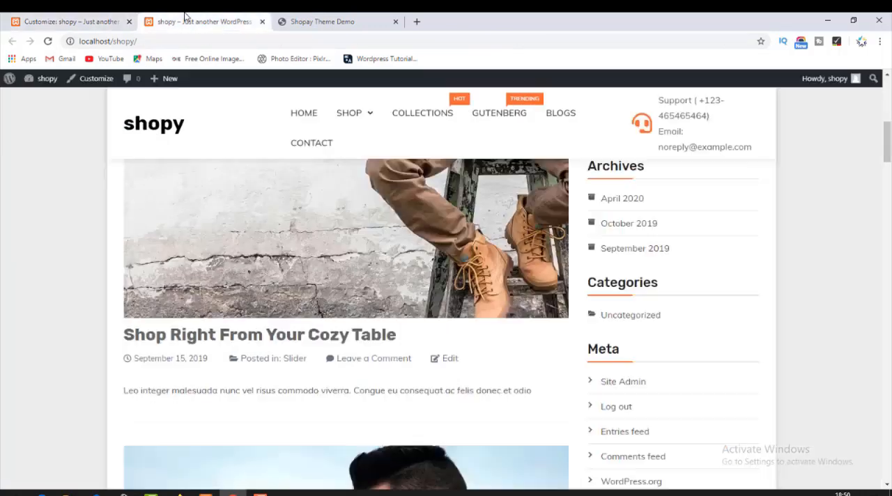
{"action": "left_click", "coordinate": [129, 124]}
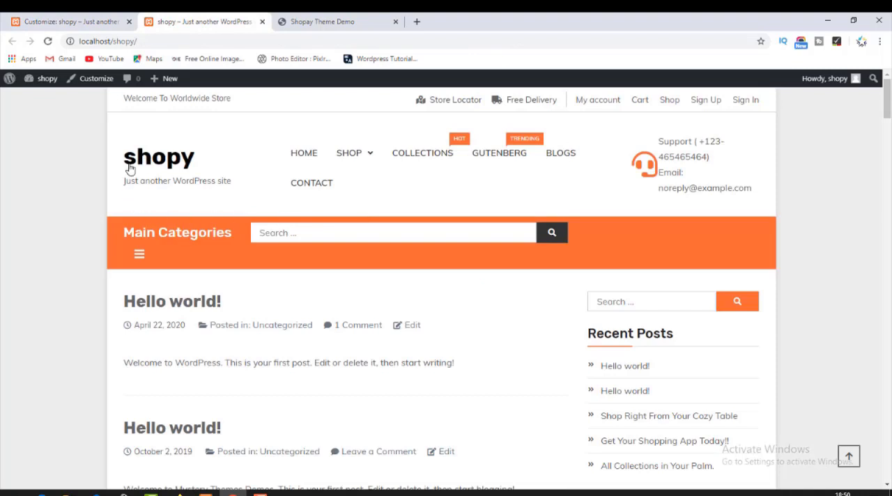
{"action": "left_click", "coordinate": [81, 22]}
{"action": "left_click", "coordinate": [184, 21]}
{"action": "left_click", "coordinate": [152, 171]}
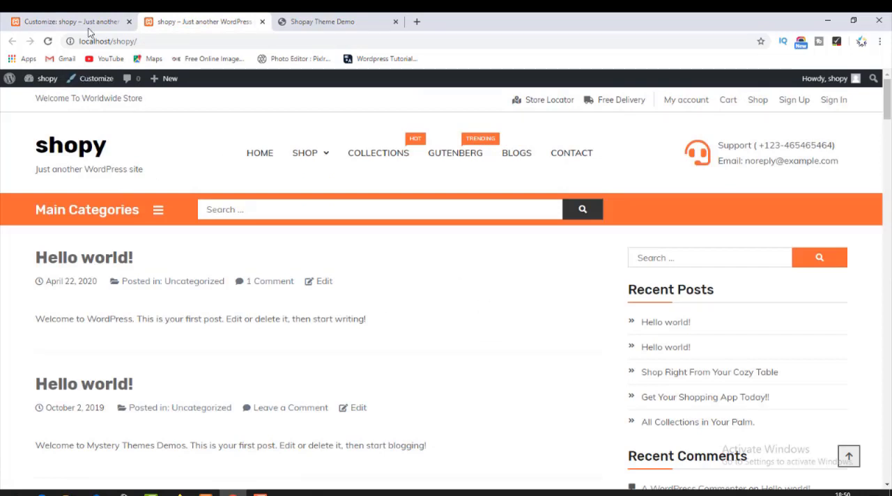
Open the Preloader options, then reload and scroll the shop front page to check loading without the preloader.
{"action": "left_click", "coordinate": [84, 23]}
{"action": "left_click", "coordinate": [12, 114]}
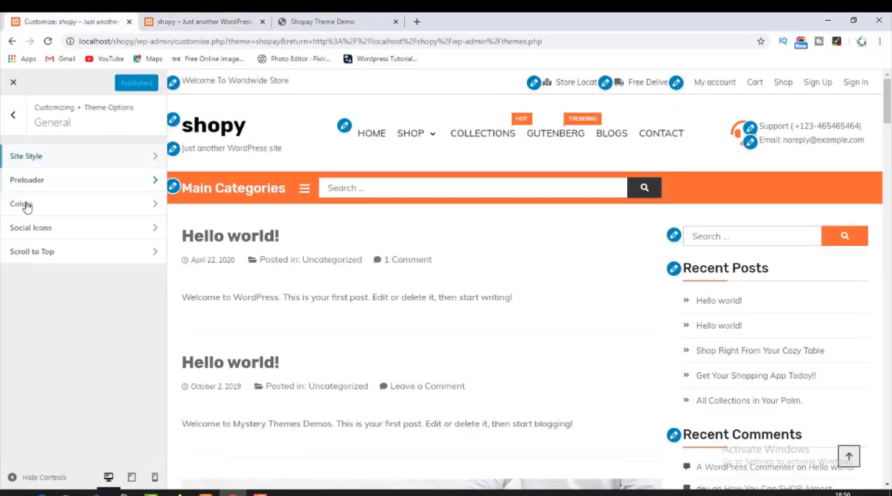
{"action": "left_click", "coordinate": [60, 185]}
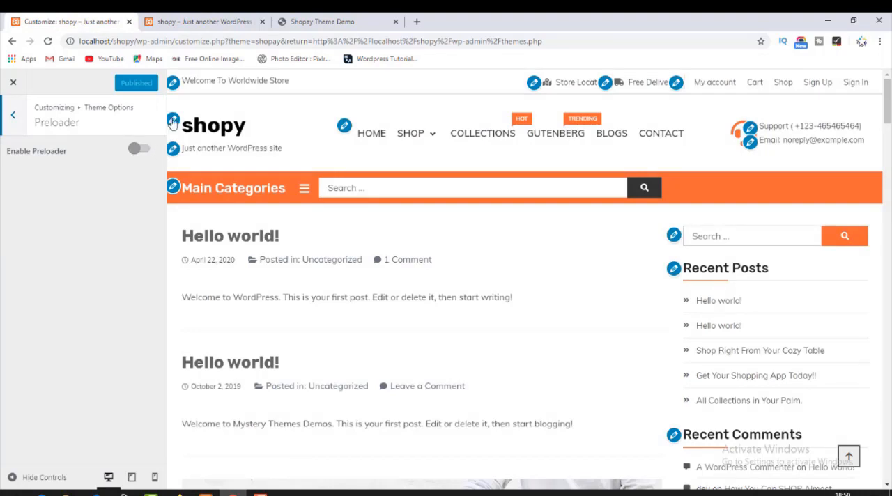
{"action": "left_click", "coordinate": [187, 18]}
{"action": "left_click", "coordinate": [90, 159]}
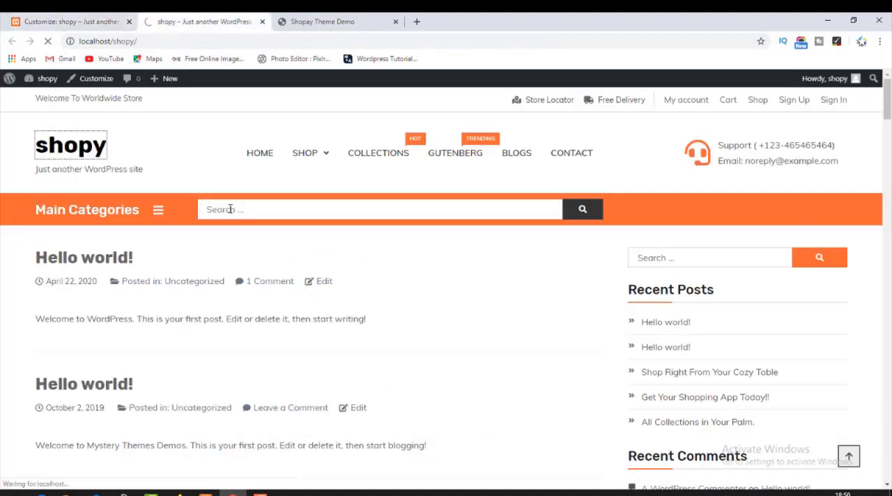
{"action": "scroll", "coordinate": [303, 302], "scroll_direction": "down", "scroll_amount": 15}
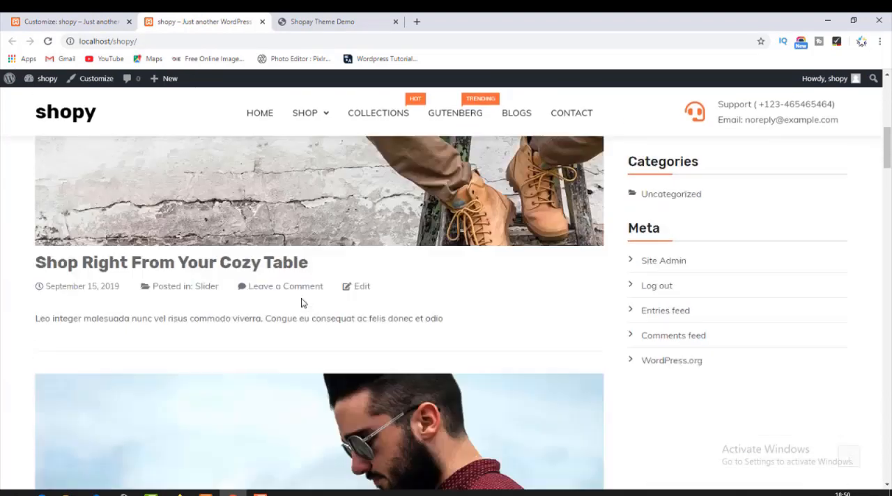
Enable the preloader in the customizer and publish the change.
{"action": "left_click", "coordinate": [82, 20]}
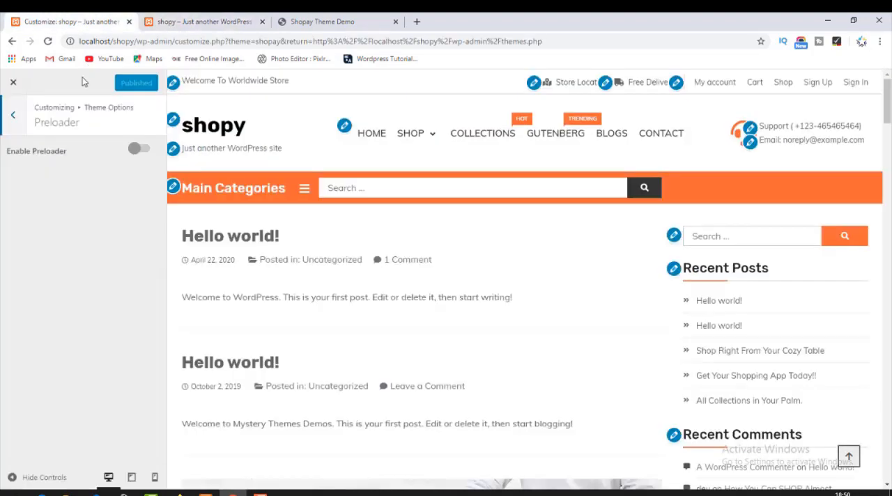
{"action": "left_click", "coordinate": [139, 148]}
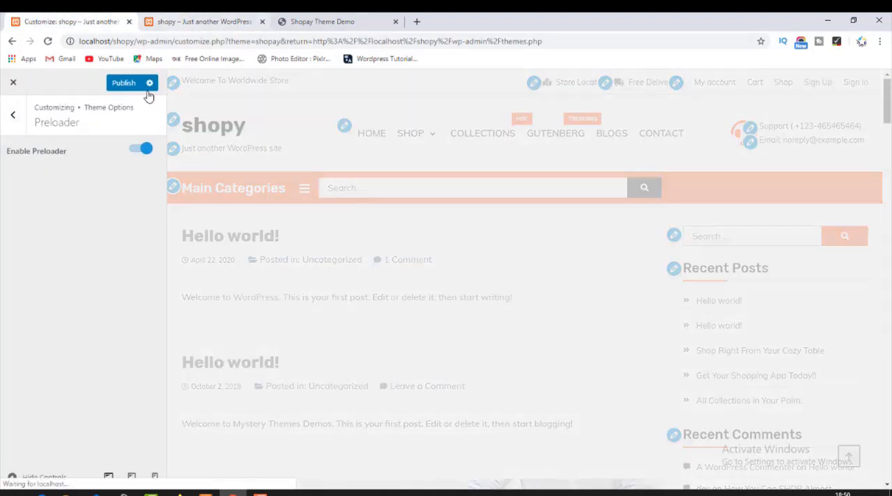
{"action": "left_click", "coordinate": [125, 81]}
Reload the shop front page to check the preloader and look through the posts down to the footer.
{"action": "left_click", "coordinate": [206, 21]}
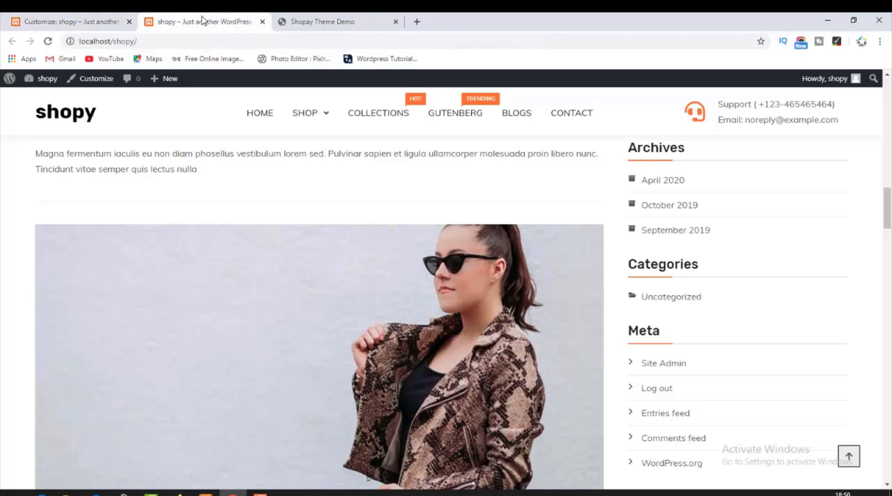
{"action": "left_click", "coordinate": [96, 119]}
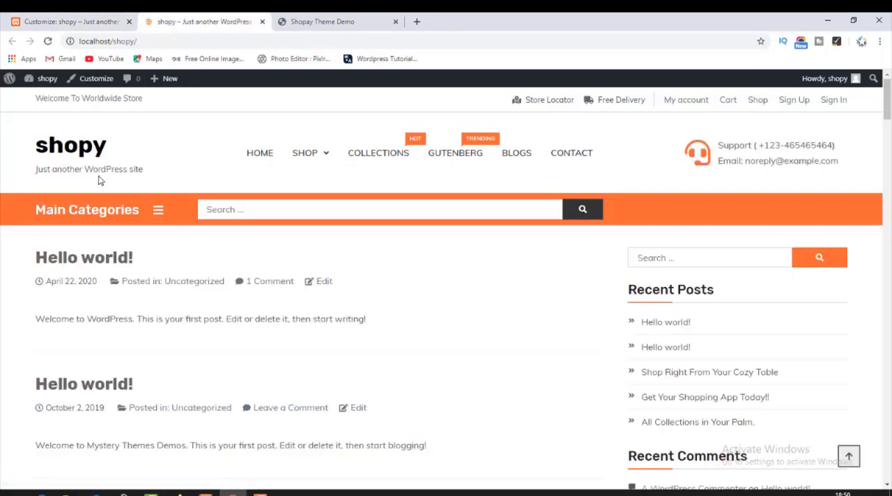
{"action": "scroll", "coordinate": [100, 180], "scroll_direction": "down", "scroll_amount": 15}
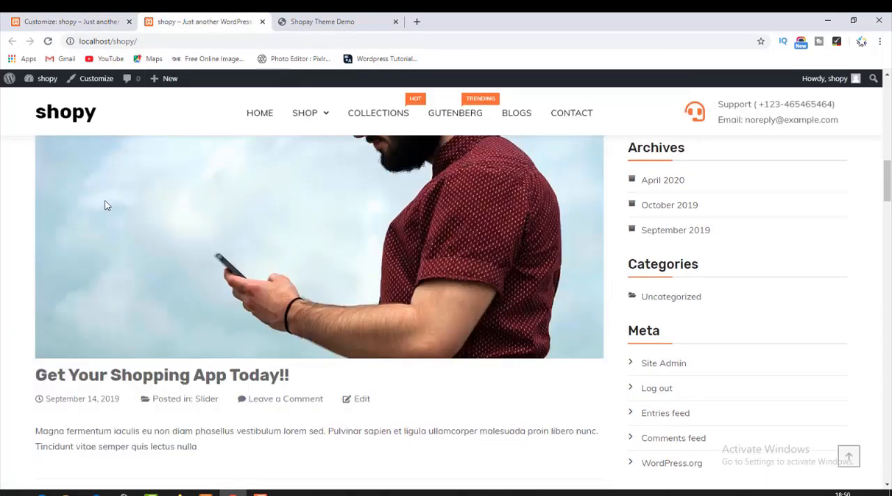
{"action": "scroll", "coordinate": [411, 227], "scroll_direction": "down", "scroll_amount": 15}
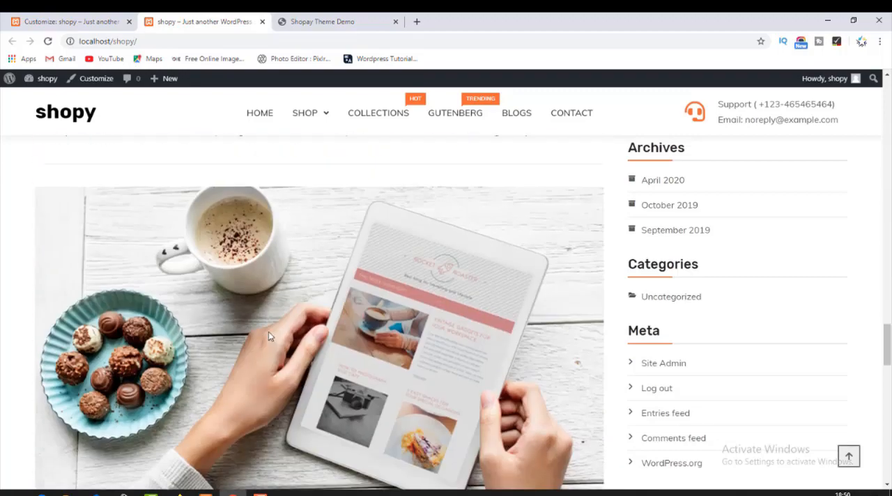
{"action": "scroll", "coordinate": [239, 335], "scroll_direction": "down", "scroll_amount": 1}
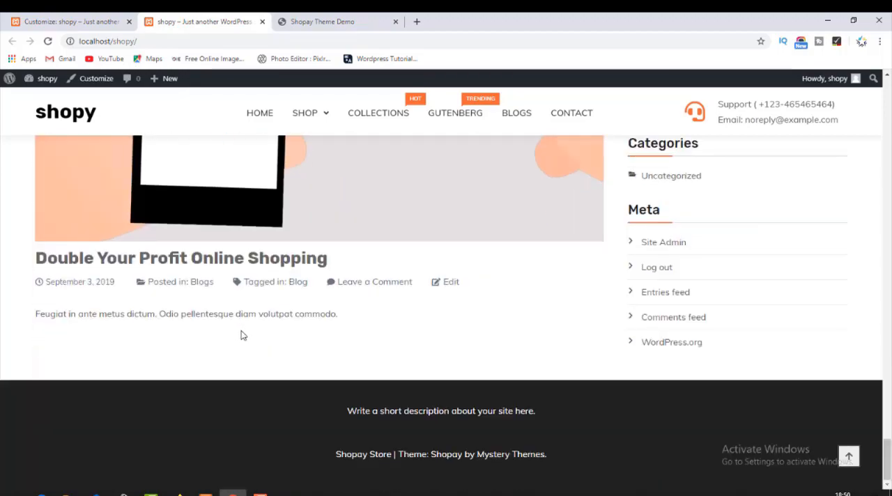
{"action": "scroll", "coordinate": [252, 333], "scroll_direction": "up", "scroll_amount": 20}
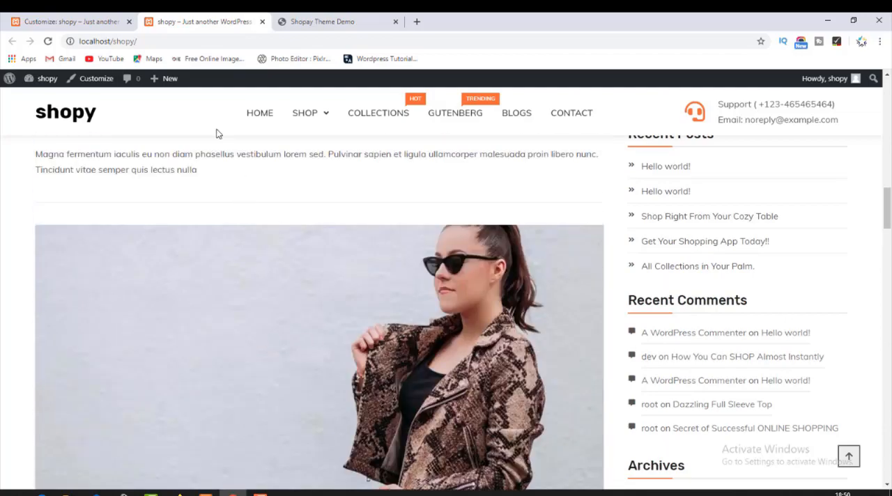
Open the theme's Base Colors options and examine the site title and menu on the shop front page.
{"action": "left_click", "coordinate": [85, 21]}
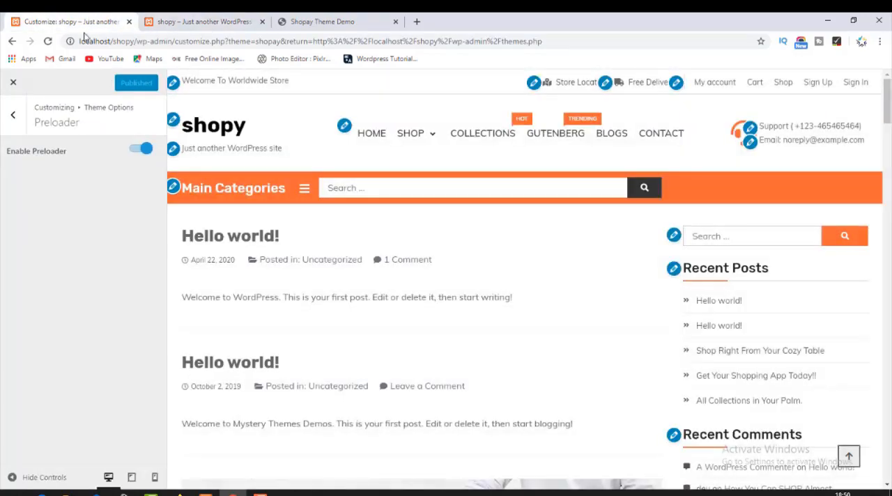
{"action": "left_click", "coordinate": [13, 115]}
{"action": "left_click", "coordinate": [55, 205]}
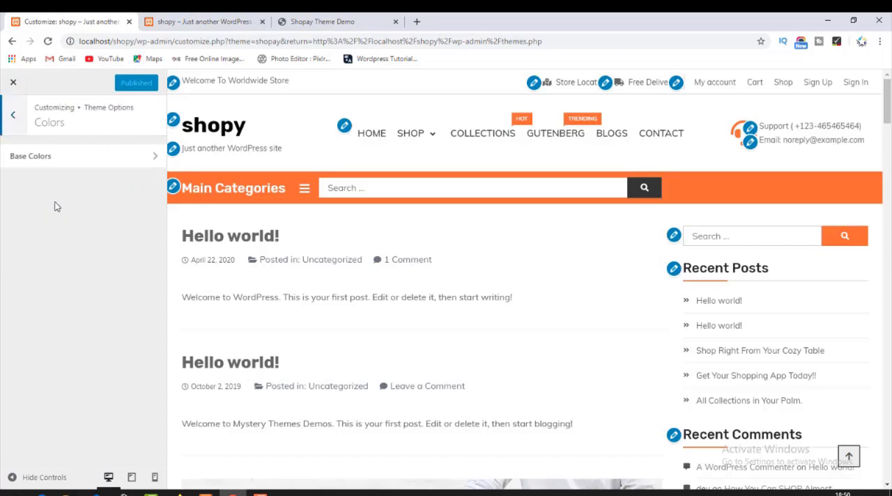
{"action": "left_click", "coordinate": [85, 155]}
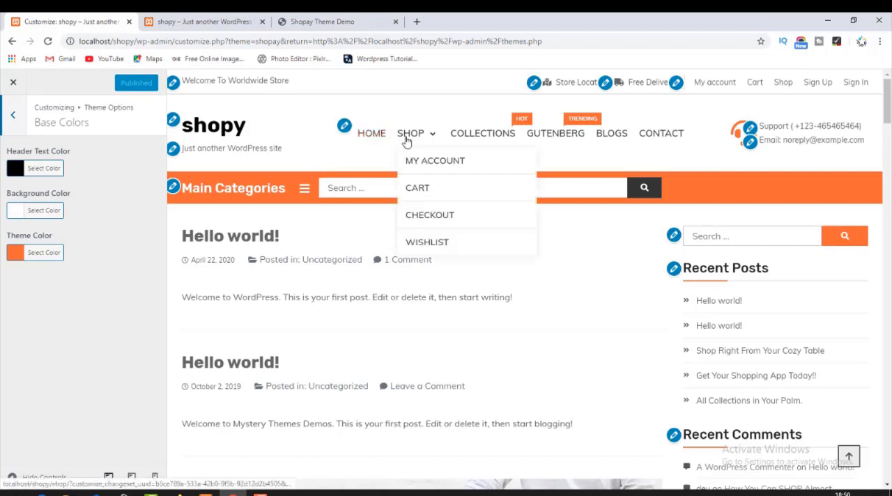
{"action": "left_click", "coordinate": [199, 22]}
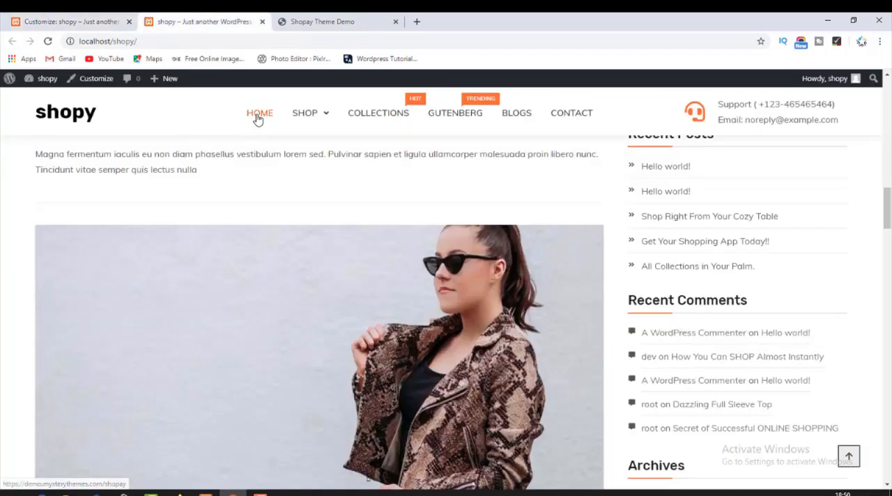
{"action": "mouse_move", "coordinate": [319, 130]}
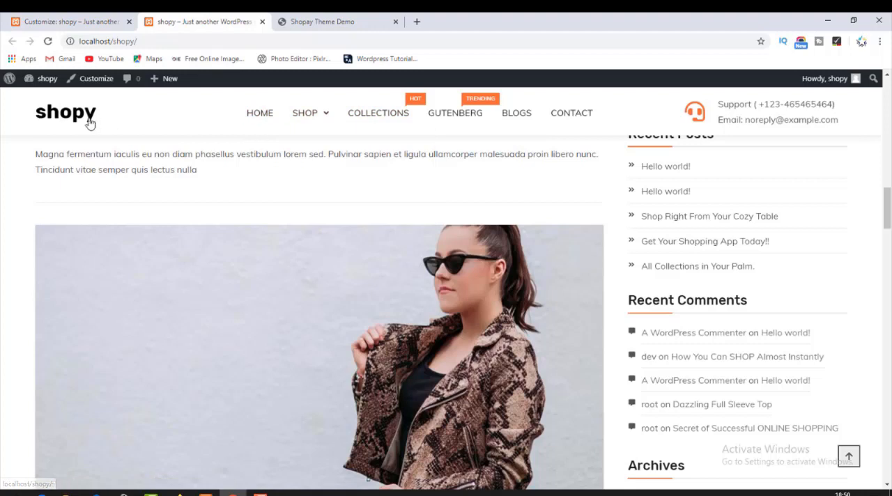
{"action": "left_click", "coordinate": [49, 16]}
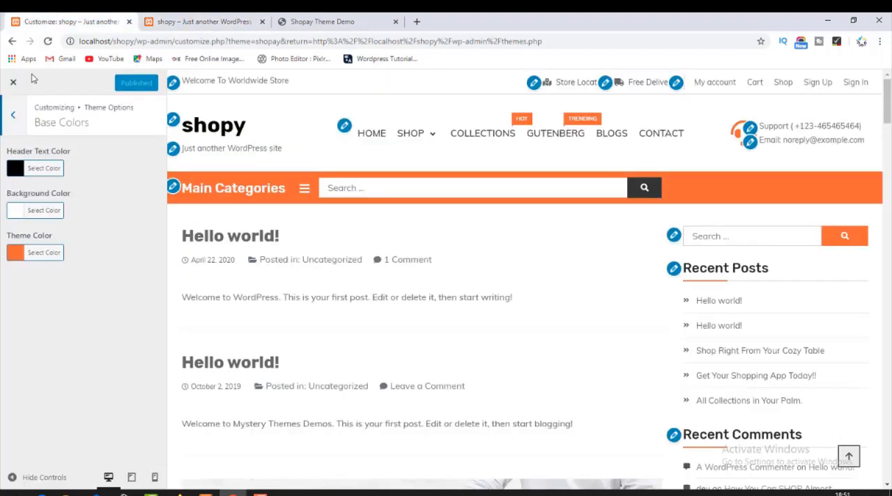
Set the header text color to green, #64d613.
{"action": "left_click", "coordinate": [14, 175]}
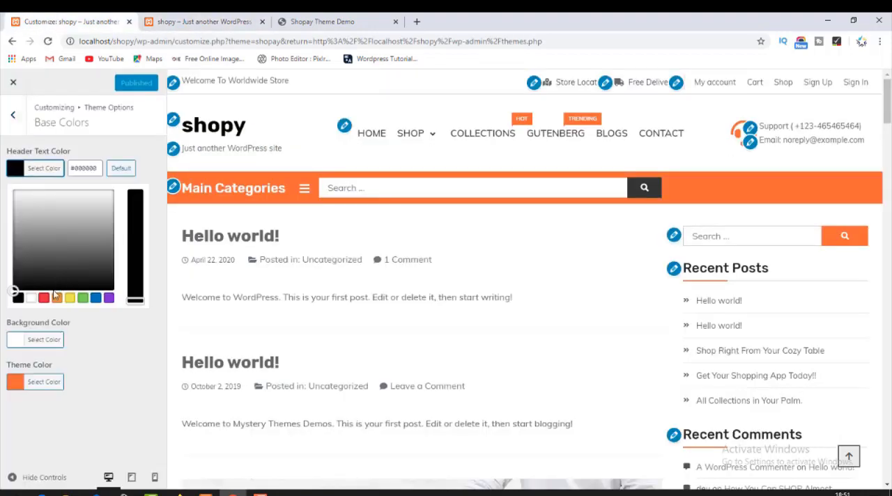
{"action": "left_click", "coordinate": [83, 297]}
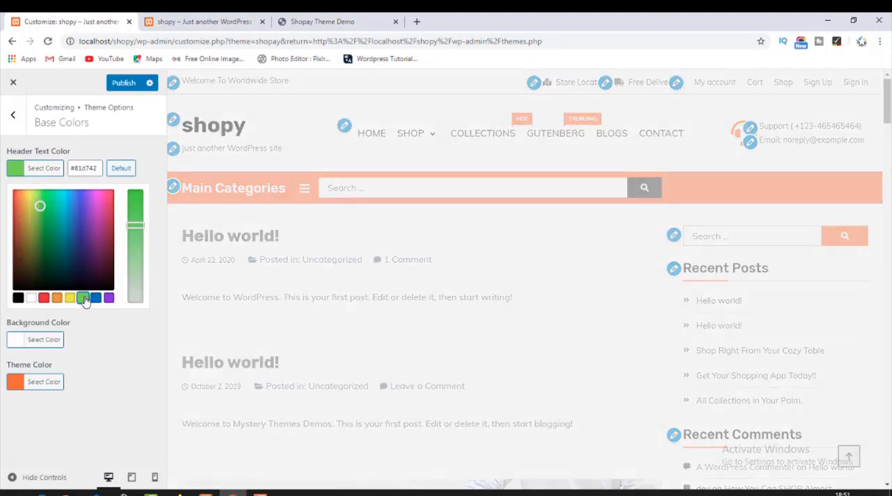
{"action": "left_click_drag", "start_coordinate": [138, 223], "coordinate": [135, 202]}
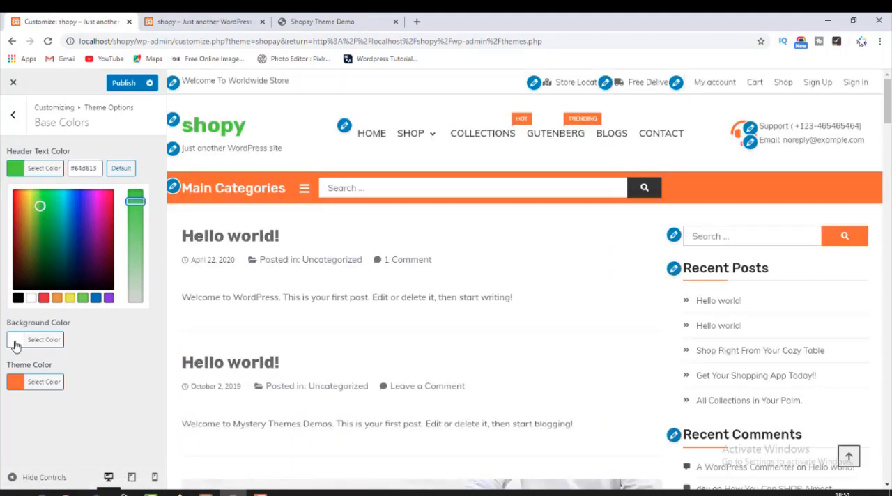
Set the background color to near-black, #0a0a0a, and close its color picker.
{"action": "left_click", "coordinate": [16, 340]}
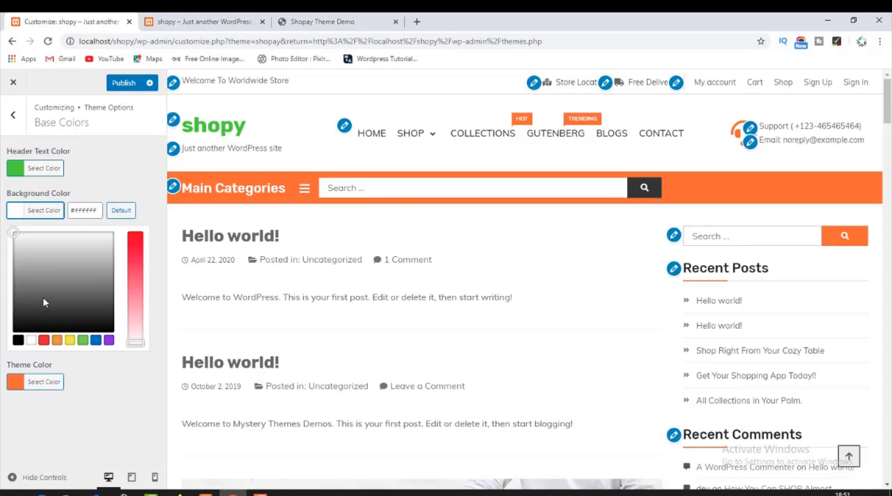
{"action": "left_click", "coordinate": [44, 298]}
{"action": "mouse_move", "coordinate": [58, 264]}
{"action": "left_mouse_down"}
{"action": "mouse_move", "coordinate": [86, 251]}
{"action": "mouse_move", "coordinate": [25, 241]}
{"action": "mouse_move", "coordinate": [18, 329]}
{"action": "left_mouse_up"}
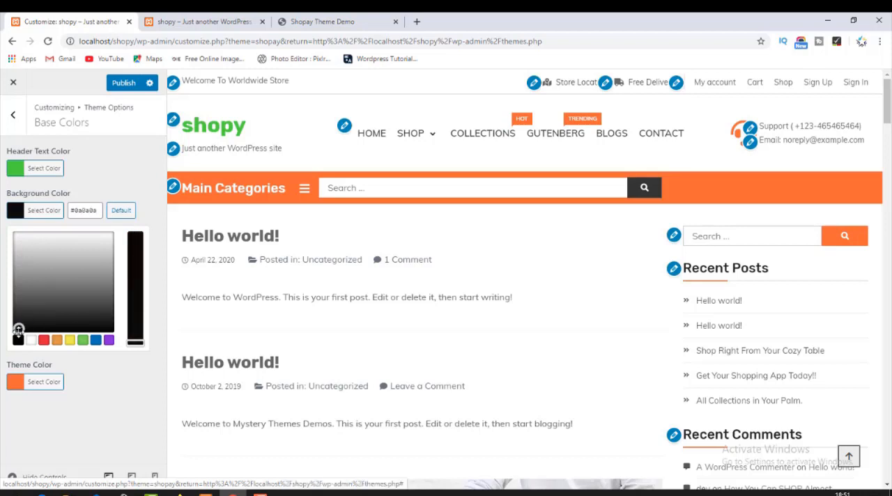
{"action": "left_click", "coordinate": [82, 385]}
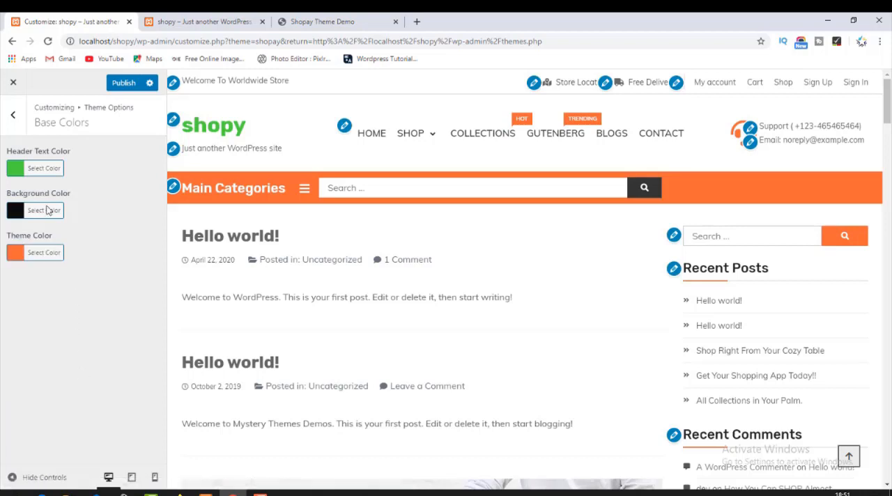
Publish the color changes and check the site title and header on the shop front page.
{"action": "left_click", "coordinate": [120, 92]}
{"action": "left_click", "coordinate": [183, 22]}
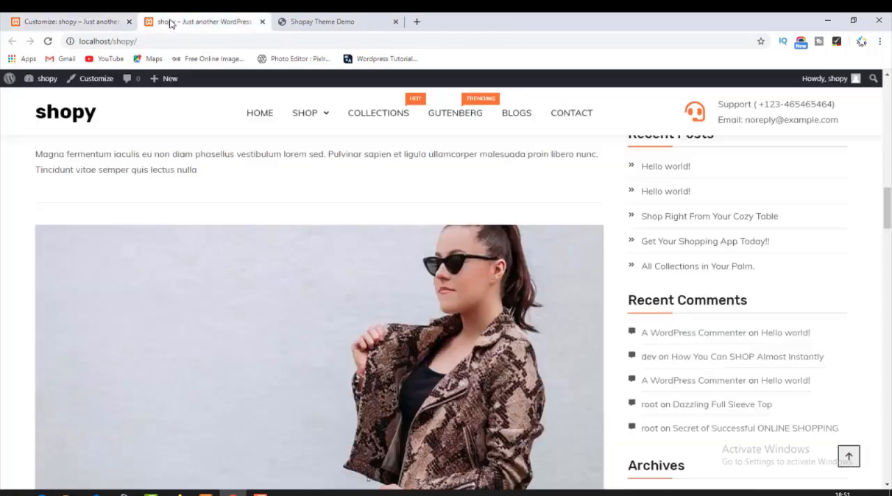
{"action": "scroll", "coordinate": [93, 209], "scroll_direction": "up", "scroll_amount": 15}
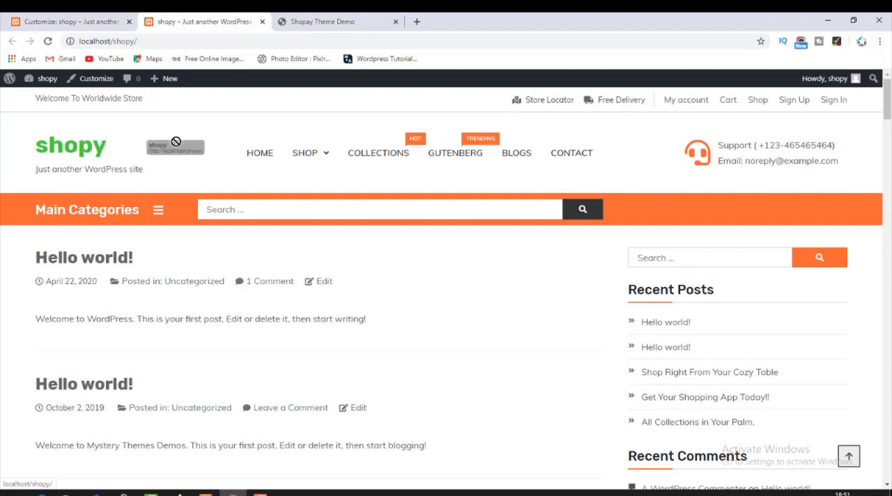
{"action": "left_click_drag", "start_coordinate": [427, 152], "coordinate": [587, 133]}
{"action": "left_click", "coordinate": [733, 149]}
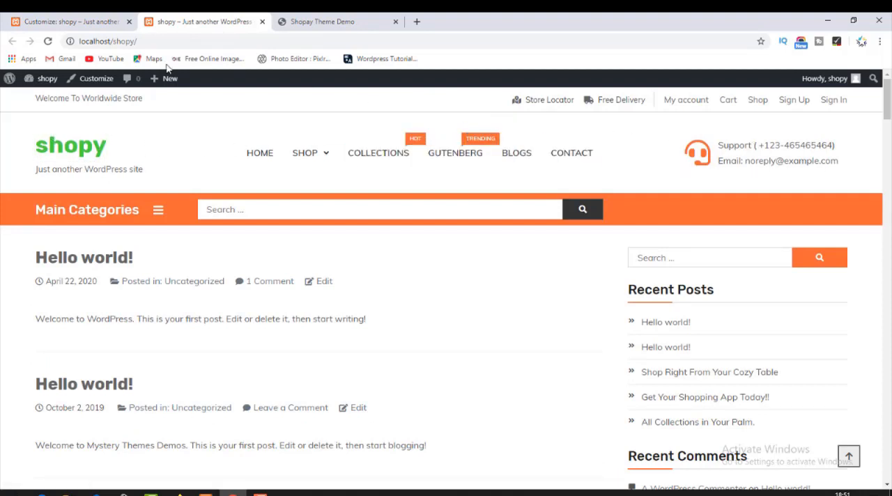
Set the header text color in the customizer back to black, #000000, and close its color picker.
{"action": "left_click", "coordinate": [102, 16]}
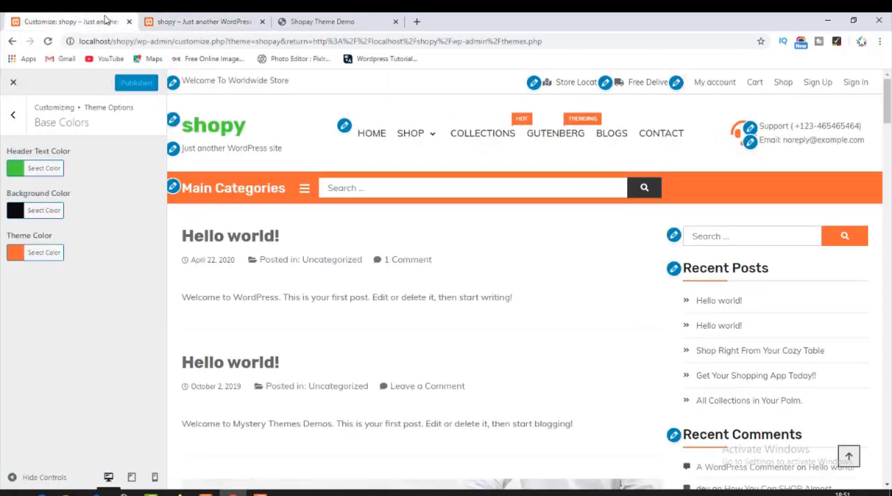
{"action": "left_click", "coordinate": [19, 172]}
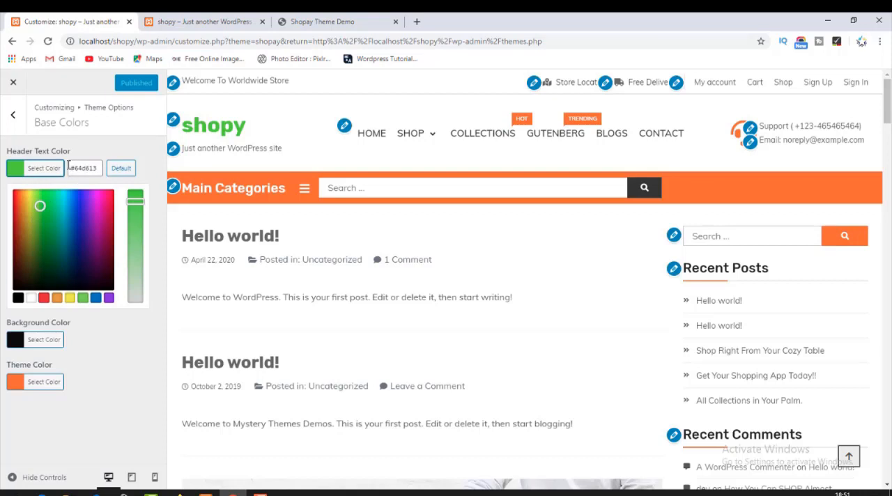
{"action": "left_click_drag", "start_coordinate": [69, 168], "coordinate": [105, 168]}
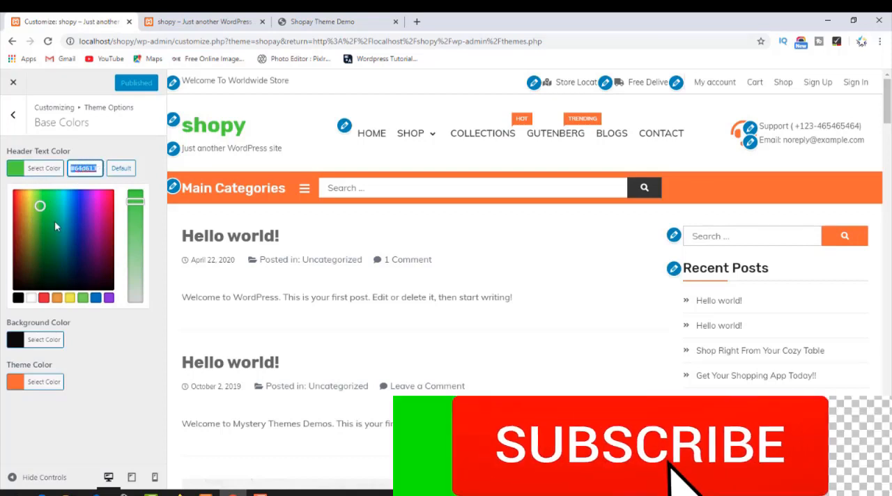
{"action": "left_click", "coordinate": [24, 305]}
{"action": "left_click", "coordinate": [19, 298]}
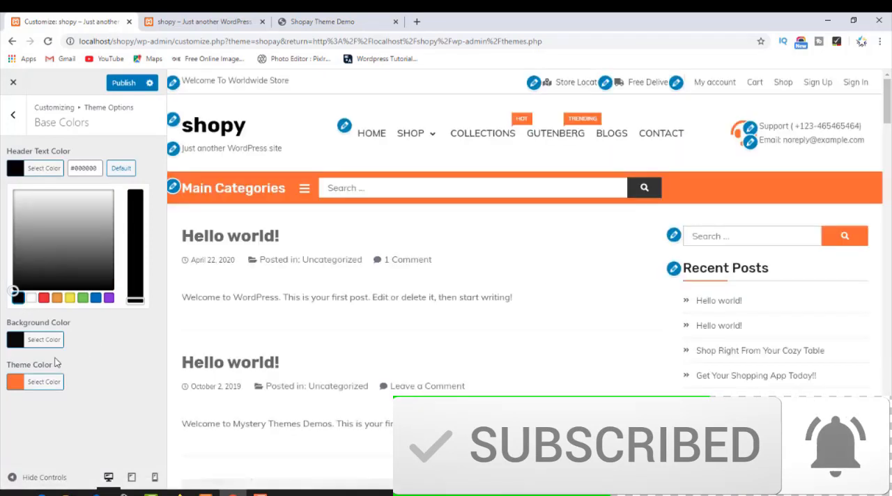
{"action": "left_click", "coordinate": [5, 346]}
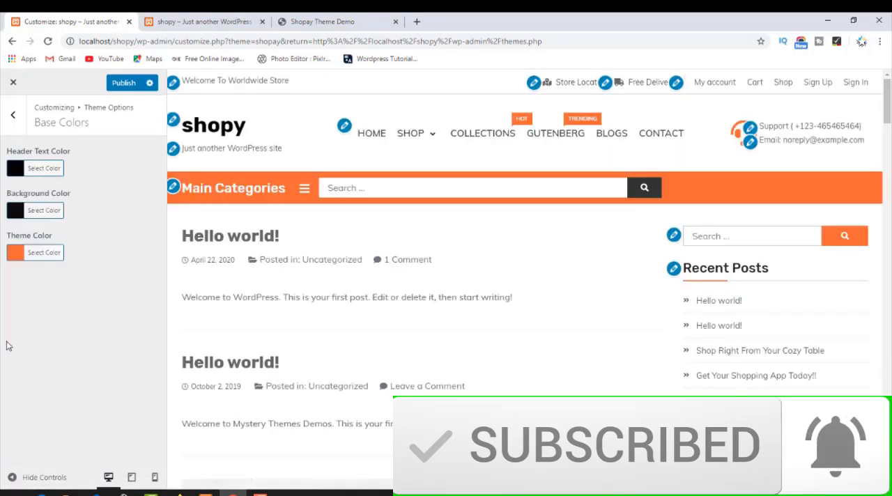
Set the background color to white, publish the color changes, and check the header on the shop front page.
{"action": "left_click", "coordinate": [12, 215]}
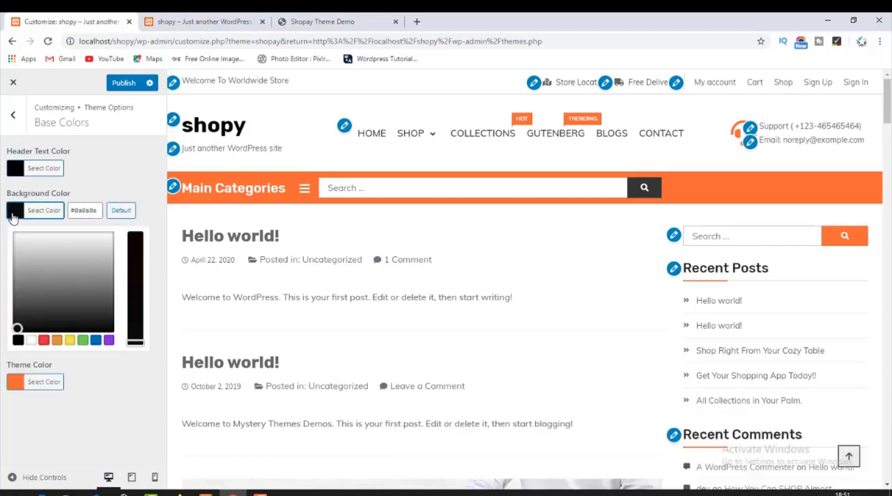
{"action": "left_click_drag", "start_coordinate": [24, 242], "coordinate": [0, 221]}
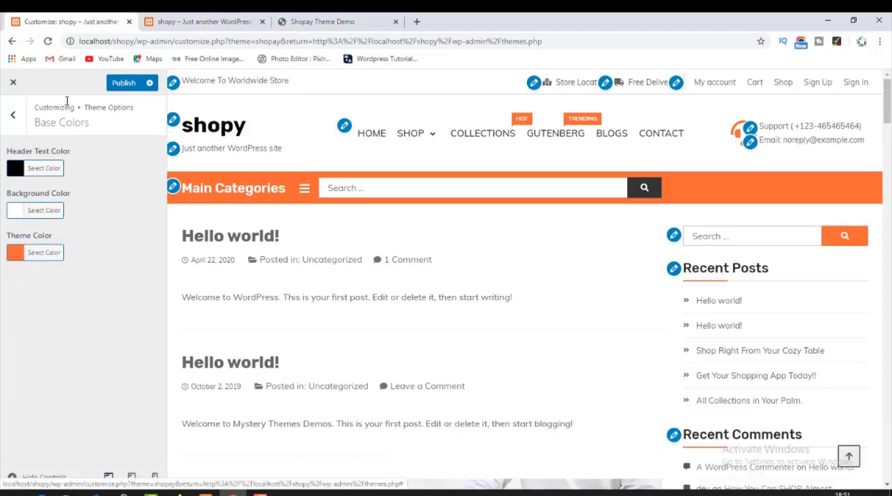
{"action": "left_click", "coordinate": [188, 22]}
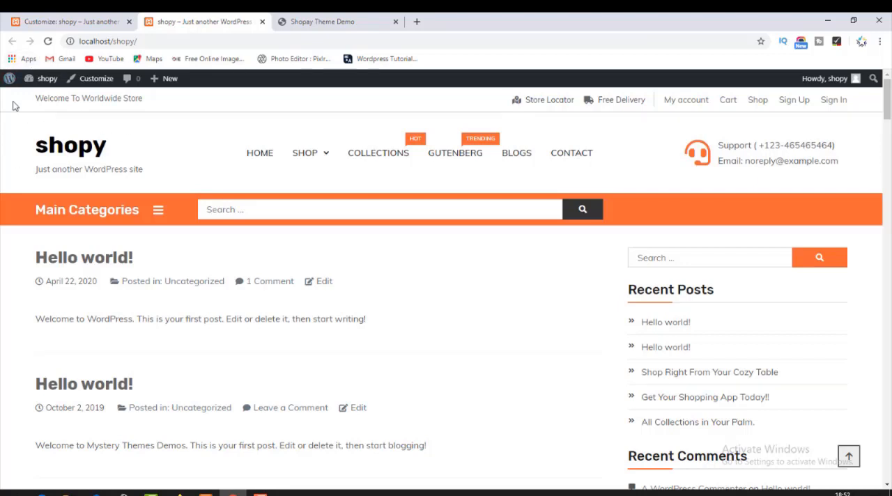
Open the theme color's picker in the customizer and copy its hex code, #ed6d23.
{"action": "left_click", "coordinate": [99, 19]}
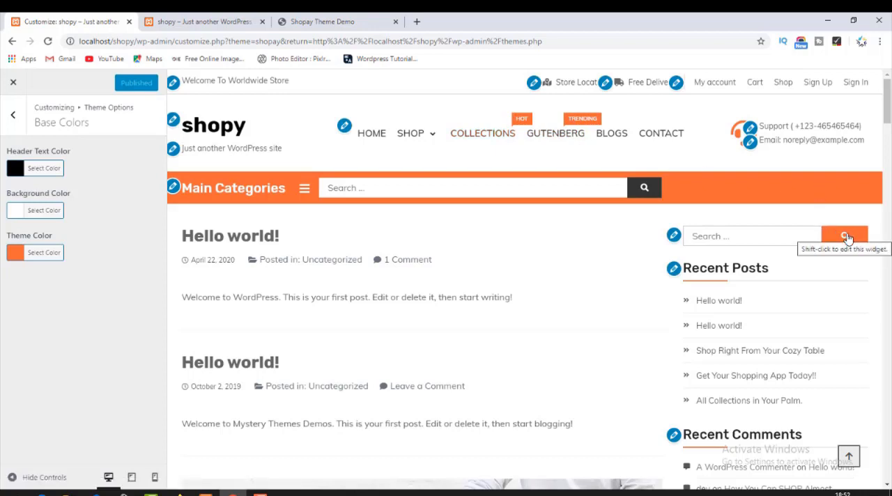
{"action": "left_click", "coordinate": [17, 254]}
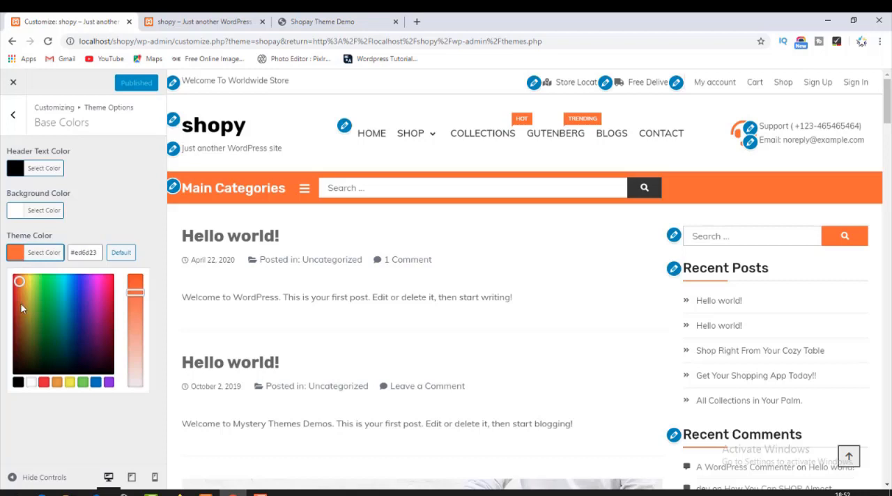
{"action": "left_click", "coordinate": [77, 252]}
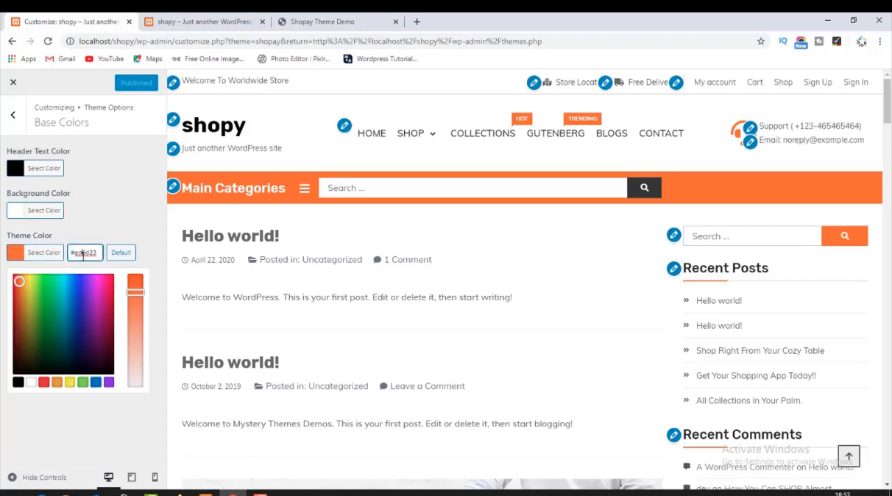
{"action": "double_click", "coordinate": [83, 255]}
{"action": "left_click", "coordinate": [95, 255]}
{"action": "left_click_drag", "start_coordinate": [91, 255], "coordinate": [69, 255]}
{"action": "key", "text": "ctrl+c"}
Set the theme color to blue, #2b22e2, publish it, and check the shop front page.
{"action": "left_click", "coordinate": [32, 289]}
{"action": "left_click", "coordinate": [84, 296]}
{"action": "left_click", "coordinate": [83, 288]}
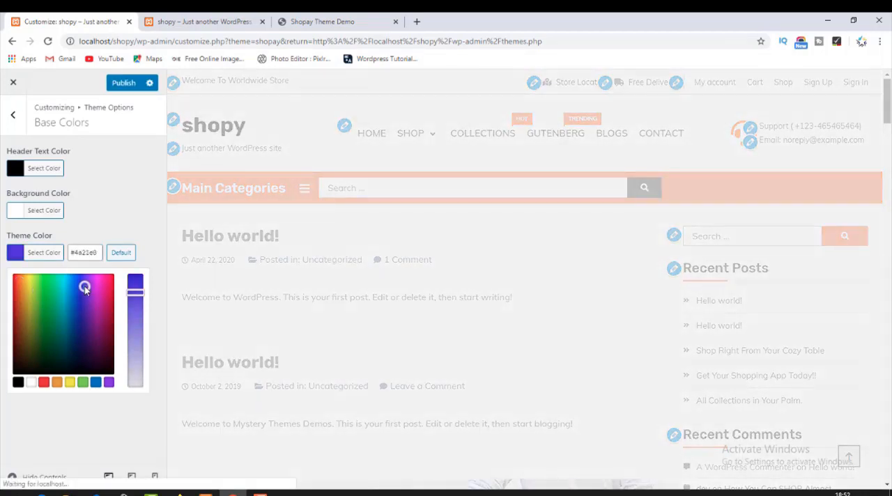
{"action": "left_click", "coordinate": [82, 287]}
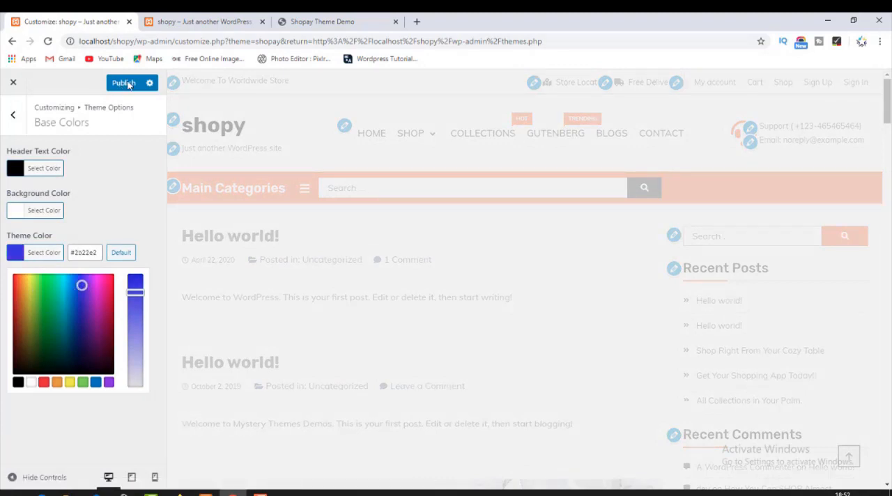
{"action": "left_click", "coordinate": [179, 24]}
{"action": "left_click", "coordinate": [56, 155]}
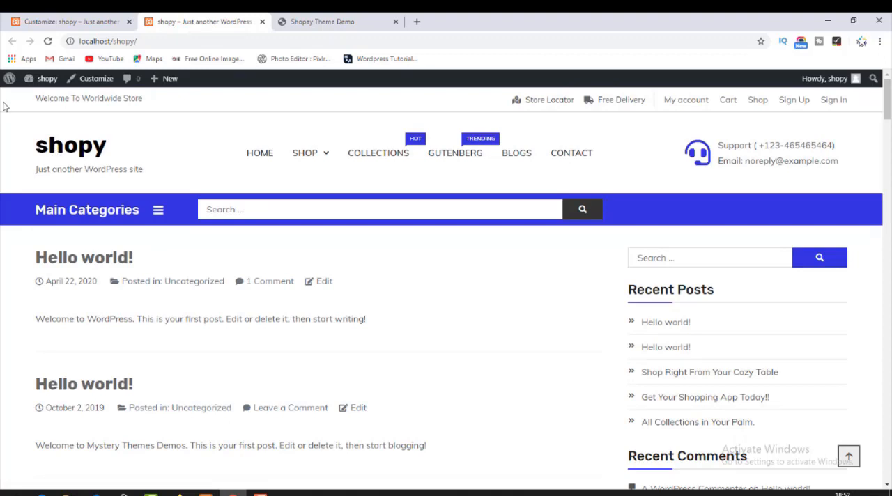
Try green and white as the theme color, then set it to gray, #757575.
{"action": "left_click", "coordinate": [70, 21]}
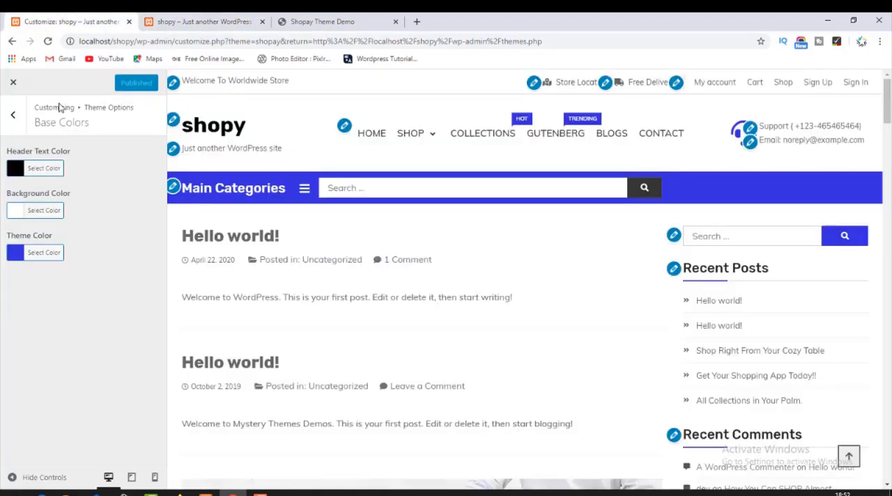
{"action": "left_click", "coordinate": [15, 253]}
{"action": "left_click", "coordinate": [38, 288]}
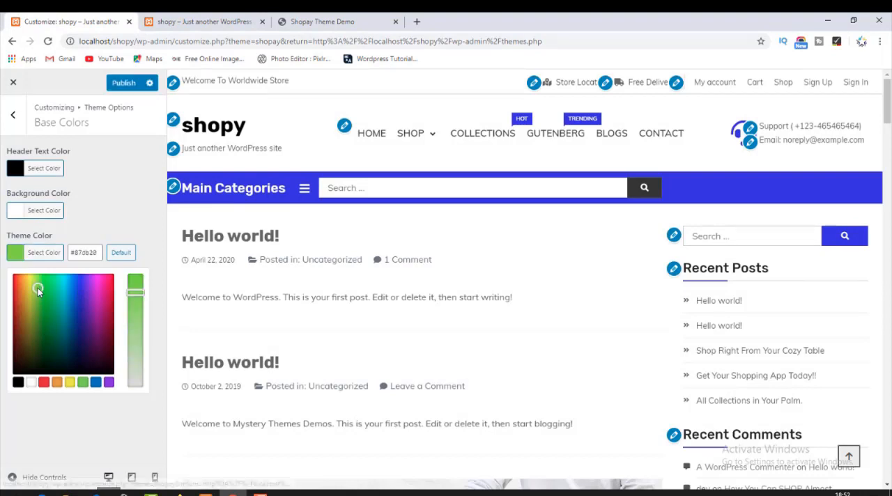
{"action": "left_click", "coordinate": [32, 383]}
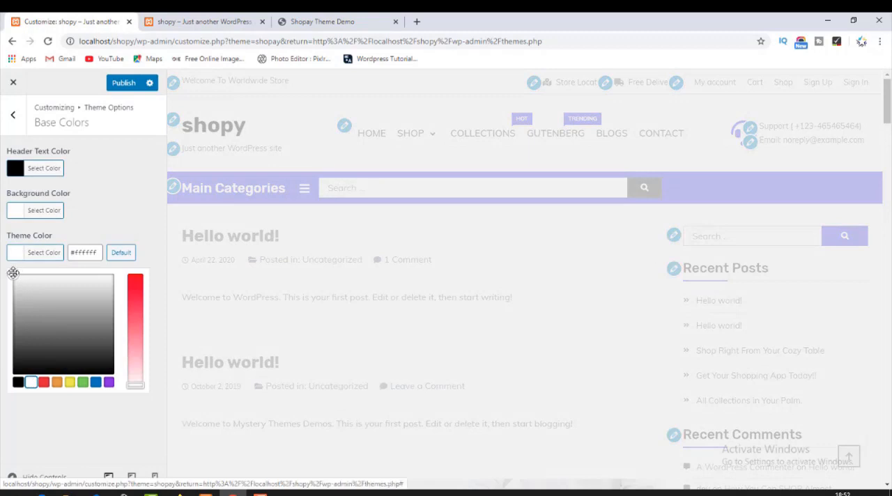
{"action": "left_click", "coordinate": [52, 320]}
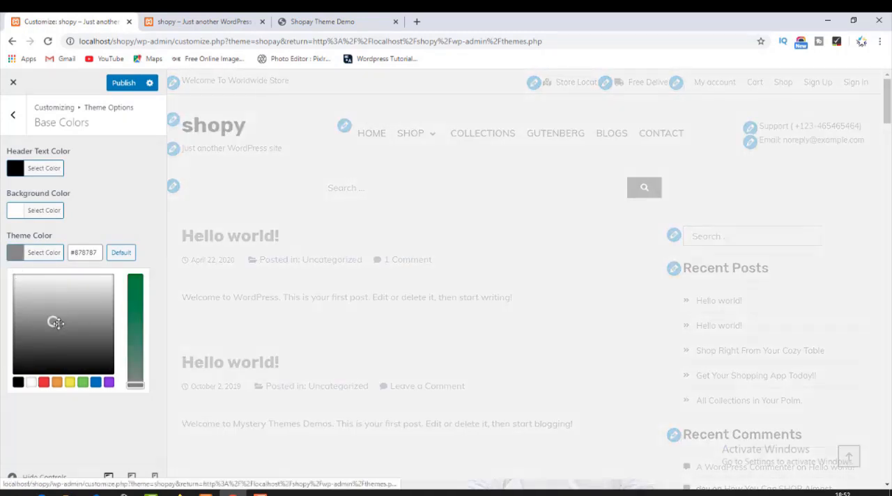
{"action": "left_click", "coordinate": [75, 330]}
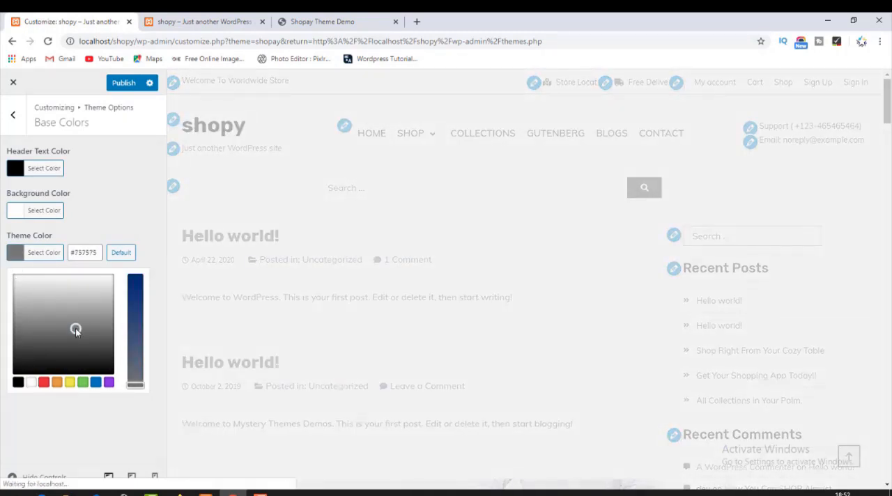
Publish the gray theme color and check the category bar and menu badges on the reloaded shop front page.
{"action": "left_click", "coordinate": [128, 83]}
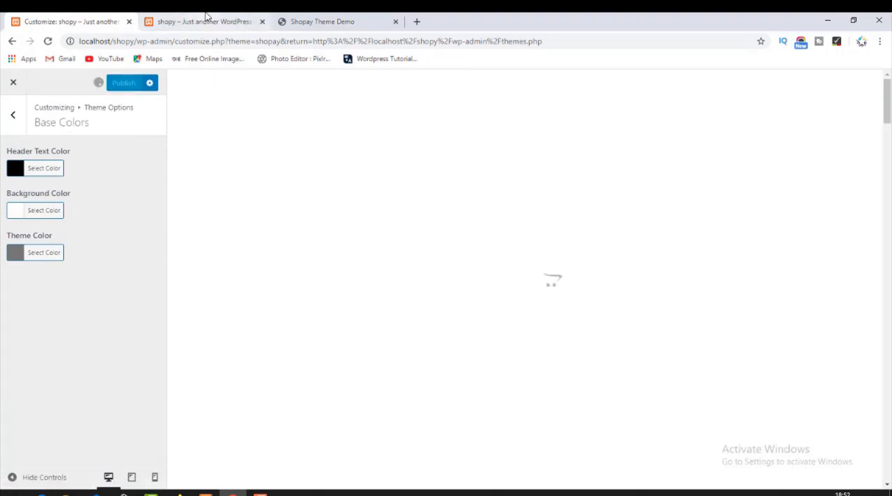
{"action": "left_click", "coordinate": [207, 17]}
{"action": "key", "text": "F5"}
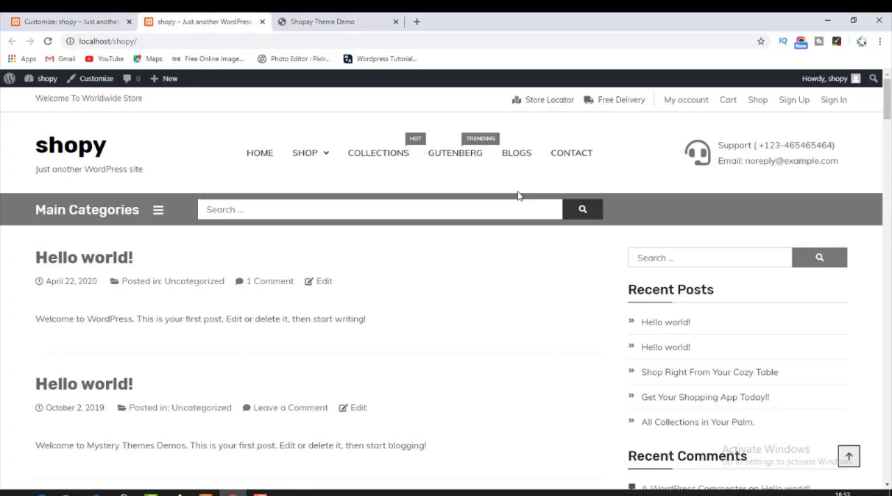
{"action": "left_click_drag", "start_coordinate": [517, 192], "coordinate": [441, 182]}
{"action": "left_click", "coordinate": [413, 142]}
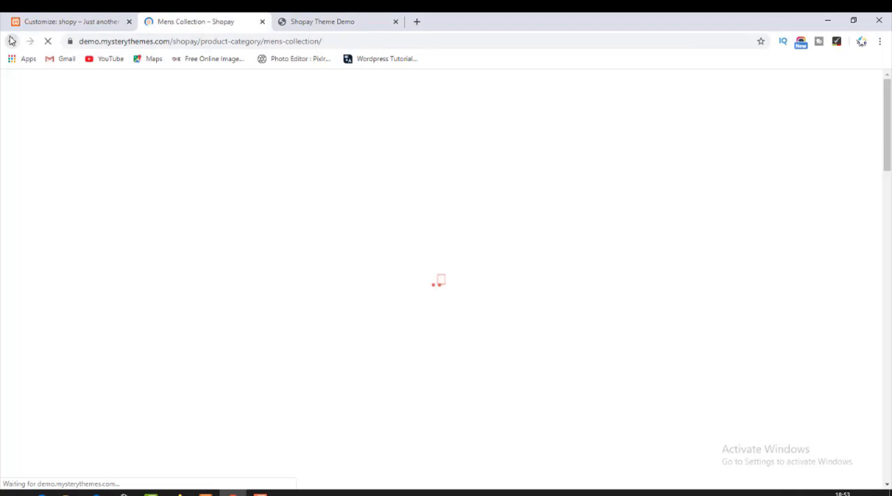
{"action": "left_click", "coordinate": [11, 40]}
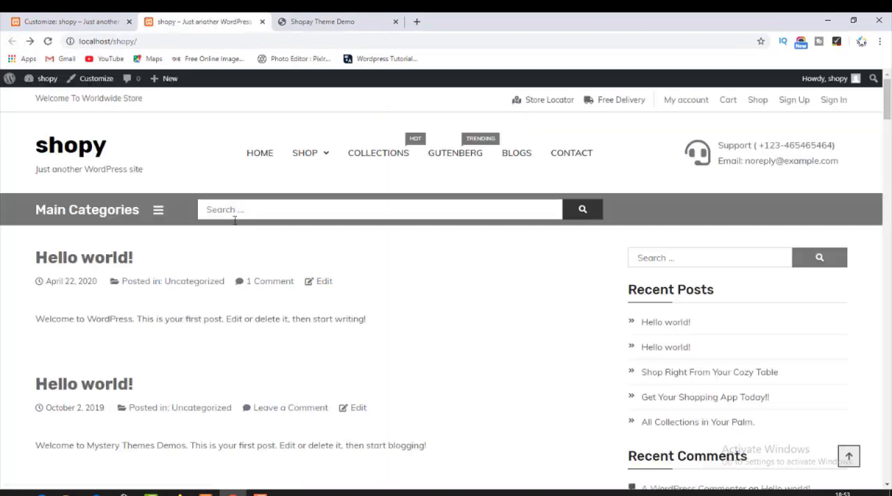
Restore the theme color to orange by pasting the hex code #ed6d23, publish it, and return to the shop front page.
{"action": "left_click", "coordinate": [89, 21]}
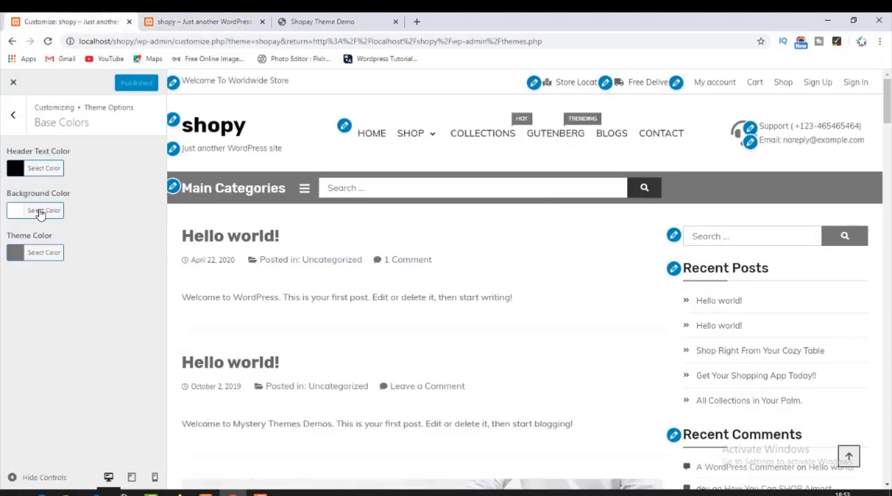
{"action": "left_click", "coordinate": [15, 255]}
{"action": "left_click", "coordinate": [80, 252]}
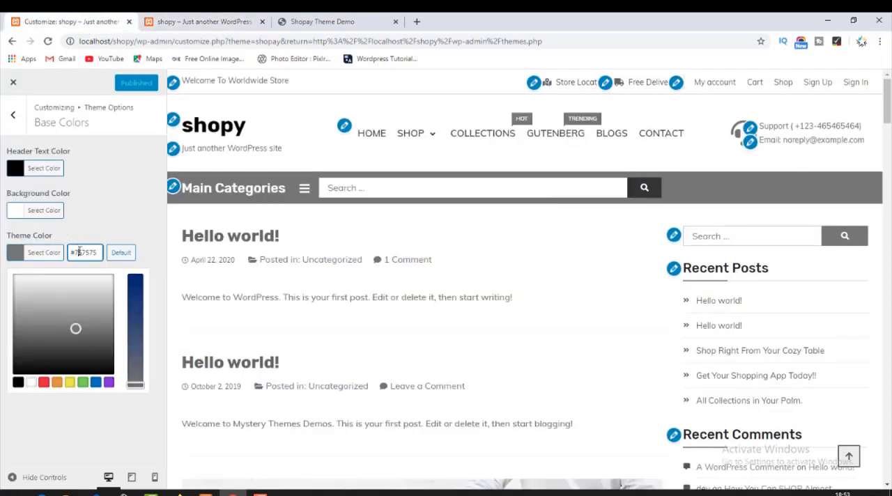
{"action": "key", "text": "ctrl+a"}
{"action": "key", "text": "ctrl+v"}
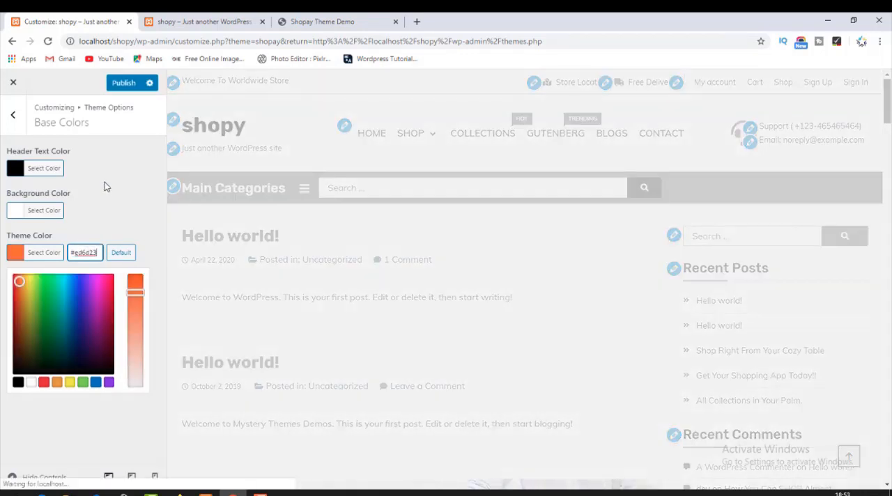
{"action": "left_click", "coordinate": [124, 83]}
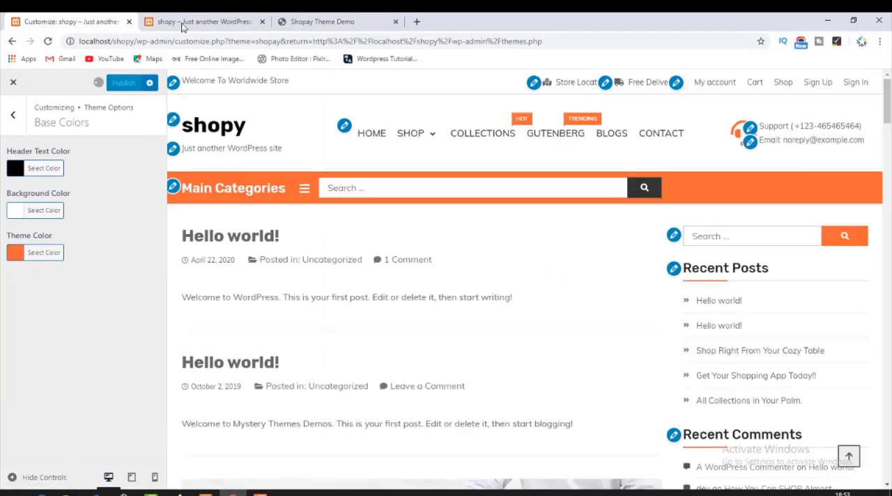
{"action": "left_click", "coordinate": [193, 22]}
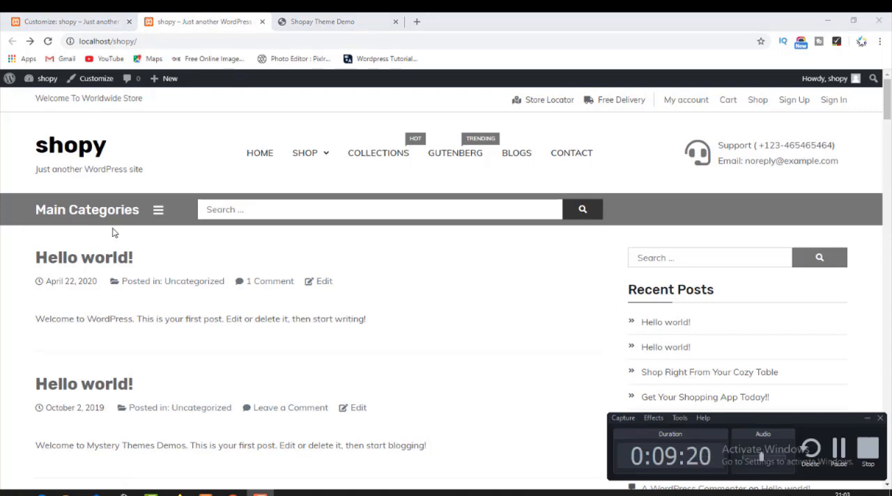
Review the Colors section of the General theme options in the customizer, then open the Social Icons settings.
{"action": "left_click", "coordinate": [86, 27]}
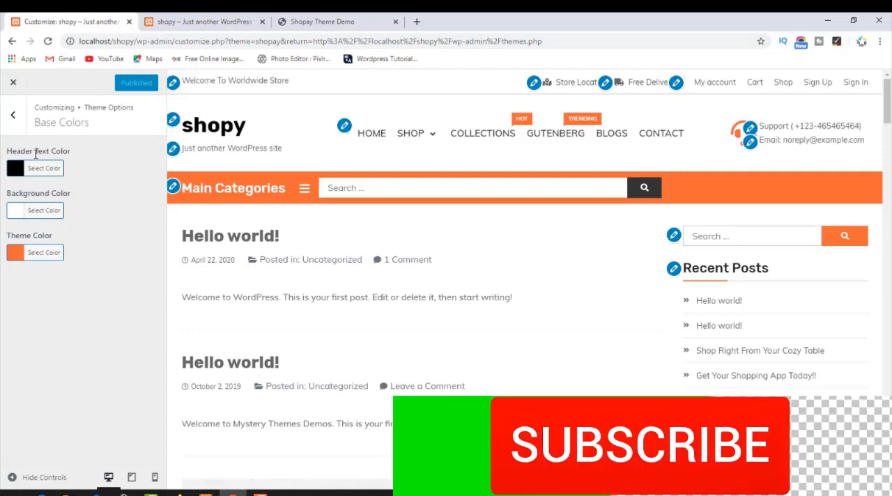
{"action": "left_click", "coordinate": [12, 115]}
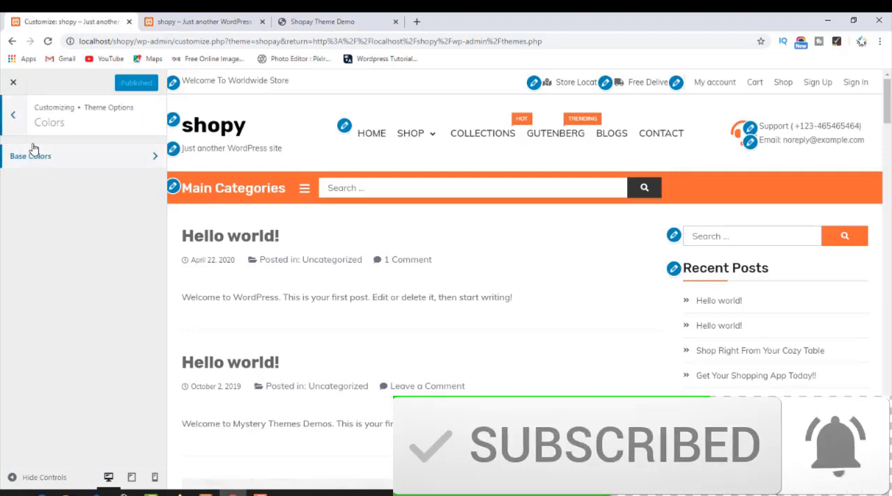
{"action": "left_click", "coordinate": [12, 115]}
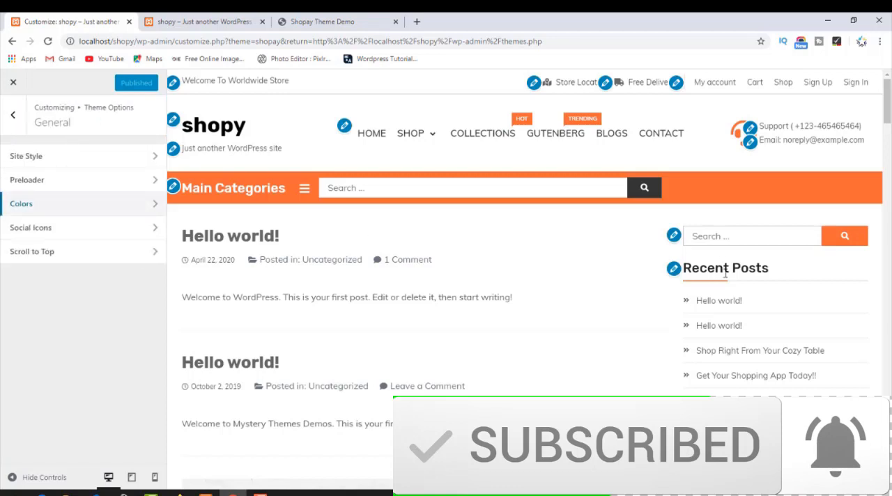
{"action": "left_click", "coordinate": [48, 206]}
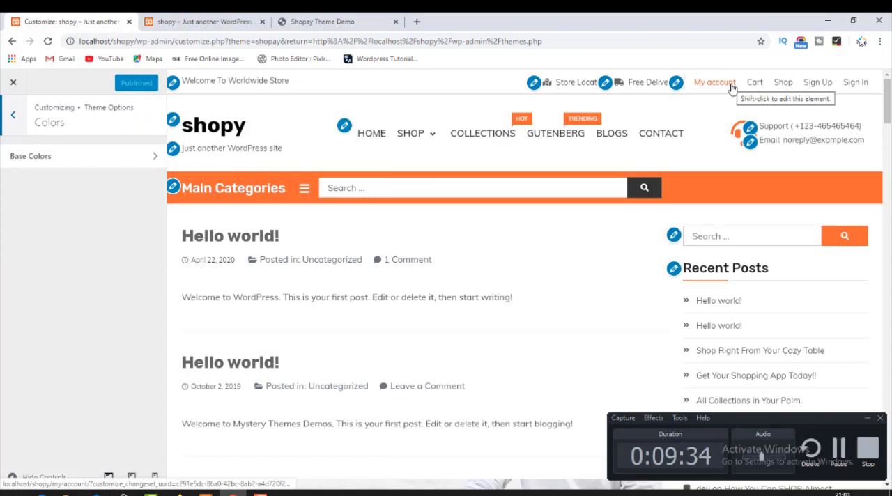
{"action": "left_click", "coordinate": [88, 155]}
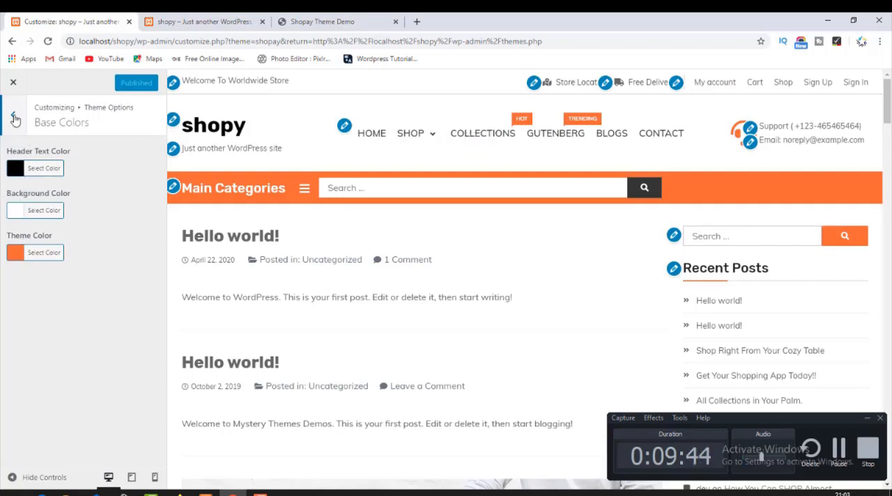
{"action": "left_click", "coordinate": [14, 120]}
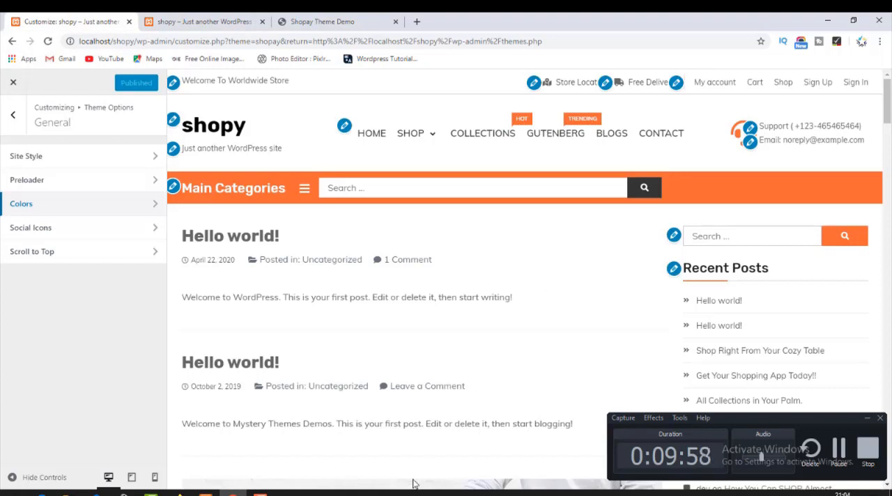
{"action": "left_click", "coordinate": [56, 232]}
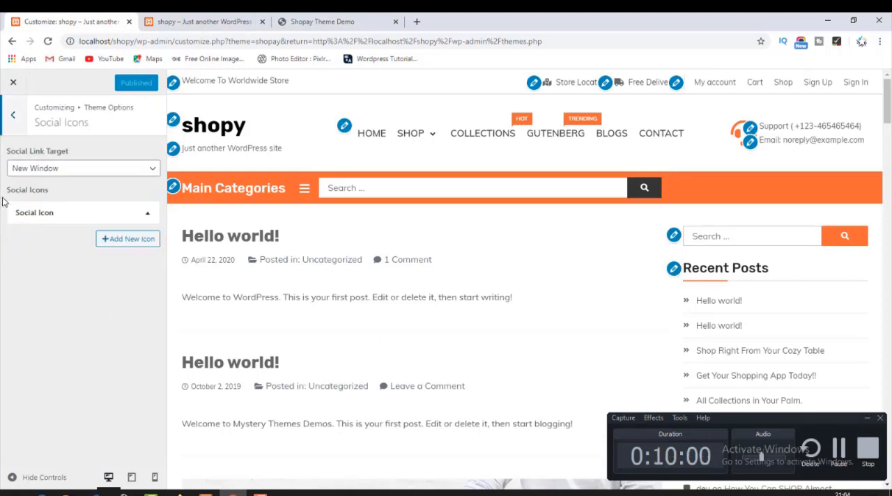
Review the social link target options, the Twitter entry's available icons and its icon link field in the Social Icons settings.
{"action": "left_click", "coordinate": [47, 174]}
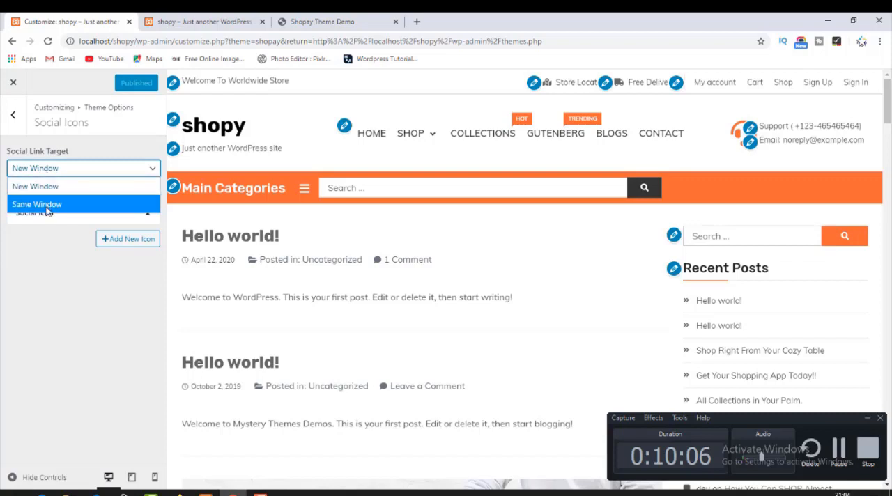
{"action": "left_click", "coordinate": [39, 227]}
{"action": "left_click", "coordinate": [38, 212]}
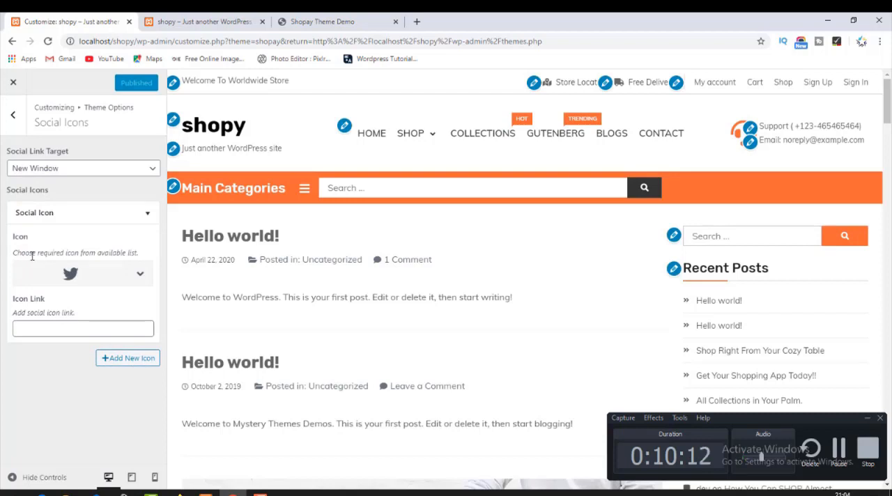
{"action": "left_click", "coordinate": [131, 274]}
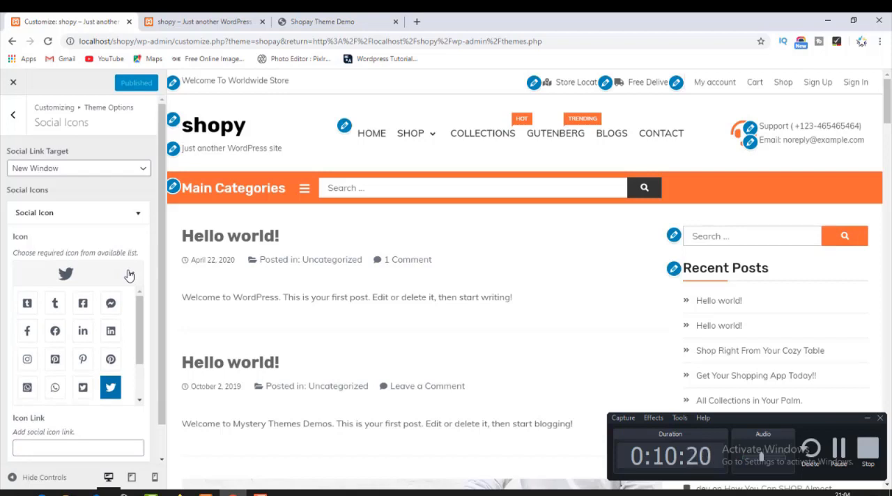
{"action": "left_click", "coordinate": [129, 275]}
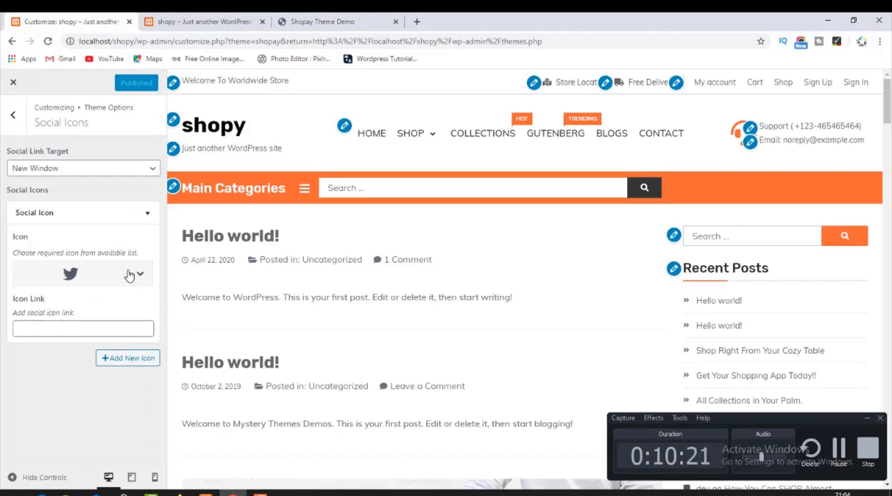
{"action": "left_click", "coordinate": [50, 328]}
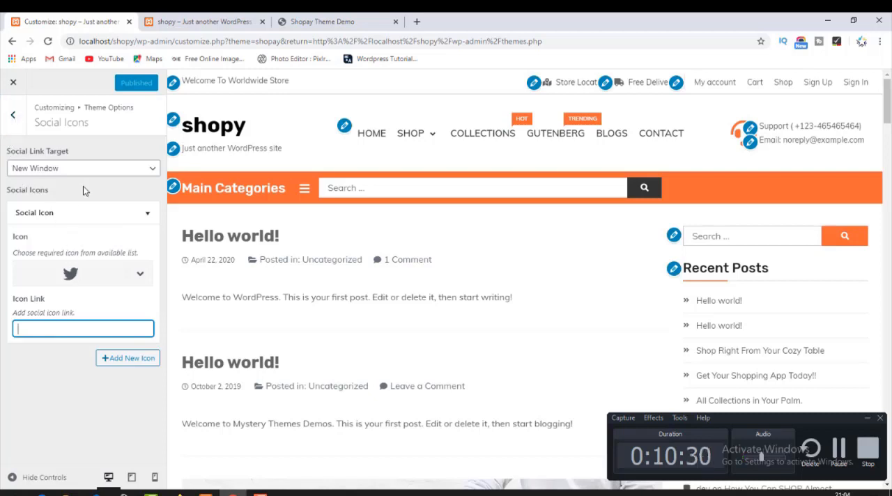
{"action": "left_click", "coordinate": [12, 115]}
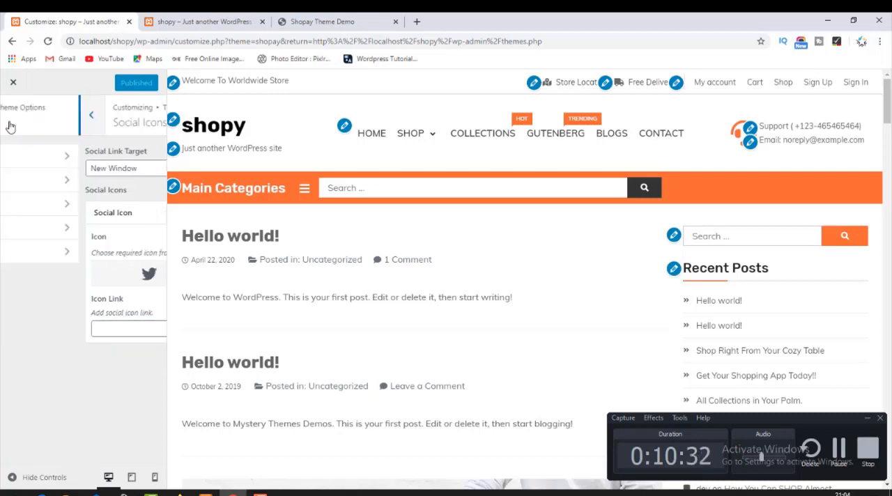
Open the Scroll to Top settings, try the option off and on, and compare with the reloaded shop front page.
{"action": "left_click", "coordinate": [62, 255]}
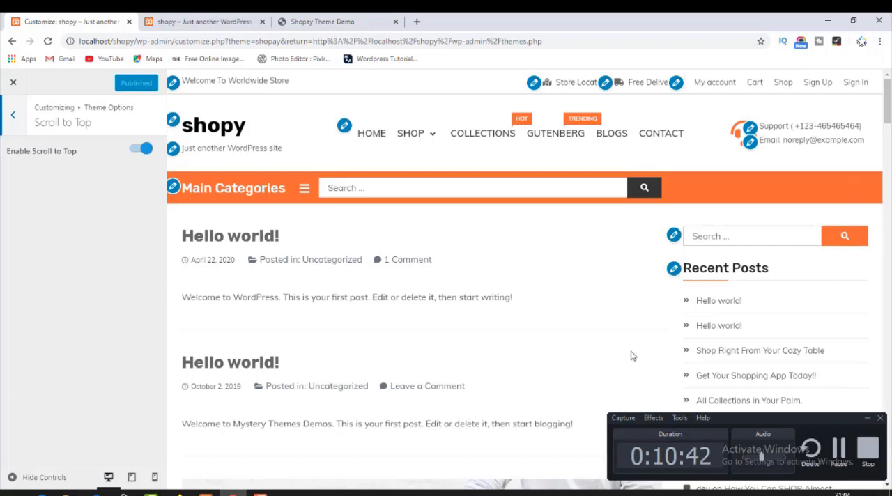
{"action": "left_click", "coordinate": [134, 149]}
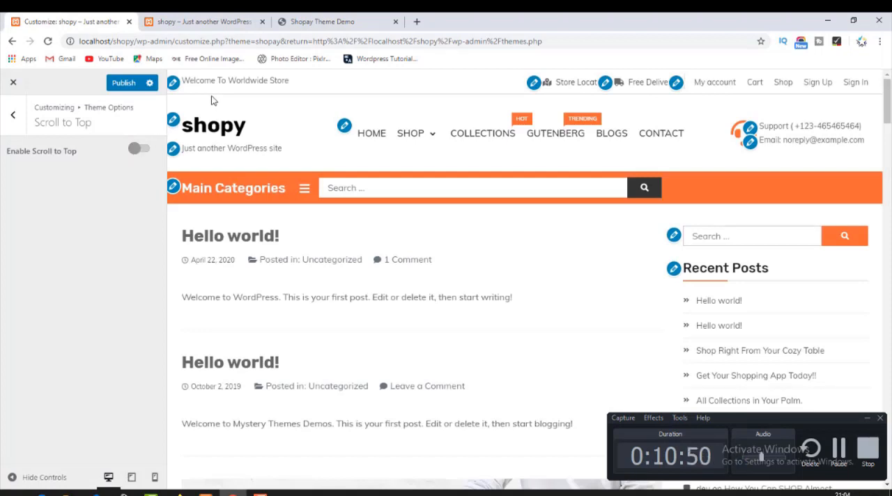
{"action": "left_click", "coordinate": [202, 21]}
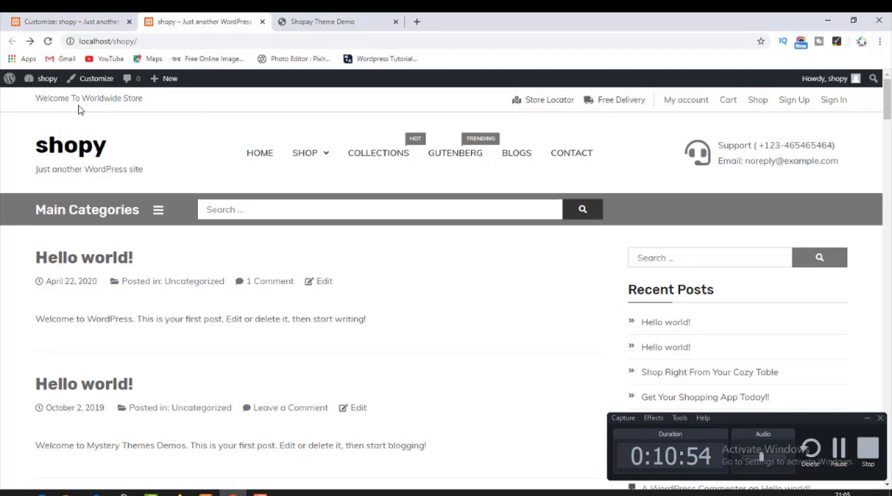
{"action": "left_click", "coordinate": [102, 17]}
{"action": "left_click", "coordinate": [141, 150]}
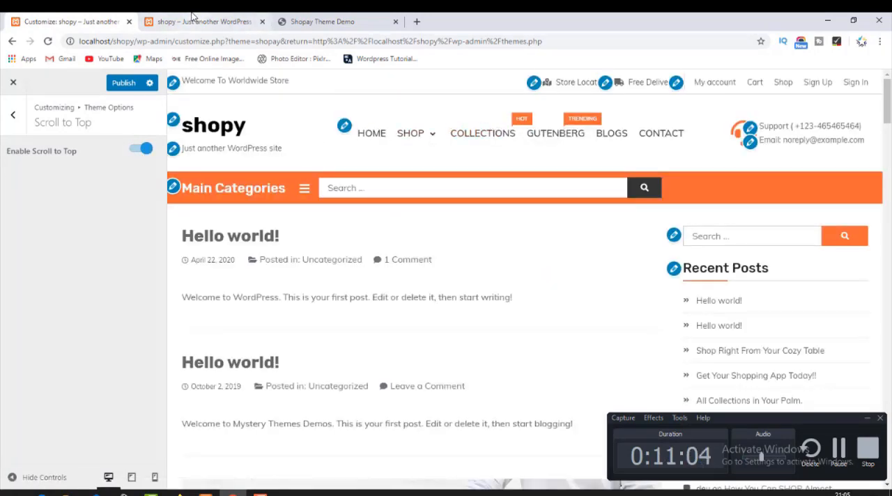
{"action": "left_click", "coordinate": [193, 15]}
{"action": "left_click", "coordinate": [69, 22]}
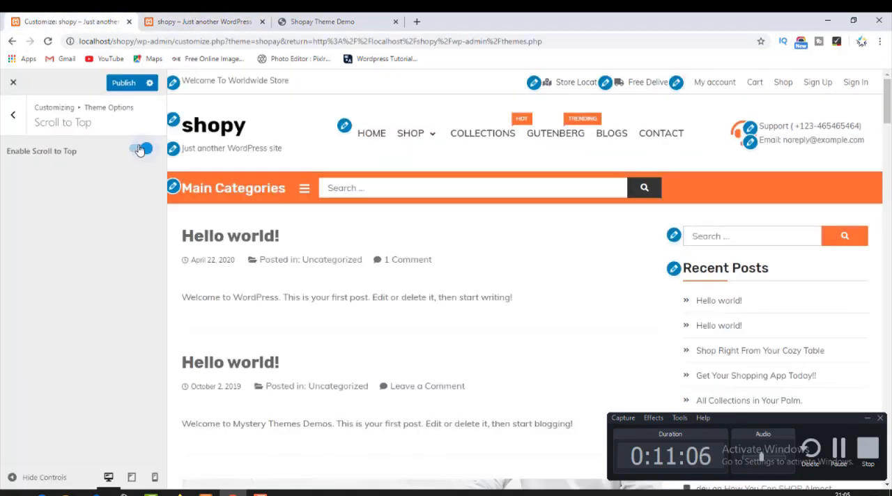
{"action": "left_click", "coordinate": [170, 20]}
{"action": "left_click", "coordinate": [57, 23]}
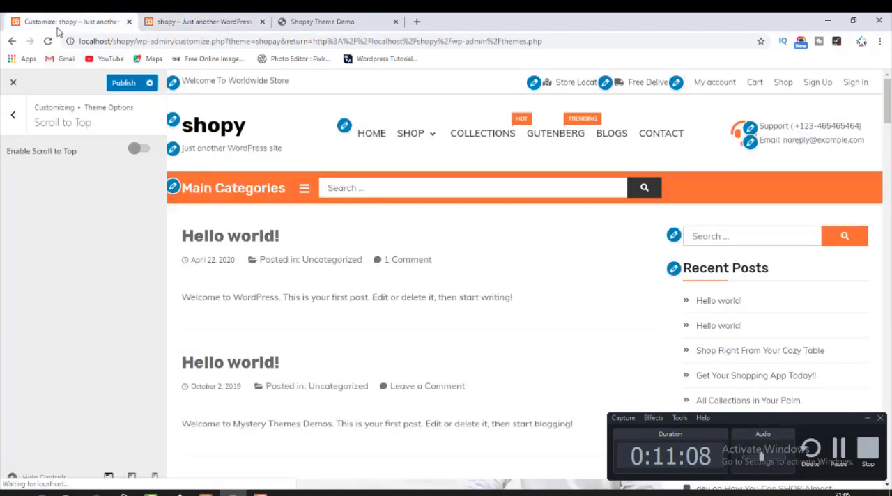
{"action": "left_click", "coordinate": [195, 17]}
{"action": "left_click", "coordinate": [48, 40]}
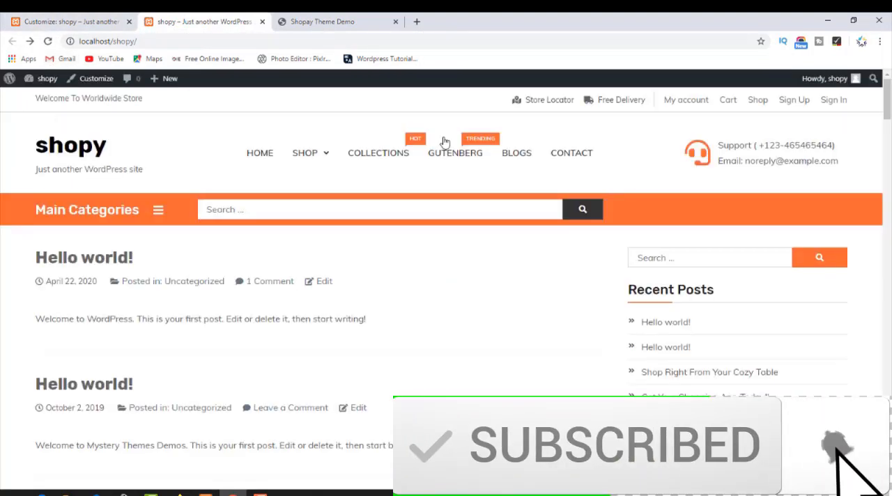
Publish the site with Scroll to Top disabled and check the reloaded shop front page for the button.
{"action": "left_click", "coordinate": [84, 16]}
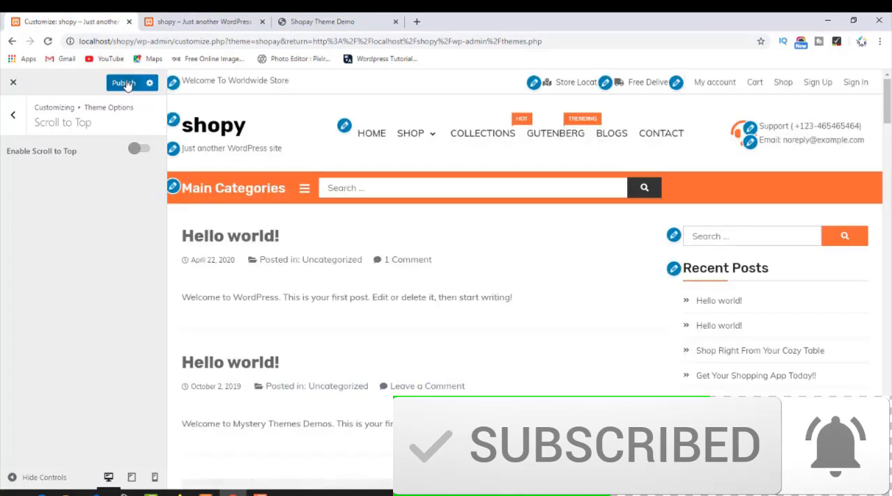
{"action": "left_click", "coordinate": [124, 83]}
{"action": "left_click", "coordinate": [202, 21]}
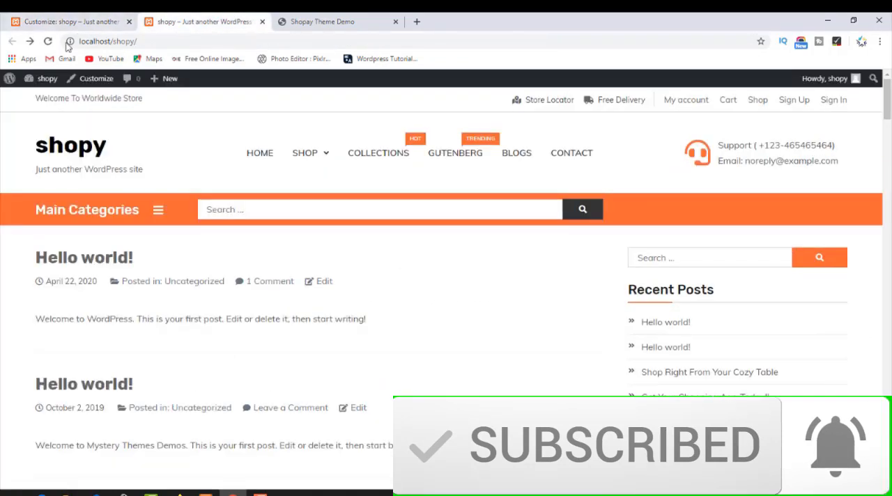
{"action": "left_click", "coordinate": [47, 41]}
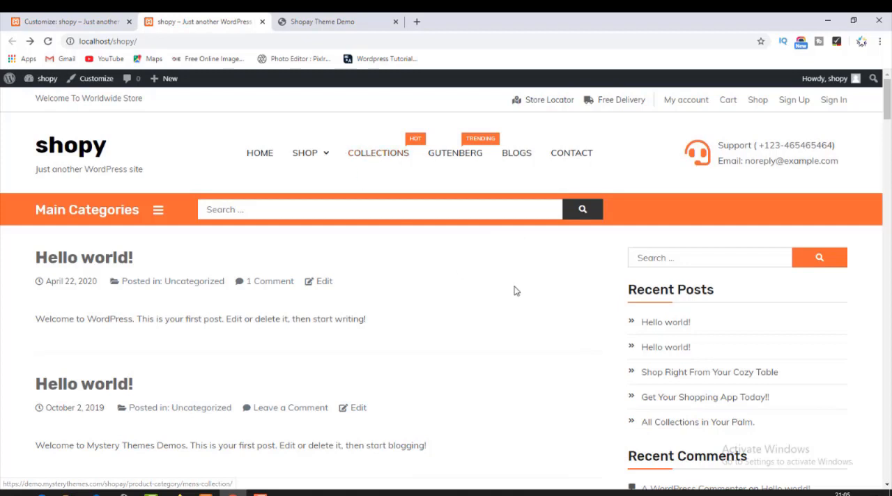
{"action": "scroll", "coordinate": [513, 290], "scroll_direction": "down", "scroll_amount": 10}
{"action": "scroll", "coordinate": [314, 232], "scroll_direction": "up", "scroll_amount": 15}
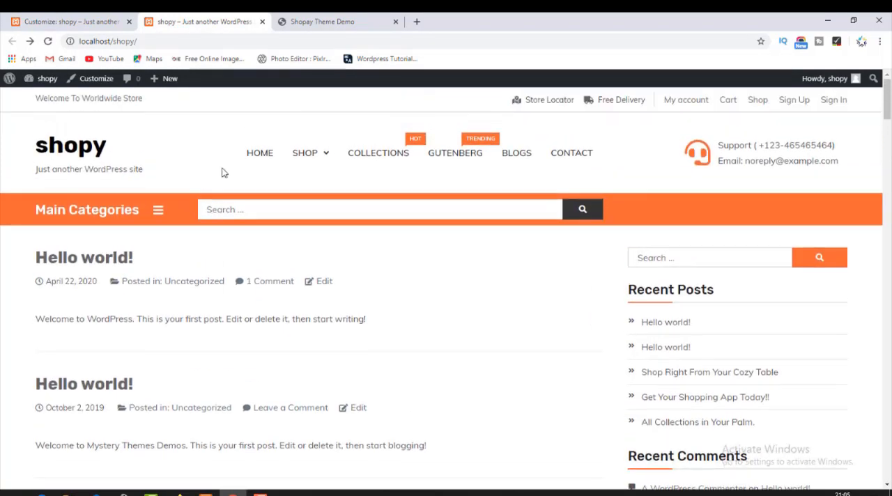
Enable Scroll to Top again in the customizer, then open the Top Bar settings of the Header theme options.
{"action": "left_click", "coordinate": [80, 17]}
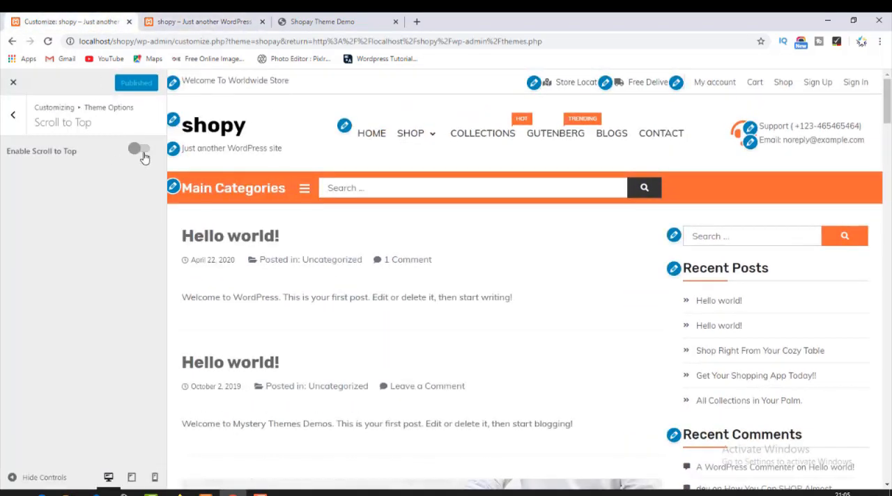
{"action": "left_click", "coordinate": [137, 153]}
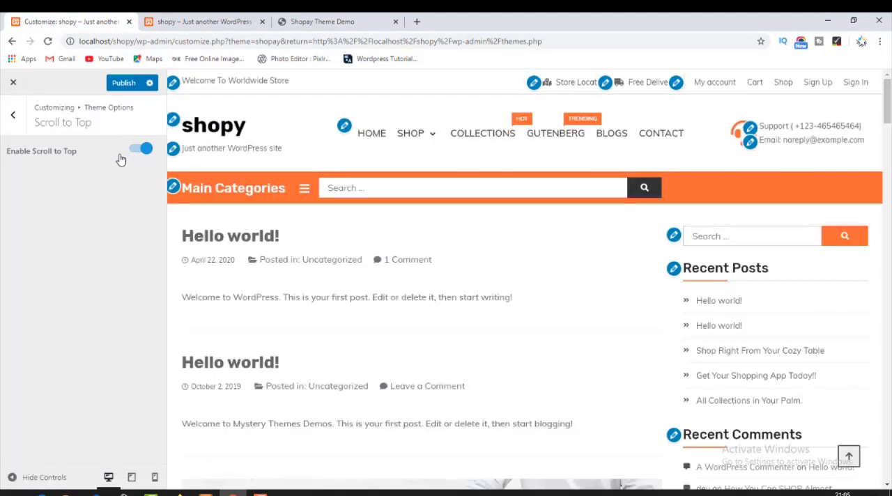
{"action": "left_click", "coordinate": [13, 115]}
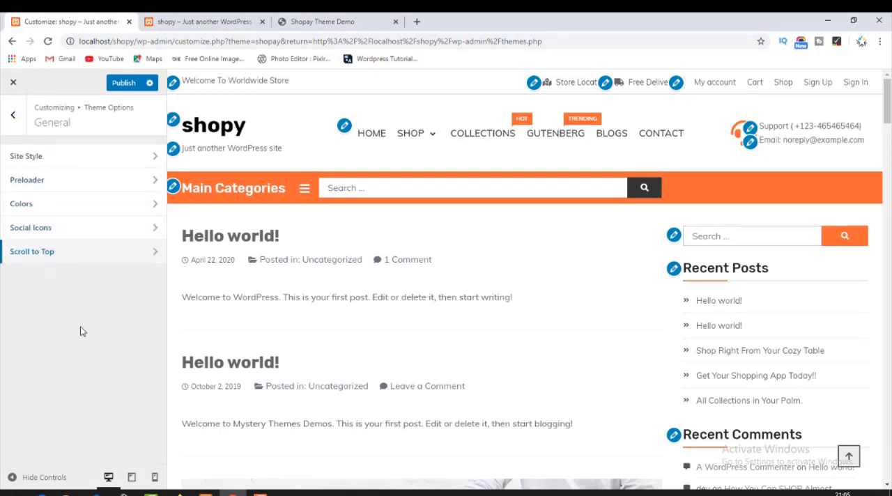
{"action": "left_click", "coordinate": [12, 129]}
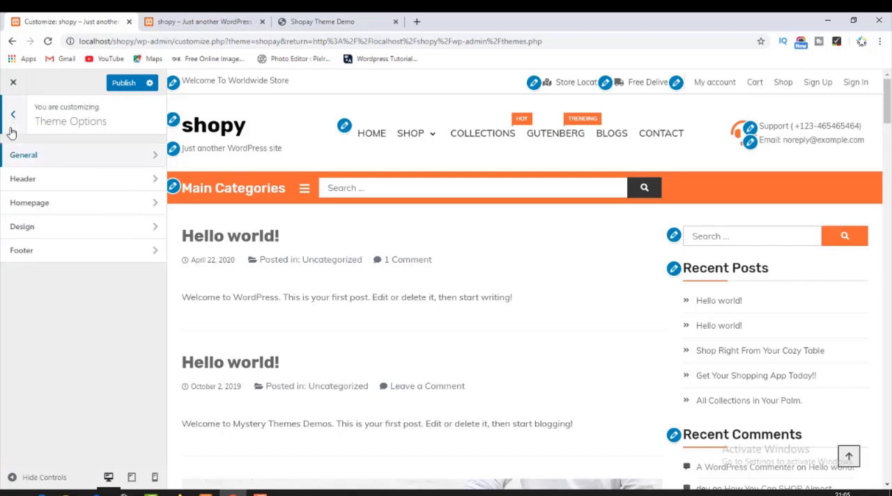
{"action": "left_click", "coordinate": [34, 182]}
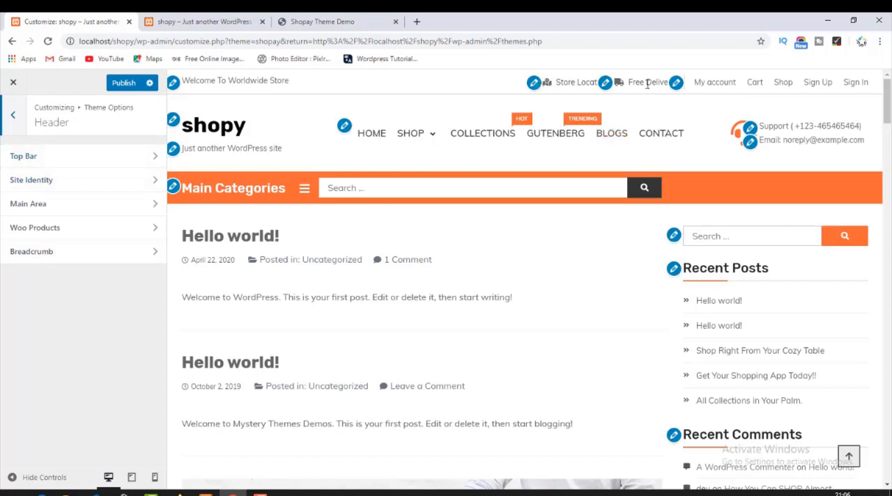
{"action": "left_click", "coordinate": [122, 155]}
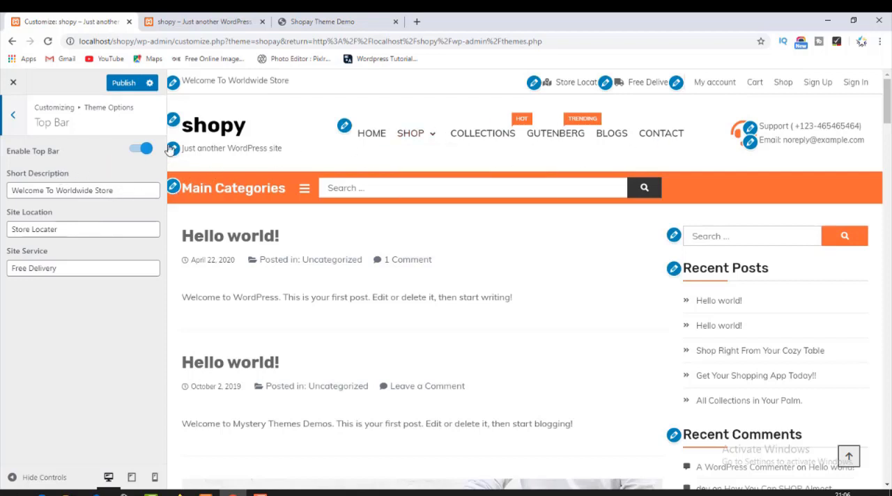
Locate the welcome text on the shop front page and replace the top bar's short description with "welcome to sialstore".
{"action": "left_click", "coordinate": [209, 21]}
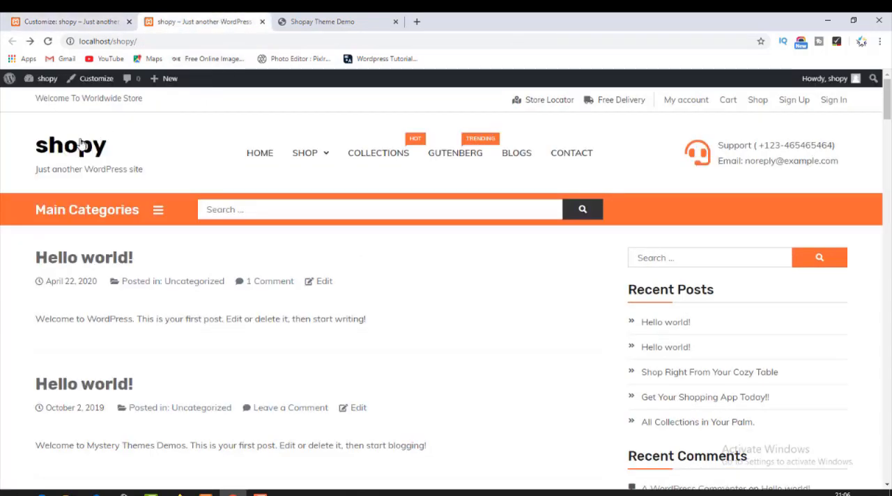
{"action": "left_click_drag", "start_coordinate": [61, 98], "coordinate": [147, 105]}
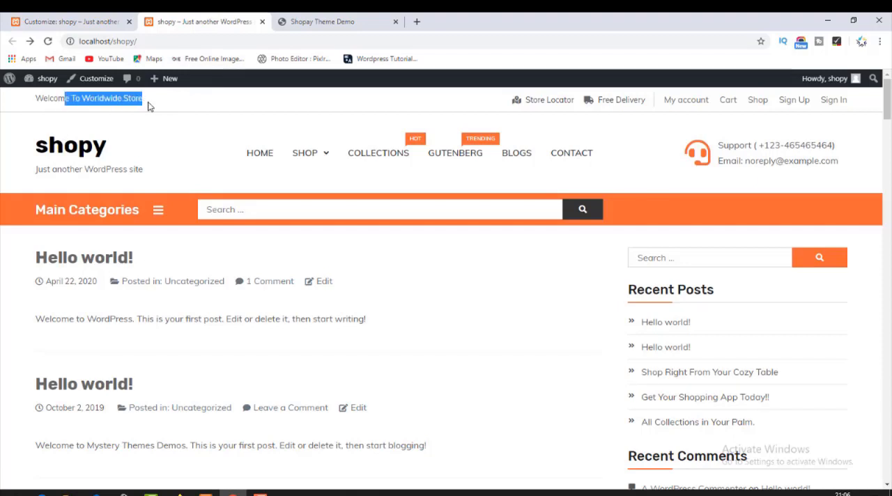
{"action": "left_click", "coordinate": [91, 18]}
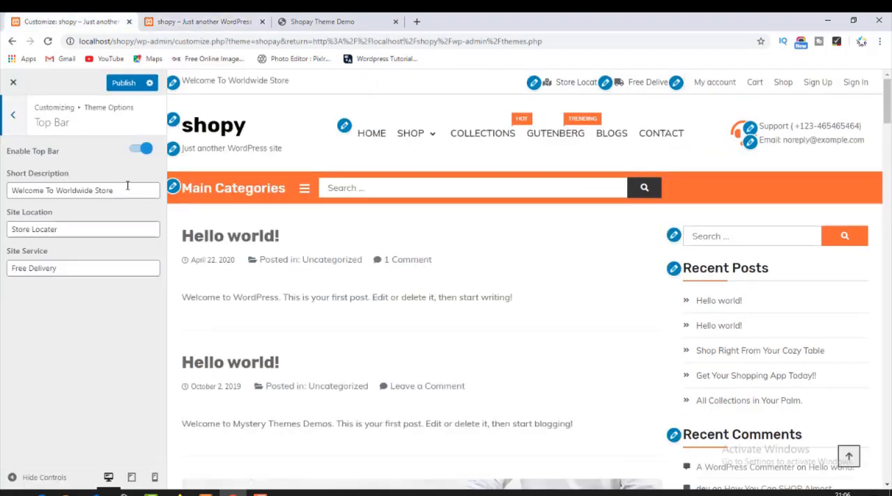
{"action": "left_click_drag", "start_coordinate": [131, 186], "coordinate": [2, 195]}
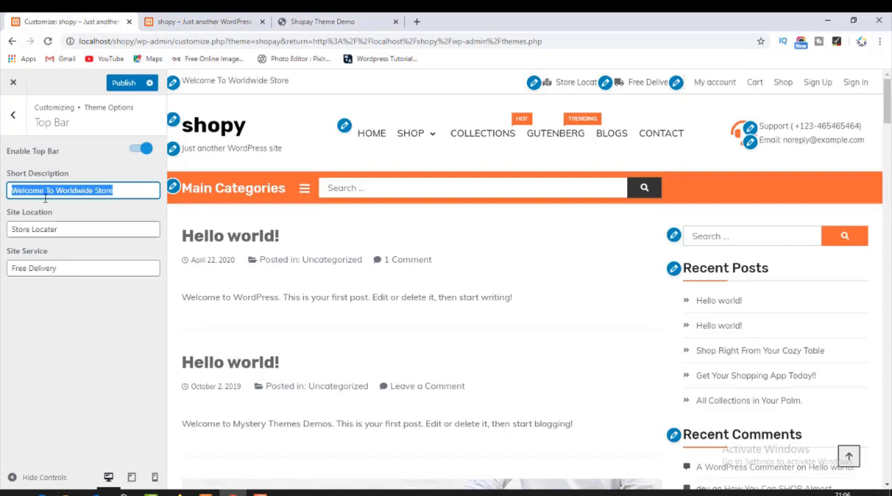
{"action": "type", "text": "wi"}
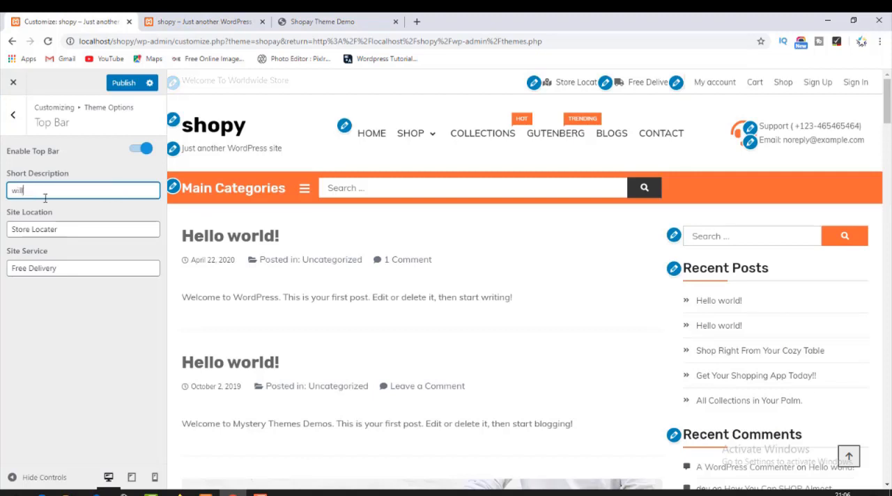
{"action": "type", "text": "ll"}
{"action": "key", "text": "BackSpace"}
{"action": "key", "text": "BackSpace"}
{"action": "key", "text": "BackSpace"}
{"action": "type", "text": "elcome to sialstore"}
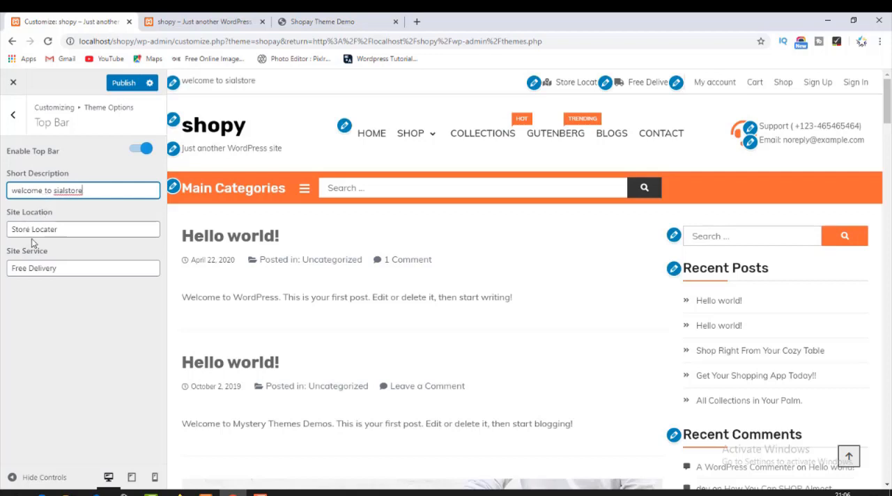
Examine the Store Locator item in the shop front page's top bar, then return to the customizer.
{"action": "left_click", "coordinate": [253, 18]}
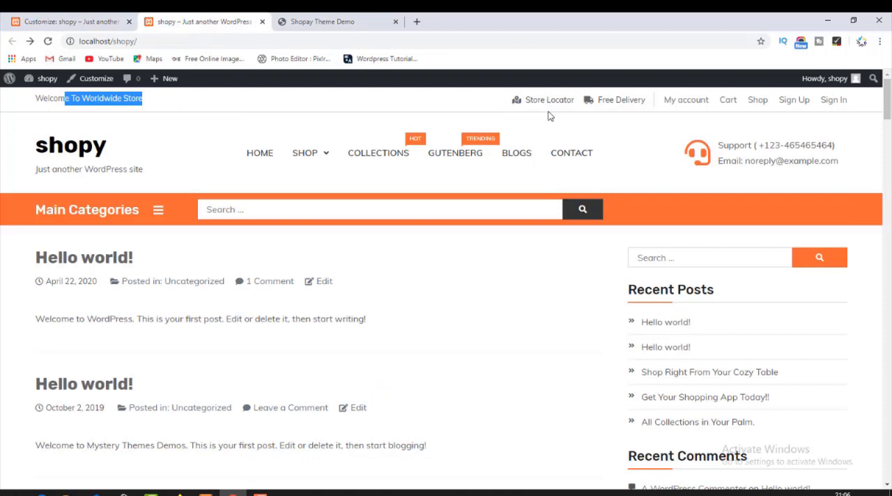
{"action": "left_click", "coordinate": [517, 104]}
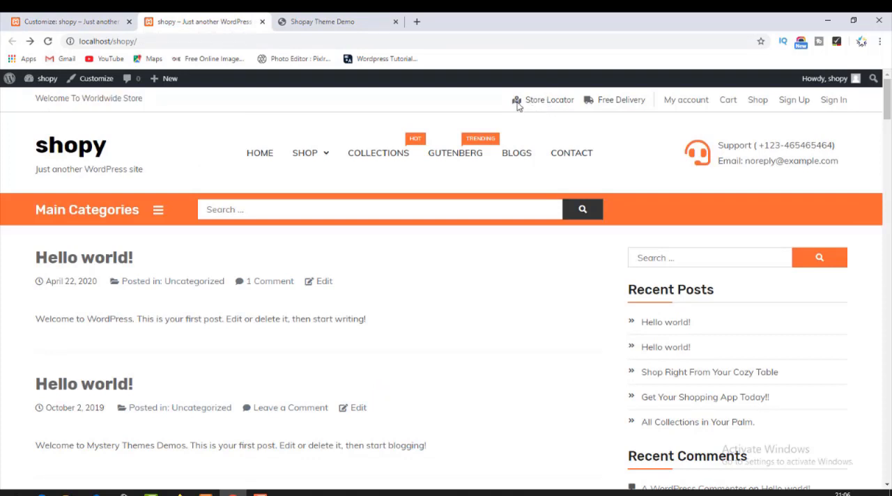
{"action": "left_click", "coordinate": [317, 22]}
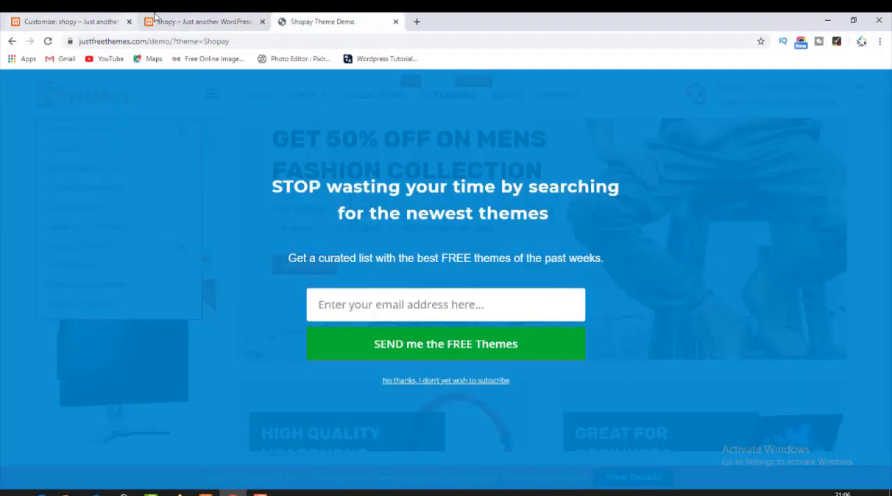
{"action": "left_click", "coordinate": [193, 17]}
{"action": "left_click", "coordinate": [70, 22]}
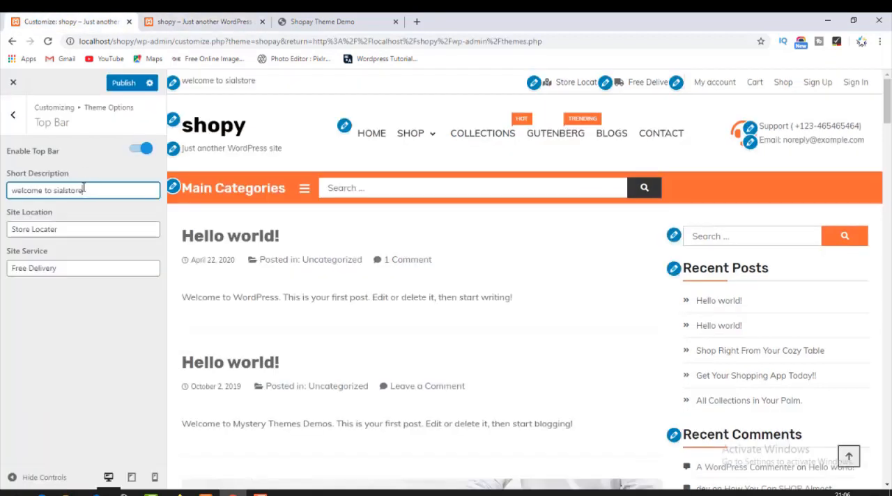
Replace the top bar's site location text with the store's street and city.
{"action": "left_click", "coordinate": [71, 231]}
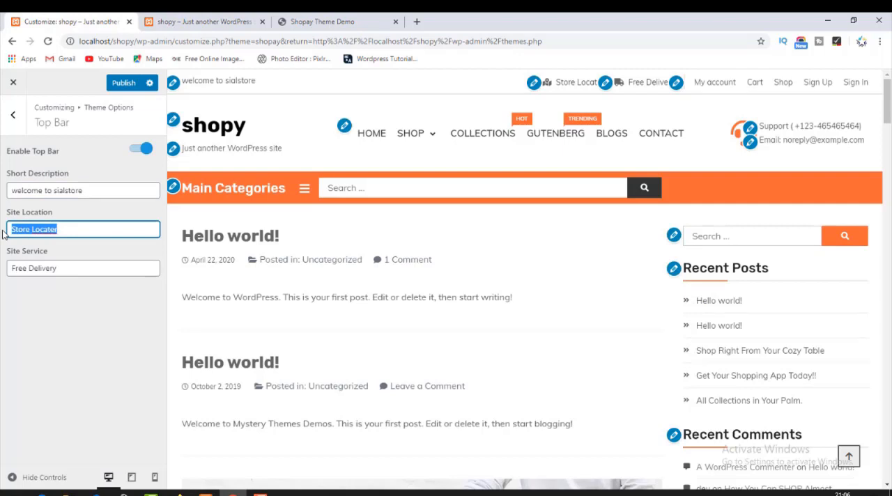
{"action": "type", "text": "sa"}
{"action": "type", "text": "ha"}
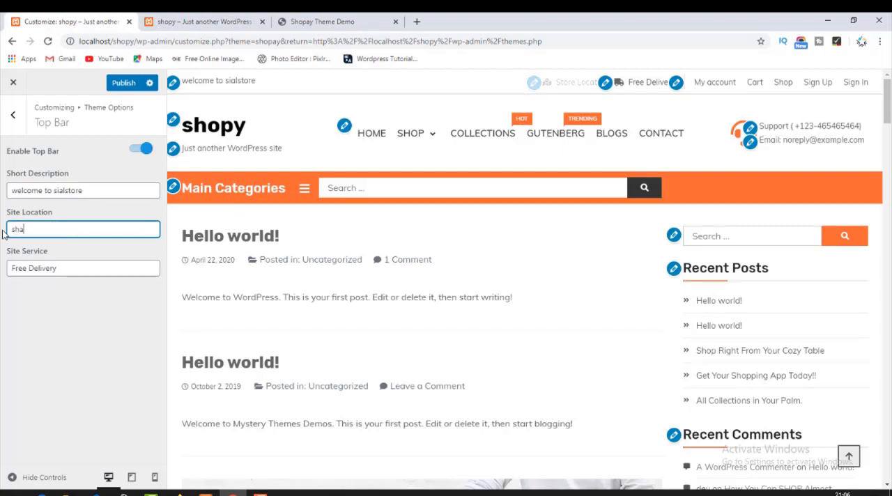
{"action": "type", "text": "ra"}
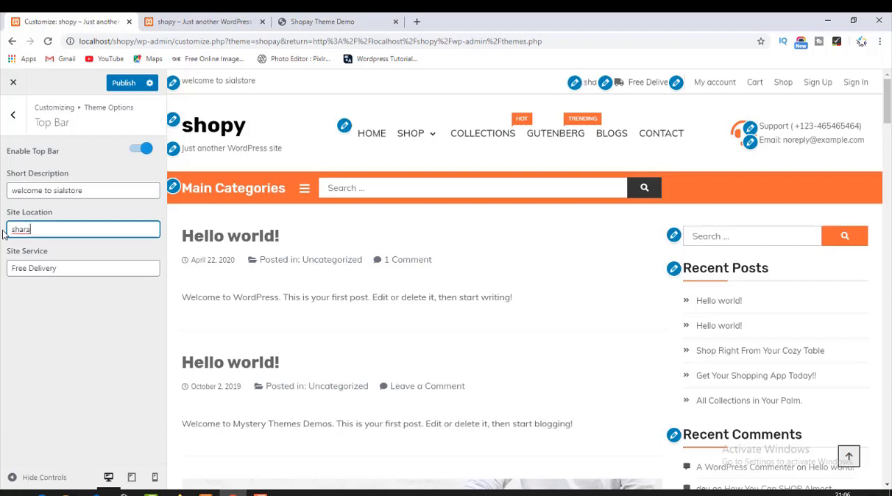
{"action": "key", "text": "BackSpace"}
{"action": "key", "text": "BackSpace"}
{"action": "type", "text": "hra e fau"}
{"action": "key", "text": "BackSpace"}
{"action": "key", "text": "BackSpace"}
{"action": "key", "text": "BackSpace"}
{"action": "type", "text": "aisa"}
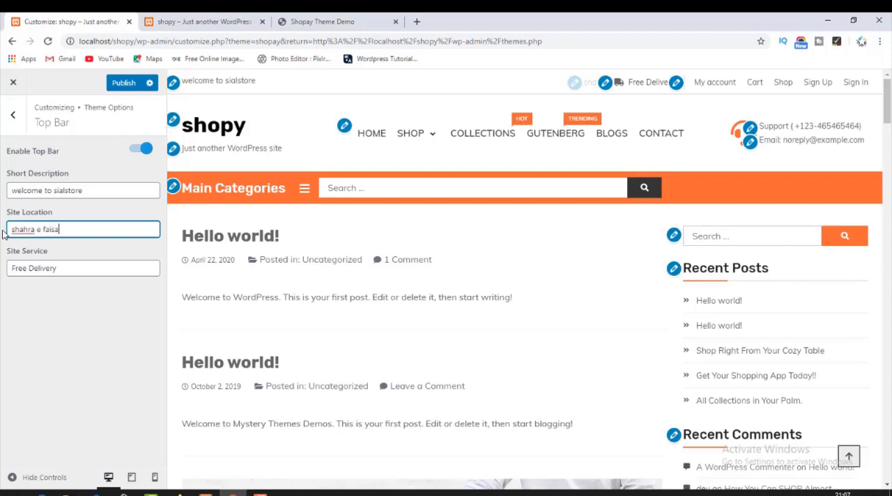
{"action": "type", "text": "l karachi"}
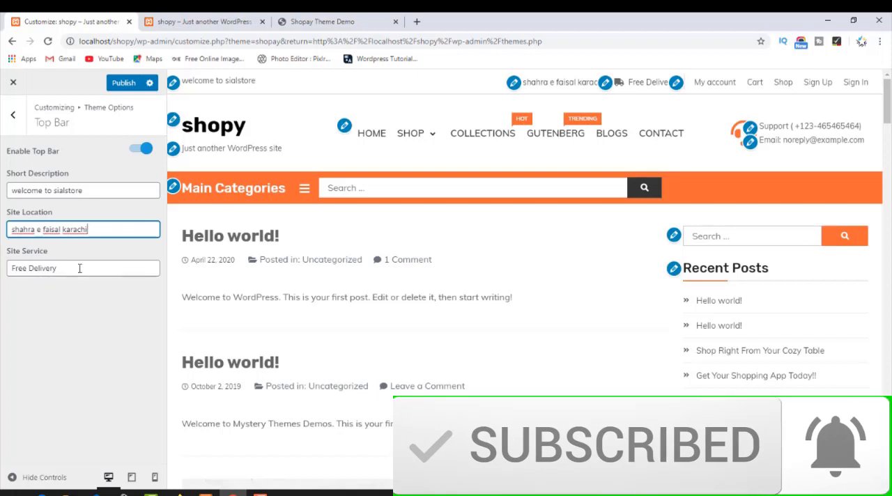
Replace the top bar's site service text with "50% of delivery charges".
{"action": "left_click", "coordinate": [79, 268]}
{"action": "left_click_drag", "start_coordinate": [80, 268], "coordinate": [3, 264]}
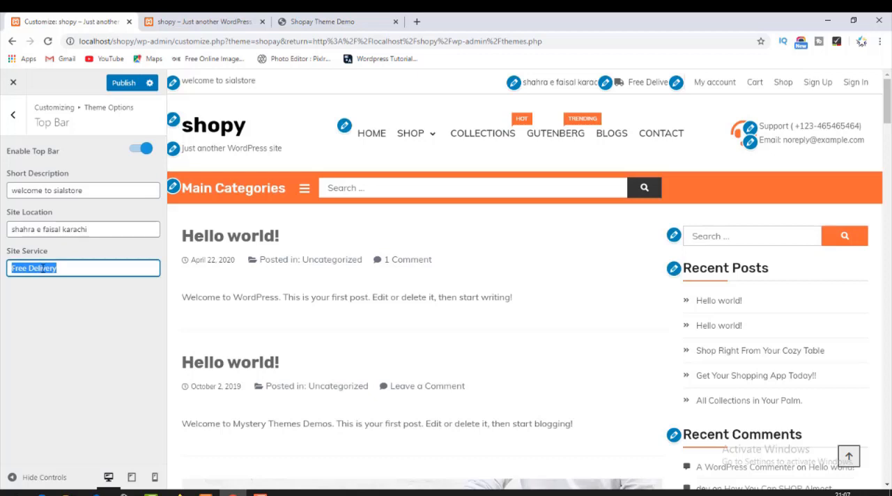
{"action": "type", "text": "S"}
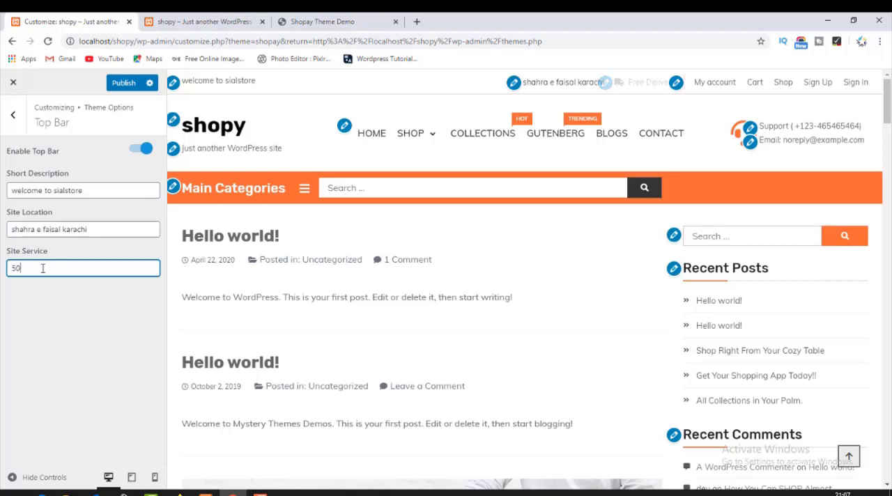
{"action": "type", "text": "0"}
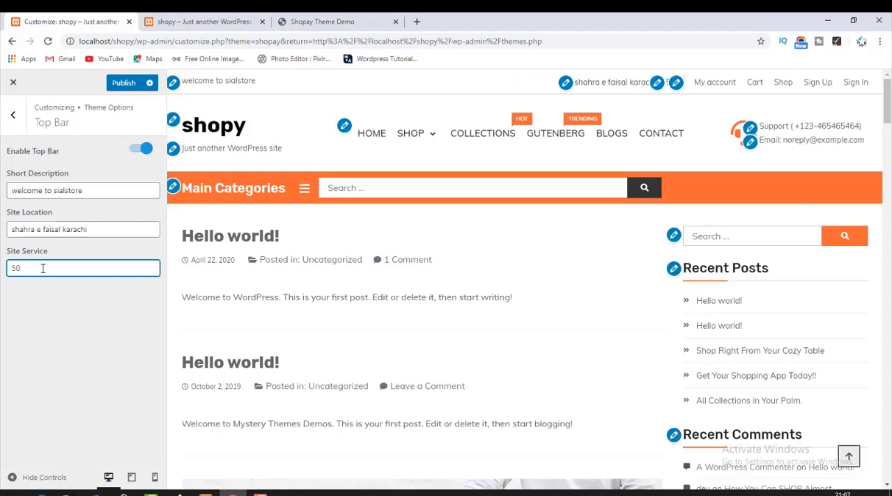
{"action": "type", "text": "% of delivery"}
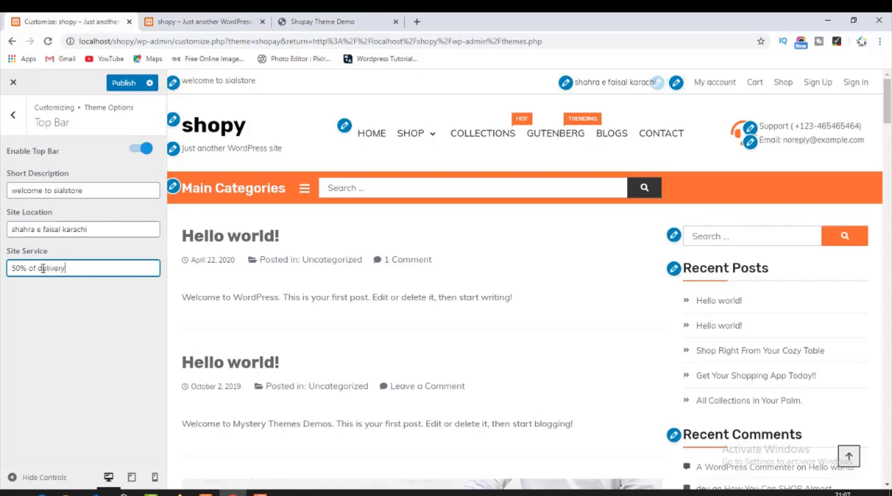
{"action": "type", "text": " charger"}
{"action": "key", "text": "BackSpace"}
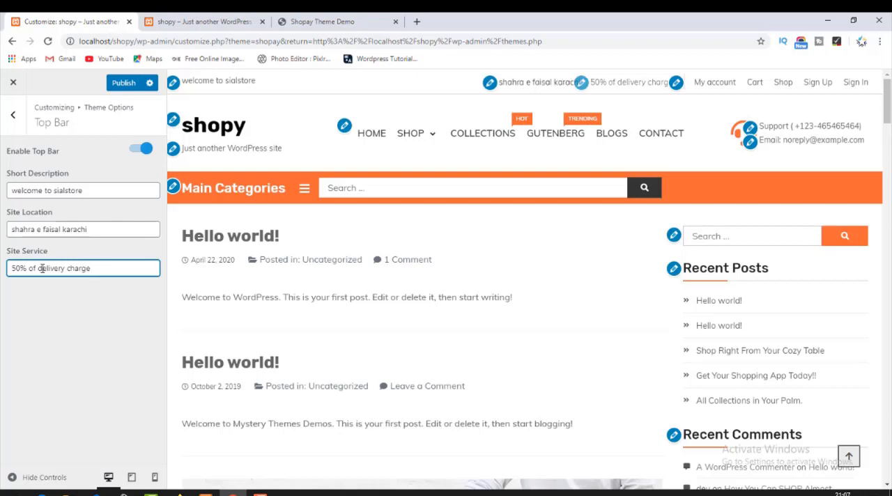
{"action": "type", "text": "s"}
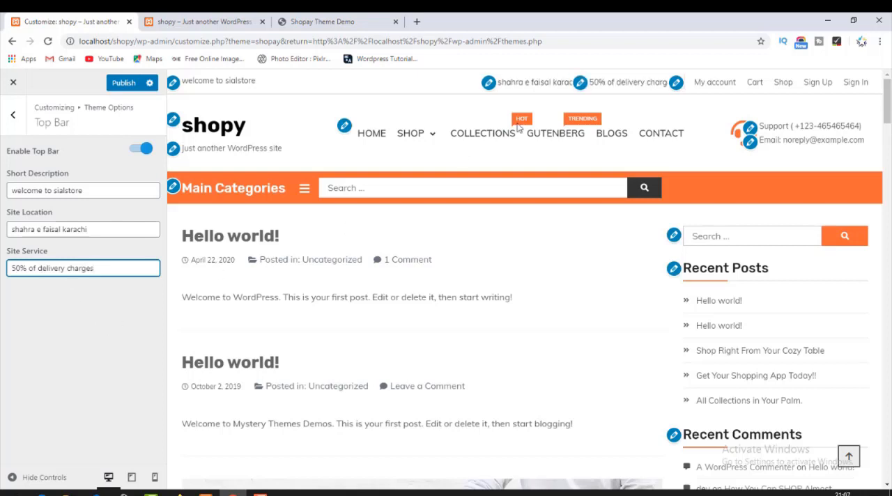
{"action": "left_click", "coordinate": [68, 311]}
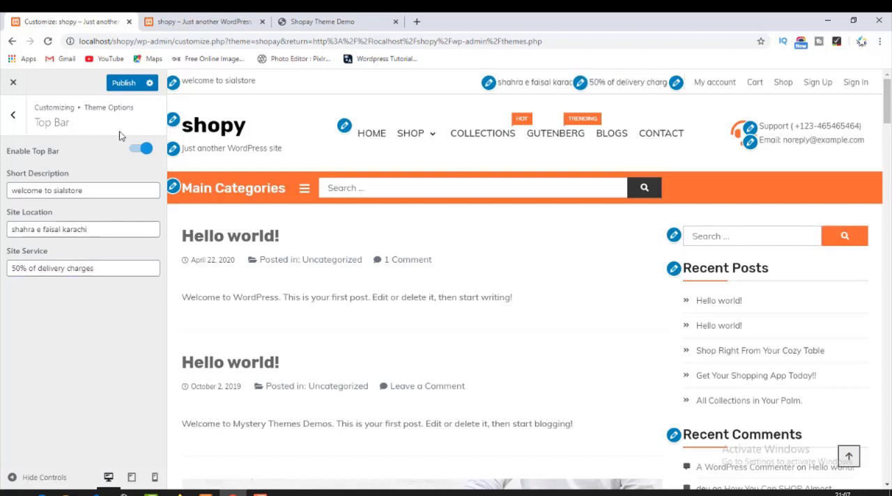
Publish the top bar changes, check the location and service texts on the reloaded shop front page, and return to the customizer.
{"action": "left_click", "coordinate": [120, 83]}
{"action": "key", "text": "ctrl+Tab"}
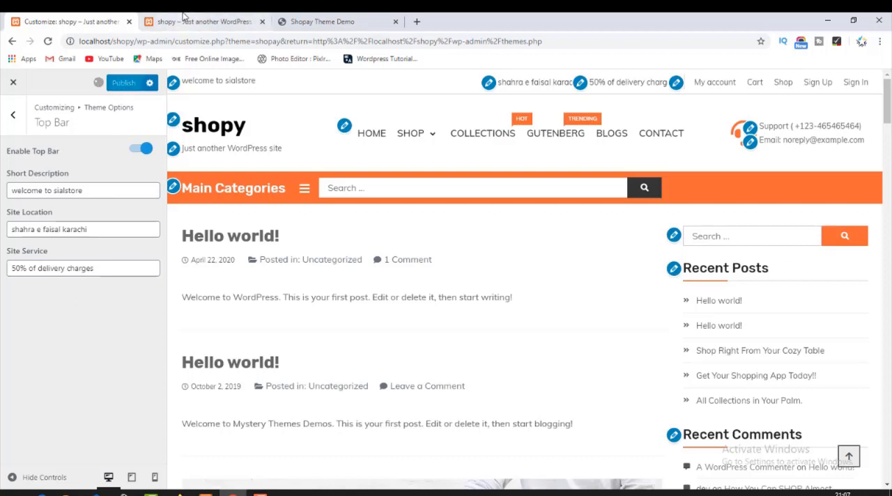
{"action": "left_click", "coordinate": [49, 42]}
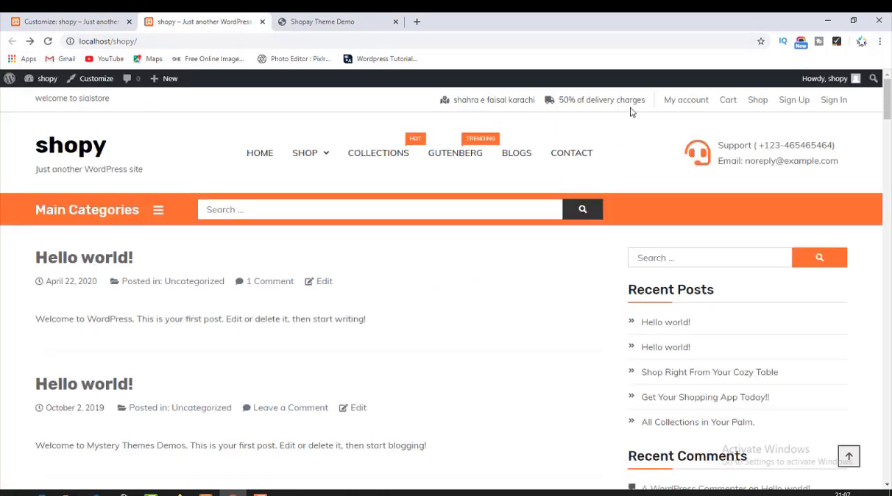
{"action": "left_click_drag", "start_coordinate": [472, 101], "coordinate": [594, 117]}
{"action": "left_click", "coordinate": [594, 117]}
{"action": "left_click", "coordinate": [100, 16]}
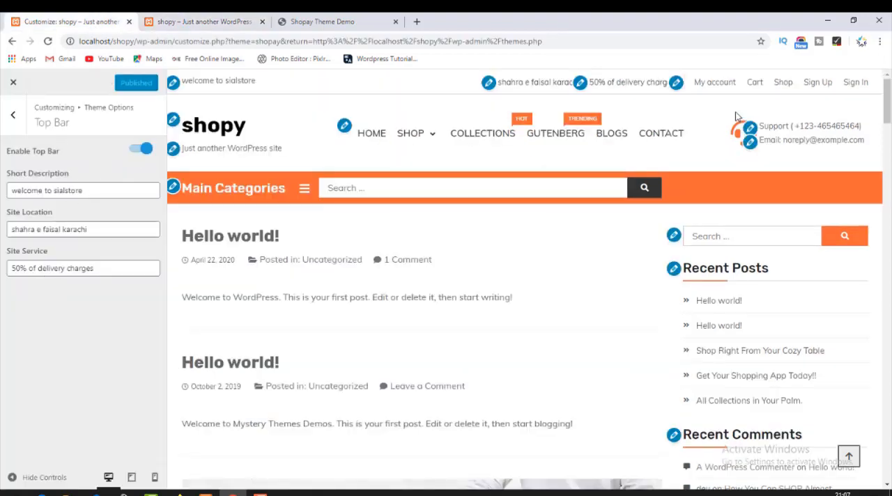
Open the Header's Site Identity settings and choose the piktab image sponser23-1.jpg from the media library as the logo.
{"action": "left_click", "coordinate": [15, 114]}
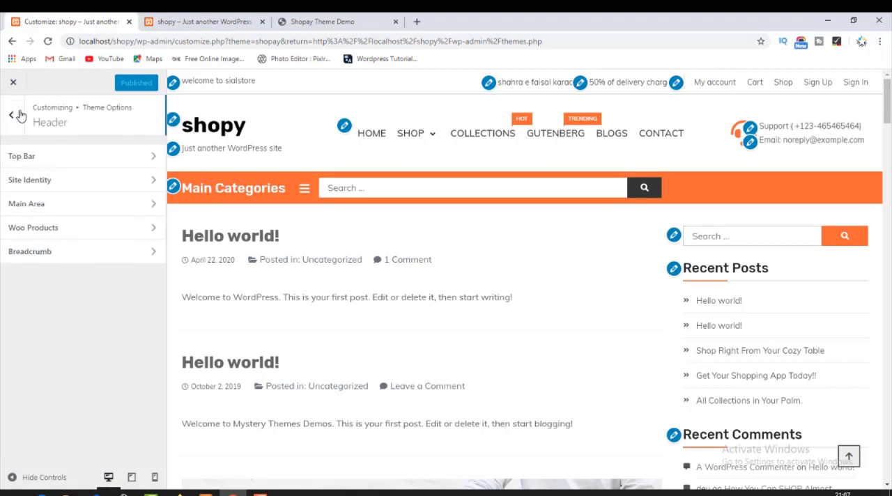
{"action": "left_click", "coordinate": [85, 182]}
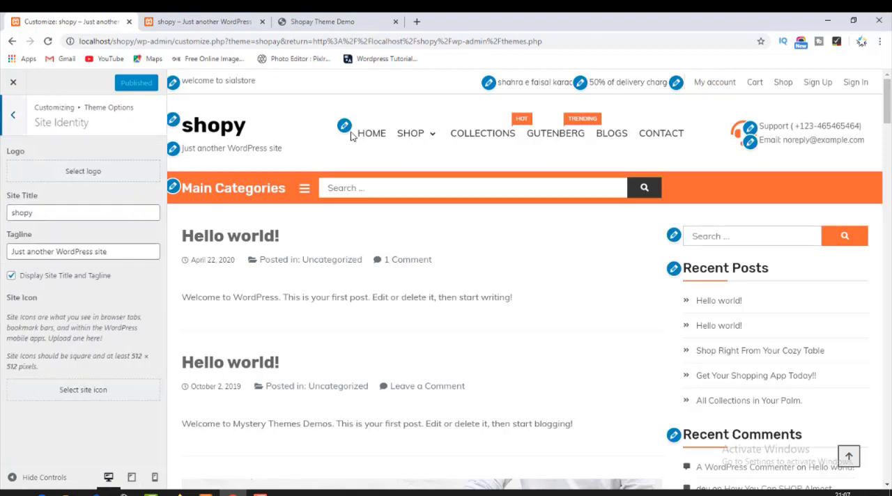
{"action": "left_click", "coordinate": [79, 176]}
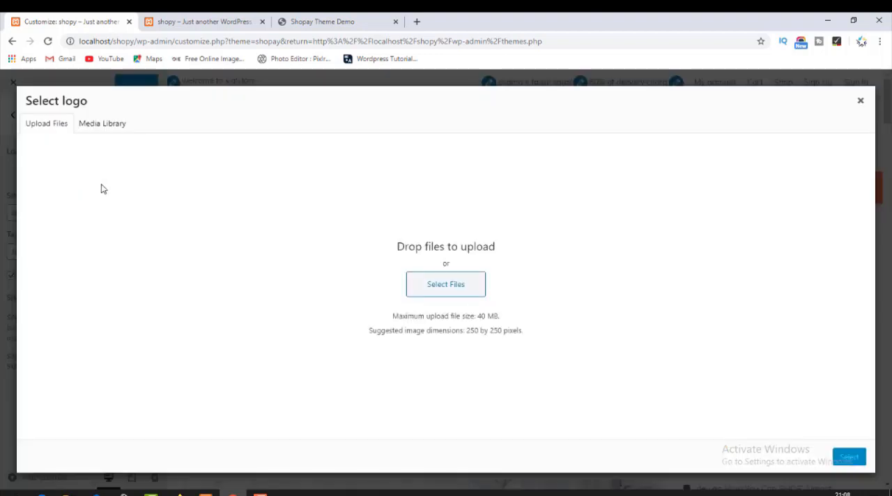
{"action": "left_click", "coordinate": [99, 128]}
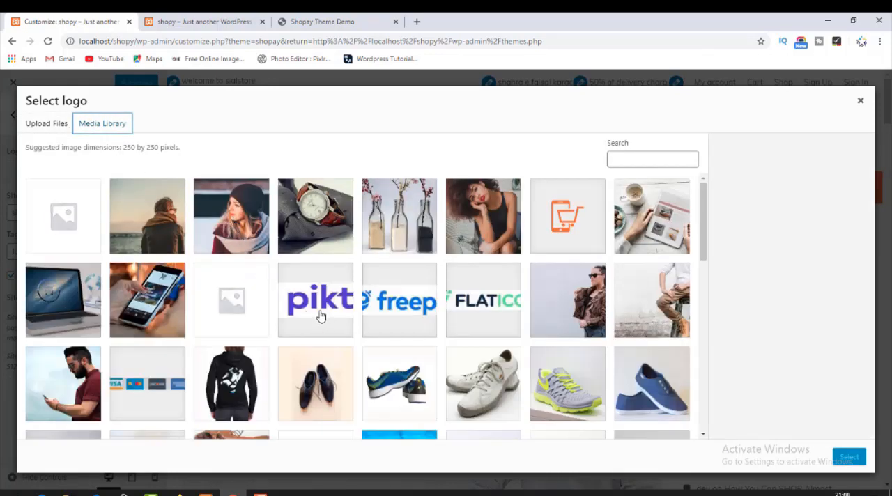
{"action": "scroll", "coordinate": [320, 317], "scroll_direction": "down", "scroll_amount": 3}
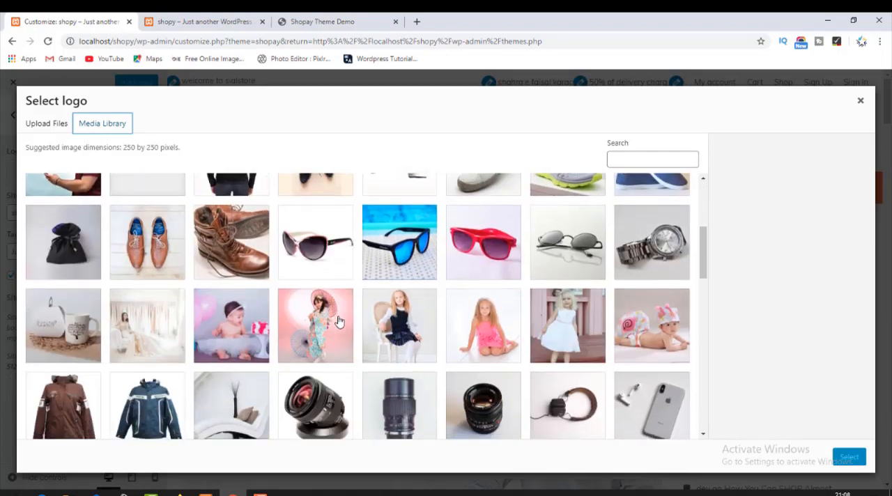
{"action": "scroll", "coordinate": [336, 313], "scroll_direction": "down", "scroll_amount": 3}
{"action": "scroll", "coordinate": [336, 313], "scroll_direction": "down", "scroll_amount": 10}
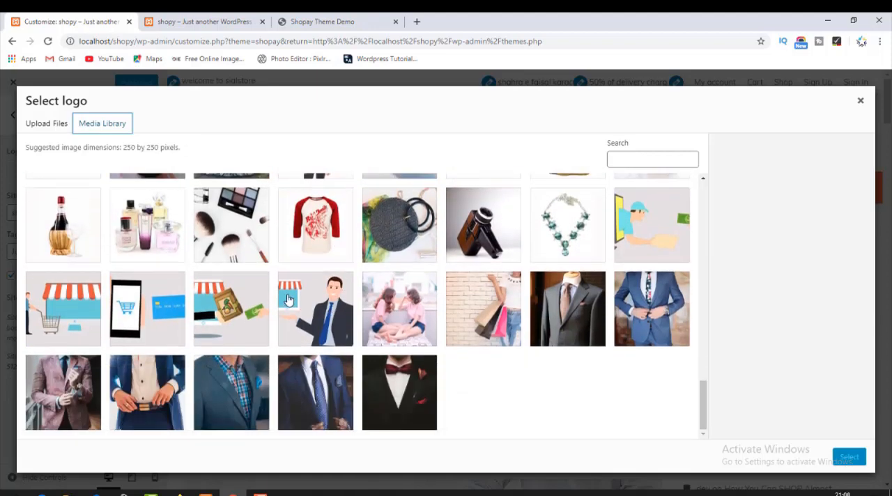
{"action": "scroll", "coordinate": [275, 265], "scroll_direction": "up", "scroll_amount": 10}
{"action": "scroll", "coordinate": [272, 266], "scroll_direction": "up", "scroll_amount": 8}
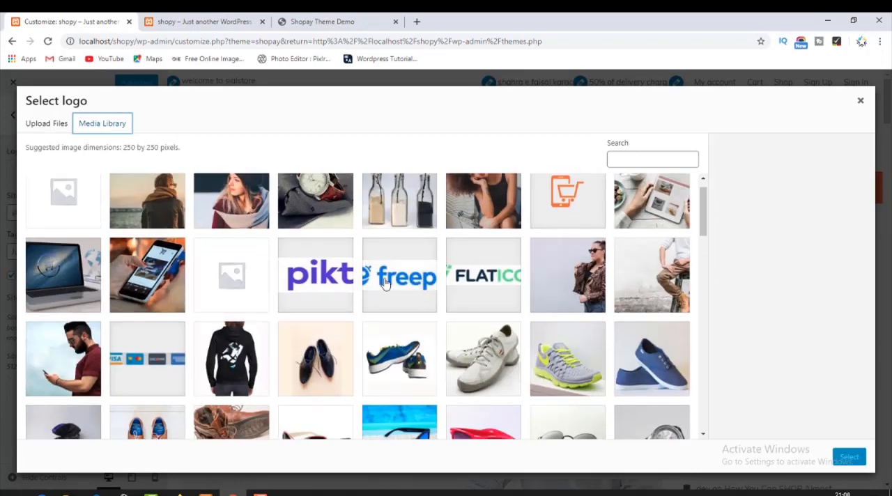
{"action": "left_click", "coordinate": [308, 271]}
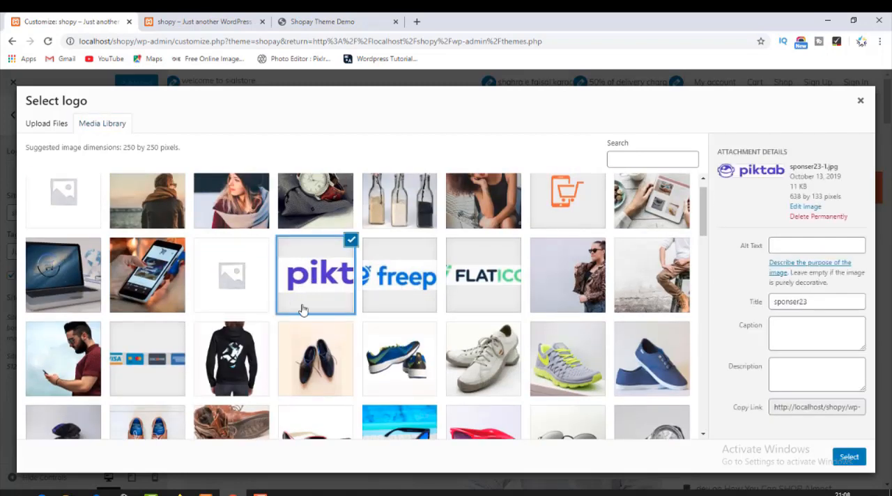
{"action": "left_click", "coordinate": [846, 458]}
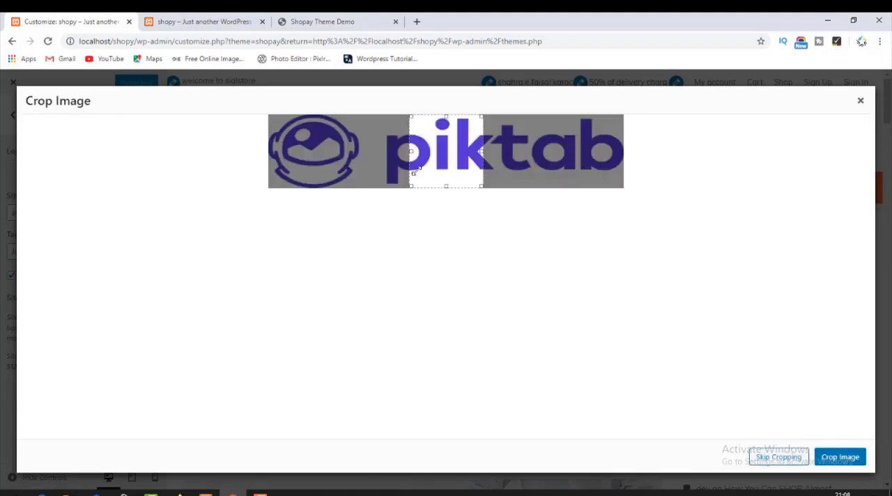
Crop the logo image to the upper part of the astronaut helmet symbol, leaving out the piktab lettering.
{"action": "left_click_drag", "start_coordinate": [411, 151], "coordinate": [268, 151]}
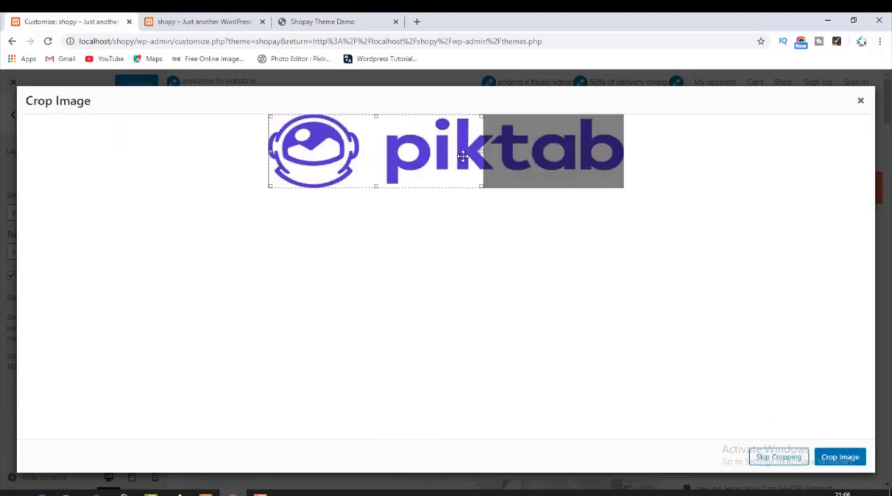
{"action": "left_click_drag", "start_coordinate": [483, 152], "coordinate": [632, 163]}
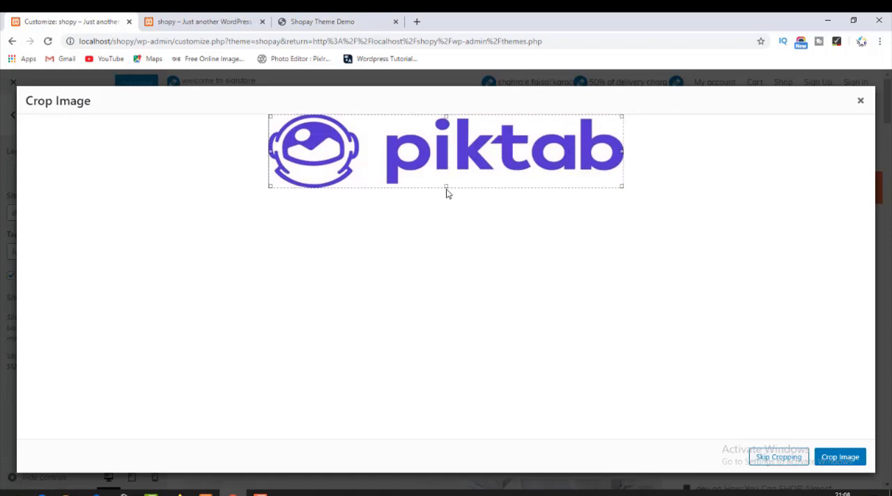
{"action": "left_click_drag", "start_coordinate": [446, 185], "coordinate": [446, 174]}
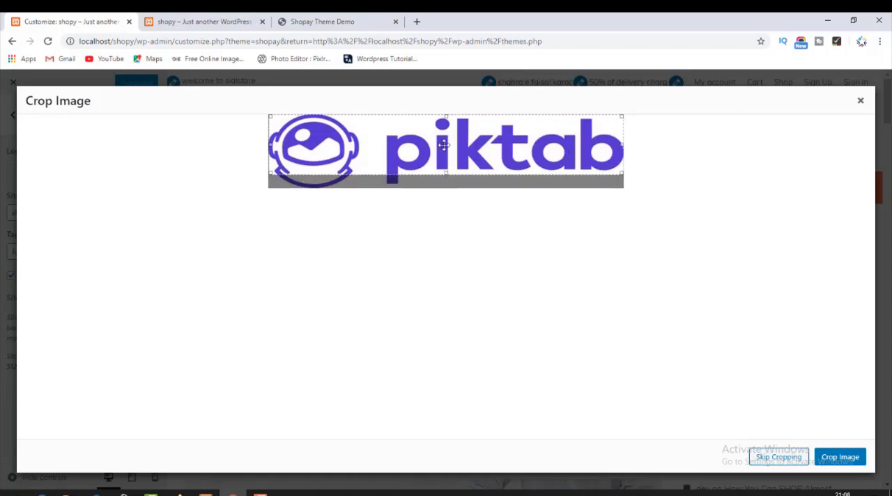
{"action": "left_click_drag", "start_coordinate": [446, 116], "coordinate": [446, 121]}
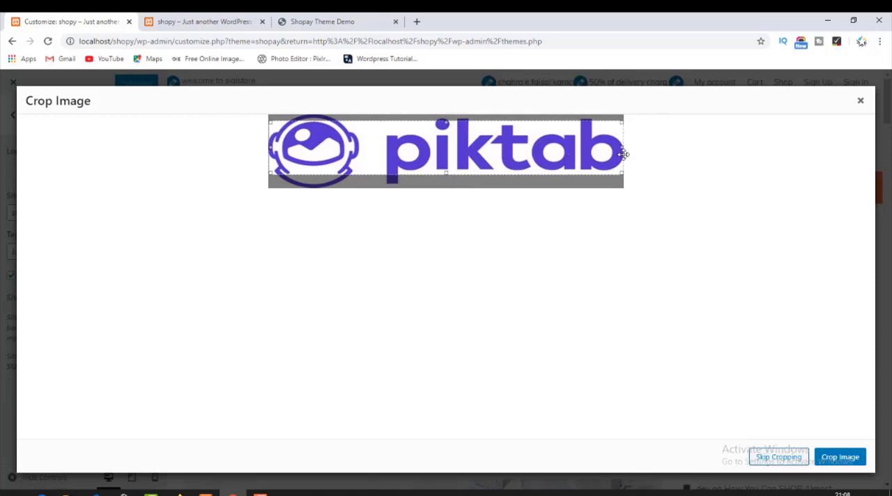
{"action": "left_click_drag", "start_coordinate": [623, 147], "coordinate": [366, 148]}
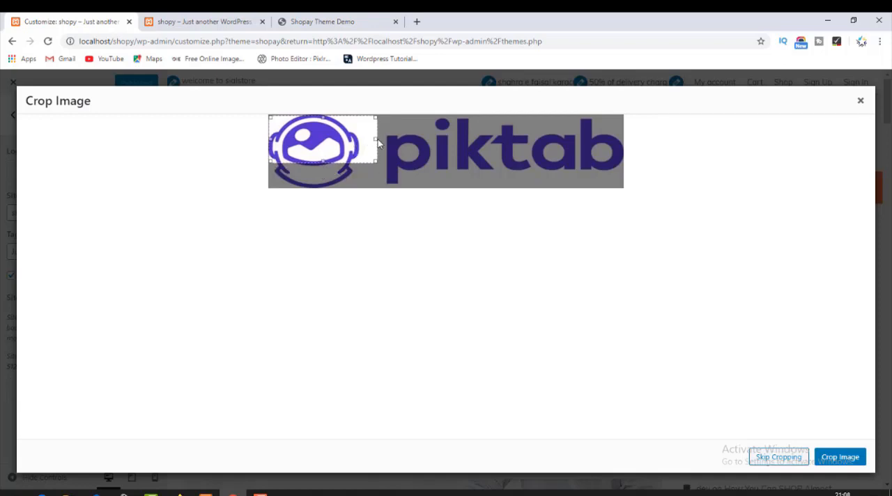
{"action": "left_click_drag", "start_coordinate": [378, 142], "coordinate": [356, 140]}
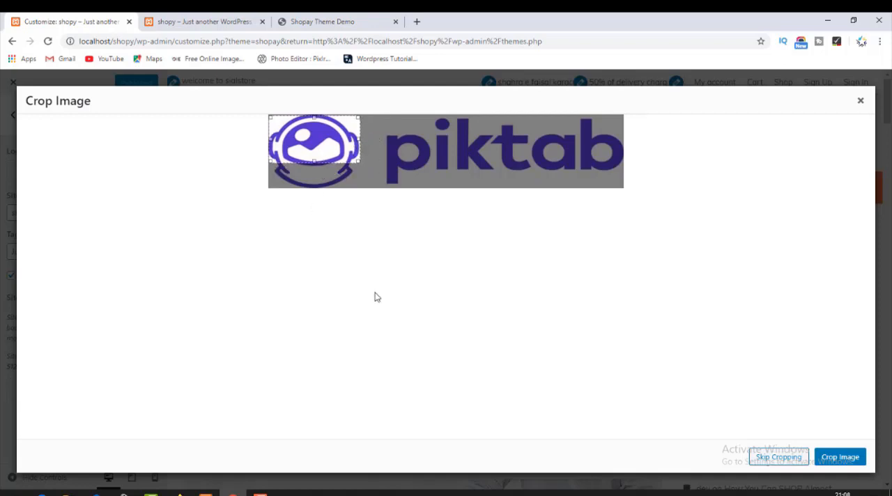
{"action": "left_click", "coordinate": [847, 457]}
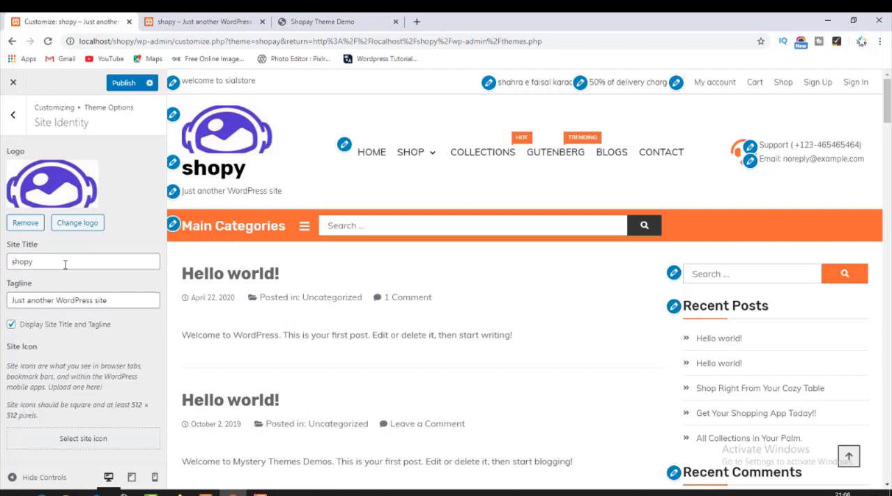
Clear the site title and the tagline in the Site Identity settings.
{"action": "left_click_drag", "start_coordinate": [33, 262], "coordinate": [12, 263]}
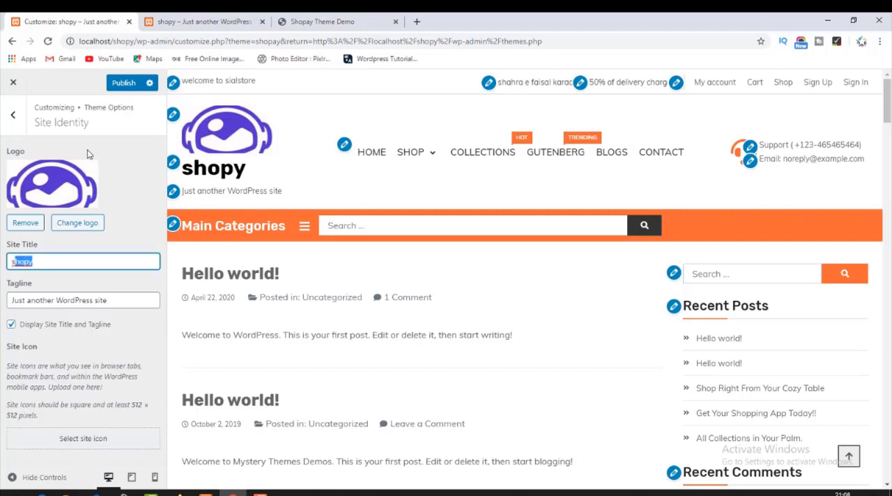
{"action": "key", "text": "BackSpace"}
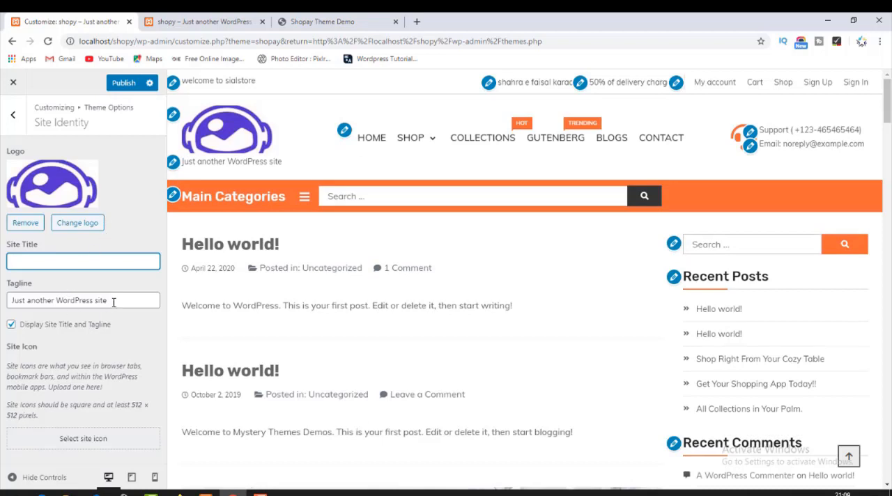
{"action": "left_click_drag", "start_coordinate": [120, 300], "coordinate": [3, 292]}
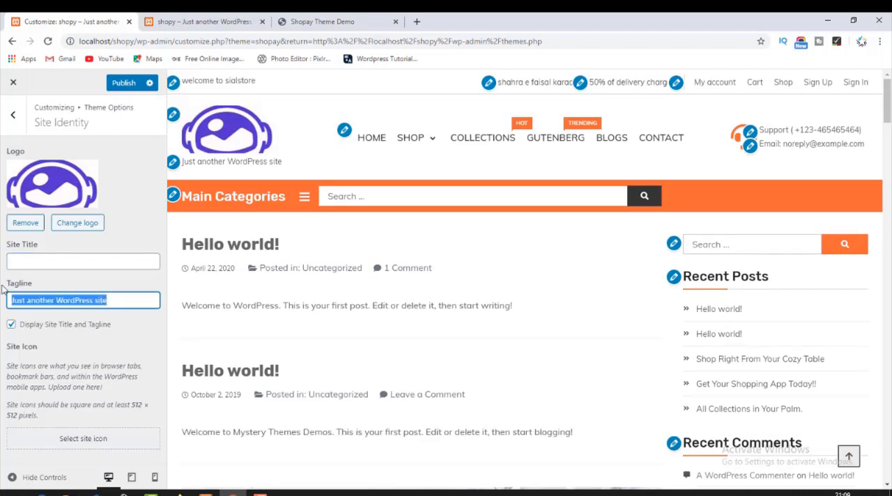
{"action": "key", "text": "BackSpace"}
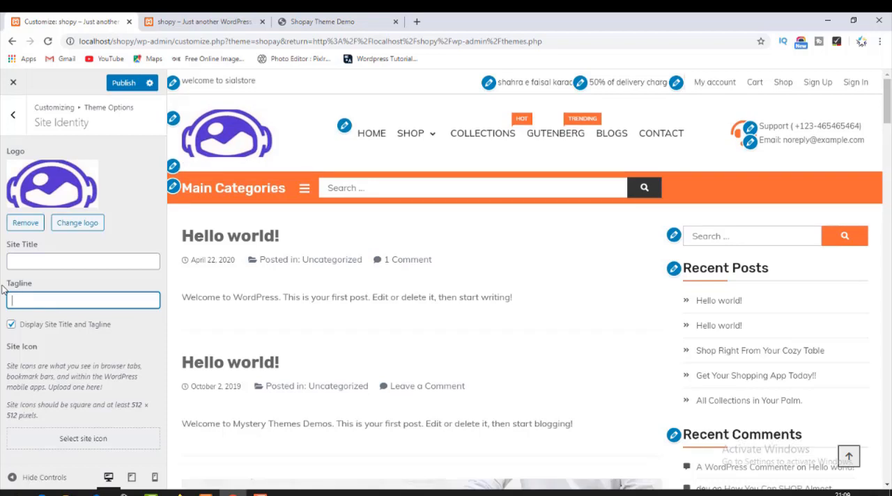
Turn off the display of site title and tagline, and enter the tagline "begist online store in pakistan".
{"action": "left_click", "coordinate": [12, 328]}
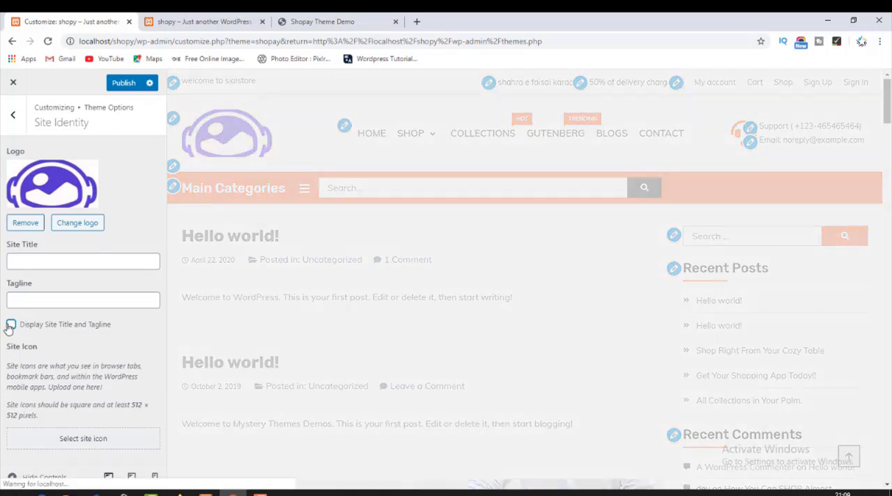
{"action": "left_click", "coordinate": [12, 299]}
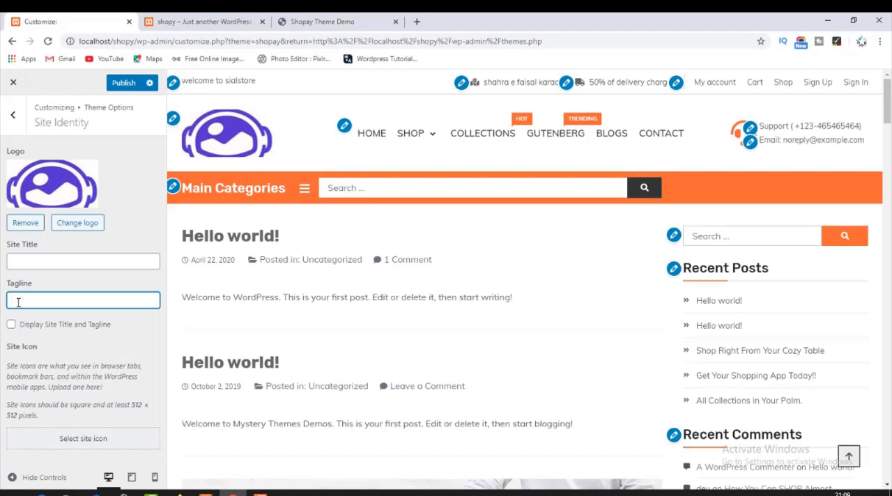
{"action": "type", "text": "the word"}
{"action": "key", "text": "BackSpace"}
{"action": "key", "text": "BackSpace"}
{"action": "key", "text": "BackSpace"}
{"action": "key", "text": "BackSpace"}
{"action": "type", "text": "be"}
{"action": "key", "text": "BackSpace"}
{"action": "key", "text": "BackSpace"}
{"action": "type", "text": "be"}
{"action": "type", "text": "gist inblk"}
{"action": "type", "text": "online store in"}
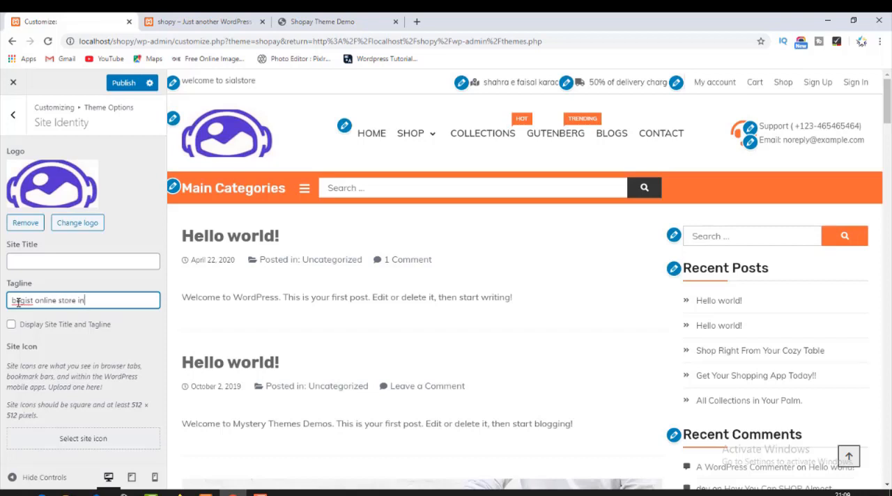
{"action": "type", "text": " pakistan"}
Set the site title to "sialstore" and publish the Site Identity changes.
{"action": "left_click", "coordinate": [52, 260]}
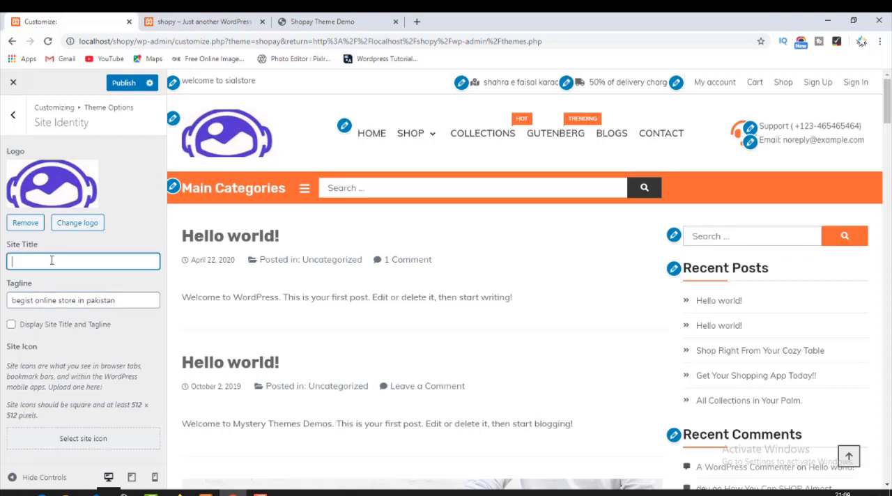
{"action": "type", "text": "sialstore"}
{"action": "left_click", "coordinate": [126, 90]}
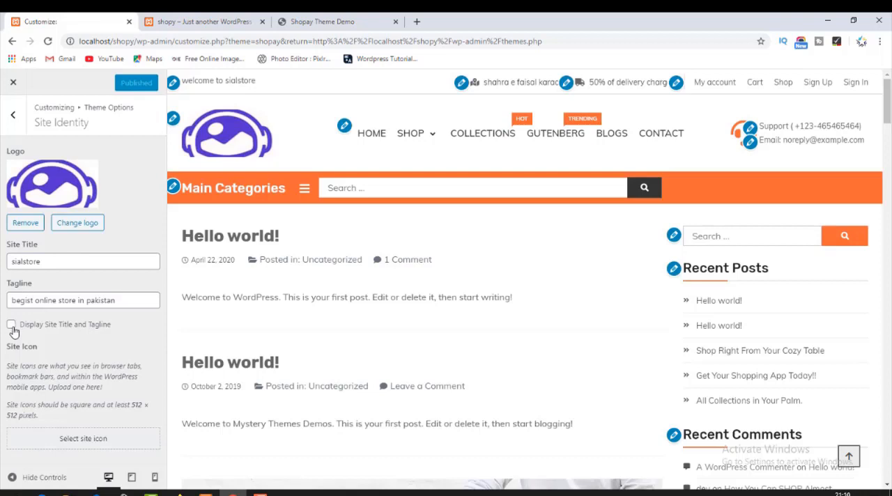
Reload the shop front page to check the header logo, and return to the customizer.
{"action": "left_click", "coordinate": [195, 17]}
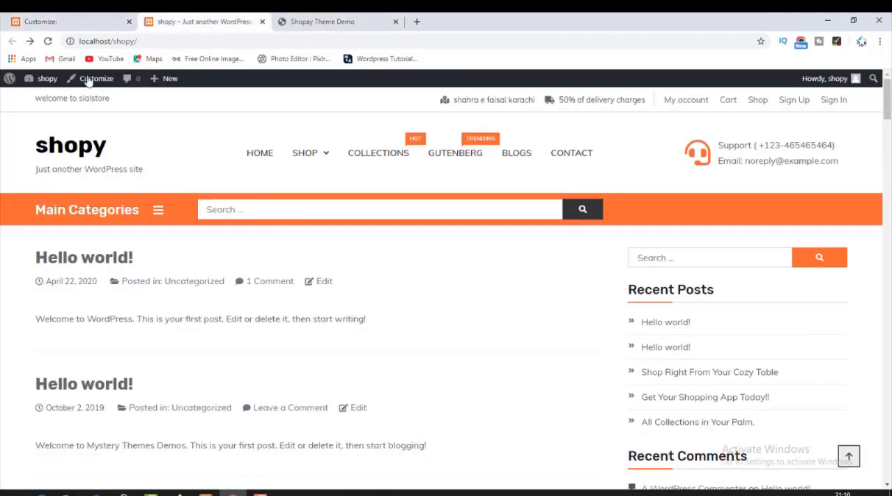
{"action": "left_click", "coordinate": [47, 41]}
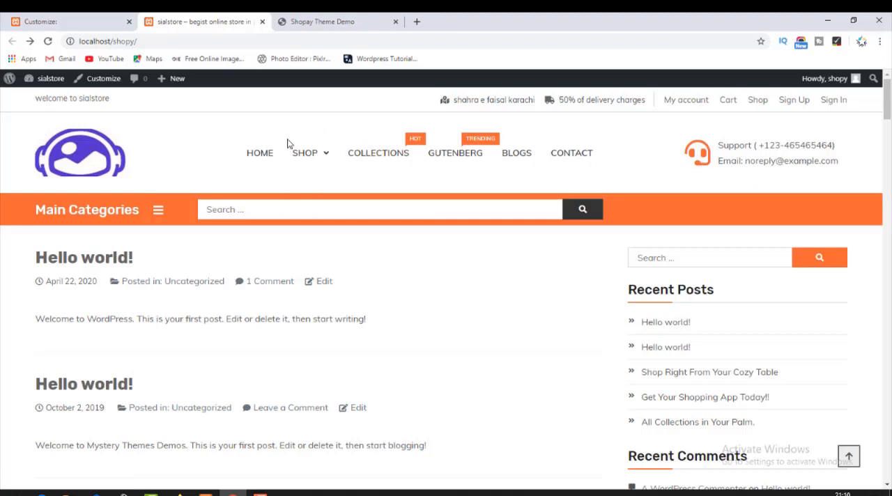
{"action": "left_click", "coordinate": [63, 21]}
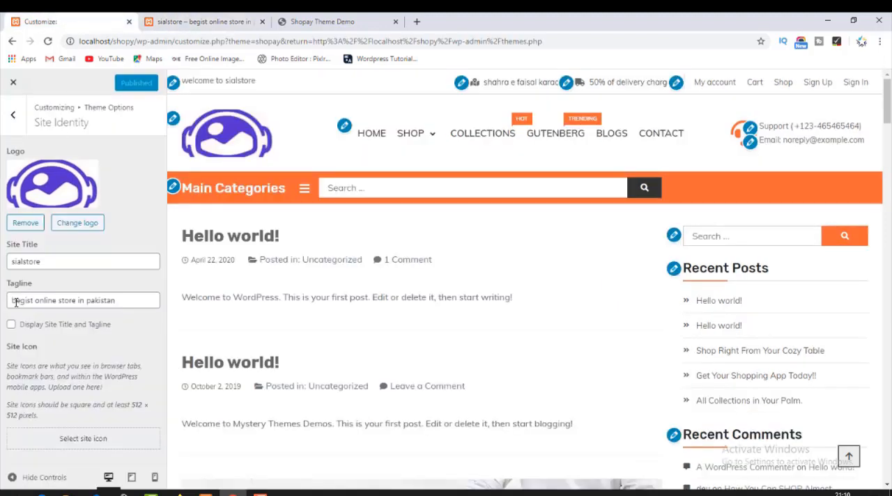
Turn on the display of site title and tagline, publish, and check the header on the reloaded shop front page.
{"action": "left_click", "coordinate": [11, 325]}
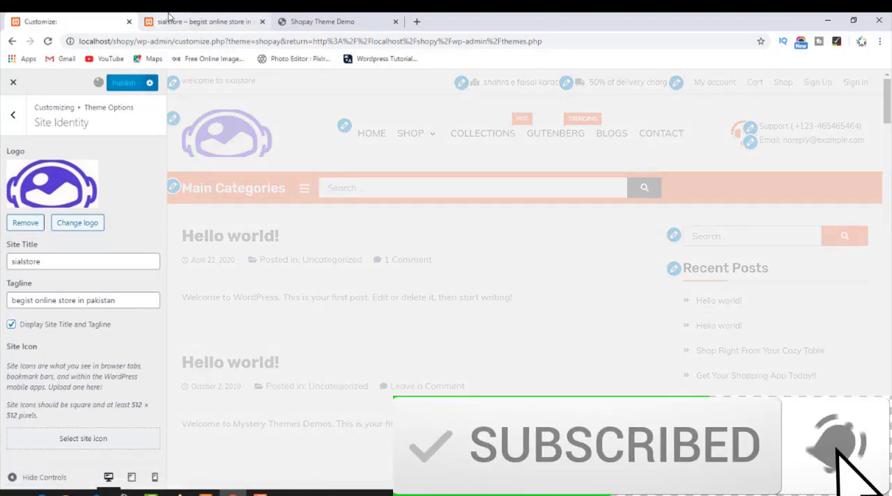
{"action": "left_click", "coordinate": [167, 22]}
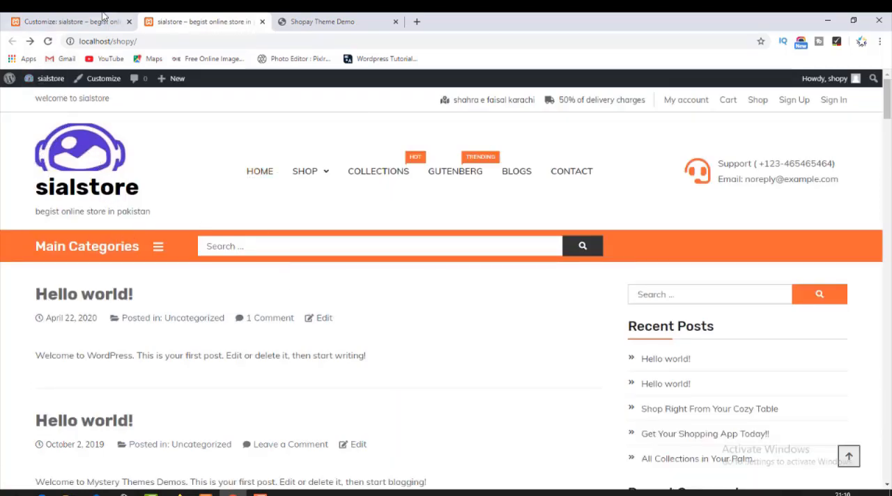
{"action": "left_click", "coordinate": [70, 22]}
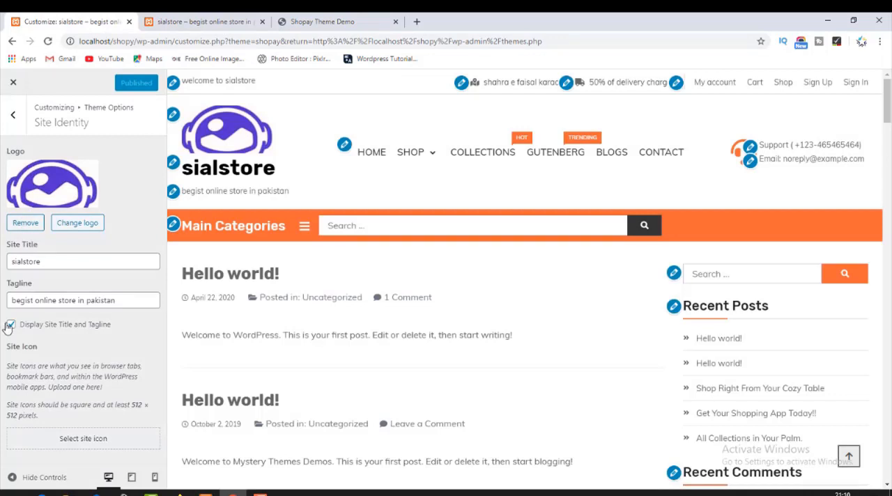
Turn off the display of site title and tagline again, publish, and check the logo-only header on the shop front page.
{"action": "left_click", "coordinate": [10, 325]}
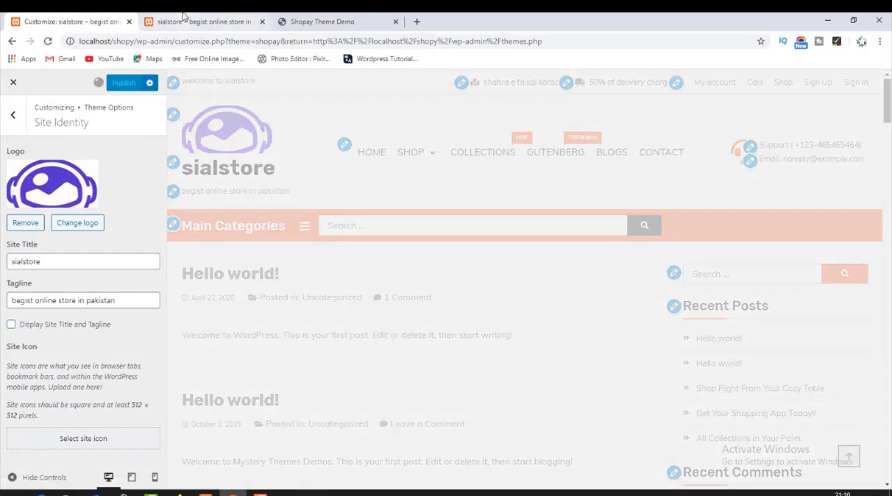
{"action": "left_click", "coordinate": [184, 20]}
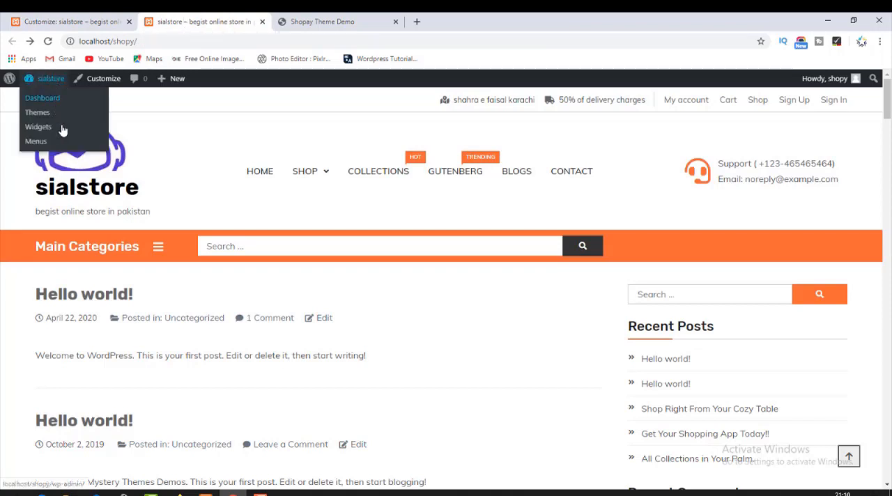
{"action": "left_click", "coordinate": [92, 165]}
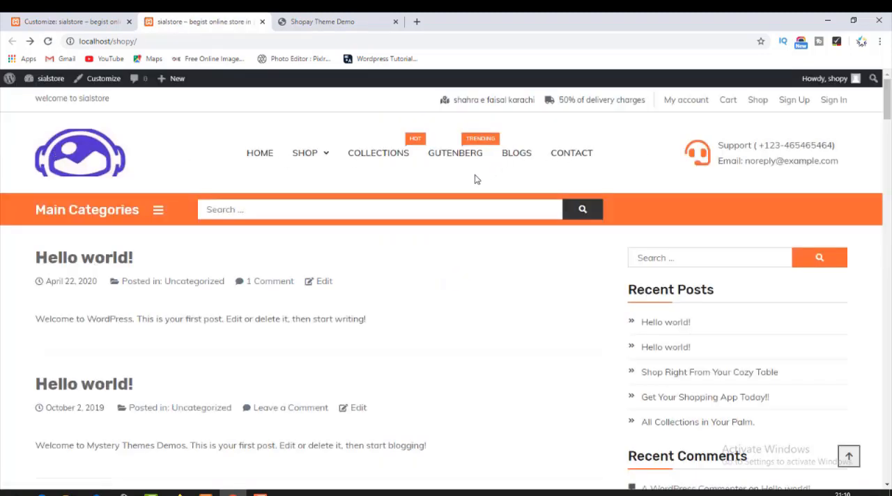
{"action": "left_click", "coordinate": [98, 15]}
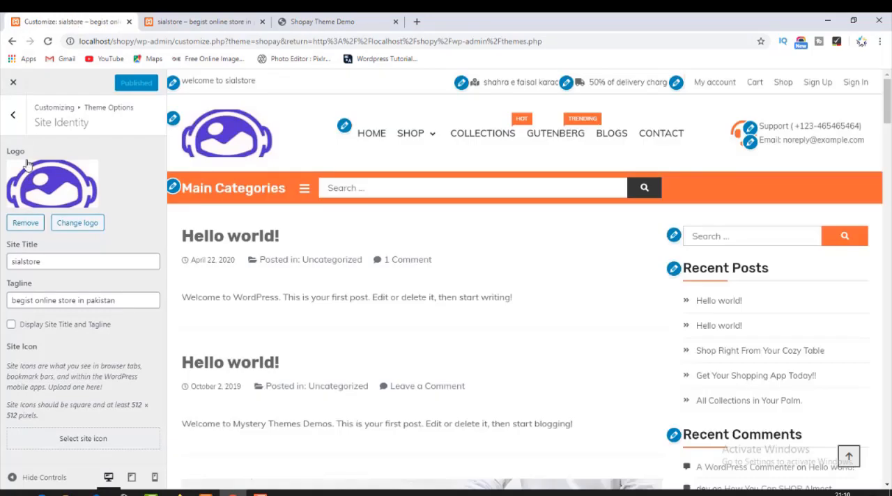
Leave the Site Identity settings and open the Header's Main Area settings.
{"action": "left_click", "coordinate": [14, 115]}
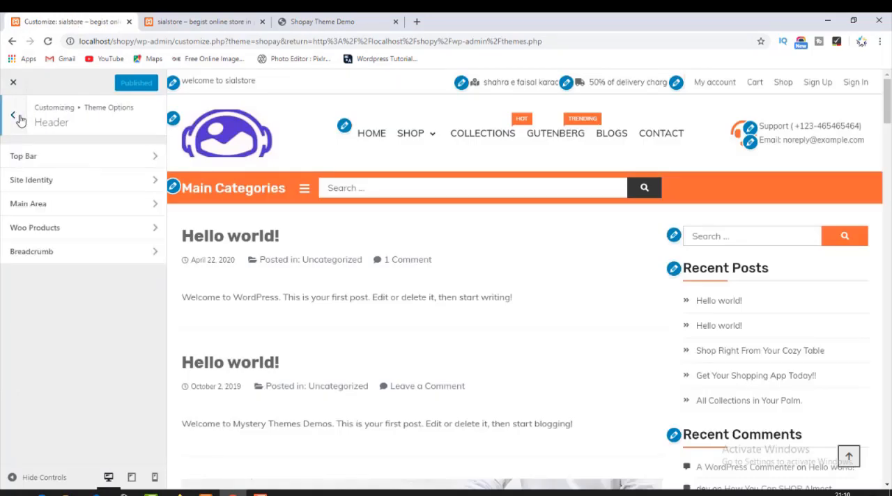
{"action": "left_click", "coordinate": [38, 179]}
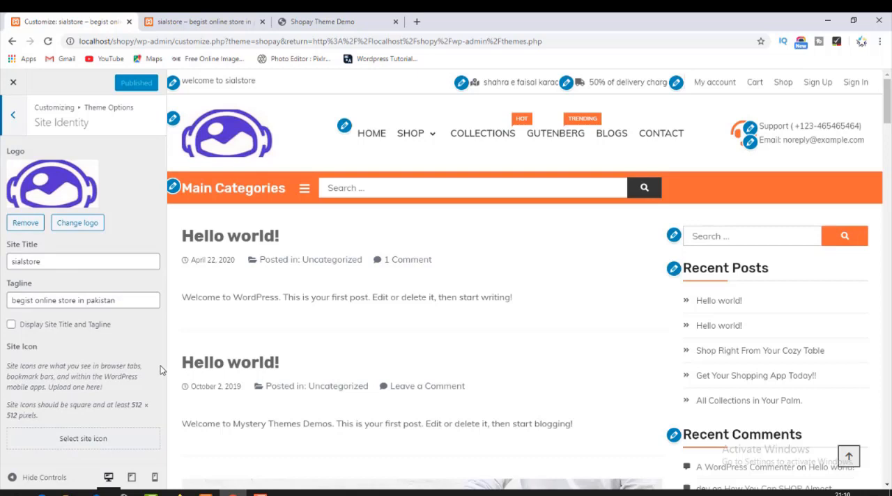
{"action": "left_click", "coordinate": [13, 119]}
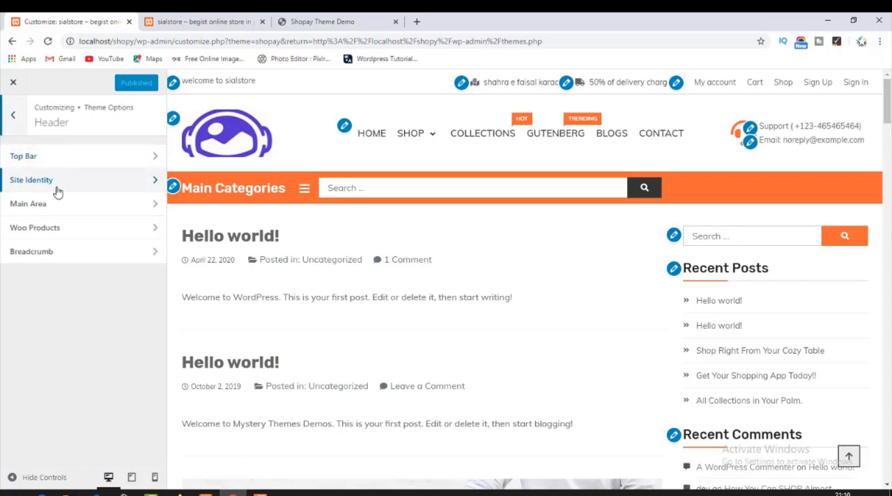
{"action": "left_click", "coordinate": [68, 182]}
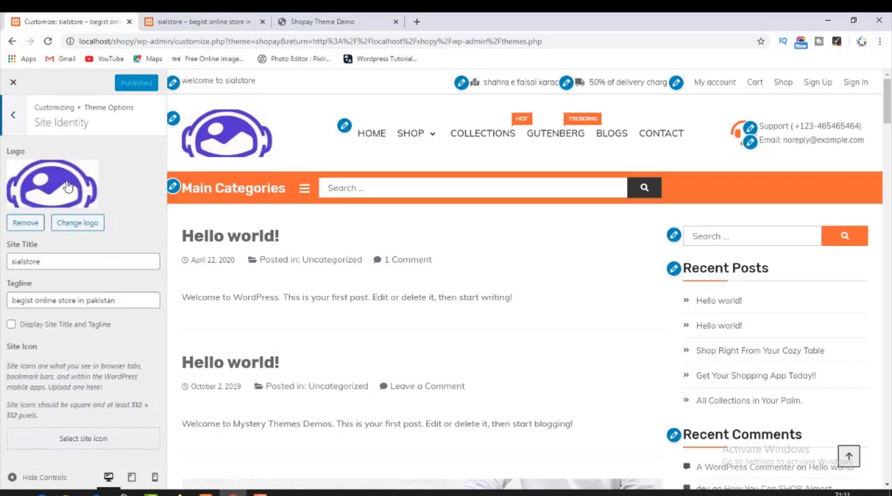
{"action": "left_click", "coordinate": [13, 119]}
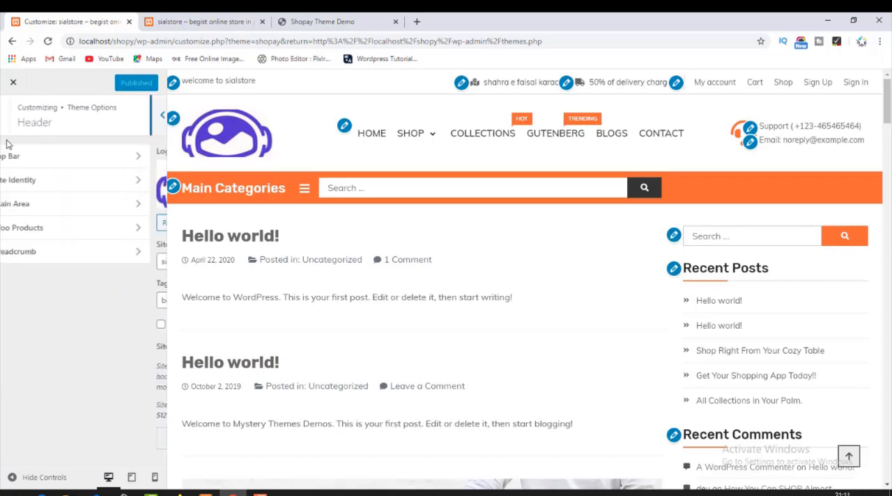
{"action": "left_click", "coordinate": [56, 207]}
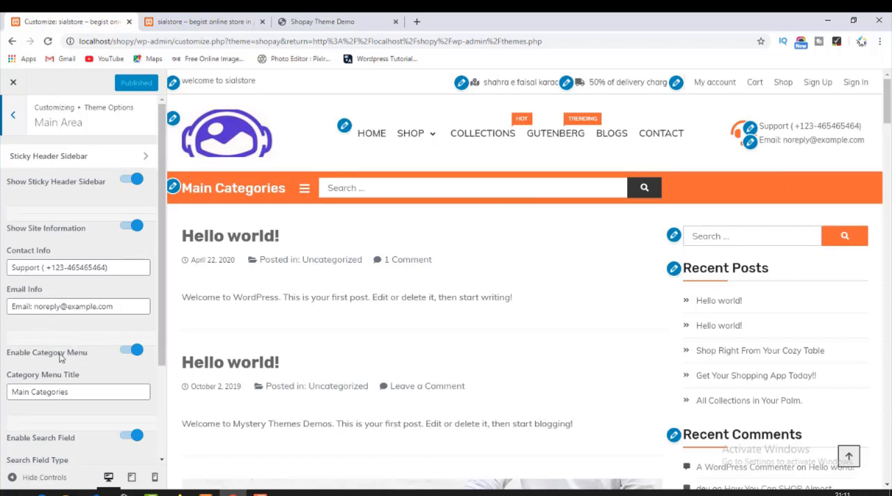
Change the country code of the support number in Contact Info to +92.
{"action": "left_click", "coordinate": [53, 268]}
{"action": "left_click_drag", "start_coordinate": [139, 270], "coordinate": [1, 277]}
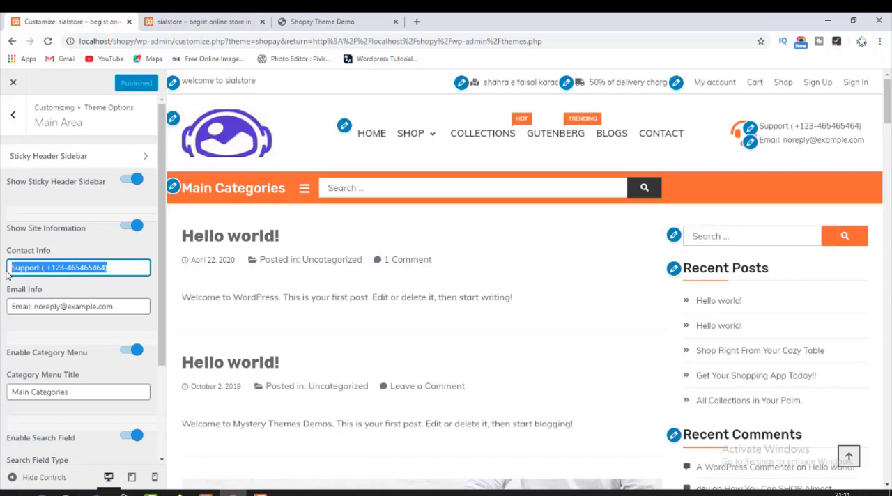
{"action": "left_click", "coordinate": [91, 269]}
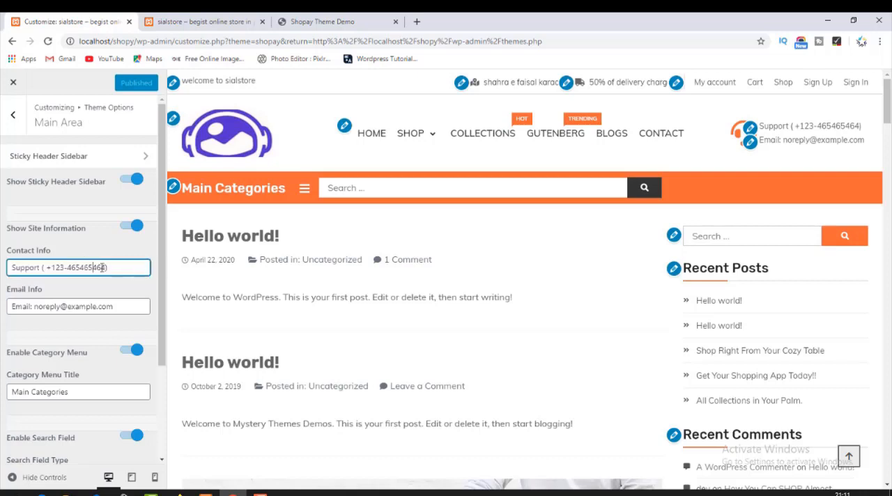
{"action": "left_click_drag", "start_coordinate": [103, 268], "coordinate": [50, 267]}
{"action": "left_click", "coordinate": [66, 267]}
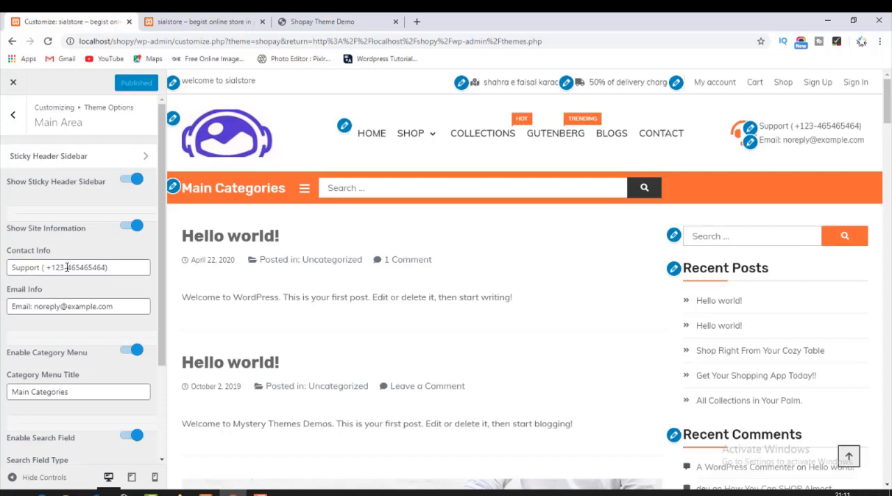
{"action": "left_click", "coordinate": [66, 267]}
{"action": "key", "text": "BackSpace"}
{"action": "key", "text": "BackSpace"}
{"action": "key", "text": "BackSpace"}
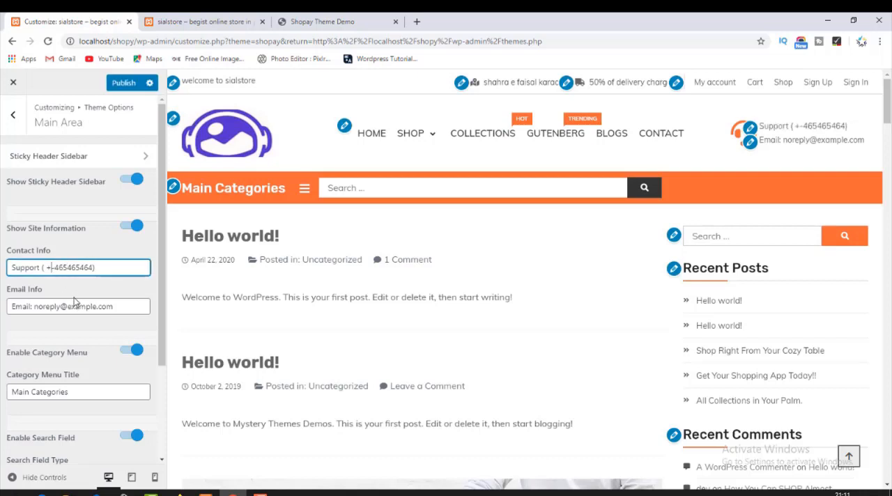
{"action": "type", "text": "92-"}
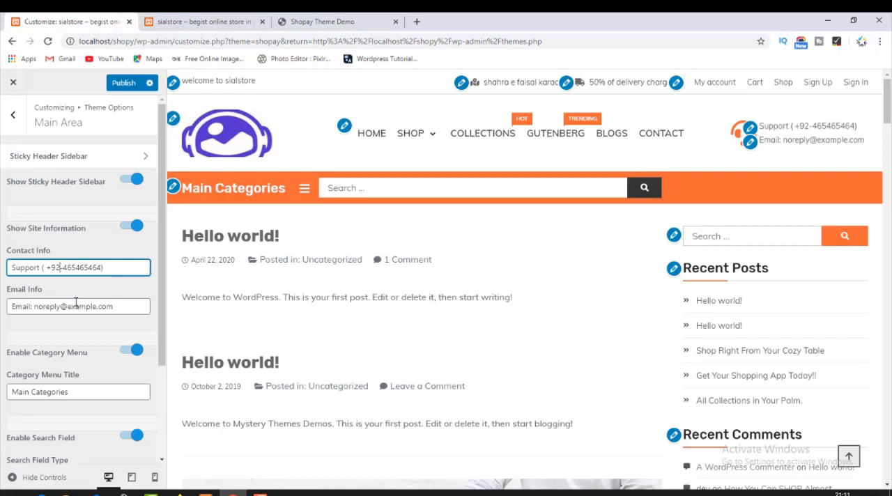
Replace the mailbox name in the Email Info address with the store's own, keeping the domain.
{"action": "left_click_drag", "start_coordinate": [60, 311], "coordinate": [40, 312]}
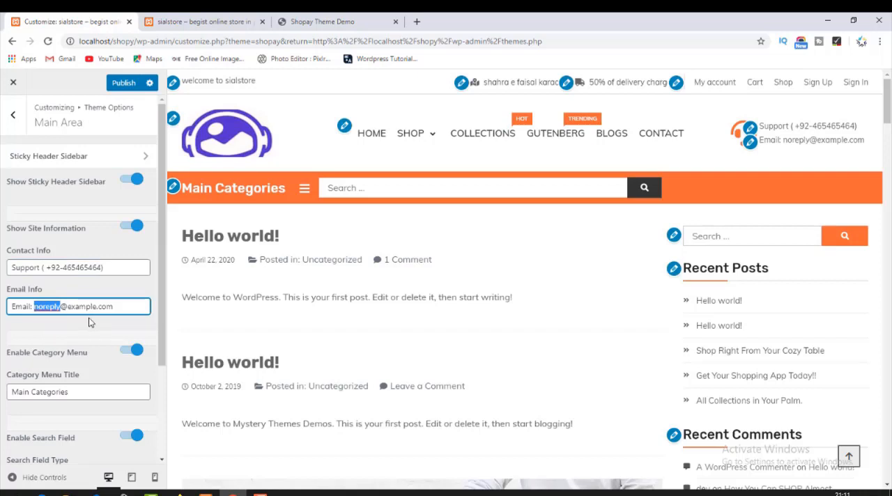
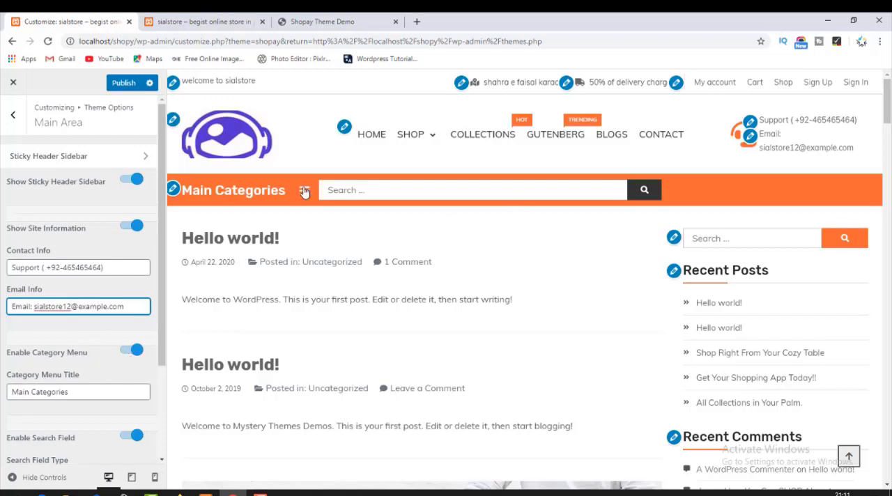
Disable the category menu to see its effect in the header preview, and enable it again.
{"action": "mouse_move", "coordinate": [400, 148]}
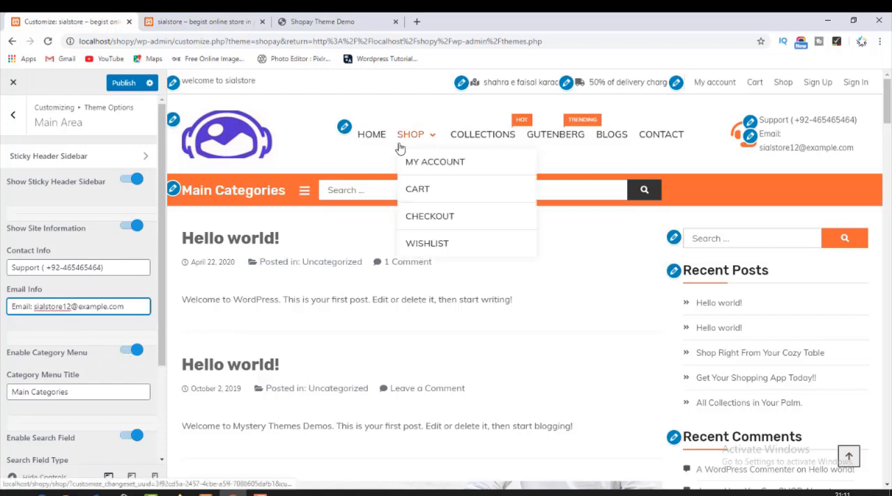
{"action": "left_click", "coordinate": [127, 351]}
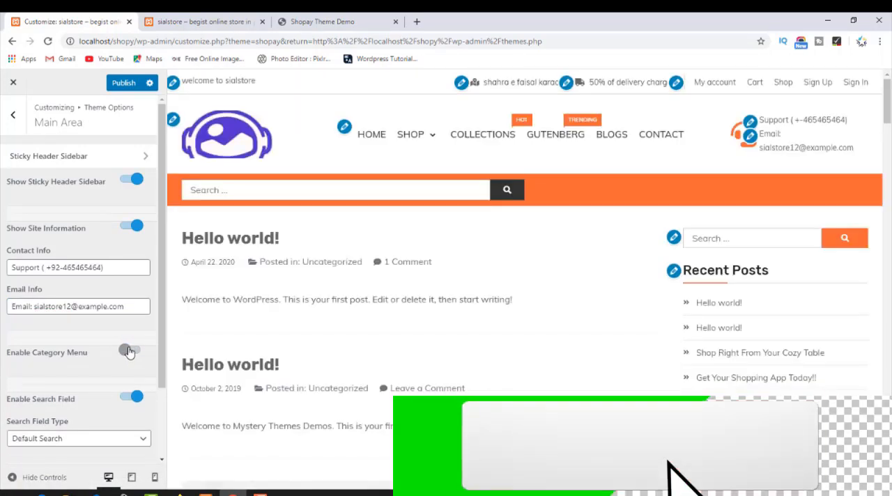
{"action": "left_click", "coordinate": [133, 352]}
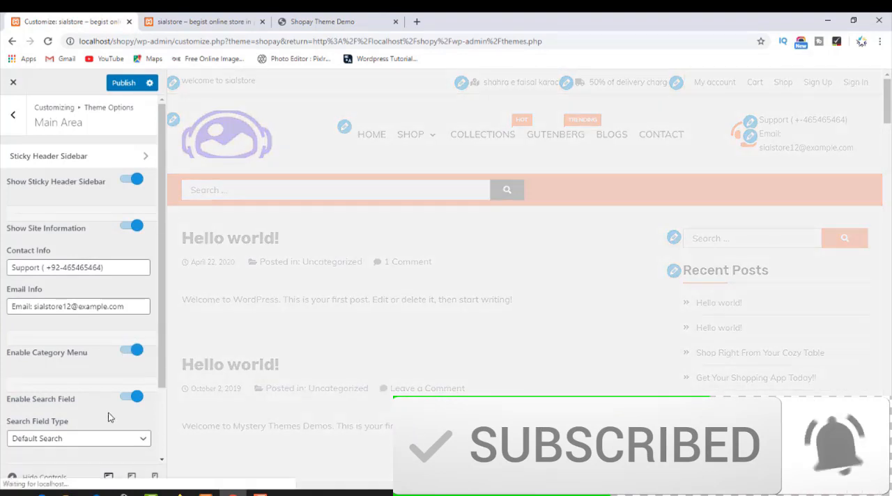
Open the Category Menu Title for editing in the Main Area settings.
{"action": "scroll", "coordinate": [110, 418], "scroll_direction": "down", "scroll_amount": 2}
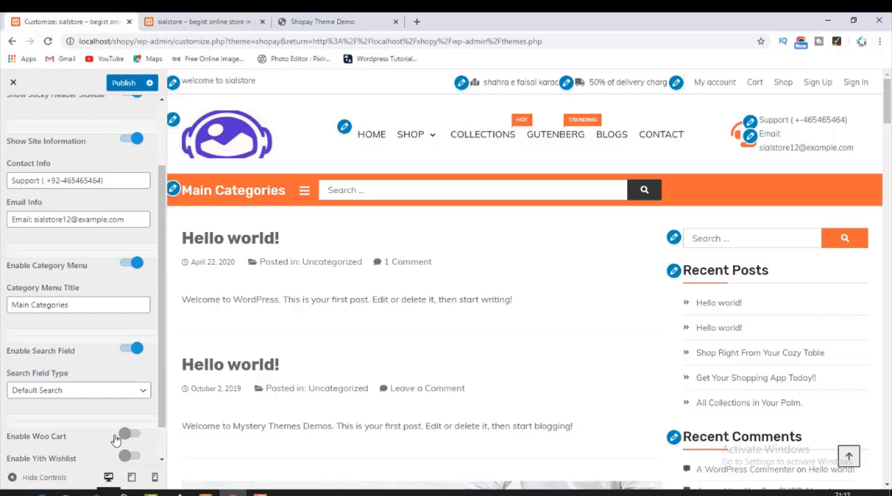
{"action": "left_click", "coordinate": [53, 304]}
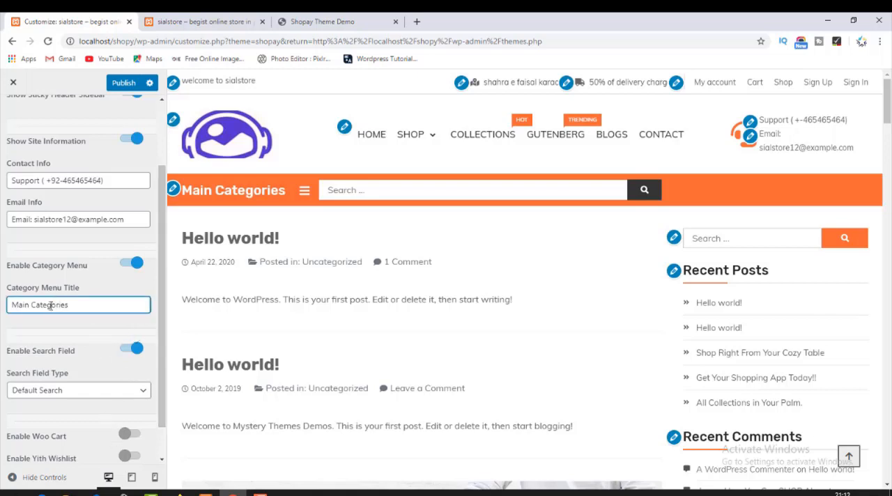
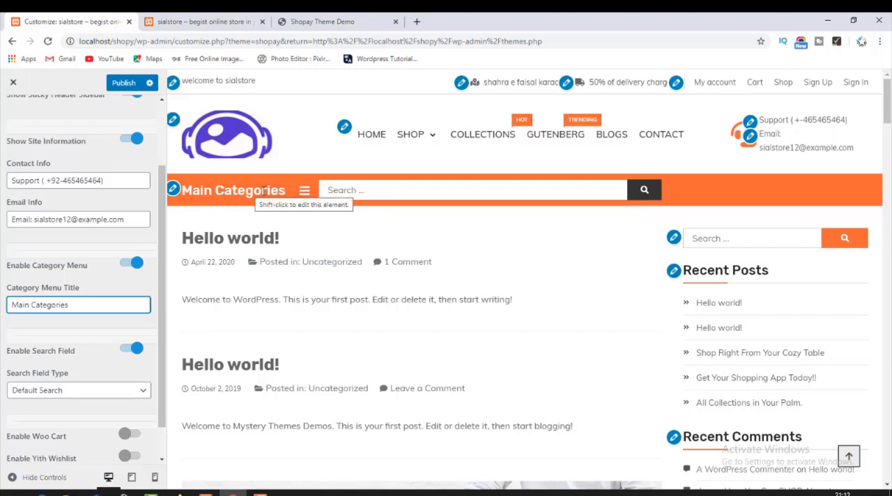
Toggle the category menu and the search field off and back on to check their effect in the header preview.
{"action": "left_click", "coordinate": [126, 264]}
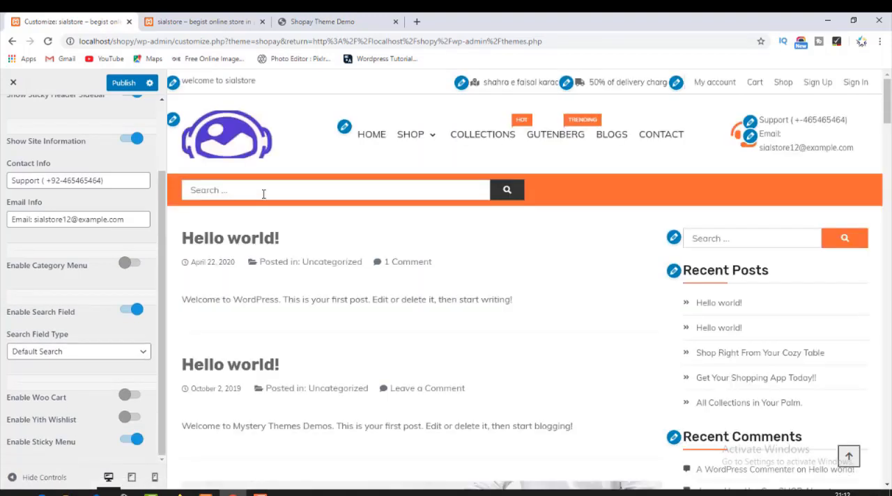
{"action": "left_click", "coordinate": [133, 266]}
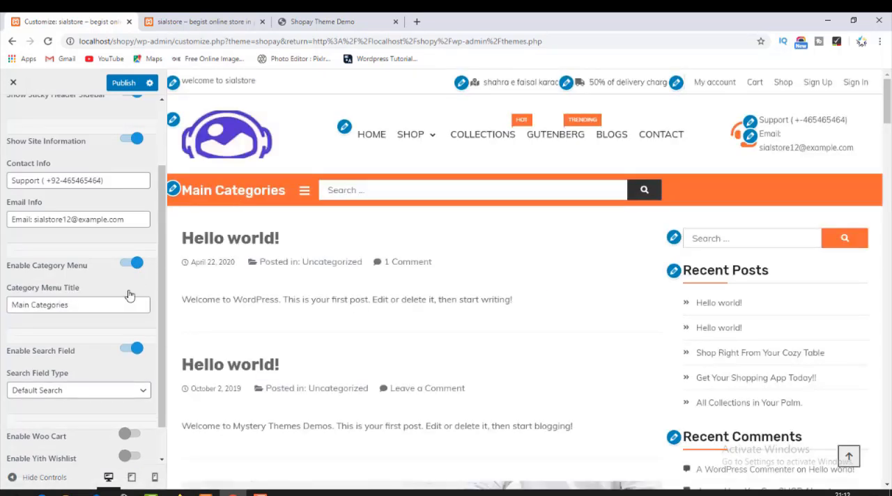
{"action": "scroll", "coordinate": [92, 376], "scroll_direction": "down", "scroll_amount": 1}
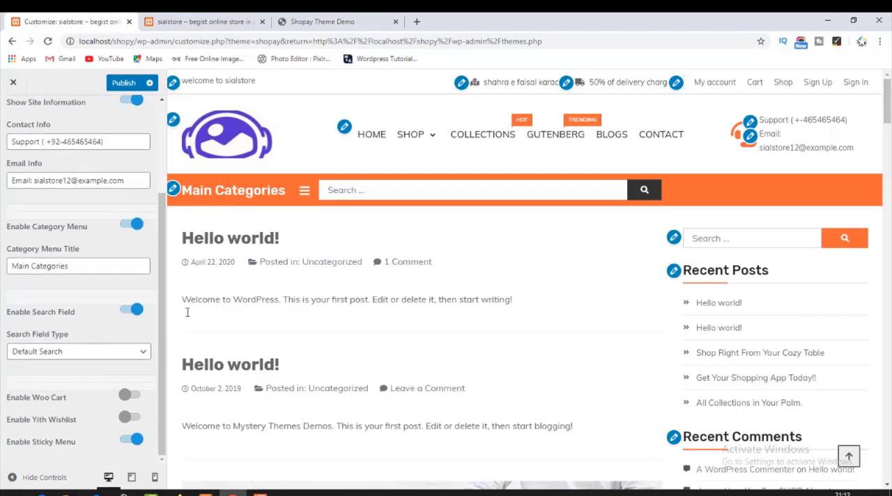
{"action": "left_click", "coordinate": [343, 186]}
{"action": "left_click", "coordinate": [139, 308]}
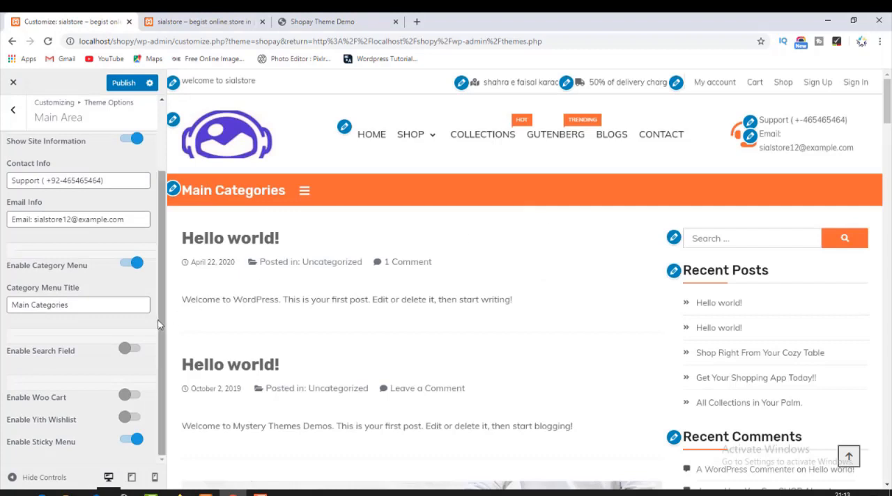
{"action": "left_click", "coordinate": [132, 355]}
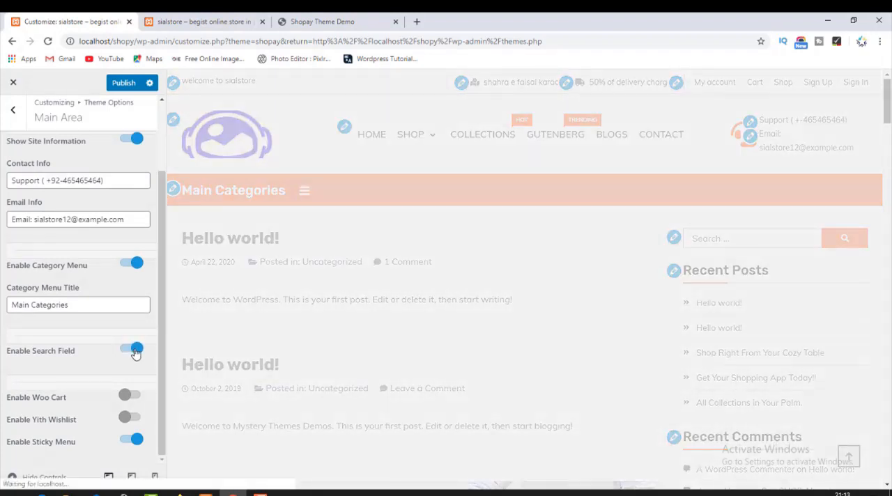
Enable the Woo Cart and the Yith Wishlist in the header's Main Area settings.
{"action": "scroll", "coordinate": [87, 412], "scroll_direction": "down", "scroll_amount": 2}
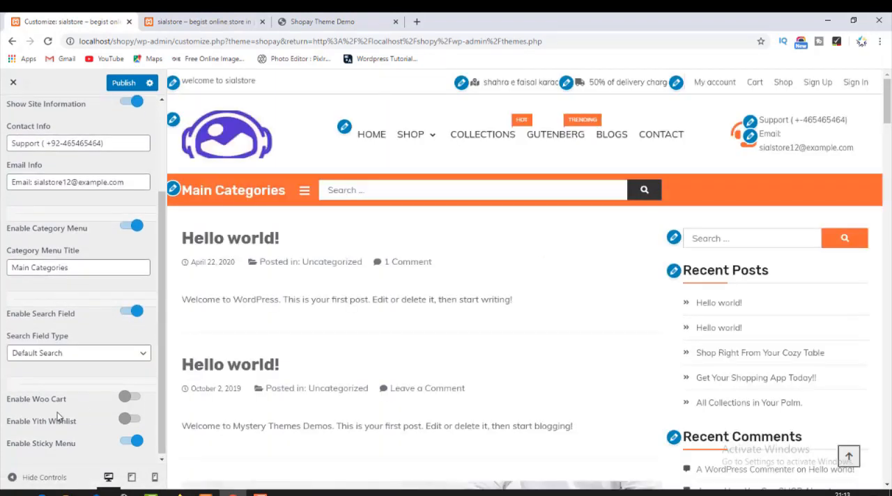
{"action": "left_click", "coordinate": [129, 397]}
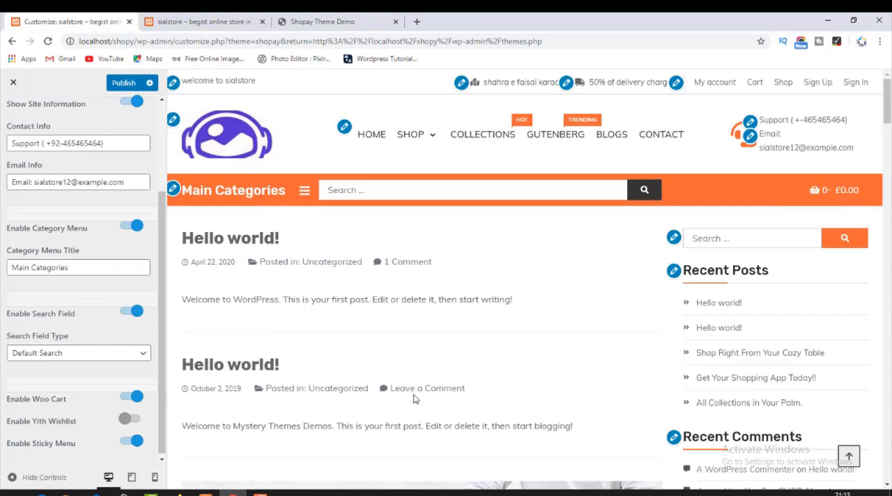
{"action": "mouse_move", "coordinate": [830, 192]}
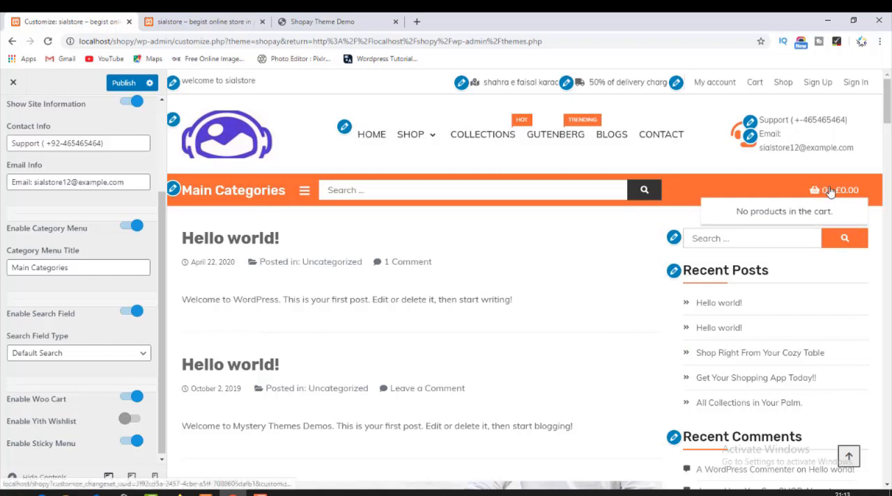
{"action": "left_click", "coordinate": [131, 418]}
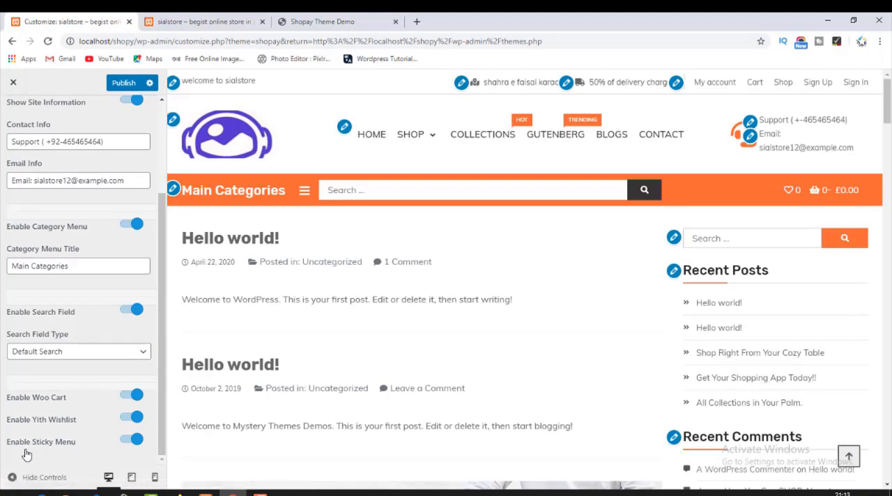
Disable the sticky menu to test how the header behaves while scrolling the preview, and enable it again.
{"action": "left_click", "coordinate": [127, 440]}
{"action": "scroll", "coordinate": [321, 230], "scroll_direction": "down", "scroll_amount": 2}
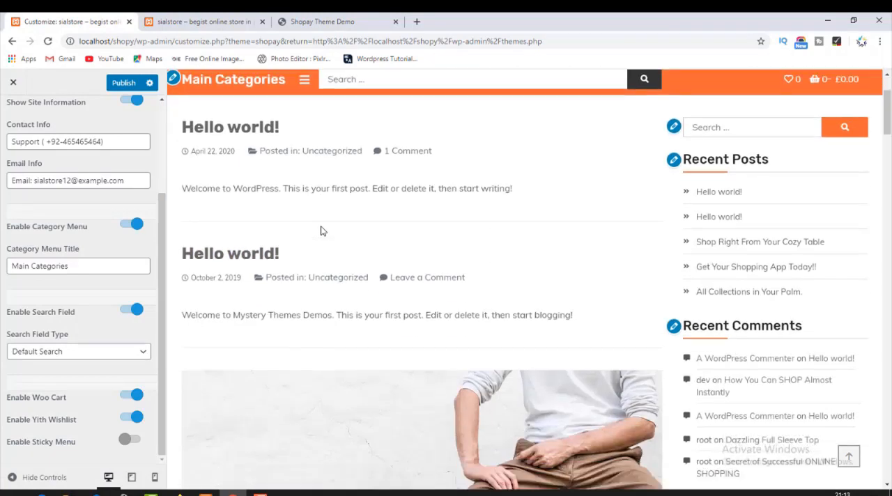
{"action": "scroll", "coordinate": [321, 230], "scroll_direction": "up", "scroll_amount": 2}
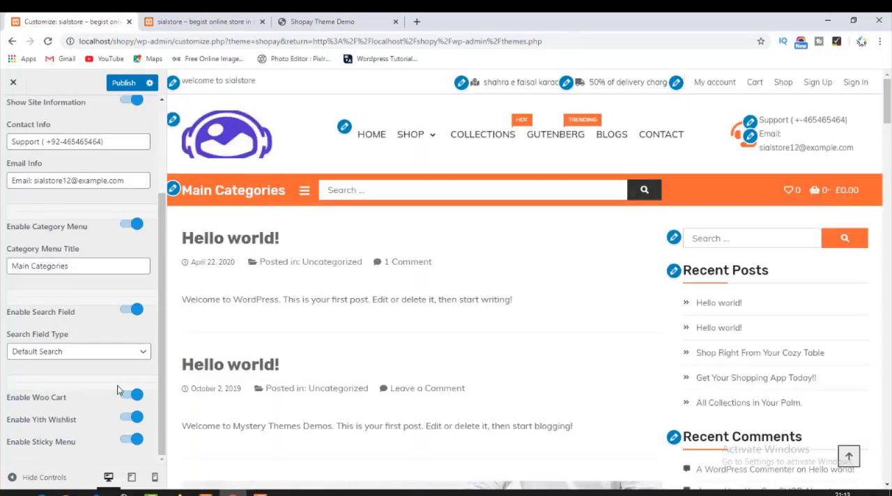
Publish the Main Area changes and check the cart, Main Categories list and search field on the live store page.
{"action": "scroll", "coordinate": [73, 418], "scroll_direction": "up", "scroll_amount": 2}
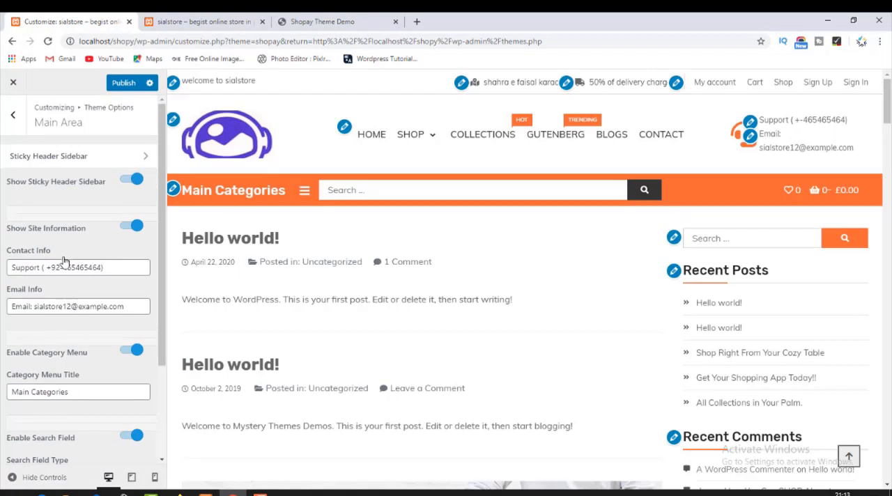
{"action": "left_click", "coordinate": [115, 89]}
{"action": "left_click", "coordinate": [179, 16]}
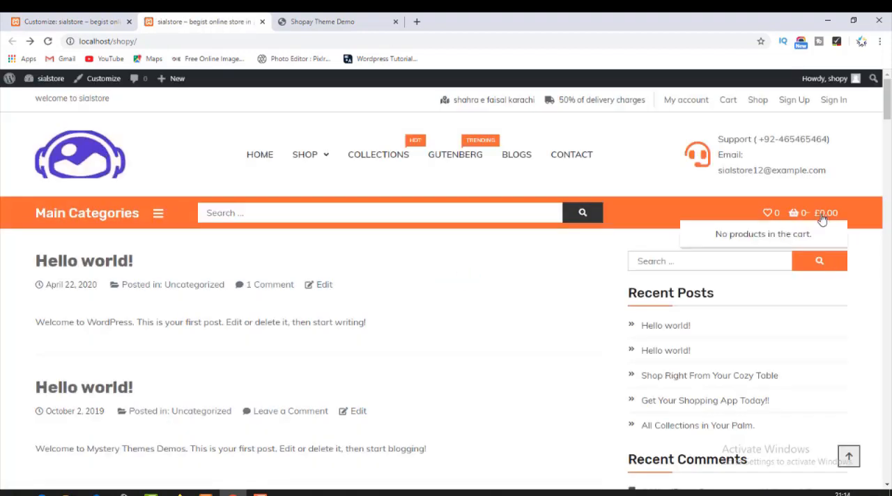
{"action": "left_click", "coordinate": [156, 215]}
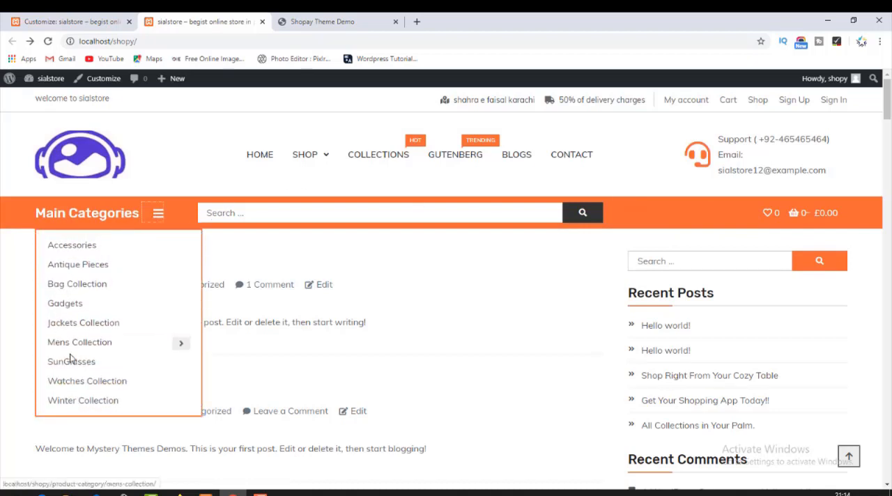
{"action": "left_click", "coordinate": [299, 214]}
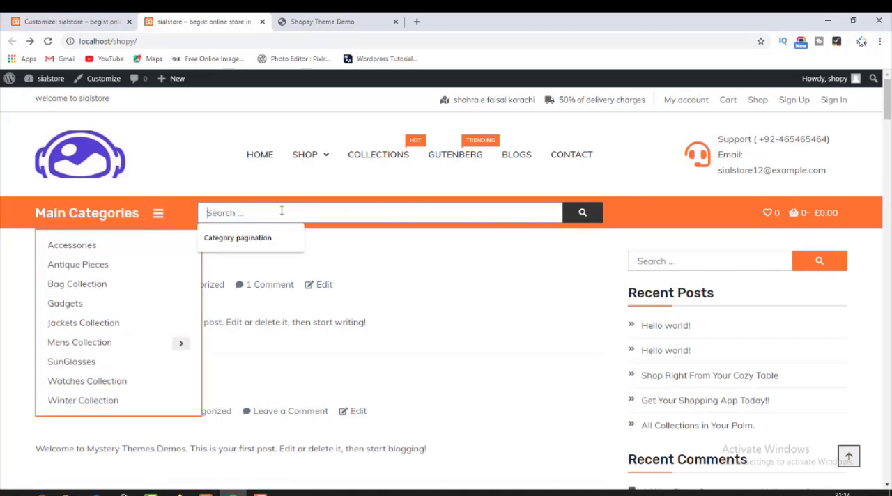
{"action": "left_click", "coordinate": [209, 170]}
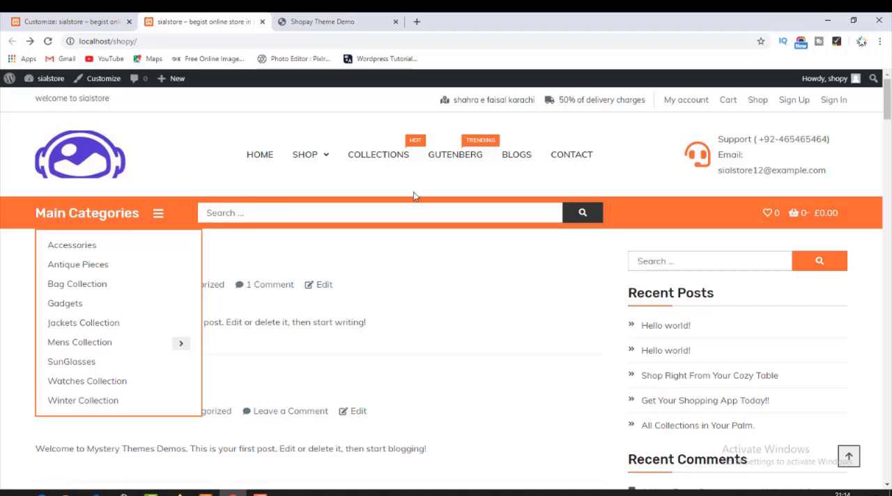
Compare the support number and email in the live store header with the Main Area settings.
{"action": "left_click", "coordinate": [55, 21]}
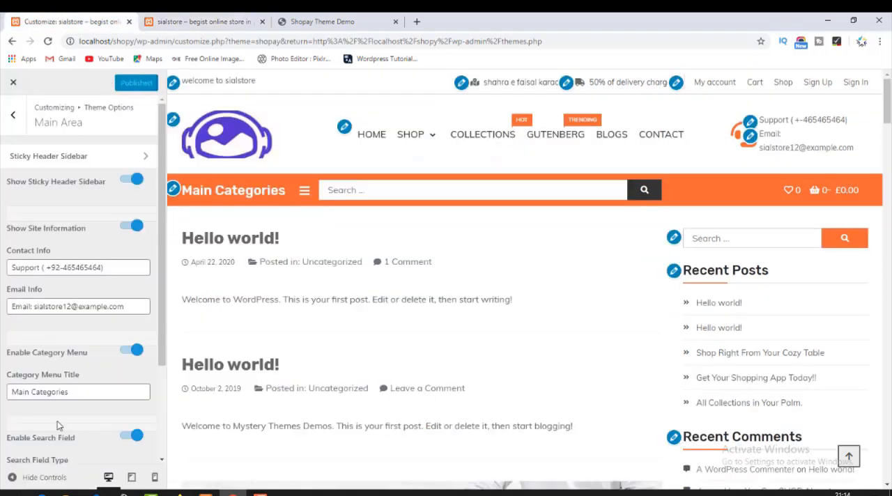
{"action": "scroll", "coordinate": [57, 420], "scroll_direction": "down", "scroll_amount": 2}
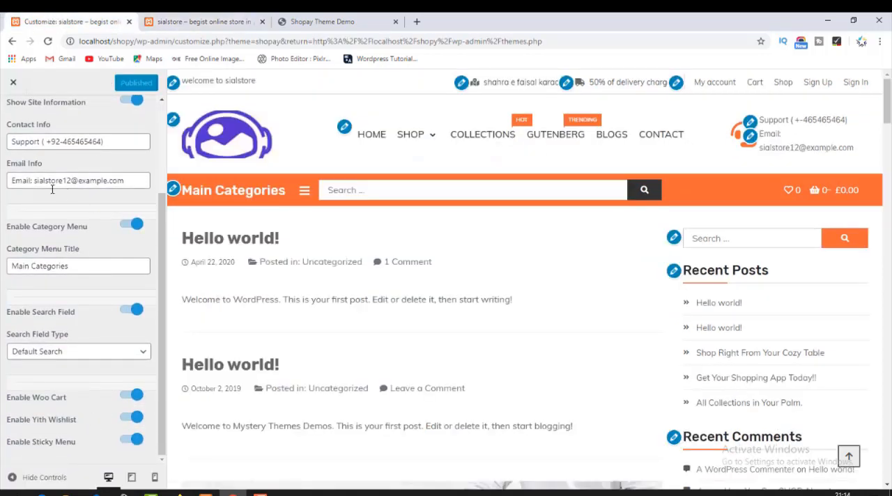
{"action": "left_click", "coordinate": [230, 21]}
{"action": "left_click_drag", "start_coordinate": [817, 139], "coordinate": [826, 172]}
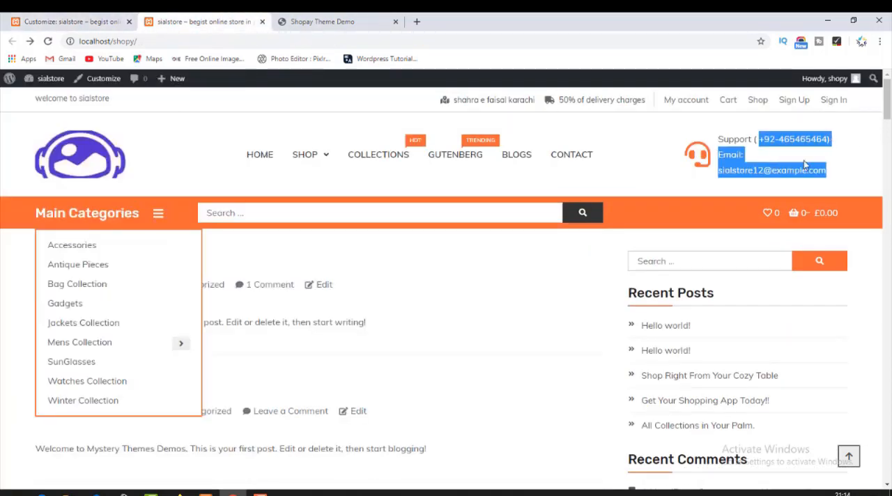
{"action": "left_click_drag", "start_coordinate": [737, 171], "coordinate": [828, 172]}
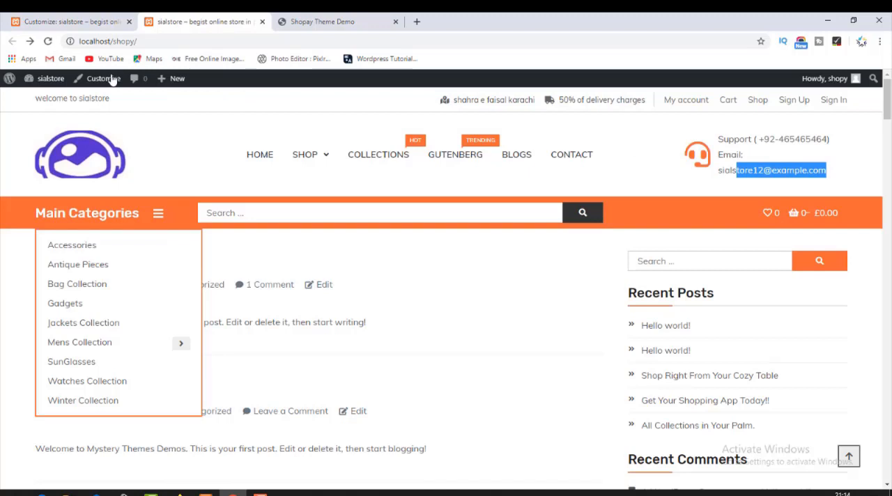
{"action": "left_click", "coordinate": [100, 21]}
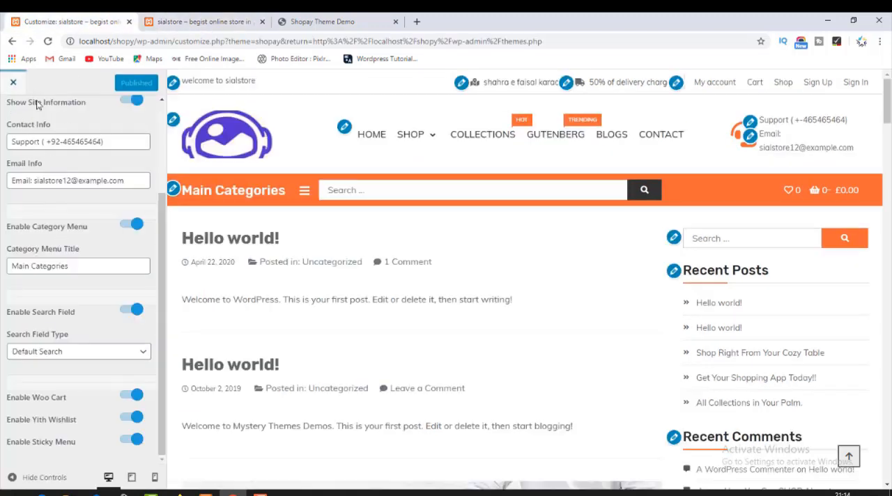
{"action": "scroll", "coordinate": [55, 139], "scroll_direction": "up", "scroll_amount": 3}
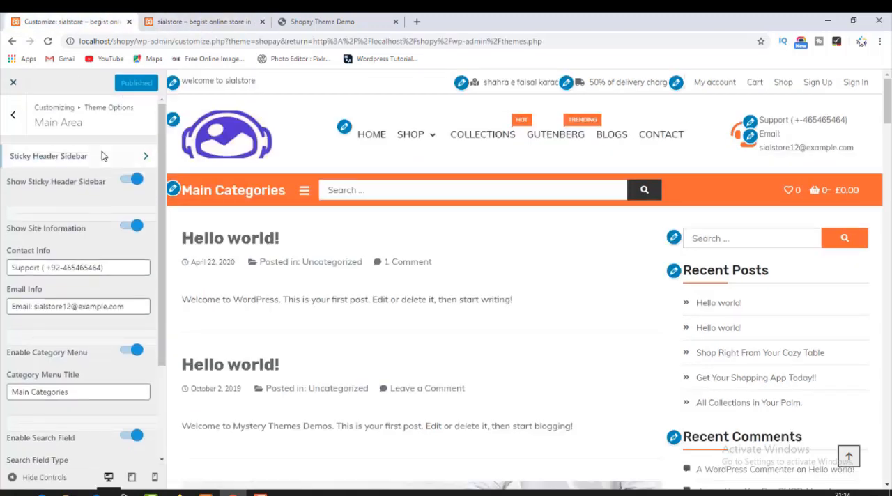
Enable Highlight Woo Products in the header's Woo Products settings.
{"action": "left_click", "coordinate": [5, 123]}
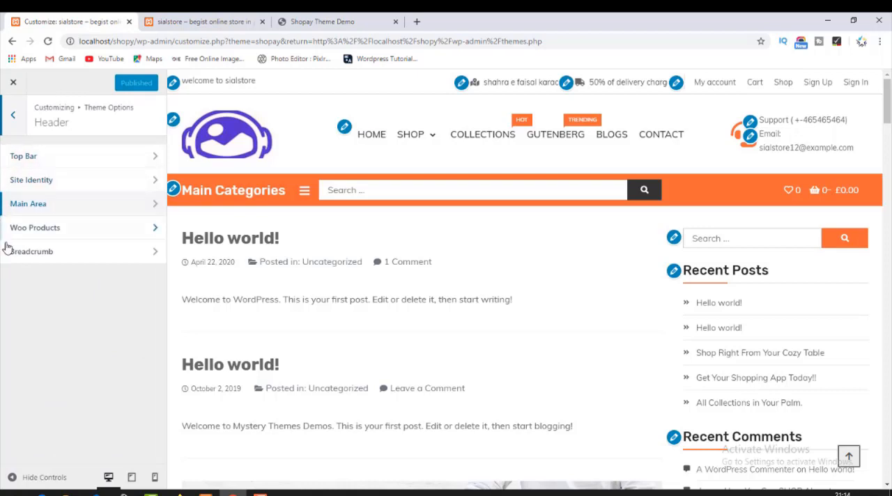
{"action": "left_click", "coordinate": [58, 203]}
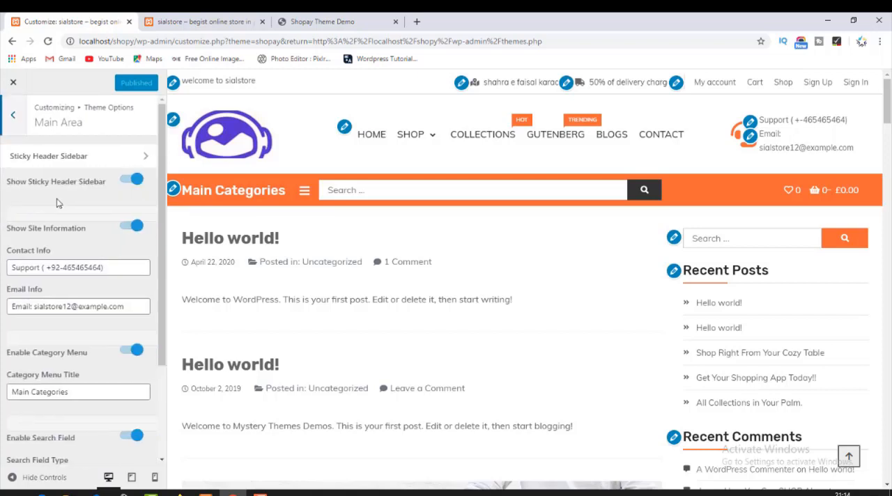
{"action": "left_click", "coordinate": [13, 115]}
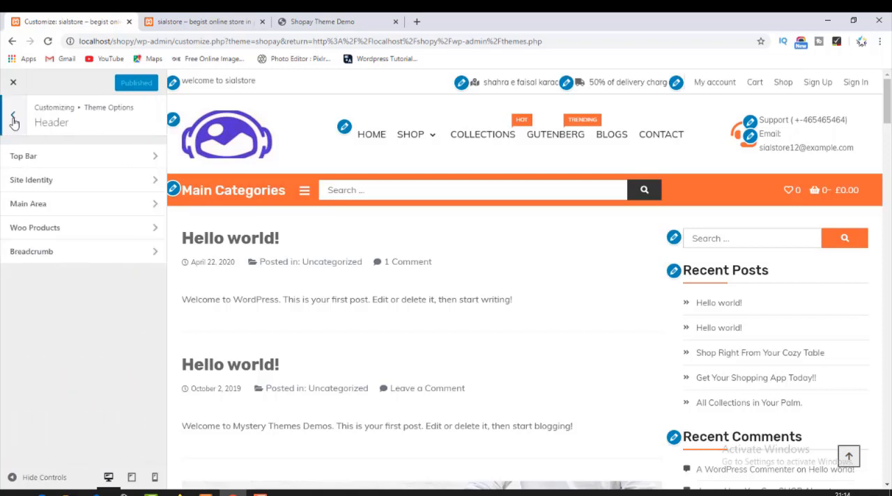
{"action": "left_click", "coordinate": [52, 237]}
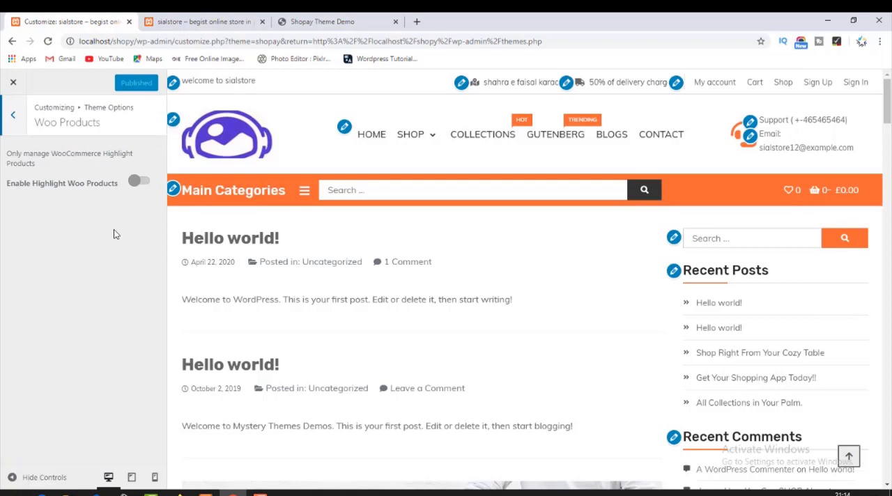
{"action": "left_click", "coordinate": [139, 182]}
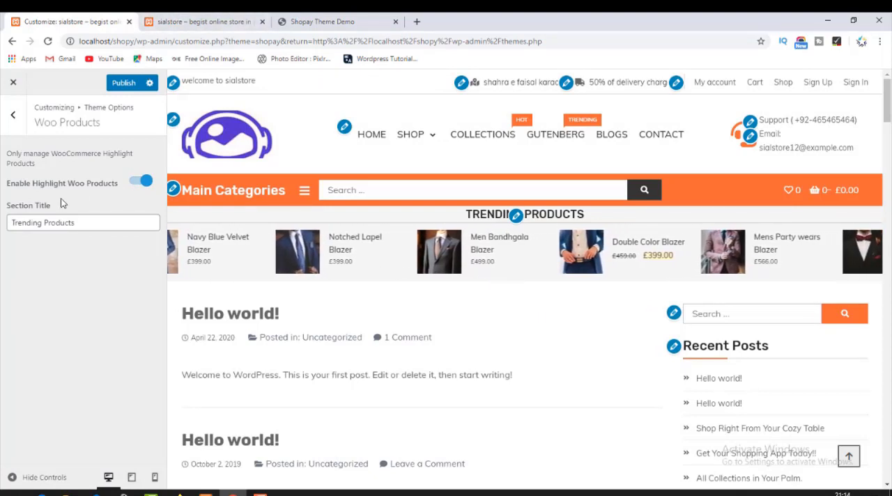
Publish the highlighted products setting and check the Trending Products strip and sticky header on the live store page.
{"action": "left_click", "coordinate": [123, 82]}
{"action": "left_click", "coordinate": [161, 22]}
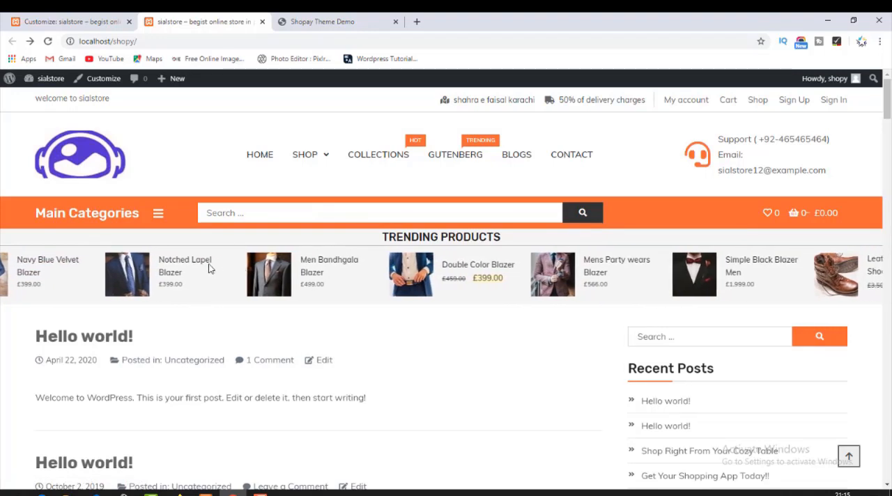
{"action": "scroll", "coordinate": [223, 298], "scroll_direction": "down", "scroll_amount": 8}
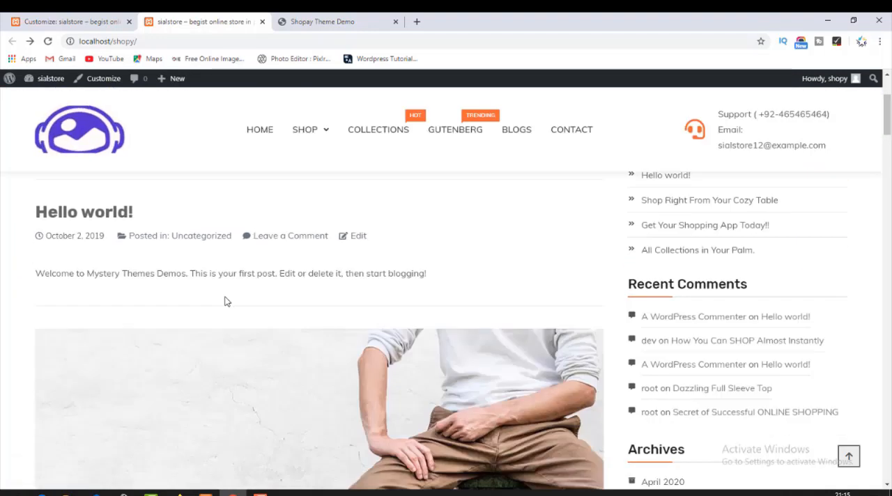
{"action": "scroll", "coordinate": [237, 291], "scroll_direction": "up", "scroll_amount": 7}
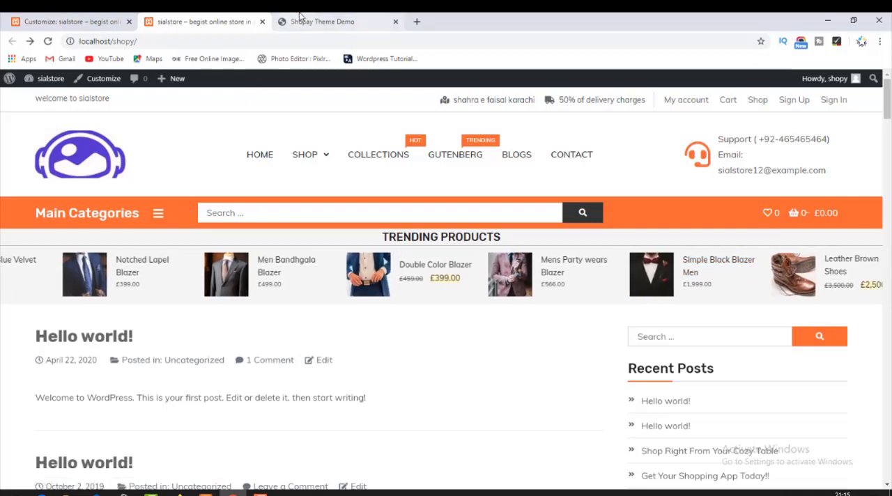
Examine the header, category list and homepage layout of the Shopay Theme Demo, and return to the live store page.
{"action": "left_click", "coordinate": [322, 22]}
{"action": "left_click", "coordinate": [204, 216]}
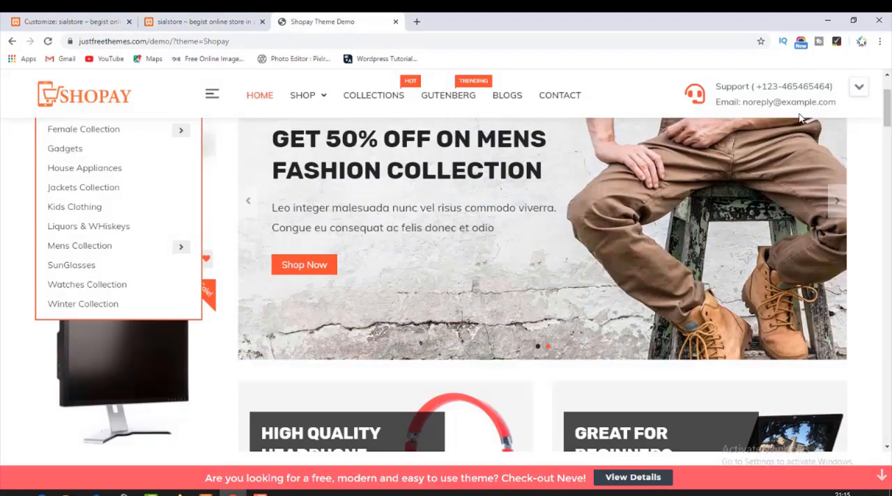
{"action": "scroll", "coordinate": [452, 189], "scroll_direction": "up", "scroll_amount": 3}
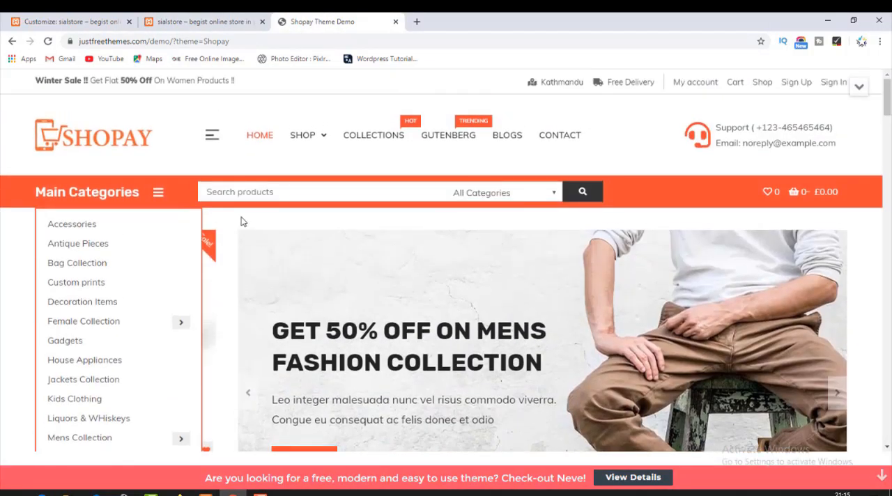
{"action": "left_click", "coordinate": [105, 136]}
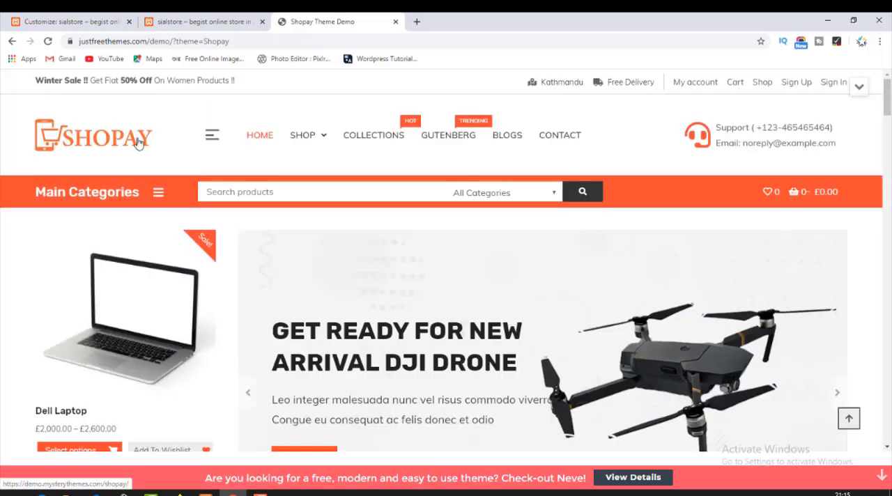
{"action": "scroll", "coordinate": [247, 284], "scroll_direction": "down", "scroll_amount": 4}
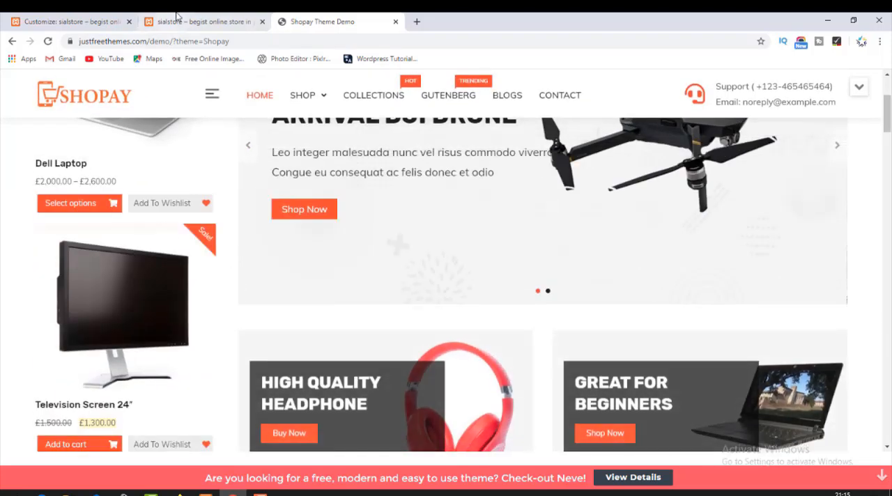
{"action": "left_click", "coordinate": [180, 22]}
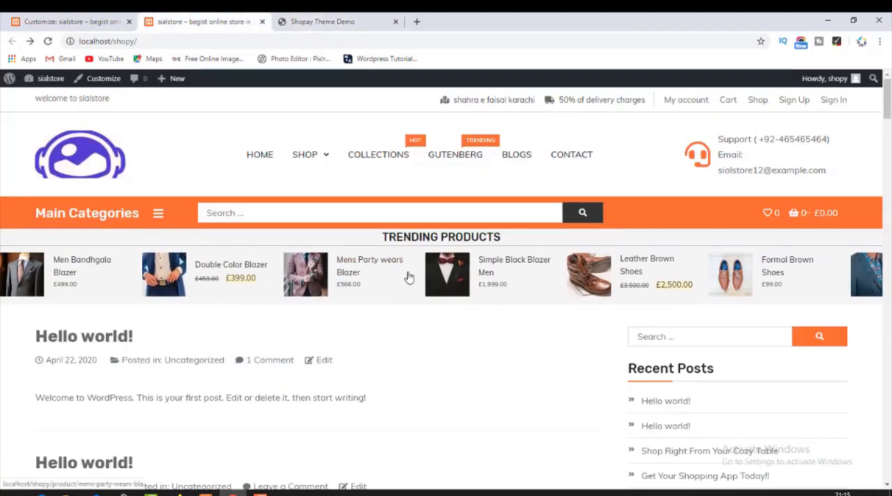
Return to the Customizer and open the Breadcrumb settings of the header theme options.
{"action": "left_click", "coordinate": [82, 22]}
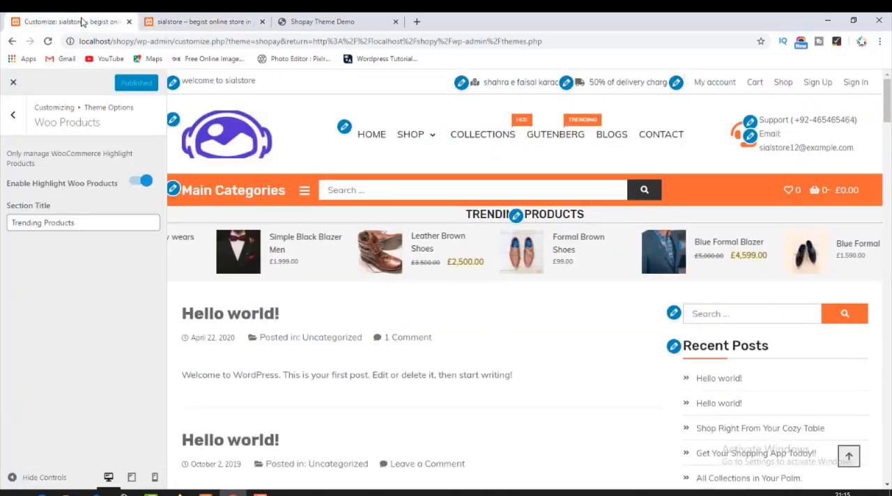
{"action": "left_click", "coordinate": [13, 118]}
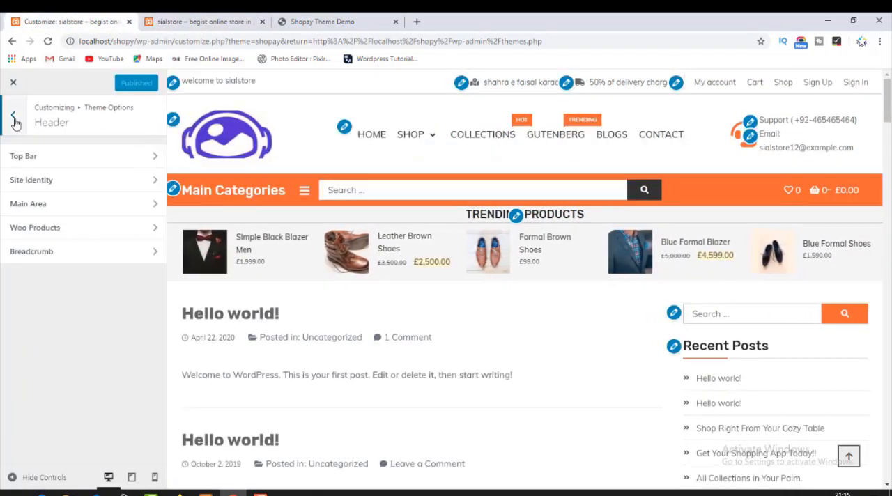
{"action": "left_click", "coordinate": [32, 252]}
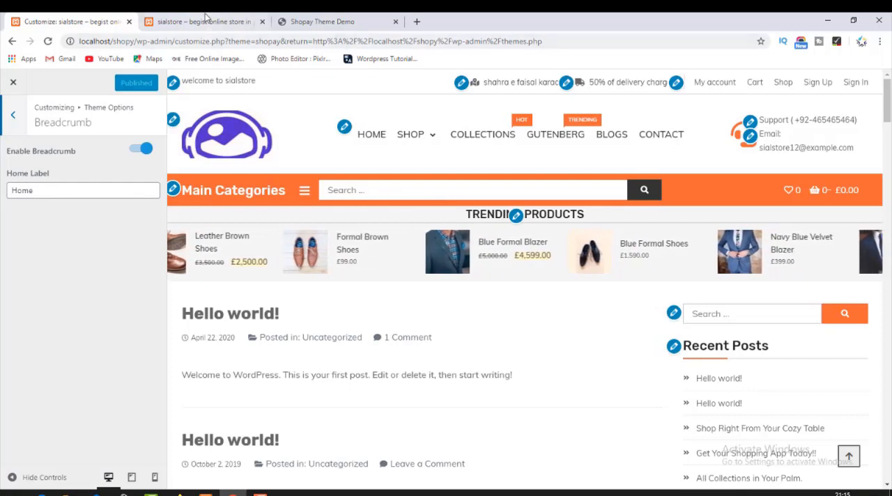
Open the Antique Pieces category in a separate tab from the live store's Main Categories and test its breadcrumb's Home link.
{"action": "left_click", "coordinate": [206, 21]}
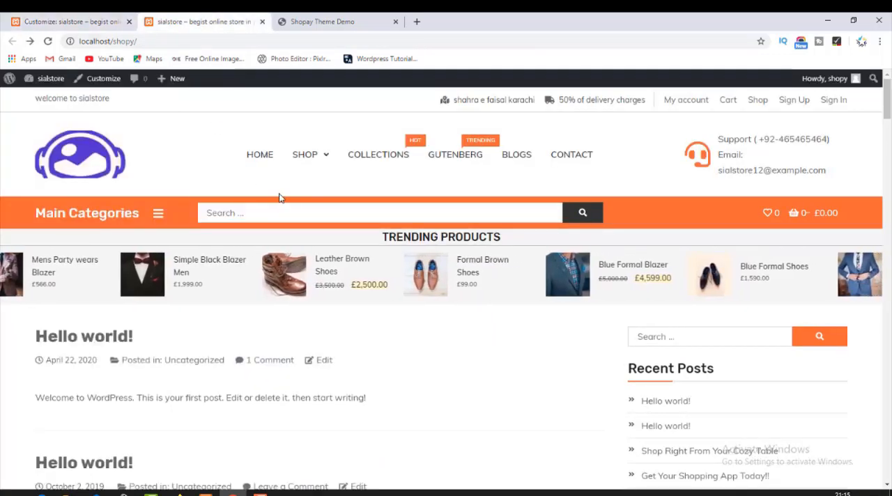
{"action": "left_click", "coordinate": [359, 159]}
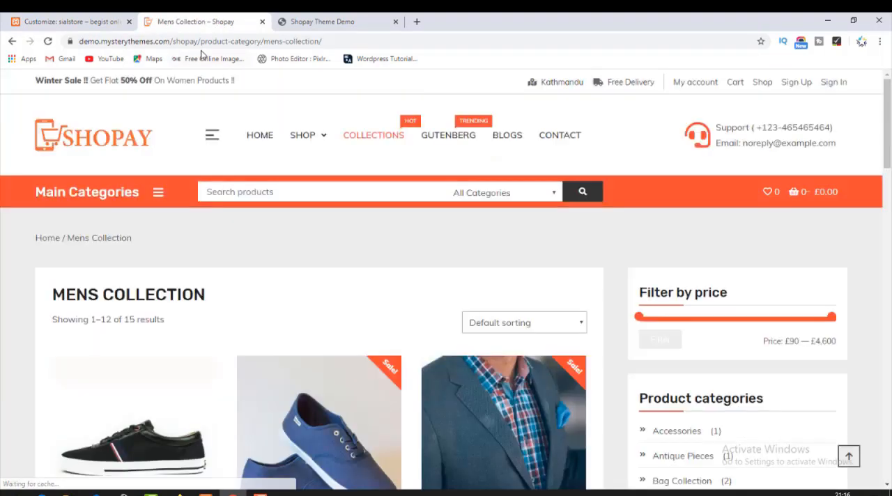
{"action": "left_click", "coordinate": [17, 45]}
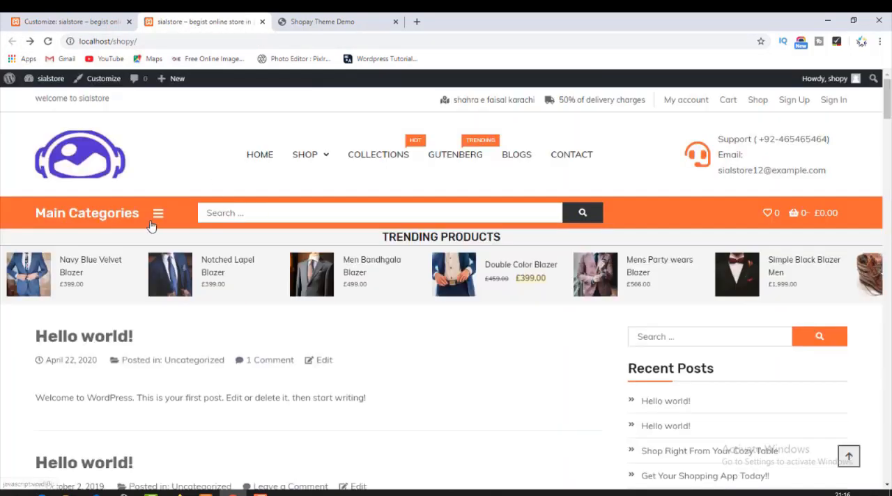
{"action": "left_click", "coordinate": [158, 214]}
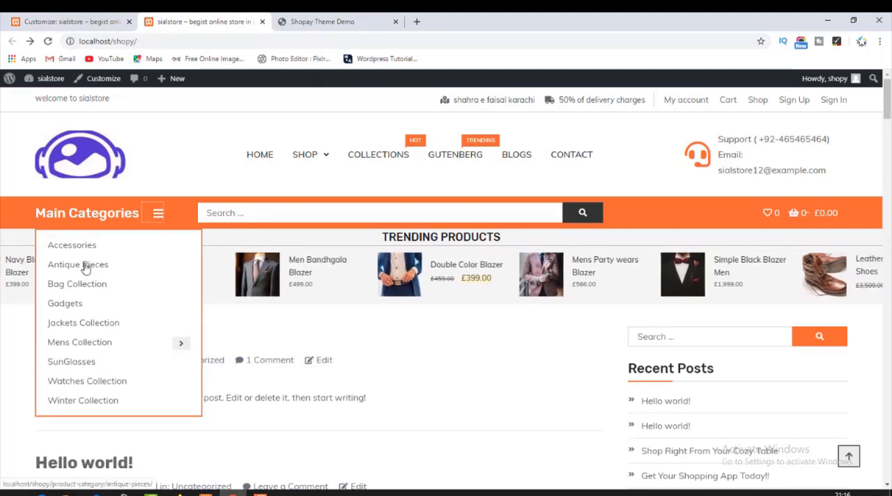
{"action": "middle_click", "coordinate": [84, 269]}
{"action": "left_click", "coordinate": [336, 21]}
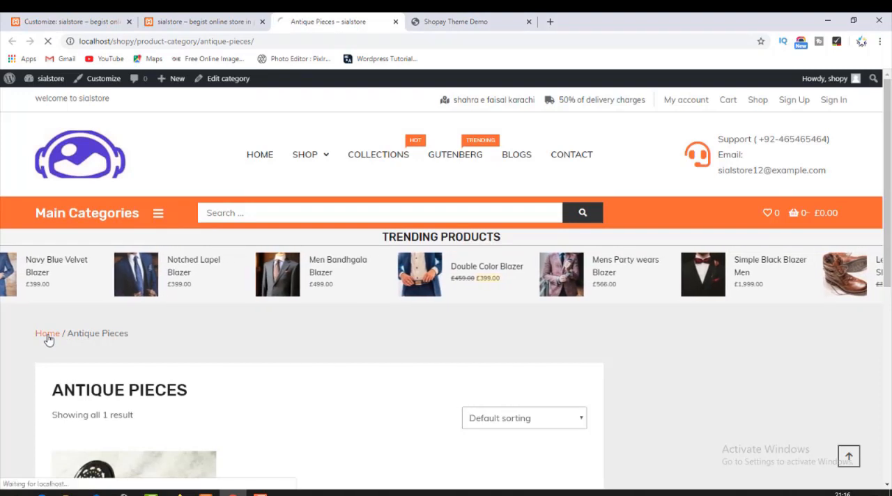
{"action": "left_click", "coordinate": [56, 339]}
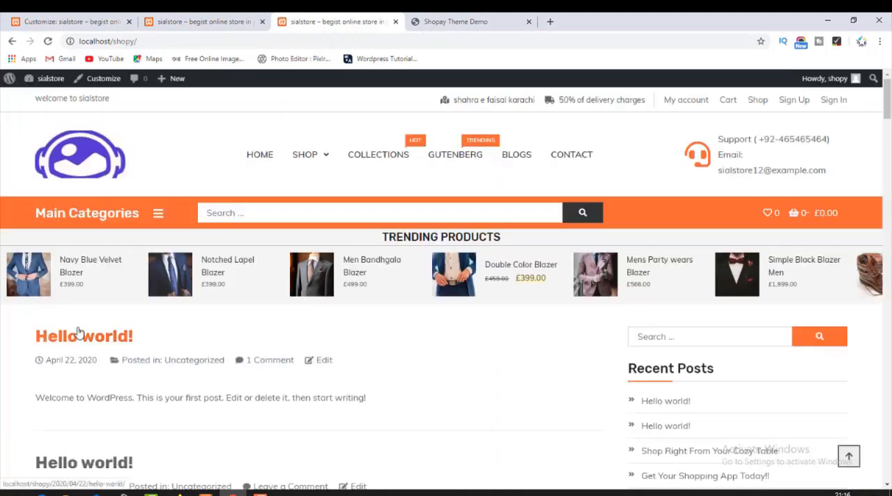
{"action": "left_click", "coordinate": [11, 43]}
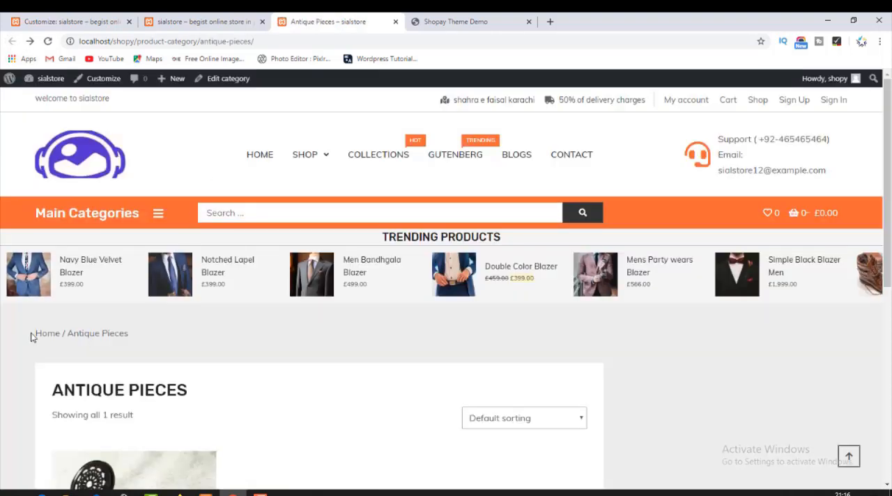
{"action": "left_click", "coordinate": [202, 21]}
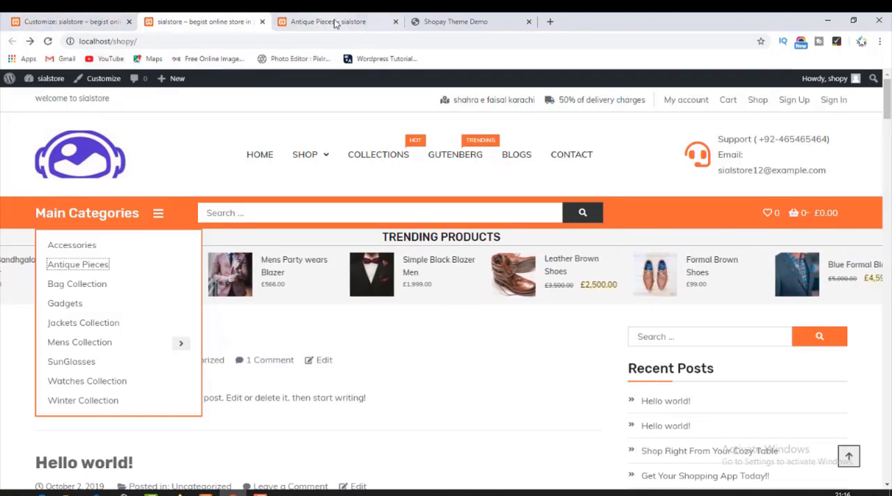
Disable the breadcrumb in the Customizer, publish the setting and check the reloaded Antique Pieces page.
{"action": "left_click", "coordinate": [125, 22]}
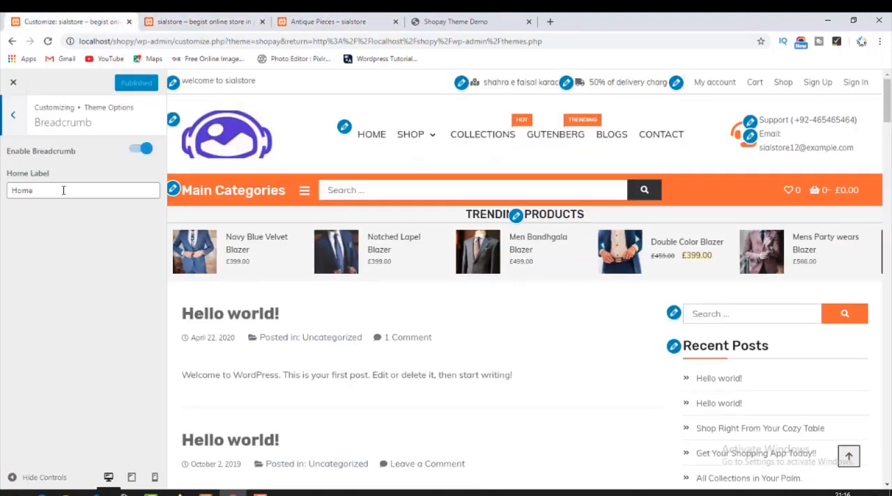
{"action": "left_click", "coordinate": [137, 150]}
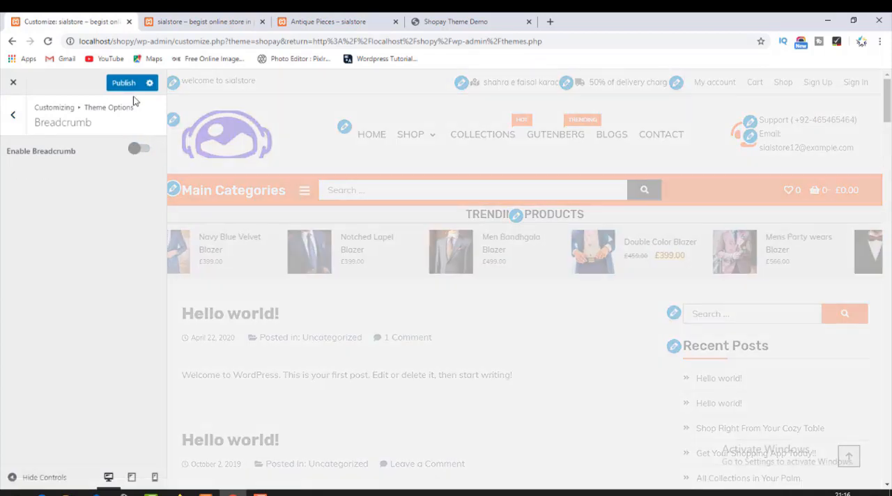
{"action": "left_click", "coordinate": [126, 82]}
{"action": "left_click", "coordinate": [271, 19]}
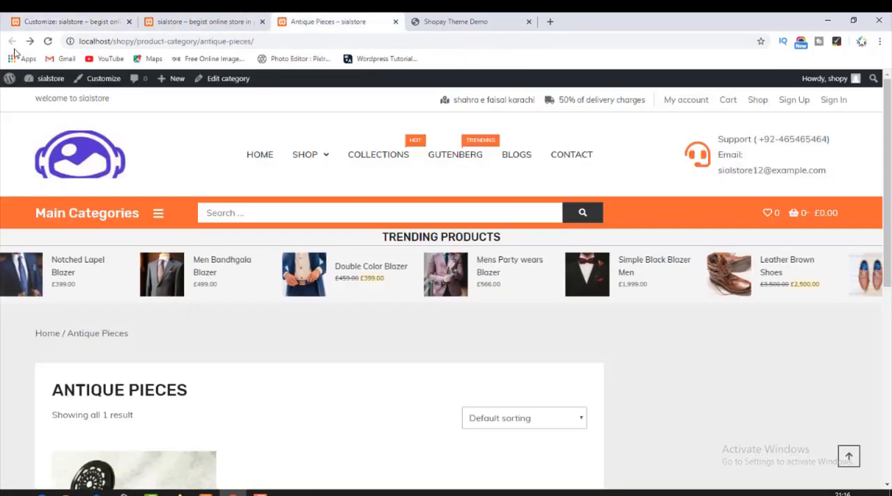
{"action": "left_click", "coordinate": [48, 41]}
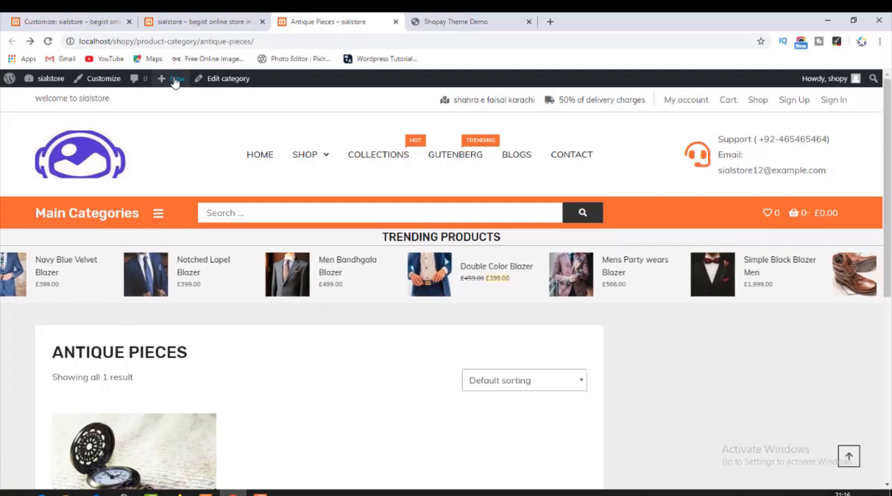
Enable the breadcrumb again in the Customizer and publish the setting.
{"action": "left_click", "coordinate": [232, 18]}
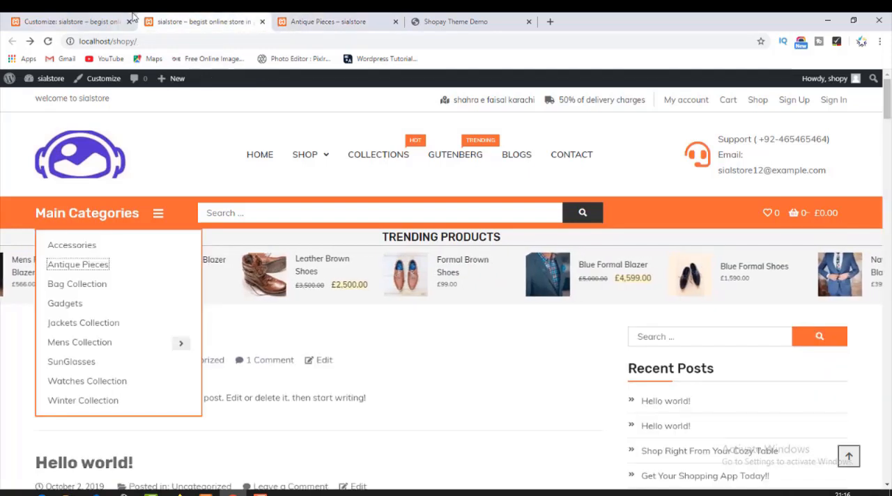
{"action": "left_click", "coordinate": [111, 17]}
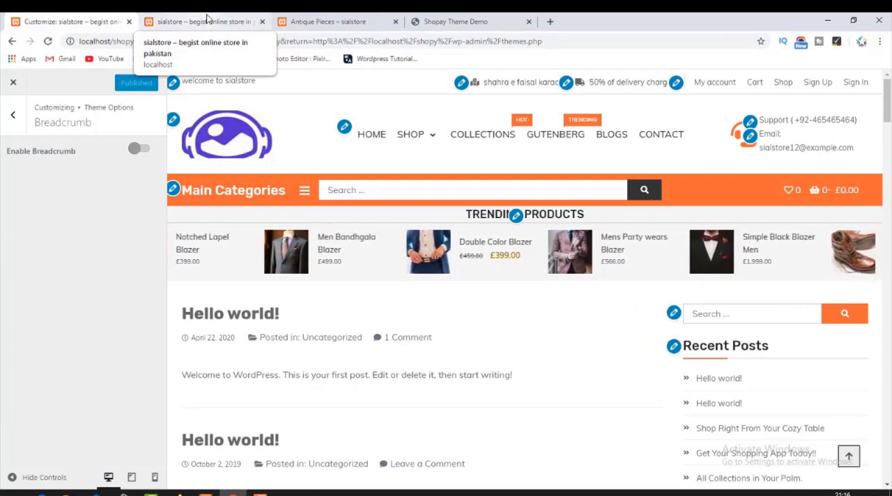
{"action": "left_click", "coordinate": [143, 156]}
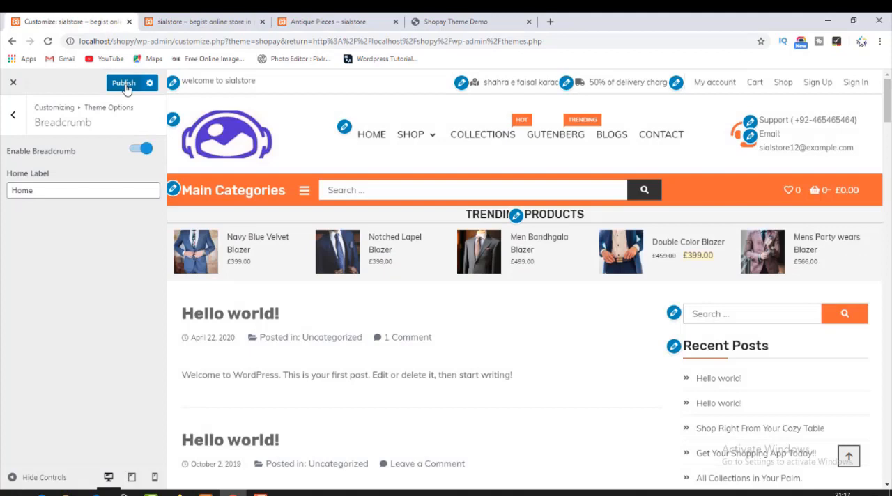
{"action": "left_click", "coordinate": [125, 85]}
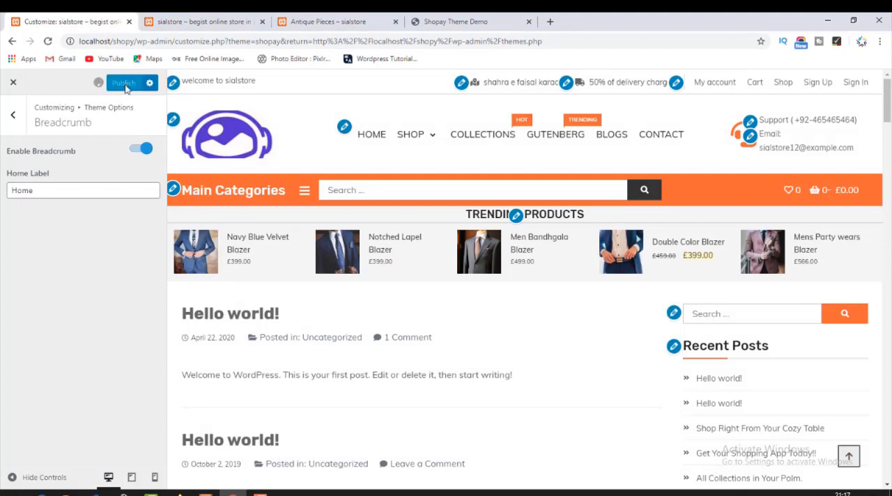
Open the Homepage Sections settings under the theme's Homepage options.
{"action": "left_click", "coordinate": [13, 117]}
{"action": "left_click", "coordinate": [13, 121]}
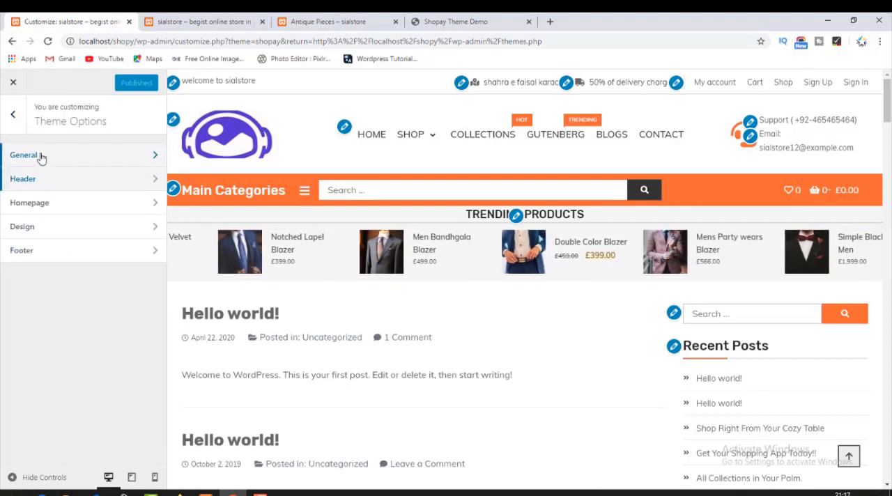
{"action": "left_click", "coordinate": [54, 203]}
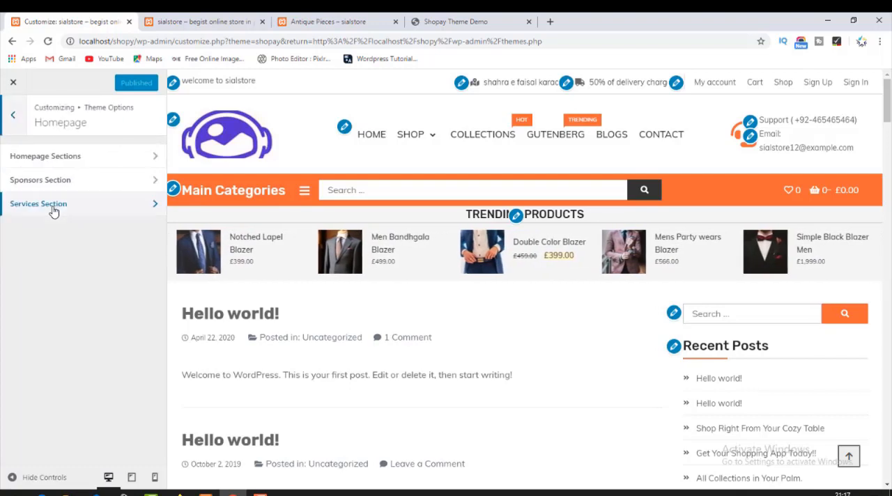
{"action": "left_click", "coordinate": [65, 157]}
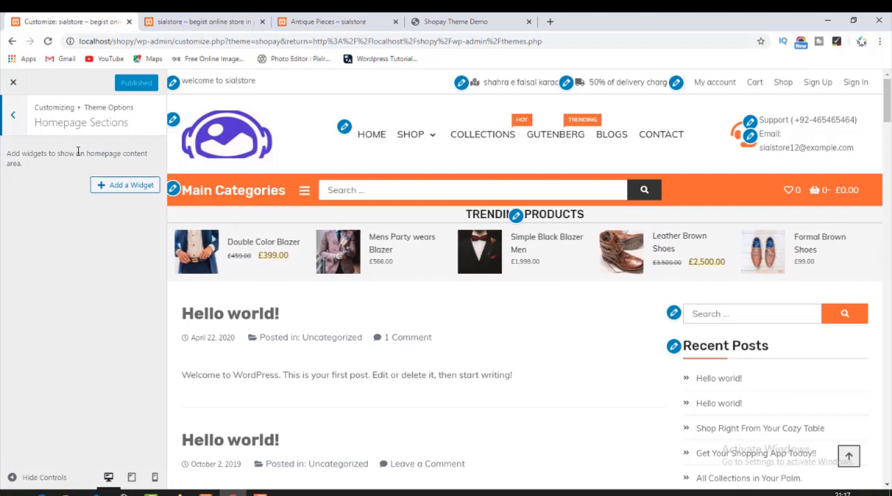
Examine the homepage content below the header on the live store page, and return to the Homepage Sections settings.
{"action": "left_click", "coordinate": [198, 22]}
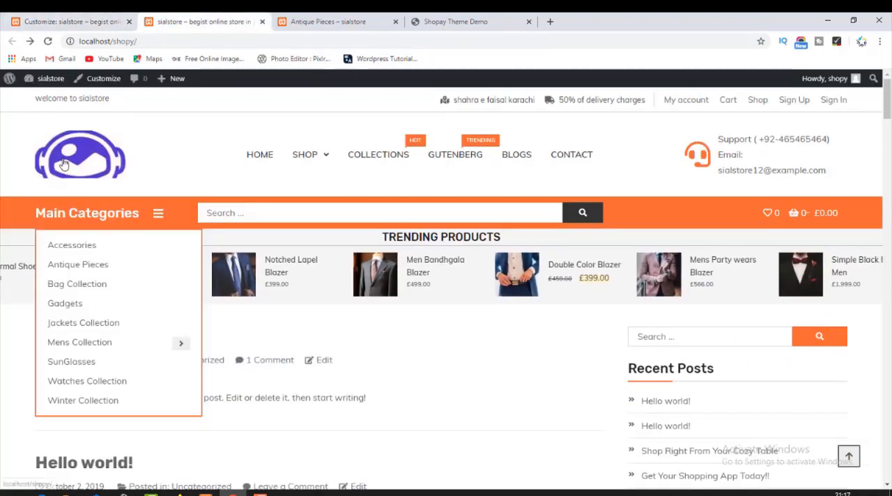
{"action": "scroll", "coordinate": [202, 279], "scroll_direction": "down", "scroll_amount": 3}
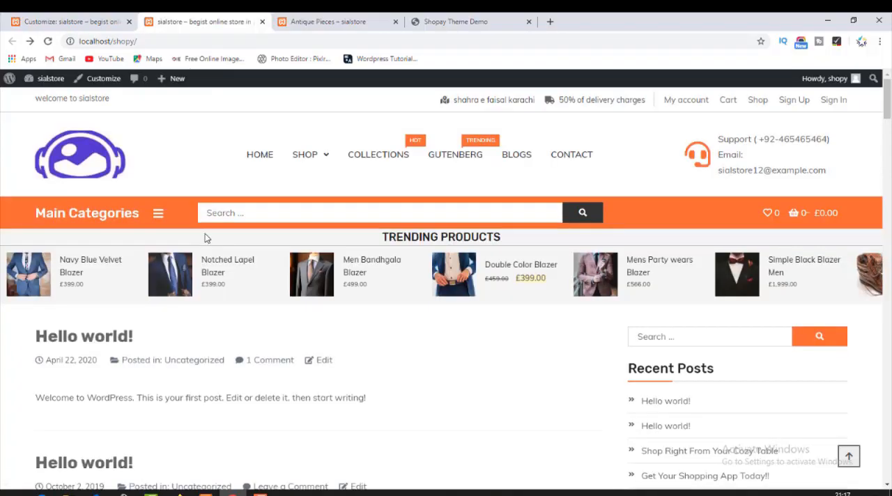
{"action": "scroll", "coordinate": [213, 269], "scroll_direction": "down", "scroll_amount": 5}
{"action": "scroll", "coordinate": [213, 269], "scroll_direction": "up", "scroll_amount": 6}
{"action": "scroll", "coordinate": [216, 293], "scroll_direction": "down", "scroll_amount": 4}
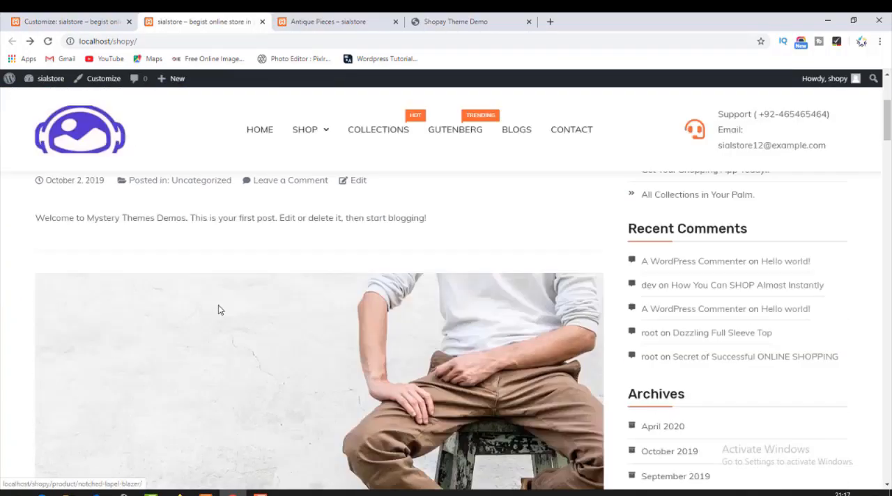
{"action": "scroll", "coordinate": [219, 308], "scroll_direction": "down", "scroll_amount": 10}
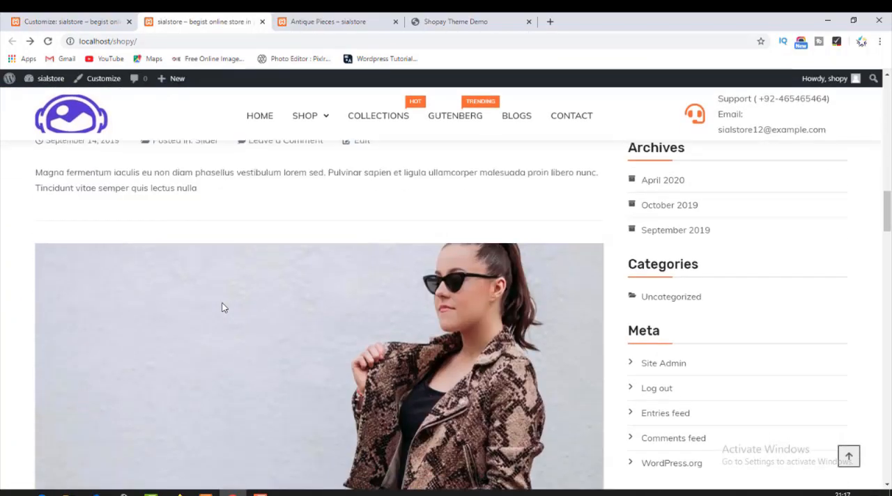
{"action": "scroll", "coordinate": [221, 307], "scroll_direction": "down", "scroll_amount": 5}
{"action": "left_click", "coordinate": [73, 21]}
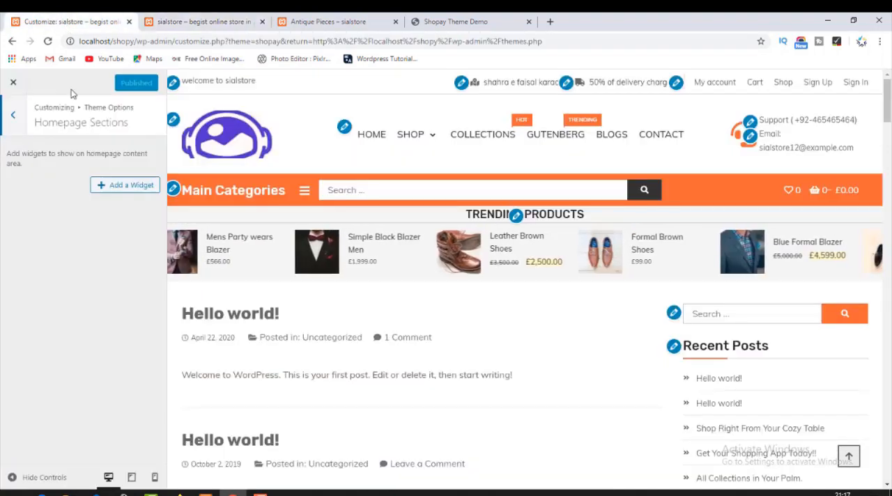
Add the MT: Latest Products widget to the Homepage Sections.
{"action": "left_click", "coordinate": [123, 188]}
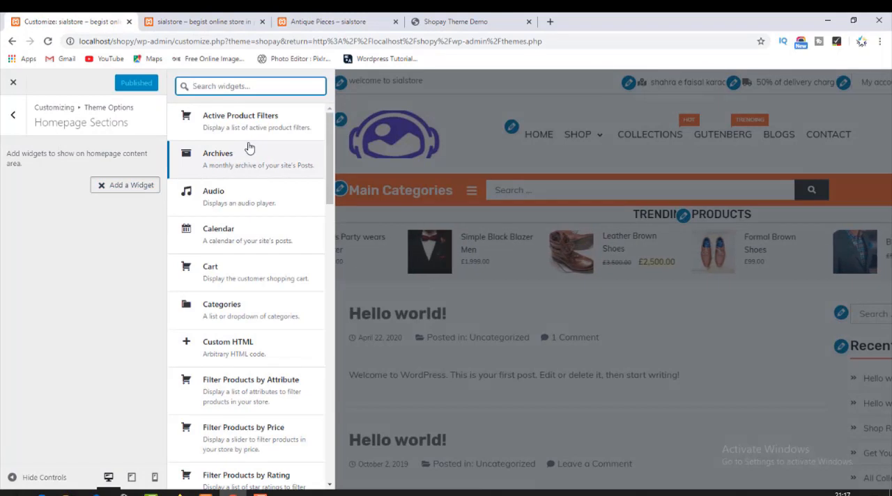
{"action": "scroll", "coordinate": [249, 148], "scroll_direction": "down", "scroll_amount": 6}
{"action": "scroll", "coordinate": [249, 148], "scroll_direction": "up", "scroll_amount": 4}
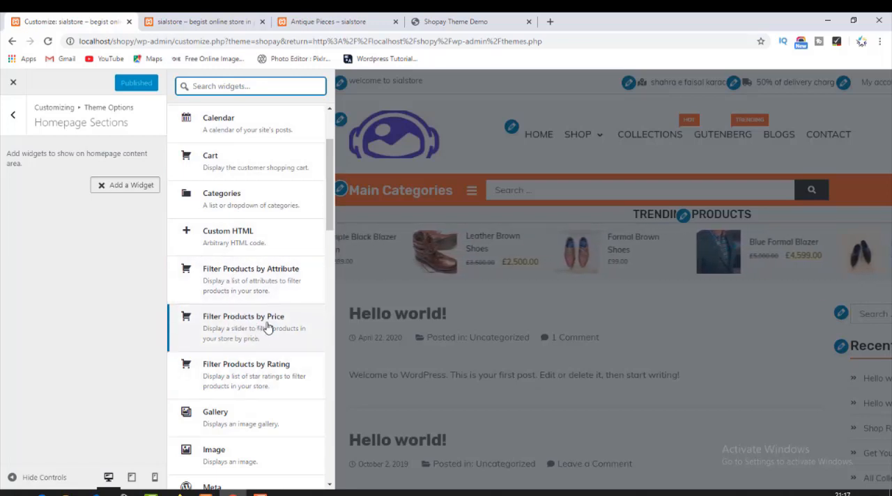
{"action": "scroll", "coordinate": [264, 334], "scroll_direction": "down", "scroll_amount": 2}
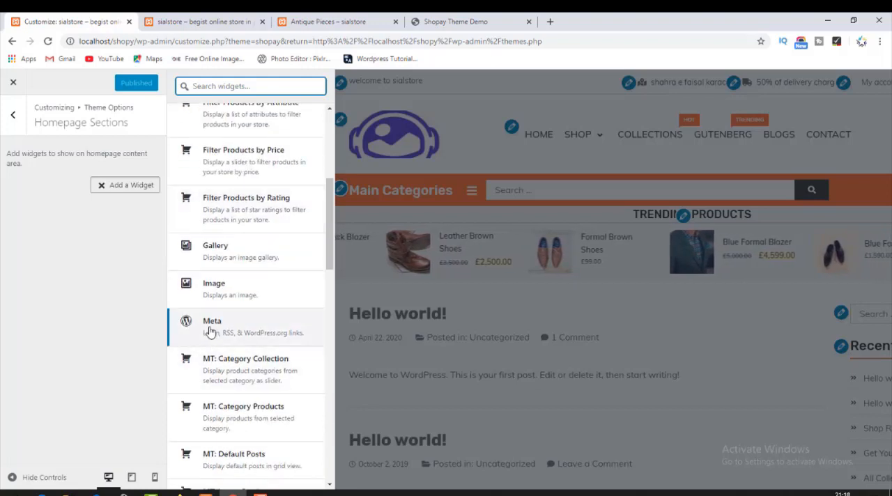
{"action": "scroll", "coordinate": [237, 349], "scroll_direction": "down", "scroll_amount": 2}
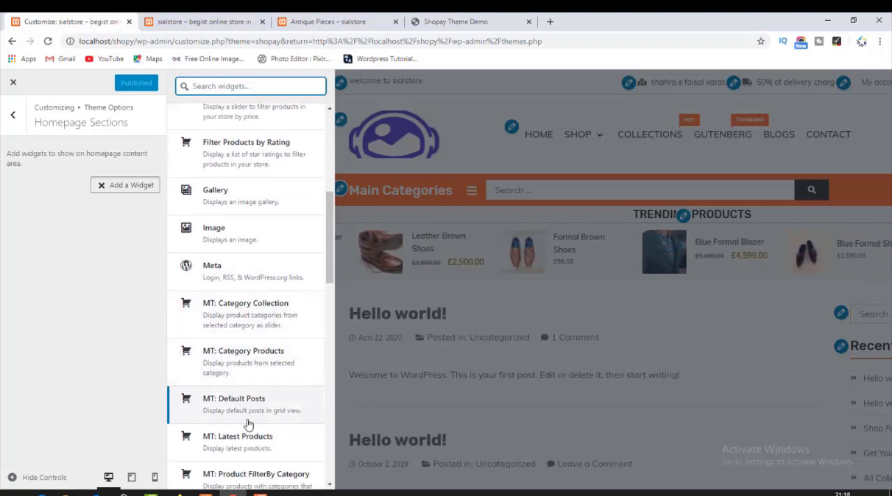
{"action": "scroll", "coordinate": [230, 431], "scroll_direction": "down", "scroll_amount": 4}
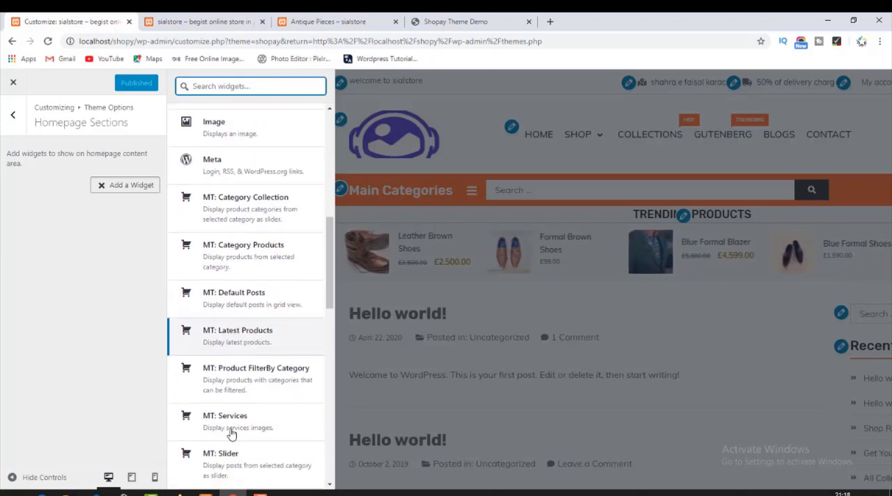
{"action": "left_click", "coordinate": [237, 331]}
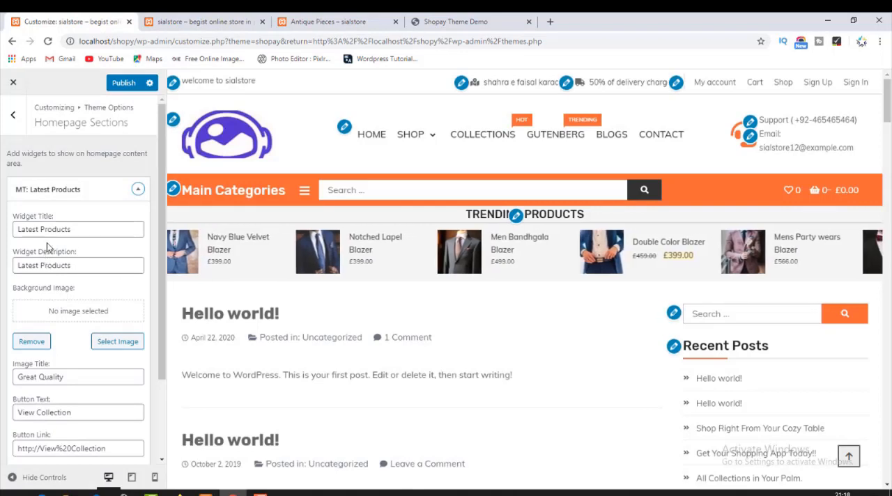
Set the laptop picture from the media library as the Latest Products widget's background image.
{"action": "left_click", "coordinate": [60, 230]}
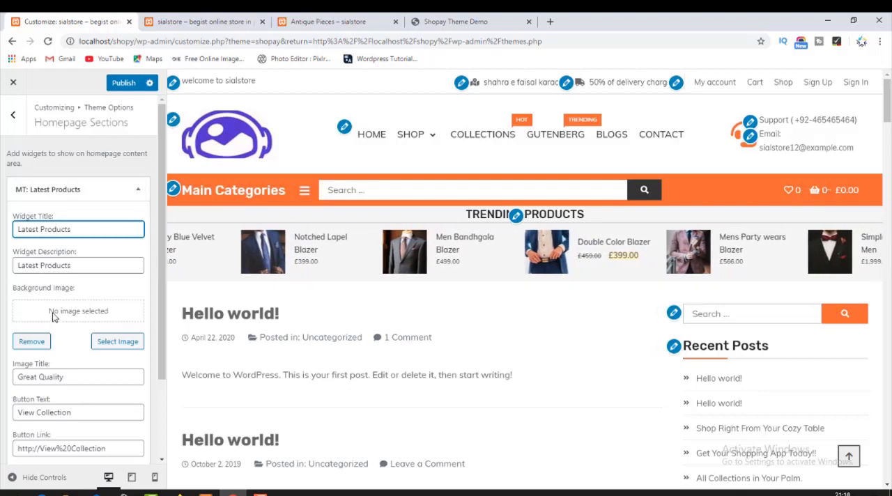
{"action": "left_click", "coordinate": [119, 342]}
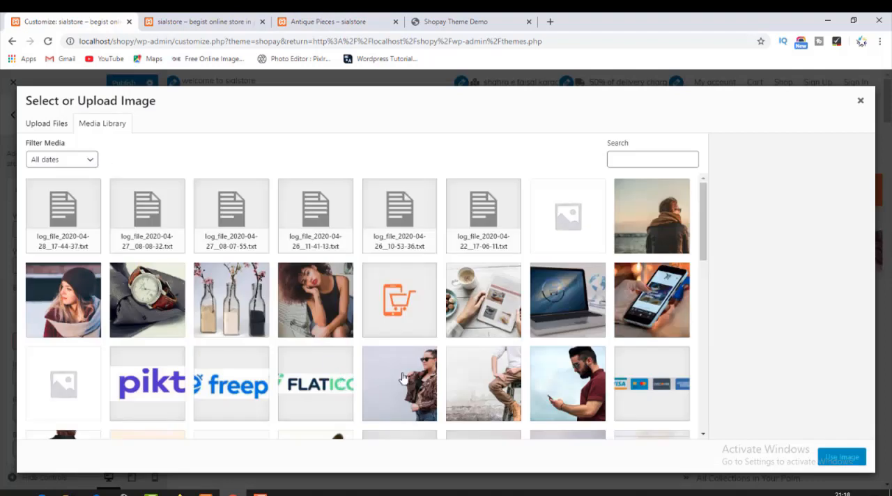
{"action": "left_click", "coordinate": [548, 328]}
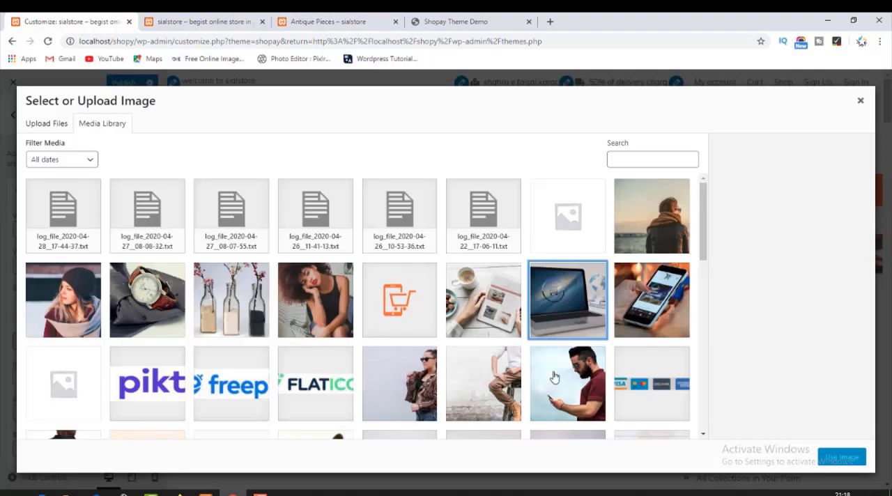
{"action": "left_click", "coordinate": [843, 457]}
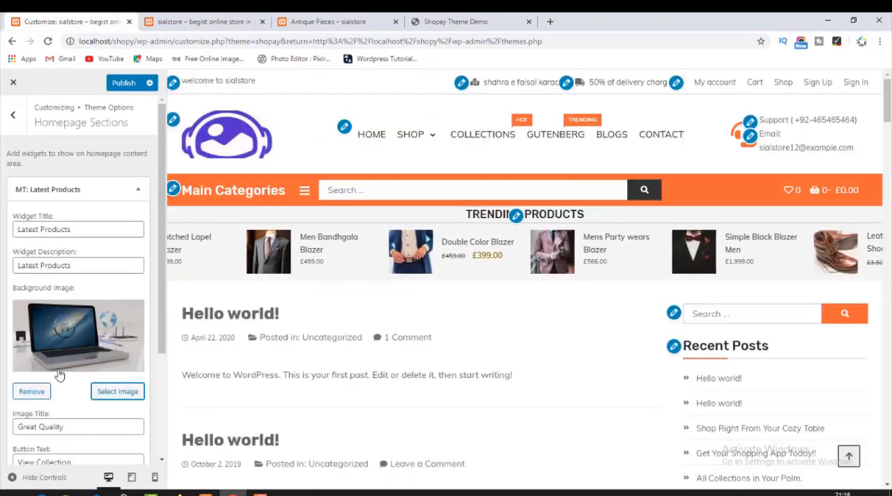
Examine the Latest Products section in the preview alongside the widget's image title, button and product type settings.
{"action": "scroll", "coordinate": [59, 375], "scroll_direction": "down", "scroll_amount": 3}
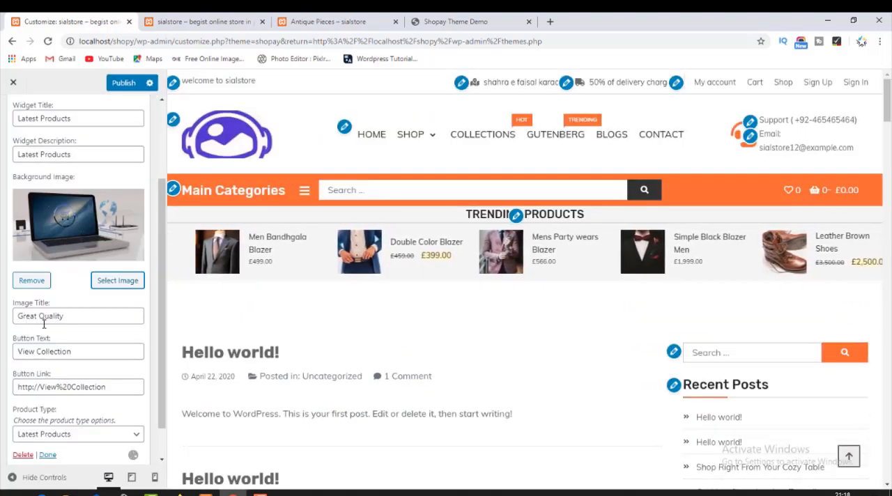
{"action": "scroll", "coordinate": [233, 367], "scroll_direction": "down", "scroll_amount": 5}
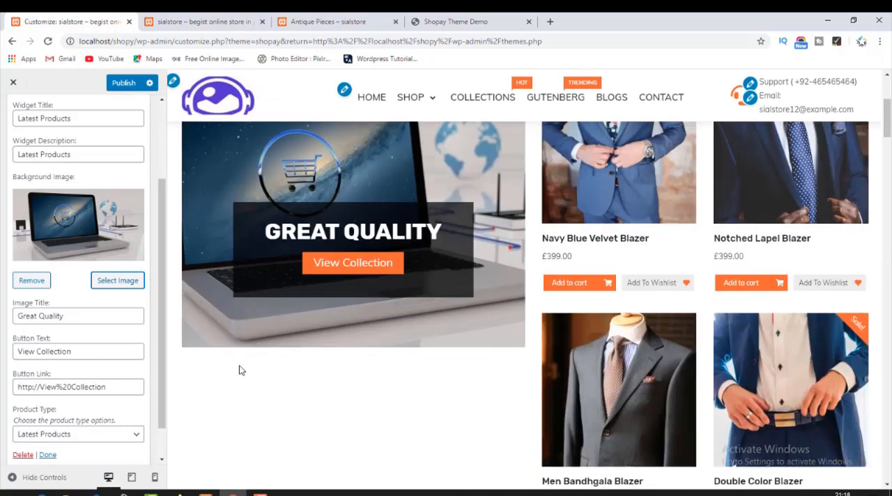
{"action": "scroll", "coordinate": [241, 368], "scroll_direction": "up", "scroll_amount": 3}
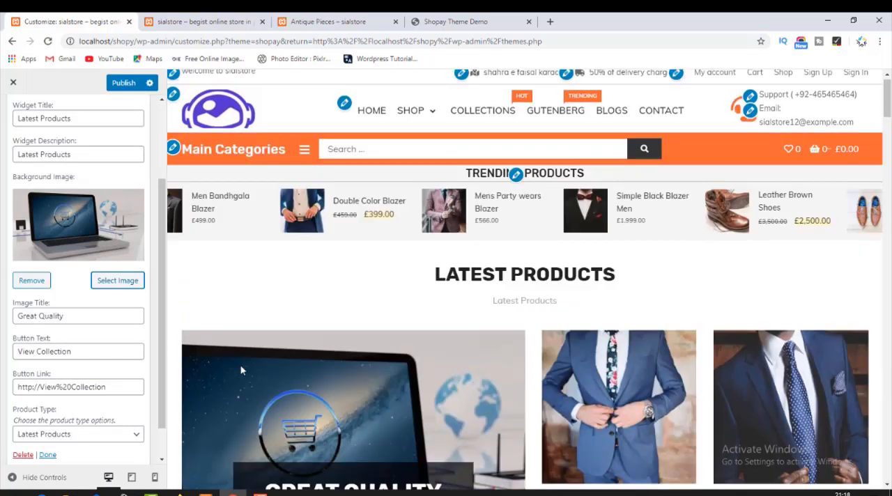
{"action": "scroll", "coordinate": [241, 368], "scroll_direction": "down", "scroll_amount": 3}
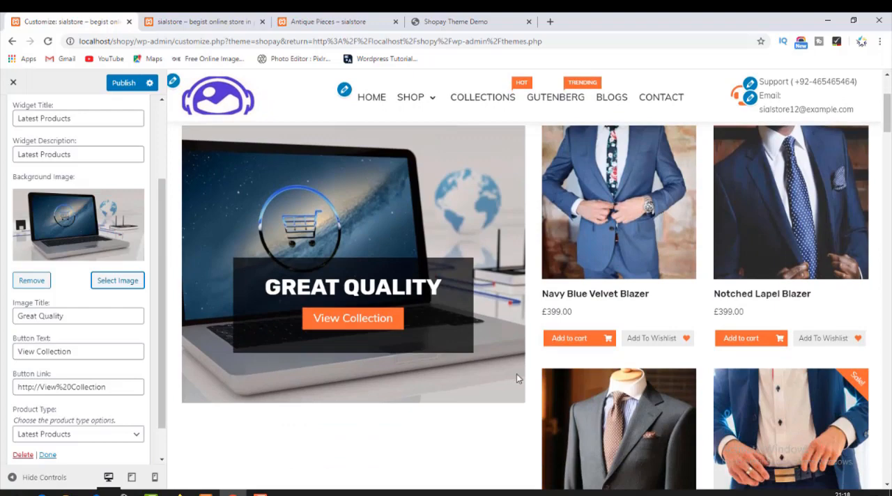
{"action": "scroll", "coordinate": [517, 379], "scroll_direction": "up", "scroll_amount": 3}
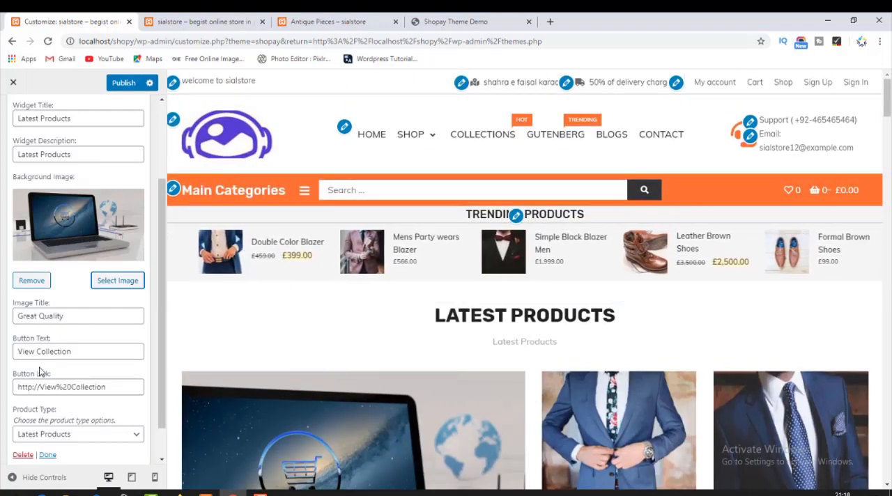
{"action": "scroll", "coordinate": [39, 373], "scroll_direction": "down", "scroll_amount": 1}
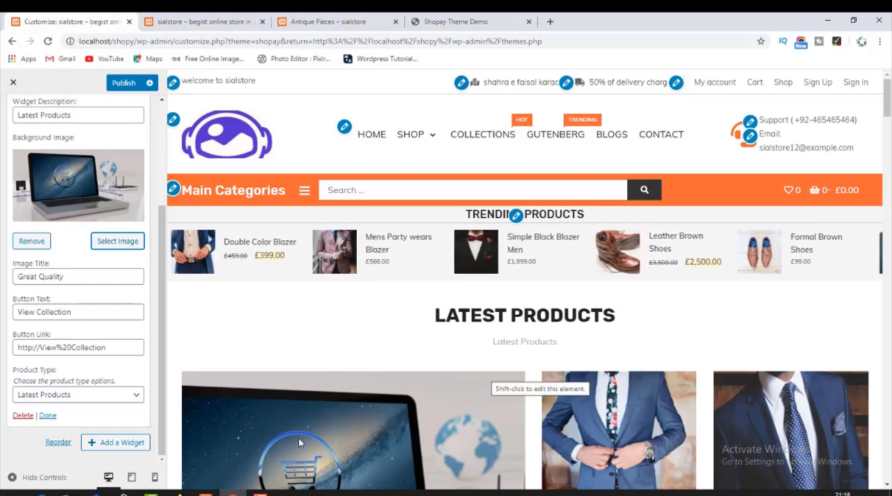
{"action": "scroll", "coordinate": [300, 439], "scroll_direction": "down", "scroll_amount": 3}
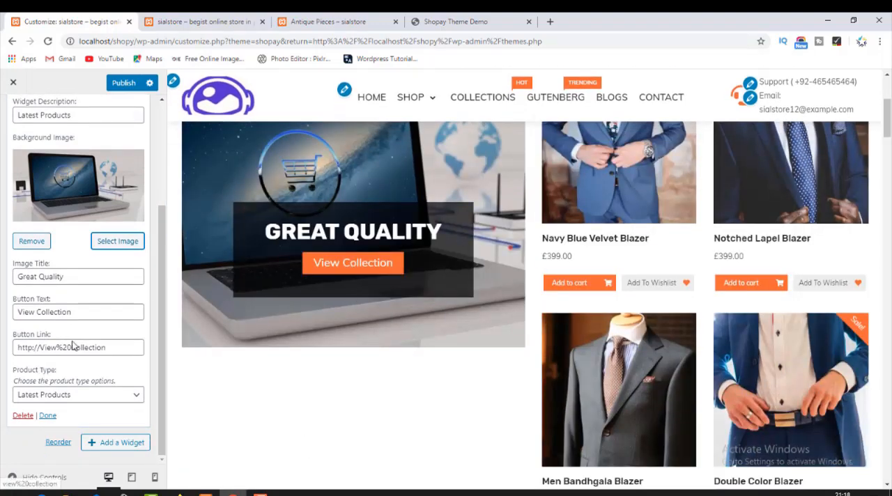
Set the Latest Products widget's Button Link to the SunGlasses category address, localhost/shopy/product-category/sunglasses/, copied from the live store.
{"action": "left_click_drag", "start_coordinate": [118, 350], "coordinate": [2, 353]}
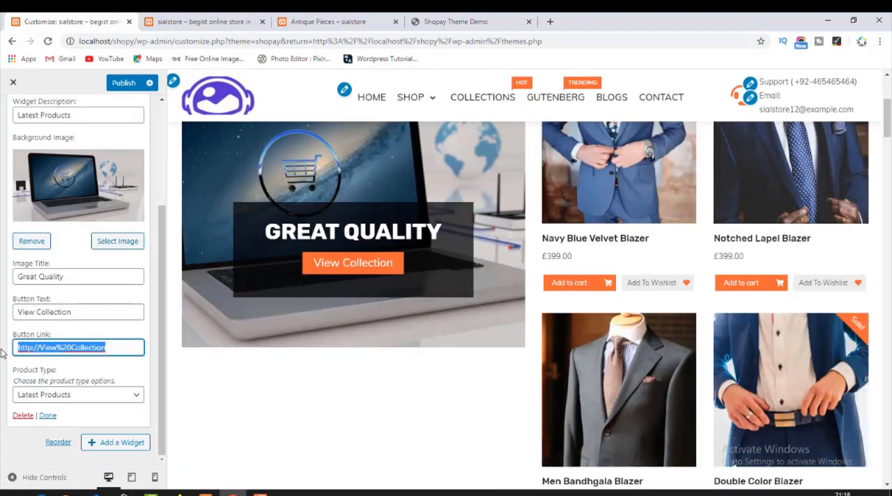
{"action": "left_click", "coordinate": [159, 23]}
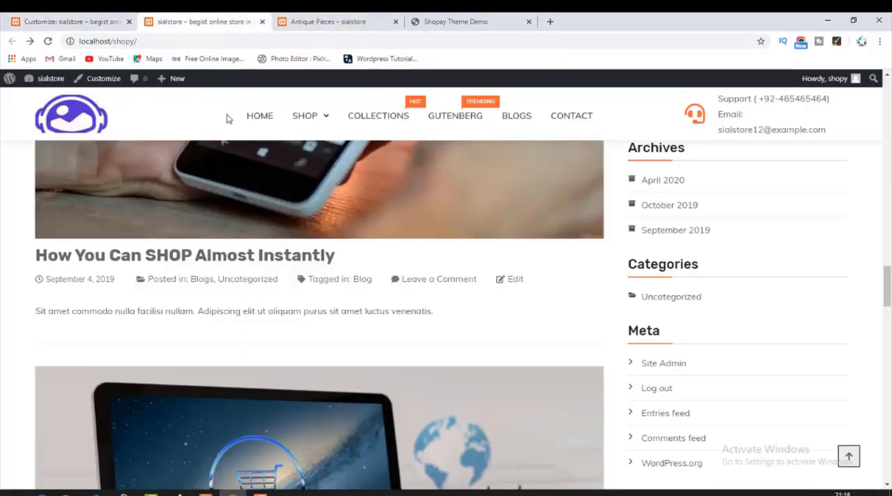
{"action": "scroll", "coordinate": [103, 280], "scroll_direction": "up", "scroll_amount": 15}
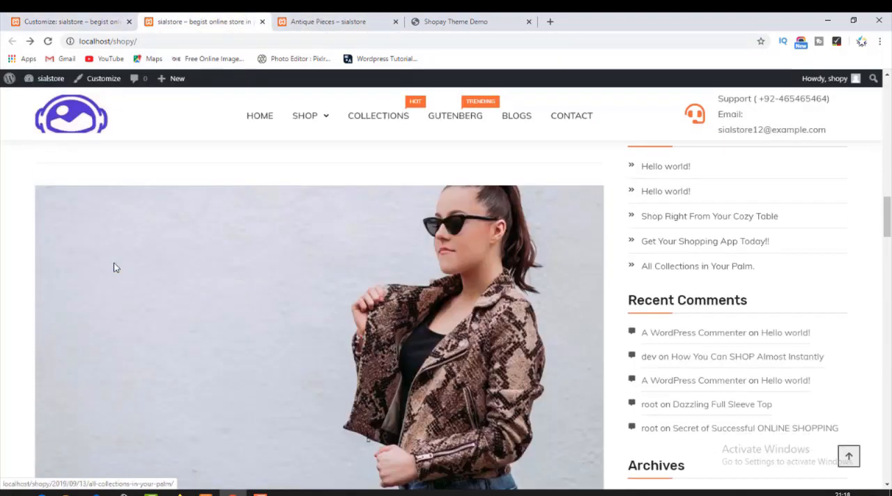
{"action": "scroll", "coordinate": [134, 238], "scroll_direction": "up", "scroll_amount": 10}
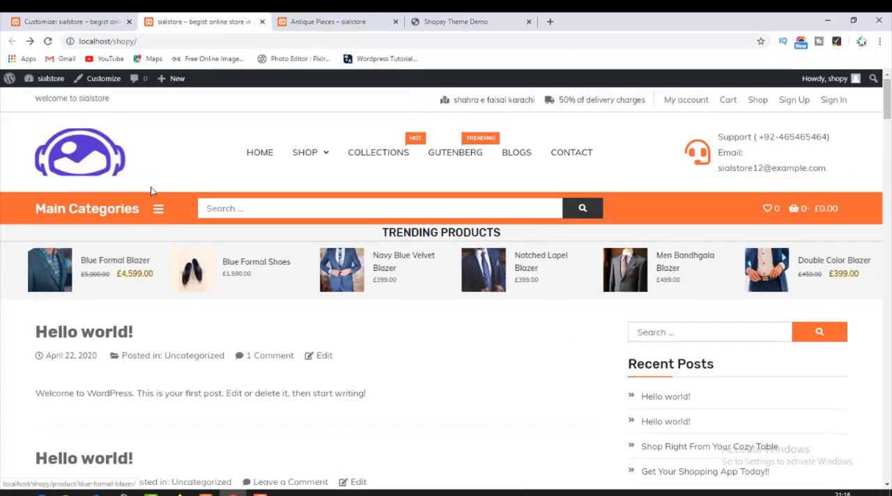
{"action": "left_click", "coordinate": [156, 213]}
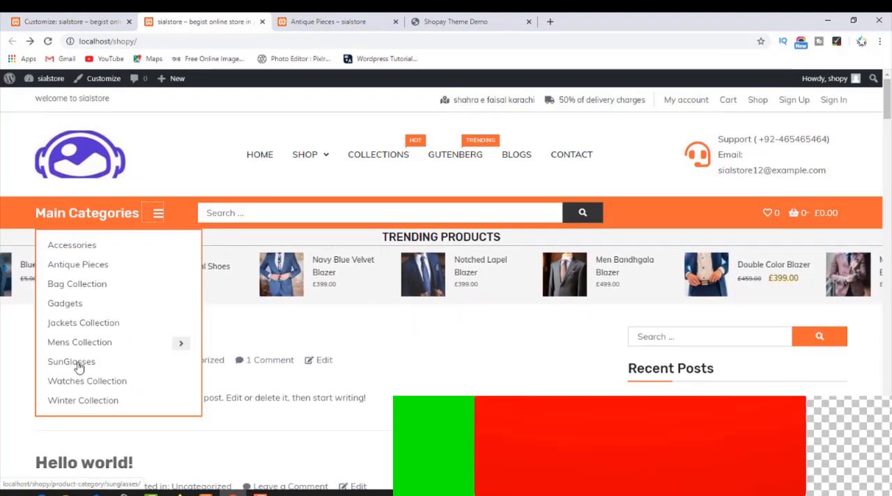
{"action": "middle_click", "coordinate": [77, 366]}
{"action": "left_click", "coordinate": [307, 20]}
{"action": "left_click", "coordinate": [286, 42]}
{"action": "key", "text": "ctrl+c"}
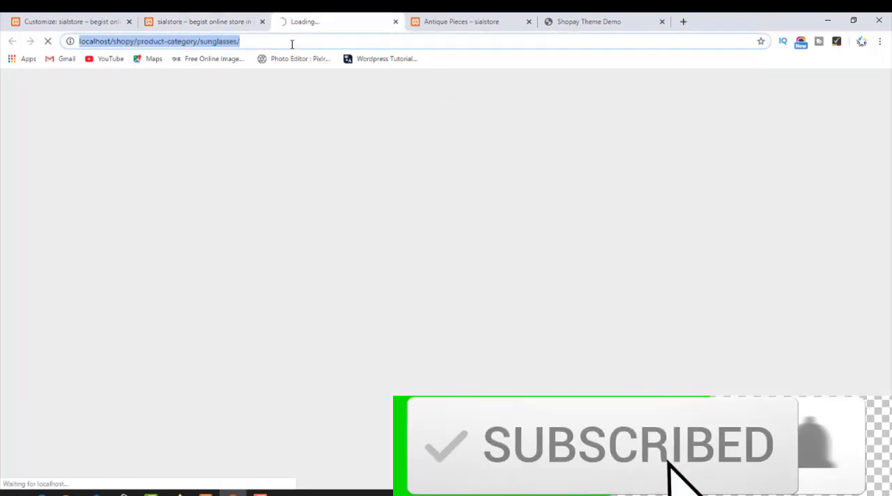
{"action": "left_click", "coordinate": [115, 21]}
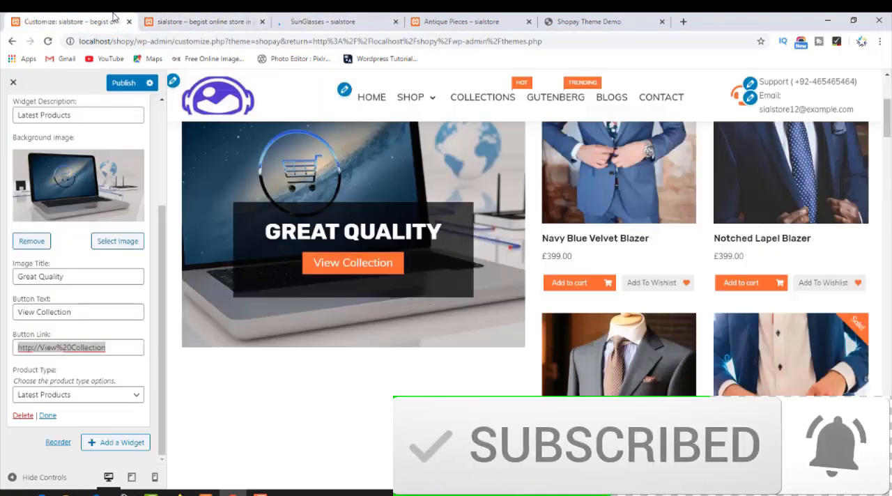
{"action": "key", "text": "ctrl+v"}
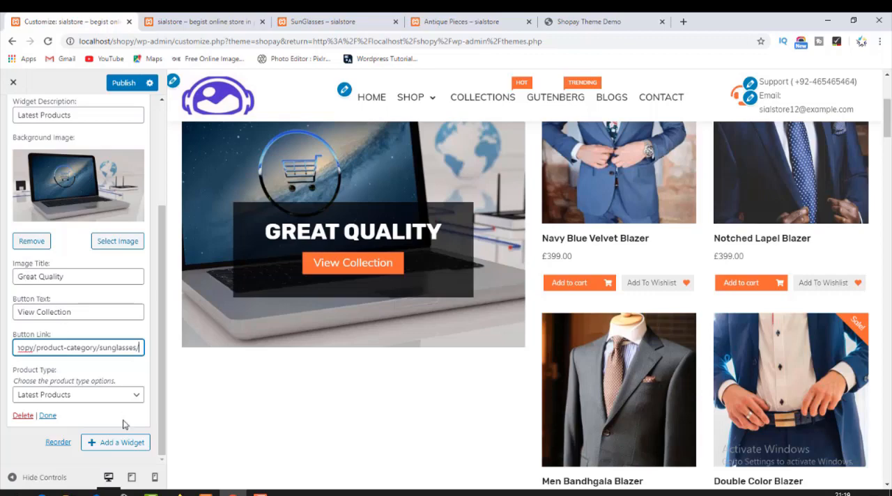
Publish the Latest Products widget changes and reload the live store's homepage.
{"action": "left_click", "coordinate": [59, 444]}
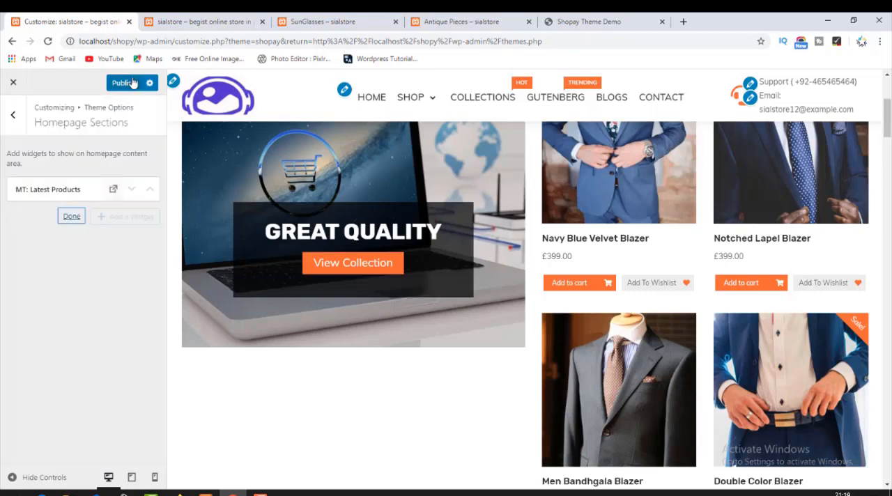
{"action": "left_click", "coordinate": [195, 21]}
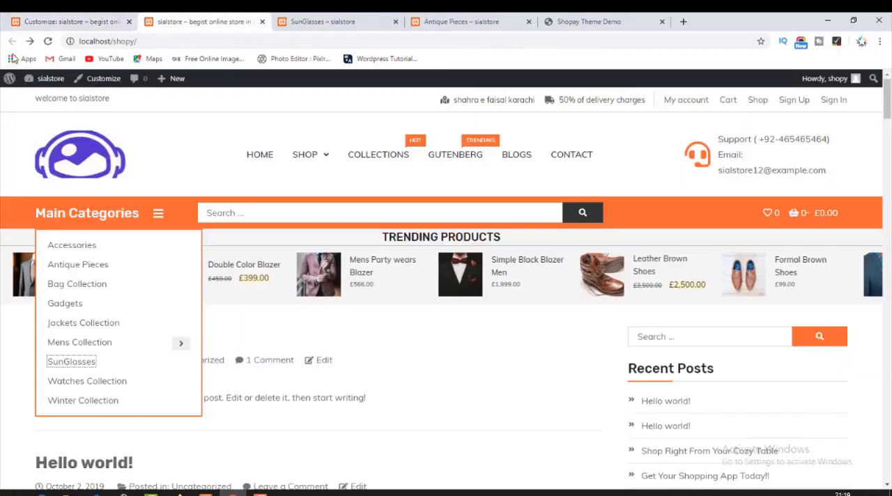
{"action": "left_click", "coordinate": [81, 157]}
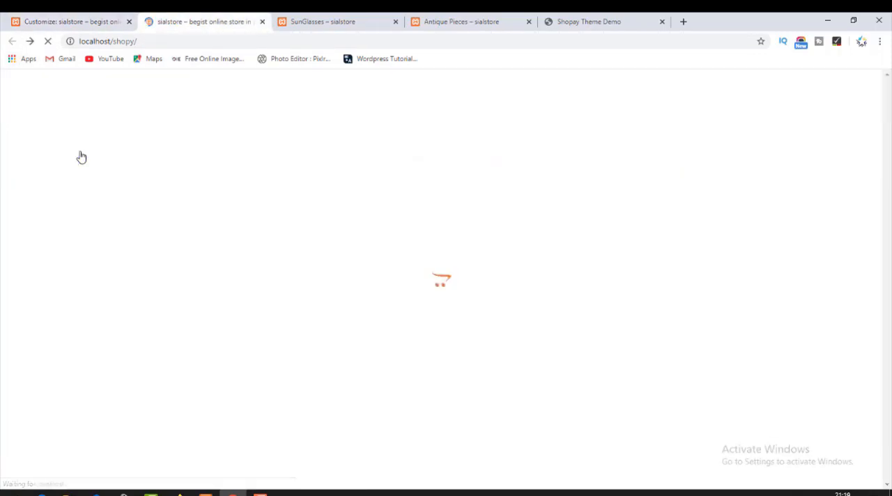
Examine the Latest Products heading, banner image with its button, and product cards on the live homepage.
{"action": "scroll", "coordinate": [162, 405], "scroll_direction": "down", "scroll_amount": 3}
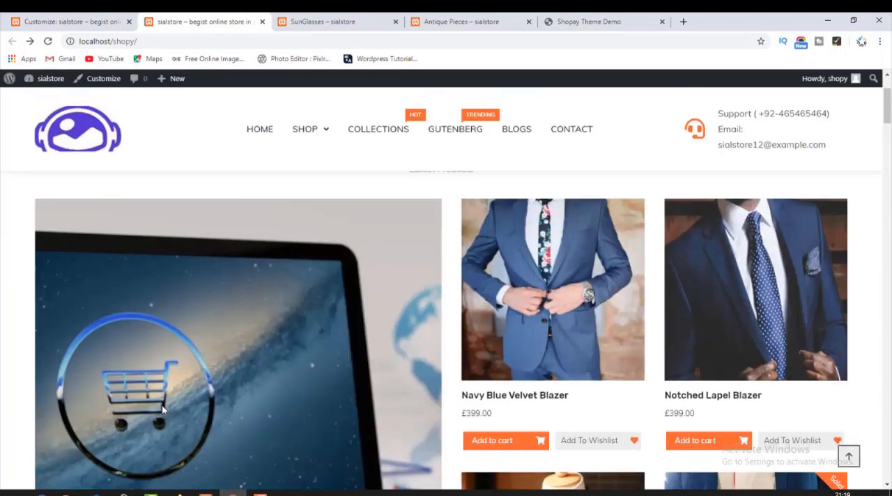
{"action": "scroll", "coordinate": [230, 403], "scroll_direction": "up", "scroll_amount": 3}
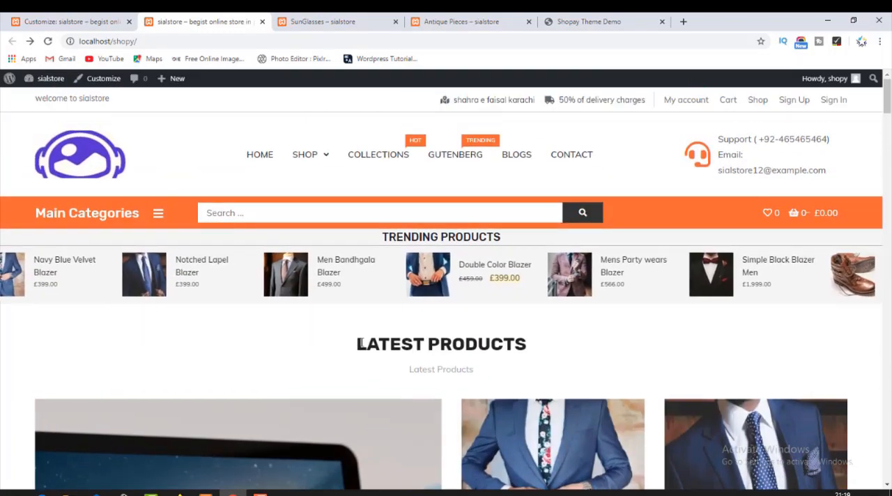
{"action": "left_click_drag", "start_coordinate": [355, 342], "coordinate": [531, 344]}
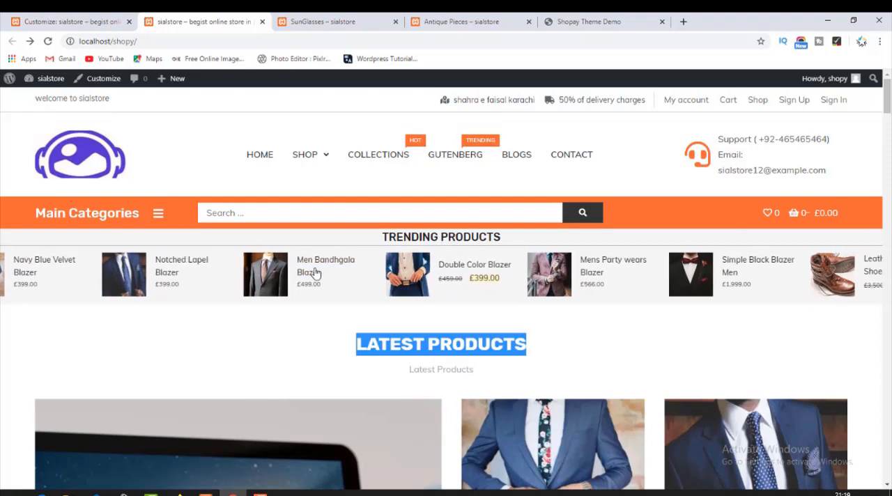
{"action": "scroll", "coordinate": [418, 303], "scroll_direction": "down", "scroll_amount": 1}
{"action": "scroll", "coordinate": [419, 303], "scroll_direction": "down", "scroll_amount": 9}
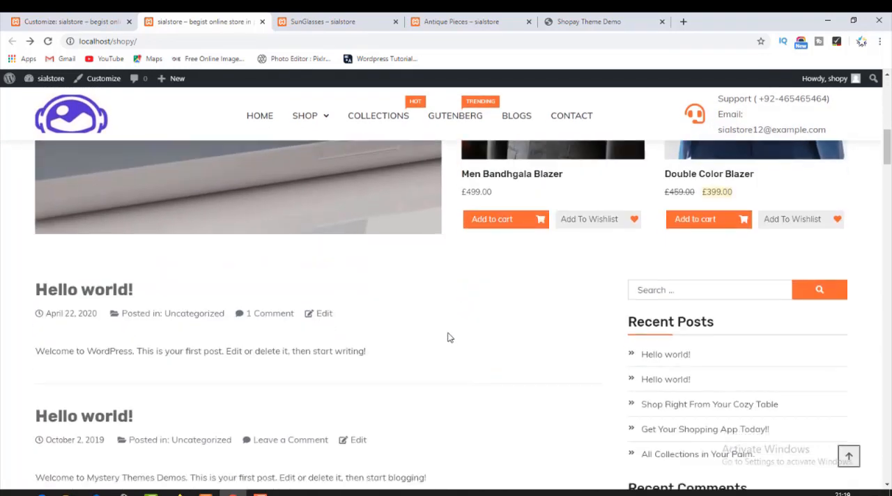
{"action": "scroll", "coordinate": [448, 337], "scroll_direction": "up", "scroll_amount": 8}
{"action": "scroll", "coordinate": [448, 337], "scroll_direction": "down", "scroll_amount": 3}
{"action": "scroll", "coordinate": [448, 336], "scroll_direction": "down", "scroll_amount": 7}
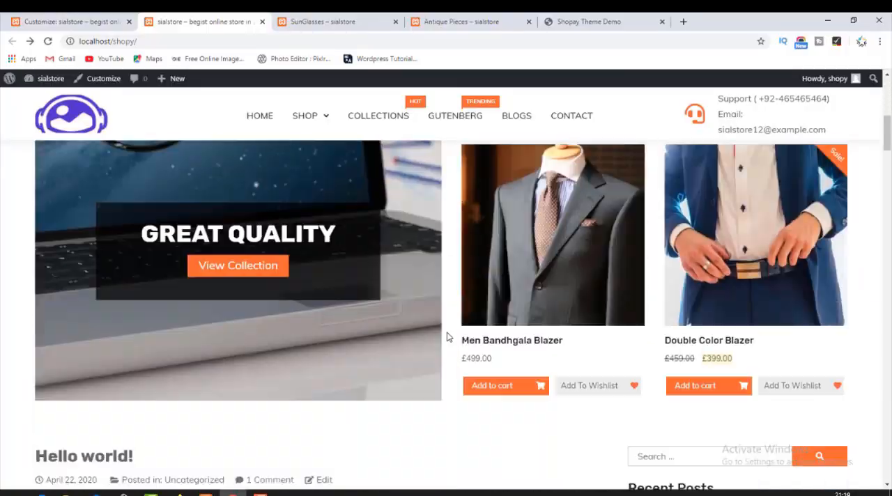
{"action": "scroll", "coordinate": [448, 338], "scroll_direction": "up", "scroll_amount": 5}
{"action": "scroll", "coordinate": [448, 342], "scroll_direction": "up", "scroll_amount": 6}
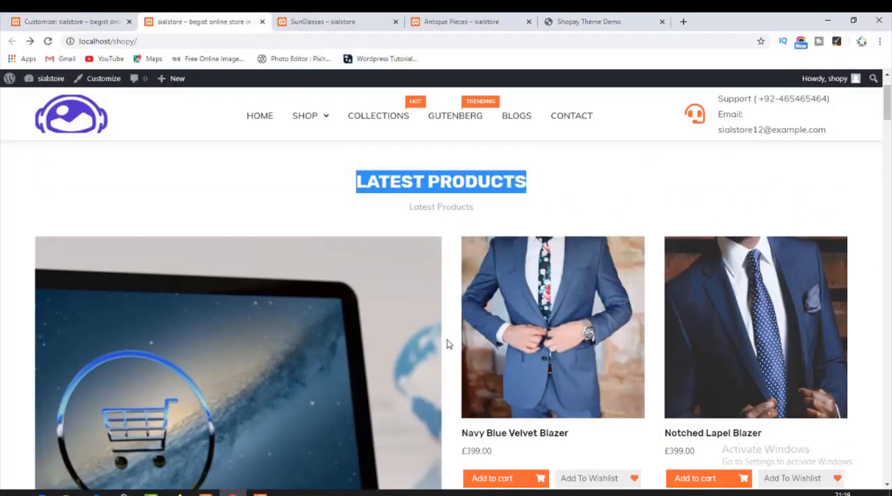
{"action": "scroll", "coordinate": [492, 360], "scroll_direction": "down", "scroll_amount": 5}
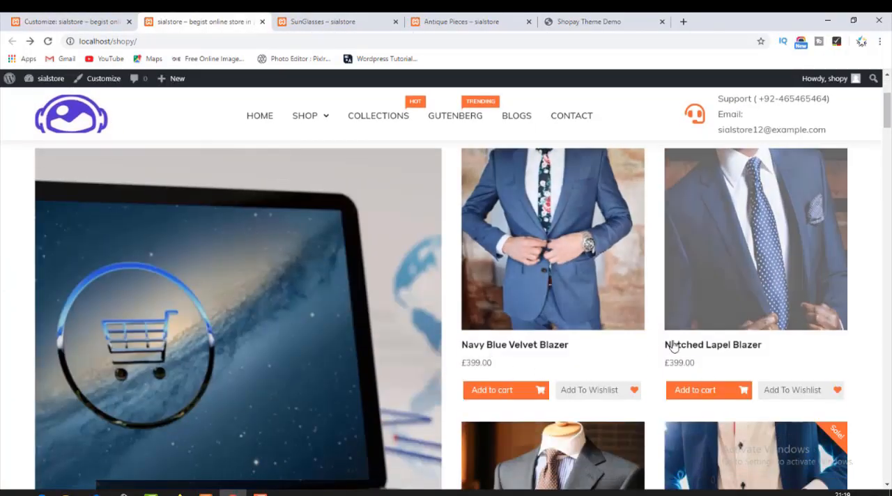
{"action": "scroll", "coordinate": [518, 395], "scroll_direction": "down", "scroll_amount": 3}
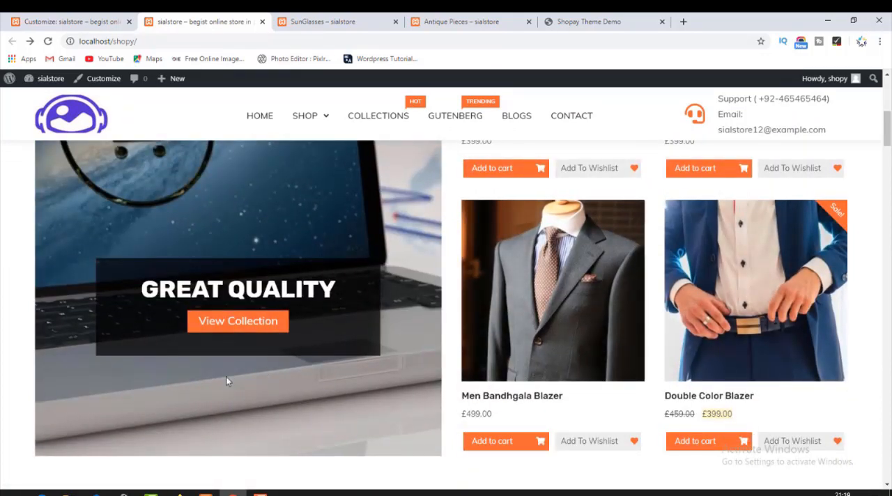
Return to the Customizer's Homepage Sections and finish reordering so that widgets can be added again.
{"action": "left_click", "coordinate": [61, 20]}
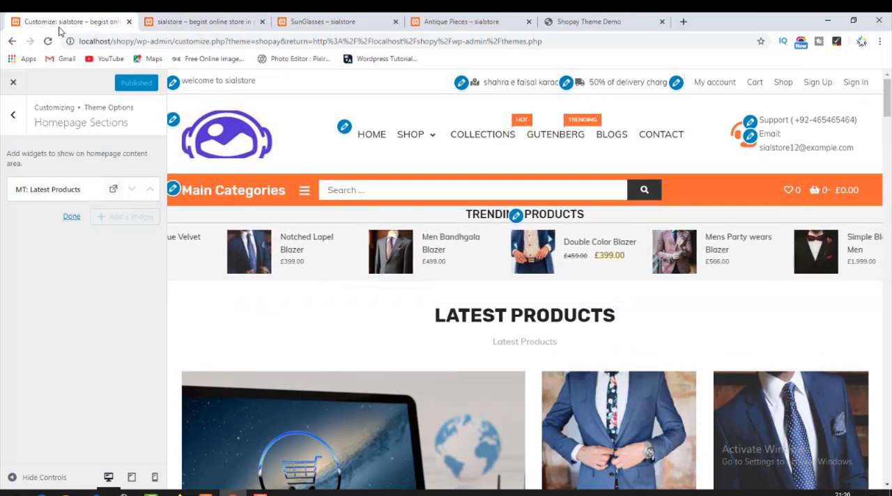
{"action": "left_click", "coordinate": [12, 118]}
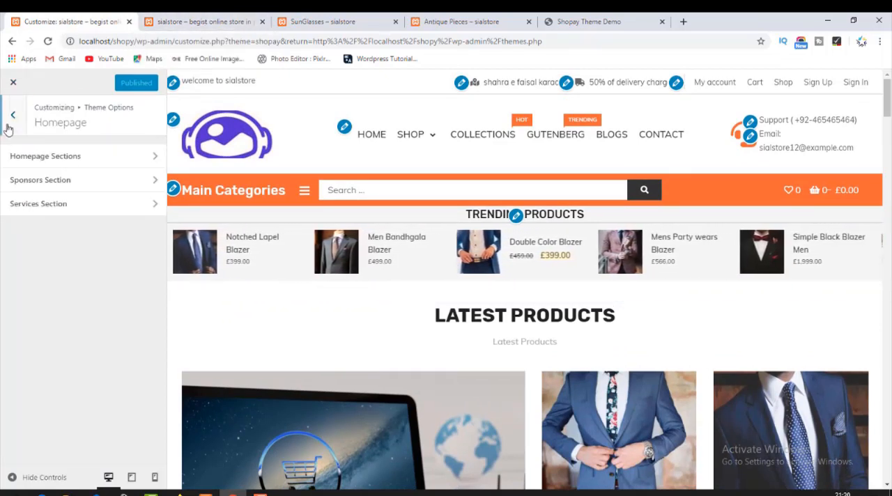
{"action": "left_click", "coordinate": [25, 158]}
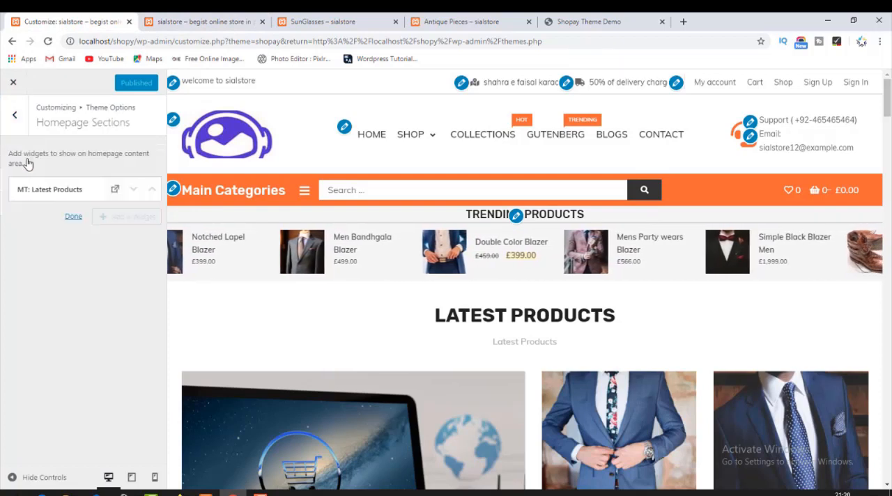
{"action": "left_click", "coordinate": [71, 217]}
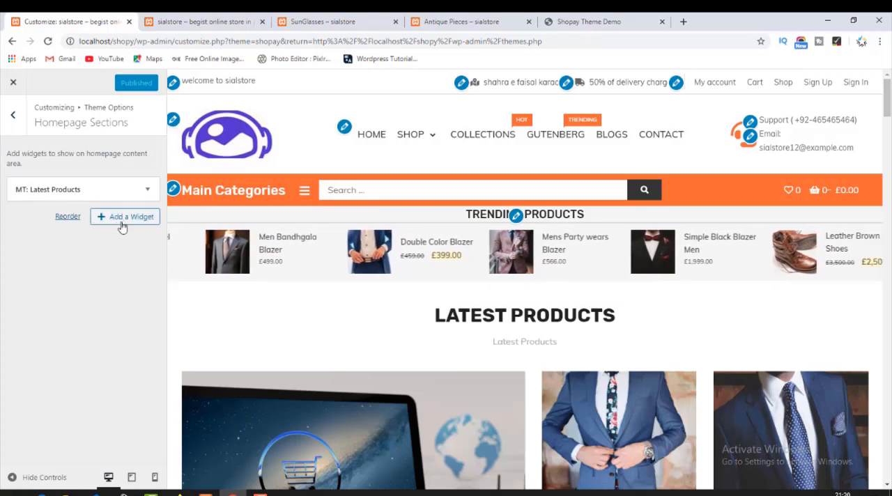
Add the MT: Slider widget to the Homepage Sections.
{"action": "left_click", "coordinate": [120, 219]}
{"action": "scroll", "coordinate": [276, 397], "scroll_direction": "down", "scroll_amount": 10}
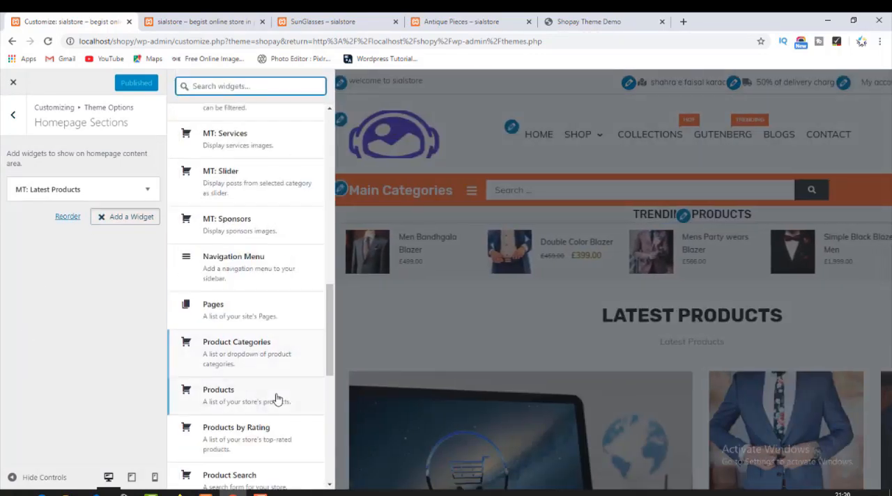
{"action": "scroll", "coordinate": [276, 396], "scroll_direction": "down", "scroll_amount": 2}
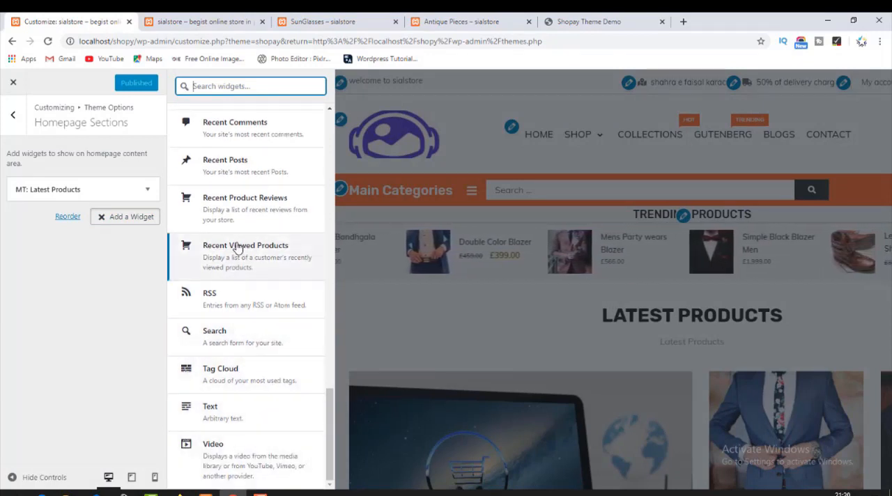
{"action": "scroll", "coordinate": [237, 296], "scroll_direction": "up", "scroll_amount": 1}
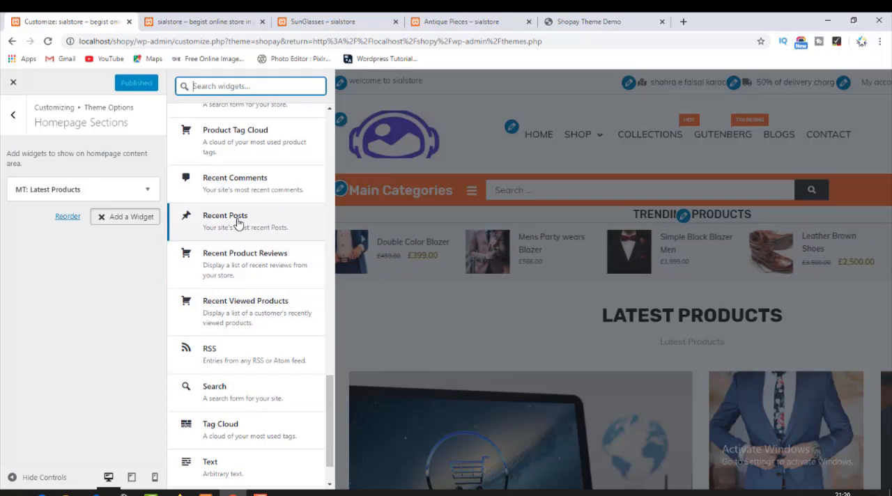
{"action": "scroll", "coordinate": [237, 222], "scroll_direction": "up", "scroll_amount": 1}
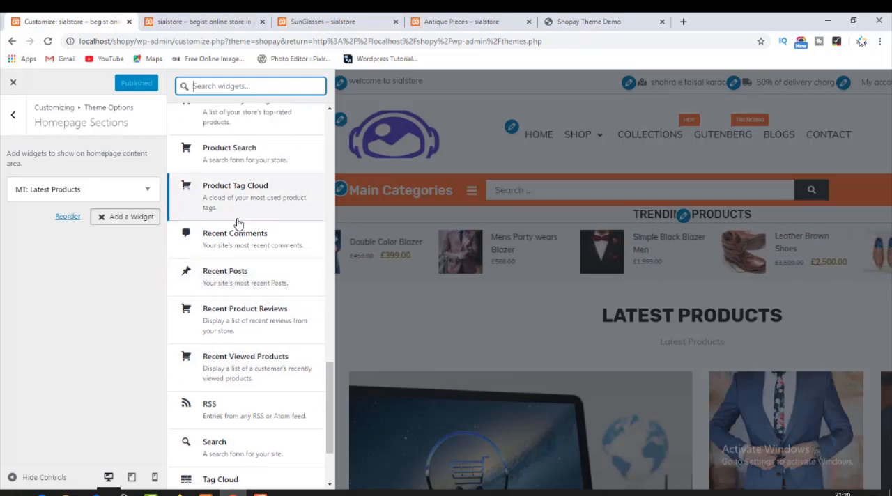
{"action": "scroll", "coordinate": [238, 220], "scroll_direction": "up", "scroll_amount": 2}
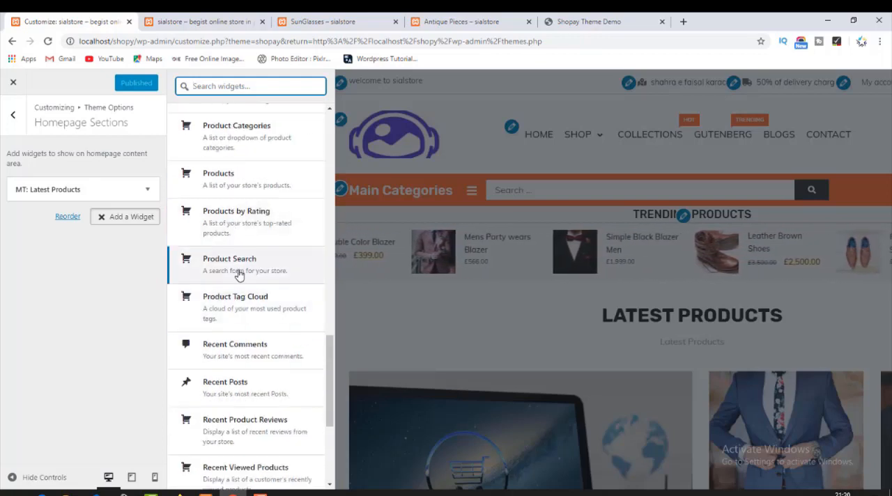
{"action": "scroll", "coordinate": [251, 234], "scroll_direction": "up", "scroll_amount": 2}
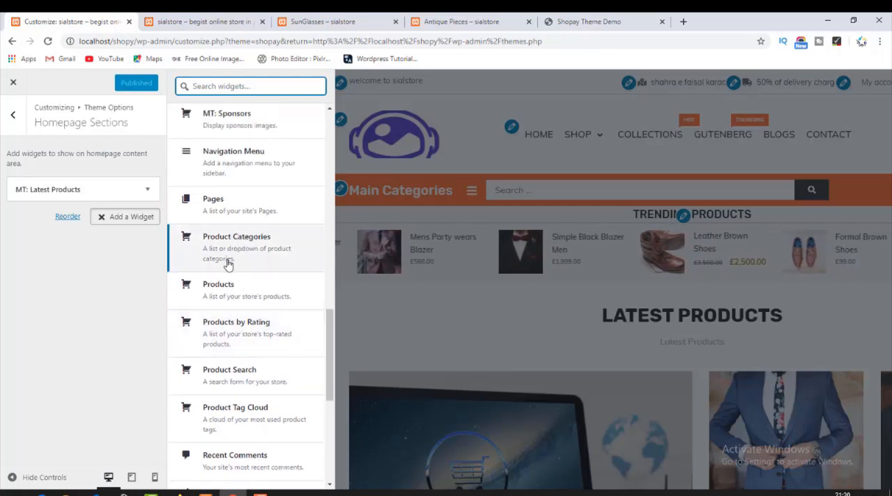
{"action": "scroll", "coordinate": [235, 254], "scroll_direction": "up", "scroll_amount": 3}
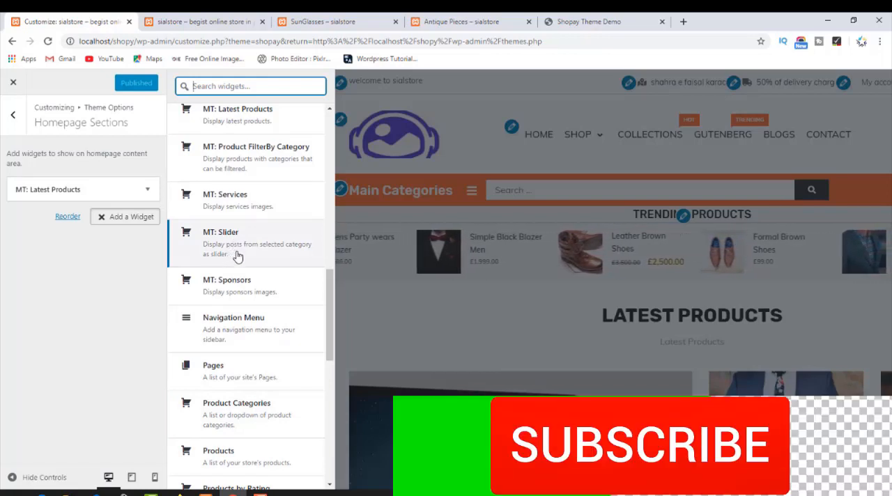
{"action": "left_click", "coordinate": [238, 250]}
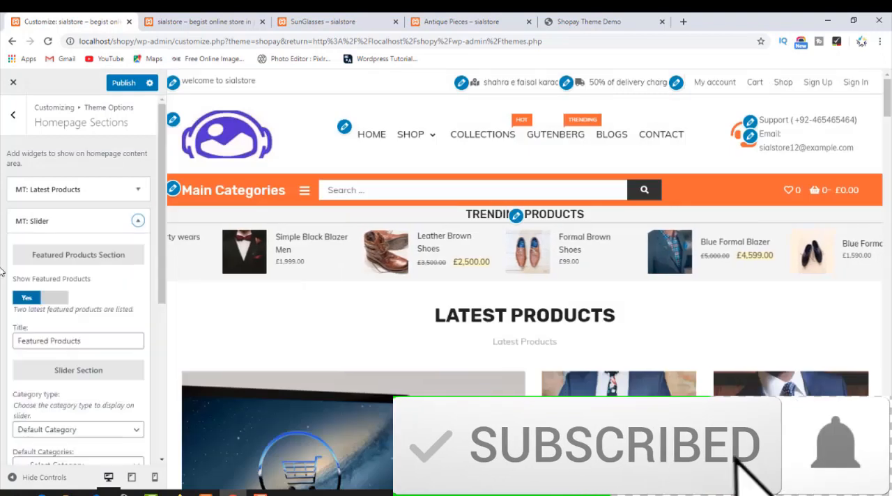
Set the Slider widget's category type to Product Category and its product category to Jackets Collection.
{"action": "left_click", "coordinate": [81, 341]}
{"action": "scroll", "coordinate": [56, 379], "scroll_direction": "down", "scroll_amount": 2}
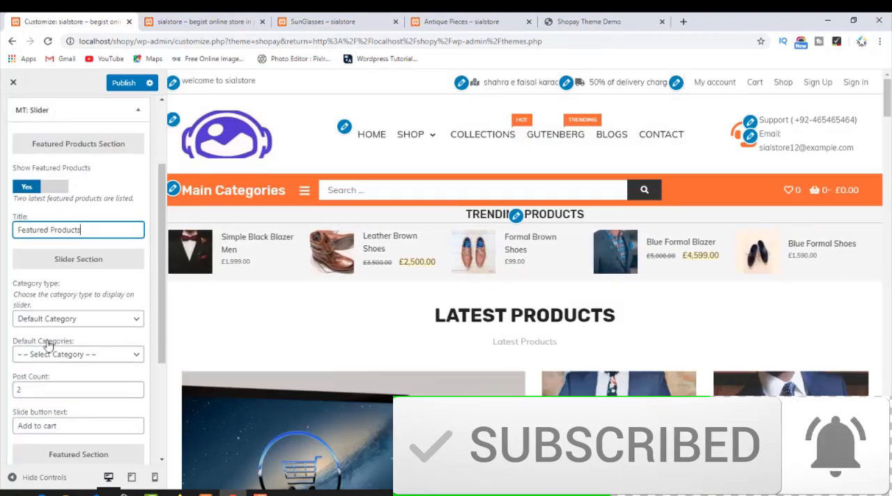
{"action": "left_click", "coordinate": [62, 318]}
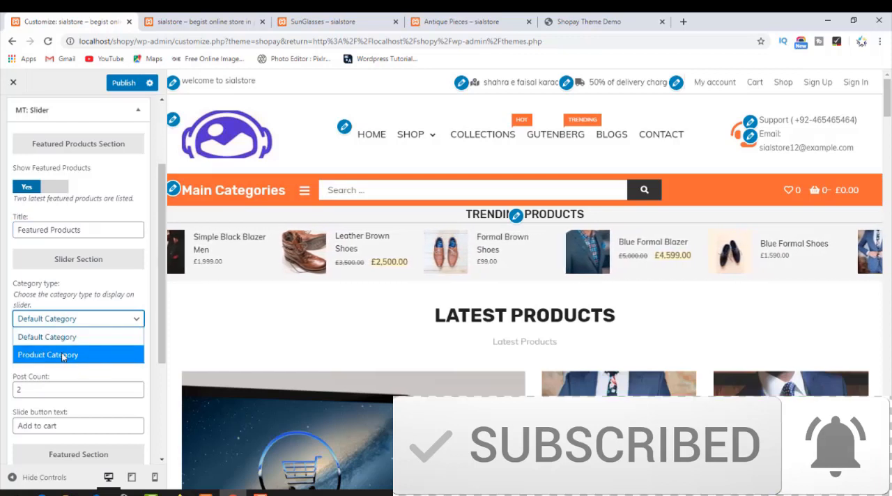
{"action": "left_click", "coordinate": [61, 354]}
{"action": "left_click", "coordinate": [61, 358]}
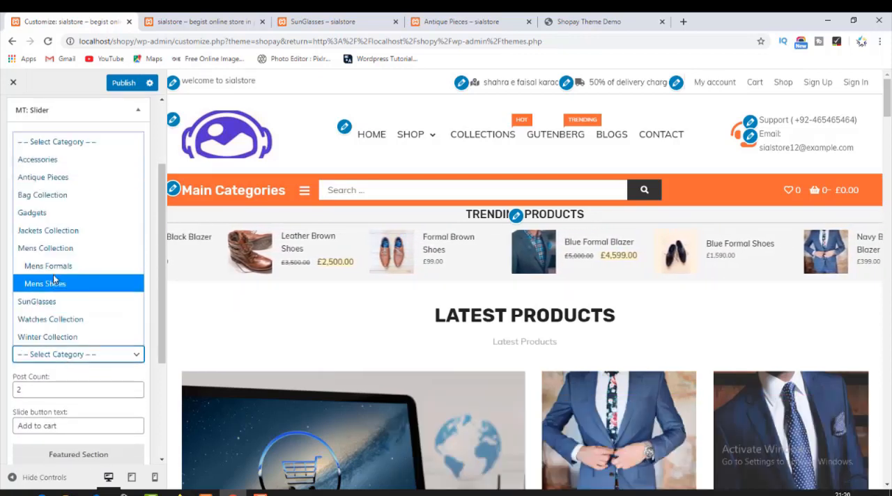
{"action": "left_click", "coordinate": [78, 230]}
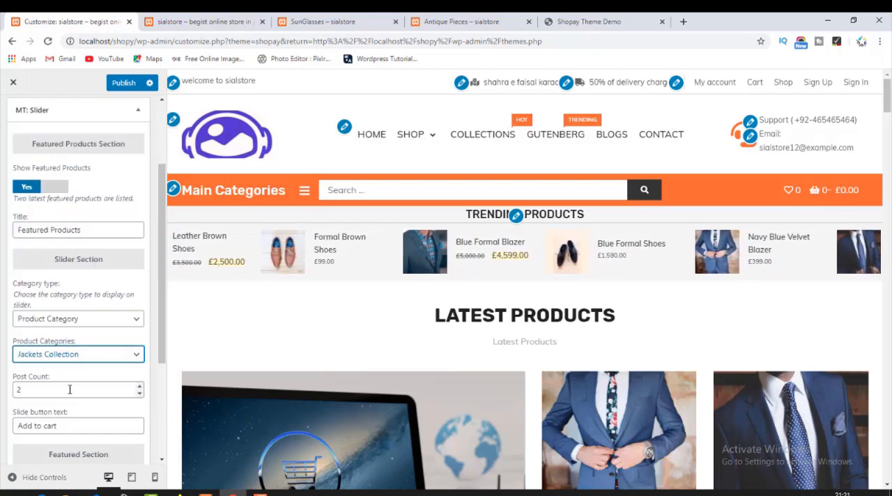
Change the Slider widget's slide button text to "Add to cart Now".
{"action": "double_click", "coordinate": [49, 392]}
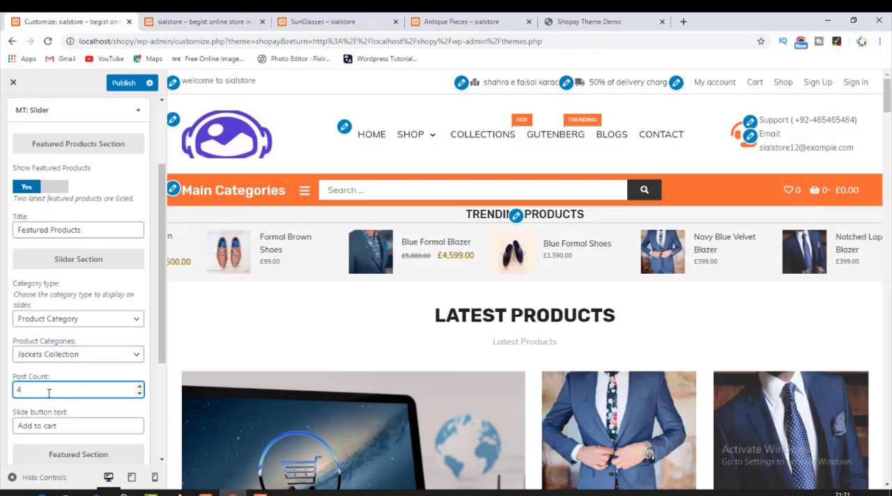
{"action": "left_click", "coordinate": [63, 426]}
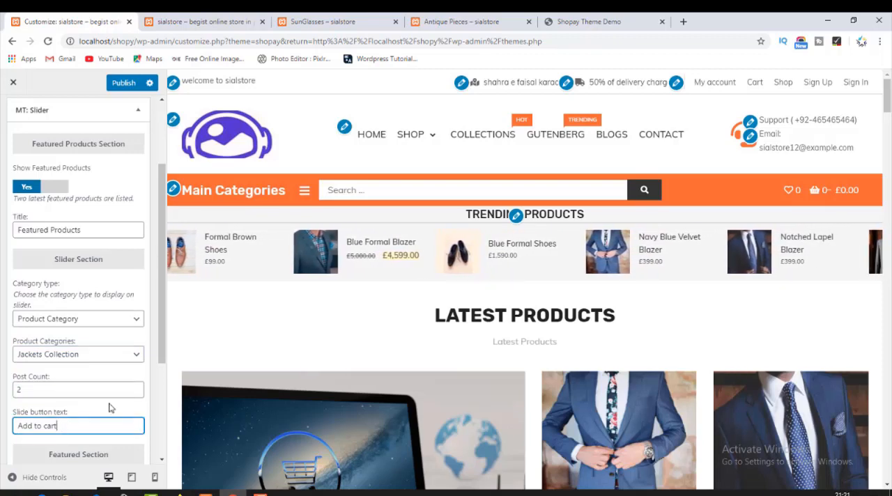
{"action": "scroll", "coordinate": [42, 362], "scroll_direction": "down", "scroll_amount": 2}
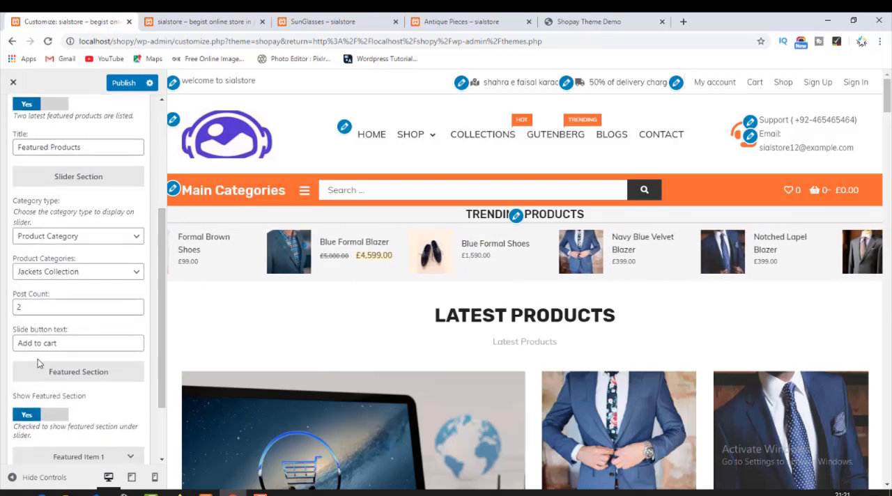
{"action": "left_click_drag", "start_coordinate": [61, 344], "coordinate": [13, 347]}
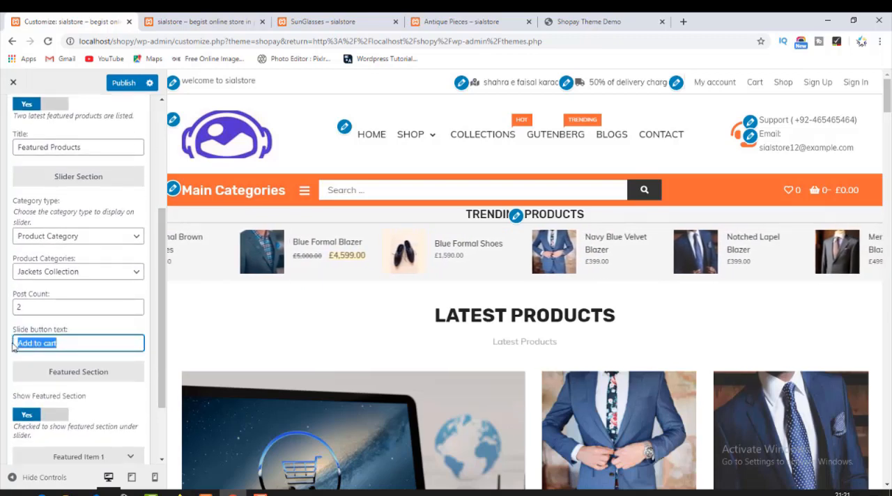
{"action": "left_click", "coordinate": [12, 347]}
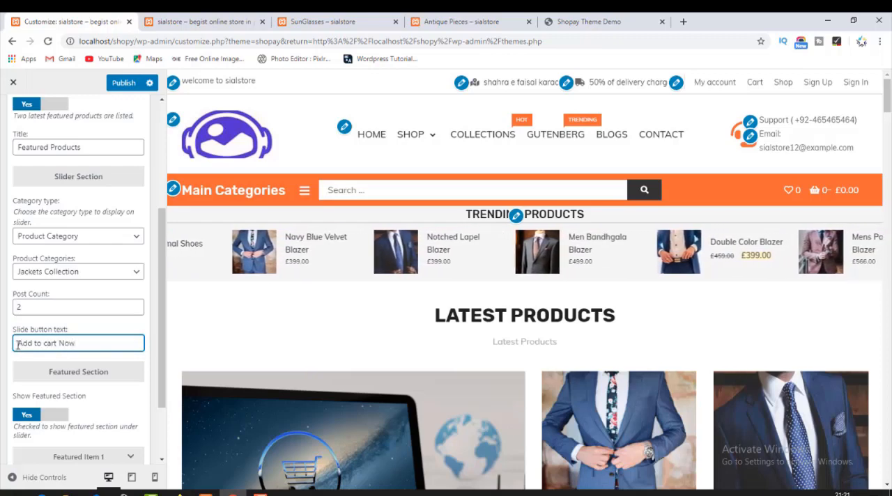
Check the Slider widget's Featured Item 1 fields, collapse the widget and publish the changes.
{"action": "scroll", "coordinate": [95, 383], "scroll_direction": "down", "scroll_amount": 2}
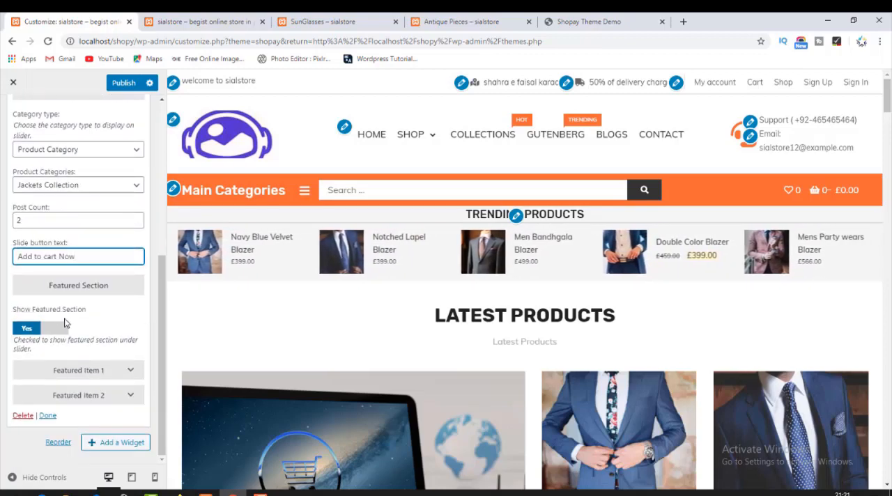
{"action": "left_click", "coordinate": [100, 370]}
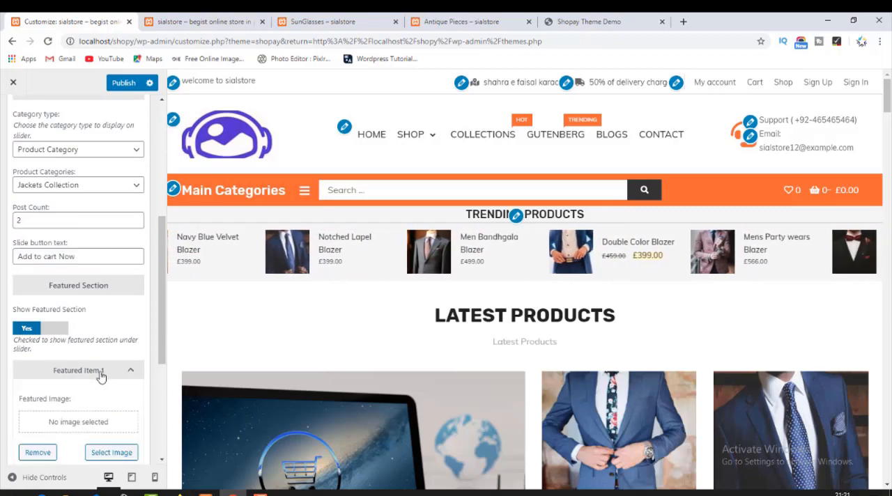
{"action": "scroll", "coordinate": [90, 314], "scroll_direction": "down", "scroll_amount": 4}
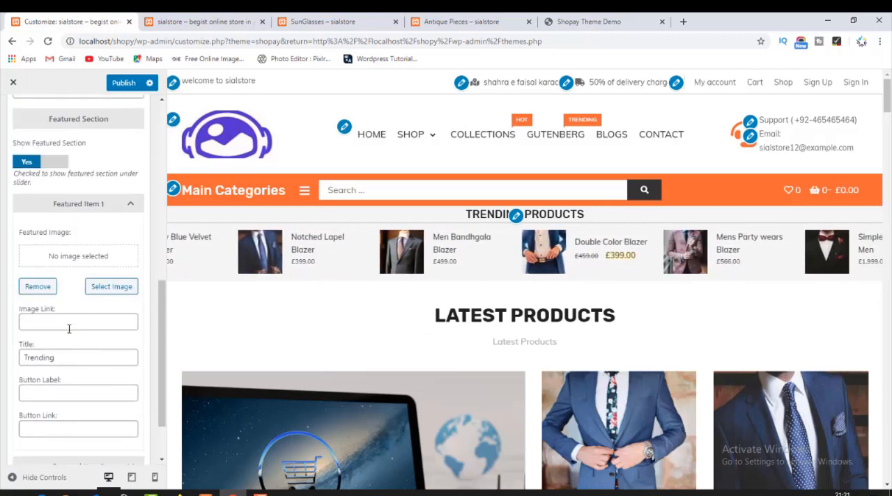
{"action": "left_click", "coordinate": [83, 204]}
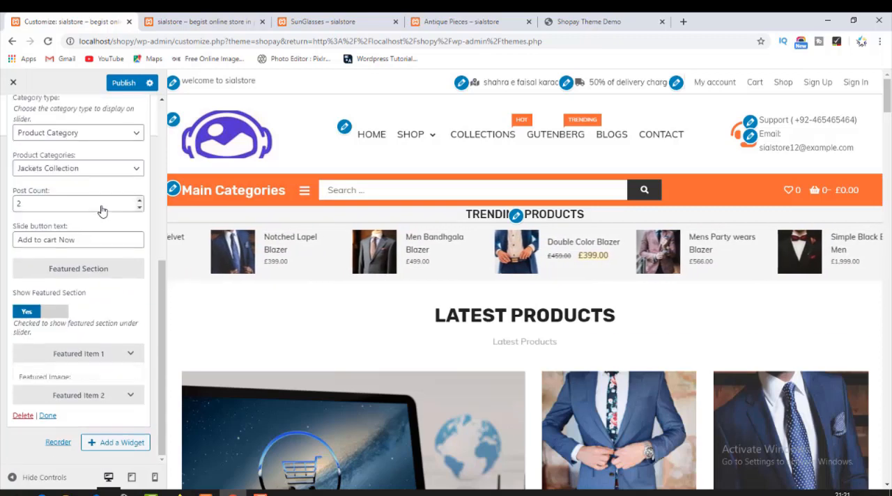
{"action": "left_click", "coordinate": [48, 416]}
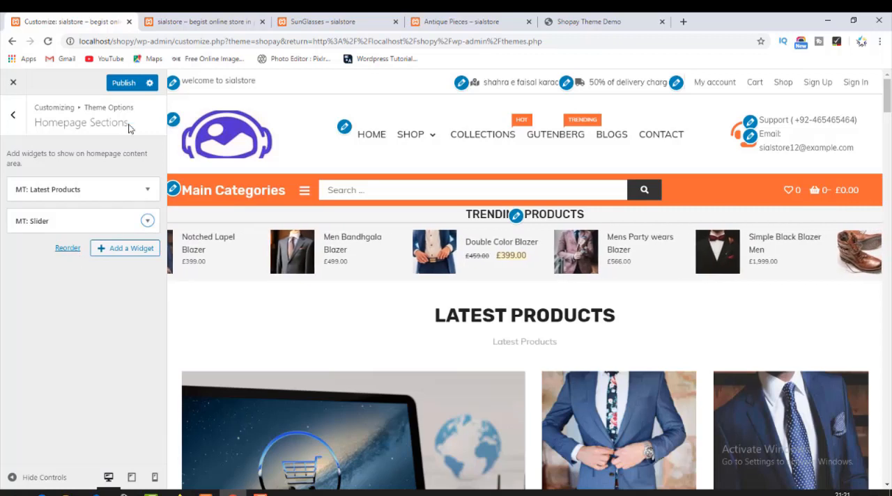
{"action": "left_click", "coordinate": [126, 83]}
Reload the live store's homepage and examine the Featured Products column and the jacket slides with their button.
{"action": "left_click", "coordinate": [178, 24]}
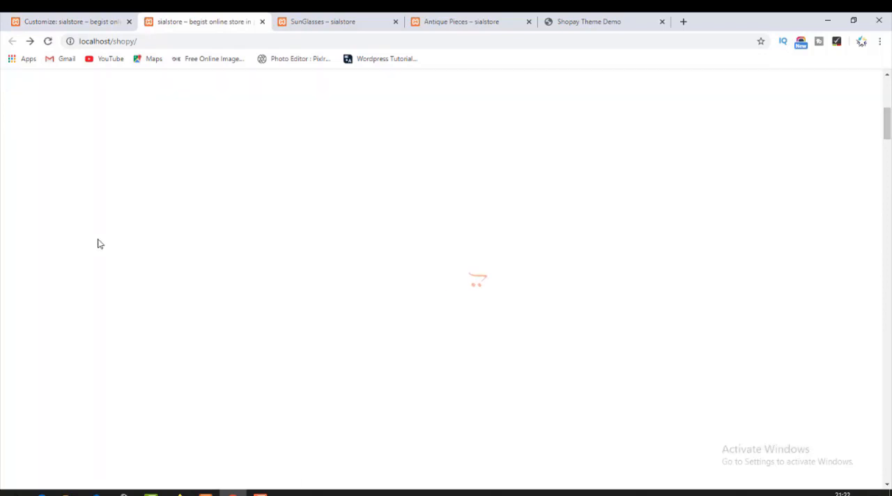
{"action": "scroll", "coordinate": [701, 270], "scroll_direction": "down", "scroll_amount": 2}
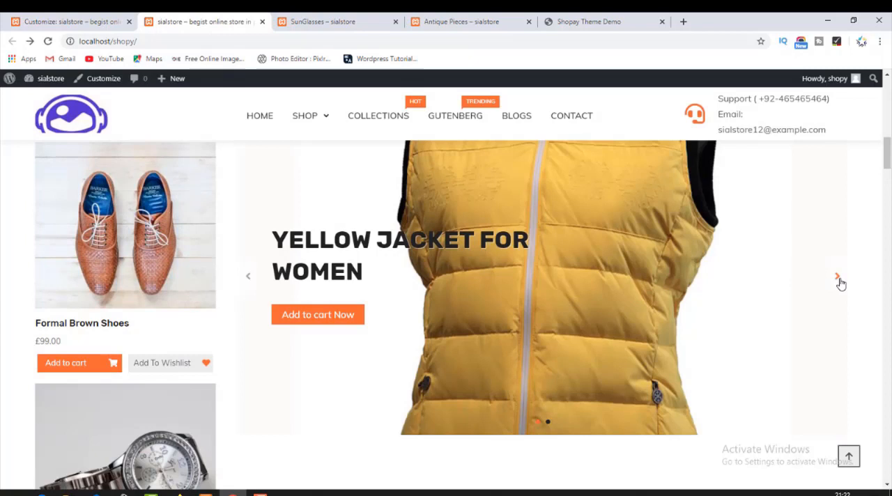
{"action": "left_click", "coordinate": [838, 278]}
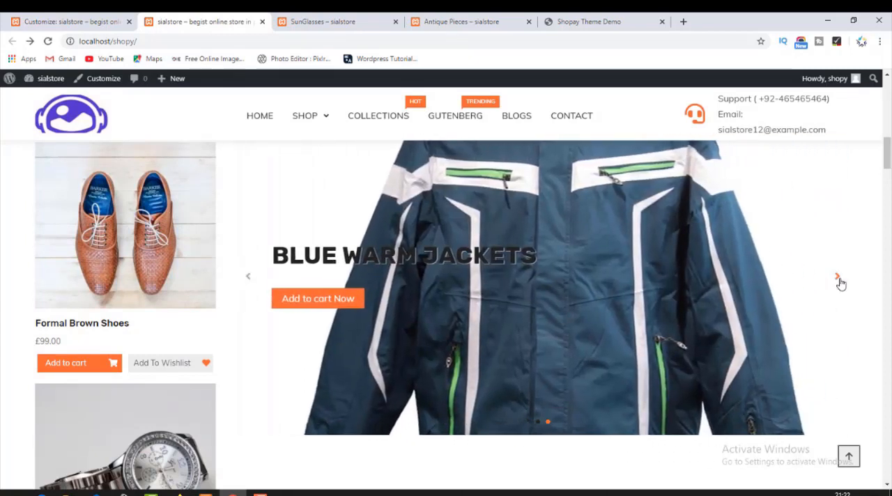
{"action": "left_click", "coordinate": [839, 281]}
{"action": "scroll", "coordinate": [382, 325], "scroll_direction": "down", "scroll_amount": 3}
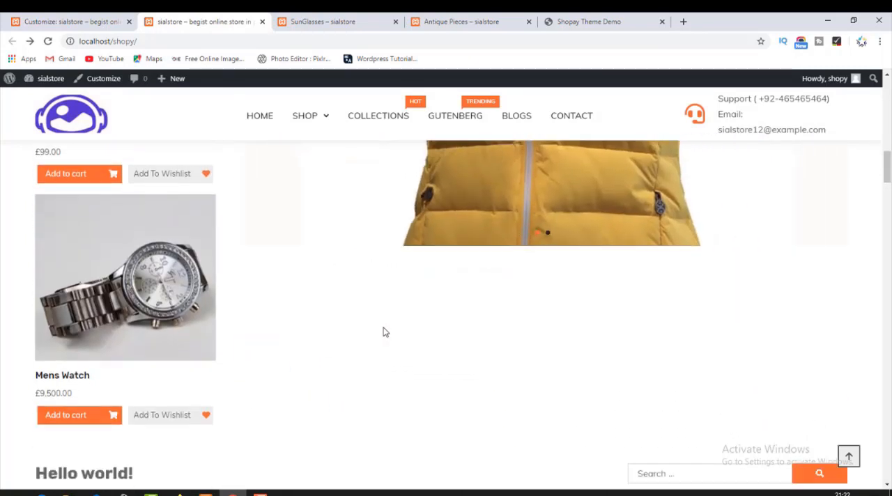
{"action": "scroll", "coordinate": [383, 331], "scroll_direction": "down", "scroll_amount": 2}
{"action": "scroll", "coordinate": [416, 335], "scroll_direction": "up", "scroll_amount": 8}
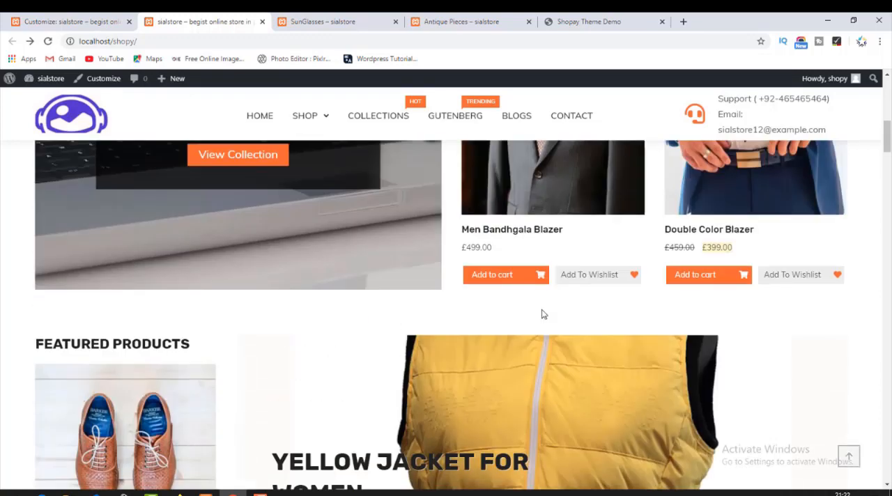
{"action": "scroll", "coordinate": [539, 354], "scroll_direction": "down", "scroll_amount": 2}
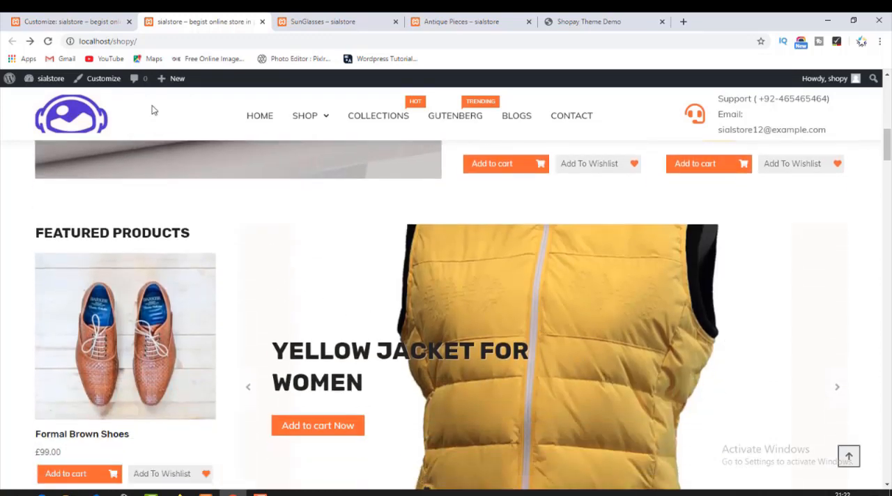
Reopen the MT: Slider widget in the Customizer and switch to the Shopay Theme Demo page to compare its homepage slider.
{"action": "left_click", "coordinate": [134, 17]}
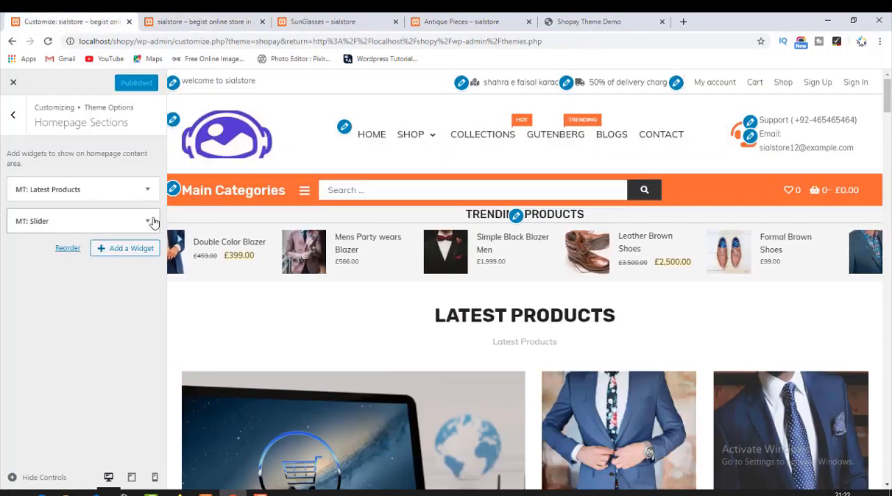
{"action": "left_click", "coordinate": [147, 220]}
{"action": "left_click", "coordinate": [511, 18]}
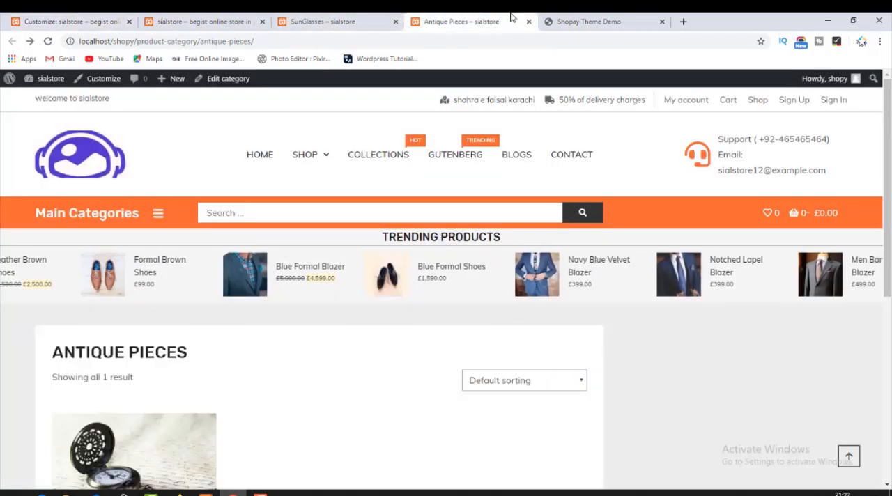
{"action": "left_click", "coordinate": [587, 22]}
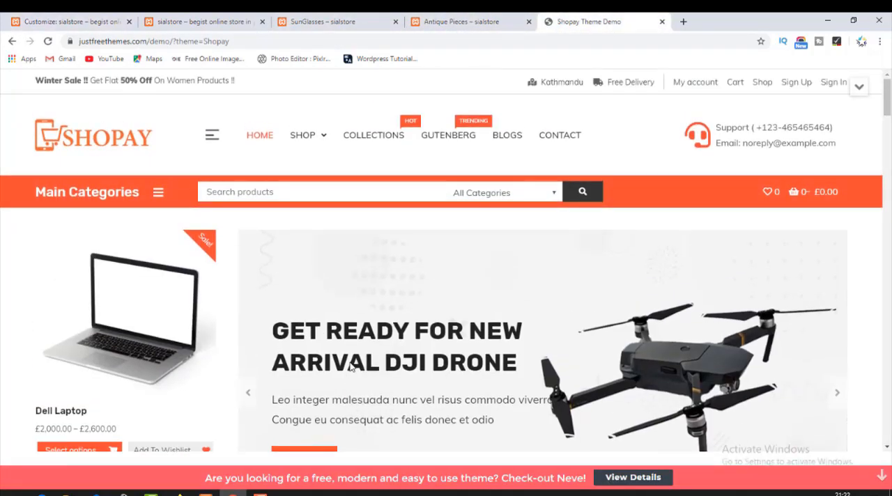
Examine the Shopay Theme Demo homepage's slider slides, featured products column and the two promo banners under the slider.
{"action": "scroll", "coordinate": [352, 367], "scroll_direction": "down", "scroll_amount": 3}
{"action": "scroll", "coordinate": [397, 342], "scroll_direction": "up", "scroll_amount": 2}
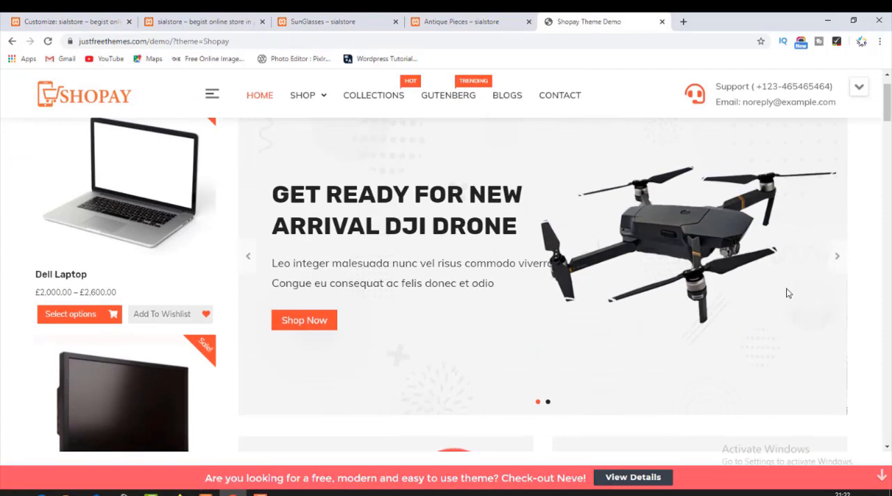
{"action": "left_click", "coordinate": [836, 260]}
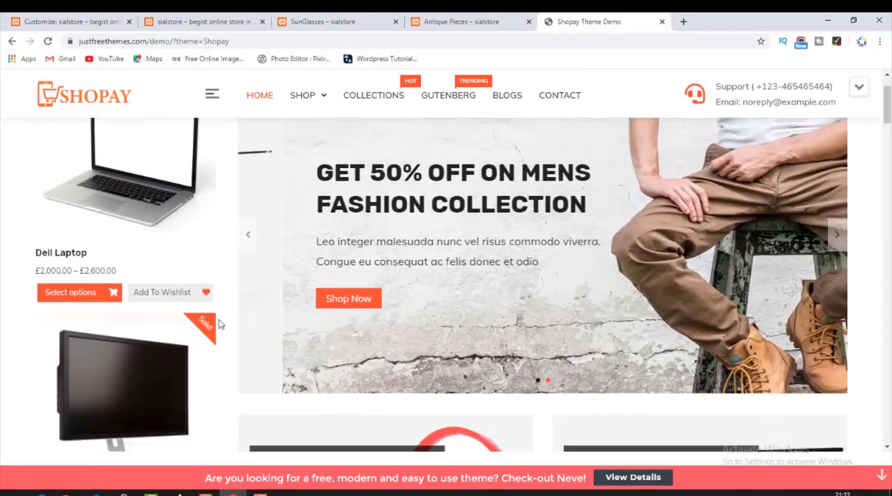
{"action": "scroll", "coordinate": [353, 267], "scroll_direction": "down", "scroll_amount": 2}
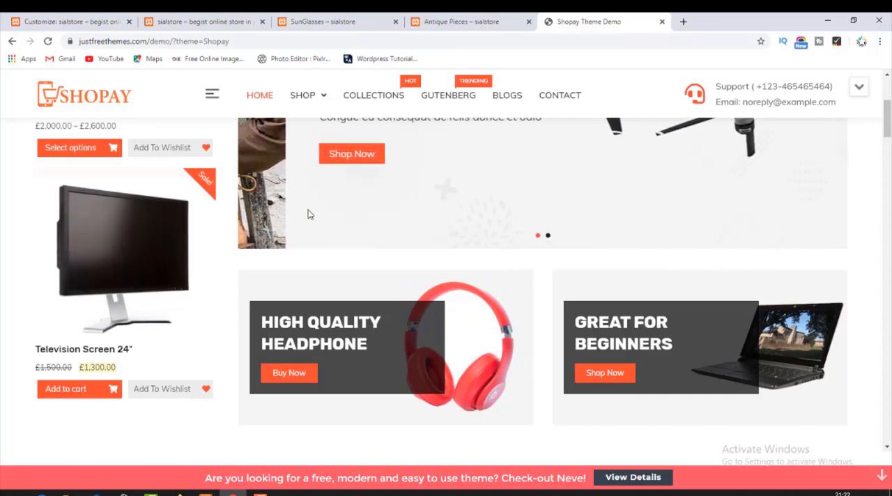
{"action": "scroll", "coordinate": [306, 214], "scroll_direction": "up", "scroll_amount": 2}
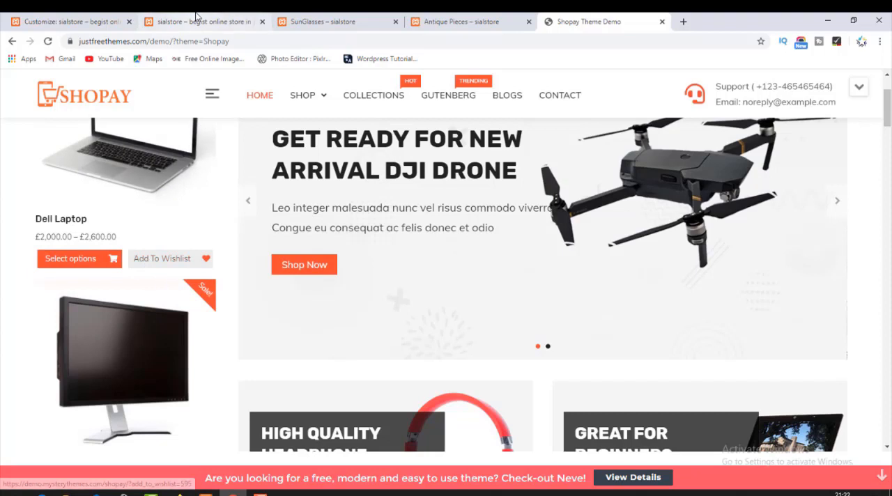
{"action": "scroll", "coordinate": [292, 197], "scroll_direction": "up", "scroll_amount": 3}
Return to the Customizer and set the MT: Slider widget's product category to SunGlasses.
{"action": "left_click", "coordinate": [120, 21]}
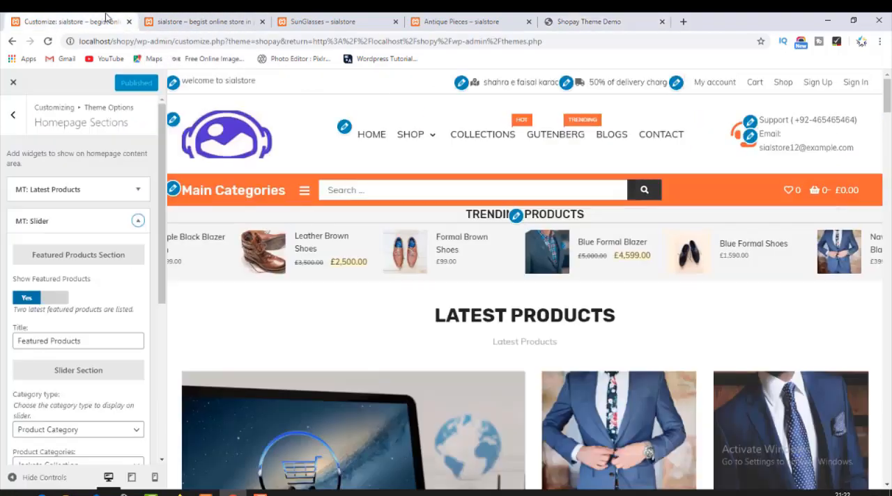
{"action": "scroll", "coordinate": [79, 454], "scroll_direction": "down", "scroll_amount": 2}
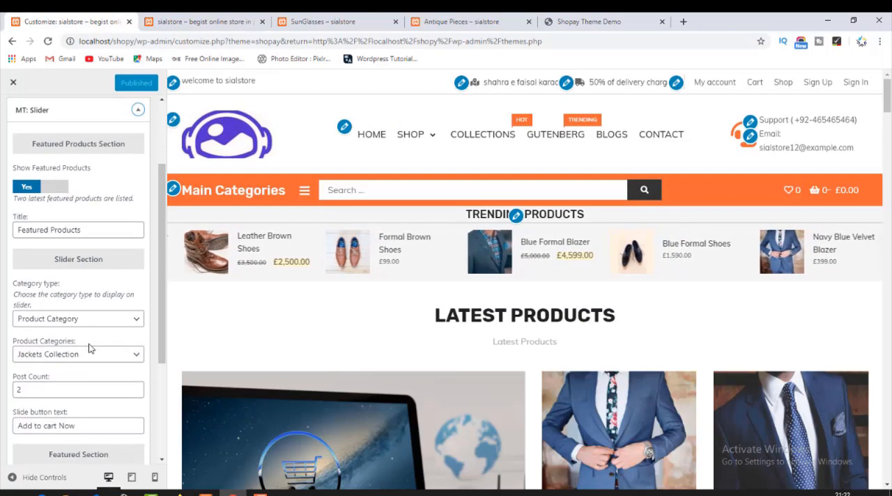
{"action": "left_click", "coordinate": [78, 354]}
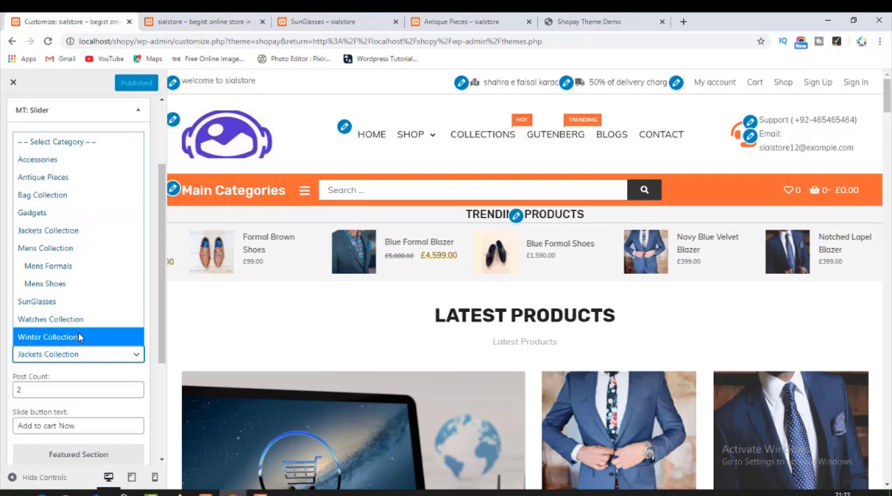
{"action": "left_click", "coordinate": [55, 302]}
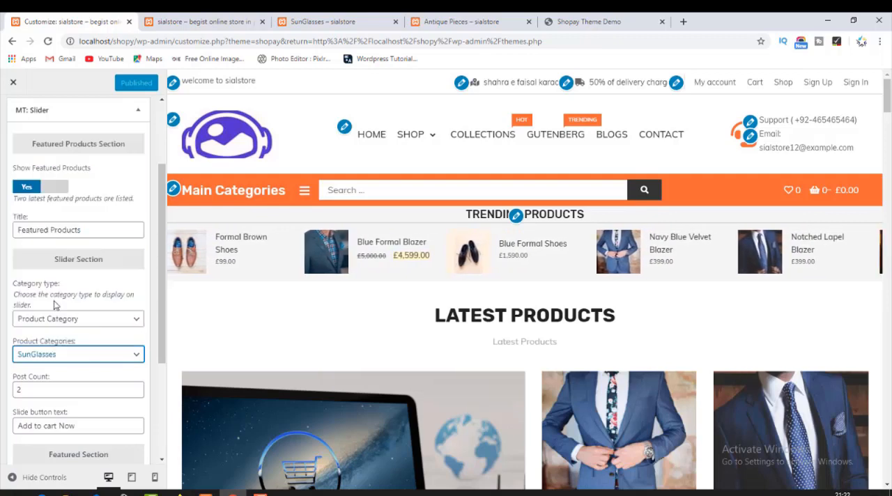
Set the Slider widget's Featured Item 1 image to decoration.jpg from the media library.
{"action": "scroll", "coordinate": [77, 368], "scroll_direction": "down", "scroll_amount": 5}
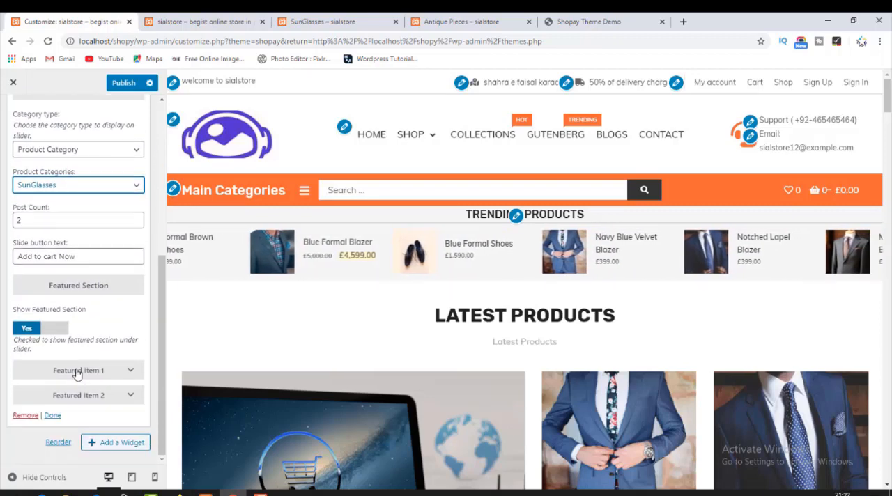
{"action": "left_click", "coordinate": [91, 372]}
{"action": "scroll", "coordinate": [94, 375], "scroll_direction": "down", "scroll_amount": 3}
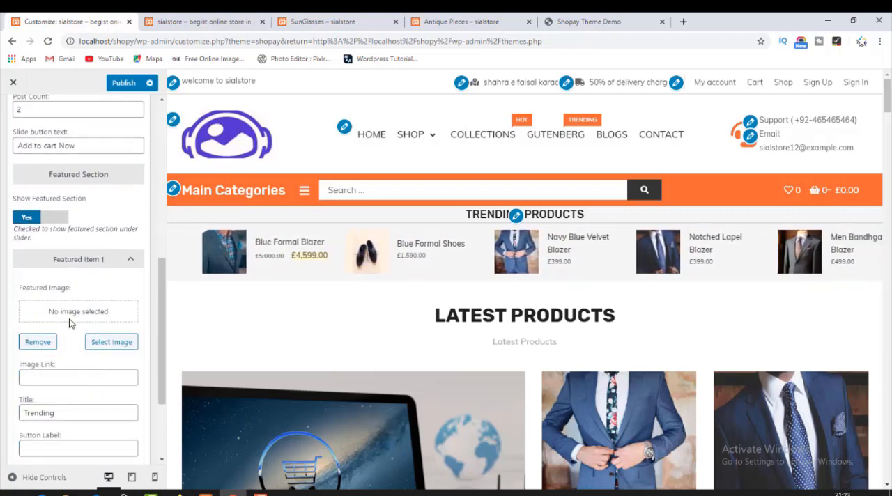
{"action": "left_click", "coordinate": [110, 342]}
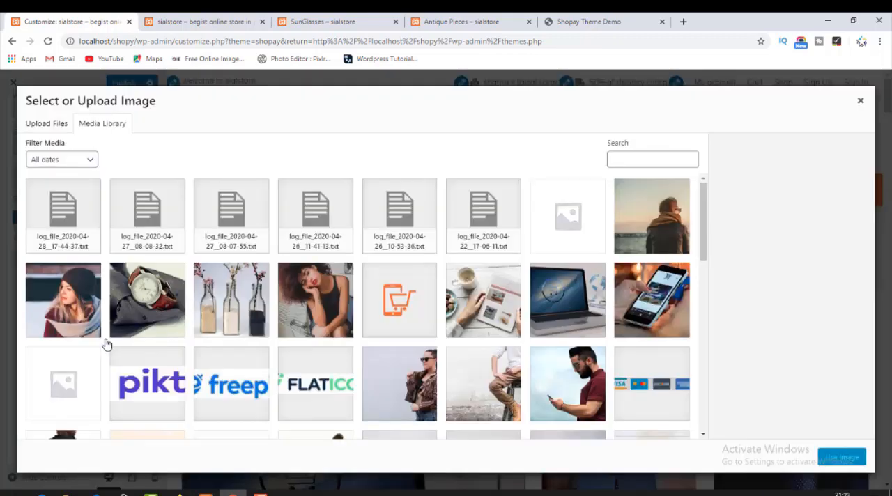
{"action": "left_click", "coordinate": [224, 313]}
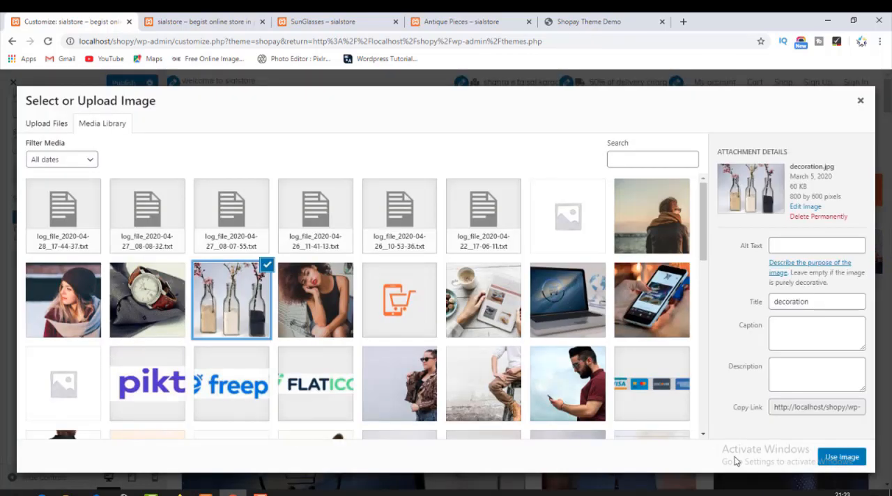
{"action": "left_click", "coordinate": [841, 457]}
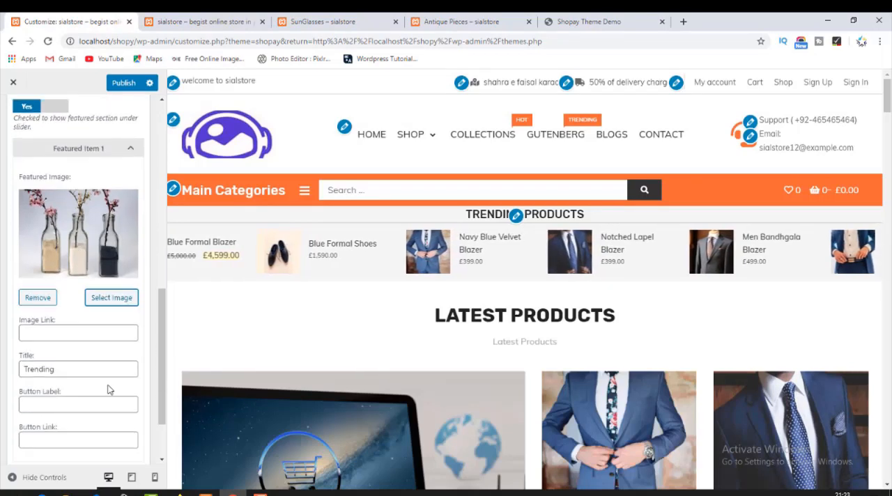
Open the Blue Formal Shoes product in a new tab and paste its address as Featured Item 1's image link.
{"action": "left_click", "coordinate": [58, 330]}
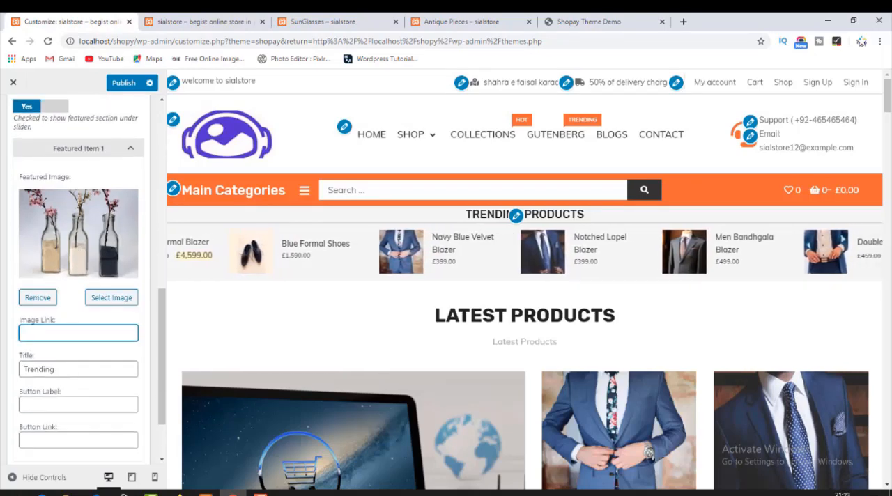
{"action": "left_click", "coordinate": [328, 21]}
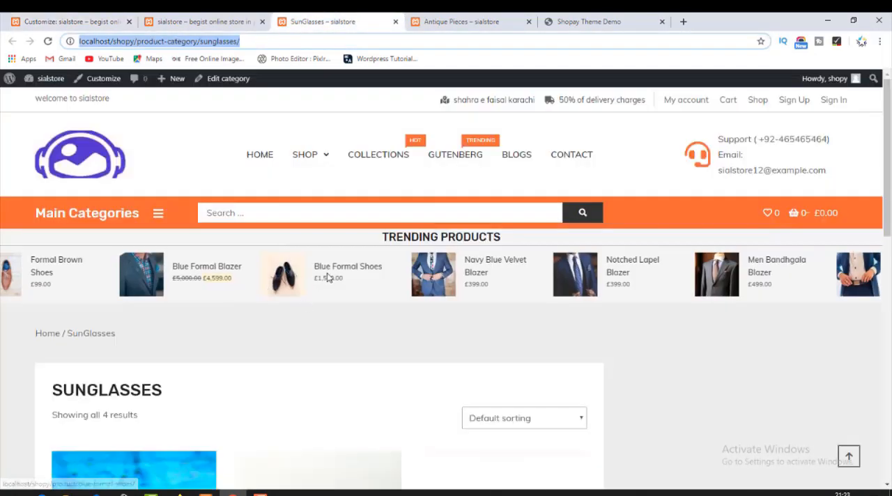
{"action": "middle_click", "coordinate": [328, 277]}
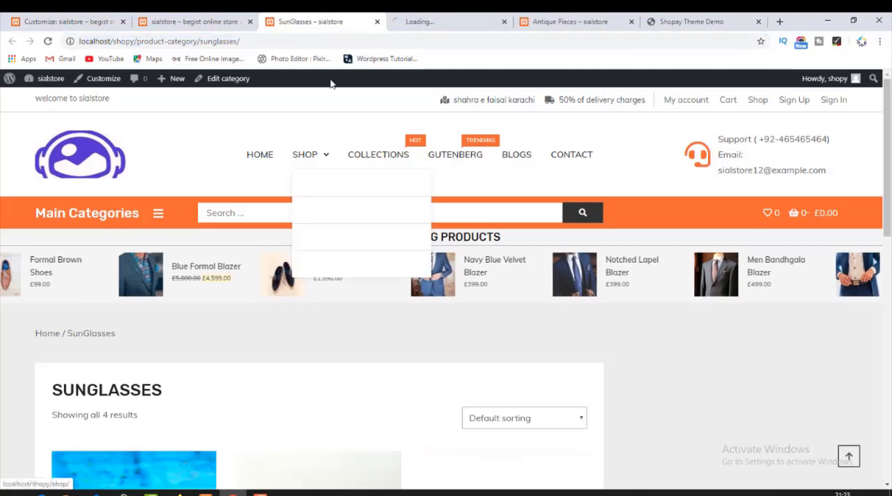
{"action": "left_click", "coordinate": [404, 21]}
{"action": "left_click", "coordinate": [399, 40]}
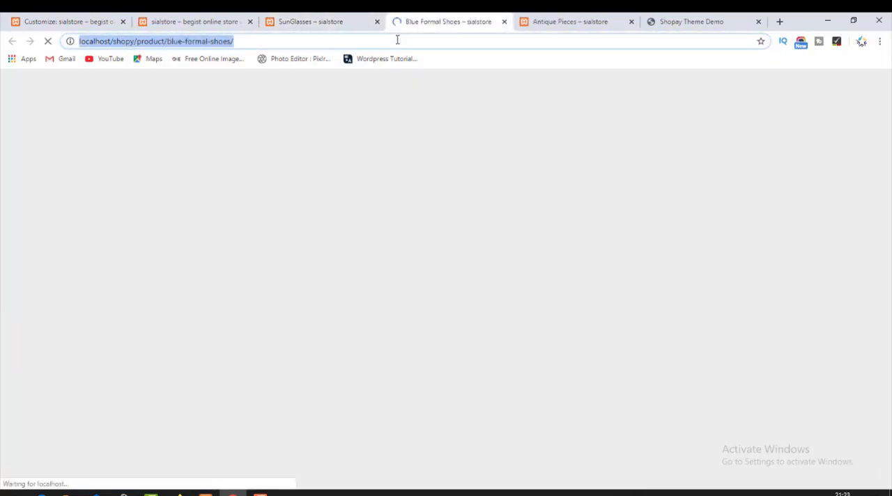
{"action": "left_click", "coordinate": [111, 16]}
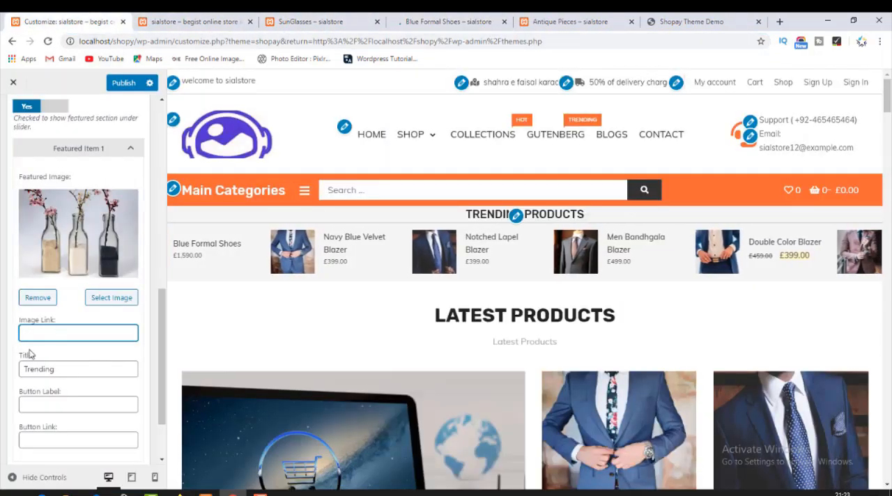
{"action": "key", "text": "ctrl+v"}
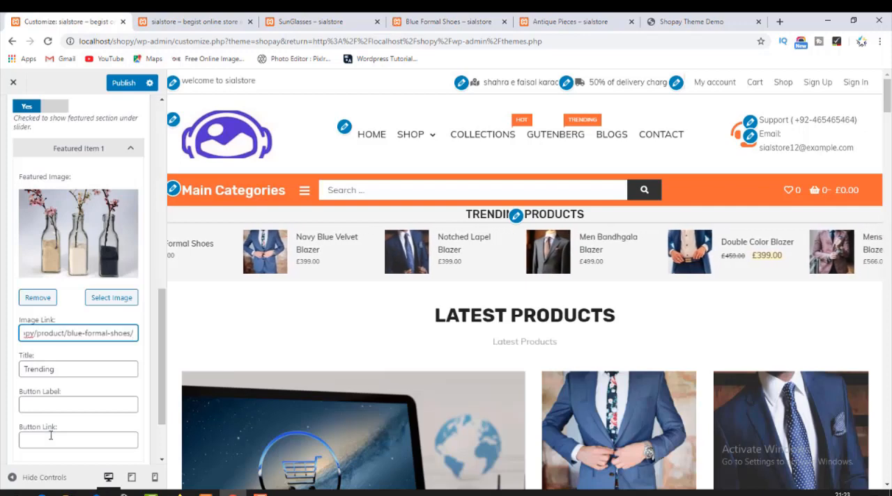
Label Featured Item 1's button "Shop Now" and move the Blue Formal Shoes address from the image link to the button link.
{"action": "left_click", "coordinate": [54, 407]}
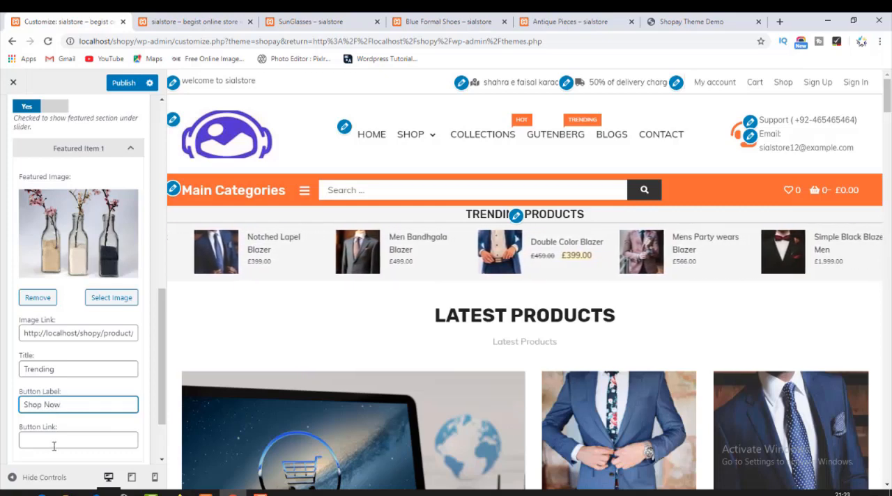
{"action": "scroll", "coordinate": [54, 446], "scroll_direction": "down", "scroll_amount": 2}
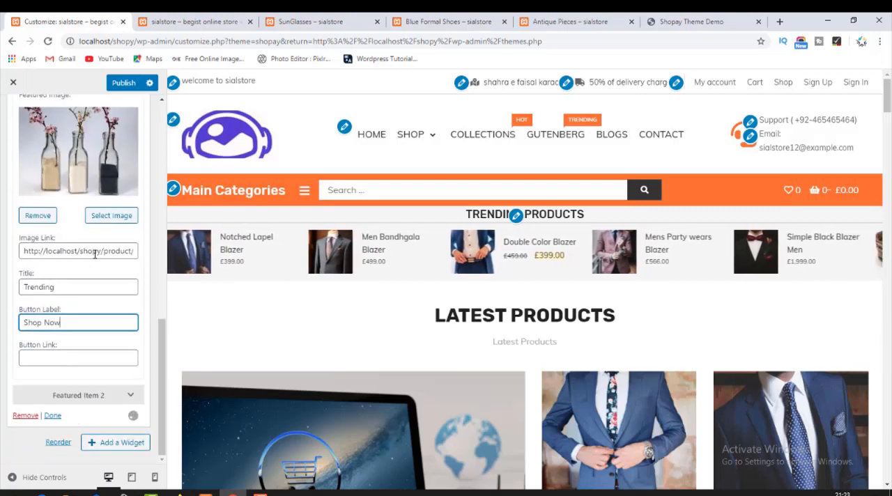
{"action": "left_click", "coordinate": [95, 254]}
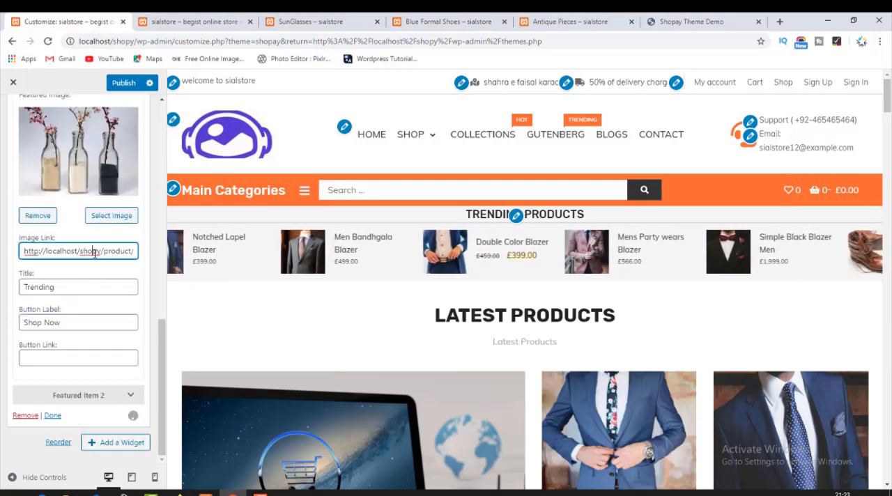
{"action": "key", "text": "ctrl+a"}
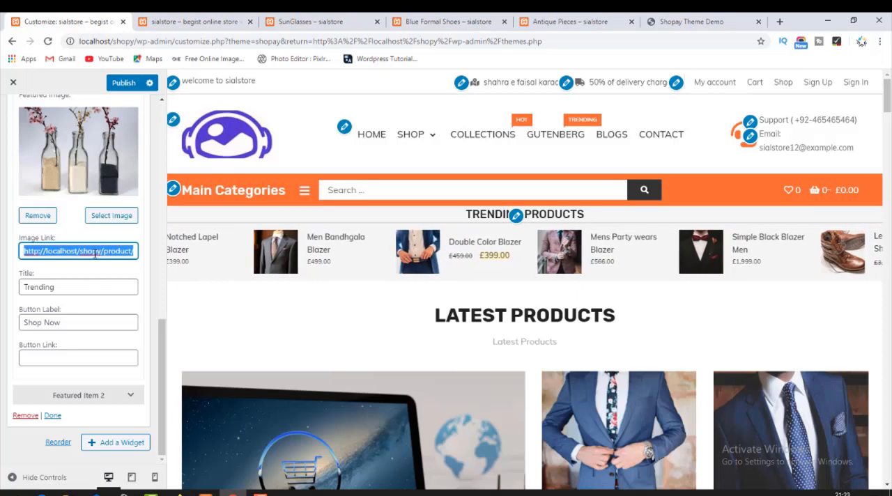
{"action": "key", "text": "BackSpace"}
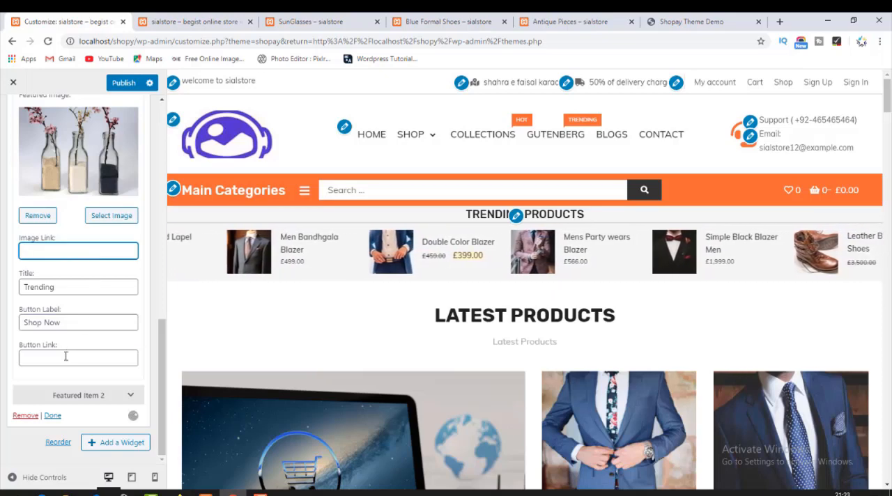
{"action": "left_click", "coordinate": [65, 357]}
{"action": "type", "text": "http://localhost/shopy/product/blue-formal-shoes/"}
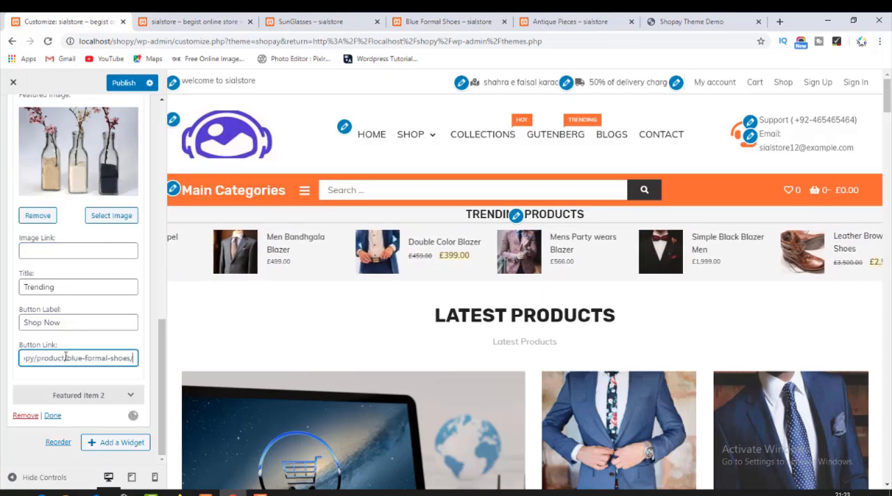
Set the Slider widget's Featured Item 2 image to the blue sunglasses picture glass2.jpg from the media library.
{"action": "left_click", "coordinate": [114, 396]}
{"action": "scroll", "coordinate": [114, 395], "scroll_direction": "down", "scroll_amount": 3}
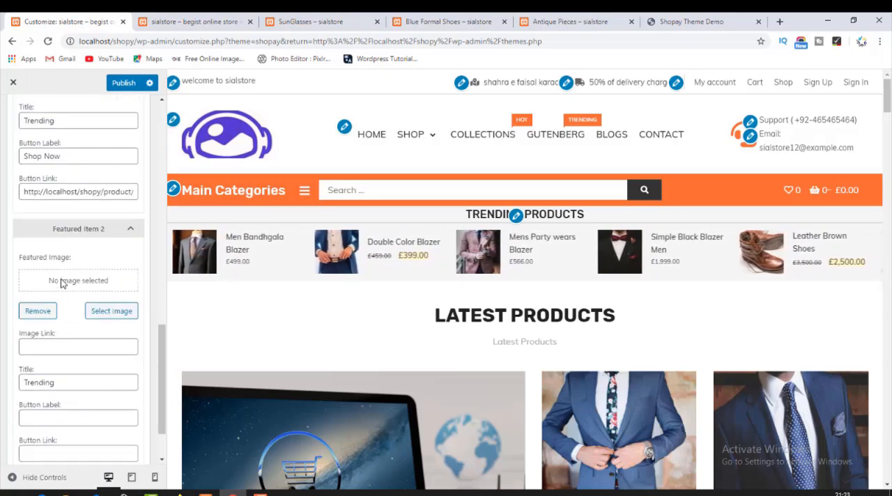
{"action": "left_click", "coordinate": [98, 314]}
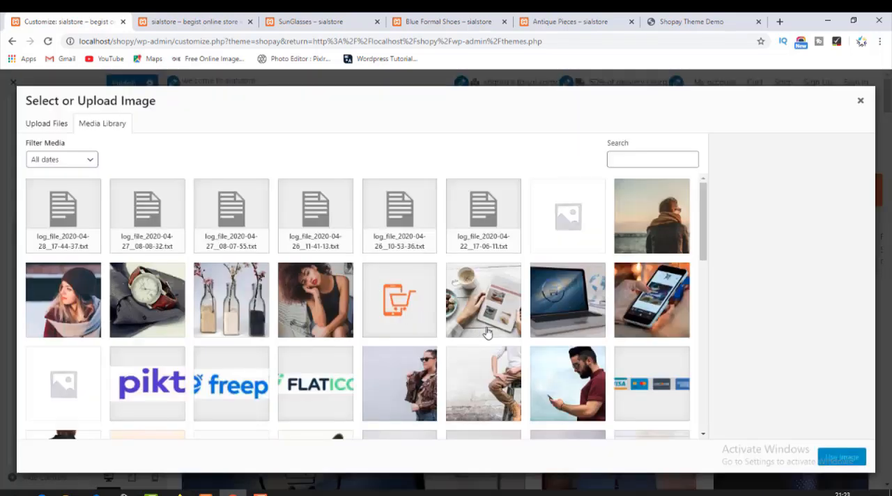
{"action": "scroll", "coordinate": [487, 341], "scroll_direction": "down", "scroll_amount": 5}
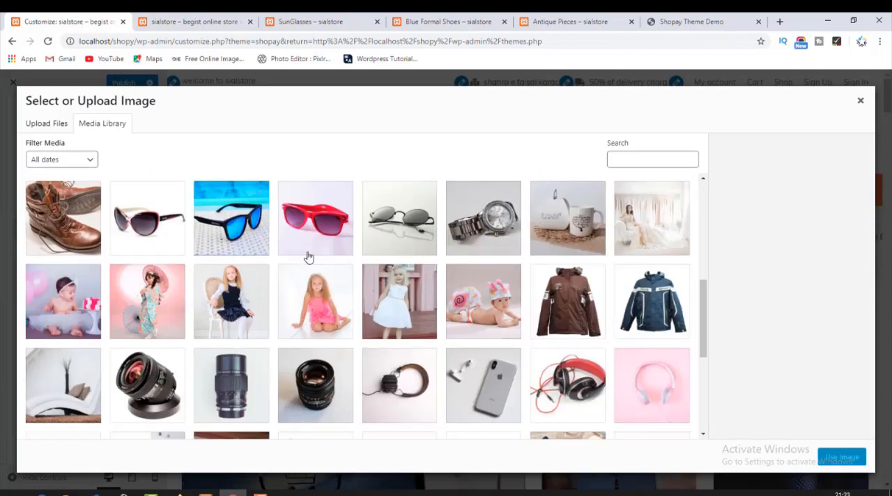
{"action": "left_click", "coordinate": [232, 219]}
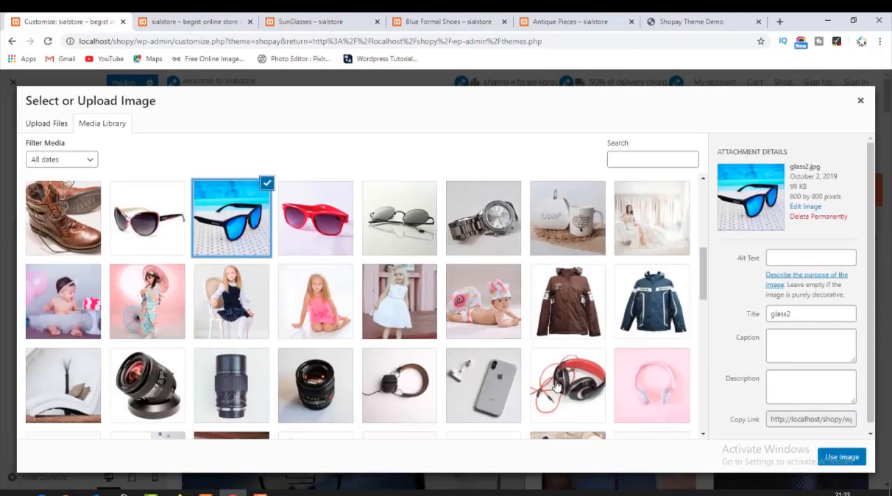
{"action": "left_click", "coordinate": [847, 456]}
{"action": "scroll", "coordinate": [83, 345], "scroll_direction": "down", "scroll_amount": 3}
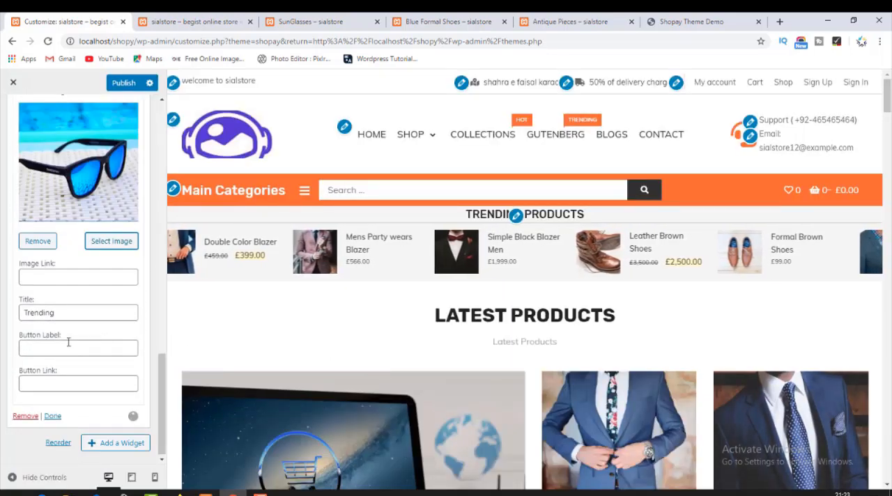
Open the Large Angled Shoe product from the Blue Formal Shoes page in a new tab and copy its address.
{"action": "left_click", "coordinate": [310, 21]}
{"action": "left_click", "coordinate": [448, 22]}
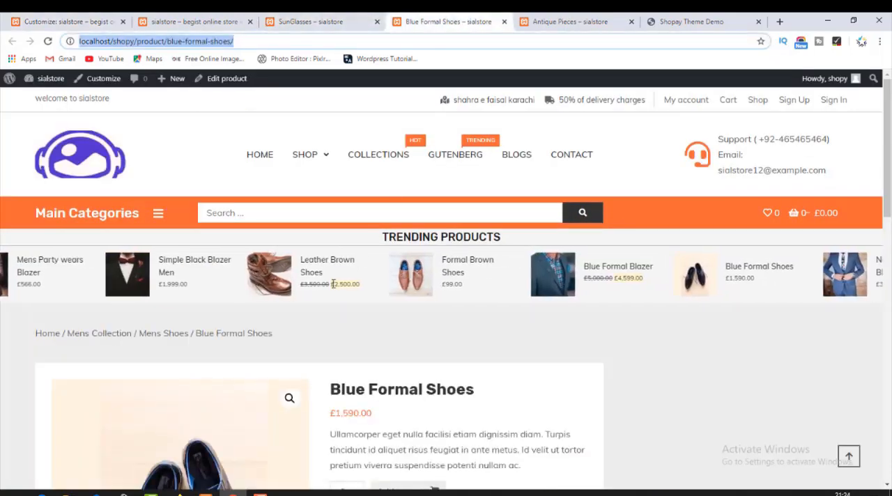
{"action": "scroll", "coordinate": [358, 303], "scroll_direction": "down", "scroll_amount": 10}
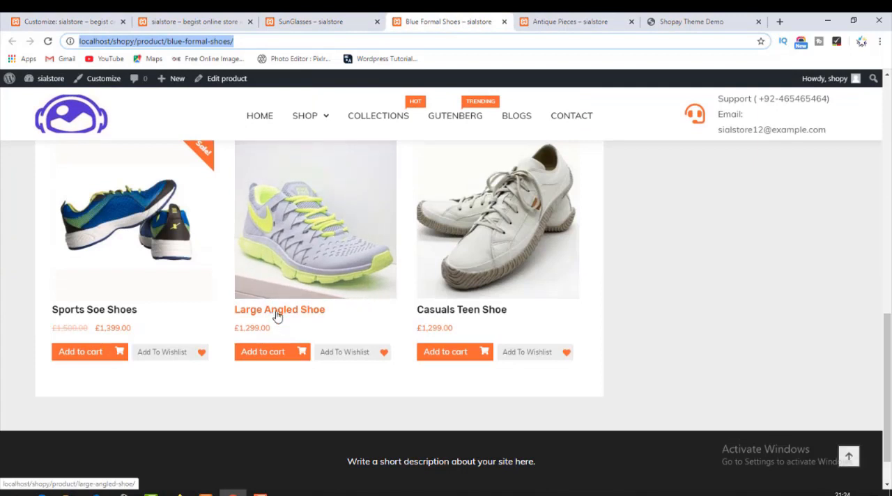
{"action": "middle_click", "coordinate": [278, 316]}
{"action": "left_click", "coordinate": [478, 21]}
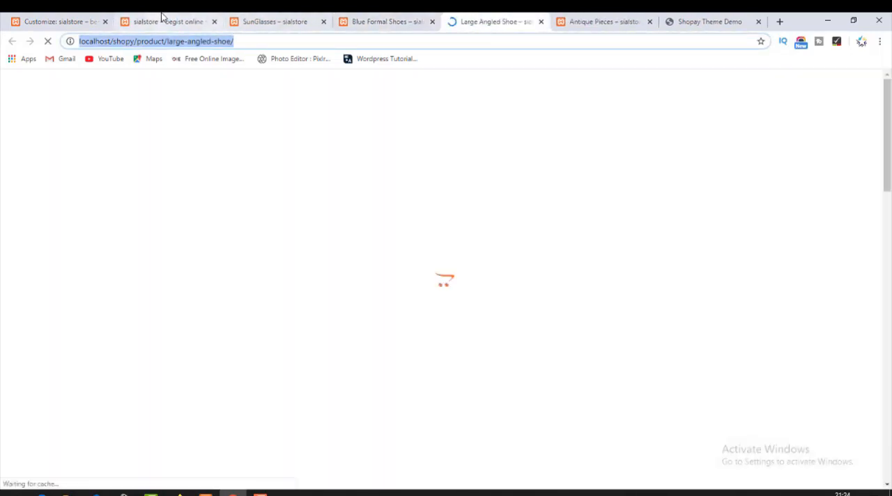
{"action": "left_click", "coordinate": [160, 22]}
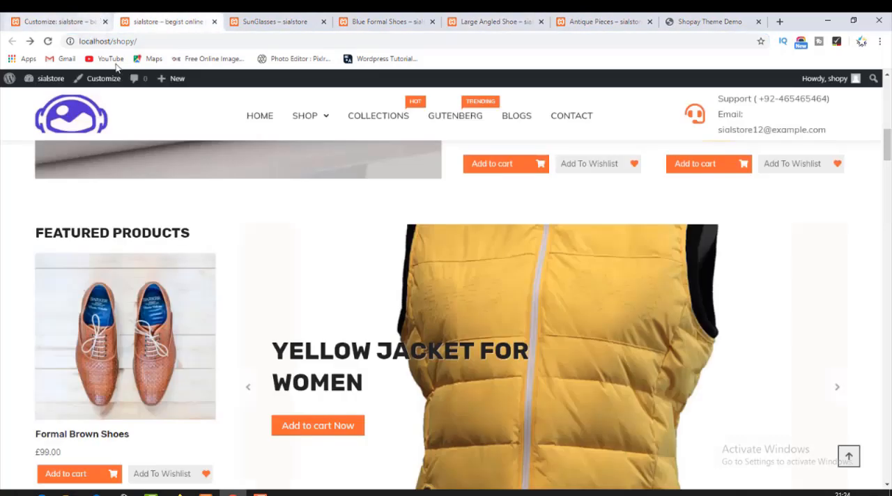
Label Featured Item 2's button "Shop Free" and paste the Large Angled Shoe address as its button link.
{"action": "left_click", "coordinate": [53, 15]}
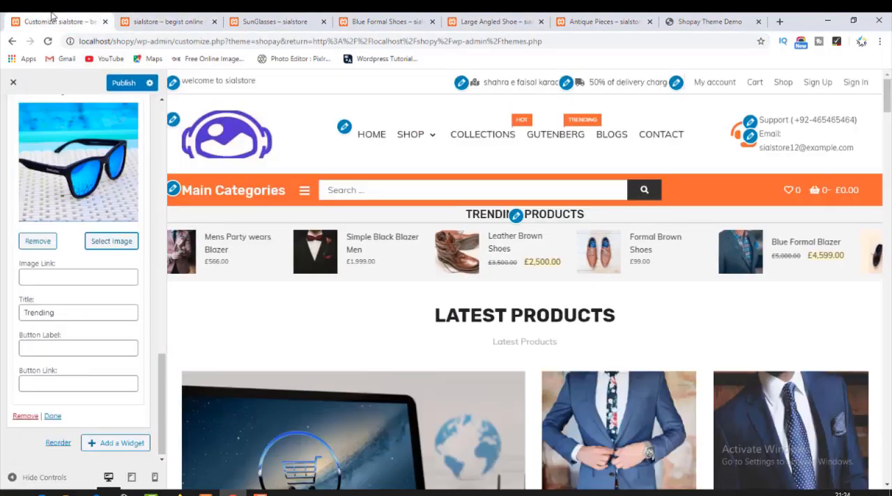
{"action": "left_click", "coordinate": [57, 347]}
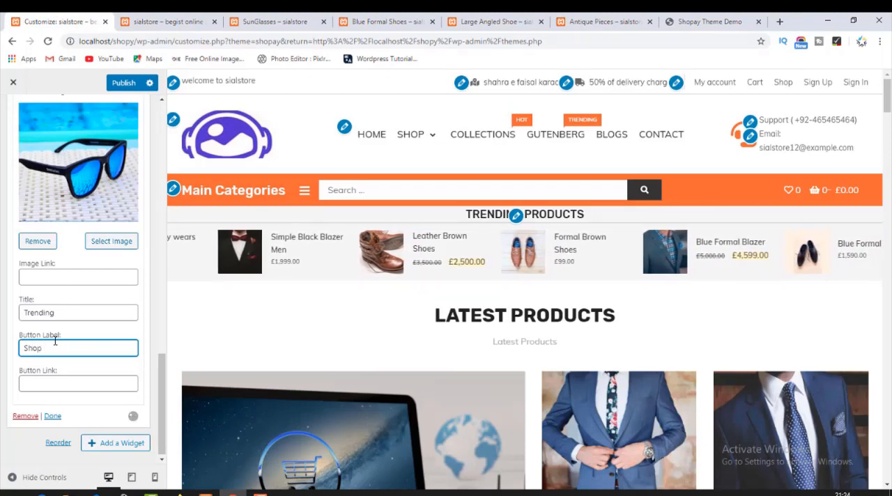
{"action": "left_click", "coordinate": [60, 386]}
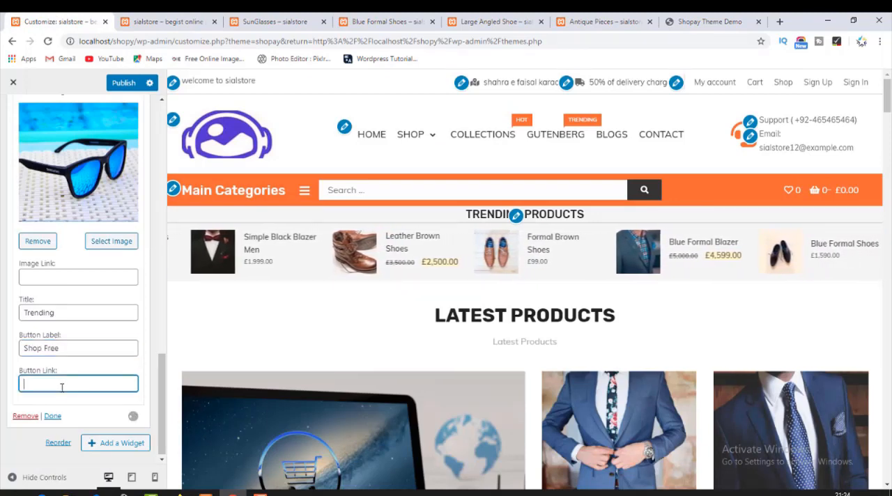
{"action": "key", "text": "ctrl+v"}
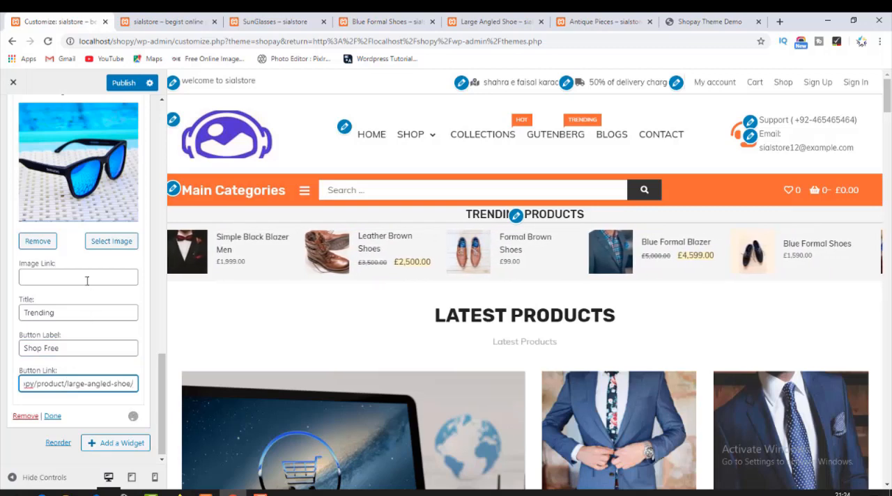
Finish editing the Slider widget, publish the changes, and check the slider and Trending banners on the live homepage.
{"action": "left_click", "coordinate": [53, 416]}
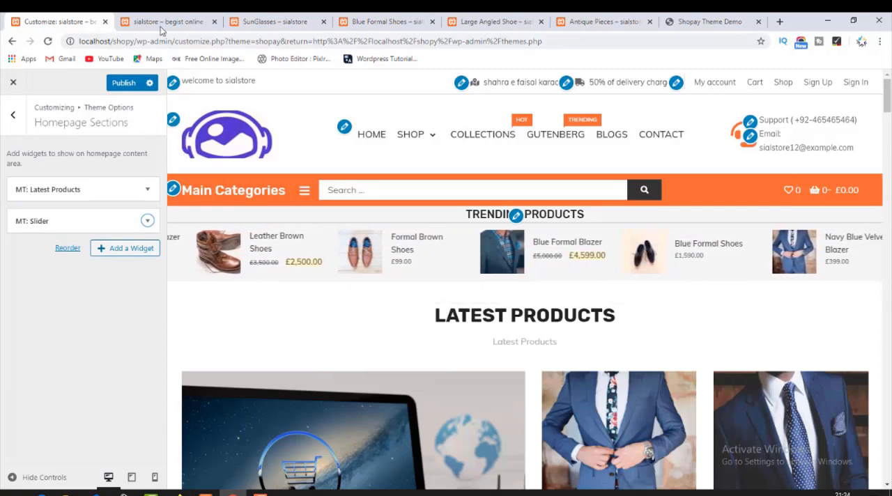
{"action": "left_click", "coordinate": [119, 84]}
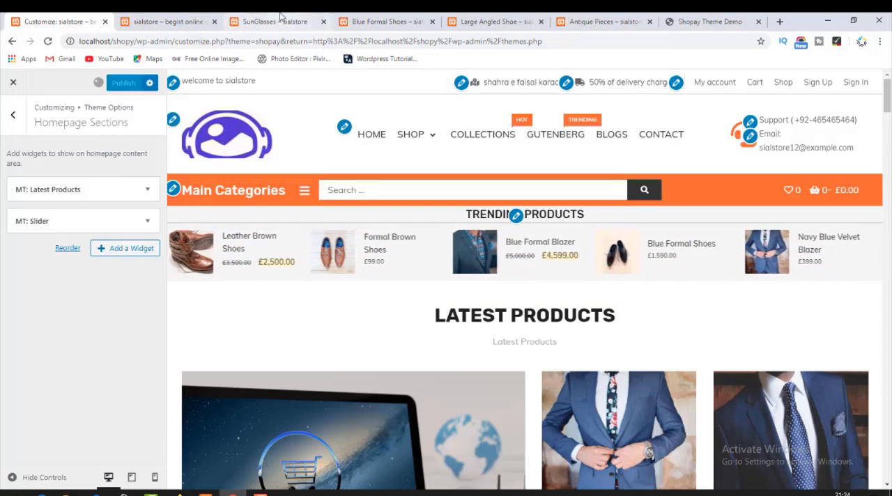
{"action": "left_click", "coordinate": [280, 16]}
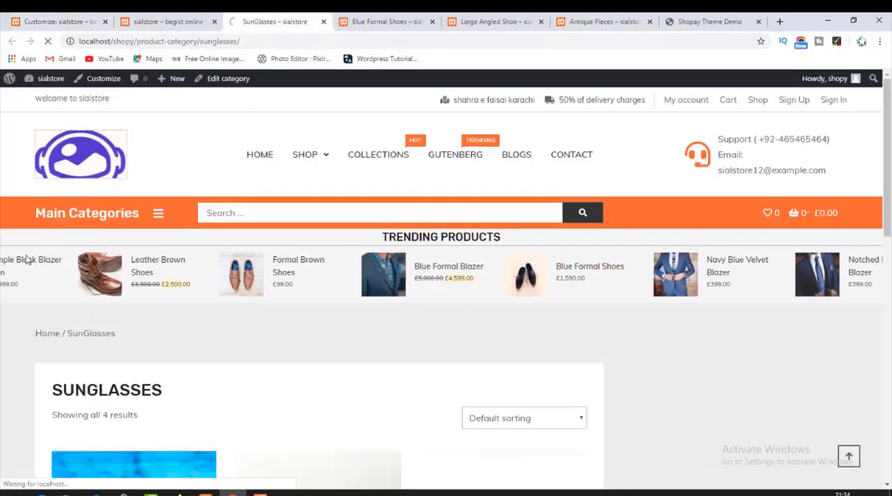
{"action": "left_click", "coordinate": [43, 333]}
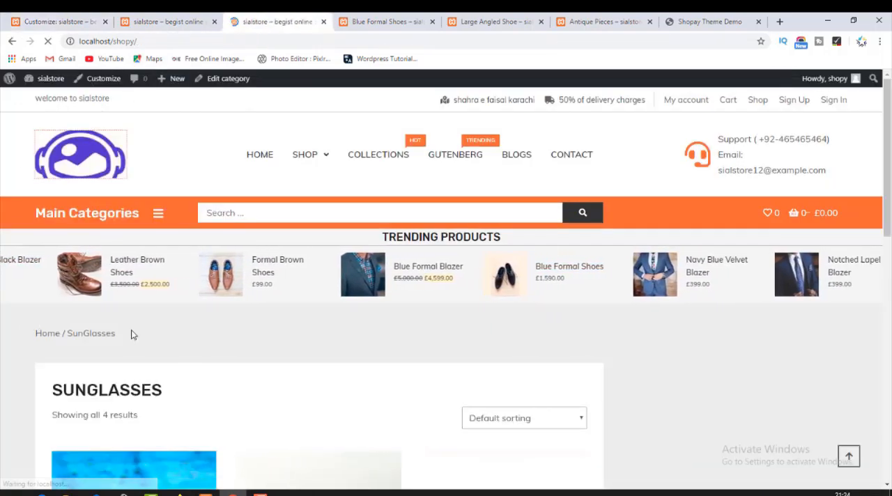
{"action": "scroll", "coordinate": [155, 328], "scroll_direction": "down", "scroll_amount": 8}
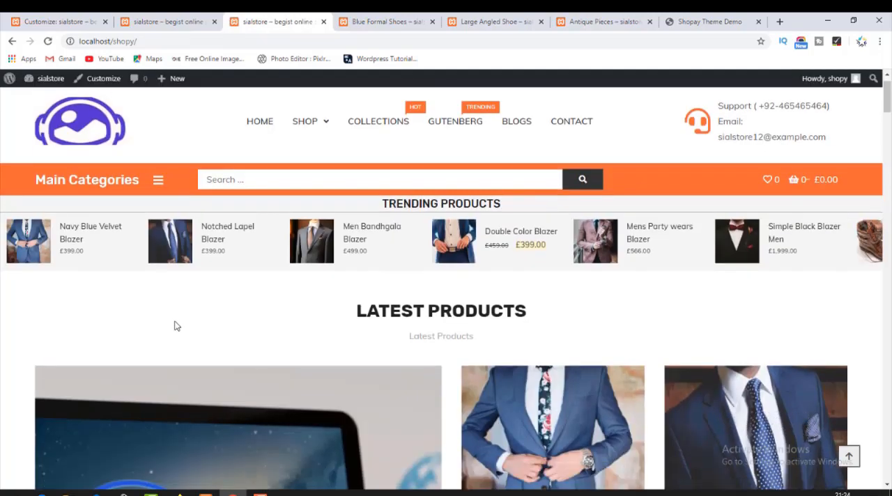
{"action": "scroll", "coordinate": [347, 317], "scroll_direction": "down", "scroll_amount": 8}
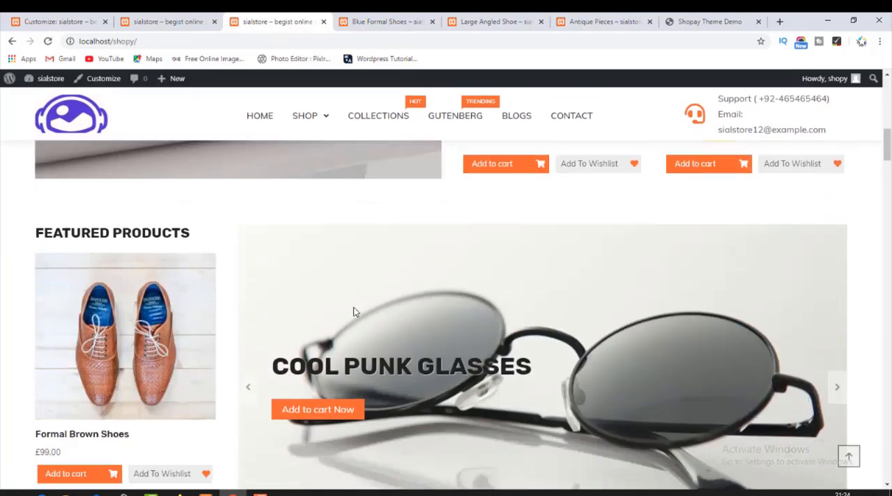
{"action": "scroll", "coordinate": [354, 310], "scroll_direction": "down", "scroll_amount": 1}
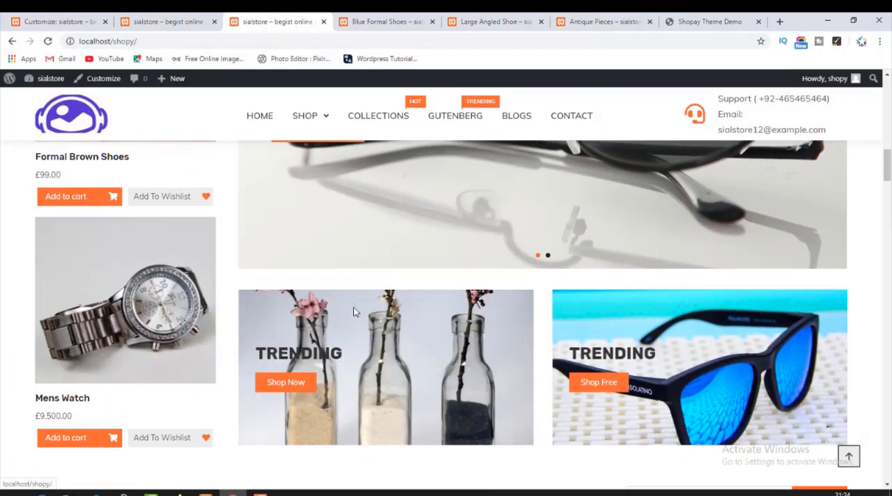
Move the MT: Slider widget above MT: Latest Products, following the Shopay demo's layout, and publish the change.
{"action": "left_click", "coordinate": [705, 21]}
{"action": "scroll", "coordinate": [390, 267], "scroll_direction": "down", "scroll_amount": 7}
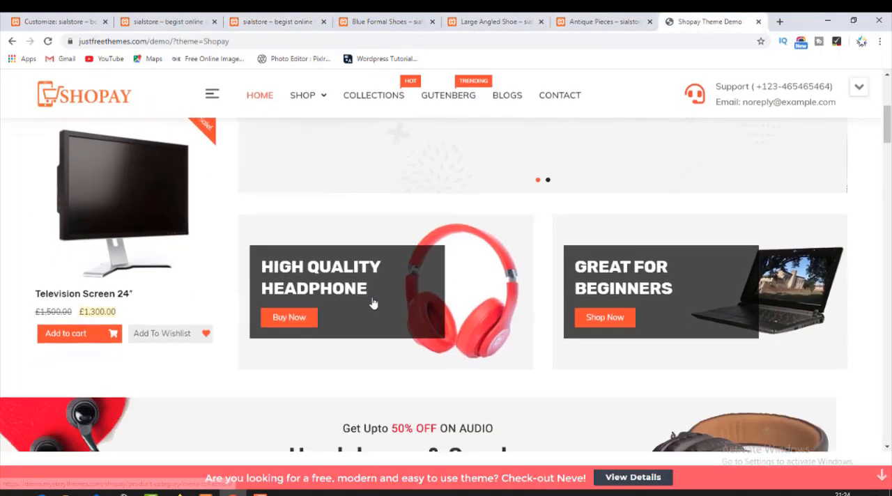
{"action": "scroll", "coordinate": [313, 245], "scroll_direction": "up", "scroll_amount": 3}
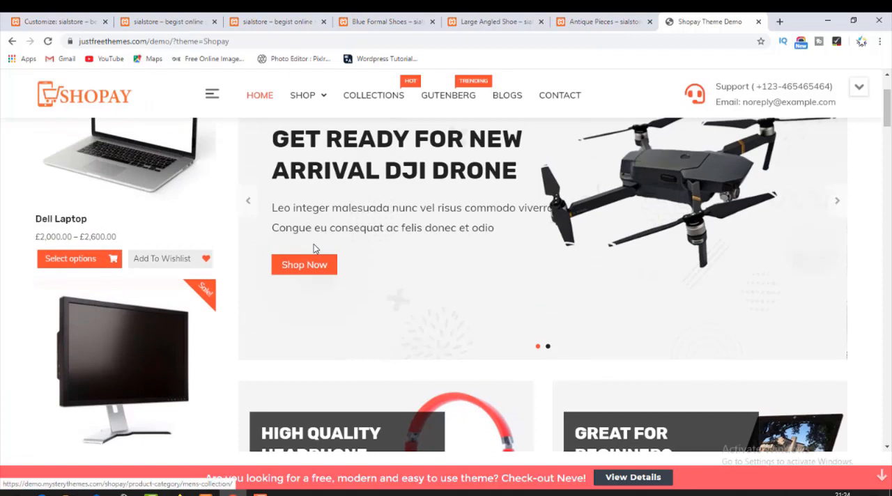
{"action": "left_click", "coordinate": [170, 21]}
{"action": "left_click", "coordinate": [59, 17]}
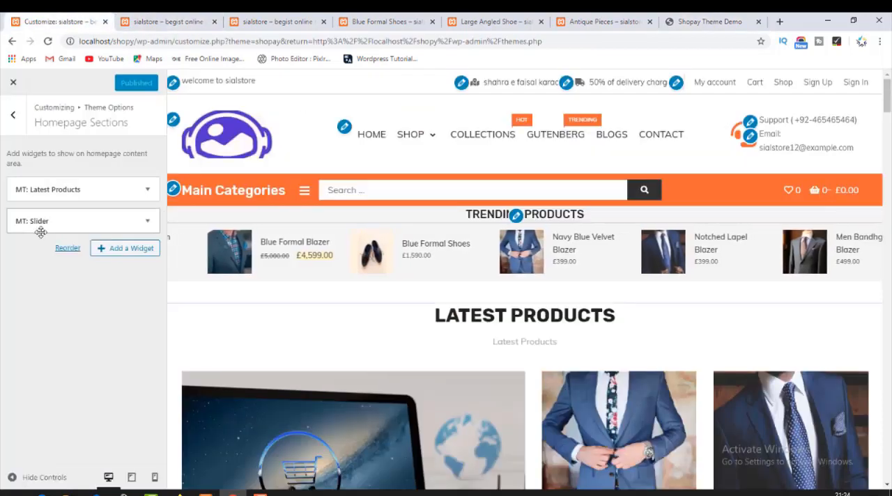
{"action": "left_click_drag", "start_coordinate": [50, 223], "coordinate": [49, 193]}
{"action": "left_click", "coordinate": [124, 82]}
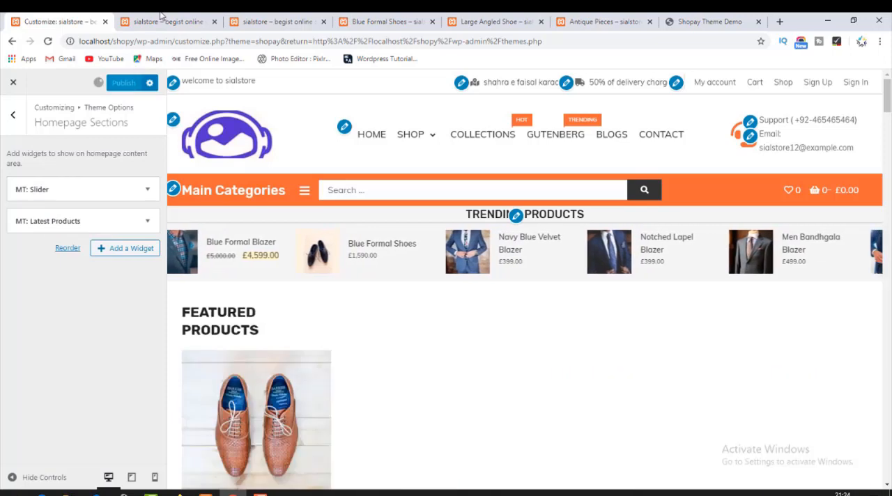
Reload the shop homepage and check the section order, paging through the slider's slides down to the Trending banners.
{"action": "left_click", "coordinate": [181, 23]}
{"action": "left_click", "coordinate": [81, 138]}
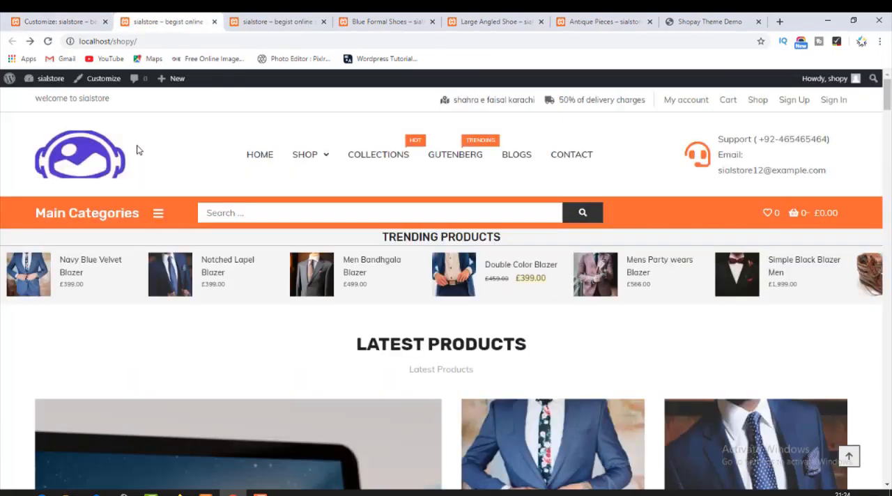
{"action": "scroll", "coordinate": [212, 334], "scroll_direction": "down", "scroll_amount": 5}
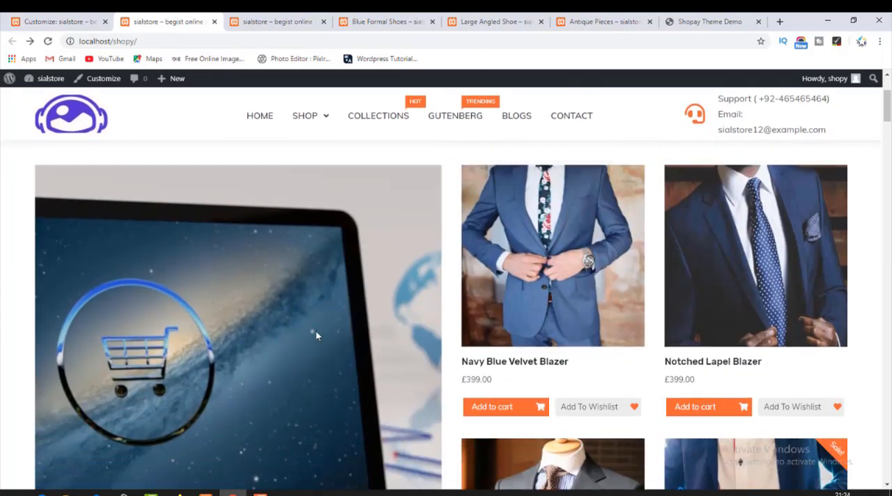
{"action": "scroll", "coordinate": [315, 331], "scroll_direction": "up", "scroll_amount": 5}
{"action": "left_click", "coordinate": [80, 150]}
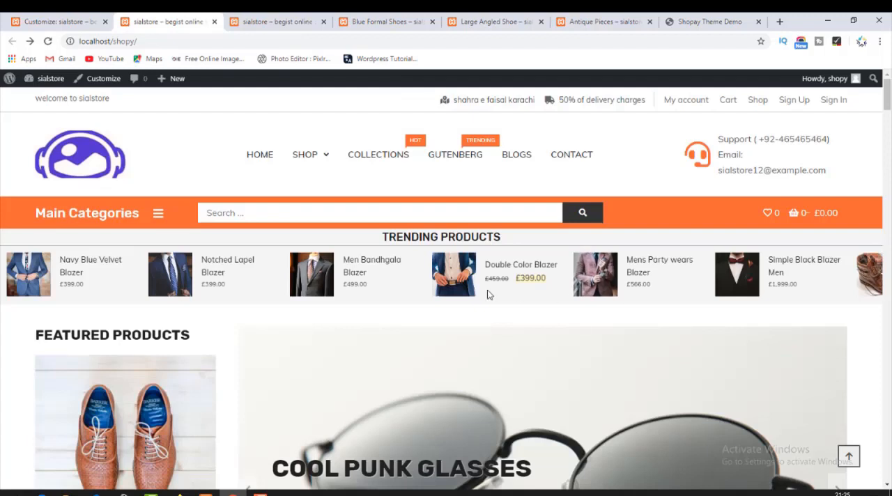
{"action": "scroll", "coordinate": [459, 305], "scroll_direction": "down", "scroll_amount": 3}
{"action": "scroll", "coordinate": [459, 305], "scroll_direction": "down", "scroll_amount": 1}
{"action": "left_click", "coordinate": [252, 294]}
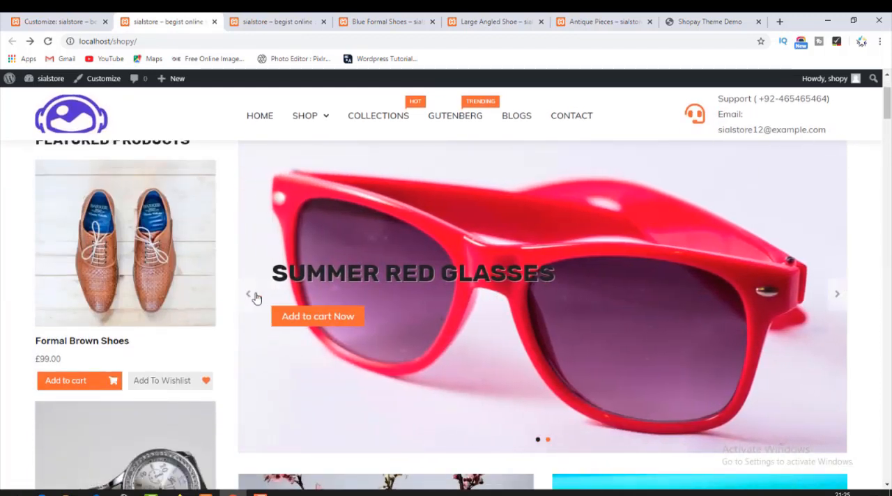
{"action": "left_click", "coordinate": [252, 295]}
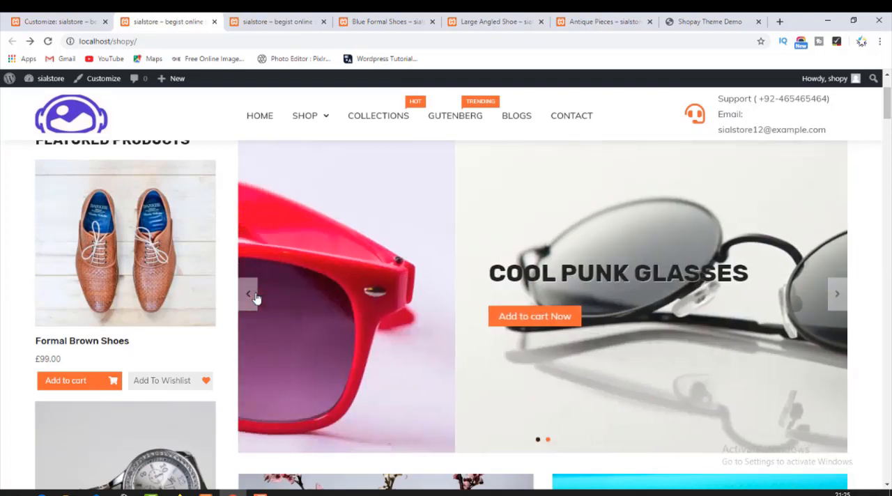
{"action": "left_click", "coordinate": [256, 297]}
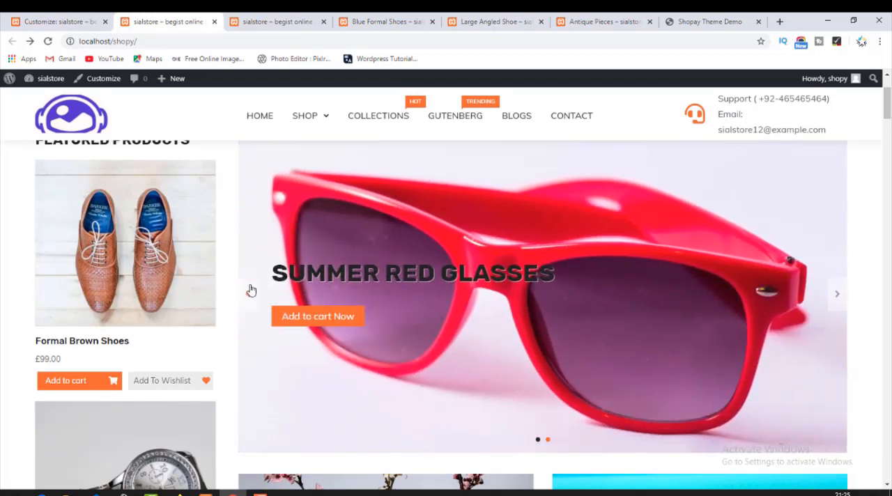
{"action": "scroll", "coordinate": [390, 299], "scroll_direction": "down", "scroll_amount": 3}
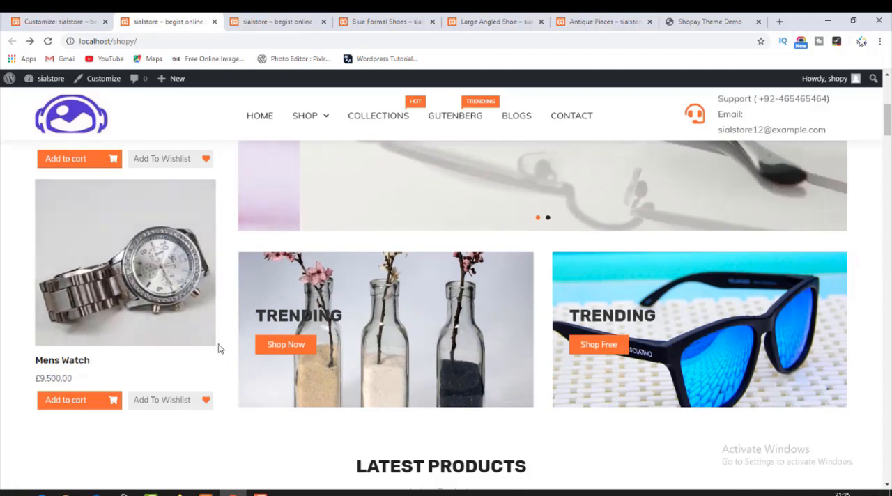
Review the homepage's Featured Products column, slider, Trending banners and Latest Products section.
{"action": "scroll", "coordinate": [99, 295], "scroll_direction": "up", "scroll_amount": 4}
{"action": "scroll", "coordinate": [119, 251], "scroll_direction": "down", "scroll_amount": 2}
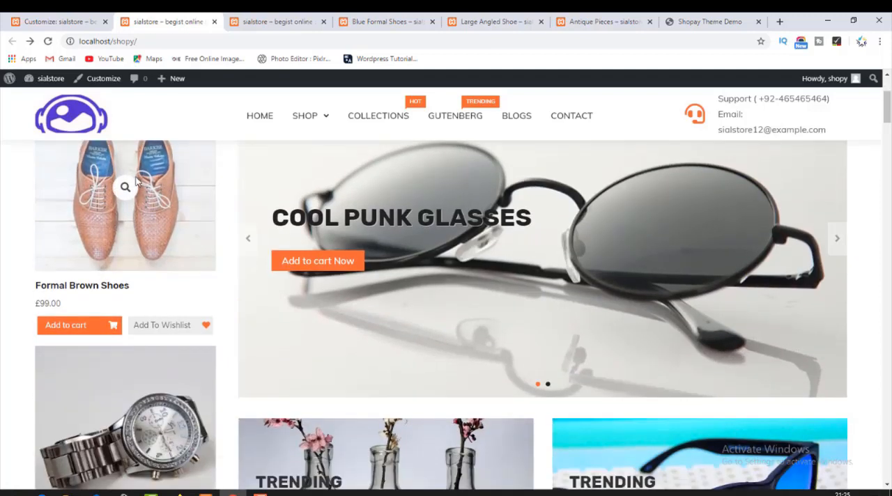
{"action": "scroll", "coordinate": [140, 214], "scroll_direction": "up", "scroll_amount": 2}
{"action": "scroll", "coordinate": [139, 214], "scroll_direction": "up", "scroll_amount": 3}
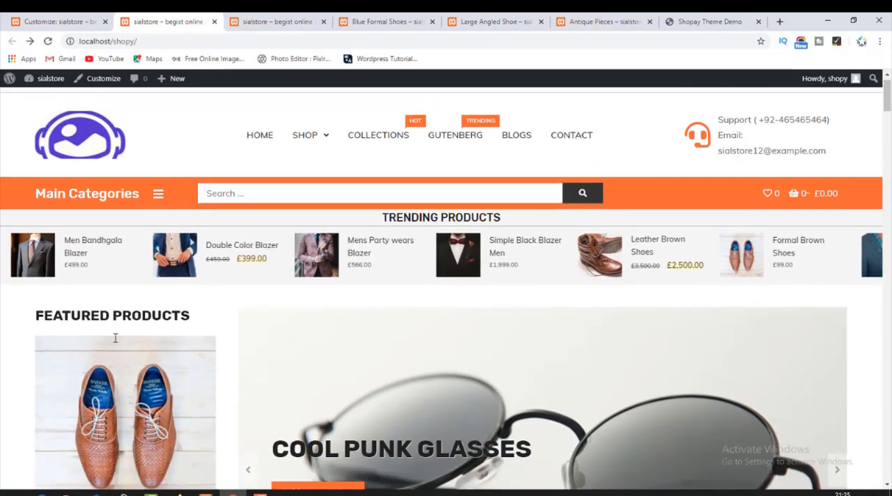
{"action": "scroll", "coordinate": [135, 264], "scroll_direction": "down", "scroll_amount": 4}
{"action": "scroll", "coordinate": [181, 279], "scroll_direction": "down", "scroll_amount": 3}
{"action": "scroll", "coordinate": [478, 219], "scroll_direction": "up", "scroll_amount": 3}
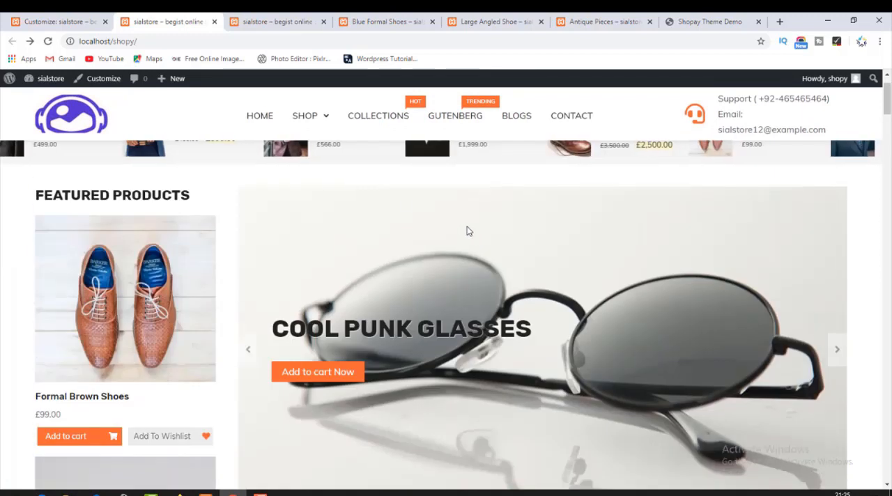
{"action": "scroll", "coordinate": [279, 275], "scroll_direction": "down", "scroll_amount": 2}
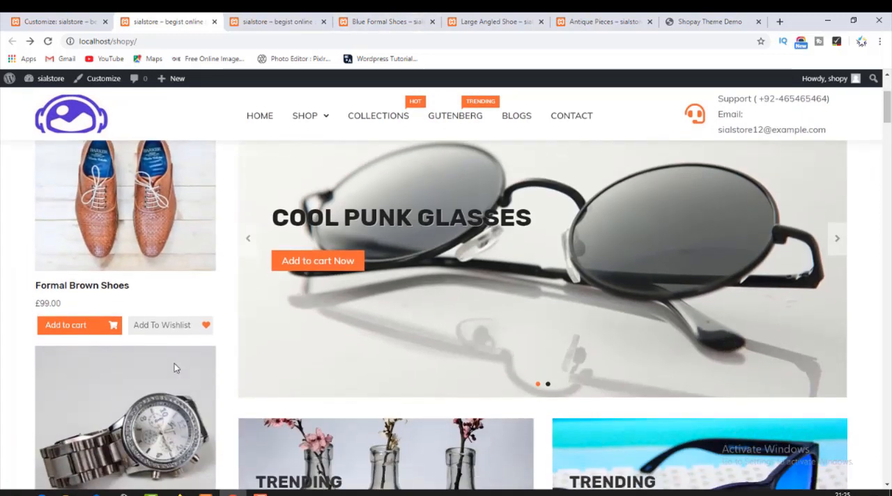
{"action": "scroll", "coordinate": [195, 365], "scroll_direction": "down", "scroll_amount": 3}
{"action": "scroll", "coordinate": [213, 364], "scroll_direction": "down", "scroll_amount": 3}
{"action": "left_click_drag", "start_coordinate": [357, 185], "coordinate": [527, 192]}
{"action": "scroll", "coordinate": [498, 307], "scroll_direction": "down", "scroll_amount": 4}
{"action": "scroll", "coordinate": [315, 317], "scroll_direction": "down", "scroll_amount": 2}
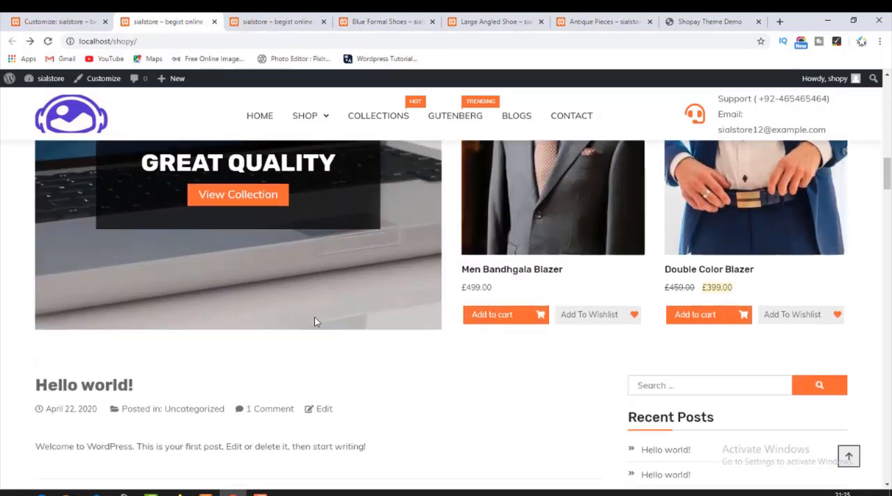
{"action": "scroll", "coordinate": [544, 264], "scroll_direction": "up", "scroll_amount": 3}
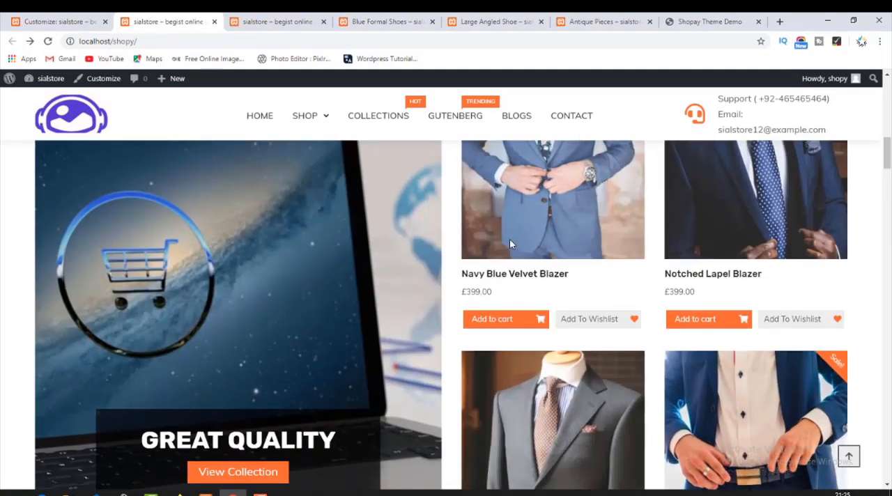
Examine the Headphones & Speakers banner above Top Categories in the Shopay theme demo.
{"action": "left_click", "coordinate": [685, 19]}
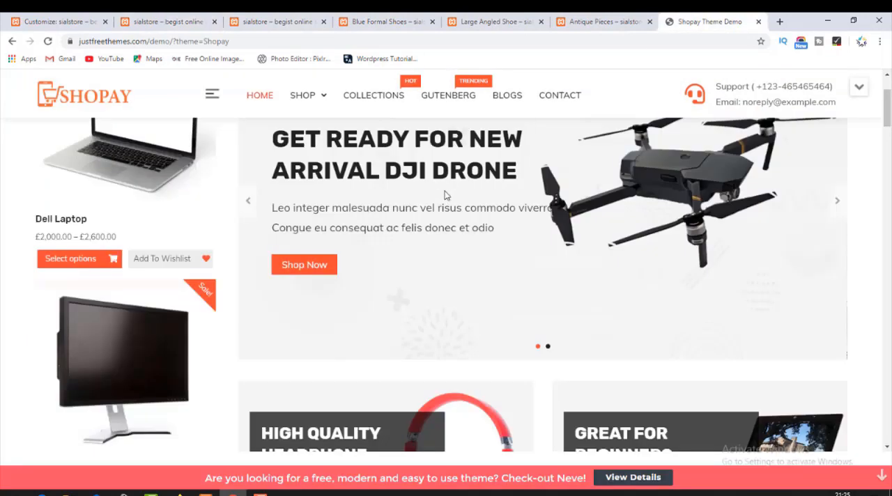
{"action": "scroll", "coordinate": [404, 268], "scroll_direction": "down", "scroll_amount": 7}
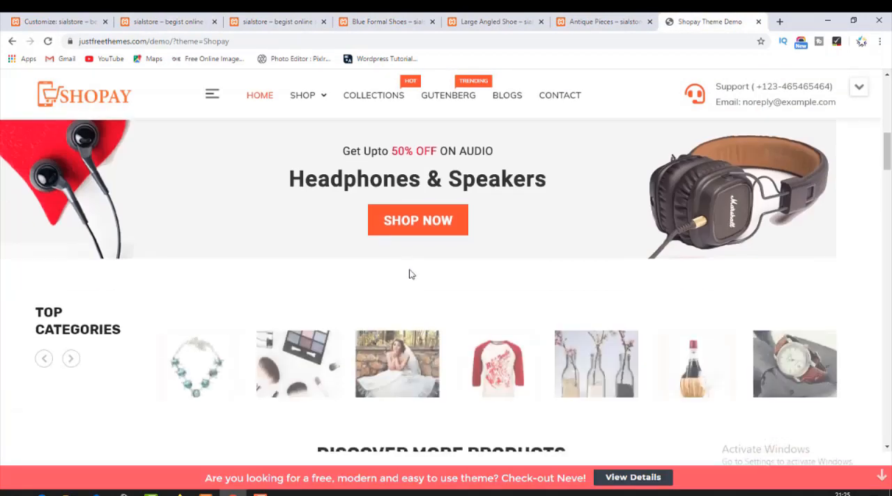
{"action": "scroll", "coordinate": [273, 195], "scroll_direction": "up", "scroll_amount": 2}
{"action": "left_click_drag", "start_coordinate": [40, 250], "coordinate": [759, 263]}
{"action": "left_click_drag", "start_coordinate": [699, 262], "coordinate": [809, 275]}
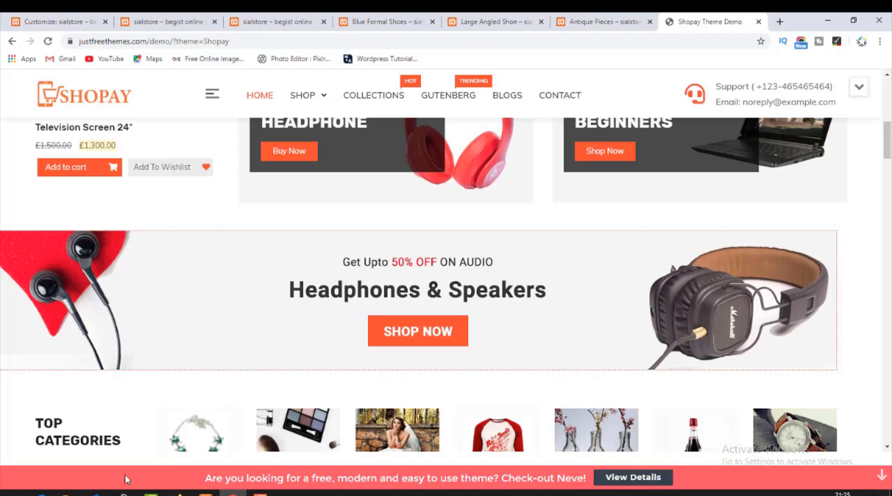
{"action": "left_click", "coordinate": [261, 494]}
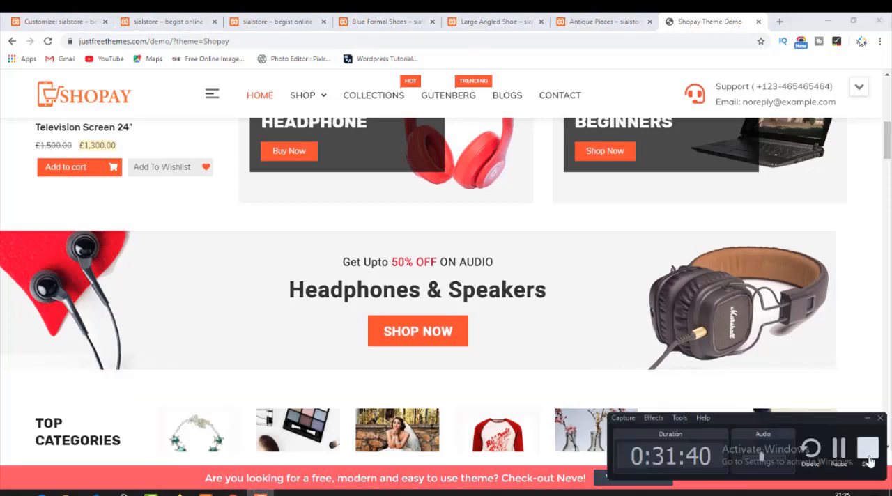
{"action": "left_click", "coordinate": [839, 449]}
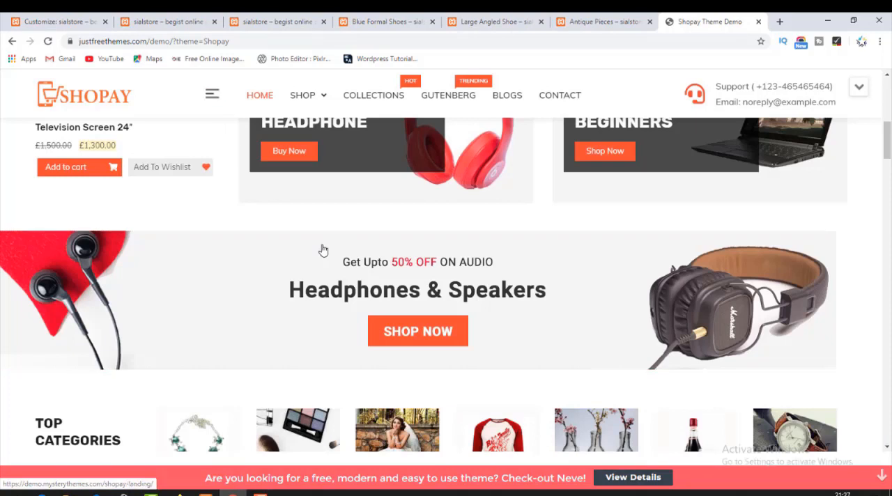
Compare the Shopay demo's slider and promo banners with the Headphones & Speakers banner placed beneath them.
{"action": "scroll", "coordinate": [323, 249], "scroll_direction": "up", "scroll_amount": 6}
{"action": "scroll", "coordinate": [342, 249], "scroll_direction": "down", "scroll_amount": 2}
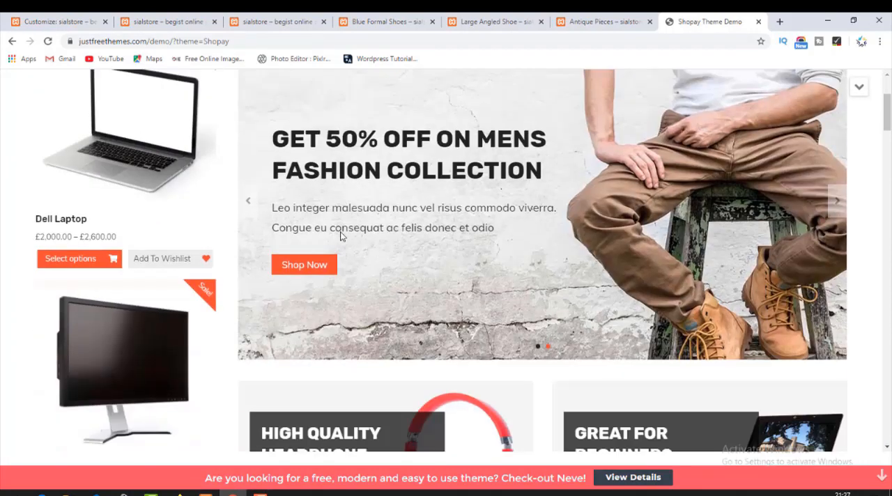
{"action": "scroll", "coordinate": [342, 228], "scroll_direction": "down", "scroll_amount": 3}
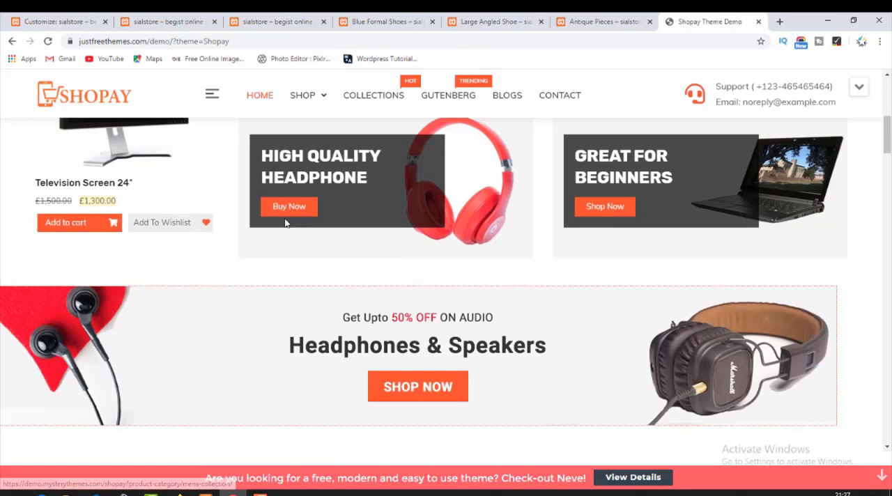
{"action": "scroll", "coordinate": [285, 225], "scroll_direction": "down", "scroll_amount": 2}
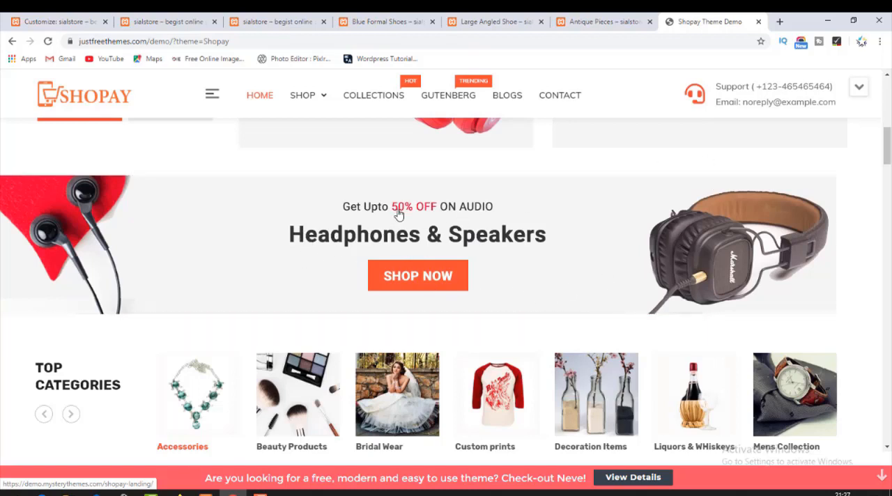
Return to the shop's Customizer and look through the widgets available for Homepage Sections to find one suited to the banner.
{"action": "left_click", "coordinate": [68, 19]}
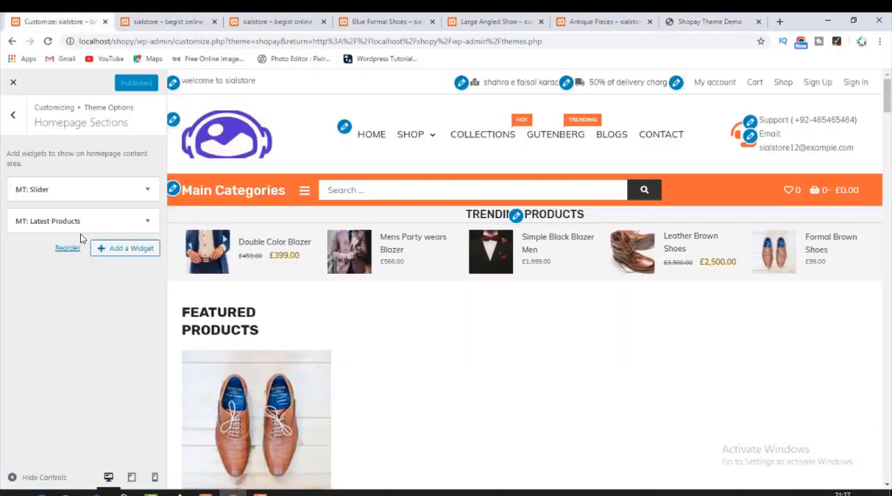
{"action": "left_click", "coordinate": [112, 255]}
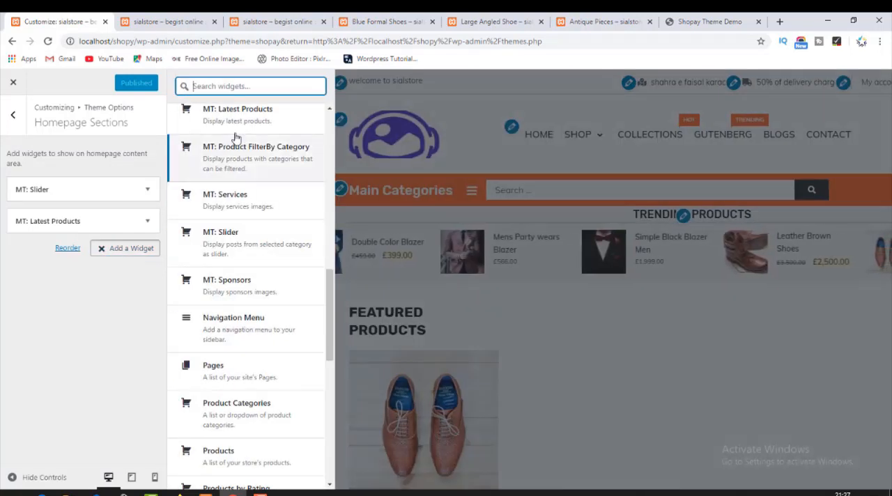
{"action": "scroll", "coordinate": [235, 137], "scroll_direction": "up", "scroll_amount": 10}
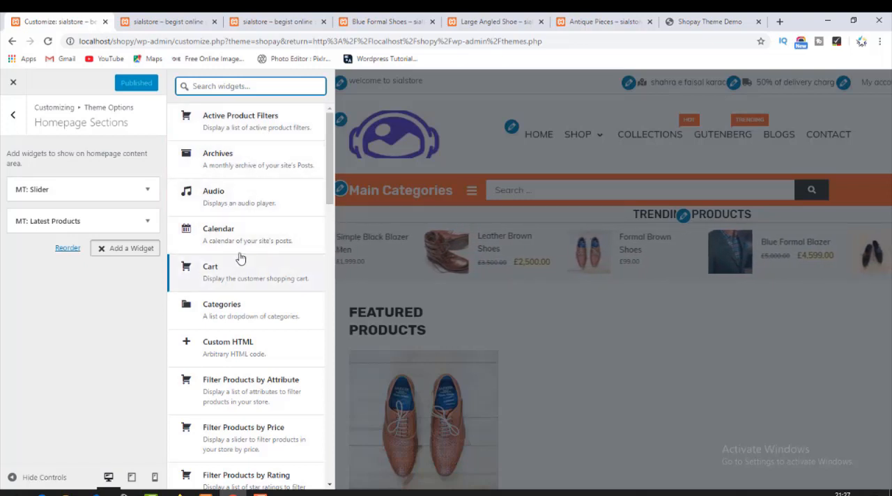
{"action": "scroll", "coordinate": [237, 283], "scroll_direction": "down", "scroll_amount": 1}
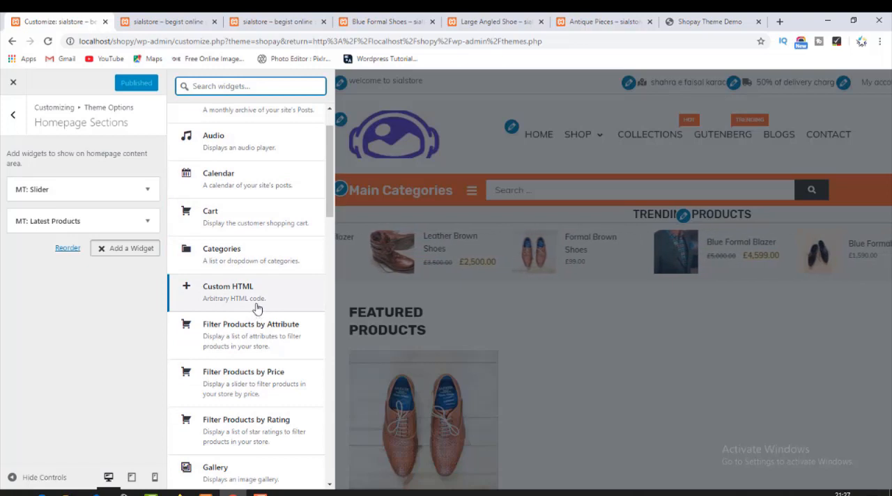
{"action": "scroll", "coordinate": [260, 301], "scroll_direction": "down", "scroll_amount": 1}
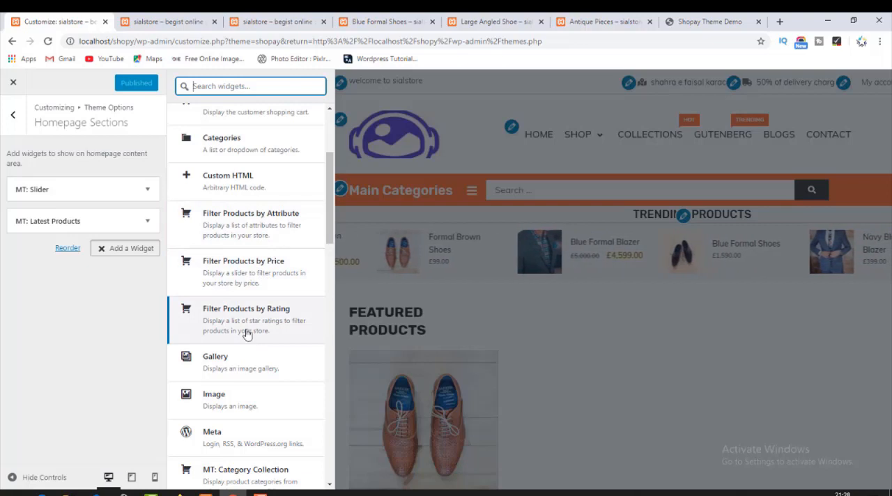
{"action": "scroll", "coordinate": [251, 369], "scroll_direction": "down", "scroll_amount": 2}
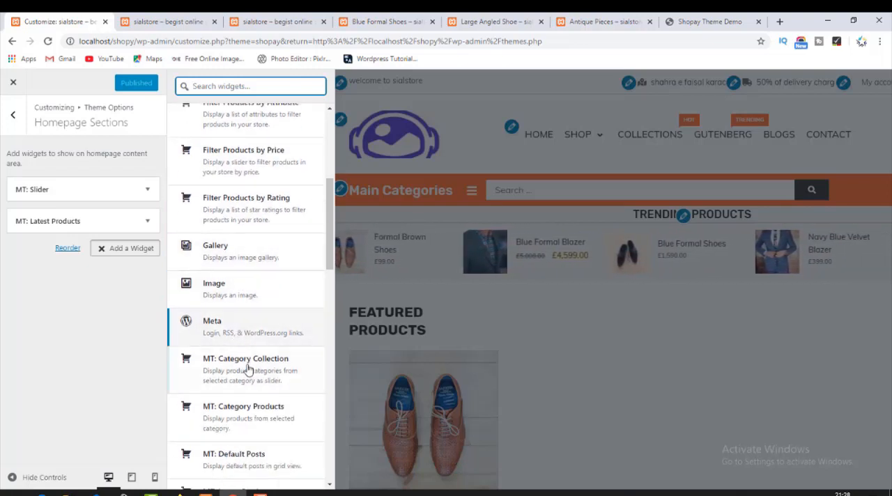
{"action": "scroll", "coordinate": [255, 374], "scroll_direction": "down", "scroll_amount": 2}
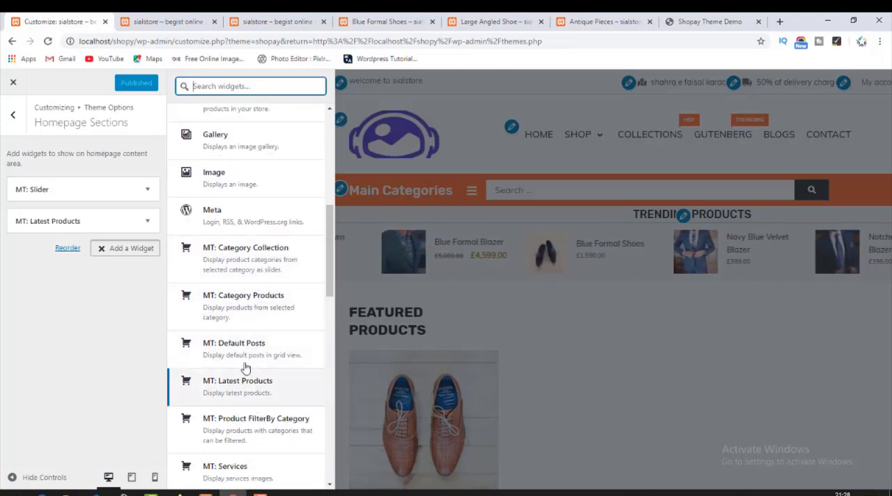
{"action": "scroll", "coordinate": [239, 390], "scroll_direction": "down", "scroll_amount": 2}
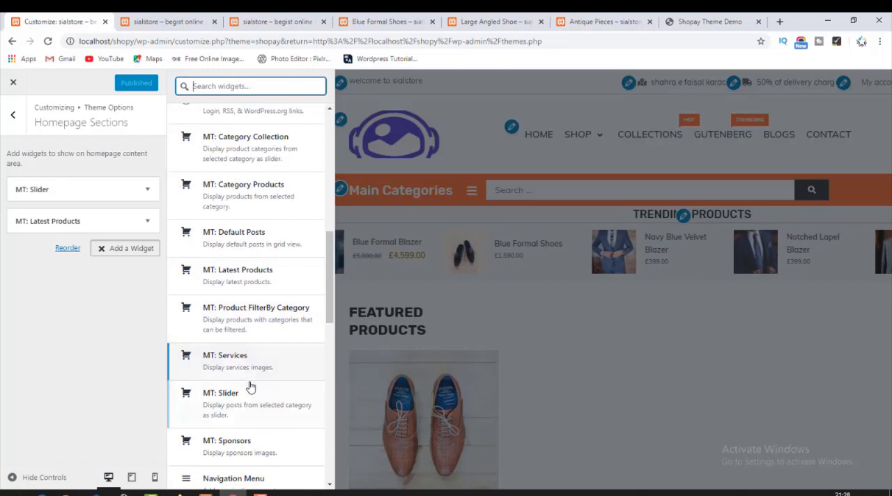
{"action": "scroll", "coordinate": [250, 387], "scroll_direction": "down", "scroll_amount": 1}
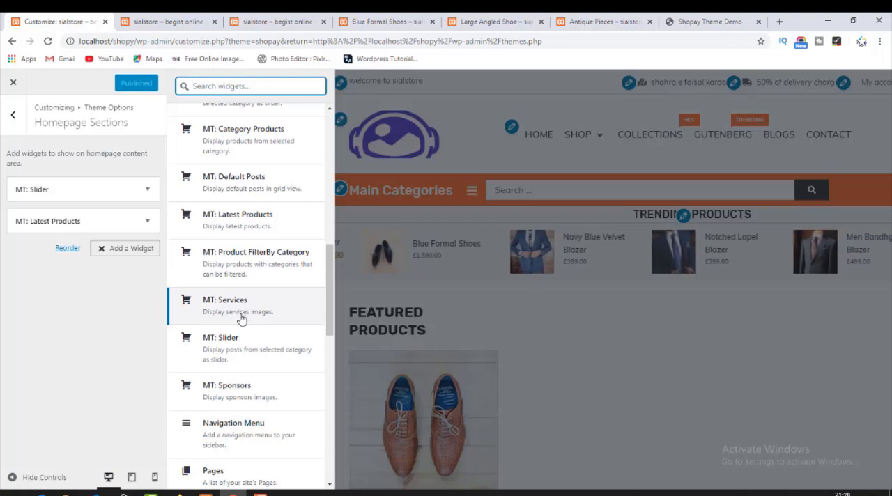
{"action": "scroll", "coordinate": [262, 449], "scroll_direction": "down", "scroll_amount": 2}
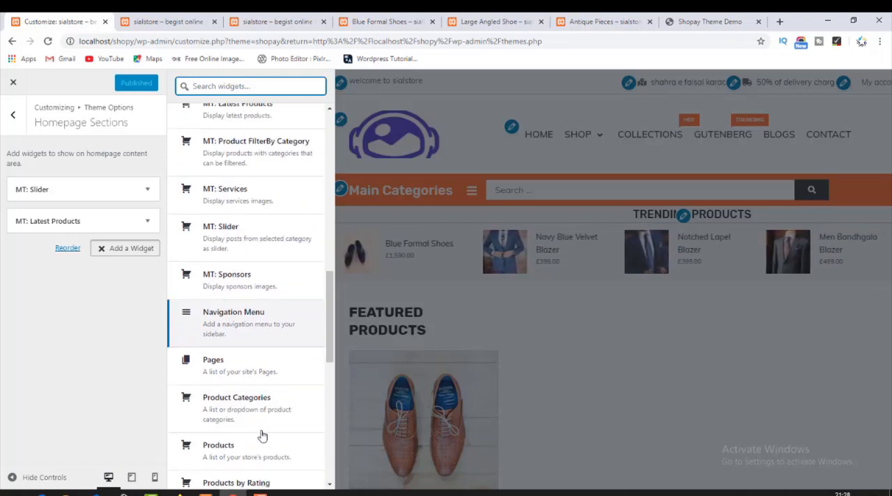
{"action": "scroll", "coordinate": [244, 439], "scroll_direction": "down", "scroll_amount": 1}
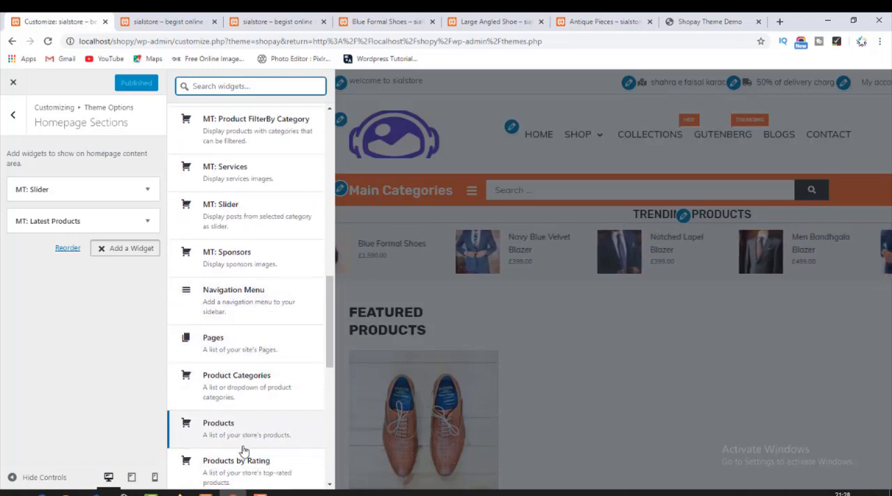
{"action": "scroll", "coordinate": [262, 433], "scroll_direction": "down", "scroll_amount": 3}
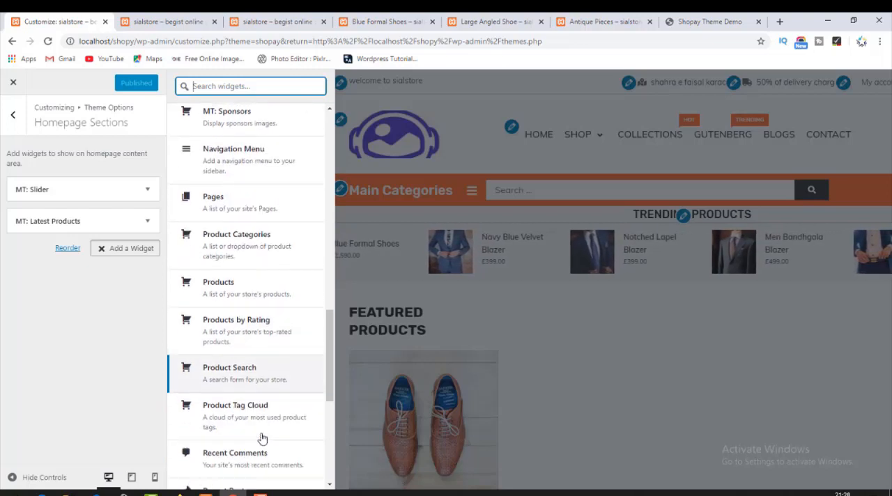
{"action": "scroll", "coordinate": [262, 438], "scroll_direction": "down", "scroll_amount": 1}
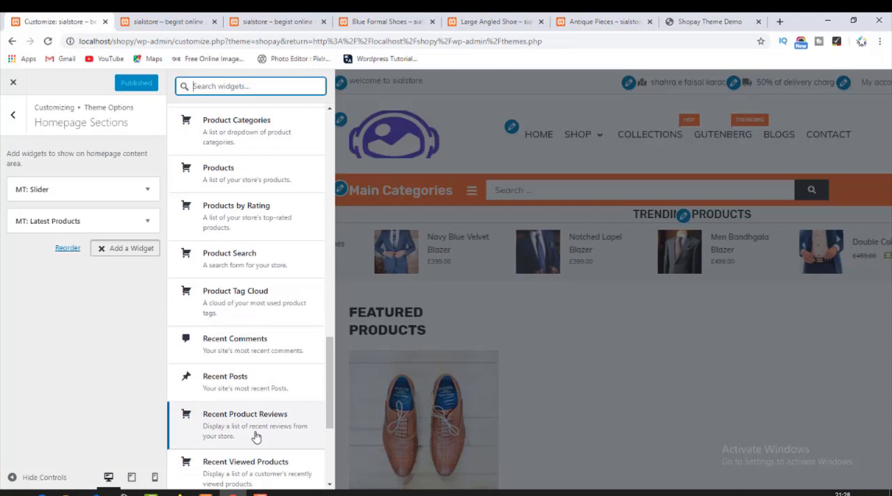
{"action": "scroll", "coordinate": [257, 436], "scroll_direction": "down", "scroll_amount": 4}
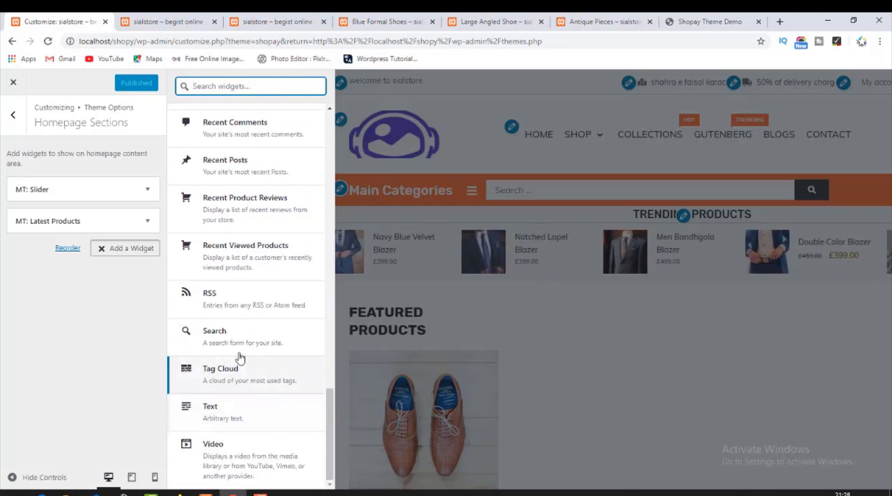
{"action": "scroll", "coordinate": [239, 358], "scroll_direction": "up", "scroll_amount": 6}
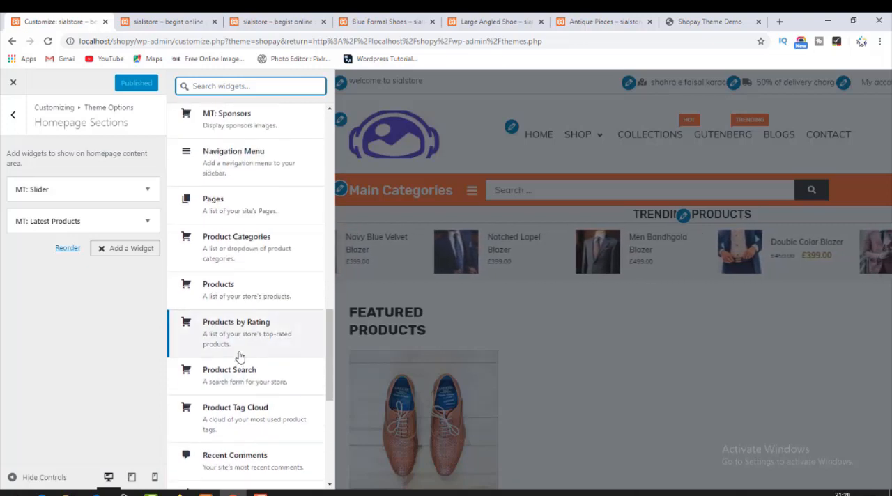
{"action": "scroll", "coordinate": [240, 357], "scroll_direction": "up", "scroll_amount": 2}
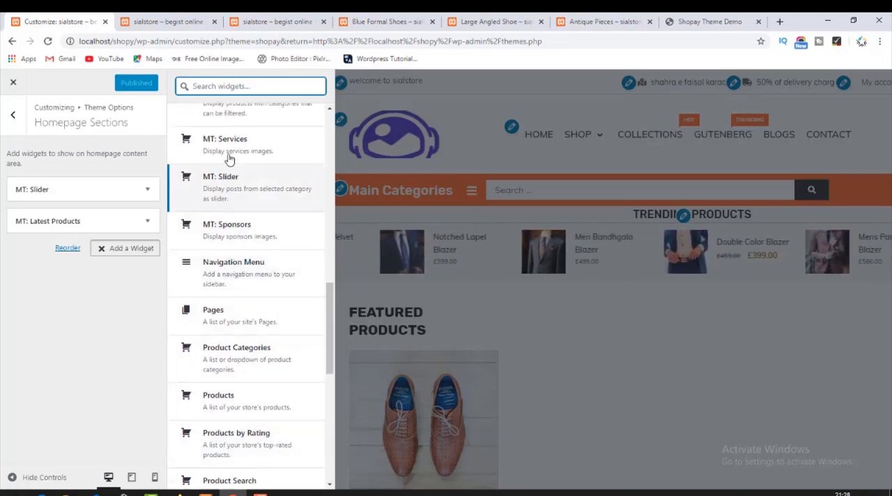
{"action": "left_click", "coordinate": [215, 224]}
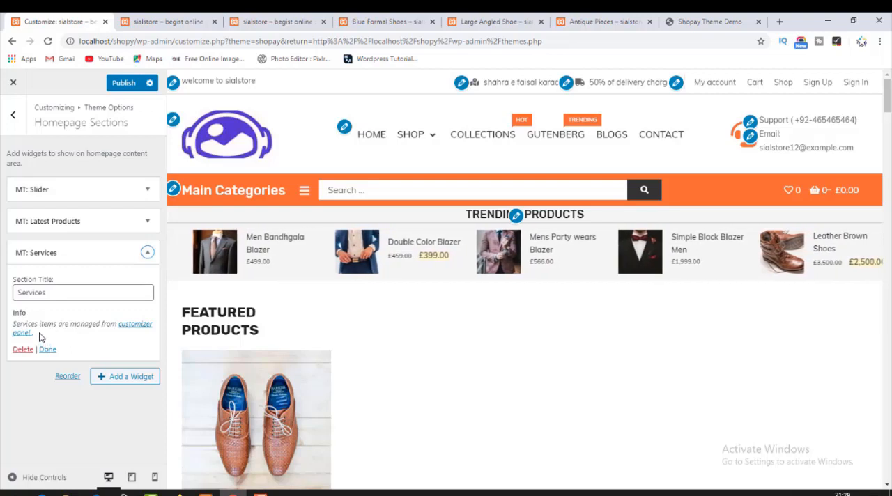
{"action": "left_click", "coordinate": [54, 294]}
{"action": "left_click_drag", "start_coordinate": [54, 295], "coordinate": [14, 295]}
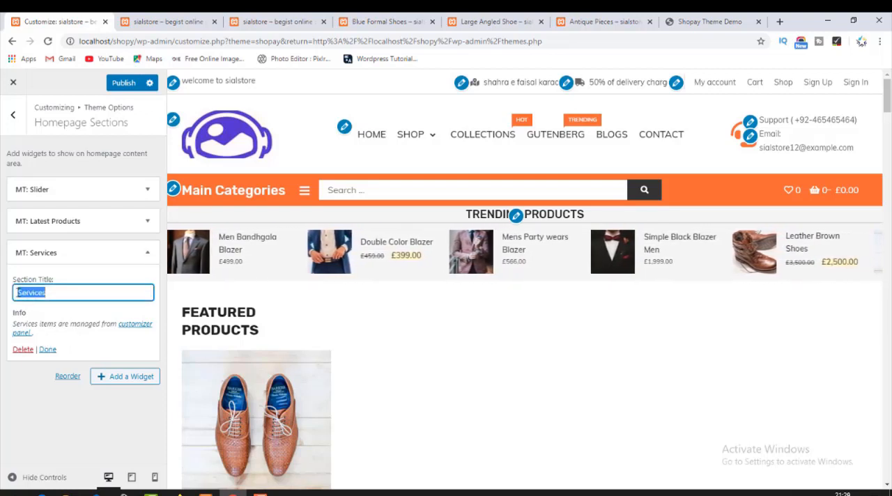
{"action": "left_click", "coordinate": [23, 350]}
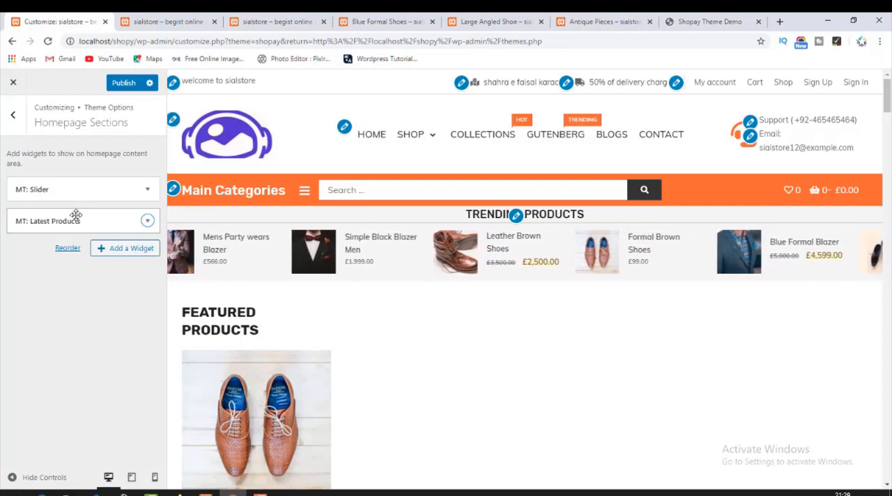
Add an Image widget to Homepage Sections below MT: Latest Products.
{"action": "left_click", "coordinate": [108, 249]}
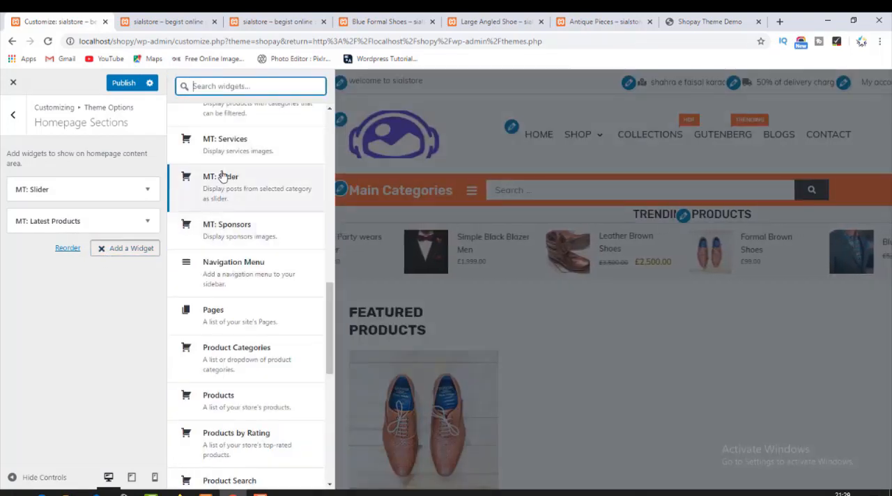
{"action": "scroll", "coordinate": [236, 182], "scroll_direction": "up", "scroll_amount": 4}
{"action": "scroll", "coordinate": [230, 299], "scroll_direction": "up", "scroll_amount": 5}
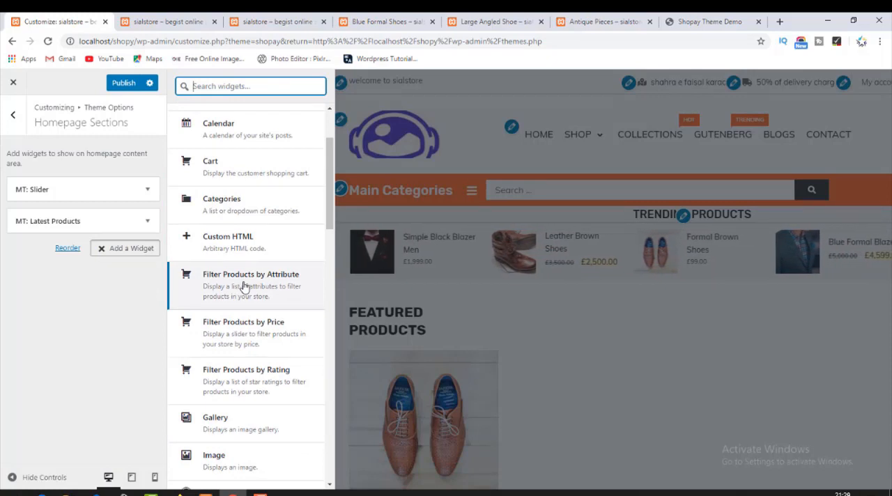
{"action": "scroll", "coordinate": [244, 287], "scroll_direction": "down", "scroll_amount": 2}
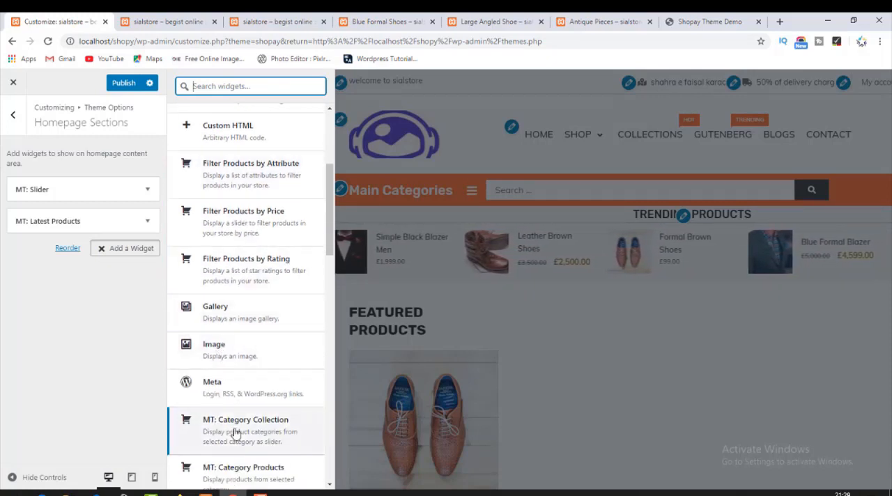
{"action": "left_click", "coordinate": [229, 352]}
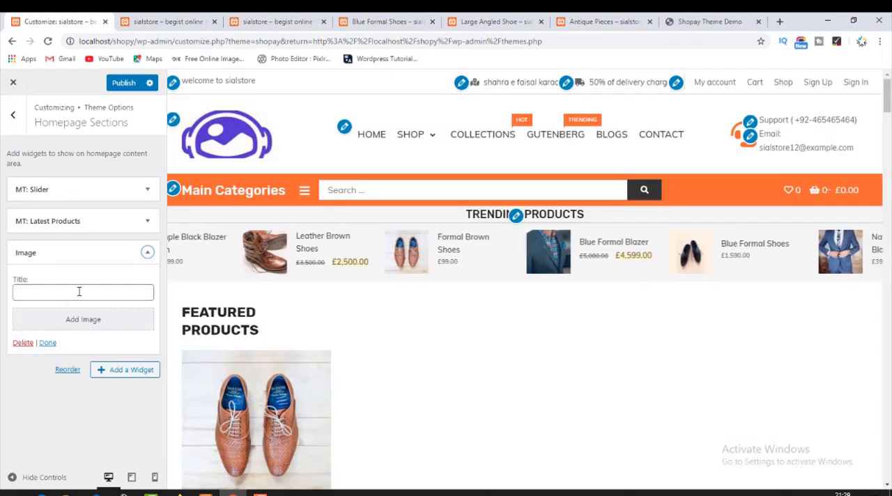
{"action": "left_click", "coordinate": [79, 290]}
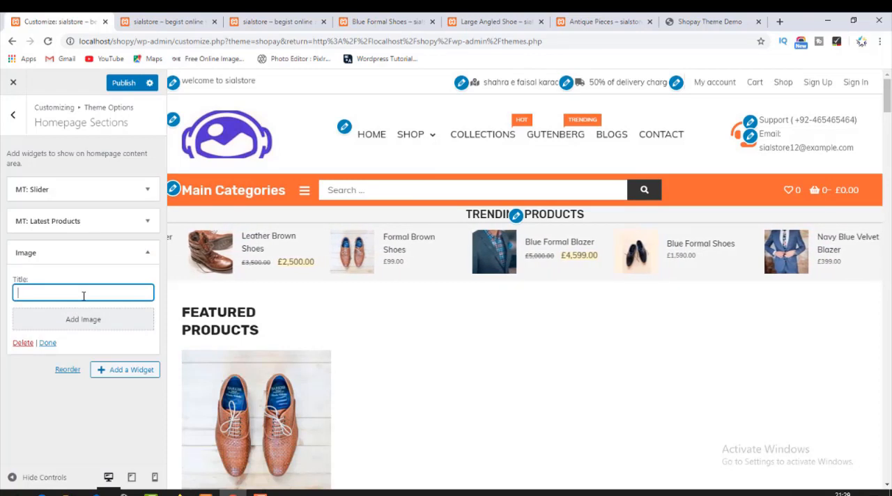
{"action": "type", "text": "P"}
{"action": "key", "text": "BackSpace"}
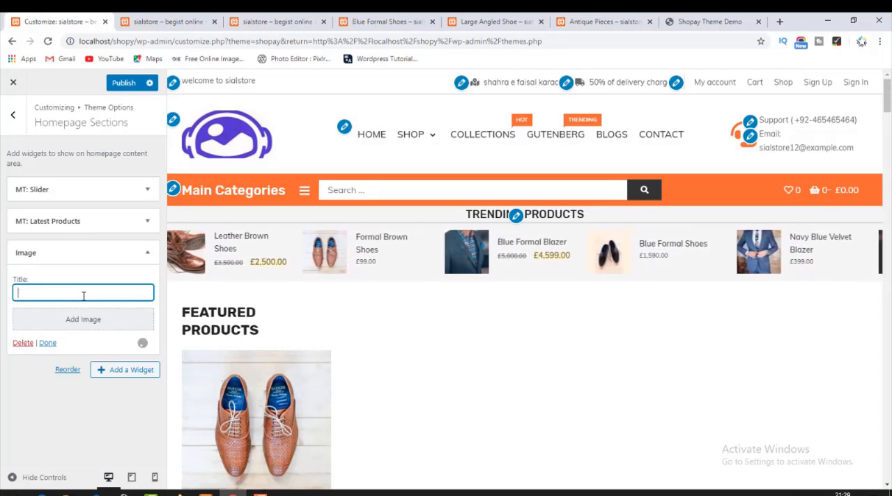
Save the Headphones & Speakers banner image from the Shopay demo to Downloads as ad.jpg.
{"action": "left_click", "coordinate": [676, 21]}
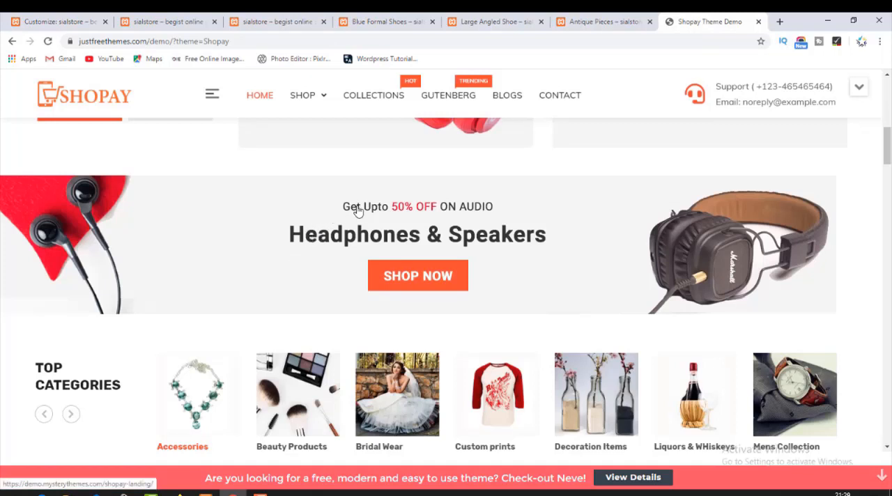
{"action": "left_click_drag", "start_coordinate": [461, 228], "coordinate": [419, 218]}
{"action": "left_click_drag", "start_coordinate": [356, 215], "coordinate": [505, 211]}
{"action": "left_click_drag", "start_coordinate": [556, 184], "coordinate": [135, 189]}
{"action": "left_click_drag", "start_coordinate": [319, 294], "coordinate": [321, 224]}
{"action": "right_click", "coordinate": [172, 200]}
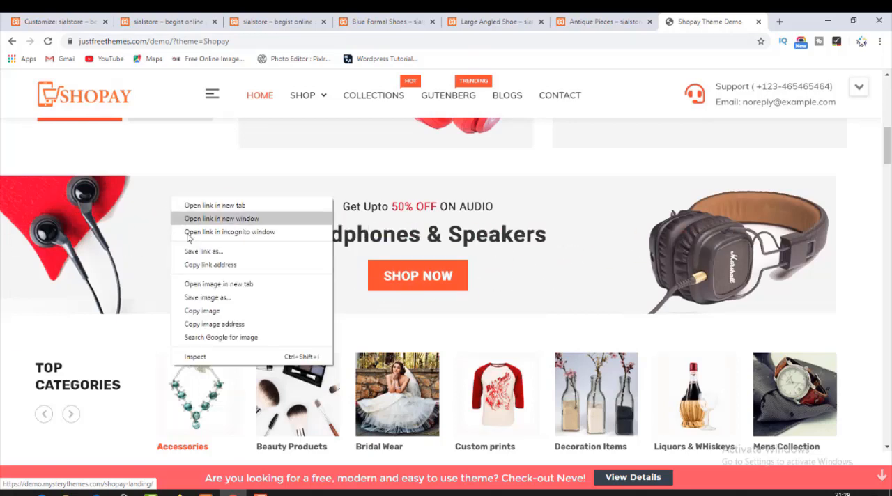
{"action": "left_click", "coordinate": [216, 308]}
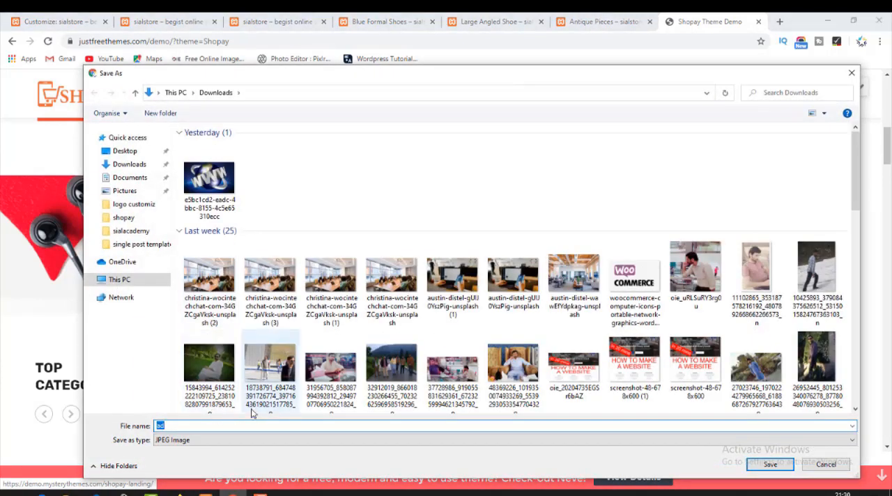
{"action": "left_click", "coordinate": [769, 464]}
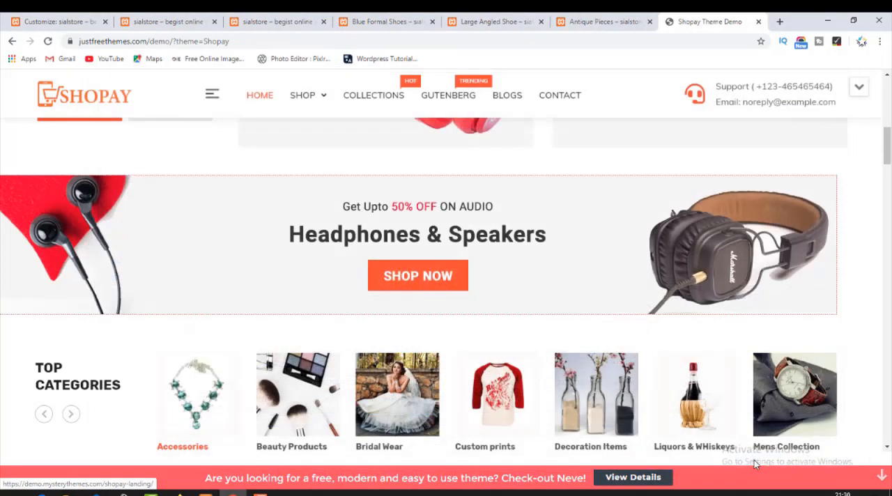
Upload ad.jpg from Downloads to the media library and add it to the Image widget in the shop's Customizer.
{"action": "left_click", "coordinate": [124, 16]}
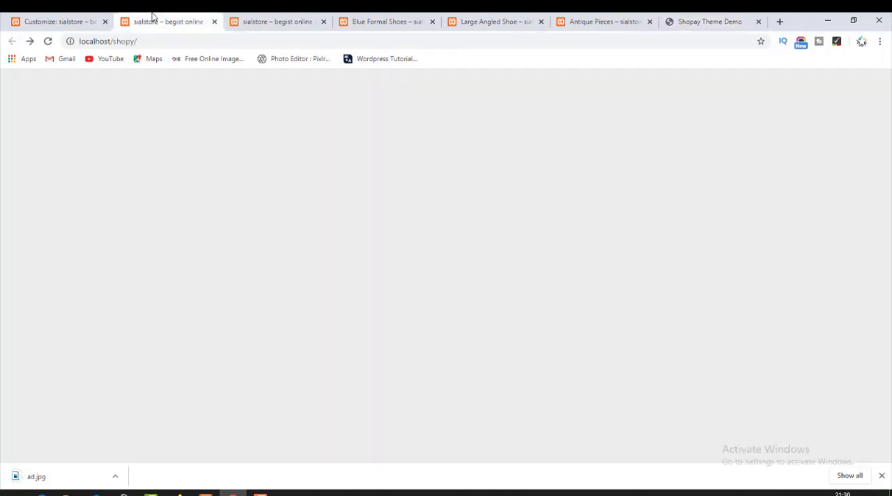
{"action": "left_click", "coordinate": [62, 19]}
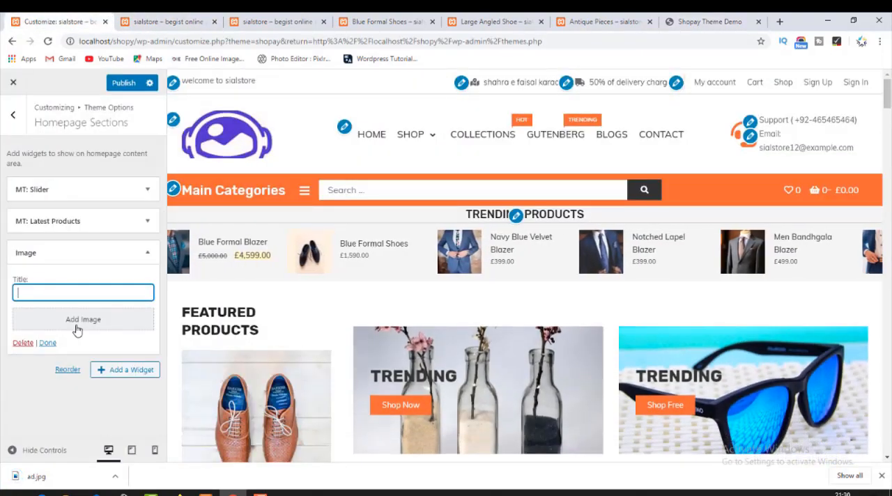
{"action": "left_click", "coordinate": [83, 320]}
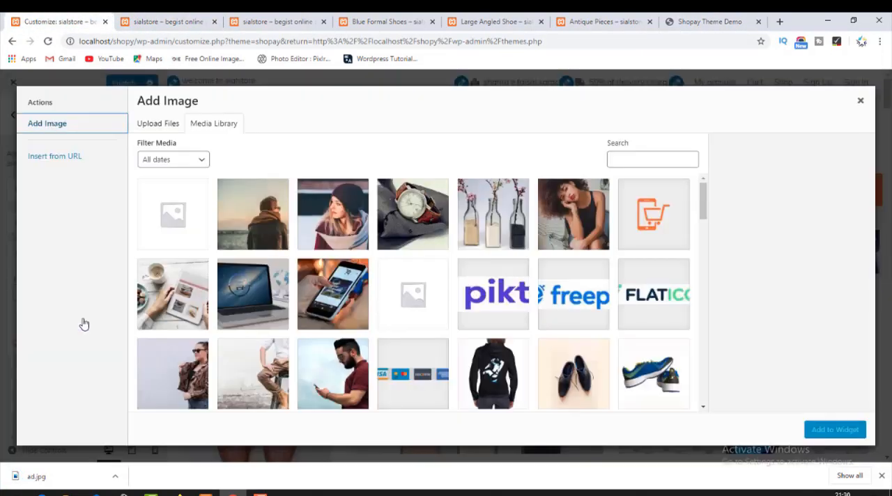
{"action": "left_click", "coordinate": [73, 491]}
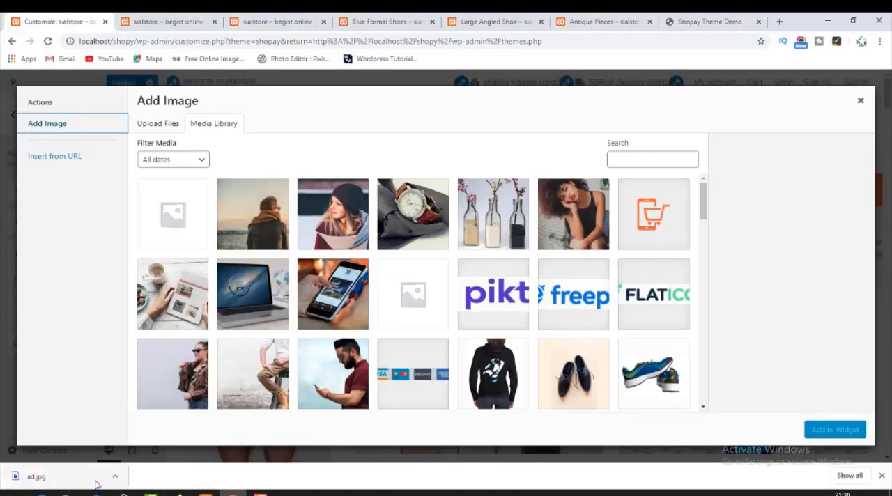
{"action": "left_click", "coordinate": [115, 475]}
{"action": "left_click", "coordinate": [144, 439]}
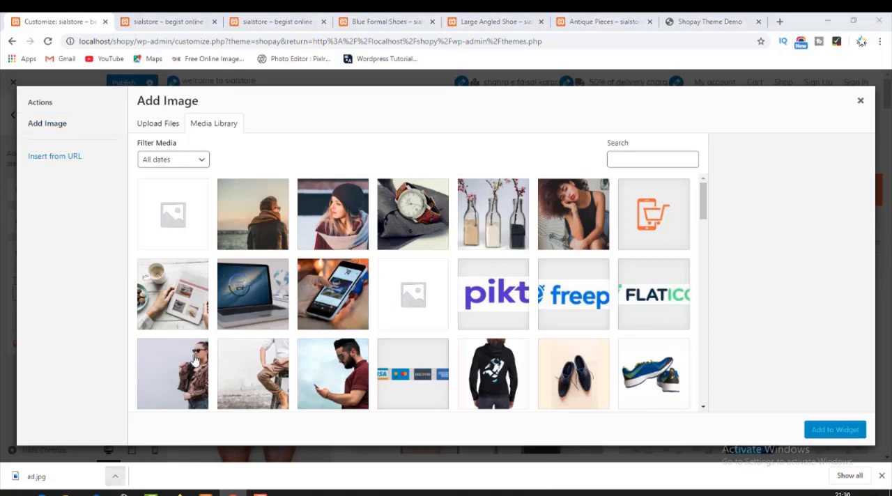
{"action": "left_click_drag", "start_coordinate": [177, 170], "coordinate": [225, 265]}
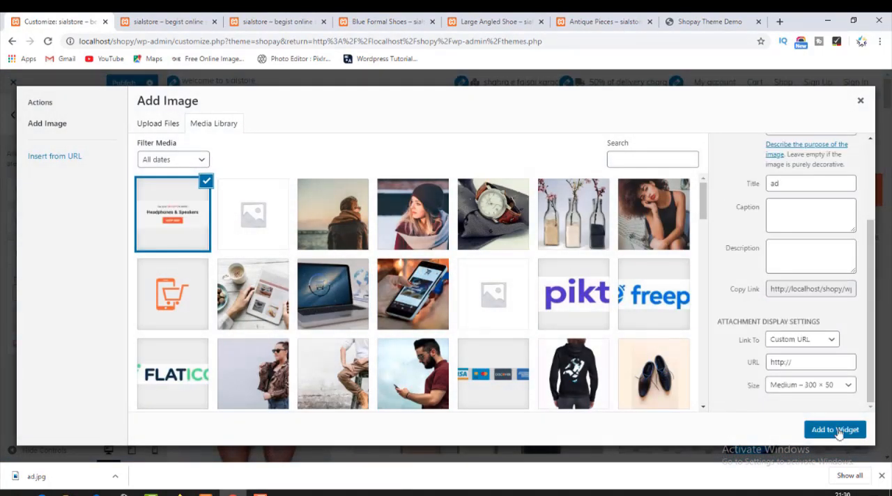
{"action": "left_click", "coordinate": [834, 429]}
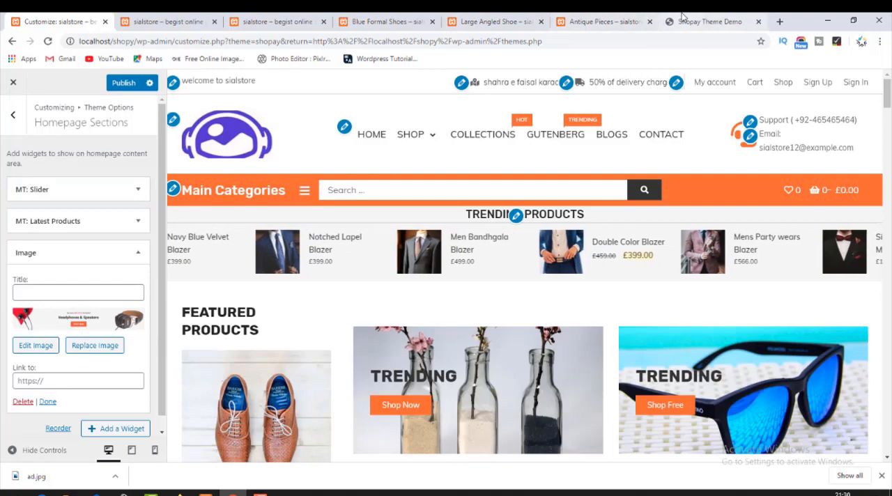
Link the Image widget's banner to the Casuals Teen Shoe product page at localhost/shopy/product/casuals-teen-shoe/.
{"action": "left_click", "coordinate": [707, 21]}
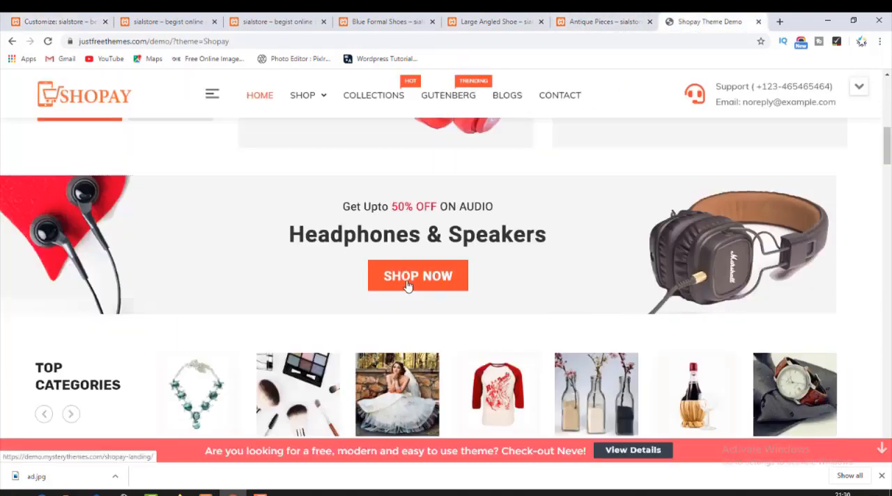
{"action": "left_click", "coordinate": [366, 20]}
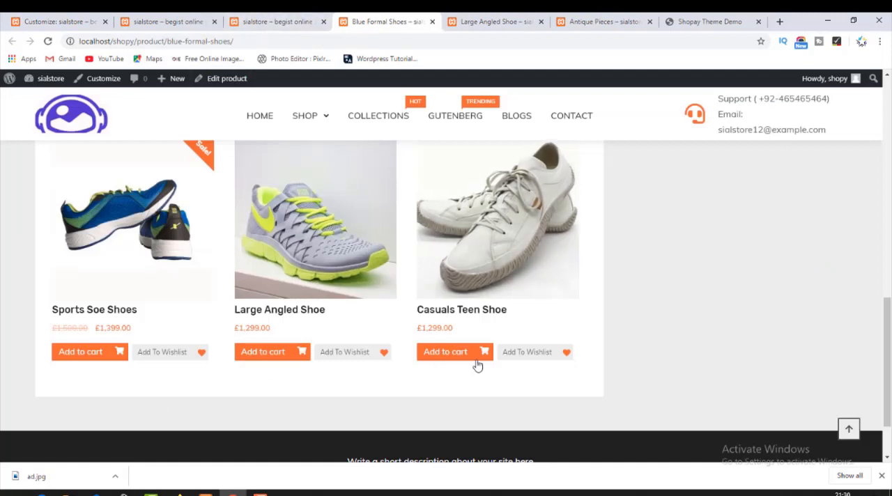
{"action": "left_click", "coordinate": [462, 311]}
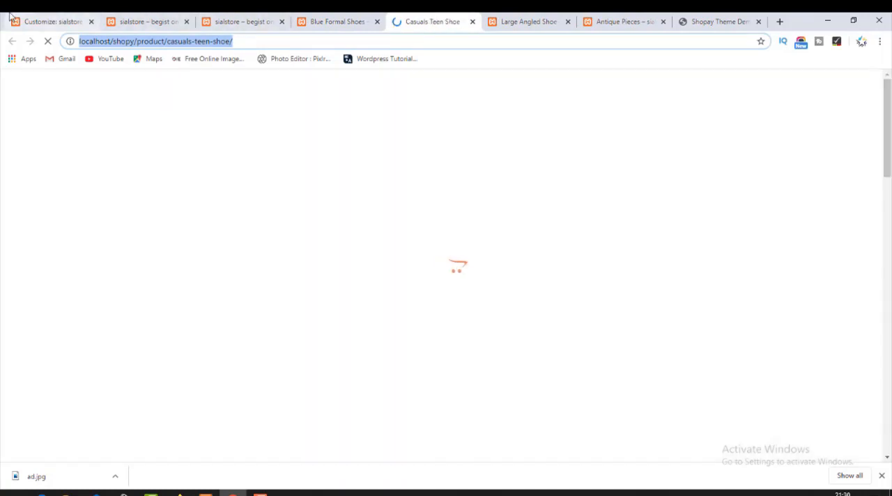
{"action": "left_click", "coordinate": [22, 21]}
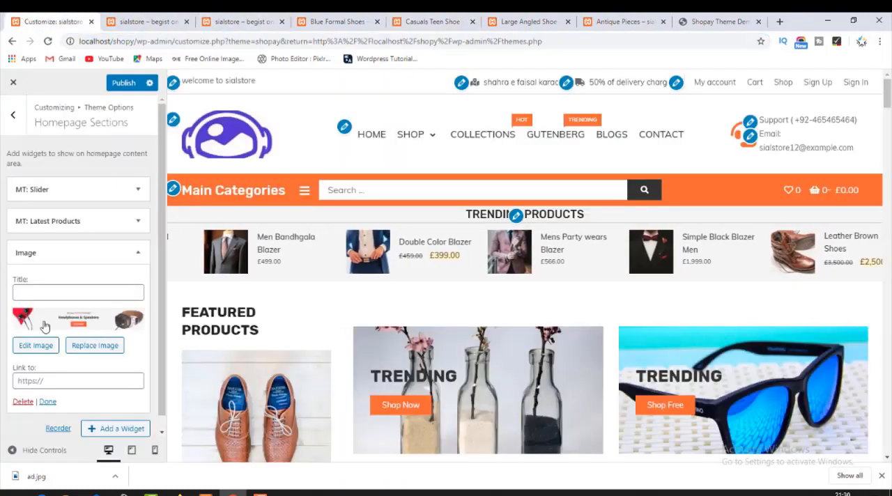
{"action": "scroll", "coordinate": [62, 318], "scroll_direction": "down", "scroll_amount": 1}
{"action": "left_click", "coordinate": [76, 367]}
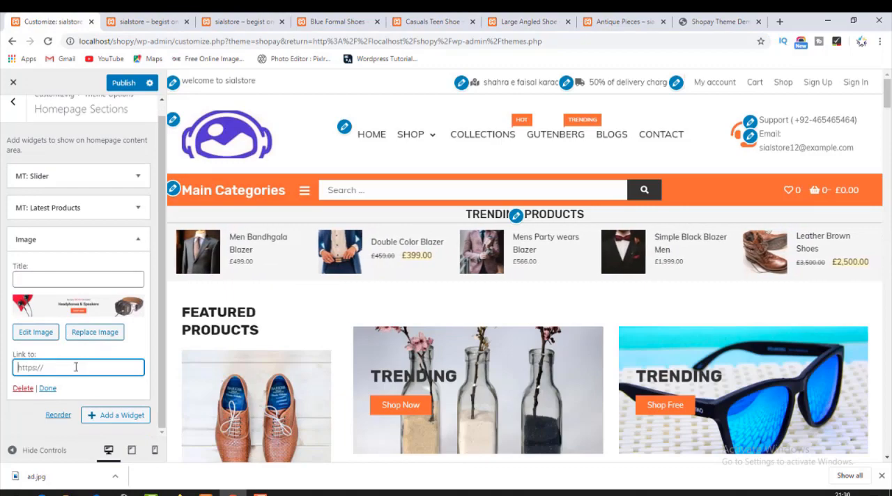
{"action": "key", "text": "ctrl+v"}
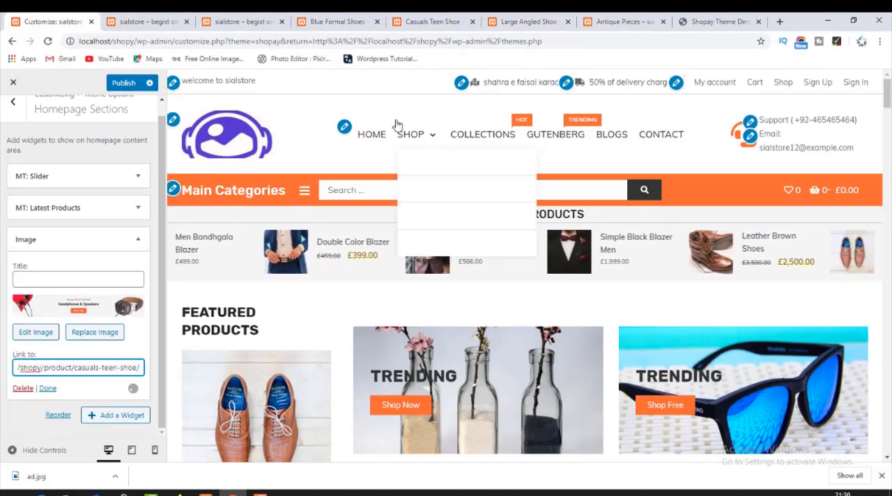
Compare the Shopay demo's Headphones & Speakers banner with the one below Latest Products in the homepage preview, collapsing the Image widget's settings.
{"action": "left_click", "coordinate": [701, 25]}
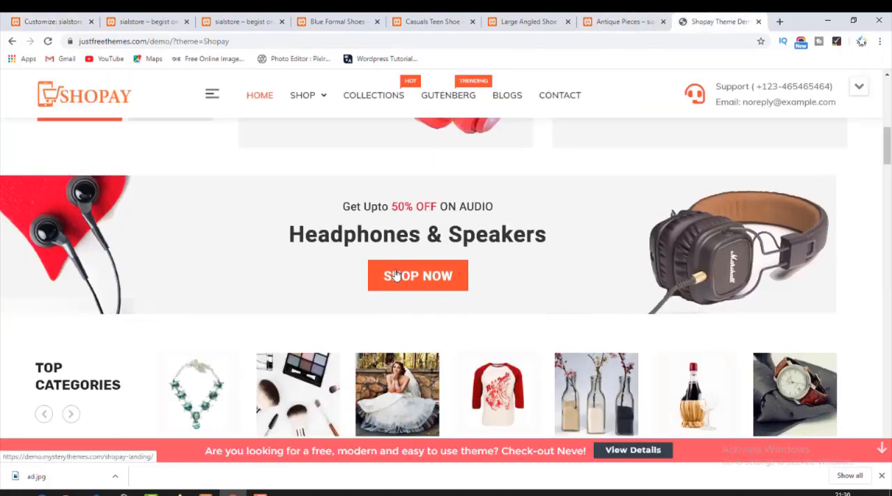
{"action": "left_click", "coordinate": [222, 226]}
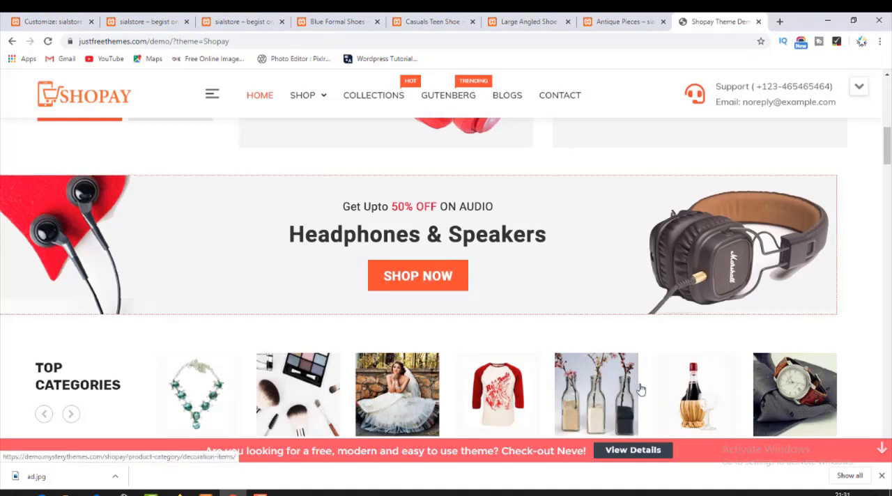
{"action": "left_click", "coordinate": [63, 27]}
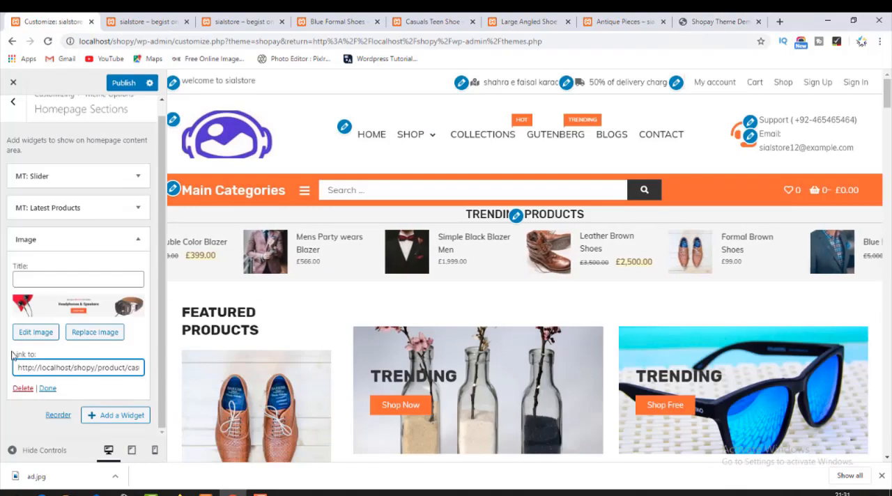
{"action": "left_click", "coordinate": [48, 388]}
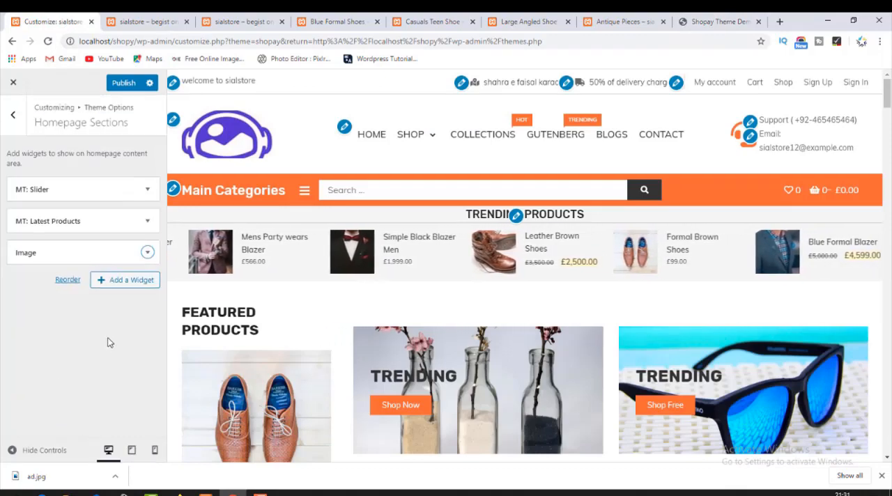
{"action": "scroll", "coordinate": [583, 413], "scroll_direction": "down", "scroll_amount": 15}
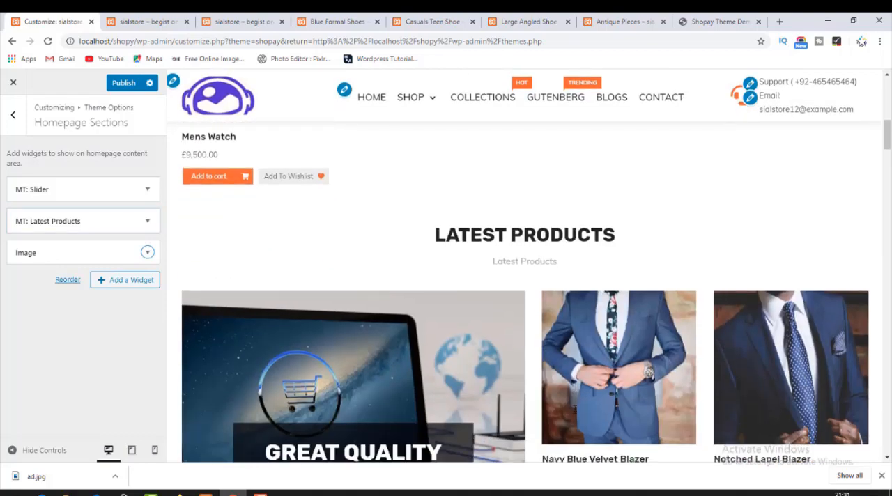
{"action": "scroll", "coordinate": [575, 414], "scroll_direction": "down", "scroll_amount": 3}
{"action": "scroll", "coordinate": [574, 414], "scroll_direction": "up", "scroll_amount": 3}
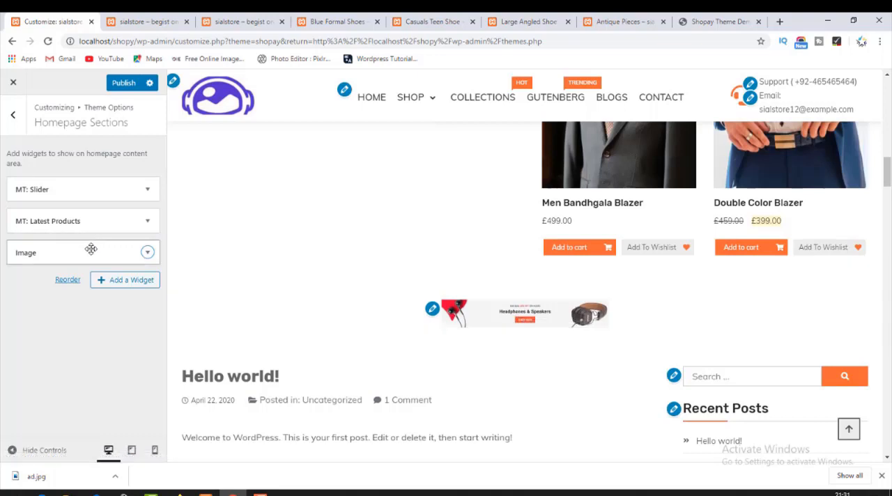
Reopen the Image widget's settings and check the original ad.jpg from Downloads at full size in Photos.
{"action": "left_click", "coordinate": [146, 255]}
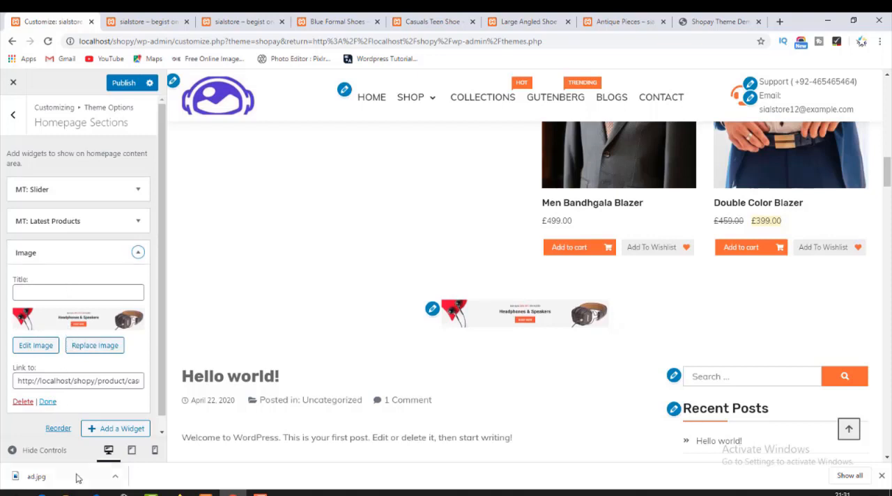
{"action": "mouse_move", "coordinate": [66, 491]}
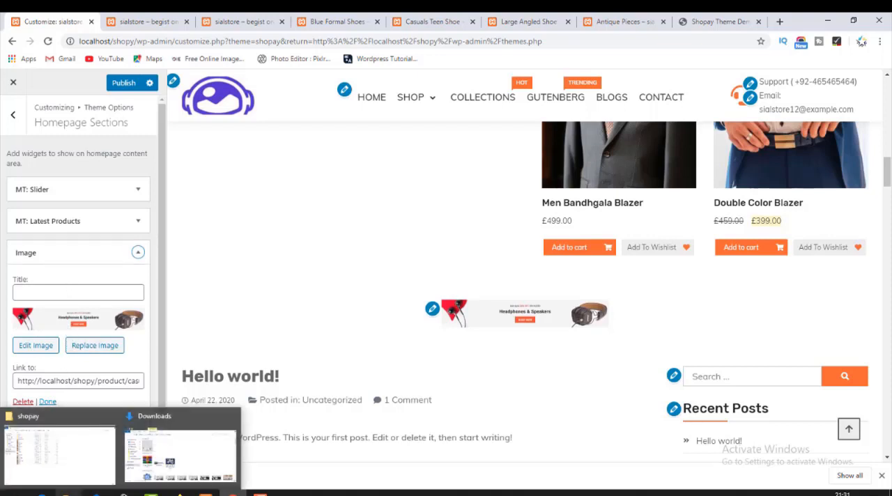
{"action": "left_click", "coordinate": [180, 453]}
{"action": "double_click", "coordinate": [174, 175]}
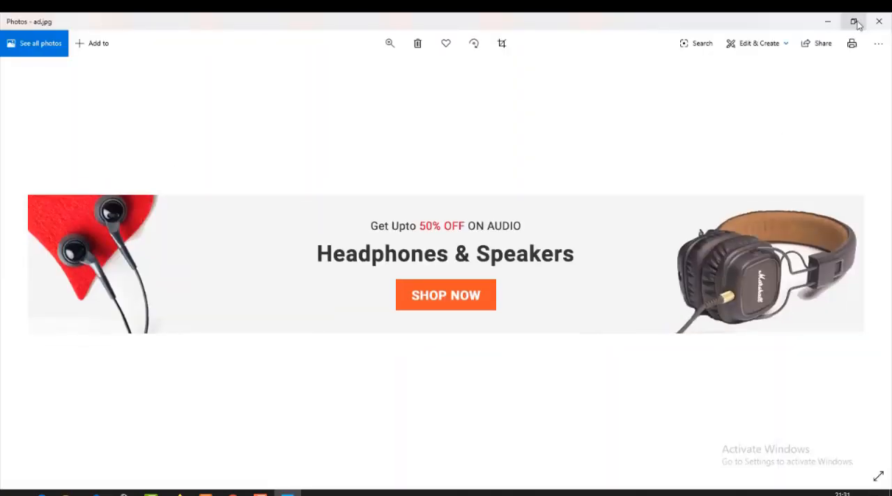
{"action": "left_click", "coordinate": [879, 21]}
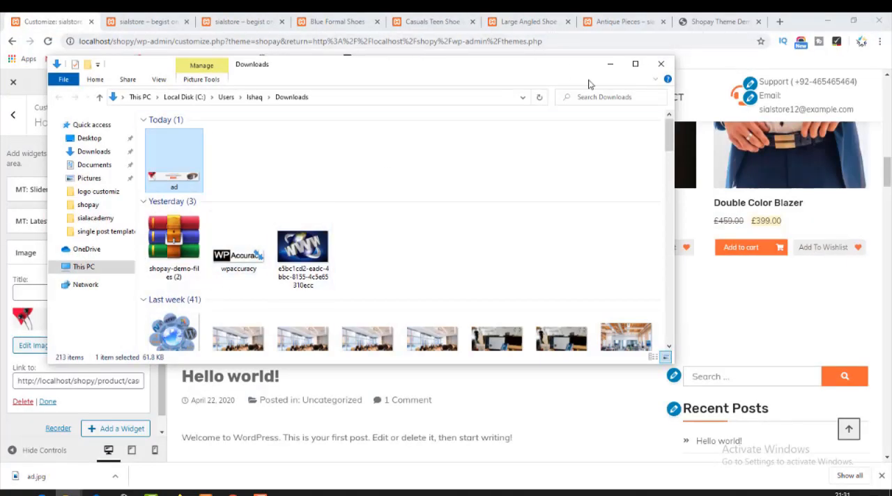
{"action": "left_click", "coordinate": [610, 63]}
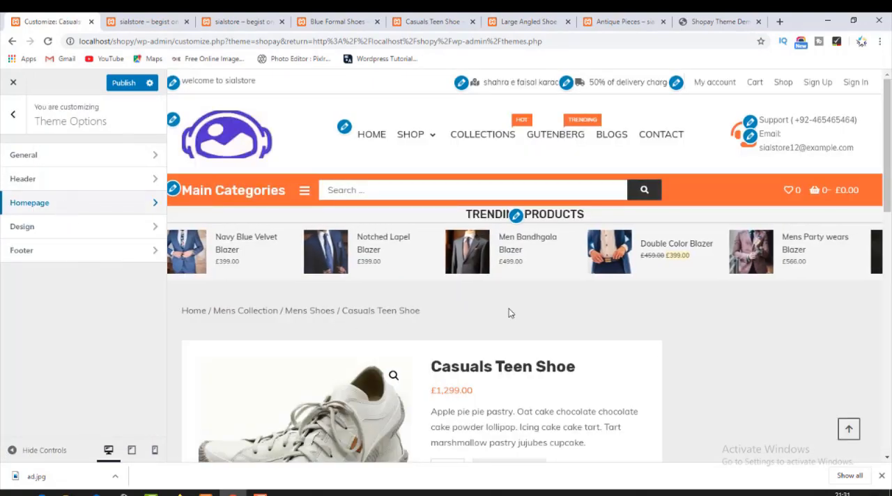
{"action": "left_click", "coordinate": [19, 117]}
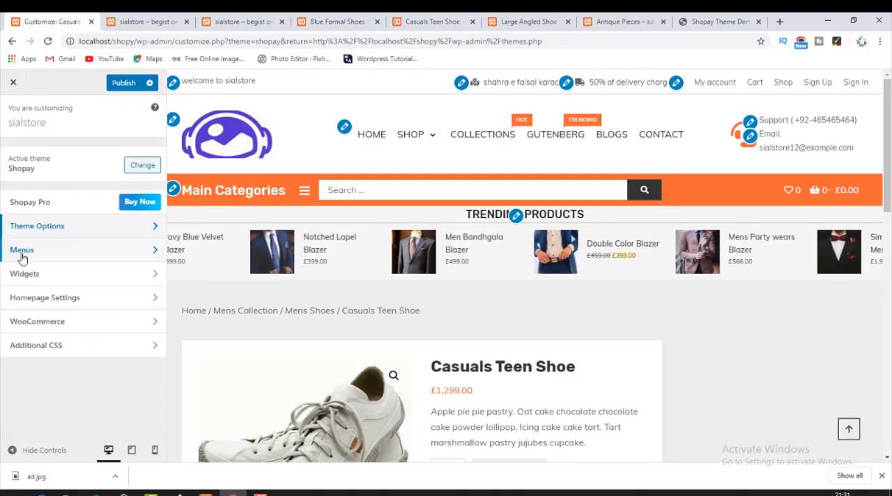
{"action": "left_click", "coordinate": [48, 307]}
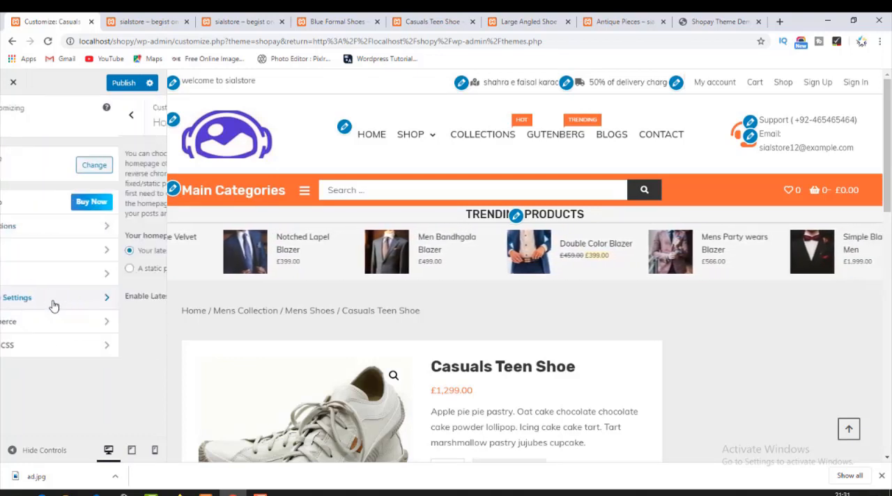
{"action": "left_click", "coordinate": [14, 116]}
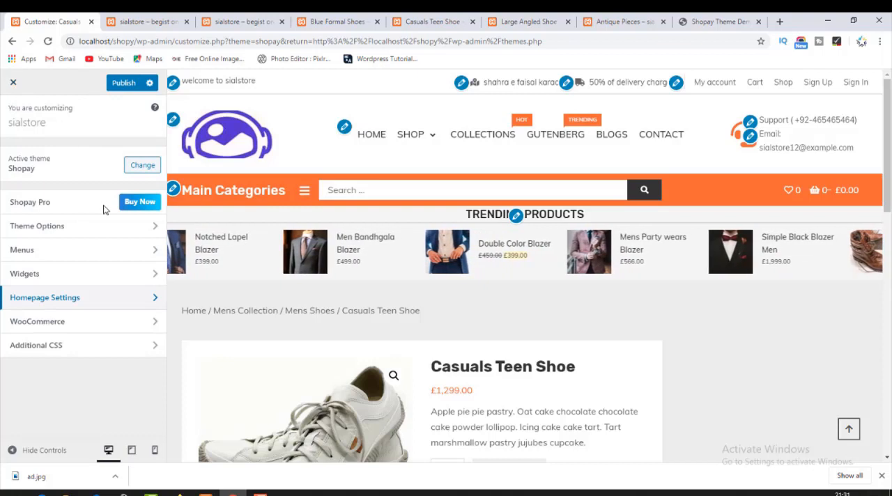
{"action": "scroll", "coordinate": [364, 326], "scroll_direction": "down", "scroll_amount": 2}
{"action": "scroll", "coordinate": [364, 326], "scroll_direction": "down", "scroll_amount": 5}
{"action": "scroll", "coordinate": [362, 325], "scroll_direction": "up", "scroll_amount": 7}
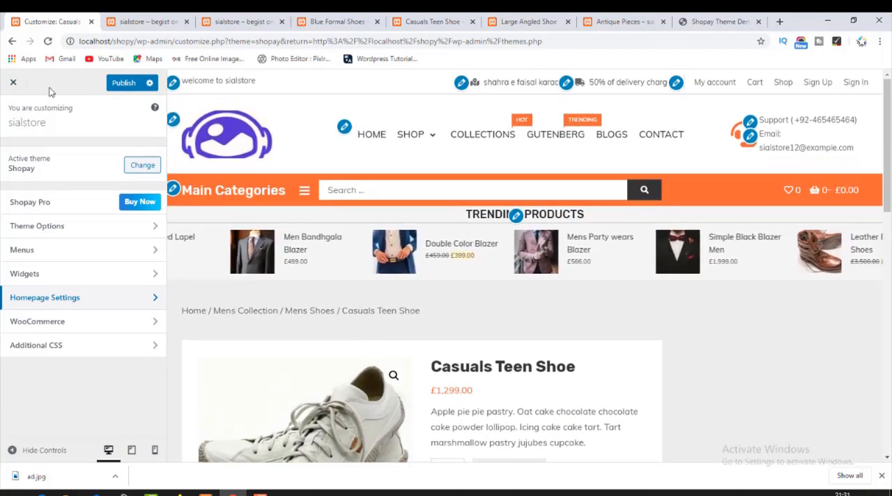
Exit the Customizer discarding the unsaved changes, and reopen Homepage Sections for the active Shopay theme.
{"action": "left_click", "coordinate": [13, 83]}
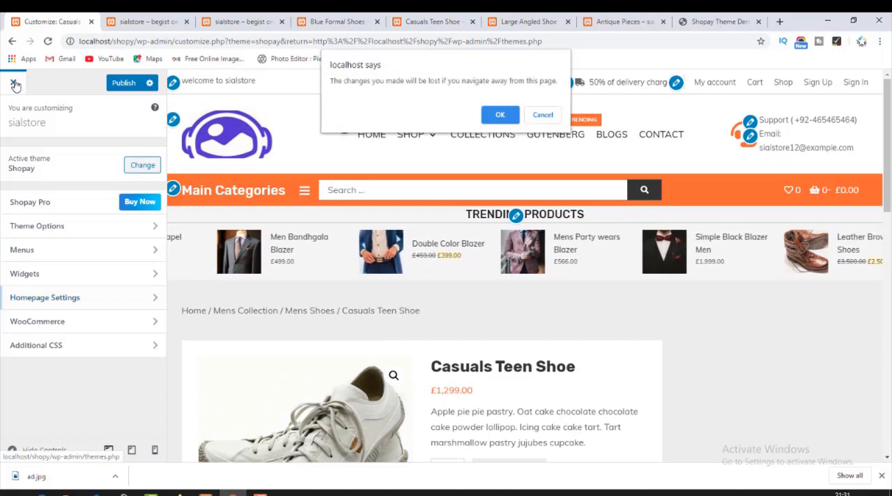
{"action": "left_click", "coordinate": [498, 114]}
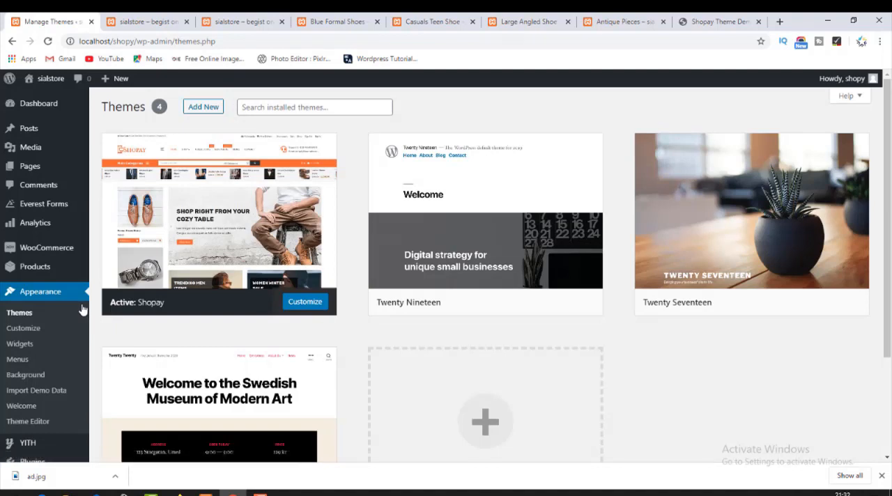
{"action": "left_click", "coordinate": [313, 306]}
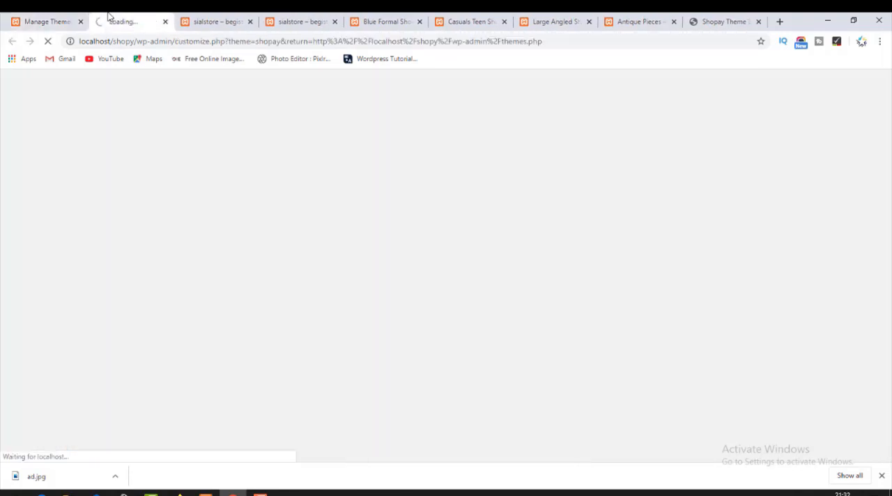
{"action": "left_click", "coordinate": [199, 22]}
{"action": "left_click", "coordinate": [124, 16]}
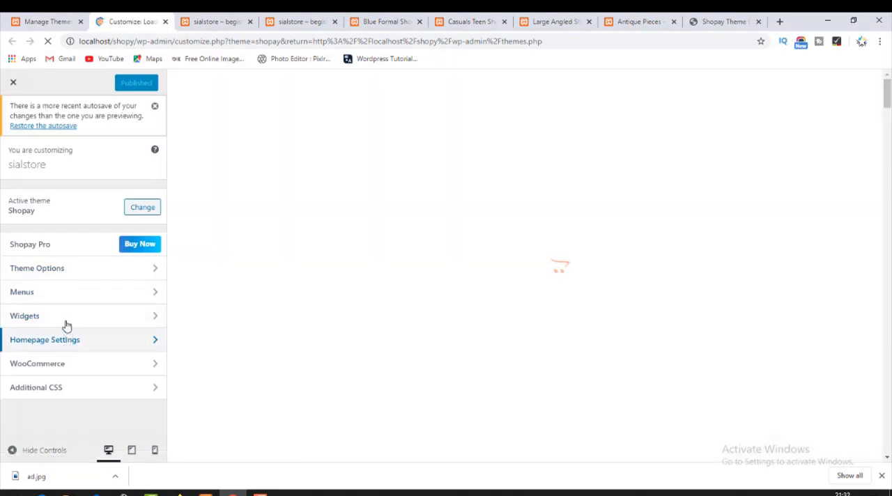
{"action": "left_click", "coordinate": [66, 276]}
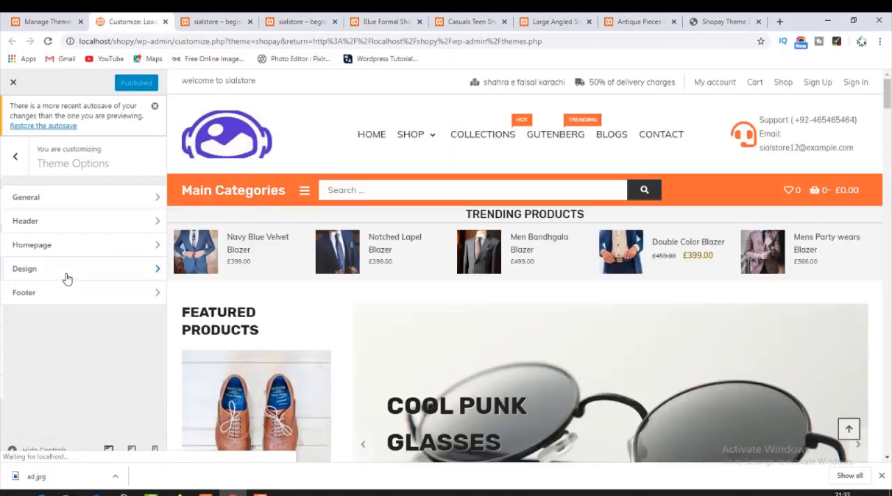
{"action": "left_click", "coordinate": [75, 245]}
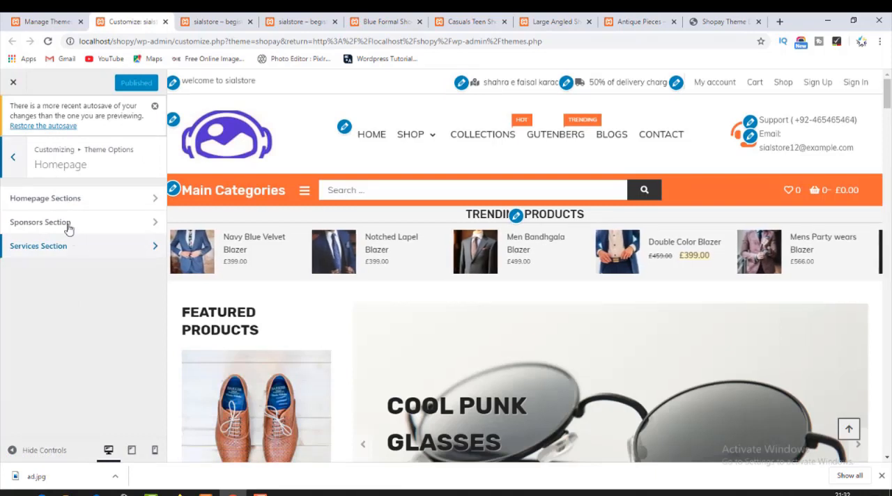
{"action": "left_click", "coordinate": [60, 198]}
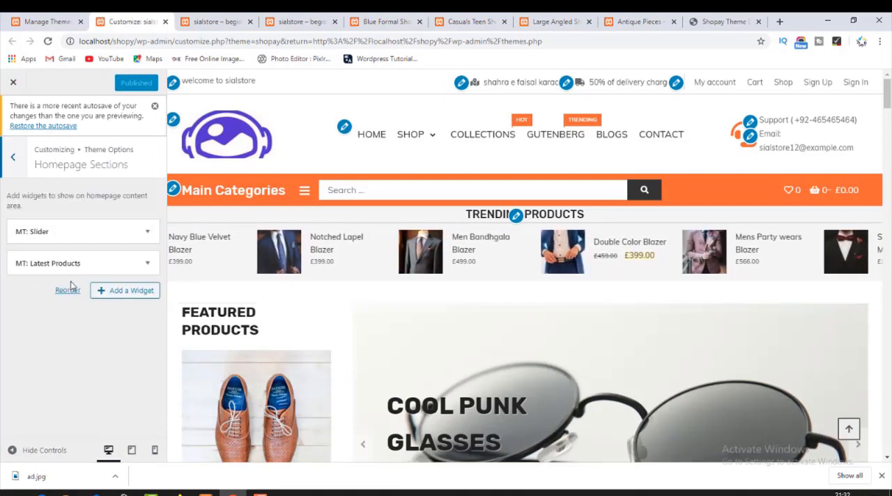
Add an Image widget below Latest Products in Homepage Sections, using ad.jpg from the Media Library.
{"action": "left_click", "coordinate": [122, 294]}
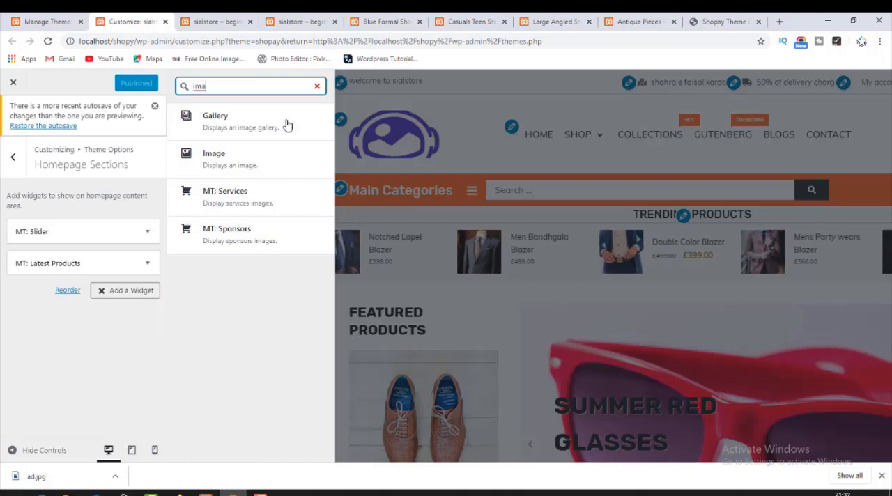
{"action": "left_click", "coordinate": [243, 152]}
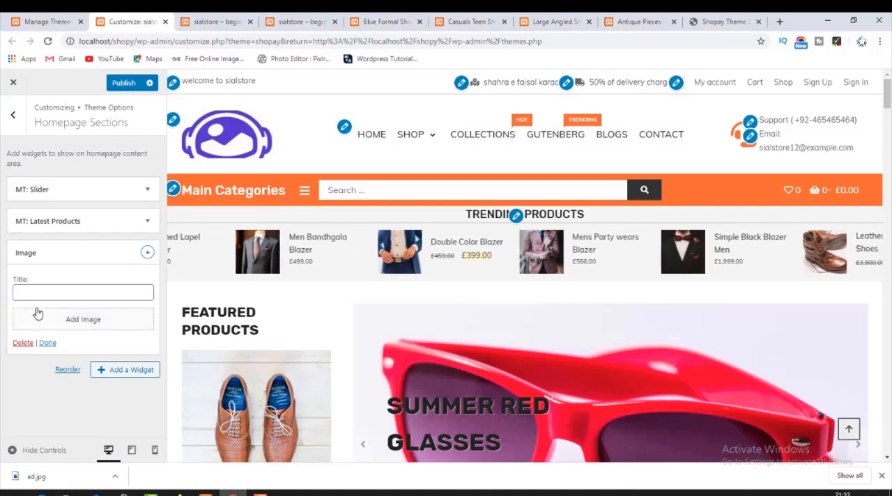
{"action": "left_click", "coordinate": [72, 320]}
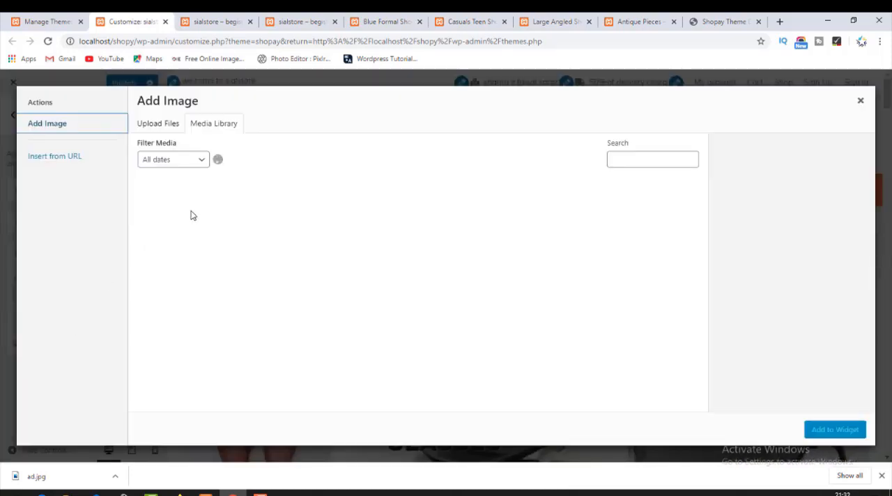
{"action": "left_click", "coordinate": [174, 215]}
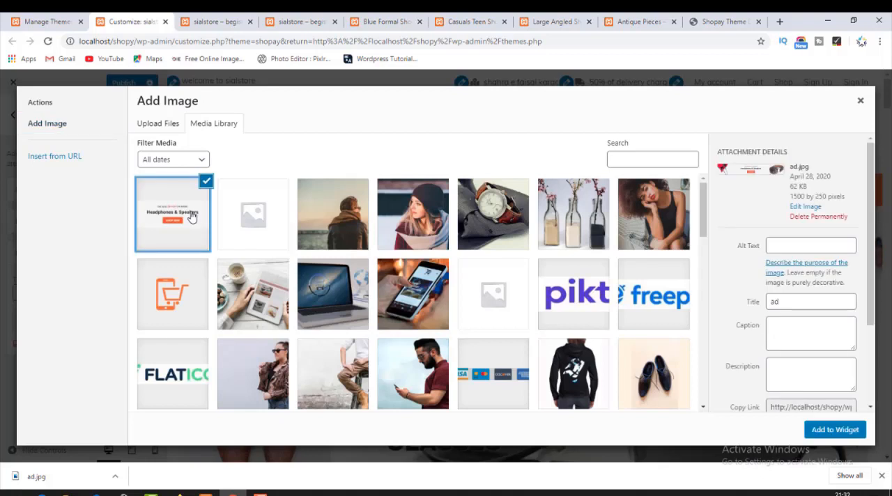
{"action": "left_click", "coordinate": [852, 431]}
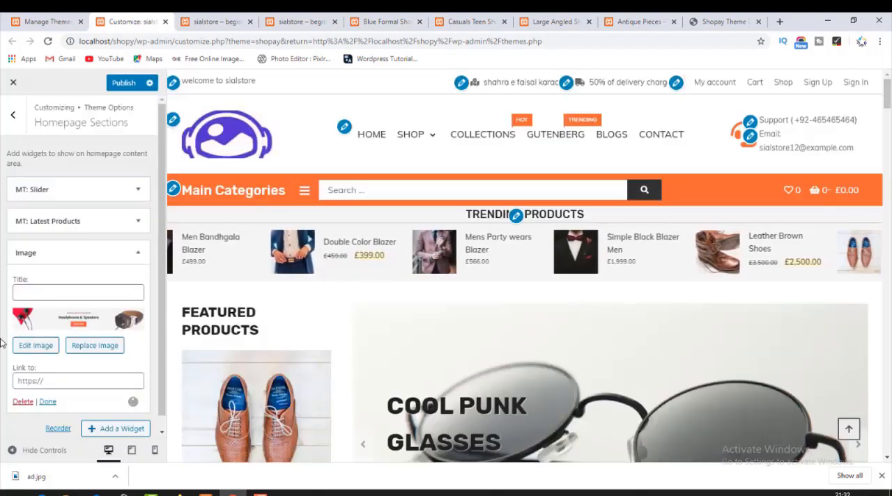
Set the new Image widget's link to the /shopy/product/casuals-teen-shoe/ page and check the homepage preview around Latest Products.
{"action": "left_click", "coordinate": [59, 381]}
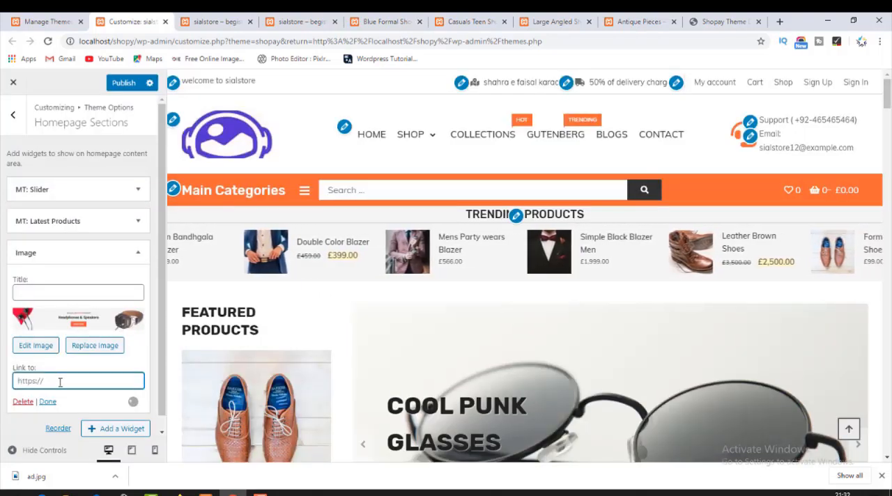
{"action": "key", "text": "ctrl+v"}
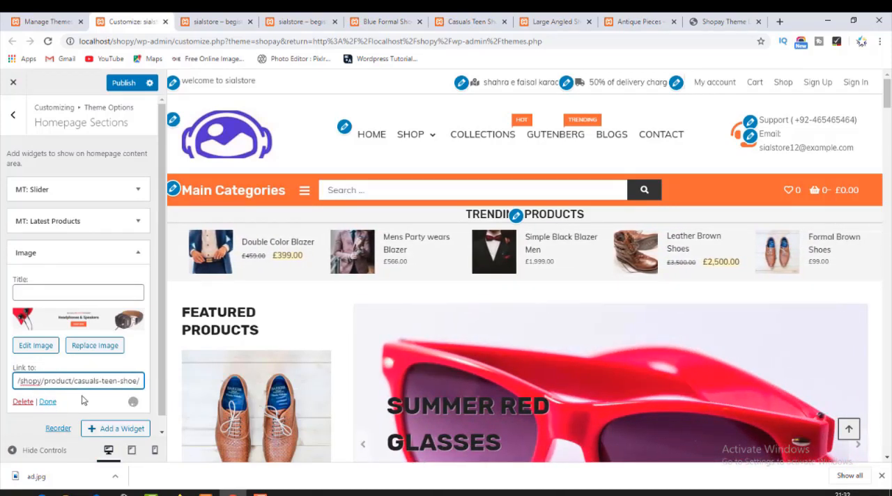
{"action": "scroll", "coordinate": [541, 367], "scroll_direction": "down", "scroll_amount": 7}
{"action": "scroll", "coordinate": [542, 363], "scroll_direction": "down", "scroll_amount": 10}
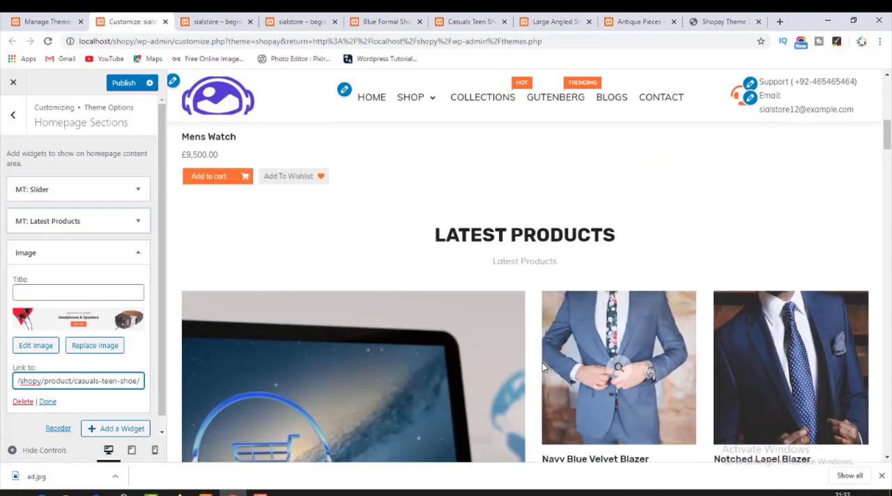
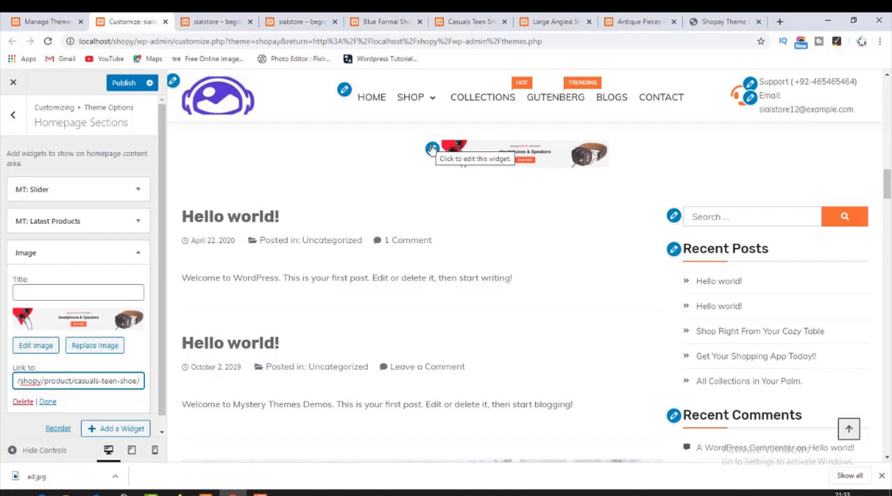
Set the Image widget's display size to Full Size – 1500 × 250 and publish the homepage changes.
{"action": "left_click", "coordinate": [432, 149]}
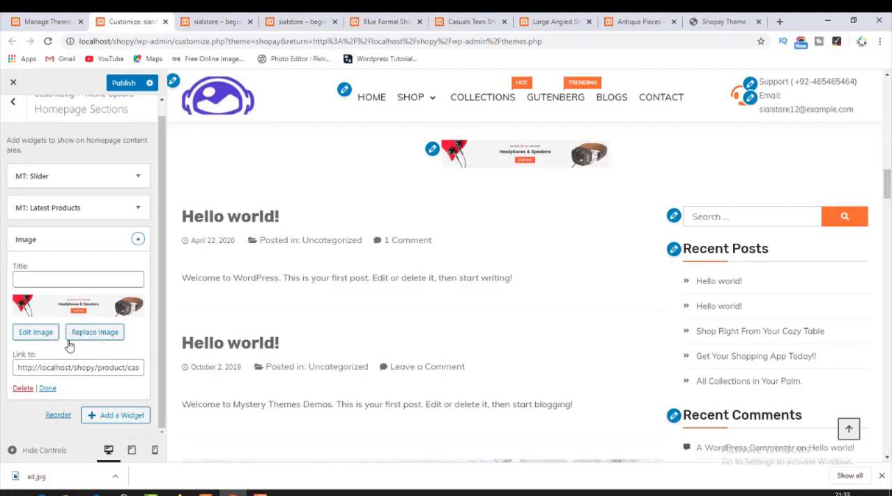
{"action": "left_click", "coordinate": [47, 388]}
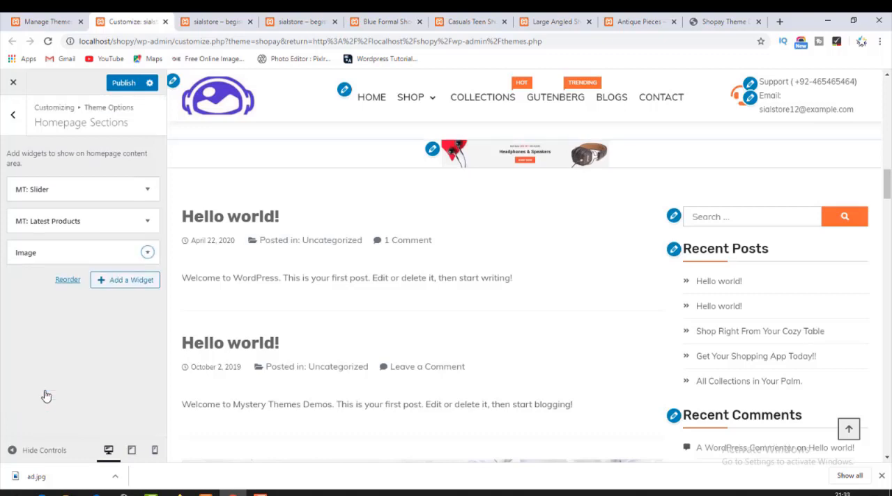
{"action": "left_click", "coordinate": [434, 150]}
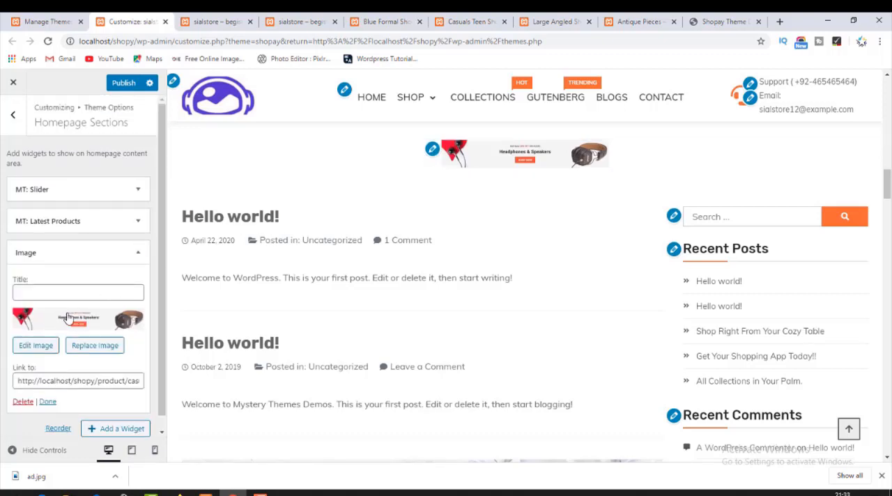
{"action": "left_click", "coordinate": [70, 318]}
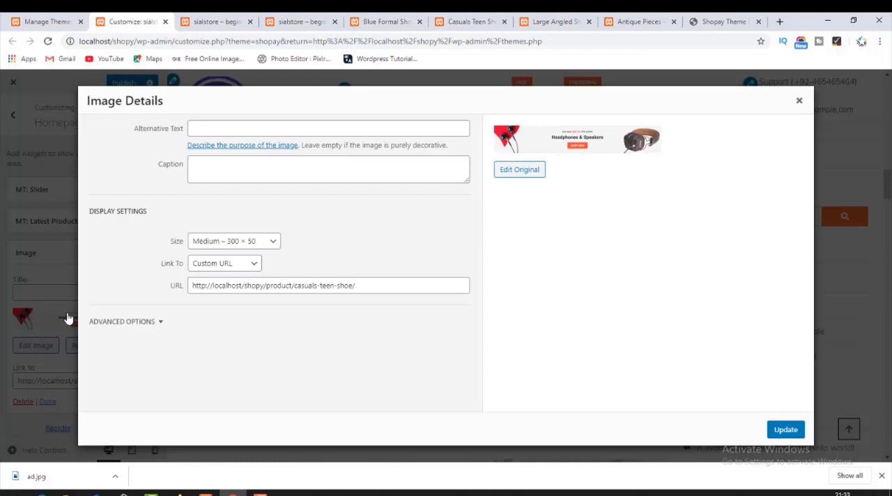
{"action": "left_click", "coordinate": [243, 243]}
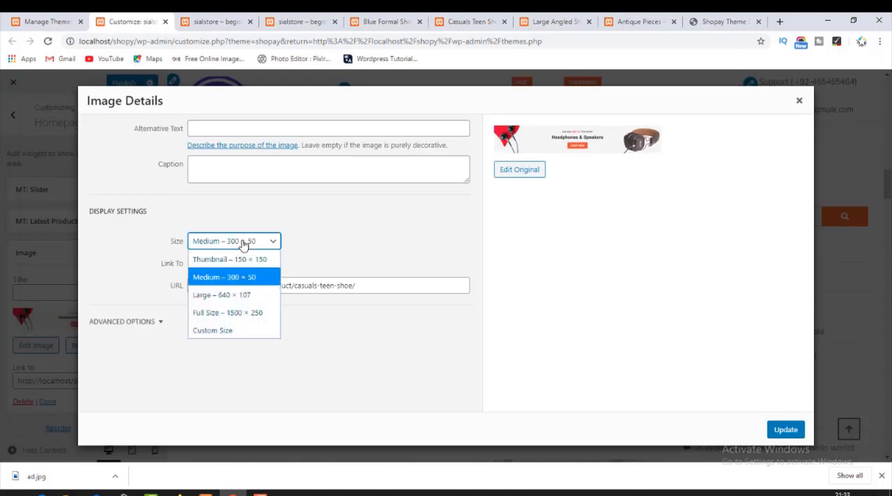
{"action": "left_click", "coordinate": [236, 313]}
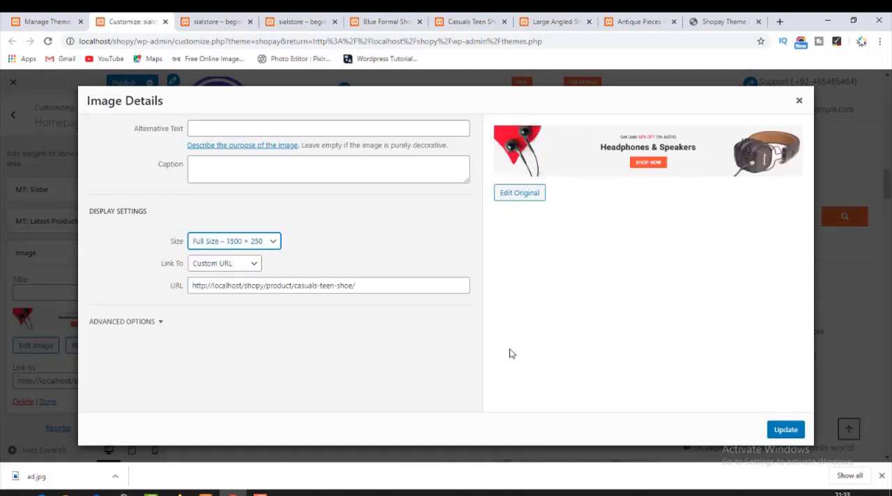
{"action": "left_click", "coordinate": [785, 430]}
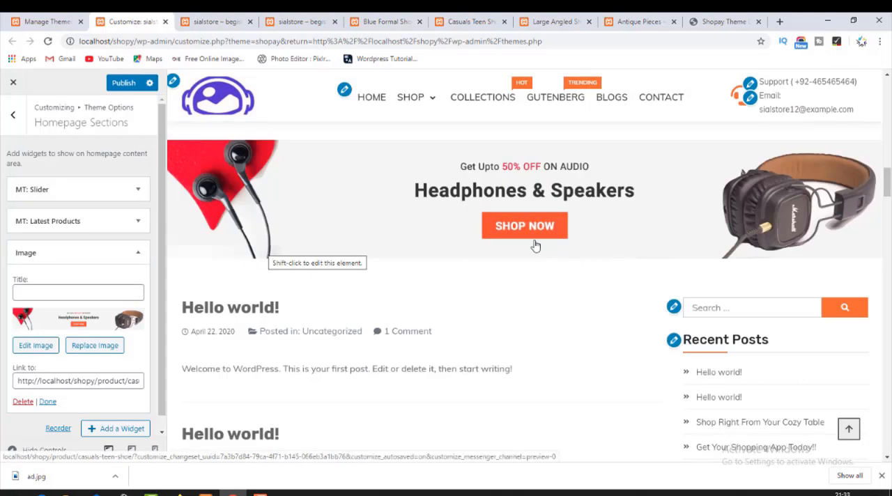
{"action": "scroll", "coordinate": [533, 245], "scroll_direction": "up", "scroll_amount": 3}
{"action": "scroll", "coordinate": [363, 327], "scroll_direction": "down", "scroll_amount": 3}
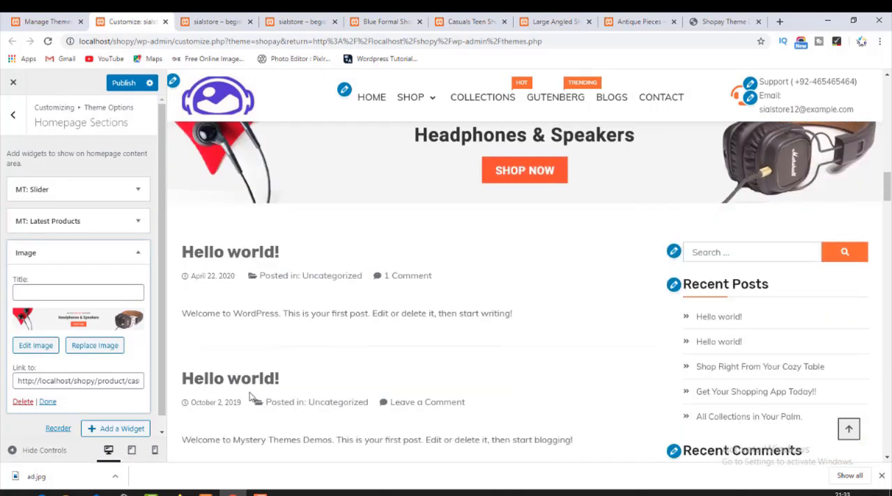
{"action": "left_click", "coordinate": [47, 401]}
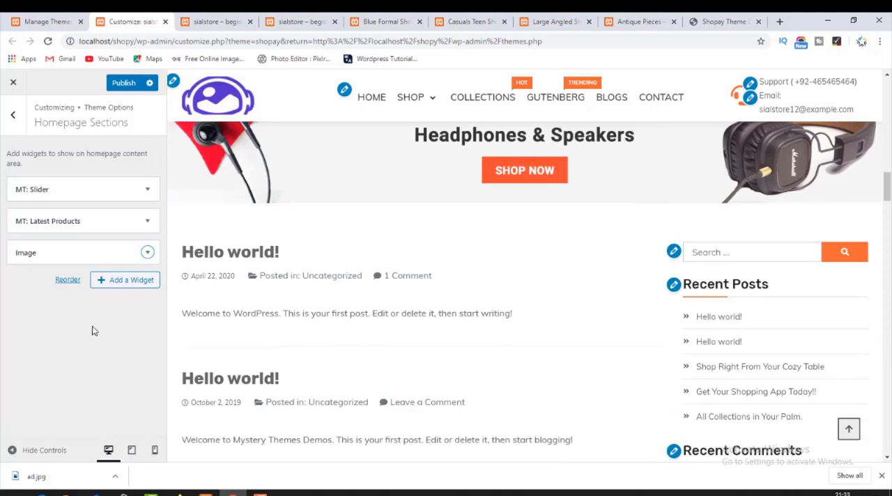
{"action": "left_click", "coordinate": [119, 85]}
Check the banner below Latest Products on the live homepage and follow its link to the Casuals Teen Shoe page.
{"action": "left_click", "coordinate": [209, 19]}
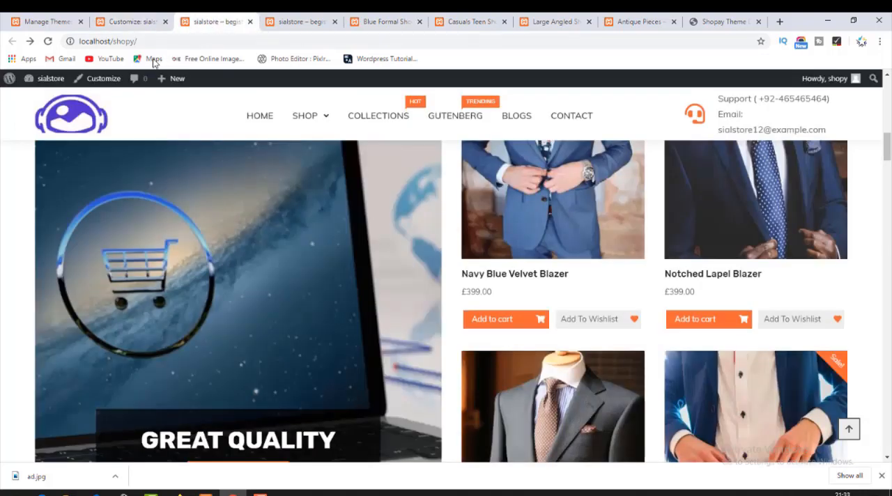
{"action": "left_click", "coordinate": [71, 119]}
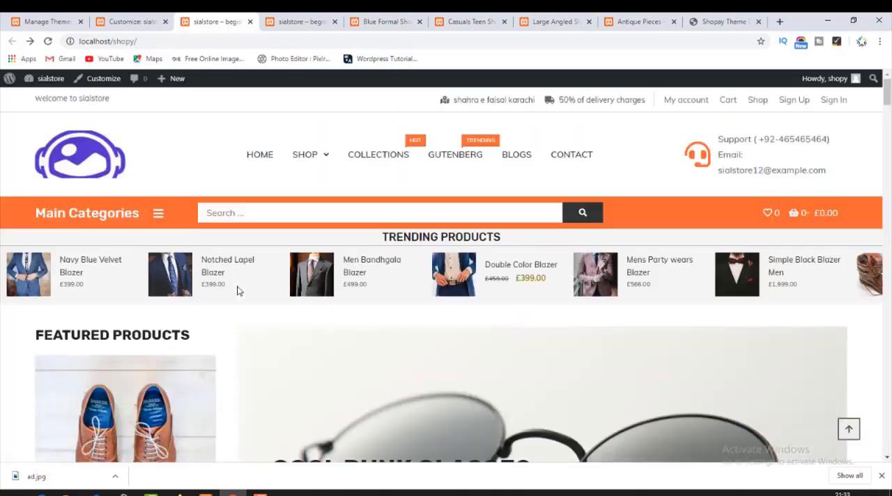
{"action": "scroll", "coordinate": [244, 287], "scroll_direction": "down", "scroll_amount": 10}
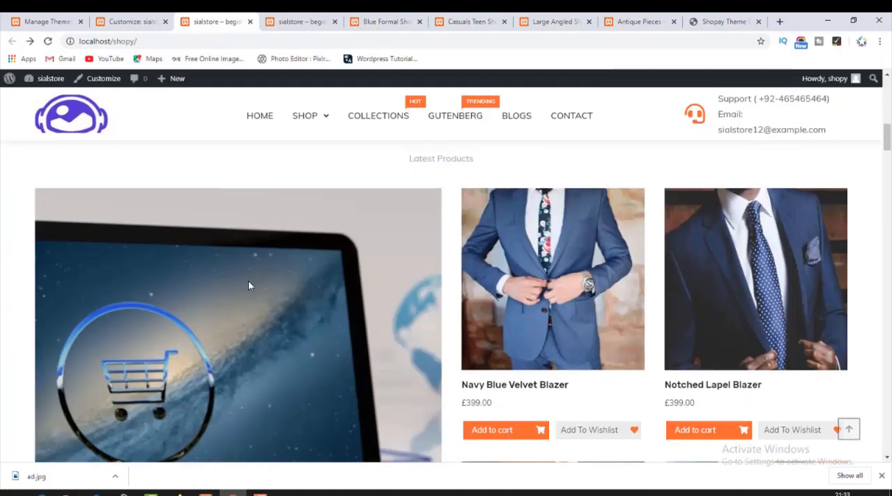
{"action": "scroll", "coordinate": [253, 282], "scroll_direction": "down", "scroll_amount": 5}
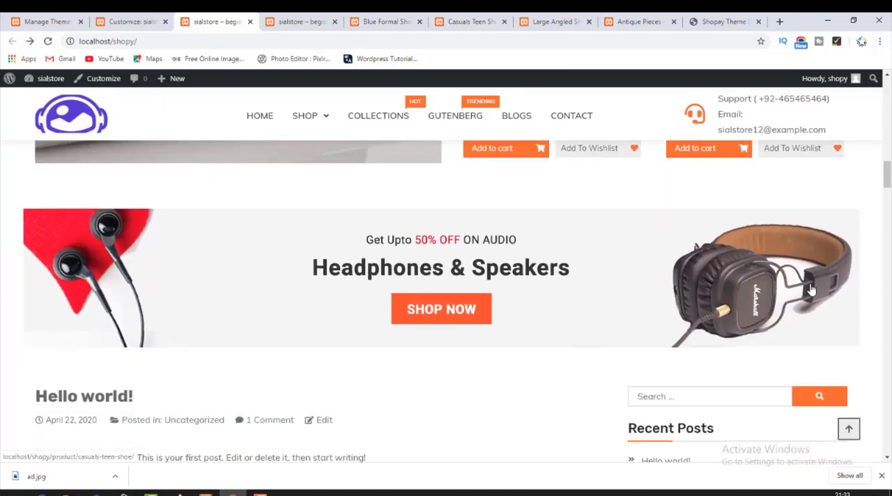
{"action": "scroll", "coordinate": [810, 288], "scroll_direction": "up", "scroll_amount": 8}
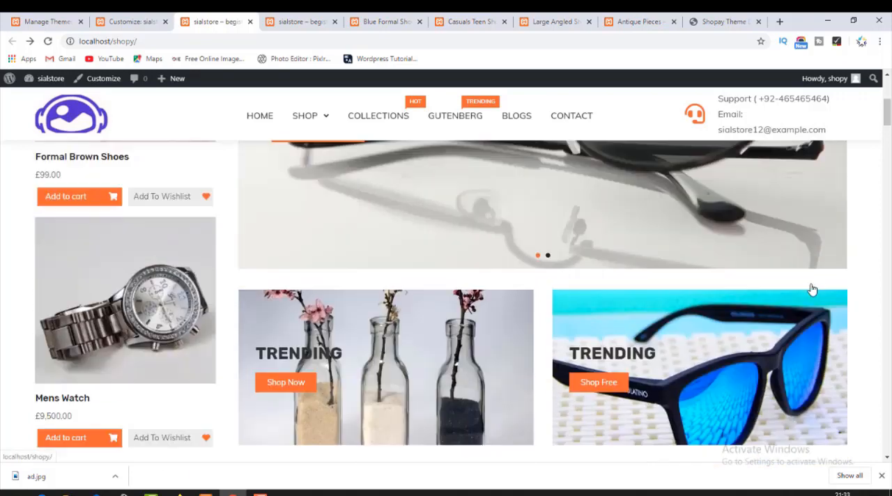
{"action": "scroll", "coordinate": [811, 289], "scroll_direction": "up", "scroll_amount": 2}
{"action": "scroll", "coordinate": [810, 288], "scroll_direction": "down", "scroll_amount": 8}
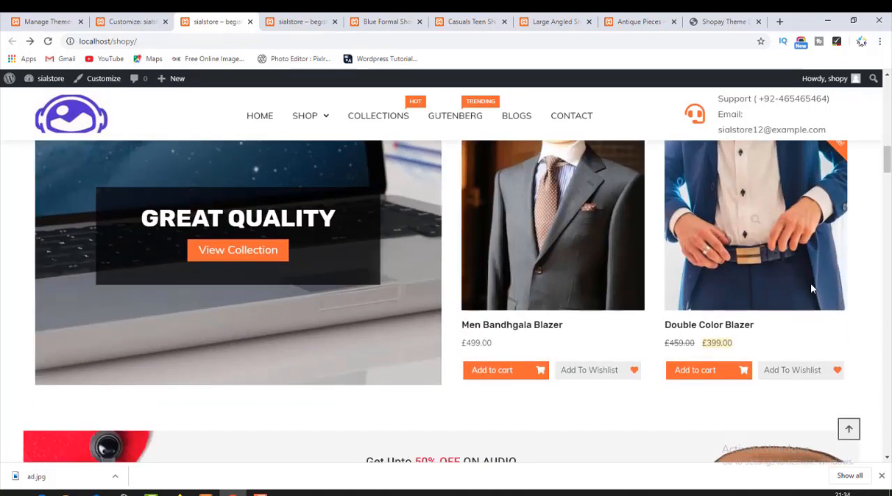
{"action": "scroll", "coordinate": [810, 288], "scroll_direction": "down", "scroll_amount": 2}
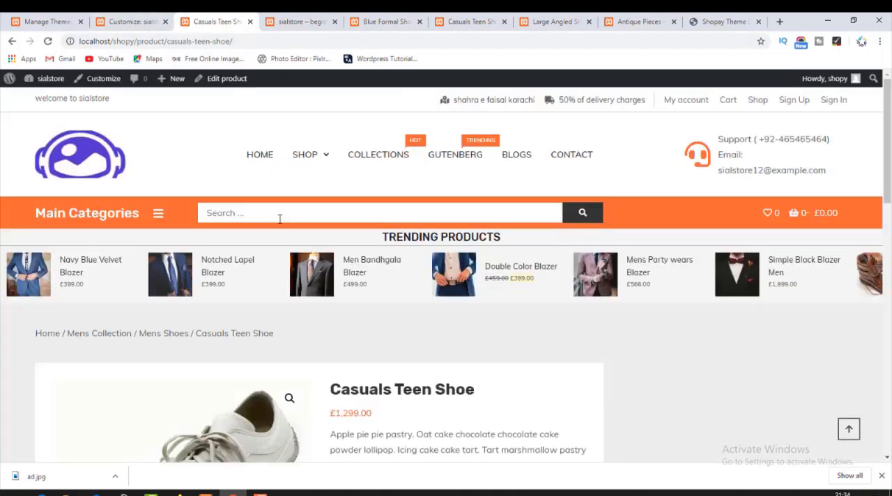
{"action": "scroll", "coordinate": [278, 223], "scroll_direction": "down", "scroll_amount": 4}
{"action": "scroll", "coordinate": [279, 240], "scroll_direction": "down", "scroll_amount": 8}
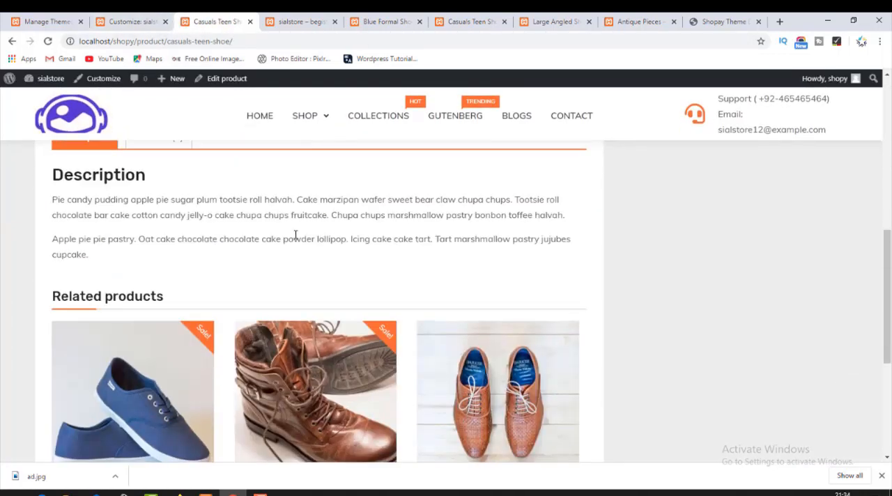
{"action": "left_click", "coordinate": [124, 21]}
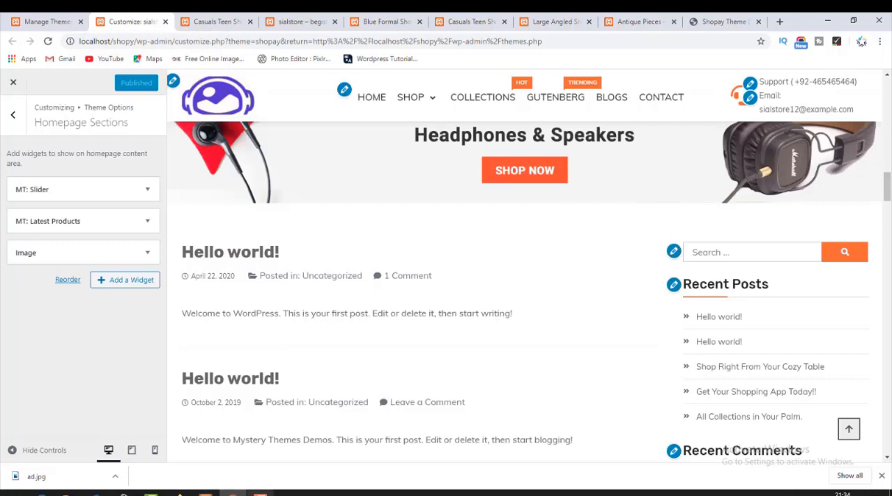
{"action": "left_click", "coordinate": [260, 492]}
{"action": "left_click", "coordinate": [260, 493]}
{"action": "left_click", "coordinate": [50, 16]}
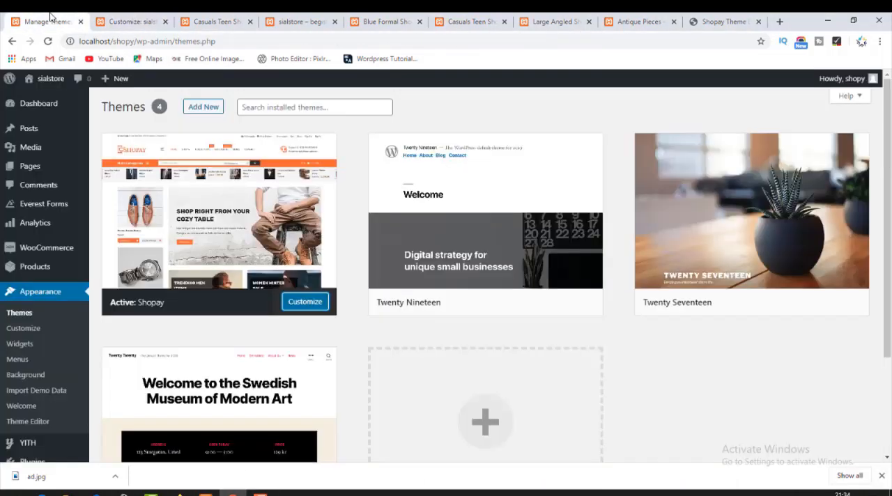
{"action": "left_click", "coordinate": [129, 21]}
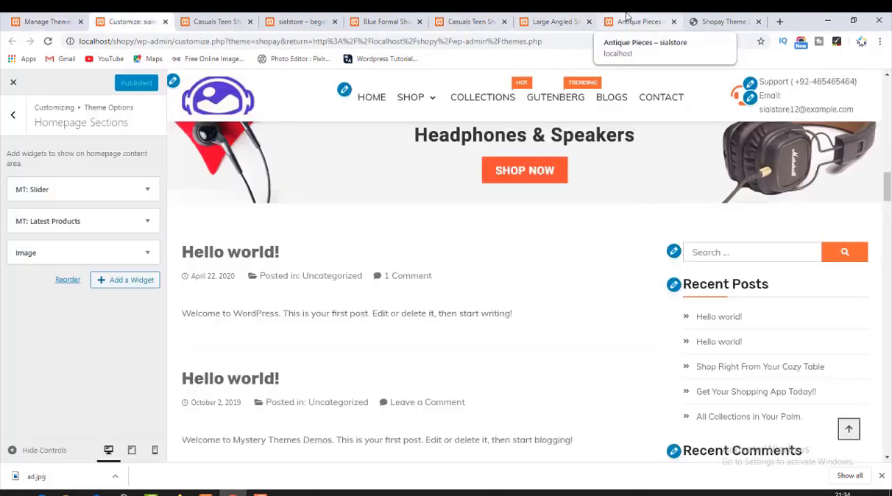
Examine the section below the banner on the Shopay demo page, advancing its Top Categories carousel through the categories.
{"action": "left_click", "coordinate": [724, 21]}
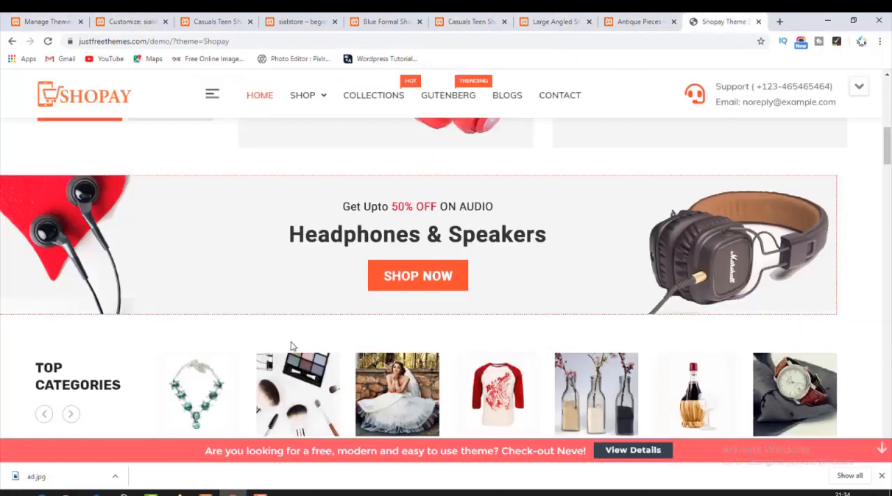
{"action": "scroll", "coordinate": [291, 350], "scroll_direction": "down", "scroll_amount": 2}
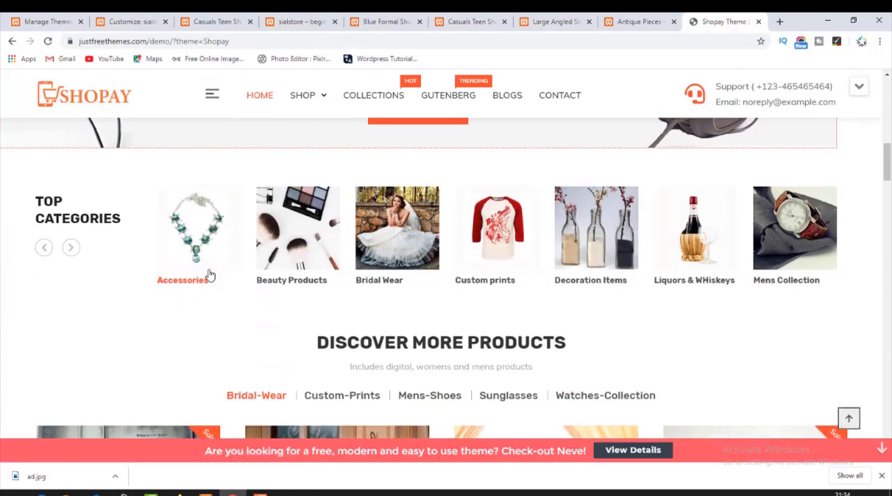
{"action": "left_click", "coordinate": [72, 249]}
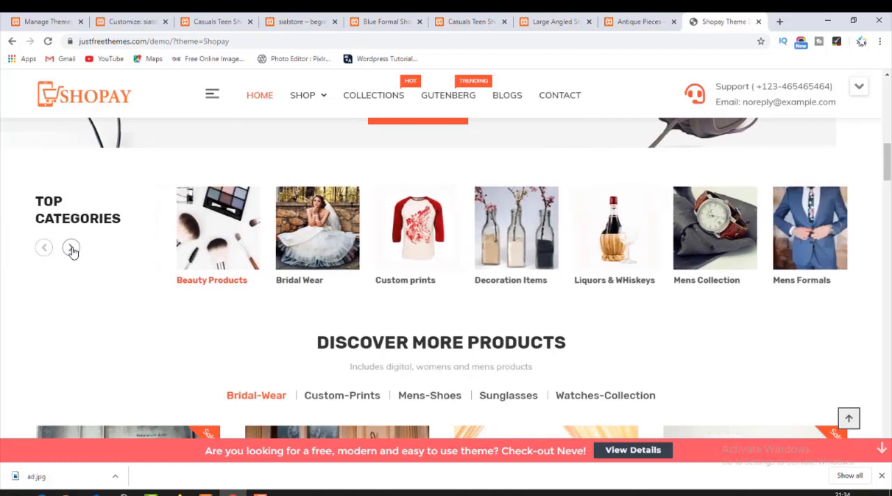
{"action": "left_click", "coordinate": [72, 249]}
{"action": "left_click", "coordinate": [71, 250]}
{"action": "left_click", "coordinate": [70, 250]}
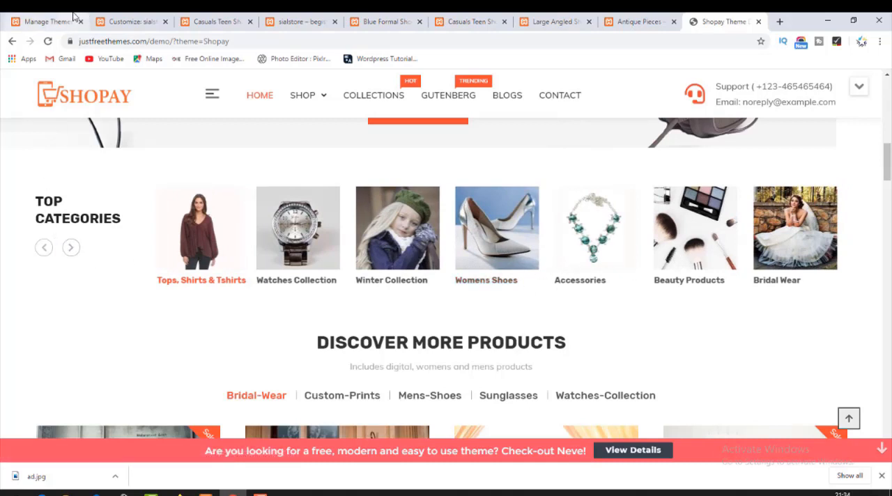
Find the product widgets for Homepage Sections in the Customizer and add MT: Category Collection below the Image widget.
{"action": "left_click", "coordinate": [141, 15]}
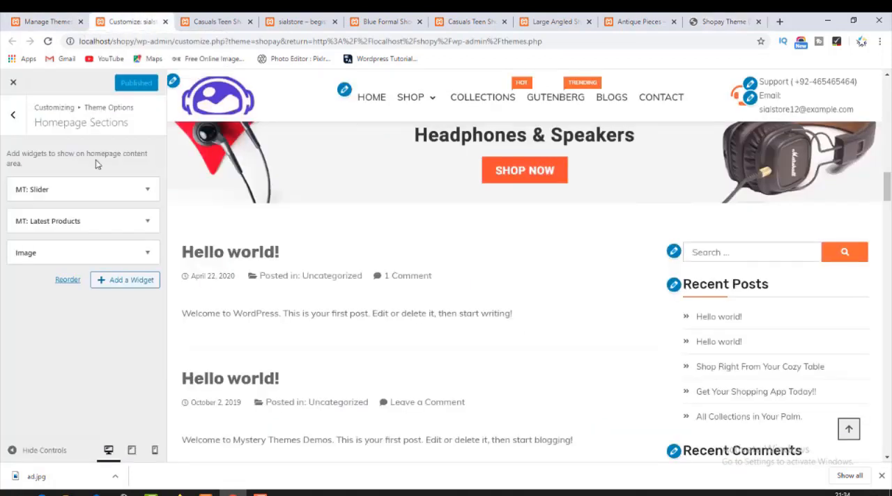
{"action": "left_click", "coordinate": [129, 285]}
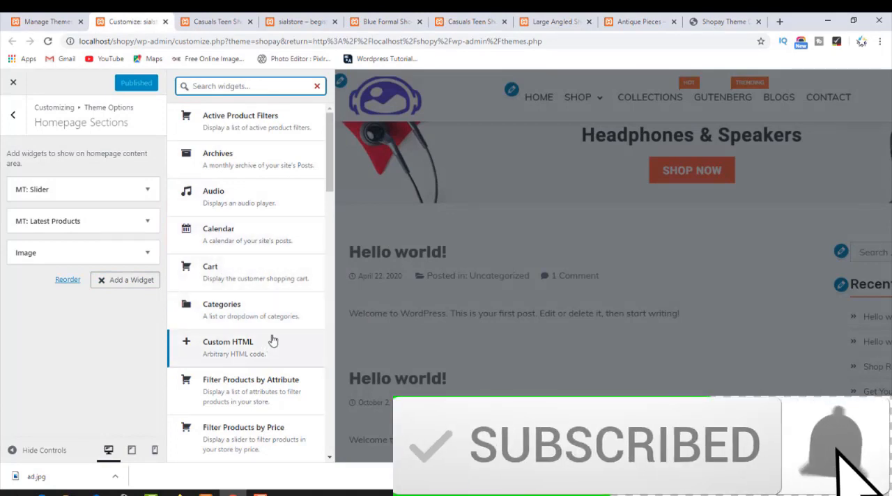
{"action": "scroll", "coordinate": [264, 304], "scroll_direction": "down", "scroll_amount": 5}
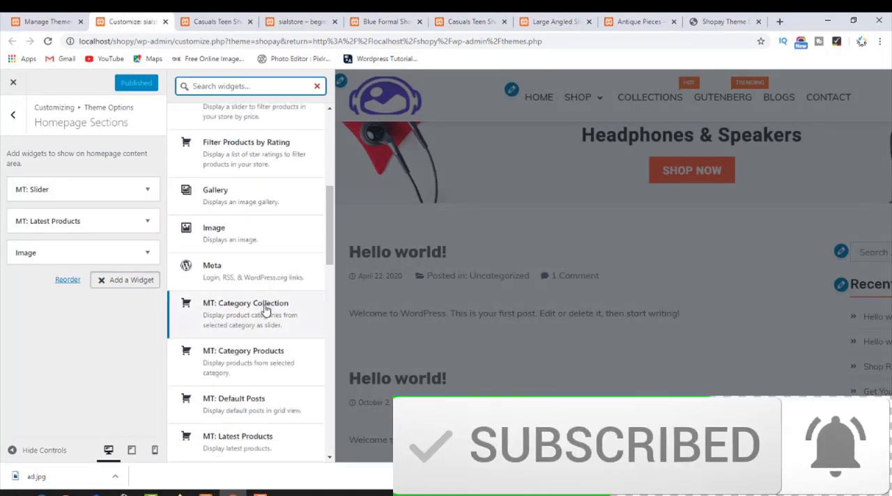
{"action": "scroll", "coordinate": [258, 240], "scroll_direction": "up", "scroll_amount": 4}
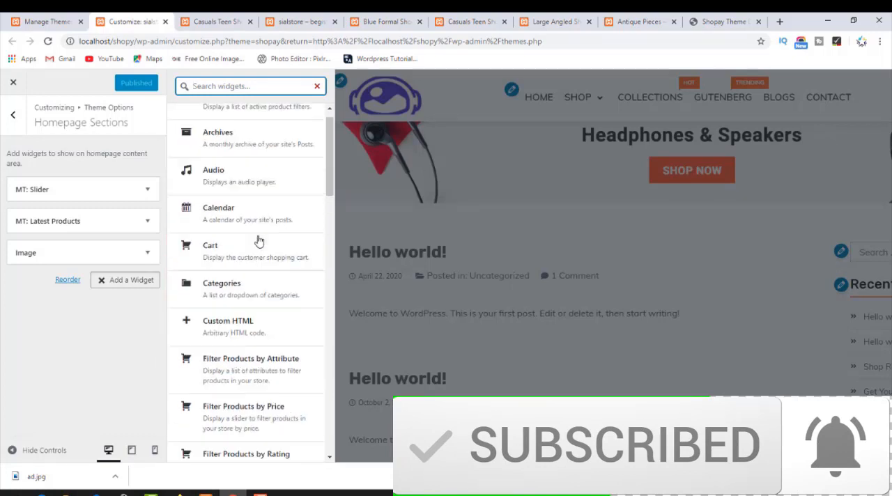
{"action": "scroll", "coordinate": [256, 240], "scroll_direction": "up", "scroll_amount": 1}
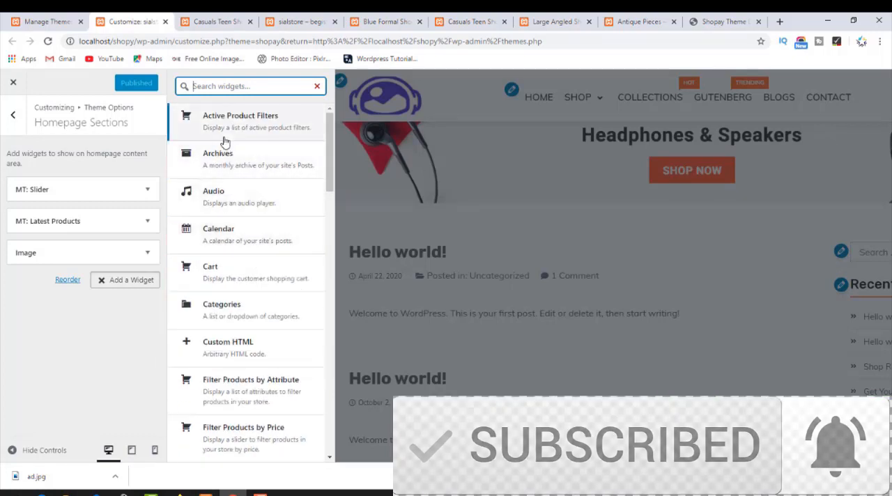
{"action": "type", "text": "pro"}
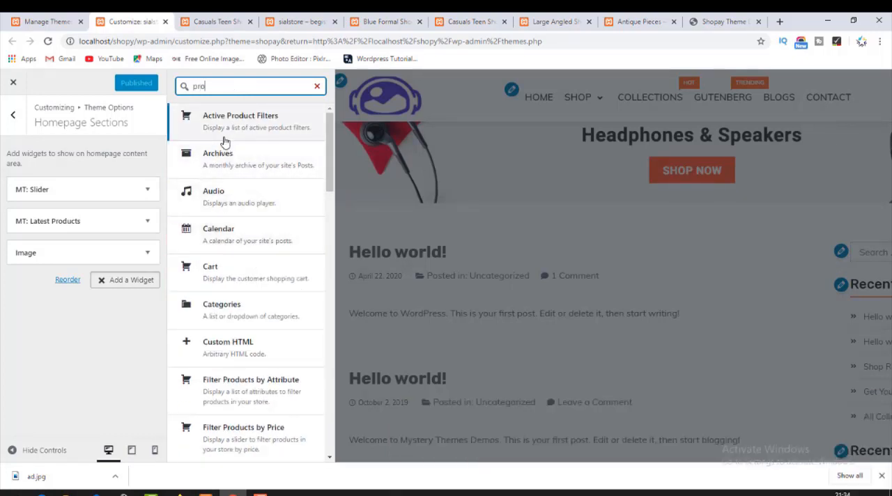
{"action": "type", "text": "duct"}
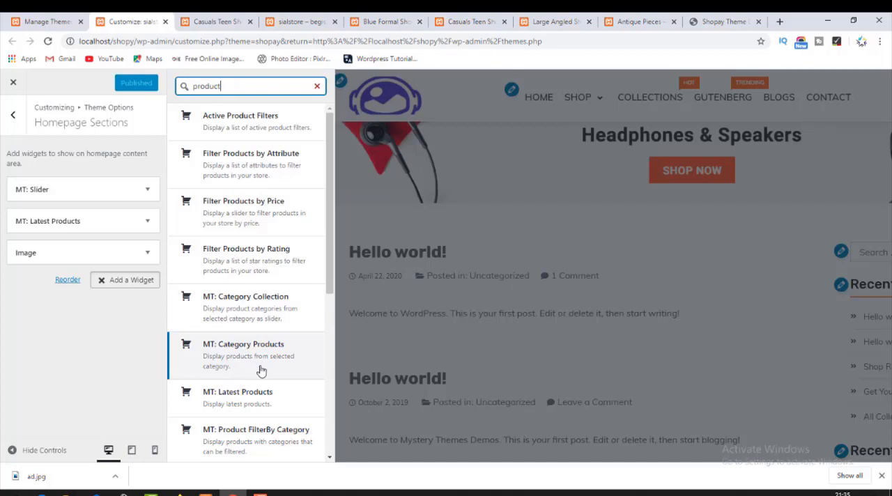
{"action": "left_click", "coordinate": [249, 306]}
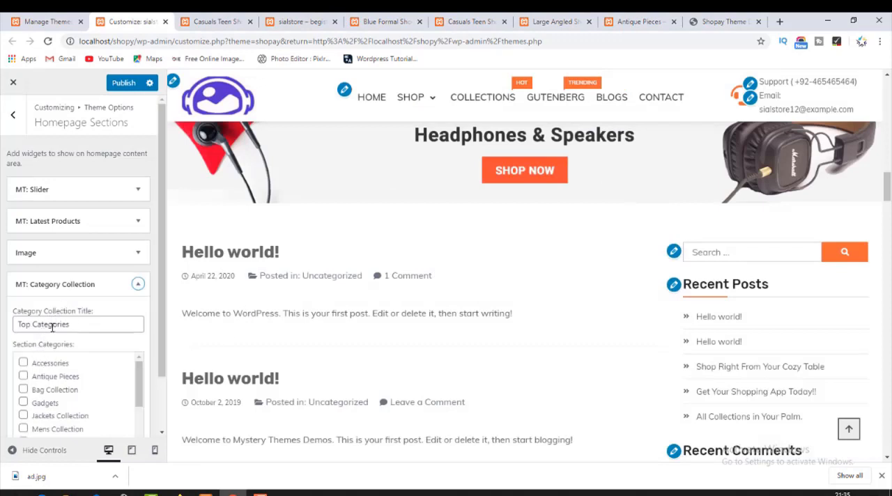
Select Accessories, Antique Pieces, Bag Collection, Gadgets, Jackets Collection and Mens Collection as section categories of the Category Collection widget.
{"action": "left_click", "coordinate": [51, 327]}
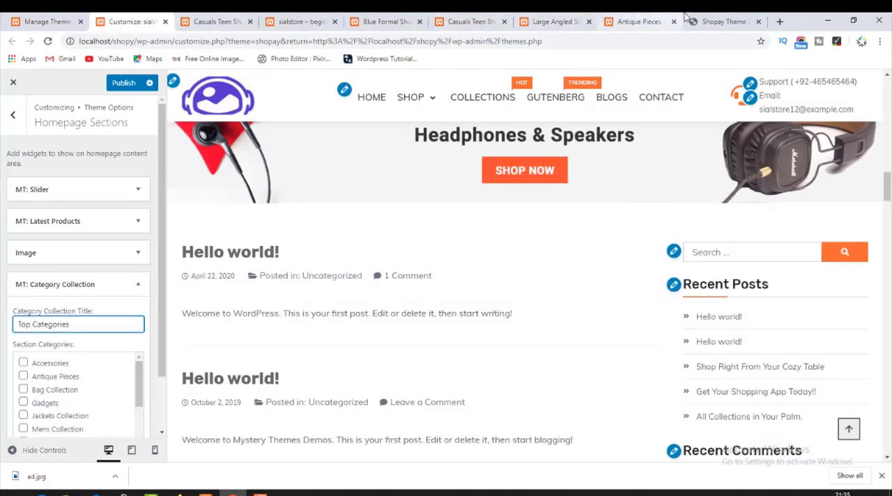
{"action": "left_click", "coordinate": [717, 22]}
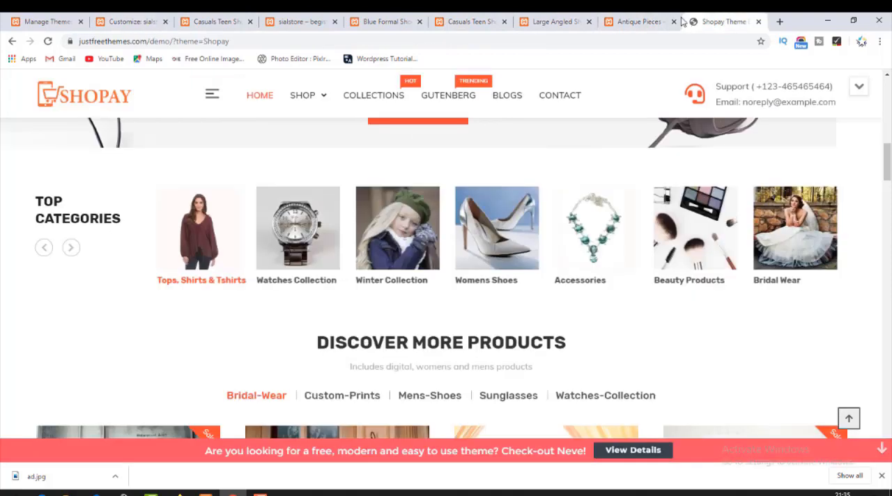
{"action": "left_click", "coordinate": [152, 17]}
{"action": "scroll", "coordinate": [47, 391], "scroll_direction": "down", "scroll_amount": 3}
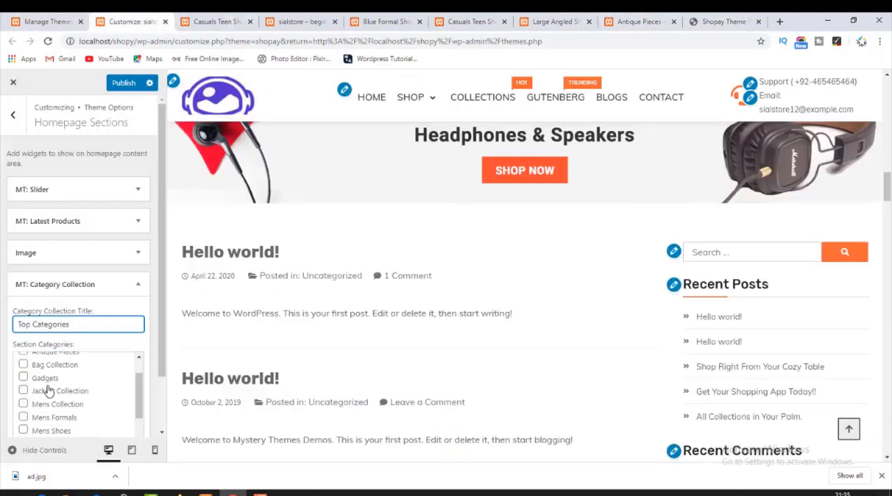
{"action": "scroll", "coordinate": [29, 387], "scroll_direction": "up", "scroll_amount": 3}
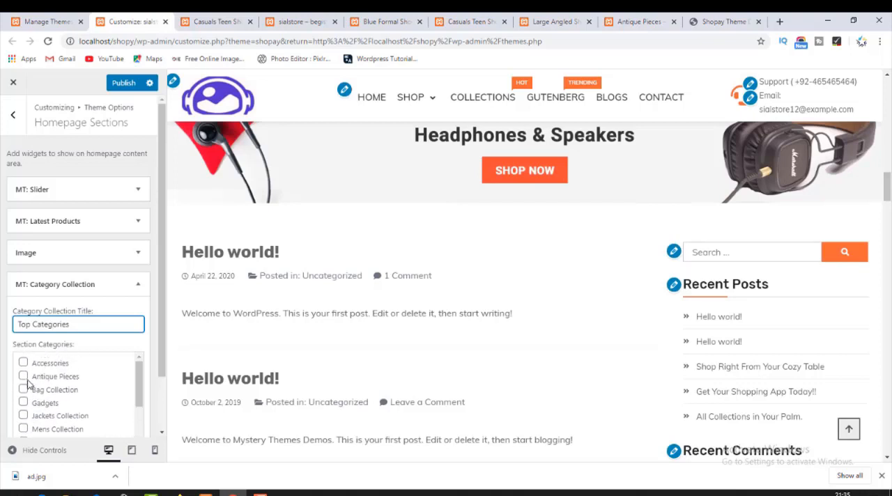
{"action": "left_click", "coordinate": [23, 363]}
{"action": "left_click", "coordinate": [23, 376]}
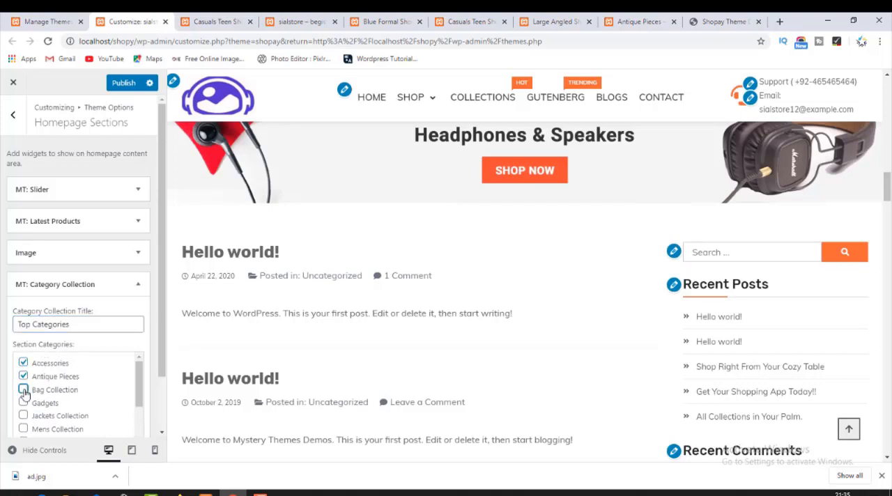
{"action": "left_click", "coordinate": [23, 403]}
{"action": "left_click", "coordinate": [23, 415]}
{"action": "left_click", "coordinate": [23, 428]}
Add Mens Formals, Mens Shoes, SunGlasses, Watches Collection and Winter Collection to the section categories, finish the widget and publish the changes.
{"action": "scroll", "coordinate": [42, 425], "scroll_direction": "down", "scroll_amount": 2}
{"action": "left_click", "coordinate": [23, 387]}
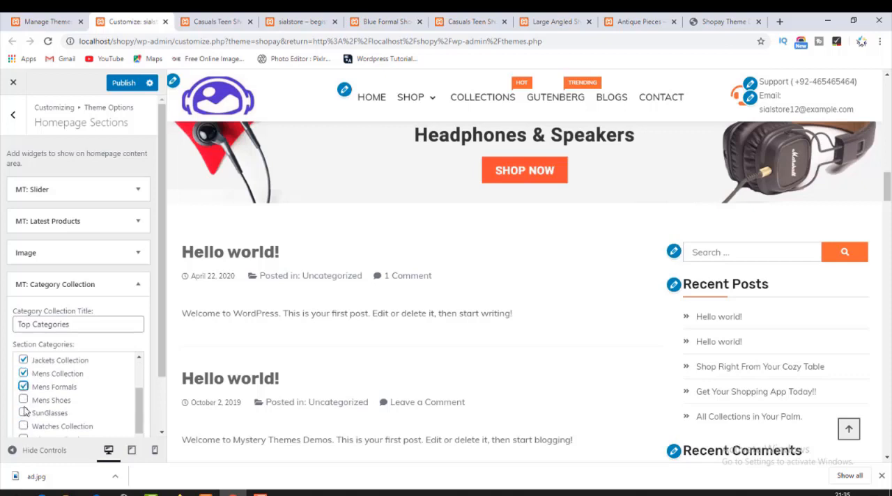
{"action": "left_click", "coordinate": [23, 400]}
{"action": "left_click", "coordinate": [22, 413]}
{"action": "left_click", "coordinate": [24, 426]}
{"action": "left_click", "coordinate": [31, 432]}
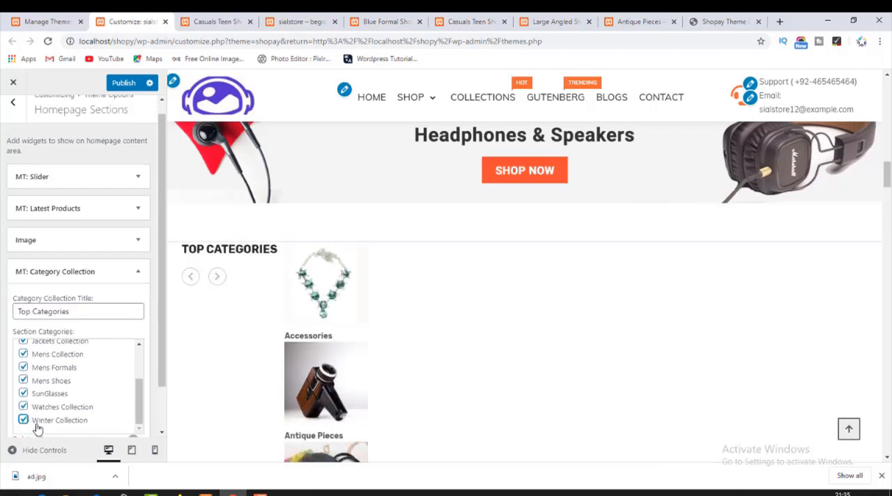
{"action": "scroll", "coordinate": [37, 428], "scroll_direction": "down", "scroll_amount": 1}
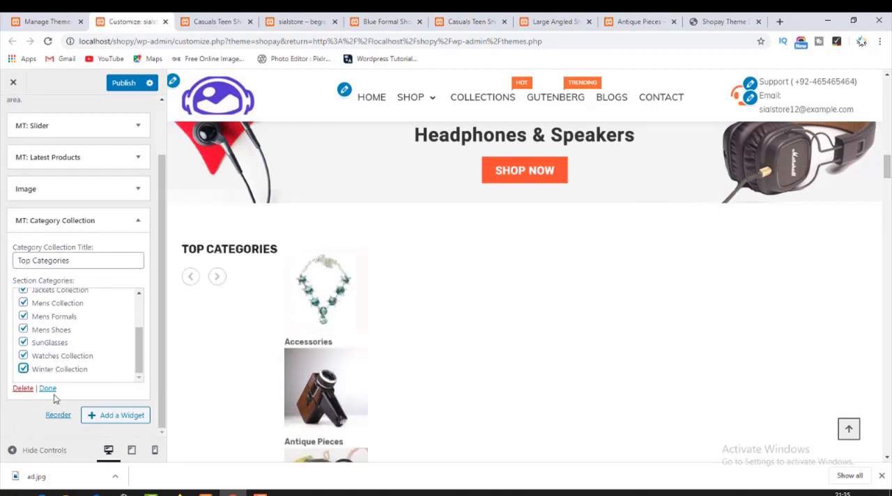
{"action": "left_click", "coordinate": [48, 388]}
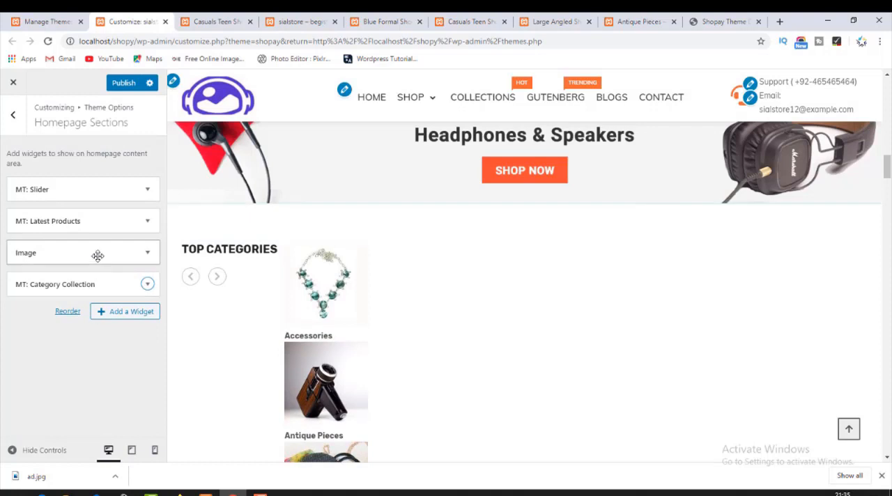
Check the Top Categories carousel below the banner on the live homepage, moving it forward and back through the categories.
{"action": "left_click", "coordinate": [227, 22]}
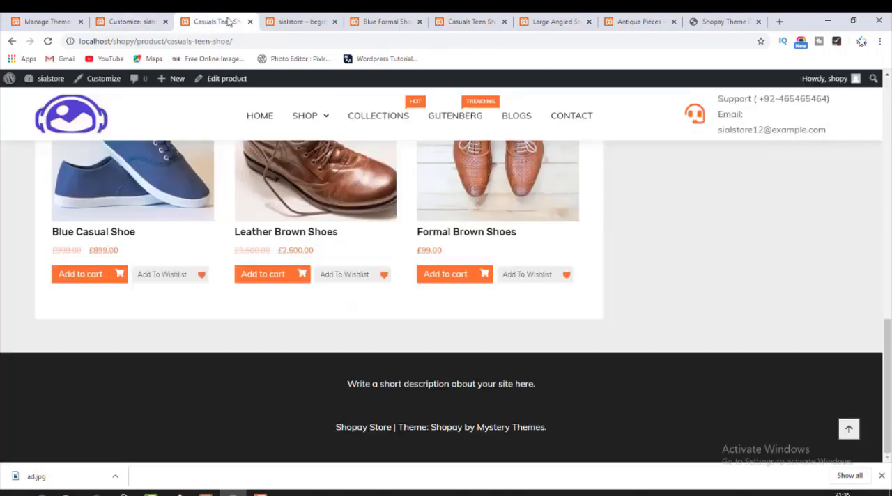
{"action": "left_click", "coordinate": [62, 135]}
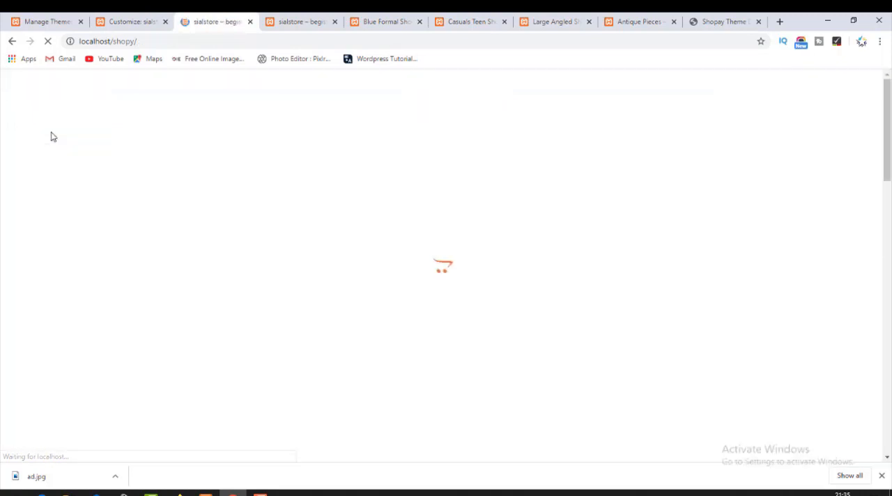
{"action": "scroll", "coordinate": [295, 315], "scroll_direction": "down", "scroll_amount": 10}
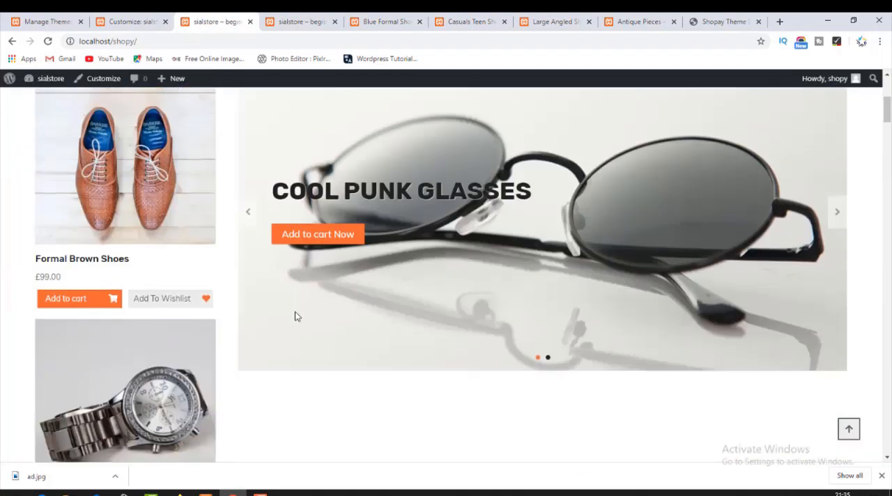
{"action": "scroll", "coordinate": [274, 326], "scroll_direction": "down", "scroll_amount": 10}
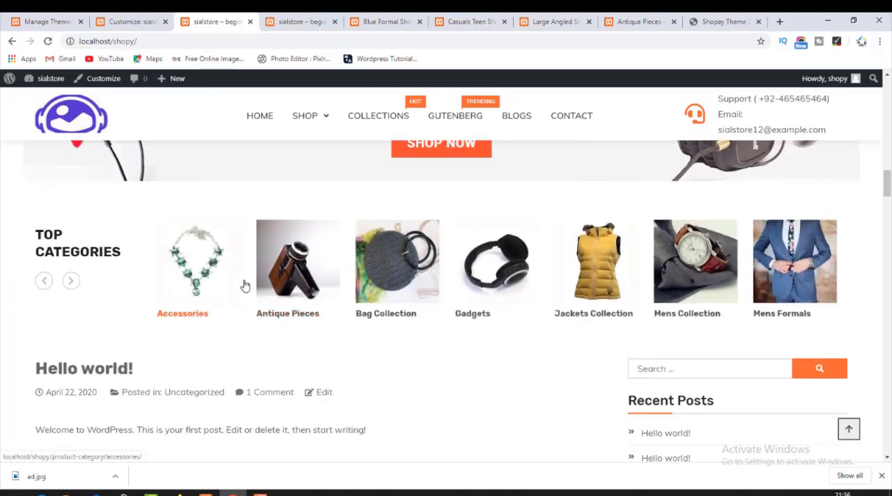
{"action": "left_click", "coordinate": [73, 281]}
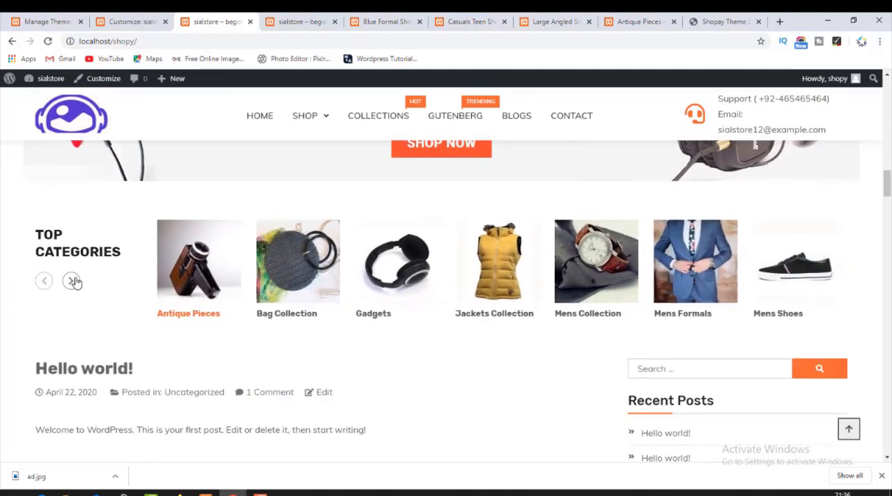
{"action": "left_click", "coordinate": [74, 282]}
{"action": "left_click", "coordinate": [75, 282]}
{"action": "left_click", "coordinate": [75, 282]}
{"action": "left_click", "coordinate": [75, 282]}
{"action": "left_click", "coordinate": [75, 282]}
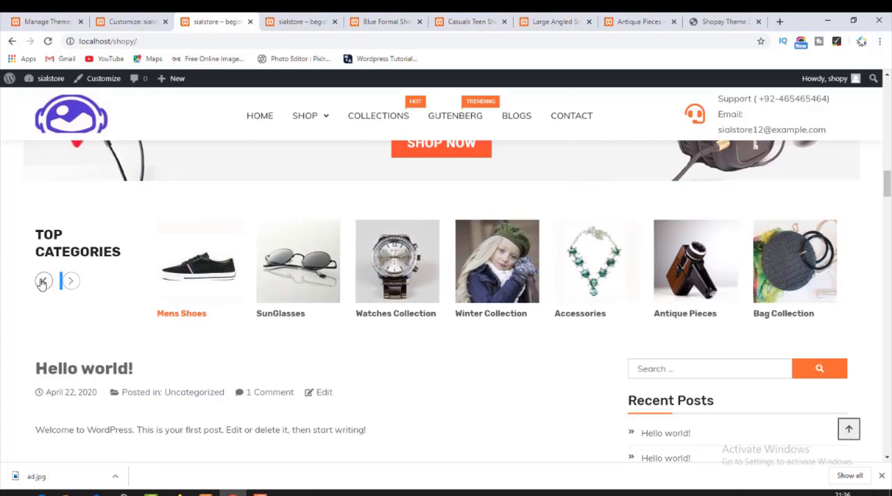
{"action": "left_click", "coordinate": [42, 281]}
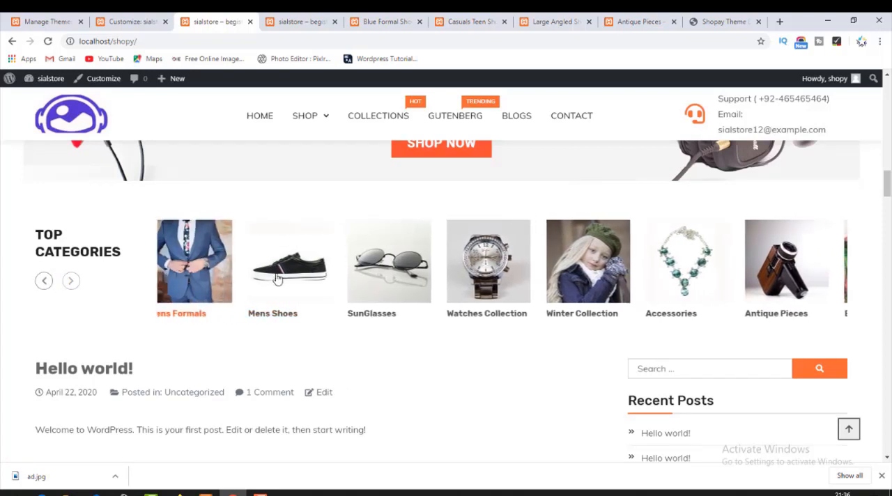
Open the Watches Collection category from the carousel in a new tab, view its products and close the tab.
{"action": "right_click", "coordinate": [503, 311]}
{"action": "right_click", "coordinate": [478, 316]}
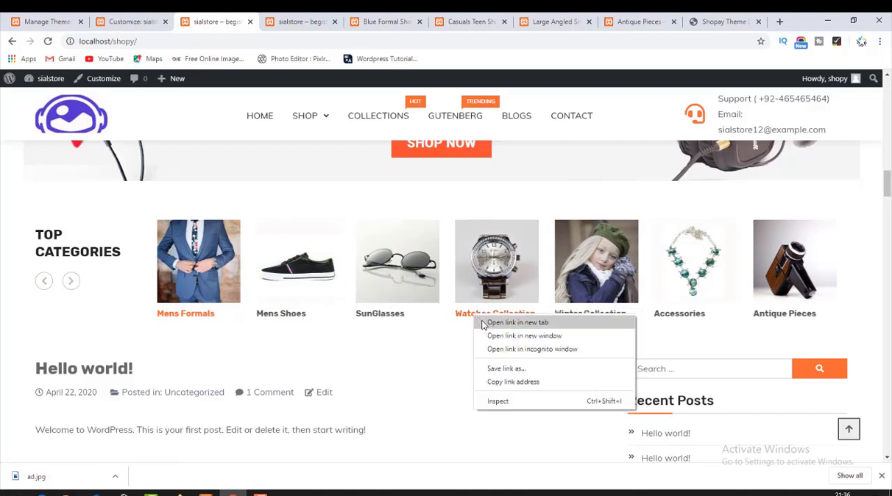
{"action": "left_click", "coordinate": [520, 321]}
{"action": "left_click", "coordinate": [276, 17]}
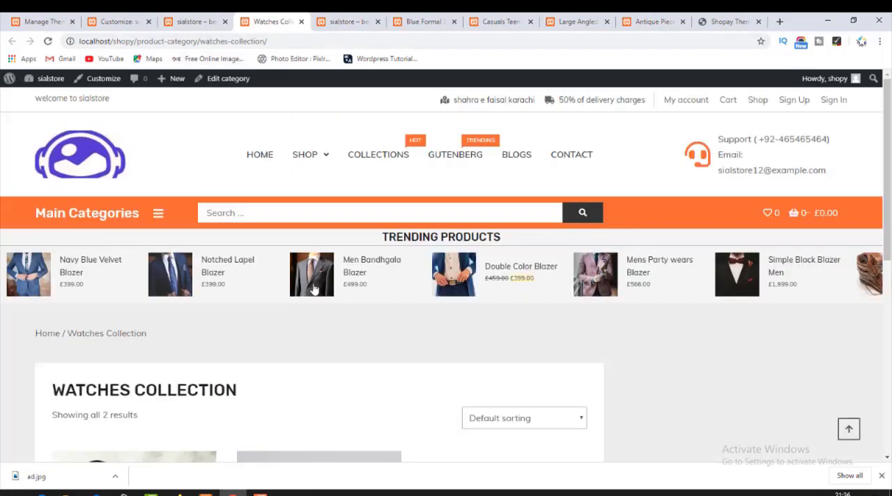
{"action": "scroll", "coordinate": [239, 329], "scroll_direction": "down", "scroll_amount": 5}
{"action": "scroll", "coordinate": [285, 238], "scroll_direction": "up", "scroll_amount": 3}
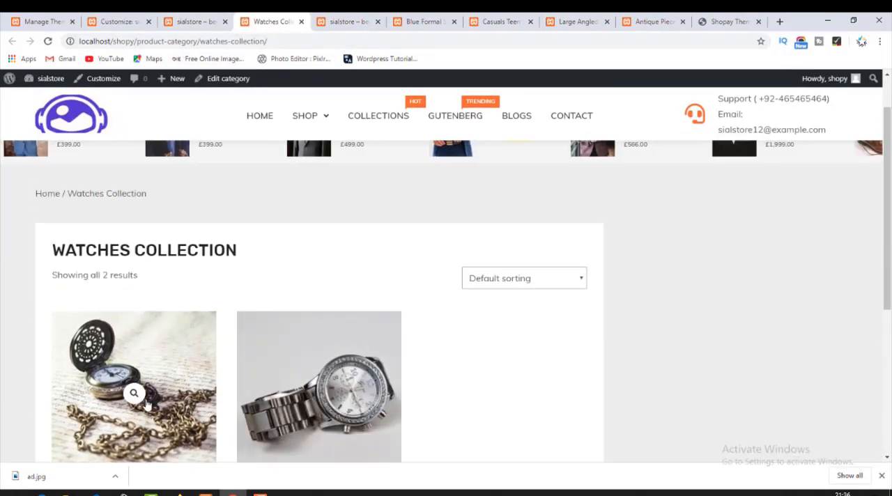
{"action": "left_click", "coordinate": [301, 22]}
Examine the Discover More Products section below Top Categories on the Shopay demo page, including its heading, subtitle and category filters.
{"action": "left_click", "coordinate": [115, 15]}
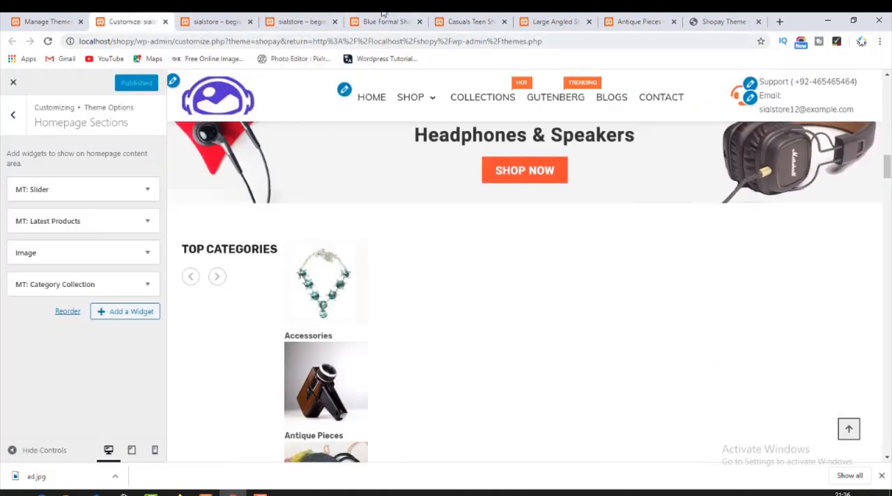
{"action": "left_click", "coordinate": [693, 20]}
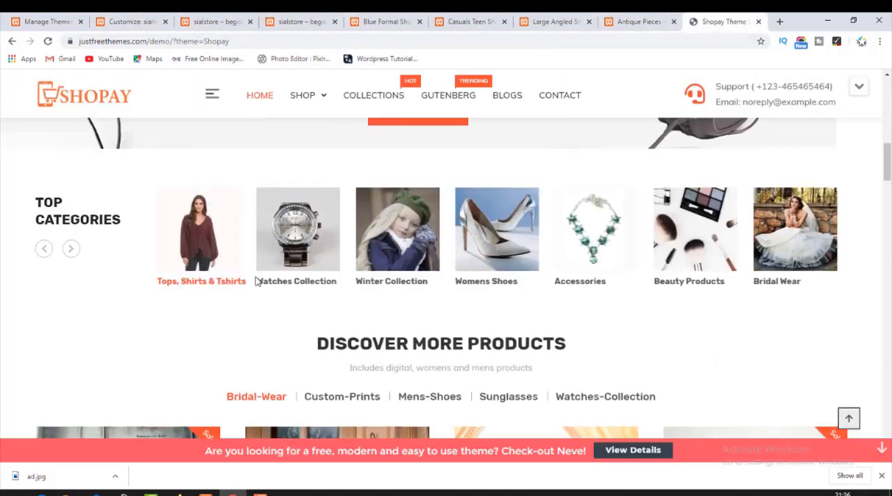
{"action": "scroll", "coordinate": [256, 282], "scroll_direction": "up", "scroll_amount": 10}
{"action": "scroll", "coordinate": [255, 281], "scroll_direction": "down", "scroll_amount": 12}
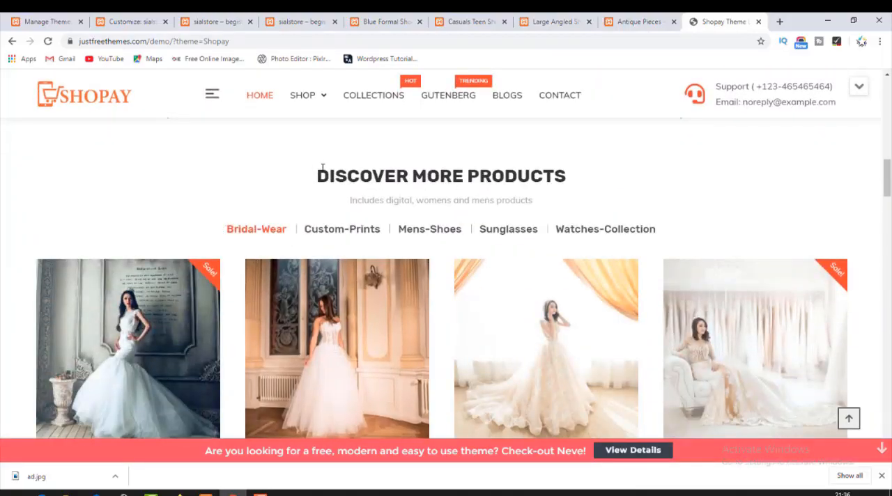
{"action": "left_click_drag", "start_coordinate": [315, 174], "coordinate": [602, 197]}
{"action": "left_click", "coordinate": [605, 197]}
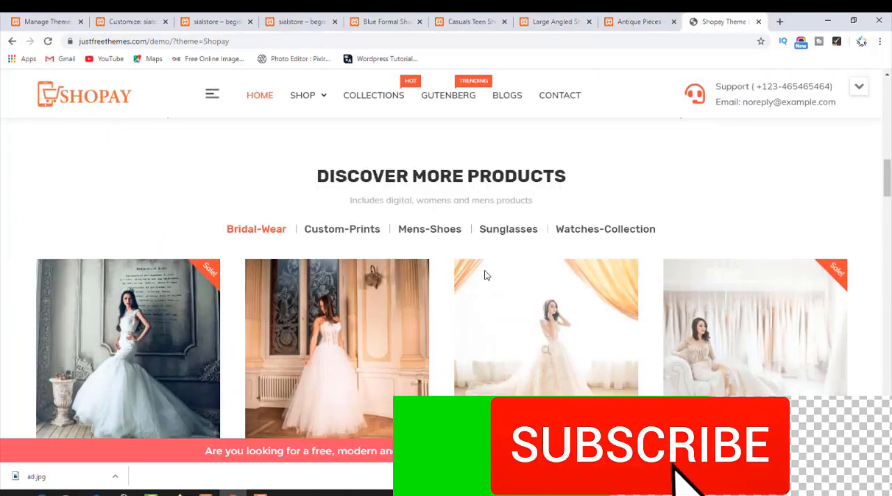
{"action": "scroll", "coordinate": [348, 289], "scroll_direction": "down", "scroll_amount": 5}
{"action": "scroll", "coordinate": [355, 296], "scroll_direction": "up", "scroll_amount": 5}
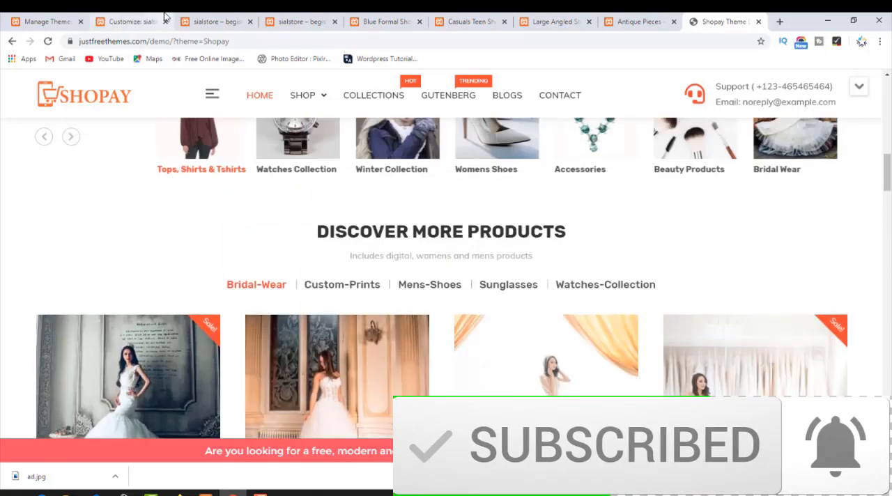
{"action": "left_click", "coordinate": [139, 17]}
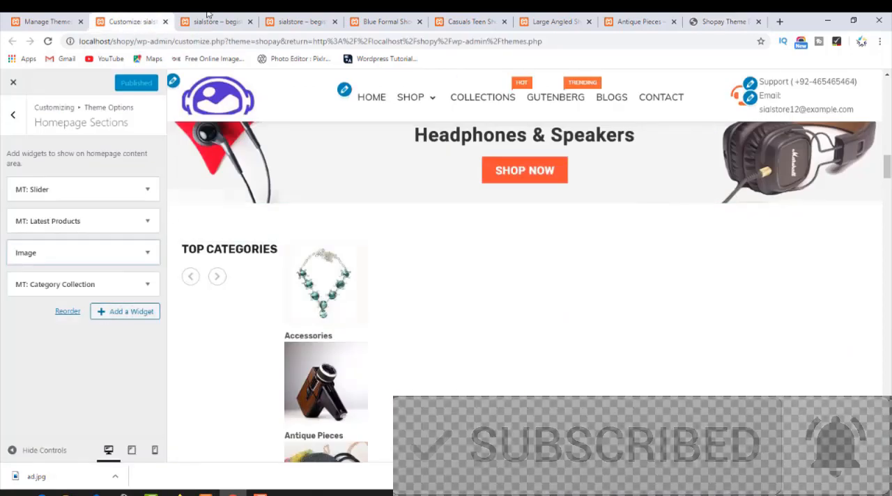
{"action": "left_click", "coordinate": [697, 16]}
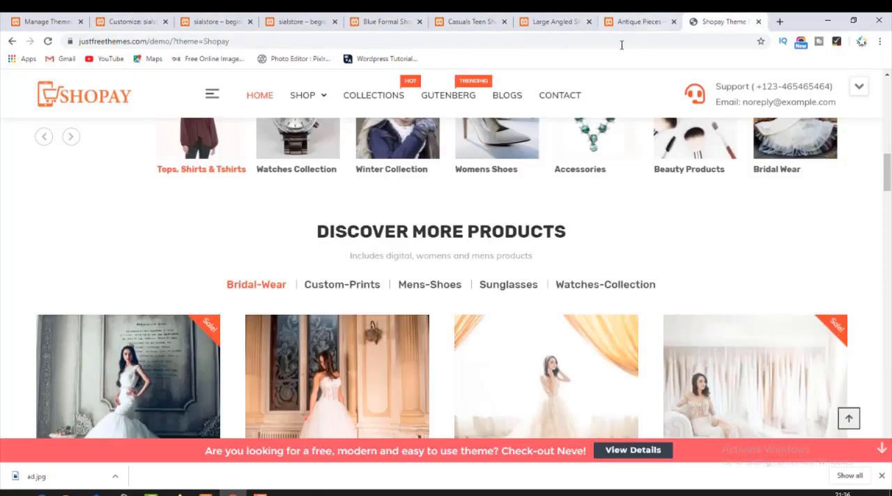
{"action": "scroll", "coordinate": [340, 233], "scroll_direction": "up", "scroll_amount": 5}
{"action": "scroll", "coordinate": [306, 255], "scroll_direction": "down", "scroll_amount": 4}
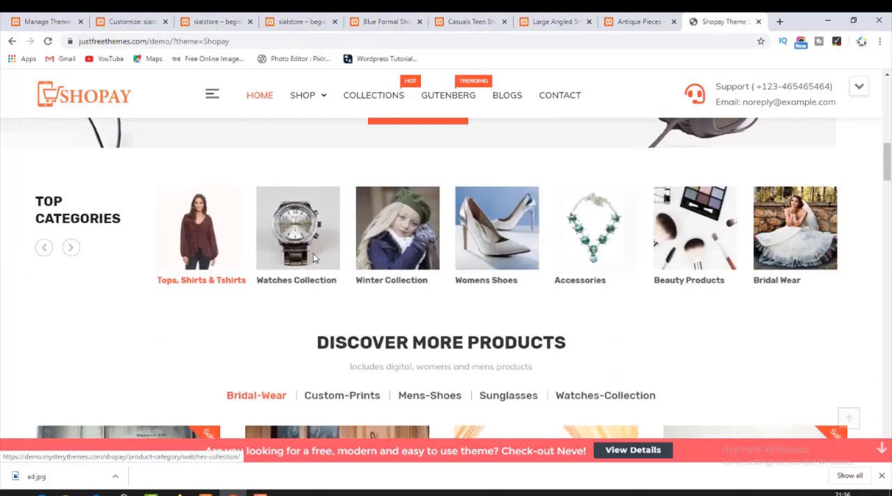
{"action": "scroll", "coordinate": [317, 258], "scroll_direction": "down", "scroll_amount": 1}
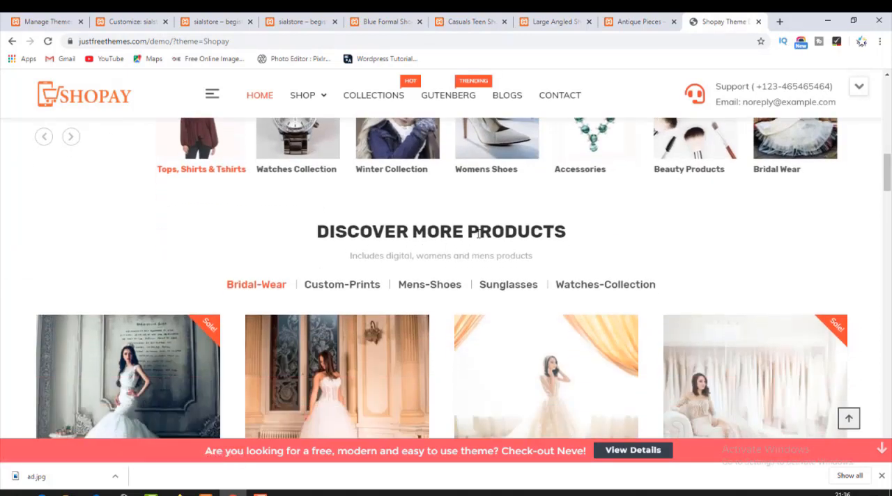
{"action": "left_click_drag", "start_coordinate": [479, 233], "coordinate": [569, 234]}
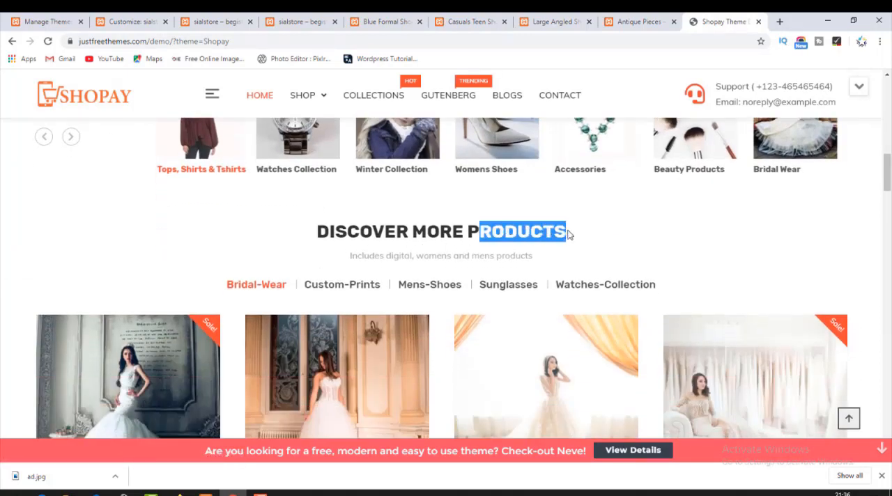
View the demo section's products under each category filter, from Bridal-Wear to Watches-Collection, and return to Homepage Sections in the Customizer.
{"action": "left_click", "coordinate": [367, 288]}
{"action": "left_click", "coordinate": [430, 287]}
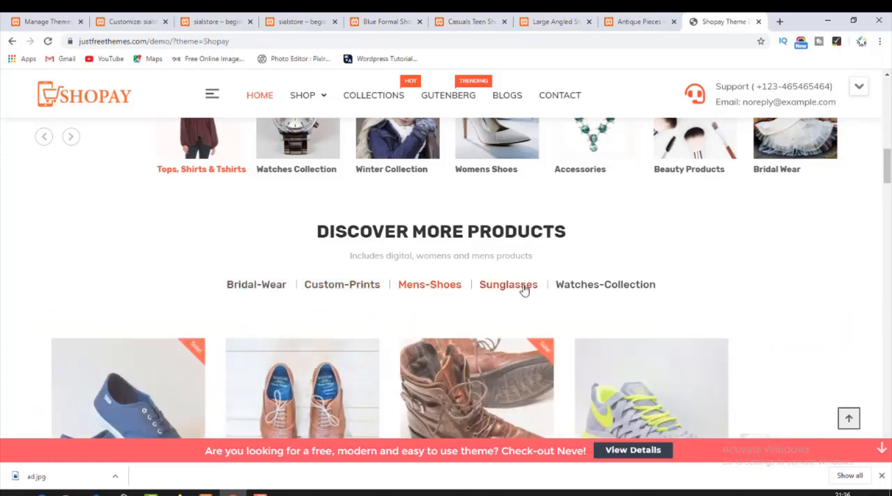
{"action": "left_click", "coordinate": [519, 287]}
{"action": "left_click", "coordinate": [573, 287]}
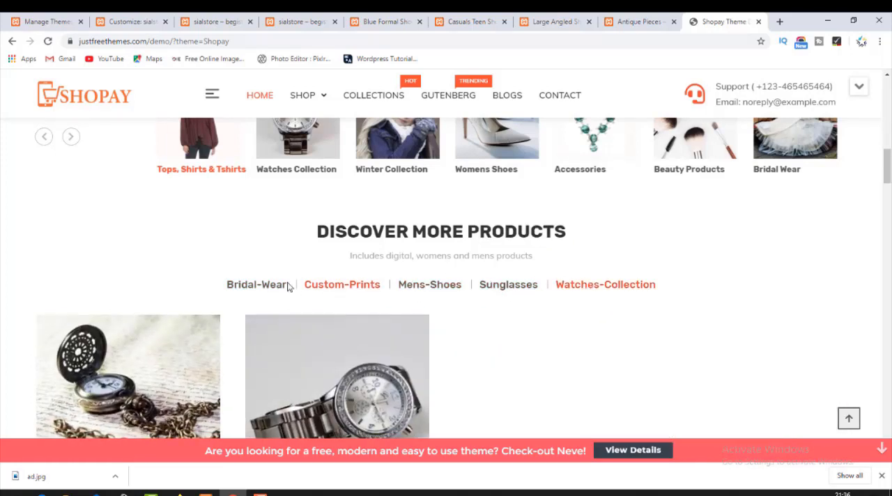
{"action": "left_click", "coordinate": [268, 285]}
{"action": "left_click", "coordinate": [512, 288]}
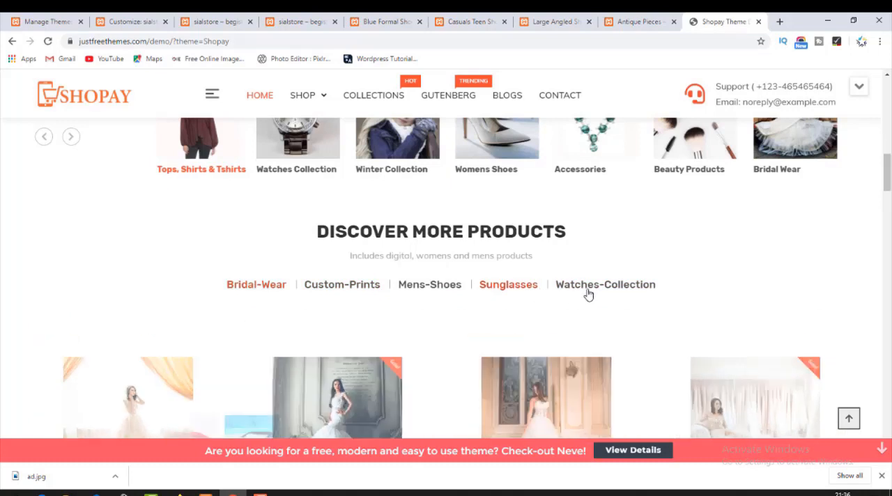
{"action": "left_click", "coordinate": [587, 288]}
{"action": "left_click", "coordinate": [424, 288]}
{"action": "left_click", "coordinate": [313, 286]}
{"action": "scroll", "coordinate": [263, 291], "scroll_direction": "down", "scroll_amount": 3}
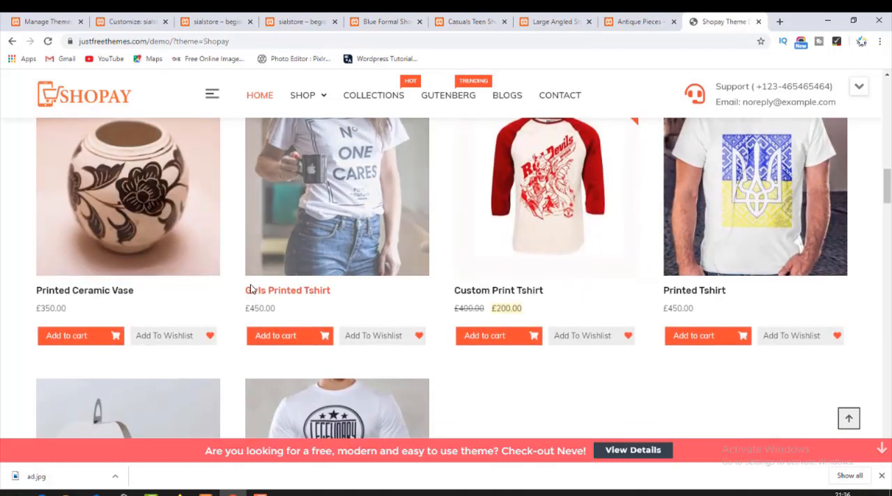
{"action": "scroll", "coordinate": [254, 291], "scroll_direction": "down", "scroll_amount": 2}
{"action": "scroll", "coordinate": [251, 286], "scroll_direction": "up", "scroll_amount": 5}
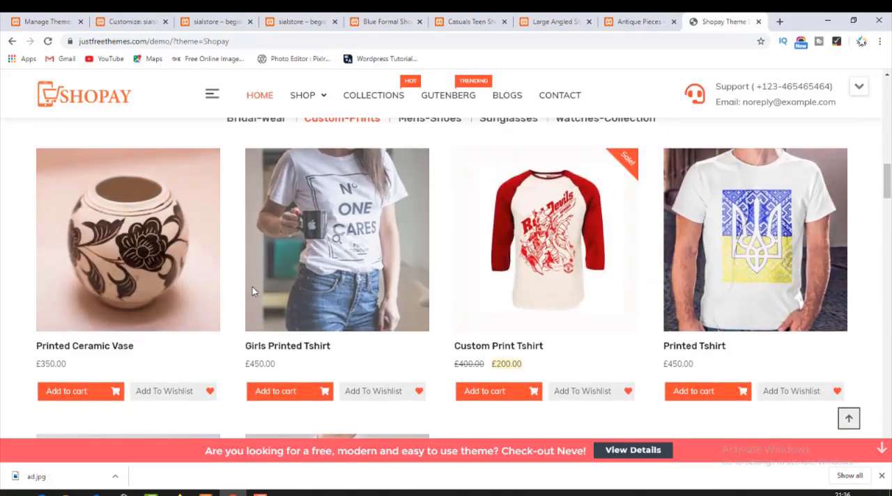
{"action": "left_click", "coordinate": [119, 15]}
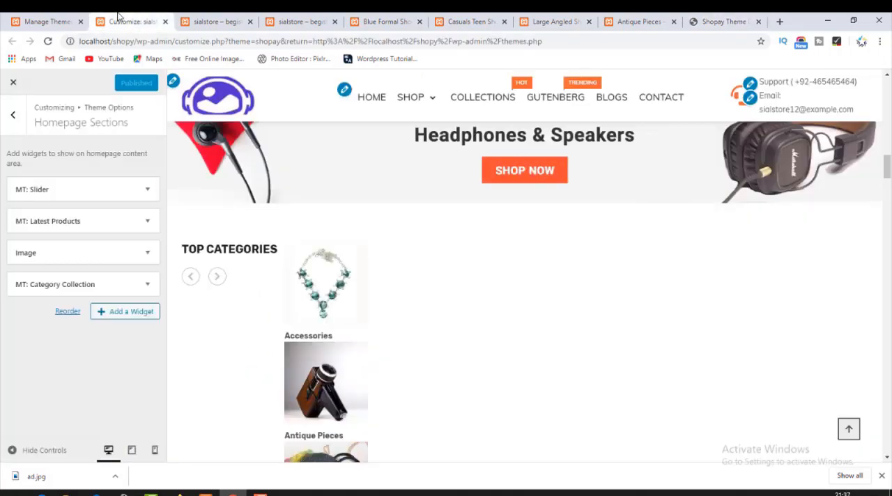
Compare the demo's Discover More Products section with the live homepage area below Top Categories and return to the Customizer's widget list.
{"action": "left_click", "coordinate": [115, 312]}
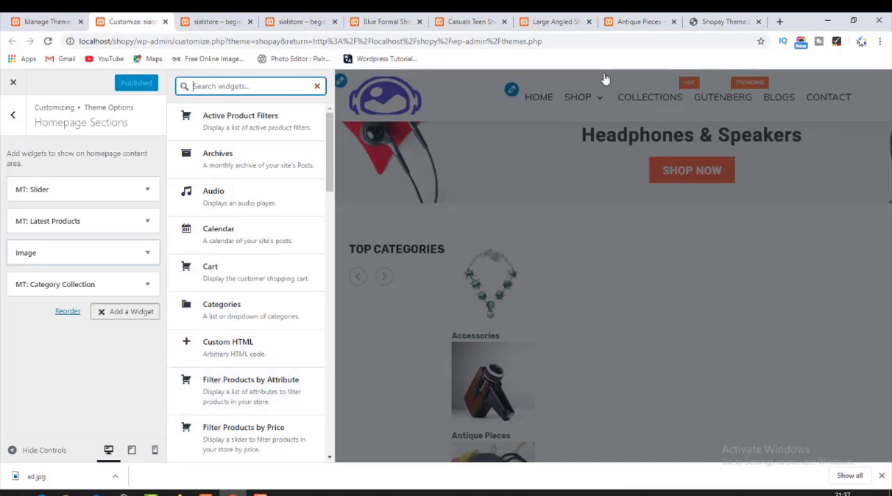
{"action": "left_click", "coordinate": [720, 18]}
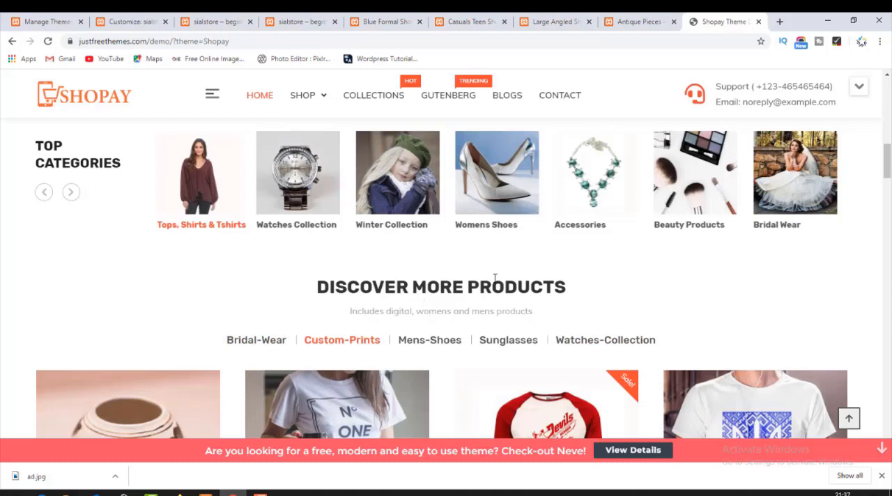
{"action": "left_click", "coordinate": [224, 17]}
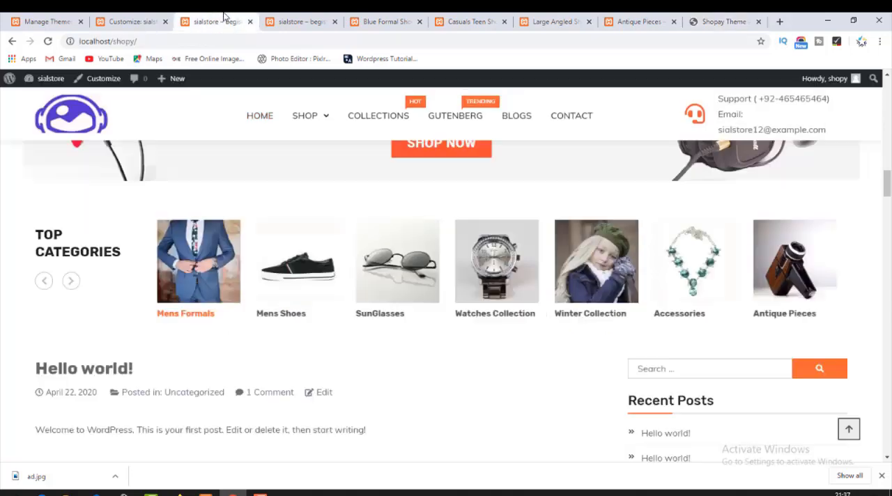
{"action": "left_click", "coordinate": [134, 21]}
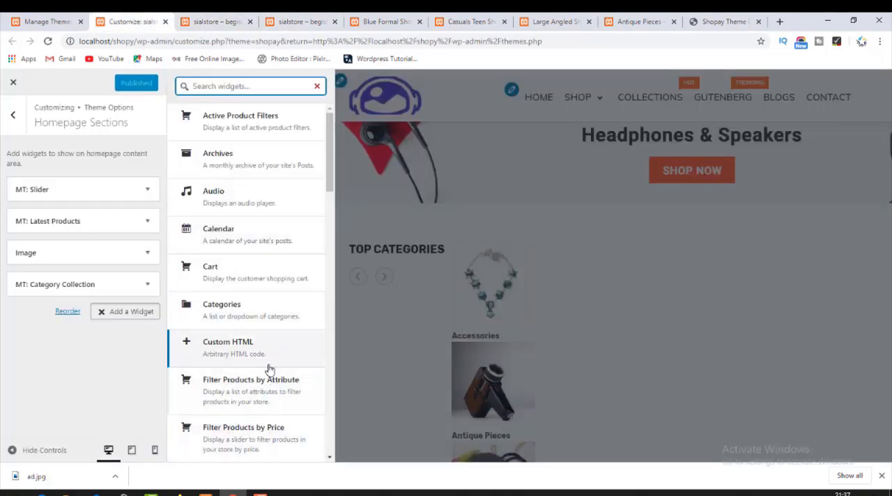
Add an MT: Category Products widget to Homepage Sections and set its product category to Mens Collection.
{"action": "scroll", "coordinate": [270, 369], "scroll_direction": "down", "scroll_amount": 1}
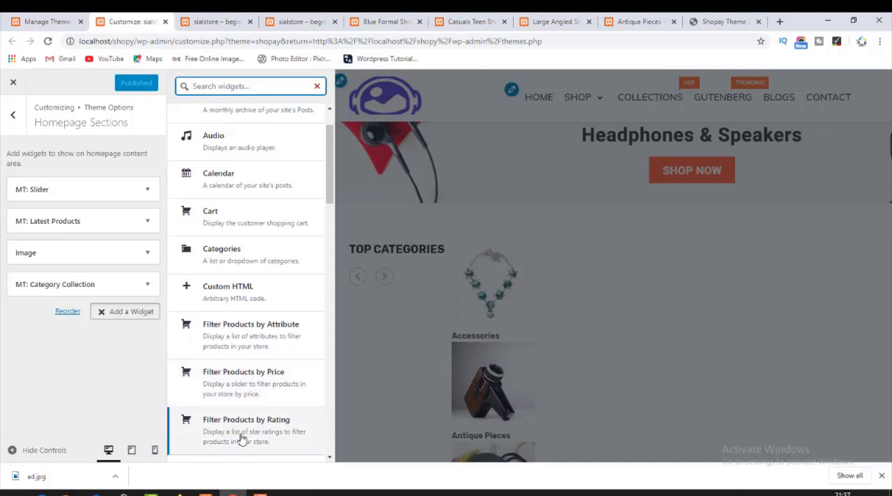
{"action": "scroll", "coordinate": [255, 436], "scroll_direction": "down", "scroll_amount": 2}
{"action": "scroll", "coordinate": [250, 425], "scroll_direction": "down", "scroll_amount": 2}
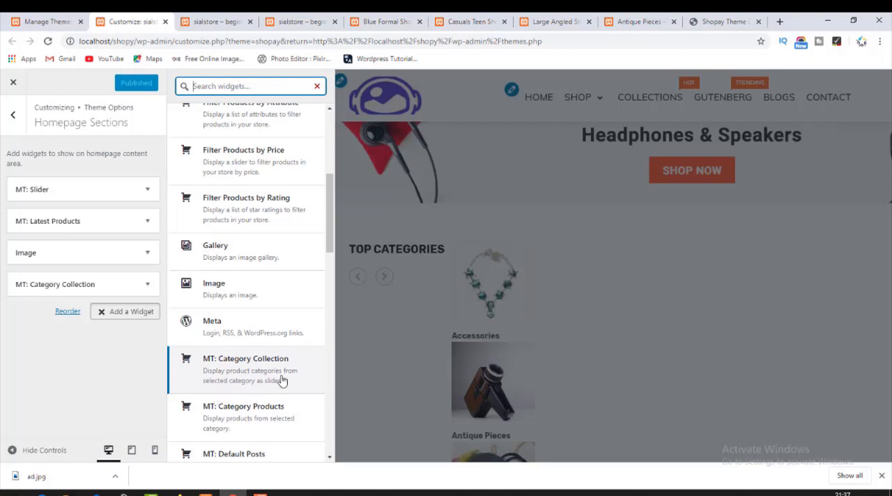
{"action": "left_click", "coordinate": [227, 416]}
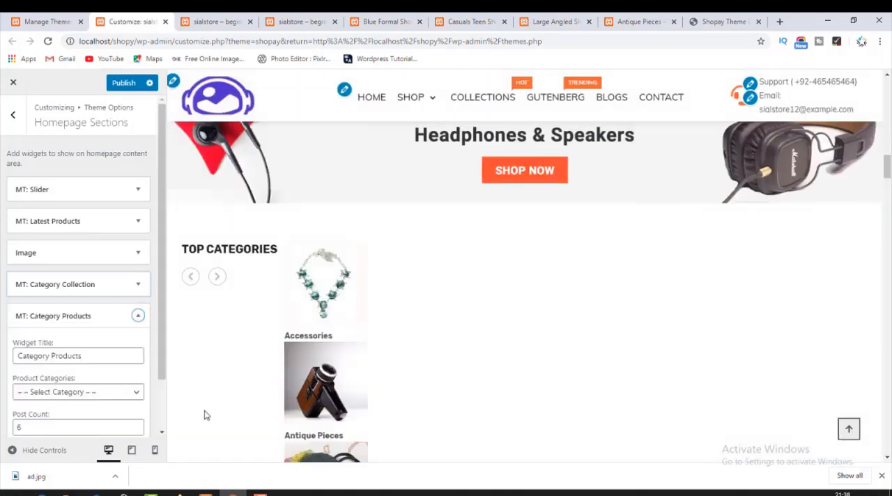
{"action": "left_click", "coordinate": [91, 355]}
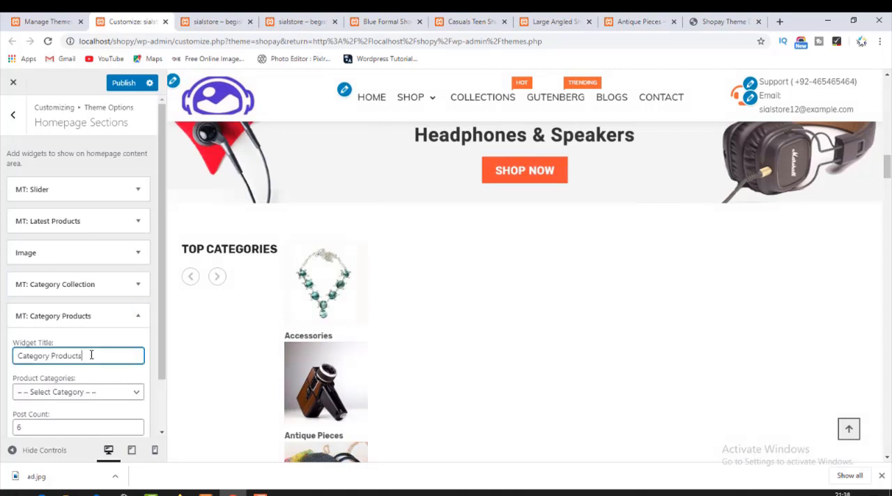
{"action": "left_click", "coordinate": [80, 392]}
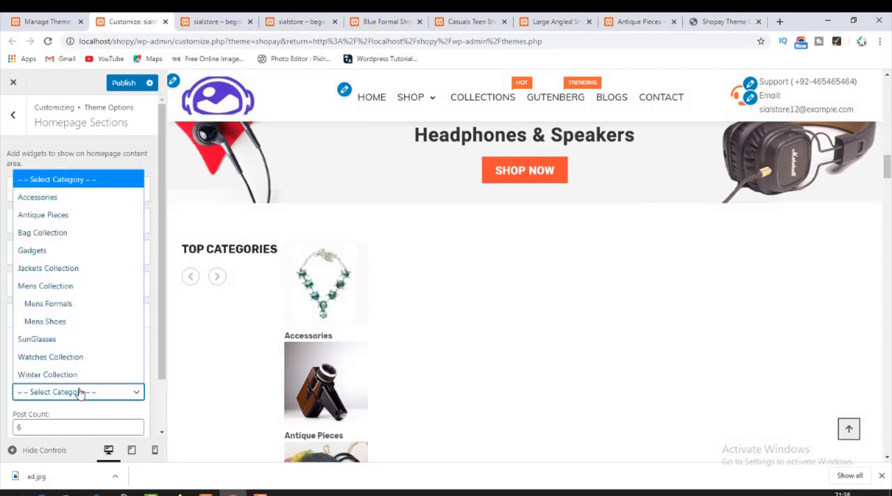
{"action": "left_click", "coordinate": [66, 286]}
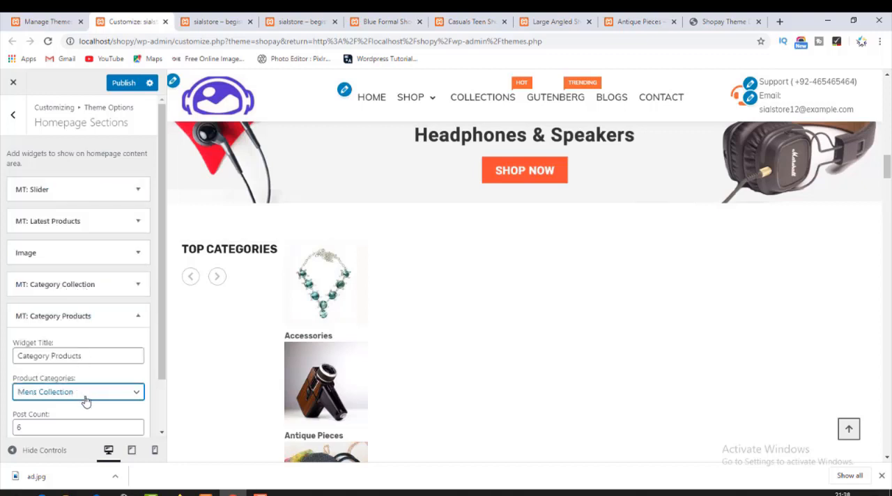
Check the Category Products section in the homepage preview and delete its widget from Homepage Sections.
{"action": "scroll", "coordinate": [84, 395], "scroll_direction": "down", "scroll_amount": 1}
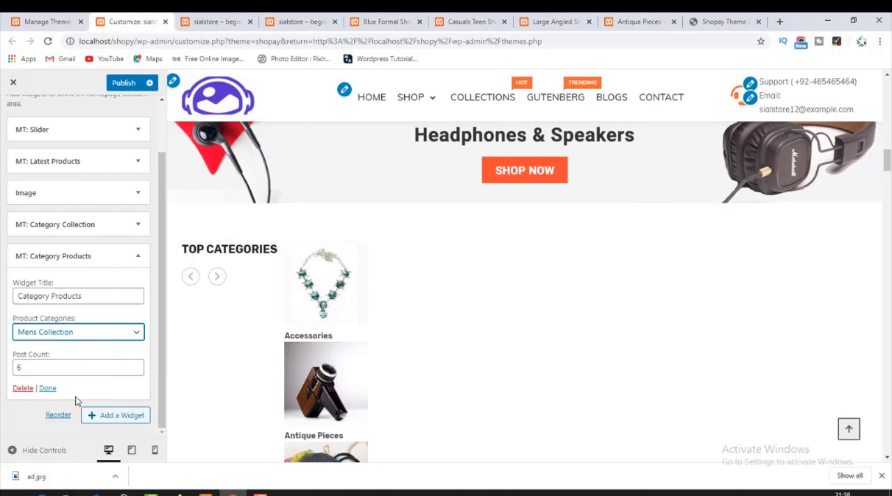
{"action": "scroll", "coordinate": [259, 350], "scroll_direction": "down", "scroll_amount": 10}
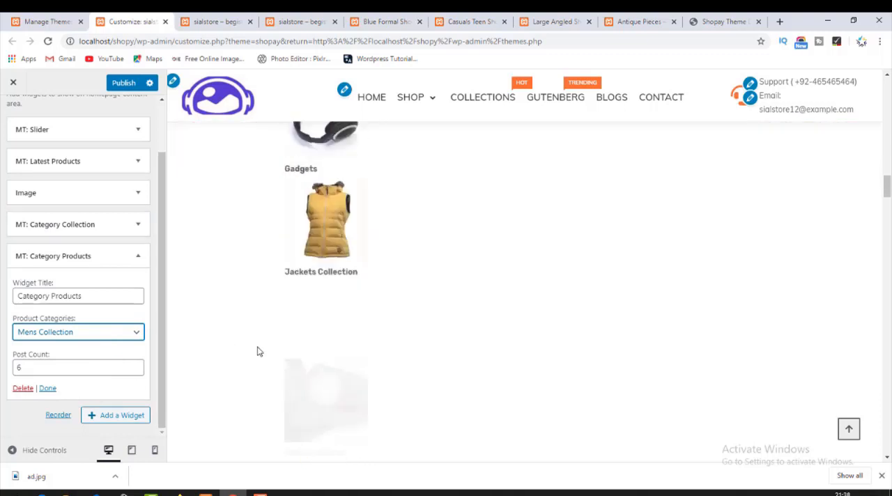
{"action": "scroll", "coordinate": [258, 350], "scroll_direction": "down", "scroll_amount": 8}
{"action": "scroll", "coordinate": [259, 351], "scroll_direction": "up", "scroll_amount": 2}
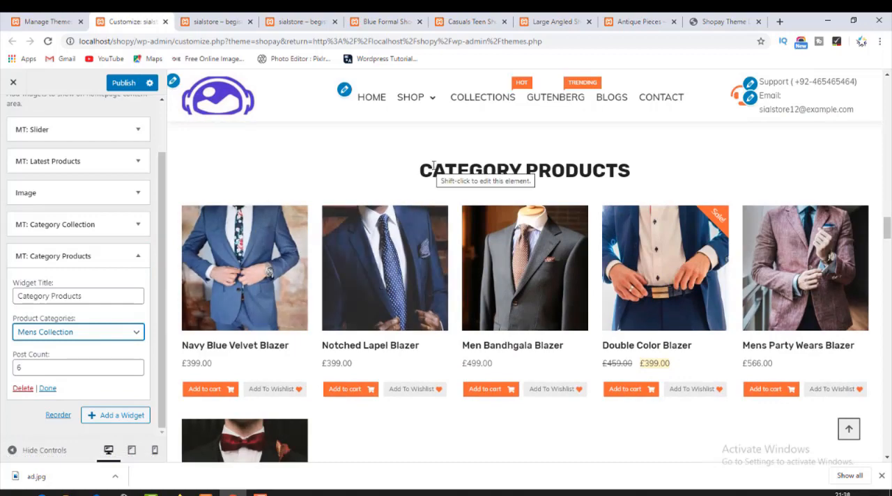
{"action": "left_click_drag", "start_coordinate": [432, 171], "coordinate": [632, 271]}
{"action": "left_click", "coordinate": [428, 451]}
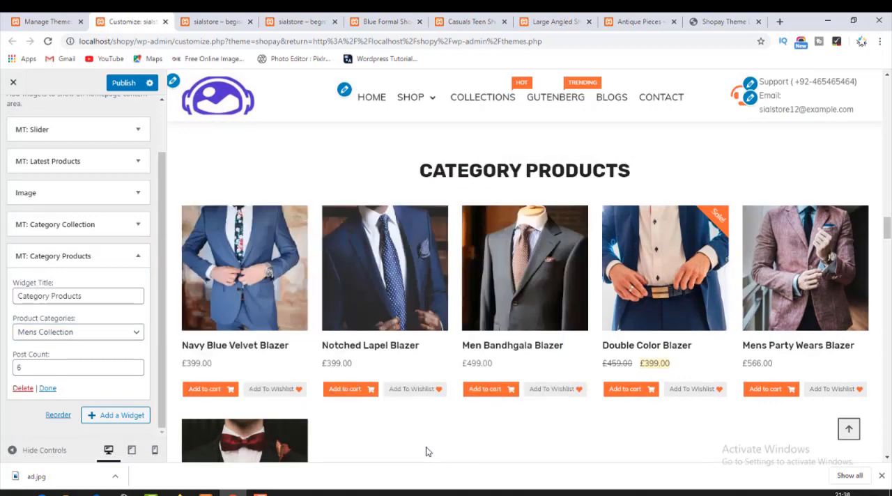
{"action": "left_click", "coordinate": [23, 388]}
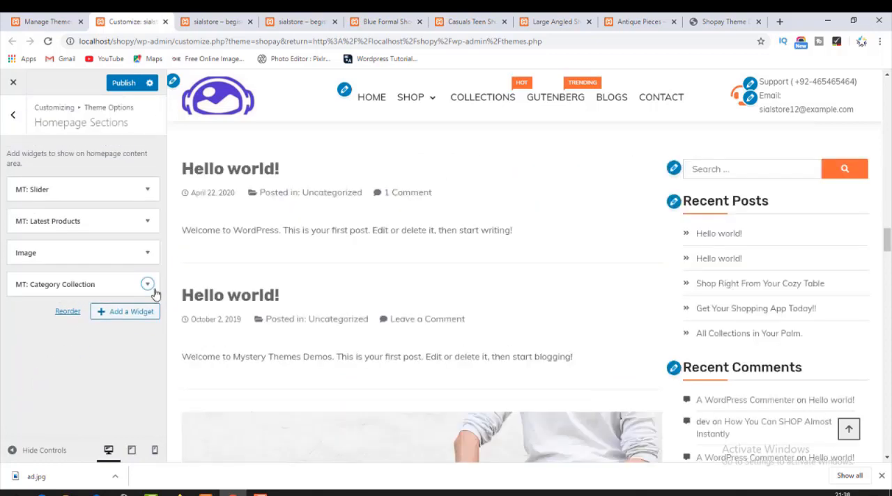
Add an MT: Product FilterBy Category widget to Homepage Sections and include Mens Collection in its section categories.
{"action": "left_click", "coordinate": [122, 315]}
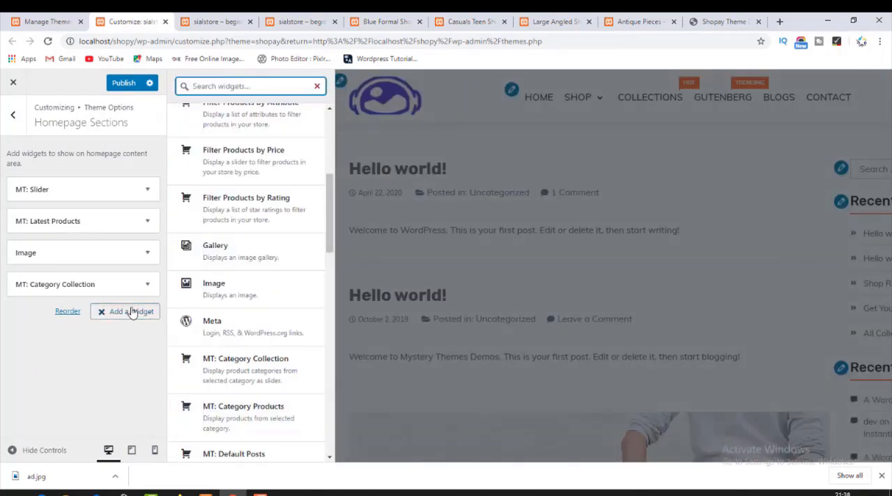
{"action": "scroll", "coordinate": [237, 438], "scroll_direction": "down", "scroll_amount": 2}
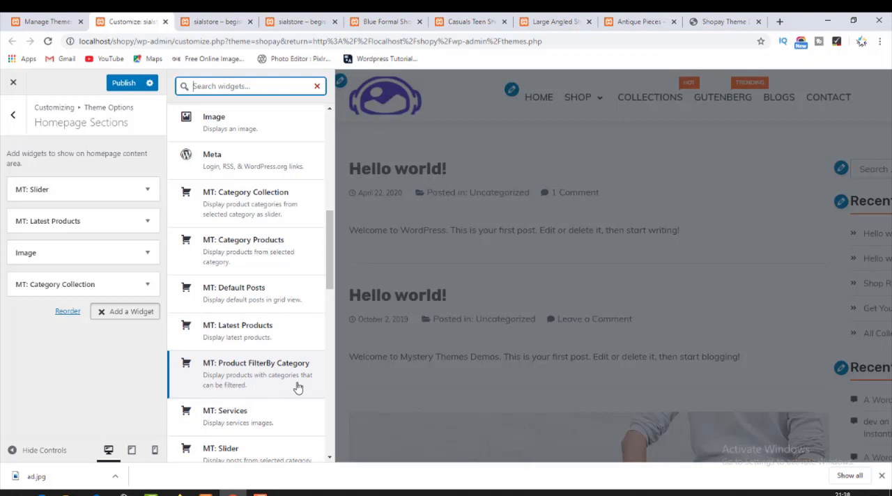
{"action": "left_click", "coordinate": [243, 375]}
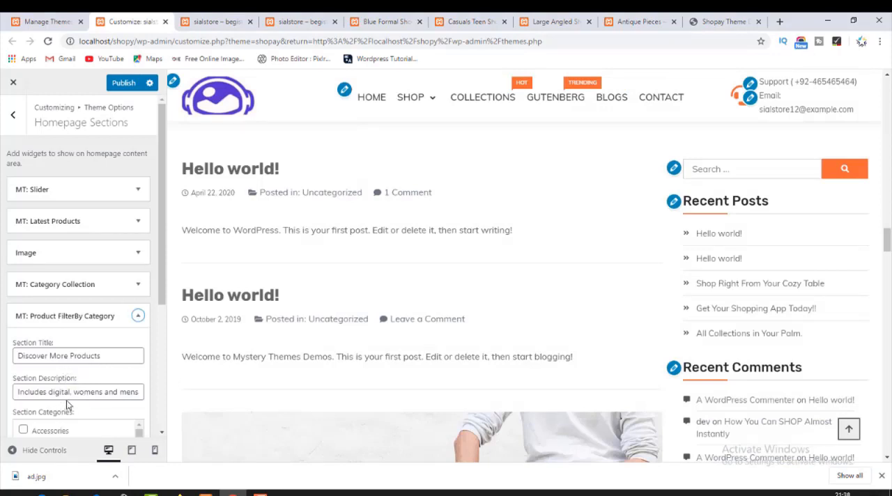
{"action": "scroll", "coordinate": [107, 409], "scroll_direction": "down", "scroll_amount": 2}
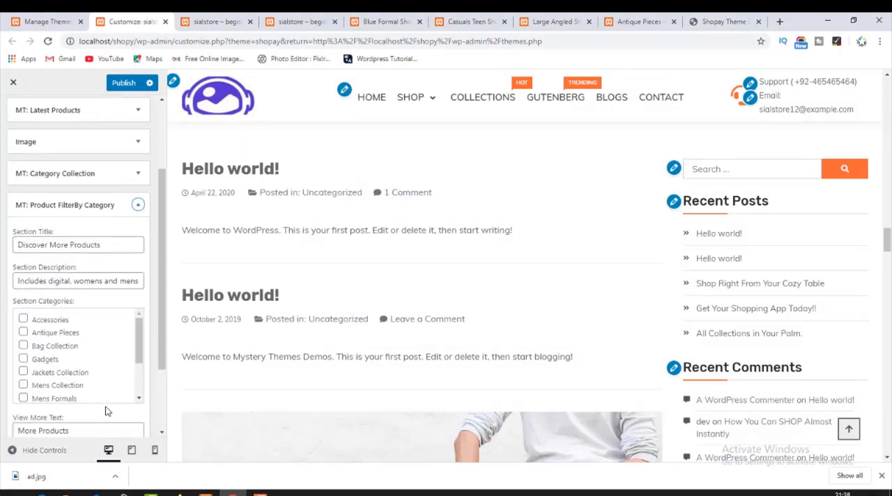
{"action": "left_click", "coordinate": [24, 385]}
{"action": "scroll", "coordinate": [83, 367], "scroll_direction": "down", "scroll_amount": 2}
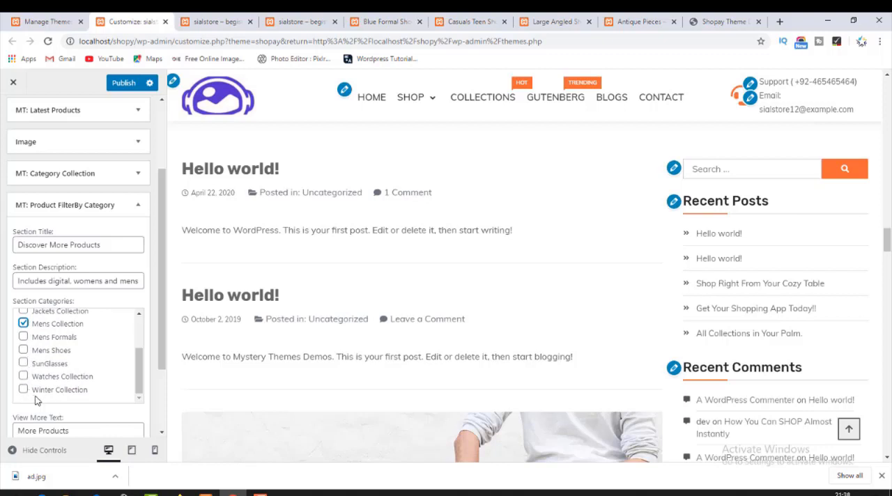
{"action": "scroll", "coordinate": [48, 378], "scroll_direction": "up", "scroll_amount": 2}
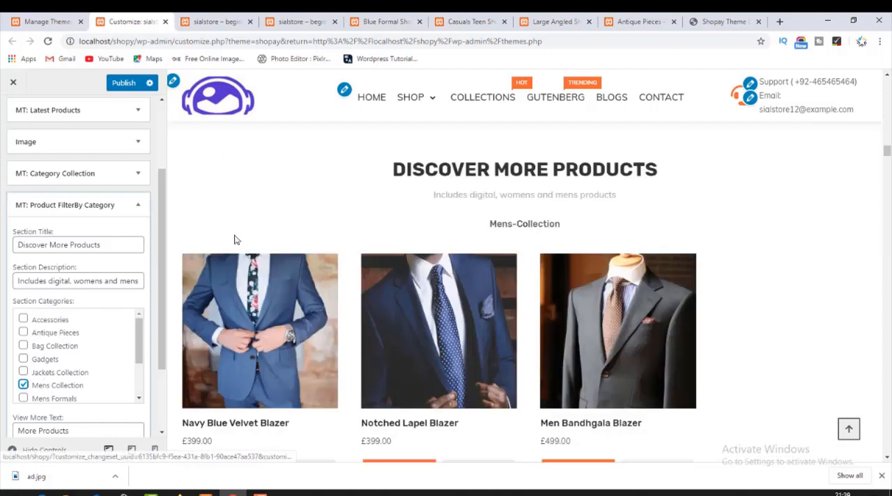
Examine the Discover More Products section in the homepage preview, including its category filter and listed products.
{"action": "scroll", "coordinate": [415, 281], "scroll_direction": "down", "scroll_amount": 5}
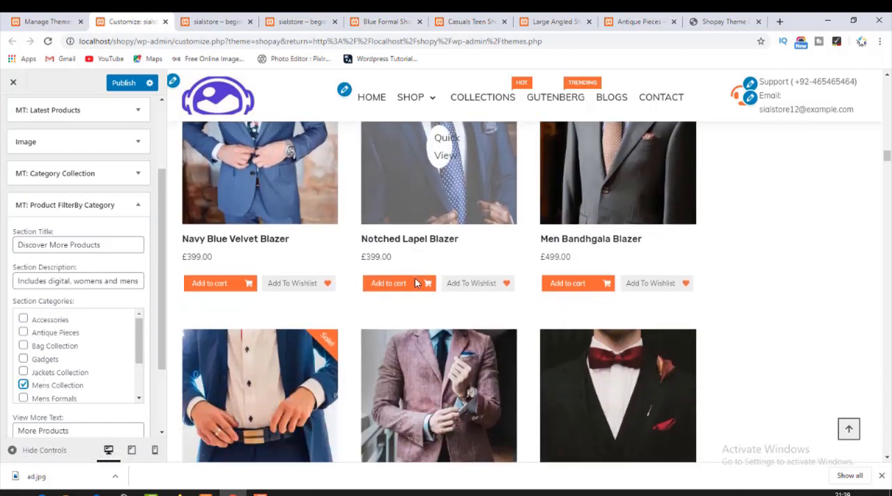
{"action": "scroll", "coordinate": [415, 281], "scroll_direction": "down", "scroll_amount": 1}
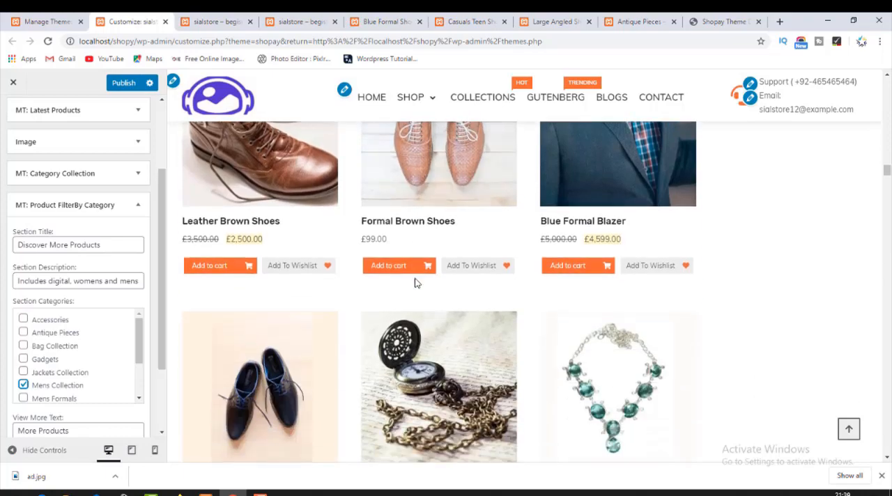
{"action": "scroll", "coordinate": [415, 282], "scroll_direction": "down", "scroll_amount": 15}
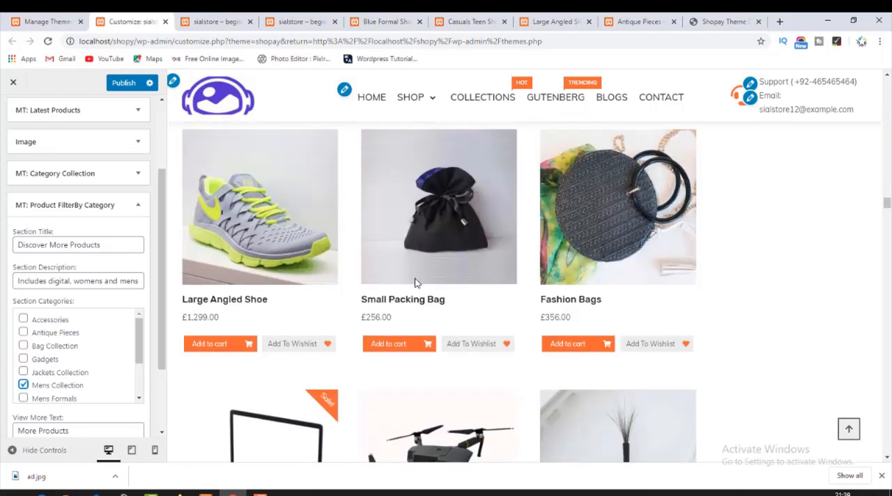
{"action": "scroll", "coordinate": [415, 282], "scroll_direction": "down", "scroll_amount": 10}
{"action": "scroll", "coordinate": [415, 279], "scroll_direction": "up", "scroll_amount": 5}
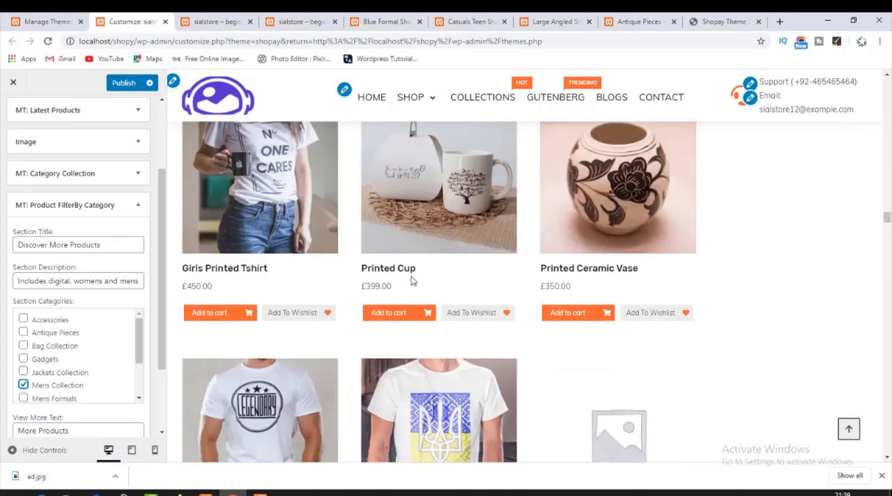
{"action": "scroll", "coordinate": [411, 279], "scroll_direction": "up", "scroll_amount": 15}
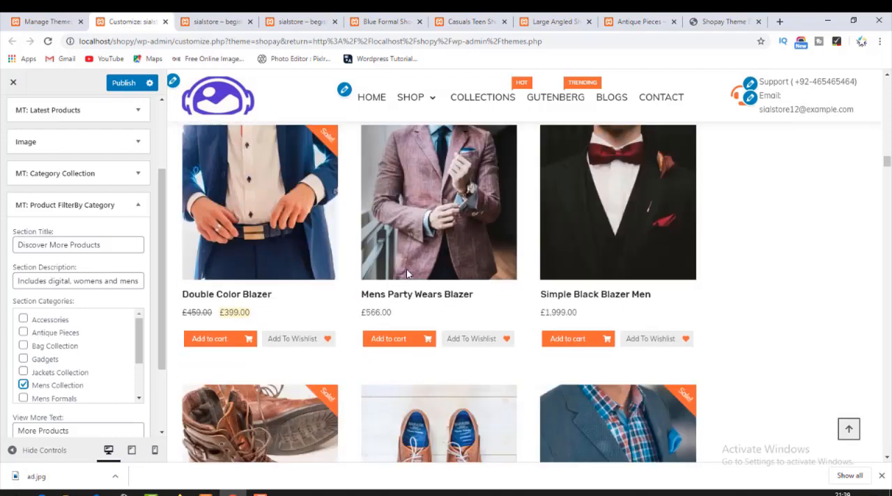
{"action": "scroll", "coordinate": [407, 272], "scroll_direction": "up", "scroll_amount": 15}
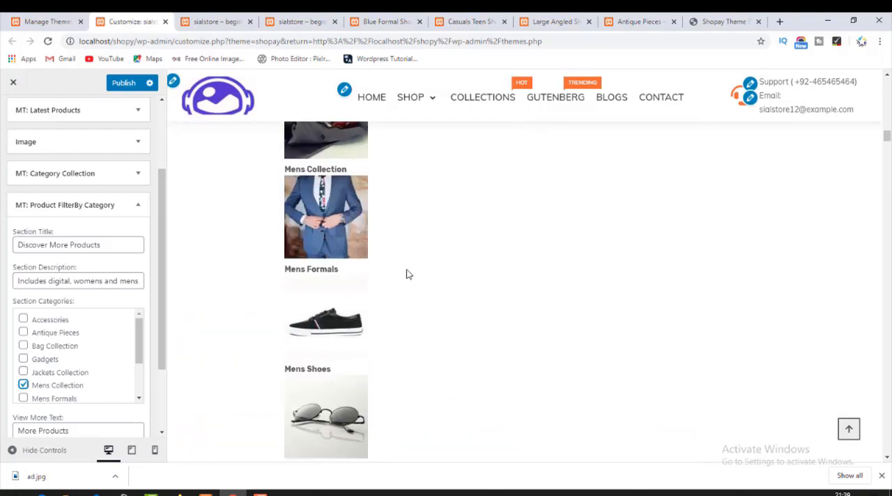
{"action": "scroll", "coordinate": [408, 274], "scroll_direction": "down", "scroll_amount": 7}
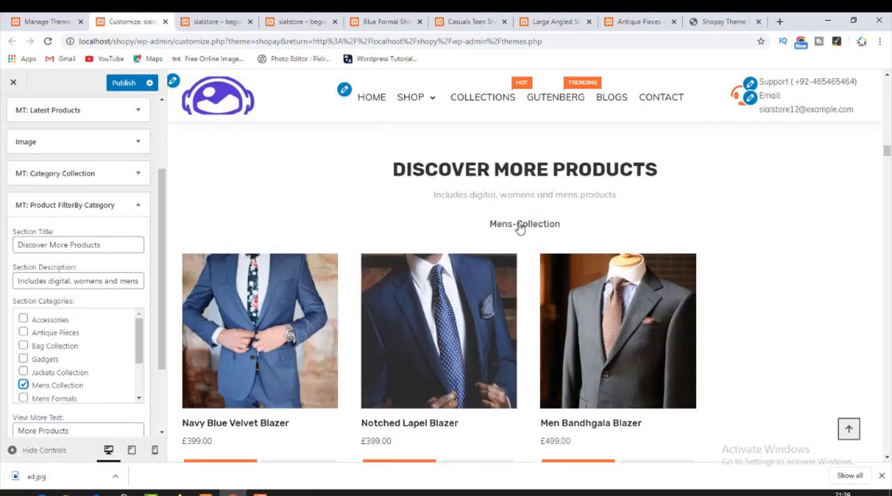
Include Antique Pieces, Gadgets, Mens Formals and Accessories in the section categories of the product filter widget.
{"action": "left_click", "coordinate": [24, 333]}
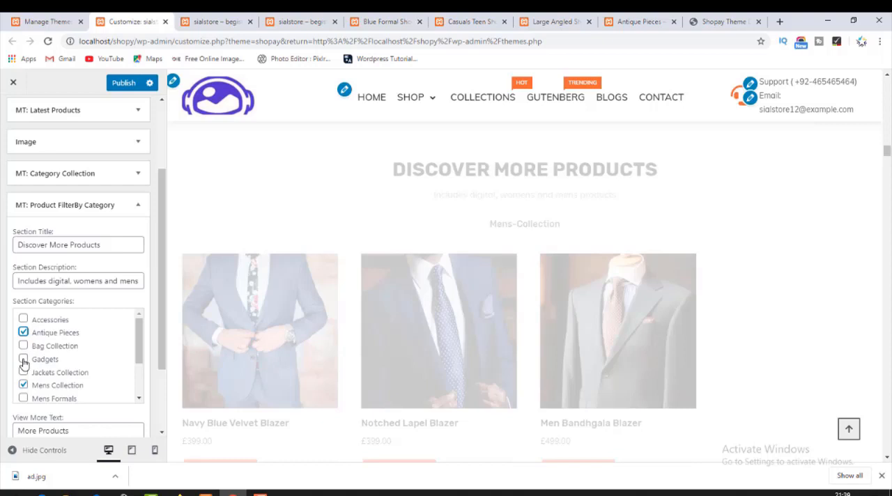
{"action": "left_click", "coordinate": [23, 360]}
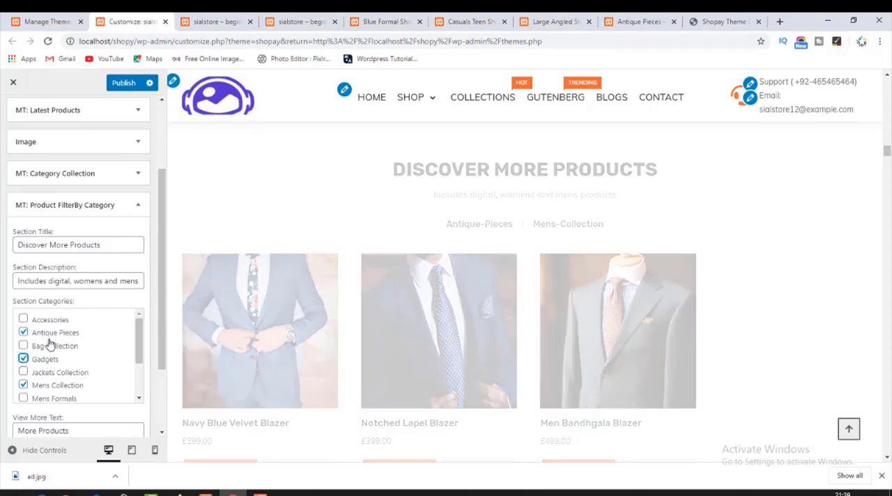
{"action": "left_click", "coordinate": [24, 399]}
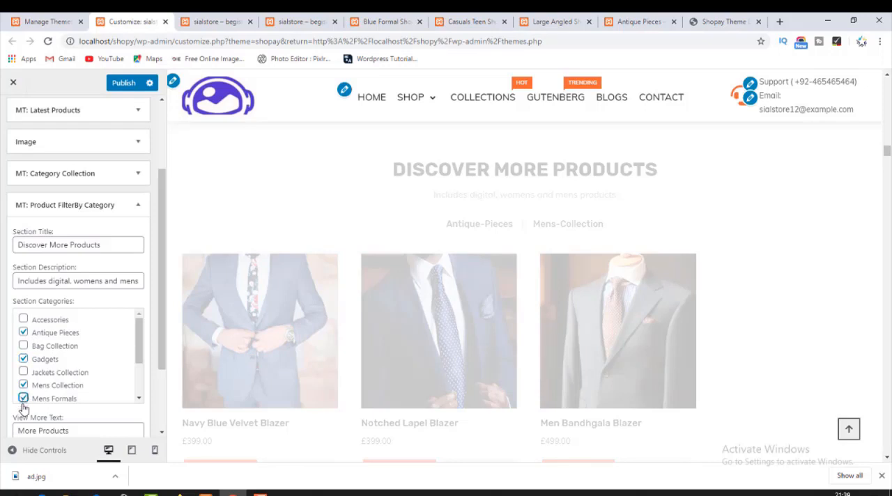
{"action": "left_click", "coordinate": [23, 318]}
{"action": "scroll", "coordinate": [107, 378], "scroll_direction": "down", "scroll_amount": 3}
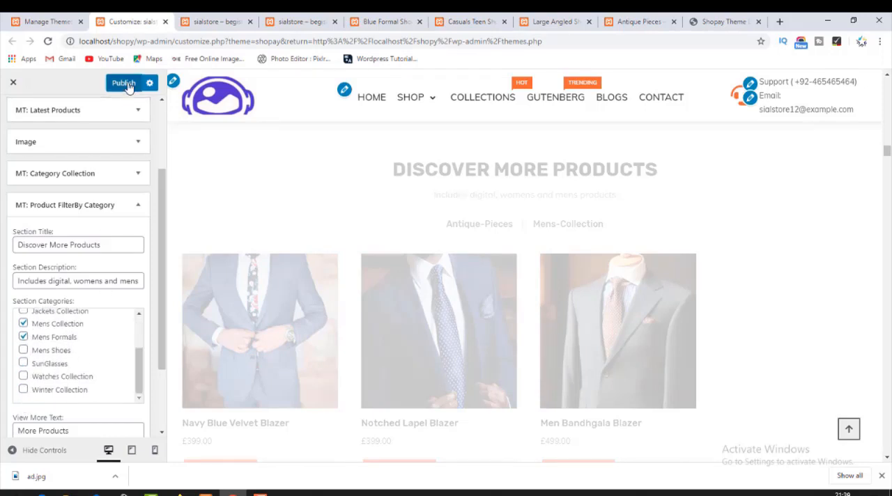
Reload the live homepage and check the area below Top Categories for the Discover More Products section.
{"action": "left_click", "coordinate": [209, 20]}
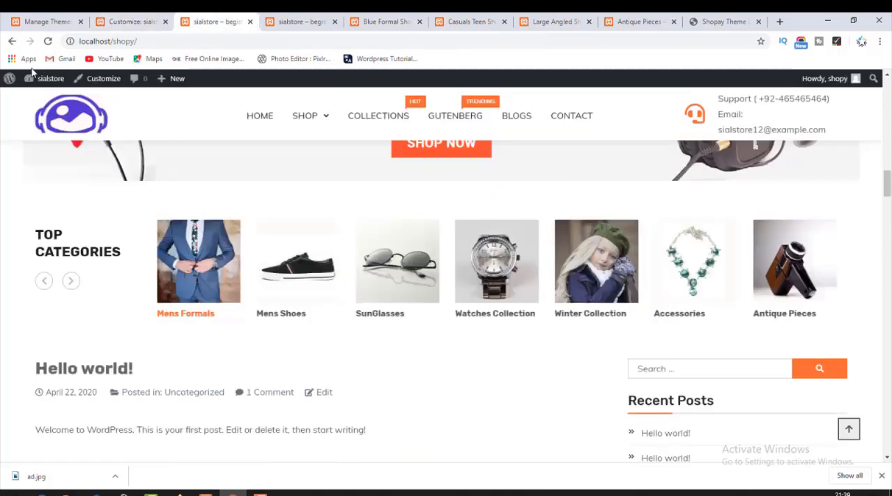
{"action": "left_click", "coordinate": [71, 115]}
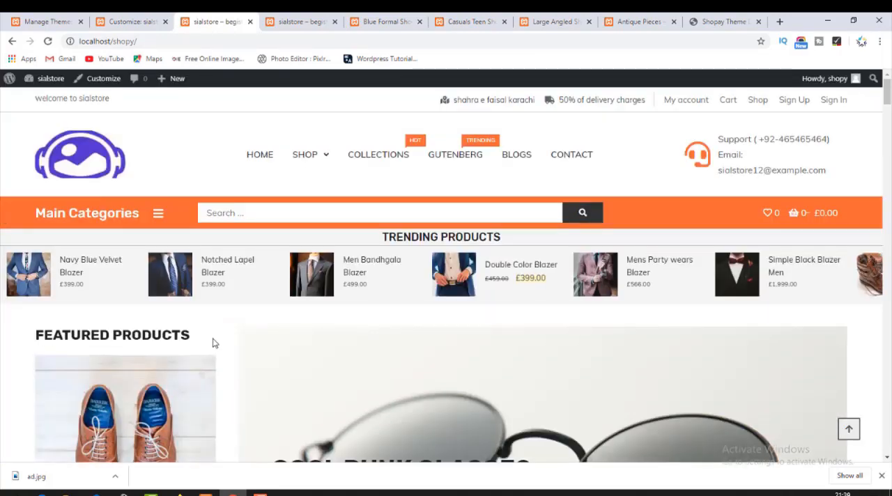
{"action": "scroll", "coordinate": [213, 343], "scroll_direction": "down", "scroll_amount": 15}
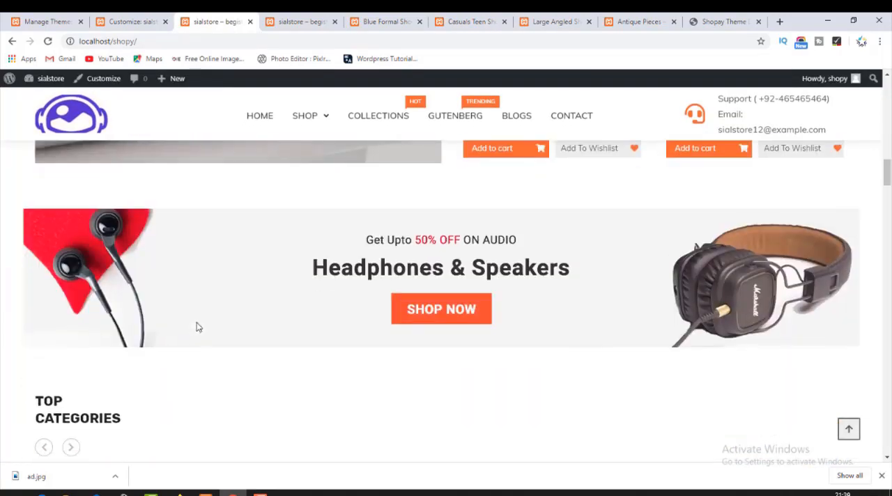
{"action": "scroll", "coordinate": [196, 328], "scroll_direction": "down", "scroll_amount": 7}
{"action": "scroll", "coordinate": [198, 328], "scroll_direction": "up", "scroll_amount": 5}
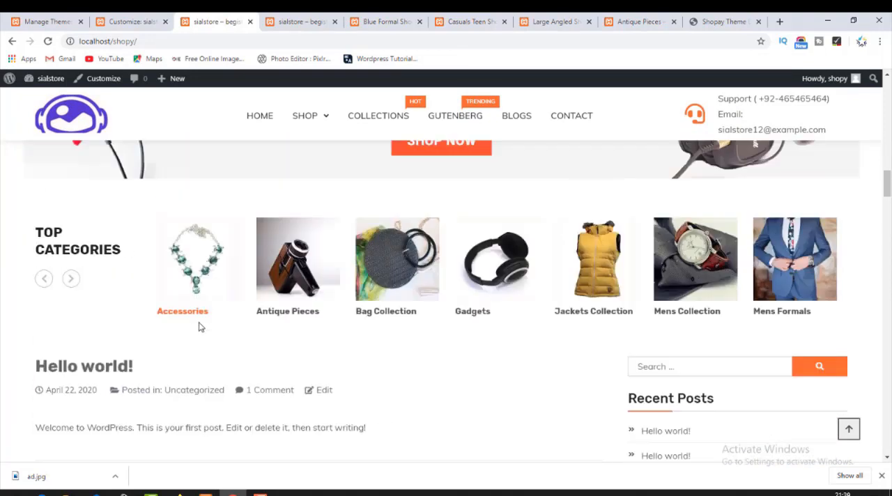
Check the product filter widget in the Customizer, and load the live homepage again to view its Discover More Products section.
{"action": "scroll", "coordinate": [199, 328], "scroll_direction": "up", "scroll_amount": 1}
{"action": "left_click", "coordinate": [139, 21]}
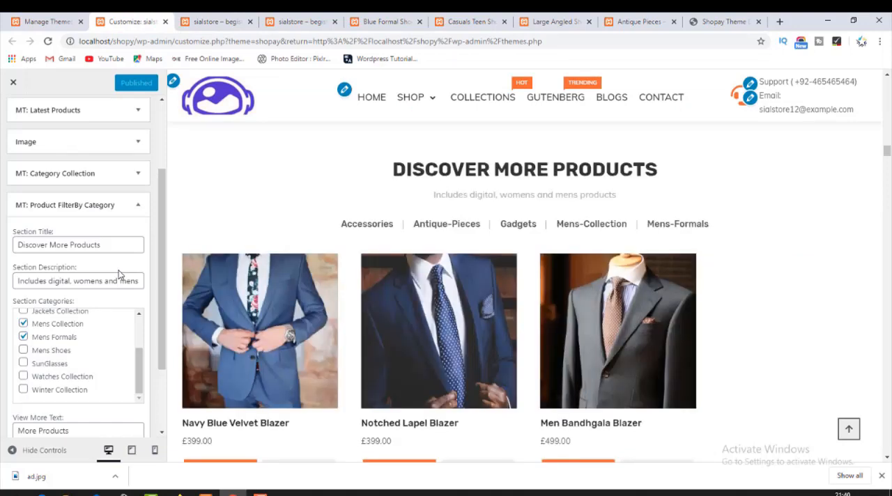
{"action": "left_click", "coordinate": [203, 17]}
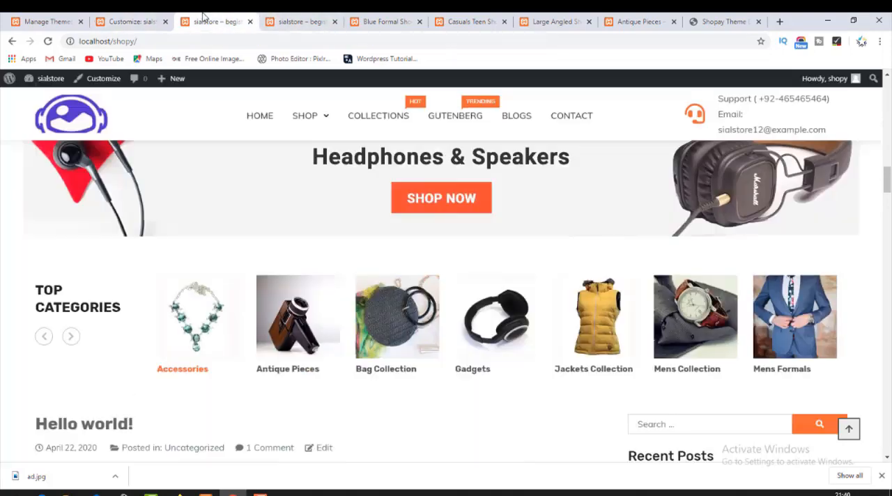
{"action": "left_click", "coordinate": [78, 121]}
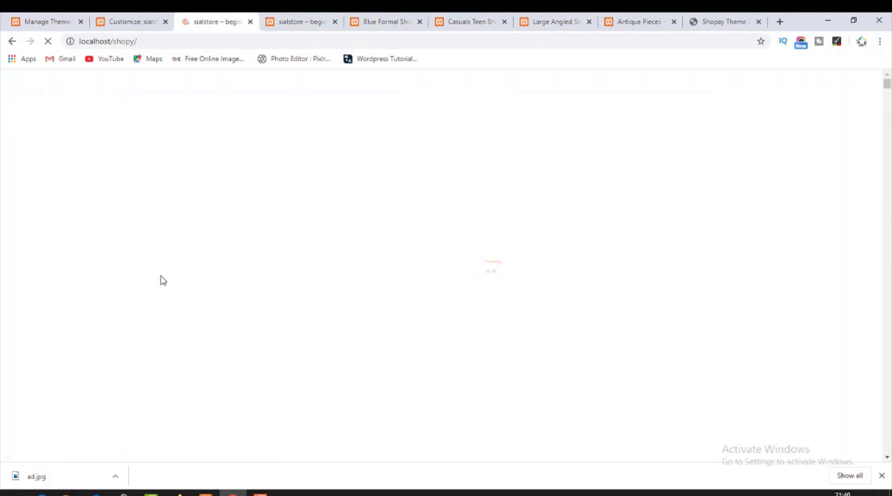
{"action": "scroll", "coordinate": [211, 329], "scroll_direction": "down", "scroll_amount": 10}
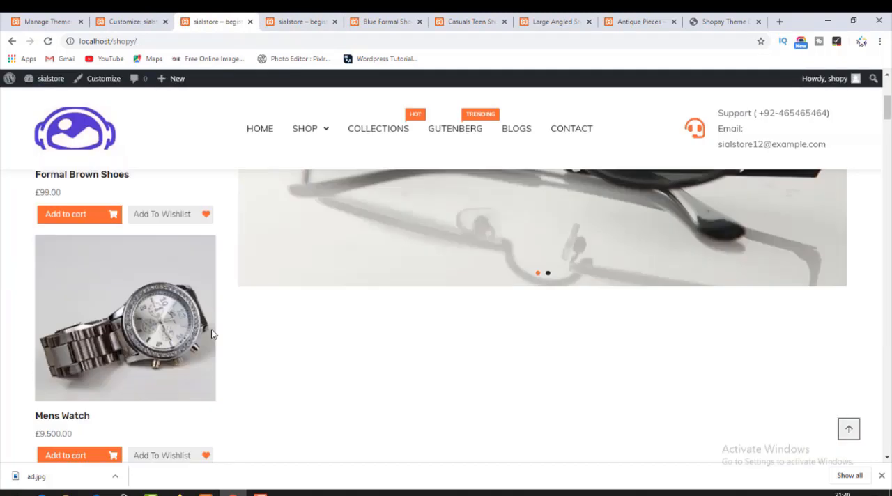
{"action": "scroll", "coordinate": [214, 329], "scroll_direction": "down", "scroll_amount": 10}
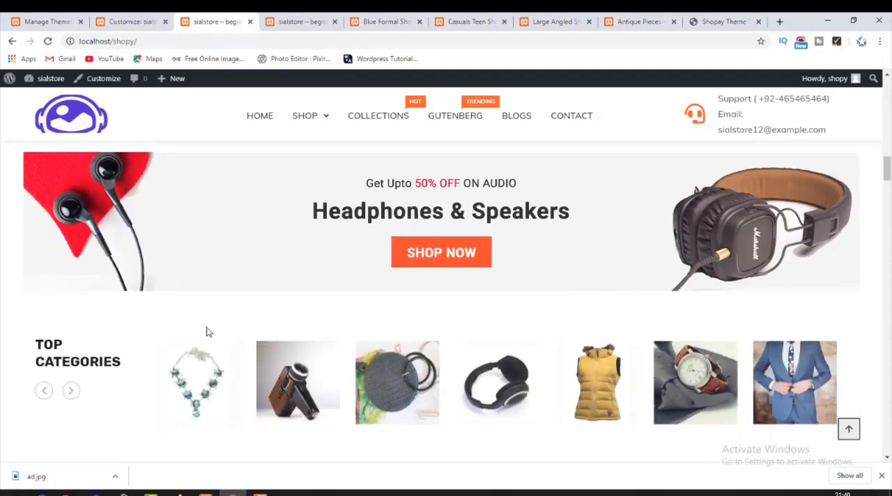
{"action": "scroll", "coordinate": [203, 328], "scroll_direction": "down", "scroll_amount": 2}
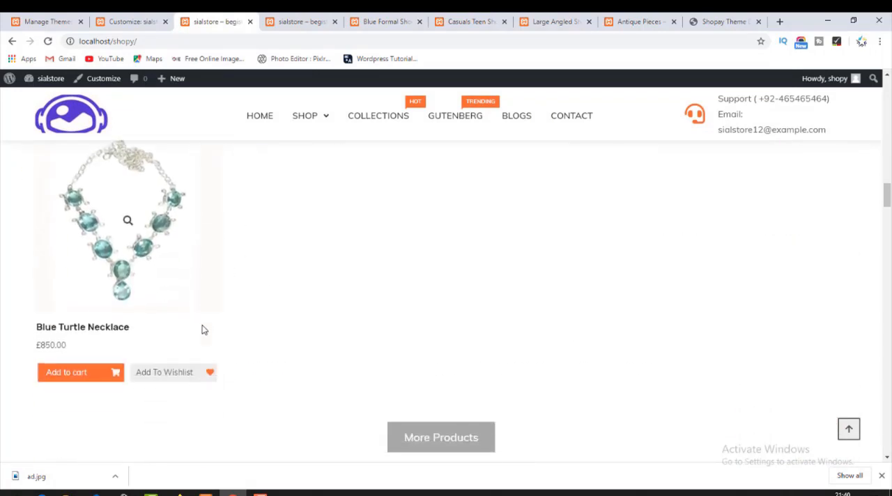
{"action": "scroll", "coordinate": [194, 329], "scroll_direction": "up", "scroll_amount": 2}
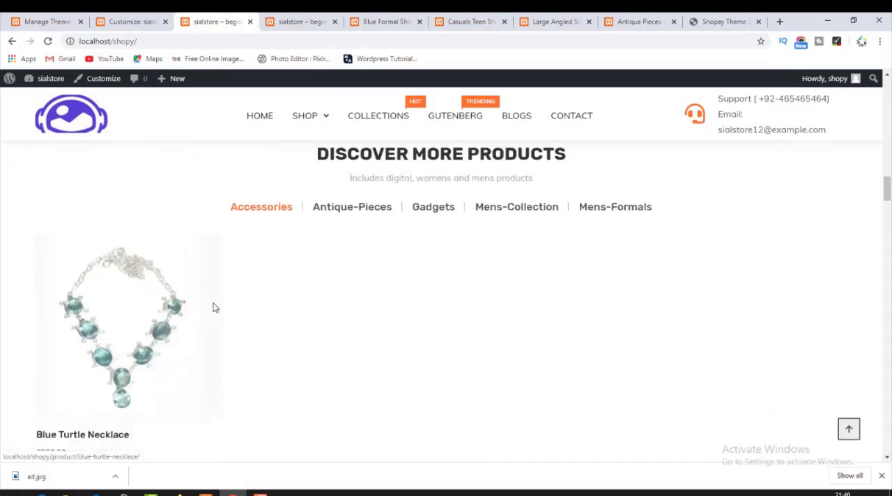
Test the Antique-Pieces, Mens-Collection and Gadgets filters of Discover More Products on the live homepage and examine the Gadgets products.
{"action": "left_click", "coordinate": [359, 214]}
{"action": "left_click", "coordinate": [477, 209]}
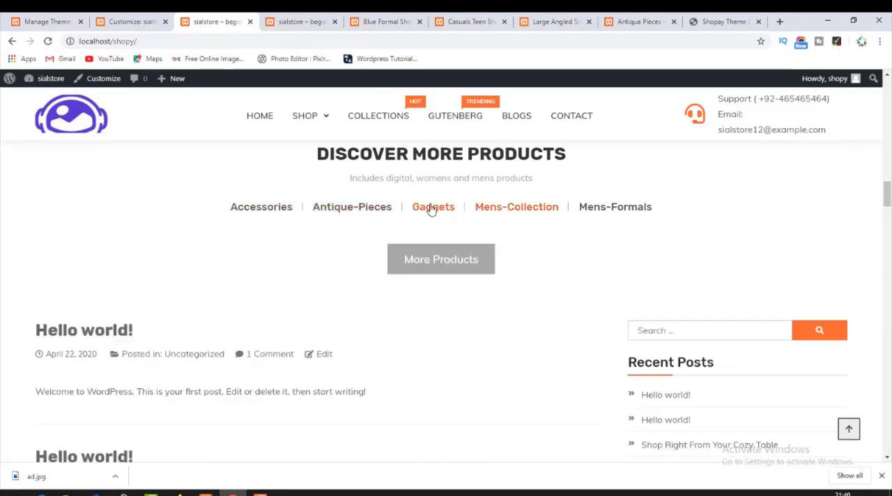
{"action": "left_click", "coordinate": [431, 209]}
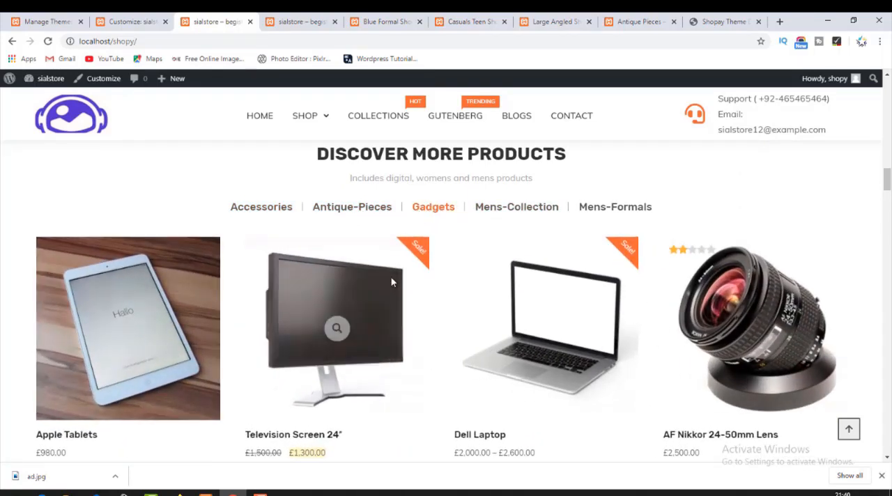
{"action": "scroll", "coordinate": [393, 280], "scroll_direction": "down", "scroll_amount": 2}
{"action": "scroll", "coordinate": [393, 281], "scroll_direction": "down", "scroll_amount": 10}
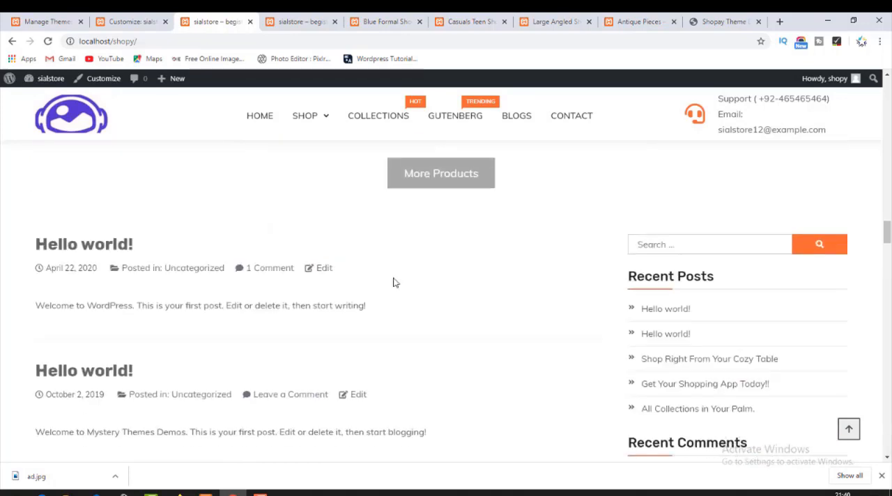
{"action": "scroll", "coordinate": [392, 281], "scroll_direction": "up", "scroll_amount": 12}
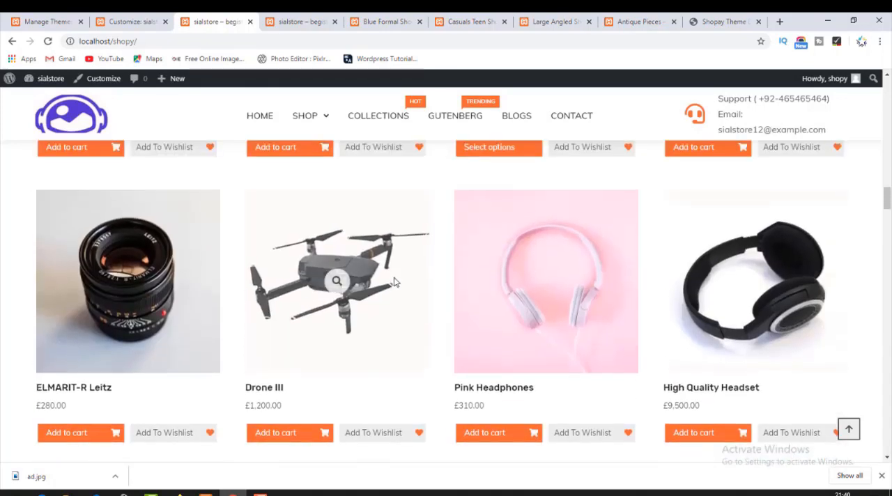
{"action": "scroll", "coordinate": [517, 378], "scroll_direction": "up", "scroll_amount": 2}
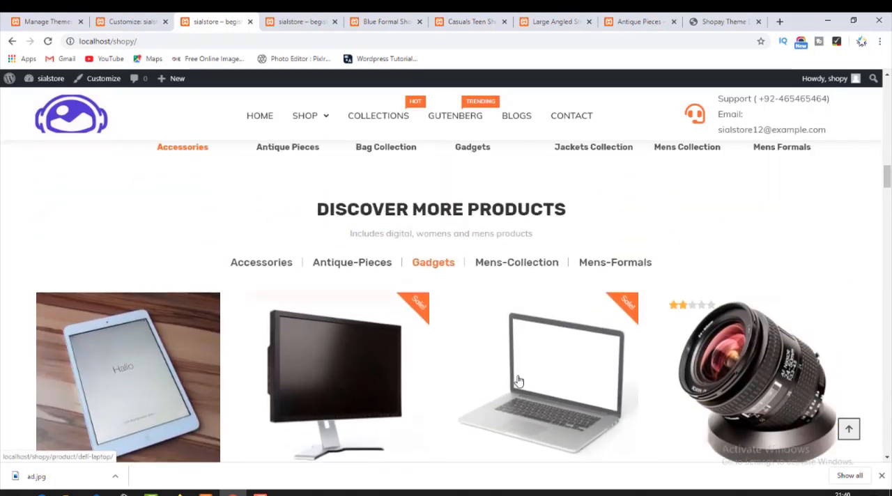
Test the Mens-Collection and Mens-Formals filters on the live homepage and examine the products listed under Mens-Formals.
{"action": "left_click", "coordinate": [484, 271]}
{"action": "scroll", "coordinate": [425, 311], "scroll_direction": "down", "scroll_amount": 3}
{"action": "scroll", "coordinate": [390, 308], "scroll_direction": "up", "scroll_amount": 4}
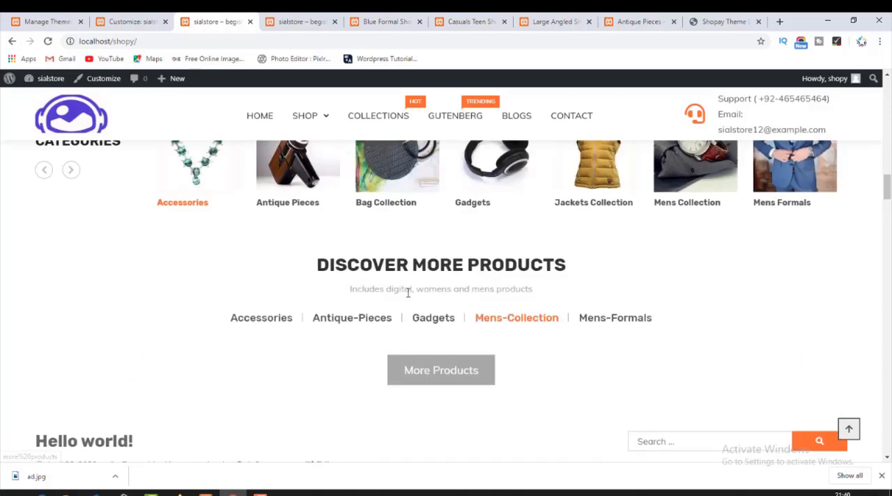
{"action": "left_click", "coordinate": [609, 319]}
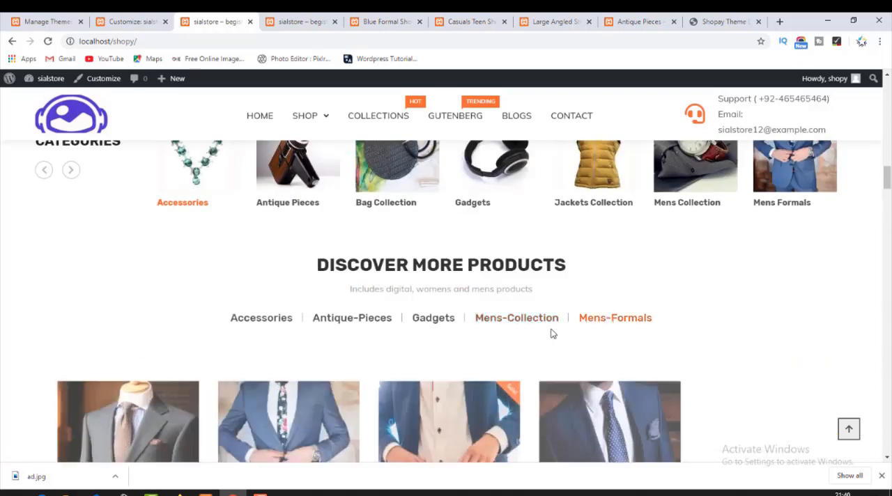
{"action": "scroll", "coordinate": [492, 342], "scroll_direction": "down", "scroll_amount": 2}
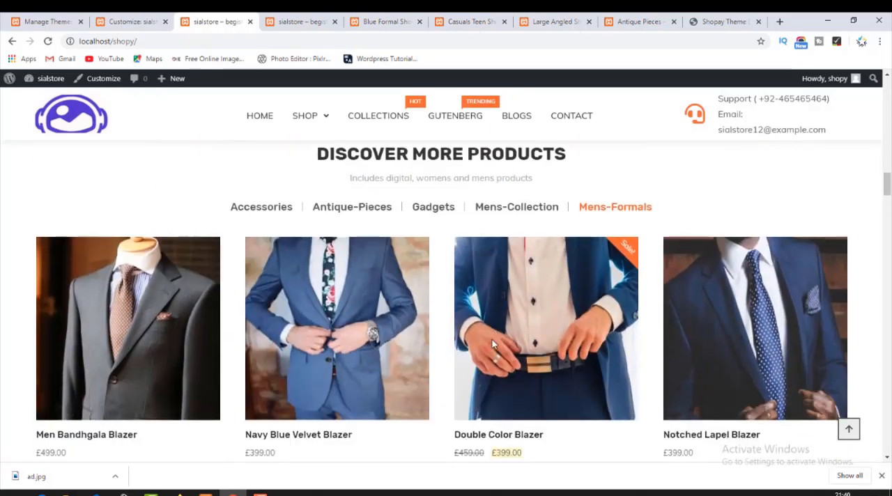
{"action": "scroll", "coordinate": [492, 339], "scroll_direction": "down", "scroll_amount": 3}
{"action": "scroll", "coordinate": [492, 343], "scroll_direction": "down", "scroll_amount": 4}
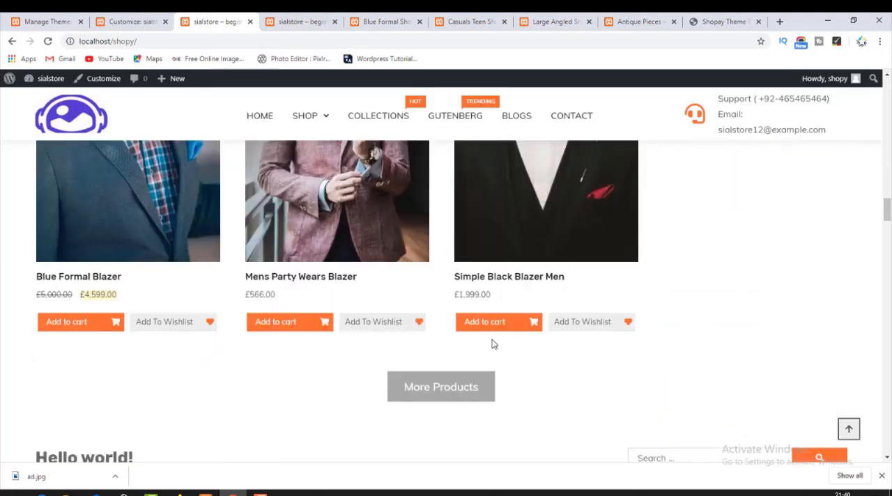
{"action": "scroll", "coordinate": [492, 341], "scroll_direction": "up", "scroll_amount": 5}
{"action": "scroll", "coordinate": [491, 339], "scroll_direction": "up", "scroll_amount": 2}
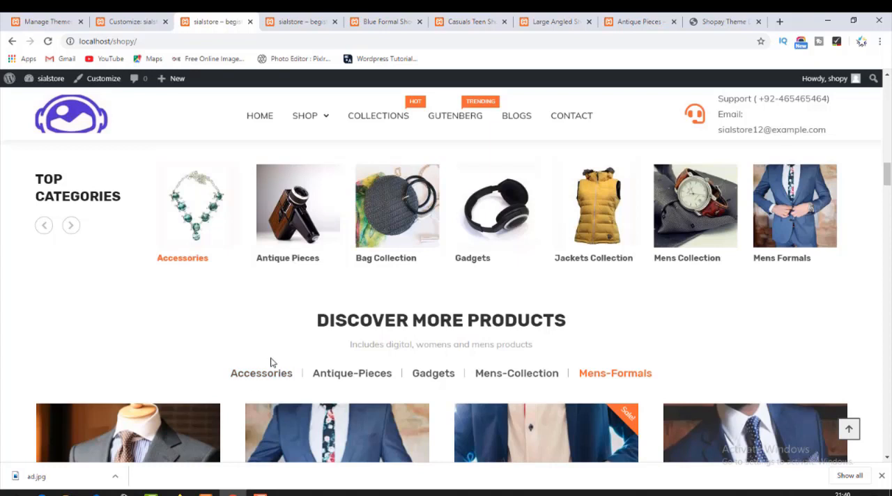
Compare the live homepage with the Shopay demo, examining the order of the demo's banner, Top Categories and Discover More Products sections.
{"action": "scroll", "coordinate": [273, 371], "scroll_direction": "up", "scroll_amount": 3}
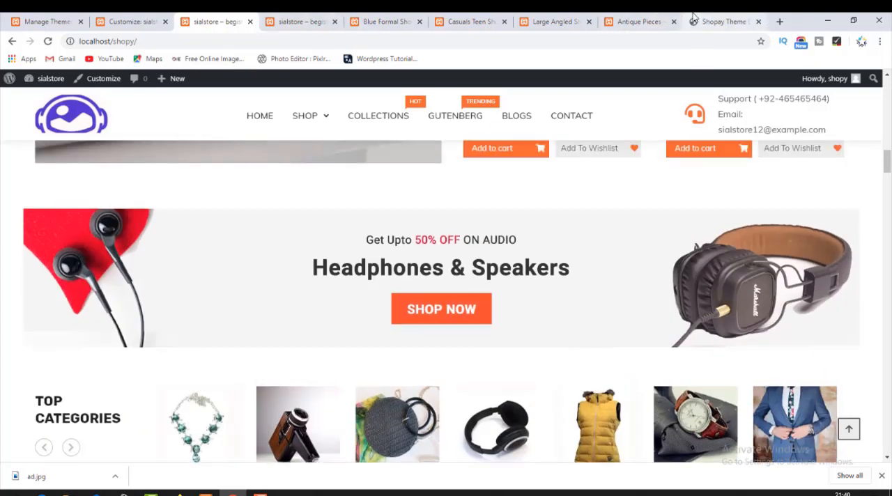
{"action": "left_click", "coordinate": [723, 21]}
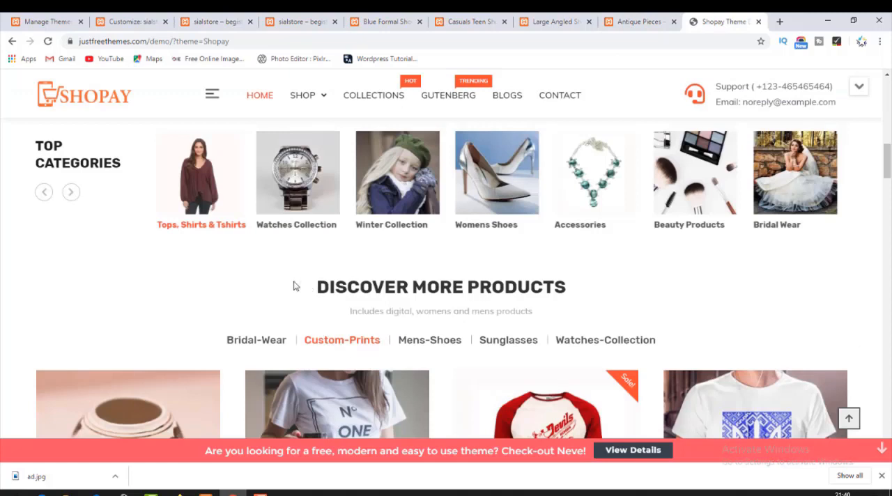
{"action": "scroll", "coordinate": [279, 296], "scroll_direction": "up", "scroll_amount": 10}
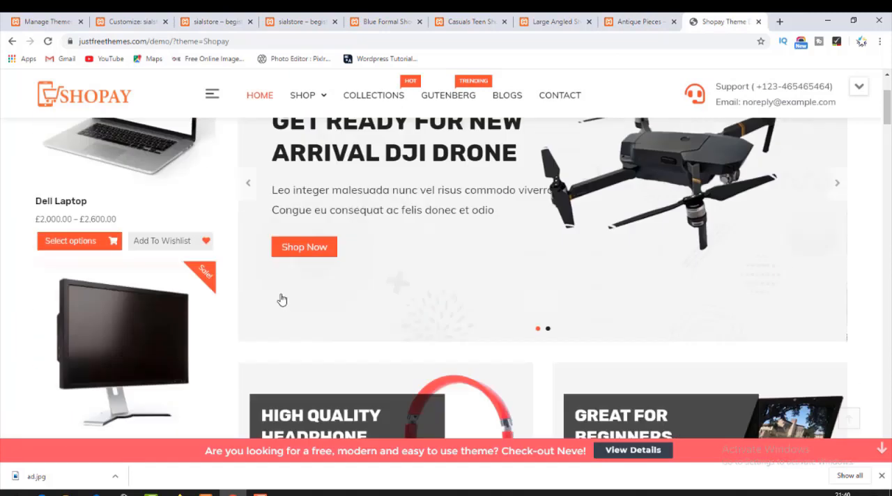
{"action": "scroll", "coordinate": [209, 292], "scroll_direction": "down", "scroll_amount": 7}
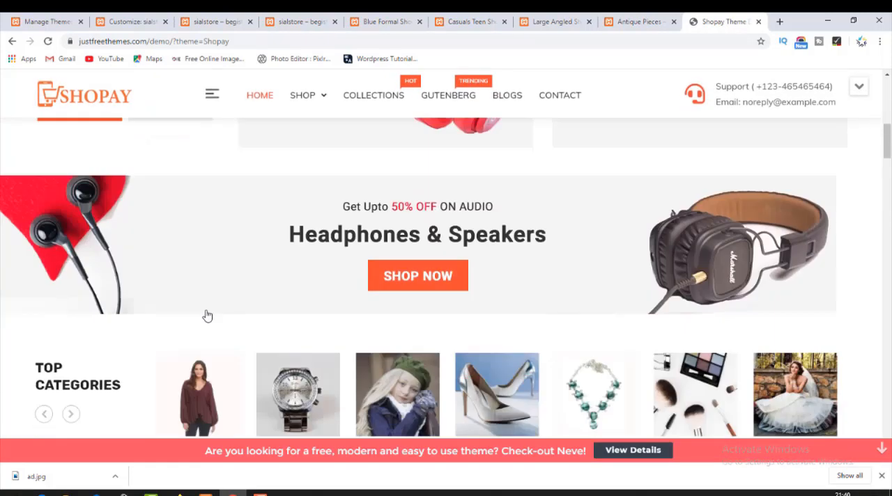
{"action": "left_click_drag", "start_coordinate": [225, 302], "coordinate": [474, 288]}
{"action": "left_click_drag", "start_coordinate": [680, 294], "coordinate": [679, 294]}
{"action": "scroll", "coordinate": [488, 292], "scroll_direction": "down", "scroll_amount": 8}
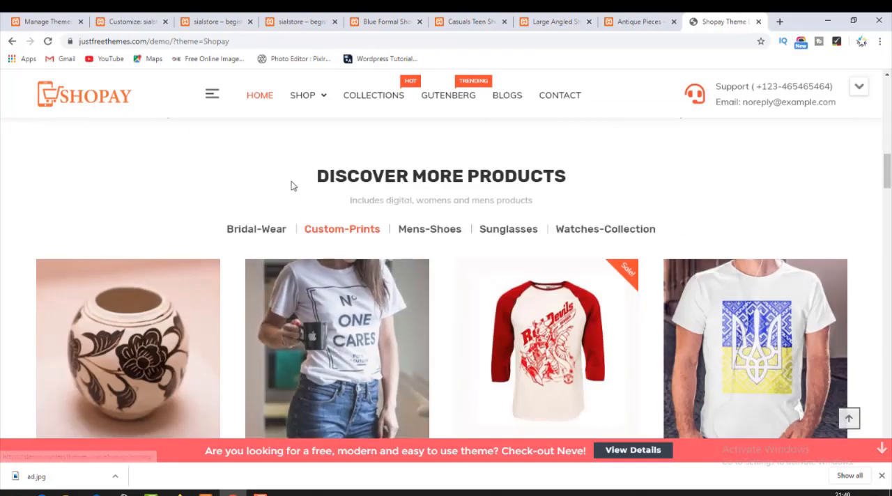
{"action": "scroll", "coordinate": [432, 275], "scroll_direction": "up", "scroll_amount": 3}
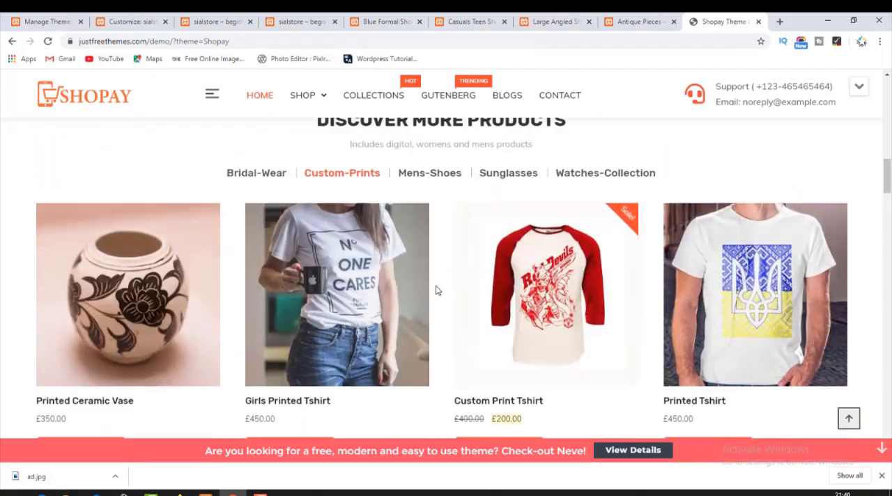
{"action": "scroll", "coordinate": [418, 268], "scroll_direction": "up", "scroll_amount": 2}
{"action": "scroll", "coordinate": [420, 307], "scroll_direction": "down", "scroll_amount": 8}
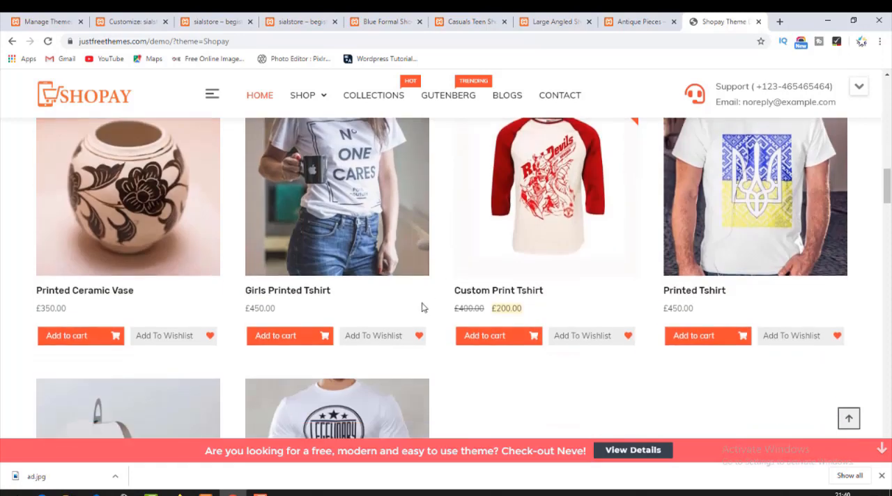
Examine the demo's Latest Products section and its place between Discover More Products and Mens Category Products.
{"action": "scroll", "coordinate": [411, 331], "scroll_direction": "down", "scroll_amount": 2}
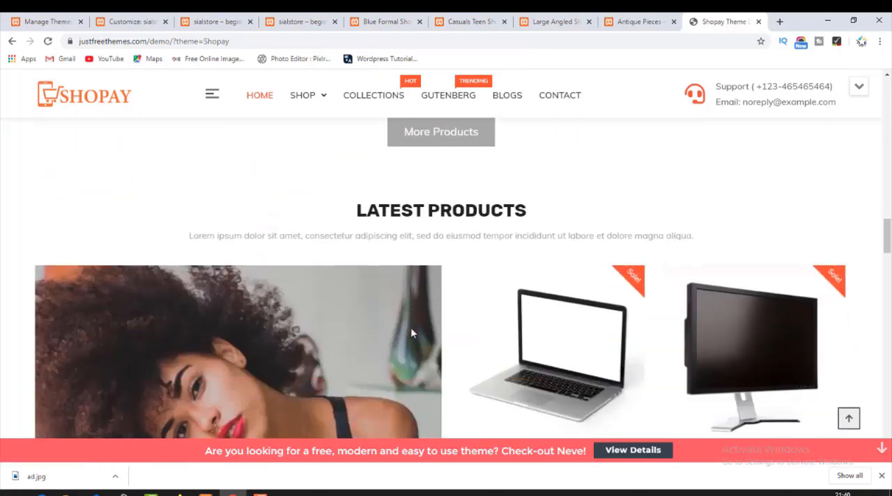
{"action": "left_click_drag", "start_coordinate": [397, 217], "coordinate": [555, 230]}
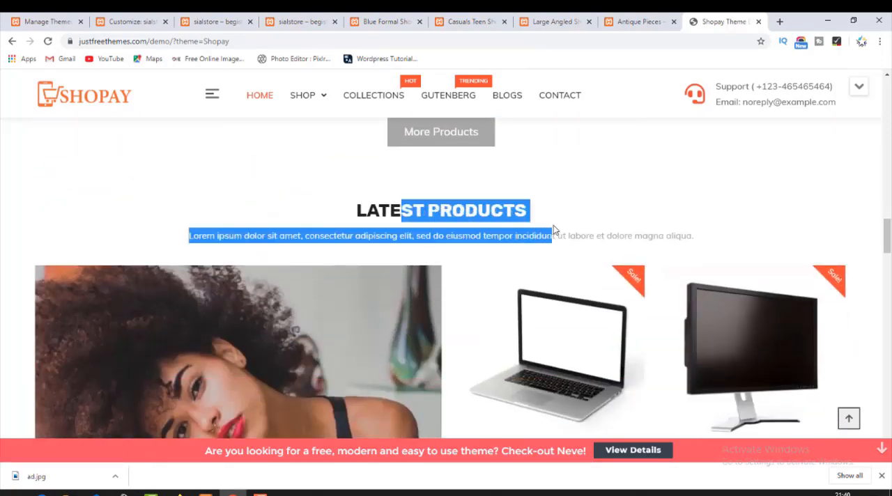
{"action": "left_click", "coordinate": [568, 225]}
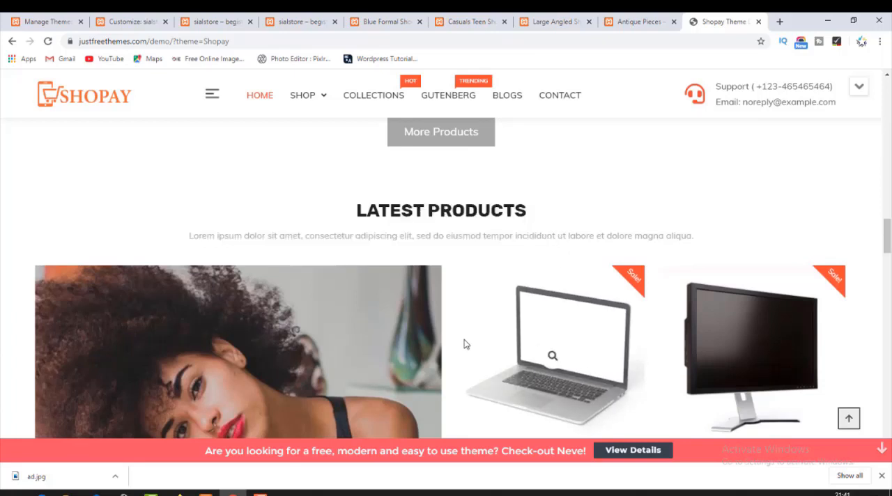
{"action": "scroll", "coordinate": [446, 348], "scroll_direction": "down", "scroll_amount": 3}
{"action": "scroll", "coordinate": [391, 357], "scroll_direction": "down", "scroll_amount": 5}
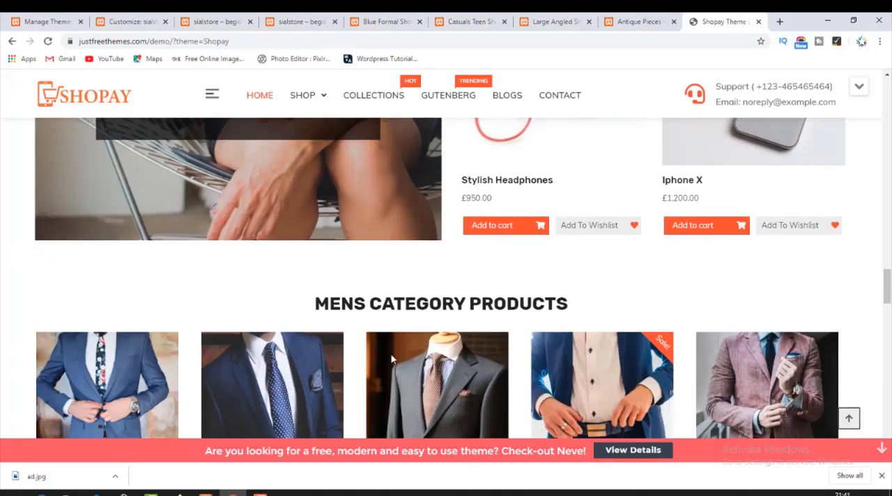
{"action": "scroll", "coordinate": [391, 357], "scroll_direction": "up", "scroll_amount": 2}
{"action": "scroll", "coordinate": [391, 358], "scroll_direction": "up", "scroll_amount": 5}
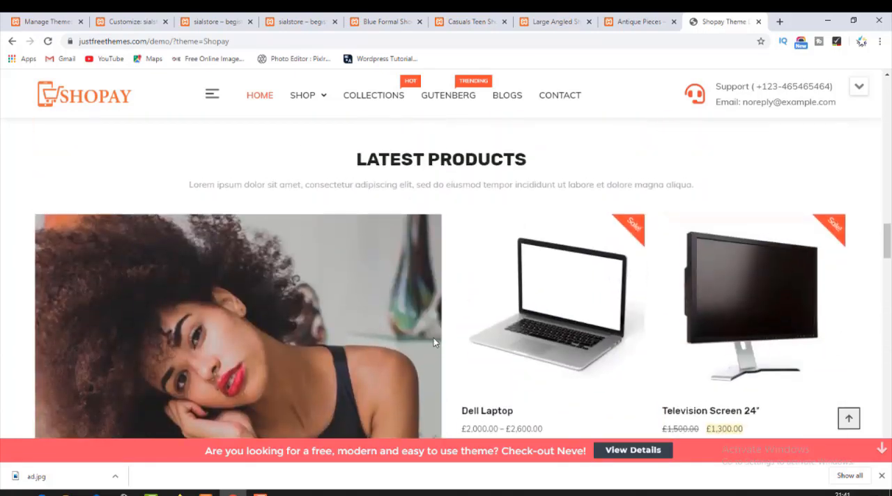
{"action": "scroll", "coordinate": [418, 350], "scroll_direction": "up", "scroll_amount": 3}
{"action": "scroll", "coordinate": [434, 341], "scroll_direction": "down", "scroll_amount": 4}
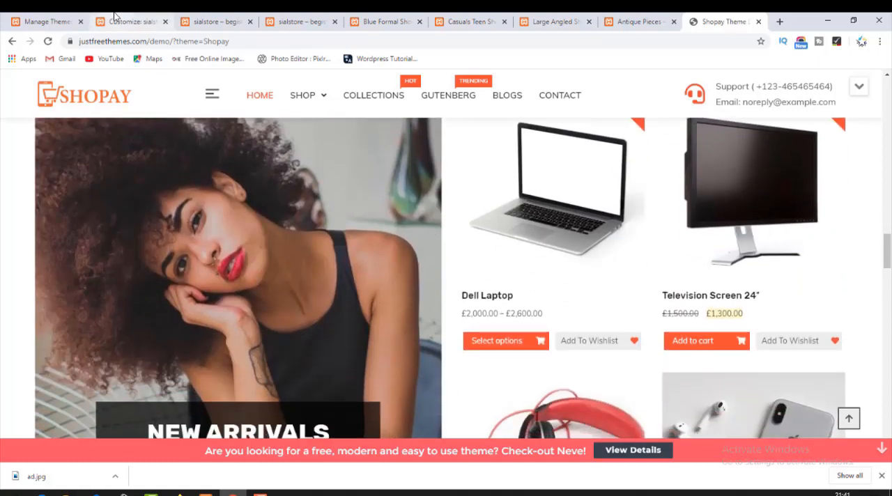
Move the MT: Latest Products widget below MT: Product FilterBy Category in Homepage Sections and publish the change.
{"action": "left_click", "coordinate": [115, 20]}
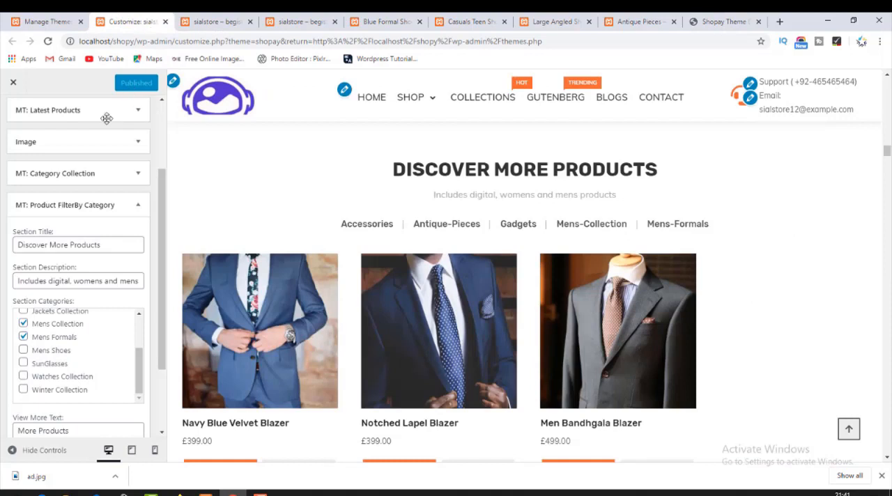
{"action": "left_click", "coordinate": [137, 206]}
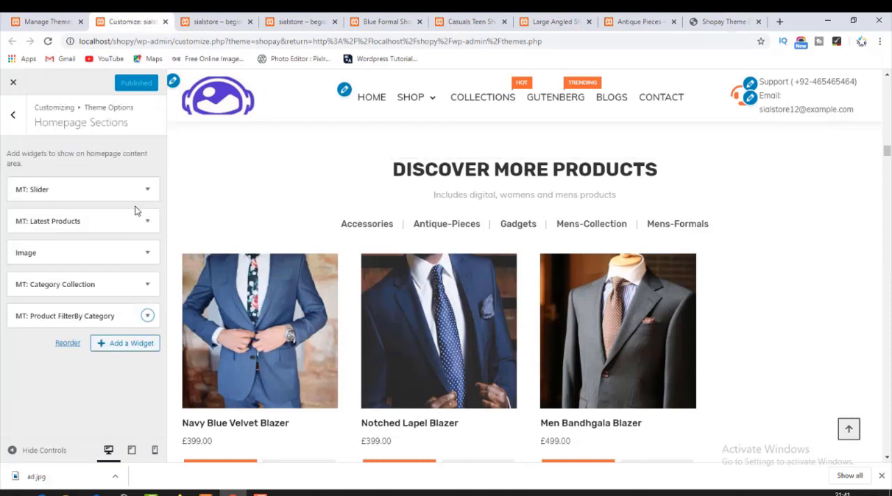
{"action": "left_click_drag", "start_coordinate": [68, 219], "coordinate": [77, 311]}
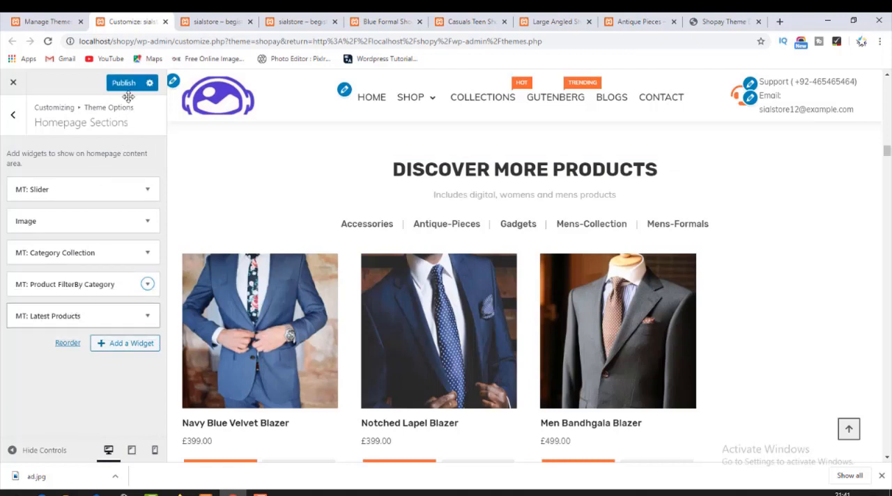
{"action": "left_click", "coordinate": [126, 84]}
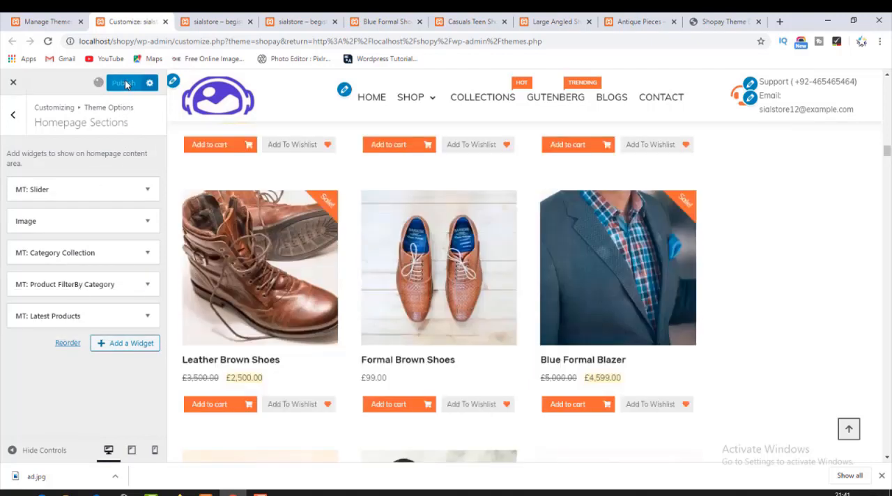
Reload the live shop homepage and examine the order of its Discover More Products and Latest Products sections.
{"action": "left_click", "coordinate": [202, 21]}
{"action": "left_click", "coordinate": [72, 126]}
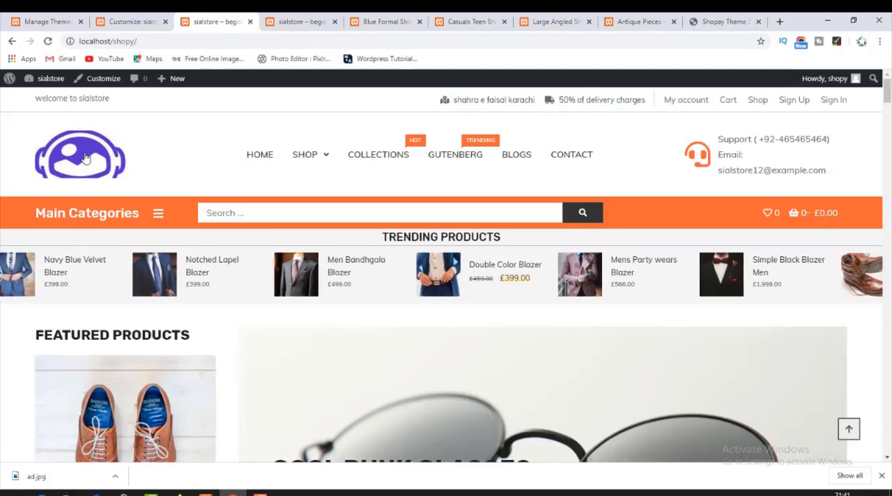
{"action": "scroll", "coordinate": [158, 348], "scroll_direction": "down", "scroll_amount": 5}
{"action": "scroll", "coordinate": [157, 349], "scroll_direction": "down", "scroll_amount": 12}
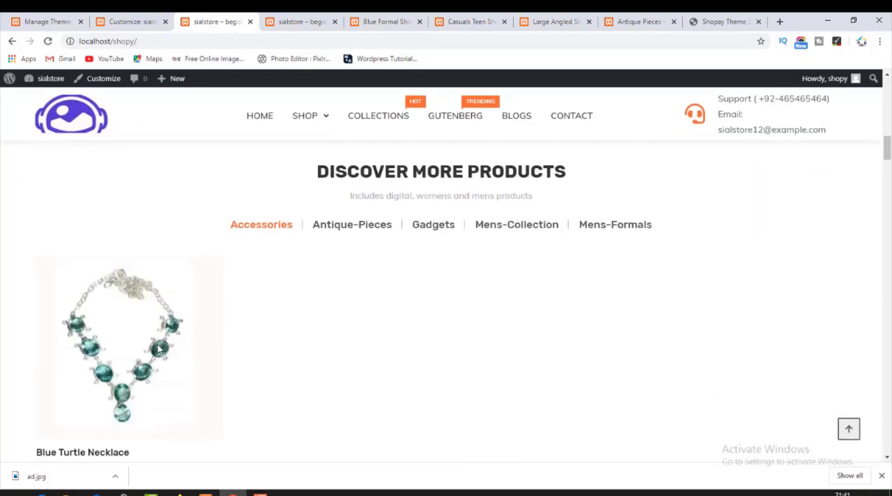
{"action": "scroll", "coordinate": [160, 348], "scroll_direction": "down", "scroll_amount": 7}
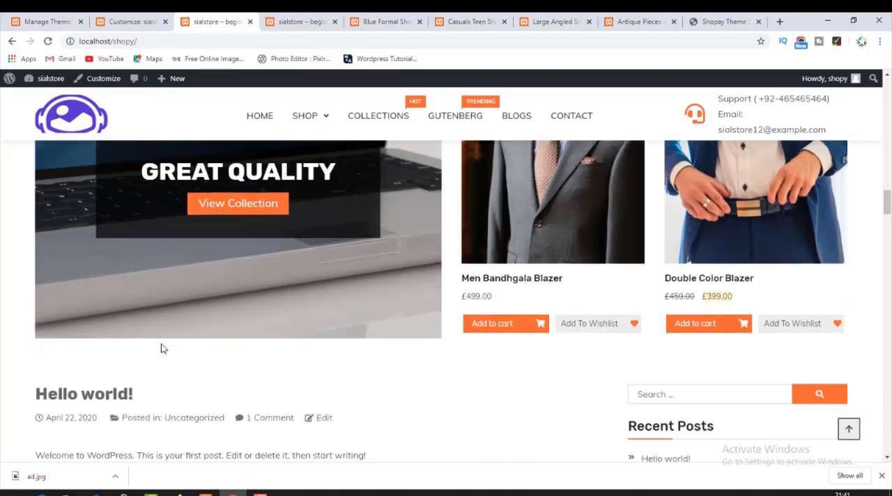
{"action": "scroll", "coordinate": [162, 345], "scroll_direction": "up", "scroll_amount": 18}
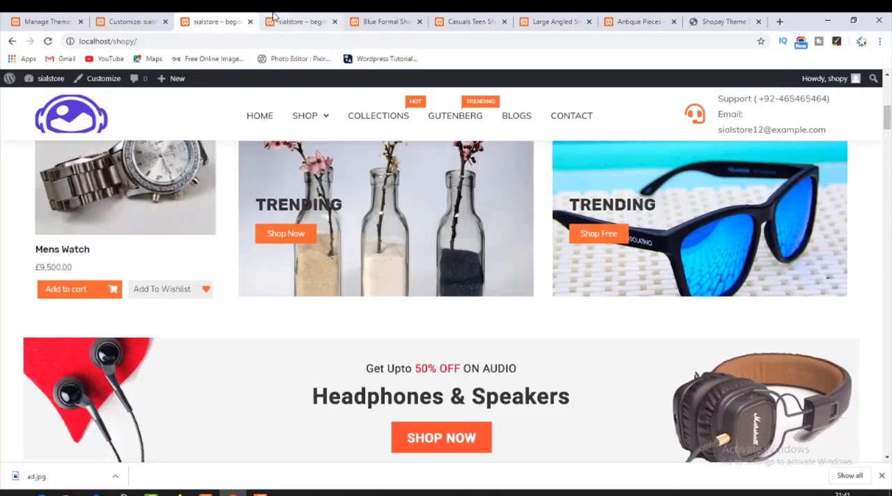
Examine the Shopay demo's sections below Latest Products: Mens Category Products, Women Category Products and the services strip.
{"action": "left_click", "coordinate": [714, 15]}
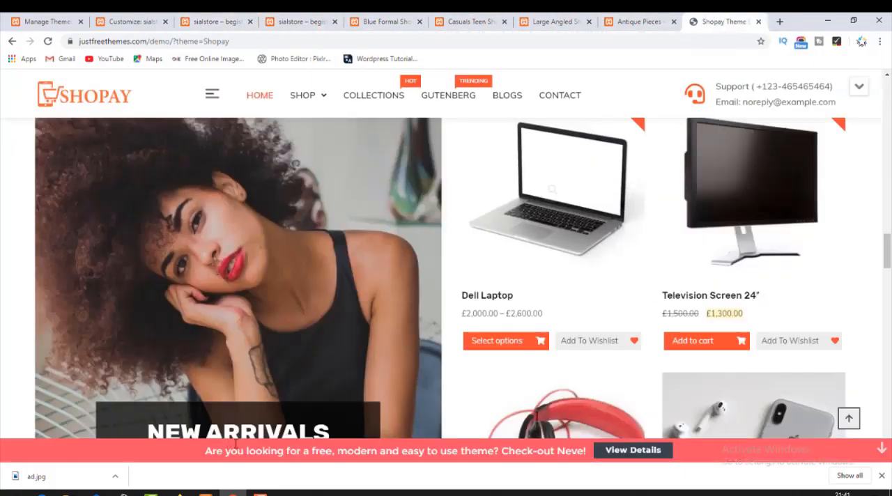
{"action": "scroll", "coordinate": [370, 421], "scroll_direction": "down", "scroll_amount": 5}
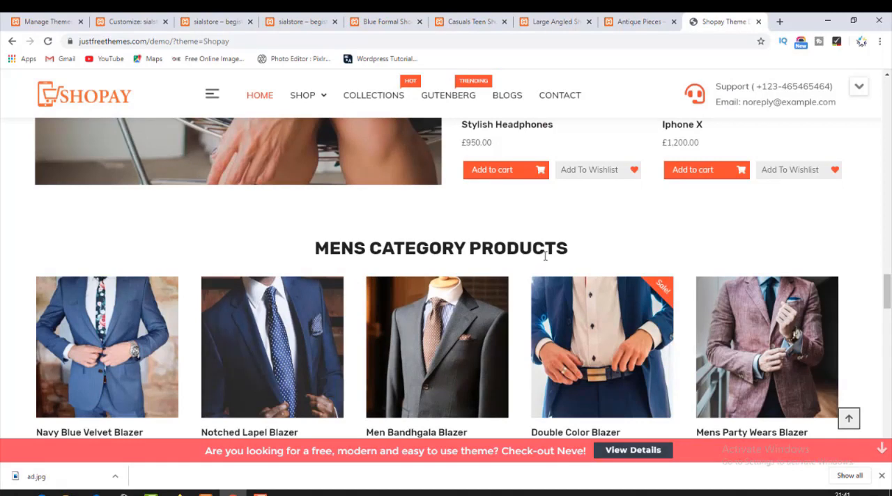
{"action": "scroll", "coordinate": [546, 256], "scroll_direction": "down", "scroll_amount": 3}
{"action": "scroll", "coordinate": [460, 321], "scroll_direction": "down", "scroll_amount": 10}
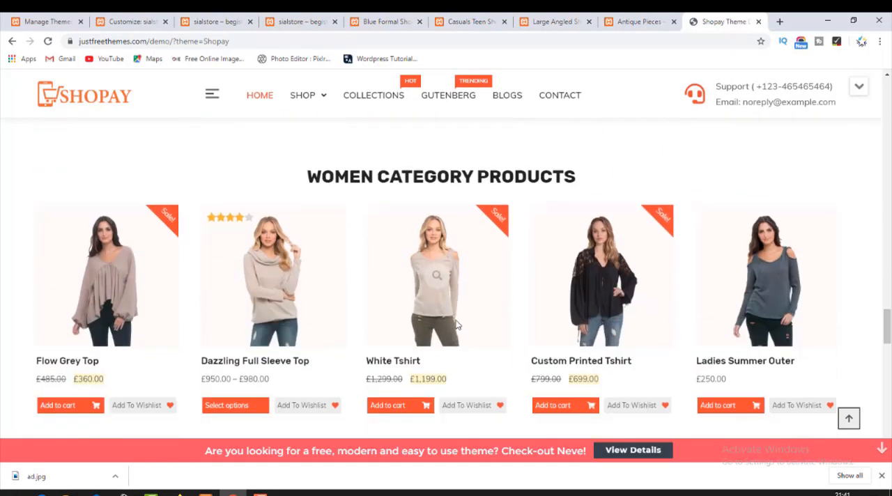
{"action": "scroll", "coordinate": [456, 325], "scroll_direction": "up", "scroll_amount": 4}
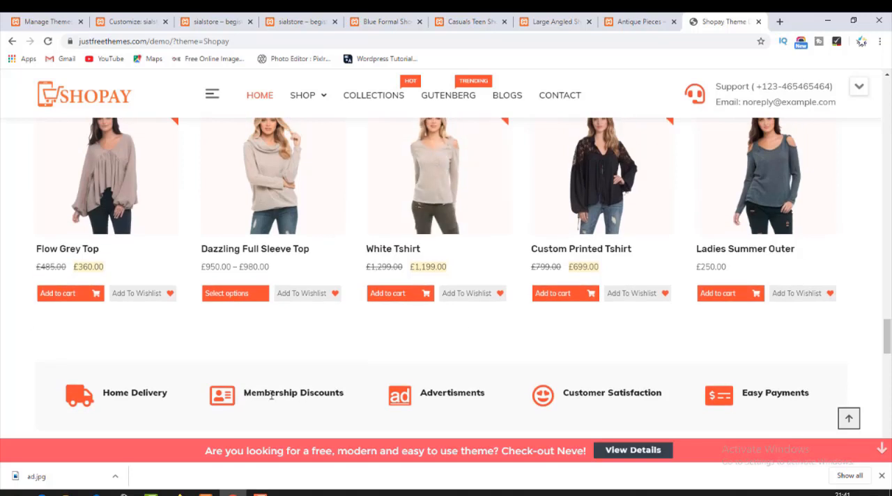
{"action": "left_click_drag", "start_coordinate": [769, 411], "coordinate": [274, 391]}
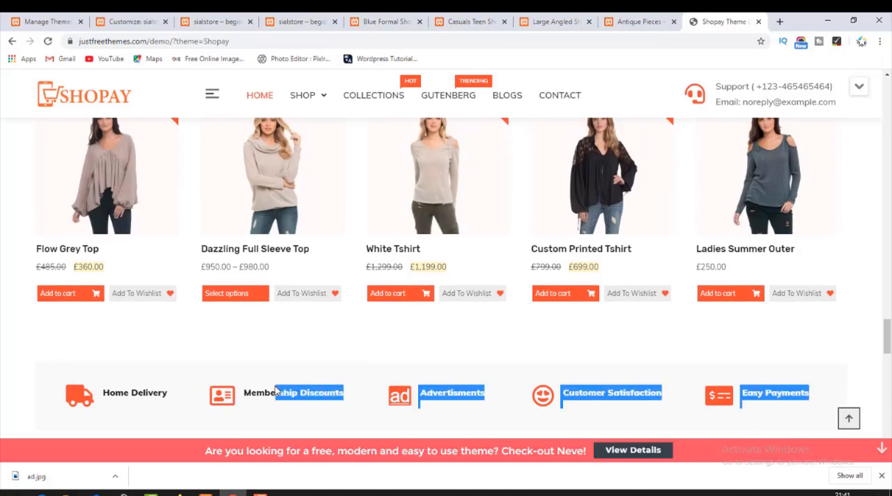
{"action": "left_click", "coordinate": [259, 368]}
{"action": "scroll", "coordinate": [259, 368], "scroll_direction": "up", "scroll_amount": 3}
{"action": "scroll", "coordinate": [258, 368], "scroll_direction": "up", "scroll_amount": 5}
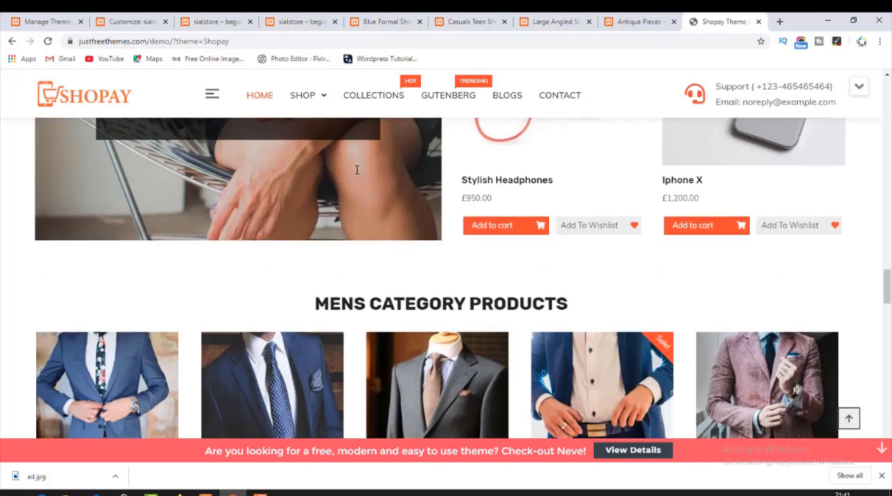
Add an MT: Category Products widget to the shop's Homepage Sections in the Customizer.
{"action": "left_click", "coordinate": [148, 21]}
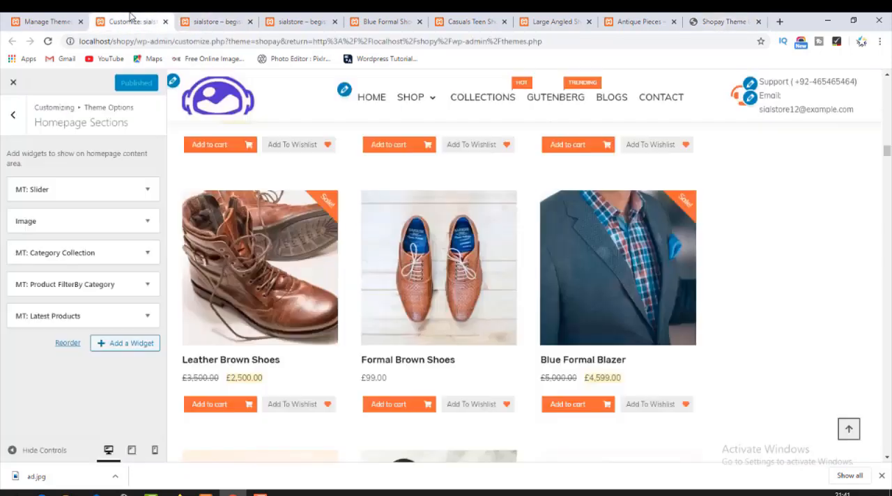
{"action": "left_click", "coordinate": [119, 347]}
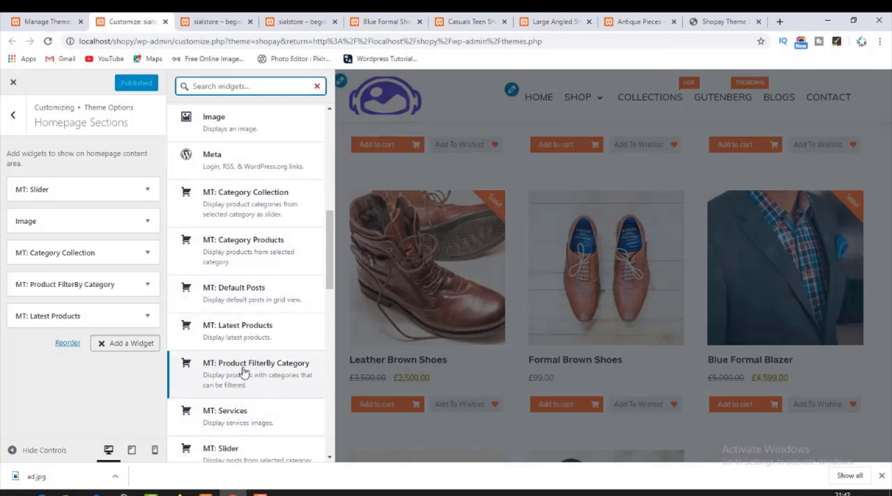
{"action": "left_click", "coordinate": [250, 251]}
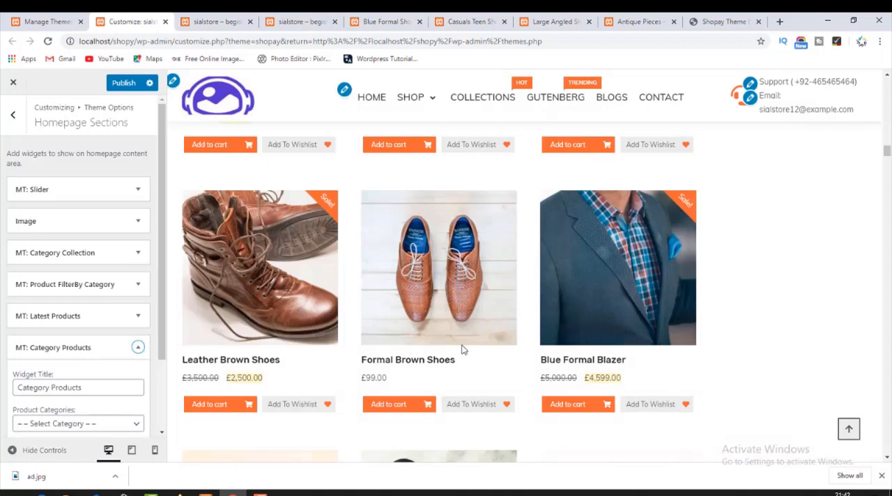
{"action": "scroll", "coordinate": [461, 350], "scroll_direction": "down", "scroll_amount": 18}
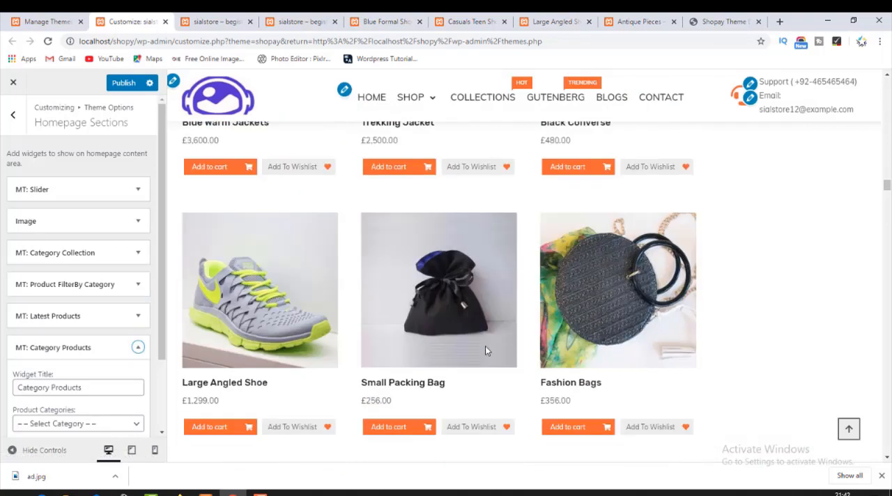
{"action": "scroll", "coordinate": [485, 350], "scroll_direction": "down", "scroll_amount": 17}
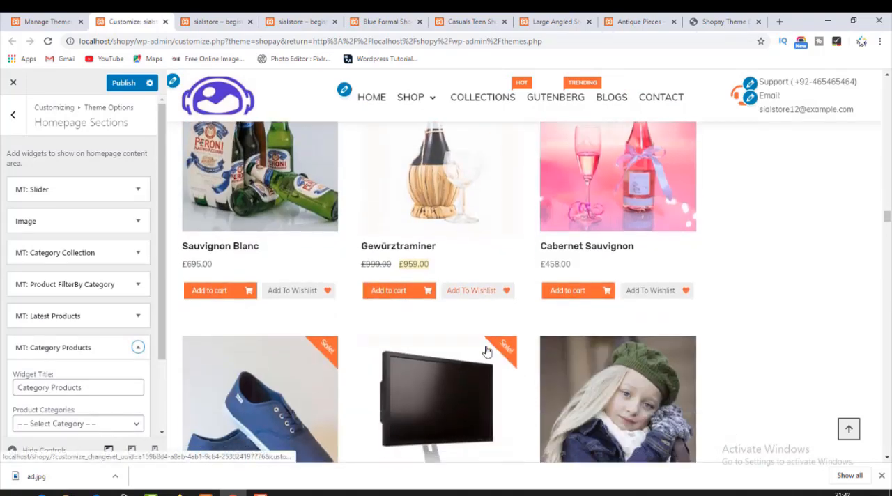
{"action": "scroll", "coordinate": [485, 350], "scroll_direction": "down", "scroll_amount": 6}
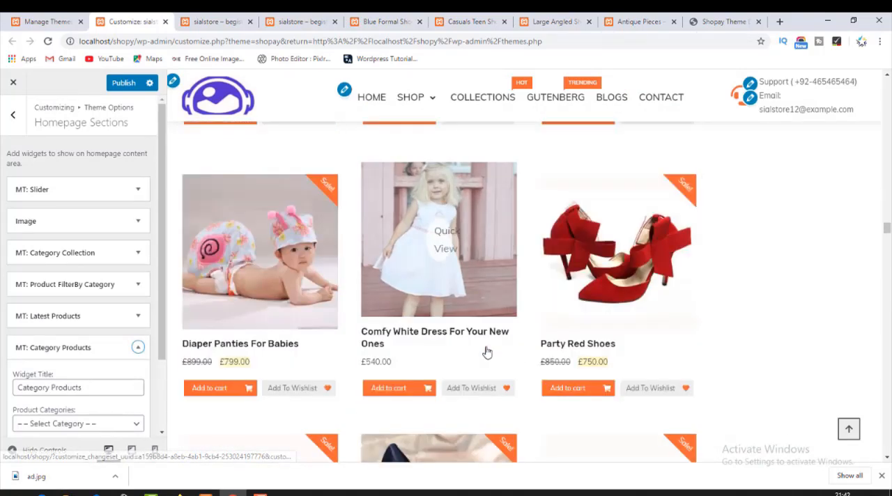
Set the MT: Category Products widget's product category to Mens Collection, close its settings and publish the change.
{"action": "left_click", "coordinate": [74, 423]}
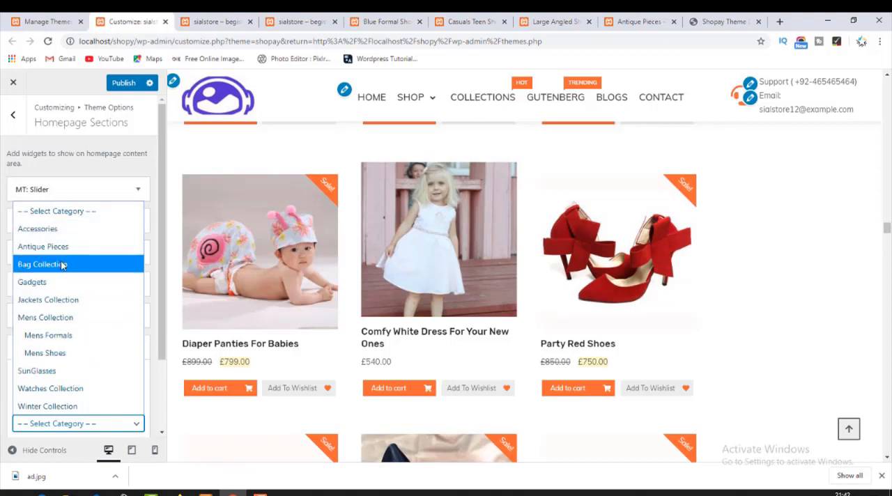
{"action": "left_click", "coordinate": [61, 317]}
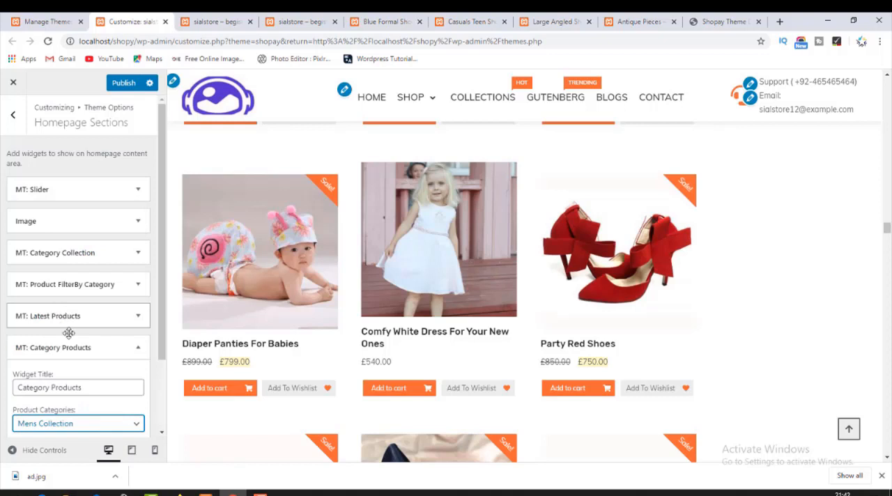
{"action": "scroll", "coordinate": [68, 333], "scroll_direction": "down", "scroll_amount": 2}
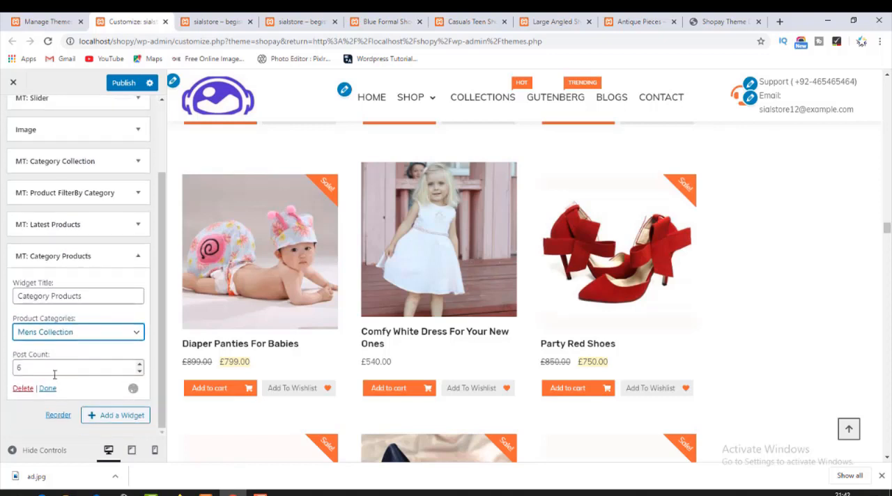
{"action": "left_click", "coordinate": [47, 389]}
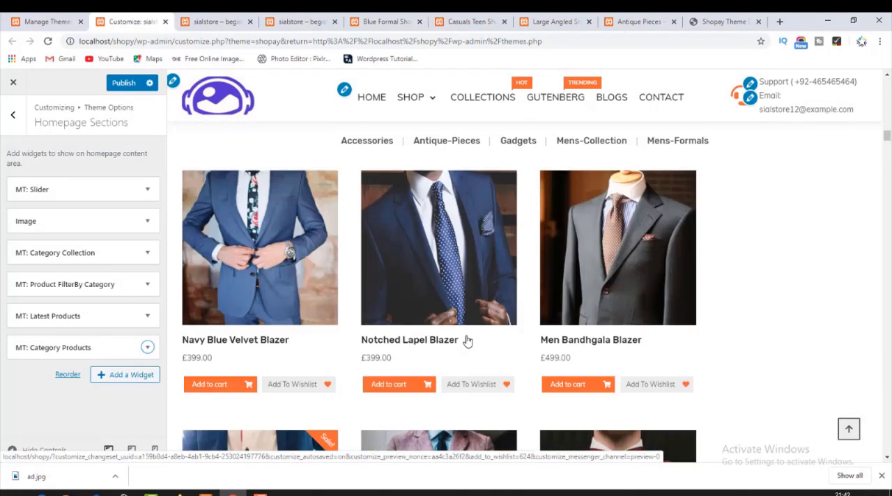
{"action": "scroll", "coordinate": [468, 342], "scroll_direction": "down", "scroll_amount": 10}
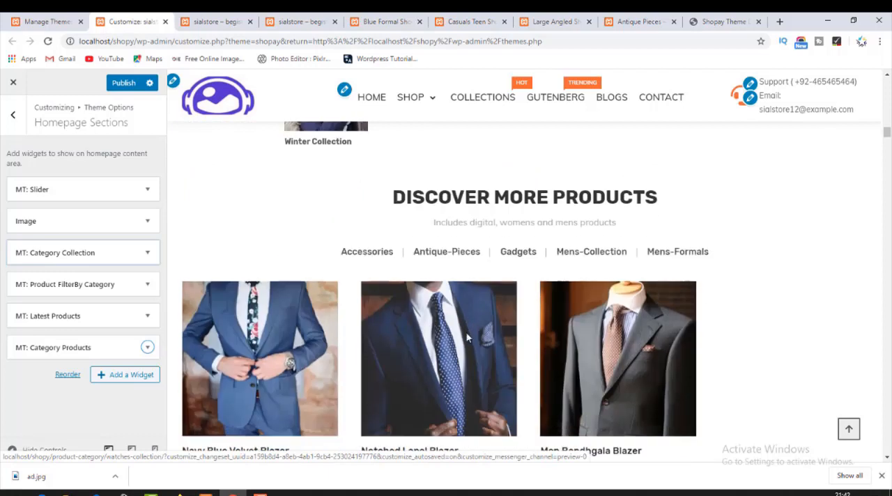
{"action": "scroll", "coordinate": [404, 251], "scroll_direction": "down", "scroll_amount": 10}
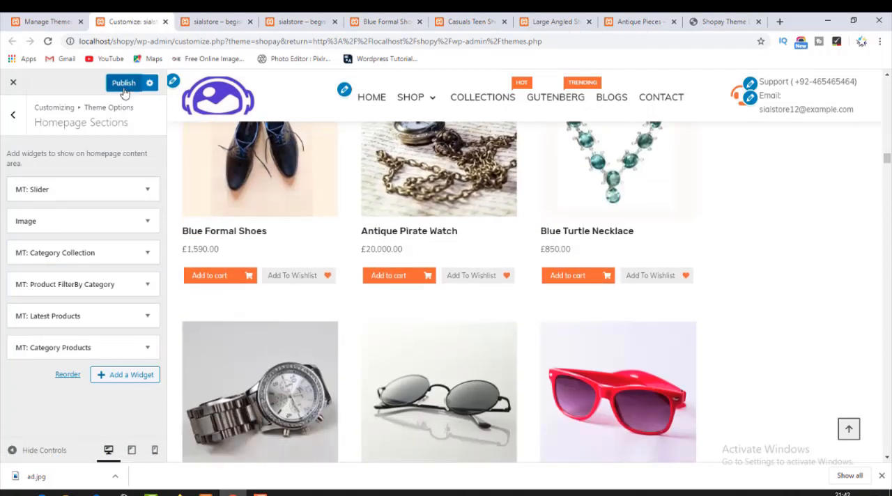
Reload the live homepage and examine the products listed under Category Products.
{"action": "key", "text": "ctrl+Tab"}
{"action": "left_click", "coordinate": [71, 120]}
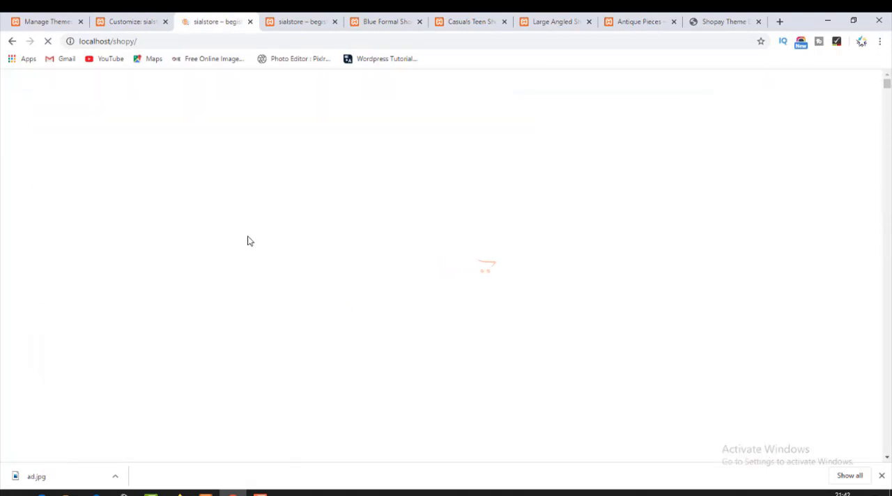
{"action": "scroll", "coordinate": [611, 369], "scroll_direction": "down", "scroll_amount": 15}
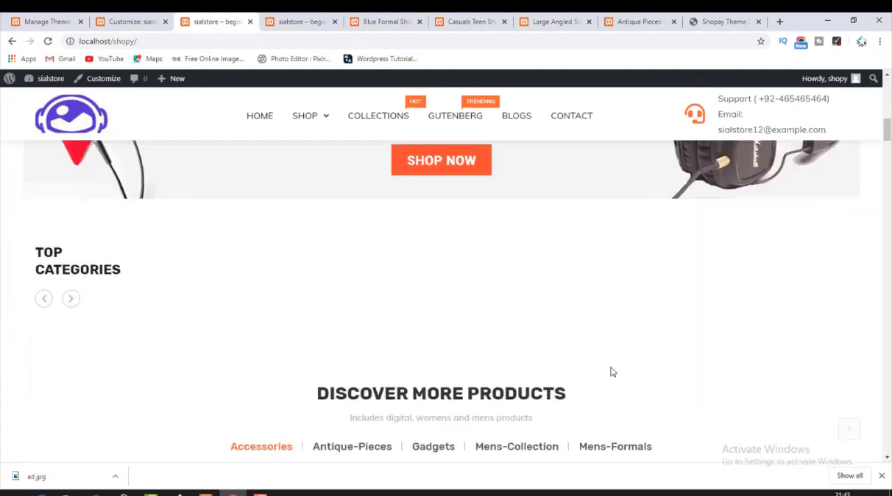
{"action": "scroll", "coordinate": [611, 372], "scroll_direction": "down", "scroll_amount": 9}
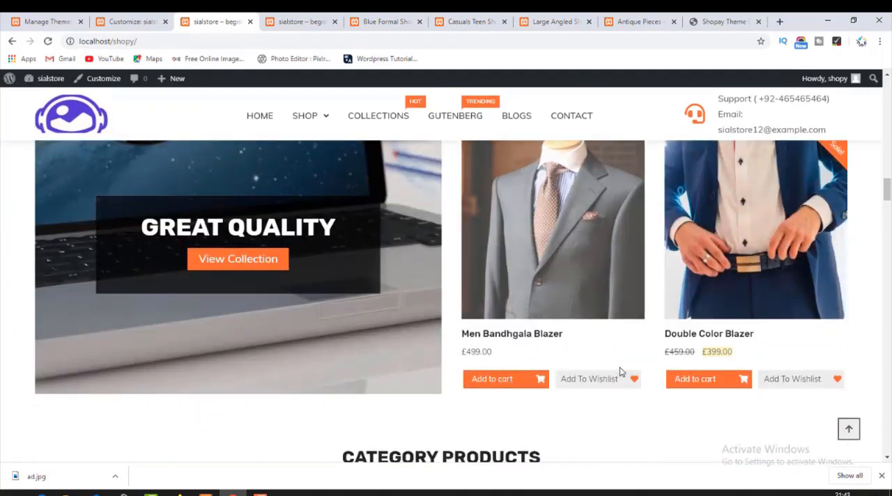
{"action": "scroll", "coordinate": [624, 372], "scroll_direction": "down", "scroll_amount": 5}
{"action": "scroll", "coordinate": [624, 372], "scroll_direction": "up", "scroll_amount": 9}
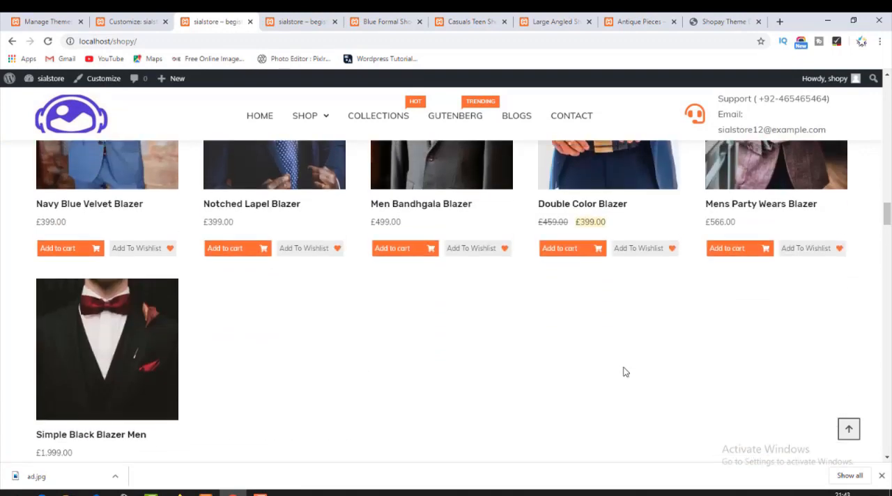
Review the headings, layout and order of the Latest Products and Category Products sections on the live homepage.
{"action": "scroll", "coordinate": [624, 372], "scroll_direction": "up", "scroll_amount": 6}
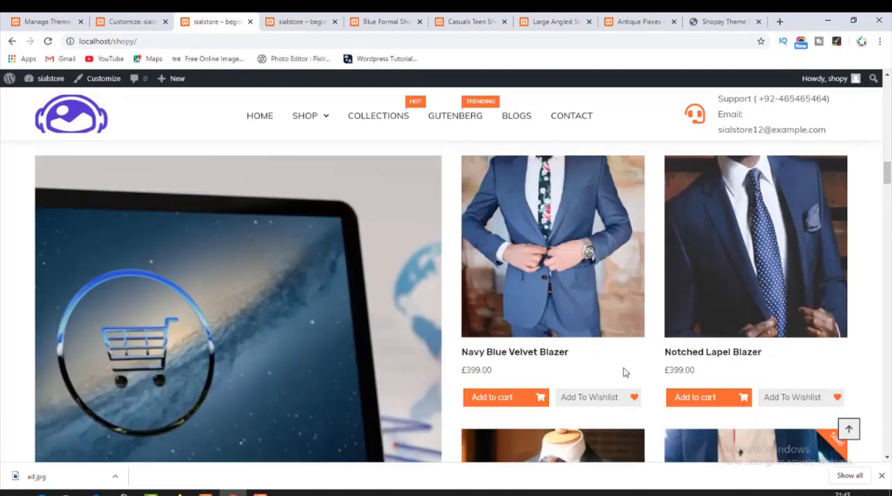
{"action": "scroll", "coordinate": [624, 372], "scroll_direction": "up", "scroll_amount": 3}
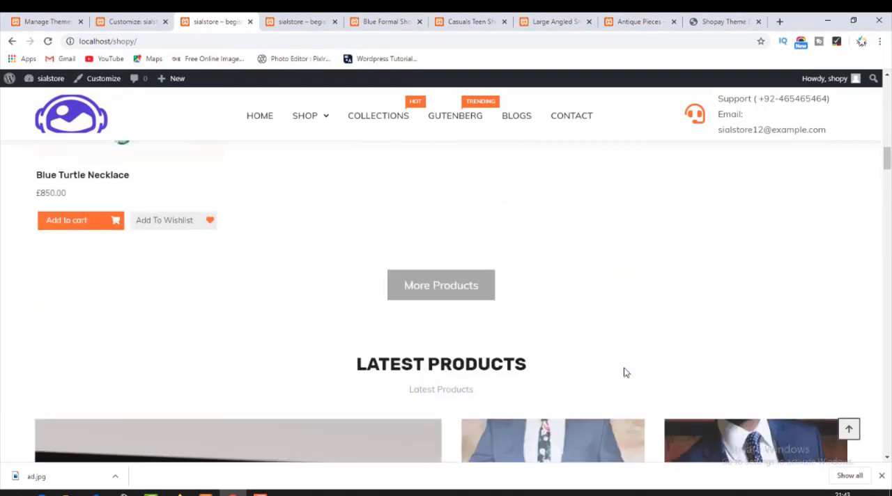
{"action": "scroll", "coordinate": [624, 372], "scroll_direction": "down", "scroll_amount": 4}
{"action": "scroll", "coordinate": [624, 373], "scroll_direction": "up", "scroll_amount": 1}
{"action": "scroll", "coordinate": [625, 373], "scroll_direction": "down", "scroll_amount": 5}
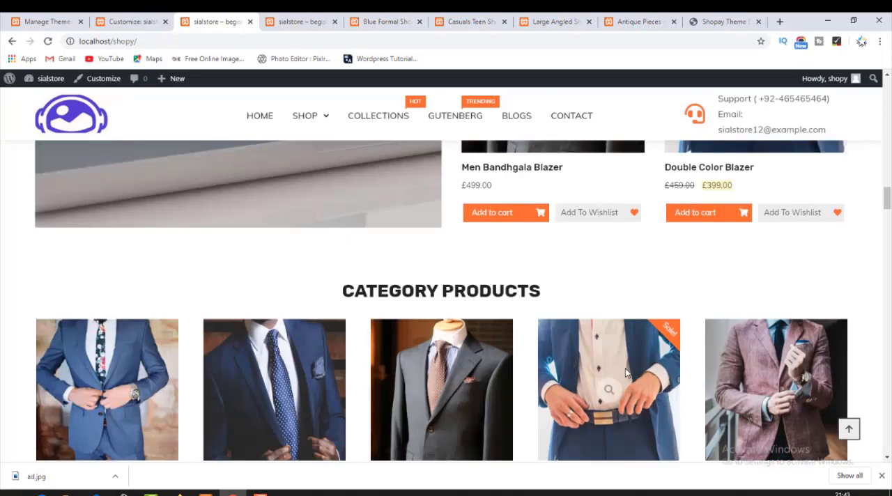
{"action": "scroll", "coordinate": [481, 285], "scroll_direction": "down", "scroll_amount": 3}
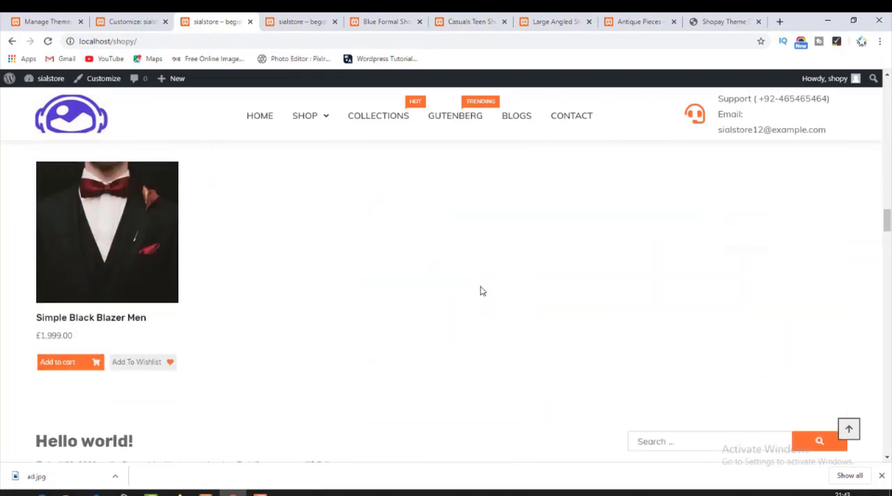
{"action": "scroll", "coordinate": [472, 290], "scroll_direction": "down", "scroll_amount": 3}
{"action": "scroll", "coordinate": [474, 292], "scroll_direction": "up", "scroll_amount": 8}
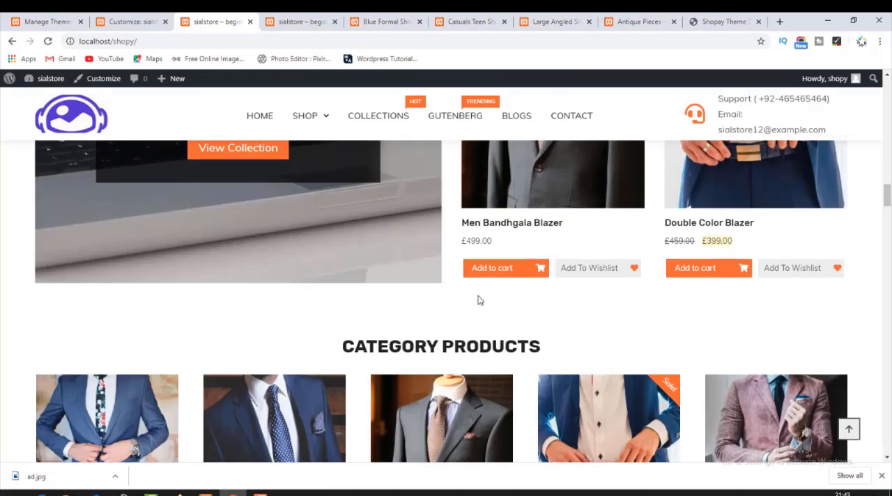
{"action": "scroll", "coordinate": [478, 298], "scroll_direction": "up", "scroll_amount": 6}
{"action": "scroll", "coordinate": [478, 298], "scroll_direction": "down", "scroll_amount": 3}
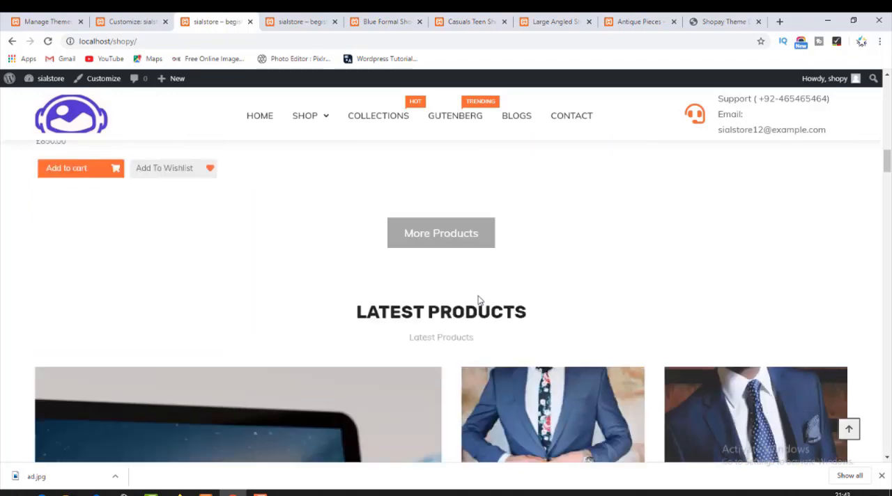
{"action": "left_click_drag", "start_coordinate": [506, 311], "coordinate": [536, 313]}
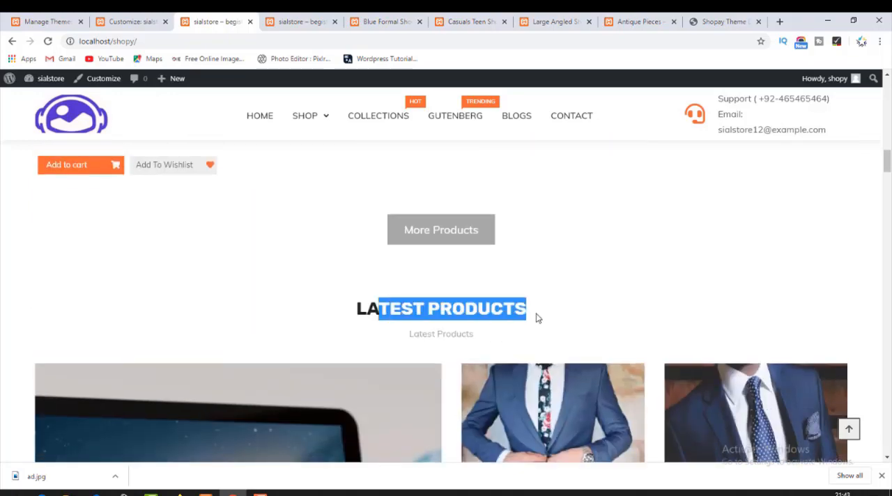
{"action": "scroll", "coordinate": [536, 313], "scroll_direction": "down", "scroll_amount": 8}
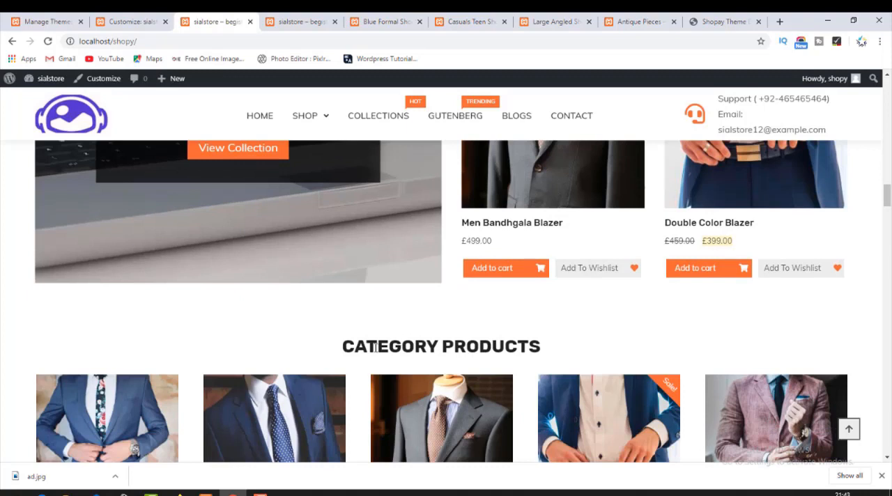
{"action": "left_click_drag", "start_coordinate": [376, 347], "coordinate": [583, 359]}
{"action": "scroll", "coordinate": [599, 348], "scroll_direction": "down", "scroll_amount": 5}
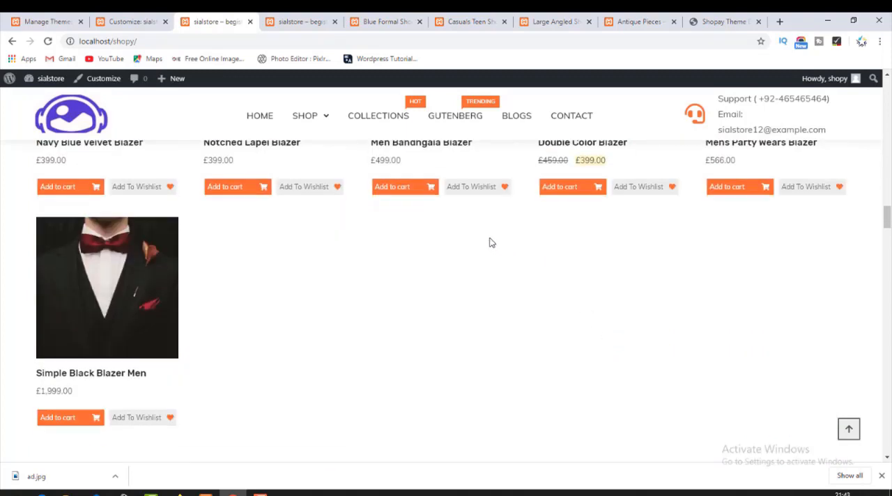
Compare the widget list in Homepage Sections with the live homepage, reviewing the sections from Top Categories to Latest Products.
{"action": "left_click", "coordinate": [63, 22]}
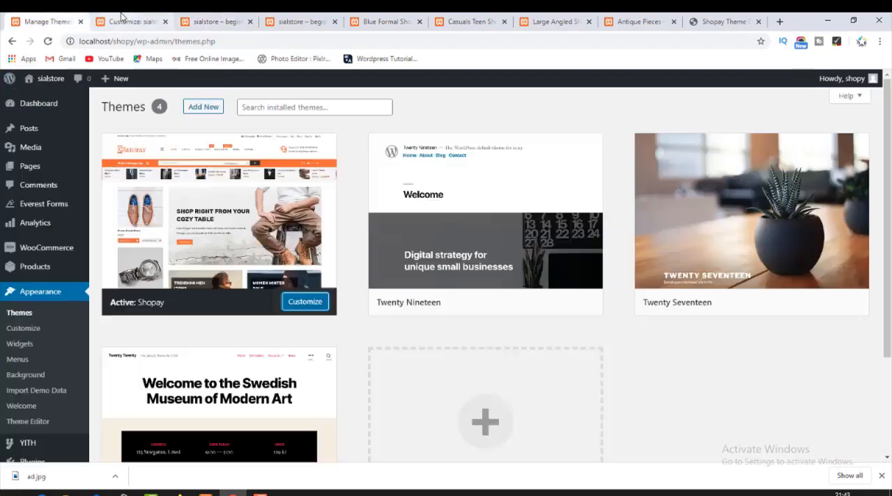
{"action": "left_click", "coordinate": [121, 19]}
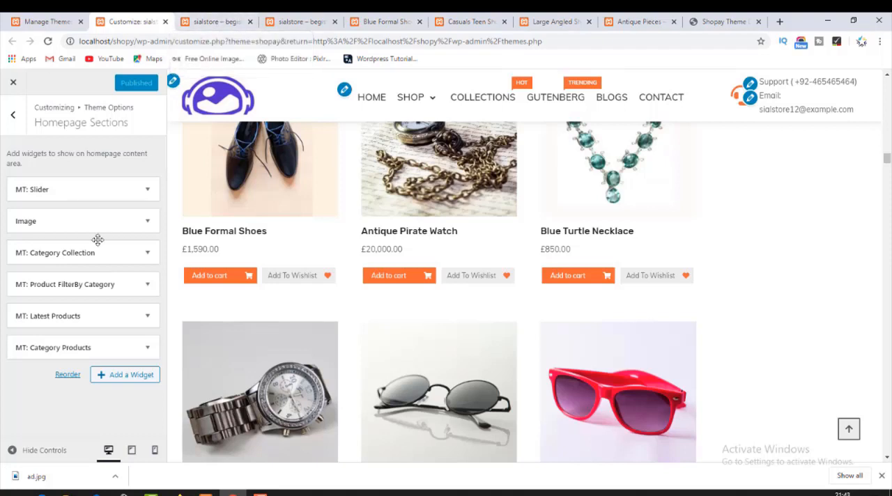
{"action": "left_click", "coordinate": [216, 22]}
{"action": "scroll", "coordinate": [301, 238], "scroll_direction": "up", "scroll_amount": 15}
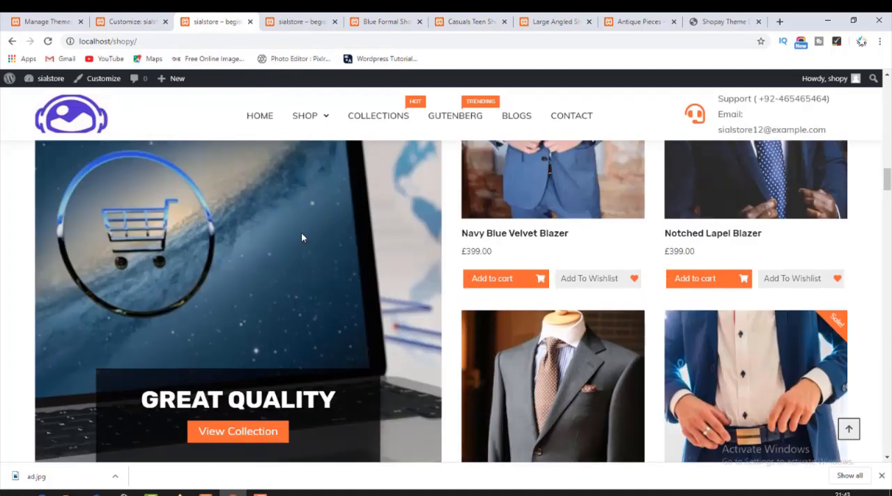
{"action": "scroll", "coordinate": [301, 237], "scroll_direction": "up", "scroll_amount": 3}
{"action": "scroll", "coordinate": [301, 238], "scroll_direction": "down", "scroll_amount": 6}
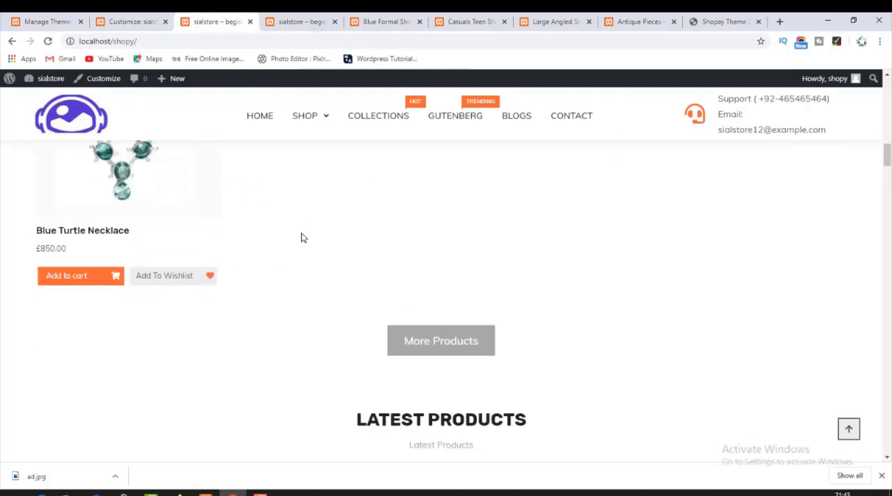
{"action": "scroll", "coordinate": [301, 237], "scroll_direction": "up", "scroll_amount": 1}
{"action": "scroll", "coordinate": [301, 238], "scroll_direction": "down", "scroll_amount": 4}
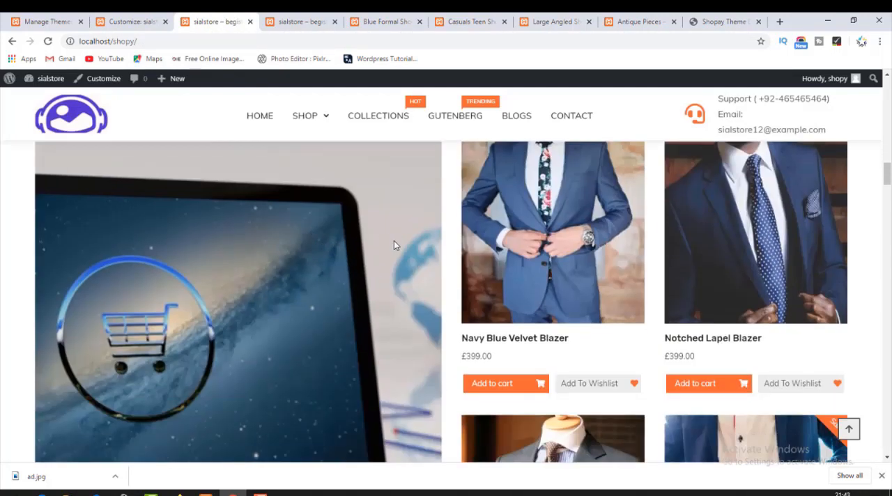
{"action": "scroll", "coordinate": [396, 246], "scroll_direction": "down", "scroll_amount": 5}
{"action": "scroll", "coordinate": [398, 249], "scroll_direction": "up", "scroll_amount": 15}
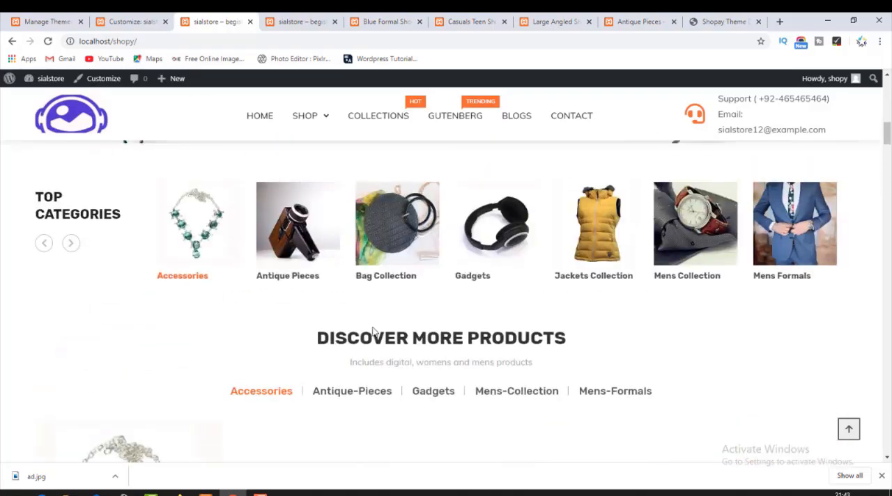
Filter the Discover More Products section of the live homepage by Gadgets and look through the products below.
{"action": "left_click", "coordinate": [418, 391]}
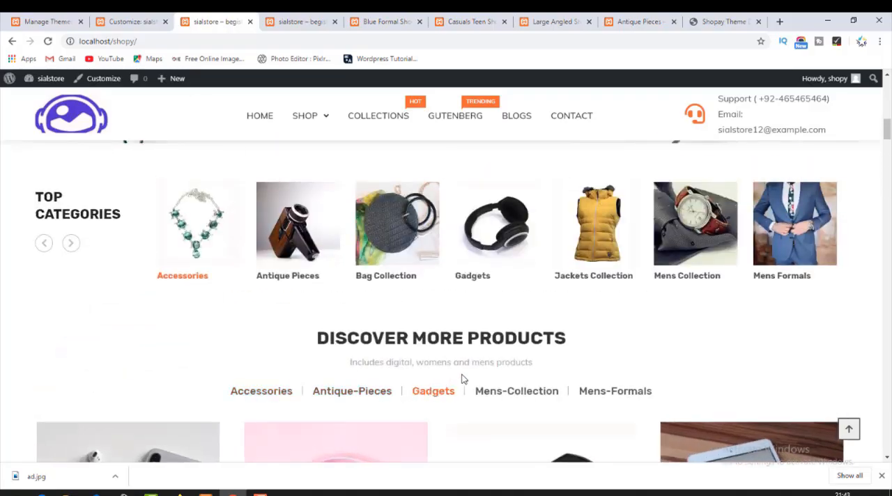
{"action": "scroll", "coordinate": [474, 376], "scroll_direction": "down", "scroll_amount": 2}
{"action": "scroll", "coordinate": [454, 332], "scroll_direction": "down", "scroll_amount": 12}
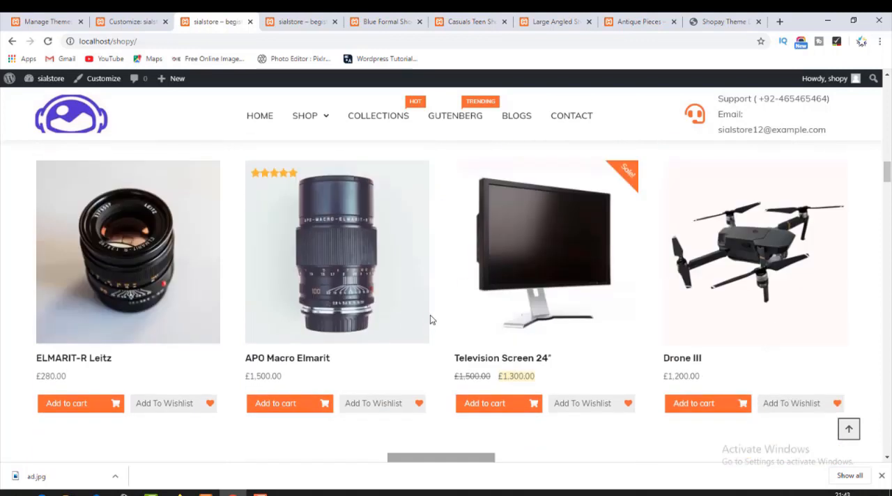
{"action": "scroll", "coordinate": [432, 287], "scroll_direction": "down", "scroll_amount": 12}
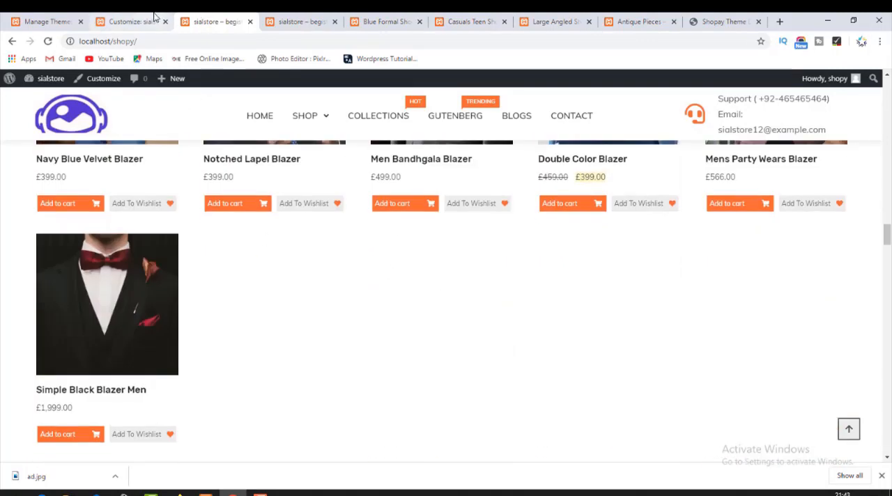
Add a second MT: Category Products widget to the shop's Homepage Sections in the Customizer.
{"action": "left_click", "coordinate": [154, 16]}
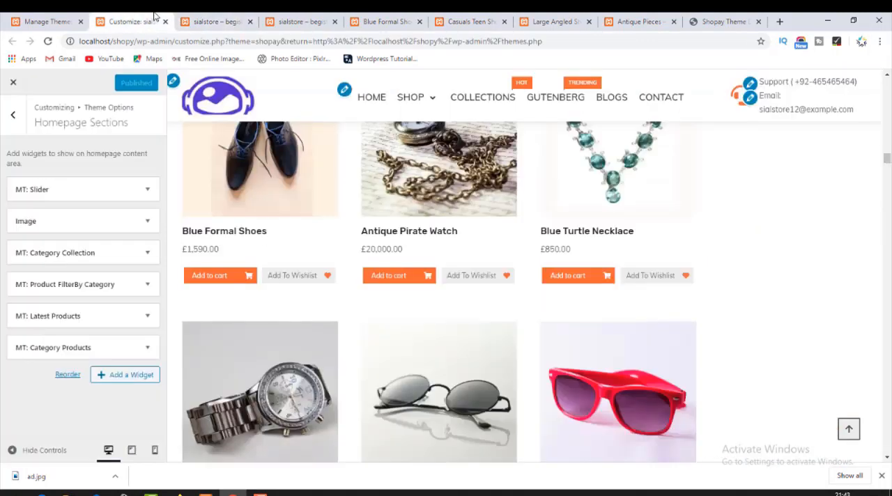
{"action": "left_click", "coordinate": [122, 376]}
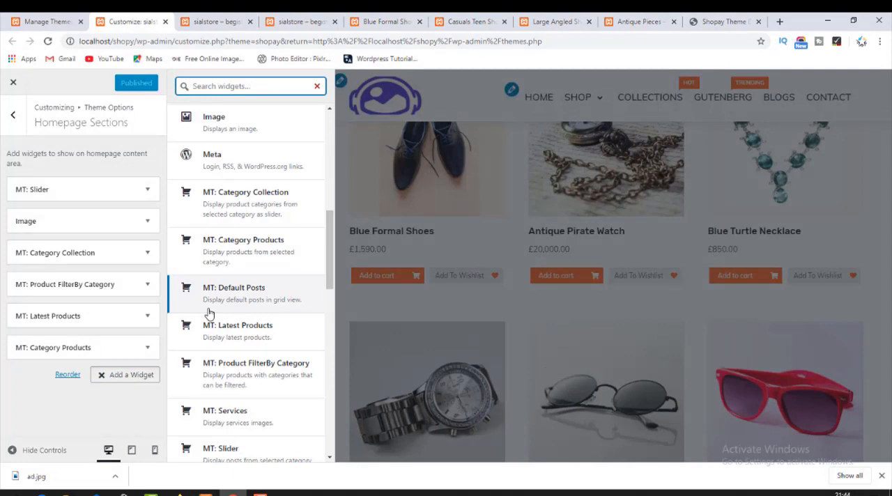
{"action": "left_click", "coordinate": [264, 244]}
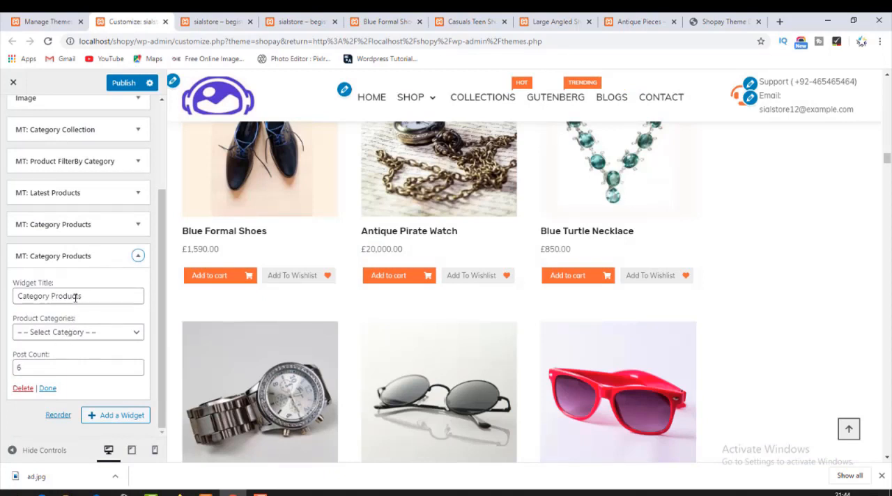
Set the new MT: Category Products widget's product category to Winter Collection, close its settings and publish the change.
{"action": "left_click", "coordinate": [96, 296]}
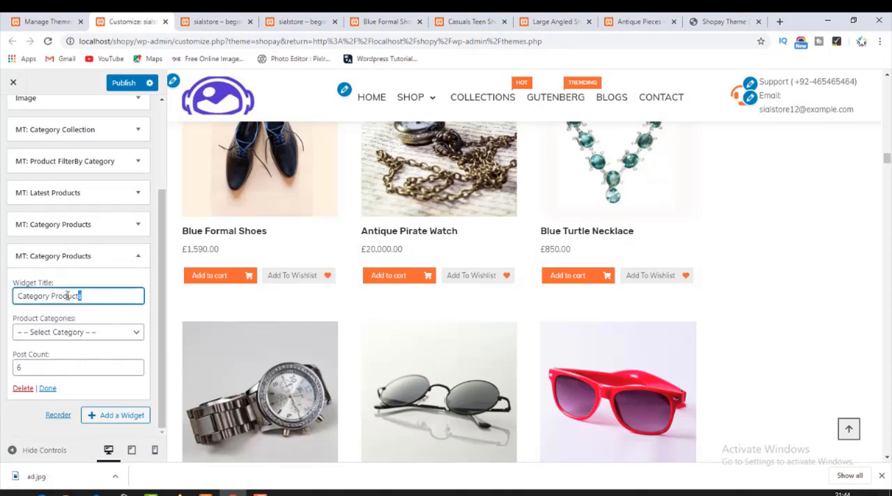
{"action": "left_click", "coordinate": [42, 334]}
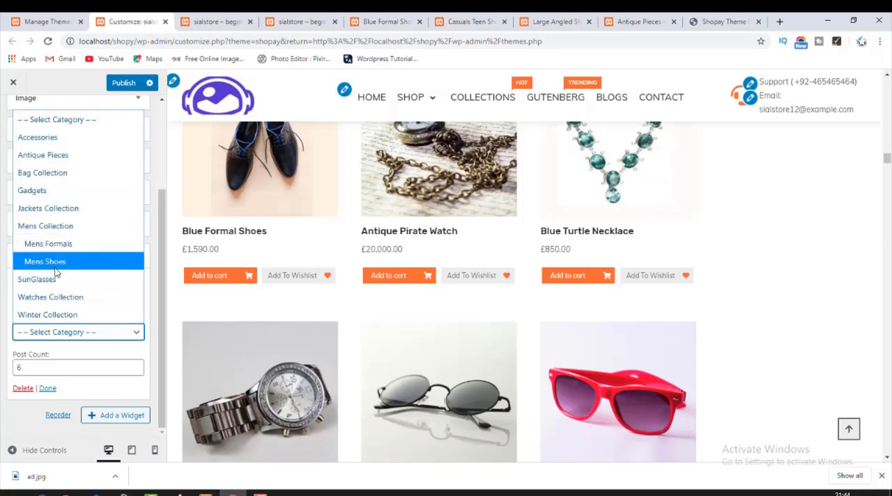
{"action": "left_click", "coordinate": [76, 314]}
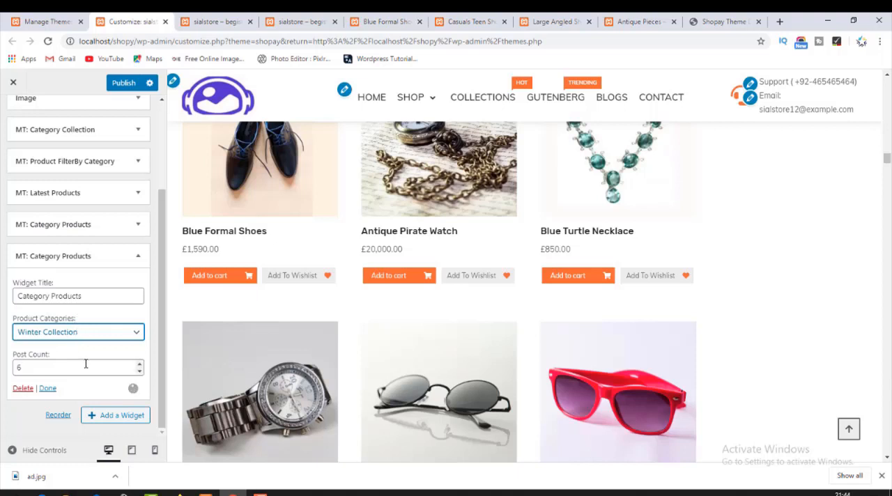
{"action": "left_click", "coordinate": [49, 389]}
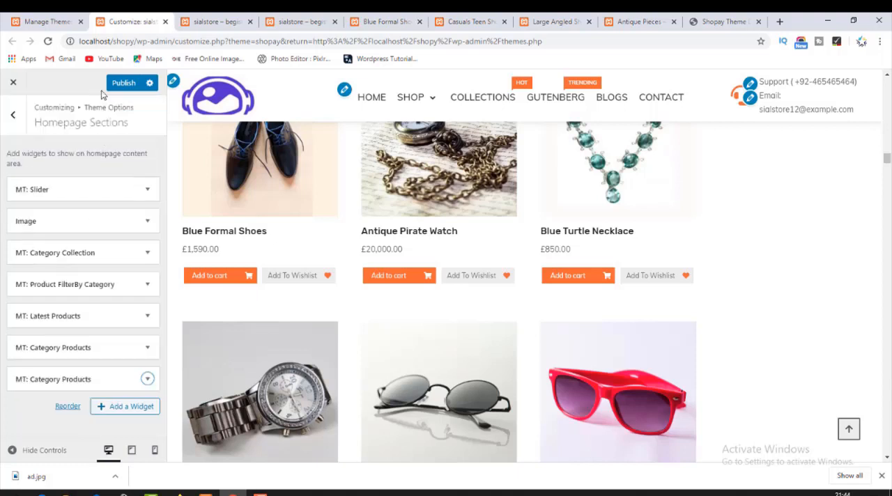
{"action": "left_click", "coordinate": [237, 18]}
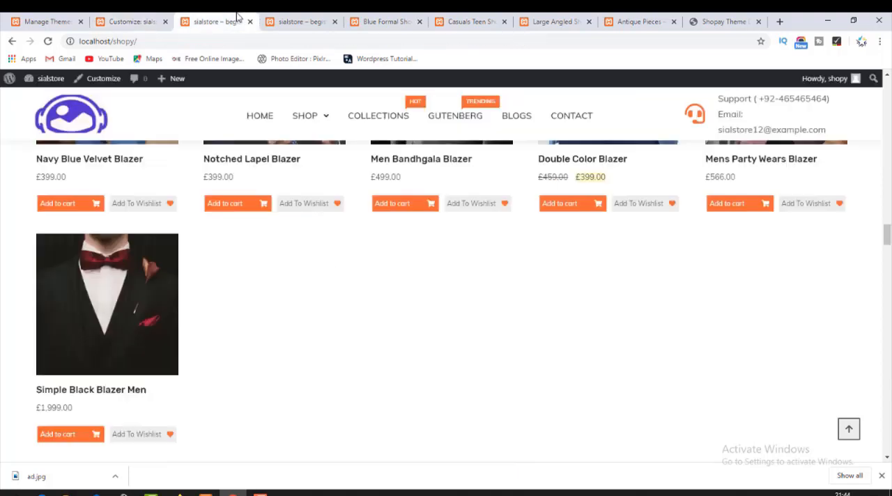
{"action": "left_click", "coordinate": [137, 21]}
Reload the live homepage and examine the heading and products of the second Category Products section.
{"action": "left_click", "coordinate": [208, 19]}
{"action": "left_click", "coordinate": [46, 41]}
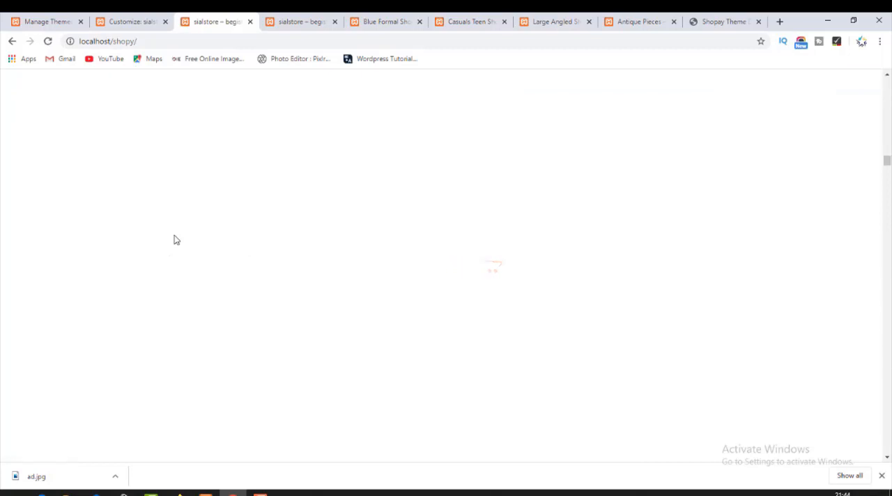
{"action": "scroll", "coordinate": [291, 208], "scroll_direction": "up", "scroll_amount": 10}
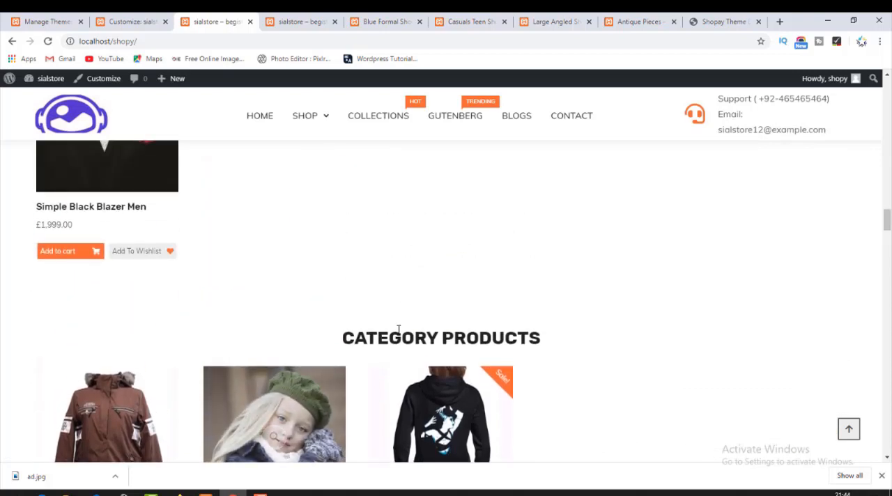
{"action": "left_click_drag", "start_coordinate": [343, 336], "coordinate": [573, 350]}
{"action": "scroll", "coordinate": [575, 352], "scroll_direction": "down", "scroll_amount": 2}
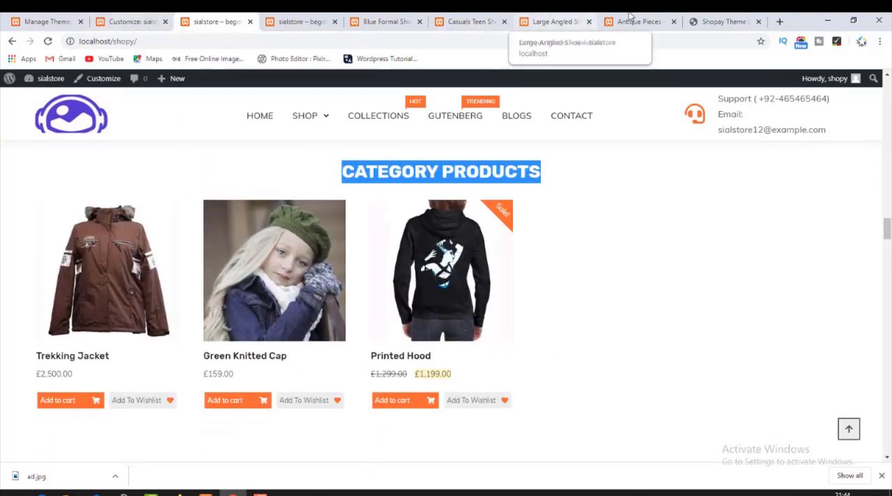
Switch to the Shopay theme demo and review its Recent Blogs section and the services row above it.
{"action": "left_click", "coordinate": [707, 20]}
{"action": "scroll", "coordinate": [402, 279], "scroll_direction": "down", "scroll_amount": 10}
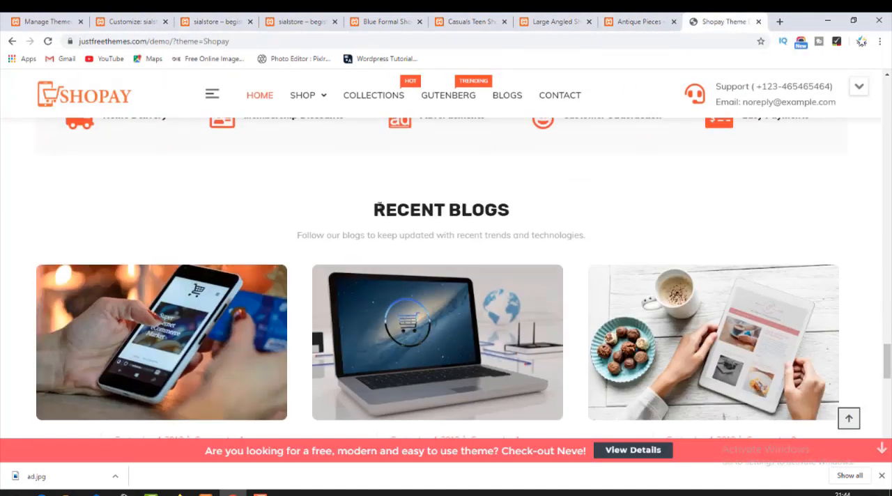
{"action": "left_click_drag", "start_coordinate": [376, 201], "coordinate": [524, 210]}
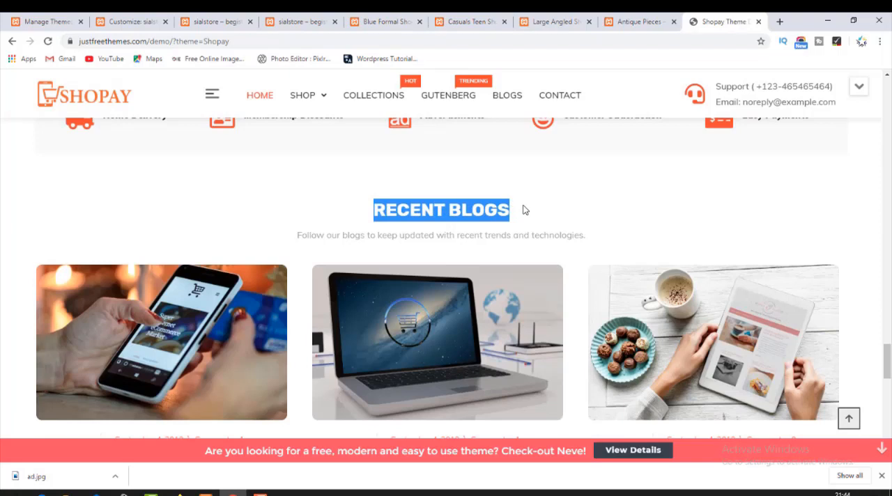
{"action": "scroll", "coordinate": [519, 227], "scroll_direction": "down", "scroll_amount": 4}
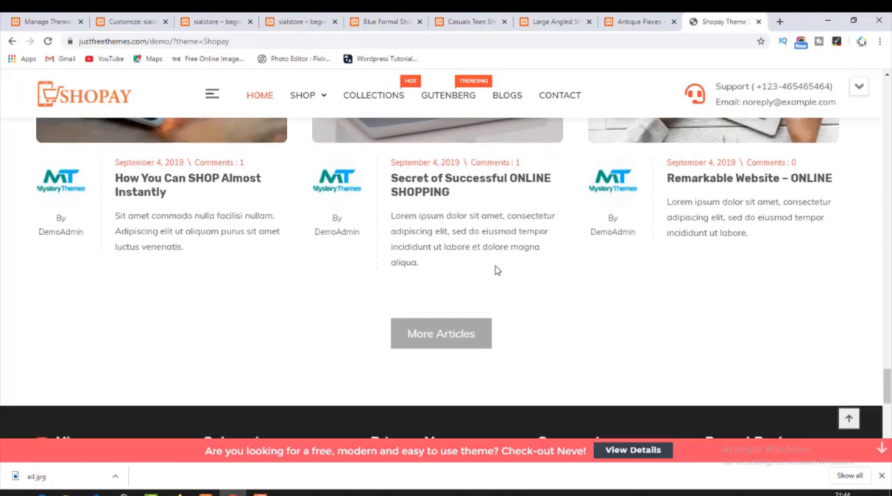
{"action": "scroll", "coordinate": [497, 270], "scroll_direction": "up", "scroll_amount": 2}
{"action": "scroll", "coordinate": [498, 260], "scroll_direction": "up", "scroll_amount": 3}
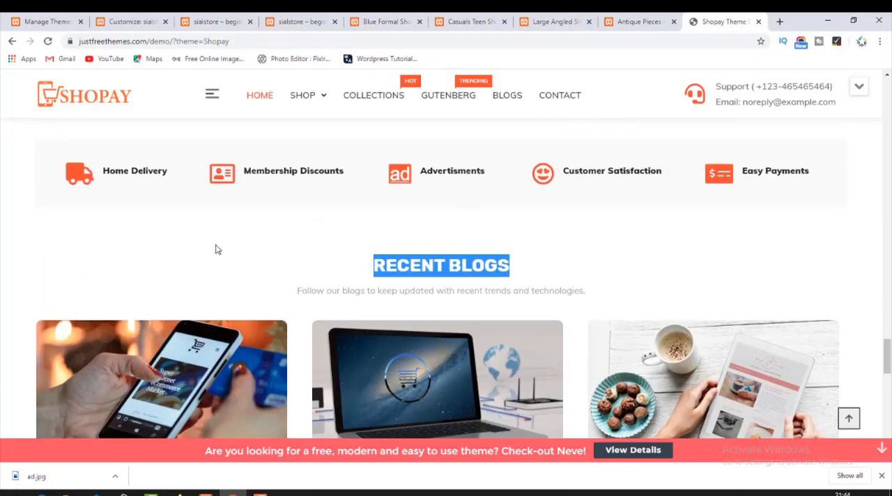
{"action": "scroll", "coordinate": [220, 252], "scroll_direction": "up", "scroll_amount": 3}
{"action": "right_click", "coordinate": [271, 330]}
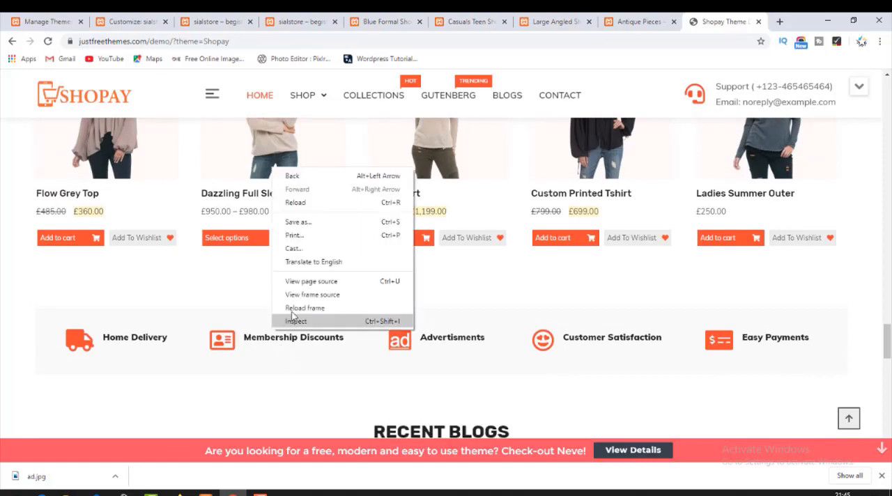
{"action": "right_click", "coordinate": [193, 336]}
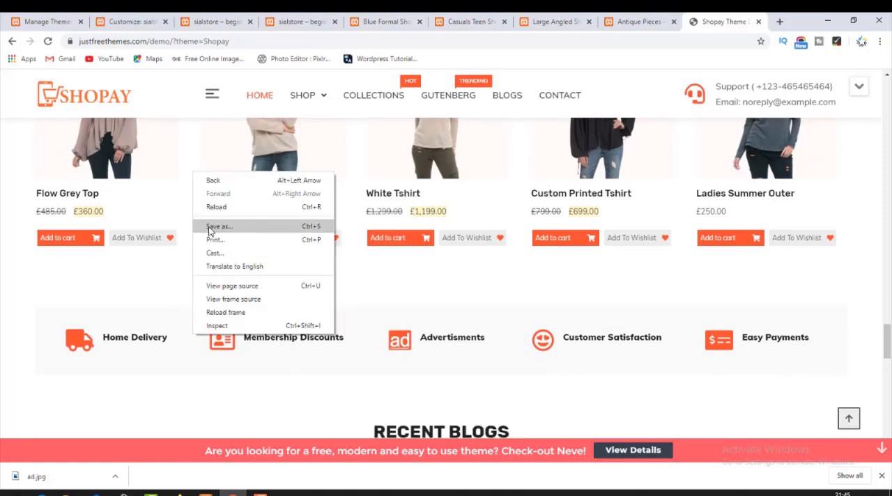
{"action": "left_click_drag", "start_coordinate": [132, 341], "coordinate": [282, 348]}
{"action": "left_click_drag", "start_coordinate": [418, 339], "coordinate": [741, 339]}
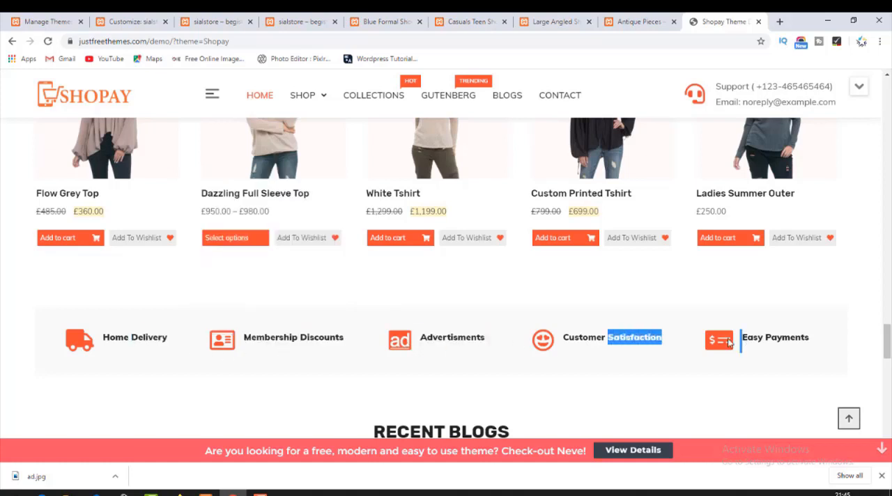
{"action": "left_click", "coordinate": [426, 340]}
{"action": "right_click", "coordinate": [343, 332]}
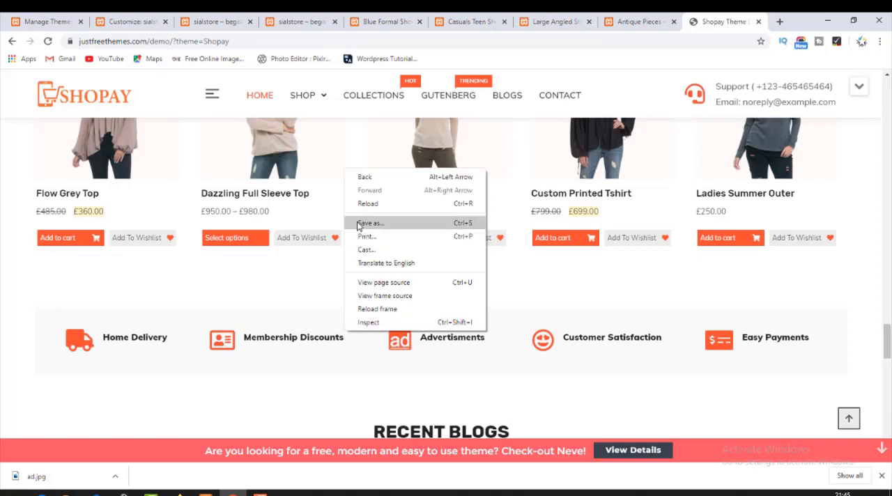
{"action": "right_click", "coordinate": [324, 327]}
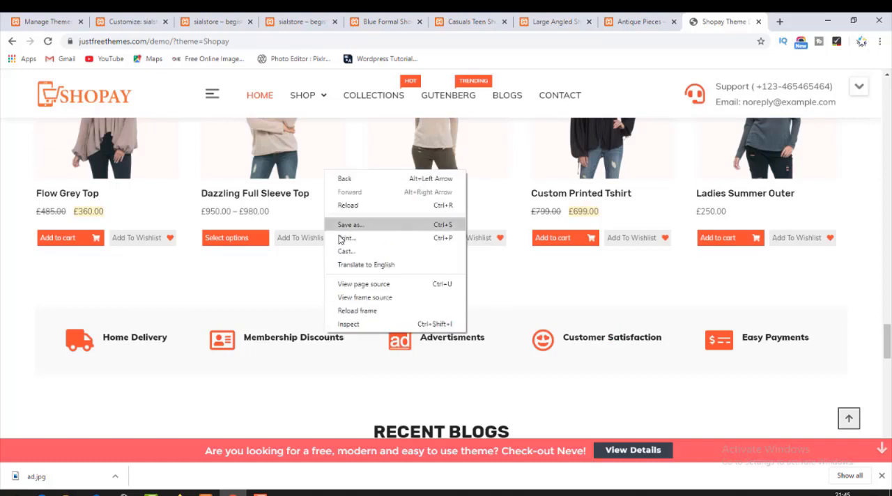
{"action": "right_click", "coordinate": [242, 318]}
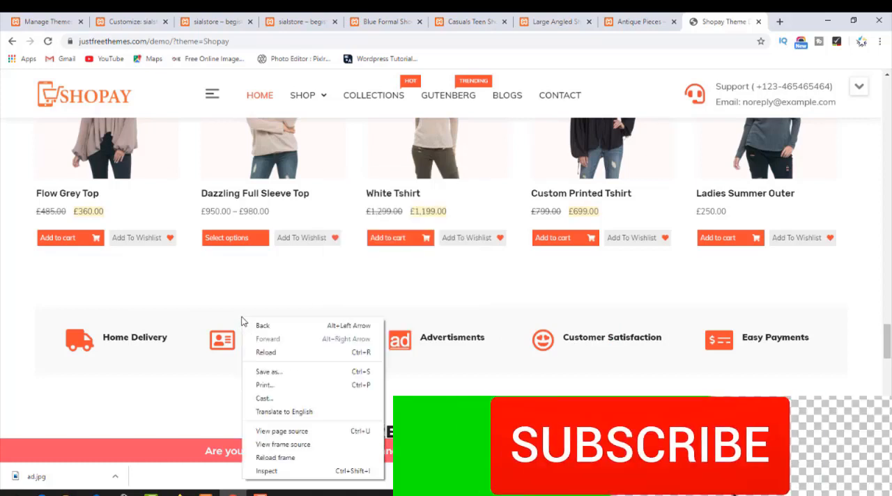
{"action": "left_click", "coordinate": [255, 373]}
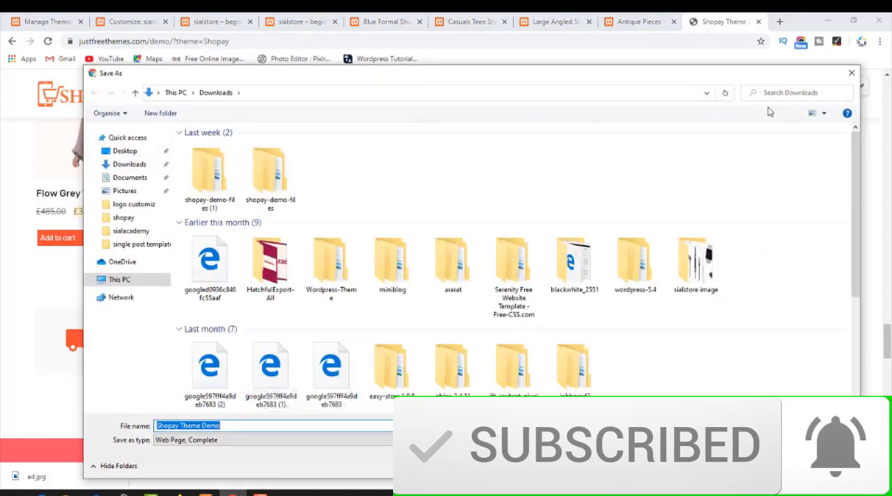
{"action": "left_click", "coordinate": [851, 73]}
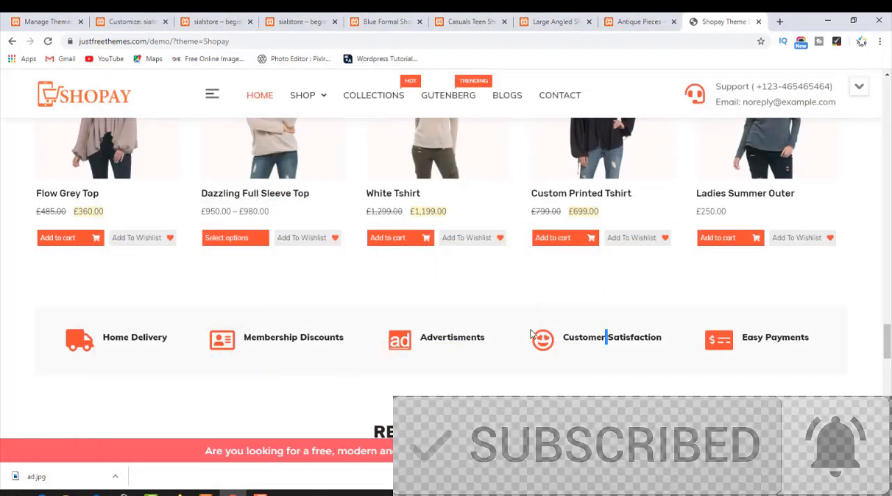
Examine the icons and labels in the demo's services row, from Home Delivery to Easy Payments.
{"action": "left_click_drag", "start_coordinate": [608, 337], "coordinate": [223, 316]}
{"action": "left_click", "coordinate": [155, 322]}
{"action": "left_click_drag", "start_coordinate": [61, 335], "coordinate": [876, 349]}
{"action": "left_click", "coordinate": [625, 348]}
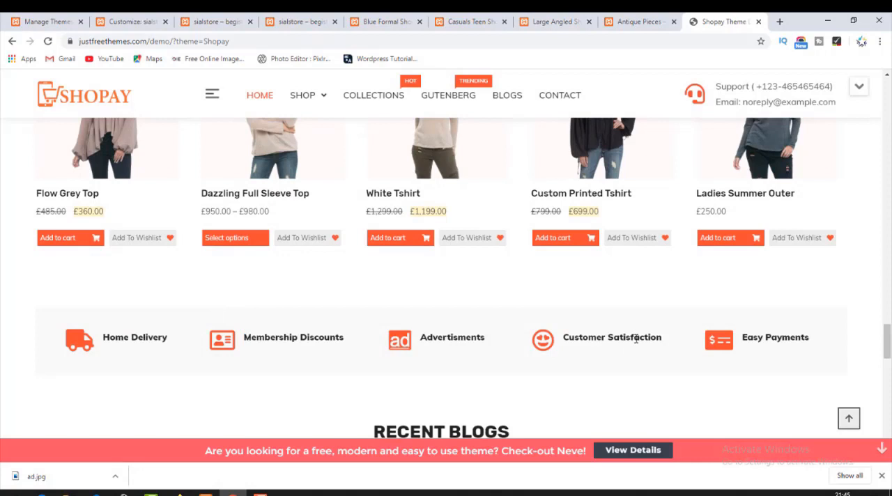
{"action": "left_click_drag", "start_coordinate": [723, 340], "coordinate": [802, 339]}
{"action": "left_click", "coordinate": [715, 340]}
{"action": "right_click", "coordinate": [666, 343]}
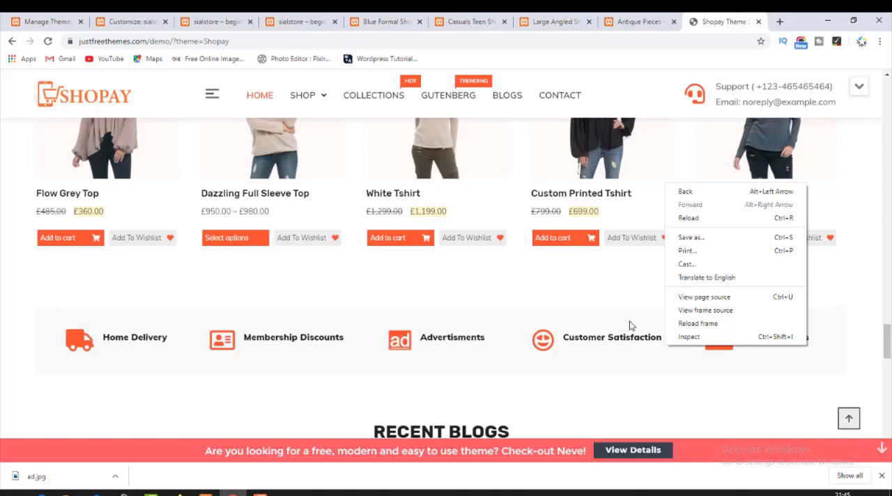
{"action": "left_click_drag", "start_coordinate": [562, 337], "coordinate": [276, 338]}
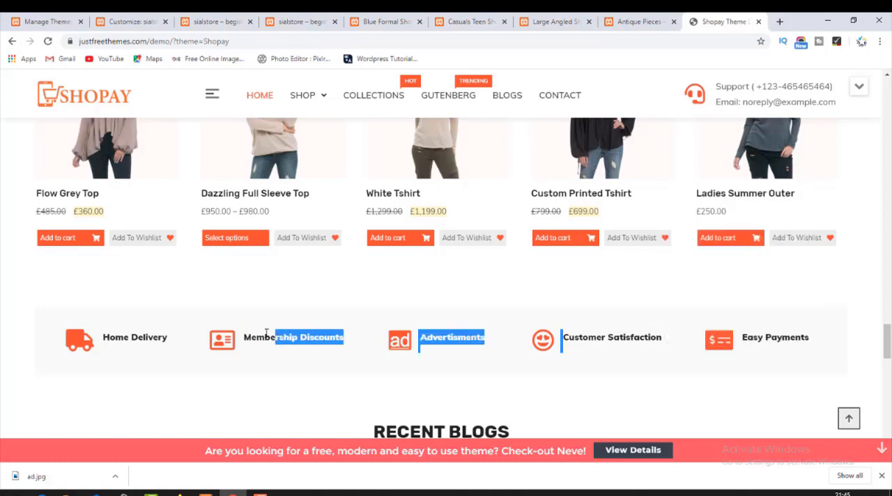
Inspect the demo's Home Delivery service item and collapse its parent elements up to the whole shopay_services-2 section.
{"action": "right_click", "coordinate": [106, 330]}
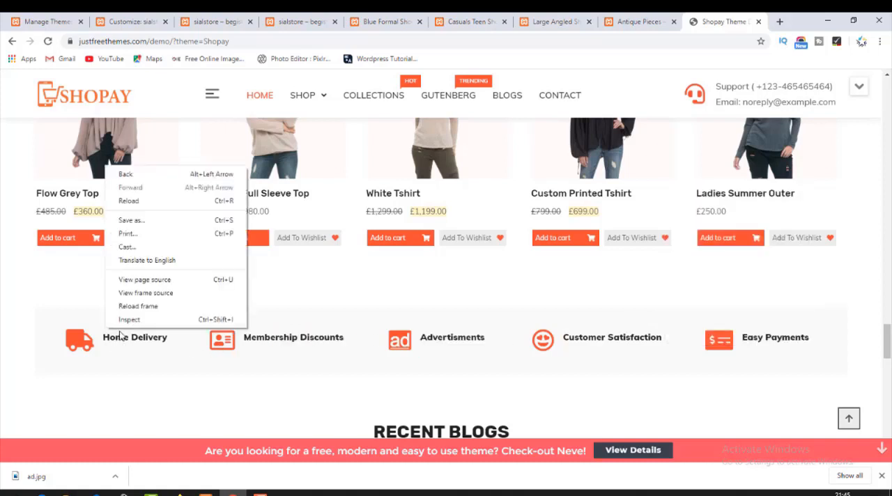
{"action": "left_click", "coordinate": [131, 321]}
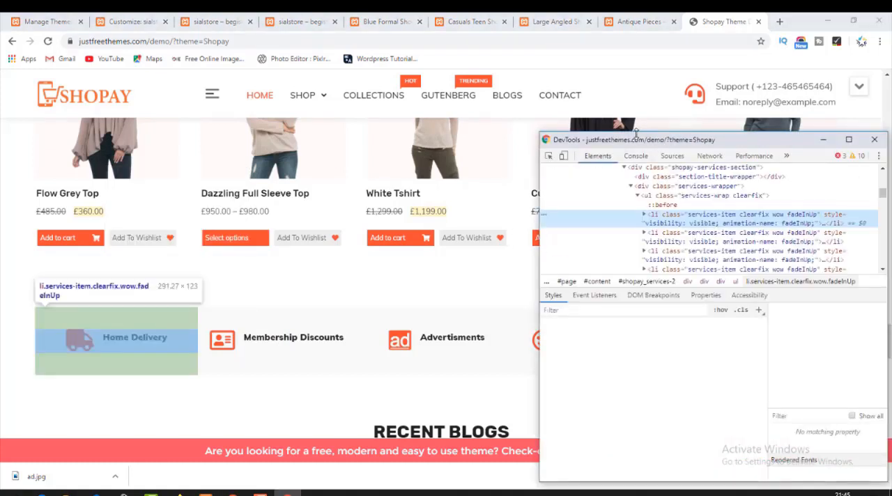
{"action": "left_click", "coordinate": [630, 187]}
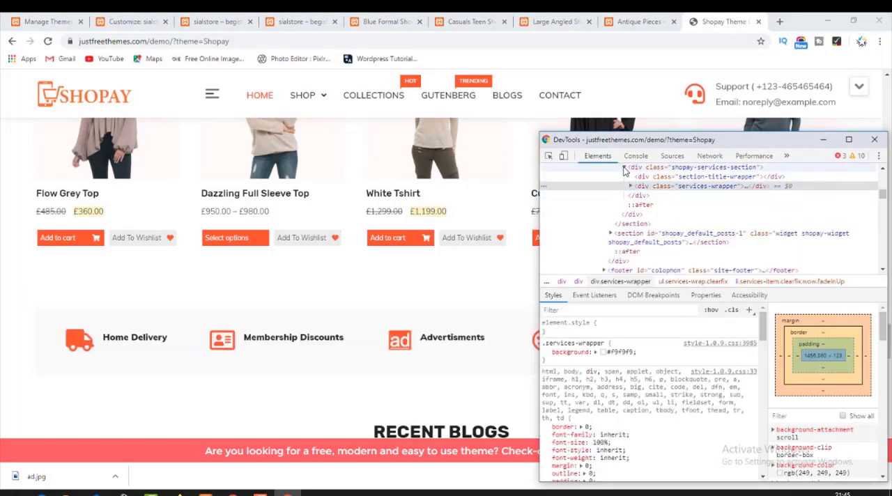
{"action": "left_click", "coordinate": [623, 168]}
{"action": "scroll", "coordinate": [621, 209], "scroll_direction": "up", "scroll_amount": 2}
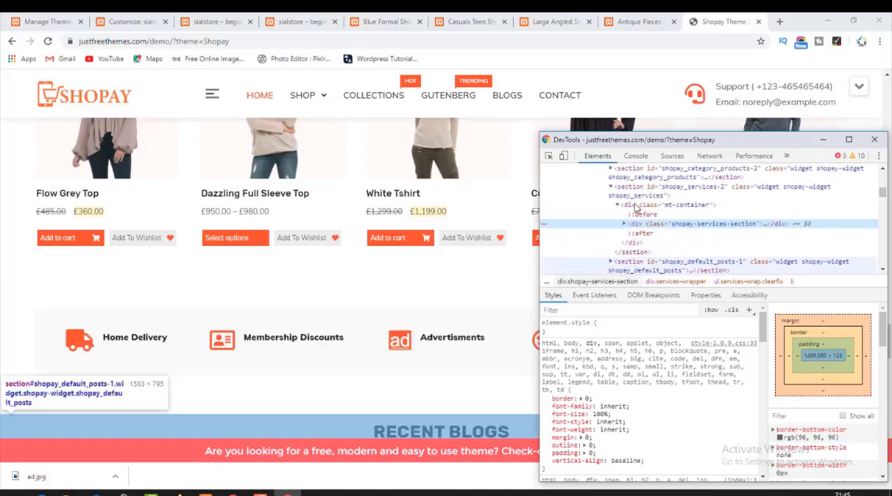
{"action": "left_click", "coordinate": [617, 206]}
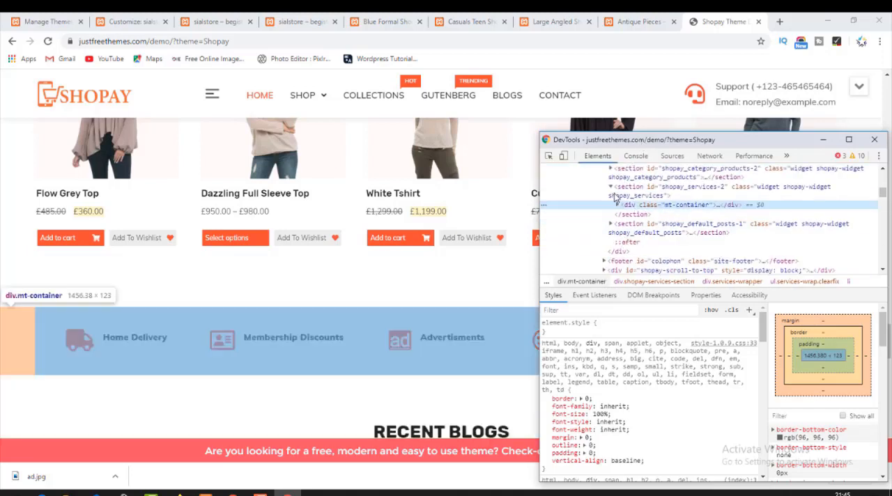
{"action": "left_click", "coordinate": [610, 188]}
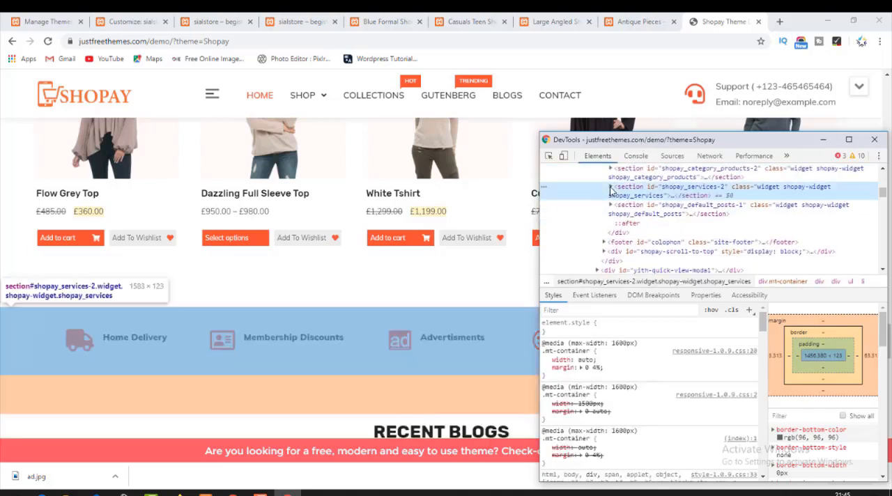
Open the shopay_services-2 section for editing as HTML and copy its entire markup.
{"action": "right_click", "coordinate": [622, 190]}
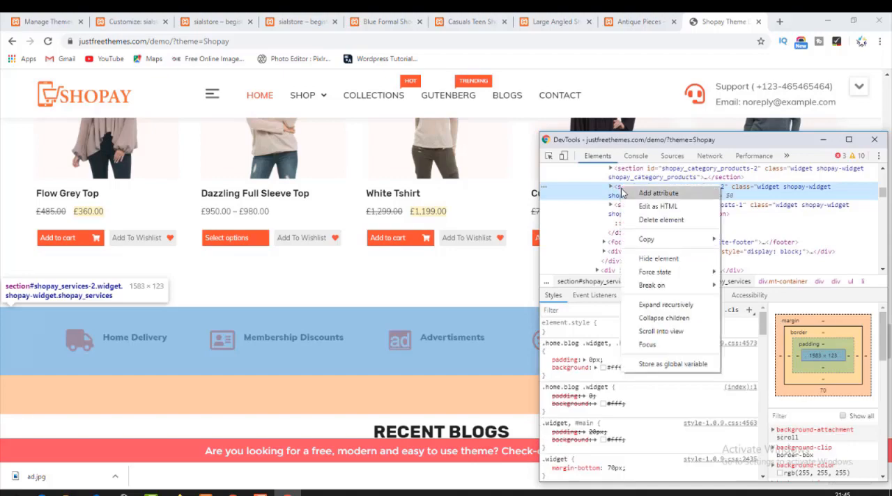
{"action": "left_click", "coordinate": [629, 206]}
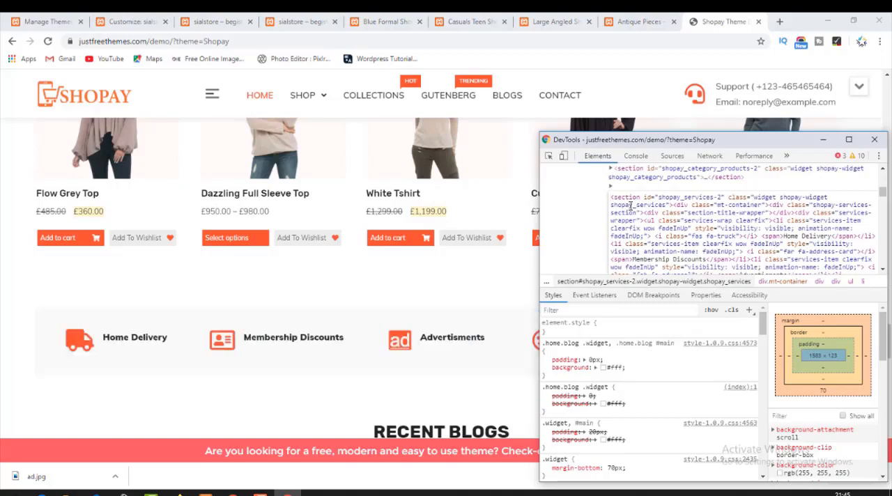
{"action": "key", "text": "ctrl+a"}
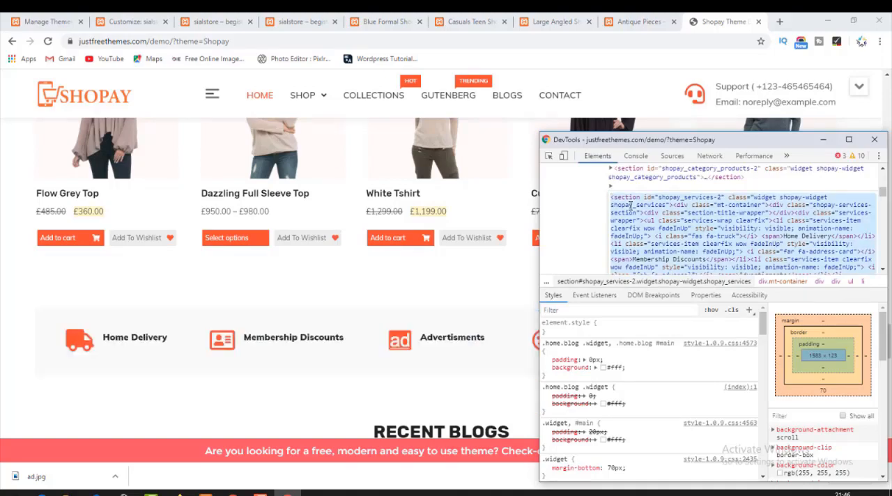
{"action": "scroll", "coordinate": [694, 228], "scroll_direction": "down", "scroll_amount": 2}
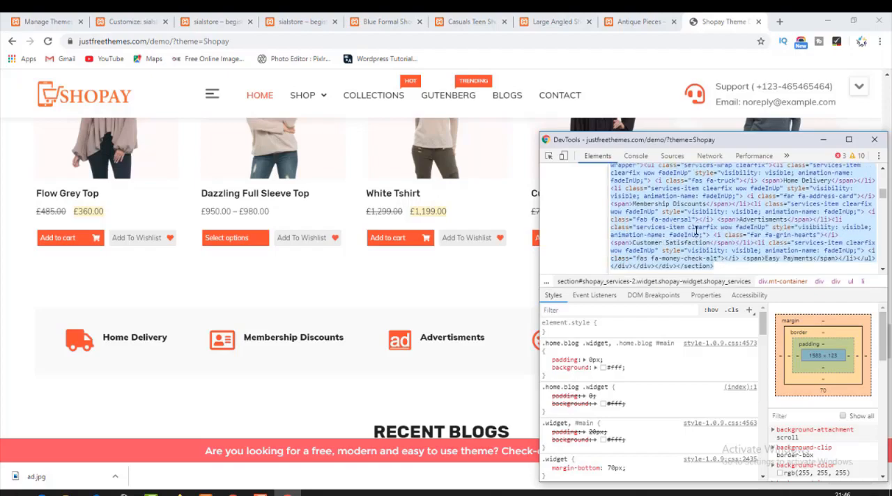
Switch to the shop's Customizer and add a Custom HTML widget to Homepage Sections.
{"action": "left_click", "coordinate": [111, 16]}
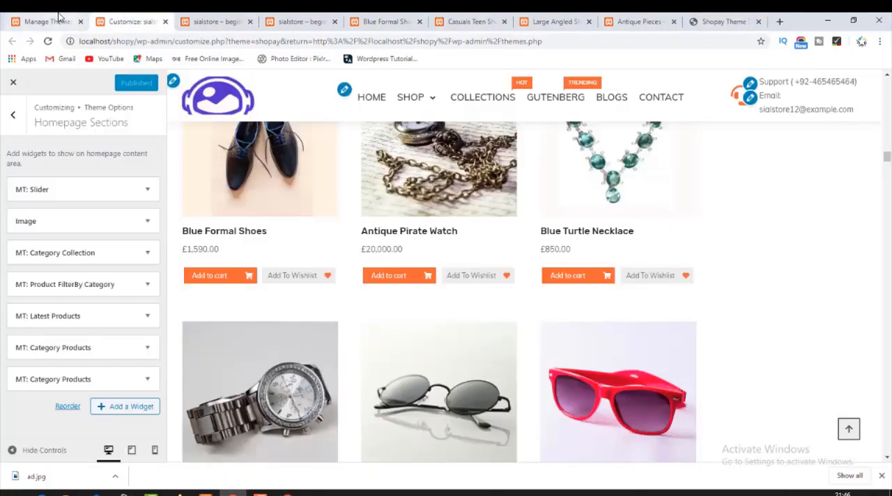
{"action": "left_click", "coordinate": [129, 404]}
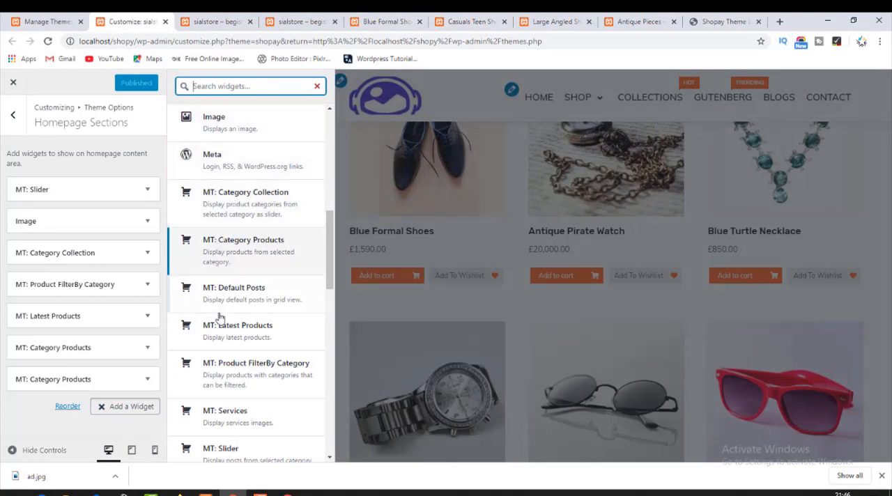
{"action": "scroll", "coordinate": [285, 355], "scroll_direction": "down", "scroll_amount": 6}
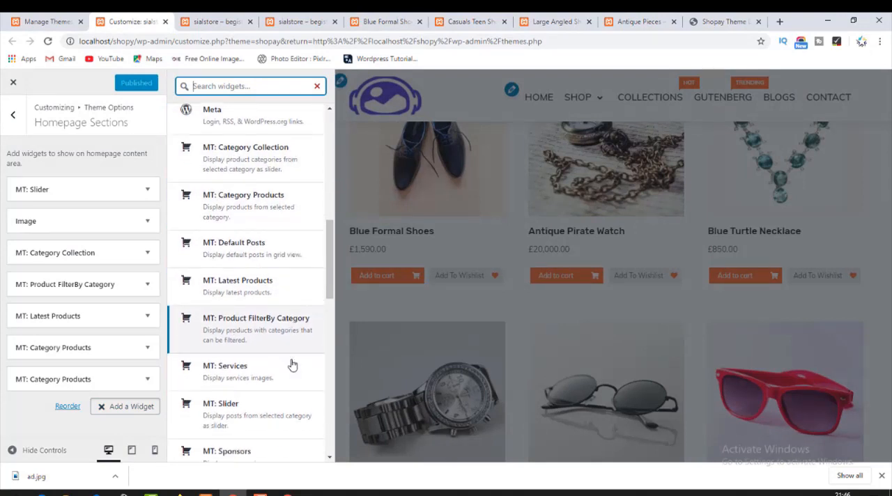
{"action": "scroll", "coordinate": [293, 365], "scroll_direction": "down", "scroll_amount": 12}
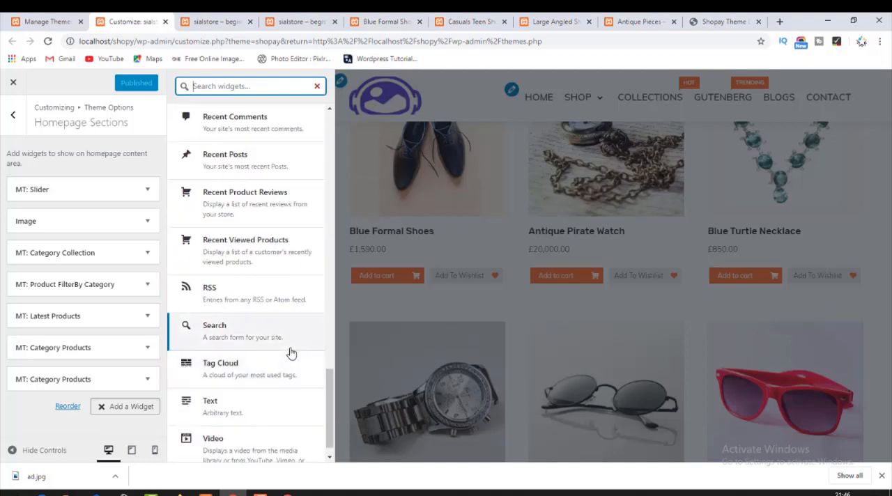
{"action": "scroll", "coordinate": [289, 352], "scroll_direction": "down", "scroll_amount": 1}
{"action": "scroll", "coordinate": [269, 295], "scroll_direction": "up", "scroll_amount": 9}
{"action": "scroll", "coordinate": [269, 294], "scroll_direction": "up", "scroll_amount": 20}
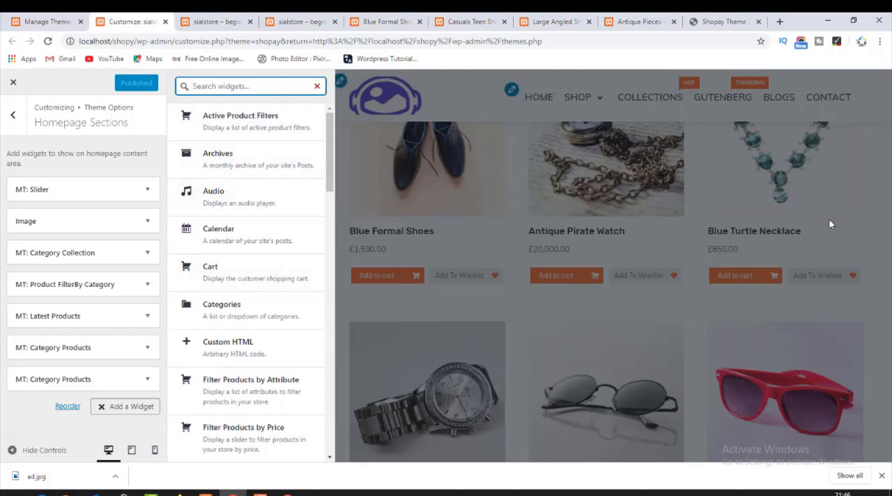
{"action": "left_click", "coordinate": [255, 342]}
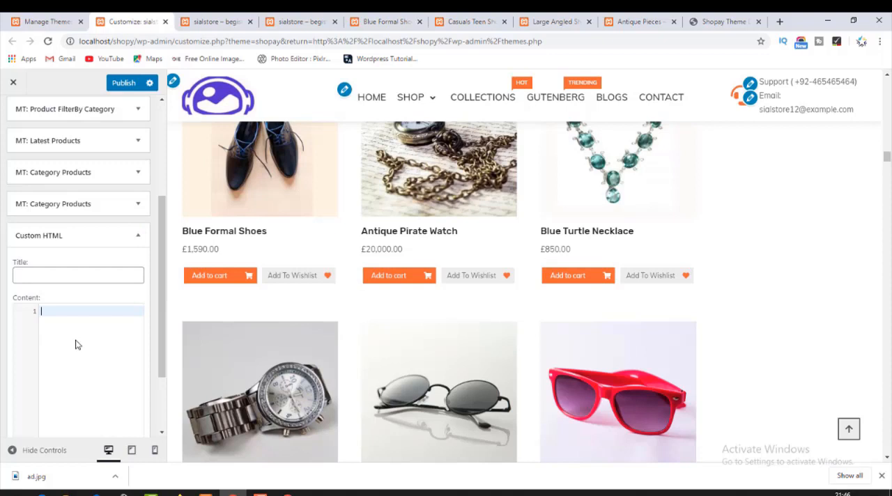
Paste the copied services section markup into the Custom HTML widget's content, close the widget and publish the change.
{"action": "key", "text": "ctrl+v"}
{"action": "scroll", "coordinate": [505, 319], "scroll_direction": "down", "scroll_amount": 4}
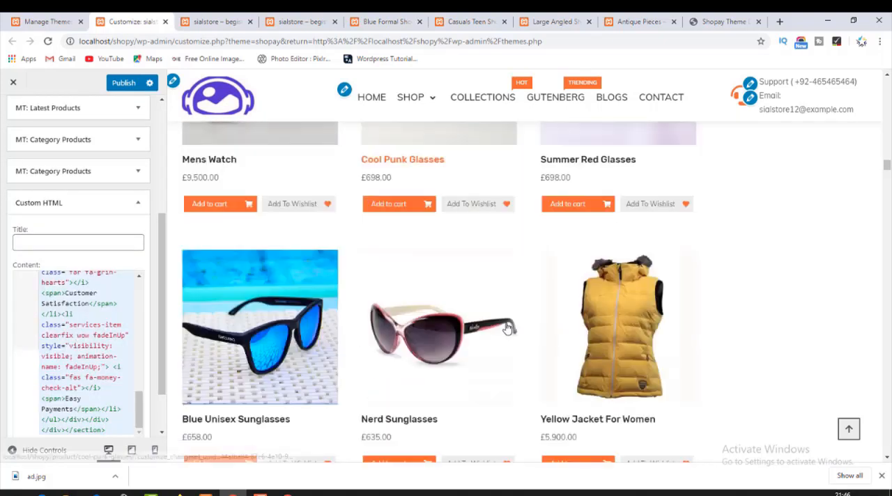
{"action": "scroll", "coordinate": [506, 328], "scroll_direction": "down", "scroll_amount": 8}
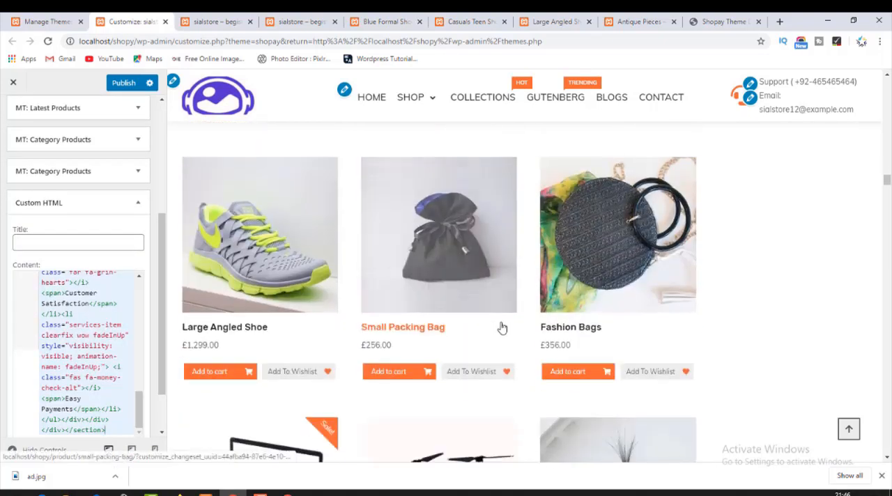
{"action": "scroll", "coordinate": [502, 328], "scroll_direction": "down", "scroll_amount": 9}
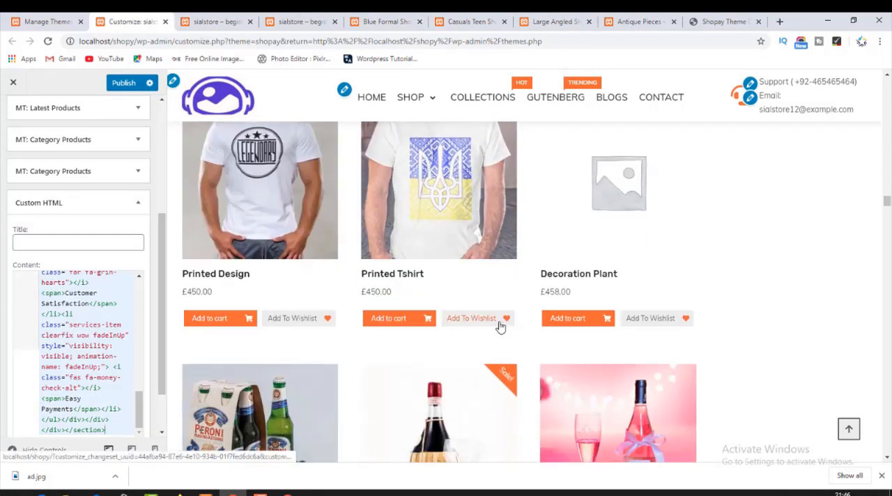
{"action": "scroll", "coordinate": [499, 325], "scroll_direction": "down", "scroll_amount": 7}
{"action": "scroll", "coordinate": [109, 422], "scroll_direction": "down", "scroll_amount": 1}
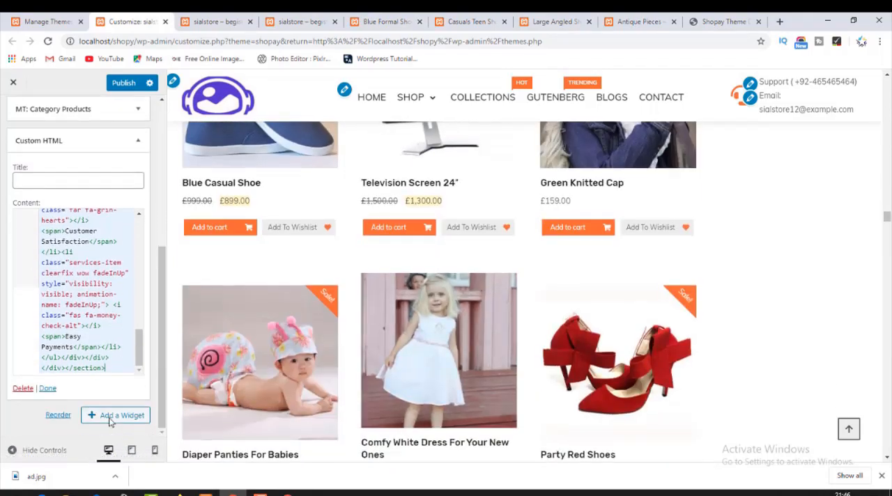
{"action": "left_click", "coordinate": [49, 390]}
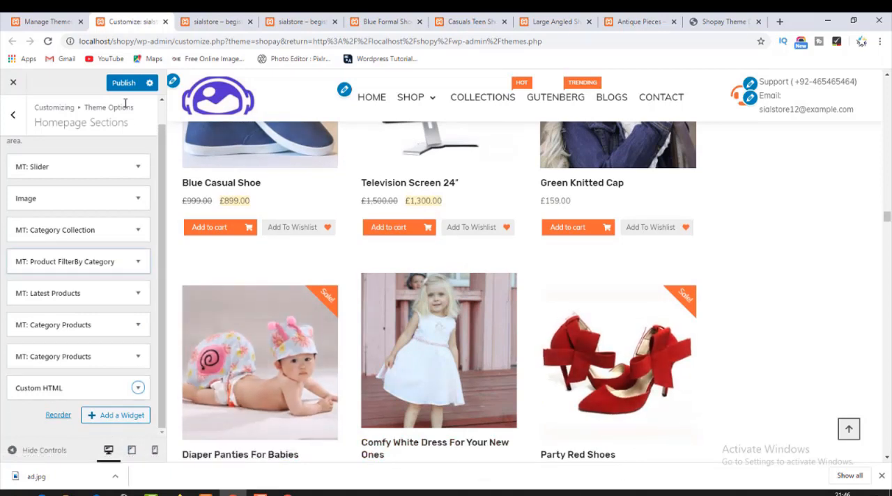
Reload the live homepage and check the services row from Home Delivery to Easy Payments below the Category Products section.
{"action": "left_click", "coordinate": [227, 18]}
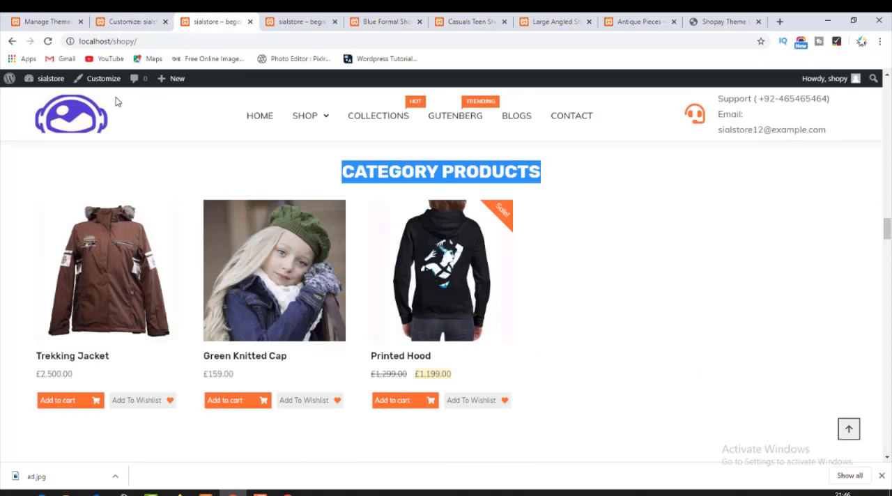
{"action": "left_click", "coordinate": [47, 41]}
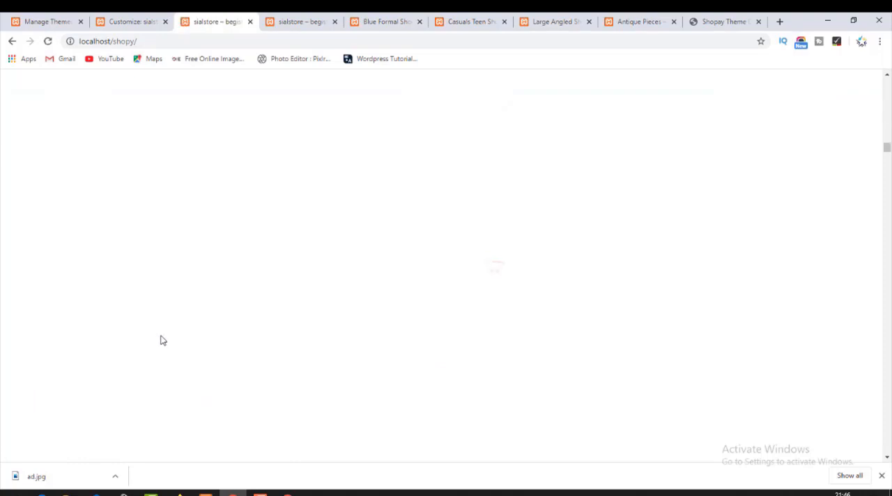
{"action": "scroll", "coordinate": [283, 338], "scroll_direction": "down", "scroll_amount": 3}
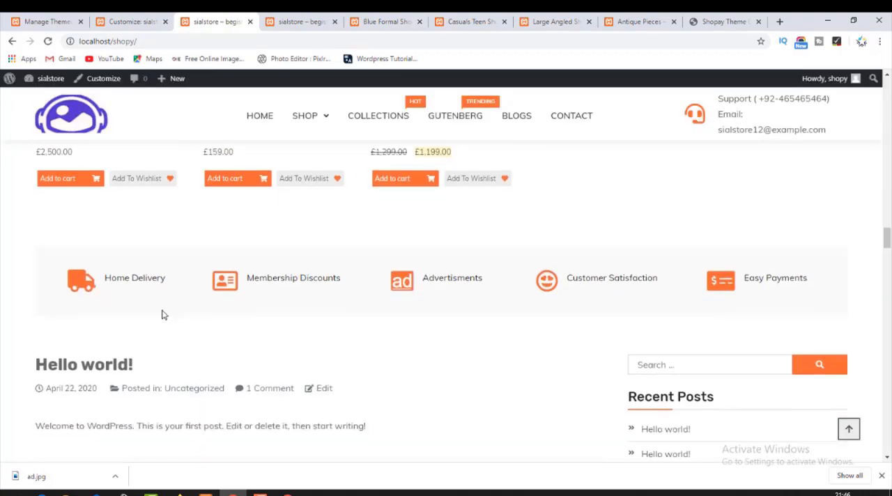
{"action": "left_click_drag", "start_coordinate": [75, 280], "coordinate": [790, 274]}
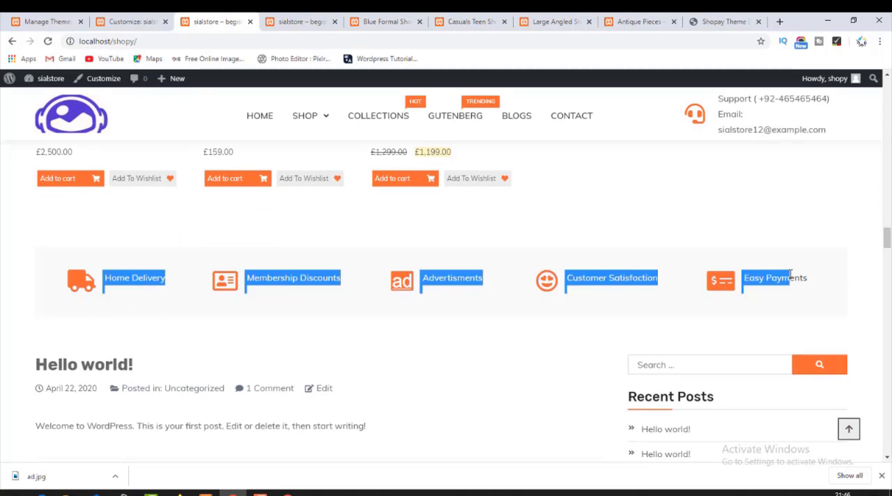
{"action": "left_click", "coordinate": [701, 259]}
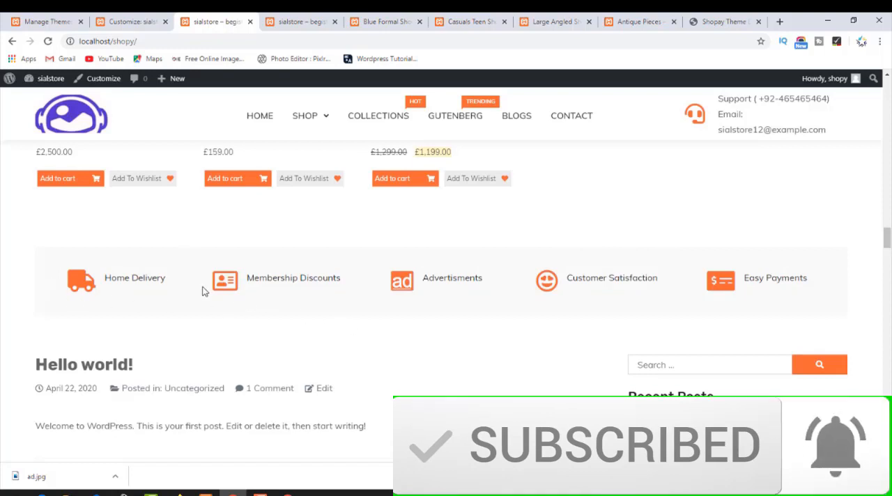
{"action": "scroll", "coordinate": [536, 307], "scroll_direction": "up", "scroll_amount": 1}
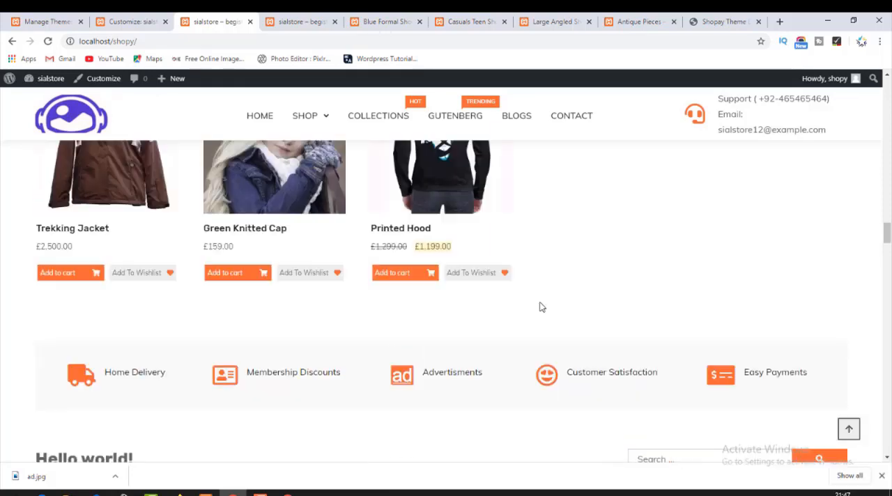
{"action": "scroll", "coordinate": [542, 307], "scroll_direction": "up", "scroll_amount": 5}
{"action": "scroll", "coordinate": [542, 307], "scroll_direction": "down", "scroll_amount": 3}
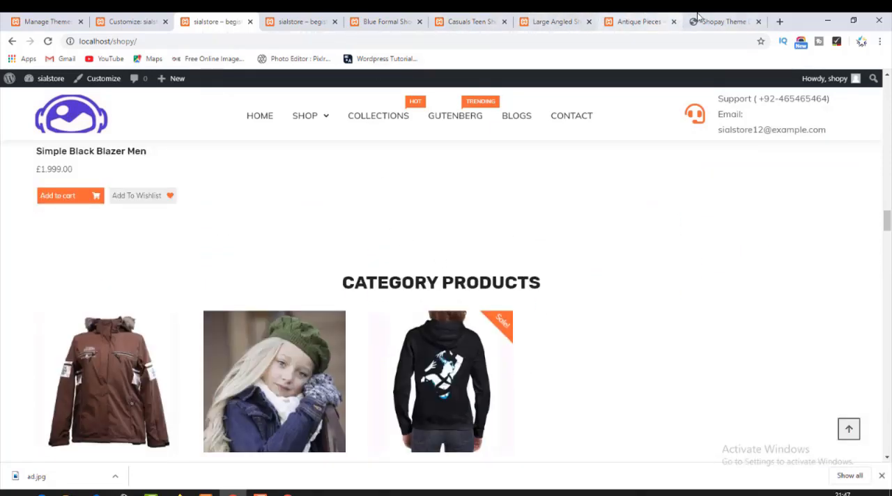
Switch to the Shopay theme demo and examine the Recent Blogs section's heading and post layout.
{"action": "left_click", "coordinate": [717, 22]}
{"action": "scroll", "coordinate": [237, 292], "scroll_direction": "down", "scroll_amount": 3}
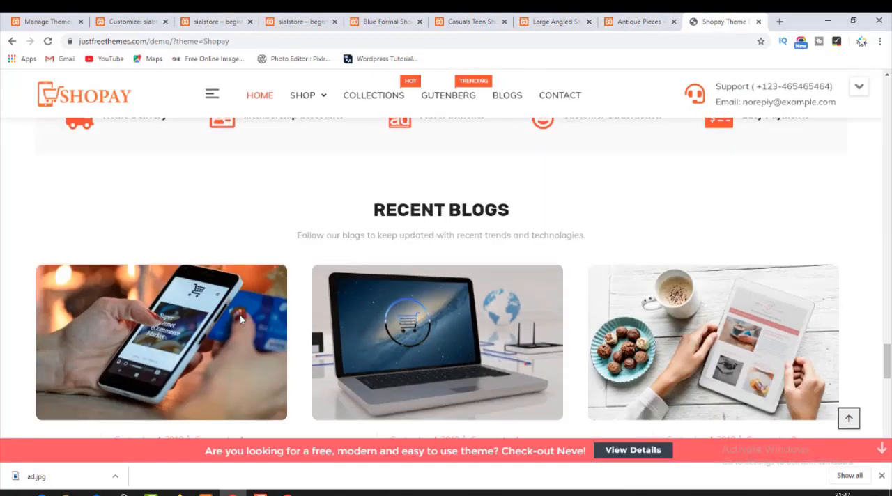
{"action": "left_click_drag", "start_coordinate": [375, 211], "coordinate": [534, 222]}
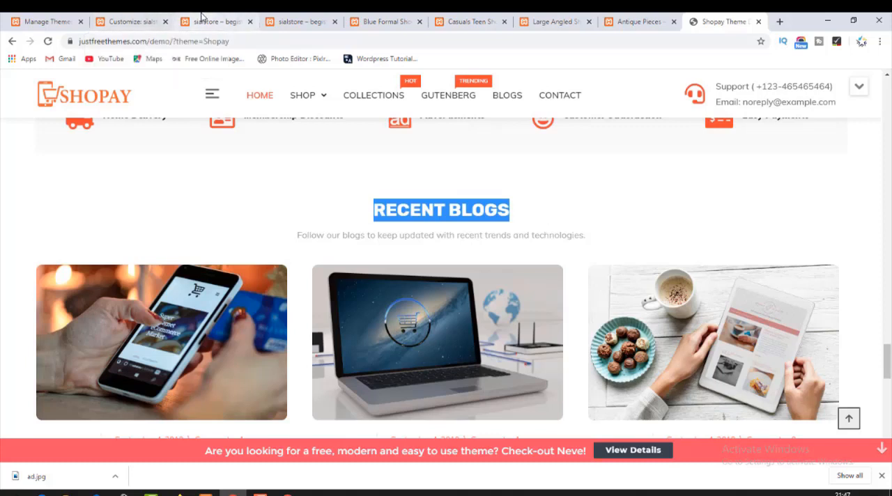
Switch to the shop's Customizer and look through the widgets available for Homepage Sections for one that displays blog posts.
{"action": "left_click", "coordinate": [137, 21]}
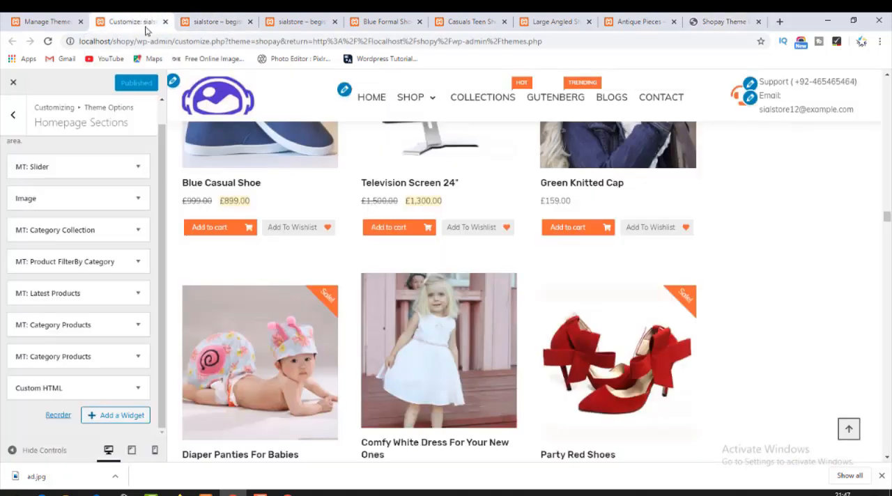
{"action": "left_click", "coordinate": [105, 417]}
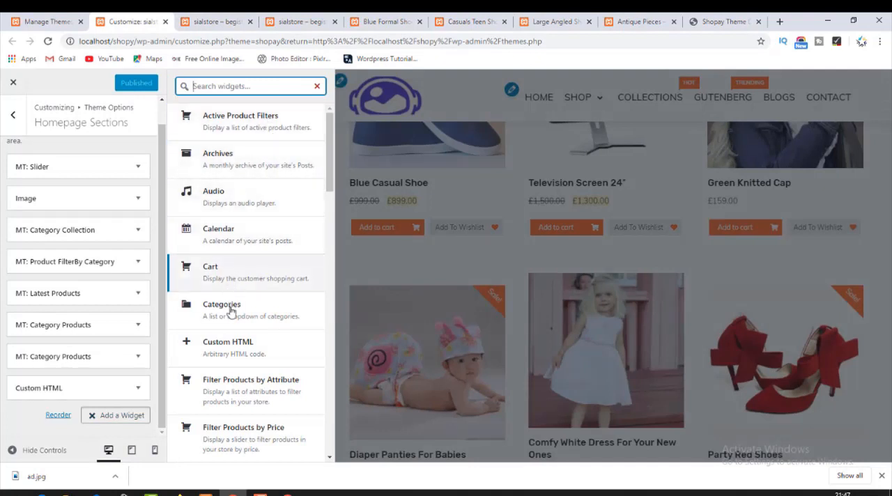
{"action": "scroll", "coordinate": [239, 342], "scroll_direction": "down", "scroll_amount": 3}
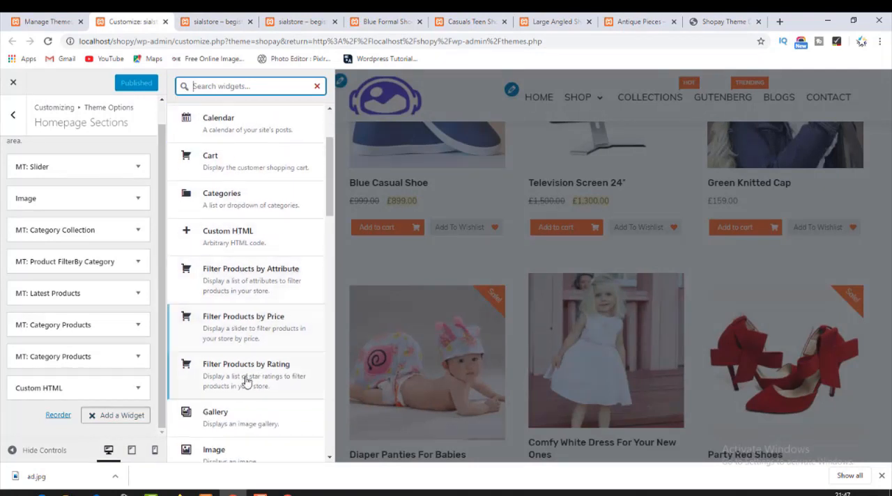
{"action": "scroll", "coordinate": [255, 409], "scroll_direction": "down", "scroll_amount": 4}
{"action": "scroll", "coordinate": [261, 428], "scroll_direction": "down", "scroll_amount": 1}
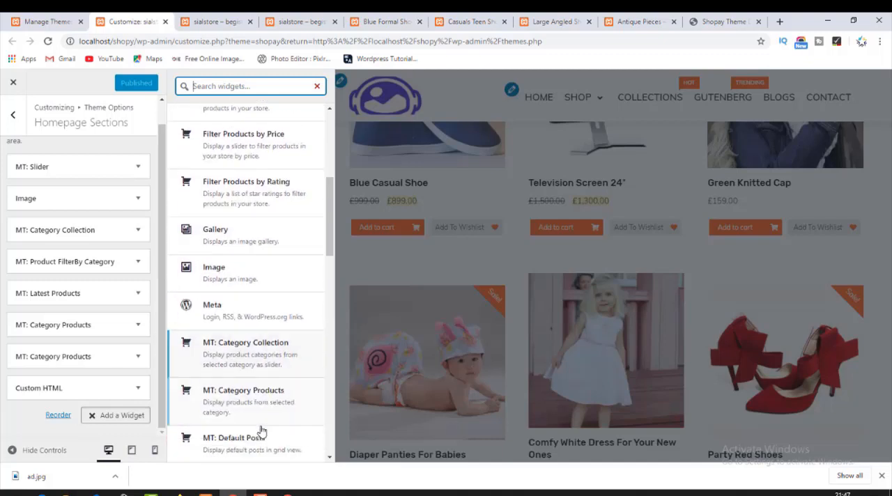
{"action": "scroll", "coordinate": [261, 432], "scroll_direction": "down", "scroll_amount": 1}
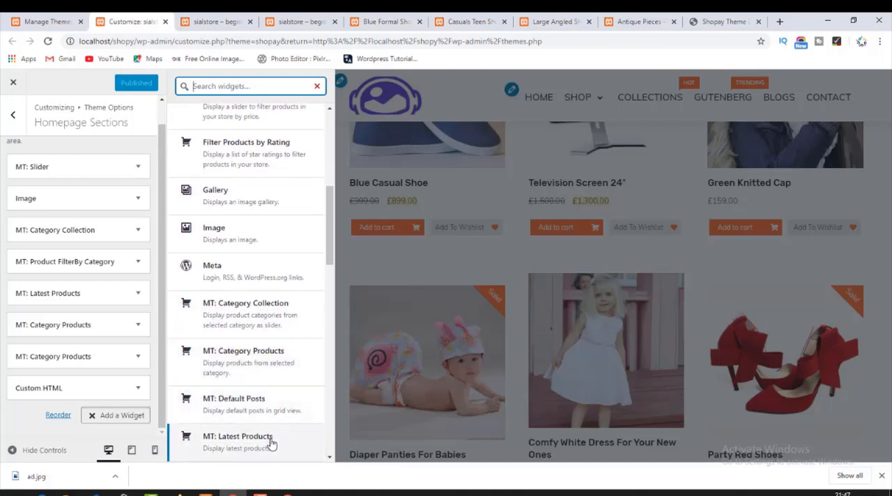
{"action": "scroll", "coordinate": [271, 444], "scroll_direction": "down", "scroll_amount": 3}
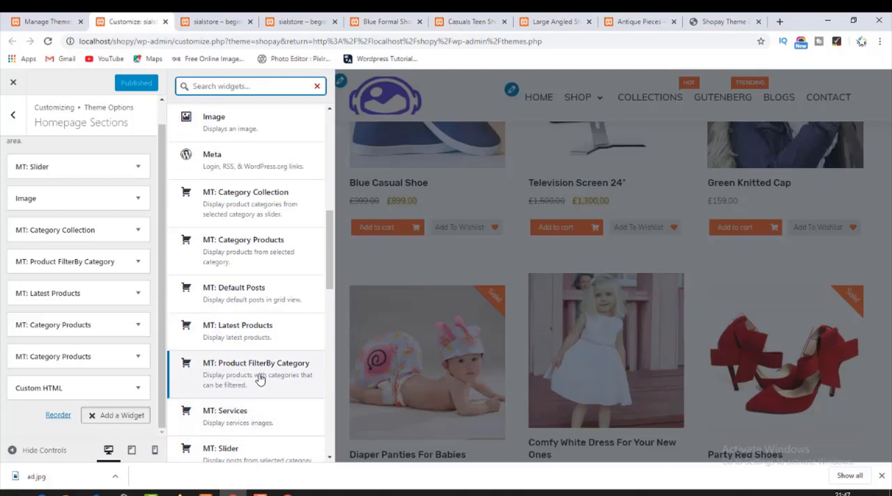
{"action": "scroll", "coordinate": [259, 378], "scroll_direction": "down", "scroll_amount": 3}
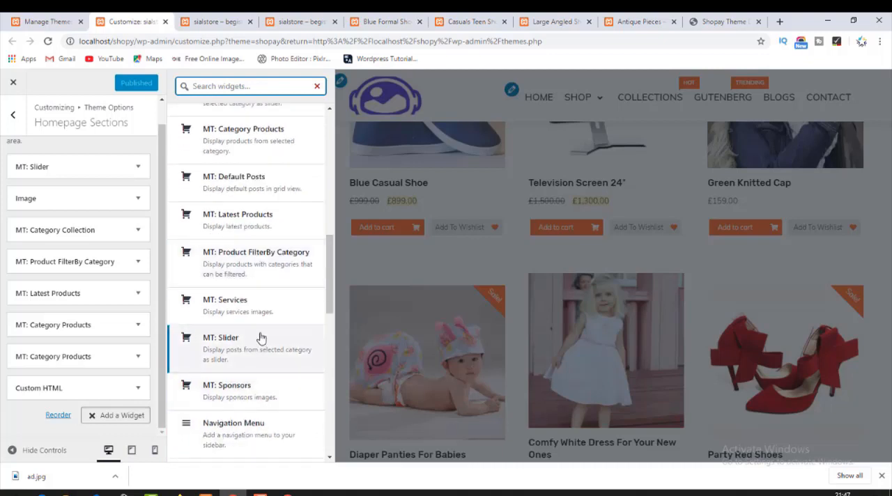
{"action": "scroll", "coordinate": [261, 338], "scroll_direction": "down", "scroll_amount": 3}
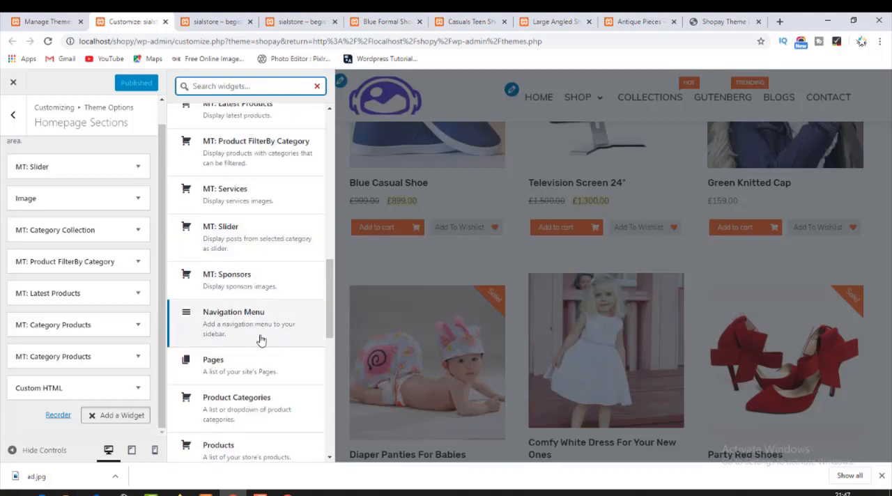
{"action": "scroll", "coordinate": [261, 340], "scroll_direction": "down", "scroll_amount": 3}
{"action": "scroll", "coordinate": [259, 340], "scroll_direction": "down", "scroll_amount": 2}
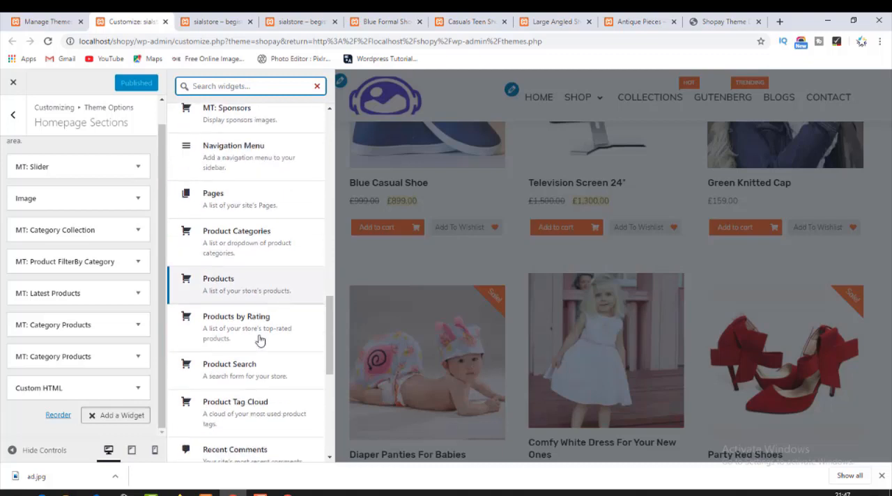
{"action": "scroll", "coordinate": [258, 340], "scroll_direction": "down", "scroll_amount": 2}
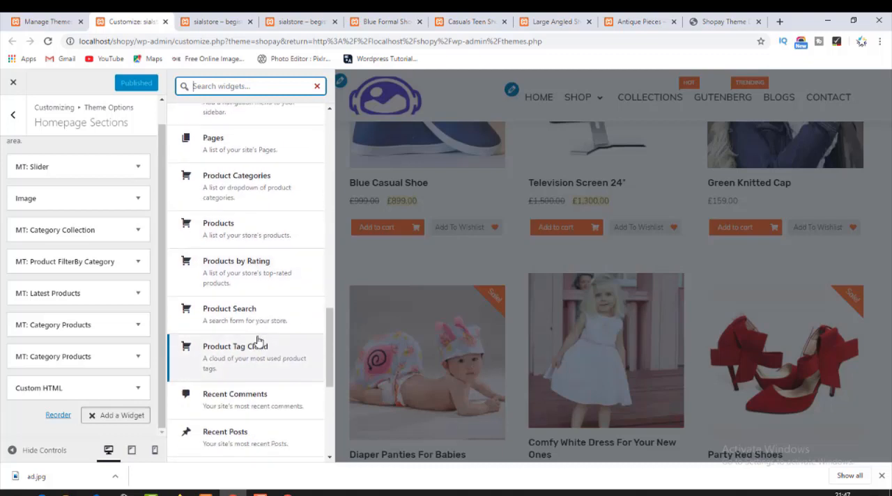
{"action": "scroll", "coordinate": [262, 450], "scroll_direction": "down", "scroll_amount": 3}
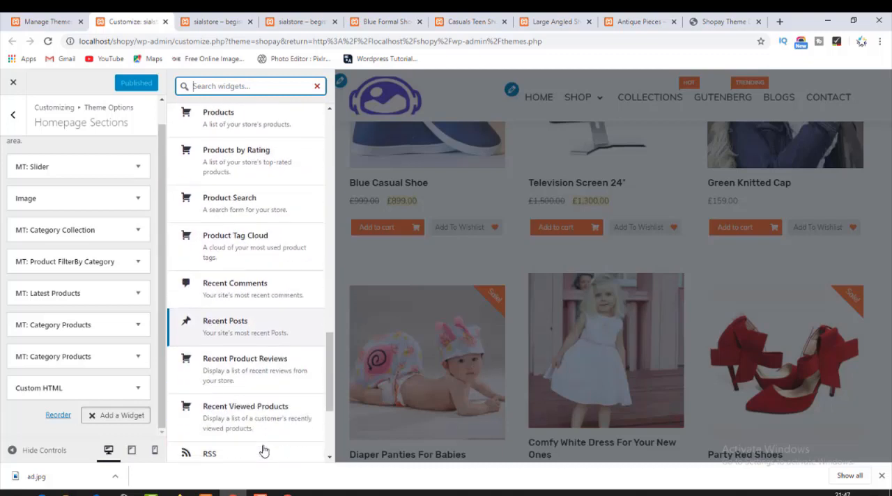
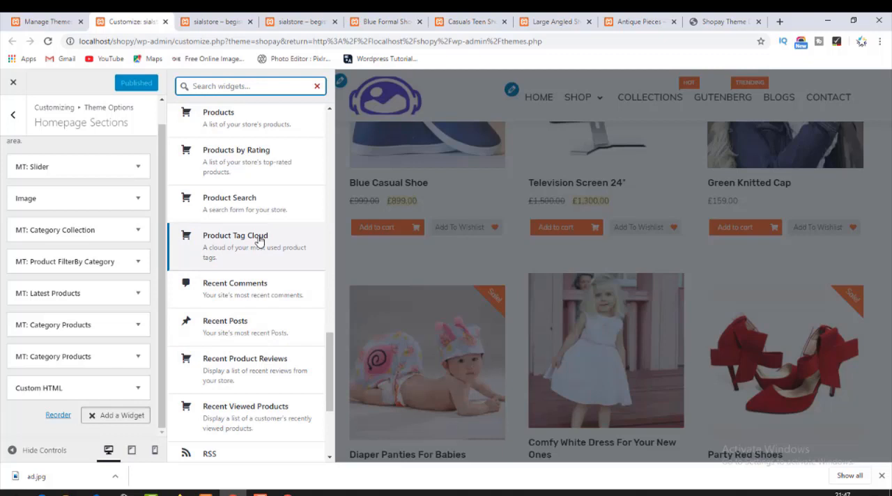
Add a Recent Posts widget to the end of the Homepage Sections area.
{"action": "scroll", "coordinate": [246, 402], "scroll_direction": "down", "scroll_amount": 2}
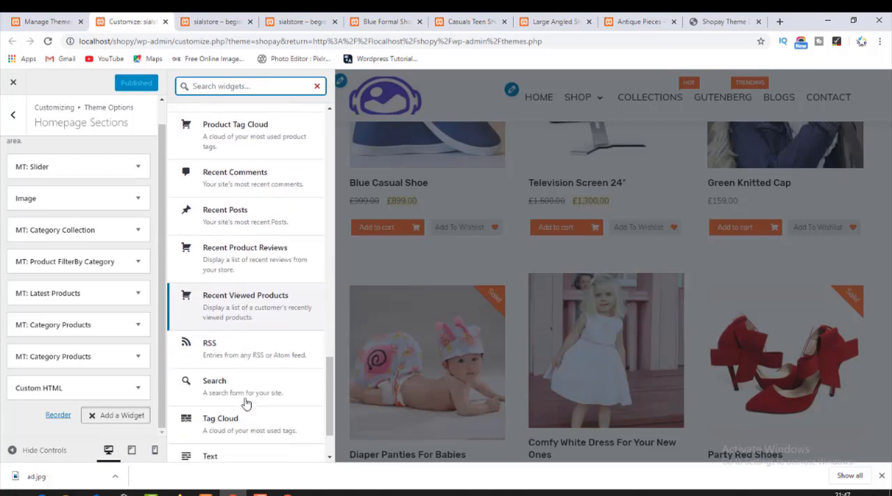
{"action": "scroll", "coordinate": [245, 402], "scroll_direction": "down", "scroll_amount": 1}
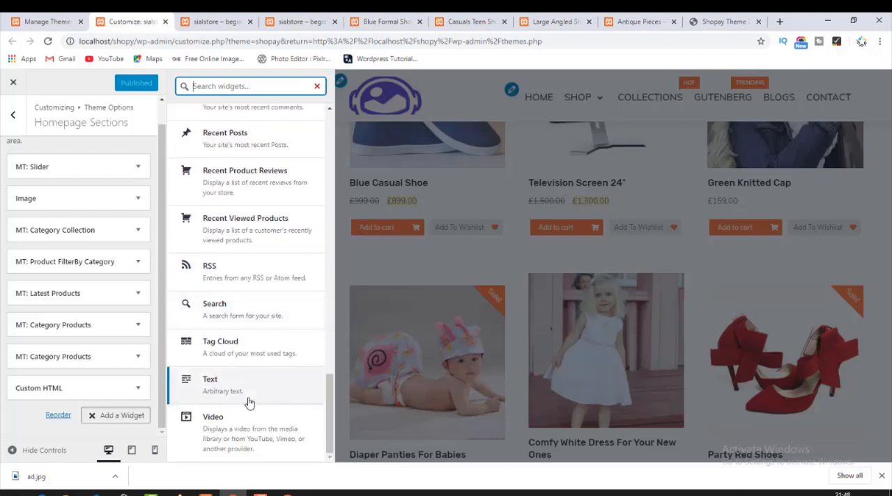
{"action": "scroll", "coordinate": [245, 403], "scroll_direction": "up", "scroll_amount": 2}
{"action": "scroll", "coordinate": [249, 396], "scroll_direction": "up", "scroll_amount": 1}
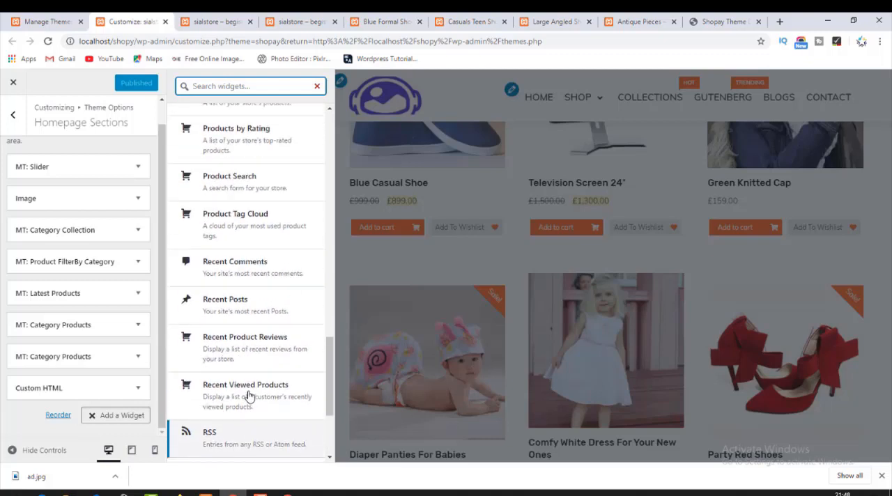
{"action": "left_click", "coordinate": [252, 314]}
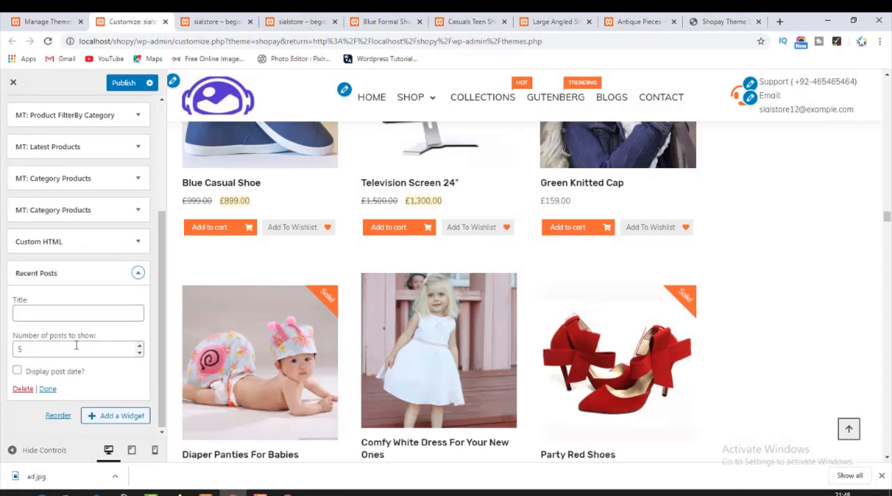
Title the new Recent Posts widget "RECENT BLOGS" and publish the homepage changes.
{"action": "left_click", "coordinate": [72, 315]}
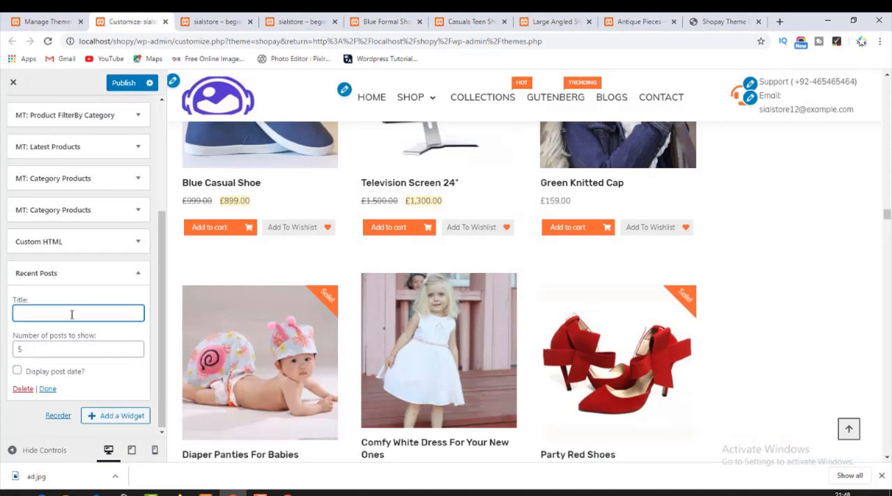
{"action": "type", "text": "RECENT BLOGS"}
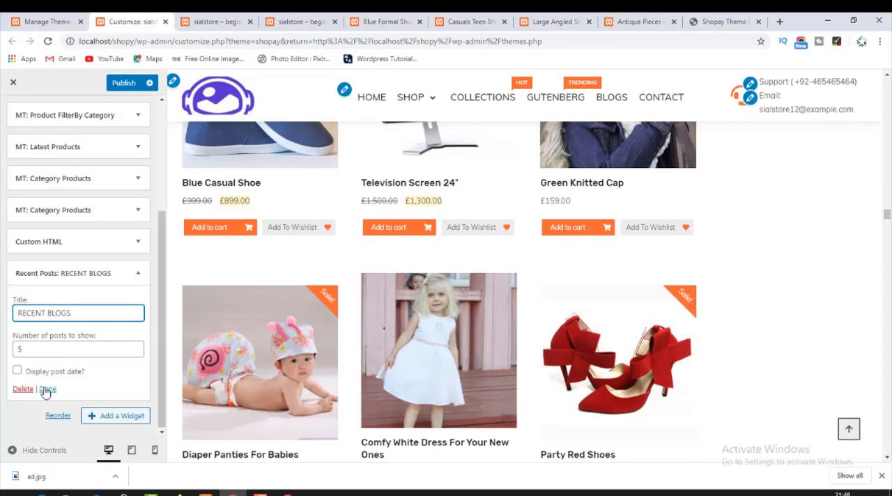
{"action": "left_click", "coordinate": [46, 390]}
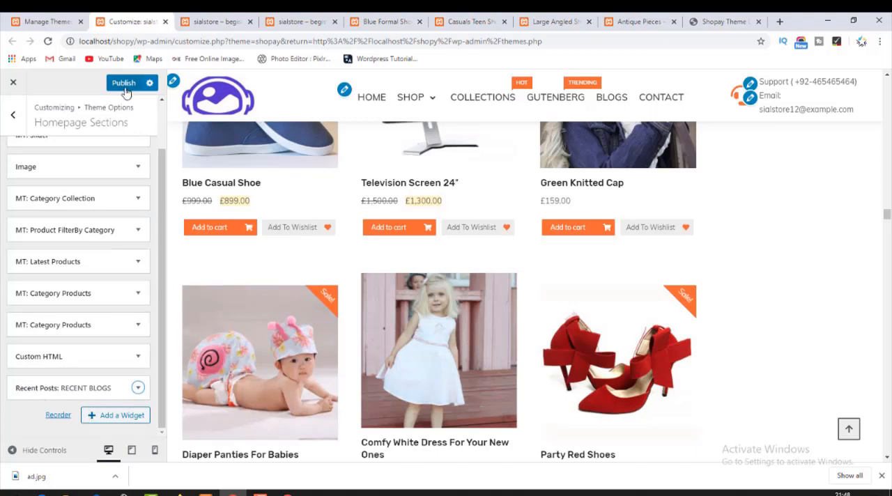
{"action": "left_click", "coordinate": [126, 83]}
Reload the live store homepage and examine the Recent Blogs list below the services bar.
{"action": "left_click", "coordinate": [212, 22]}
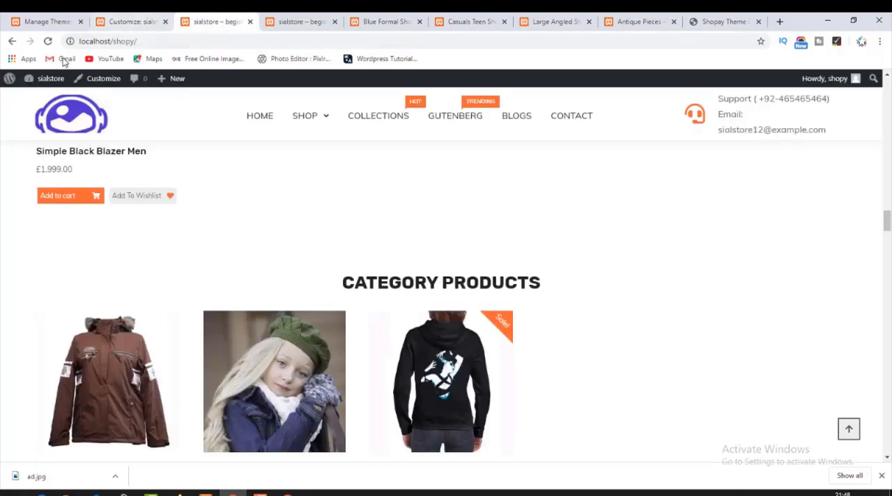
{"action": "left_click", "coordinate": [66, 131]}
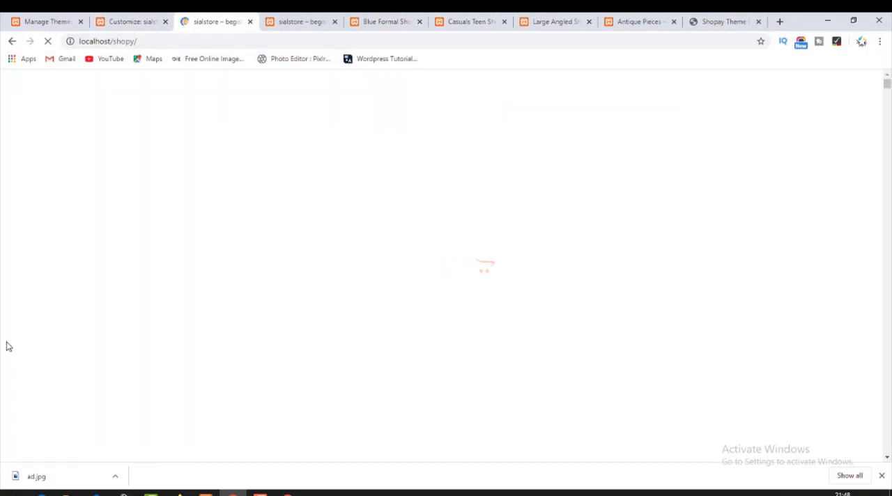
{"action": "scroll", "coordinate": [86, 334], "scroll_direction": "down", "scroll_amount": 10}
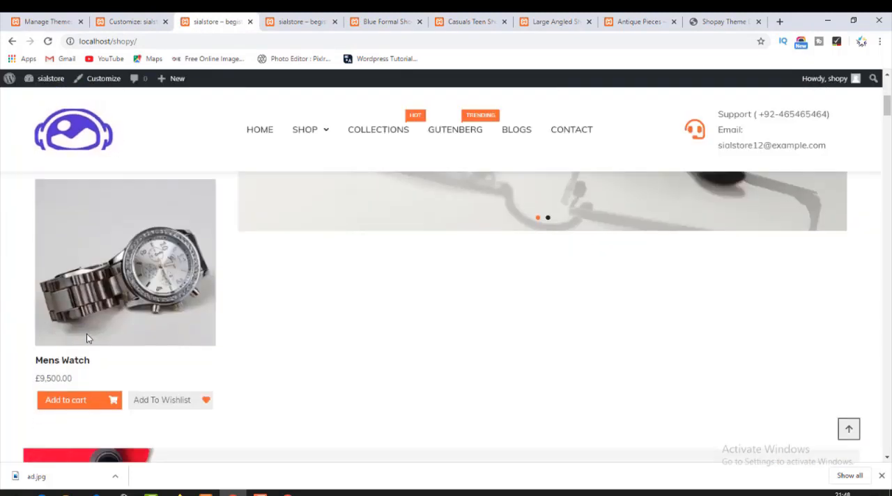
{"action": "scroll", "coordinate": [90, 338], "scroll_direction": "down", "scroll_amount": 15}
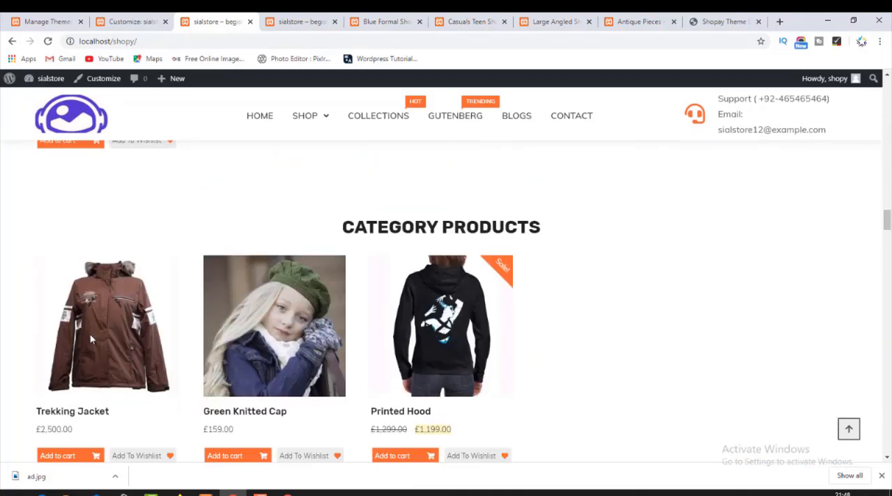
{"action": "scroll", "coordinate": [91, 339], "scroll_direction": "up", "scroll_amount": 1}
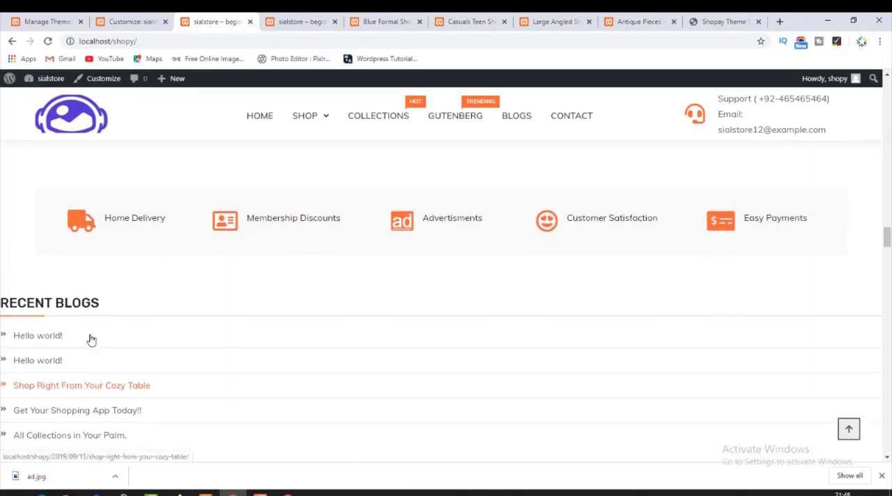
{"action": "scroll", "coordinate": [90, 339], "scroll_direction": "down", "scroll_amount": 1}
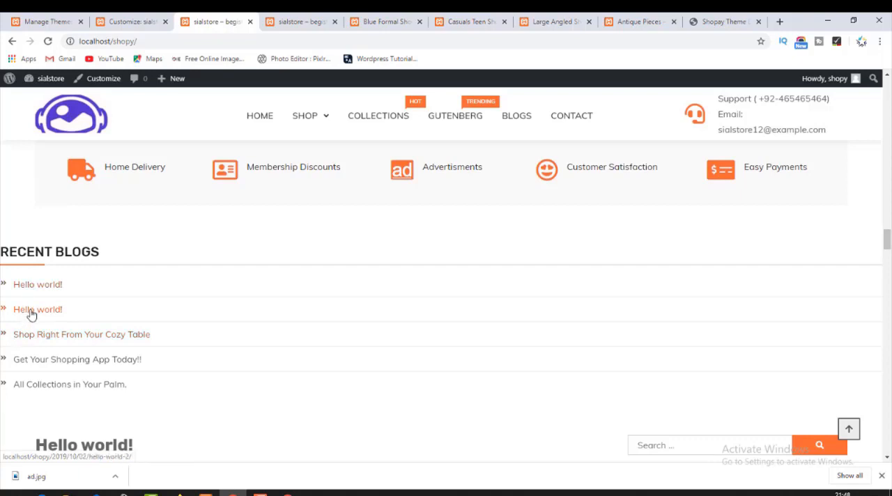
{"action": "left_click_drag", "start_coordinate": [25, 252], "coordinate": [123, 259]}
{"action": "left_click", "coordinate": [74, 291]}
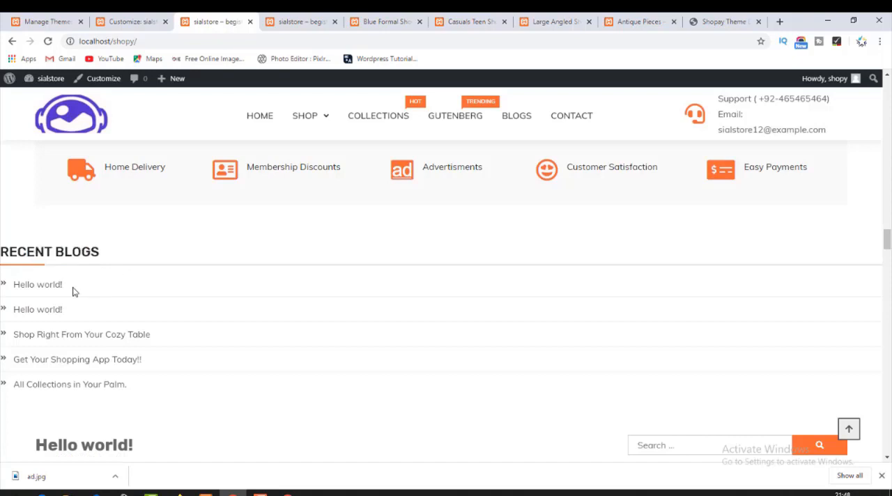
Reopen the Recent Posts widget in the customizer and review its display options.
{"action": "left_click", "coordinate": [125, 16]}
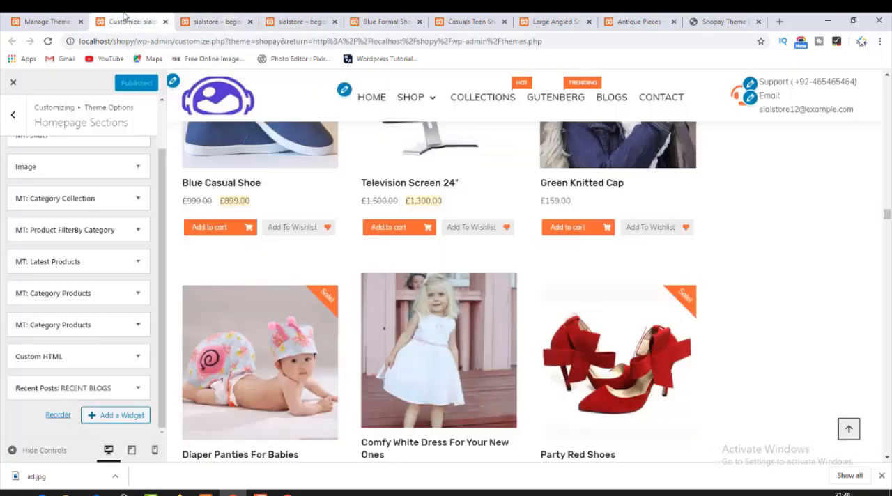
{"action": "left_click", "coordinate": [137, 388]}
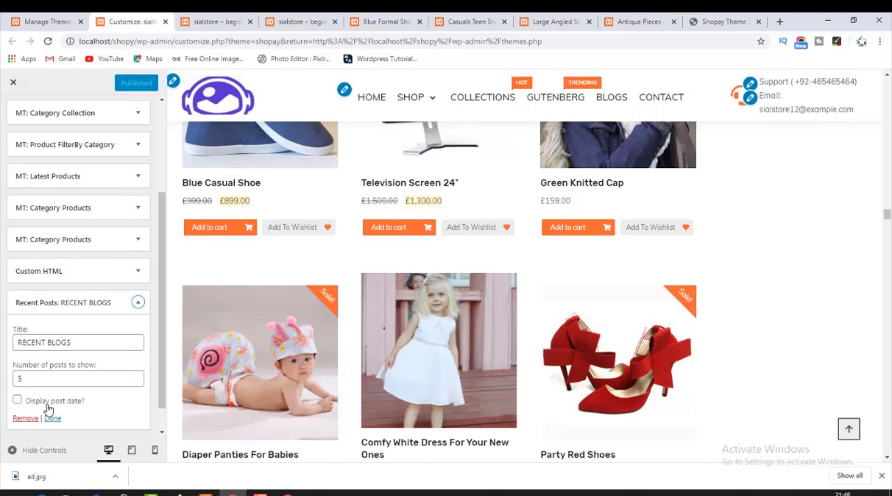
{"action": "scroll", "coordinate": [42, 411], "scroll_direction": "down", "scroll_amount": 1}
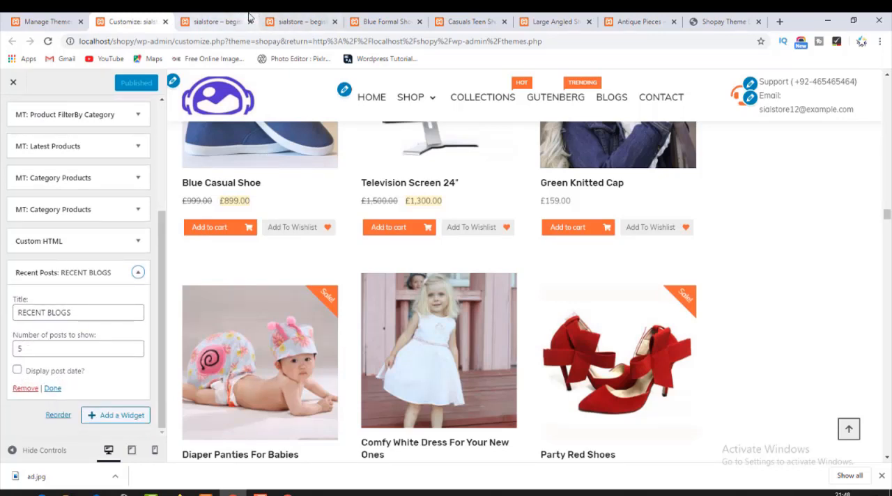
Open the first Hello world! post from the homepage's Recent Blogs list in a new tab, plus its editor in another.
{"action": "left_click", "coordinate": [223, 17]}
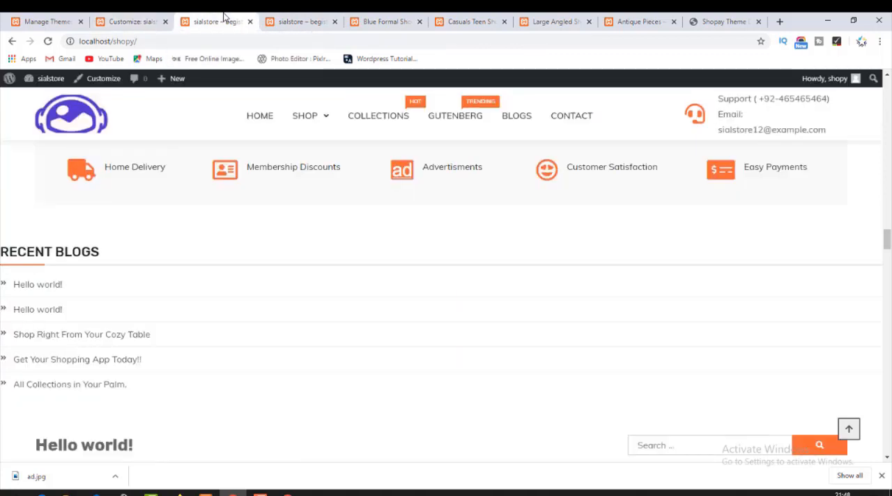
{"action": "middle_click", "coordinate": [36, 286]}
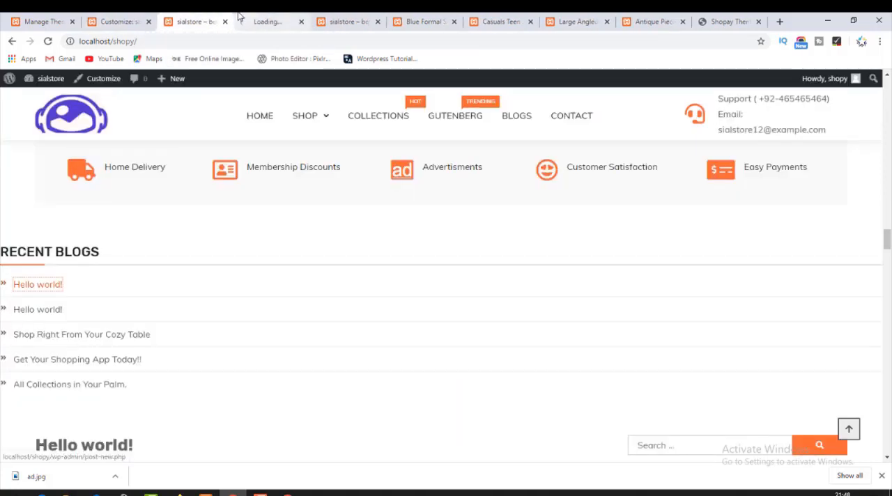
{"action": "left_click", "coordinate": [258, 19]}
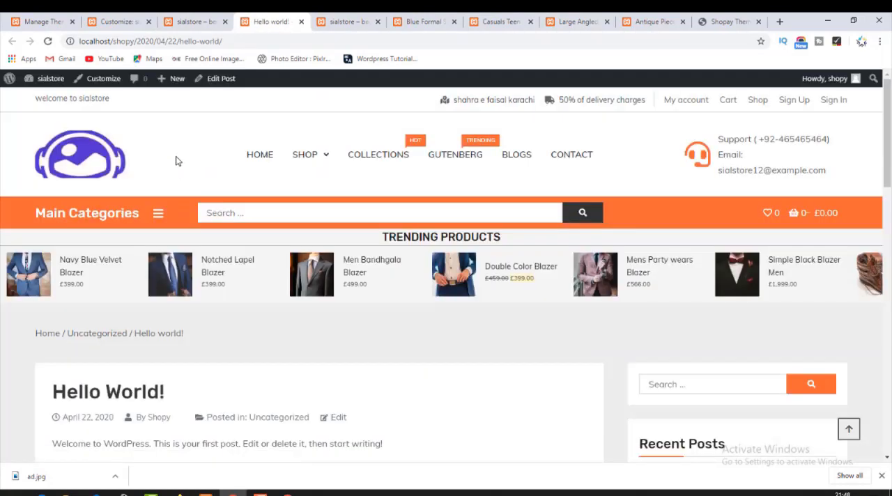
{"action": "middle_click", "coordinate": [222, 80]}
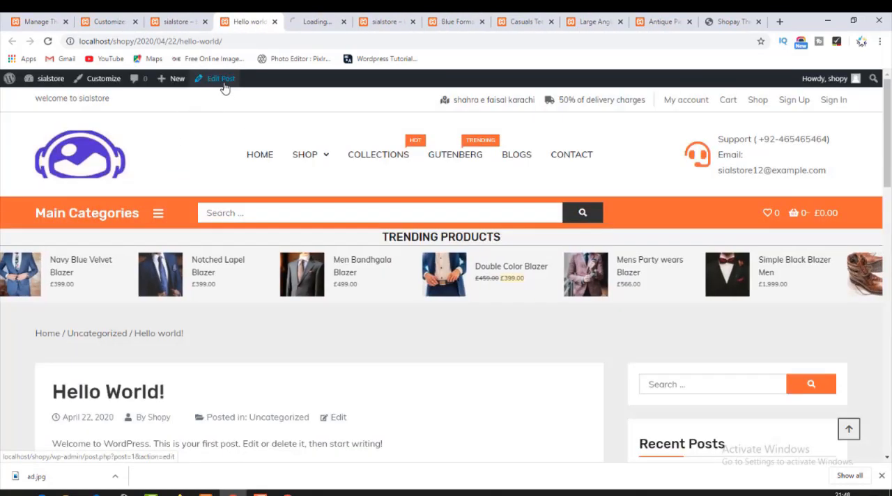
{"action": "scroll", "coordinate": [183, 336], "scroll_direction": "down", "scroll_amount": 8}
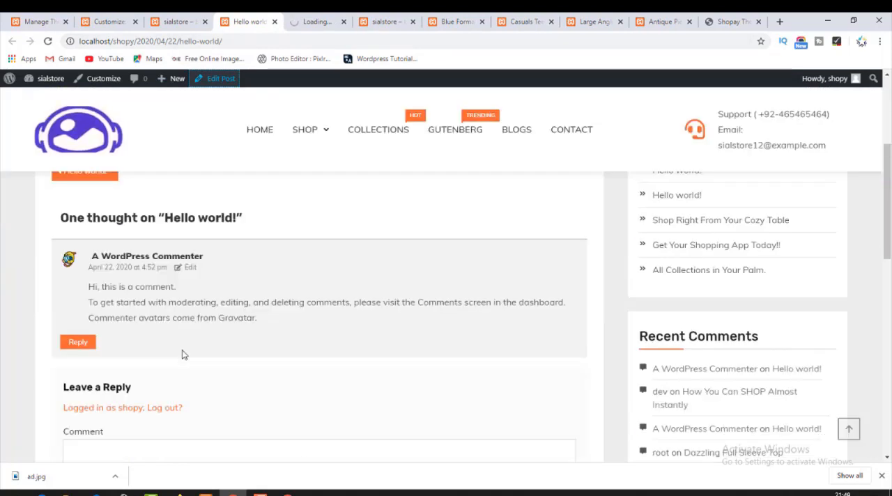
{"action": "scroll", "coordinate": [182, 348], "scroll_direction": "down", "scroll_amount": 2}
{"action": "key", "text": "ctrl+Tab"}
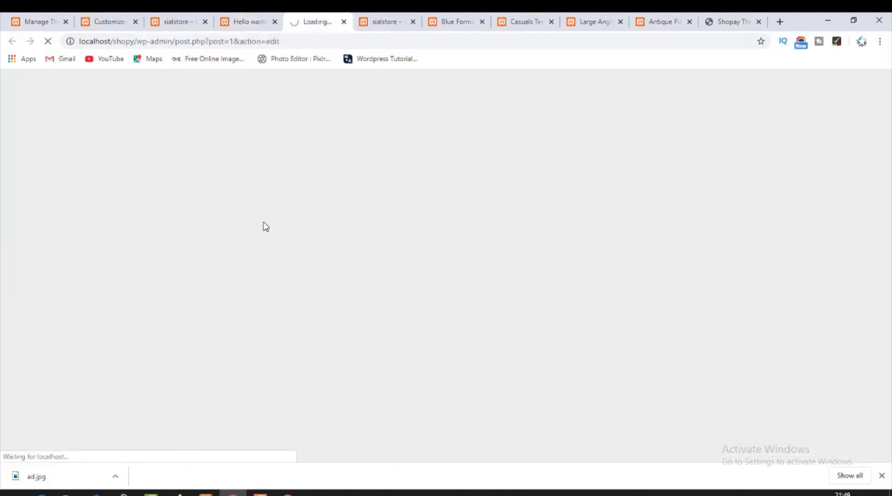
Return to the homepage and open the other four Recent Blogs posts in separate new tabs.
{"action": "left_click", "coordinate": [243, 22]}
{"action": "left_click", "coordinate": [199, 19]}
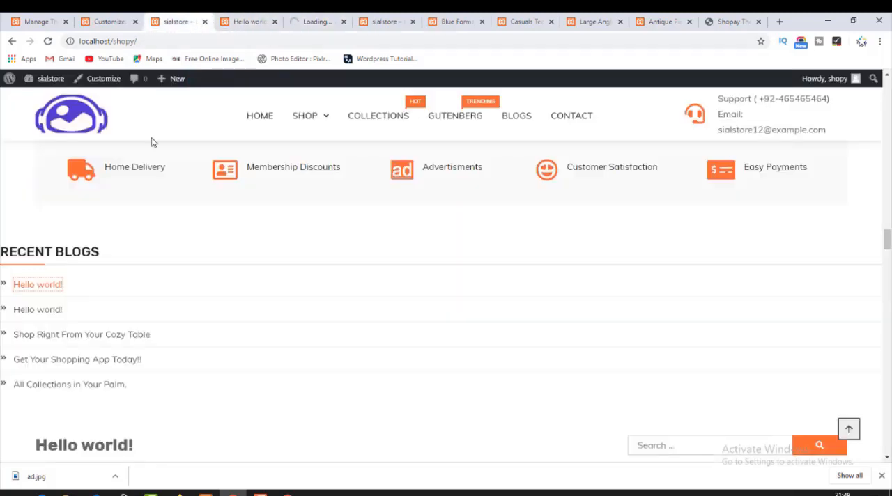
{"action": "left_click", "coordinate": [40, 310], "text": "ctrl"}
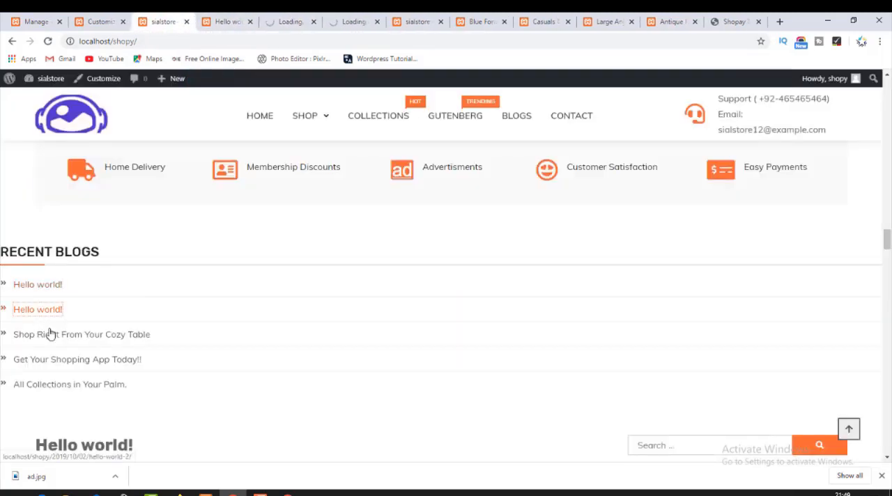
{"action": "left_click", "coordinate": [53, 341], "text": "ctrl"}
{"action": "left_click", "coordinate": [59, 361], "text": "ctrl"}
{"action": "left_click", "coordinate": [60, 386], "text": "ctrl"}
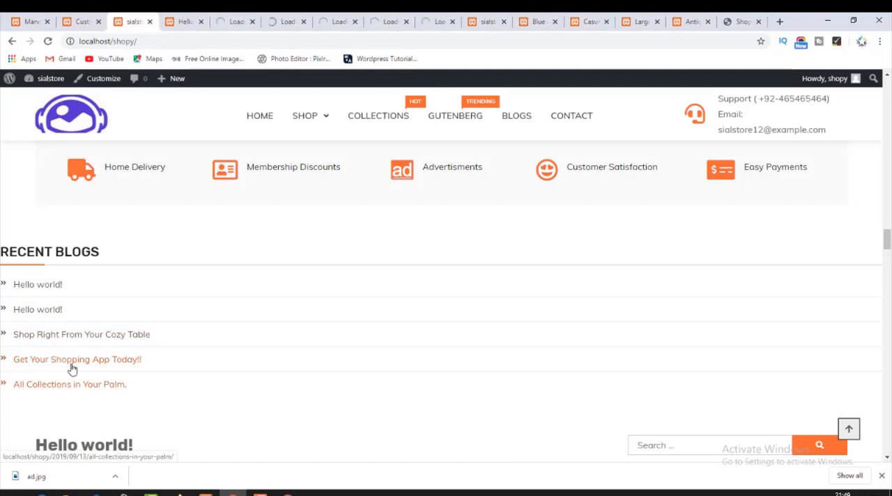
Open the second Hello world!, Shop Right From Your Cozy Table and Get Your Shopping App Today!! posts for editing.
{"action": "left_click", "coordinate": [241, 17]}
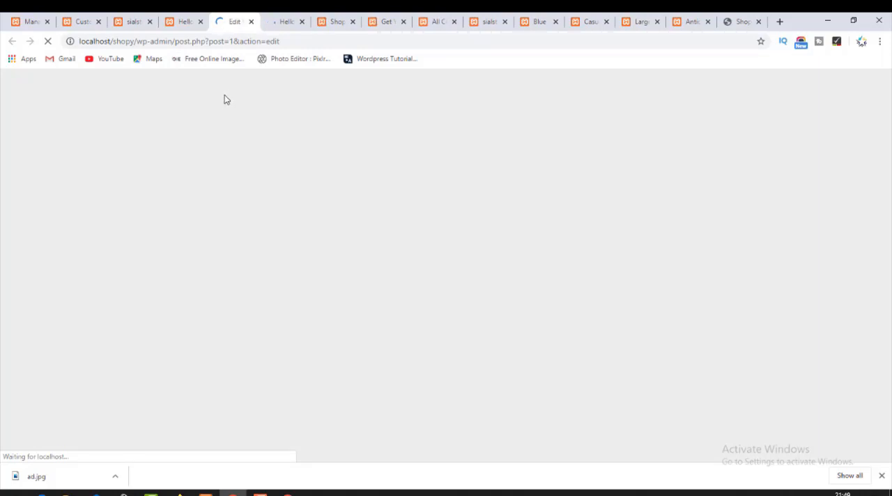
{"action": "key", "text": "ctrl+Tab"}
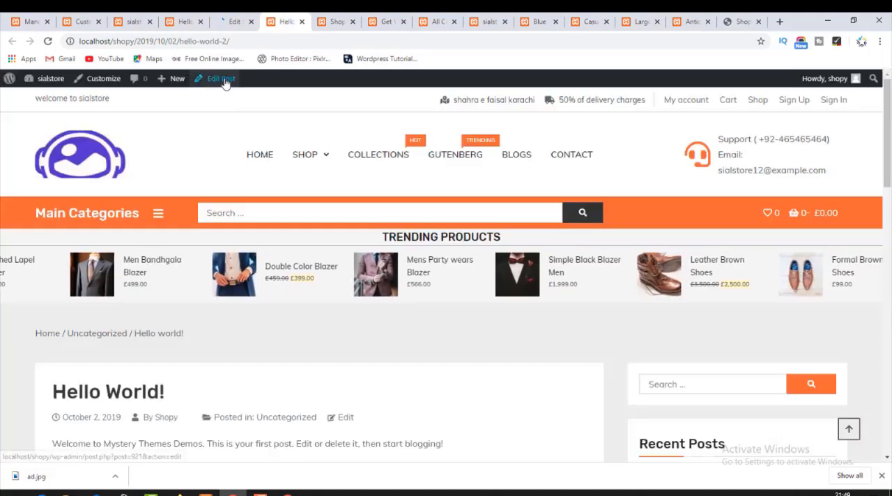
{"action": "left_click", "coordinate": [222, 79]}
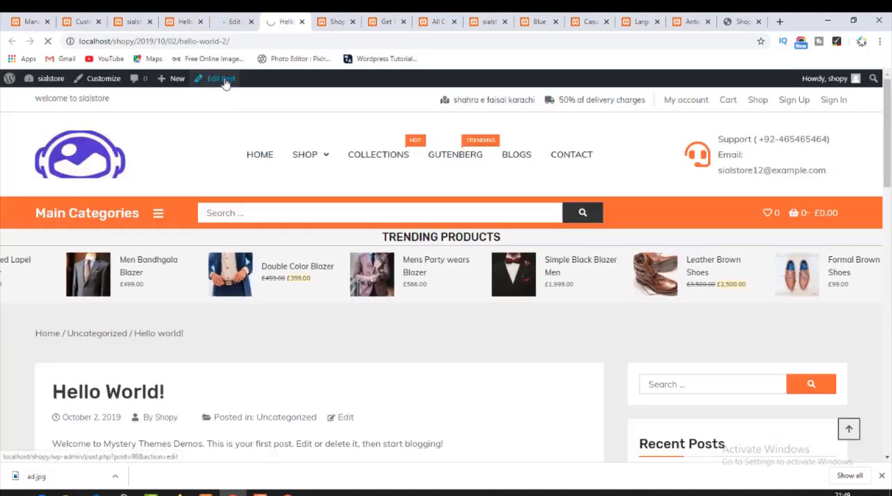
{"action": "key", "text": "ctrl+Tab"}
{"action": "key", "text": "ctrl+Tab"}
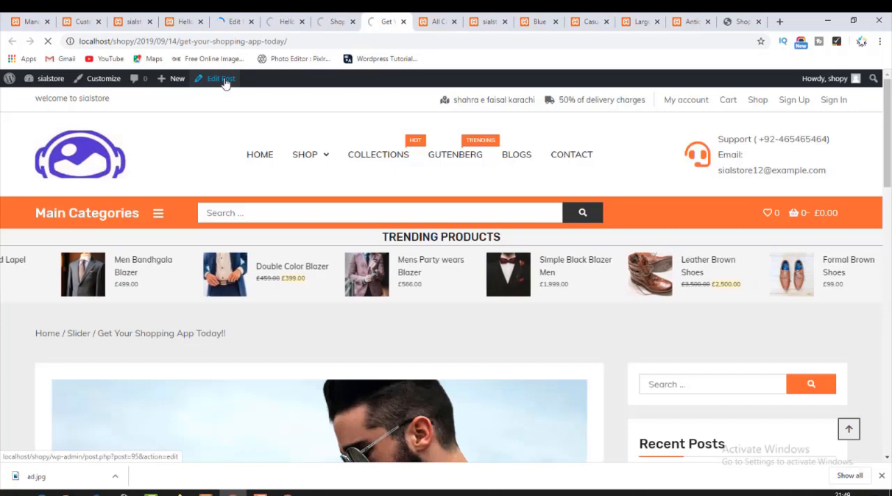
{"action": "key", "text": "ctrl+Tab"}
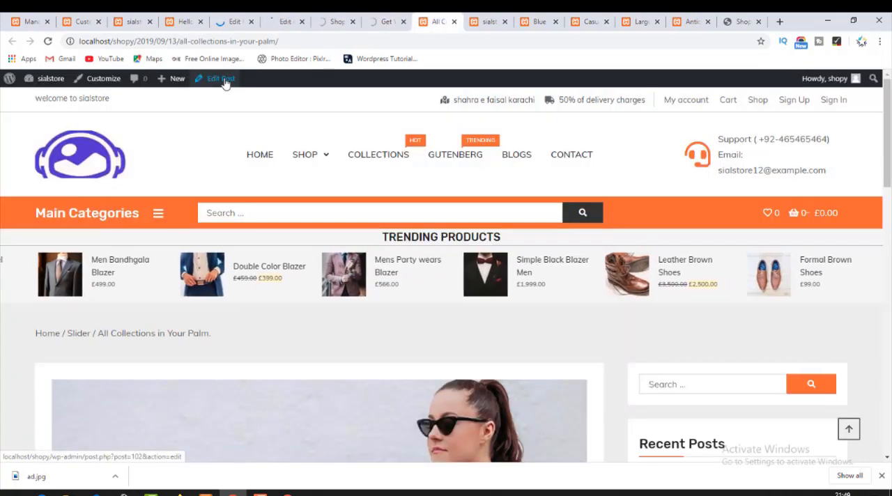
Set the hand-held smartphone photo as the first Hello world! post's featured image and update the post.
{"action": "left_click", "coordinate": [220, 15]}
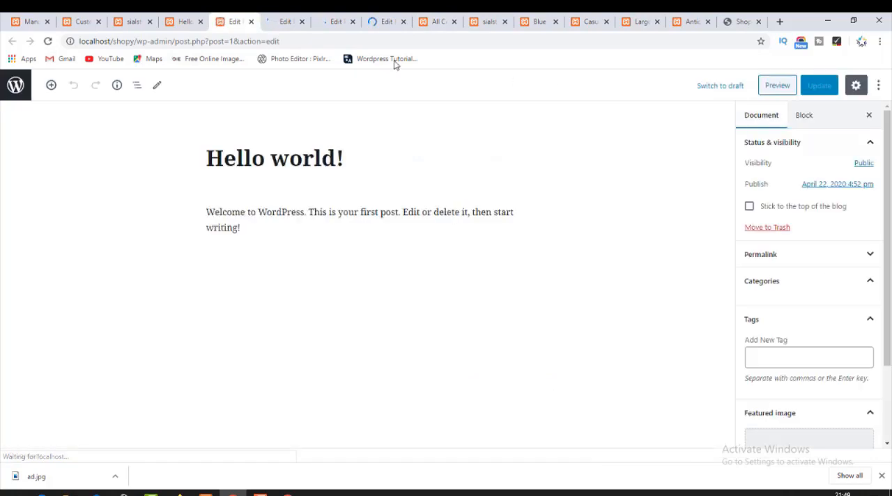
{"action": "scroll", "coordinate": [808, 348], "scroll_direction": "down", "scroll_amount": 3}
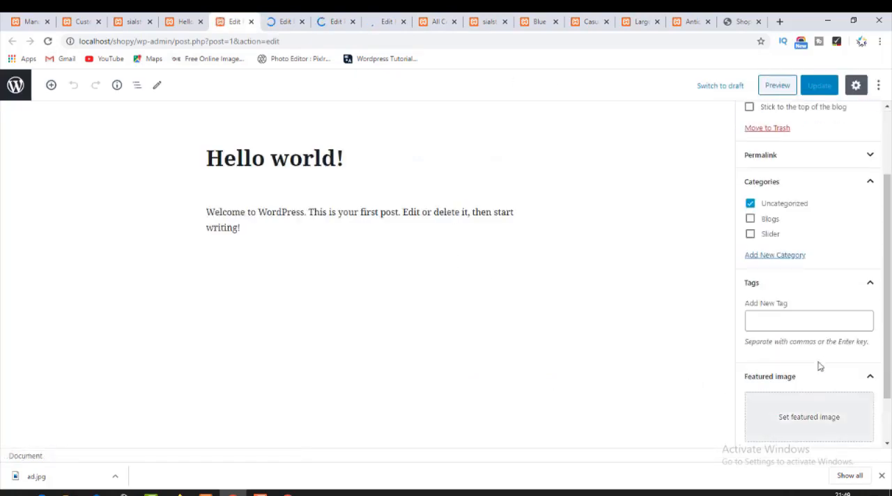
{"action": "left_click", "coordinate": [819, 418]}
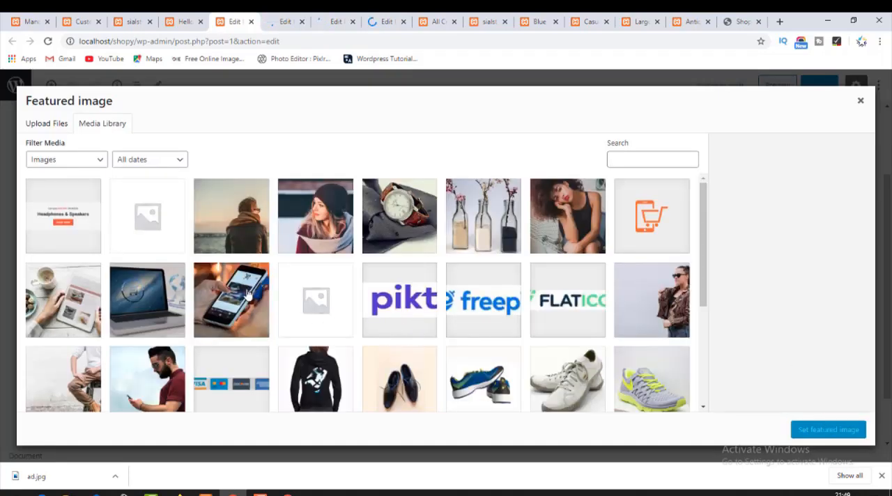
{"action": "left_click", "coordinate": [248, 296]}
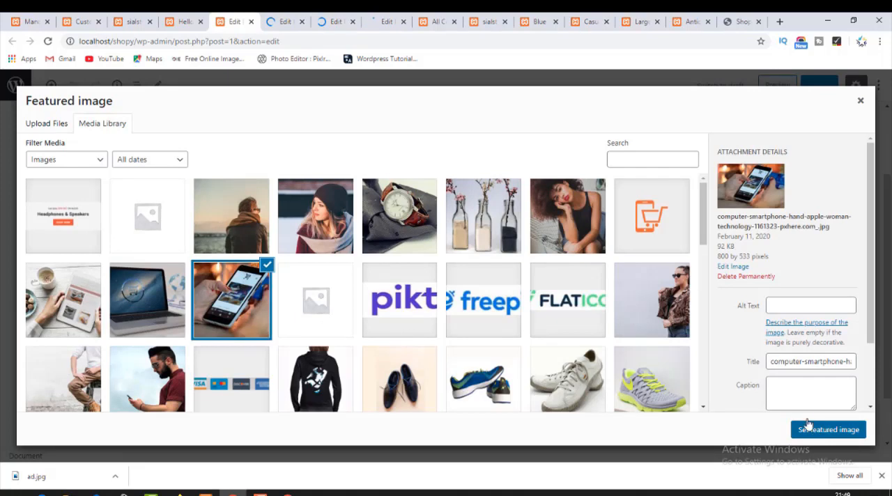
{"action": "left_click", "coordinate": [808, 425]}
{"action": "left_click", "coordinate": [821, 90]}
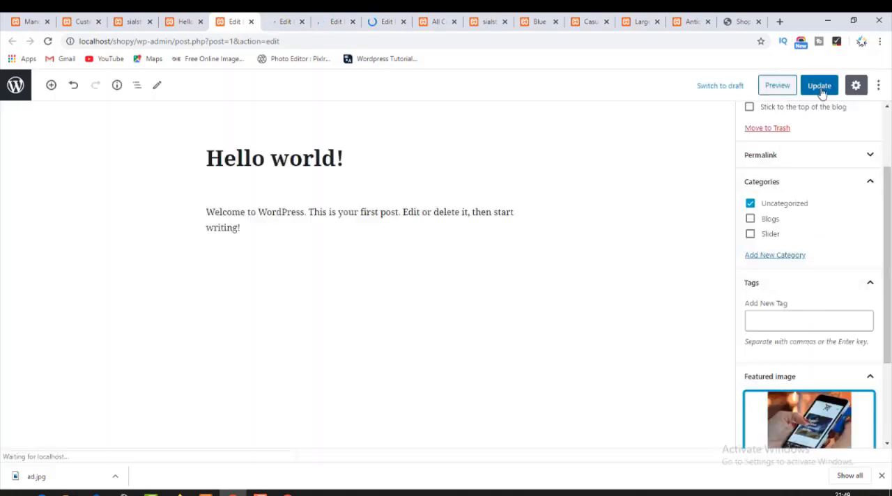
{"action": "left_click", "coordinate": [820, 91]}
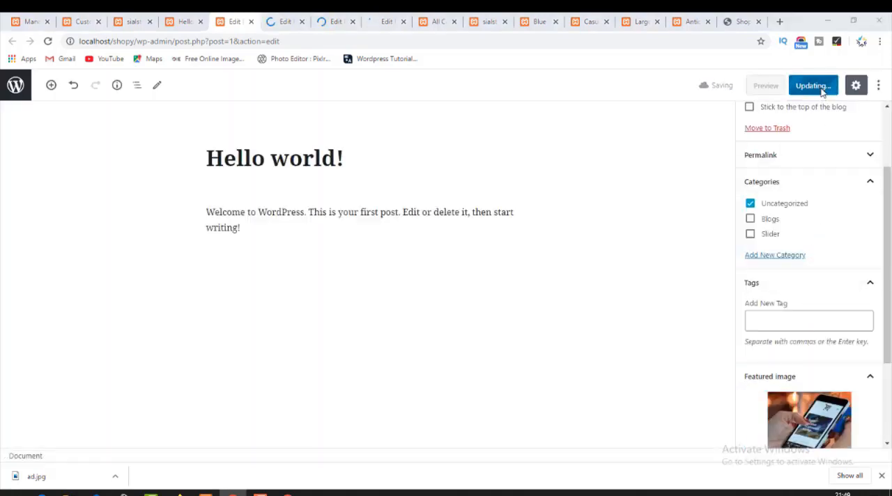
{"action": "key", "text": "super+Tab"}
{"action": "left_click", "coordinate": [174, 110]}
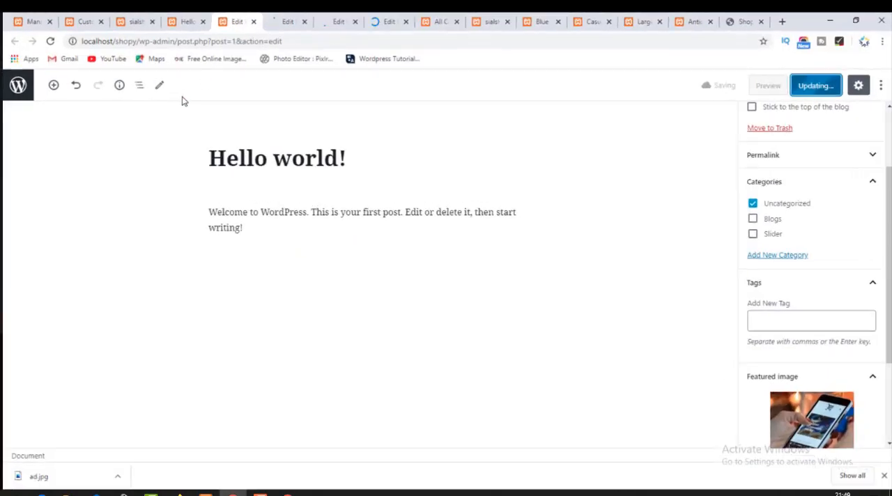
Set cream7.jpg as the second Hello world! post's featured image and switch its category from Uncategorized to Blogs.
{"action": "left_click", "coordinate": [288, 20]}
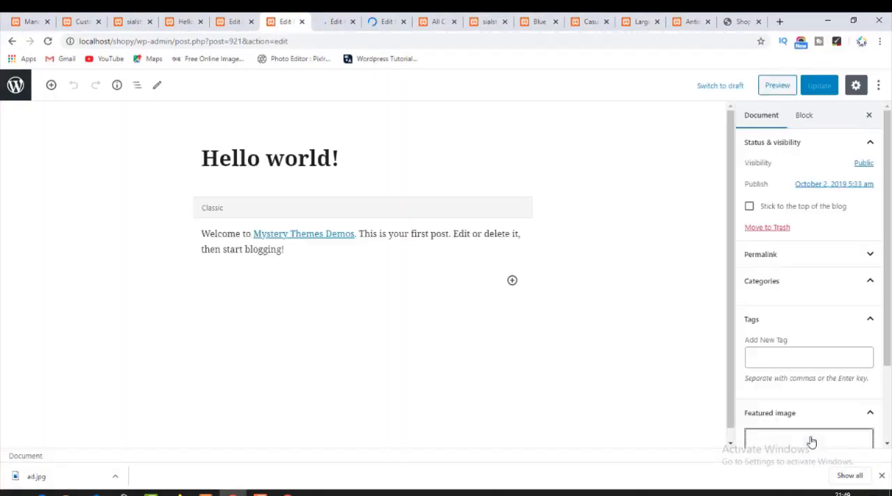
{"action": "left_click", "coordinate": [811, 441]}
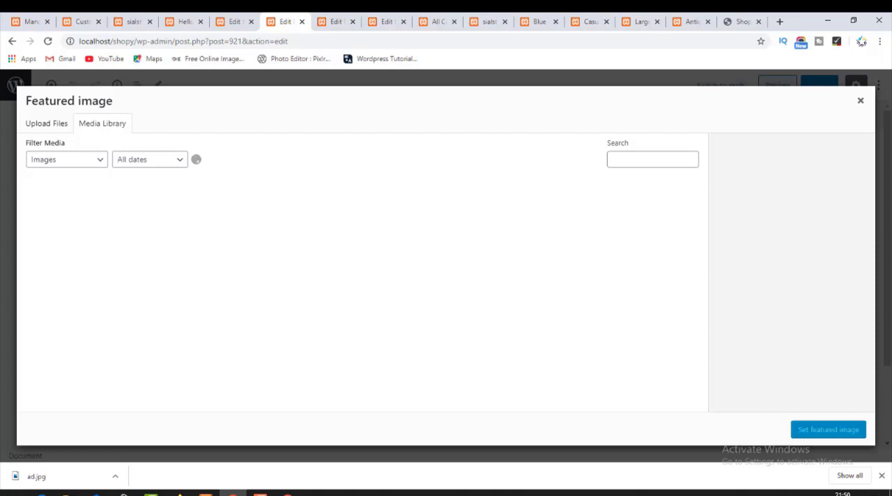
{"action": "left_click", "coordinate": [881, 475]}
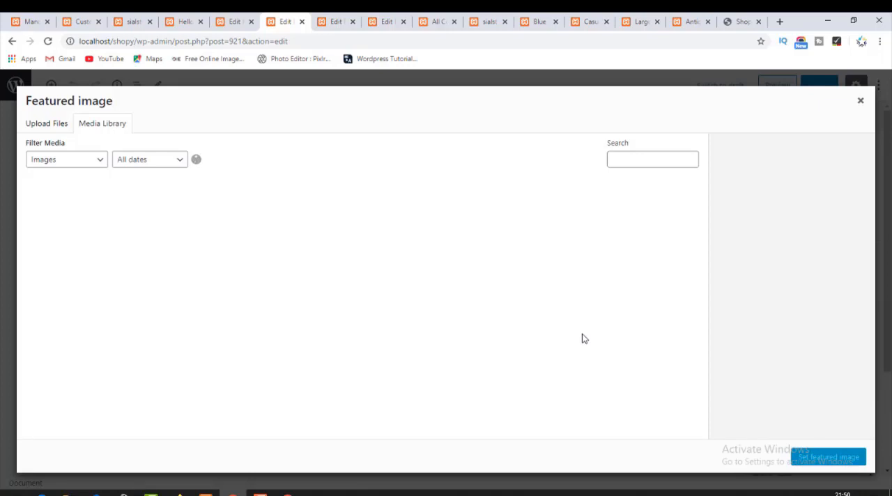
{"action": "left_click", "coordinate": [230, 17]}
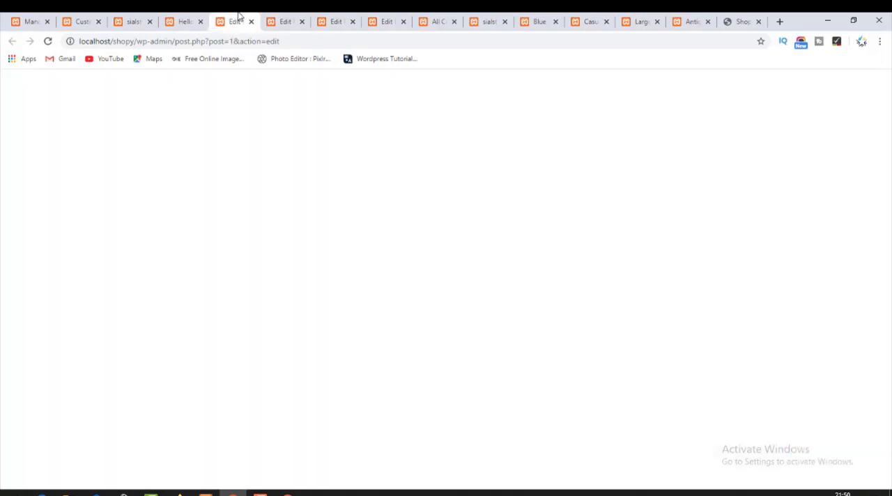
{"action": "left_click", "coordinate": [278, 18]}
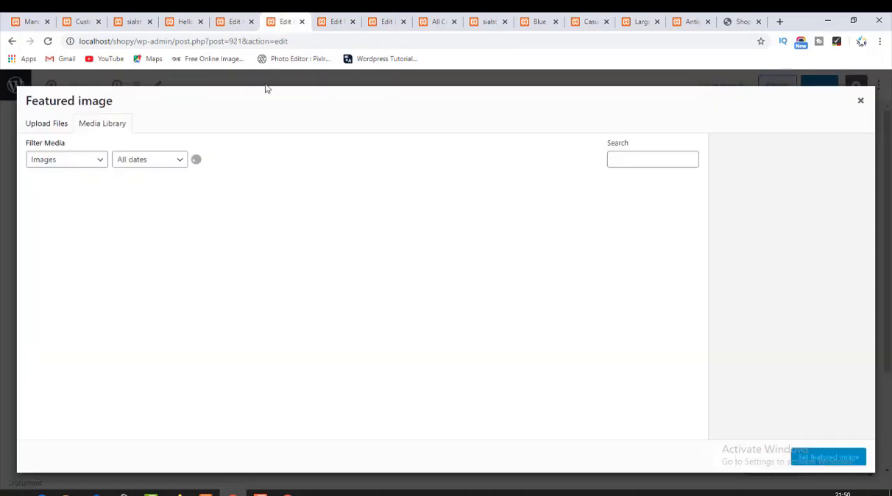
{"action": "left_click", "coordinate": [54, 125]}
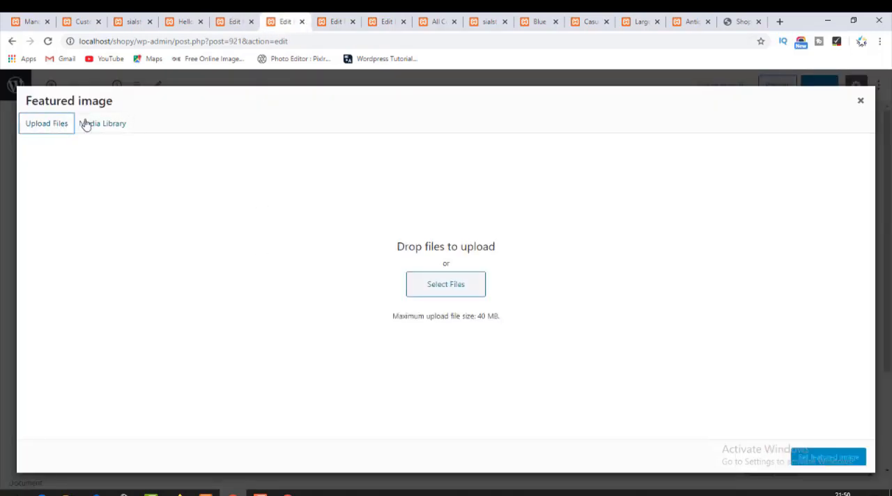
{"action": "left_click", "coordinate": [87, 123]}
{"action": "scroll", "coordinate": [420, 344], "scroll_direction": "down", "scroll_amount": 10}
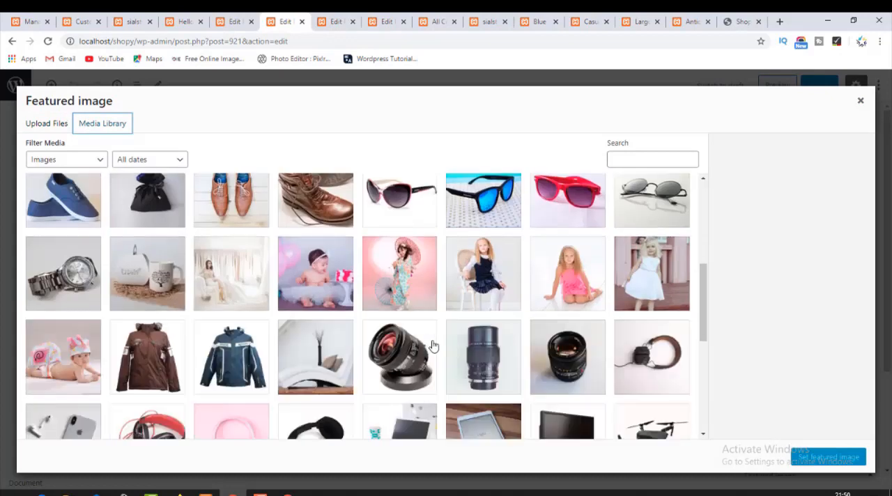
{"action": "left_click", "coordinate": [412, 237]}
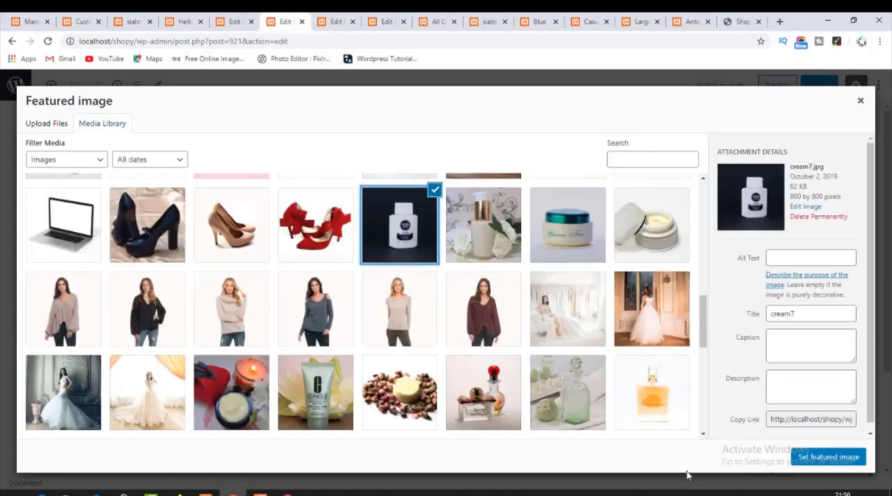
{"action": "scroll", "coordinate": [774, 298], "scroll_direction": "up", "scroll_amount": 2}
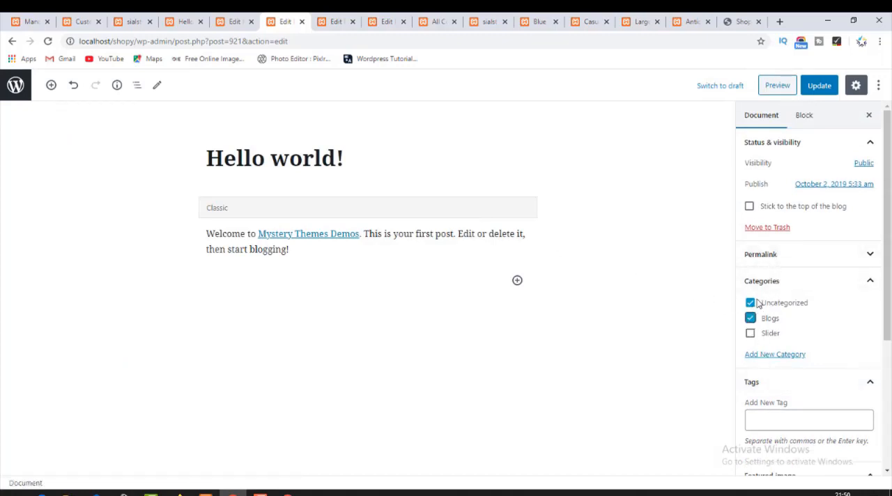
{"action": "left_click", "coordinate": [751, 305]}
Switch the first Hello world! post's category from Uncategorized to Blogs and update both Hello world! posts.
{"action": "left_click", "coordinate": [234, 22]}
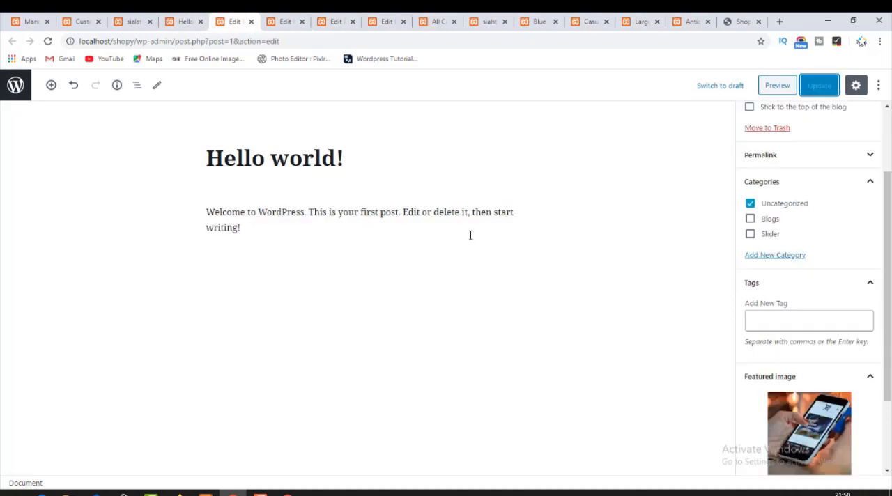
{"action": "left_click", "coordinate": [751, 219]}
{"action": "left_click", "coordinate": [750, 203]}
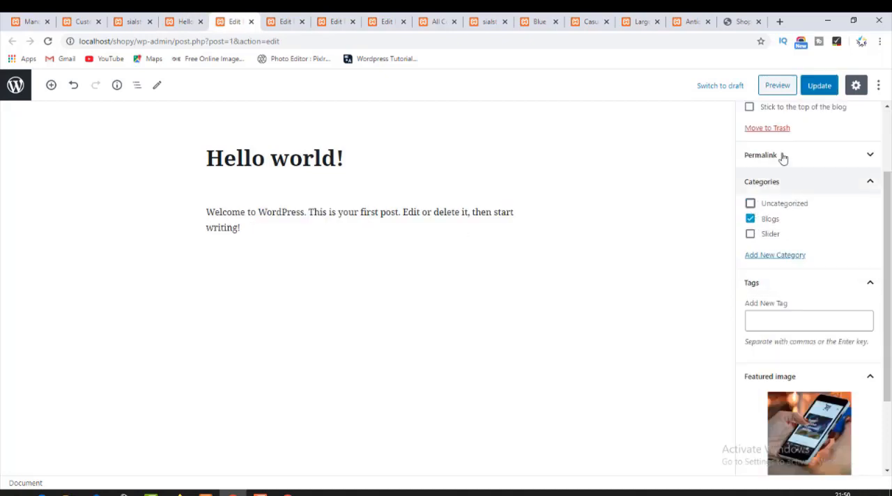
{"action": "left_click", "coordinate": [815, 91]}
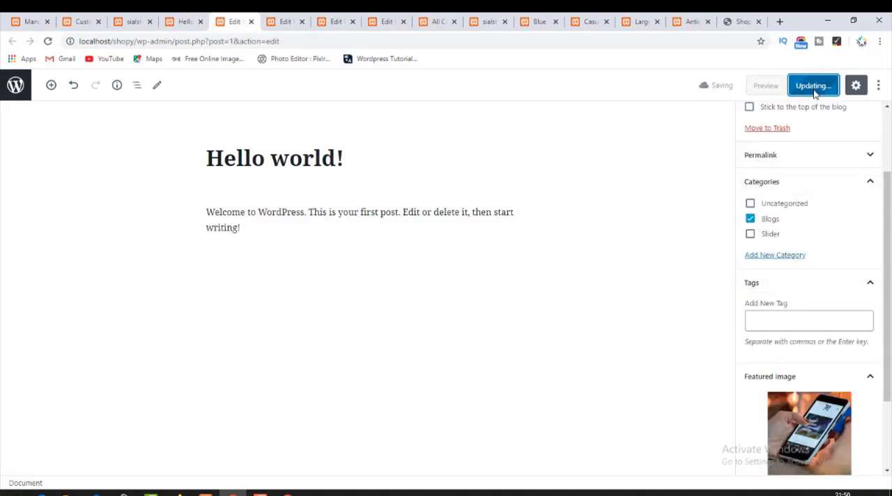
{"action": "key", "text": "ctrl+Tab"}
{"action": "left_click", "coordinate": [815, 91]}
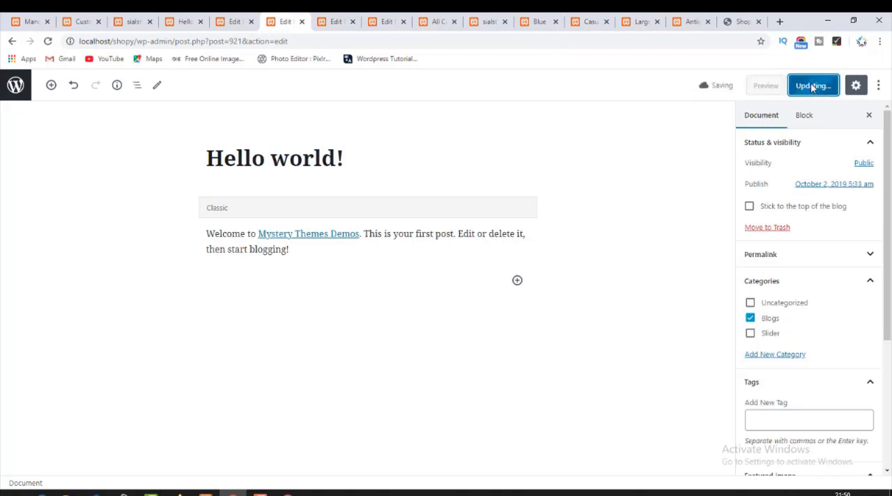
Add the Blogs category to the Shop Right From Your Cozy Table post and update it.
{"action": "key", "text": "ctrl+Tab"}
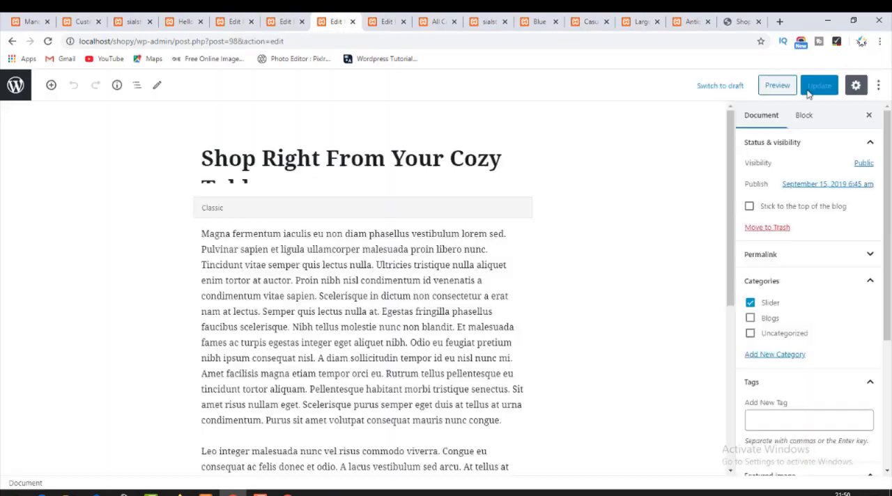
{"action": "left_click", "coordinate": [750, 319]}
{"action": "scroll", "coordinate": [759, 341], "scroll_direction": "down", "scroll_amount": 3}
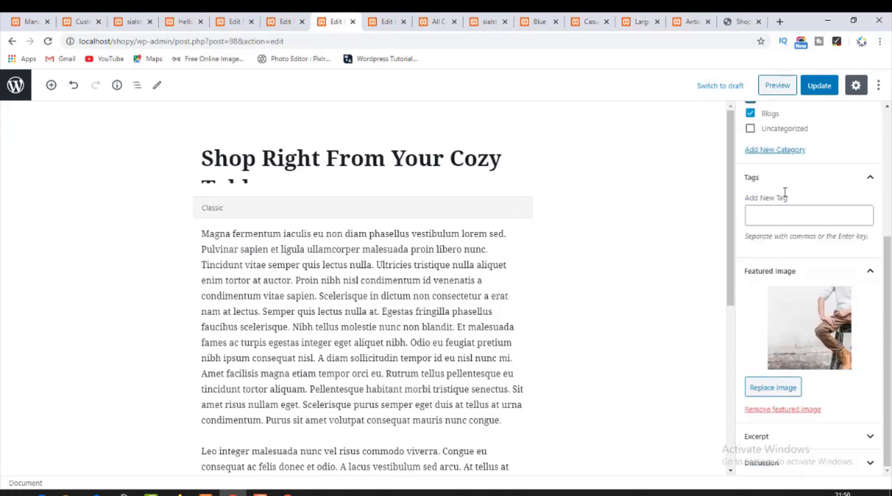
{"action": "left_click", "coordinate": [819, 86]}
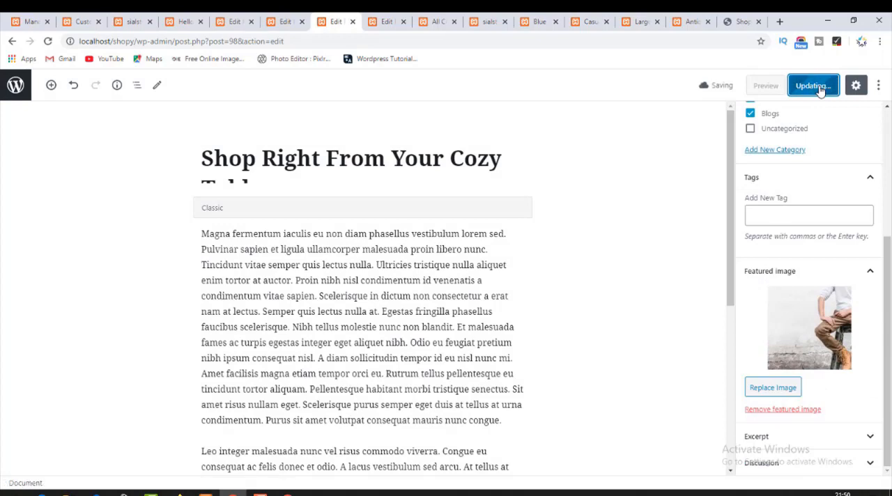
Add the Blogs category to the Get Your Shopping App Today!! post and update it.
{"action": "key", "text": "ctrl+Tab"}
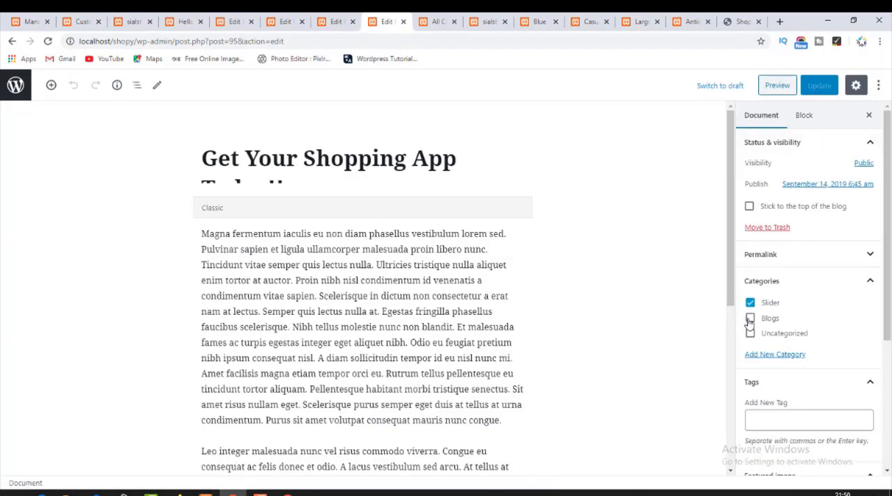
{"action": "left_click", "coordinate": [750, 319]}
{"action": "left_click", "coordinate": [818, 86]}
Return to the store homepage and reload it to check the Recent Blogs section.
{"action": "key", "text": "ctrl+Tab"}
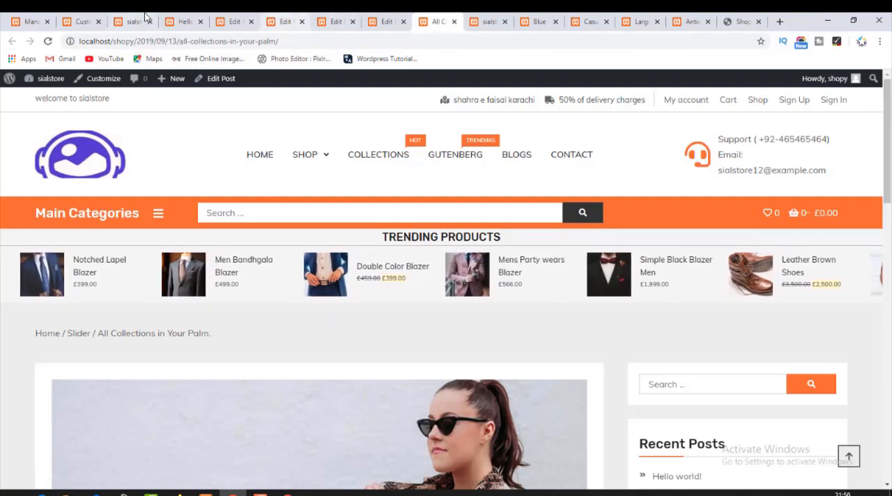
{"action": "left_click", "coordinate": [138, 16]}
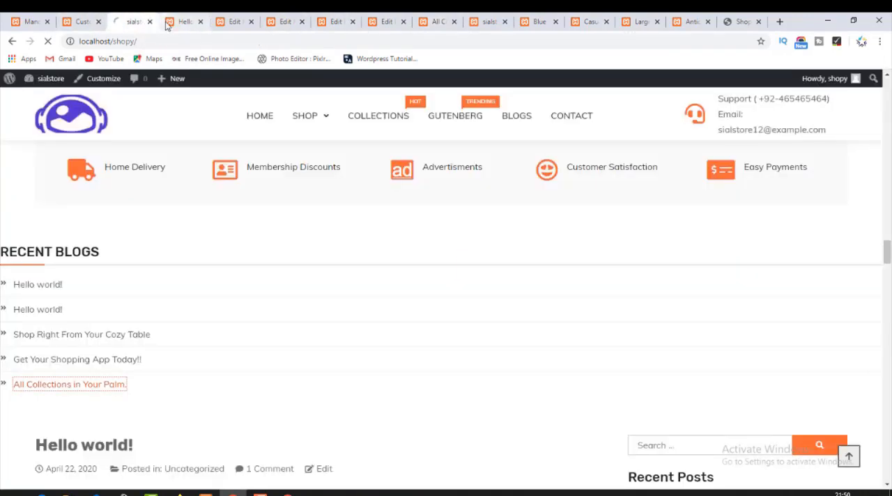
{"action": "key", "text": "F5"}
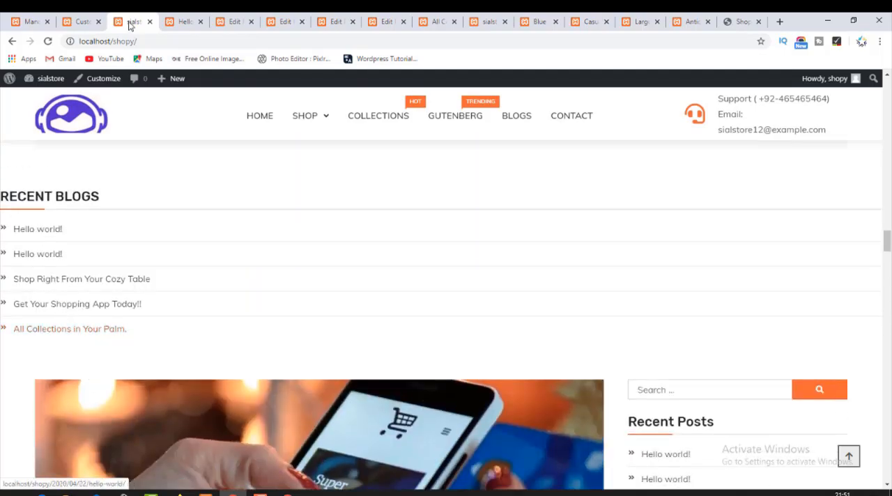
Close the Hello world! post page and the four post editors.
{"action": "left_click", "coordinate": [184, 23]}
{"action": "left_click", "coordinate": [200, 22]}
{"action": "left_click", "coordinate": [200, 22]}
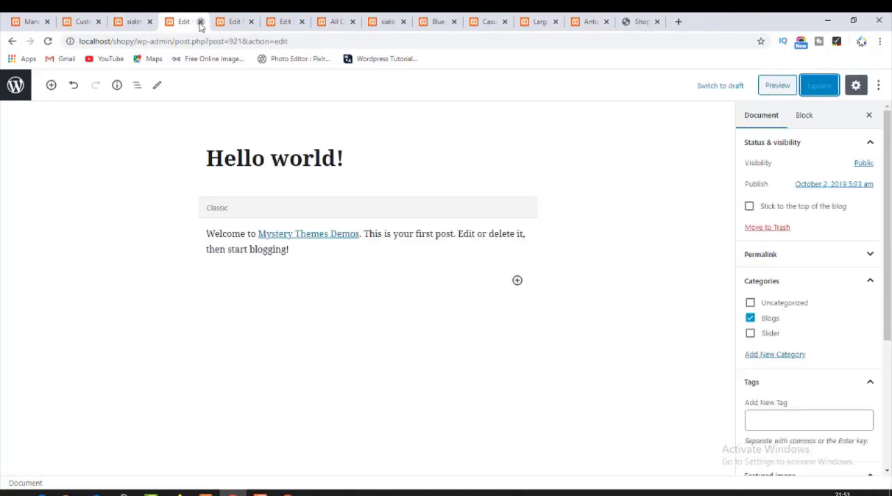
{"action": "left_click", "coordinate": [200, 22]}
{"action": "left_click", "coordinate": [200, 22]}
{"action": "left_click", "coordinate": [200, 22]}
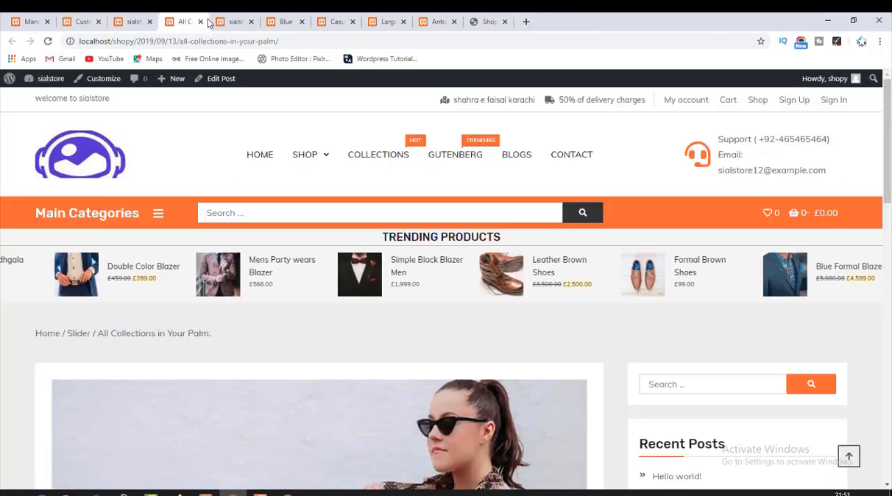
Return to the customizer and remove the RECENT BLOGS Recent Posts widget from Homepage Sections.
{"action": "left_click", "coordinate": [186, 22]}
{"action": "left_click", "coordinate": [131, 22]}
{"action": "left_click", "coordinate": [90, 21]}
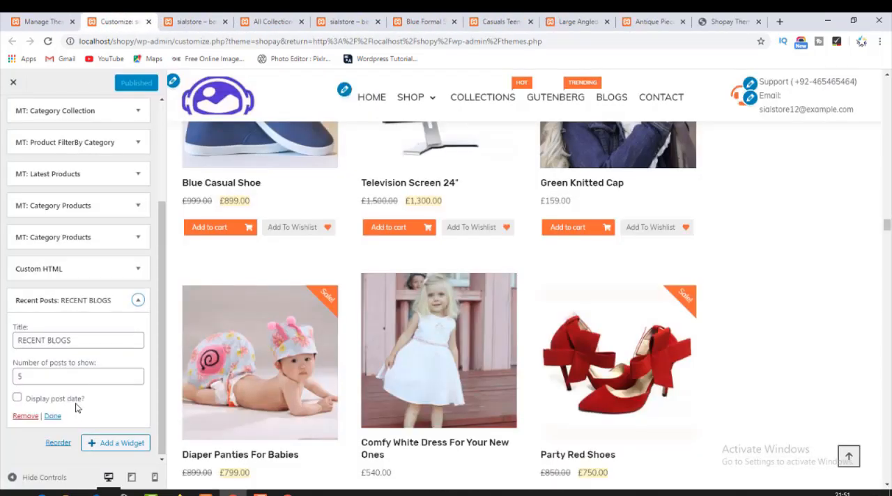
{"action": "left_click_drag", "start_coordinate": [81, 342], "coordinate": [2, 342]}
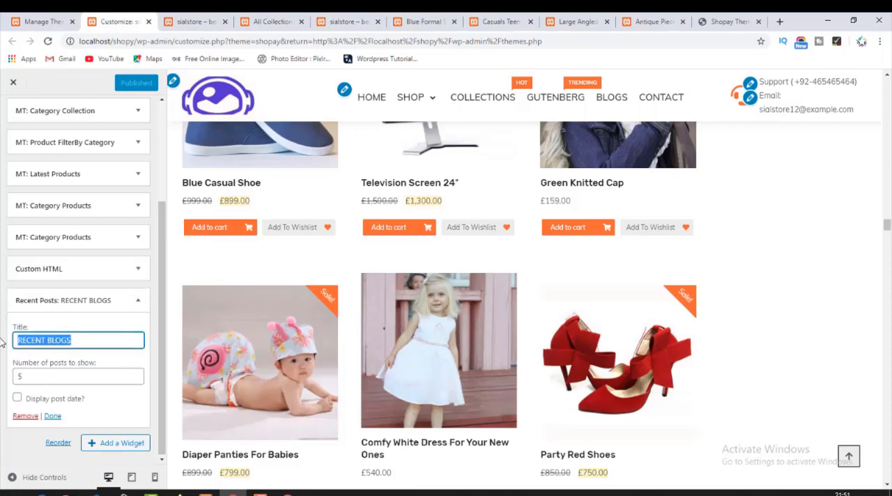
{"action": "left_click", "coordinate": [25, 416]}
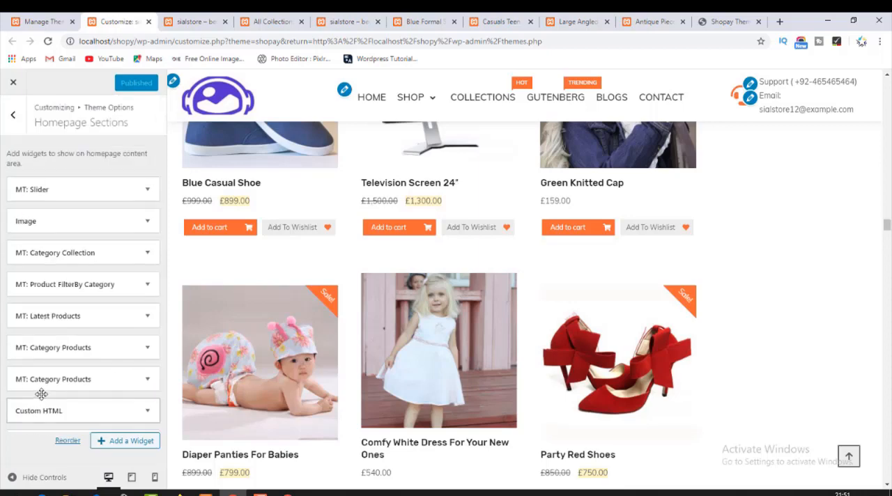
Add the MT: Default Posts widget to Homepage Sections.
{"action": "left_click", "coordinate": [127, 441]}
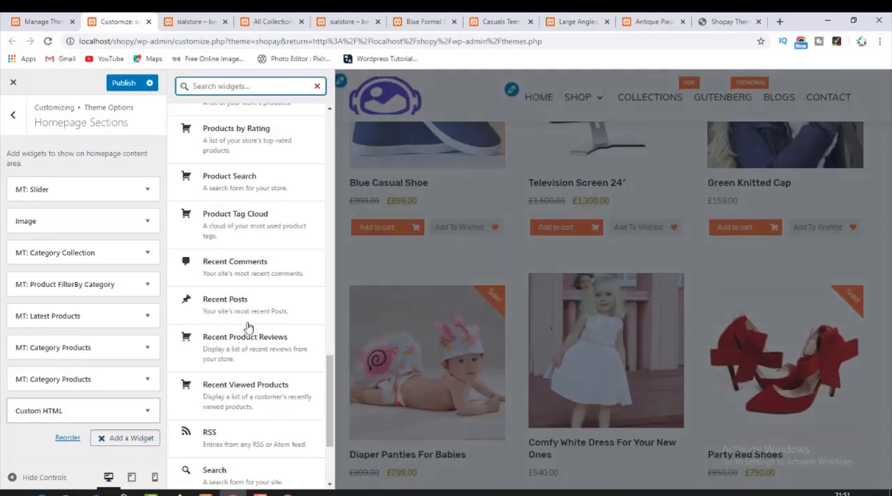
{"action": "scroll", "coordinate": [261, 279], "scroll_direction": "up", "scroll_amount": 10}
{"action": "scroll", "coordinate": [263, 281], "scroll_direction": "up", "scroll_amount": 3}
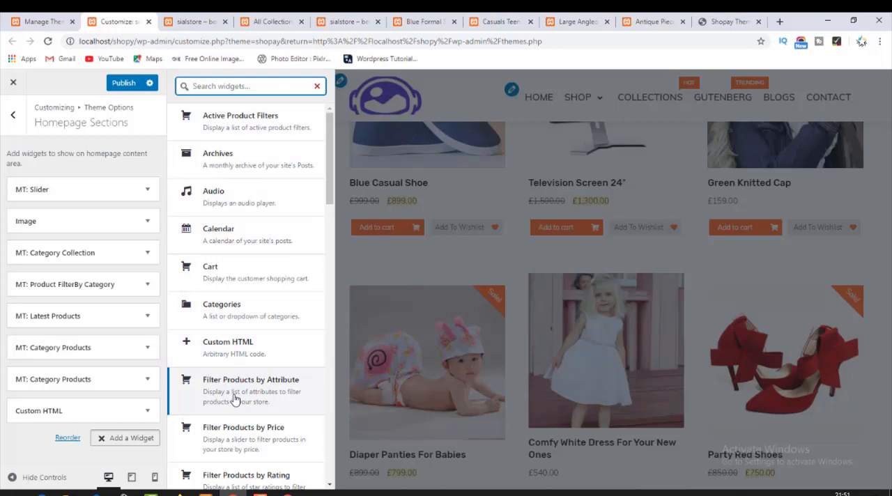
{"action": "scroll", "coordinate": [237, 400], "scroll_direction": "down", "scroll_amount": 2}
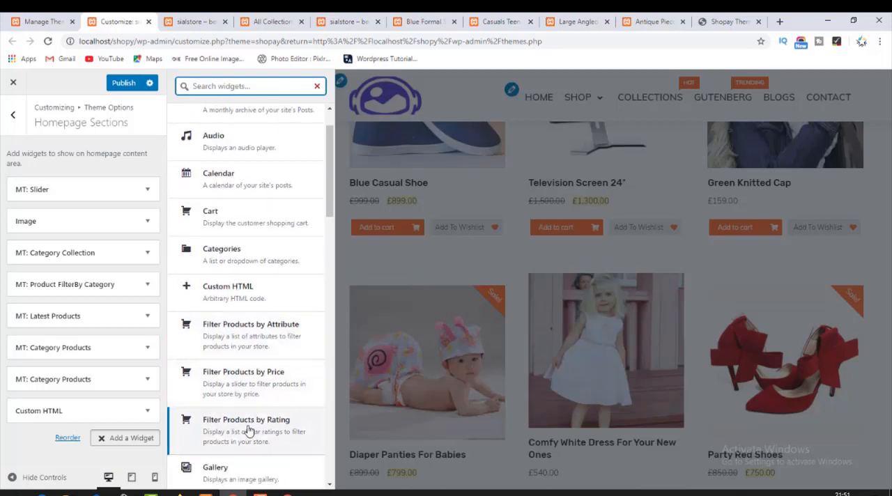
{"action": "scroll", "coordinate": [249, 430], "scroll_direction": "down", "scroll_amount": 3}
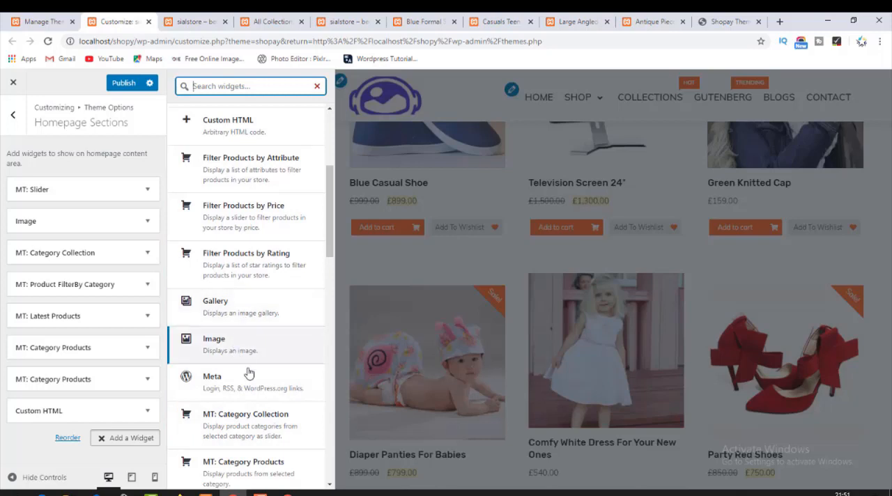
{"action": "scroll", "coordinate": [249, 374], "scroll_direction": "down", "scroll_amount": 1}
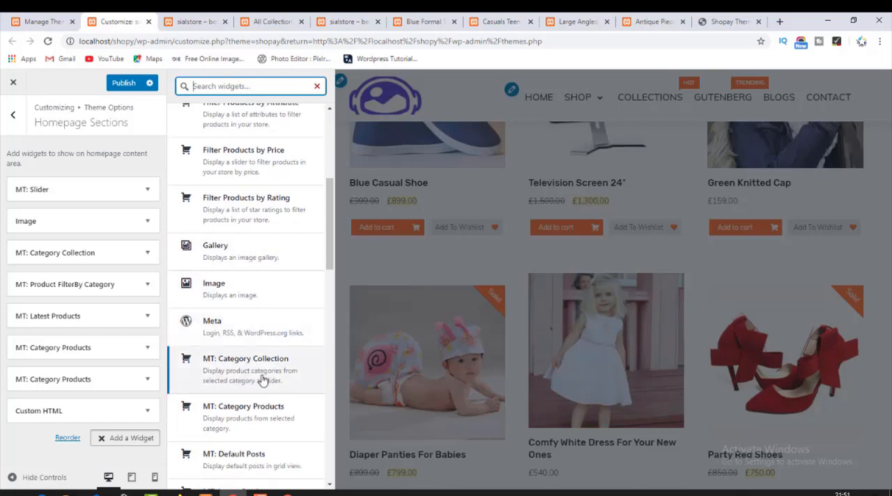
{"action": "scroll", "coordinate": [237, 387], "scroll_direction": "down", "scroll_amount": 1}
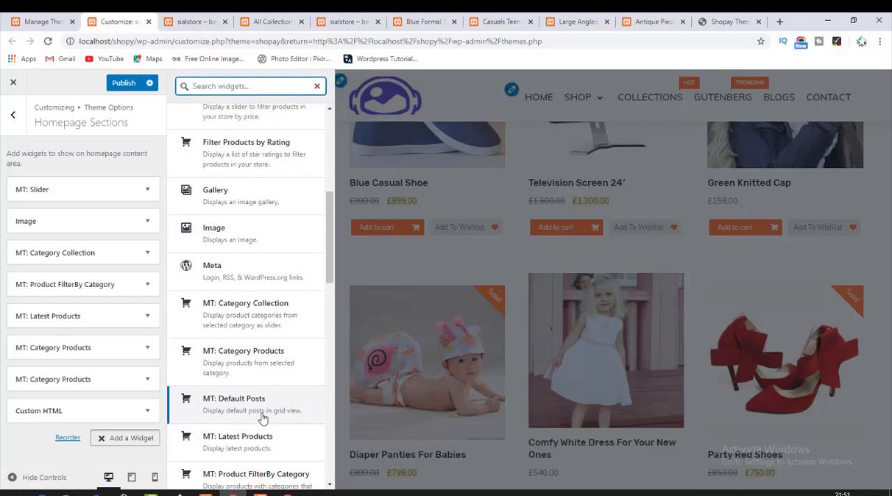
{"action": "left_click", "coordinate": [250, 412]}
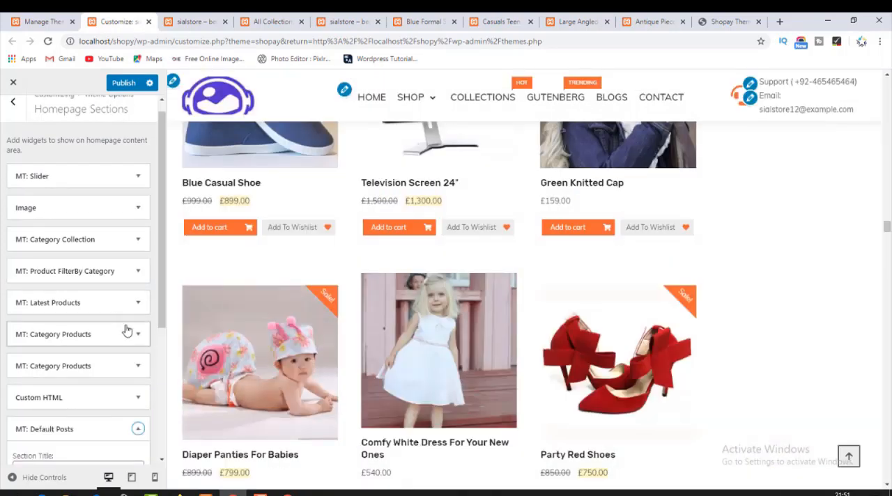
Review the MT: Default Posts widget's section title, description, category options and view-more fields, leaving them at their defaults.
{"action": "scroll", "coordinate": [106, 340], "scroll_direction": "down", "scroll_amount": 3}
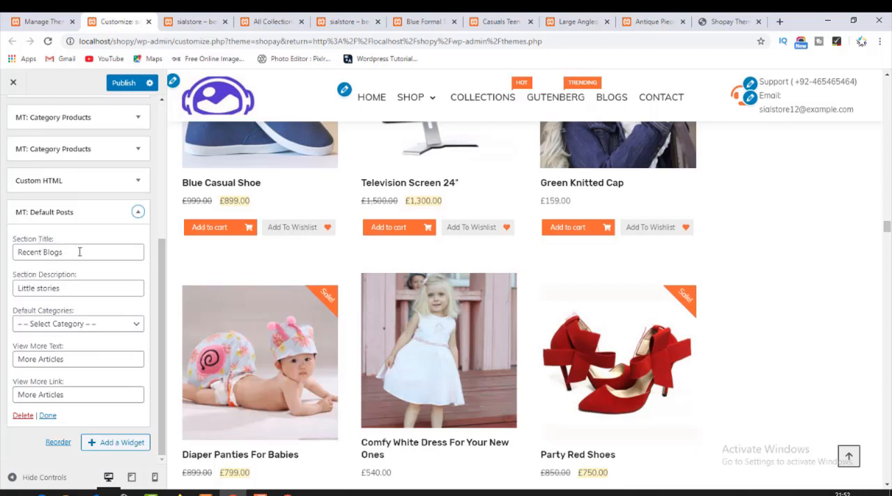
{"action": "left_click_drag", "start_coordinate": [79, 251], "coordinate": [2, 257]}
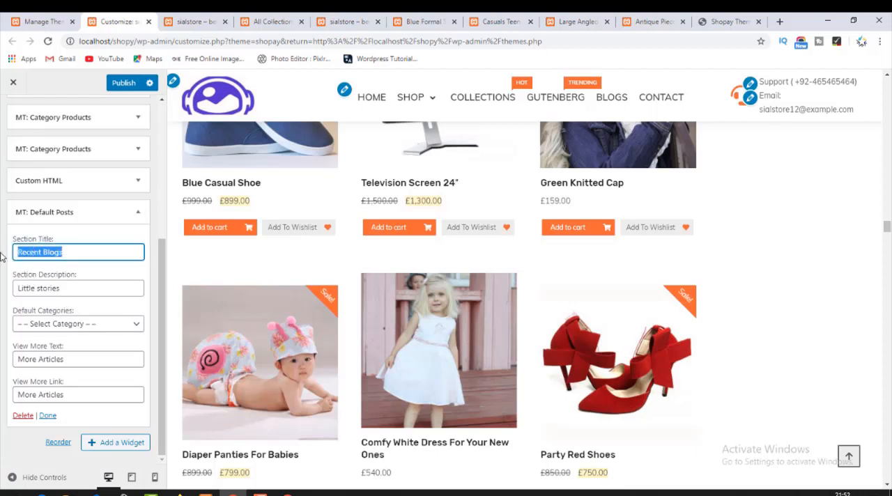
{"action": "left_click", "coordinate": [66, 289]}
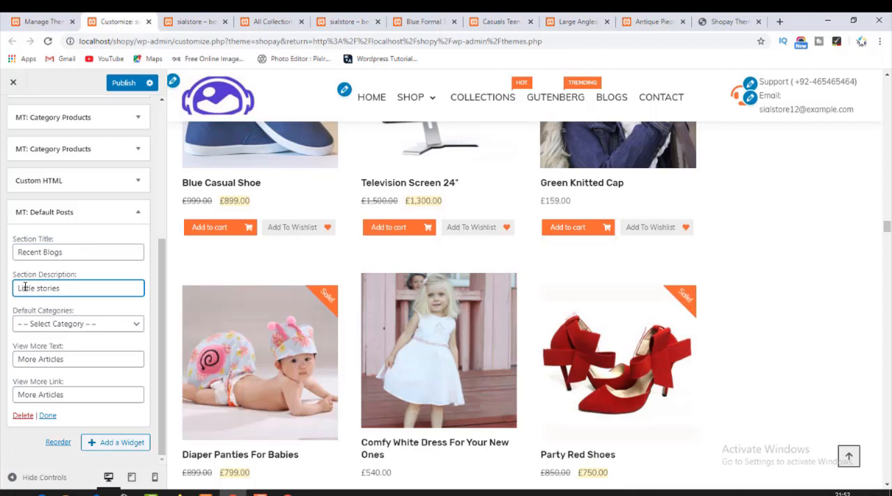
{"action": "triple_click", "coordinate": [45, 286]}
{"action": "left_click", "coordinate": [74, 326]}
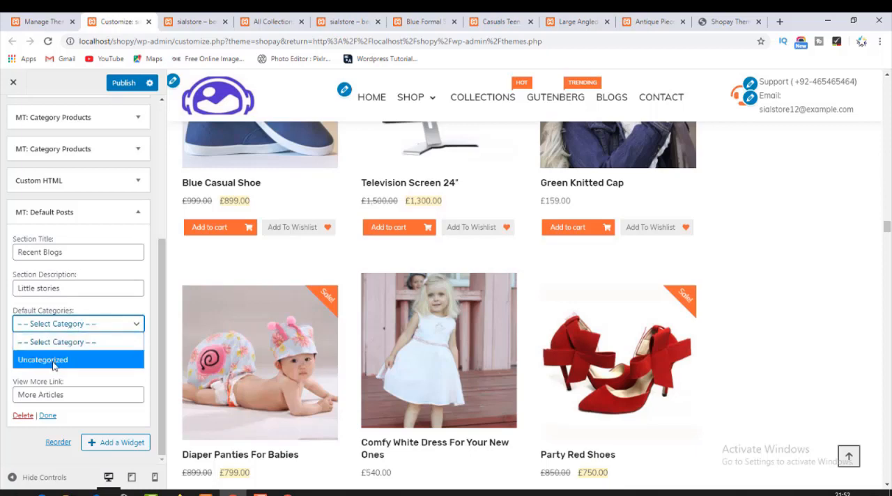
{"action": "left_click", "coordinate": [69, 311]}
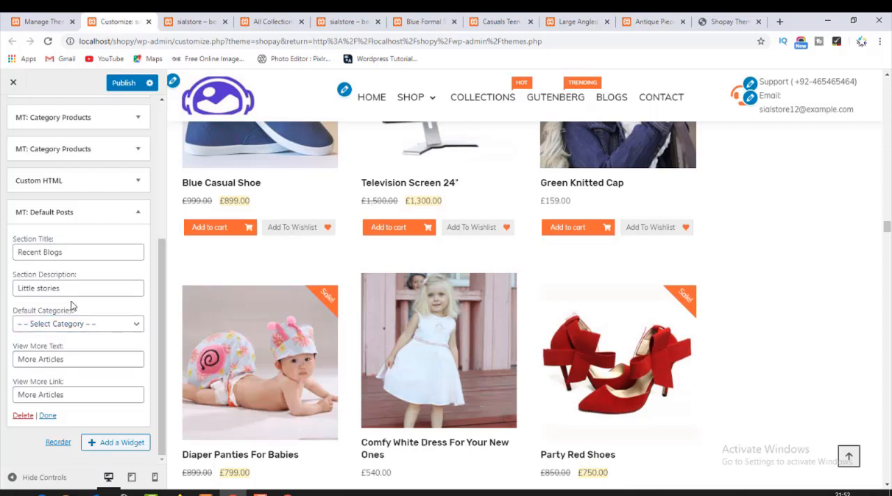
{"action": "left_click", "coordinate": [63, 360]}
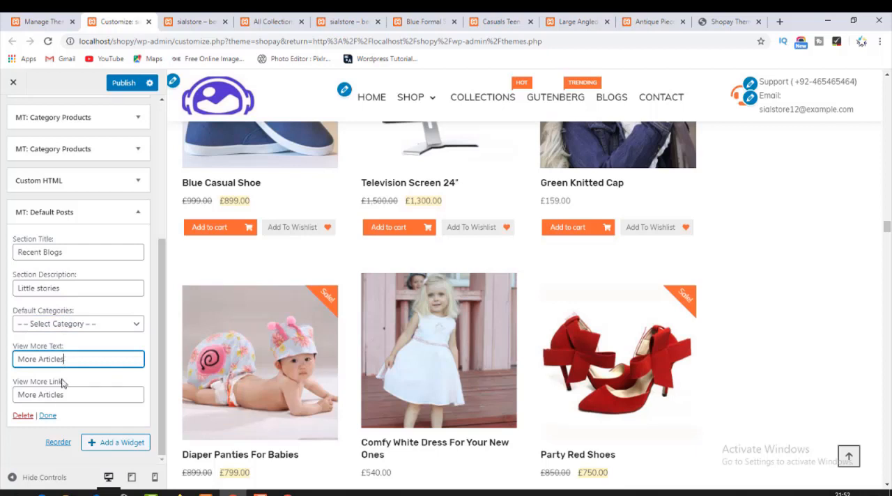
{"action": "left_click", "coordinate": [48, 417]}
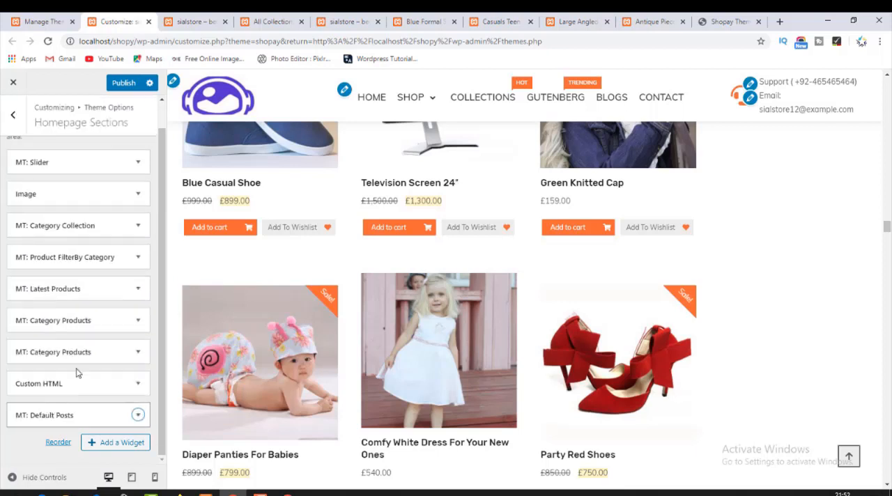
Publish the customizer changes and reload the store homepage.
{"action": "left_click", "coordinate": [184, 15]}
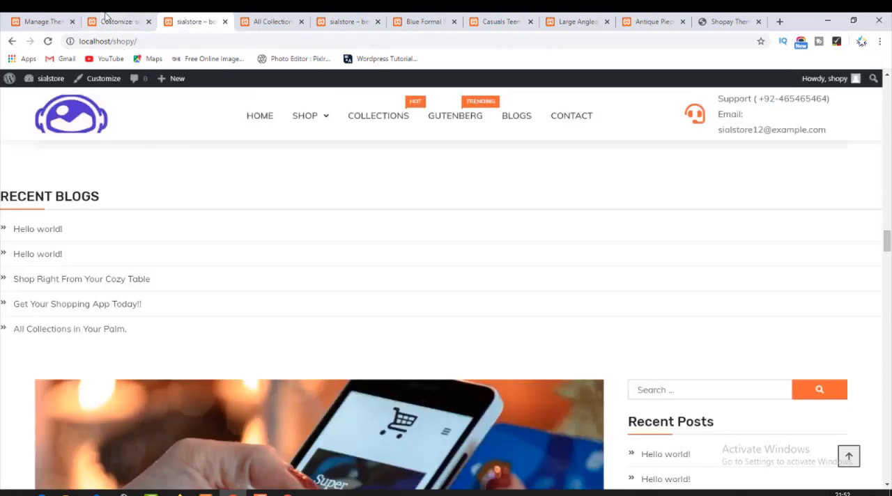
{"action": "left_click", "coordinate": [104, 20]}
{"action": "left_click", "coordinate": [191, 15]}
{"action": "left_click", "coordinate": [47, 42]}
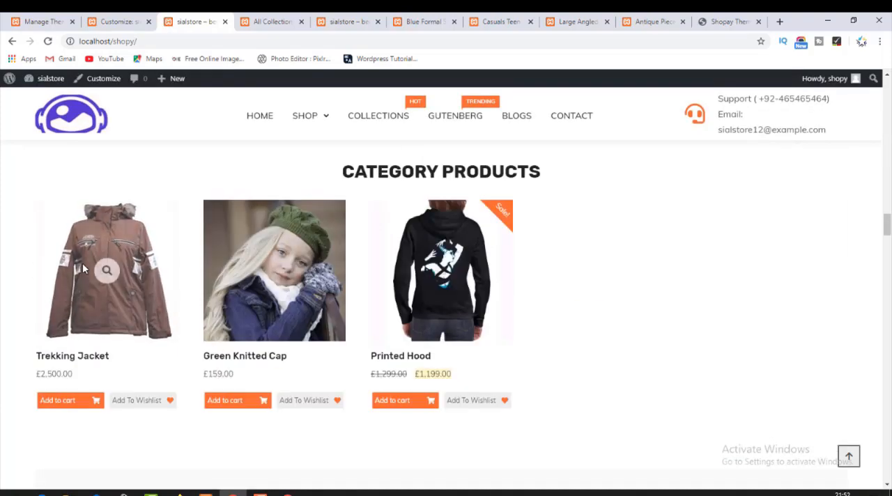
Check the homepage from the top categories down to the blog posts for the new Recent Blogs section.
{"action": "scroll", "coordinate": [82, 269], "scroll_direction": "down", "scroll_amount": 4}
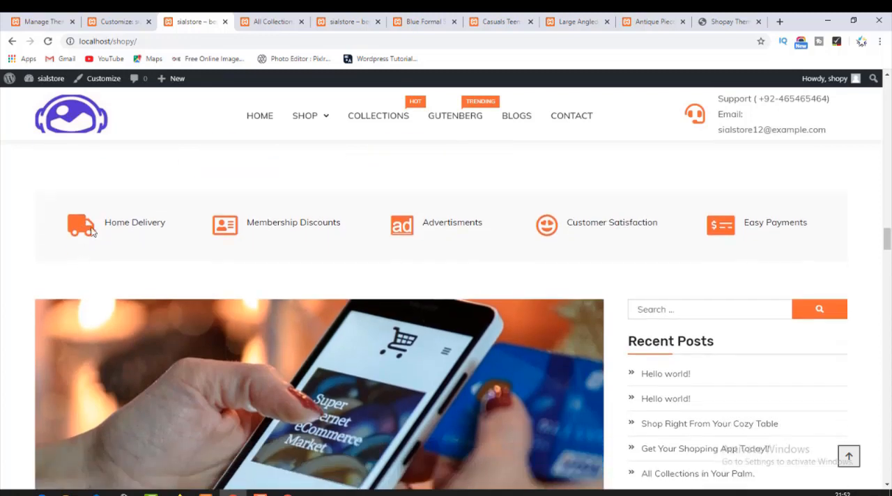
{"action": "left_click", "coordinate": [91, 119]}
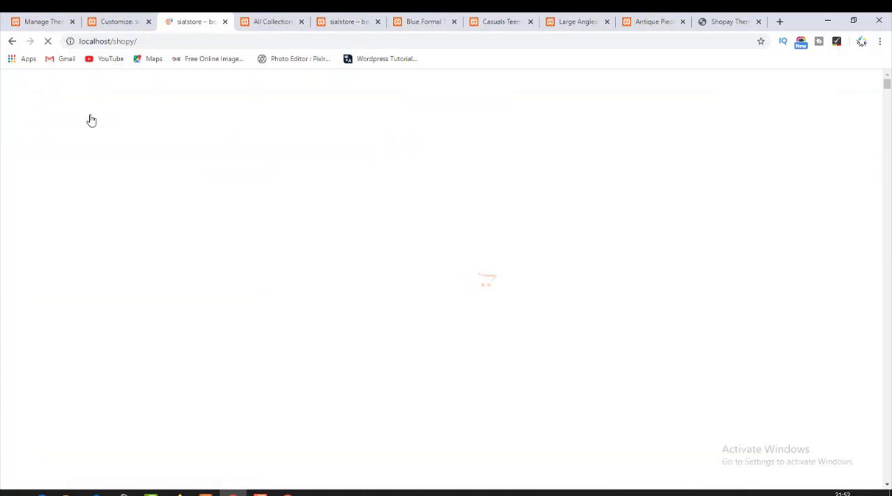
{"action": "scroll", "coordinate": [118, 236], "scroll_direction": "down", "scroll_amount": 5}
{"action": "scroll", "coordinate": [130, 258], "scroll_direction": "down", "scroll_amount": 15}
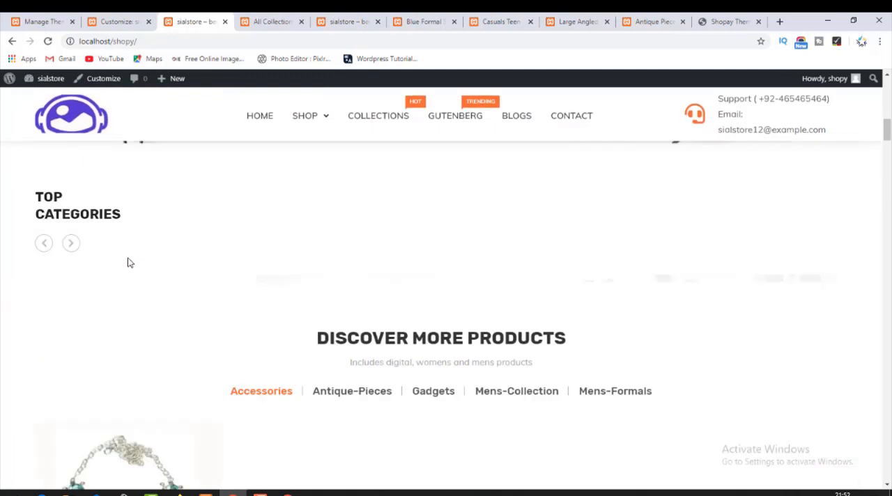
{"action": "scroll", "coordinate": [130, 262], "scroll_direction": "down", "scroll_amount": 8}
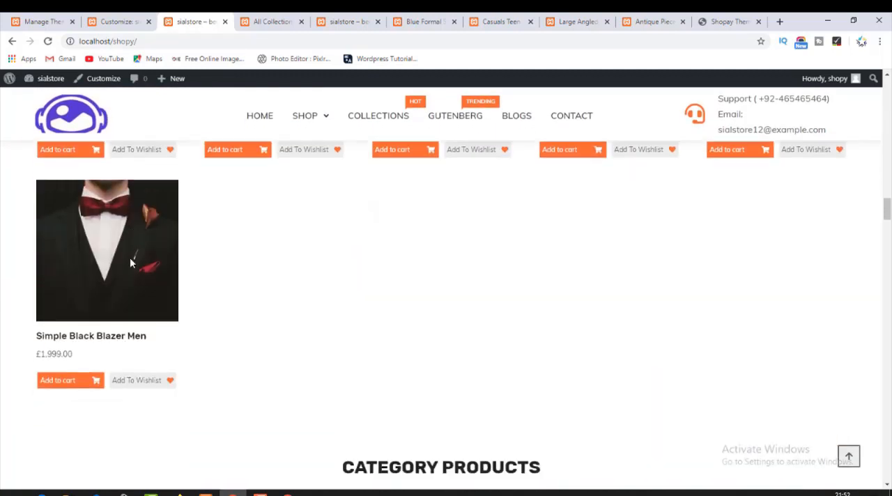
{"action": "scroll", "coordinate": [130, 263], "scroll_direction": "down", "scroll_amount": 6}
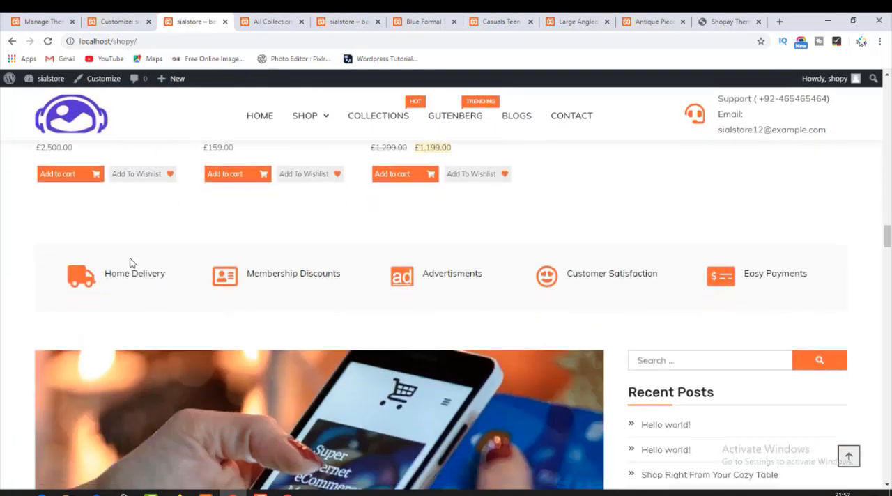
{"action": "scroll", "coordinate": [130, 263], "scroll_direction": "down", "scroll_amount": 15}
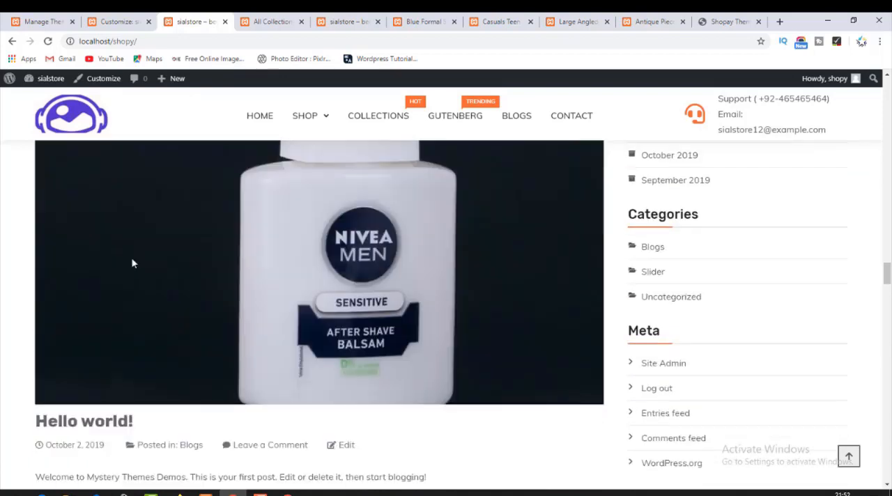
{"action": "scroll", "coordinate": [135, 263], "scroll_direction": "down", "scroll_amount": 15}
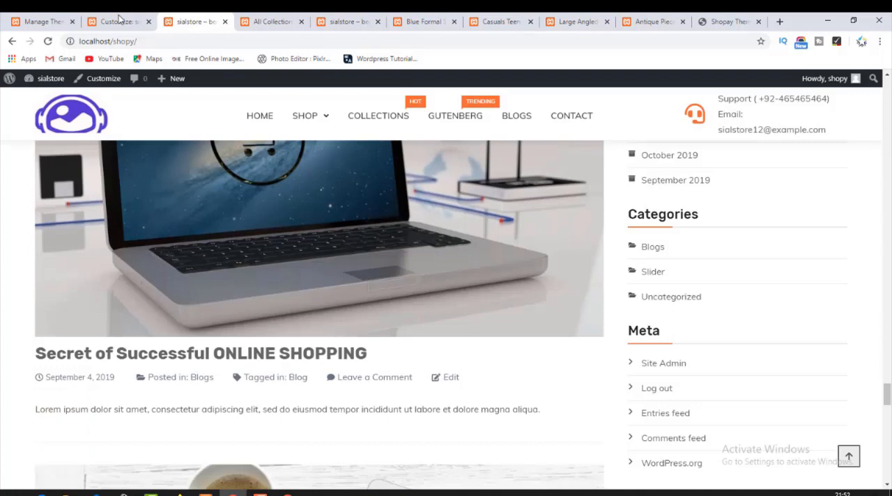
Return to the customizer, check the category options of the MT: Default Posts widget and remove the widget.
{"action": "left_click", "coordinate": [119, 21]}
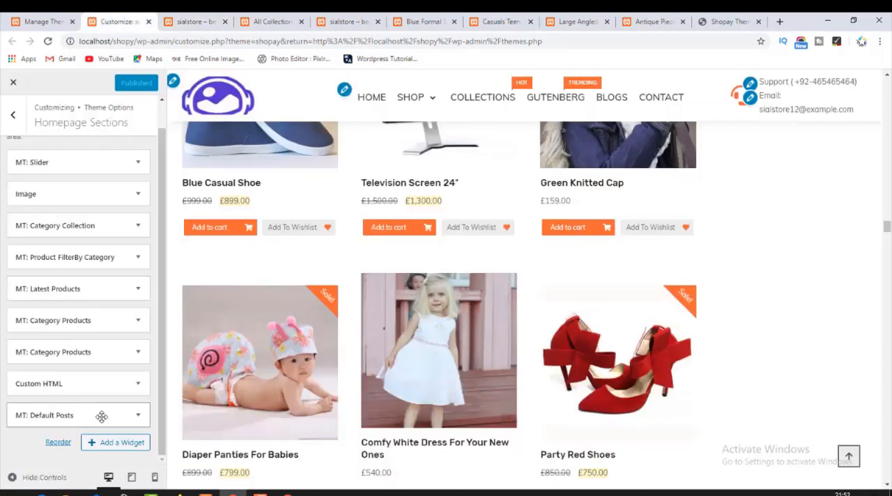
{"action": "left_click", "coordinate": [137, 416]}
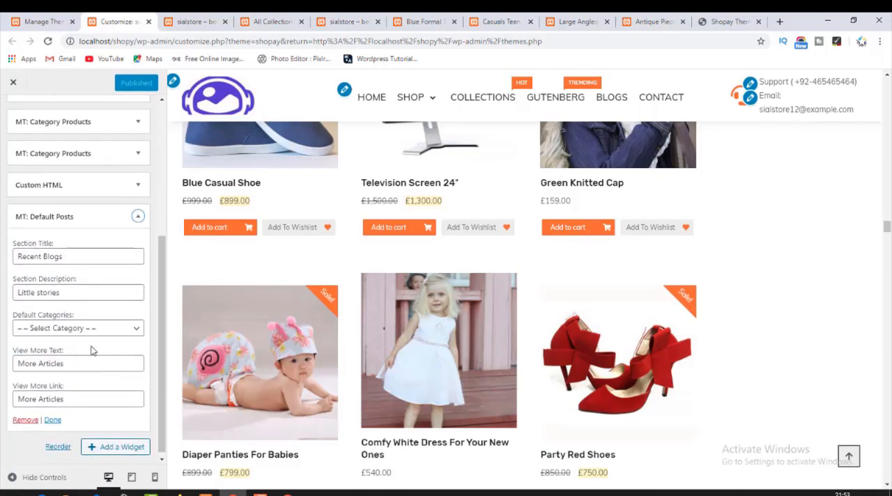
{"action": "left_click", "coordinate": [85, 328]}
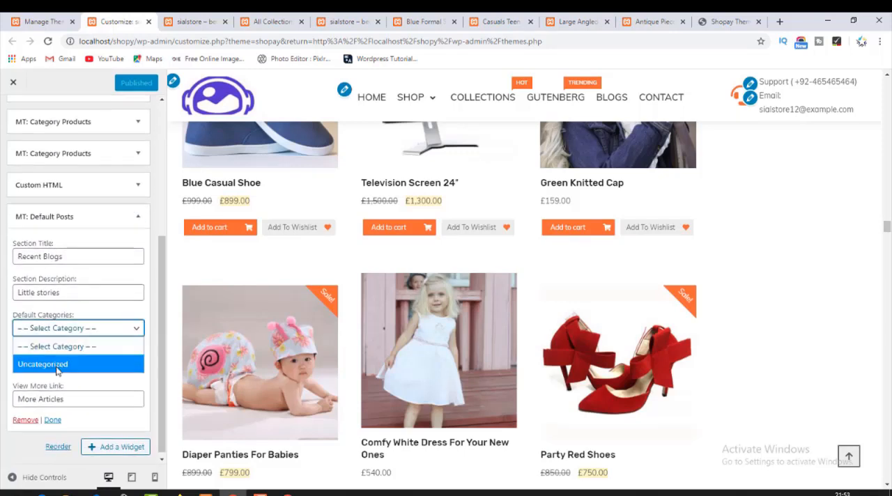
{"action": "left_click", "coordinate": [78, 346]}
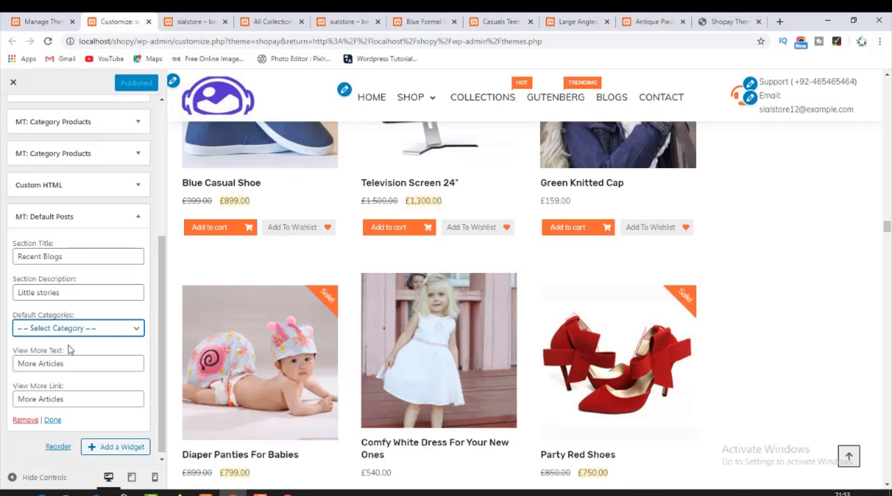
{"action": "left_click", "coordinate": [27, 421]}
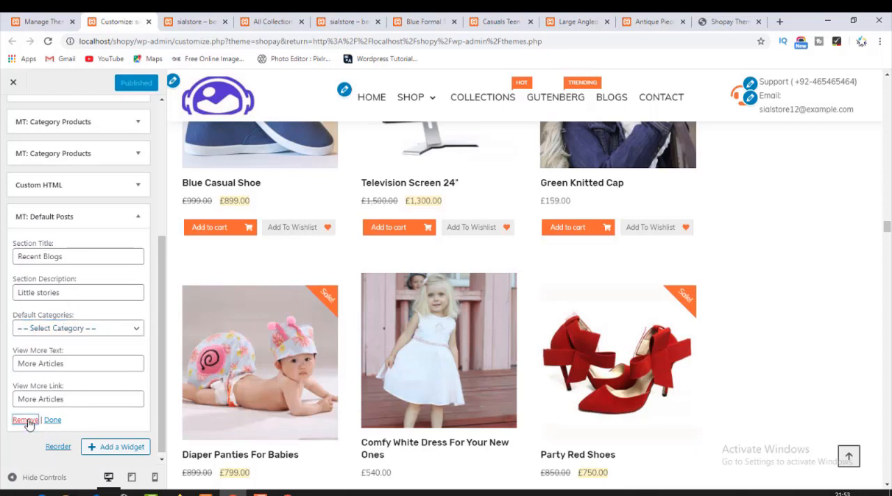
Add a Recent Posts widget to the Homepage Sections.
{"action": "left_click", "coordinate": [121, 445]}
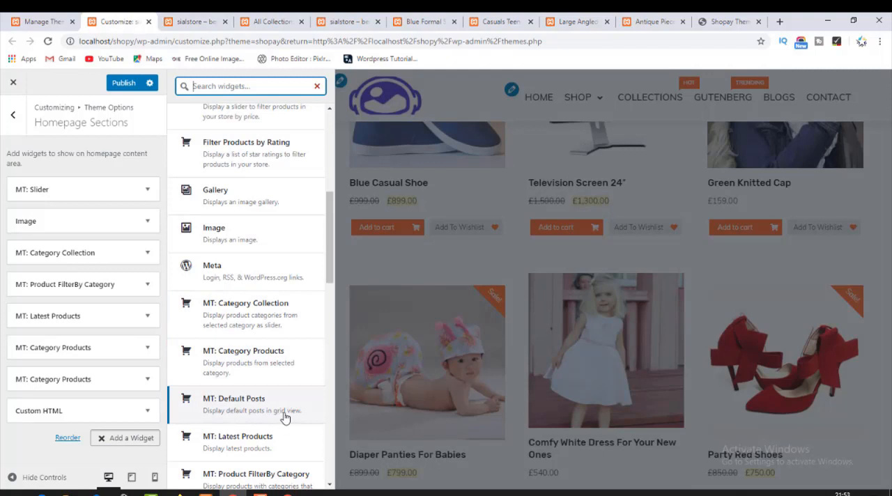
{"action": "scroll", "coordinate": [284, 418], "scroll_direction": "down", "scroll_amount": 1}
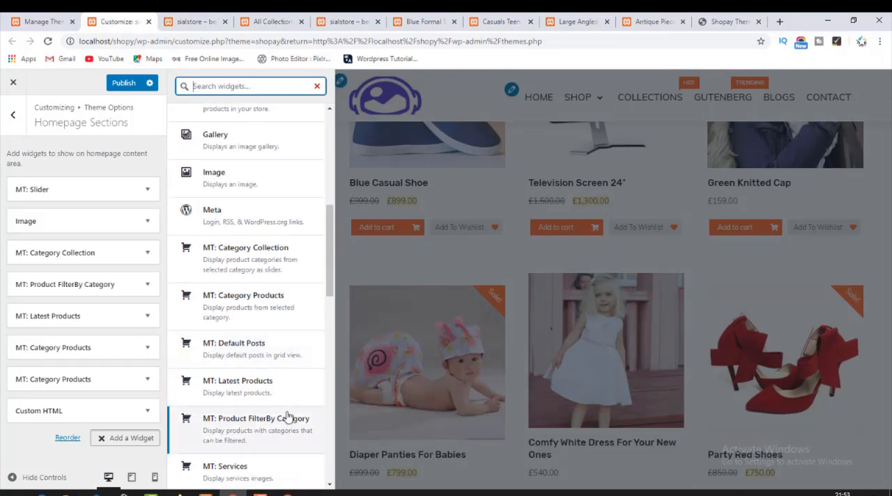
{"action": "scroll", "coordinate": [289, 416], "scroll_direction": "down", "scroll_amount": 1}
{"action": "scroll", "coordinate": [290, 415], "scroll_direction": "down", "scroll_amount": 1}
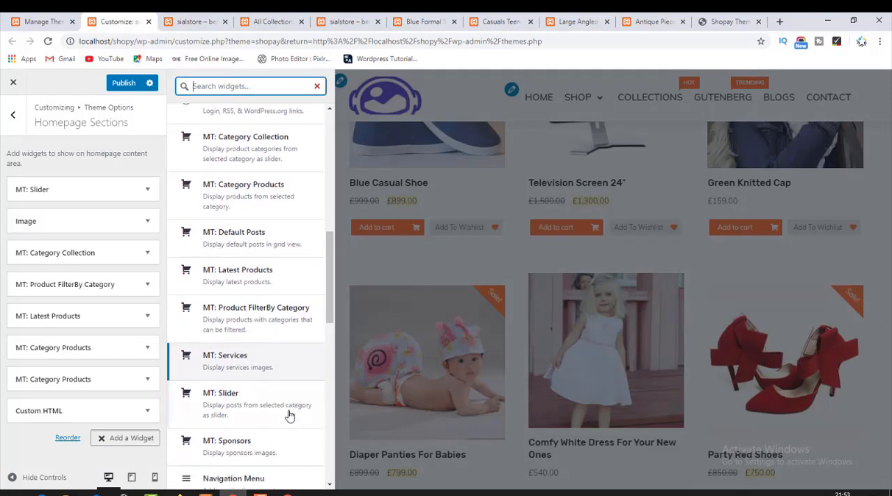
{"action": "scroll", "coordinate": [290, 416], "scroll_direction": "down", "scroll_amount": 1}
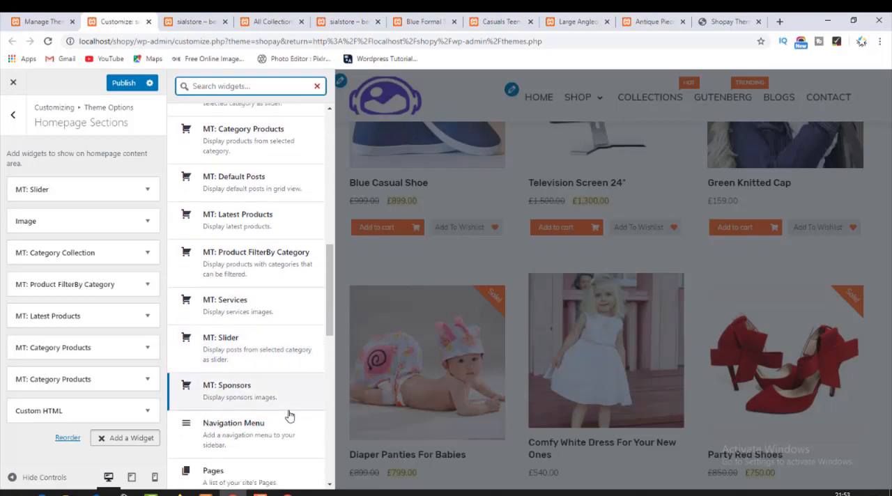
{"action": "scroll", "coordinate": [290, 415], "scroll_direction": "down", "scroll_amount": 1}
{"action": "scroll", "coordinate": [290, 415], "scroll_direction": "down", "scroll_amount": 1}
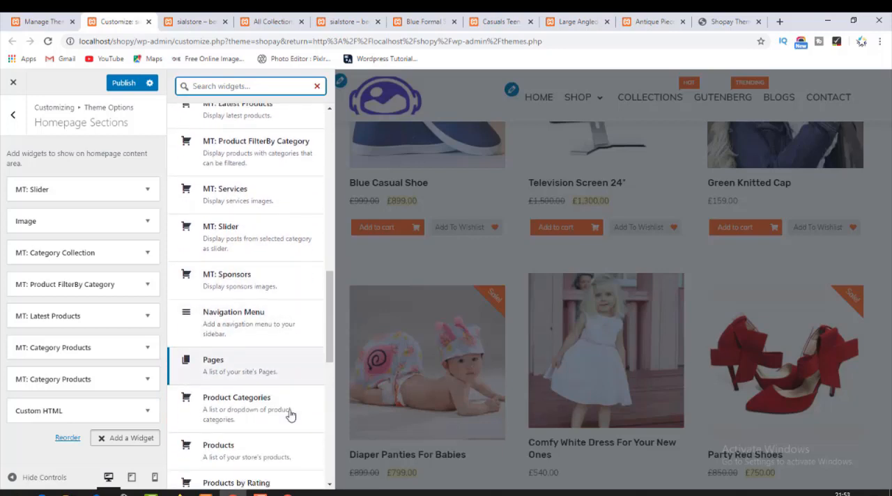
{"action": "scroll", "coordinate": [289, 416], "scroll_direction": "down", "scroll_amount": 1}
{"action": "scroll", "coordinate": [290, 415], "scroll_direction": "down", "scroll_amount": 1}
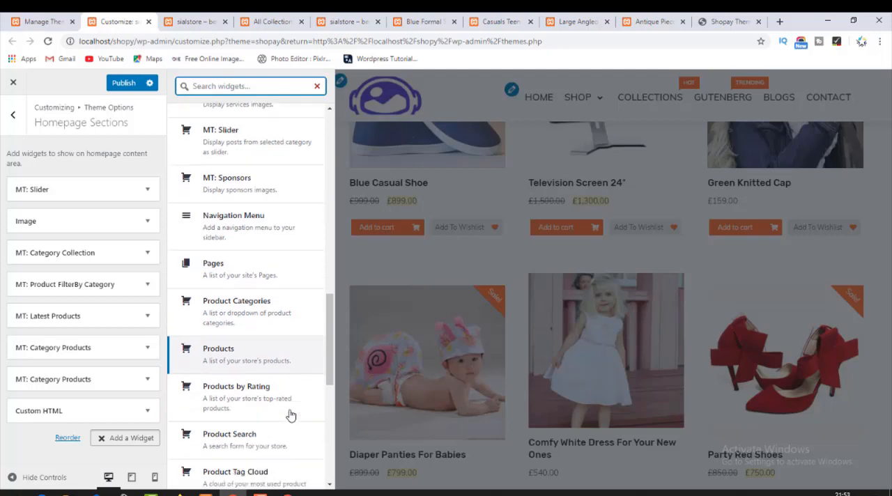
{"action": "scroll", "coordinate": [291, 415], "scroll_direction": "down", "scroll_amount": 1}
{"action": "scroll", "coordinate": [290, 415], "scroll_direction": "down", "scroll_amount": 1}
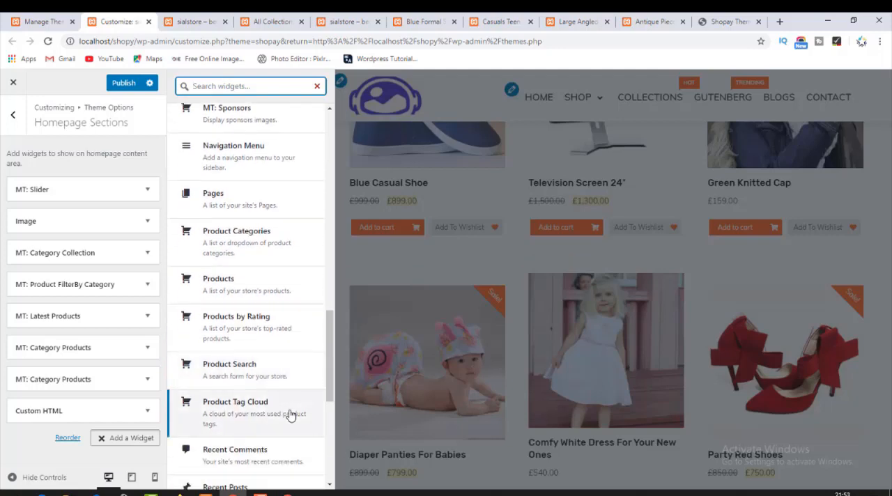
{"action": "scroll", "coordinate": [291, 415], "scroll_direction": "down", "scroll_amount": 1}
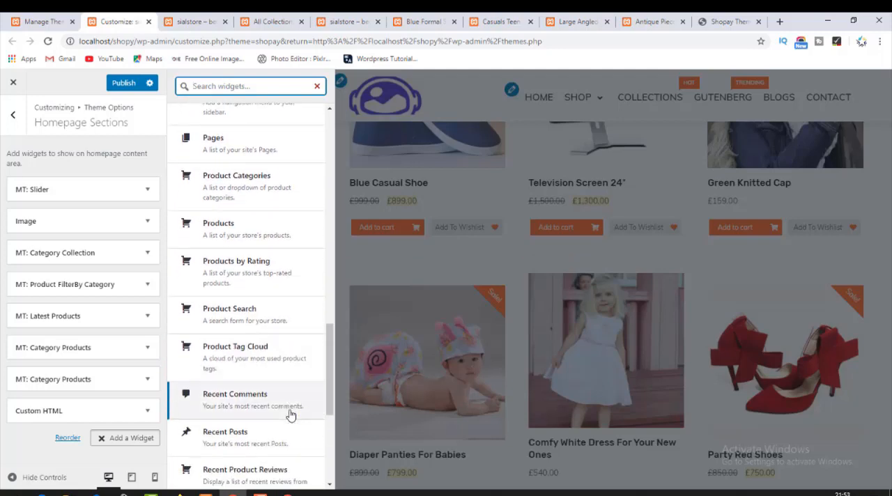
{"action": "left_click", "coordinate": [250, 431]}
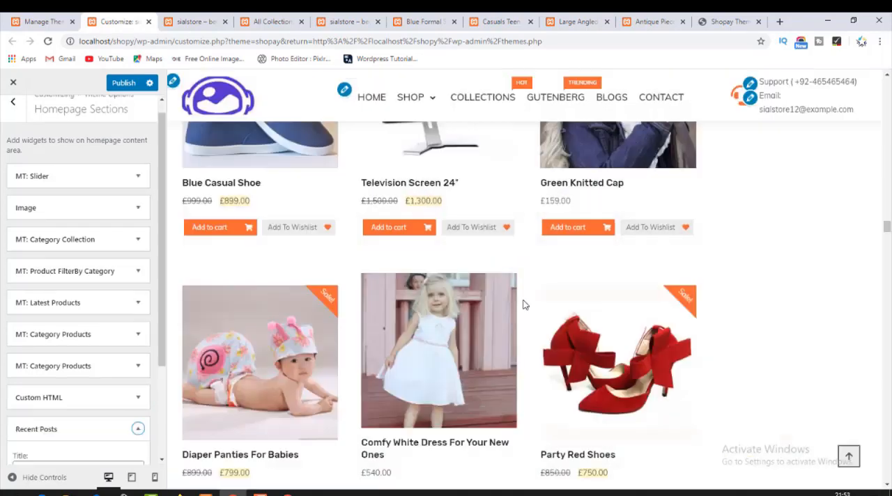
Check the Recent Posts widget's settings and delete the widget from the Homepage Sections.
{"action": "scroll", "coordinate": [42, 337], "scroll_direction": "down", "scroll_amount": 2}
{"action": "left_click", "coordinate": [48, 337]}
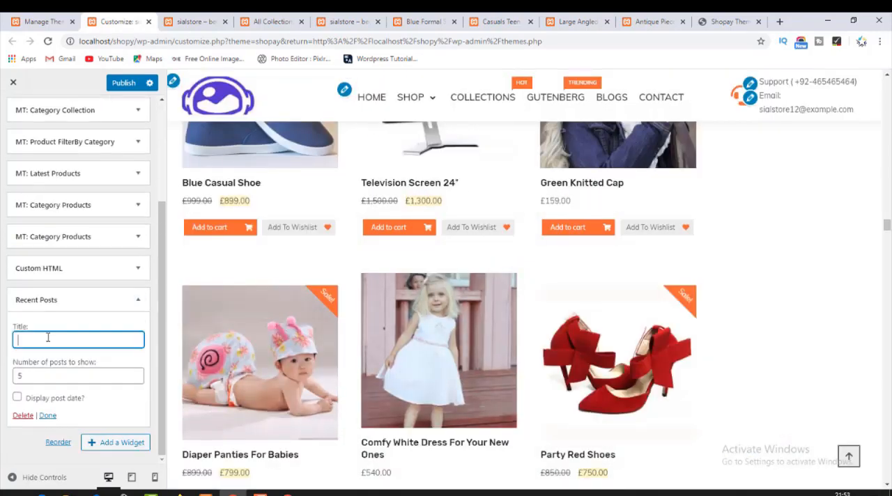
{"action": "left_click", "coordinate": [23, 416]}
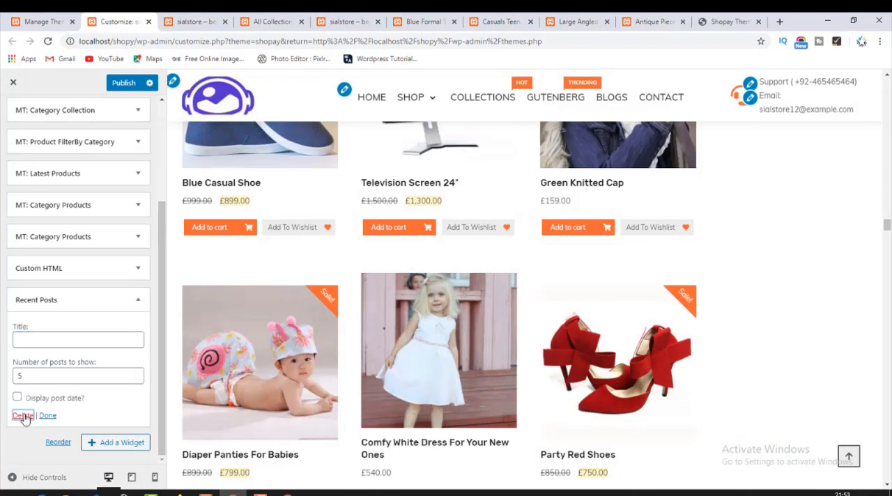
Look through the remaining available widgets for another way to show blog posts.
{"action": "left_click", "coordinate": [121, 437]}
{"action": "scroll", "coordinate": [255, 386], "scroll_direction": "down", "scroll_amount": 3}
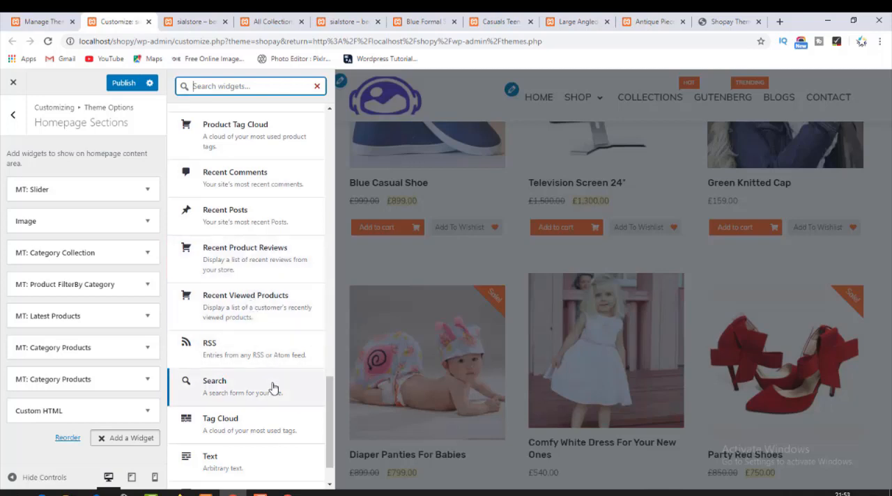
{"action": "scroll", "coordinate": [272, 385], "scroll_direction": "down", "scroll_amount": 1}
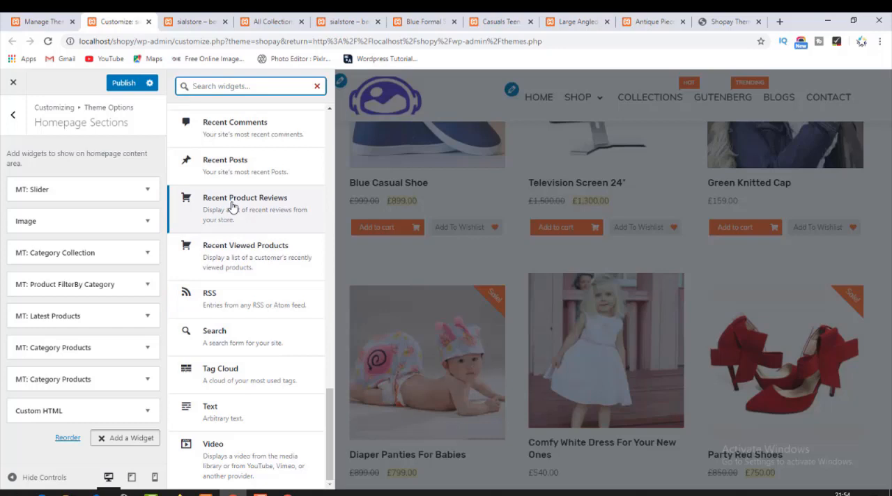
Publish the Homepage Sections without the posts widgets and reload the store homepage.
{"action": "left_click", "coordinate": [128, 88]}
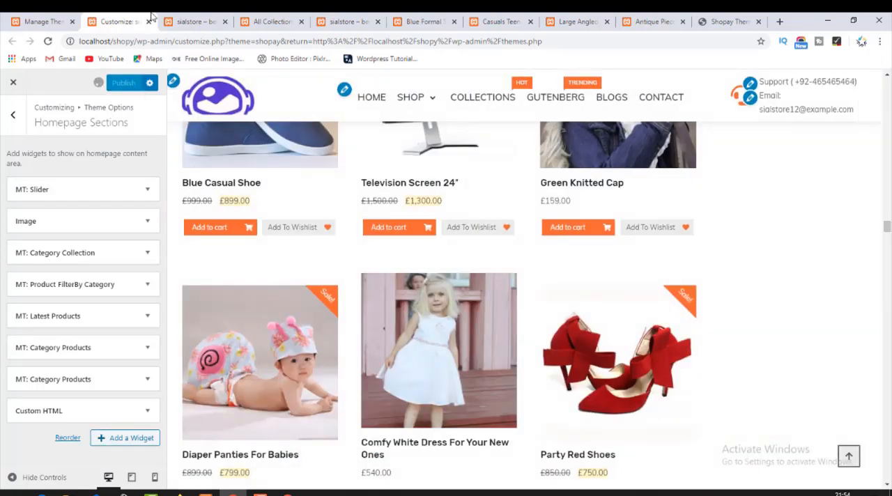
{"action": "left_click", "coordinate": [191, 19]}
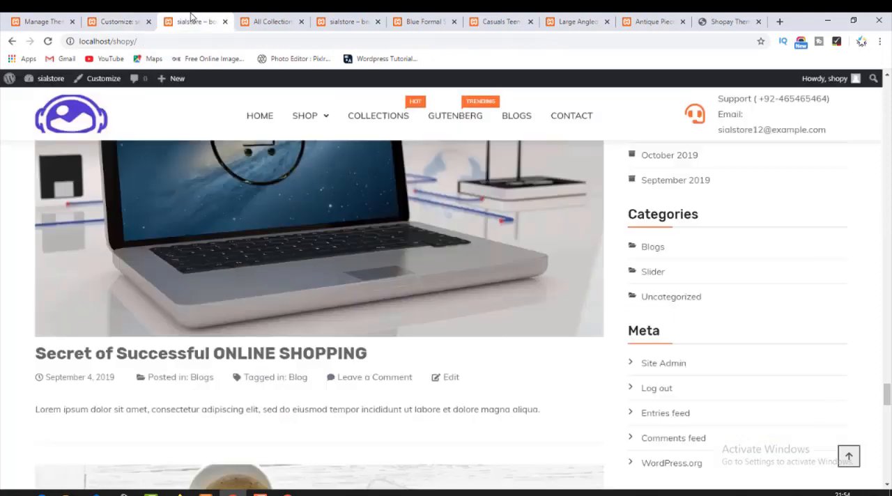
{"action": "left_click", "coordinate": [47, 41]}
Examine the Recent Blogs section, its More Articles link and the footer columns on the Shopay theme demo site.
{"action": "left_click", "coordinate": [648, 22]}
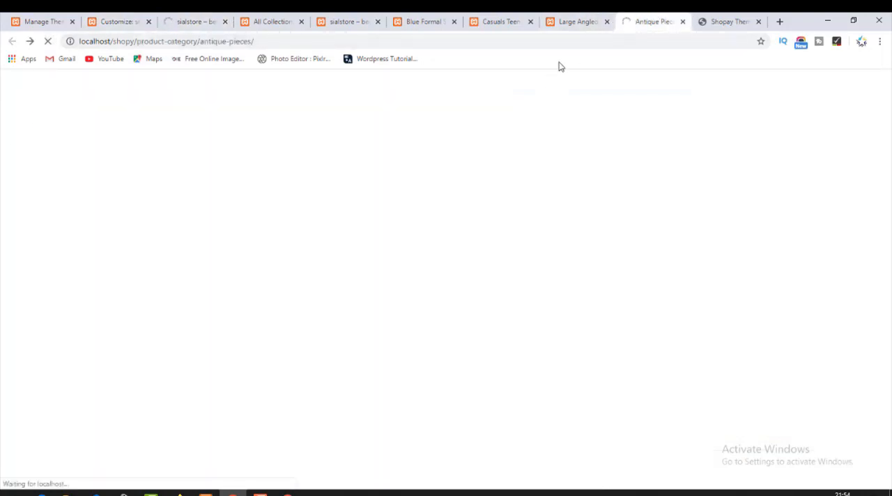
{"action": "left_click", "coordinate": [728, 21]}
{"action": "scroll", "coordinate": [422, 320], "scroll_direction": "down", "scroll_amount": 5}
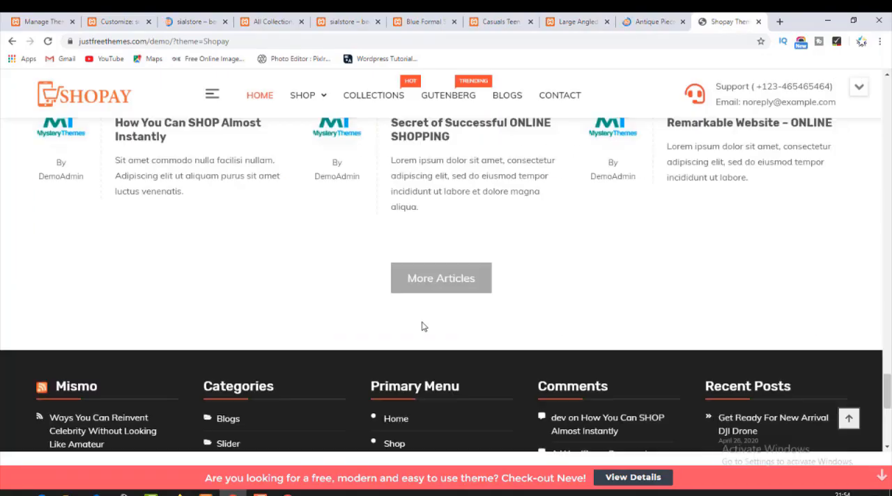
{"action": "scroll", "coordinate": [421, 326], "scroll_direction": "down", "scroll_amount": 4}
{"action": "scroll", "coordinate": [422, 323], "scroll_direction": "up", "scroll_amount": 3}
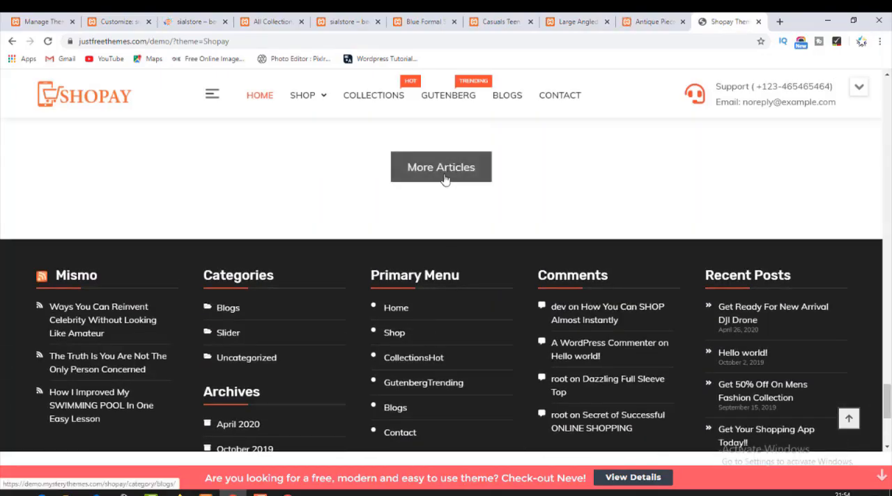
{"action": "scroll", "coordinate": [444, 180], "scroll_direction": "up", "scroll_amount": 6}
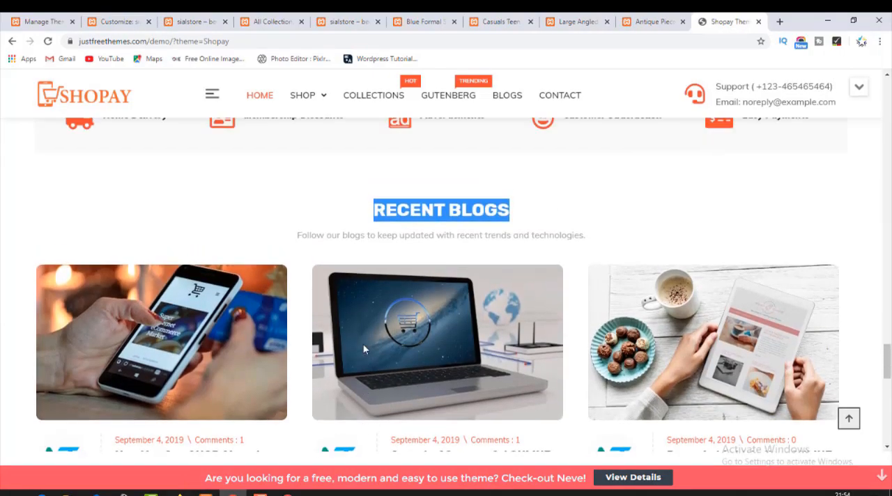
{"action": "scroll", "coordinate": [364, 344], "scroll_direction": "up", "scroll_amount": 4}
{"action": "scroll", "coordinate": [363, 347], "scroll_direction": "down", "scroll_amount": 10}
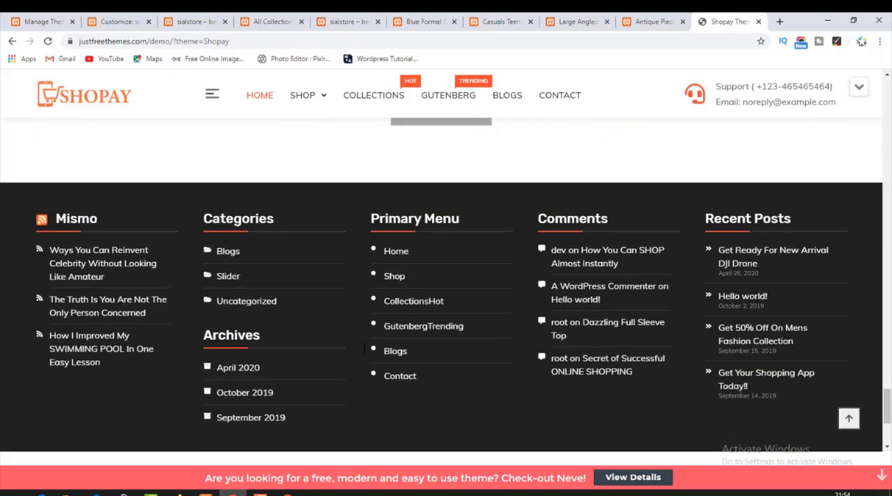
{"action": "scroll", "coordinate": [363, 347], "scroll_direction": "down", "scroll_amount": 2}
{"action": "scroll", "coordinate": [363, 350], "scroll_direction": "up", "scroll_amount": 2}
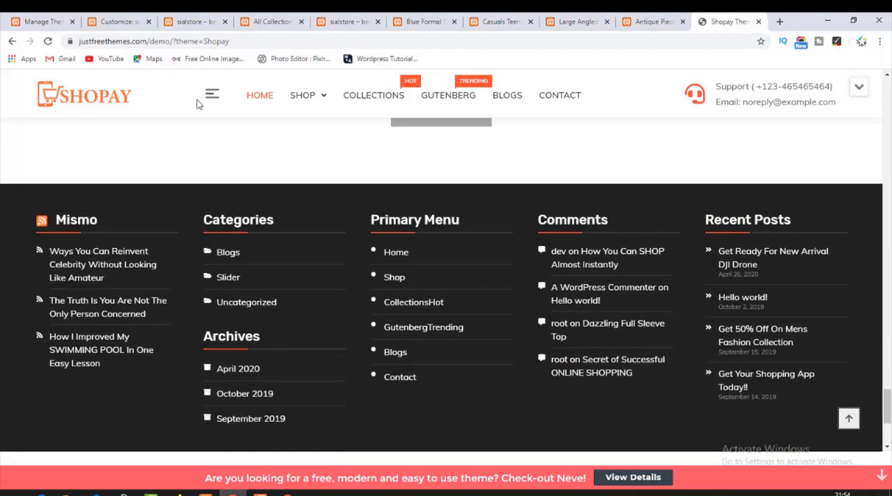
Return to the customizer's Homepage options and check the sponsor image fields in the Sponsors Section.
{"action": "left_click", "coordinate": [109, 17]}
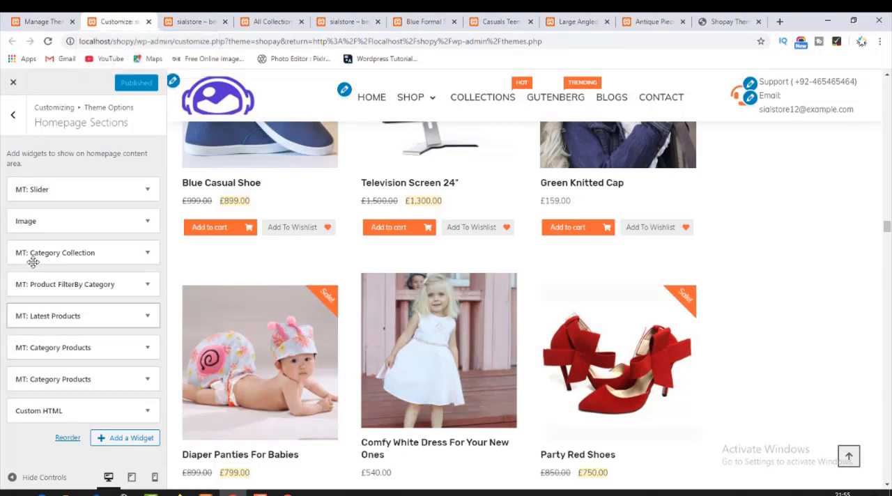
{"action": "left_click", "coordinate": [22, 118]}
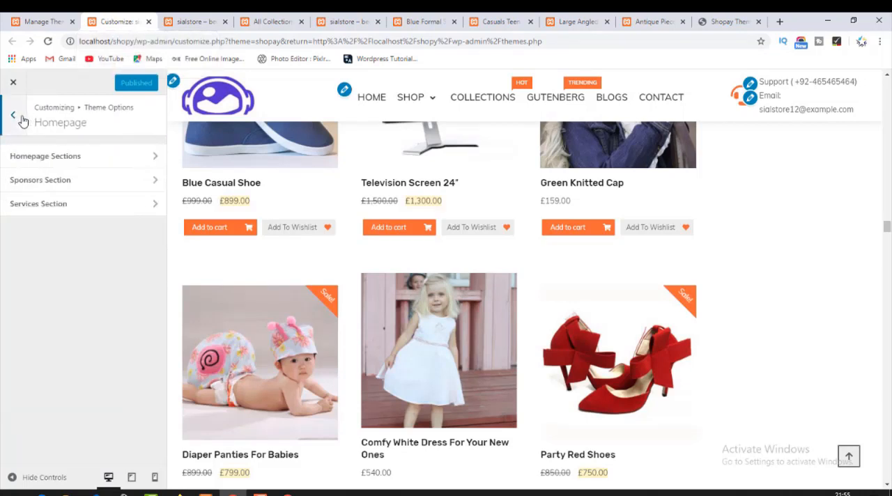
{"action": "left_click", "coordinate": [74, 183]}
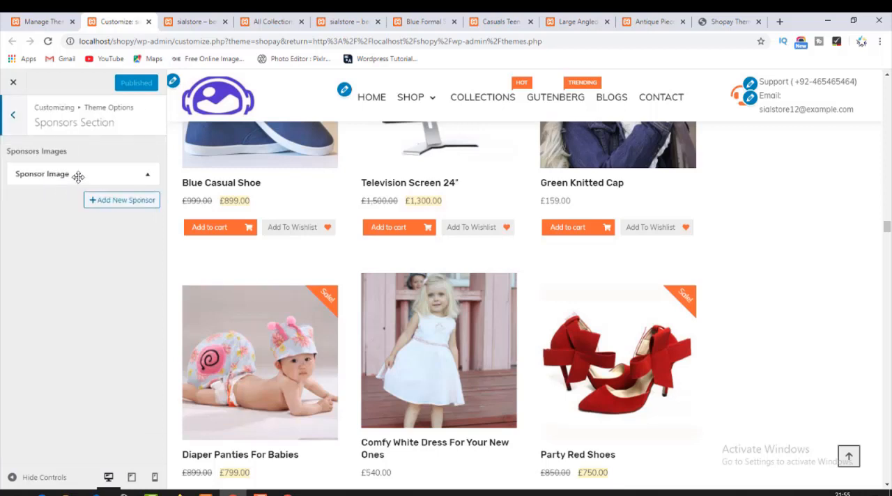
{"action": "left_click", "coordinate": [144, 176]}
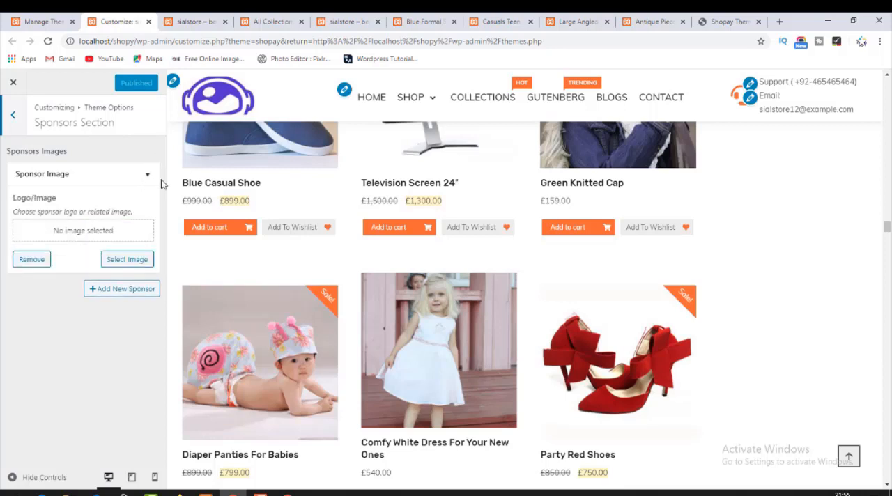
Check the service item's icon and description fields in the Services Section.
{"action": "left_click", "coordinate": [11, 118]}
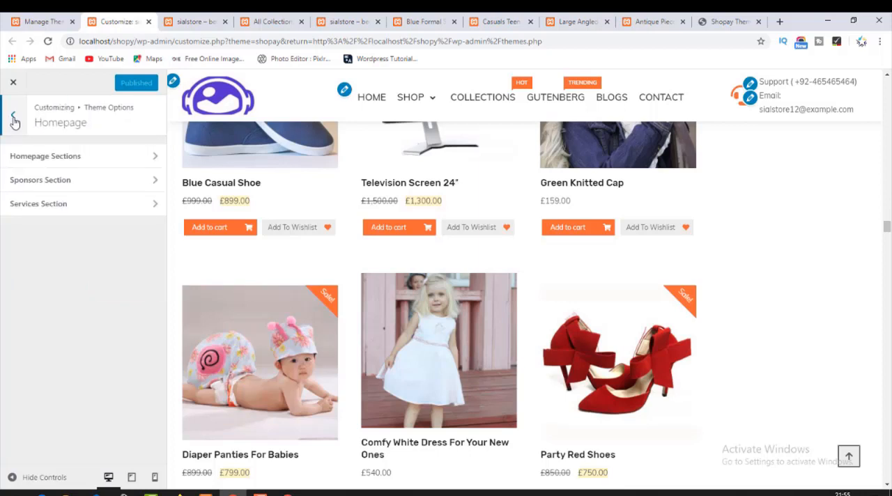
{"action": "left_click", "coordinate": [98, 212]}
{"action": "left_click", "coordinate": [65, 174]}
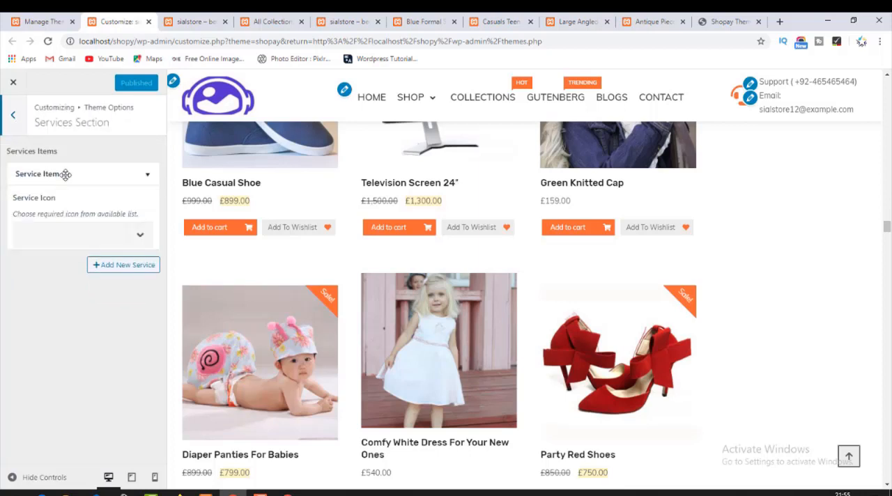
Go back to Theme Options and close the customizer to return to the Themes page.
{"action": "left_click", "coordinate": [15, 117]}
{"action": "left_click", "coordinate": [18, 119]}
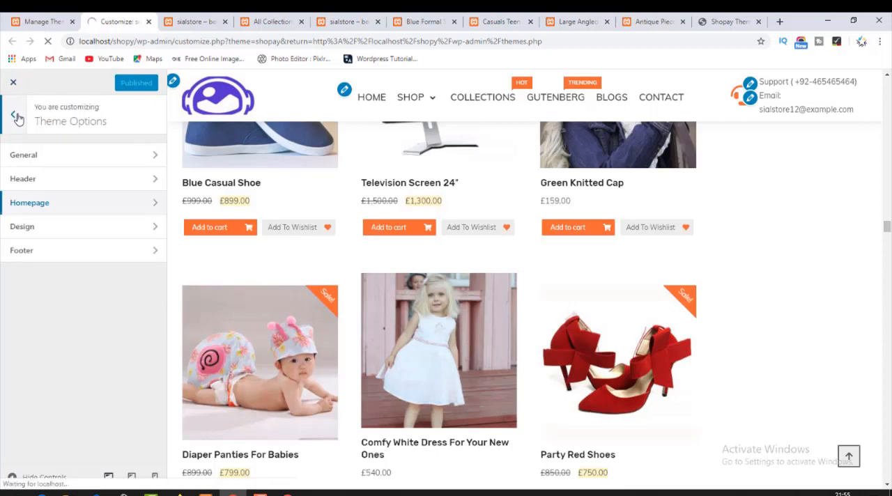
{"action": "left_click", "coordinate": [13, 83]}
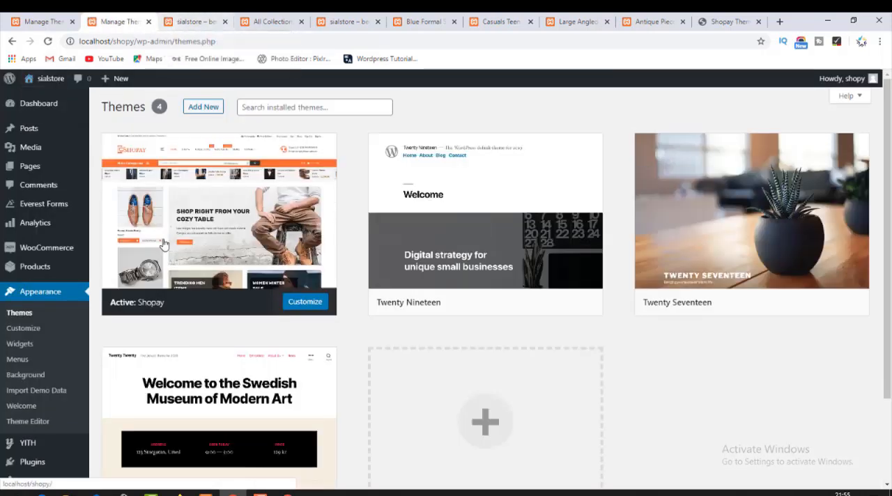
Reload the sialstore homepage and examine the product sections, blog posts, sidebar widgets and footer.
{"action": "left_click", "coordinate": [188, 21]}
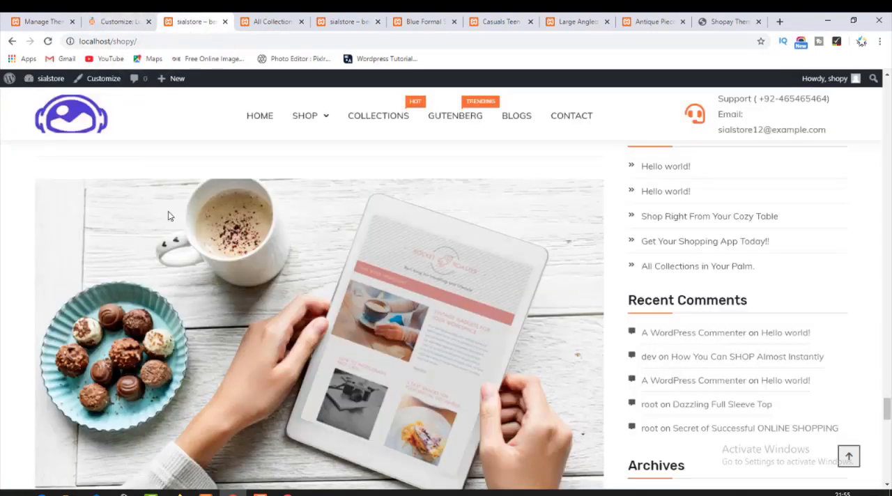
{"action": "scroll", "coordinate": [195, 210], "scroll_direction": "up", "scroll_amount": 6}
{"action": "scroll", "coordinate": [657, 269], "scroll_direction": "up", "scroll_amount": 15}
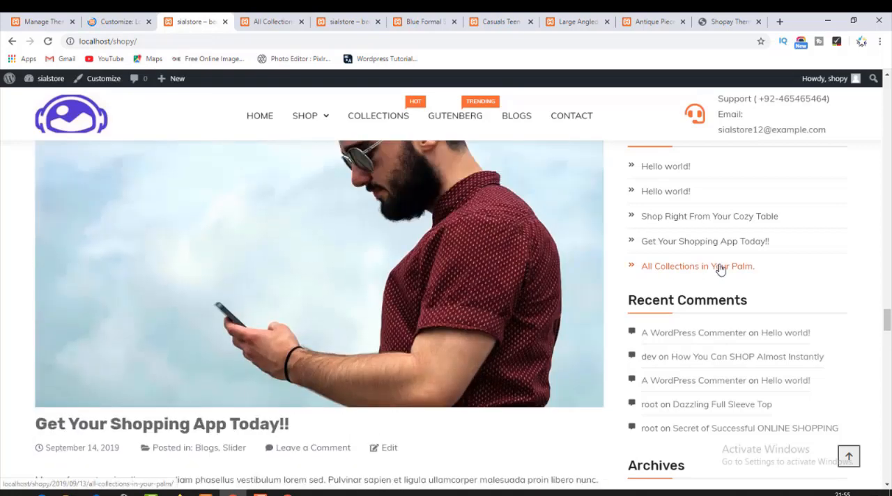
{"action": "scroll", "coordinate": [727, 271], "scroll_direction": "up", "scroll_amount": 4}
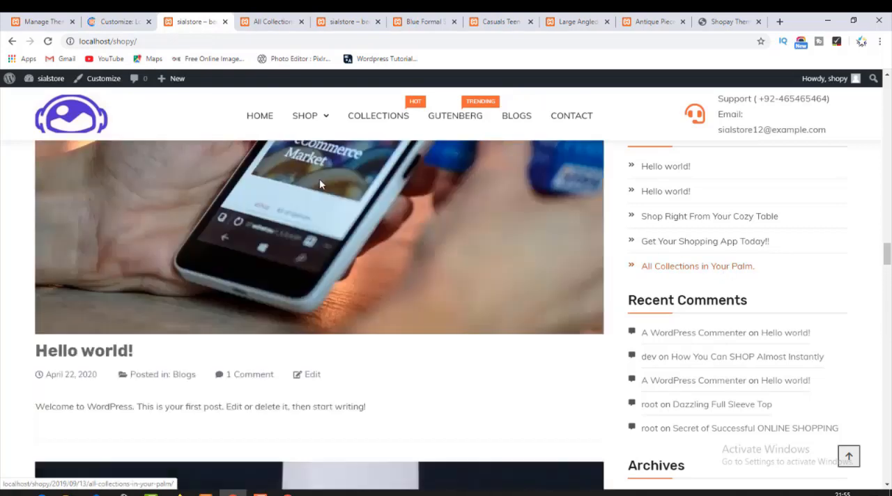
{"action": "left_click", "coordinate": [95, 123]}
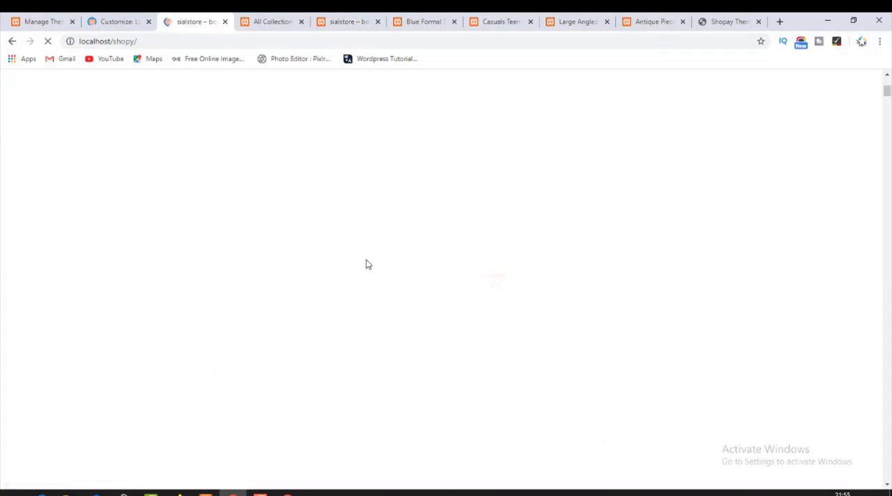
{"action": "scroll", "coordinate": [334, 254], "scroll_direction": "down", "scroll_amount": 12}
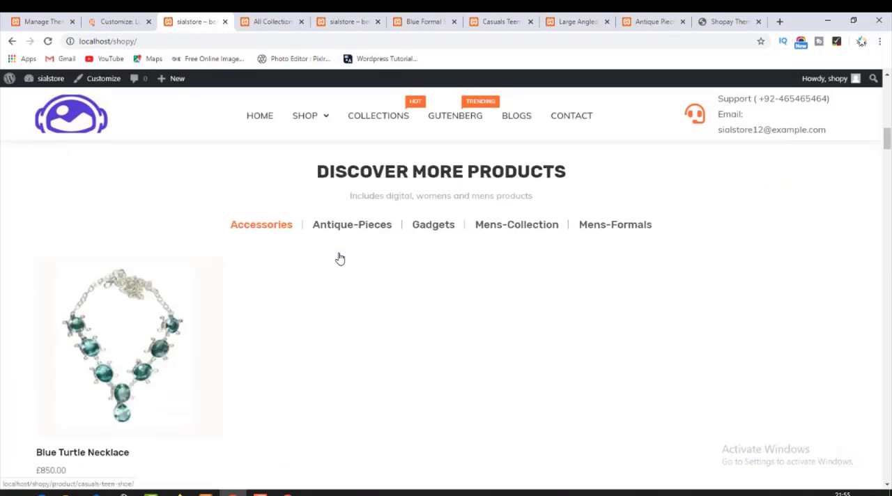
{"action": "scroll", "coordinate": [339, 258], "scroll_direction": "down", "scroll_amount": 15}
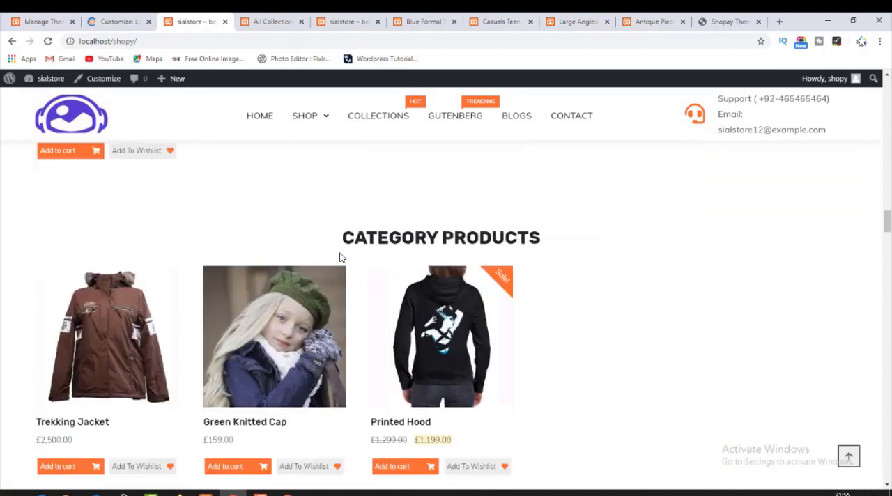
{"action": "scroll", "coordinate": [340, 257], "scroll_direction": "down", "scroll_amount": 9}
{"action": "scroll", "coordinate": [339, 258], "scroll_direction": "up", "scroll_amount": 5}
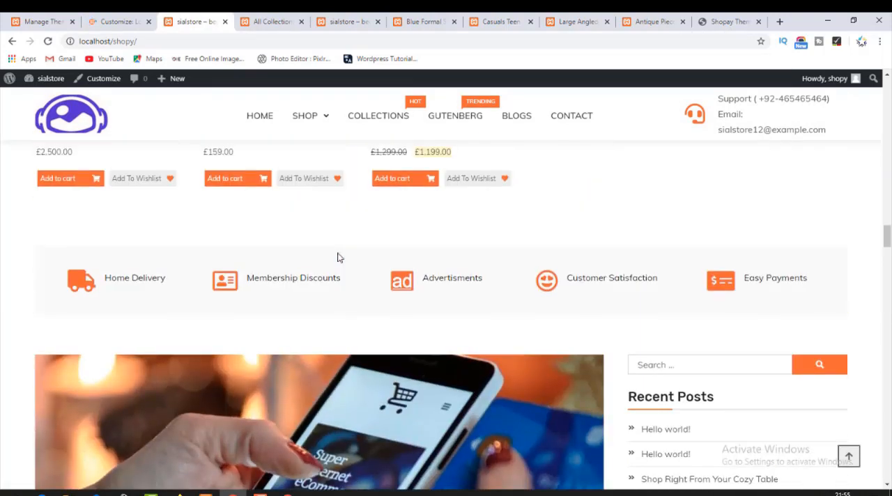
{"action": "scroll", "coordinate": [380, 297], "scroll_direction": "down", "scroll_amount": 2}
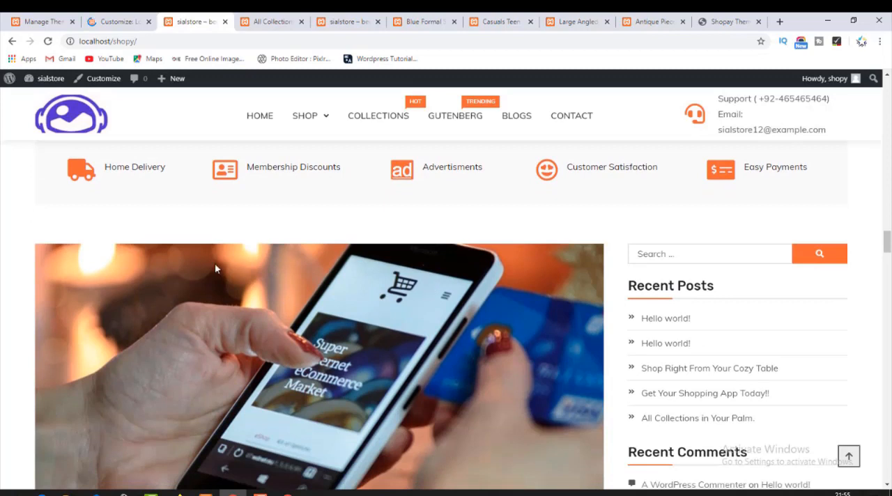
{"action": "scroll", "coordinate": [214, 268], "scroll_direction": "down", "scroll_amount": 8}
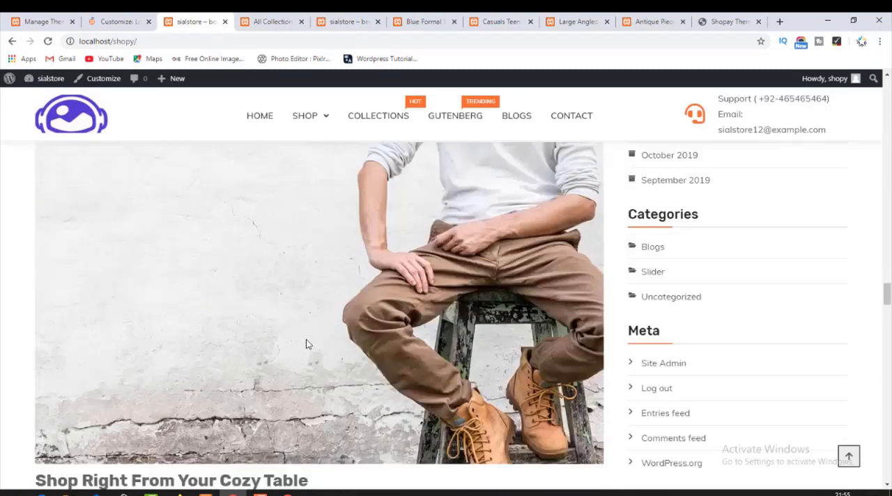
{"action": "scroll", "coordinate": [307, 344], "scroll_direction": "down", "scroll_amount": 15}
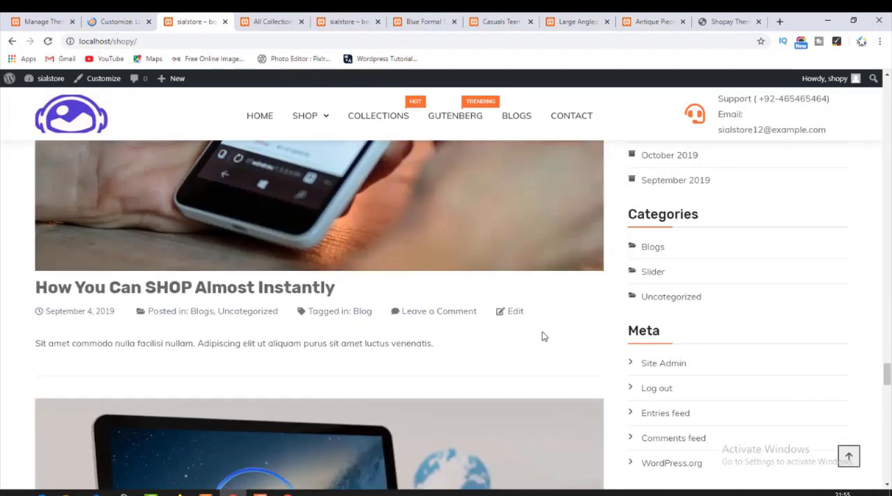
{"action": "scroll", "coordinate": [541, 333], "scroll_direction": "down", "scroll_amount": 15}
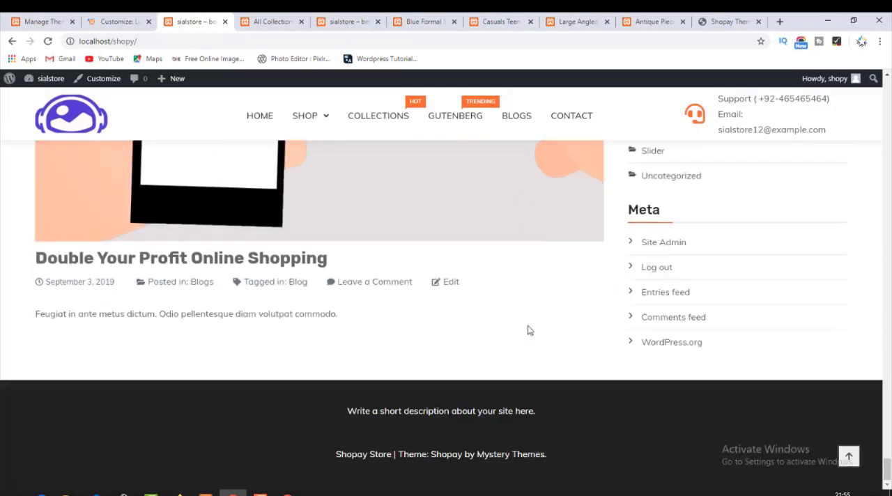
Open the customizer for the homepage in a new tab and find the sidebar beside the blog posts in the preview.
{"action": "middle_click", "coordinate": [113, 80]}
{"action": "left_click", "coordinate": [251, 21]}
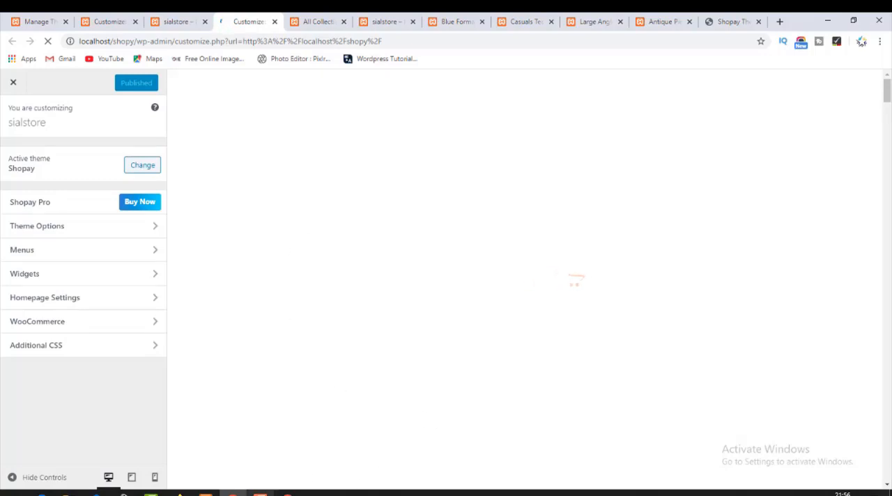
{"action": "left_click", "coordinate": [260, 494]}
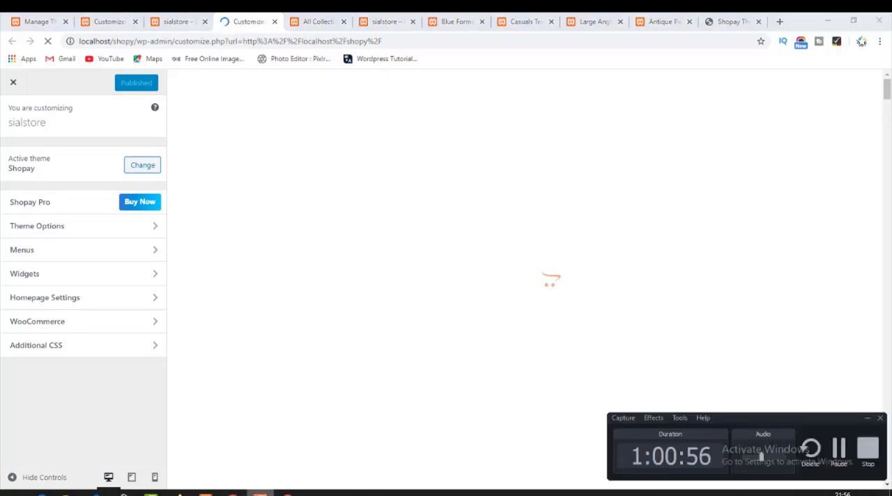
{"action": "left_click", "coordinate": [260, 494]}
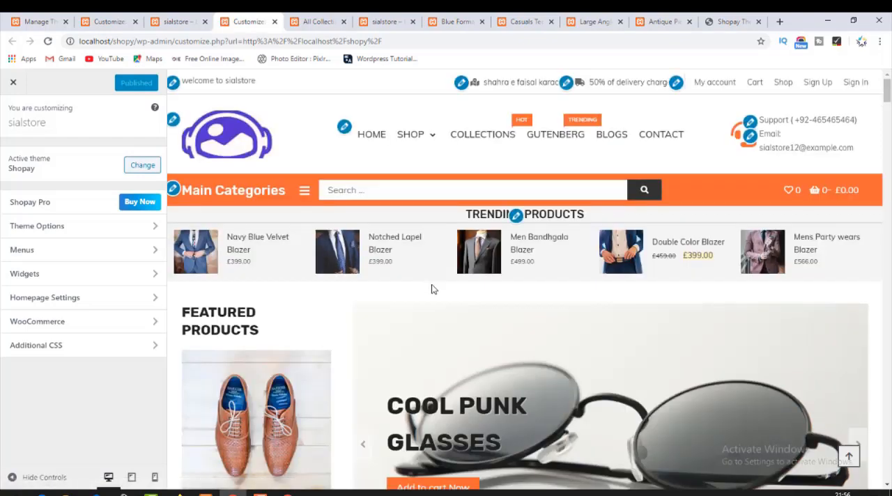
{"action": "scroll", "coordinate": [432, 288], "scroll_direction": "down", "scroll_amount": 20}
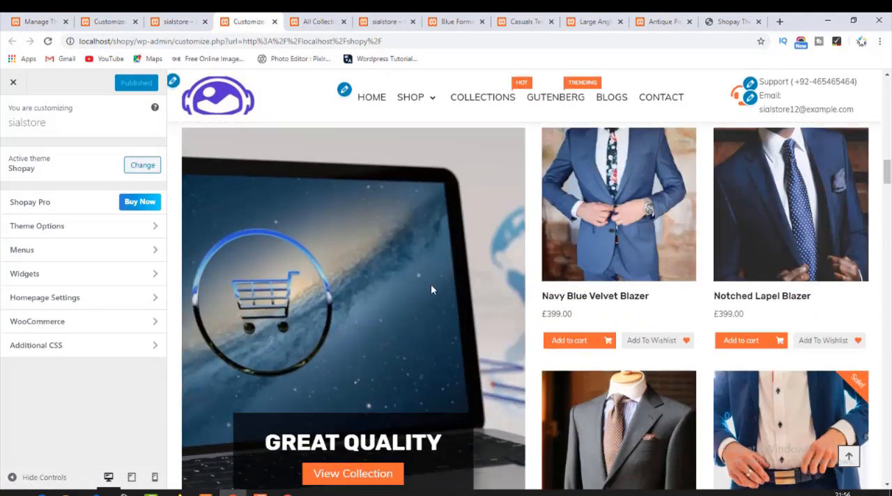
{"action": "scroll", "coordinate": [431, 284], "scroll_direction": "down", "scroll_amount": 8}
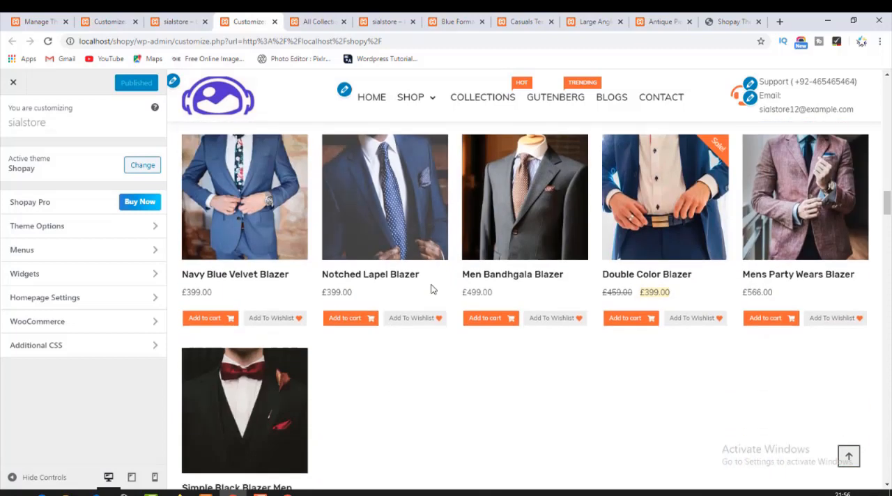
{"action": "scroll", "coordinate": [430, 288], "scroll_direction": "down", "scroll_amount": 15}
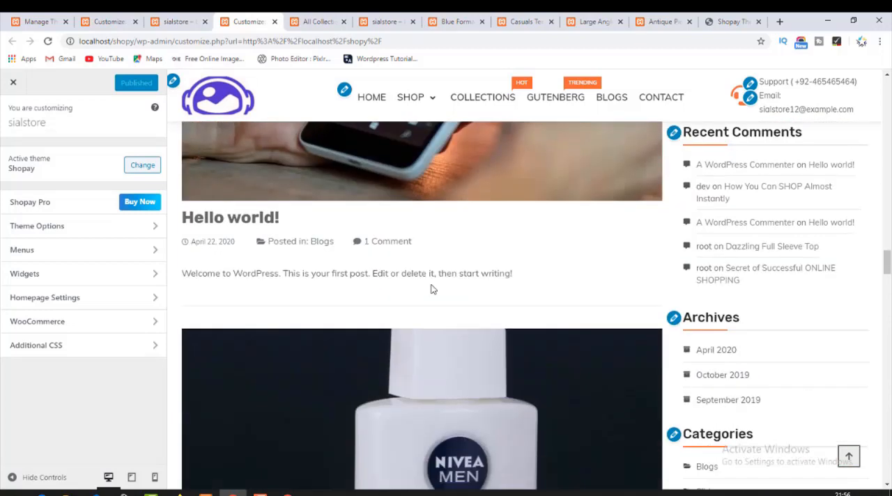
{"action": "scroll", "coordinate": [431, 289], "scroll_direction": "up", "scroll_amount": 5}
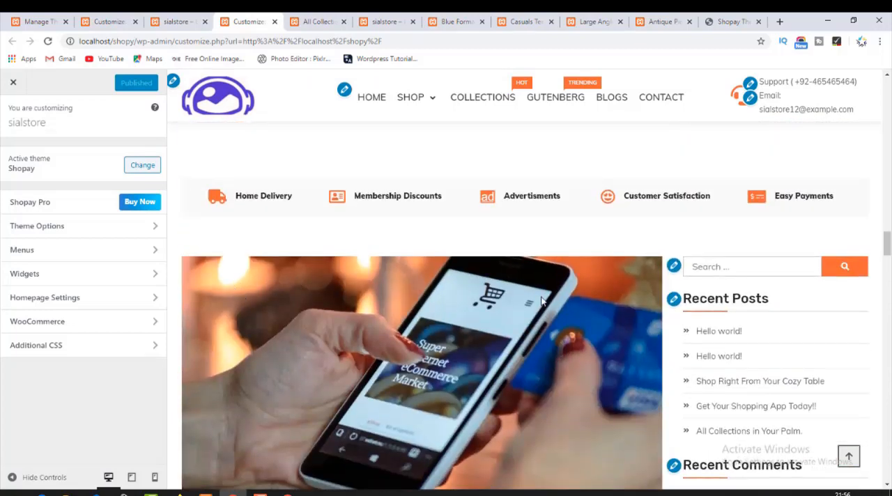
Remove the Search, Recent Posts and Recent Comments widgets from the homepage's Sidebar widget area.
{"action": "left_click", "coordinate": [675, 266]}
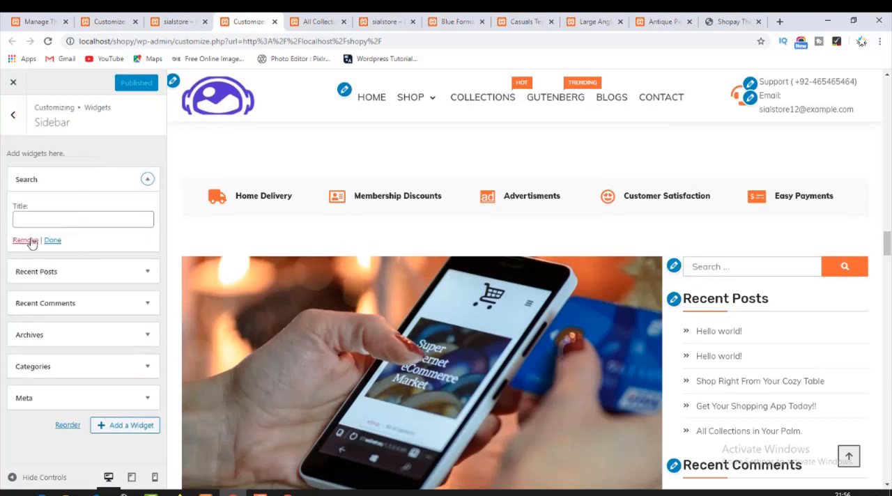
{"action": "left_click", "coordinate": [29, 240]}
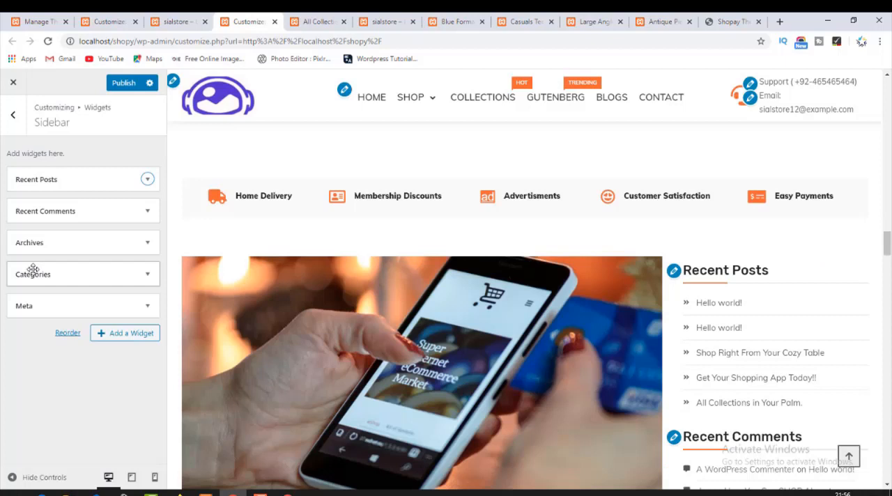
{"action": "left_click", "coordinate": [146, 181]}
{"action": "left_click", "coordinate": [19, 295]}
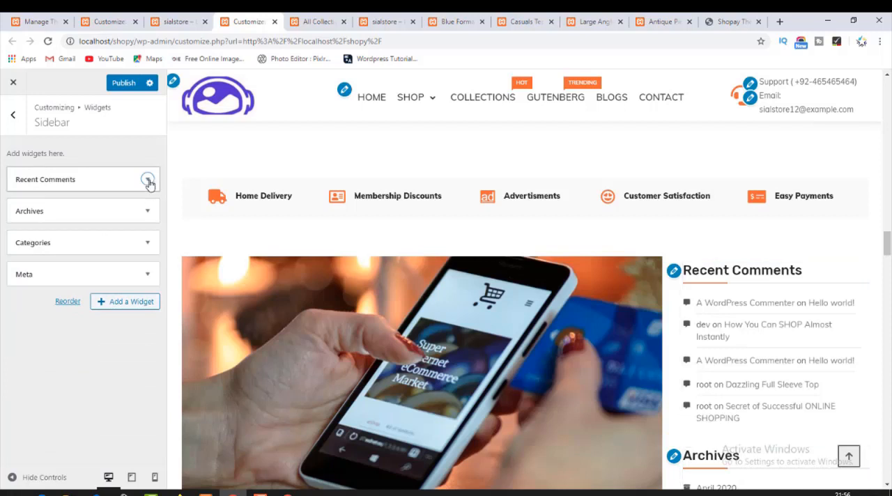
{"action": "left_click", "coordinate": [147, 181]}
{"action": "left_click", "coordinate": [27, 277]}
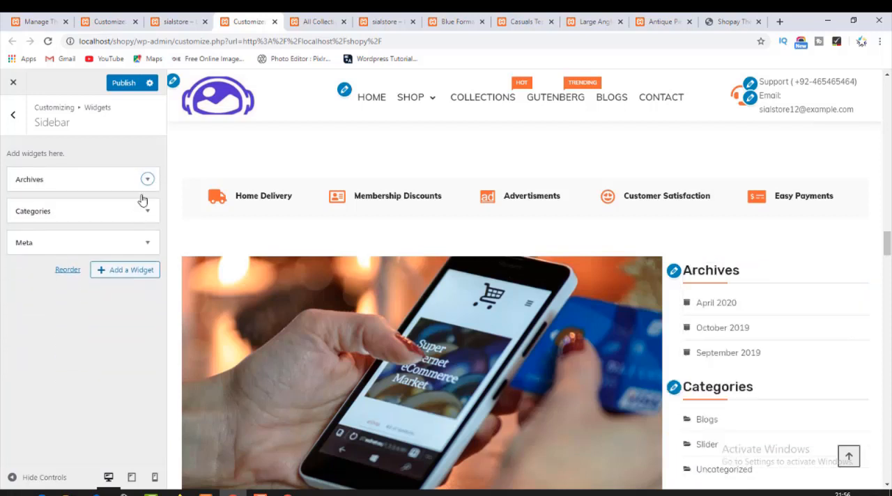
Remove the Archives, Categories and Meta widgets from the Sidebar widget area.
{"action": "left_click", "coordinate": [147, 179]}
{"action": "left_click", "coordinate": [22, 271]}
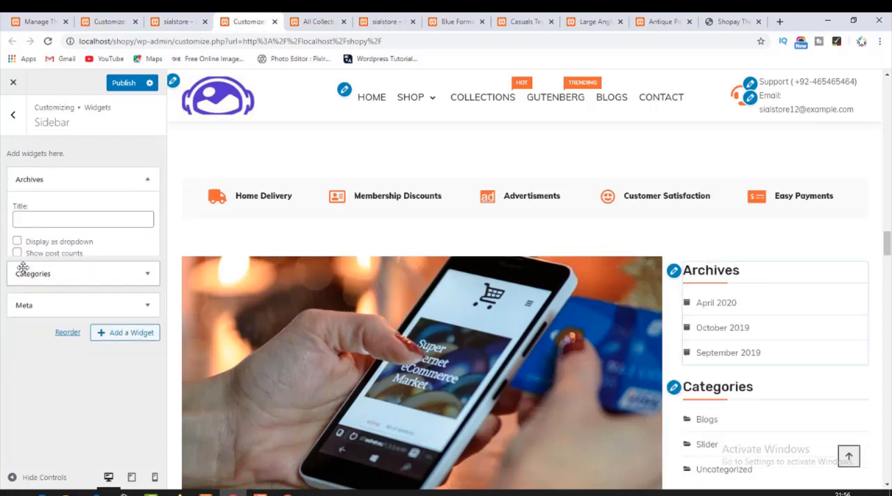
{"action": "left_click", "coordinate": [147, 179]}
{"action": "left_click", "coordinate": [25, 283]}
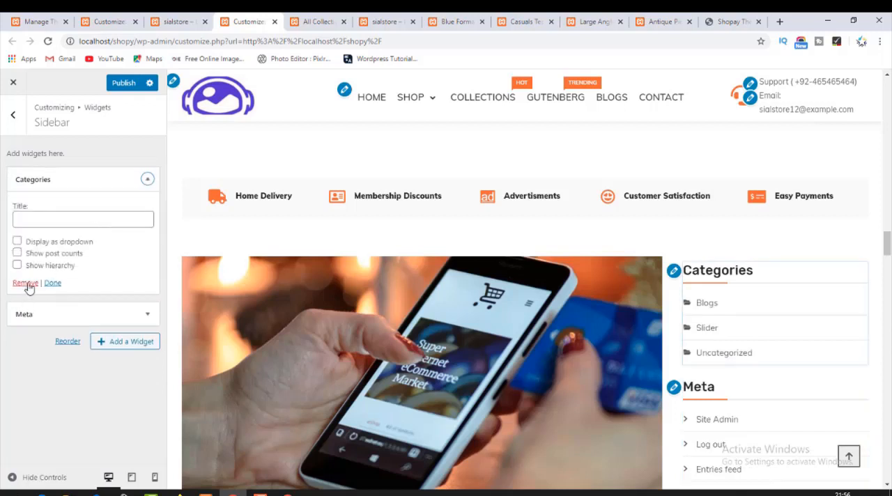
{"action": "left_click", "coordinate": [147, 179]}
{"action": "left_click", "coordinate": [25, 241]}
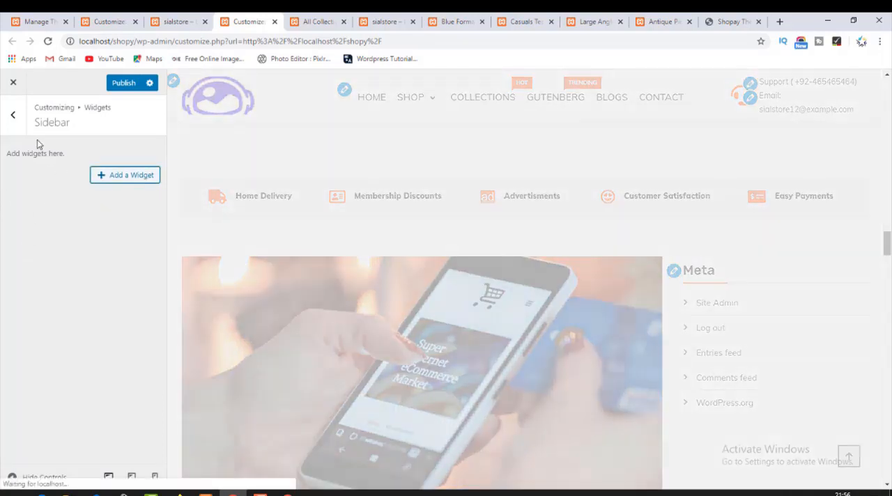
Publish the sidebar changes from the Widgets overview and check the blog posts in the preview.
{"action": "left_click", "coordinate": [13, 116]}
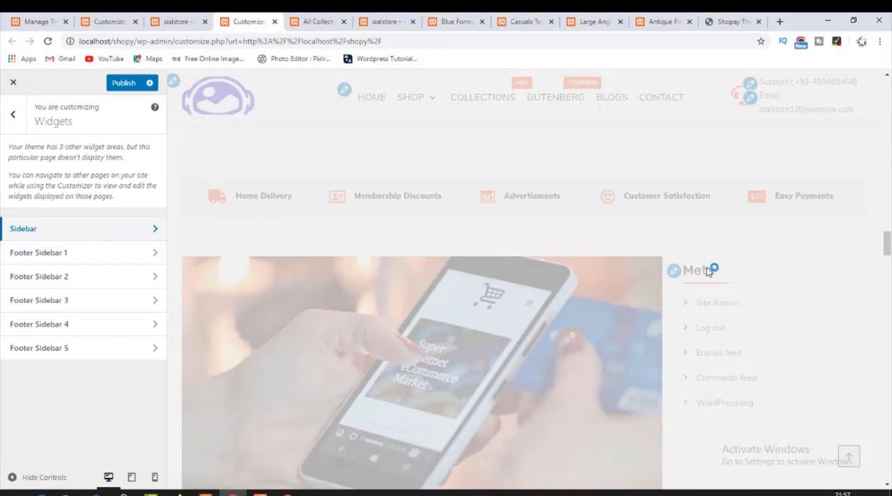
{"action": "left_click", "coordinate": [115, 84]}
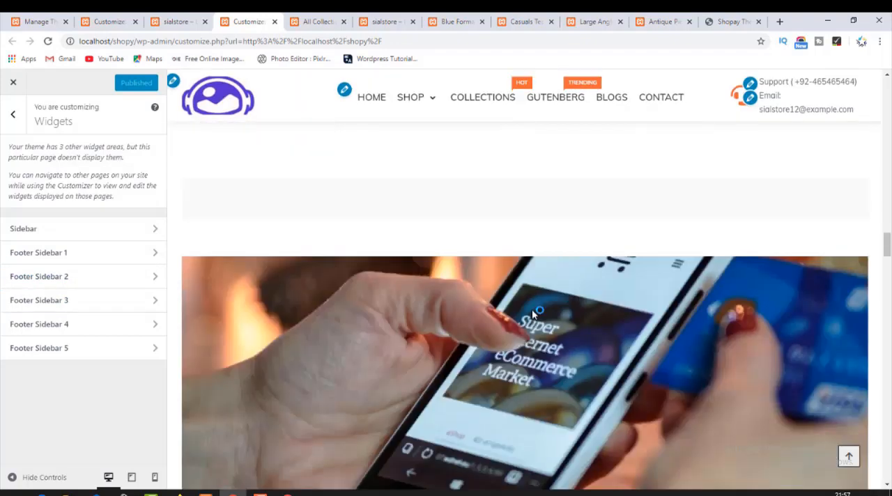
{"action": "scroll", "coordinate": [537, 301], "scroll_direction": "down", "scroll_amount": 7}
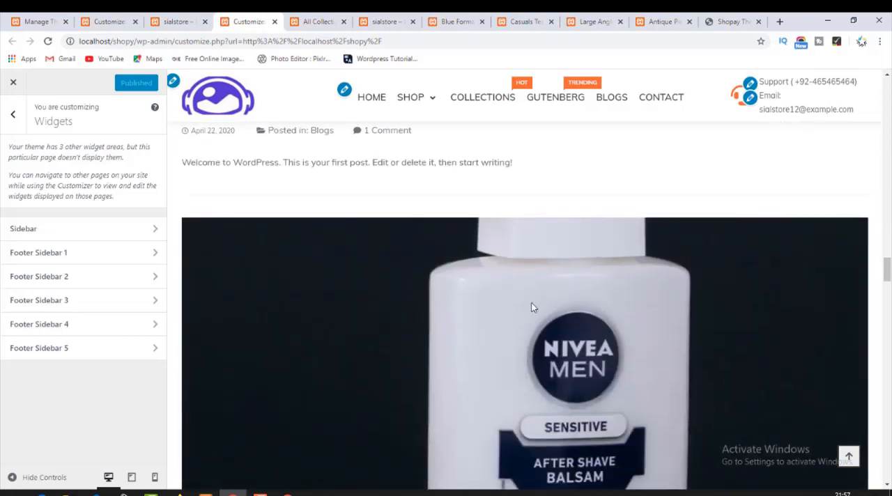
{"action": "scroll", "coordinate": [533, 301], "scroll_direction": "up", "scroll_amount": 5}
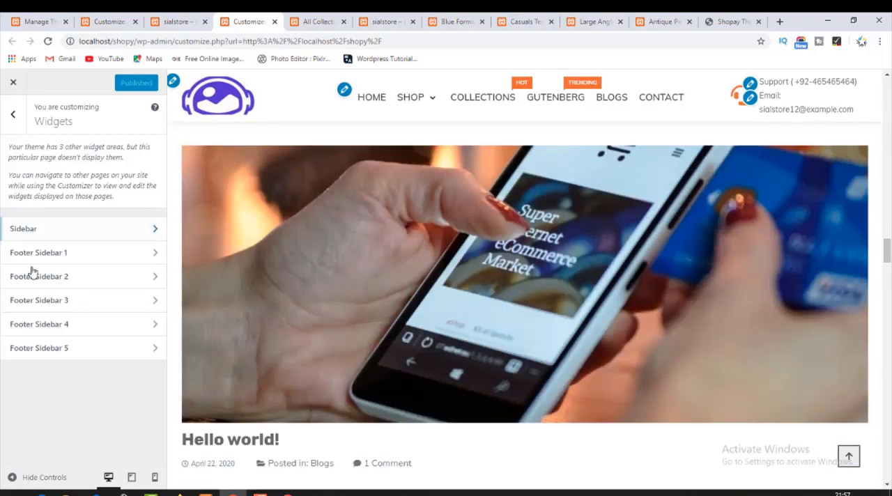
Go to the Homepage theme options and check the Homepage Sections widgets and the Sponsors Section.
{"action": "left_click", "coordinate": [15, 119]}
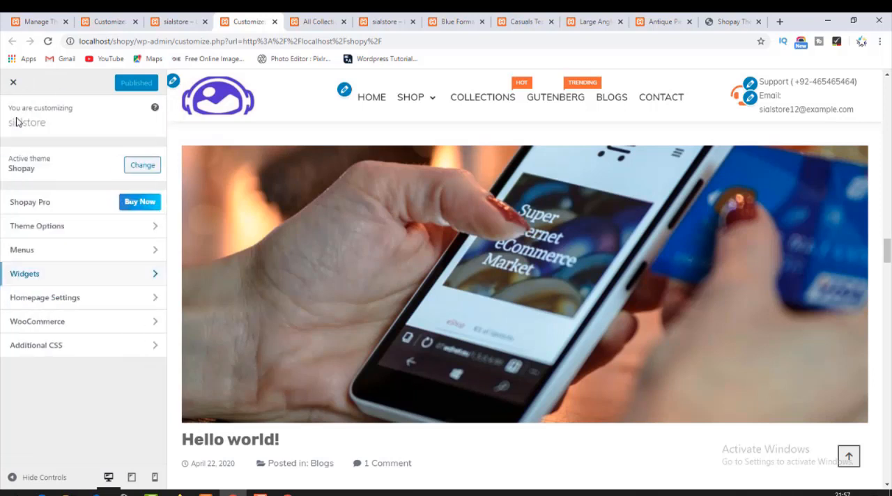
{"action": "left_click", "coordinate": [38, 230]}
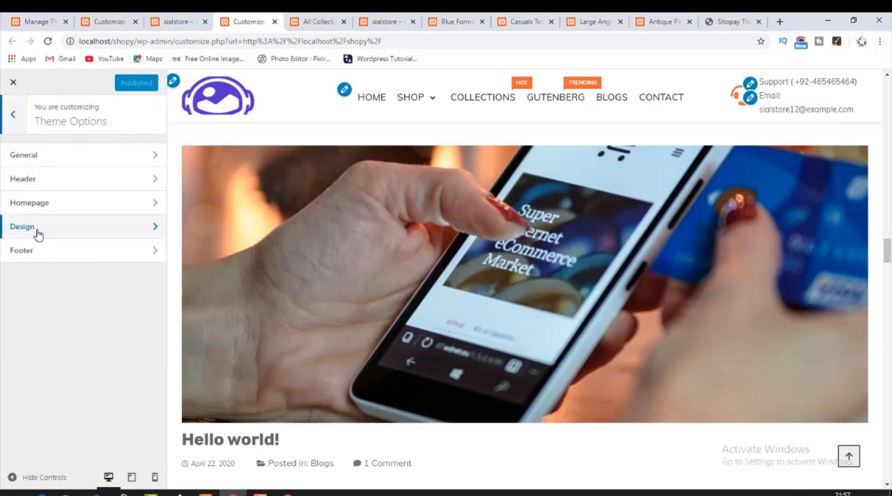
{"action": "left_click", "coordinate": [66, 207]}
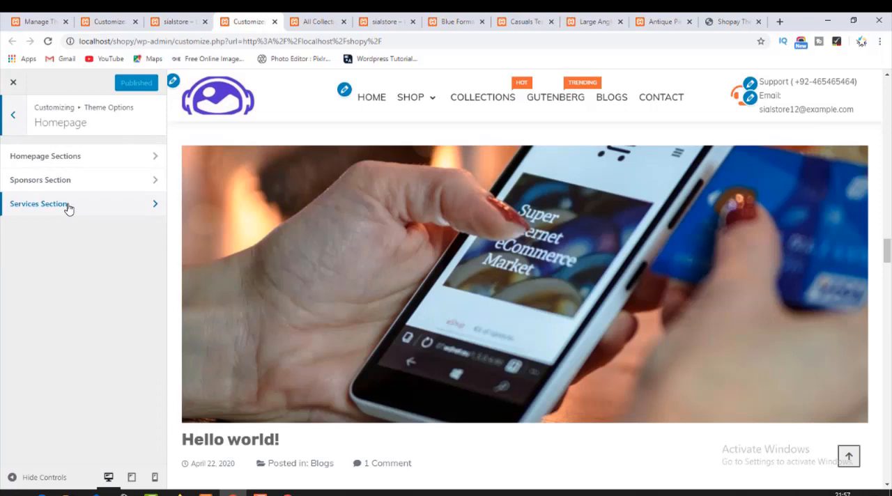
{"action": "left_click", "coordinate": [78, 160]}
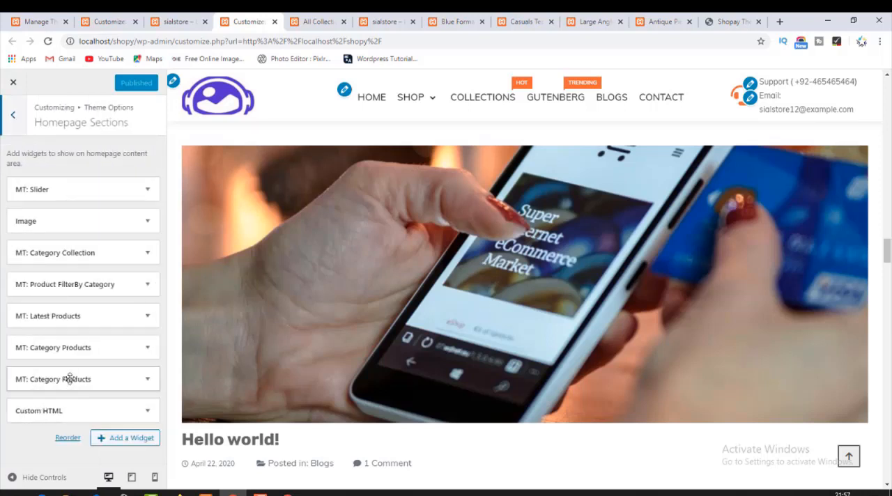
{"action": "left_click", "coordinate": [9, 114]}
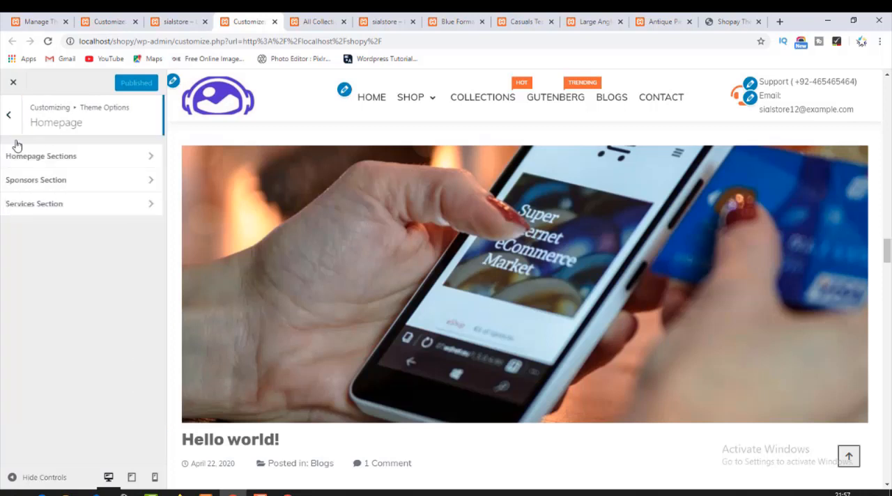
{"action": "left_click", "coordinate": [28, 179]}
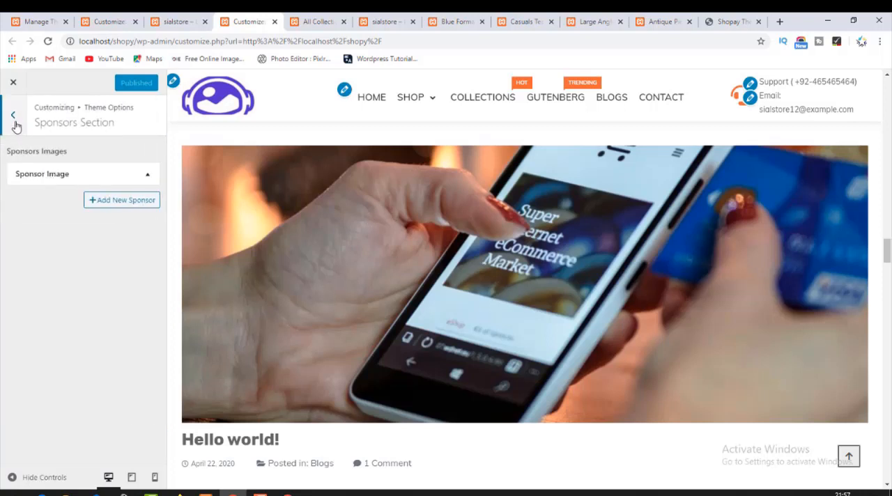
Check the Services Section in the Homepage theme options and look through the blog posts in the preview down to the footer.
{"action": "left_click", "coordinate": [14, 120]}
{"action": "left_click", "coordinate": [31, 207]}
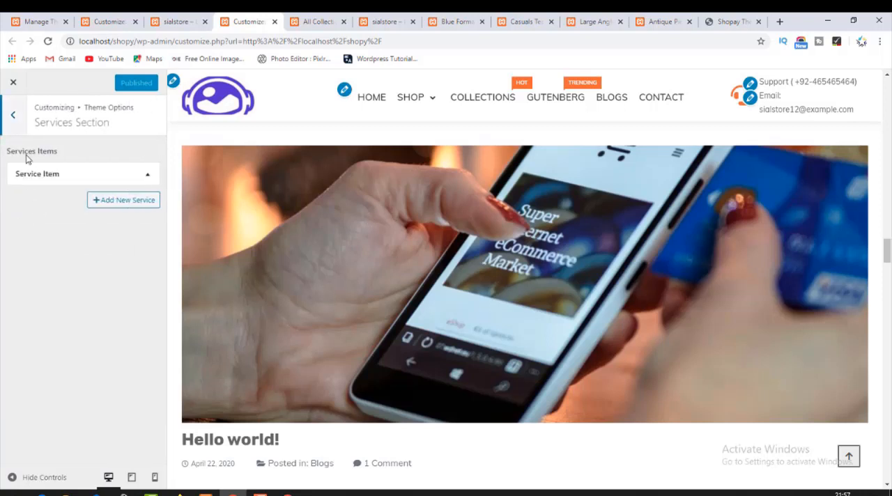
{"action": "left_click", "coordinate": [12, 118]}
{"action": "left_click", "coordinate": [13, 116]}
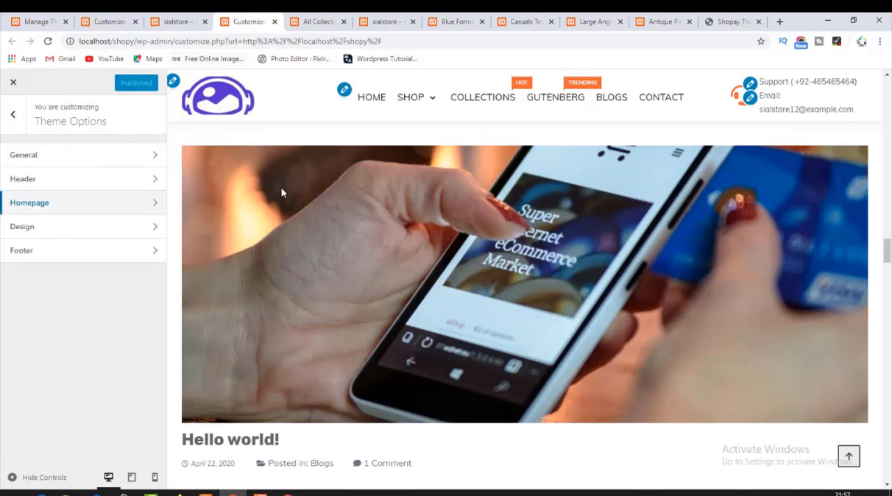
{"action": "scroll", "coordinate": [457, 297], "scroll_direction": "down", "scroll_amount": 10}
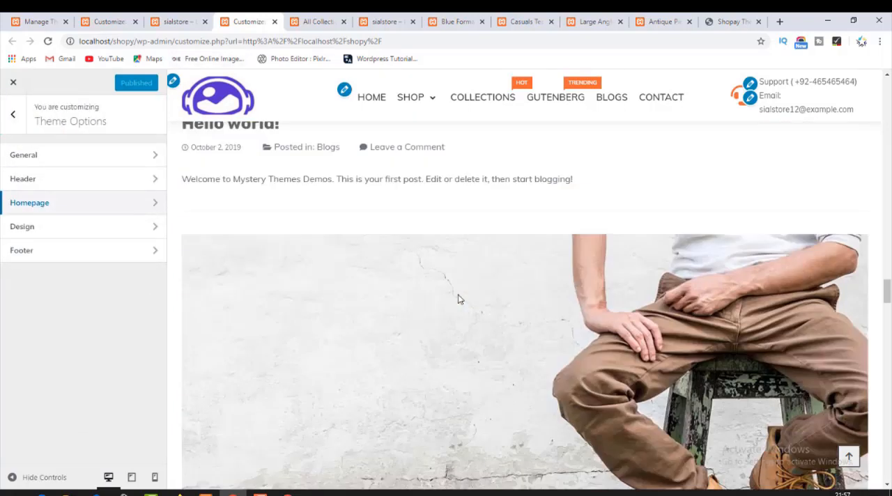
{"action": "scroll", "coordinate": [459, 303], "scroll_direction": "down", "scroll_amount": 15}
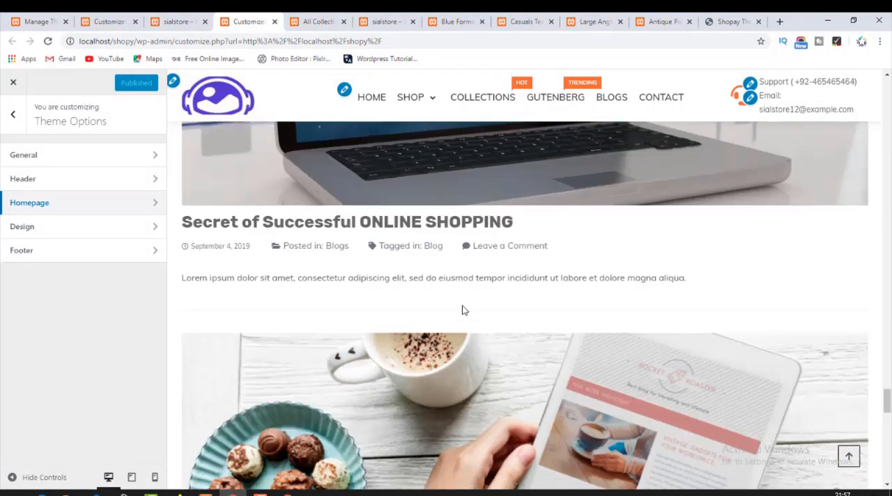
{"action": "scroll", "coordinate": [465, 310], "scroll_direction": "down", "scroll_amount": 10}
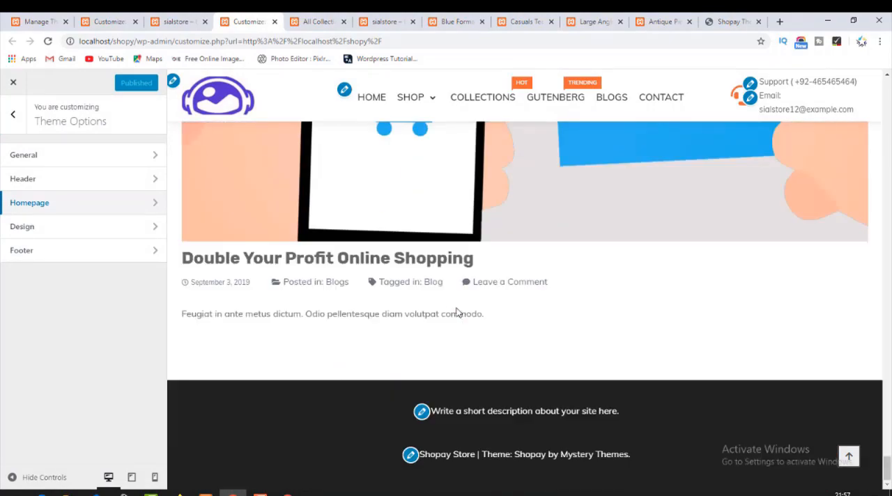
{"action": "scroll", "coordinate": [361, 335], "scroll_direction": "up", "scroll_amount": 10}
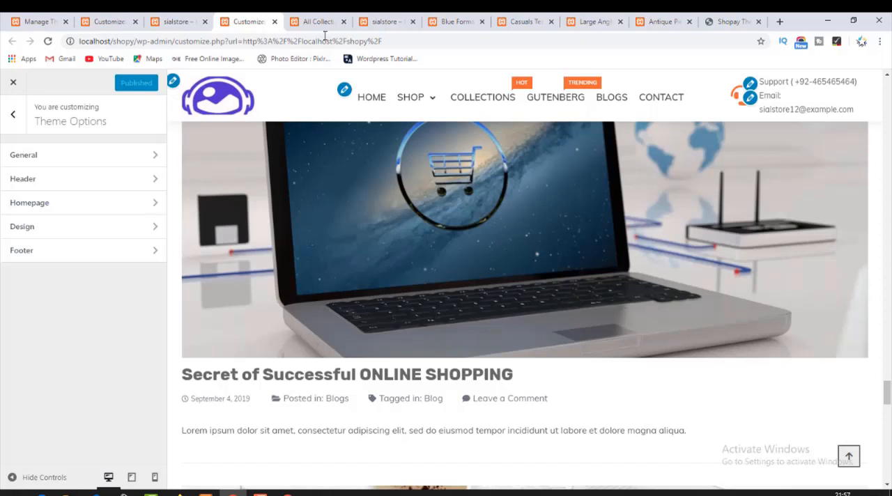
Reload the live store homepage and examine its product sections, services bar and blog posts without the sidebar.
{"action": "left_click", "coordinate": [180, 21]}
{"action": "left_click", "coordinate": [84, 122]}
{"action": "scroll", "coordinate": [209, 287], "scroll_direction": "up", "scroll_amount": 15}
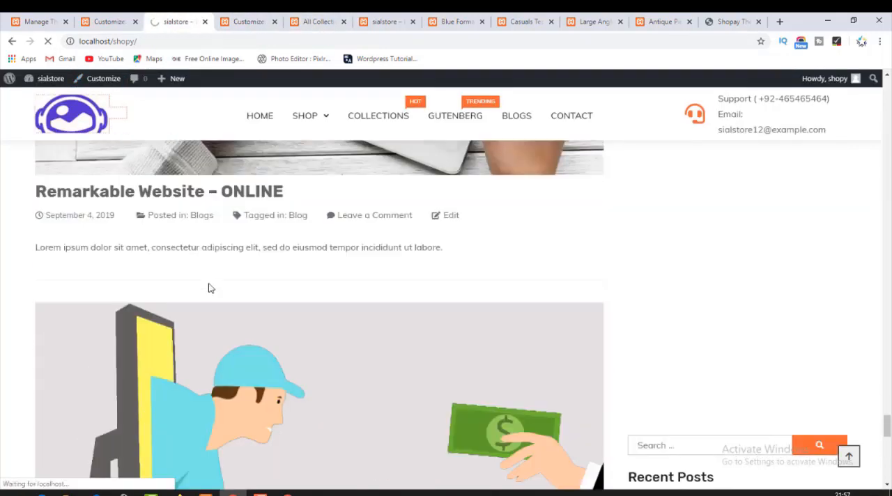
{"action": "scroll", "coordinate": [226, 332], "scroll_direction": "up", "scroll_amount": 10}
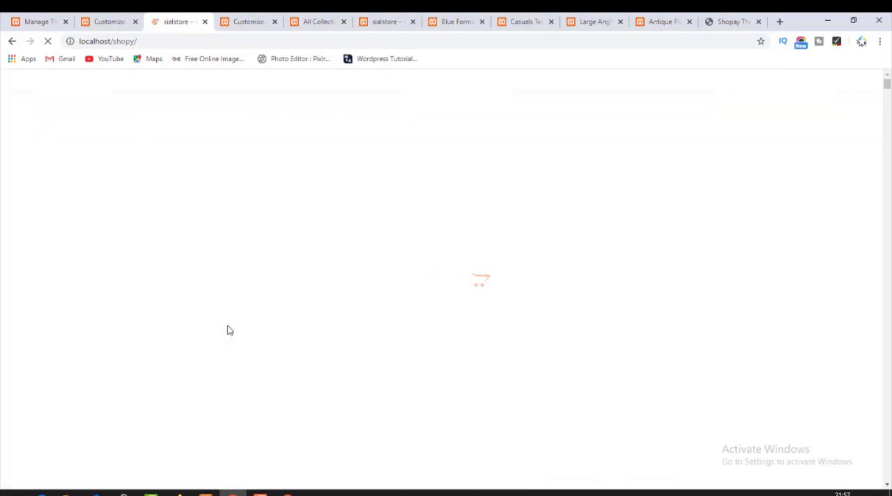
{"action": "scroll", "coordinate": [237, 331], "scroll_direction": "down", "scroll_amount": 15}
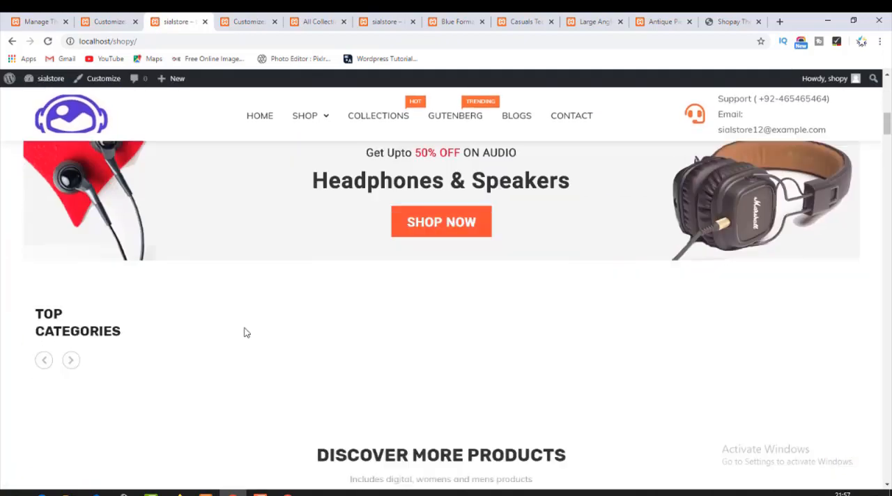
{"action": "scroll", "coordinate": [245, 333], "scroll_direction": "down", "scroll_amount": 15}
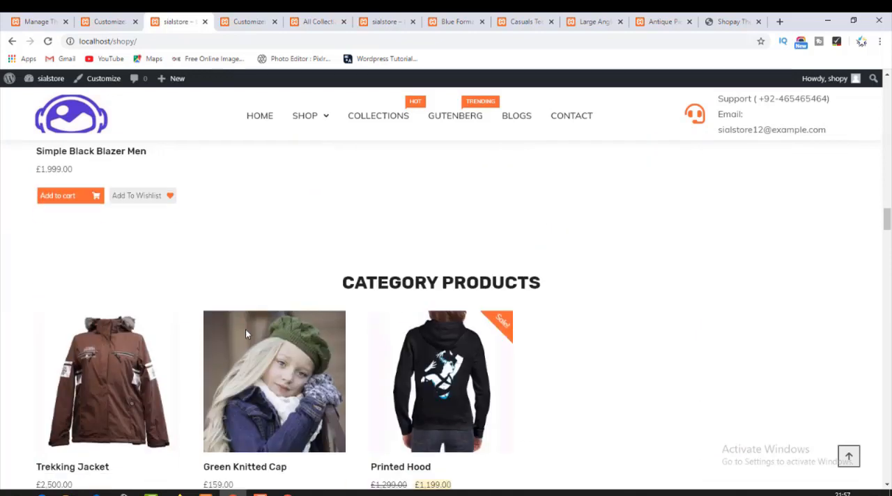
{"action": "scroll", "coordinate": [246, 336], "scroll_direction": "up", "scroll_amount": 6}
{"action": "scroll", "coordinate": [245, 336], "scroll_direction": "up", "scroll_amount": 3}
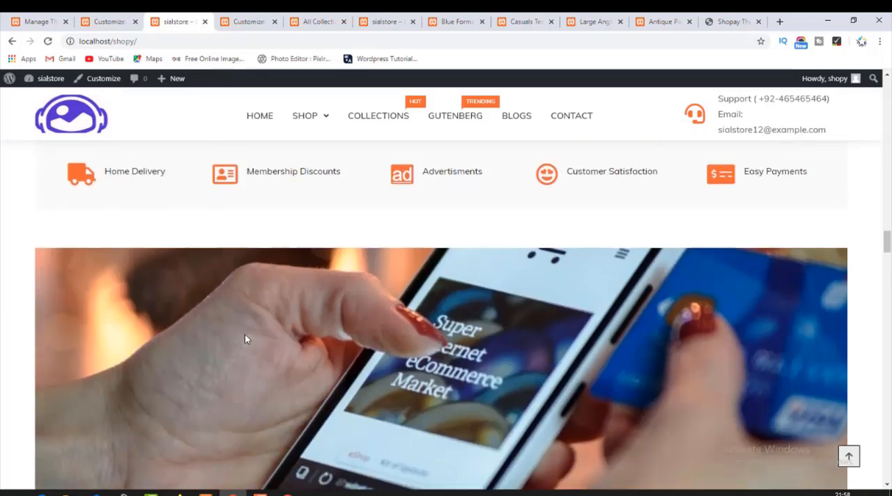
{"action": "scroll", "coordinate": [245, 335], "scroll_direction": "down", "scroll_amount": 7}
{"action": "scroll", "coordinate": [244, 339], "scroll_direction": "down", "scroll_amount": 1}
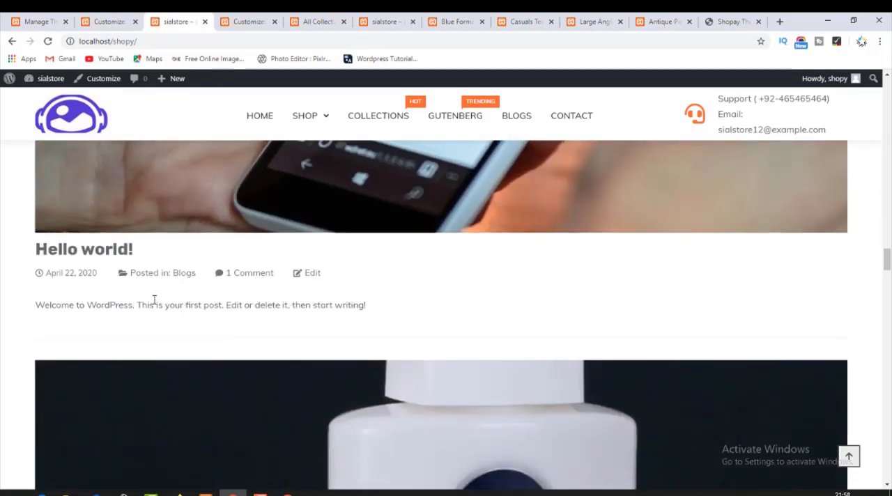
{"action": "scroll", "coordinate": [296, 304], "scroll_direction": "down", "scroll_amount": 8}
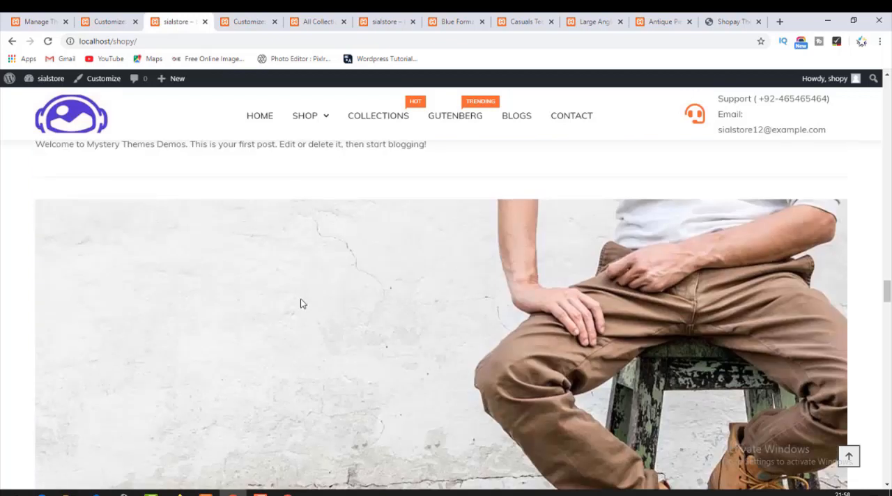
{"action": "scroll", "coordinate": [302, 304], "scroll_direction": "down", "scroll_amount": 20}
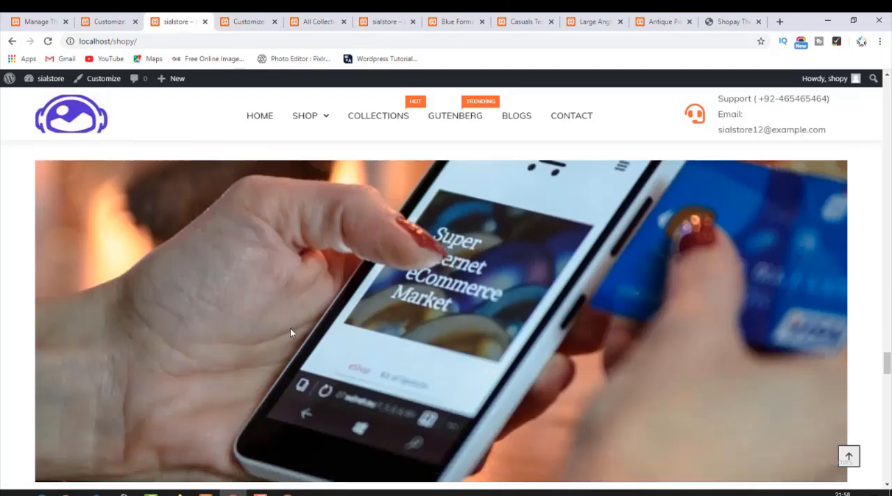
{"action": "scroll", "coordinate": [290, 328], "scroll_direction": "down", "scroll_amount": 10}
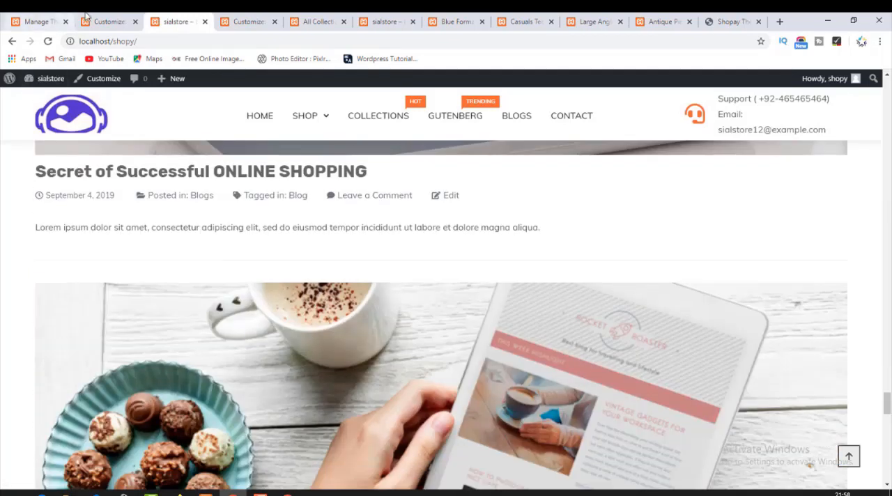
Open the WordPress dashboard's Settings in a new browser tab and go to the Reading settings.
{"action": "left_click", "coordinate": [117, 17]}
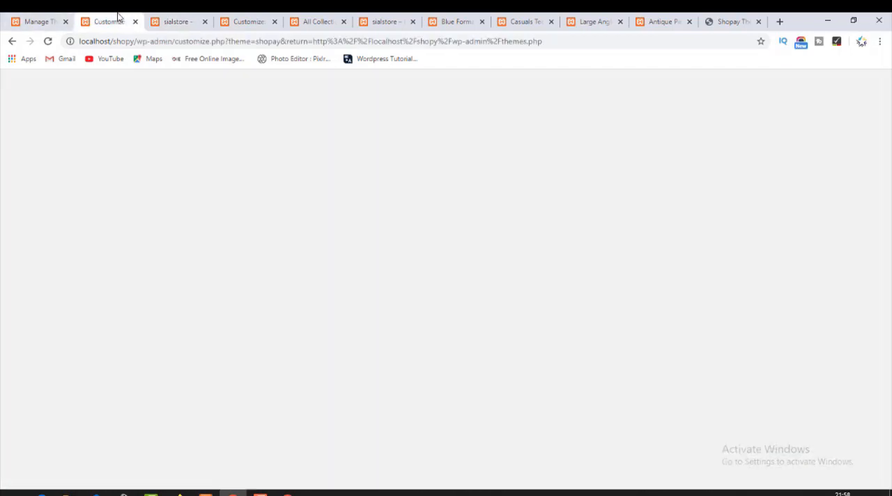
{"action": "left_click", "coordinate": [36, 17]}
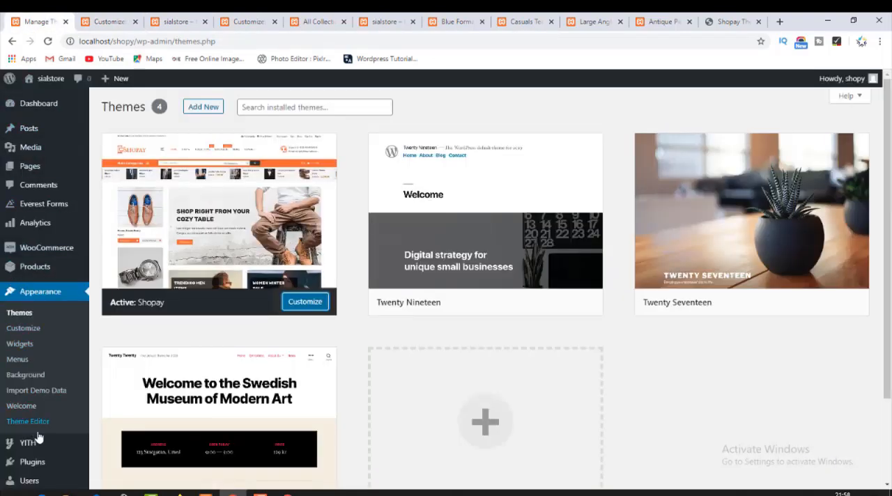
{"action": "scroll", "coordinate": [38, 437], "scroll_direction": "down", "scroll_amount": 3}
{"action": "mouse_move", "coordinate": [36, 453]}
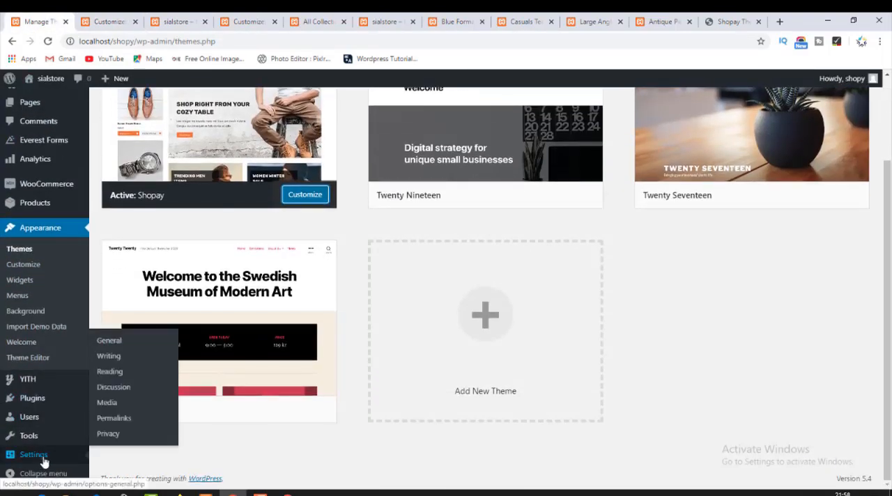
{"action": "middle_click", "coordinate": [45, 462]}
{"action": "left_click", "coordinate": [75, 17]}
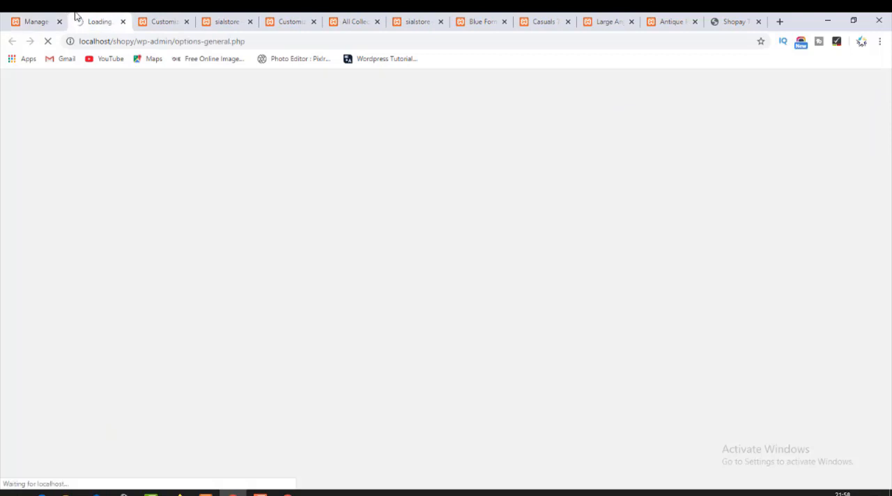
{"action": "left_click", "coordinate": [49, 17]}
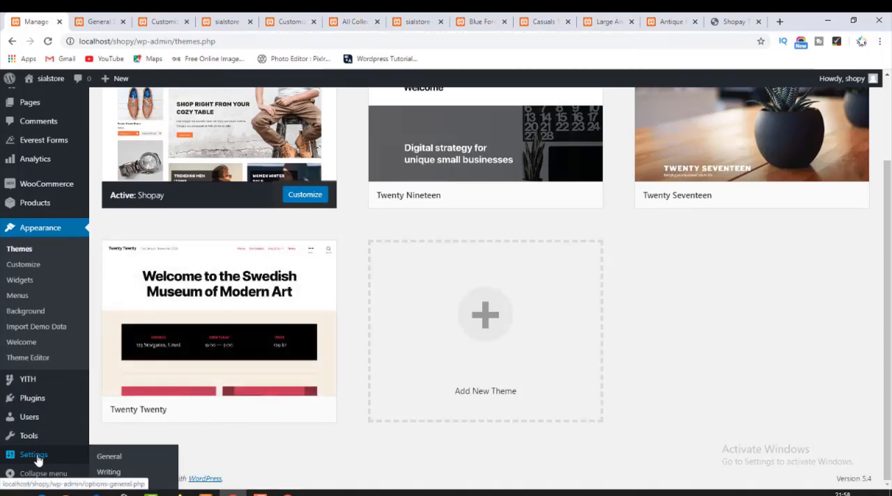
{"action": "left_click", "coordinate": [101, 19]}
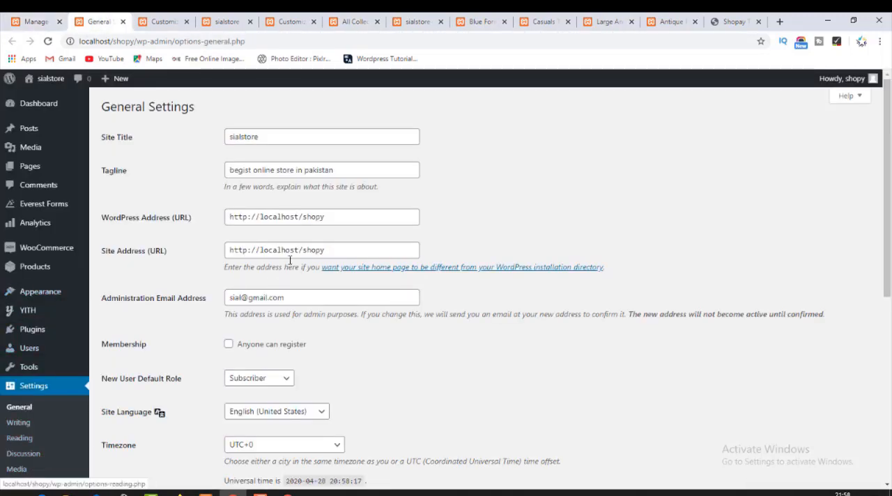
{"action": "scroll", "coordinate": [280, 289], "scroll_direction": "down", "scroll_amount": 4}
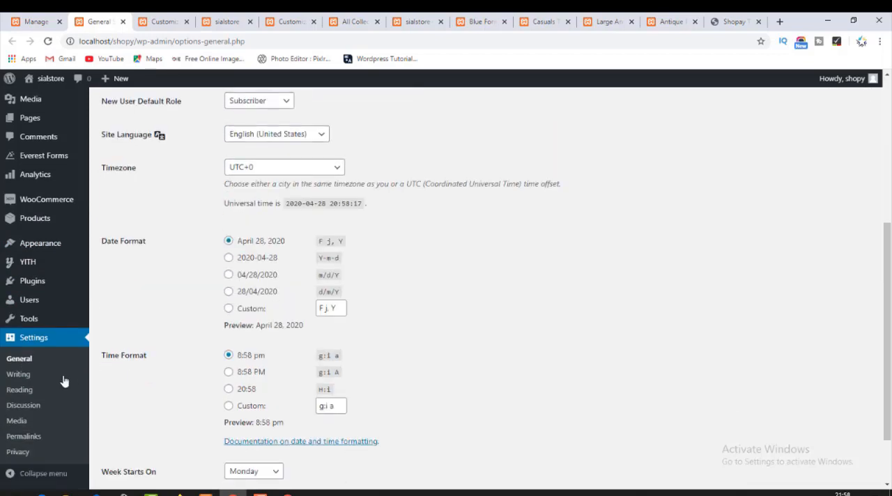
{"action": "left_click", "coordinate": [26, 397]}
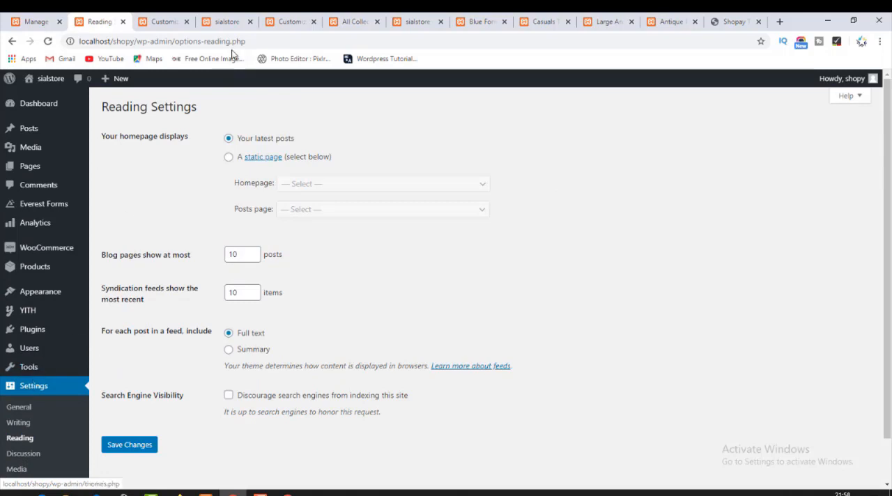
Set the homepage to display a static page, review the available pages without selecting any, and save the Reading settings.
{"action": "left_click", "coordinate": [230, 157]}
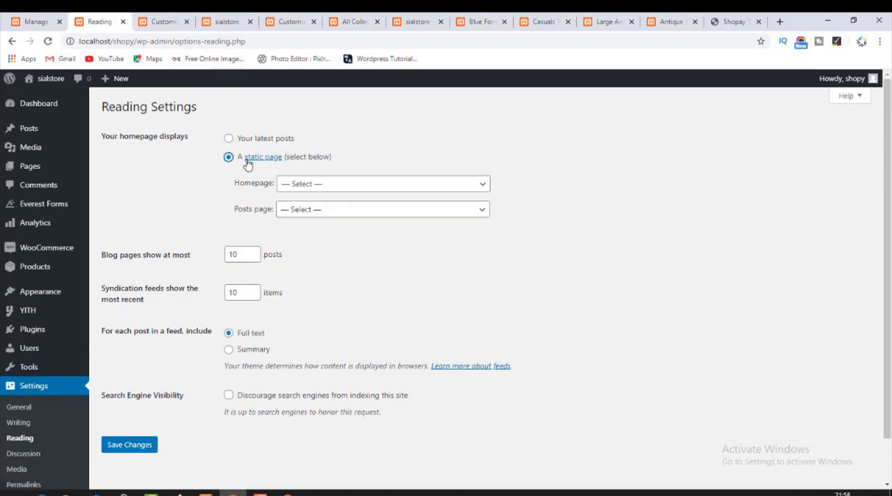
{"action": "left_click", "coordinate": [350, 188]}
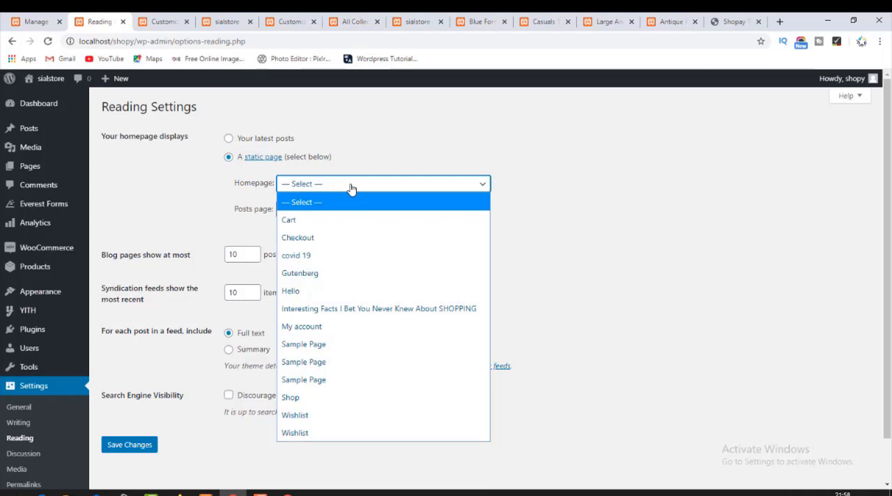
{"action": "left_click", "coordinate": [351, 189]}
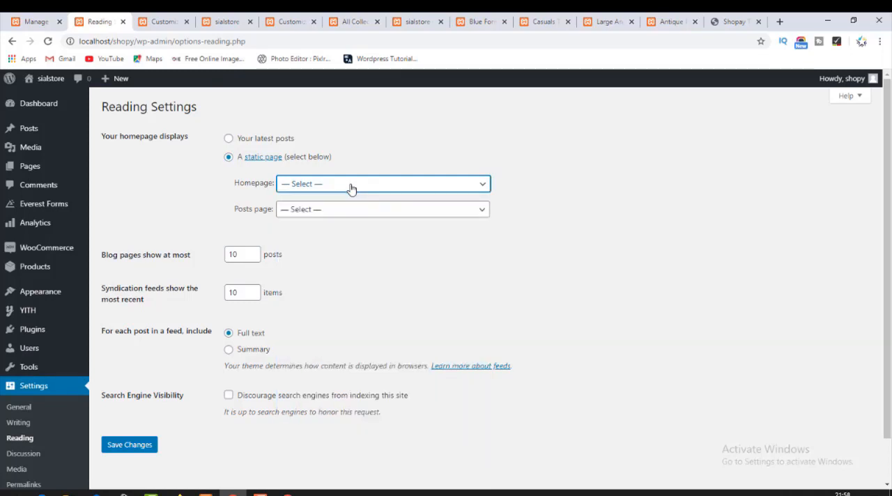
{"action": "left_click", "coordinate": [311, 211]}
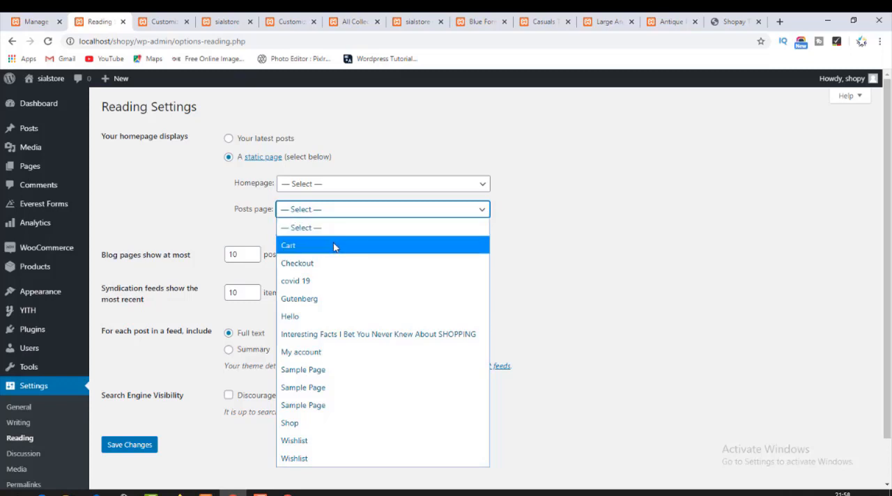
{"action": "left_click", "coordinate": [182, 188]}
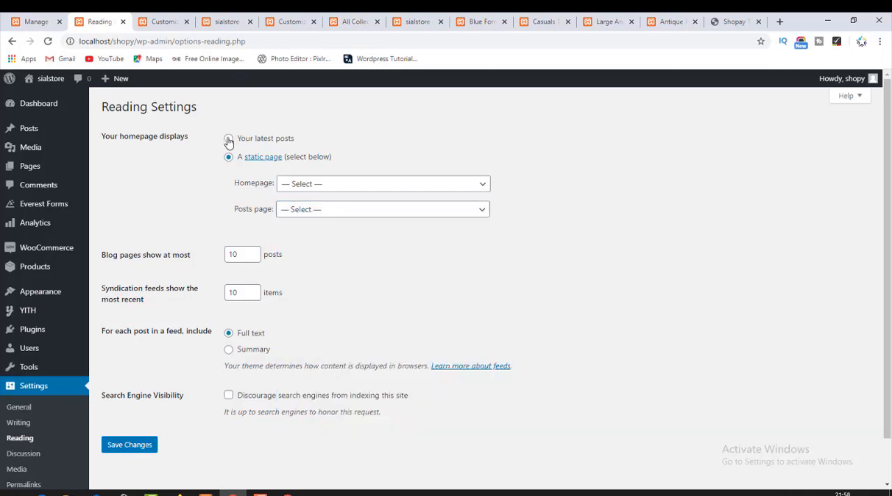
{"action": "left_click", "coordinate": [313, 184]}
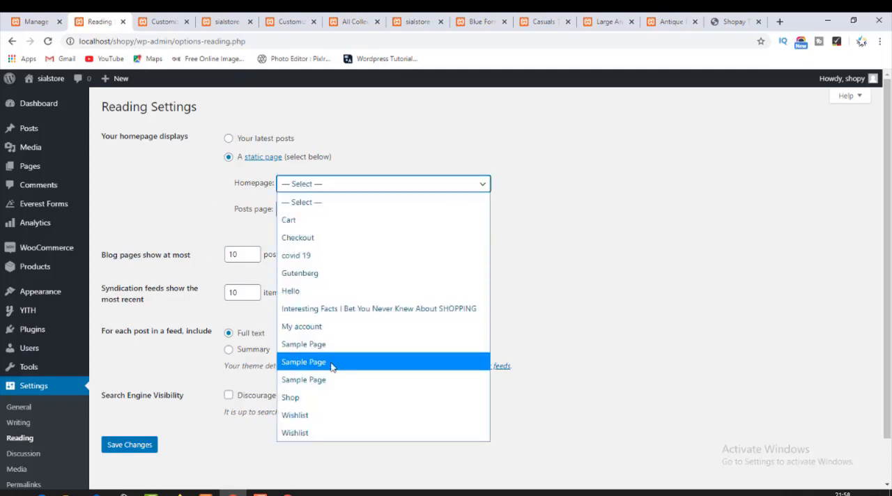
{"action": "left_click", "coordinate": [132, 445]}
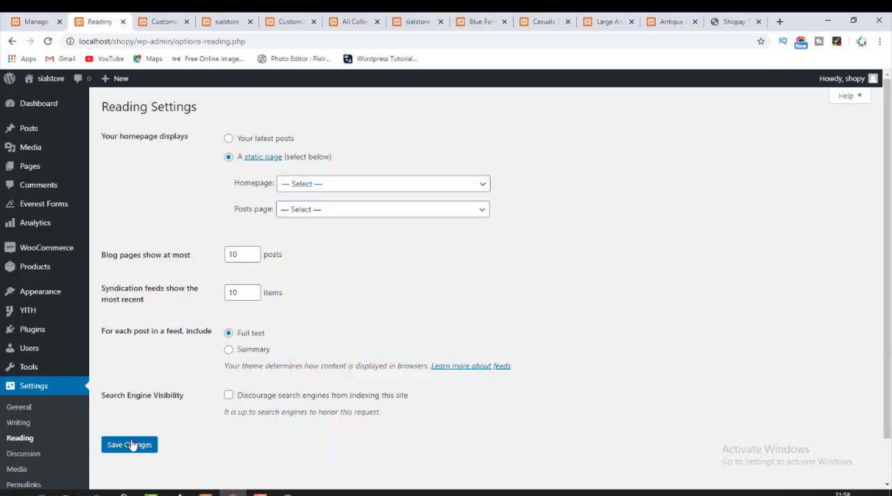
{"action": "left_click", "coordinate": [130, 445]}
Reload the live homepage and check whether the blog posts still appear below the product sections.
{"action": "left_click", "coordinate": [170, 21]}
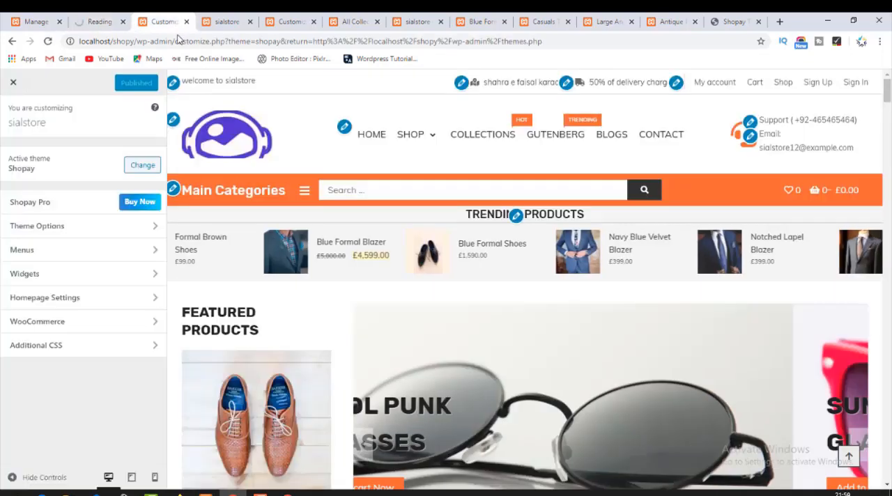
{"action": "left_click", "coordinate": [210, 18]}
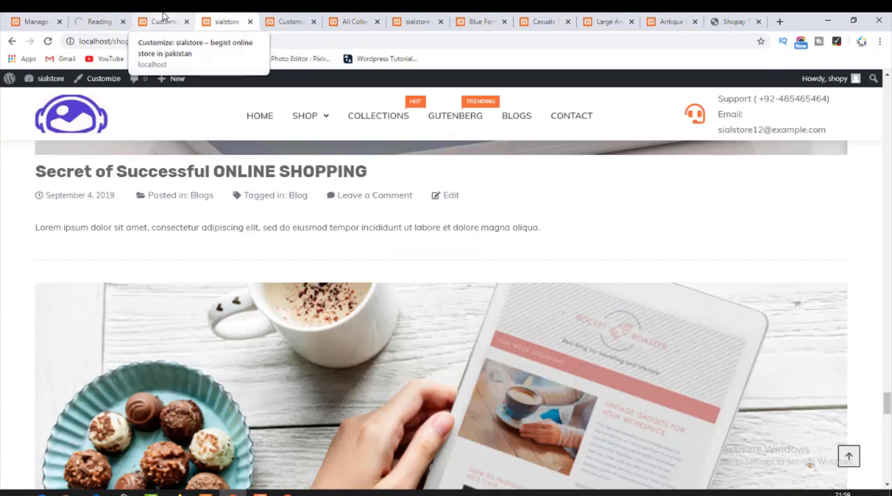
{"action": "left_click", "coordinate": [85, 122]}
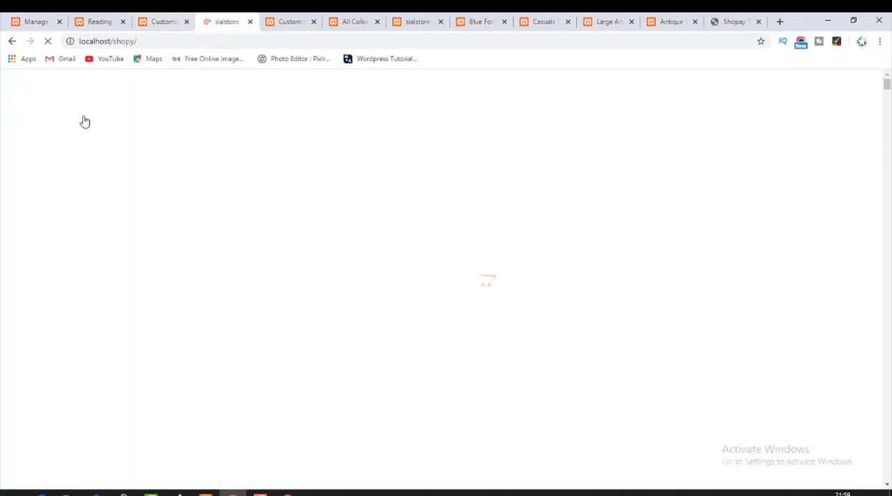
{"action": "scroll", "coordinate": [84, 139], "scroll_direction": "down", "scroll_amount": 10}
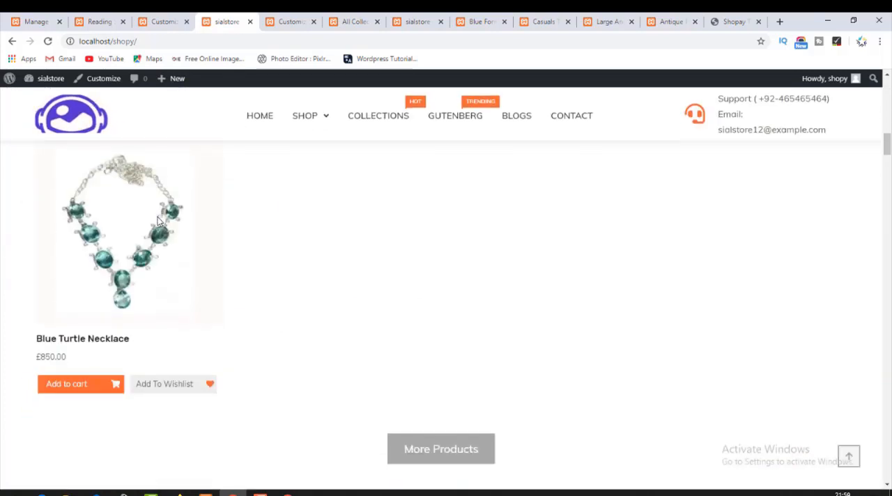
{"action": "scroll", "coordinate": [161, 220], "scroll_direction": "down", "scroll_amount": 15}
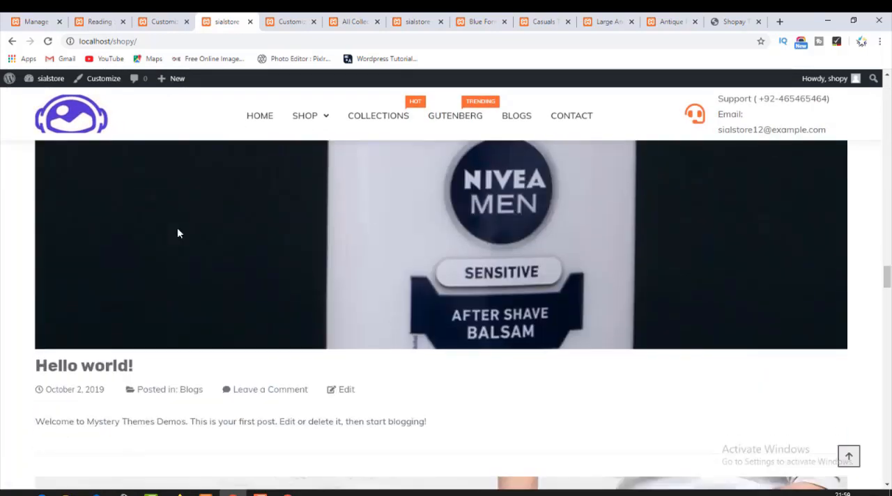
{"action": "scroll", "coordinate": [178, 233], "scroll_direction": "down", "scroll_amount": 15}
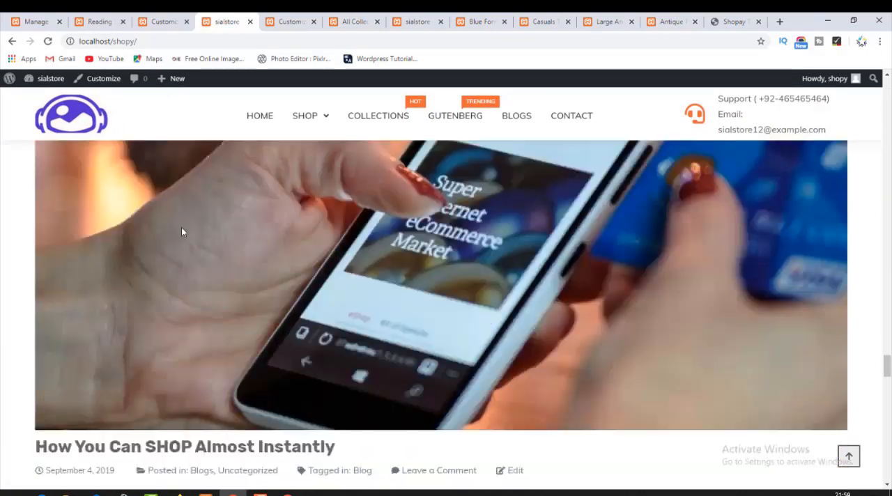
Try to set the homepage to a static page with no page chosen, and save the Reading settings again.
{"action": "scroll", "coordinate": [182, 232], "scroll_direction": "down", "scroll_amount": 4}
{"action": "left_click", "coordinate": [98, 20]}
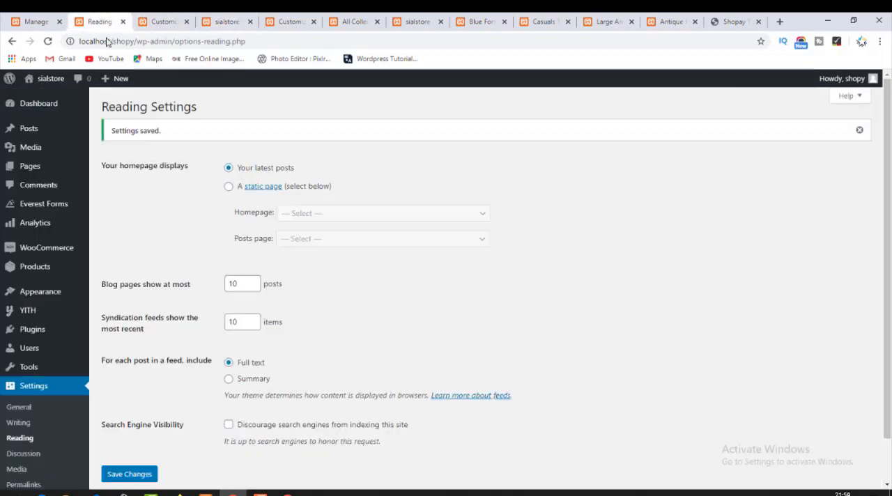
{"action": "left_click", "coordinate": [143, 473]}
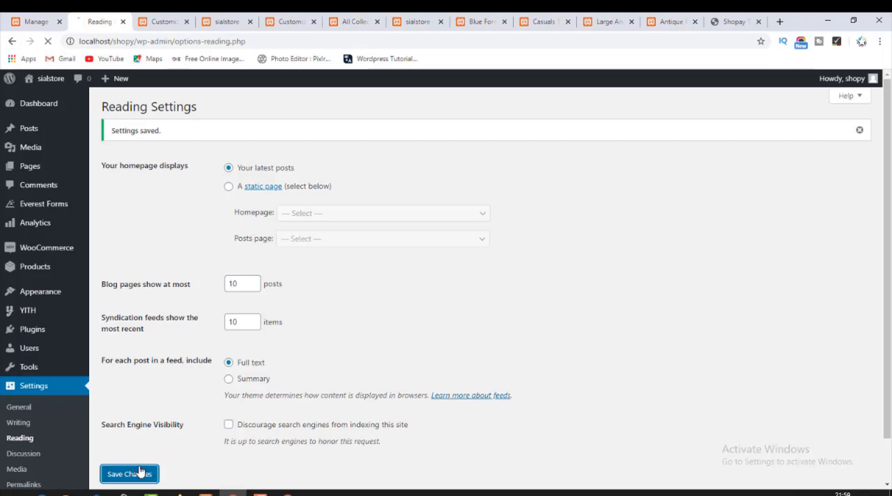
{"action": "left_click", "coordinate": [228, 188]}
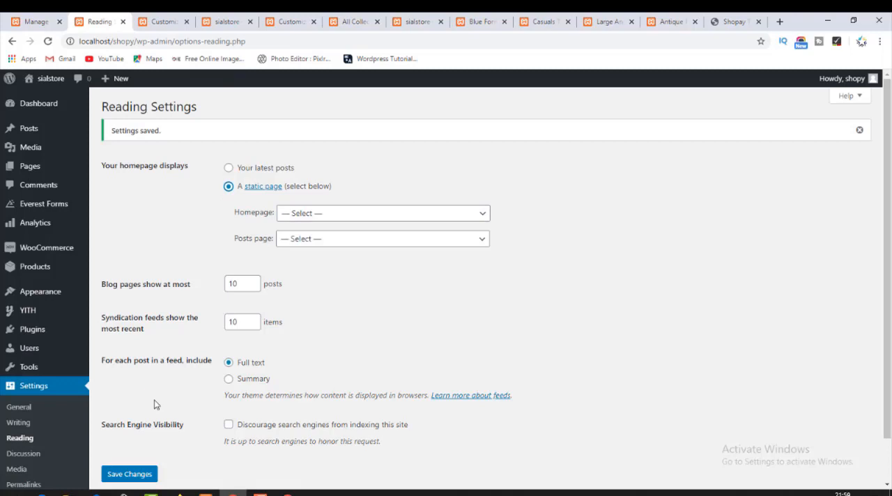
{"action": "left_click", "coordinate": [139, 476]}
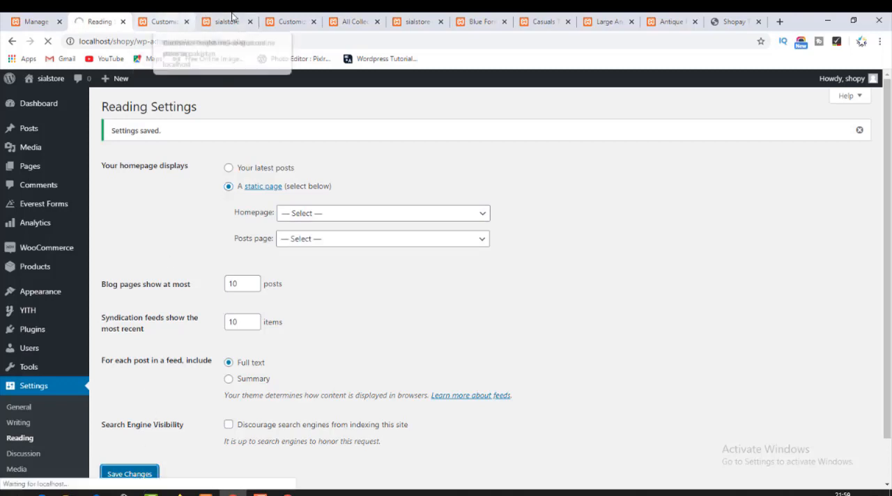
Reload the live store homepage and examine the area below the product sections for blog posts.
{"action": "left_click", "coordinate": [232, 16]}
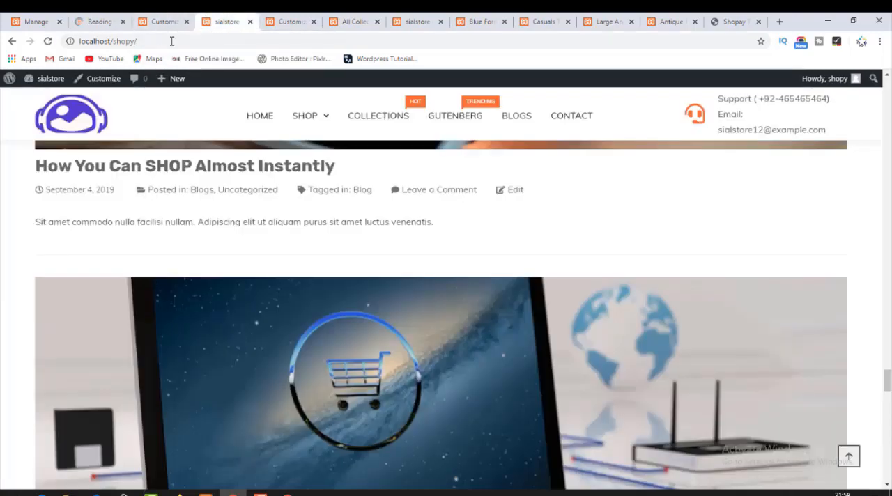
{"action": "left_click", "coordinate": [60, 112]}
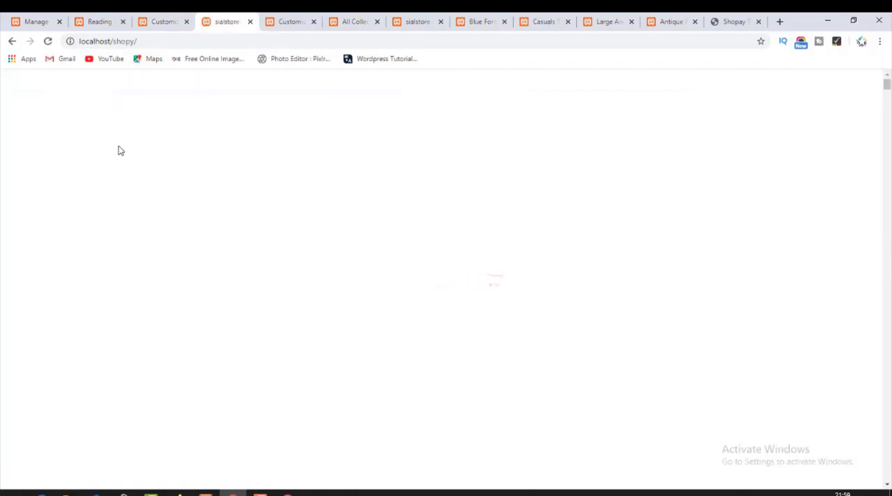
{"action": "scroll", "coordinate": [257, 303], "scroll_direction": "down", "scroll_amount": 5}
{"action": "scroll", "coordinate": [259, 301], "scroll_direction": "down", "scroll_amount": 15}
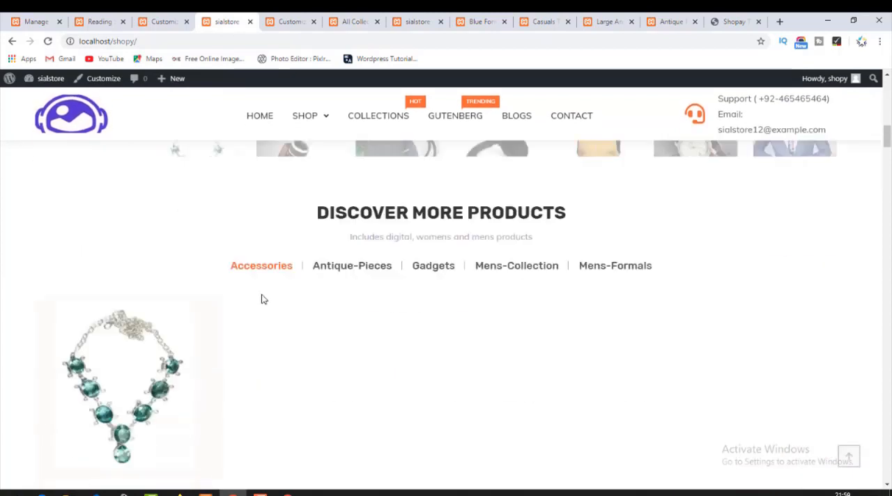
{"action": "scroll", "coordinate": [261, 300], "scroll_direction": "down", "scroll_amount": 20}
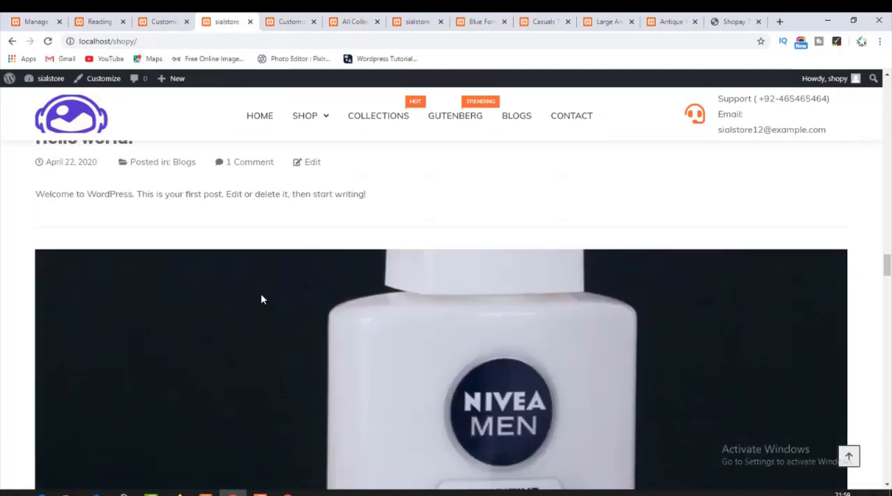
{"action": "scroll", "coordinate": [261, 300], "scroll_direction": "down", "scroll_amount": 20}
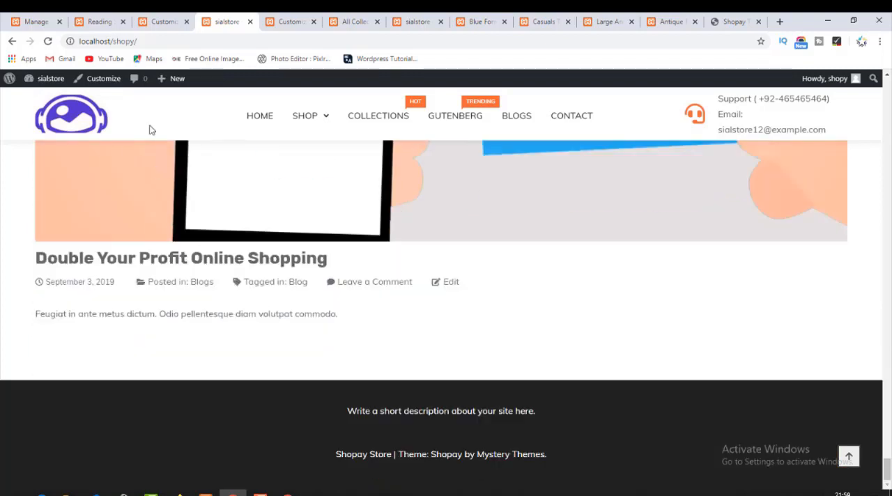
Limit blog pages to 1 post and syndication feeds to 1 item, and save the Reading settings.
{"action": "left_click", "coordinate": [176, 20]}
{"action": "left_click", "coordinate": [100, 18]}
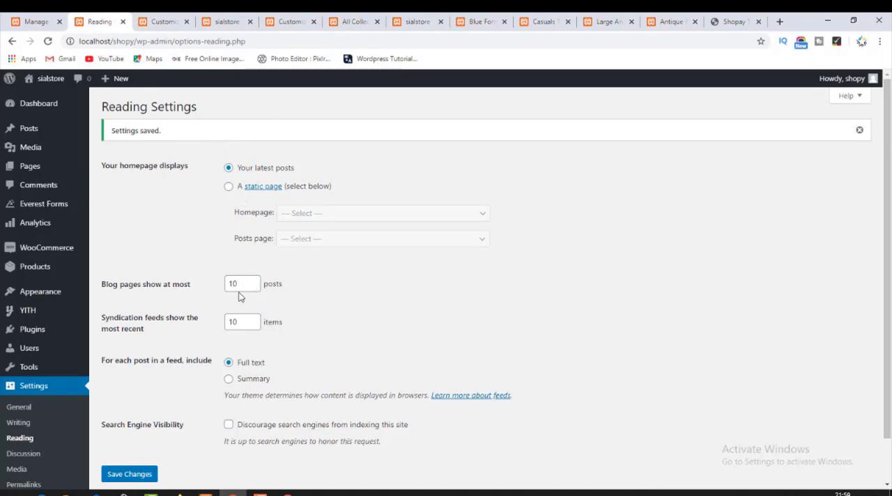
{"action": "left_click_drag", "start_coordinate": [240, 284], "coordinate": [206, 283]}
{"action": "left_click_drag", "start_coordinate": [245, 319], "coordinate": [210, 323]}
{"action": "left_click", "coordinate": [140, 474]}
Reload the live homepage and check how many blog posts are listed below the services bar.
{"action": "left_click", "coordinate": [168, 19]}
{"action": "left_click", "coordinate": [229, 19]}
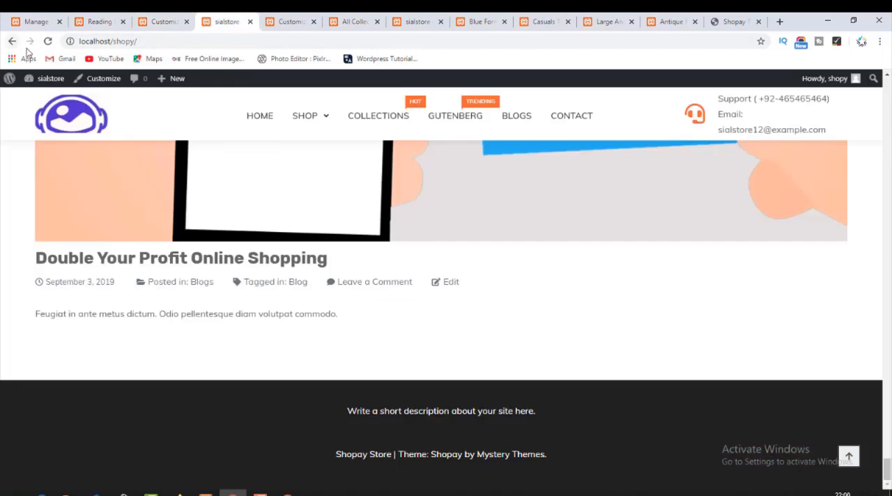
{"action": "left_click", "coordinate": [48, 41]}
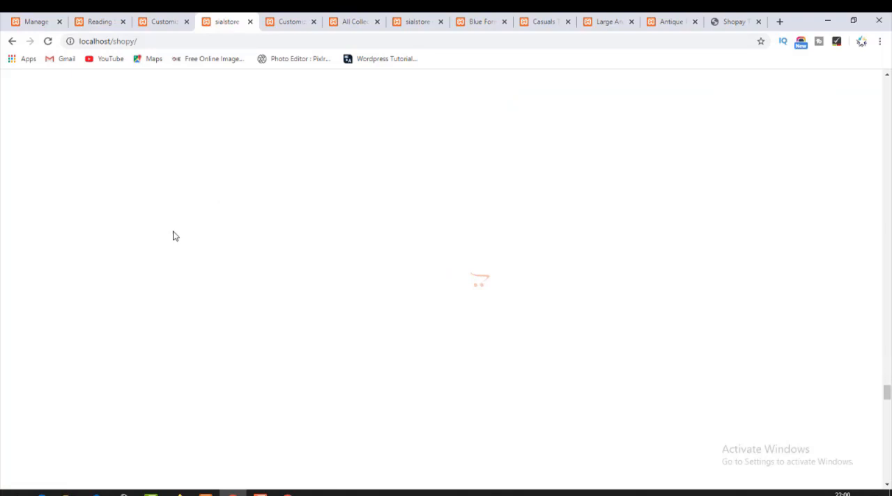
{"action": "scroll", "coordinate": [175, 236], "scroll_direction": "up", "scroll_amount": 9}
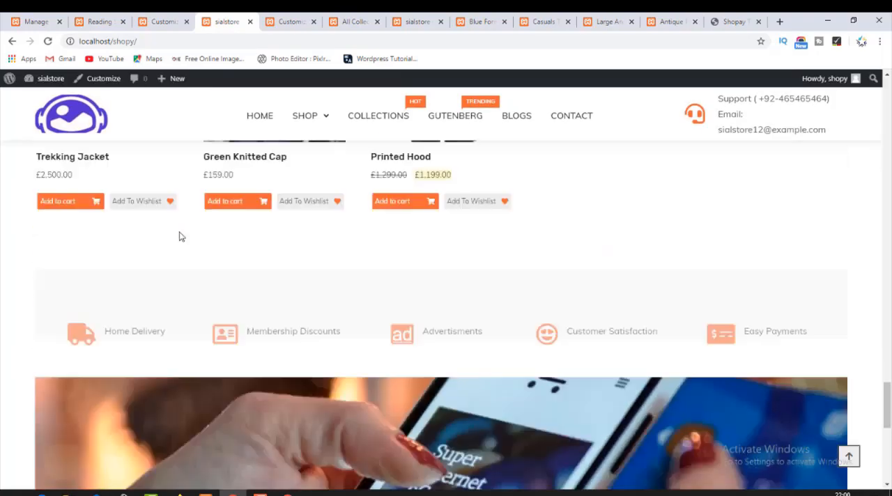
{"action": "scroll", "coordinate": [179, 237], "scroll_direction": "down", "scroll_amount": 9}
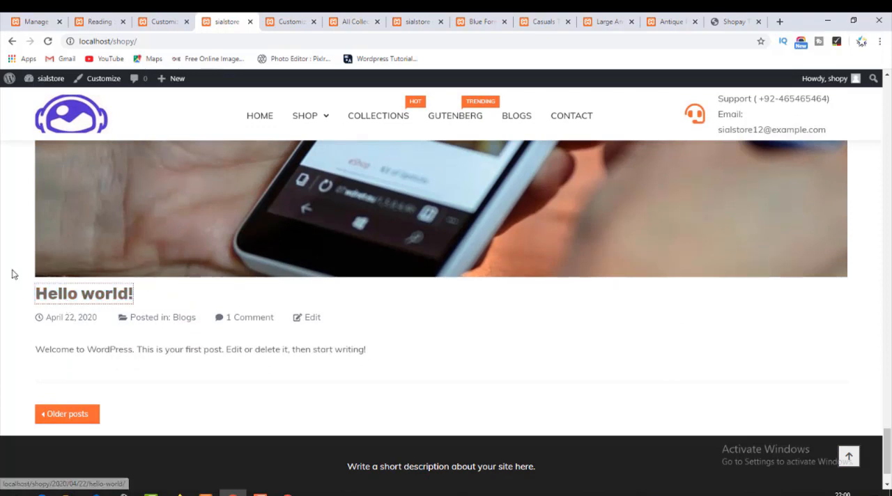
{"action": "left_click_drag", "start_coordinate": [12, 273], "coordinate": [158, 284]}
{"action": "scroll", "coordinate": [167, 245], "scroll_direction": "up", "scroll_amount": 4}
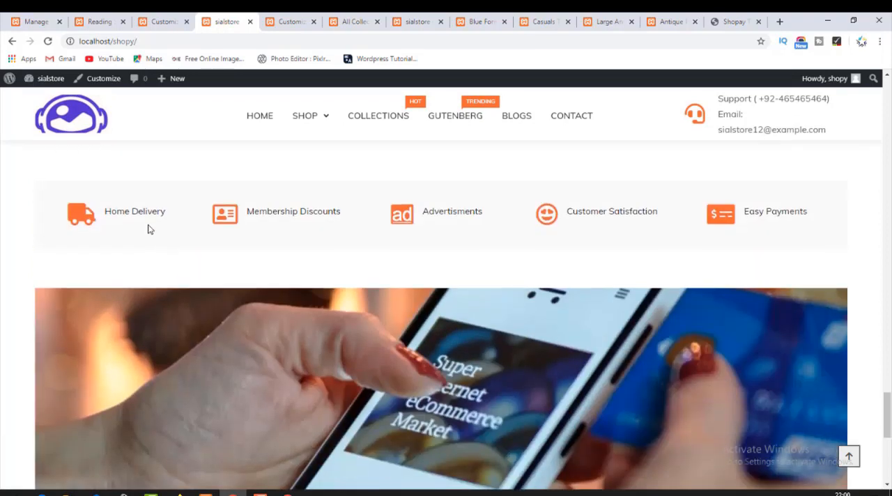
Go from the Reading settings' static page option to the site's Pages list and review all, published and draft pages.
{"action": "left_click", "coordinate": [111, 20]}
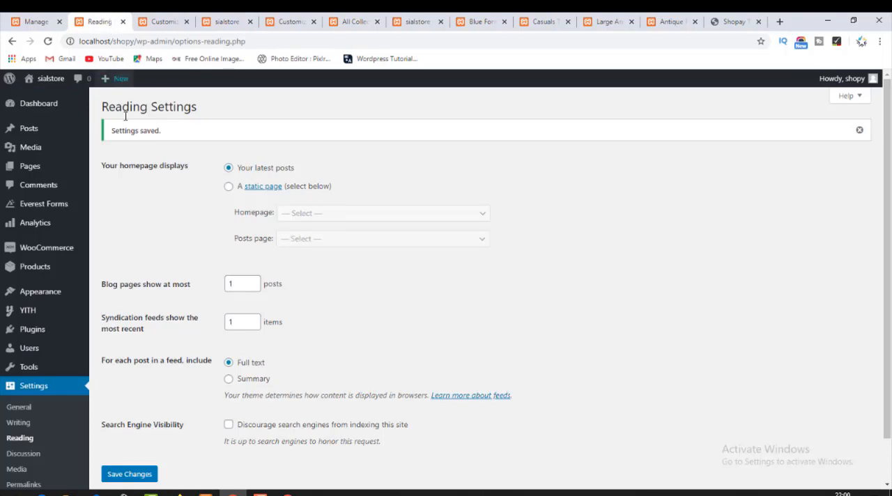
{"action": "left_click", "coordinate": [254, 190]}
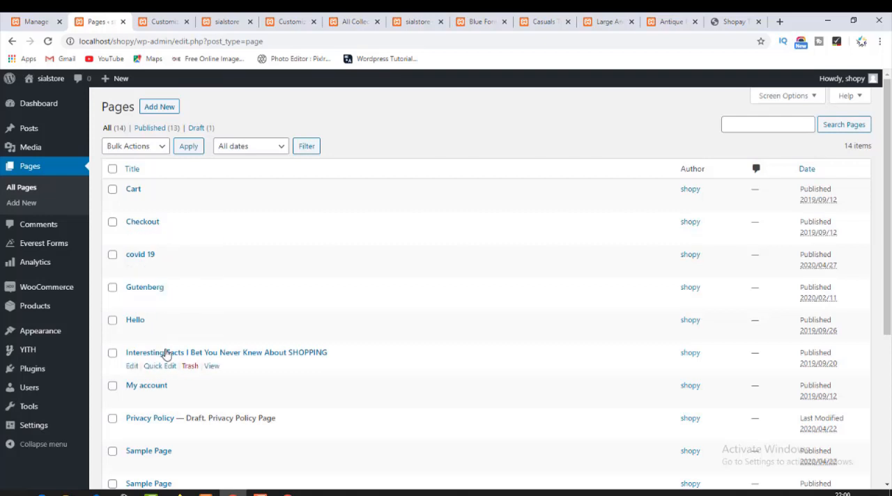
{"action": "scroll", "coordinate": [168, 356], "scroll_direction": "down", "scroll_amount": 3}
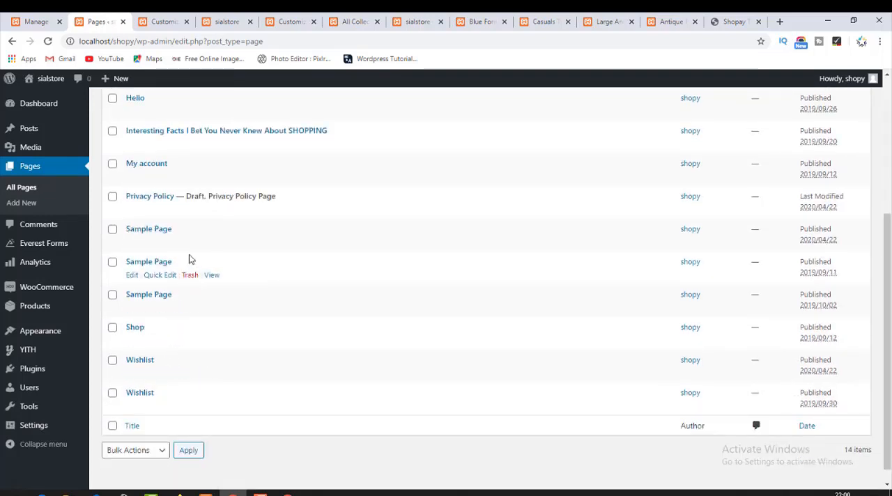
{"action": "scroll", "coordinate": [199, 208], "scroll_direction": "up", "scroll_amount": 2}
{"action": "scroll", "coordinate": [199, 208], "scroll_direction": "up", "scroll_amount": 2}
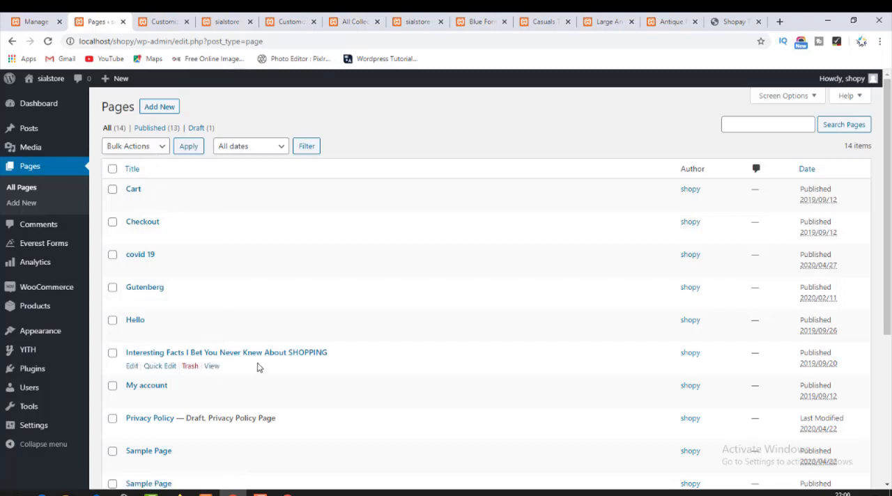
{"action": "scroll", "coordinate": [271, 367], "scroll_direction": "down", "scroll_amount": 2}
{"action": "scroll", "coordinate": [271, 367], "scroll_direction": "down", "scroll_amount": 2}
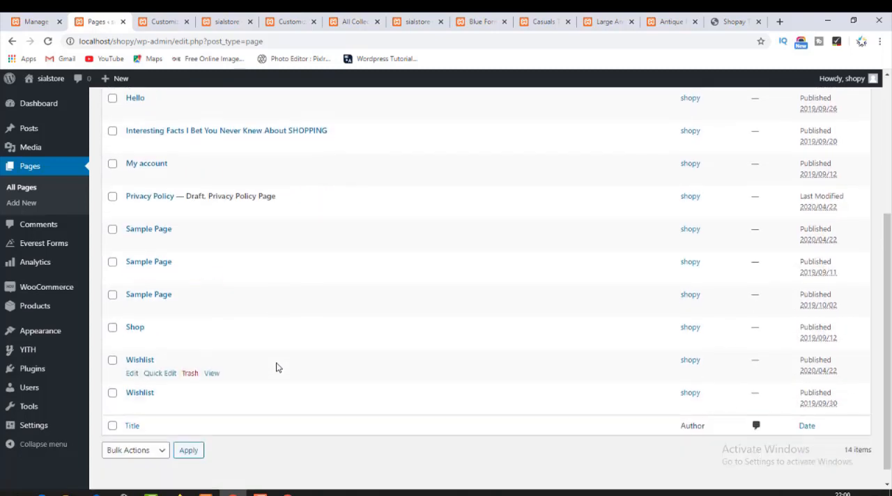
{"action": "scroll", "coordinate": [275, 367], "scroll_direction": "down", "scroll_amount": 1}
{"action": "scroll", "coordinate": [277, 367], "scroll_direction": "up", "scroll_amount": 4}
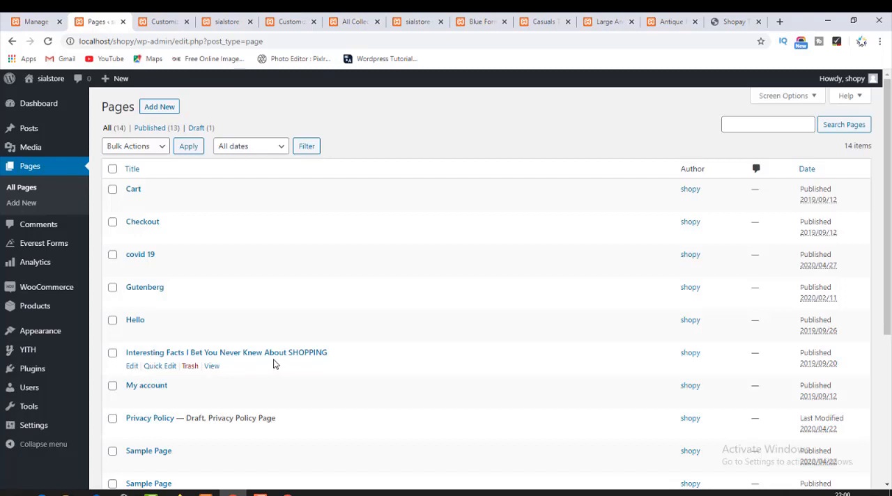
{"action": "left_click", "coordinate": [148, 130]}
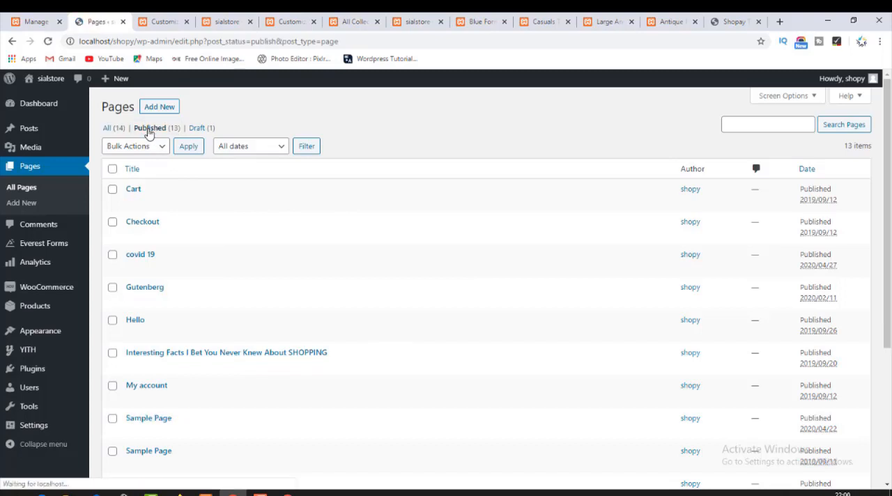
{"action": "left_click", "coordinate": [199, 130]}
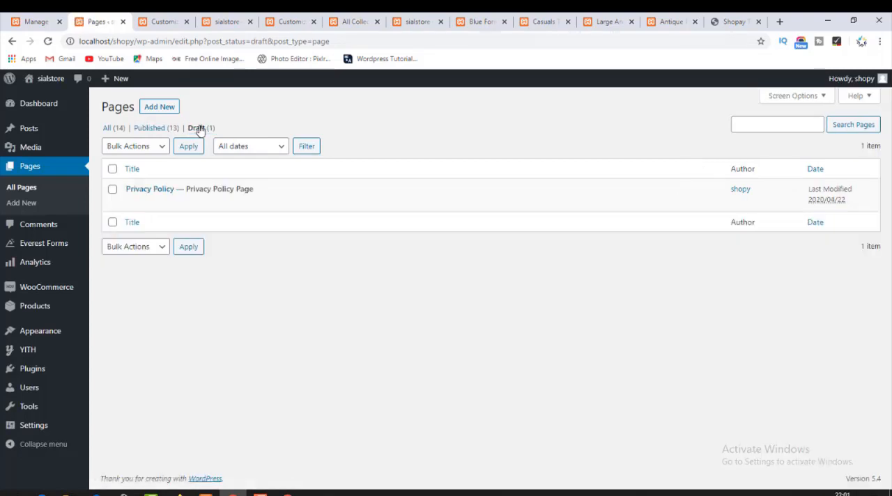
{"action": "left_click", "coordinate": [157, 129]}
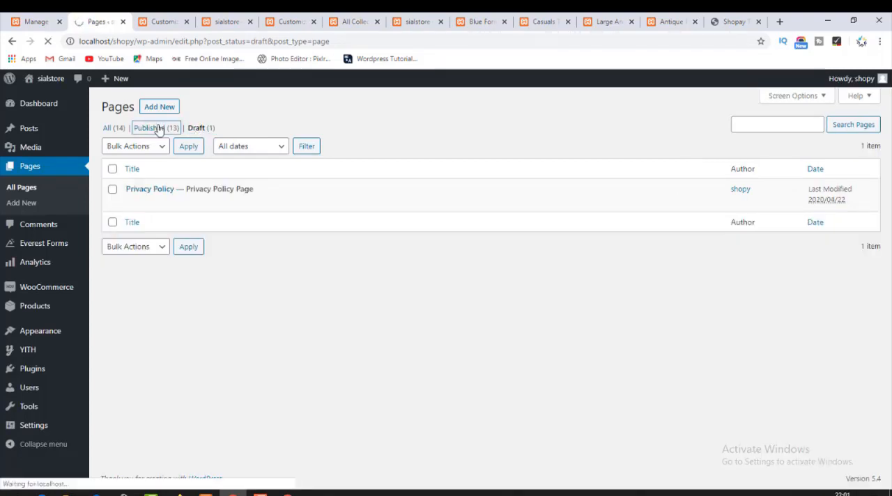
Create a new page titled "Home" in a separate browser tab and publish it.
{"action": "right_click", "coordinate": [160, 108]}
{"action": "left_click", "coordinate": [174, 116]}
{"action": "left_click", "coordinate": [143, 21]}
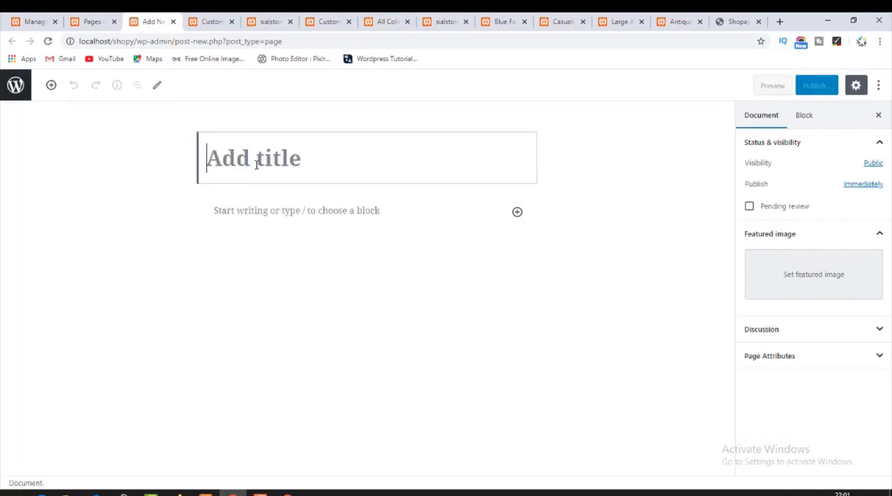
{"action": "type", "text": "Home"}
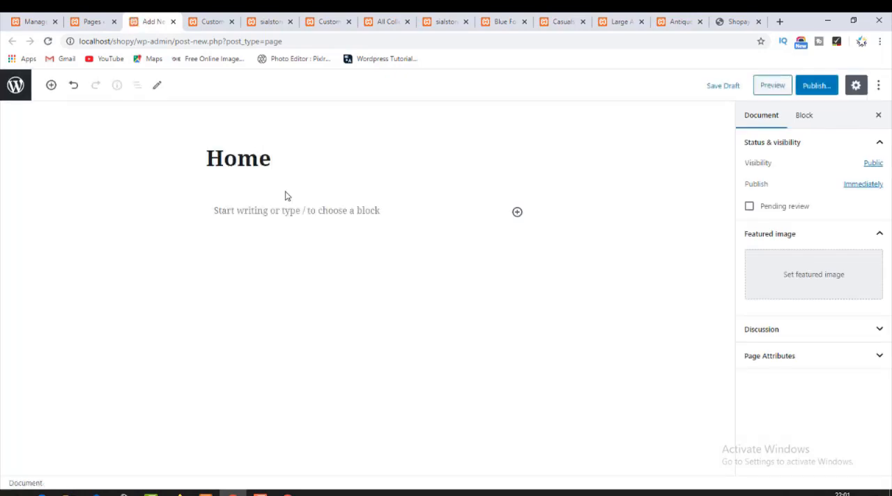
{"action": "left_click", "coordinate": [816, 85]}
{"action": "left_click", "coordinate": [811, 87]}
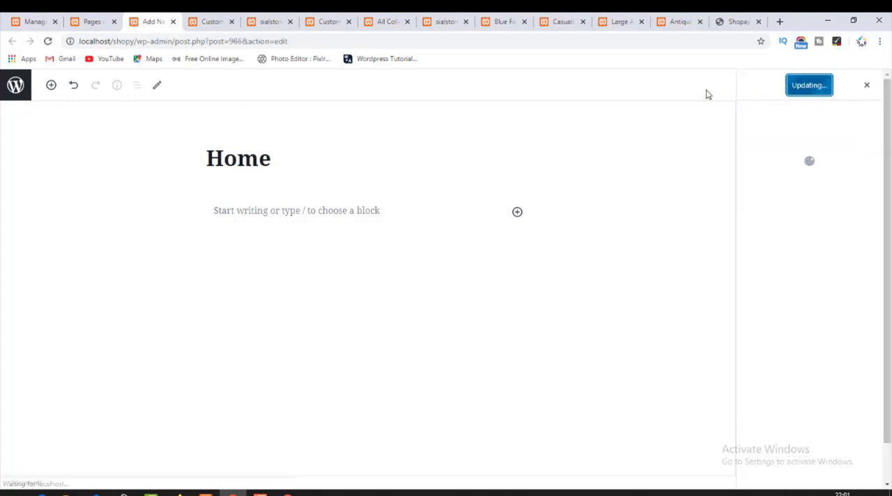
Reload the published Pages list and check that the Home page is included.
{"action": "left_click", "coordinate": [48, 42]}
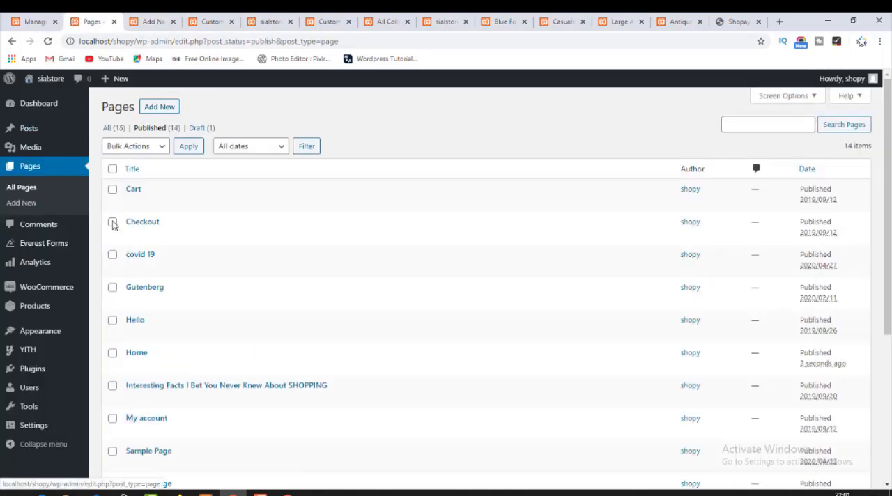
{"action": "scroll", "coordinate": [157, 370], "scroll_direction": "down", "scroll_amount": 2}
{"action": "scroll", "coordinate": [158, 390], "scroll_direction": "down", "scroll_amount": 2}
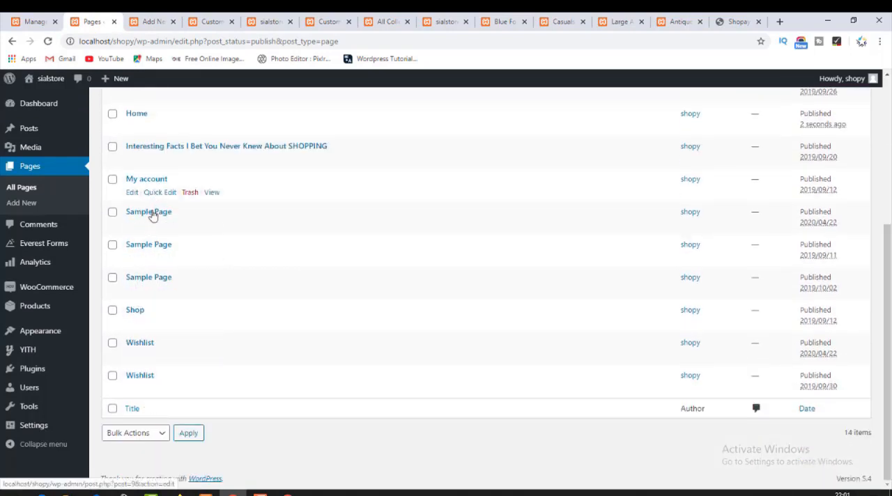
{"action": "scroll", "coordinate": [154, 213], "scroll_direction": "up", "scroll_amount": 3}
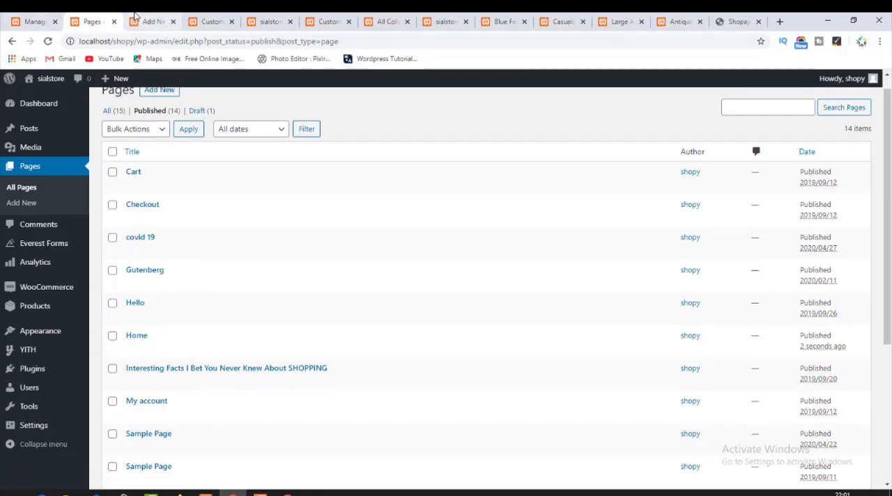
Return from the published Pages list to the site's Reading settings.
{"action": "left_click", "coordinate": [34, 21]}
{"action": "left_click", "coordinate": [94, 22]}
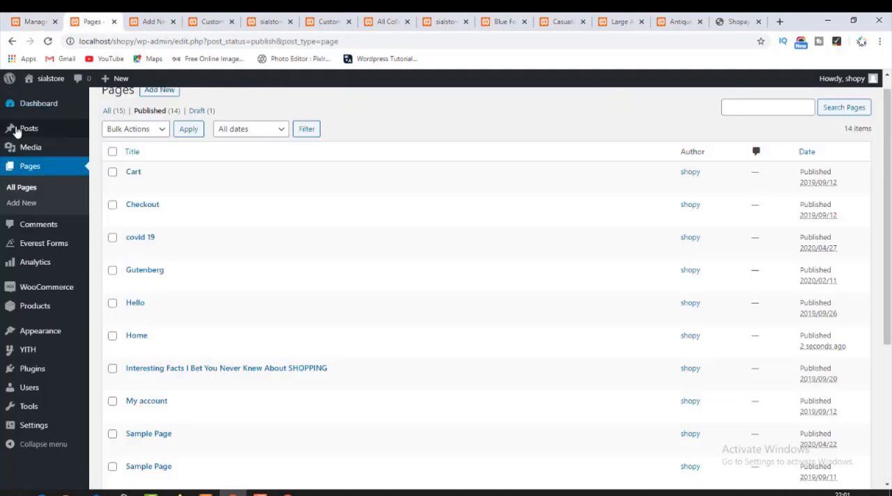
{"action": "left_click", "coordinate": [17, 25]}
{"action": "left_click", "coordinate": [12, 43]}
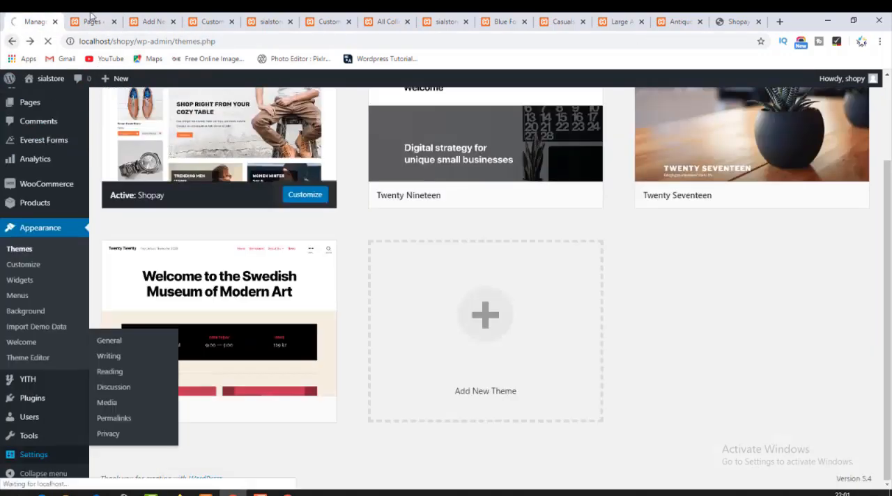
{"action": "left_click", "coordinate": [90, 22]}
{"action": "left_click", "coordinate": [14, 43]}
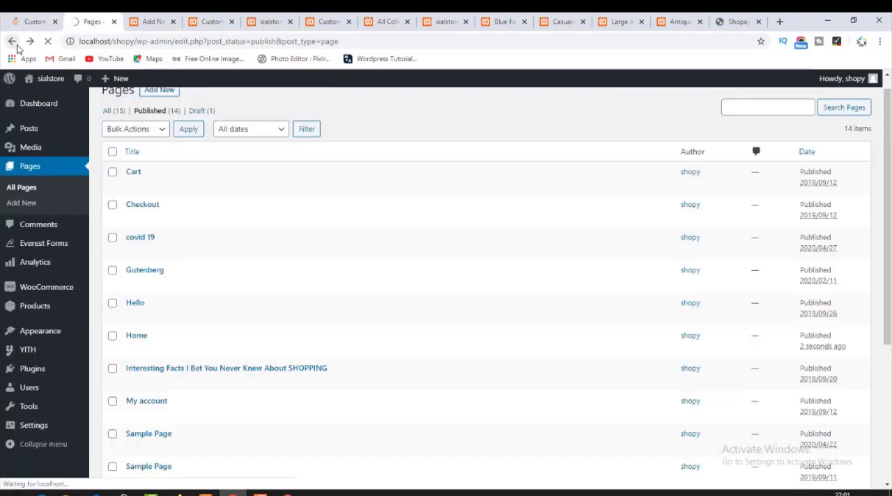
{"action": "left_click", "coordinate": [16, 44]}
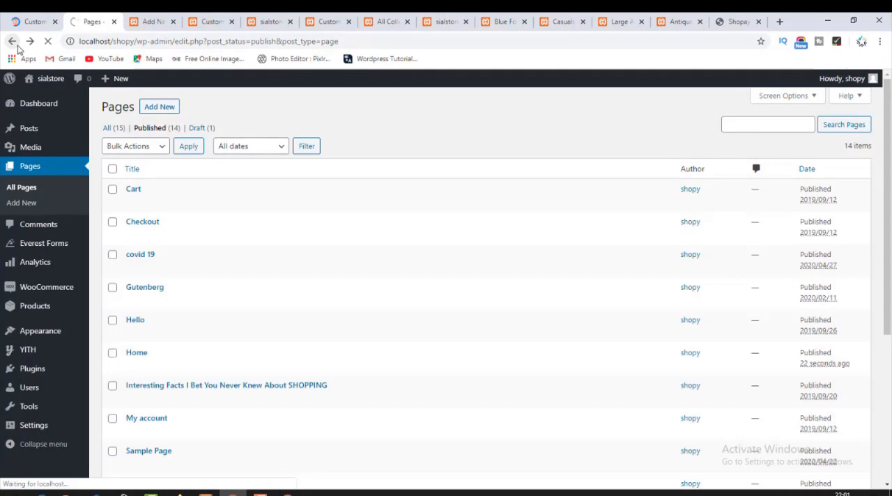
{"action": "left_click", "coordinate": [17, 45]}
{"action": "left_click", "coordinate": [17, 44]}
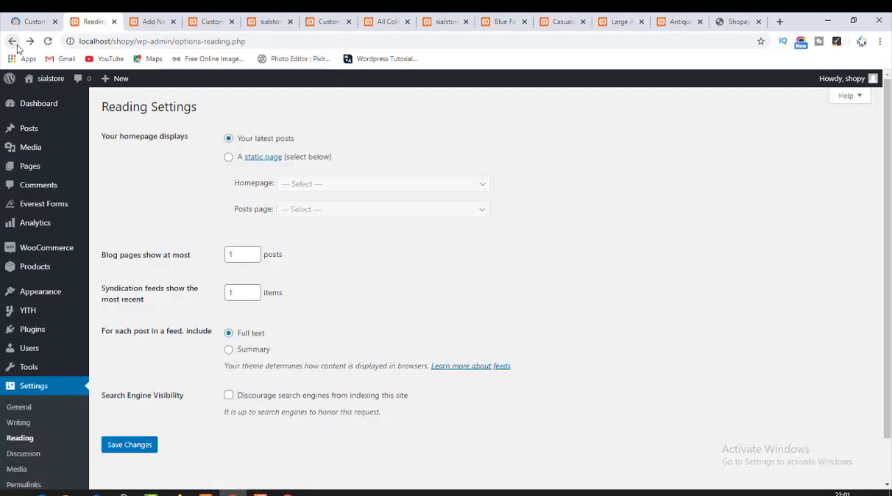
Set the homepage display to a static page with Home as the homepage, leave the posts page unselected, and save the changes.
{"action": "left_click", "coordinate": [230, 159]}
{"action": "left_click", "coordinate": [322, 186]}
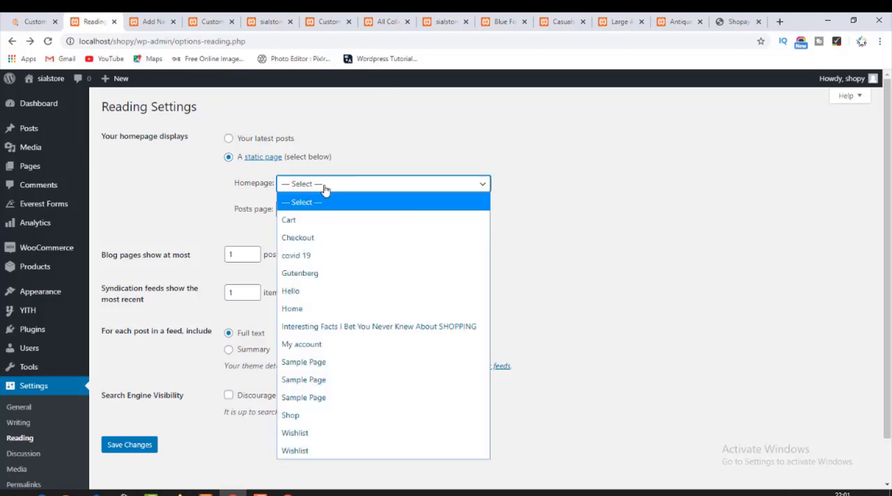
{"action": "left_click", "coordinate": [324, 308]}
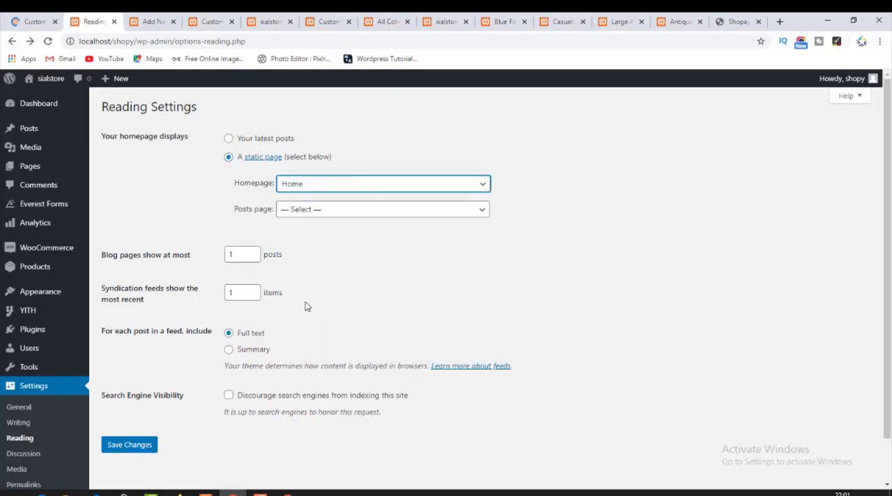
{"action": "left_click", "coordinate": [307, 213]}
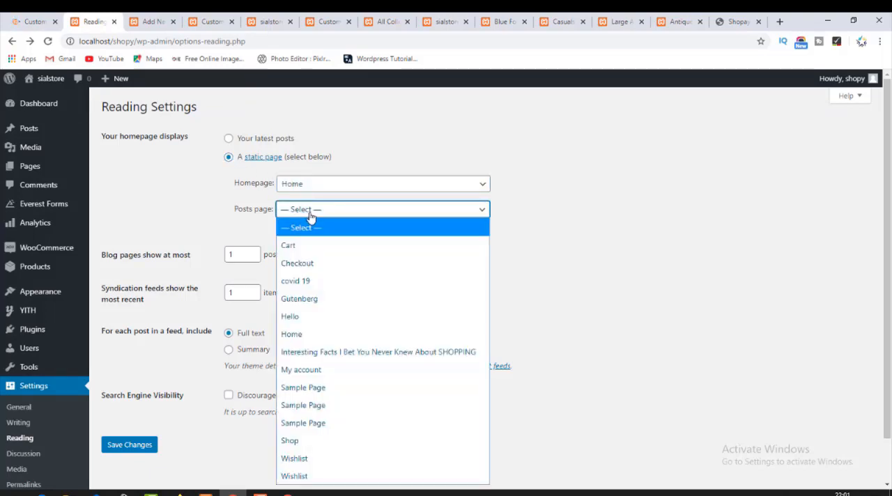
{"action": "left_click", "coordinate": [309, 221]}
{"action": "left_click", "coordinate": [137, 439]}
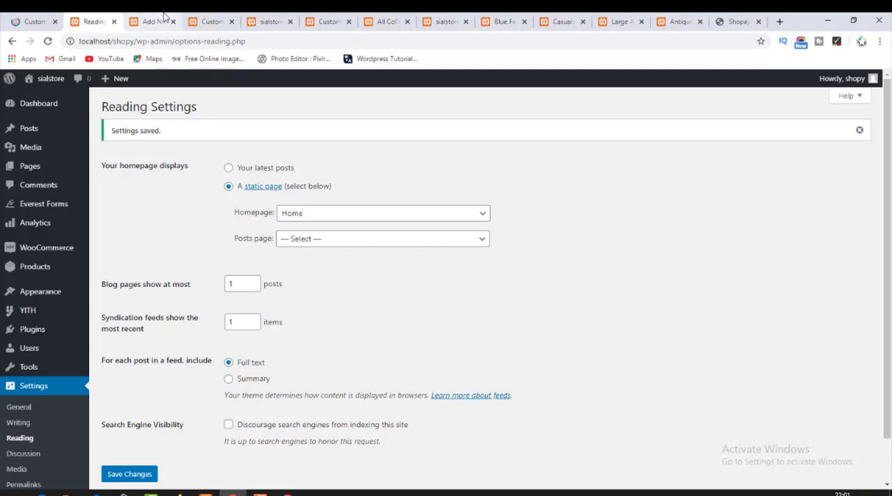
Reload the live store homepage and check how it displays with the static Home page.
{"action": "left_click", "coordinate": [212, 21]}
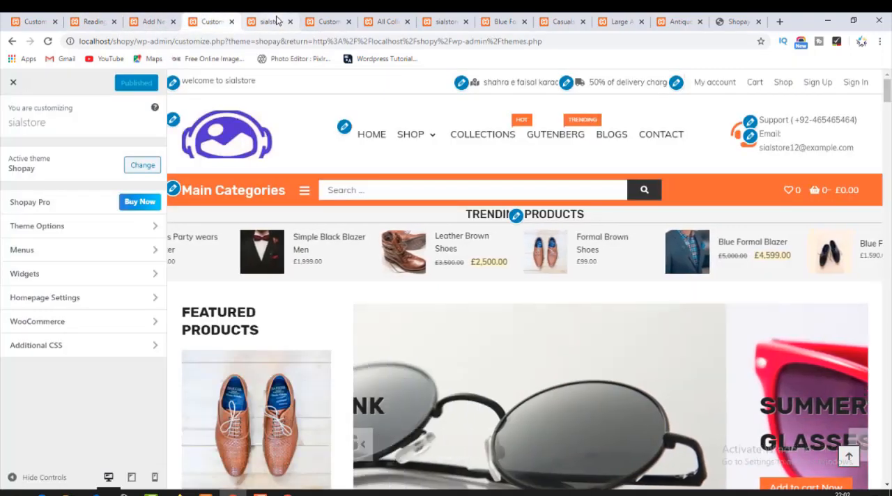
{"action": "left_click", "coordinate": [268, 22]}
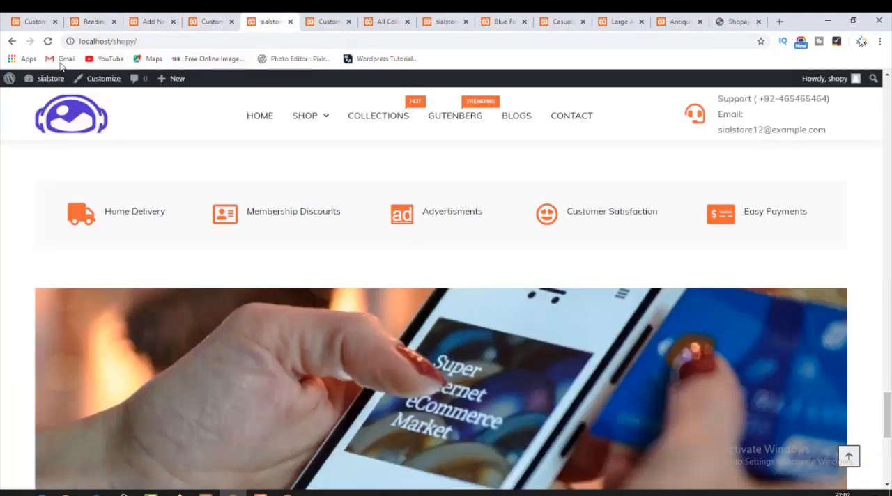
{"action": "left_click", "coordinate": [47, 41]}
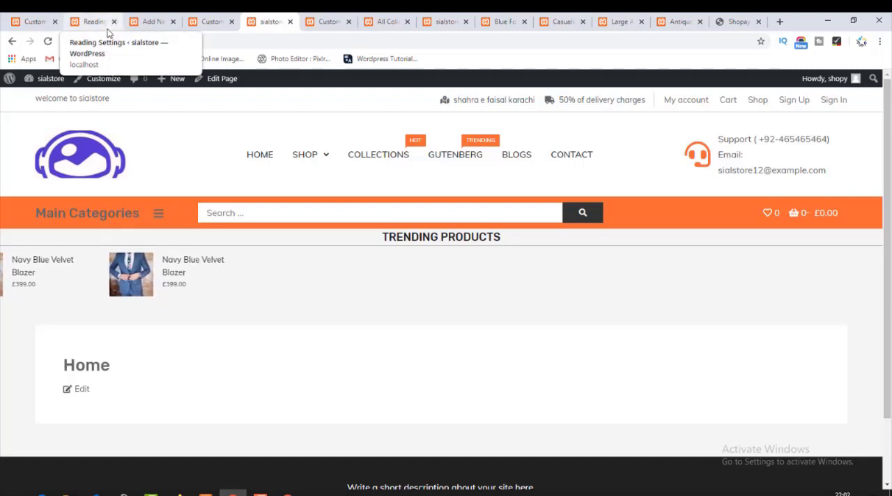
Clear the static homepage selection back to "— Select —" in the Reading settings and save the changes.
{"action": "left_click", "coordinate": [89, 17]}
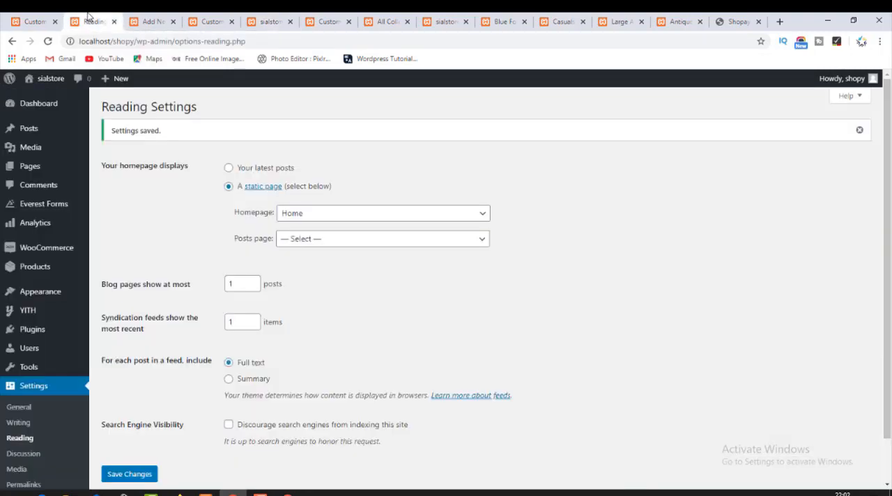
{"action": "left_click", "coordinate": [228, 169]}
{"action": "left_click", "coordinate": [230, 187]}
{"action": "left_click", "coordinate": [308, 214]}
{"action": "left_click", "coordinate": [308, 226]}
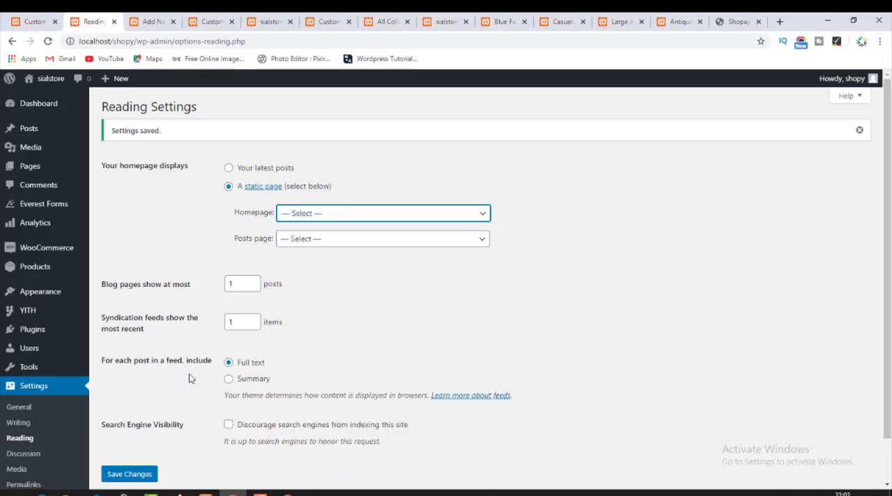
{"action": "left_click", "coordinate": [137, 474]}
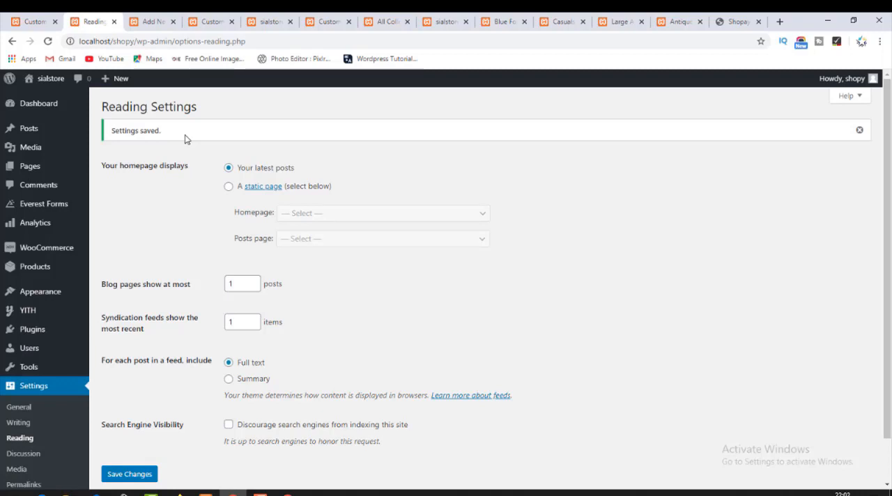
Load the live homepage again and examine its sections from the featured products down to the services bar and the banner image below it.
{"action": "left_click", "coordinate": [212, 21]}
{"action": "left_click", "coordinate": [270, 22]}
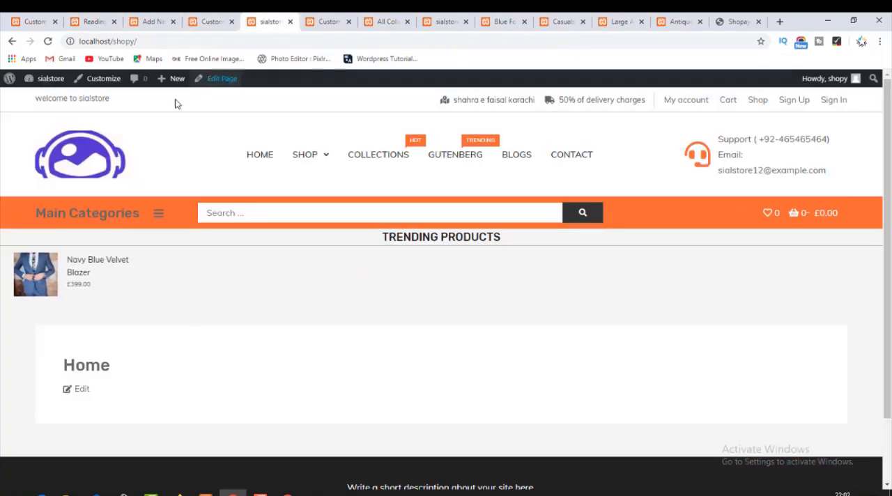
{"action": "left_click", "coordinate": [100, 156]}
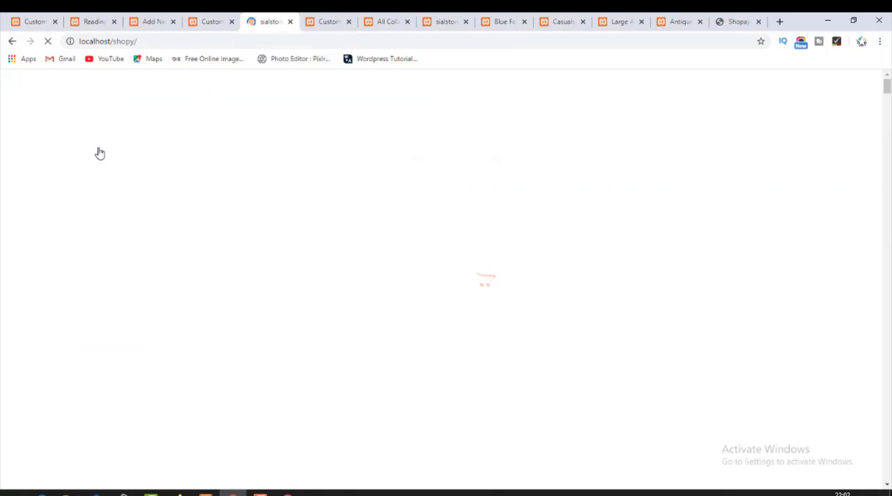
{"action": "scroll", "coordinate": [179, 259], "scroll_direction": "down", "scroll_amount": 8}
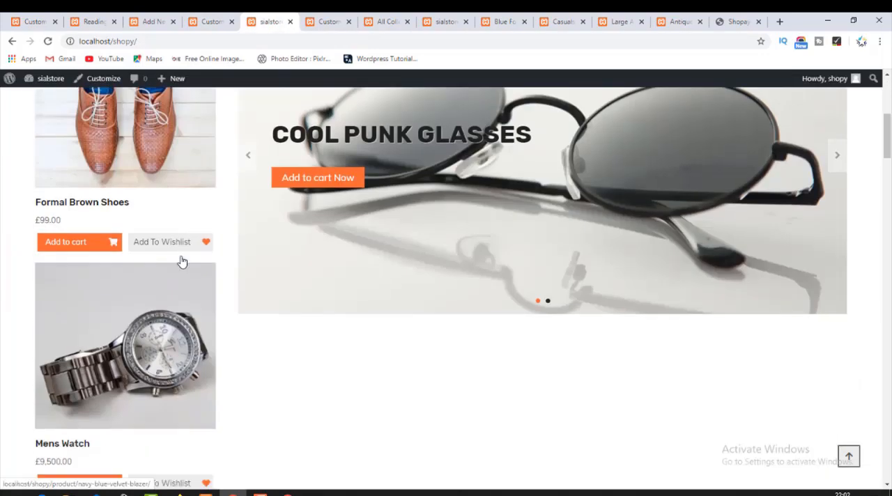
{"action": "scroll", "coordinate": [183, 259], "scroll_direction": "up", "scroll_amount": 8}
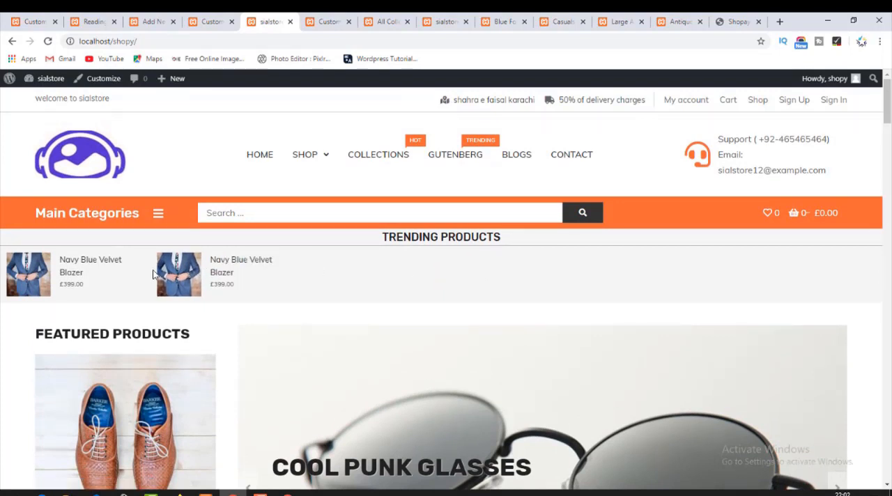
{"action": "scroll", "coordinate": [251, 262], "scroll_direction": "down", "scroll_amount": 10}
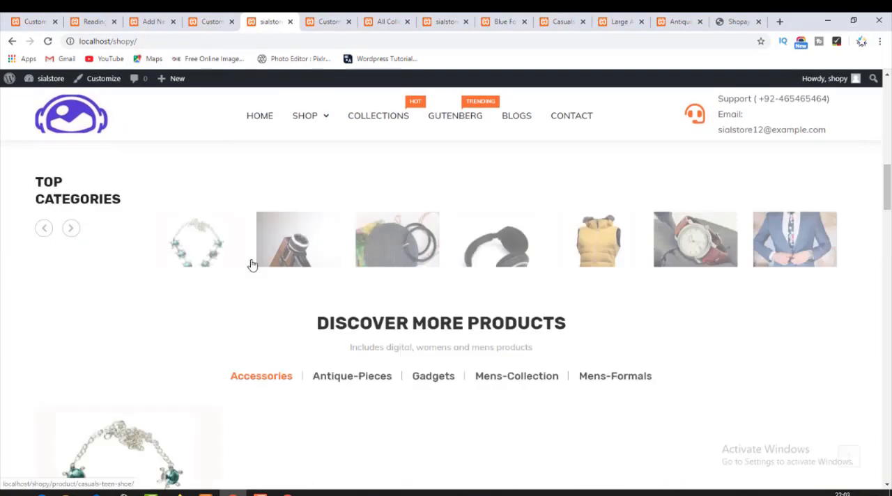
{"action": "scroll", "coordinate": [251, 262], "scroll_direction": "down", "scroll_amount": 15}
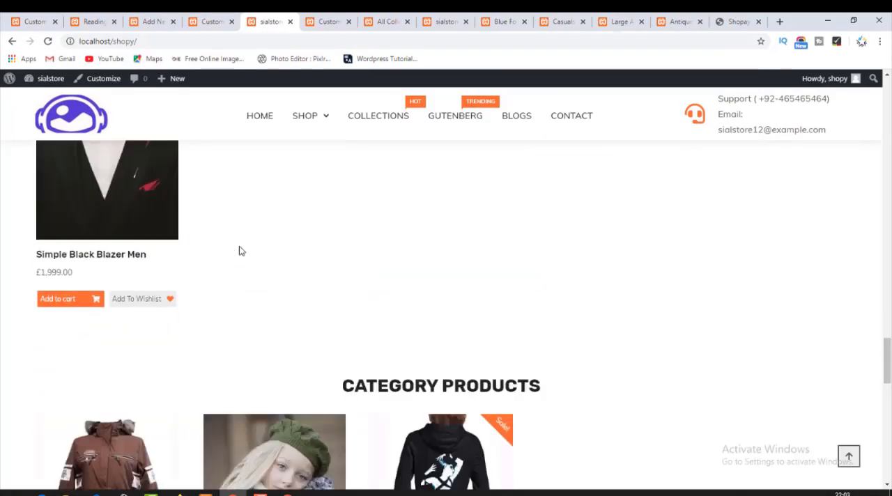
{"action": "scroll", "coordinate": [239, 250], "scroll_direction": "down", "scroll_amount": 10}
{"action": "scroll", "coordinate": [238, 251], "scroll_direction": "up", "scroll_amount": 5}
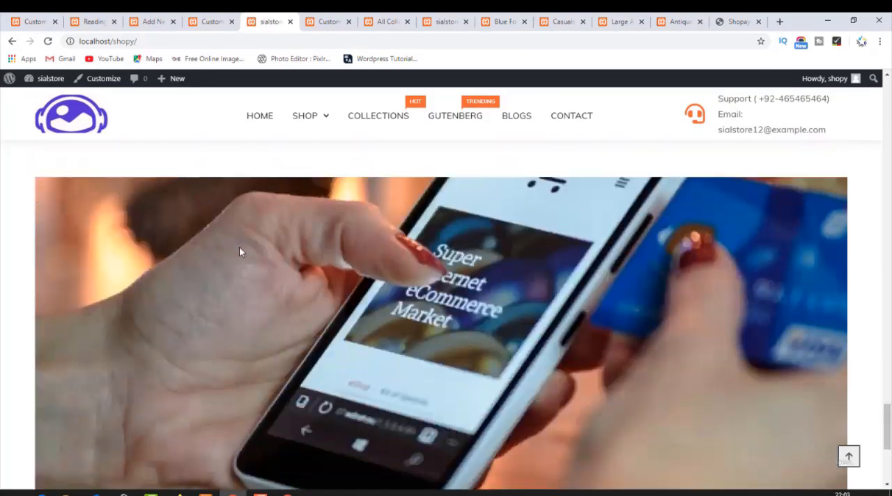
{"action": "scroll", "coordinate": [239, 249], "scroll_direction": "up", "scroll_amount": 4}
{"action": "scroll", "coordinate": [244, 251], "scroll_direction": "down", "scroll_amount": 3}
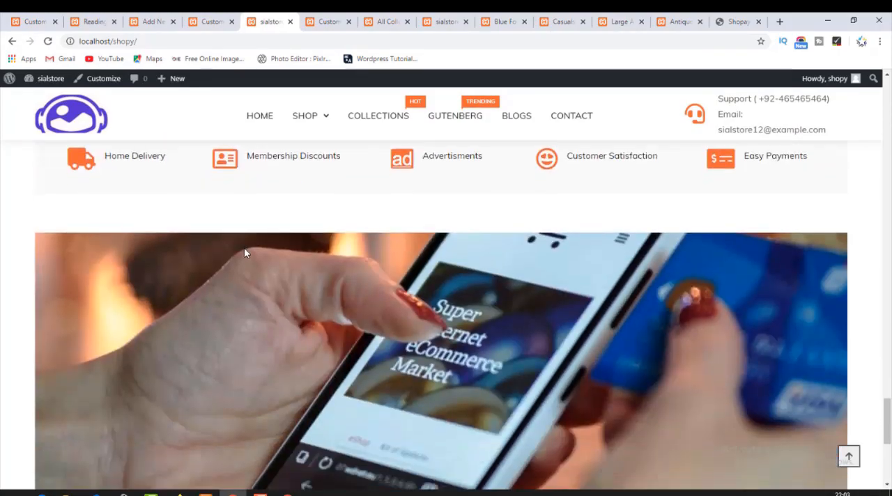
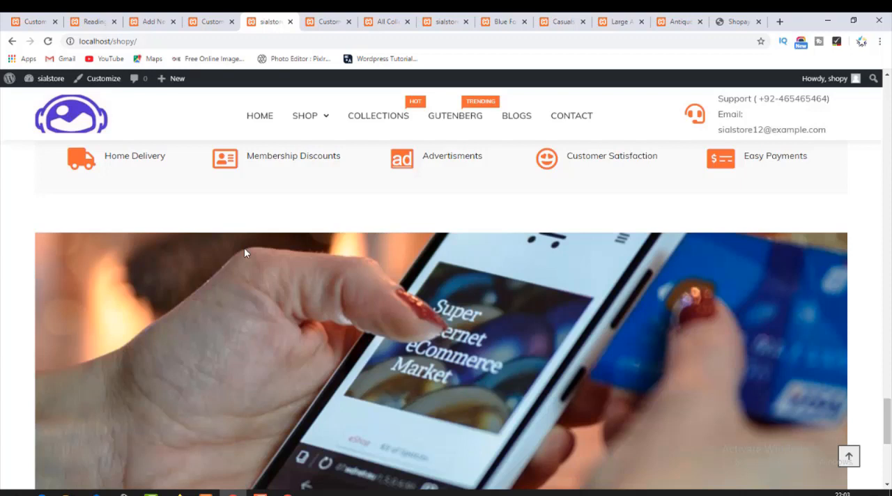
Examine the "Hello world!" blog post and the services bar above it on the live homepage, from Home Delivery to Easy Payments.
{"action": "scroll", "coordinate": [316, 277], "scroll_direction": "down", "scroll_amount": 4}
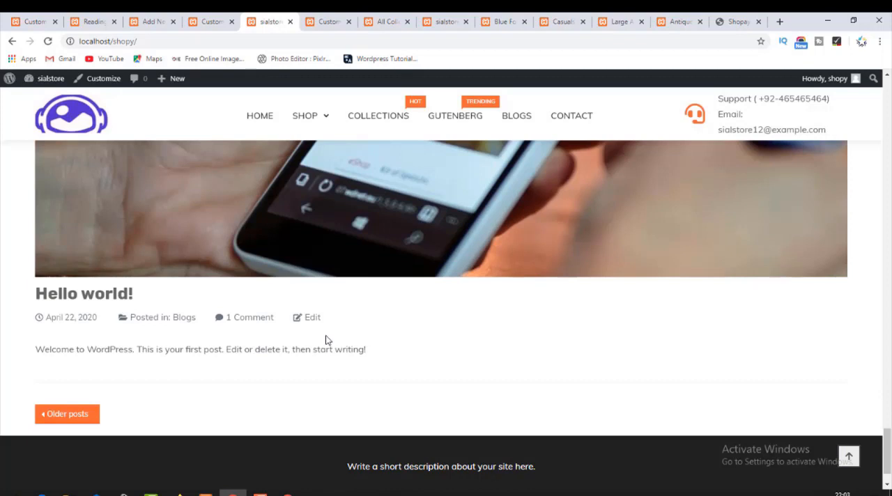
{"action": "scroll", "coordinate": [327, 340], "scroll_direction": "up", "scroll_amount": 6}
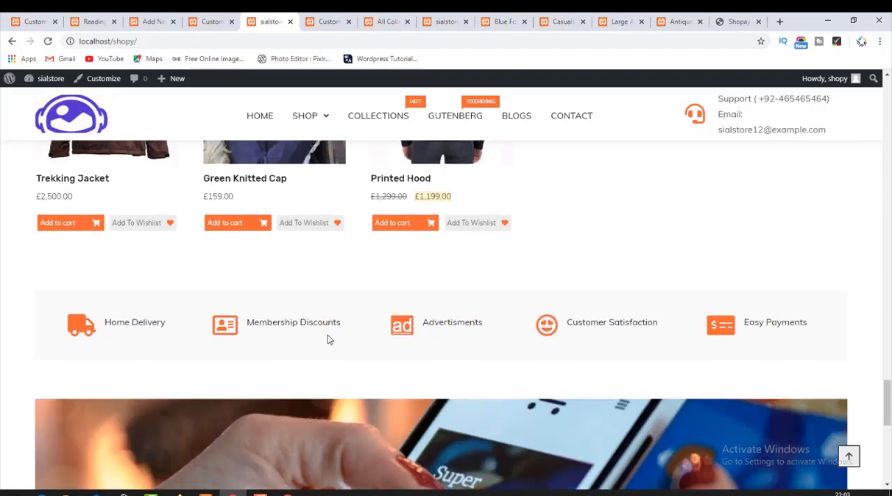
{"action": "left_click_drag", "start_coordinate": [265, 331], "coordinate": [616, 312]}
{"action": "left_click_drag", "start_coordinate": [697, 328], "coordinate": [826, 328]}
{"action": "left_click", "coordinate": [655, 330]}
{"action": "left_click_drag", "start_coordinate": [290, 309], "coordinate": [583, 310]}
{"action": "left_click_drag", "start_coordinate": [104, 303], "coordinate": [182, 293]}
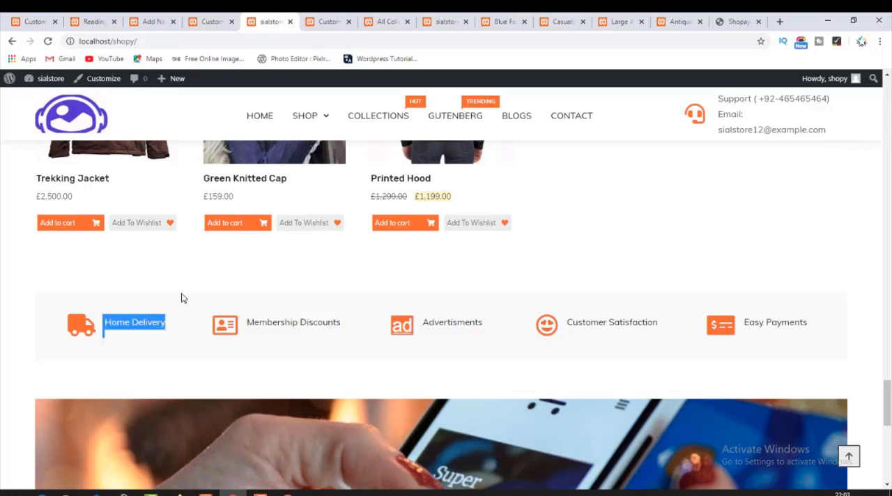
{"action": "left_click", "coordinate": [41, 298]}
{"action": "mouse_move", "coordinate": [41, 303]}
{"action": "left_mouse_down"}
{"action": "mouse_move", "coordinate": [829, 330]}
{"action": "mouse_move", "coordinate": [36, 313]}
{"action": "left_mouse_up"}
{"action": "left_click", "coordinate": [831, 327]}
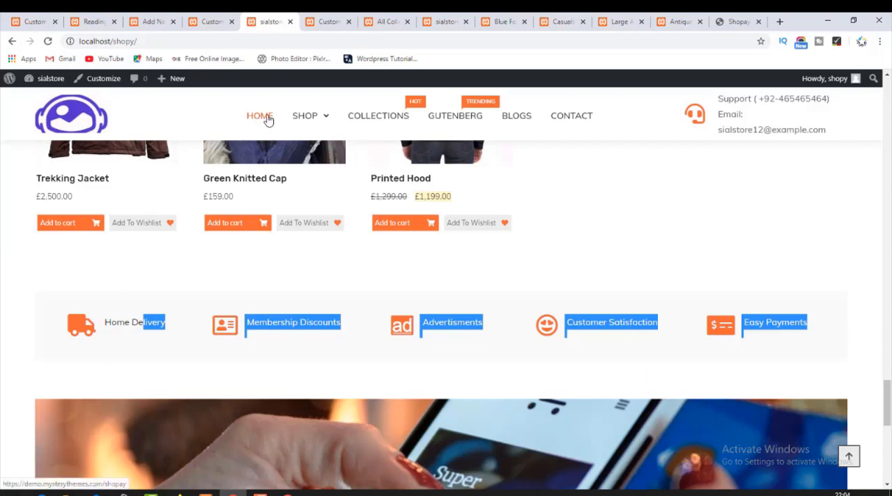
Return to the start of the homepage and view the list of Main Categories in the header, closing it again.
{"action": "scroll", "coordinate": [358, 292], "scroll_direction": "up", "scroll_amount": 15}
{"action": "scroll", "coordinate": [347, 308], "scroll_direction": "up", "scroll_amount": 10}
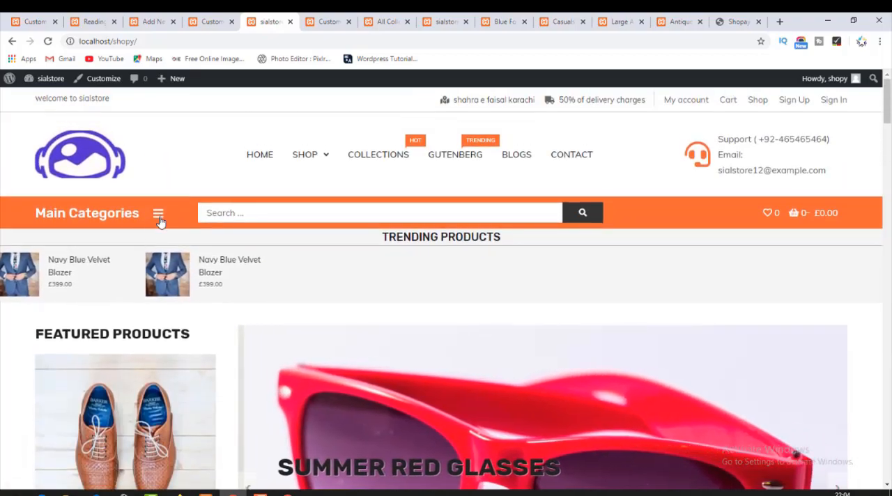
{"action": "left_click", "coordinate": [159, 213]}
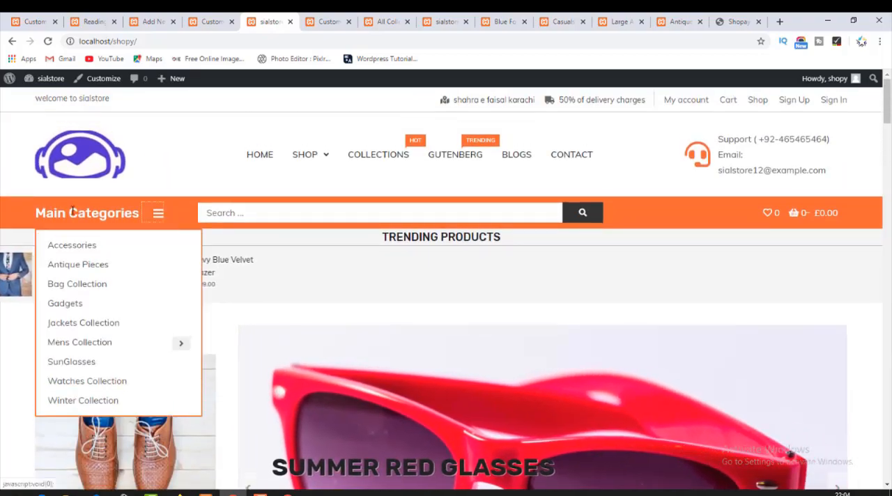
{"action": "left_click", "coordinate": [88, 175]}
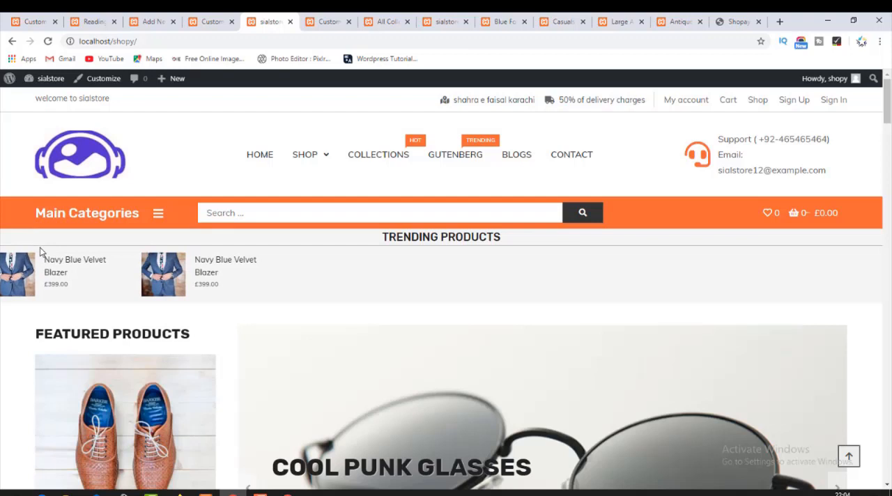
Review all homepage sections from the featured products through the collections and services bar to the blog posts before the footer.
{"action": "scroll", "coordinate": [42, 251], "scroll_direction": "down", "scroll_amount": 5}
{"action": "scroll", "coordinate": [70, 273], "scroll_direction": "down", "scroll_amount": 5}
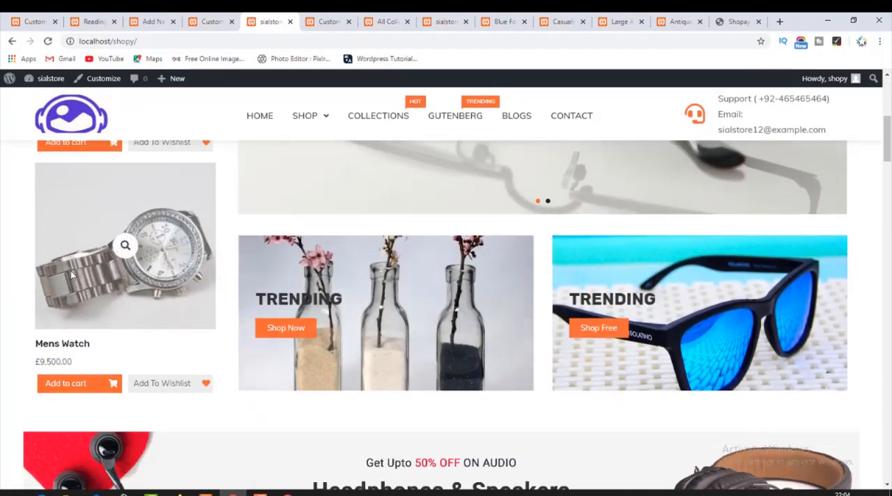
{"action": "scroll", "coordinate": [72, 275], "scroll_direction": "down", "scroll_amount": 4}
{"action": "scroll", "coordinate": [70, 275], "scroll_direction": "down", "scroll_amount": 1}
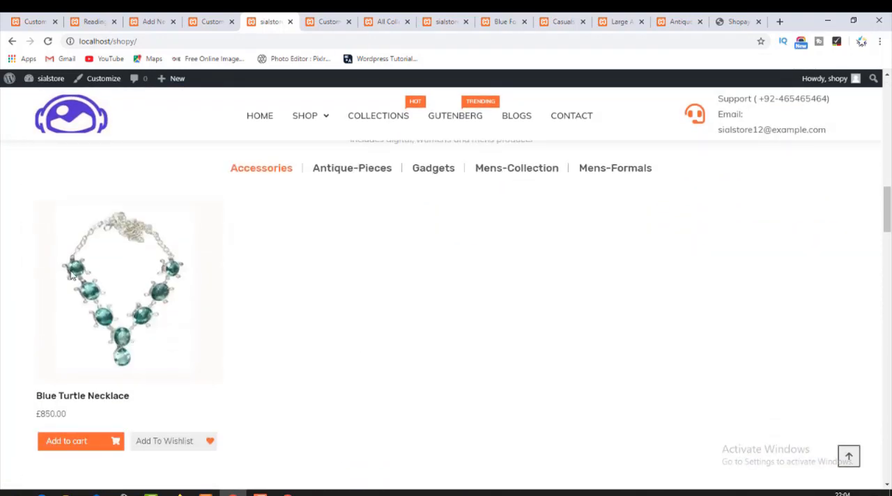
{"action": "scroll", "coordinate": [70, 275], "scroll_direction": "down", "scroll_amount": 5}
{"action": "scroll", "coordinate": [70, 276], "scroll_direction": "down", "scroll_amount": 10}
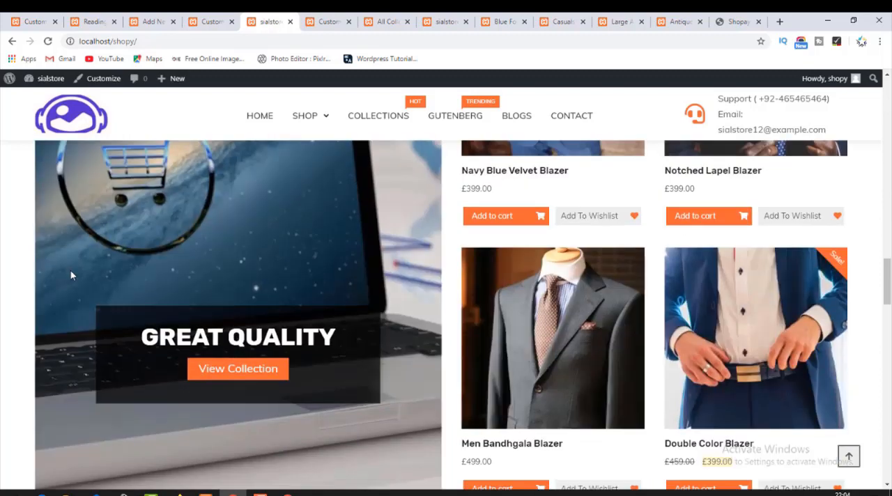
{"action": "scroll", "coordinate": [71, 275], "scroll_direction": "down", "scroll_amount": 7}
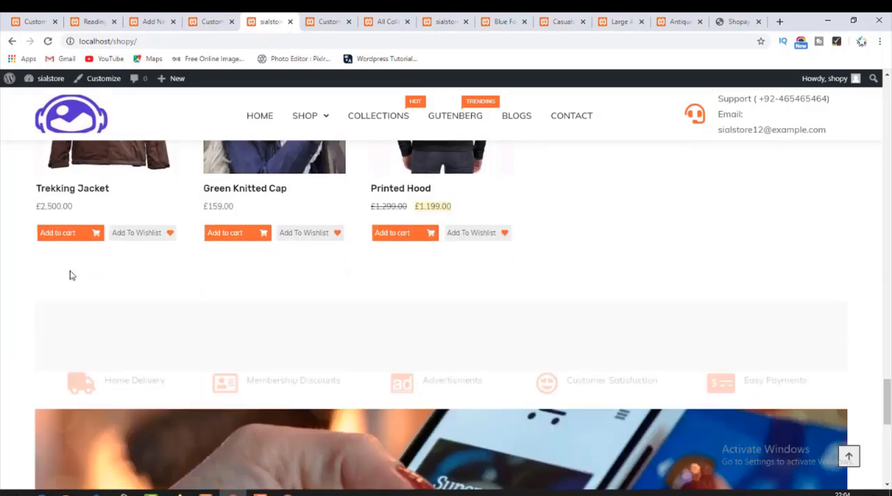
{"action": "scroll", "coordinate": [70, 275], "scroll_direction": "down", "scroll_amount": 4}
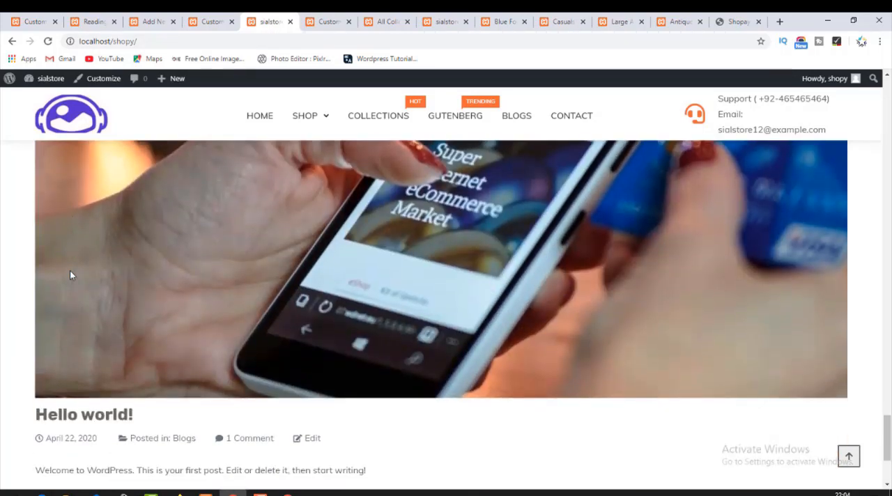
{"action": "scroll", "coordinate": [70, 276], "scroll_direction": "up", "scroll_amount": 3}
{"action": "scroll", "coordinate": [69, 276], "scroll_direction": "up", "scroll_amount": 5}
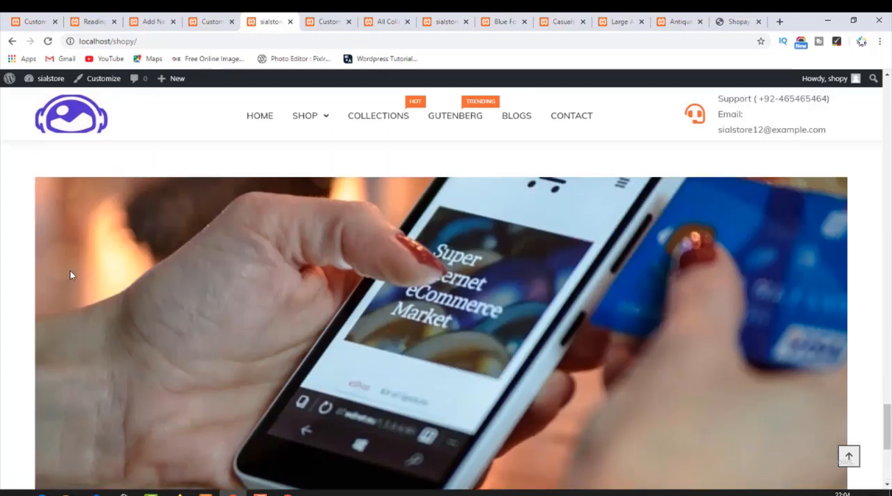
{"action": "scroll", "coordinate": [69, 275], "scroll_direction": "down", "scroll_amount": 2}
{"action": "scroll", "coordinate": [71, 275], "scroll_direction": "down", "scroll_amount": 1}
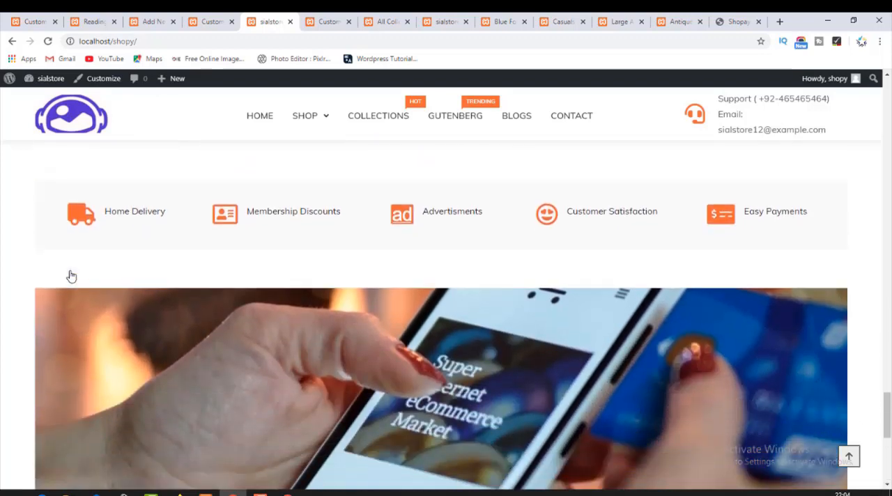
{"action": "scroll", "coordinate": [71, 276], "scroll_direction": "down", "scroll_amount": 2}
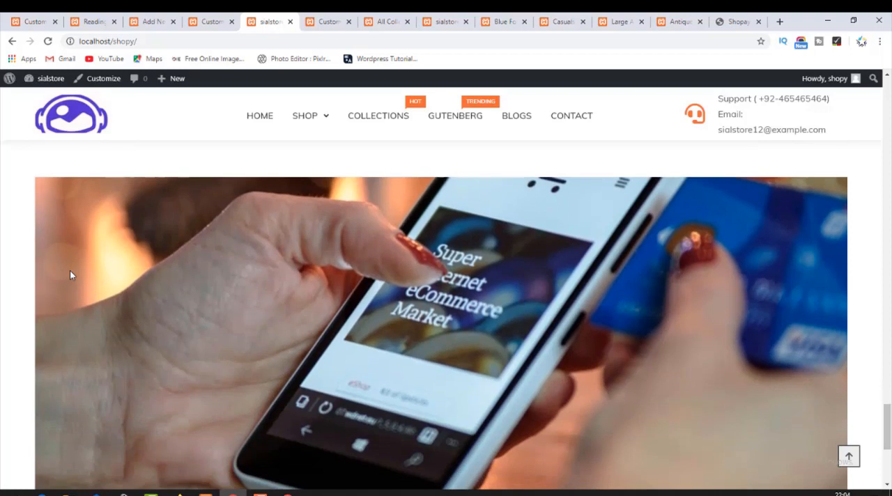
{"action": "scroll", "coordinate": [69, 276], "scroll_direction": "down", "scroll_amount": 3}
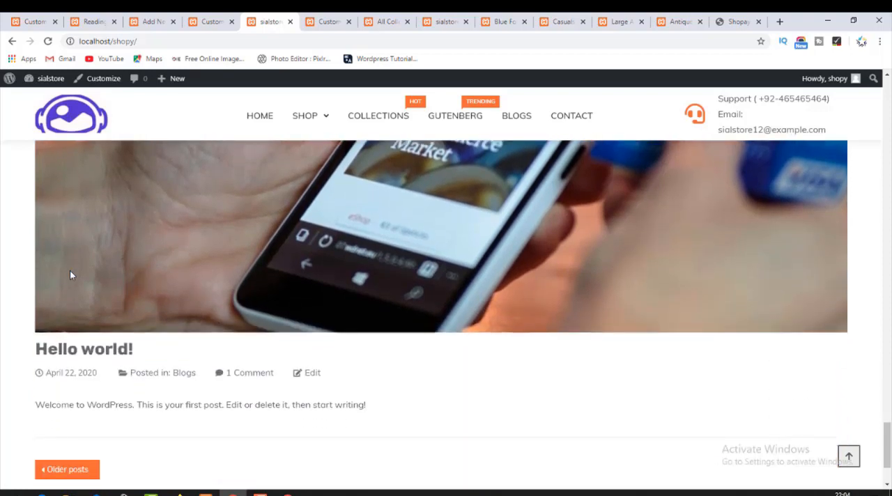
{"action": "scroll", "coordinate": [69, 275], "scroll_direction": "up", "scroll_amount": 5}
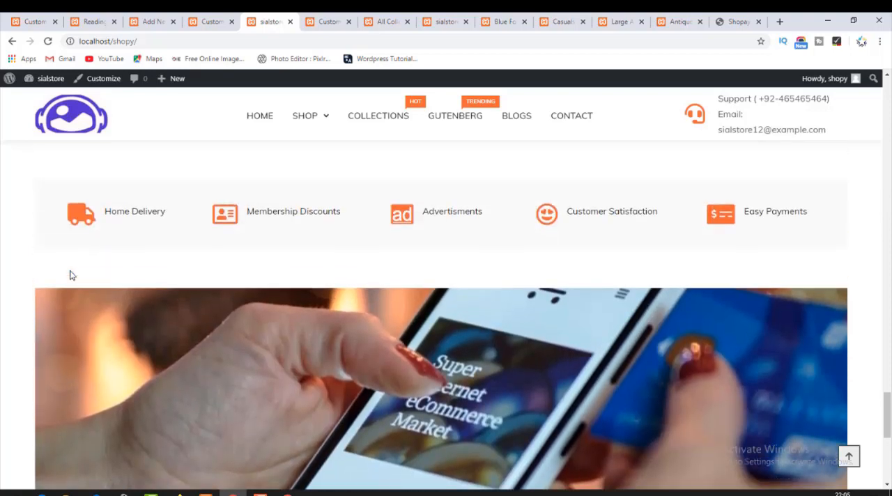
Switch to the Customizer and look through the theme's Design and Sidebar Layout options, returning to its main sections.
{"action": "left_click", "coordinate": [311, 18]}
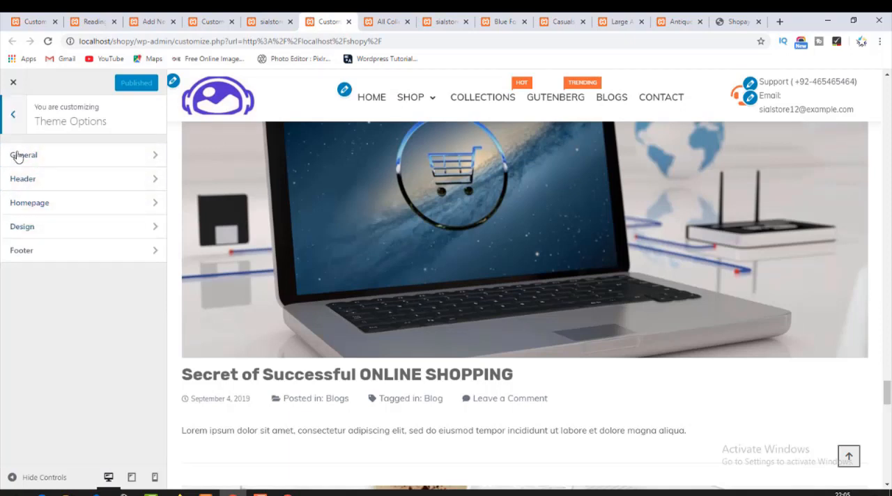
{"action": "left_click", "coordinate": [24, 226]}
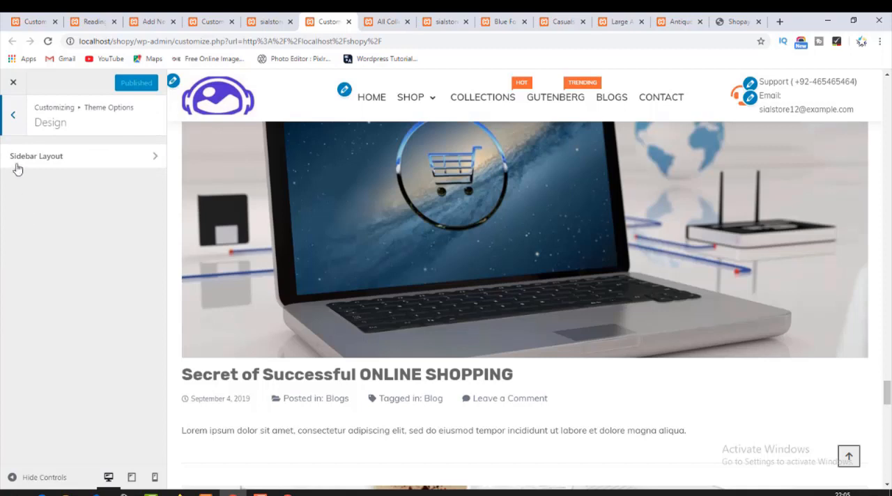
{"action": "left_click", "coordinate": [14, 159]}
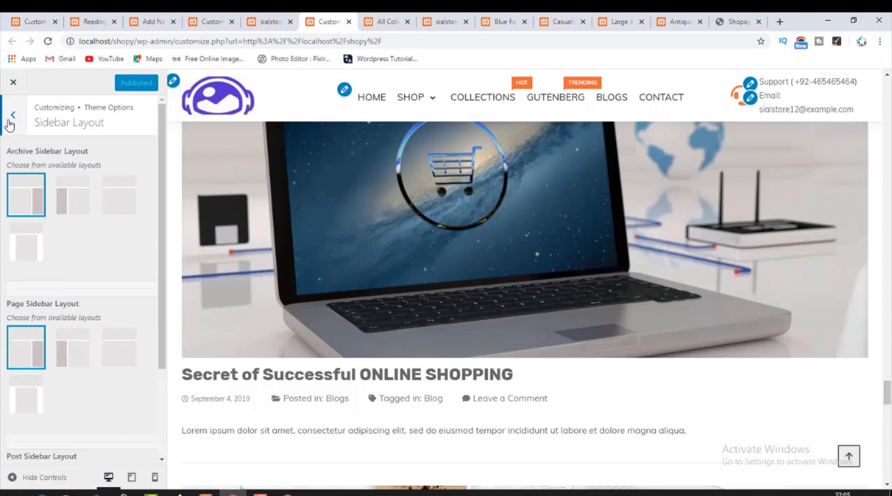
{"action": "left_click", "coordinate": [9, 123]}
{"action": "left_click", "coordinate": [9, 123]}
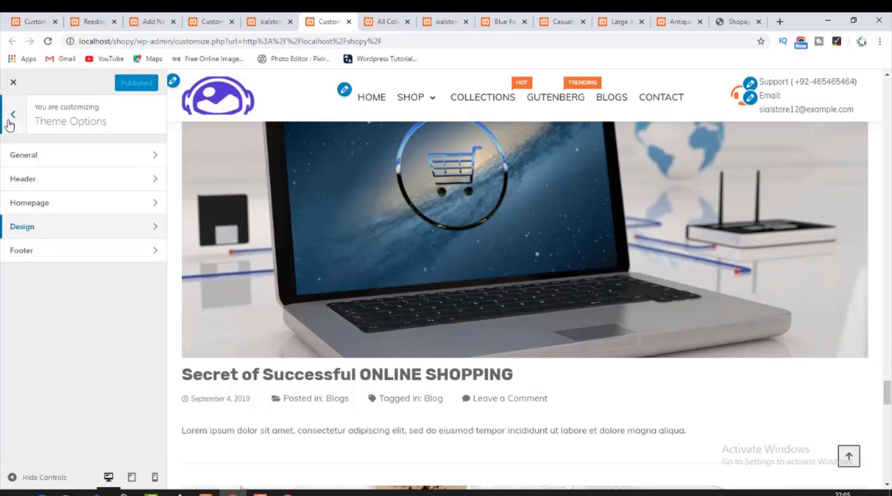
{"action": "left_click", "coordinate": [9, 124]}
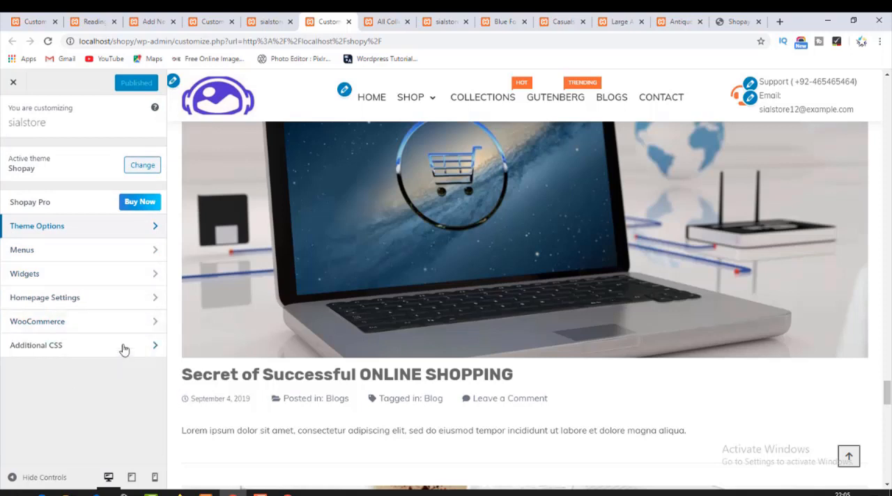
Try the static page homepage display in the Customizer, check its preview and page choices, and reload the Customizer to discard the change.
{"action": "left_click", "coordinate": [81, 298]}
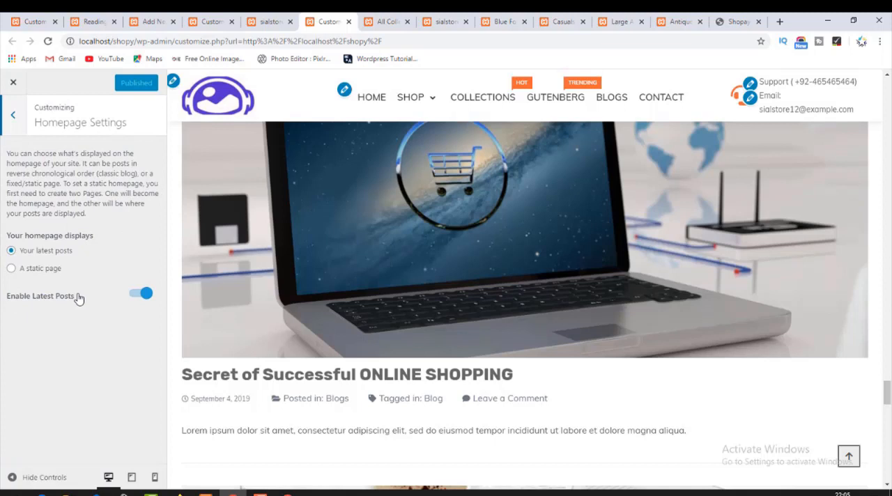
{"action": "left_click", "coordinate": [11, 269]}
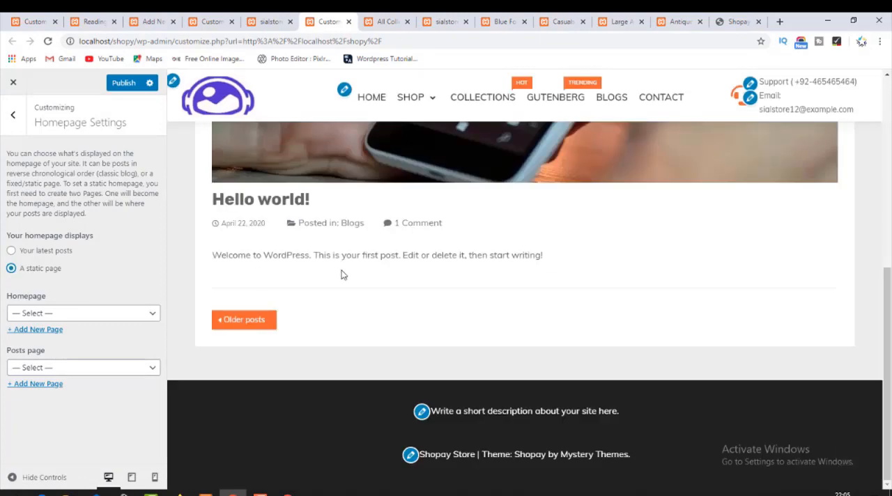
{"action": "scroll", "coordinate": [478, 274], "scroll_direction": "up", "scroll_amount": 8}
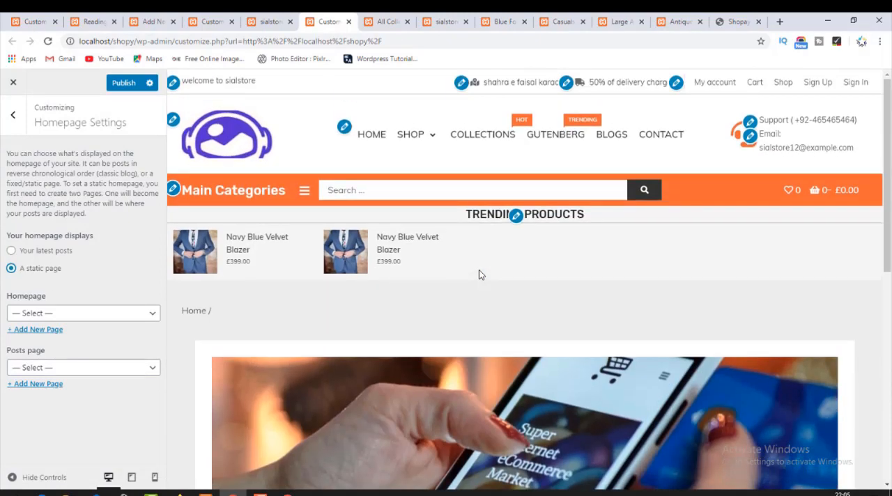
{"action": "scroll", "coordinate": [479, 275], "scroll_direction": "down", "scroll_amount": 8}
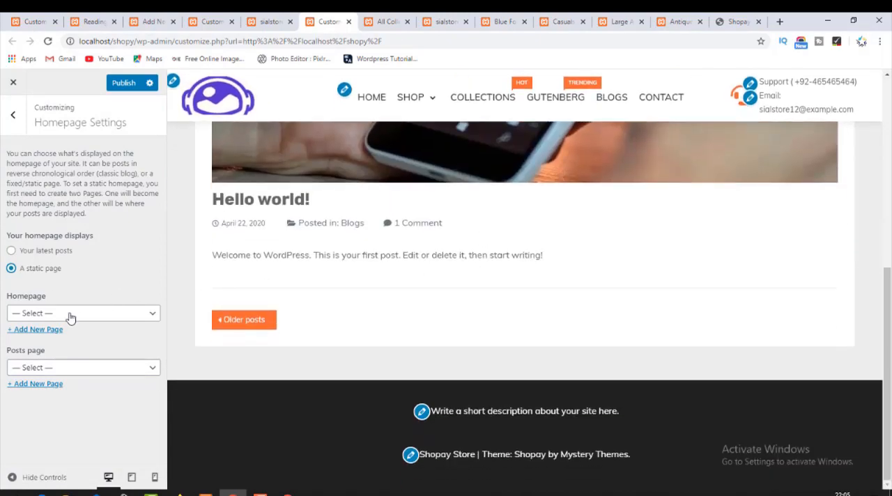
{"action": "left_click", "coordinate": [71, 317]}
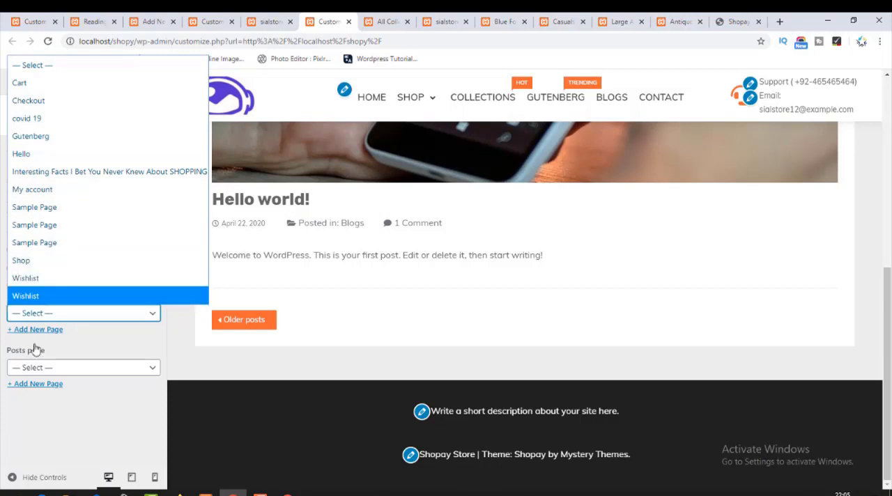
{"action": "left_click", "coordinate": [46, 370]}
{"action": "left_click", "coordinate": [46, 370]}
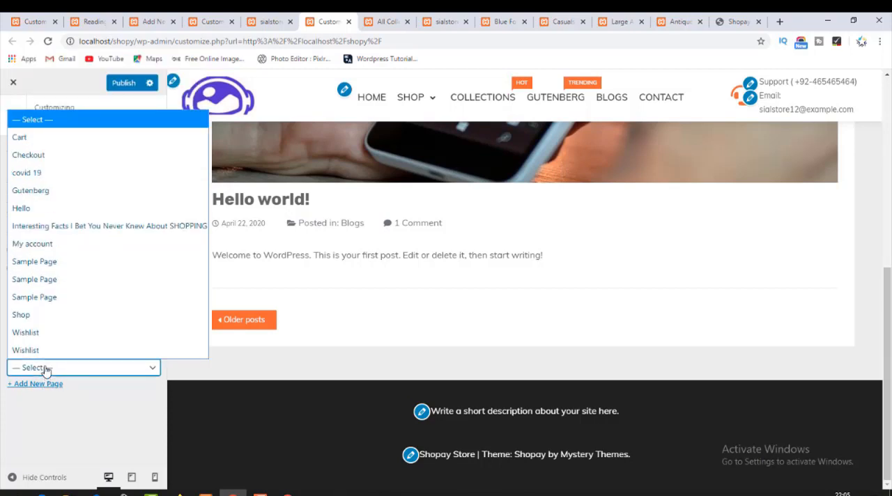
{"action": "left_click", "coordinate": [46, 369]}
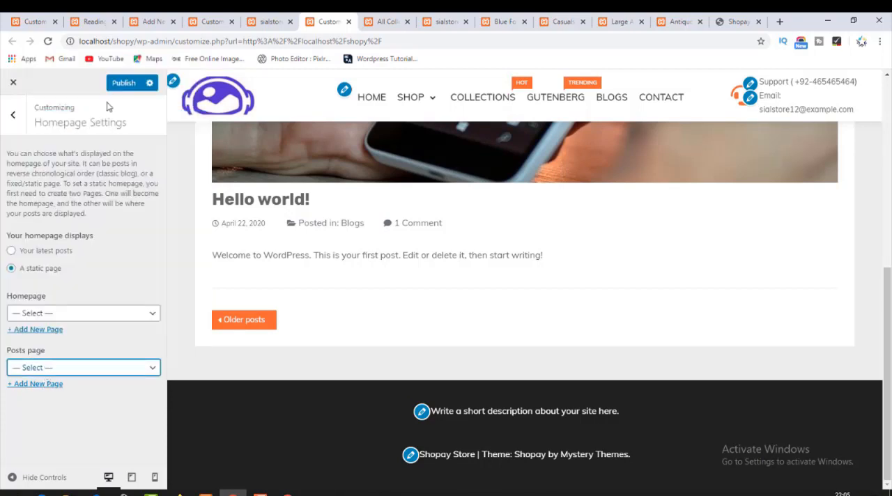
{"action": "left_click", "coordinate": [48, 43]}
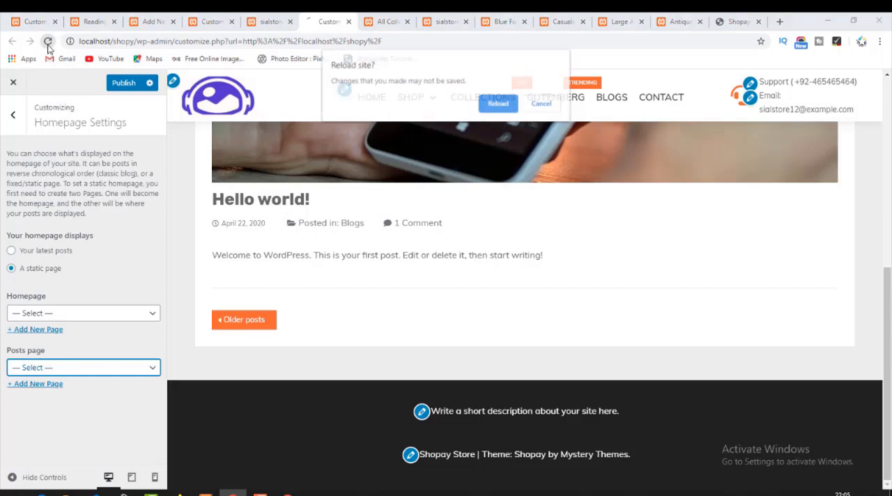
{"action": "left_click", "coordinate": [498, 104]}
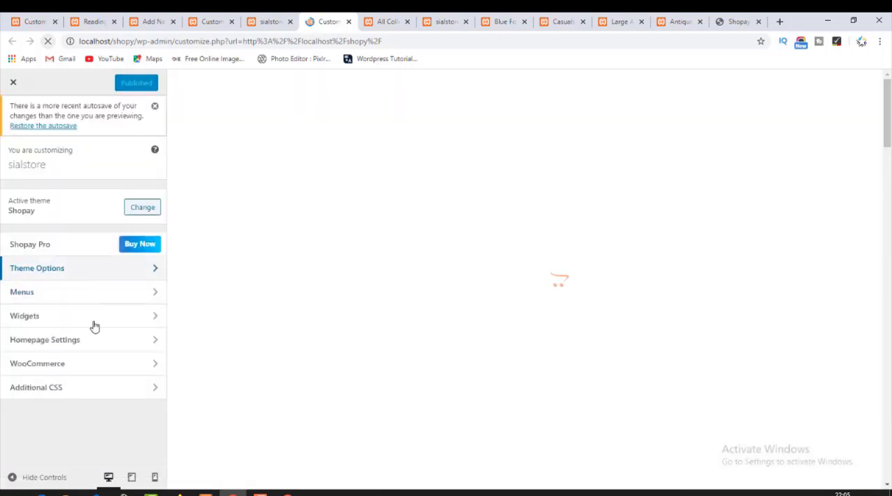
Turn off Enable Latest Posts in the Homepage Settings and load the live homepage from the "All Collections in Your Palm" post.
{"action": "left_click", "coordinate": [101, 341]}
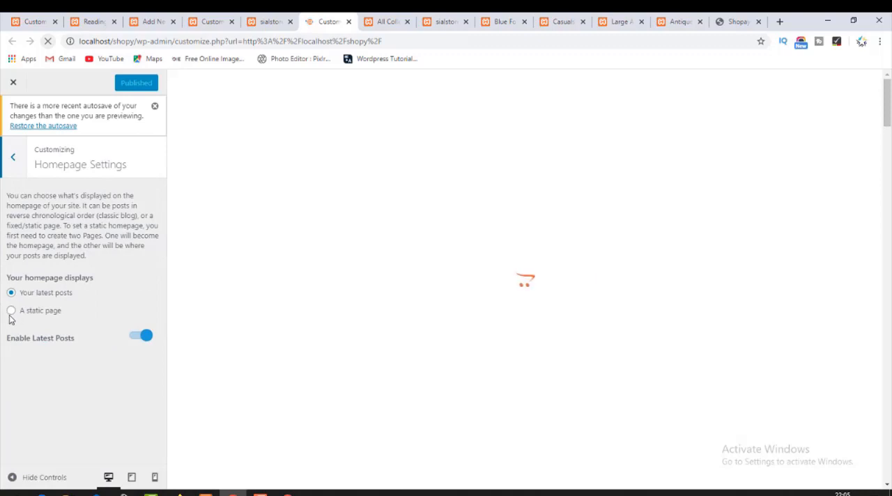
{"action": "left_click", "coordinate": [135, 338]}
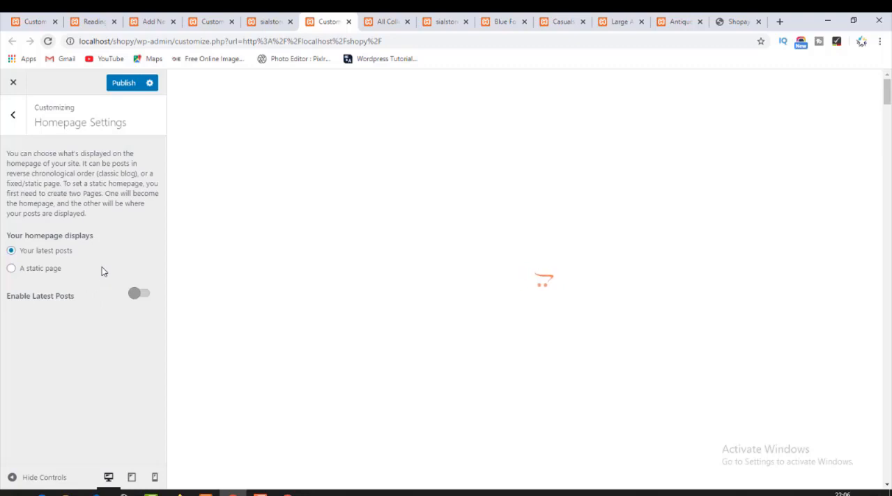
{"action": "left_click", "coordinate": [377, 18]}
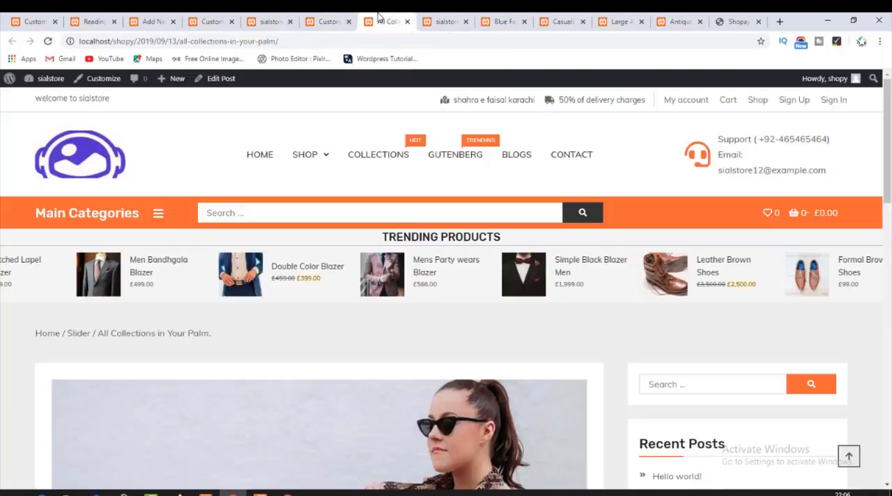
{"action": "left_click", "coordinate": [67, 164]}
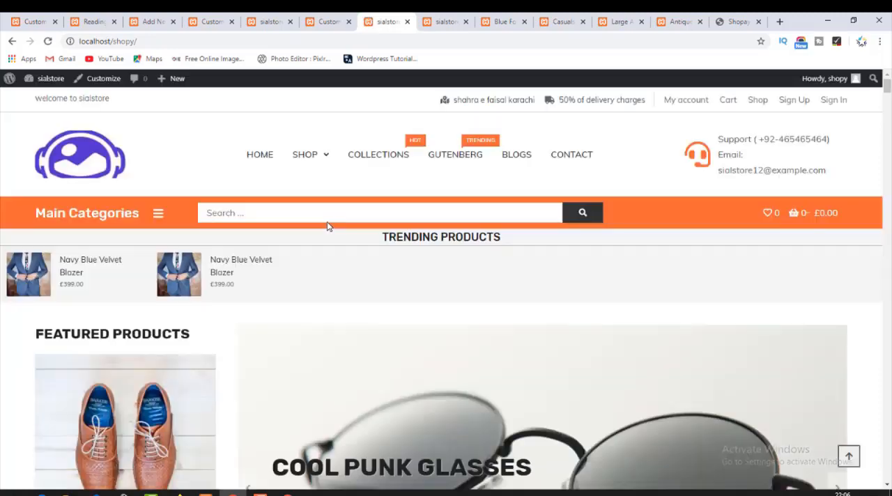
Publish the Homepage Settings with Enable Latest Posts turned off and reload the live store homepage.
{"action": "scroll", "coordinate": [351, 290], "scroll_direction": "down", "scroll_amount": 10}
{"action": "scroll", "coordinate": [351, 298], "scroll_direction": "down", "scroll_amount": 15}
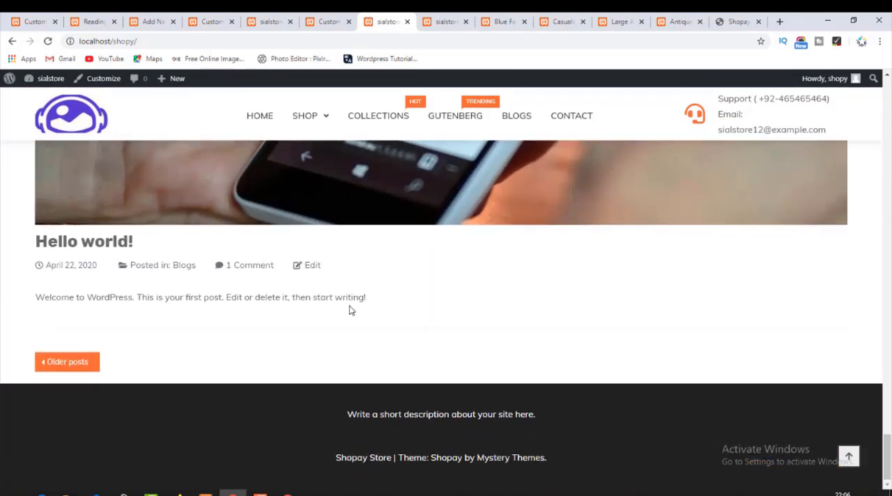
{"action": "scroll", "coordinate": [348, 309], "scroll_direction": "up", "scroll_amount": 5}
{"action": "left_click", "coordinate": [330, 21]}
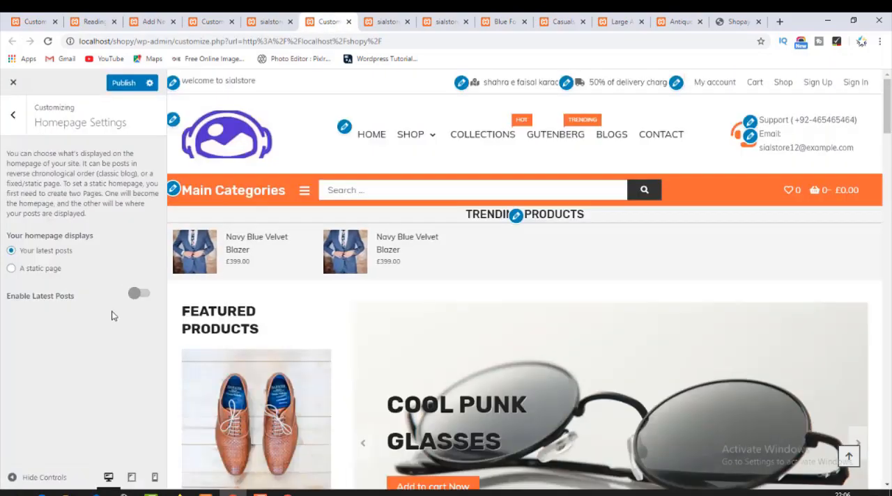
{"action": "left_click", "coordinate": [123, 82]}
{"action": "left_click", "coordinate": [387, 22]}
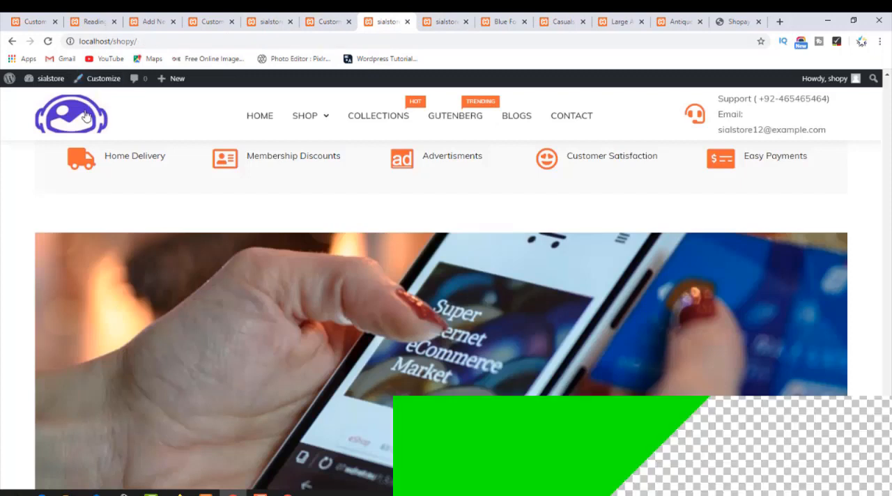
{"action": "left_click", "coordinate": [77, 115]}
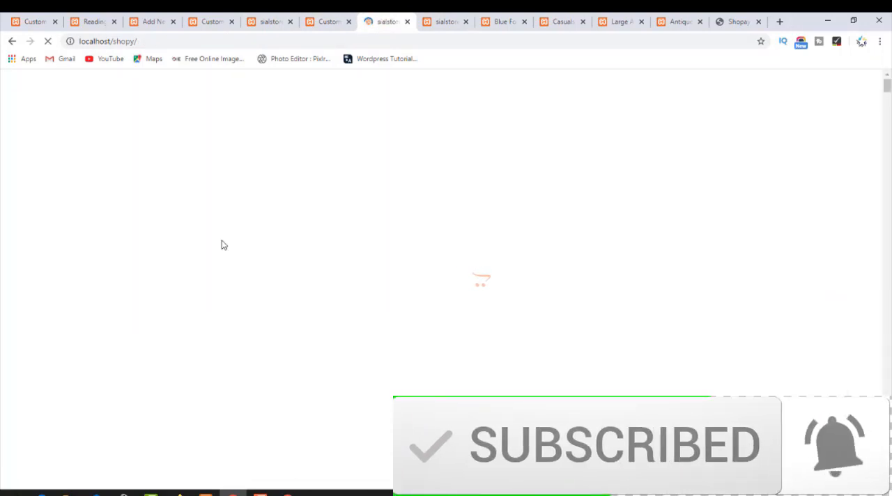
Examine the live homepage from the header to the footer for latest blog posts, checking against the Customizer's Homepage Settings.
{"action": "scroll", "coordinate": [221, 244], "scroll_direction": "down", "scroll_amount": 20}
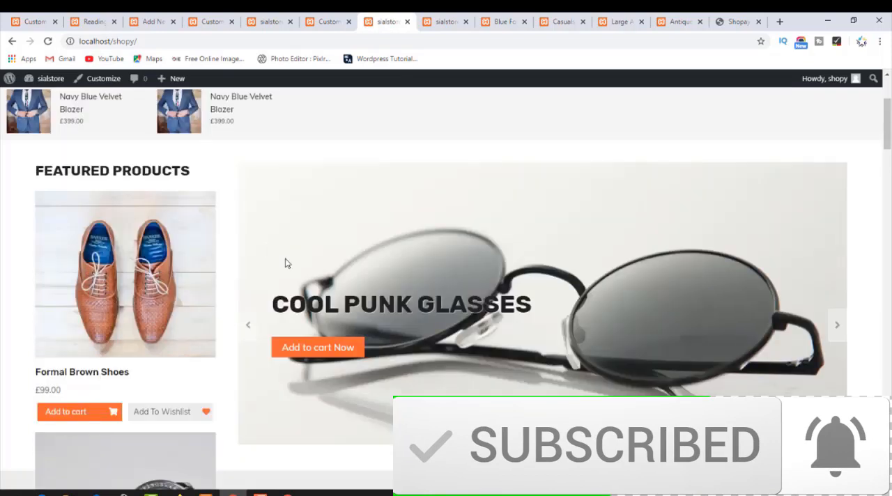
{"action": "scroll", "coordinate": [317, 265], "scroll_direction": "down", "scroll_amount": 5}
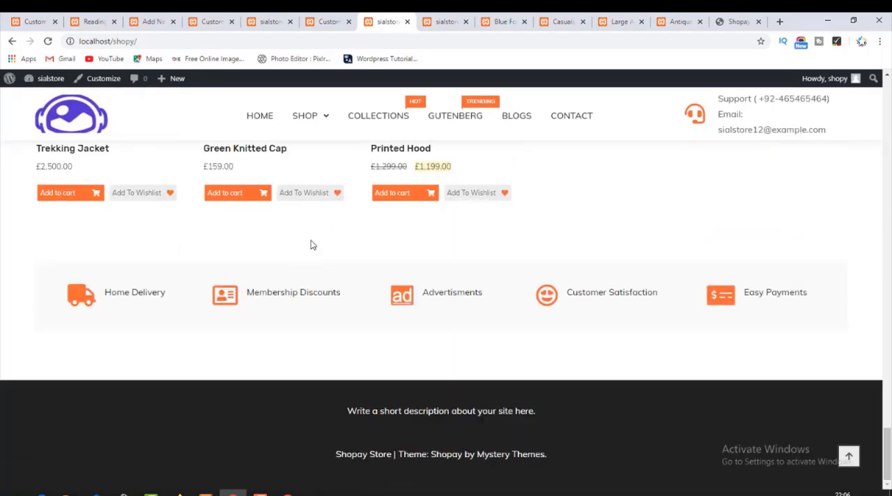
{"action": "left_click", "coordinate": [325, 22]}
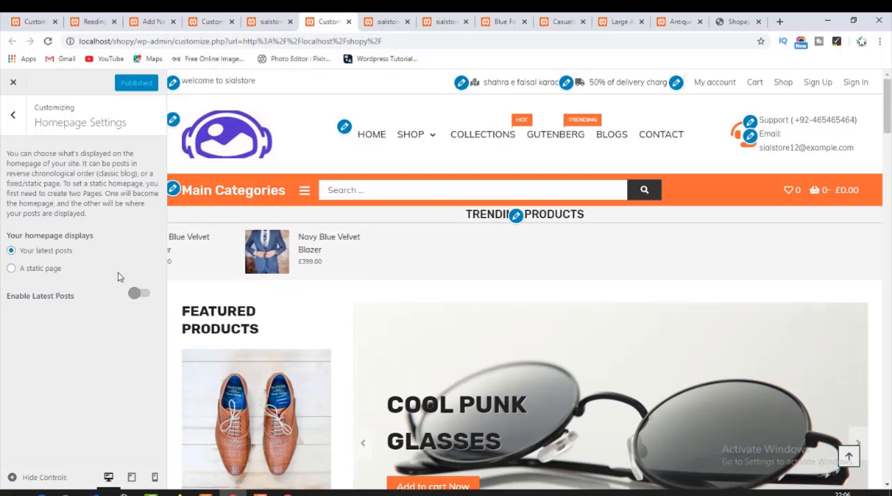
{"action": "left_click", "coordinate": [402, 20]}
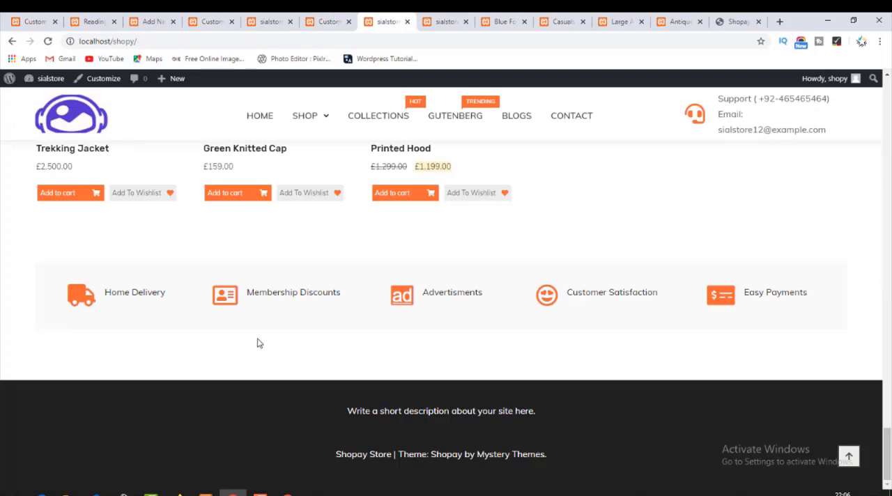
{"action": "scroll", "coordinate": [262, 345], "scroll_direction": "up", "scroll_amount": 15}
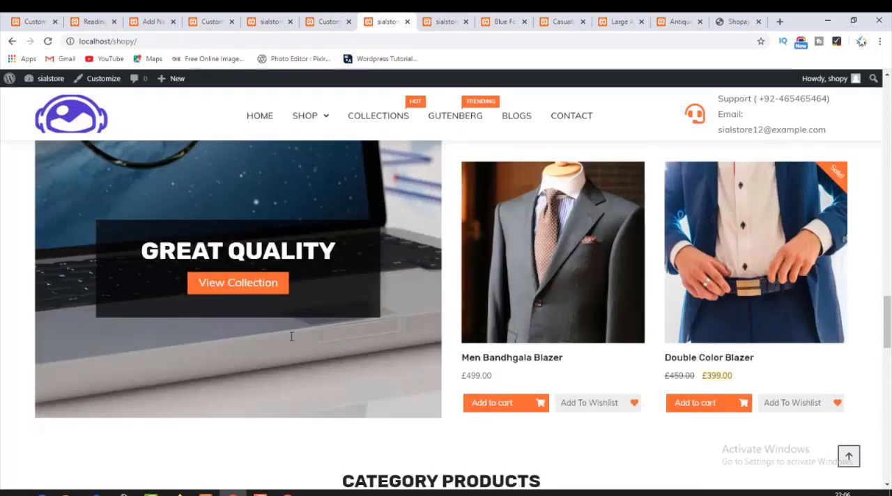
{"action": "scroll", "coordinate": [315, 337], "scroll_direction": "up", "scroll_amount": 10}
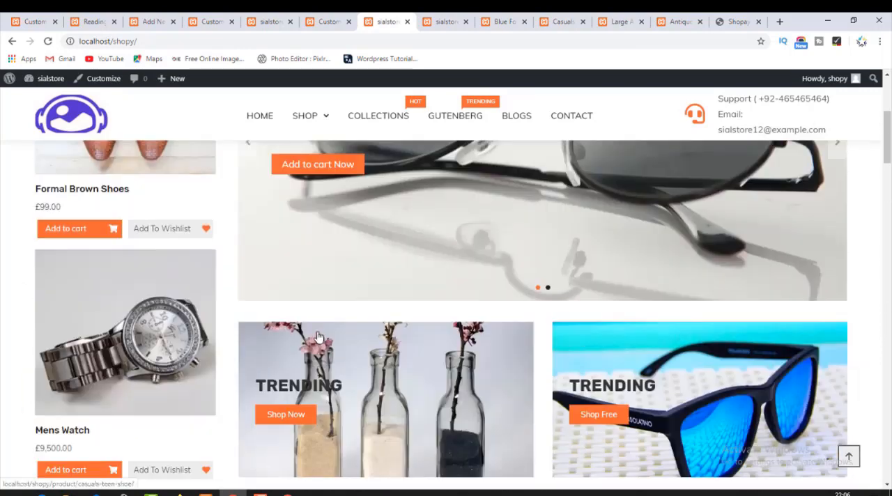
{"action": "scroll", "coordinate": [322, 337], "scroll_direction": "up", "scroll_amount": 3}
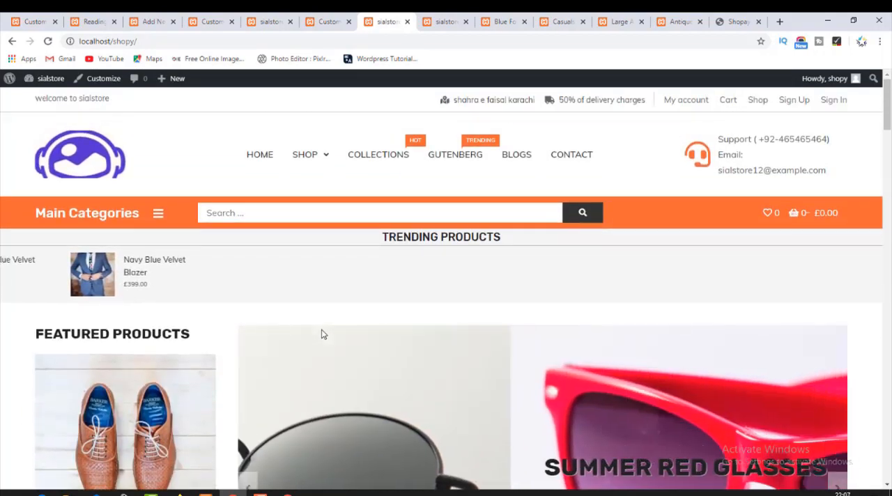
{"action": "scroll", "coordinate": [322, 334], "scroll_direction": "down", "scroll_amount": 5}
{"action": "scroll", "coordinate": [322, 334], "scroll_direction": "down", "scroll_amount": 5}
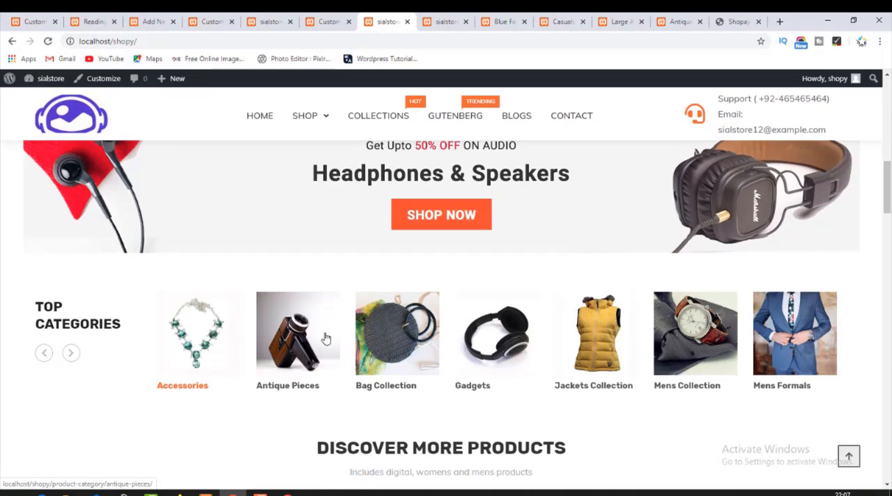
{"action": "scroll", "coordinate": [328, 338], "scroll_direction": "down", "scroll_amount": 15}
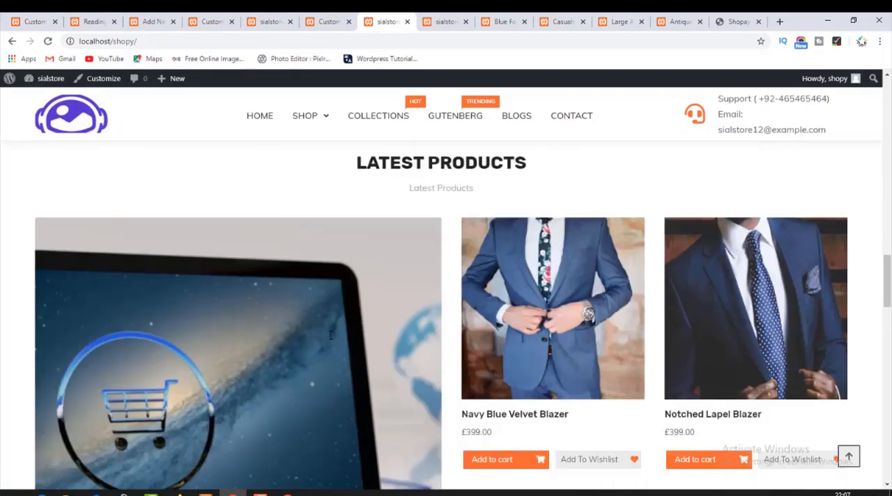
{"action": "scroll", "coordinate": [329, 342], "scroll_direction": "down", "scroll_amount": 4}
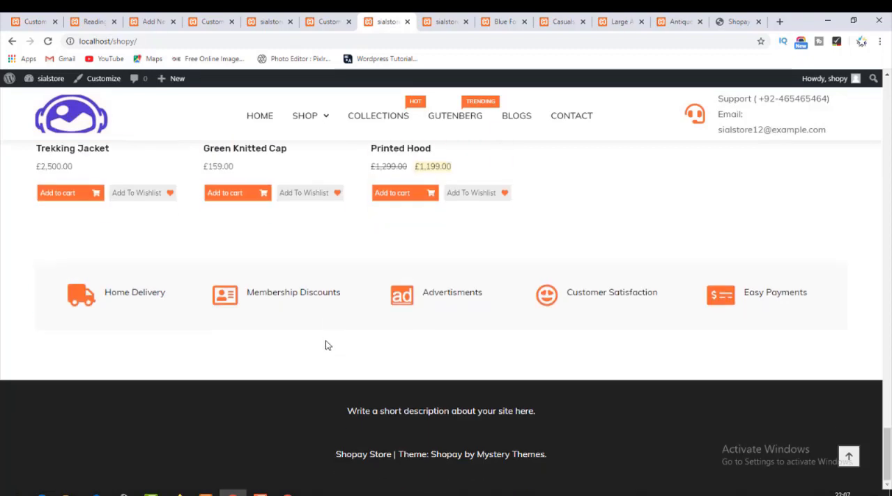
Close the surplus store homepage, Customizer, product and Antique Pieces category tabs up to the Shopay demo.
{"action": "left_click", "coordinate": [279, 22]}
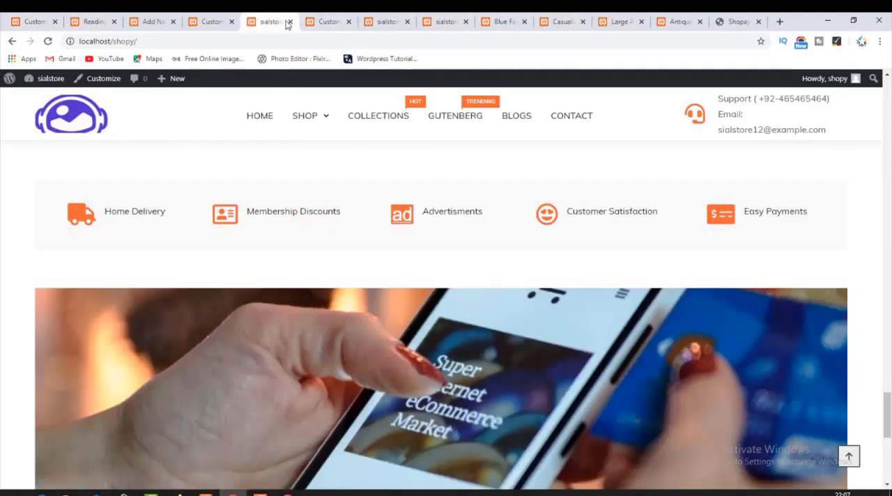
{"action": "left_click", "coordinate": [290, 22]}
{"action": "left_click", "coordinate": [289, 22]}
{"action": "left_click", "coordinate": [290, 22]}
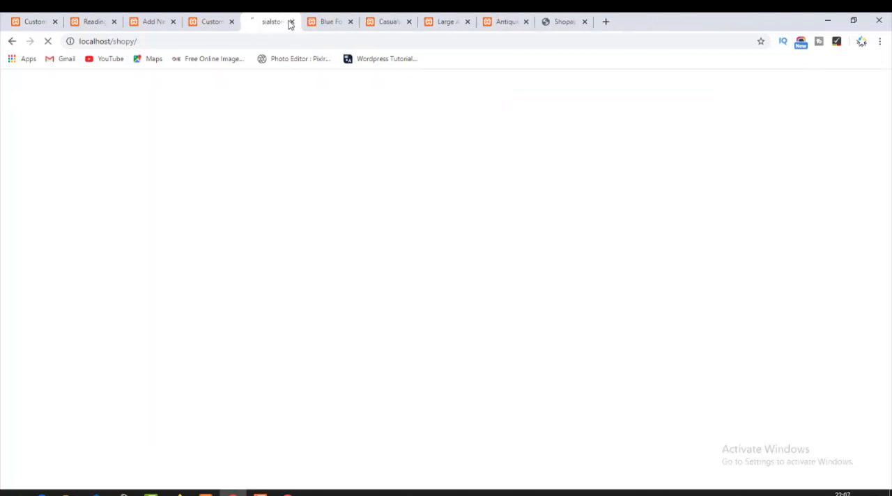
{"action": "left_click", "coordinate": [289, 22]}
{"action": "left_click", "coordinate": [290, 22]}
{"action": "left_click", "coordinate": [290, 22]}
{"action": "left_click", "coordinate": [290, 22]}
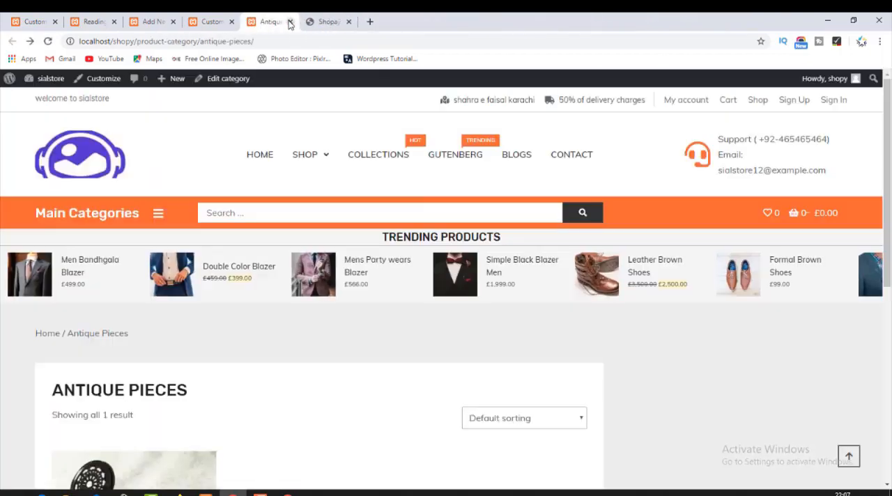
{"action": "left_click", "coordinate": [289, 22]}
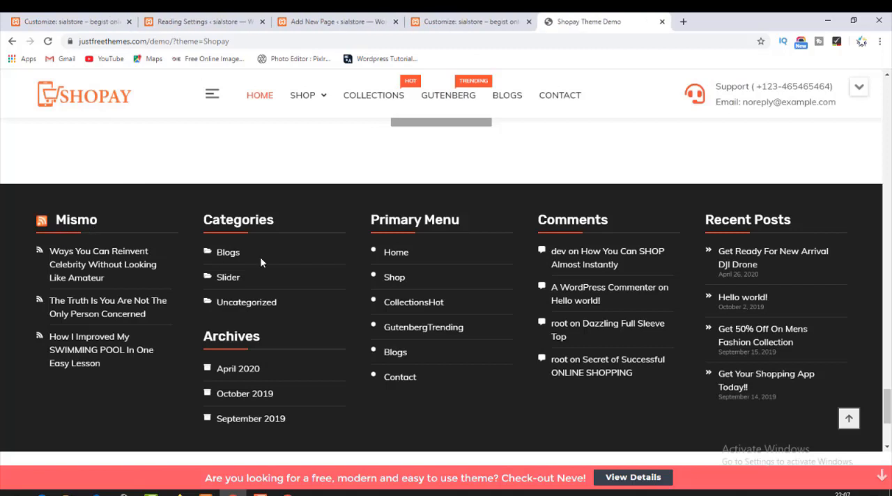
Look over the Shopay demo's footer and close the Add New Page tab holding the published Home page.
{"action": "scroll", "coordinate": [653, 392], "scroll_direction": "down", "scroll_amount": 3}
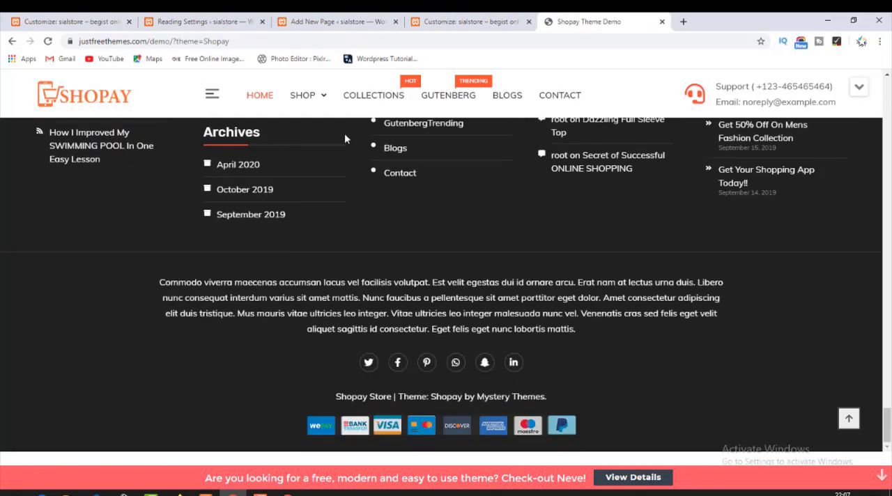
{"action": "left_click", "coordinate": [446, 22]}
{"action": "left_click", "coordinate": [380, 22]}
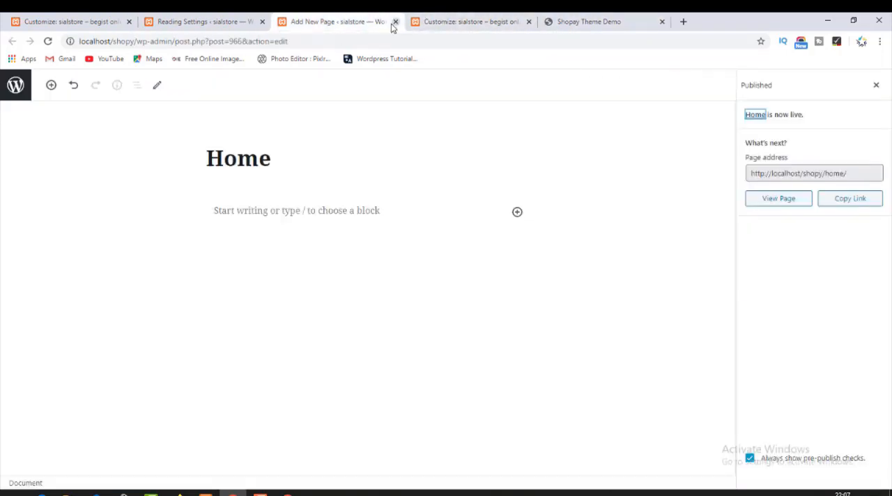
{"action": "left_click", "coordinate": [395, 22]}
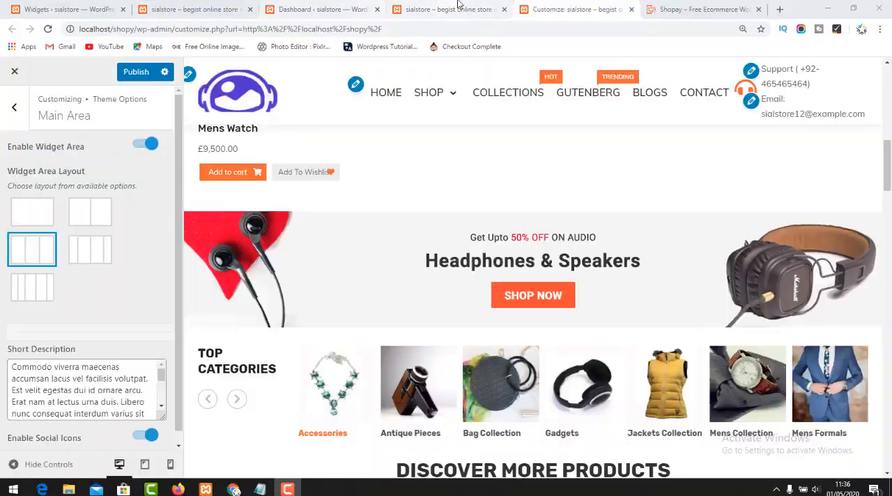
Compare the store's footer with the Shopay demo's footer columns and the Widget Area Layout options in the Customizer's Main Area.
{"action": "left_click", "coordinate": [458, 4]}
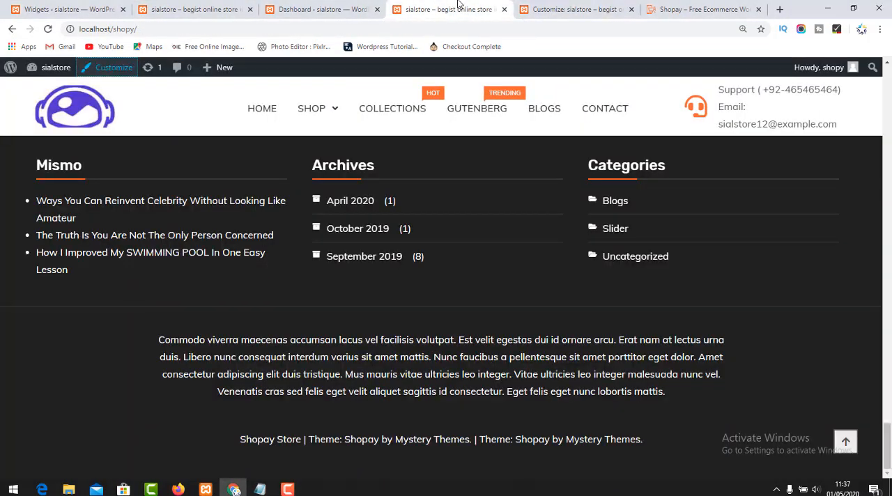
{"action": "left_click", "coordinate": [332, 8]}
{"action": "left_click", "coordinate": [453, 8]}
{"action": "left_click", "coordinate": [552, 9]}
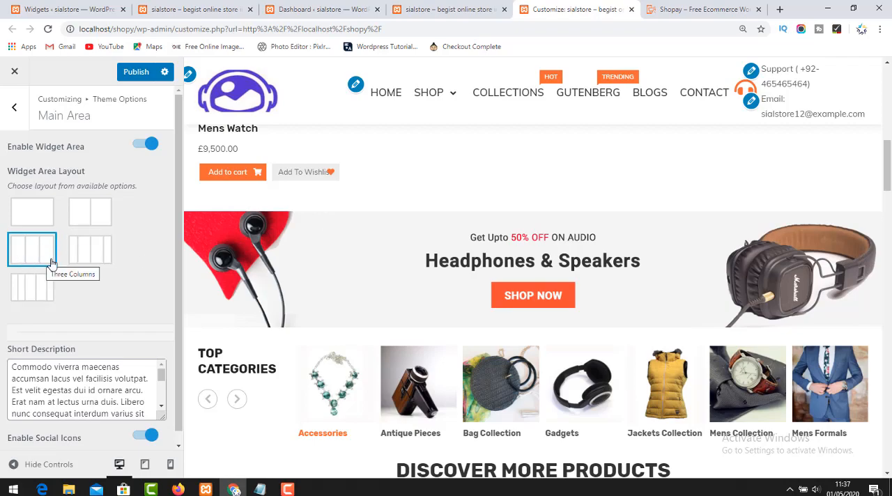
{"action": "left_click", "coordinate": [669, 6]}
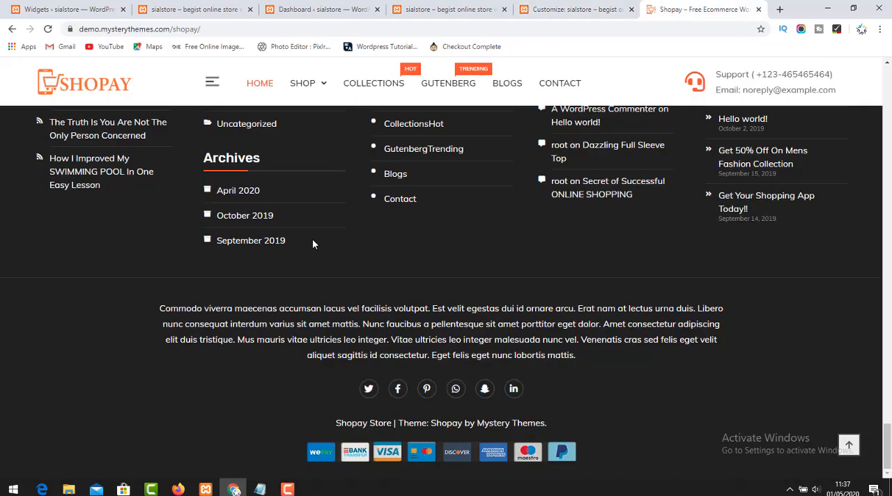
{"action": "scroll", "coordinate": [312, 239], "scroll_direction": "up", "scroll_amount": 2}
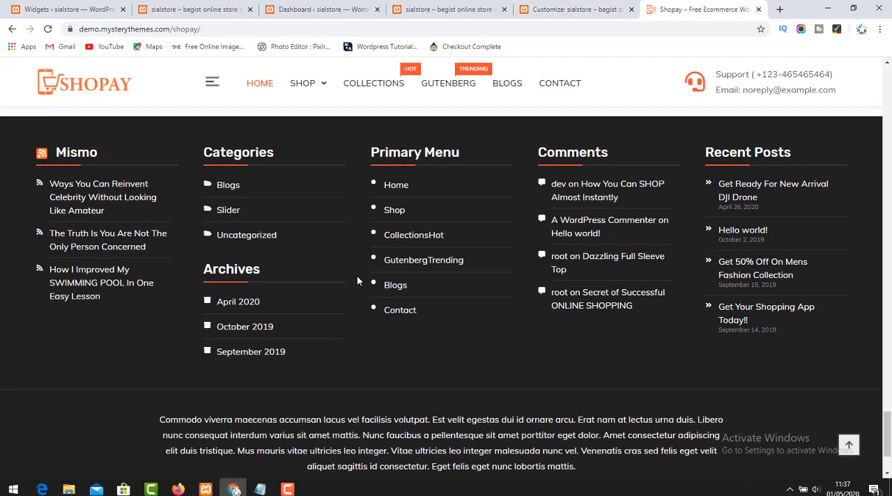
{"action": "left_click", "coordinate": [554, 7]}
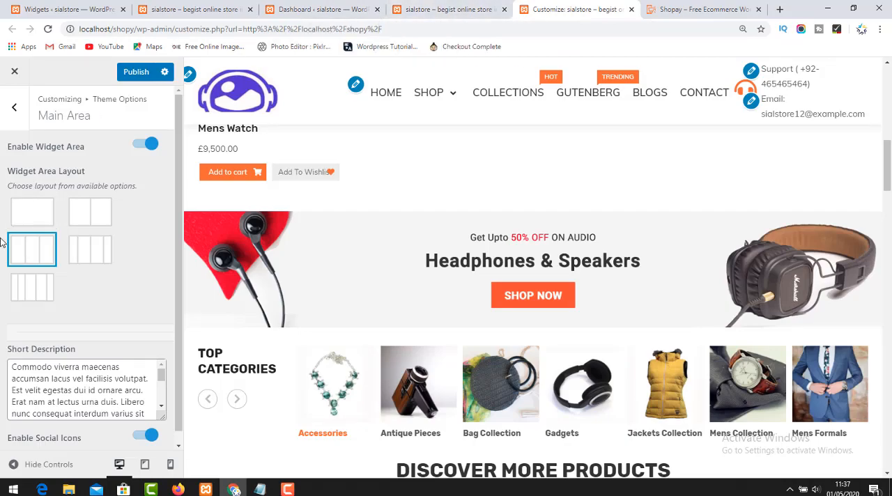
{"action": "scroll", "coordinate": [101, 329], "scroll_direction": "down", "scroll_amount": 1}
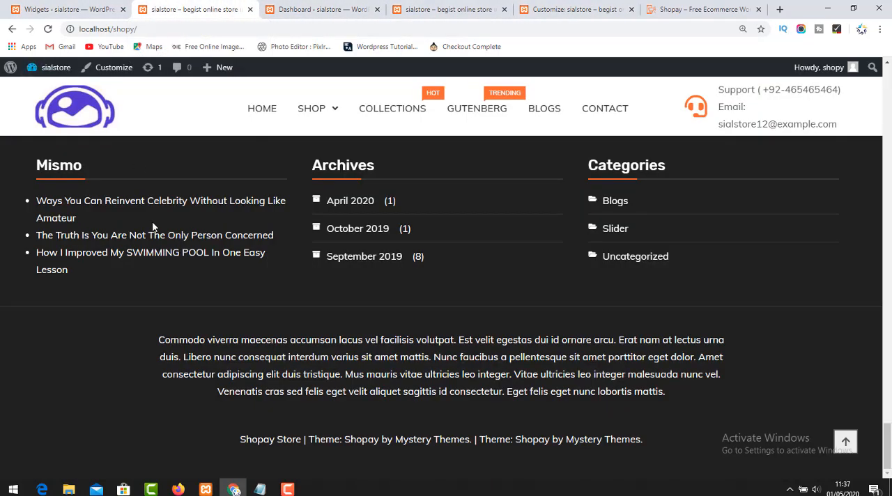
{"action": "scroll", "coordinate": [153, 226], "scroll_direction": "up", "scroll_amount": 10}
Open the Widgets page from the Dashboard and expand Footer Sidebar 1, 2 and 3 to examine their assigned widgets.
{"action": "left_click", "coordinate": [324, 9]}
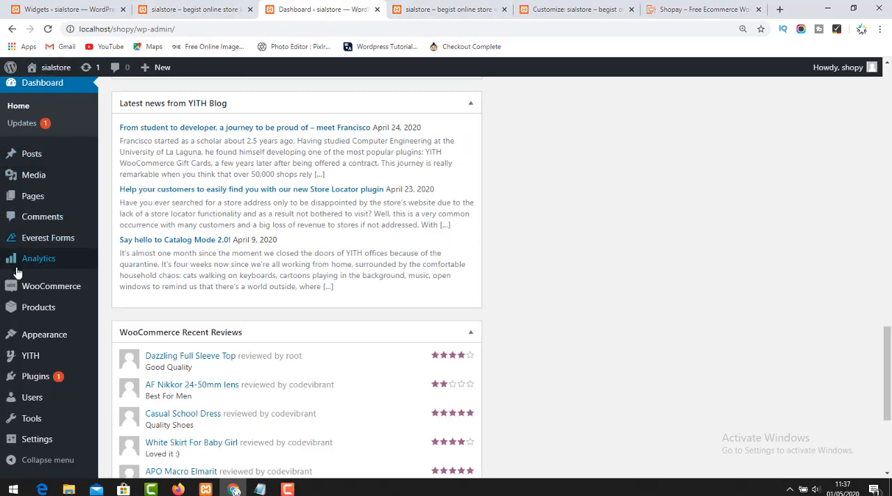
{"action": "mouse_move", "coordinate": [94, 357]}
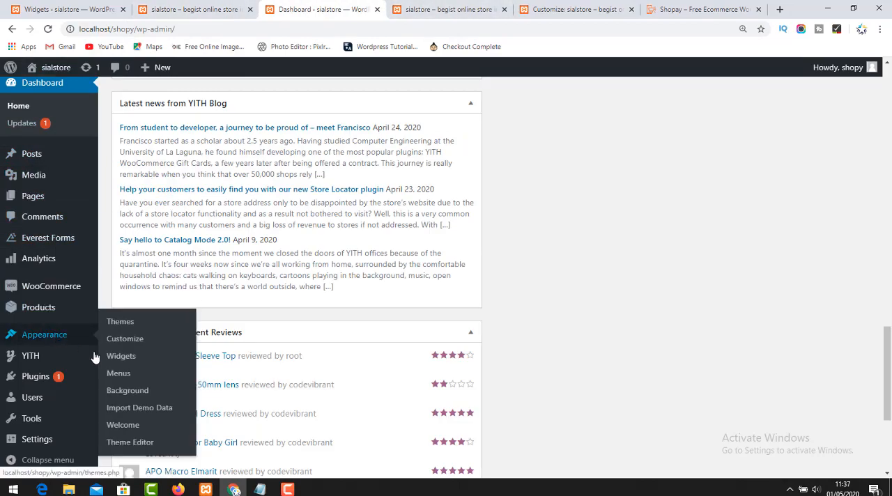
{"action": "left_click", "coordinate": [123, 357]}
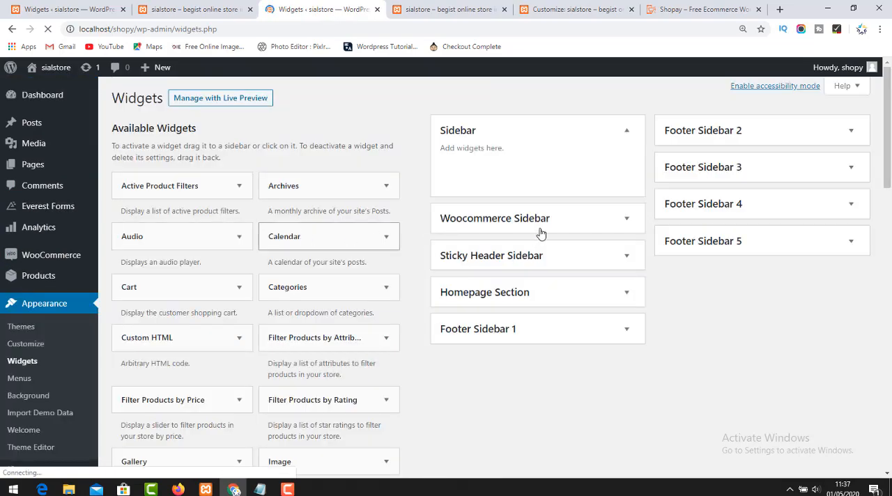
{"action": "left_click", "coordinate": [523, 338]}
{"action": "scroll", "coordinate": [515, 349], "scroll_direction": "down", "scroll_amount": 2}
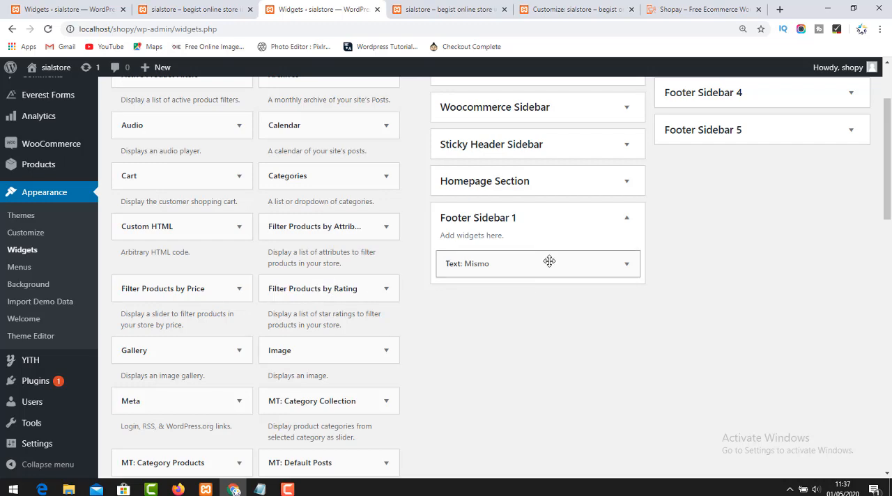
{"action": "scroll", "coordinate": [659, 268], "scroll_direction": "up", "scroll_amount": 2}
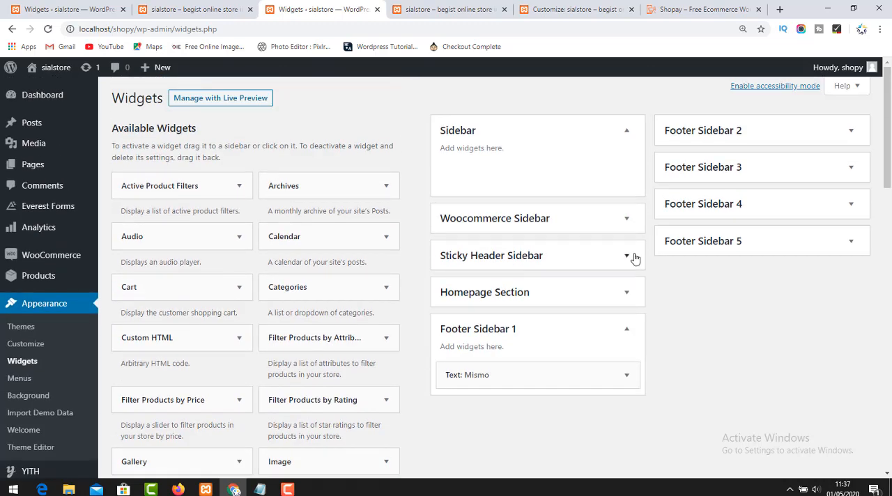
{"action": "left_click", "coordinate": [752, 136]}
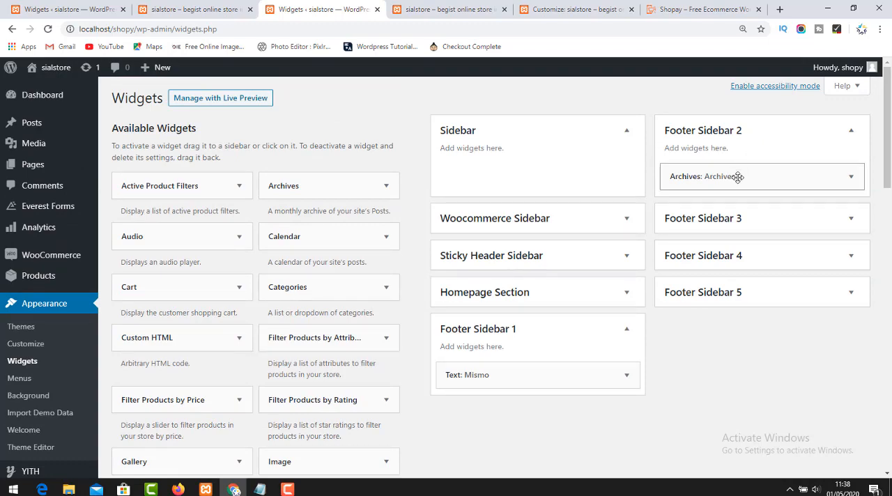
{"action": "left_click", "coordinate": [729, 220]}
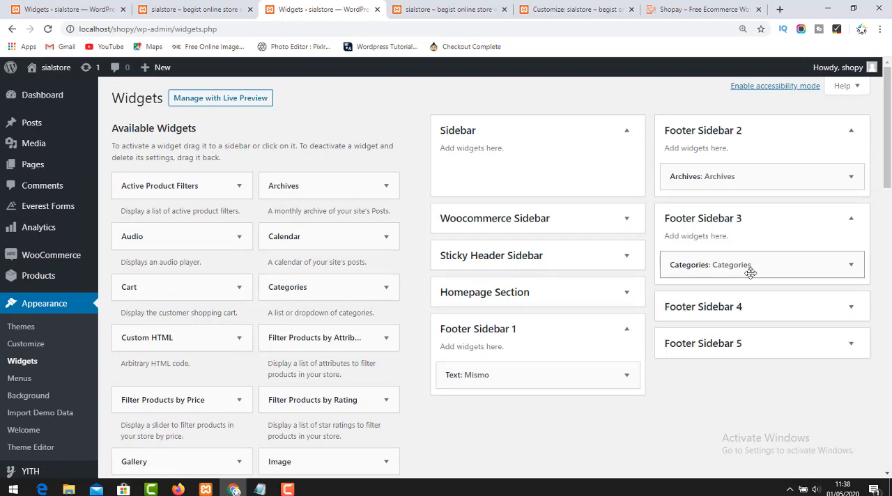
Compare the reloaded store footer with the widgets in the footer sidebars and browse the list of available widgets.
{"action": "scroll", "coordinate": [364, 295], "scroll_direction": "down", "scroll_amount": 3}
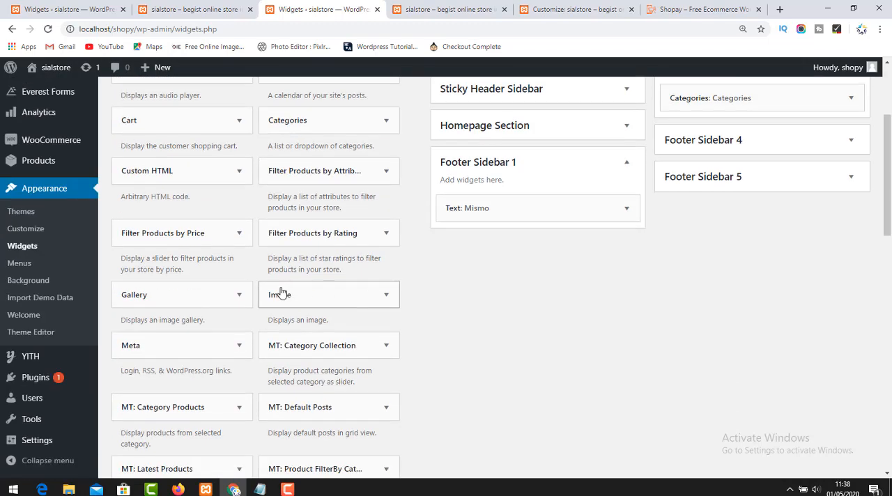
{"action": "scroll", "coordinate": [671, 195], "scroll_direction": "up", "scroll_amount": 3}
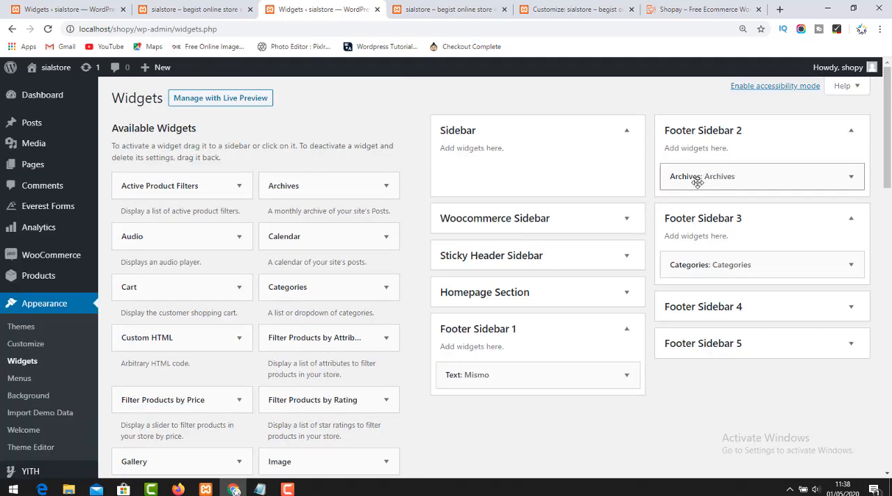
{"action": "left_click", "coordinate": [415, 8]}
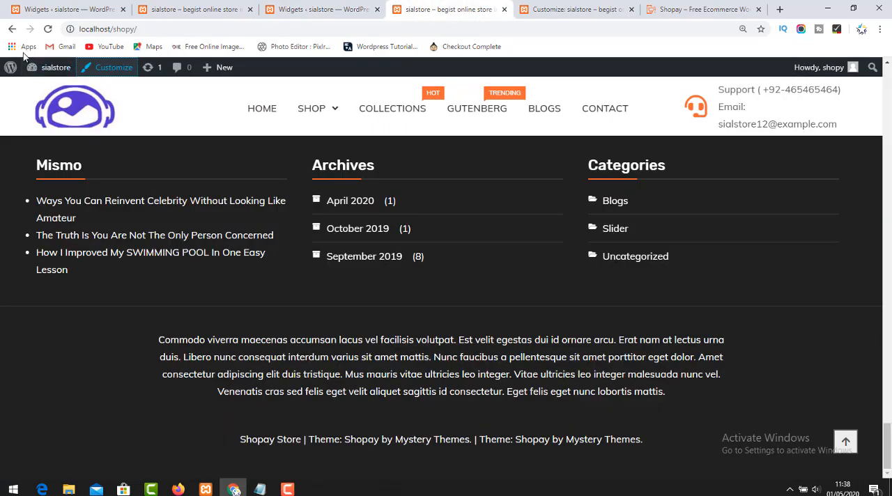
{"action": "left_click", "coordinate": [48, 30]}
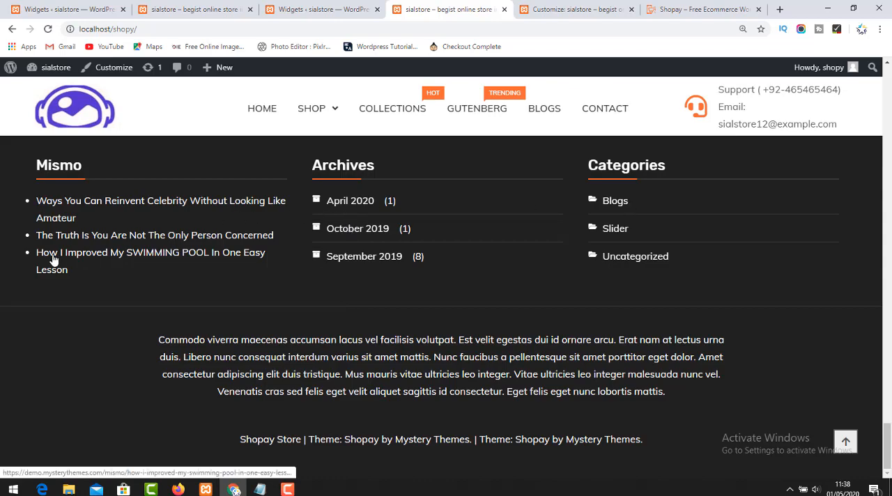
{"action": "left_click", "coordinate": [312, 7]}
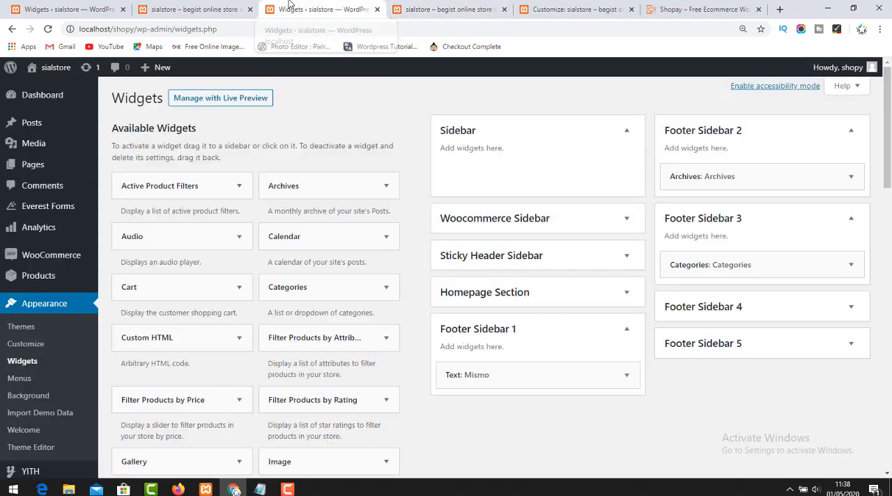
{"action": "scroll", "coordinate": [179, 423], "scroll_direction": "down", "scroll_amount": 2}
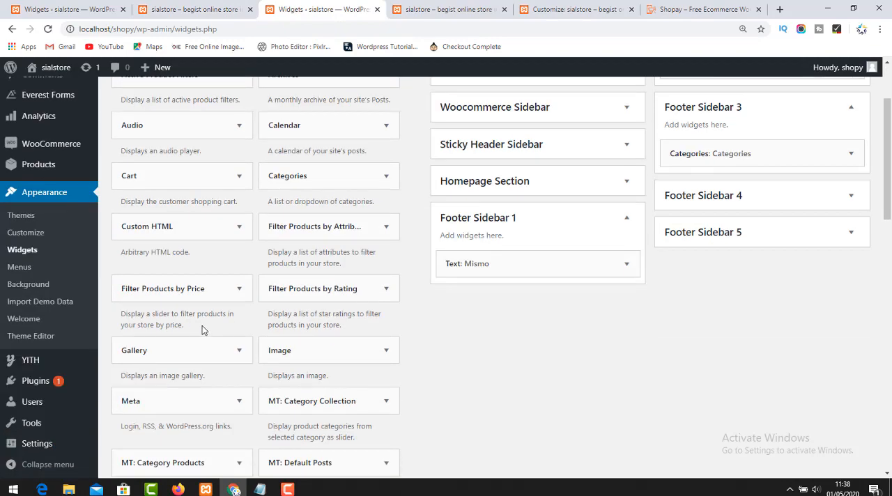
{"action": "scroll", "coordinate": [203, 331], "scroll_direction": "down", "scroll_amount": 5}
{"action": "scroll", "coordinate": [202, 331], "scroll_direction": "down", "scroll_amount": 2}
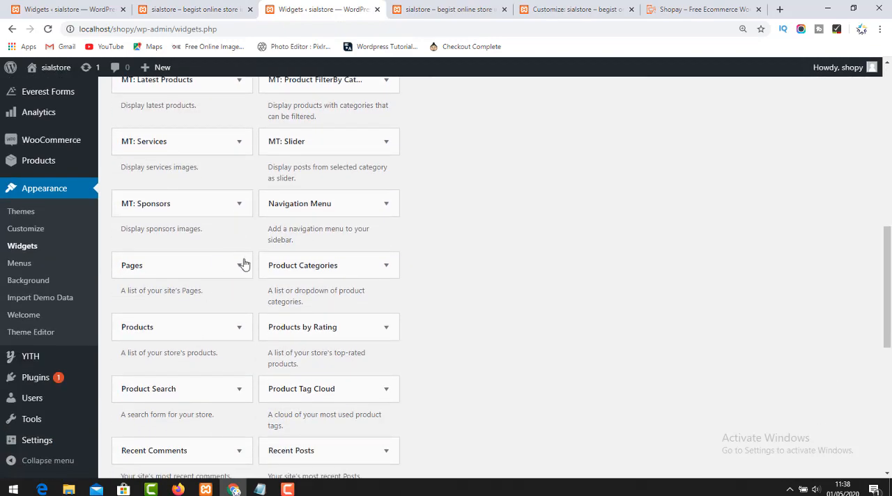
{"action": "scroll", "coordinate": [245, 397], "scroll_direction": "down", "scroll_amount": 3}
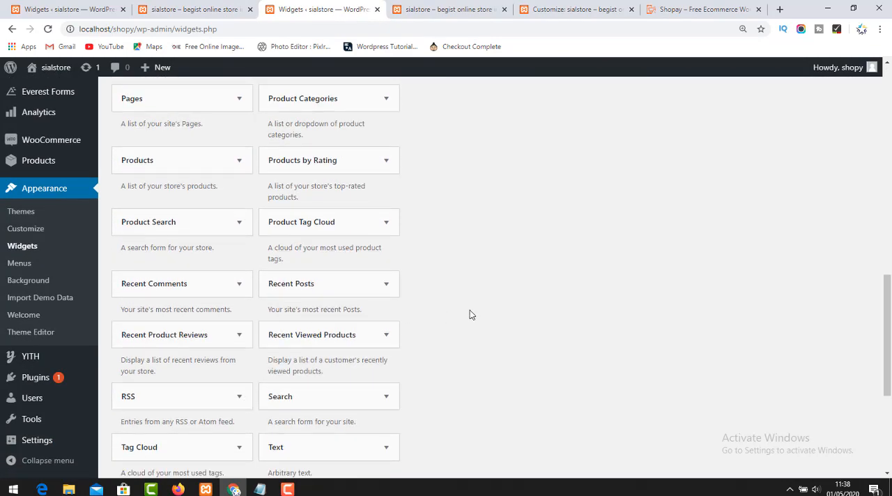
{"action": "scroll", "coordinate": [470, 315], "scroll_direction": "up", "scroll_amount": 10}
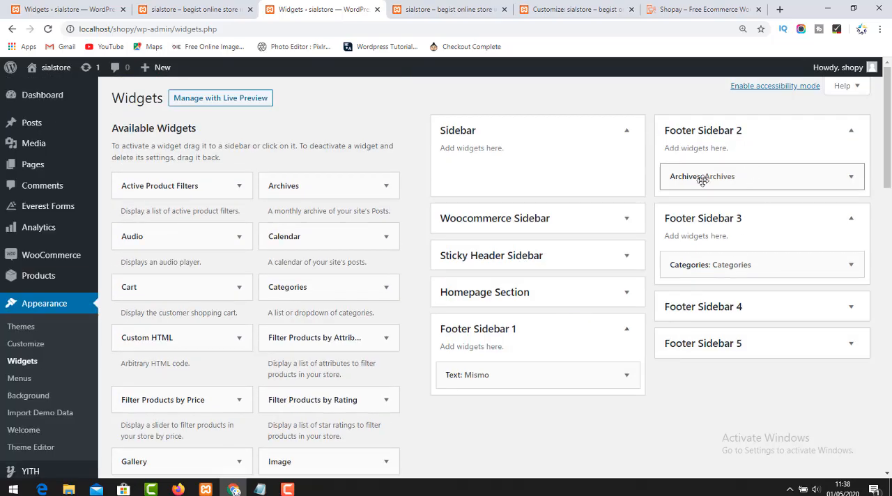
Add a Navigation Menu widget to Footer Sidebar 2.
{"action": "scroll", "coordinate": [201, 362], "scroll_direction": "down", "scroll_amount": 3}
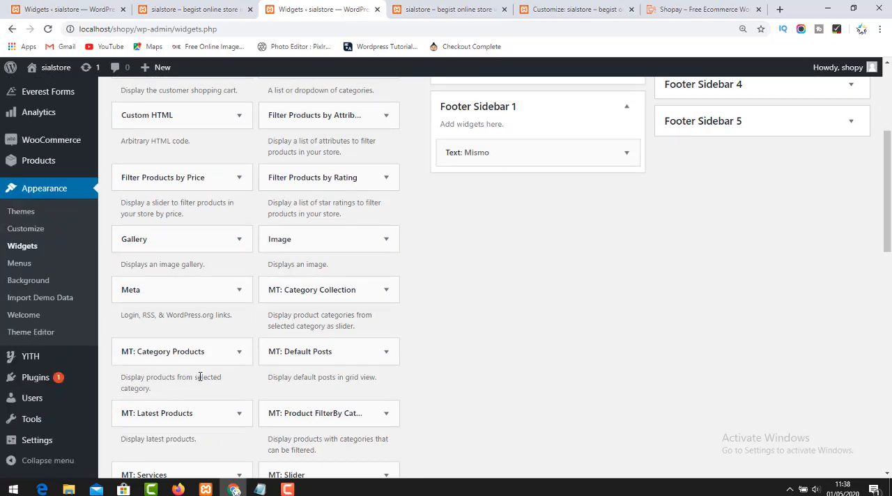
{"action": "scroll", "coordinate": [200, 377], "scroll_direction": "down", "scroll_amount": 3}
{"action": "left_click", "coordinate": [350, 315]}
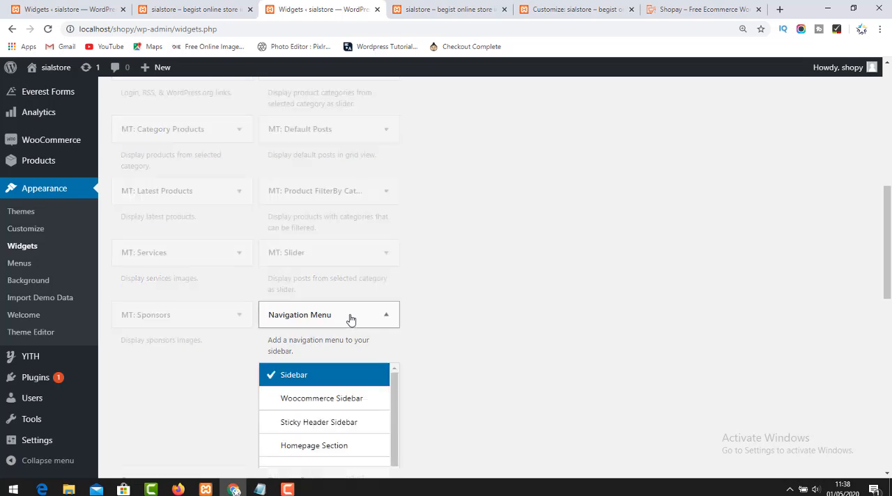
{"action": "scroll", "coordinate": [350, 317], "scroll_direction": "down", "scroll_amount": 4}
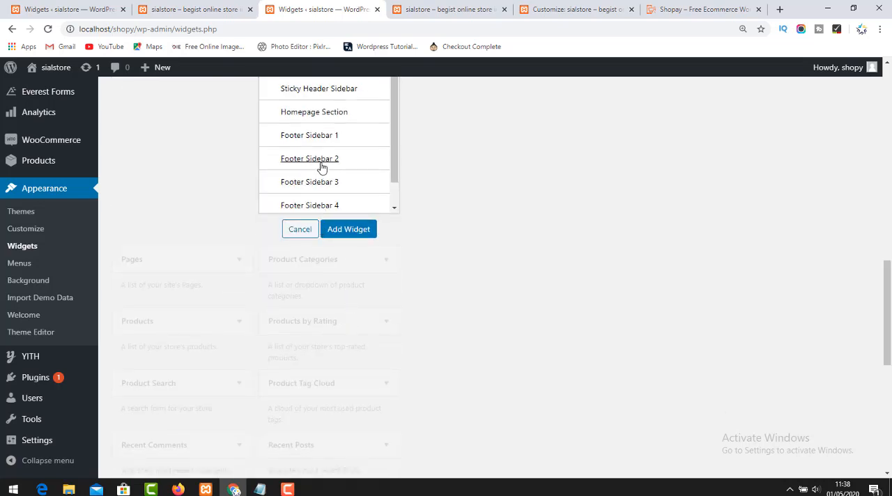
{"action": "left_click", "coordinate": [321, 161]}
{"action": "left_click", "coordinate": [345, 236]}
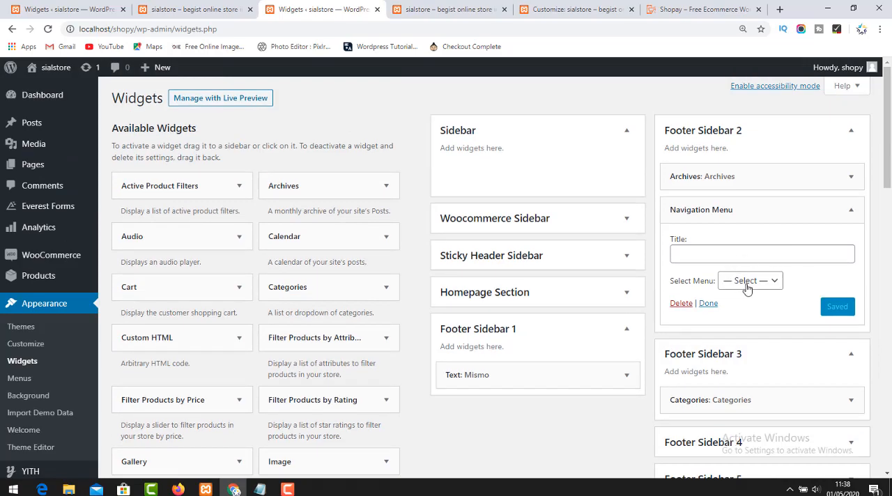
Assign Main Menu to the new Navigation Menu widget, title it "Quik Link" and save it.
{"action": "left_click", "coordinate": [747, 286]}
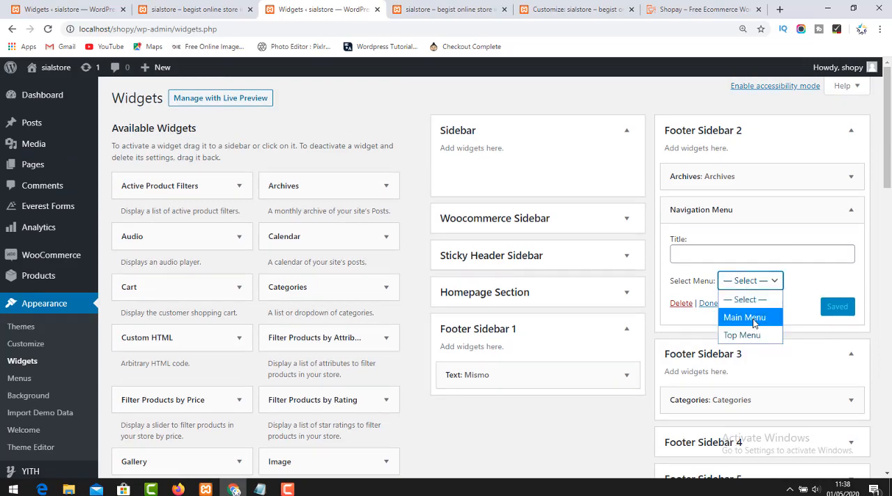
{"action": "left_click", "coordinate": [744, 317]}
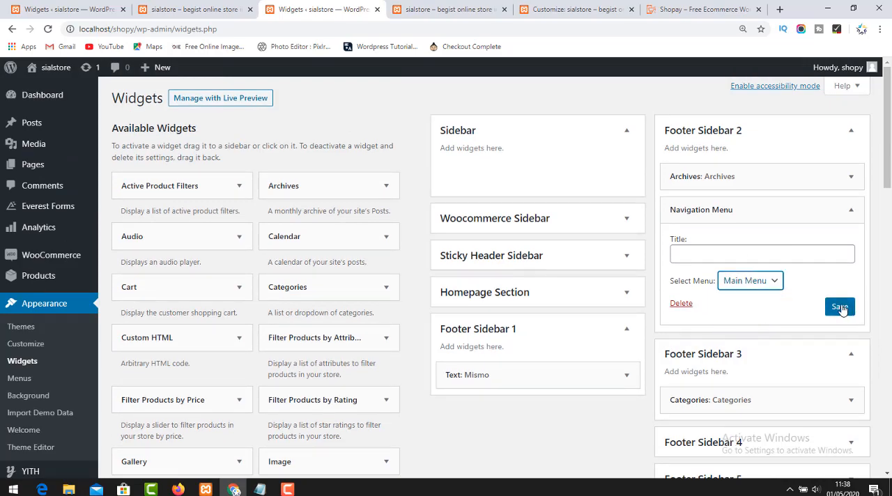
{"action": "left_click", "coordinate": [754, 254]}
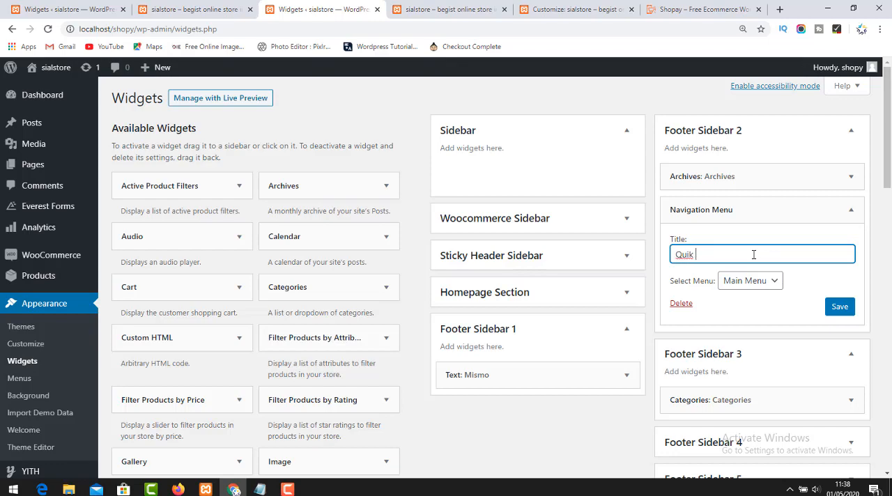
{"action": "type", "text": "Quik Link"}
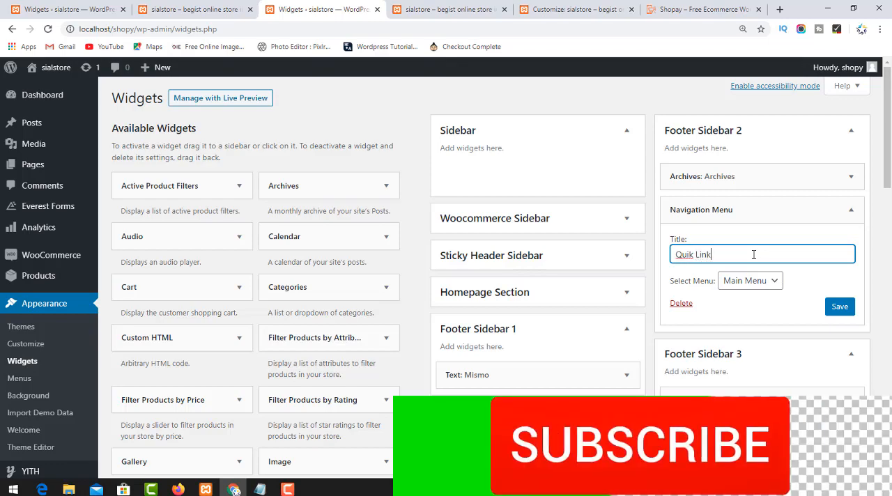
{"action": "left_click", "coordinate": [839, 306]}
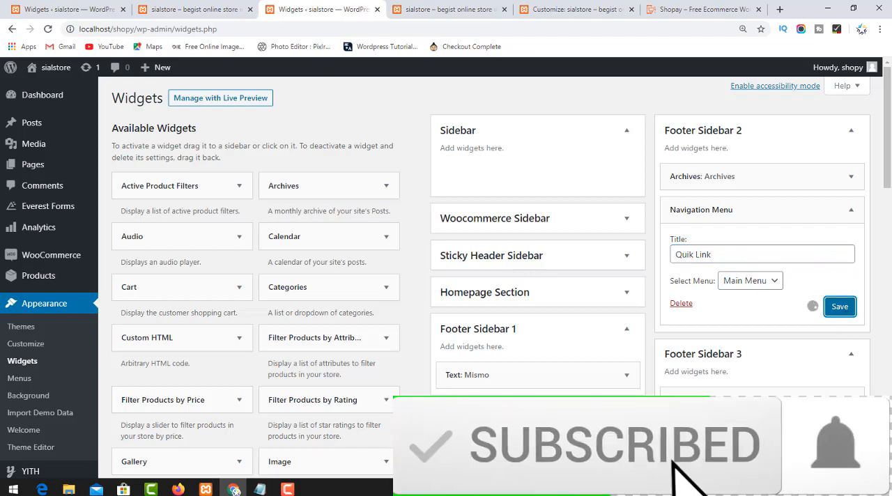
Return to the store homepage and examine the Quik Link menu in its footer.
{"action": "left_click", "coordinate": [449, 9]}
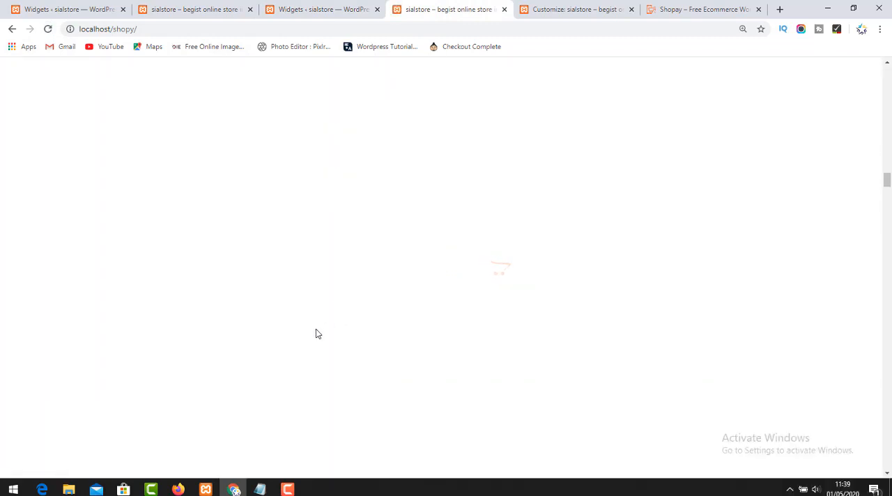
{"action": "scroll", "coordinate": [333, 292], "scroll_direction": "up", "scroll_amount": 3}
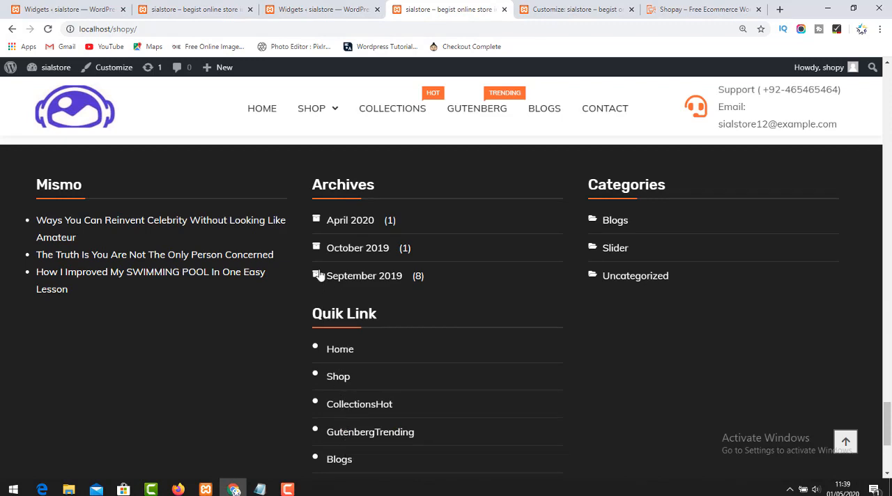
{"action": "scroll", "coordinate": [287, 325], "scroll_direction": "down", "scroll_amount": 3}
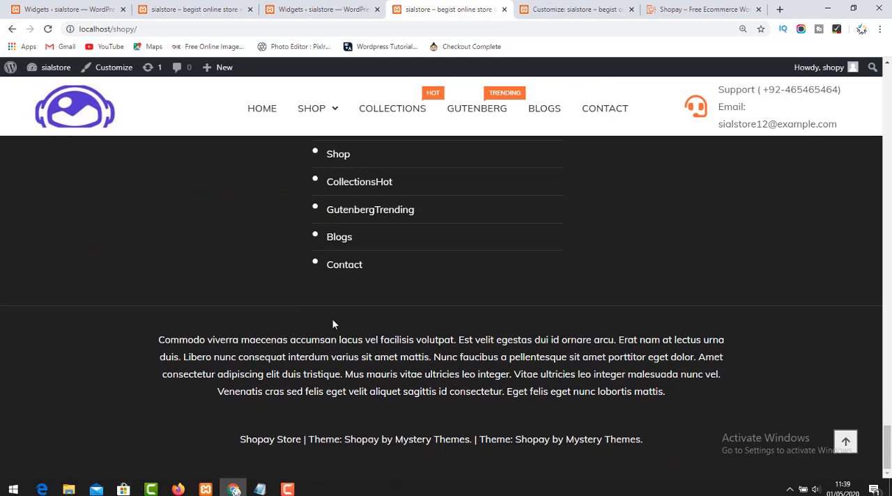
Review the store homepage from its header and featured products through the slider to the Discover More Products section.
{"action": "scroll", "coordinate": [333, 320], "scroll_direction": "up", "scroll_amount": 10}
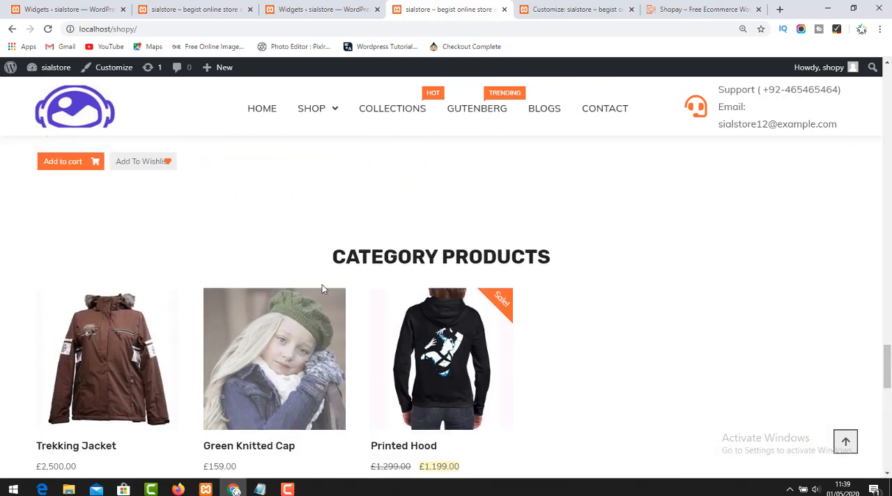
{"action": "scroll", "coordinate": [321, 285], "scroll_direction": "up", "scroll_amount": 5}
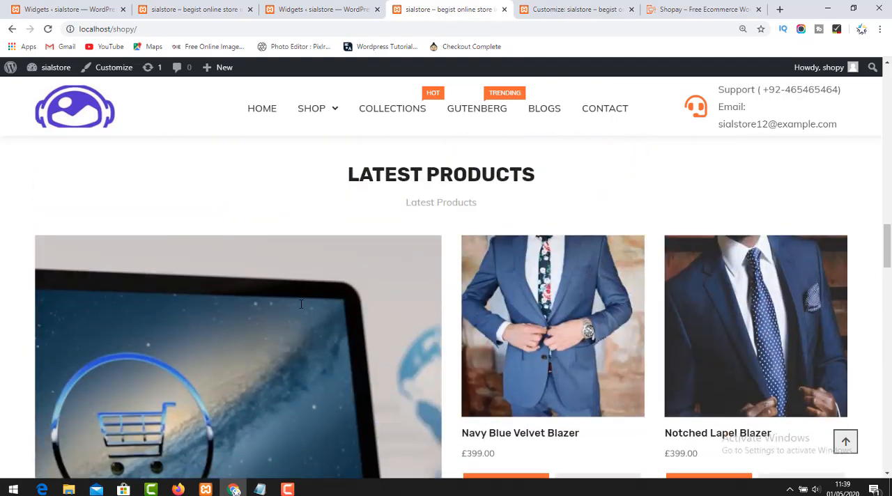
{"action": "scroll", "coordinate": [301, 304], "scroll_direction": "up", "scroll_amount": 10}
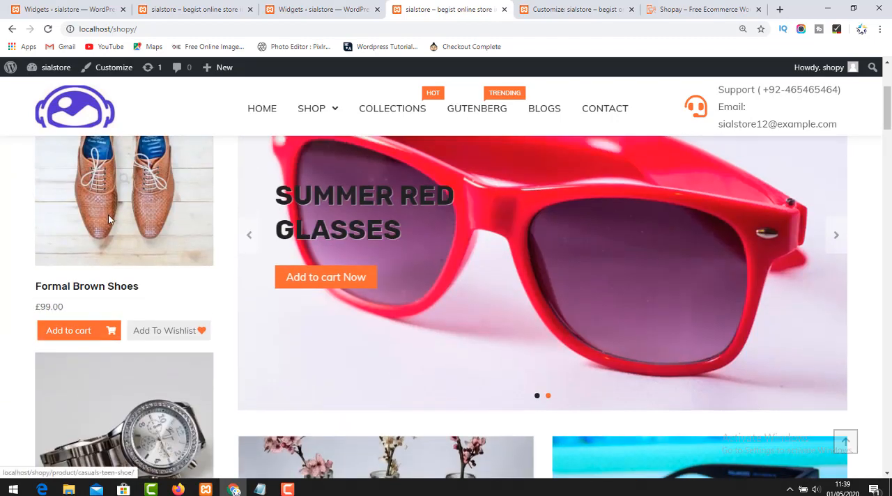
{"action": "scroll", "coordinate": [112, 219], "scroll_direction": "up", "scroll_amount": 4}
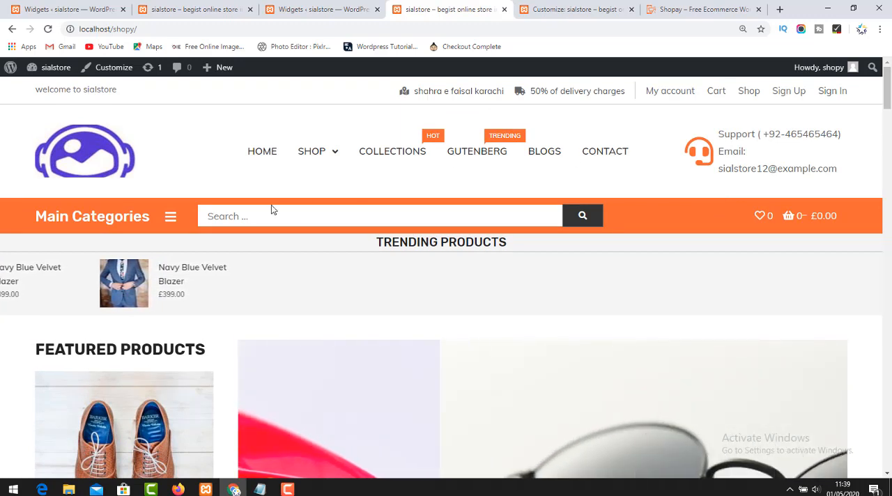
{"action": "scroll", "coordinate": [161, 321], "scroll_direction": "down", "scroll_amount": 3}
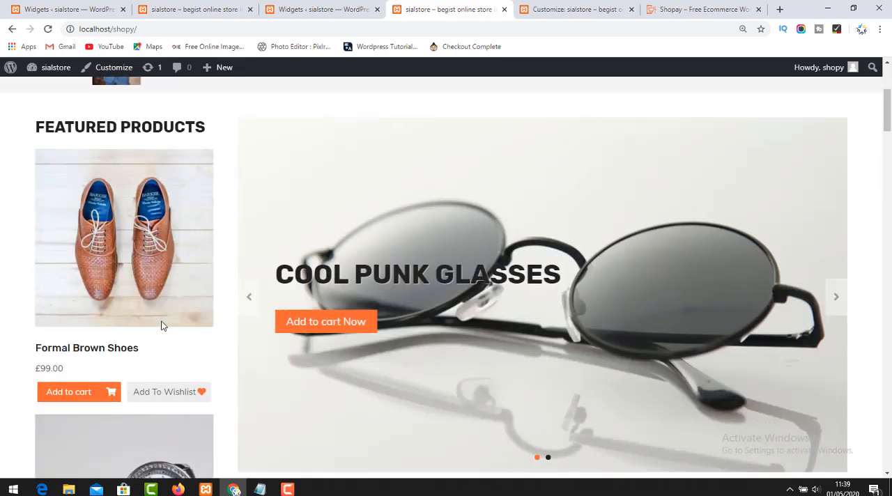
{"action": "scroll", "coordinate": [162, 318], "scroll_direction": "down", "scroll_amount": 6}
{"action": "scroll", "coordinate": [163, 314], "scroll_direction": "up", "scroll_amount": 4}
{"action": "scroll", "coordinate": [165, 314], "scroll_direction": "down", "scroll_amount": 1}
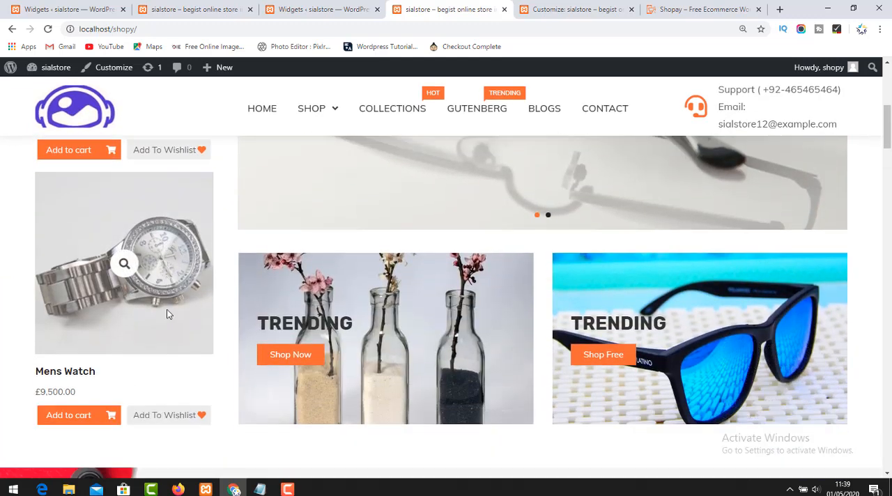
{"action": "scroll", "coordinate": [170, 313], "scroll_direction": "down", "scroll_amount": 8}
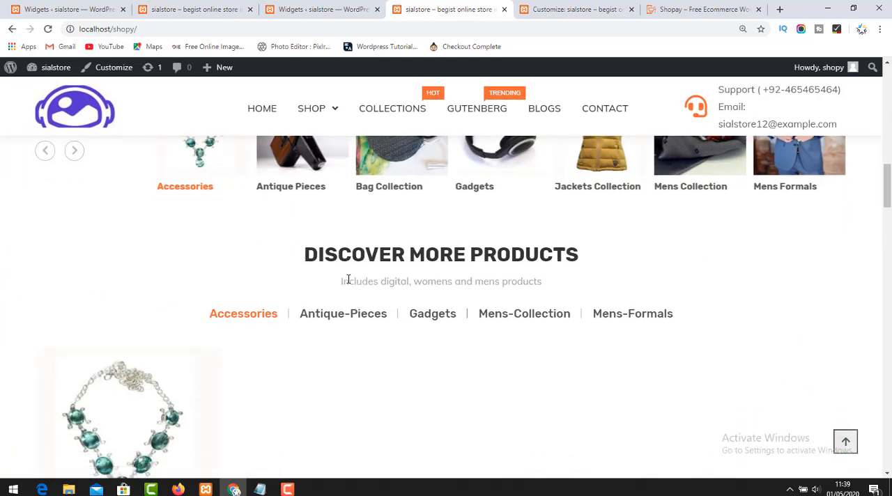
Try the Accessories, Antique-Pieces, Gadgets, Mens-Collection and Mens-Formals product filters in the Discover More Products section.
{"action": "left_click", "coordinate": [333, 320]}
{"action": "left_click", "coordinate": [434, 317]}
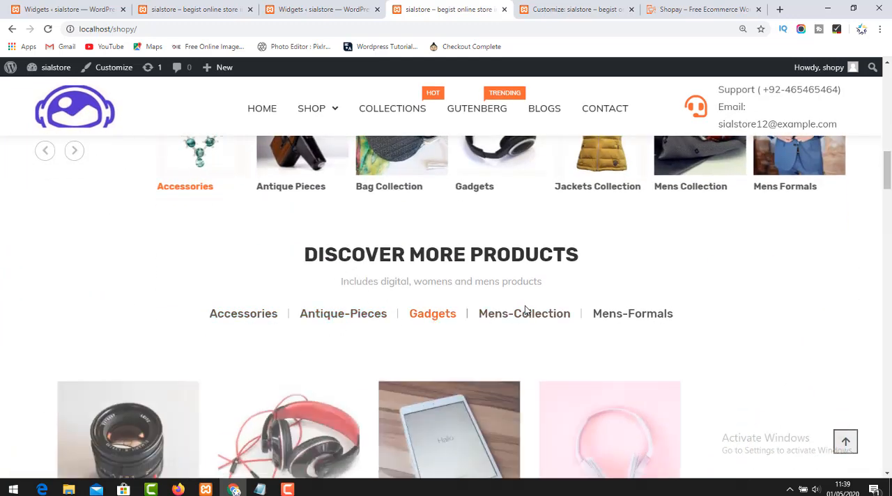
{"action": "left_click", "coordinate": [533, 315]}
{"action": "left_click", "coordinate": [621, 315]}
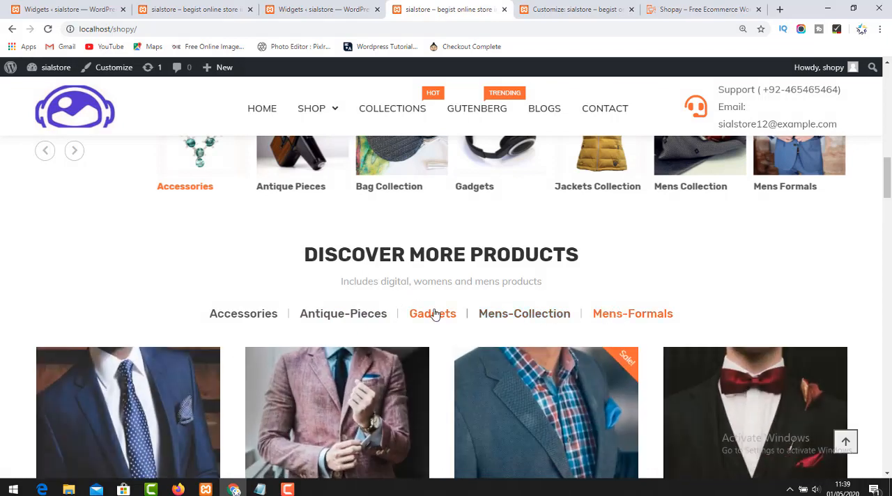
{"action": "left_click", "coordinate": [432, 314]}
{"action": "left_click", "coordinate": [249, 317]}
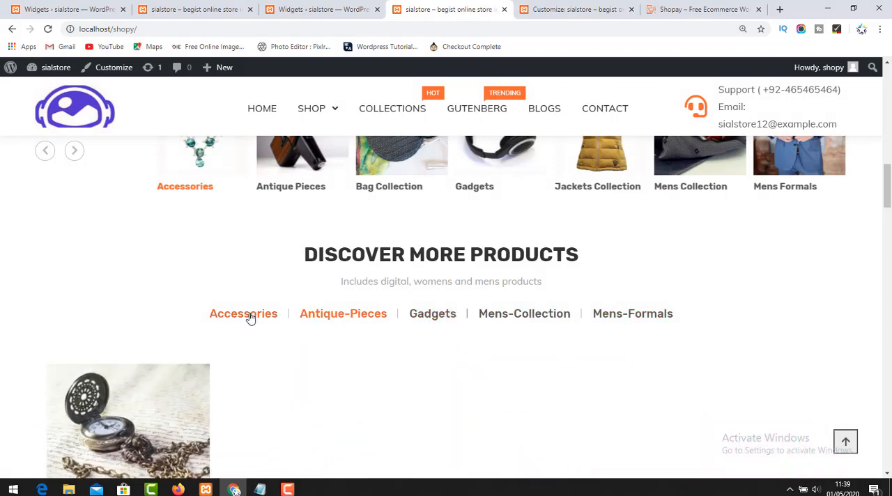
{"action": "left_click", "coordinate": [424, 314]}
{"action": "left_click", "coordinate": [511, 315]}
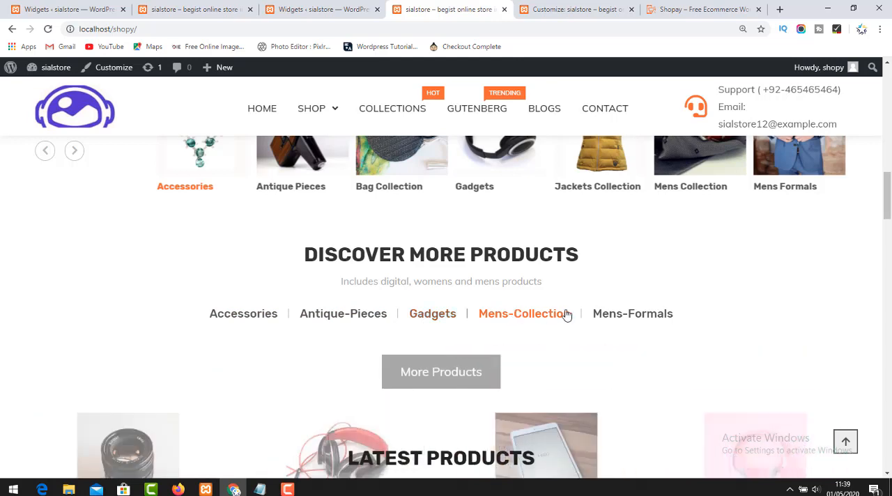
Look over the homepage's Latest Products and Category Products sections, then switch to the Shopay demo's footer for comparison.
{"action": "scroll", "coordinate": [586, 269], "scroll_direction": "down", "scroll_amount": 4}
{"action": "scroll", "coordinate": [446, 290], "scroll_direction": "down", "scroll_amount": 2}
{"action": "scroll", "coordinate": [446, 294], "scroll_direction": "down", "scroll_amount": 6}
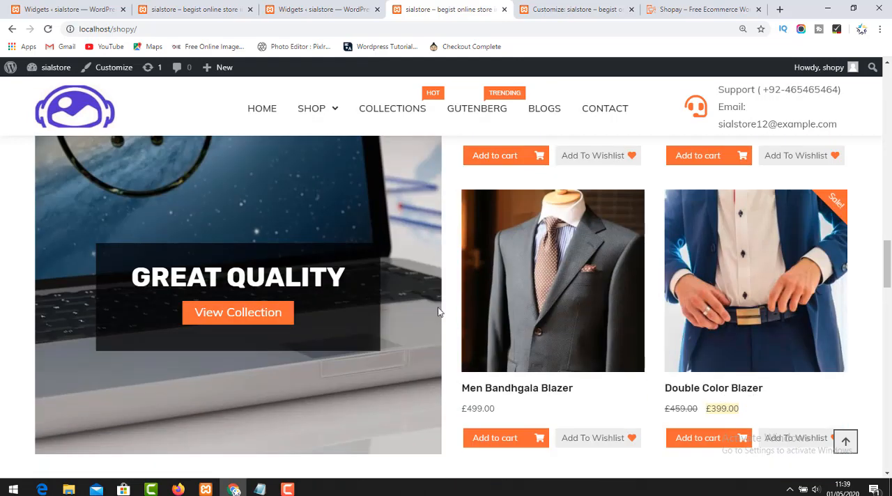
{"action": "scroll", "coordinate": [513, 340], "scroll_direction": "up", "scroll_amount": 4}
{"action": "scroll", "coordinate": [514, 341], "scroll_direction": "down", "scroll_amount": 1}
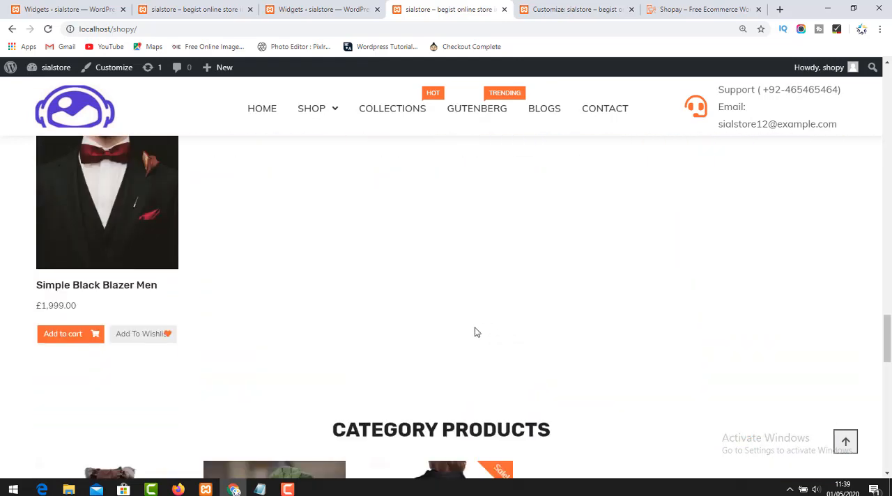
{"action": "left_click", "coordinate": [675, 10]}
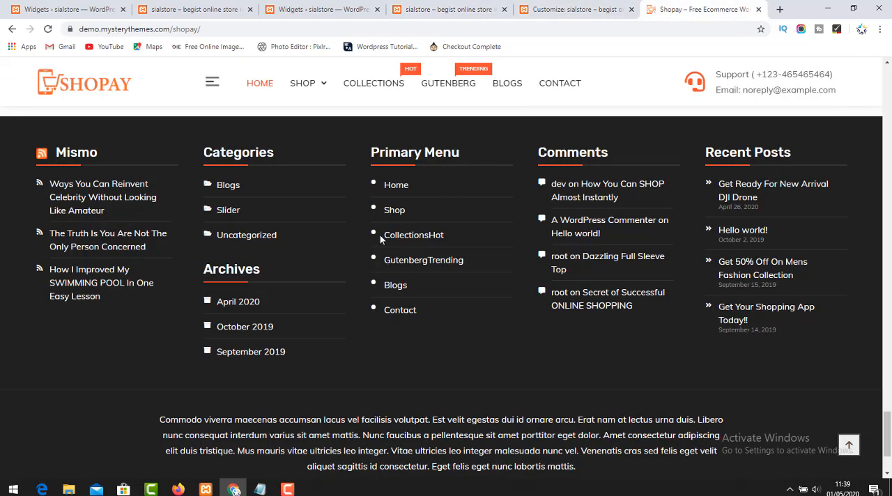
Look over the Shopay demo homepage up to its header, then return to the store homepage and examine its product sections.
{"action": "scroll", "coordinate": [380, 235], "scroll_direction": "up", "scroll_amount": 15}
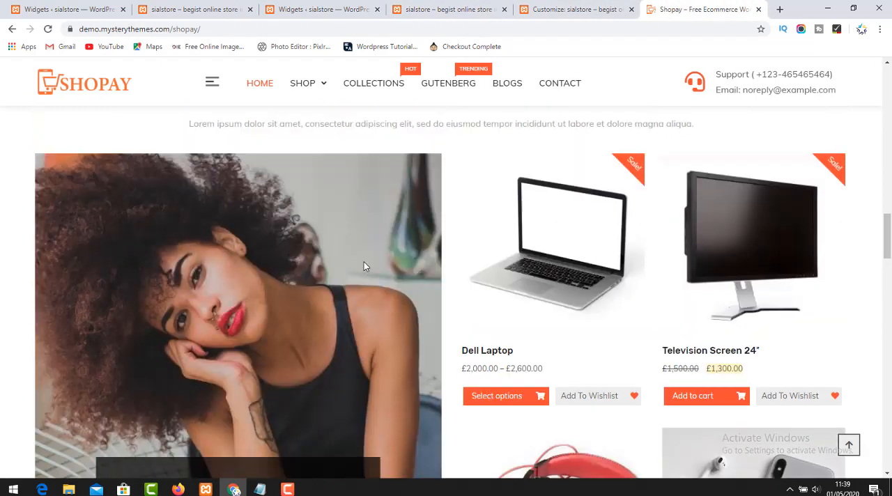
{"action": "scroll", "coordinate": [363, 265], "scroll_direction": "up", "scroll_amount": 15}
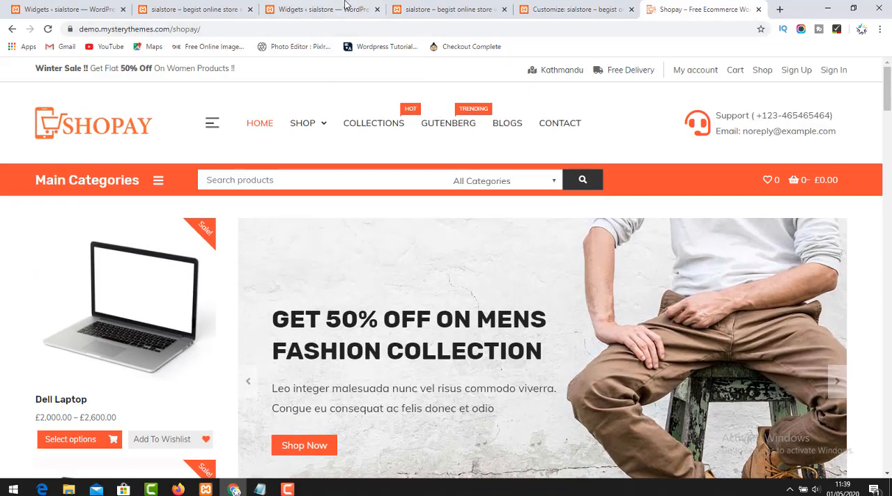
{"action": "left_click", "coordinate": [346, 6]}
{"action": "left_click", "coordinate": [418, 8]}
{"action": "scroll", "coordinate": [291, 312], "scroll_direction": "down", "scroll_amount": 5}
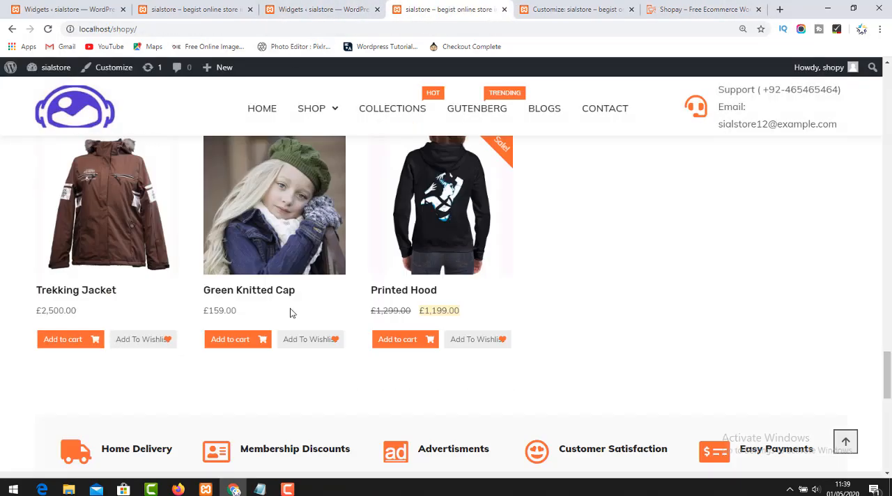
{"action": "scroll", "coordinate": [279, 328], "scroll_direction": "down", "scroll_amount": 5}
{"action": "scroll", "coordinate": [275, 327], "scroll_direction": "up", "scroll_amount": 8}
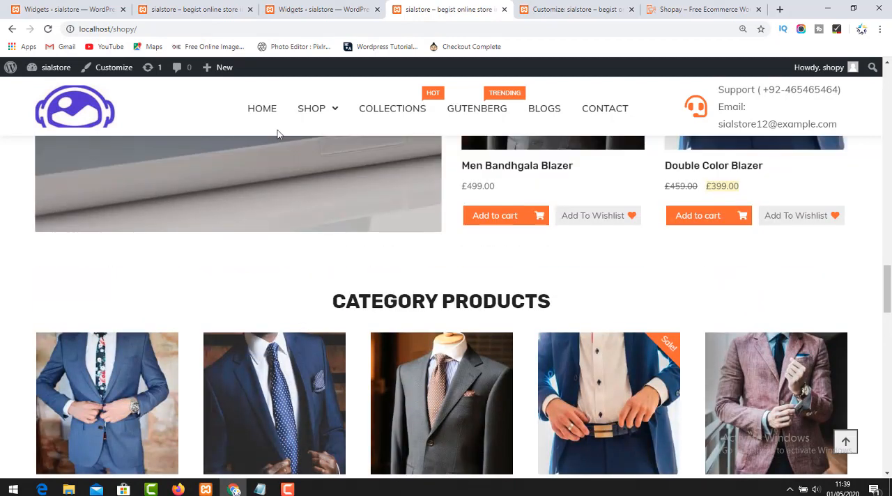
Open the store's Shop page and look through its product listing.
{"action": "mouse_move", "coordinate": [315, 115]}
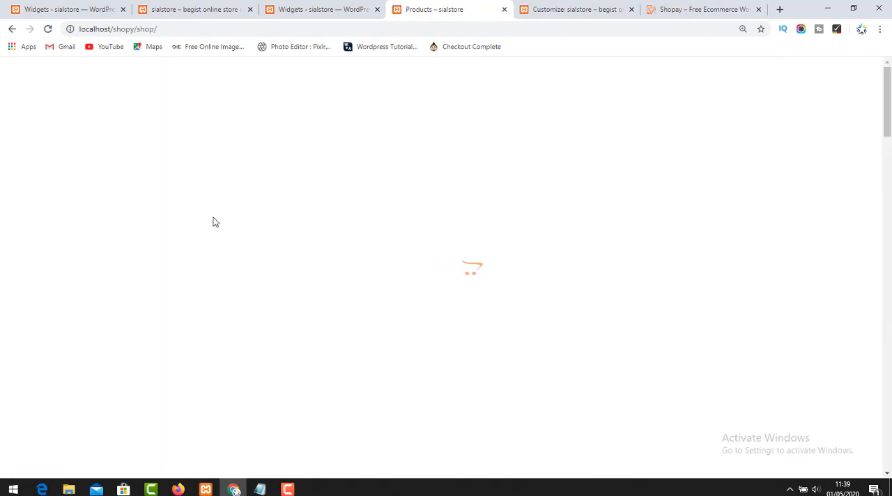
{"action": "scroll", "coordinate": [230, 278], "scroll_direction": "down", "scroll_amount": 10}
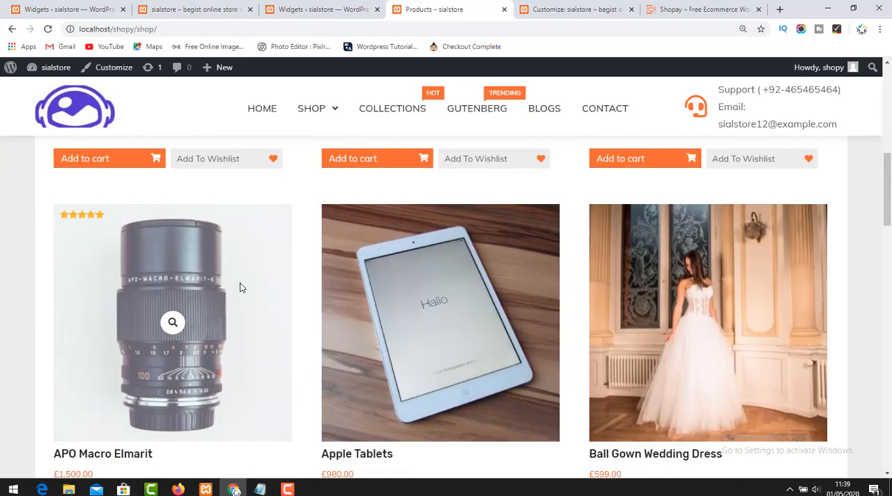
{"action": "scroll", "coordinate": [240, 287], "scroll_direction": "down", "scroll_amount": 6}
Open the Shopay demo's Shop page and examine its product grid, sidebar widgets and pagination for comparison.
{"action": "left_click", "coordinate": [700, 9]}
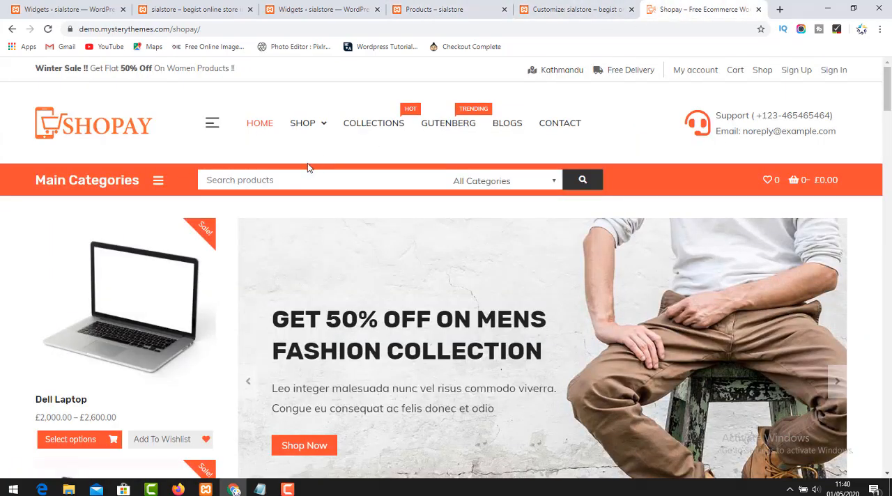
{"action": "left_click", "coordinate": [302, 121]}
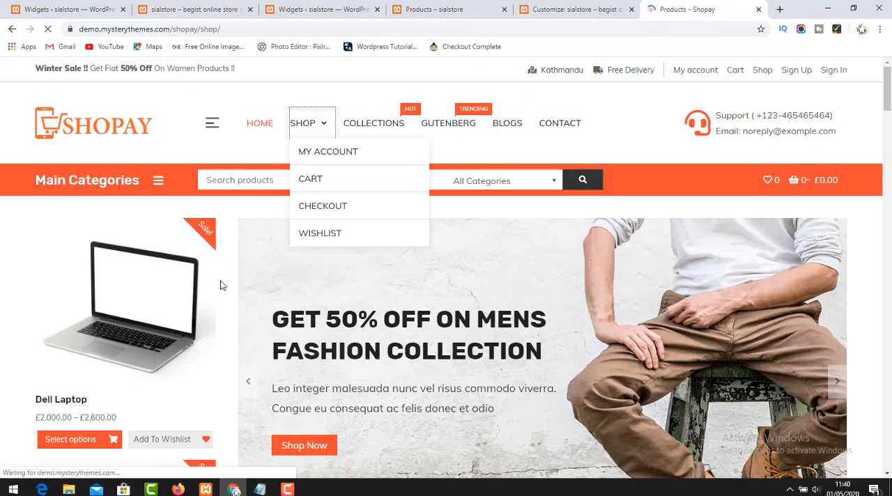
{"action": "scroll", "coordinate": [223, 289], "scroll_direction": "down", "scroll_amount": 3}
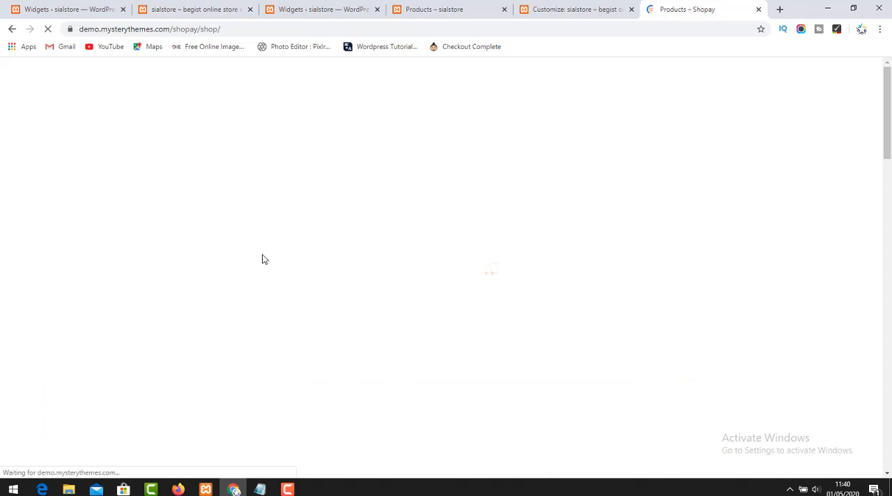
{"action": "scroll", "coordinate": [294, 272], "scroll_direction": "down", "scroll_amount": 10}
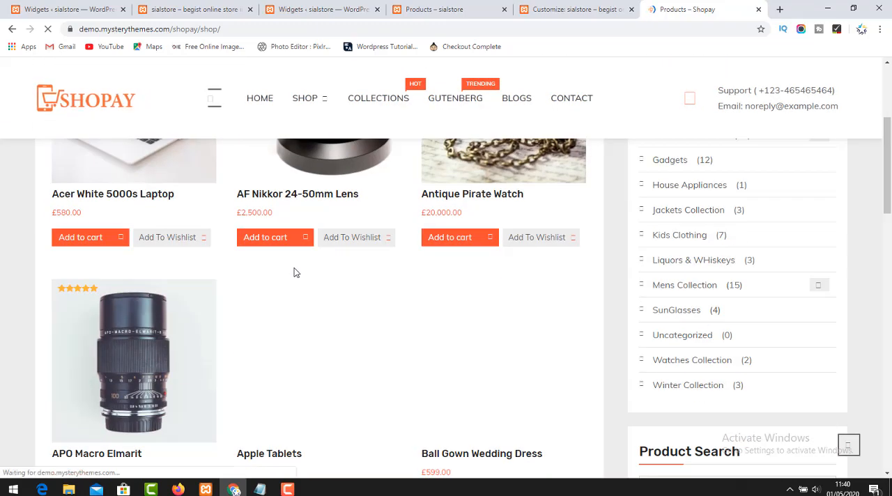
{"action": "scroll", "coordinate": [302, 262], "scroll_direction": "down", "scroll_amount": 2}
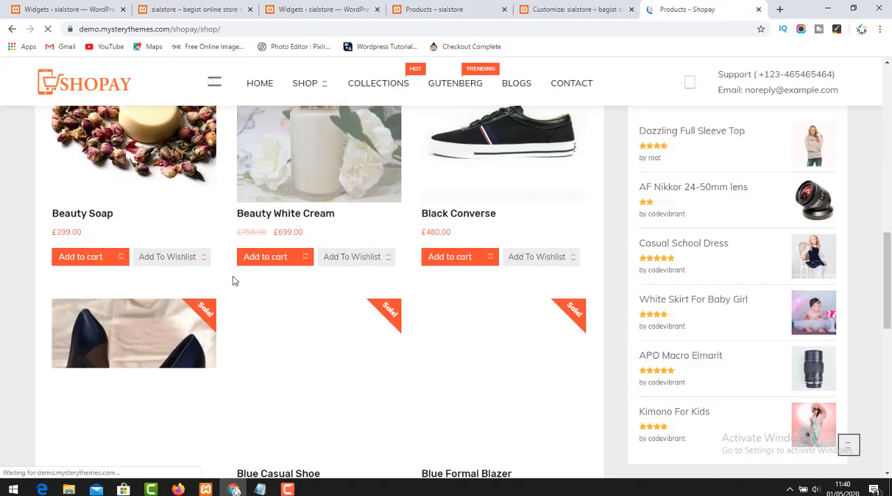
{"action": "scroll", "coordinate": [219, 285], "scroll_direction": "down", "scroll_amount": 3}
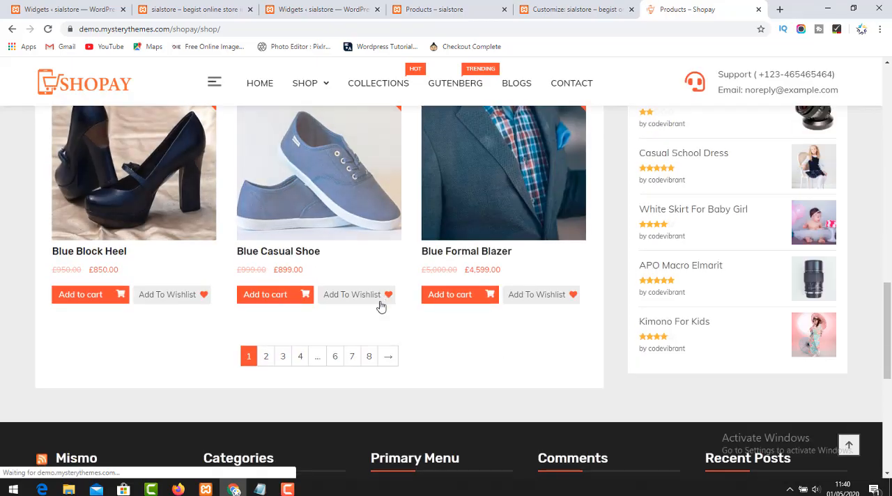
{"action": "scroll", "coordinate": [757, 303], "scroll_direction": "up", "scroll_amount": 6}
{"action": "scroll", "coordinate": [758, 300], "scroll_direction": "up", "scroll_amount": 9}
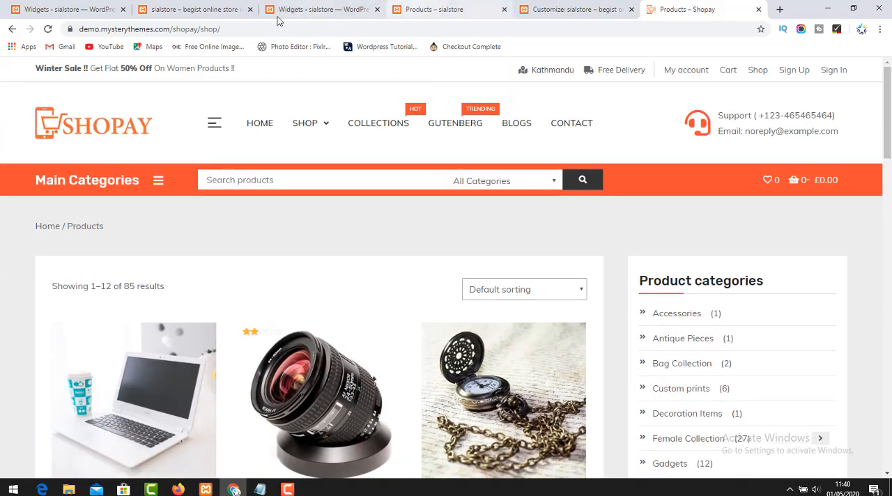
Return to the store's Shop page and examine its layout from the product grid and footer back up to the header.
{"action": "left_click", "coordinate": [320, 9]}
{"action": "left_click", "coordinate": [427, 9]}
{"action": "scroll", "coordinate": [299, 179], "scroll_direction": "down", "scroll_amount": 2}
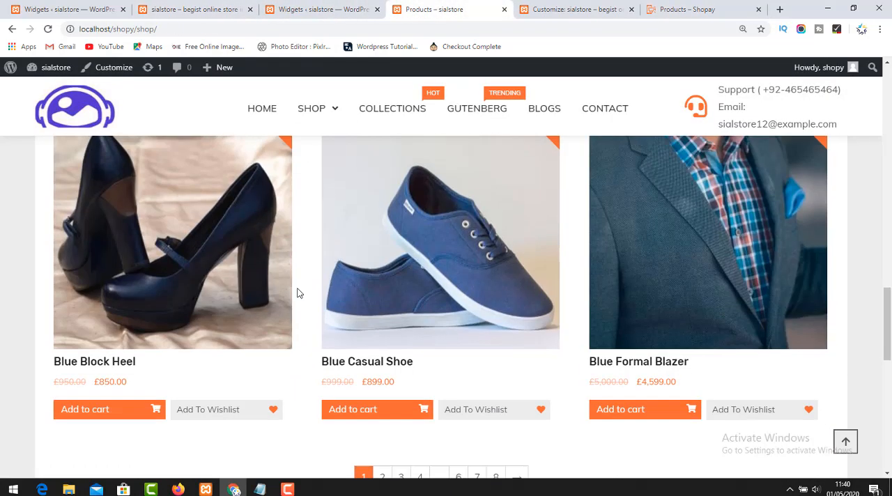
{"action": "scroll", "coordinate": [589, 258], "scroll_direction": "down", "scroll_amount": 5}
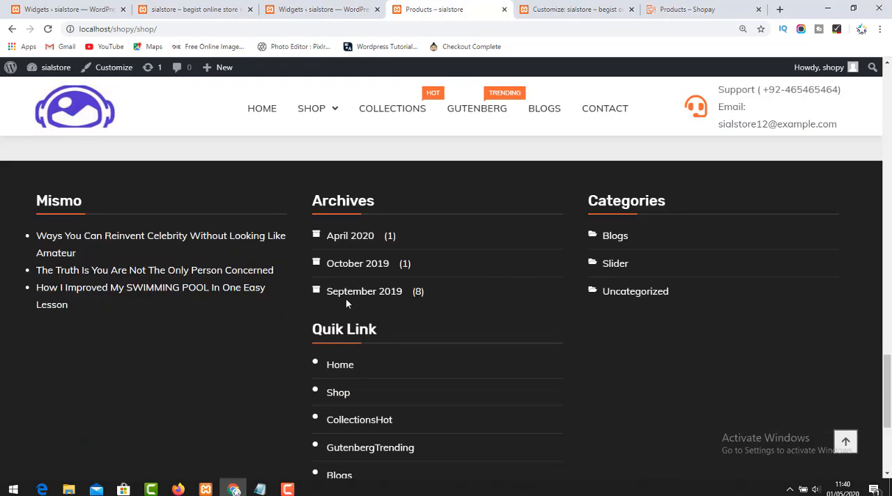
{"action": "scroll", "coordinate": [347, 301], "scroll_direction": "up", "scroll_amount": 12}
{"action": "scroll", "coordinate": [401, 319], "scroll_direction": "up", "scroll_amount": 5}
{"action": "scroll", "coordinate": [664, 346], "scroll_direction": "down", "scroll_amount": 4}
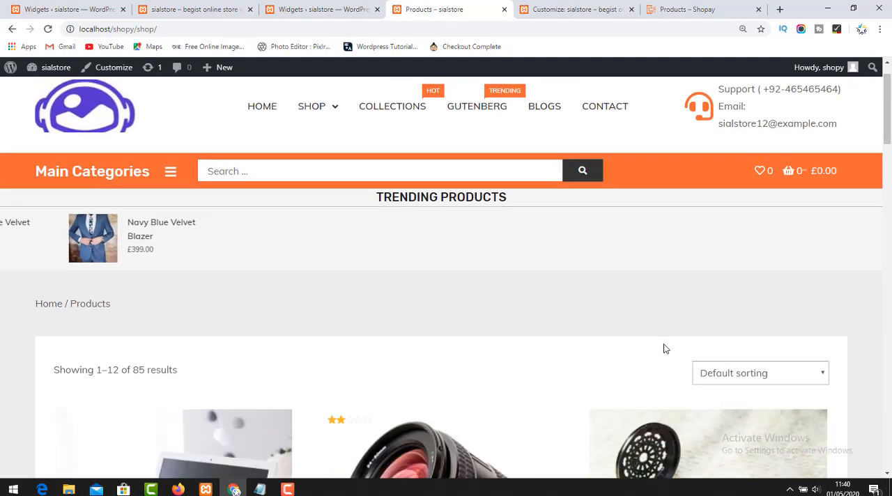
{"action": "scroll", "coordinate": [699, 298], "scroll_direction": "up", "scroll_amount": 5}
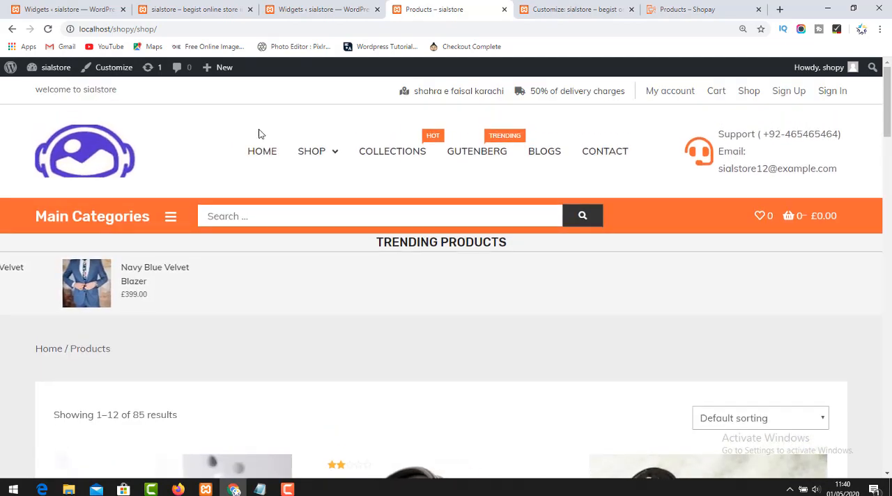
Open the Customizer for the Shop page in a new tab and check its Theme Options and WooCommerce sections for sidebar settings.
{"action": "right_click", "coordinate": [114, 73]}
{"action": "left_click", "coordinate": [139, 74]}
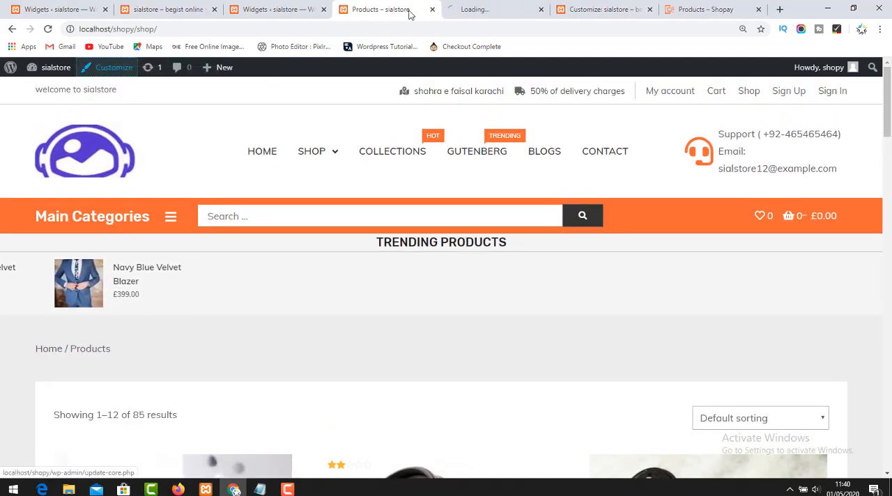
{"action": "left_click", "coordinate": [460, 6]}
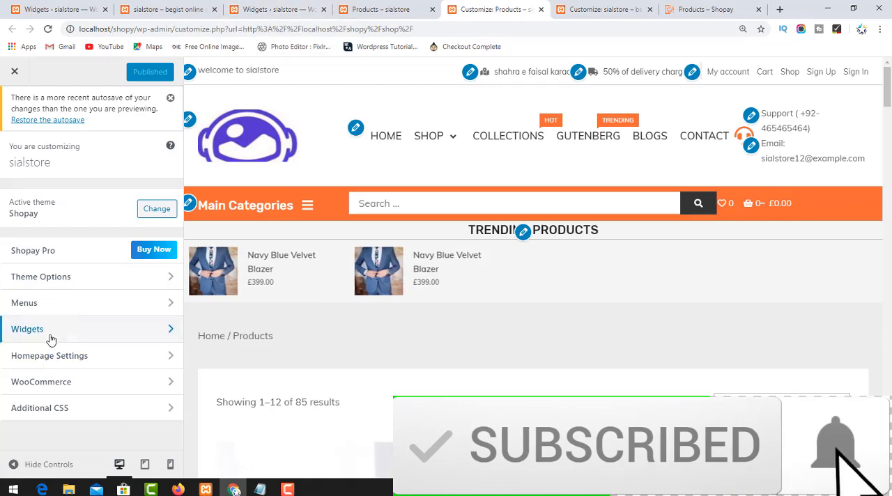
{"action": "left_click", "coordinate": [95, 276]}
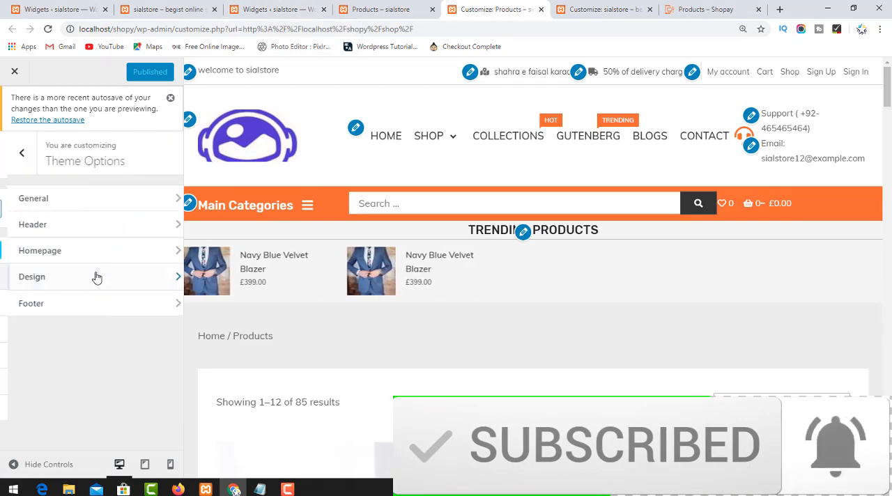
{"action": "left_click", "coordinate": [15, 157]}
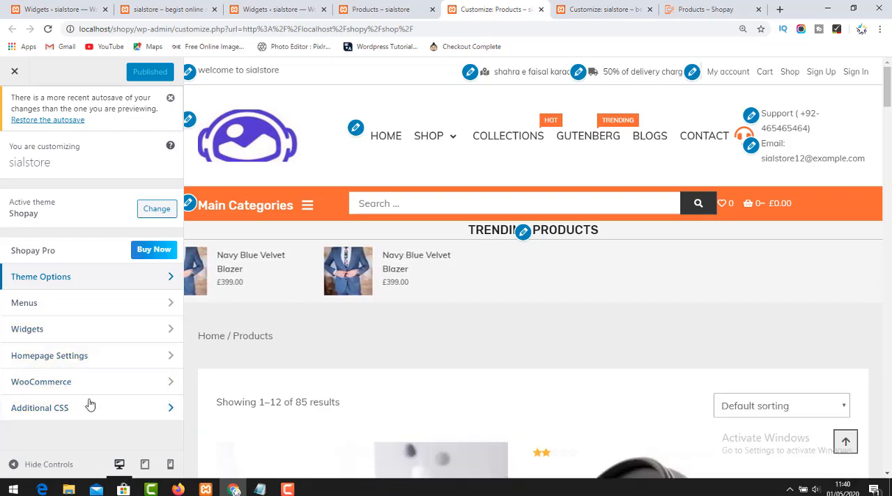
{"action": "left_click", "coordinate": [88, 383]}
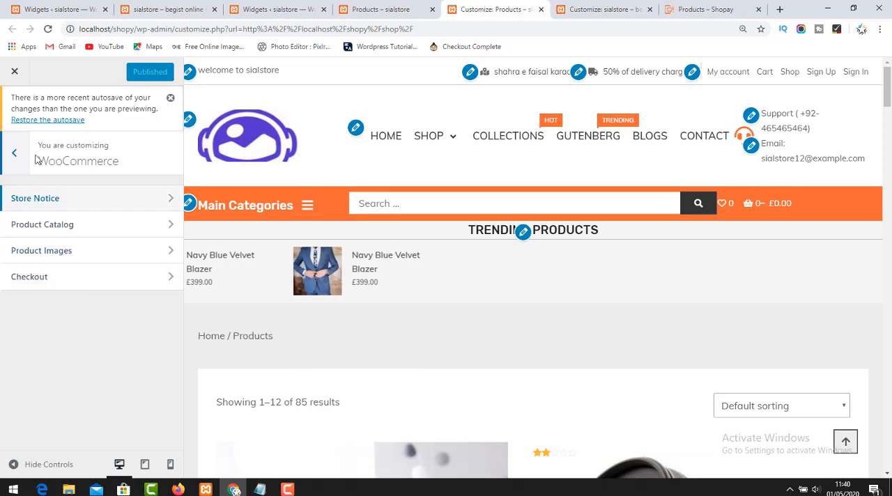
{"action": "left_click", "coordinate": [14, 153]}
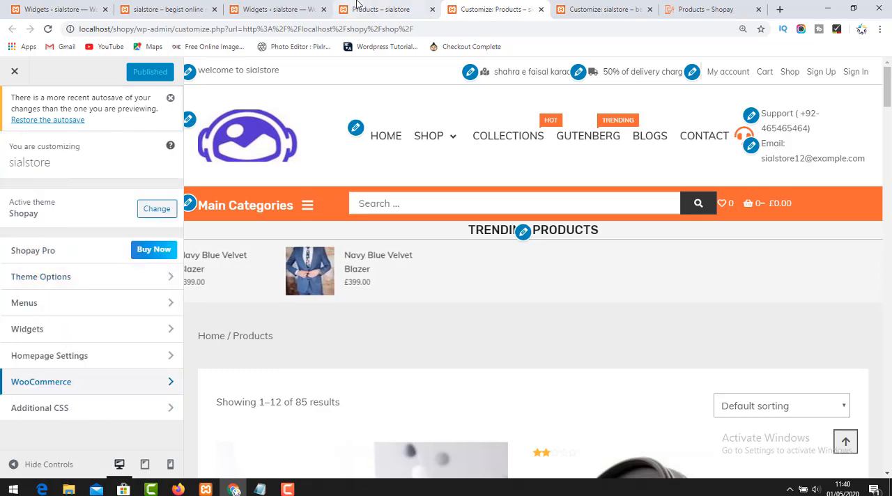
Switch to the WordPress Widgets page and expand the Woocommerce Sidebar area.
{"action": "left_click", "coordinate": [380, 9]}
{"action": "left_click", "coordinate": [275, 9]}
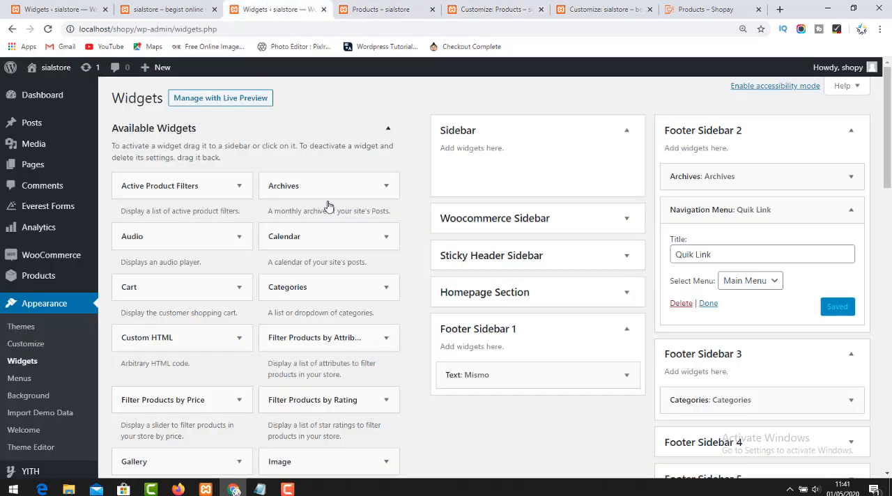
{"action": "left_click", "coordinate": [571, 229]}
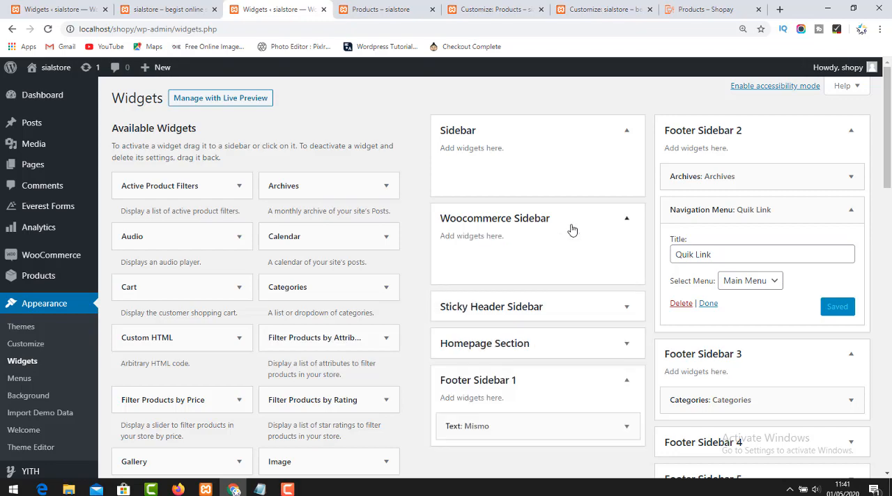
Compare the Product categories sidebar on the demo's Shop page with the store's available widgets and Customizer sections.
{"action": "left_click", "coordinate": [697, 9]}
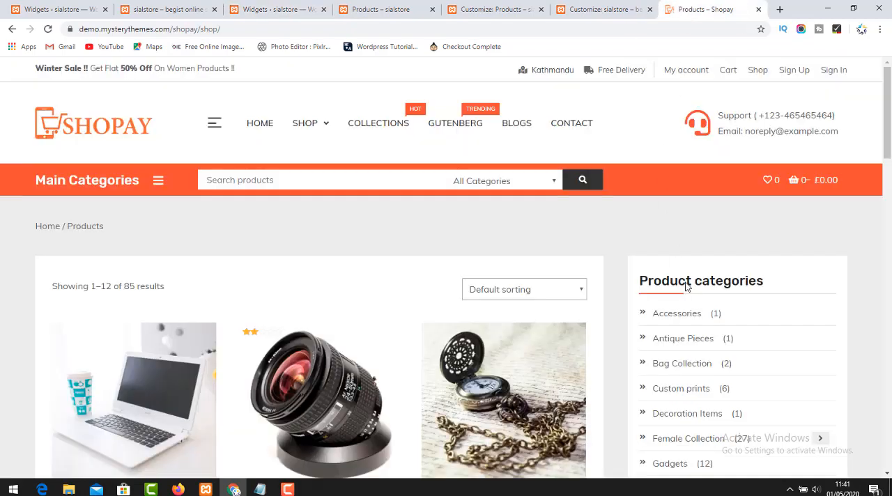
{"action": "left_click", "coordinate": [390, 9]}
{"action": "left_click", "coordinate": [287, 6]}
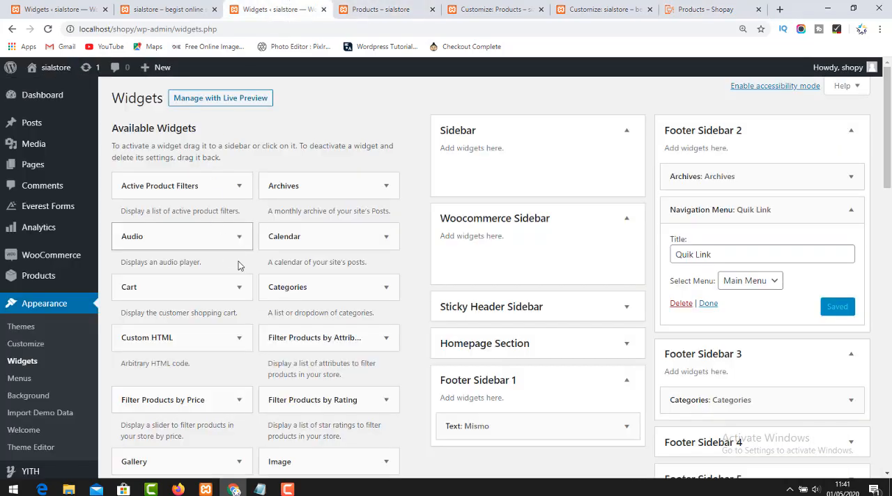
{"action": "scroll", "coordinate": [287, 354], "scroll_direction": "down", "scroll_amount": 1}
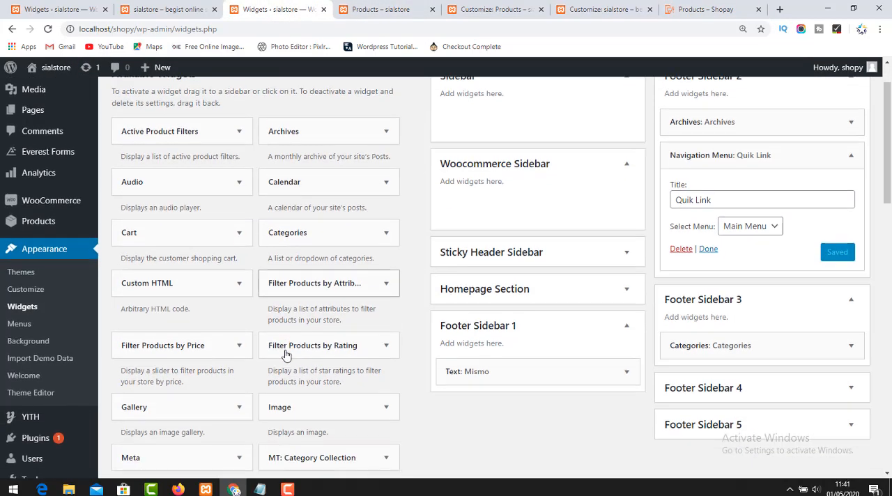
{"action": "left_click", "coordinate": [745, 5]}
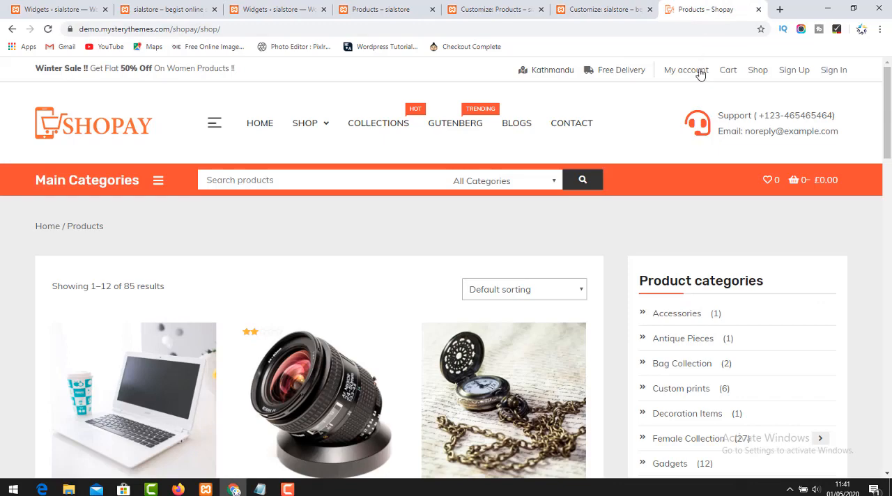
{"action": "left_click", "coordinate": [385, 7]}
{"action": "left_click", "coordinate": [468, 7]}
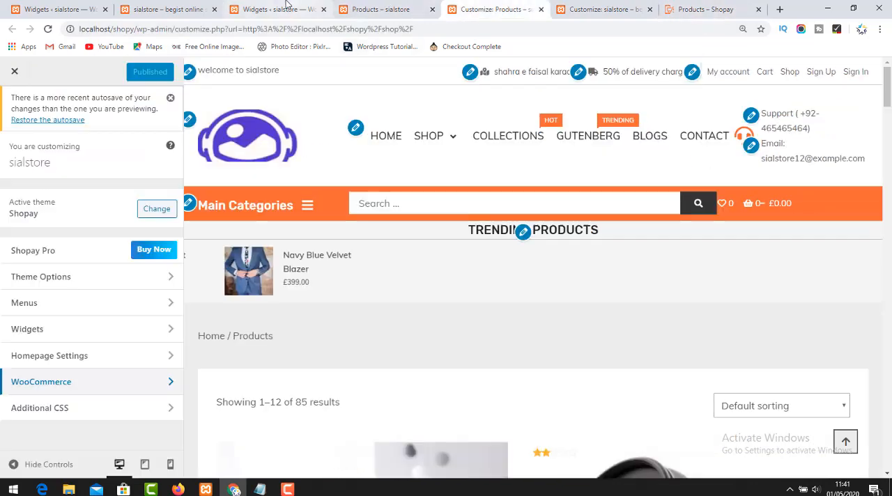
Return to the Widgets page and add the MT: Category Products widget to the Woocommerce Sidebar.
{"action": "left_click", "coordinate": [286, 7]}
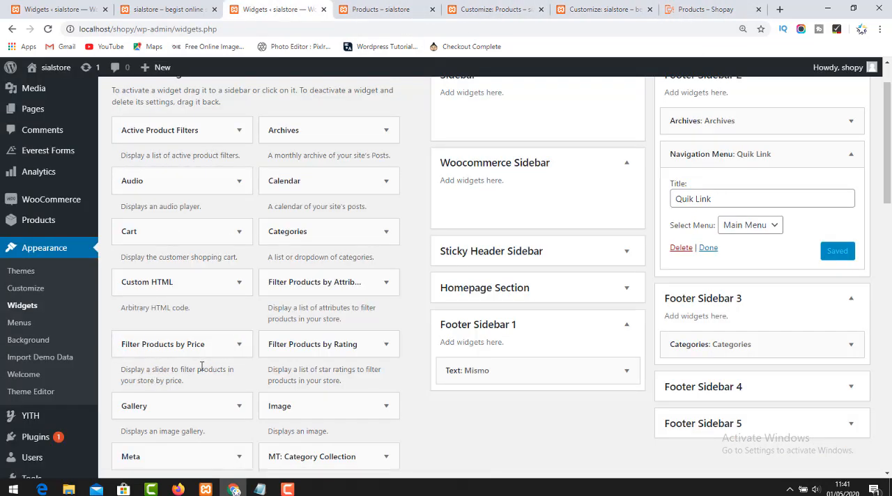
{"action": "scroll", "coordinate": [223, 361], "scroll_direction": "down", "scroll_amount": 3}
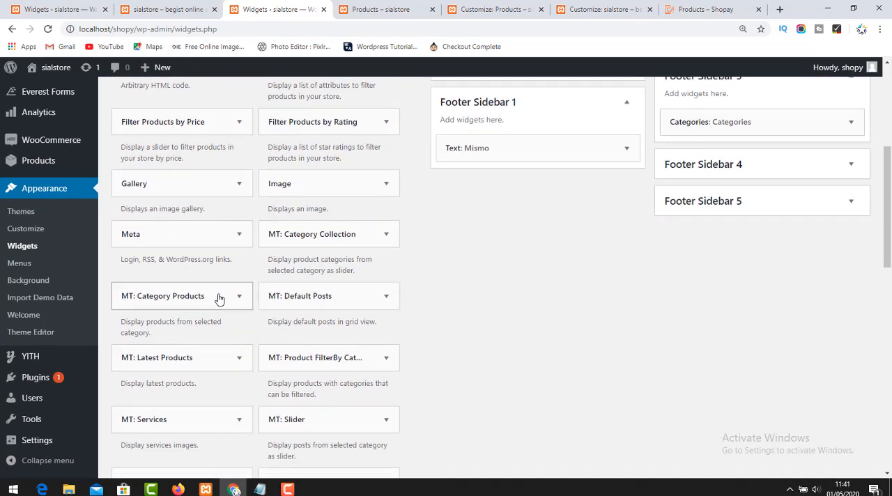
{"action": "left_click", "coordinate": [219, 298]}
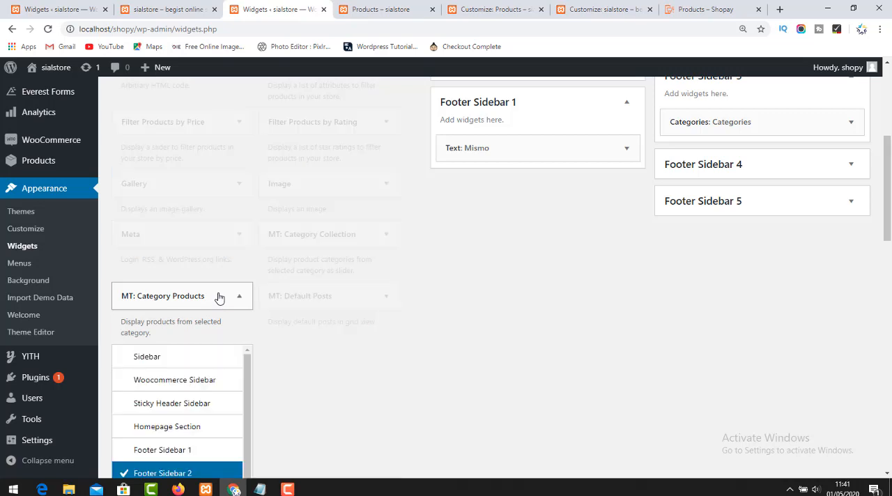
{"action": "left_click", "coordinate": [184, 382]}
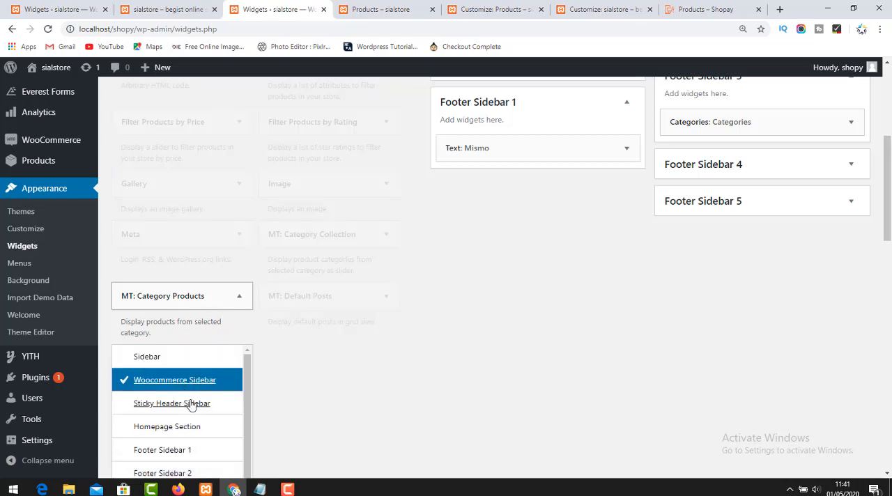
{"action": "scroll", "coordinate": [225, 442], "scroll_direction": "down", "scroll_amount": 1}
{"action": "scroll", "coordinate": [344, 364], "scroll_direction": "down", "scroll_amount": 4}
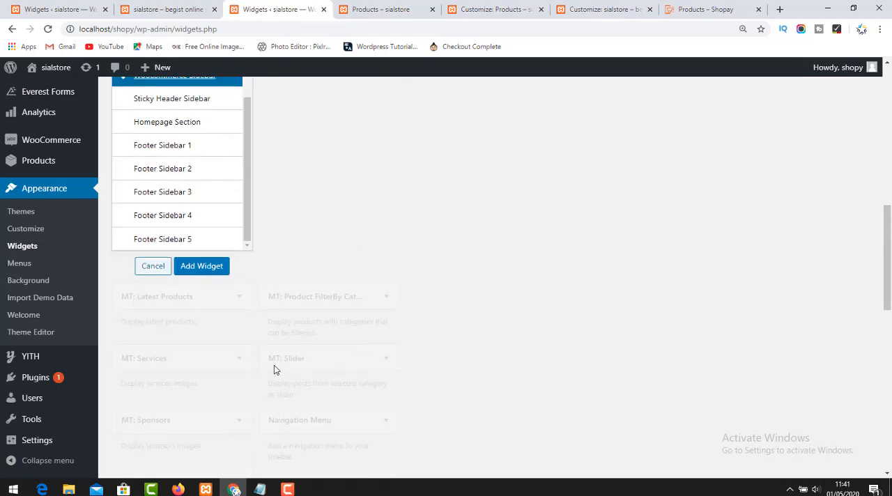
{"action": "left_click", "coordinate": [203, 271]}
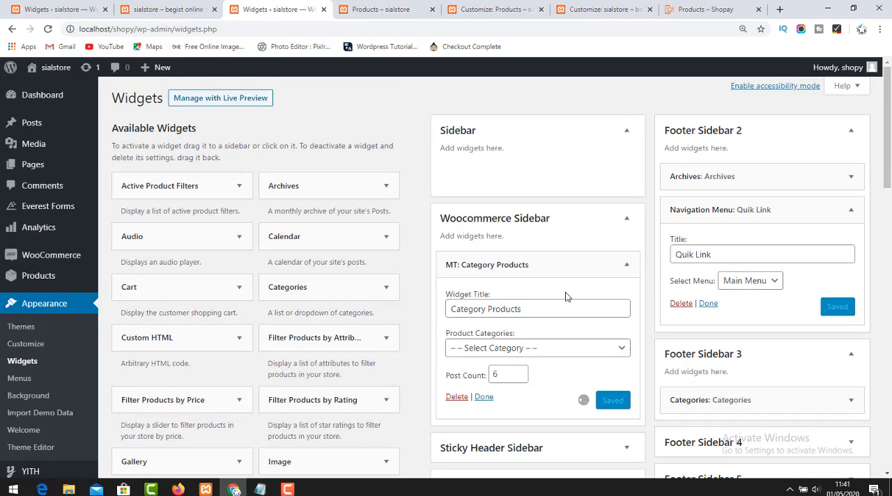
Try the Accessories category in the MT: Category Products widget, and delete the widget from the Woocommerce Sidebar.
{"action": "left_click", "coordinate": [537, 310]}
{"action": "left_click_drag", "start_coordinate": [542, 308], "coordinate": [456, 311]}
{"action": "left_click", "coordinate": [513, 348]}
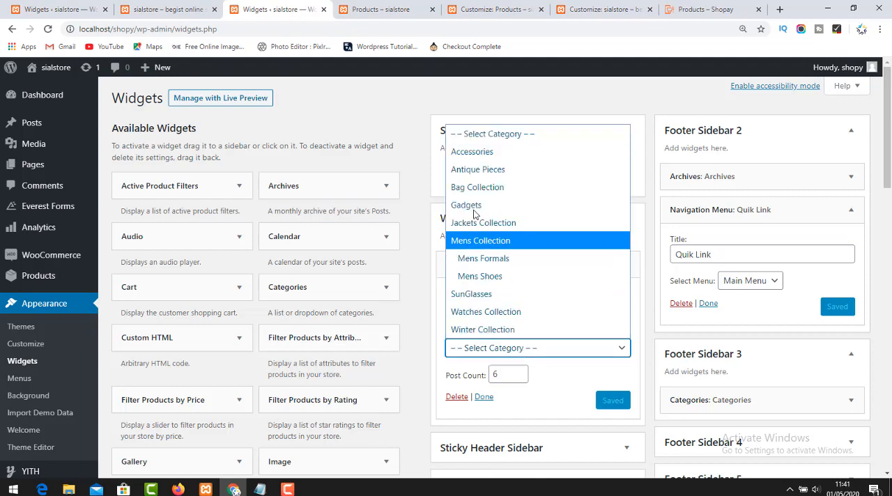
{"action": "left_click", "coordinate": [473, 152]}
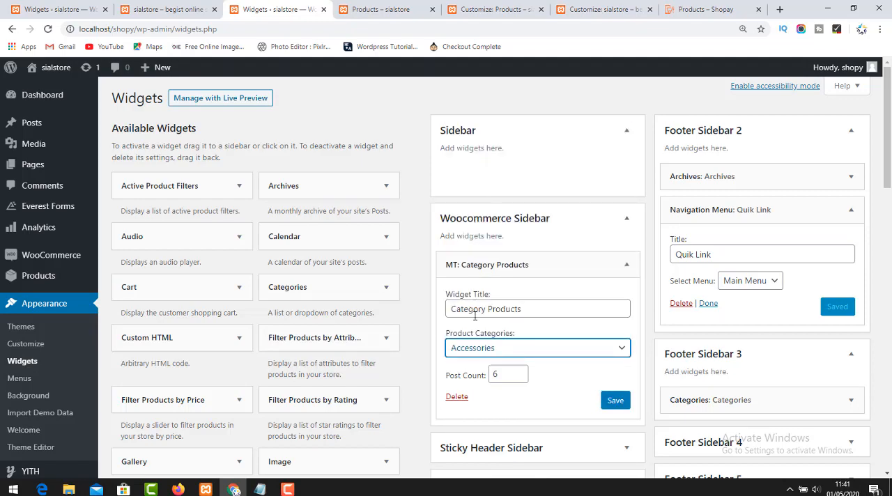
{"action": "left_click", "coordinate": [486, 348]}
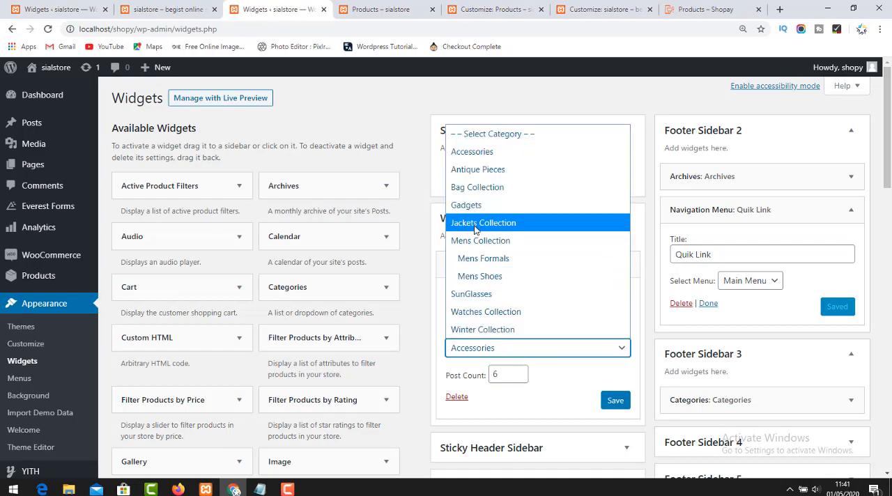
{"action": "left_click", "coordinate": [458, 398]}
{"action": "left_click", "coordinate": [457, 397]}
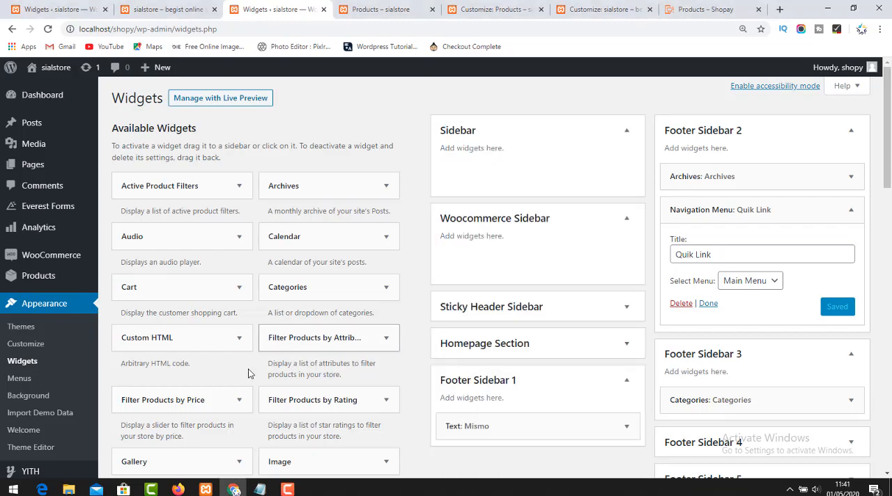
Add the Product Categories widget to the Woocommerce Sidebar.
{"action": "scroll", "coordinate": [223, 373], "scroll_direction": "down", "scroll_amount": 3}
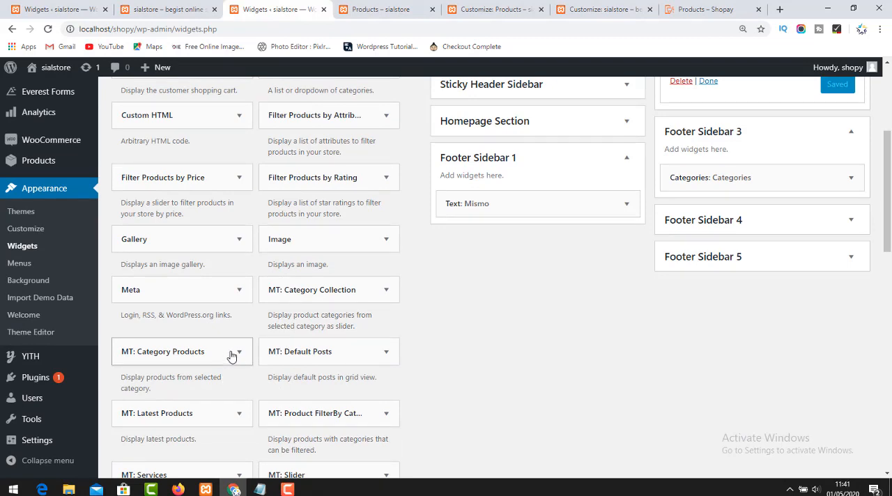
{"action": "scroll", "coordinate": [231, 355], "scroll_direction": "down", "scroll_amount": 2}
{"action": "scroll", "coordinate": [232, 354], "scroll_direction": "down", "scroll_amount": 2}
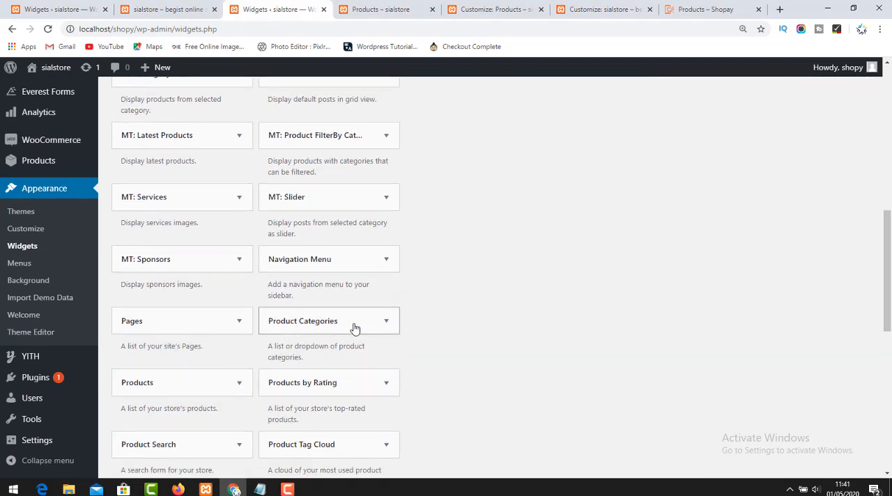
{"action": "left_click", "coordinate": [356, 327]}
{"action": "scroll", "coordinate": [341, 318], "scroll_direction": "down", "scroll_amount": 3}
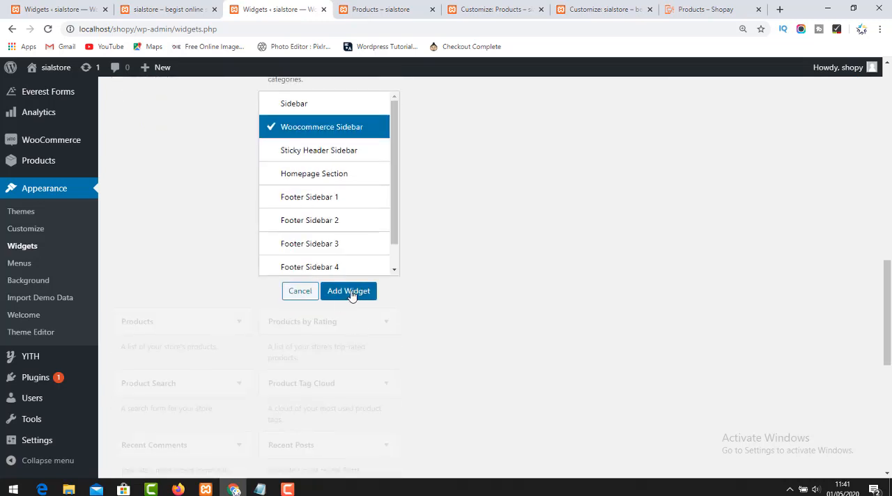
{"action": "left_click", "coordinate": [350, 291]}
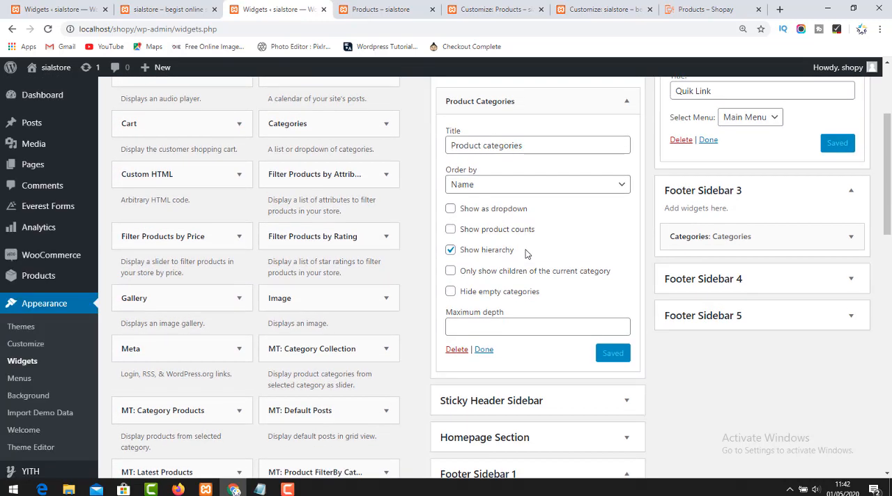
Set the Product Categories widget's maximum depth to 5 and save the widget.
{"action": "scroll", "coordinate": [502, 290], "scroll_direction": "down", "scroll_amount": 1}
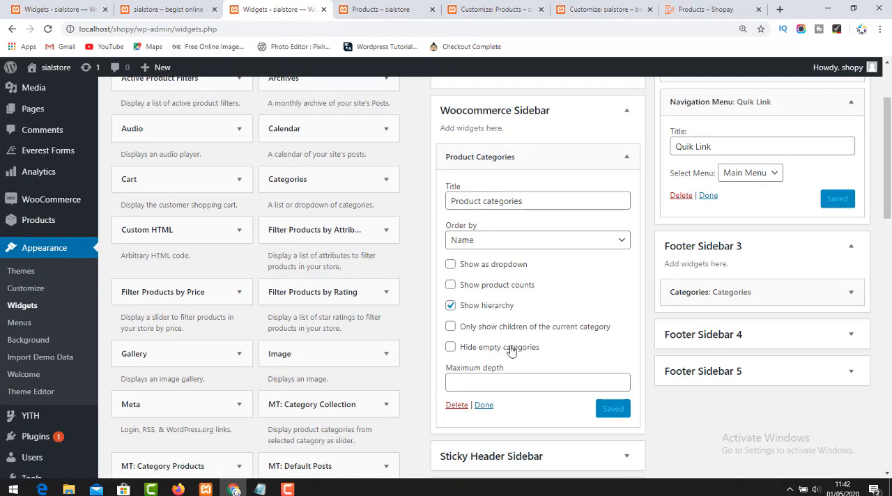
{"action": "left_click", "coordinate": [469, 378]}
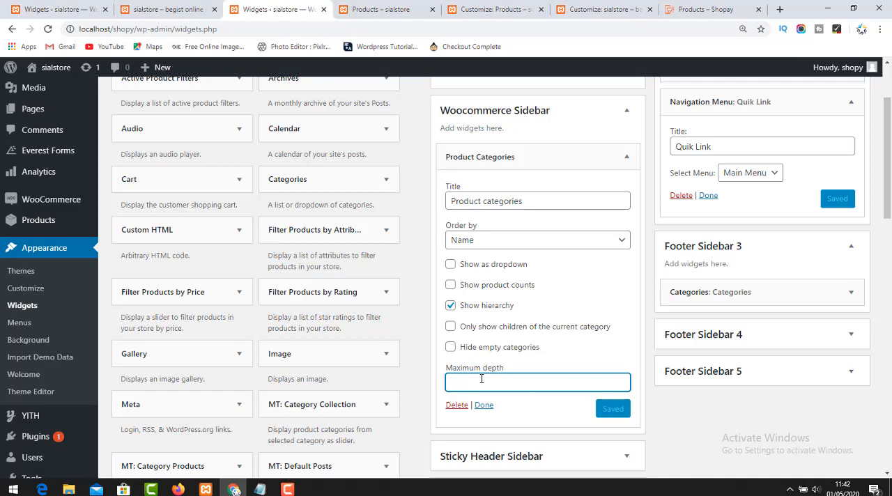
{"action": "left_click", "coordinate": [681, 438]}
{"action": "left_click", "coordinate": [474, 380]}
{"action": "type", "text": "5"}
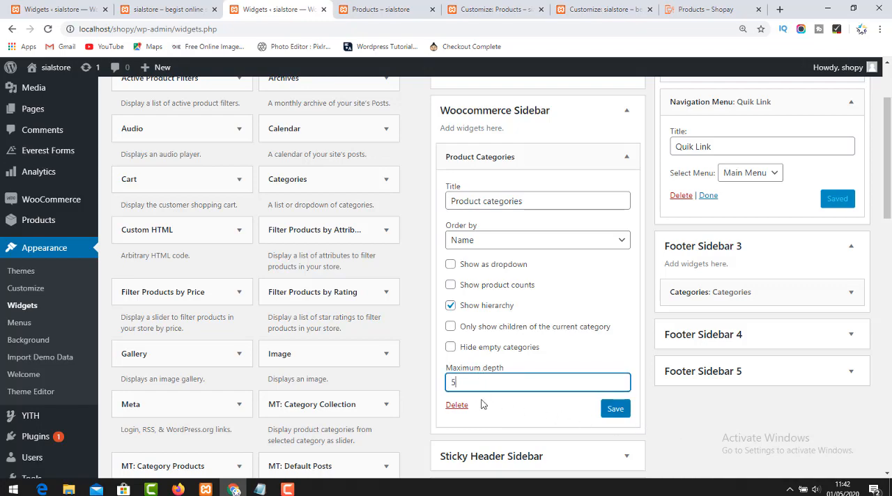
{"action": "left_click", "coordinate": [613, 412]}
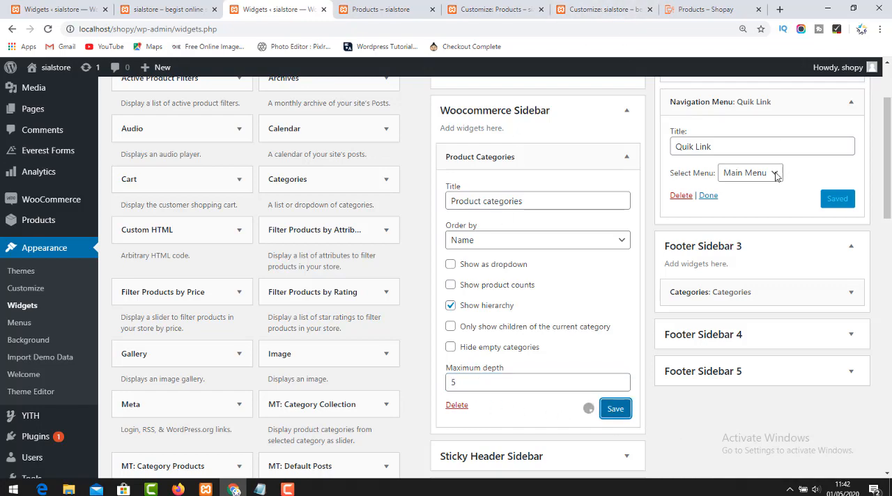
Close the browser tabs holding the homepage Customizer and the store's old Shop page.
{"action": "left_click", "coordinate": [619, 8]}
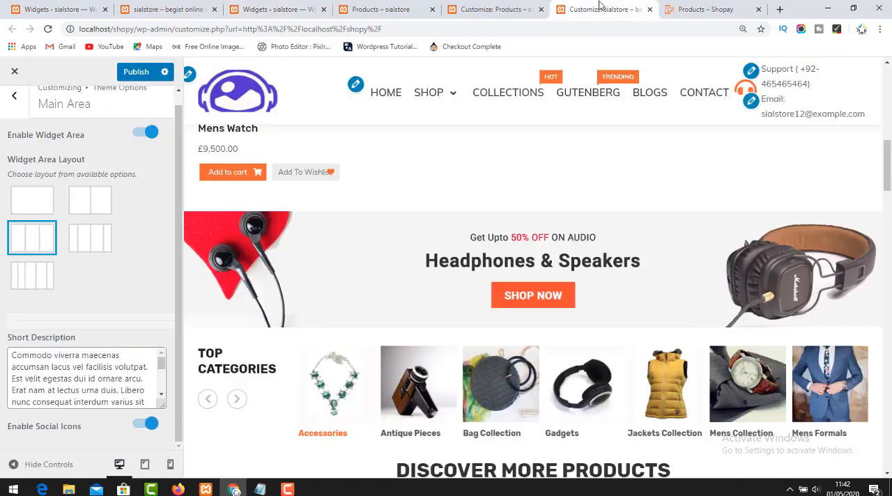
{"action": "left_click", "coordinate": [478, 7]}
{"action": "left_click", "coordinate": [625, 7]}
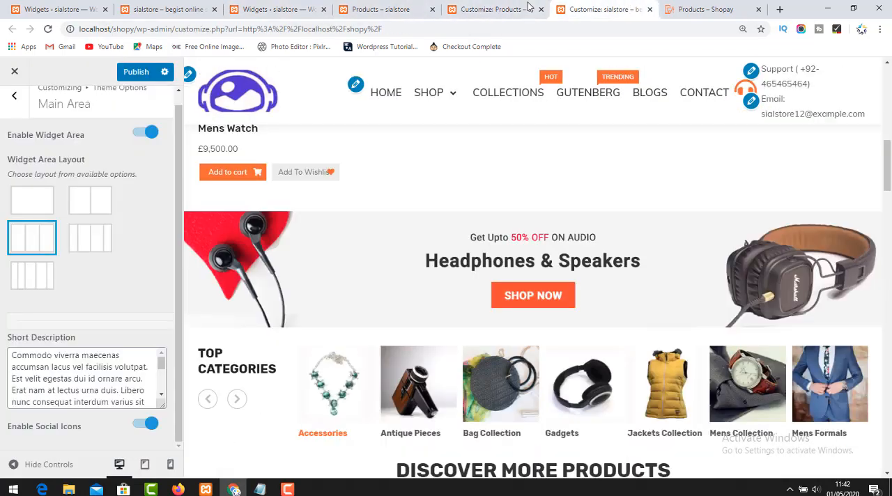
{"action": "left_click", "coordinate": [650, 10]}
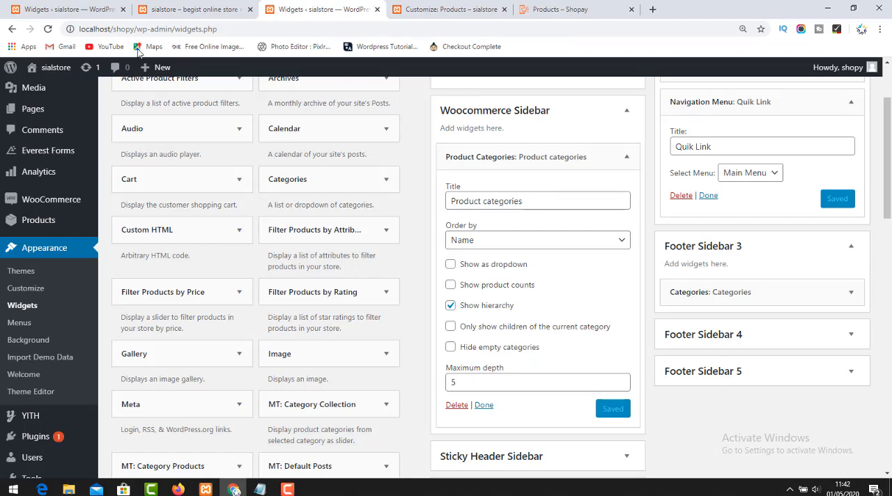
Open the store's site in a new tab and check its Shop page for the product categories sidebar.
{"action": "mouse_move", "coordinate": [54, 68]}
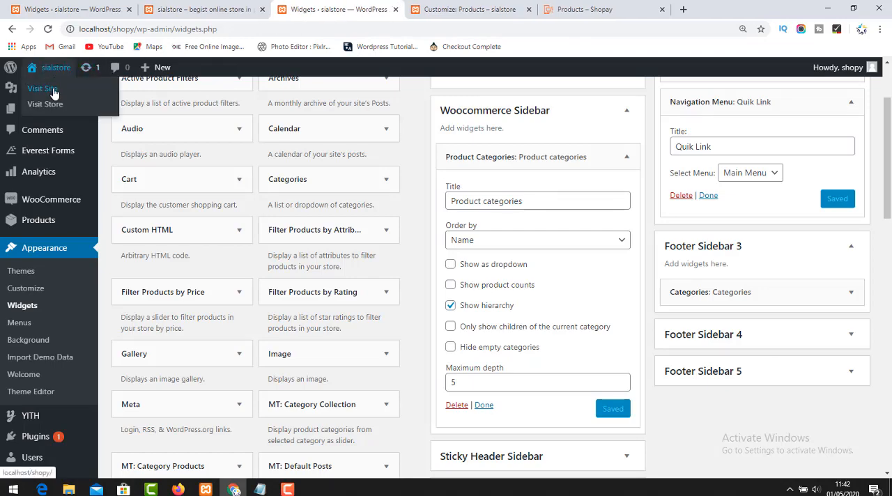
{"action": "middle_click", "coordinate": [53, 93]}
{"action": "left_click", "coordinate": [458, 7]}
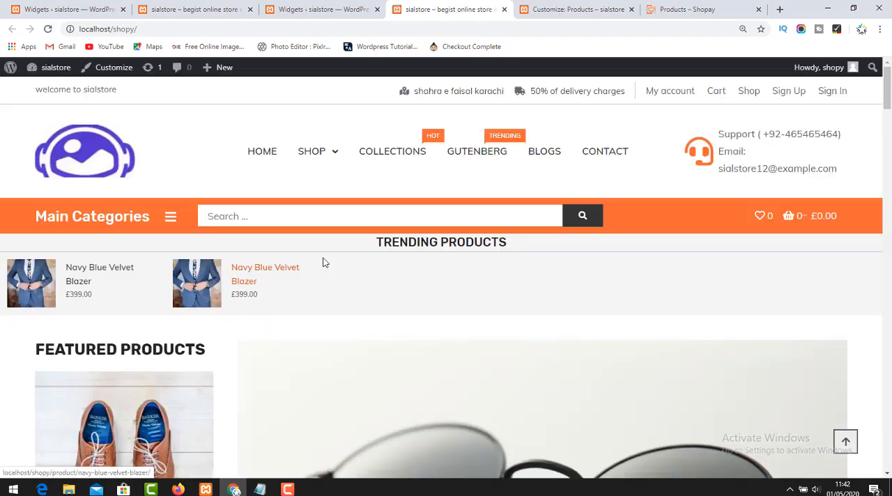
{"action": "mouse_move", "coordinate": [312, 151]}
{"action": "left_click", "coordinate": [357, 197]}
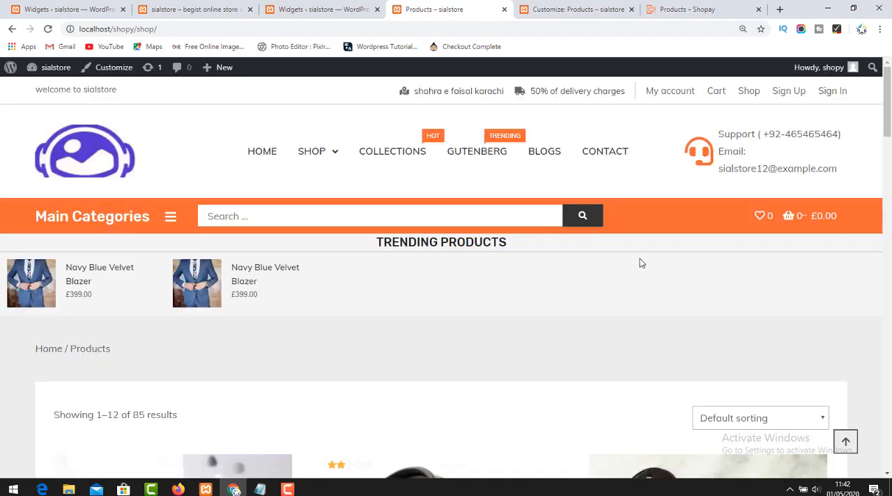
{"action": "scroll", "coordinate": [641, 262], "scroll_direction": "down", "scroll_amount": 12}
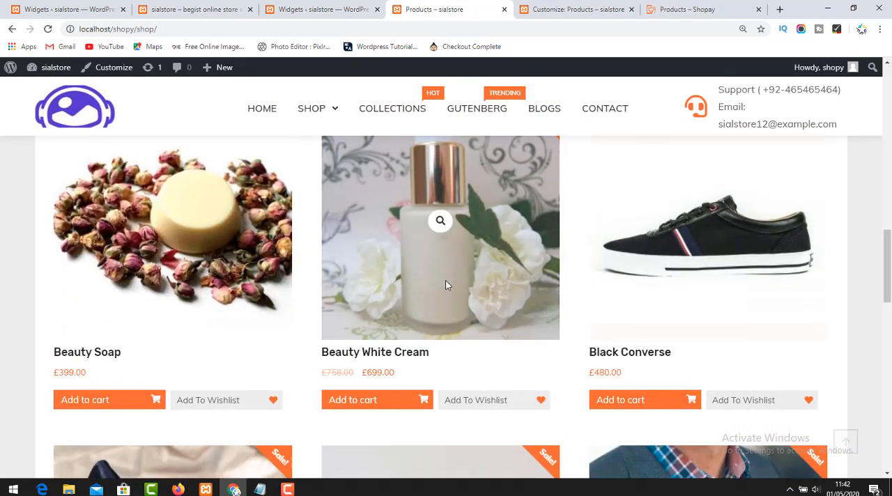
{"action": "scroll", "coordinate": [447, 284], "scroll_direction": "down", "scroll_amount": 10}
Return to the Widgets page and collapse the Product Categories widget in the Woocommerce Sidebar.
{"action": "left_click", "coordinate": [550, 5]}
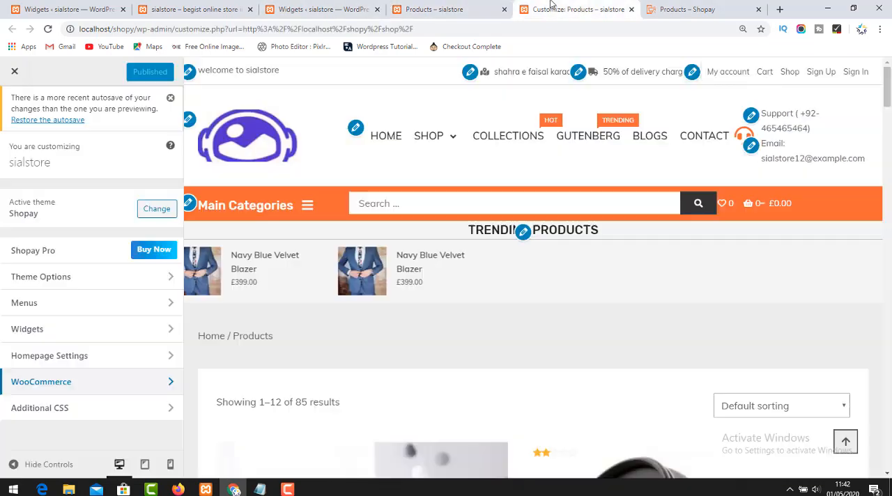
{"action": "left_click", "coordinate": [324, 9]}
{"action": "scroll", "coordinate": [544, 382], "scroll_direction": "down", "scroll_amount": 1}
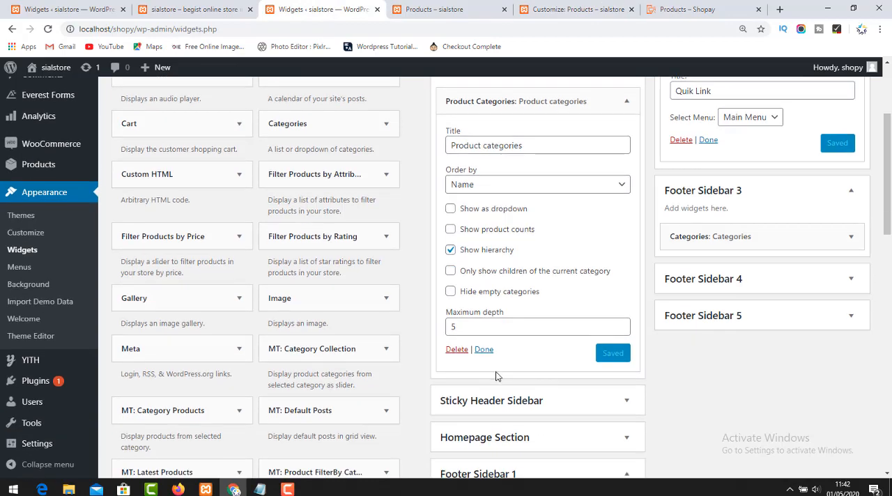
{"action": "left_click", "coordinate": [481, 351]}
{"action": "scroll", "coordinate": [499, 208], "scroll_direction": "up", "scroll_amount": 3}
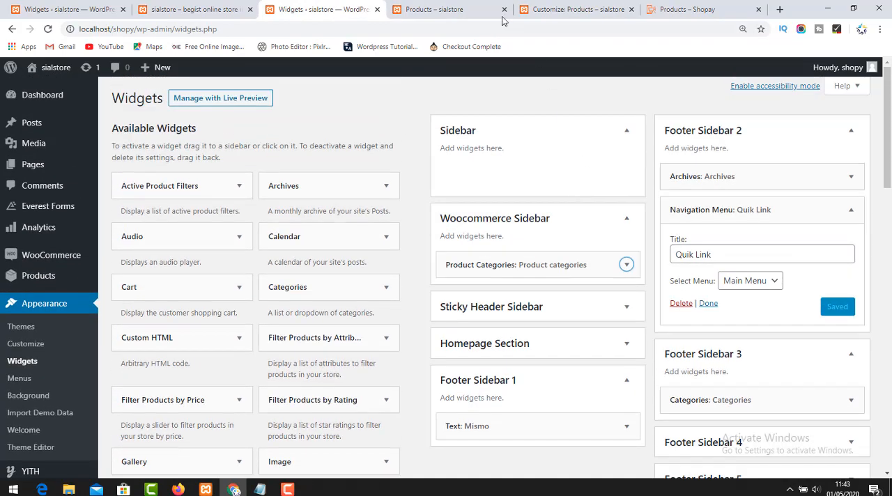
Reload the store's Shop page to check for the sidebar, and compare it with the Woocommerce Sidebar on the Widgets page.
{"action": "left_click", "coordinate": [432, 7]}
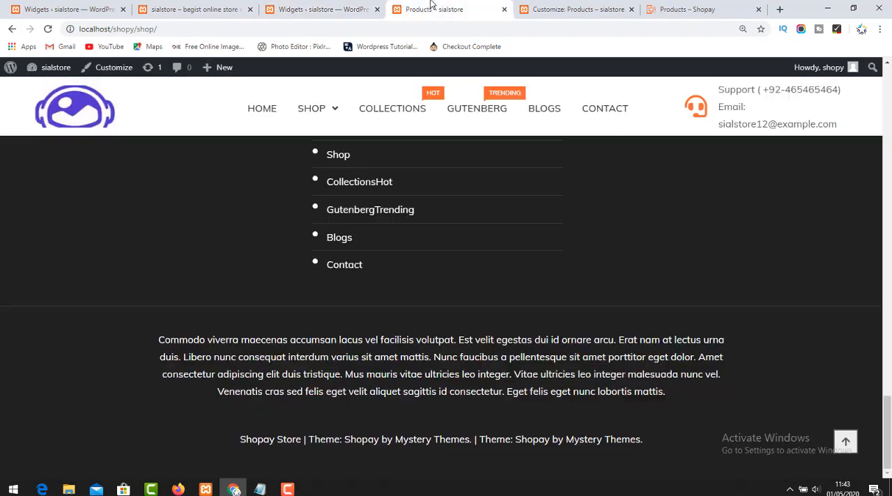
{"action": "left_click", "coordinate": [47, 28]}
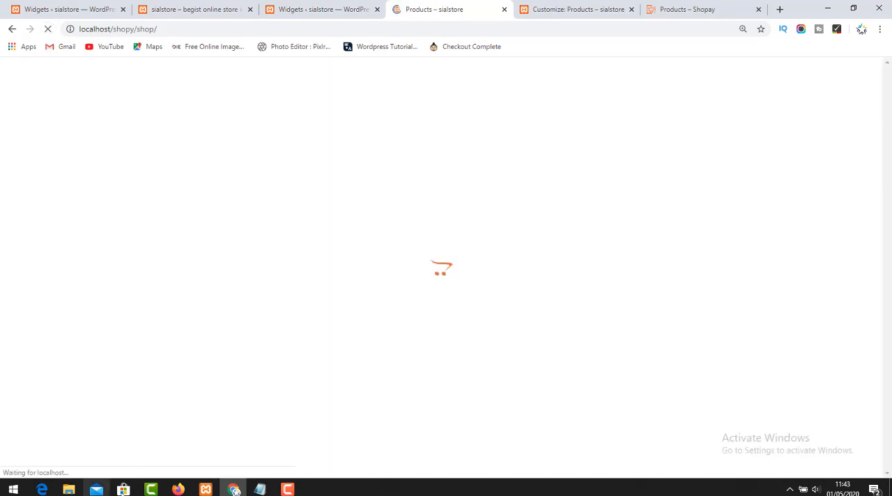
{"action": "scroll", "coordinate": [223, 293], "scroll_direction": "up", "scroll_amount": 20}
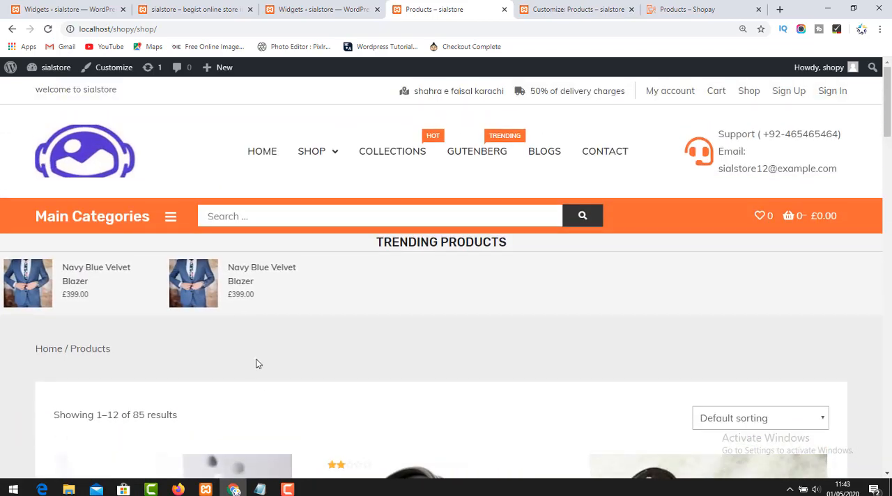
{"action": "left_click", "coordinate": [306, 7]}
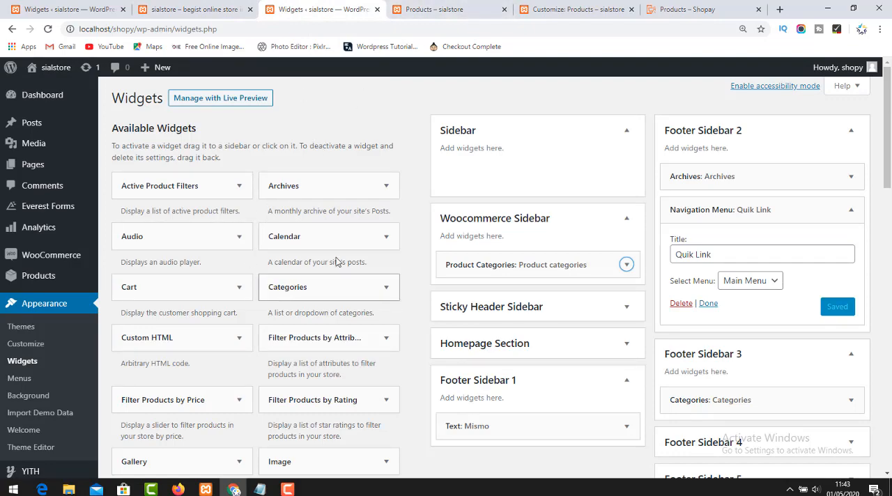
Open the Shop page's Customizer in another tab and bring up the Theme Options in a Customizer tab.
{"action": "left_click", "coordinate": [414, 5]}
{"action": "right_click", "coordinate": [106, 67]}
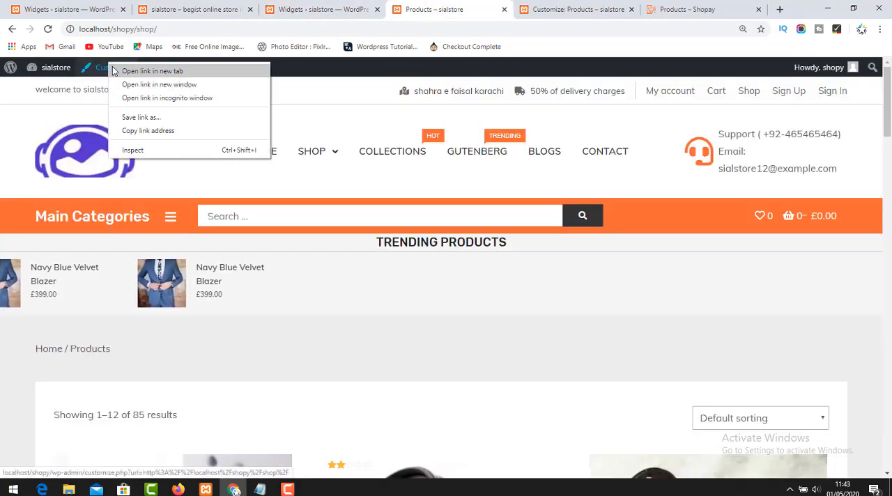
{"action": "left_click", "coordinate": [140, 71]}
{"action": "key", "text": "ctrl+Tab"}
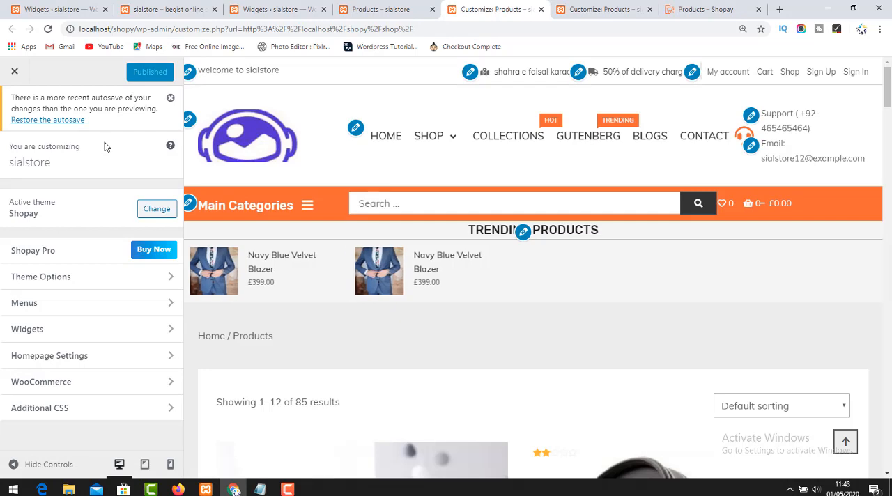
{"action": "left_click", "coordinate": [69, 279]}
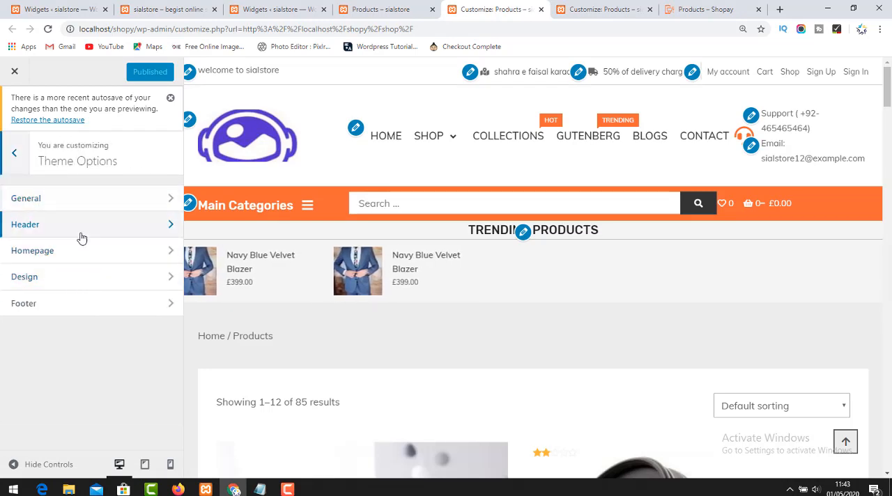
Examine the archive, page and post sidebar layouts in the theme's Design options.
{"action": "left_click", "coordinate": [71, 285]}
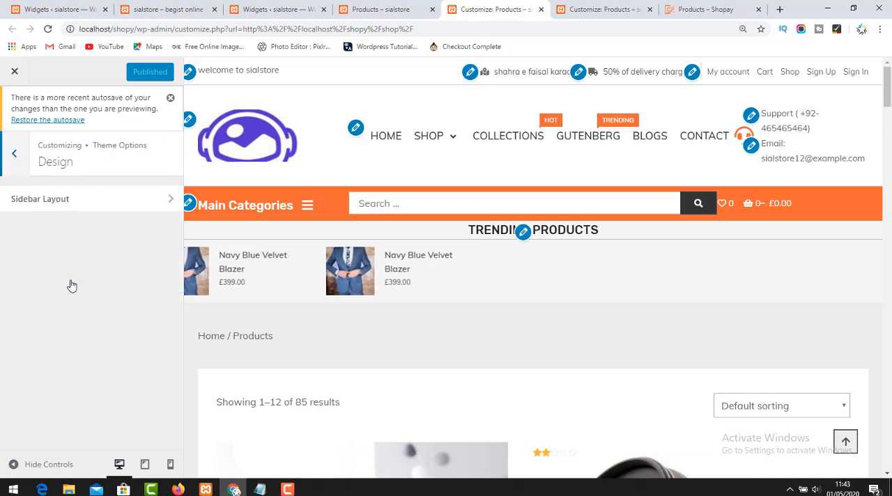
{"action": "left_click", "coordinate": [92, 208]}
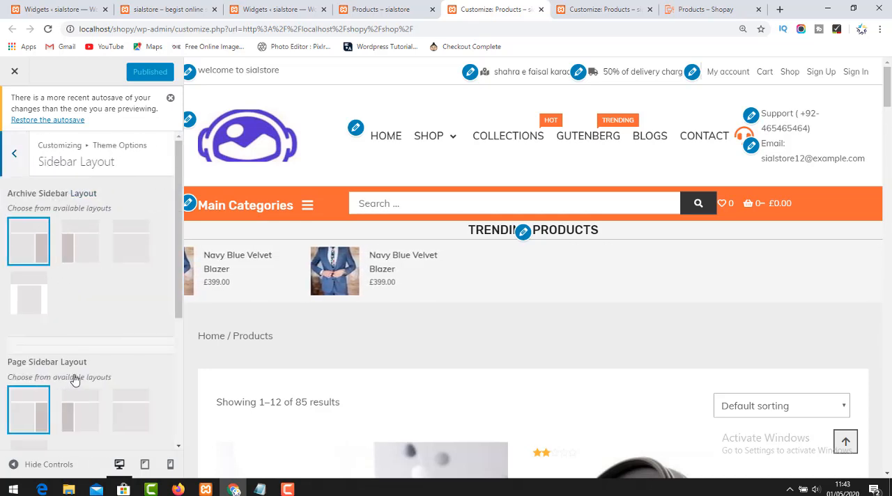
{"action": "scroll", "coordinate": [82, 362], "scroll_direction": "down", "scroll_amount": 3}
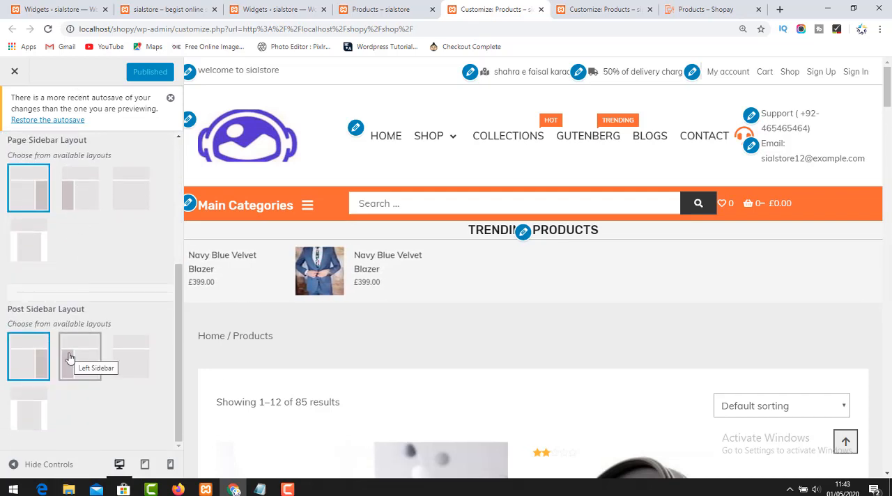
{"action": "scroll", "coordinate": [68, 324], "scroll_direction": "up", "scroll_amount": 3}
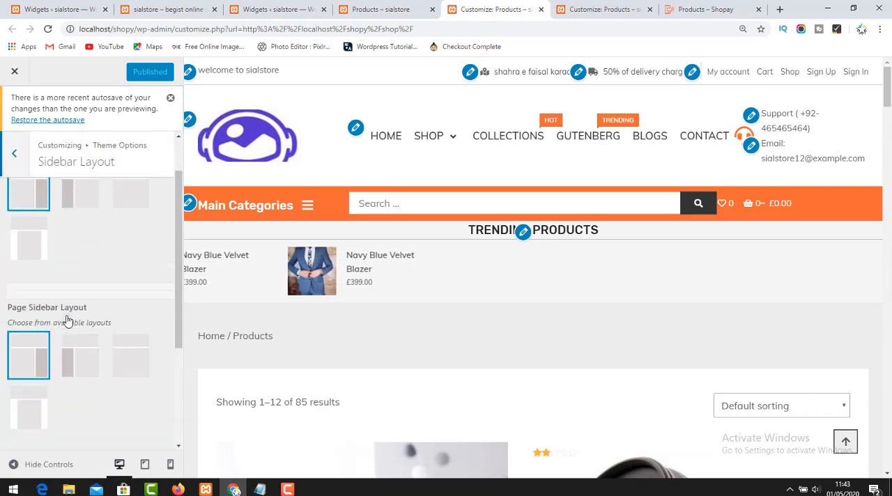
{"action": "scroll", "coordinate": [73, 314], "scroll_direction": "up", "scroll_amount": 2}
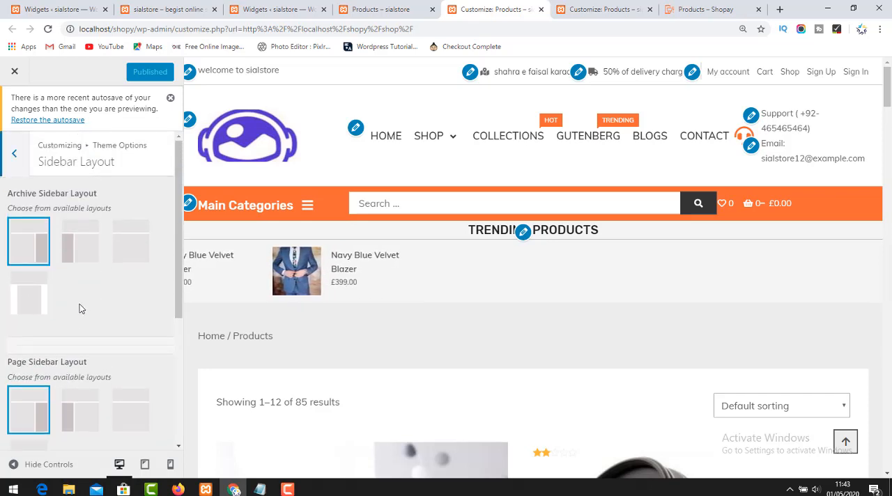
{"action": "left_click", "coordinate": [14, 154]}
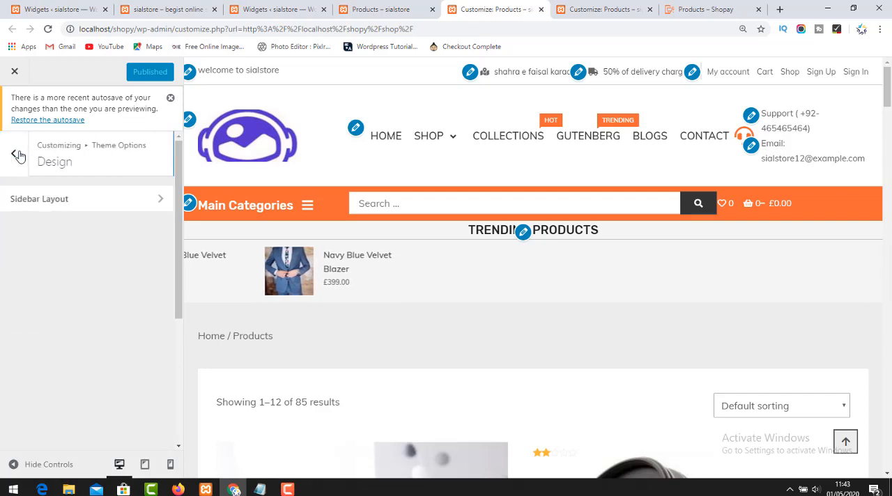
{"action": "left_click", "coordinate": [18, 162]}
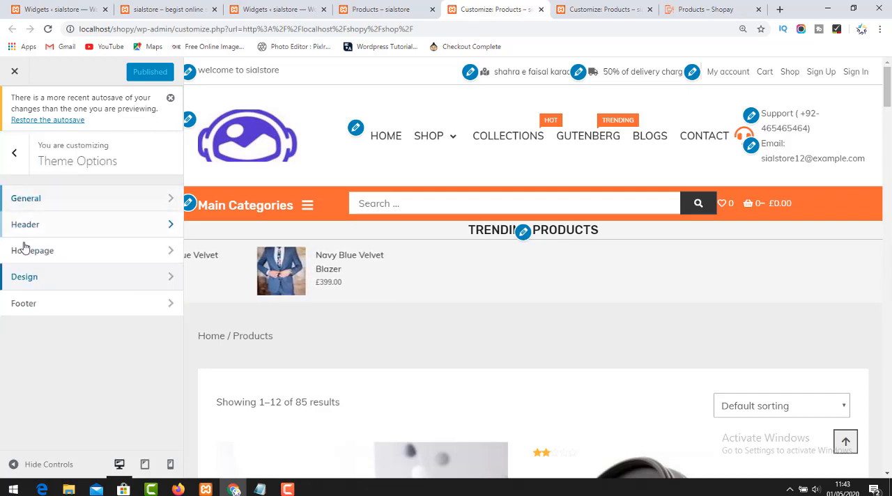
Examine the Customizer's WooCommerce settings for the store notice, product catalog, product images and checkout.
{"action": "left_click", "coordinate": [14, 153]}
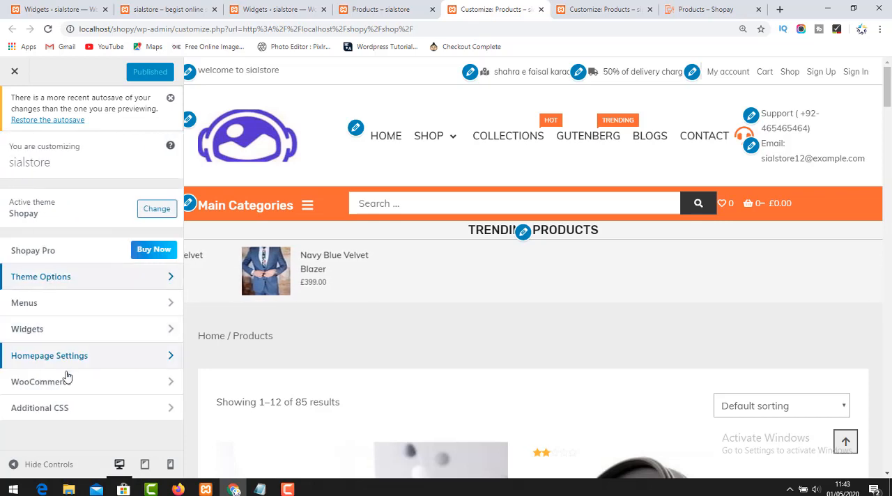
{"action": "left_click", "coordinate": [74, 391]}
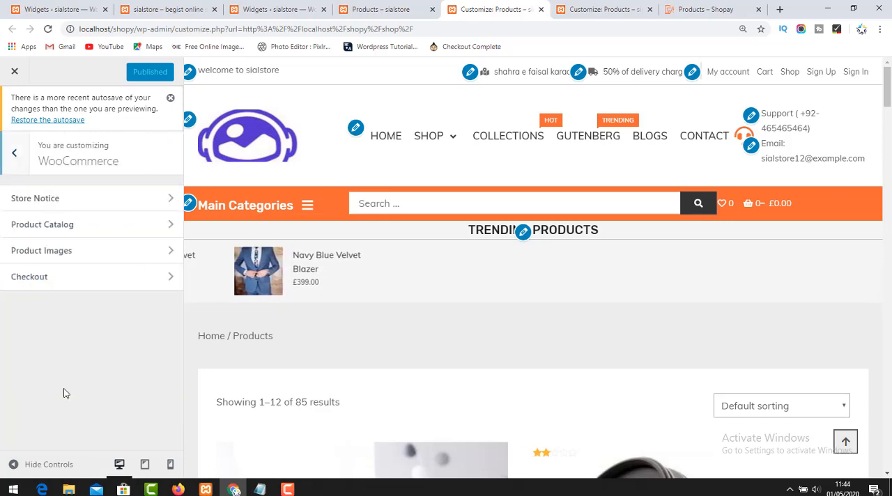
{"action": "left_click", "coordinate": [91, 199]}
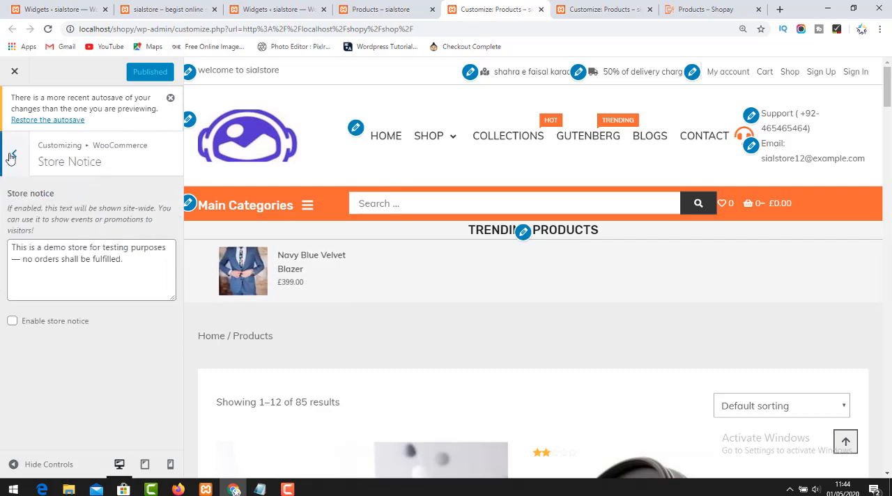
{"action": "left_click", "coordinate": [11, 154]}
{"action": "left_click", "coordinate": [65, 225]}
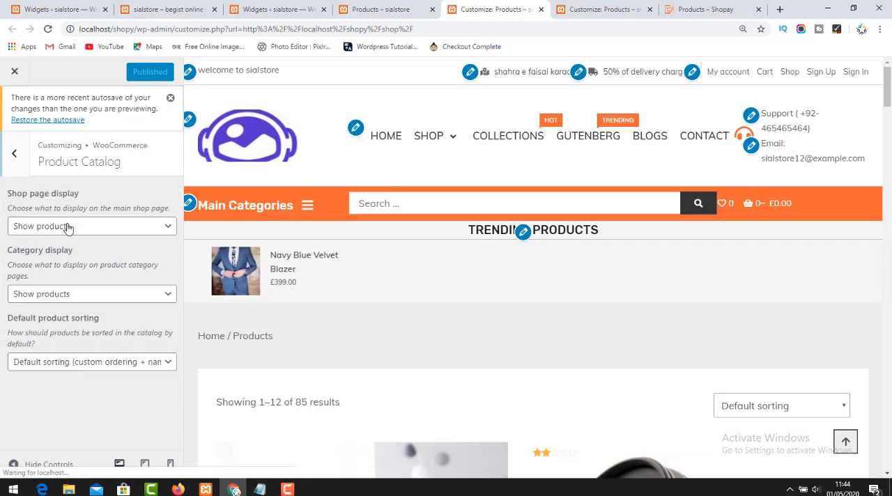
{"action": "left_click", "coordinate": [14, 155]}
{"action": "left_click", "coordinate": [74, 260]}
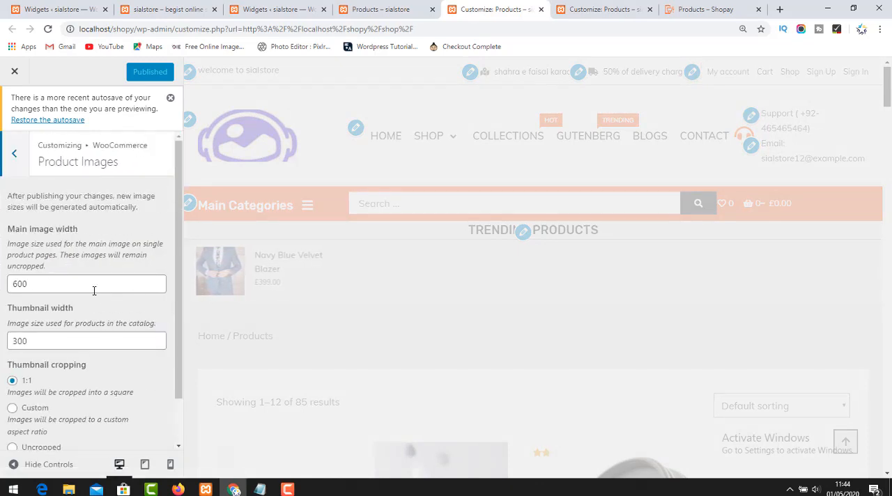
{"action": "scroll", "coordinate": [105, 314], "scroll_direction": "down", "scroll_amount": 1}
{"action": "scroll", "coordinate": [16, 148], "scroll_direction": "up", "scroll_amount": 1}
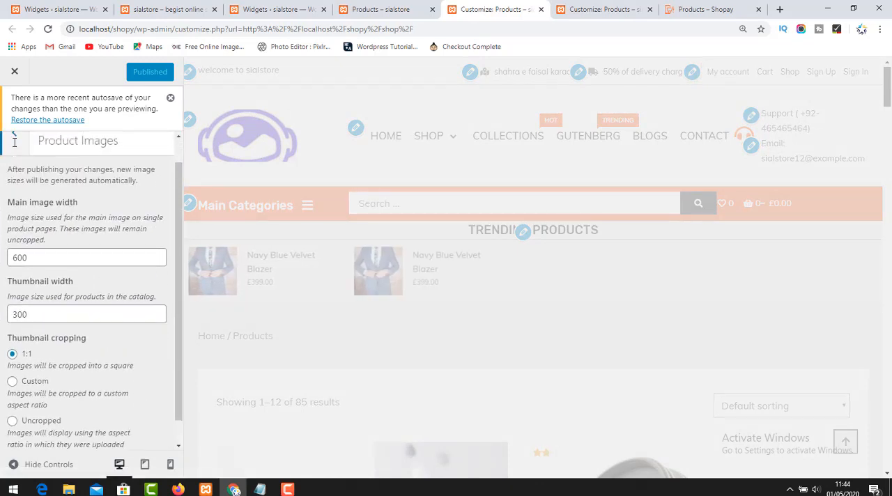
{"action": "left_click", "coordinate": [10, 154]}
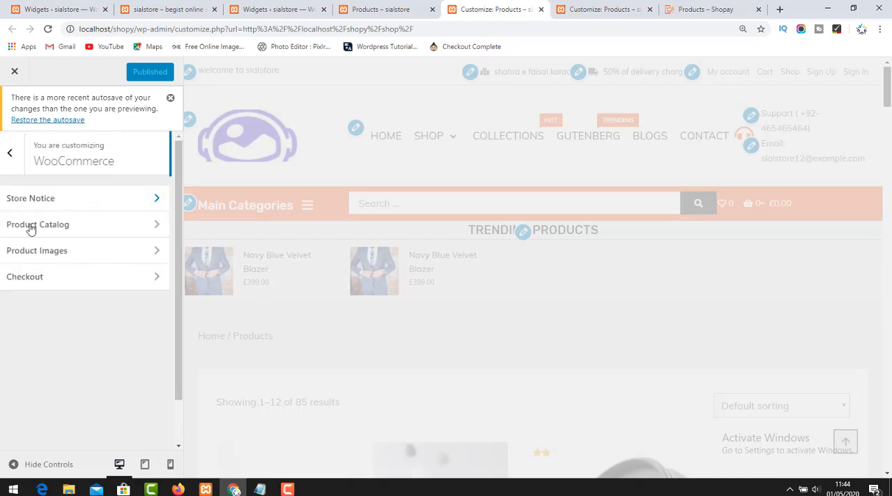
{"action": "left_click", "coordinate": [42, 277]}
{"action": "scroll", "coordinate": [96, 293], "scroll_direction": "down", "scroll_amount": 4}
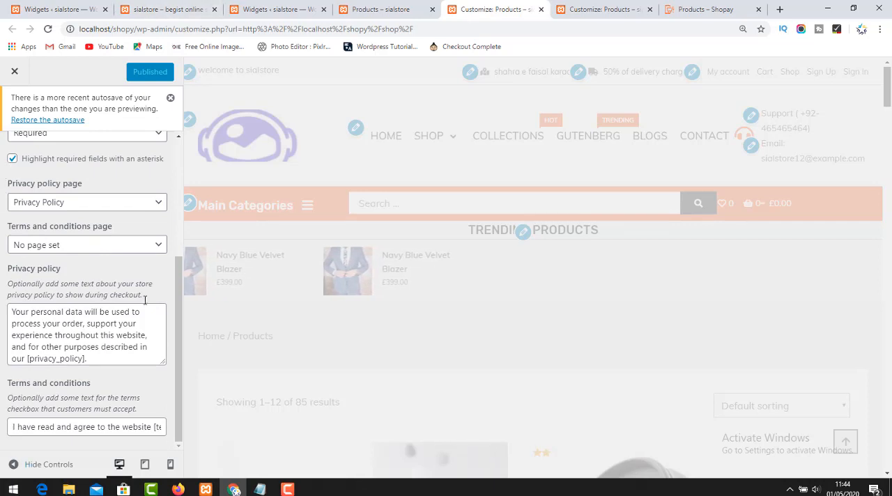
{"action": "scroll", "coordinate": [12, 169], "scroll_direction": "up", "scroll_amount": 5}
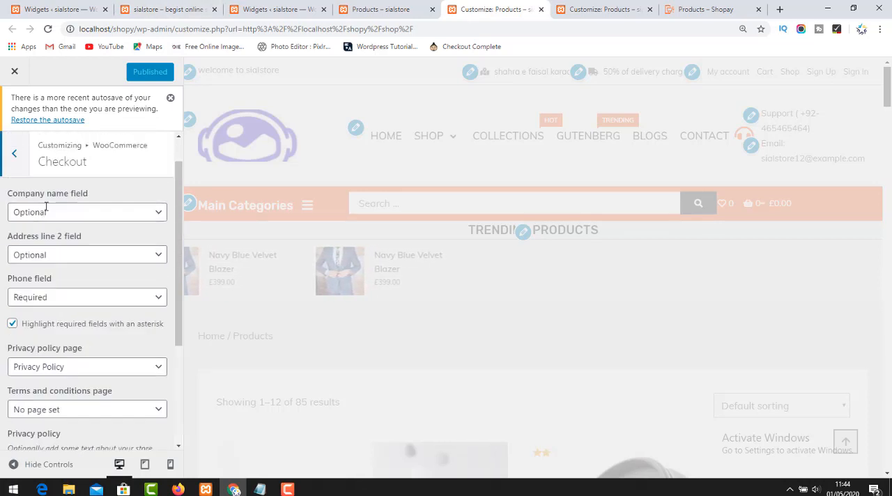
{"action": "left_click", "coordinate": [13, 171]}
{"action": "left_click", "coordinate": [287, 490]}
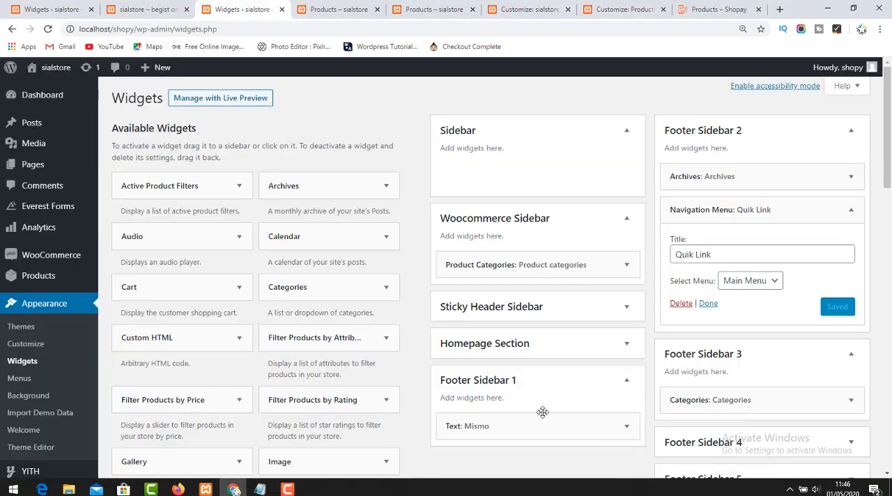
Switch to the Customizer tab showing the Sidebar widget area, reopen that area and browse the widgets available to add.
{"action": "left_click", "coordinate": [420, 7]}
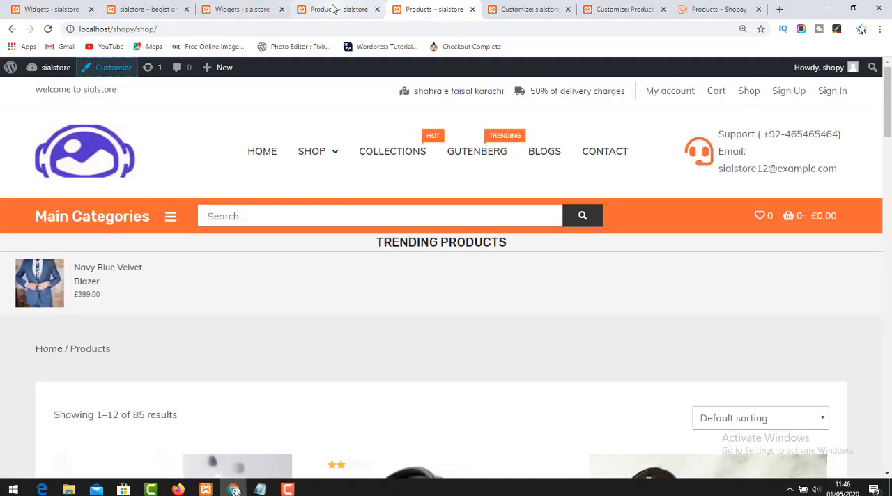
{"action": "left_click", "coordinate": [523, 8]}
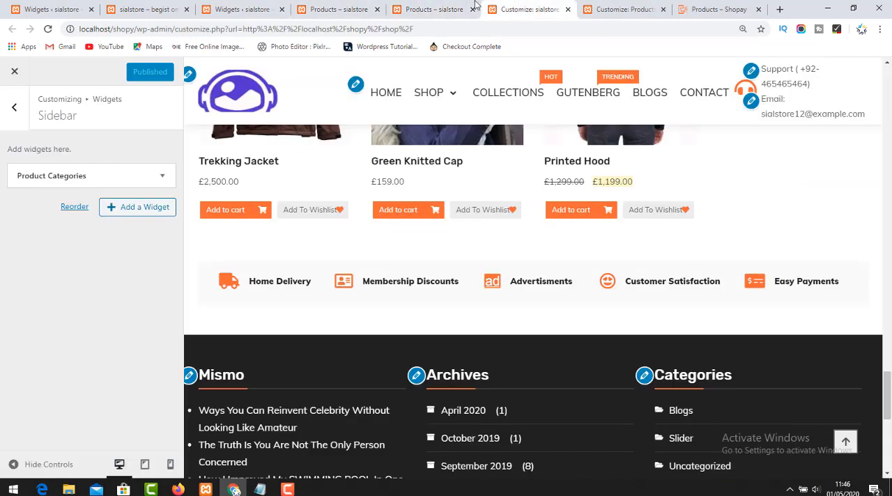
{"action": "left_click", "coordinate": [21, 120]}
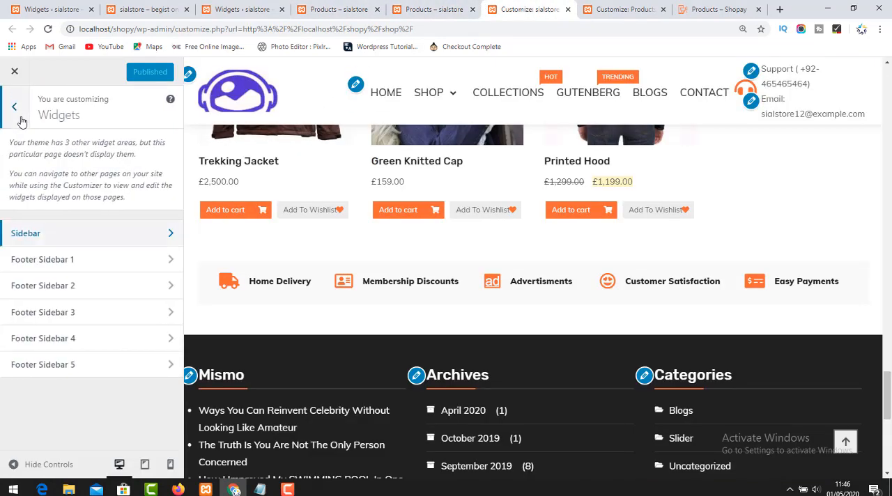
{"action": "left_click", "coordinate": [20, 119]}
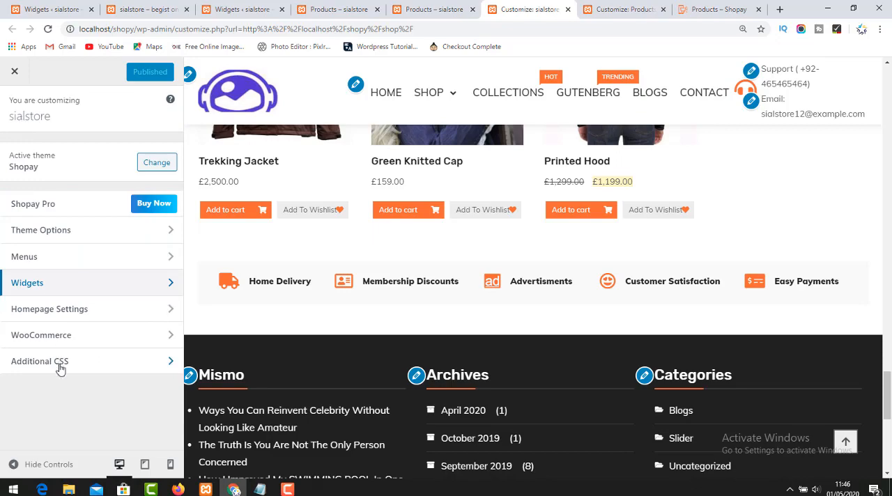
{"action": "left_click", "coordinate": [57, 286]}
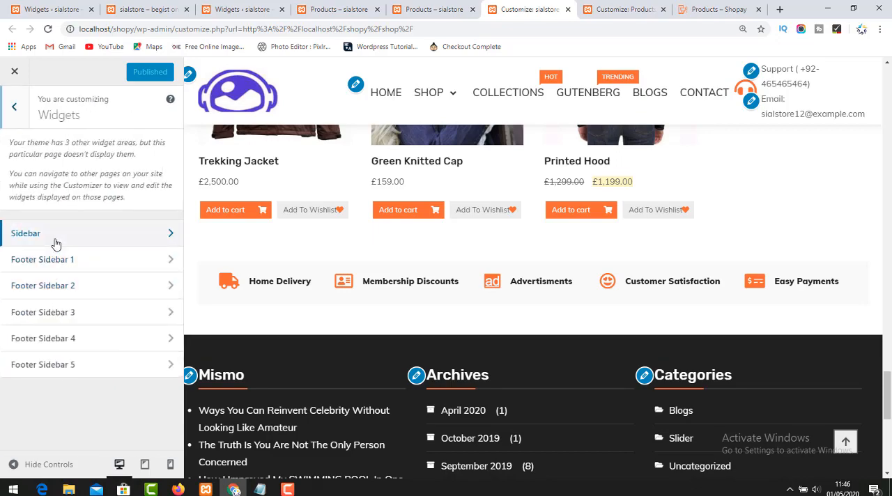
{"action": "left_click", "coordinate": [56, 240]}
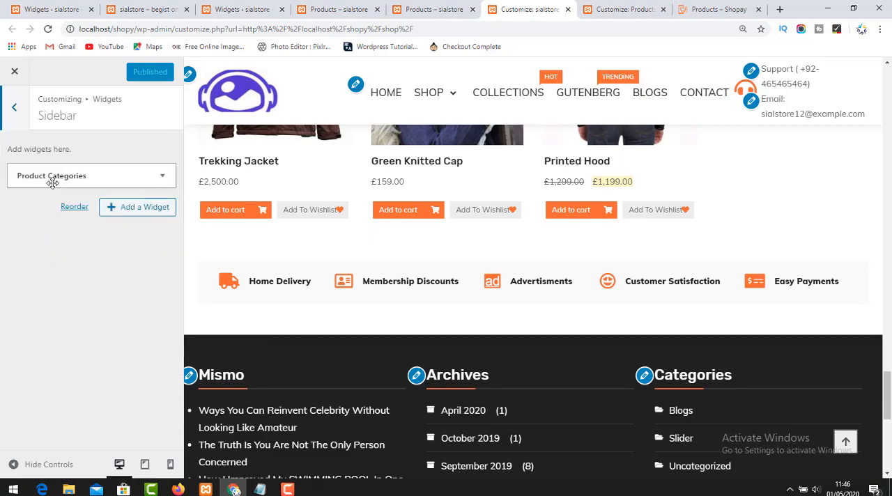
{"action": "left_click", "coordinate": [122, 211]}
{"action": "scroll", "coordinate": [261, 376], "scroll_direction": "down", "scroll_amount": 4}
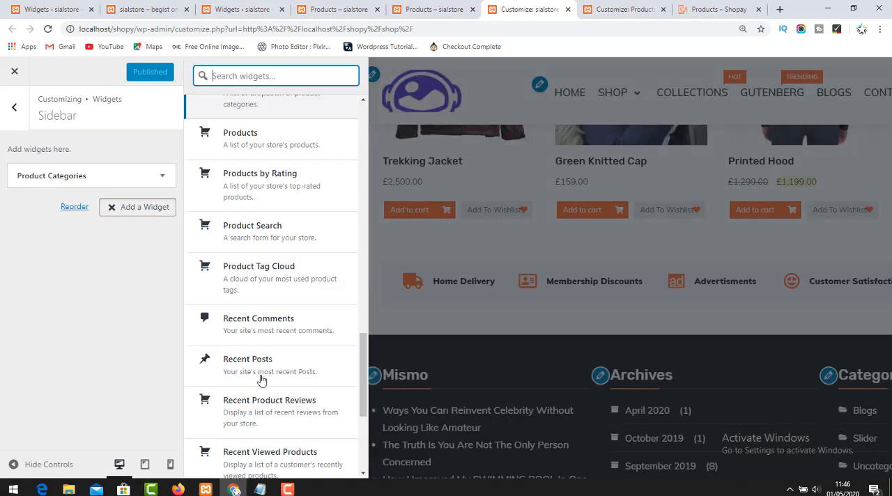
Review the Product categories, Product Search and Recent reviews widgets in the Shopay demo's shop sidebar.
{"action": "left_click", "coordinate": [708, 21]}
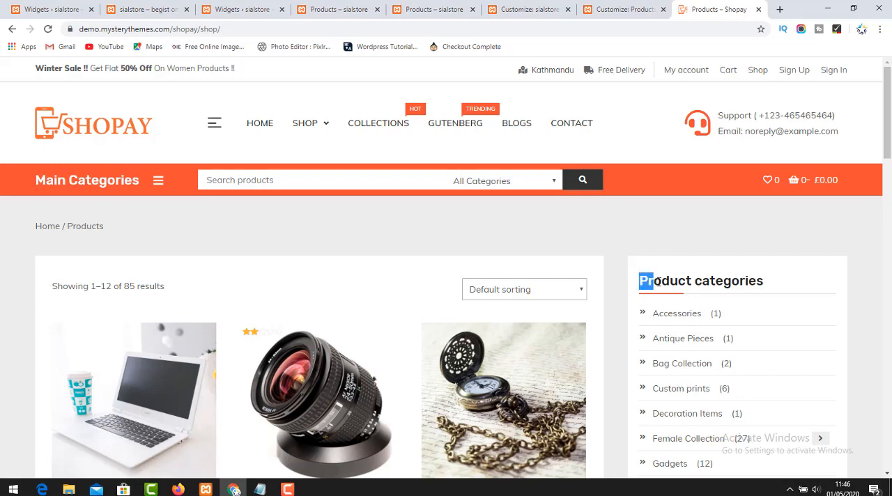
{"action": "left_click_drag", "start_coordinate": [657, 281], "coordinate": [769, 286]}
{"action": "scroll", "coordinate": [802, 292], "scroll_direction": "down", "scroll_amount": 6}
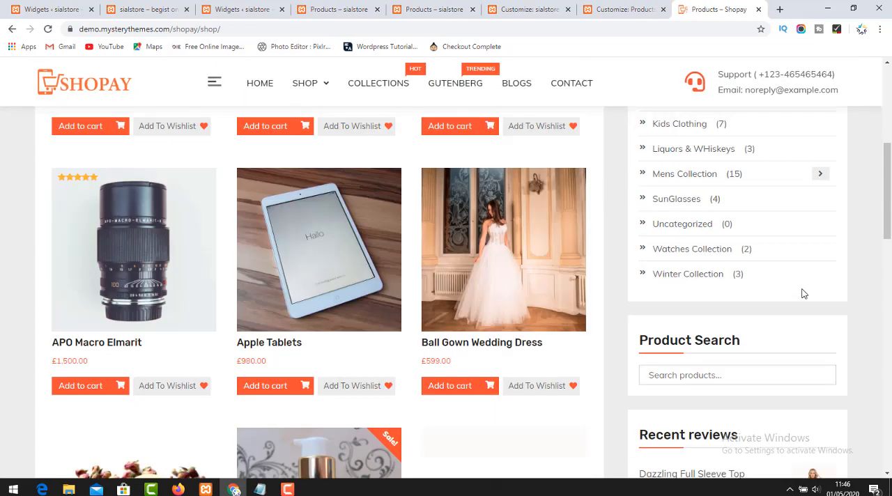
{"action": "left_click_drag", "start_coordinate": [644, 339], "coordinate": [832, 343]}
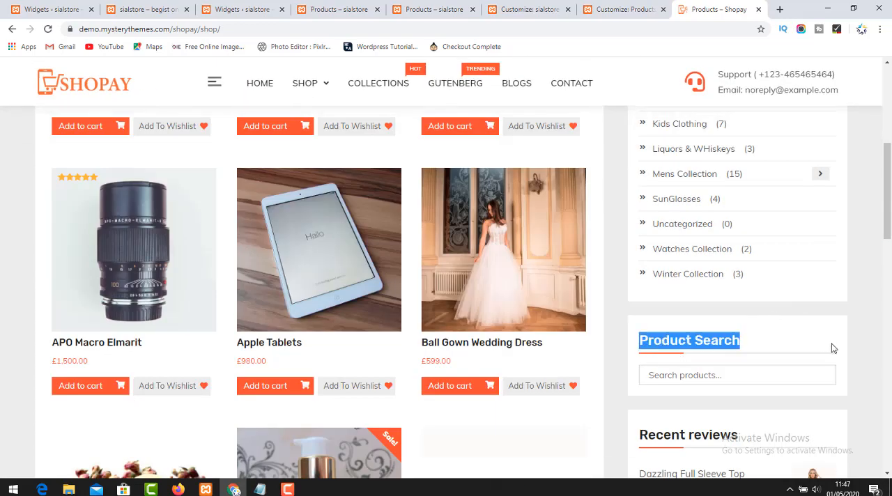
{"action": "scroll", "coordinate": [831, 344], "scroll_direction": "down", "scroll_amount": 3}
{"action": "left_click_drag", "start_coordinate": [642, 215], "coordinate": [770, 233]}
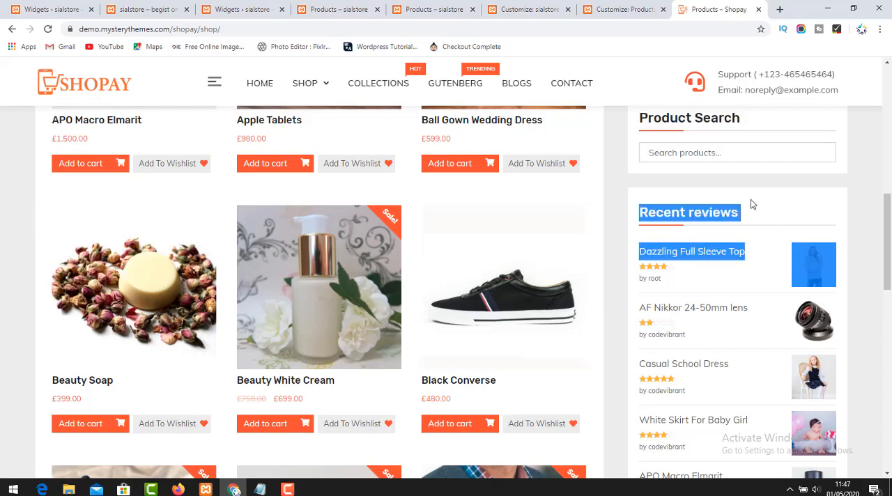
{"action": "scroll", "coordinate": [751, 199], "scroll_direction": "up", "scroll_amount": 10}
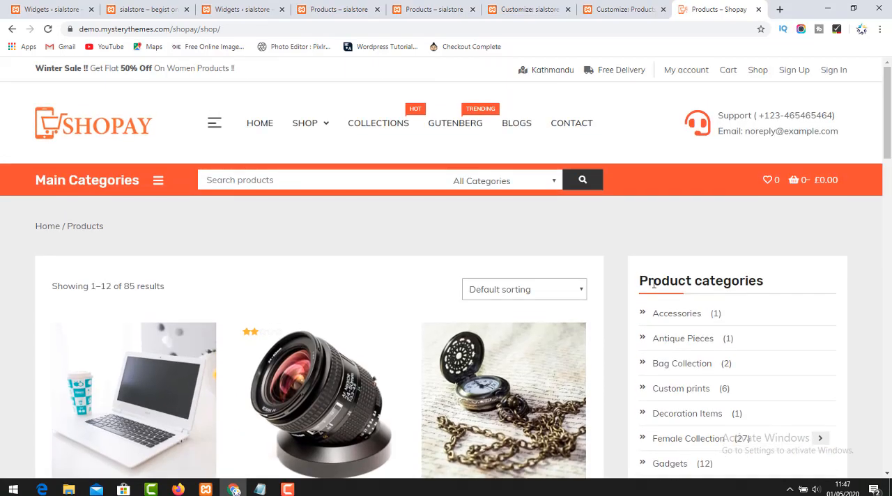
{"action": "left_click_drag", "start_coordinate": [641, 284], "coordinate": [769, 298]}
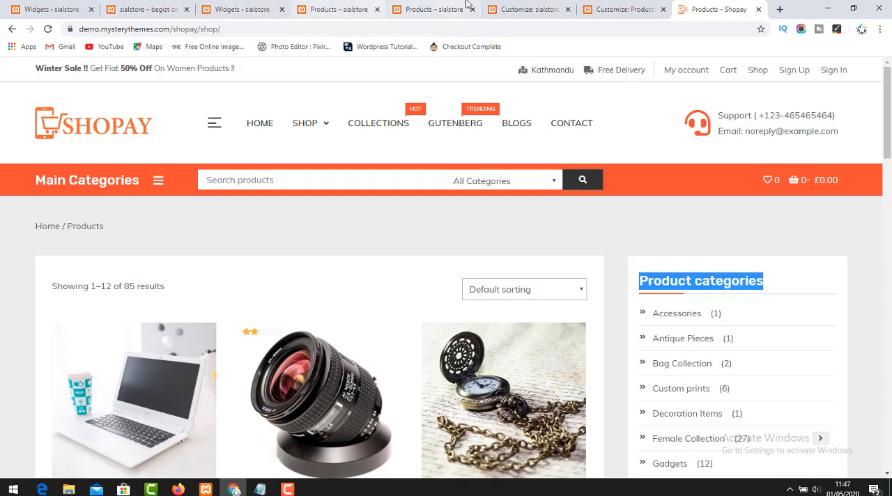
Switch to the Customizer tab, reopen the Sidebar widget area and bring up the widgets available to add.
{"action": "left_click", "coordinate": [527, 9]}
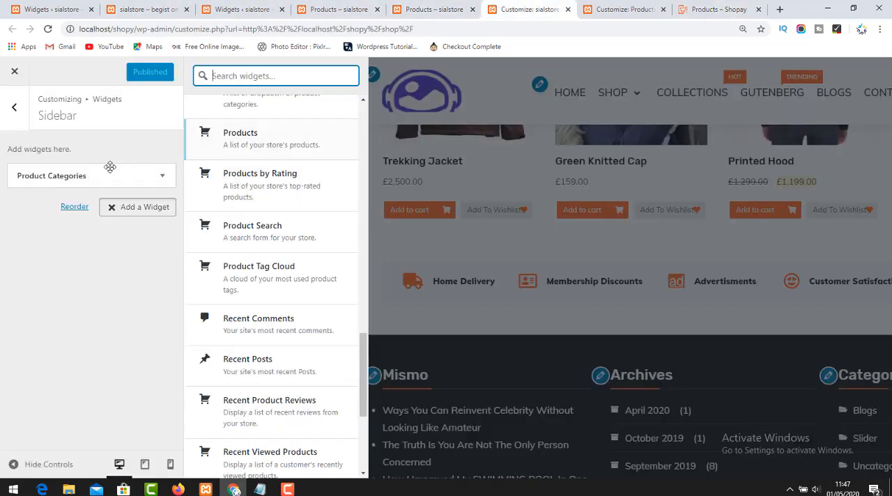
{"action": "left_click", "coordinate": [16, 124]}
{"action": "left_click", "coordinate": [15, 124]}
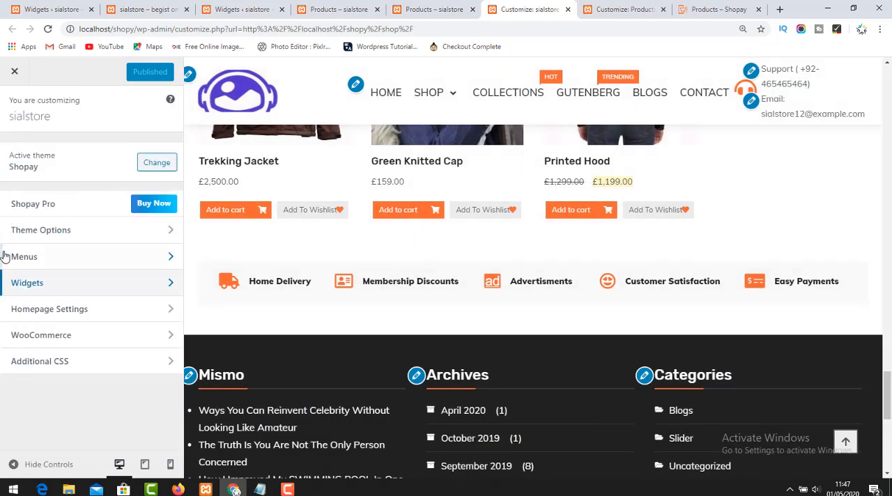
{"action": "left_click", "coordinate": [40, 288]}
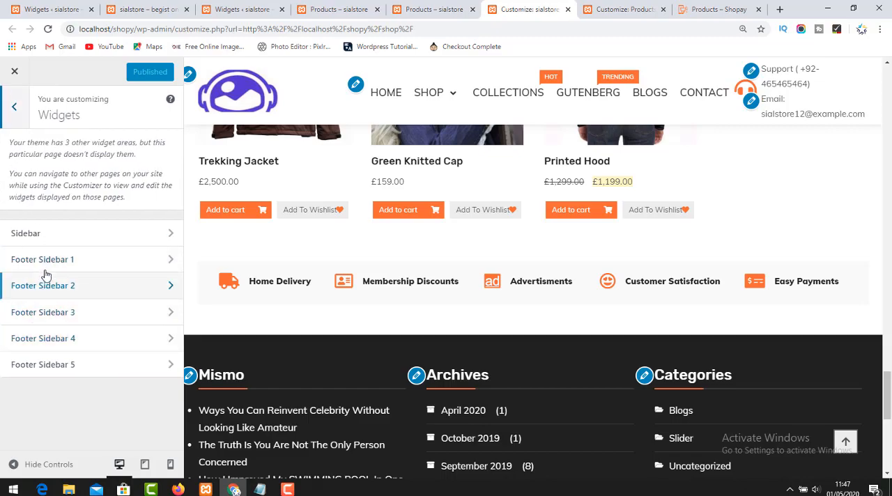
{"action": "left_click", "coordinate": [50, 239]}
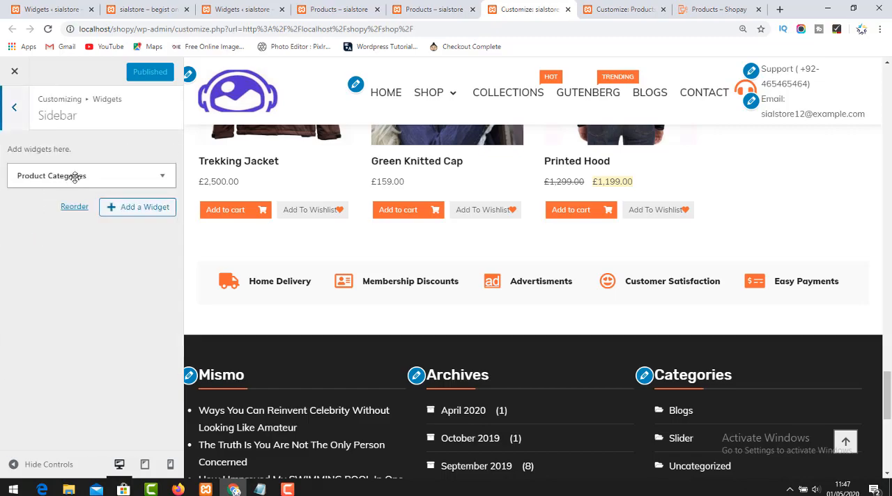
{"action": "left_click", "coordinate": [135, 209]}
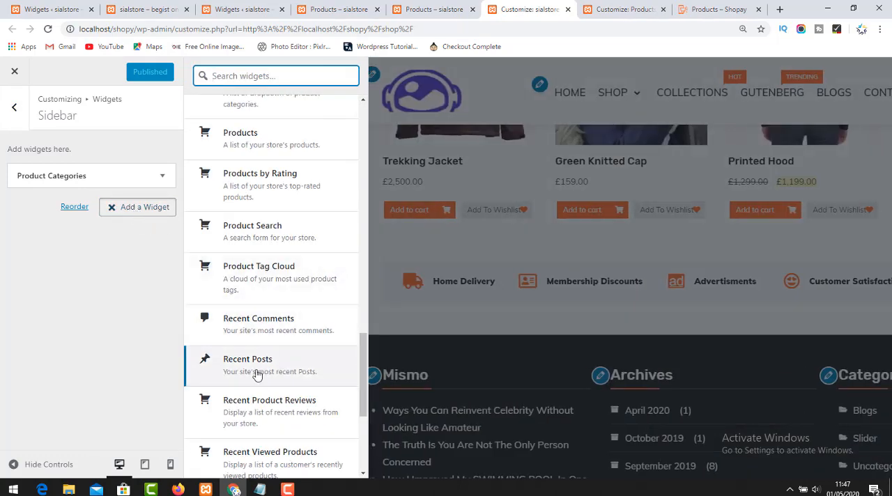
Find the Search widget by filtering for "sea", add it to the Sidebar area and title it "Products Search".
{"action": "scroll", "coordinate": [266, 327], "scroll_direction": "up", "scroll_amount": 5}
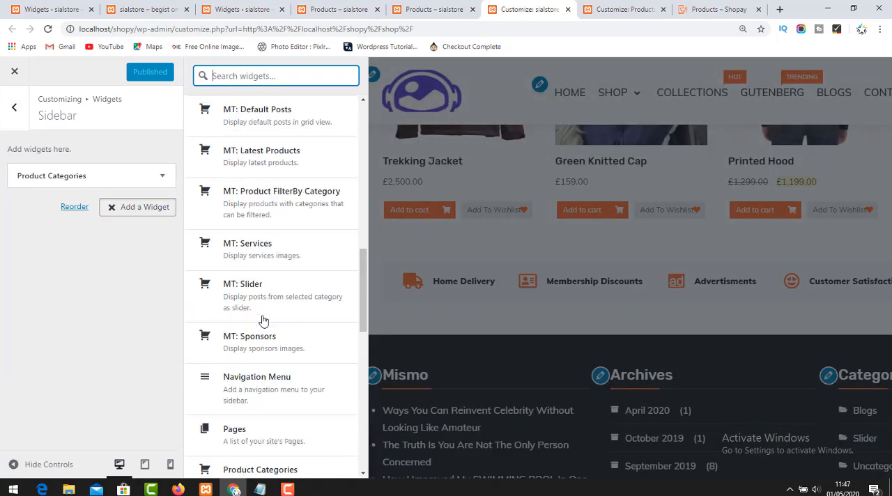
{"action": "scroll", "coordinate": [272, 317], "scroll_direction": "up", "scroll_amount": 4}
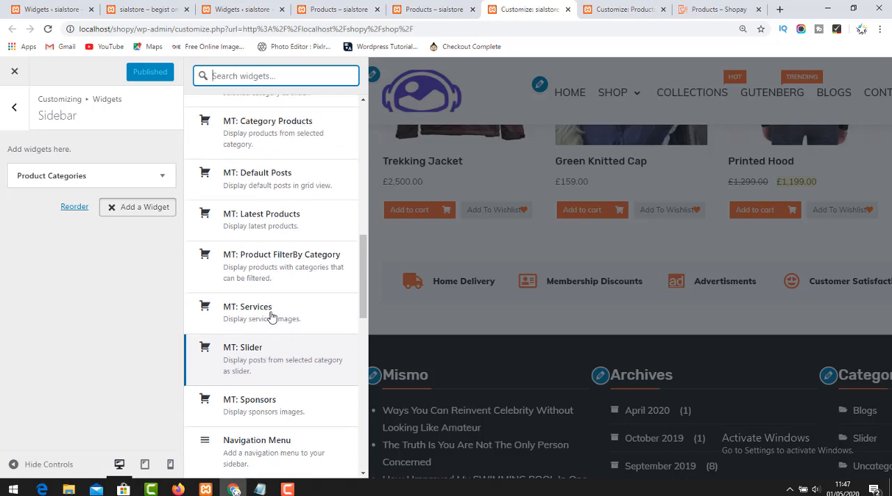
{"action": "scroll", "coordinate": [272, 317], "scroll_direction": "up", "scroll_amount": 4}
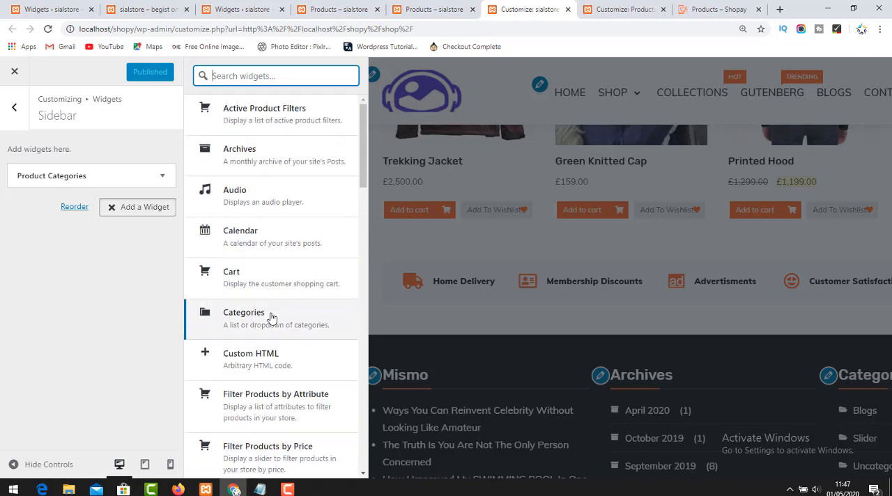
{"action": "scroll", "coordinate": [272, 317], "scroll_direction": "down", "scroll_amount": 4}
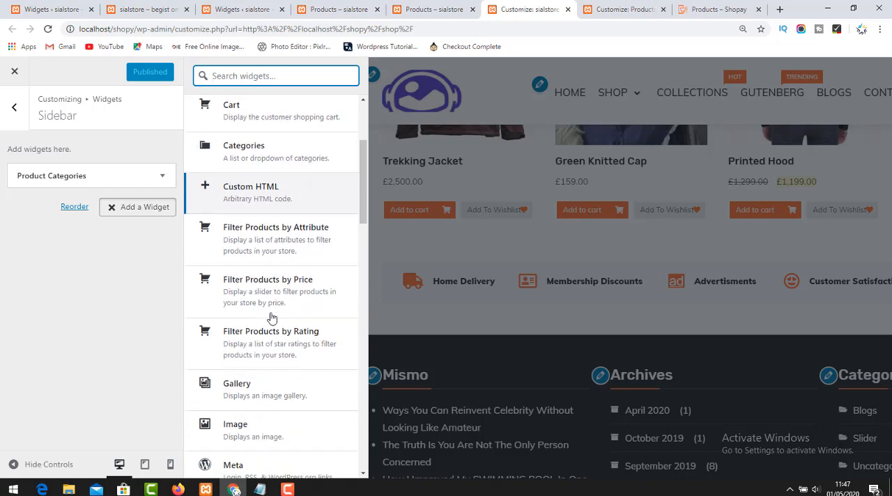
{"action": "scroll", "coordinate": [271, 317], "scroll_direction": "down", "scroll_amount": 4}
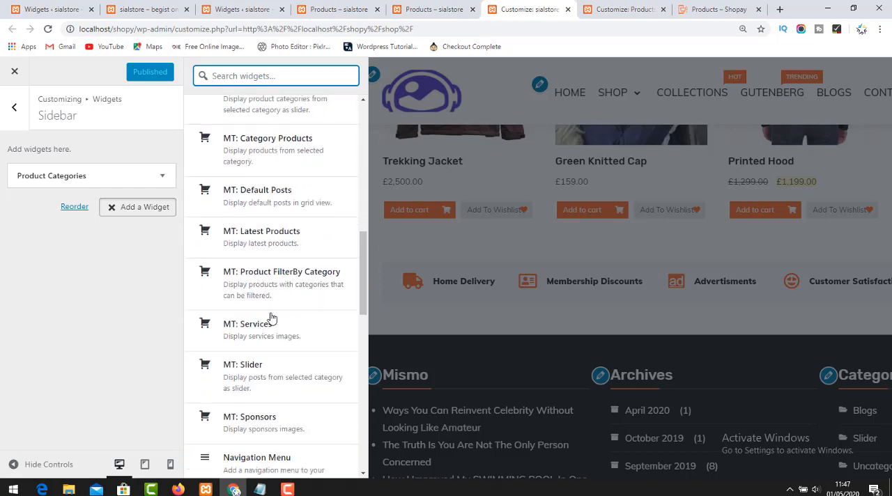
{"action": "scroll", "coordinate": [271, 318], "scroll_direction": "down", "scroll_amount": 2}
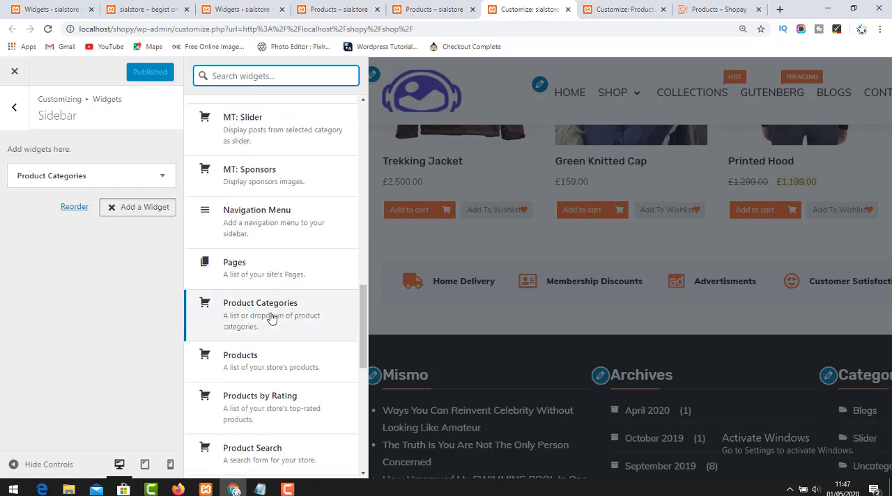
{"action": "scroll", "coordinate": [273, 315], "scroll_direction": "down", "scroll_amount": 2}
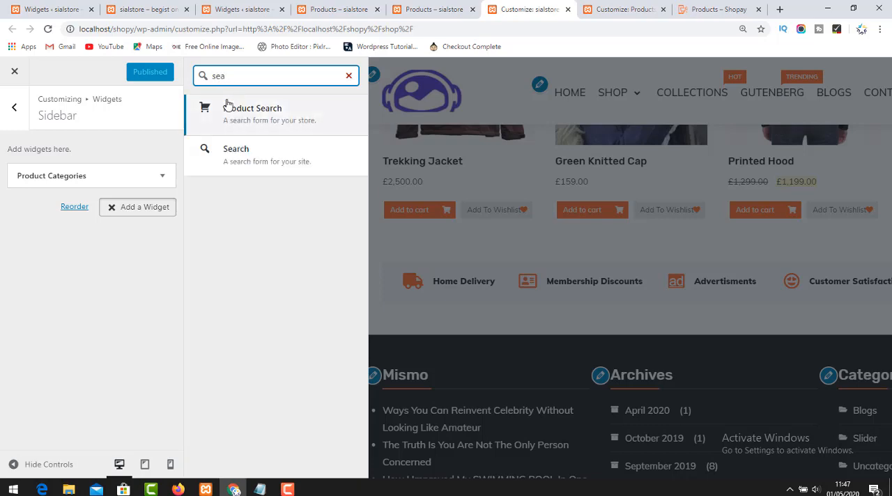
{"action": "left_click", "coordinate": [251, 151]}
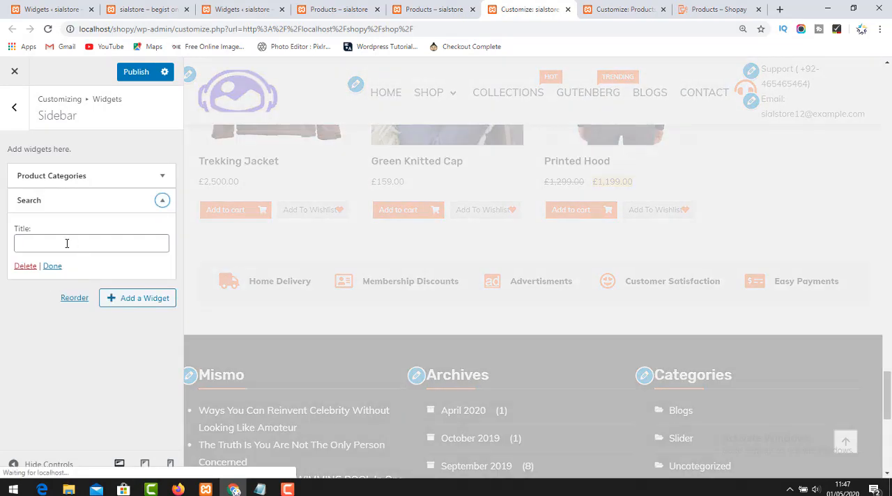
{"action": "left_click", "coordinate": [66, 244]}
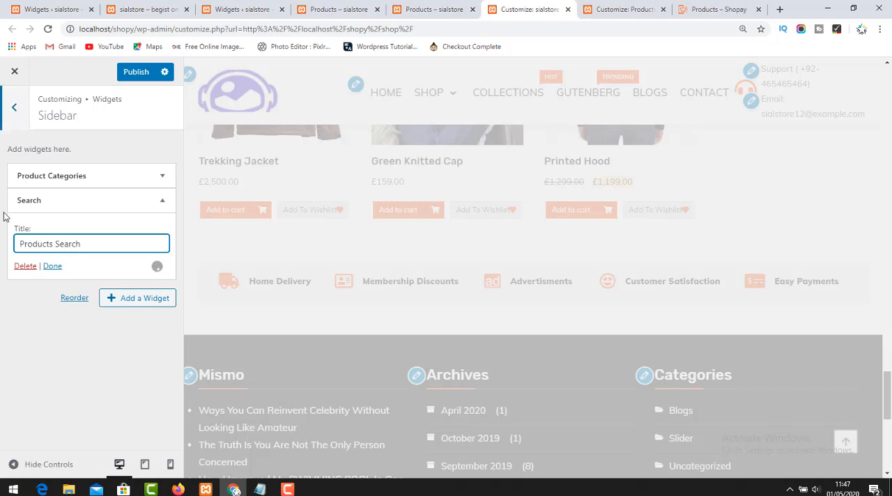
{"action": "left_click", "coordinate": [46, 266]}
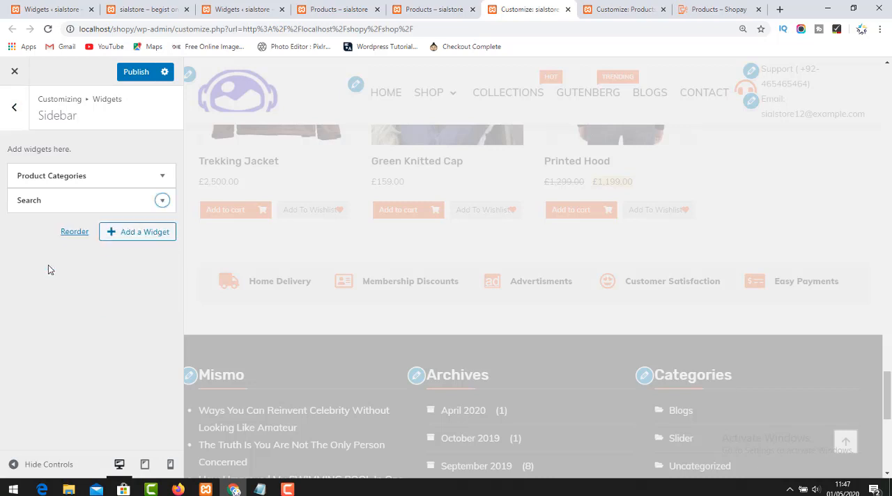
Check the Shopay demo's shop sidebar for the widget that follows Product Search.
{"action": "left_click", "coordinate": [700, 6]}
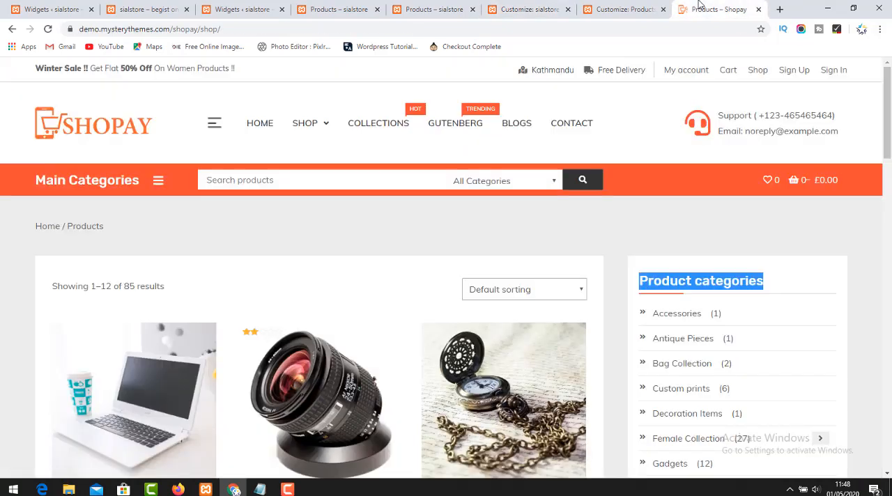
{"action": "scroll", "coordinate": [770, 327], "scroll_direction": "down", "scroll_amount": 10}
{"action": "scroll", "coordinate": [770, 328], "scroll_direction": "up", "scroll_amount": 5}
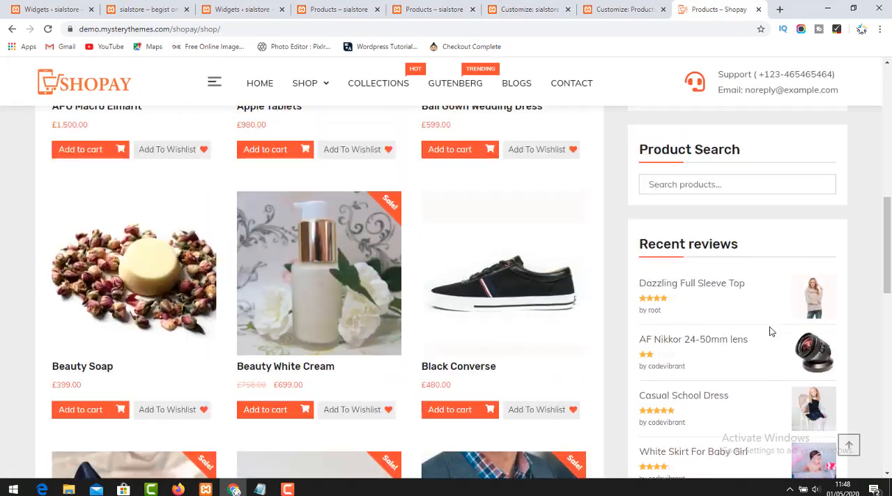
{"action": "left_click_drag", "start_coordinate": [753, 372], "coordinate": [639, 370]}
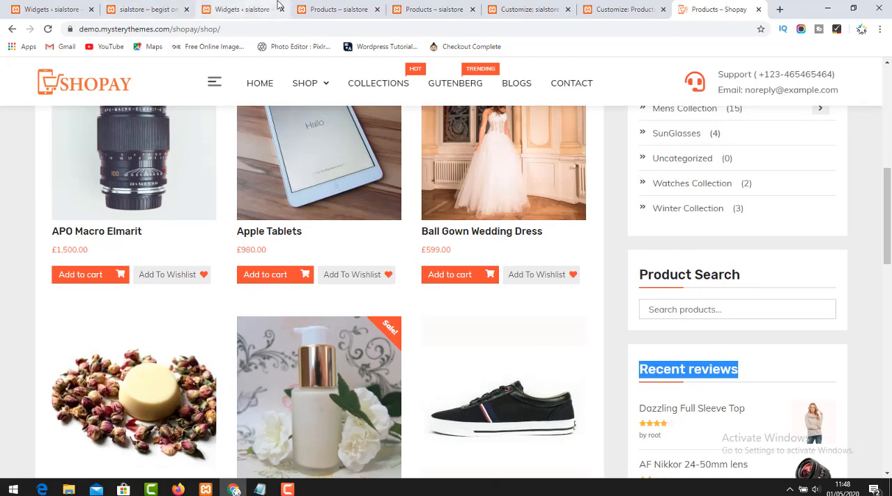
Back in the Customizer tab, add the Recent Product Reviews widget to the Sidebar area using the filter "revi", and publish the changes.
{"action": "left_click", "coordinate": [247, 9]}
{"action": "left_click", "coordinate": [313, 7]}
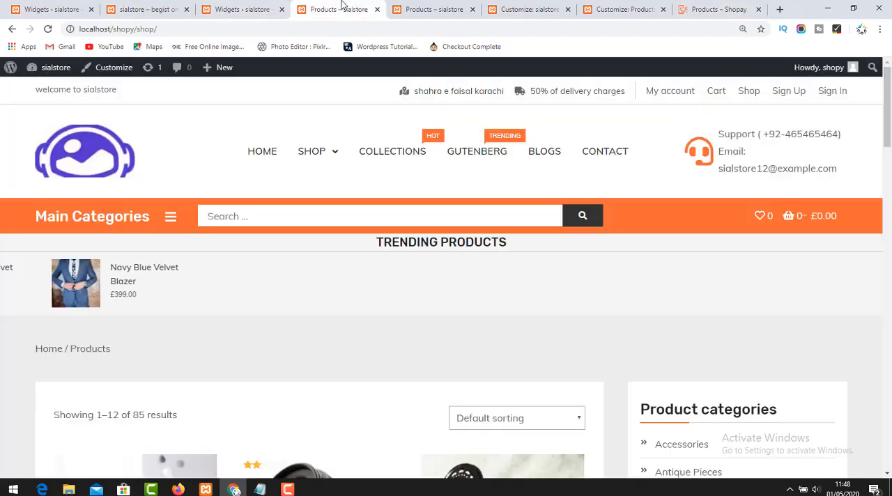
{"action": "left_click", "coordinate": [418, 7]}
{"action": "left_click", "coordinate": [507, 5]}
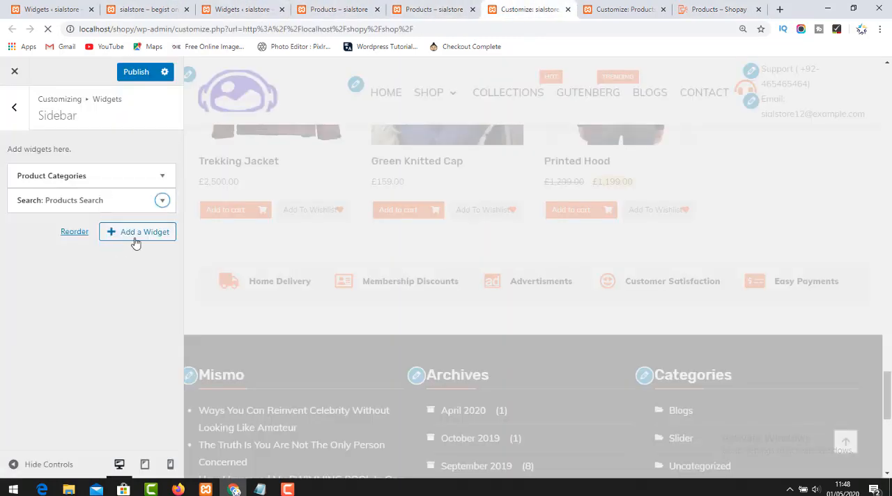
{"action": "left_click", "coordinate": [136, 233]}
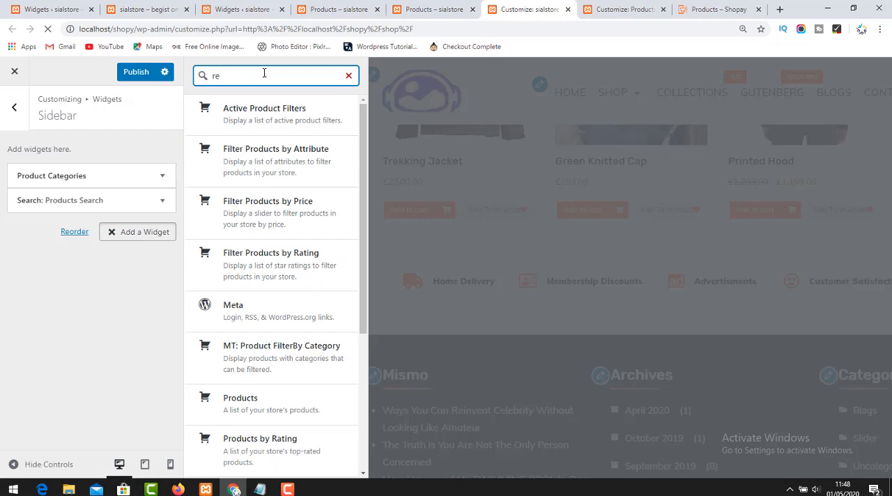
{"action": "type", "text": "revi"}
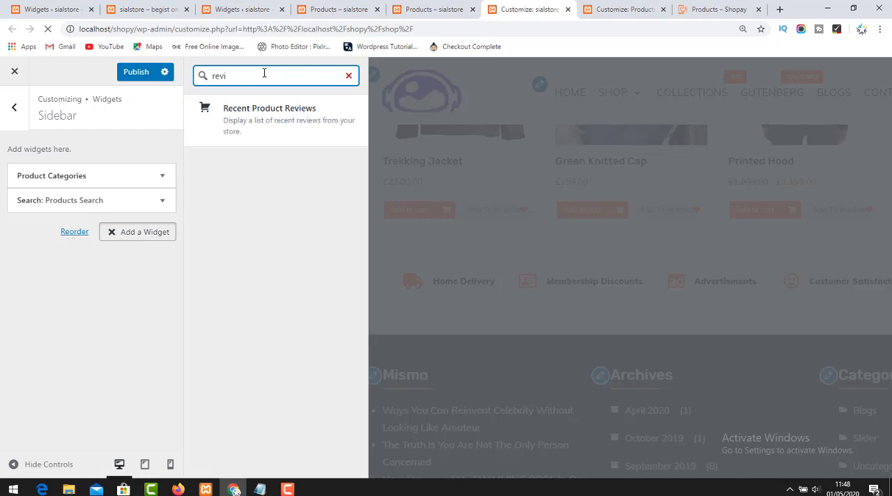
{"action": "left_click", "coordinate": [273, 123]}
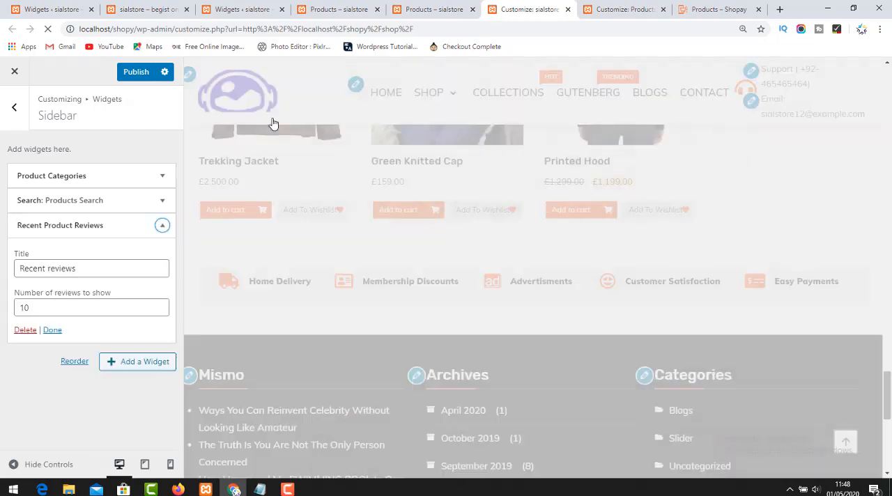
{"action": "left_click", "coordinate": [66, 272]}
{"action": "left_click", "coordinate": [52, 332]}
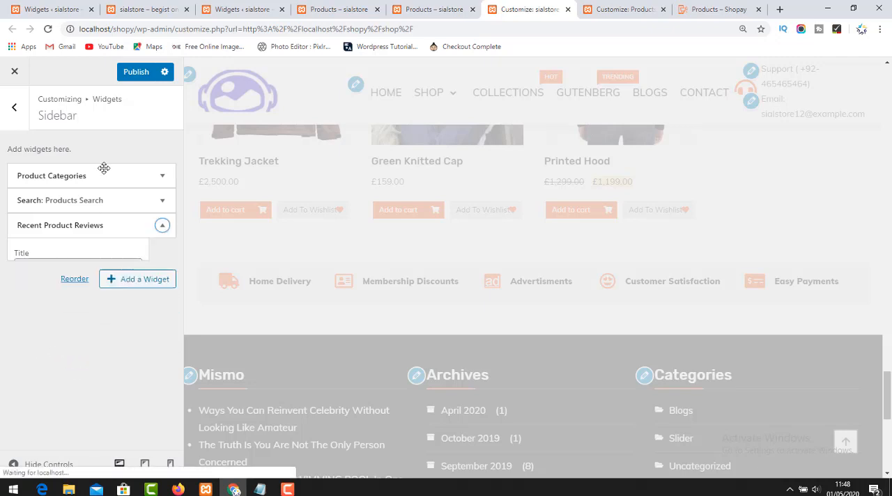
{"action": "left_click", "coordinate": [136, 74]}
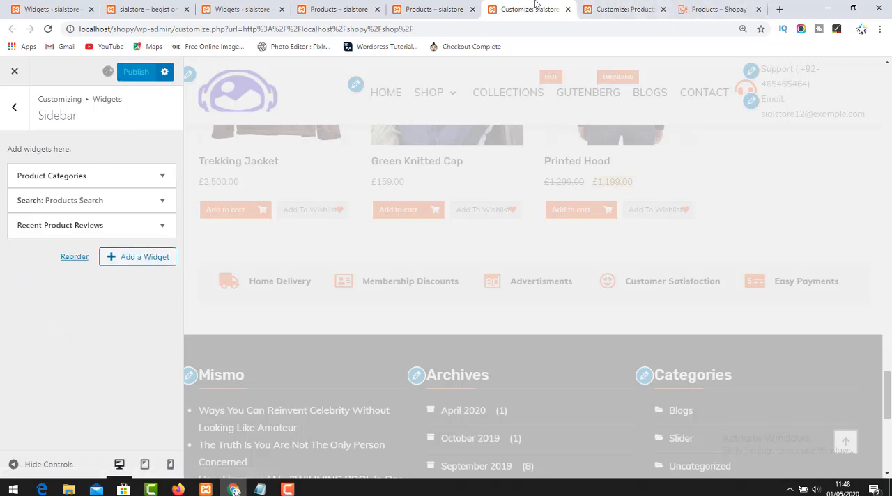
Open the store's Shop page afresh and compare its sidebar with the Shopay demo's shop sidebar.
{"action": "left_click", "coordinate": [436, 9]}
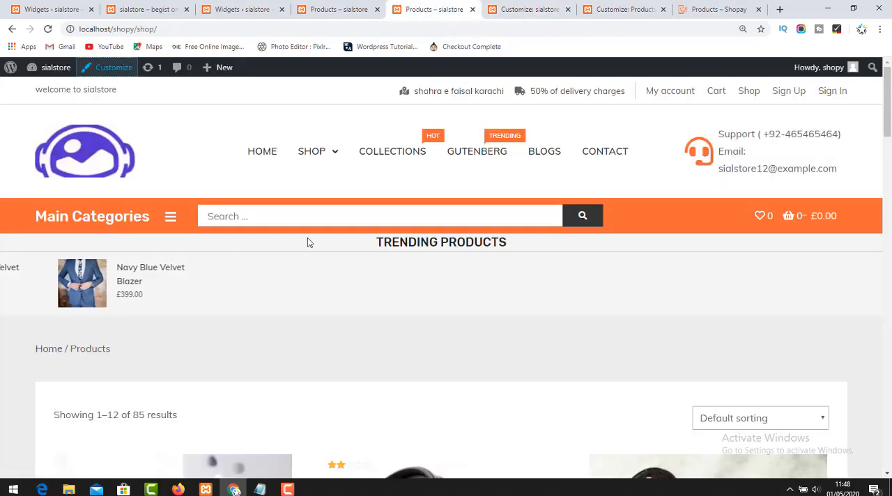
{"action": "left_click", "coordinate": [310, 152]}
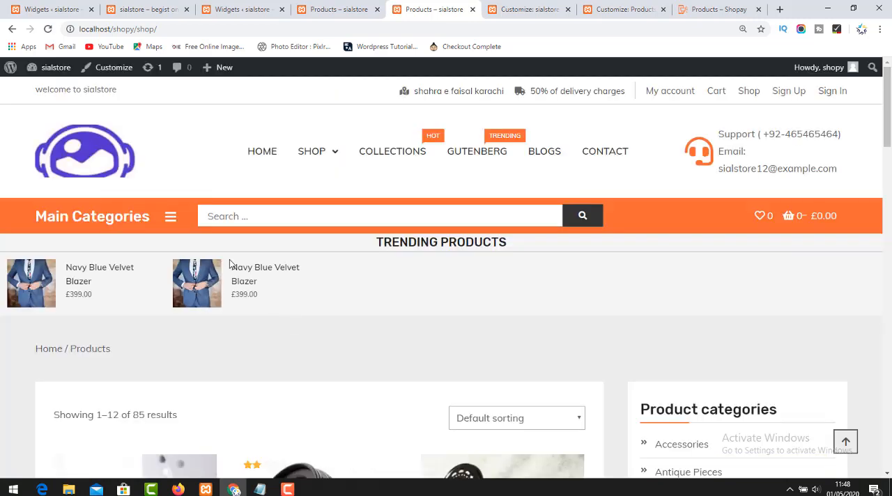
{"action": "scroll", "coordinate": [352, 322], "scroll_direction": "down", "scroll_amount": 5}
{"action": "scroll", "coordinate": [358, 332], "scroll_direction": "up", "scroll_amount": 5}
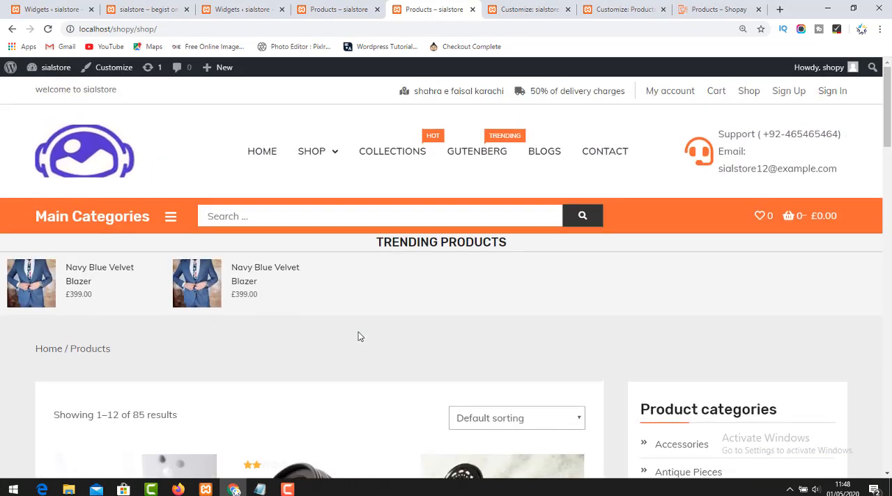
{"action": "scroll", "coordinate": [358, 332], "scroll_direction": "down", "scroll_amount": 5}
{"action": "left_click", "coordinate": [754, 4]}
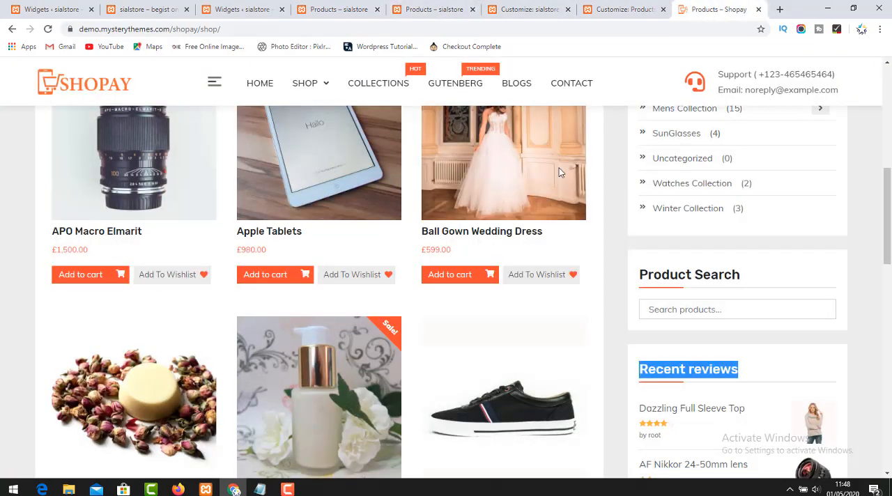
{"action": "scroll", "coordinate": [540, 311], "scroll_direction": "up", "scroll_amount": 5}
{"action": "scroll", "coordinate": [539, 311], "scroll_direction": "down", "scroll_amount": 10}
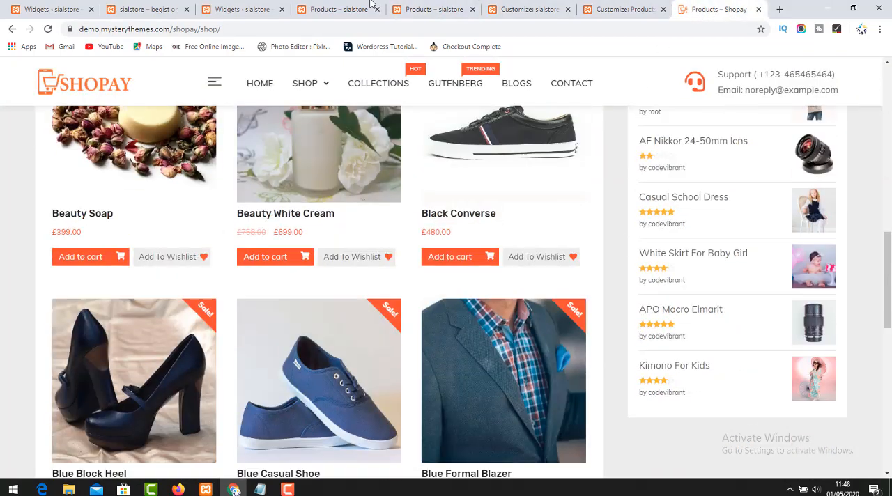
Inspect the sidebar in both open tabs of the store's Shop page, reloading the page to check for the added widgets.
{"action": "left_click", "coordinate": [366, 8]}
{"action": "scroll", "coordinate": [450, 400], "scroll_direction": "down", "scroll_amount": 10}
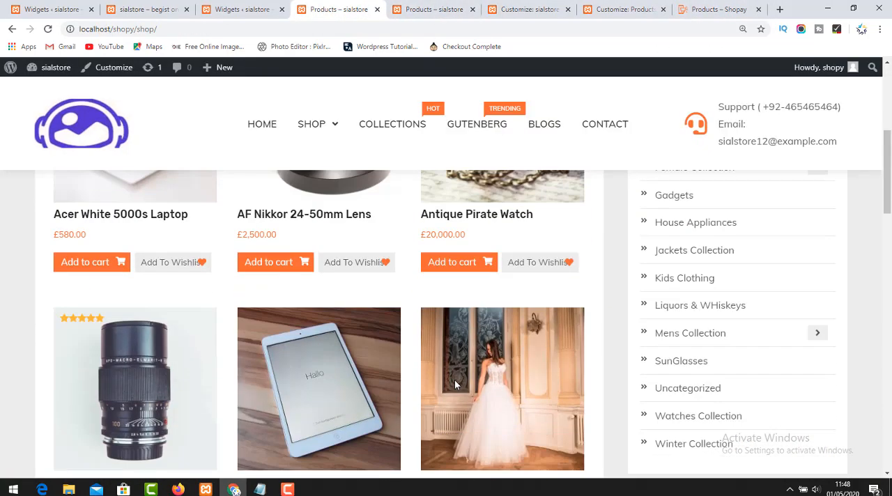
{"action": "left_click", "coordinate": [471, 6]}
{"action": "scroll", "coordinate": [701, 306], "scroll_direction": "down", "scroll_amount": 10}
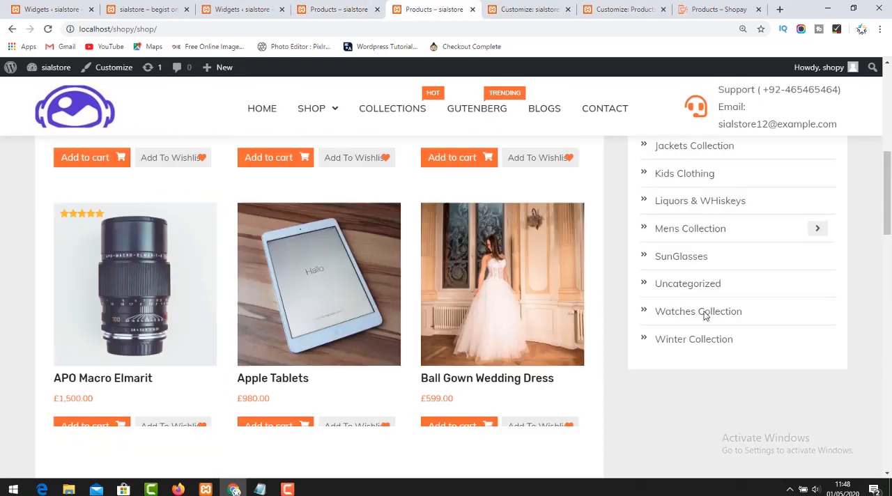
{"action": "scroll", "coordinate": [589, 277], "scroll_direction": "down", "scroll_amount": 1}
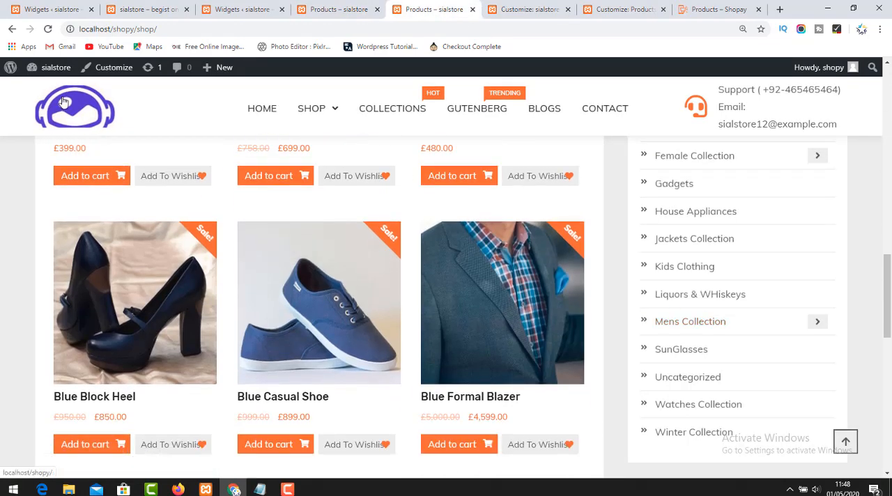
{"action": "left_click", "coordinate": [47, 29]}
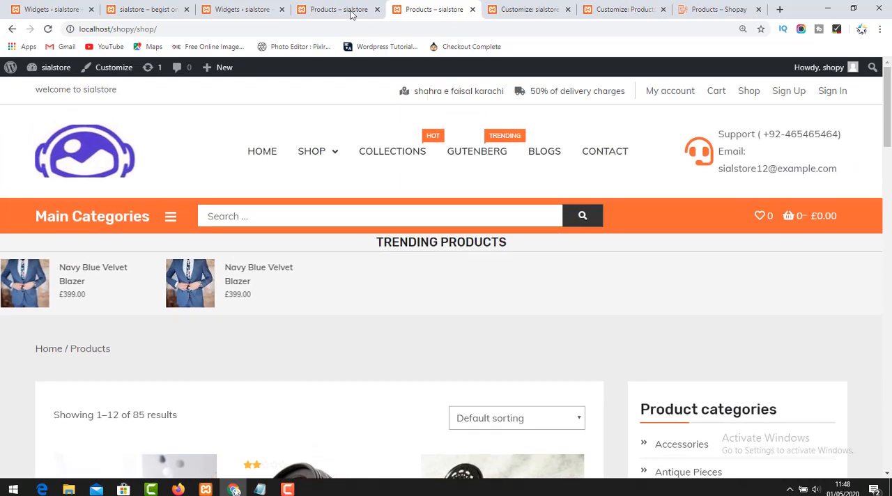
{"action": "left_click", "coordinate": [349, 10]}
{"action": "scroll", "coordinate": [484, 342], "scroll_direction": "down", "scroll_amount": 3}
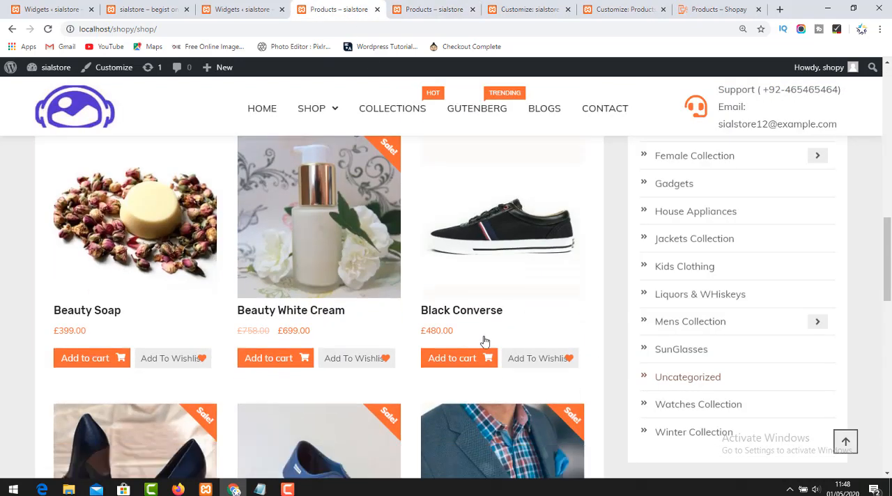
Load the store's Shop page again and check the widgets assigned on the Widgets admin page and in the Customizer's Sidebar area.
{"action": "left_click", "coordinate": [311, 108]}
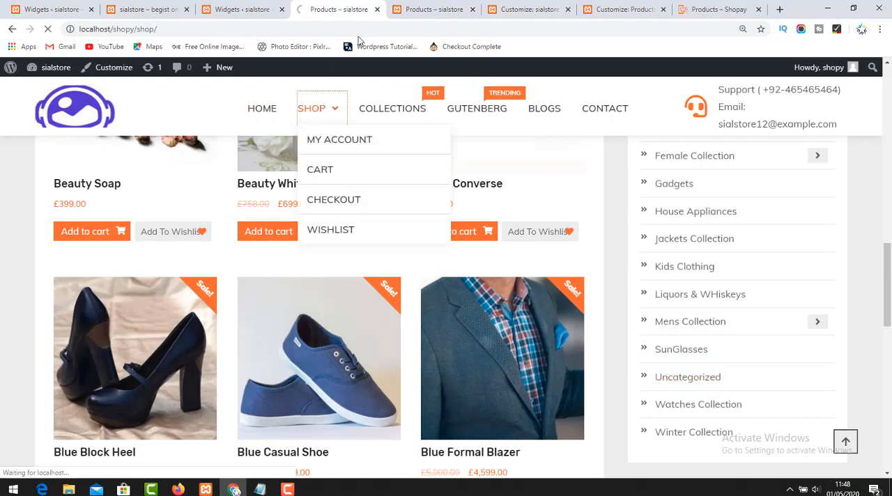
{"action": "left_click", "coordinate": [237, 7]}
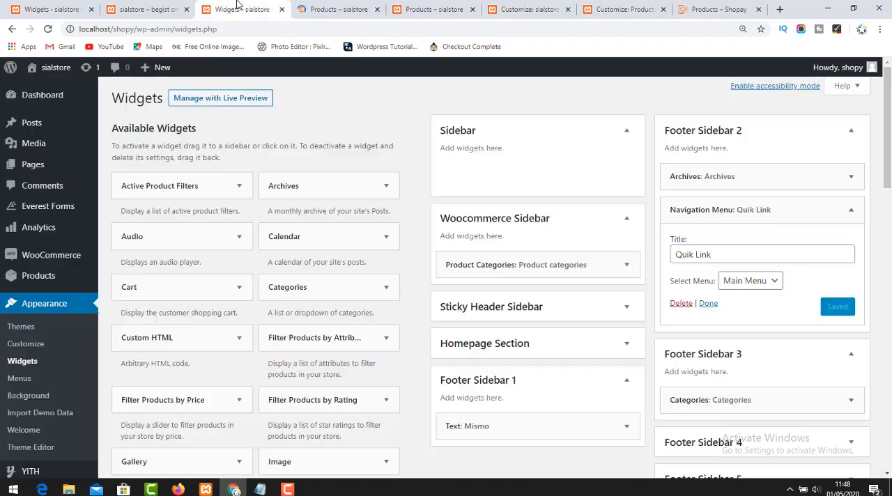
{"action": "left_click", "coordinate": [407, 6]}
{"action": "left_click", "coordinate": [521, 7]}
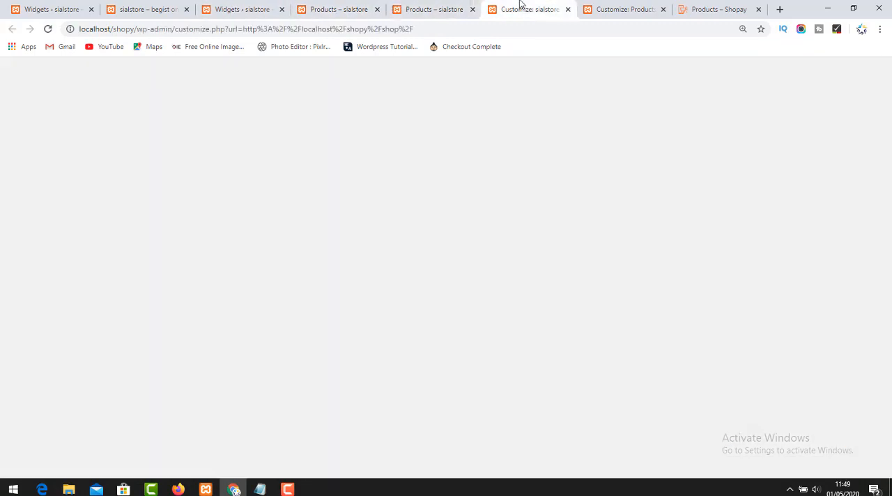
Examine the Shop page in the second store tab from the product categories sidebar down to the footer for the added widgets.
{"action": "left_click", "coordinate": [421, 5]}
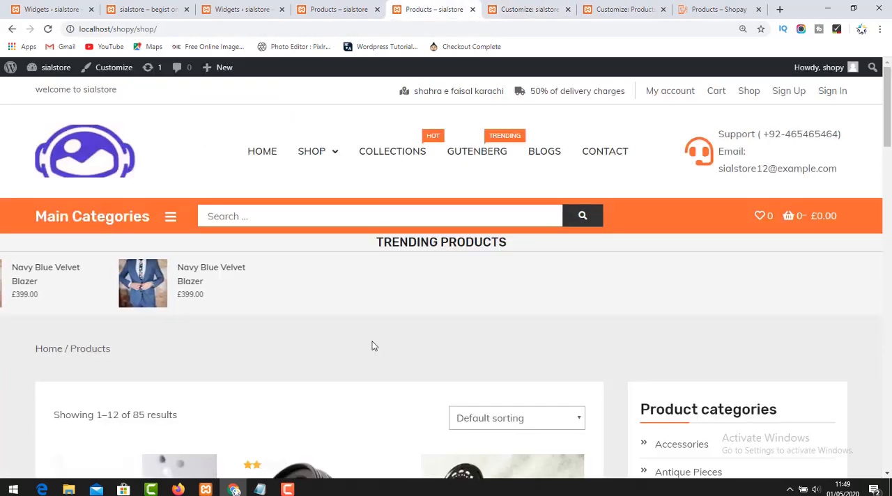
{"action": "scroll", "coordinate": [373, 345], "scroll_direction": "down", "scroll_amount": 8}
{"action": "scroll", "coordinate": [740, 387], "scroll_direction": "down", "scroll_amount": 10}
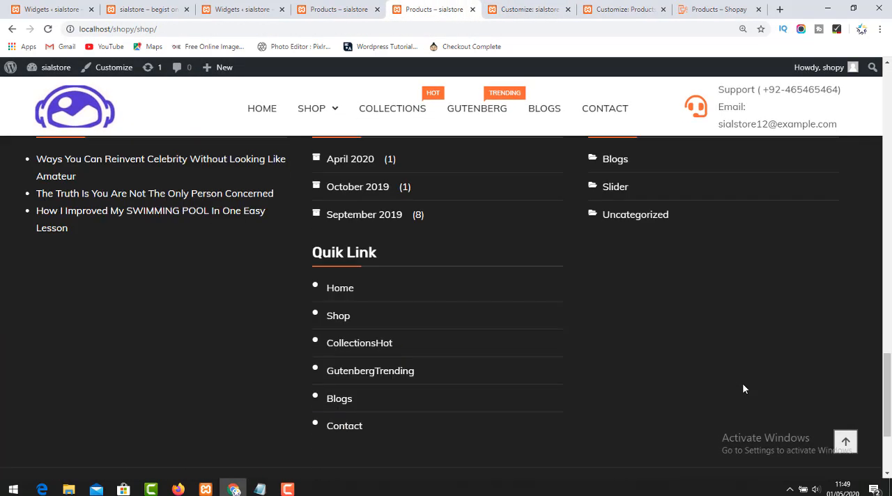
{"action": "scroll", "coordinate": [742, 383], "scroll_direction": "up", "scroll_amount": 5}
{"action": "scroll", "coordinate": [745, 375], "scroll_direction": "up", "scroll_amount": 10}
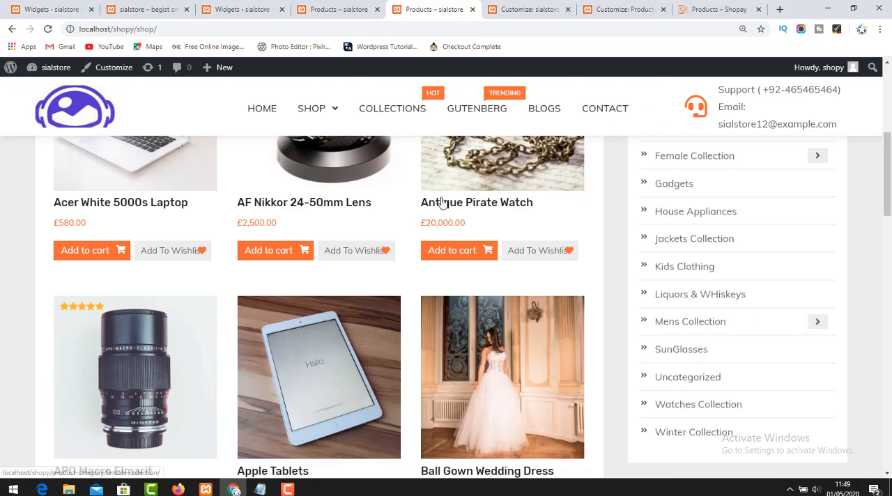
{"action": "scroll", "coordinate": [391, 272], "scroll_direction": "down", "scroll_amount": 12}
{"action": "scroll", "coordinate": [391, 273], "scroll_direction": "up", "scroll_amount": 12}
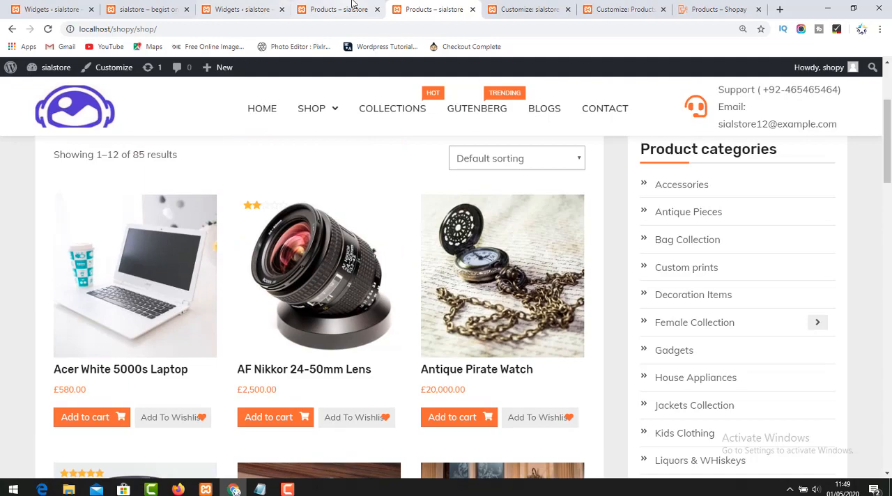
Compare the freshly loaded Shop page with the Widgets admin page's sidebar assignments and the second Shop page tab.
{"action": "left_click", "coordinate": [353, 7]}
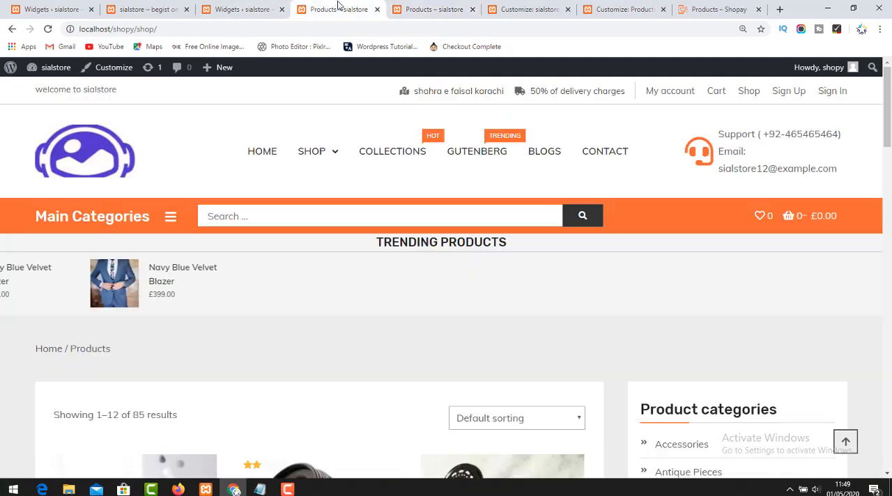
{"action": "left_click", "coordinate": [217, 7]}
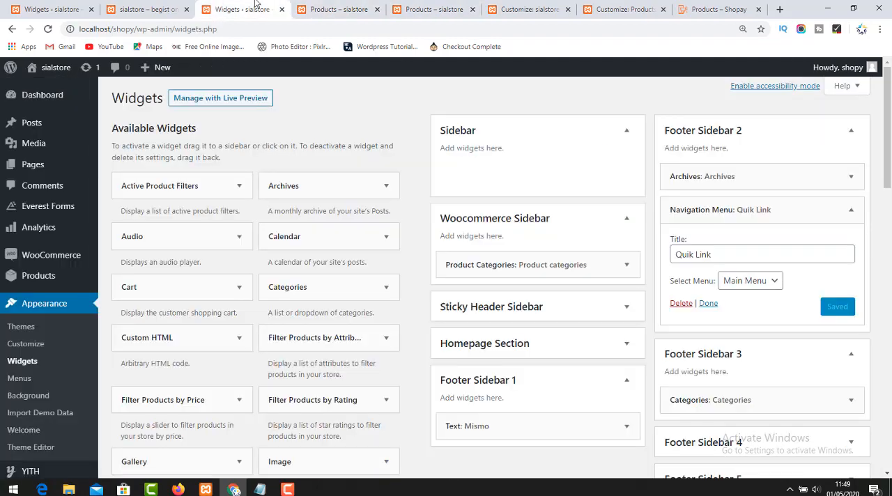
{"action": "left_click", "coordinate": [346, 7]}
{"action": "left_click", "coordinate": [431, 7]}
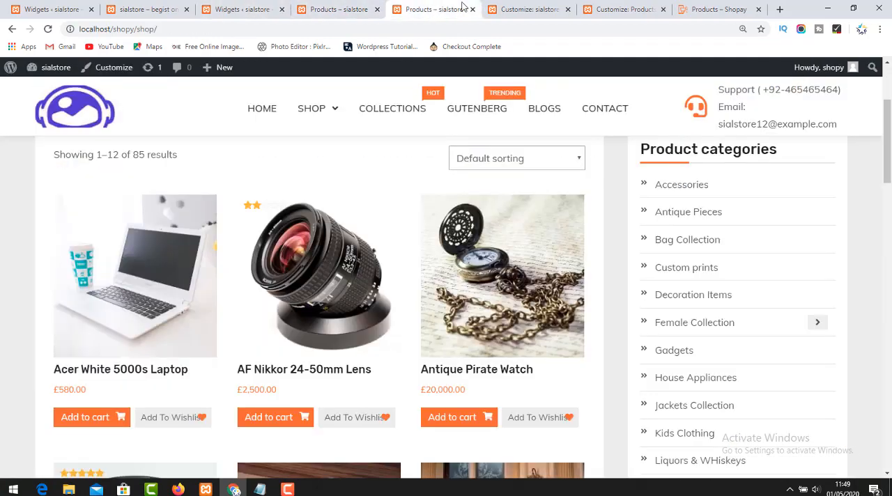
In the Customizer's Sidebar area, check the settings of the Products Search and Recent Product Reviews widgets.
{"action": "left_click", "coordinate": [527, 9]}
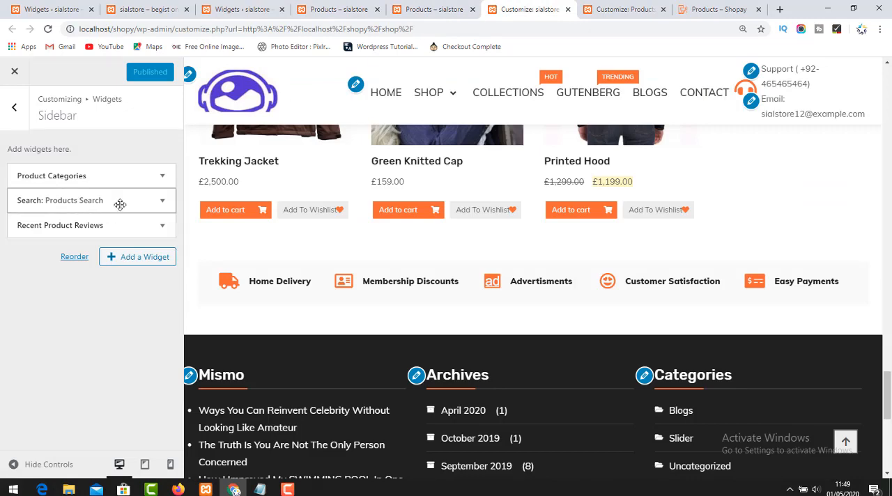
{"action": "left_click", "coordinate": [159, 202]}
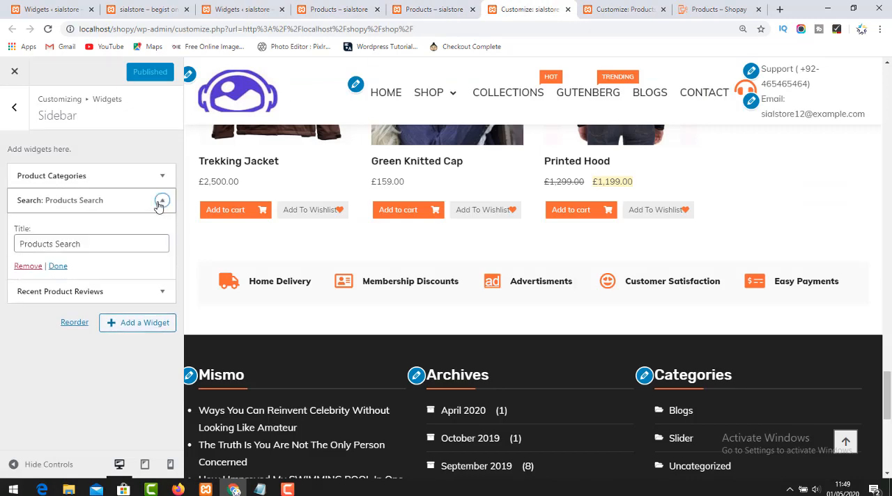
{"action": "left_click", "coordinate": [58, 267]}
{"action": "left_click", "coordinate": [107, 226]}
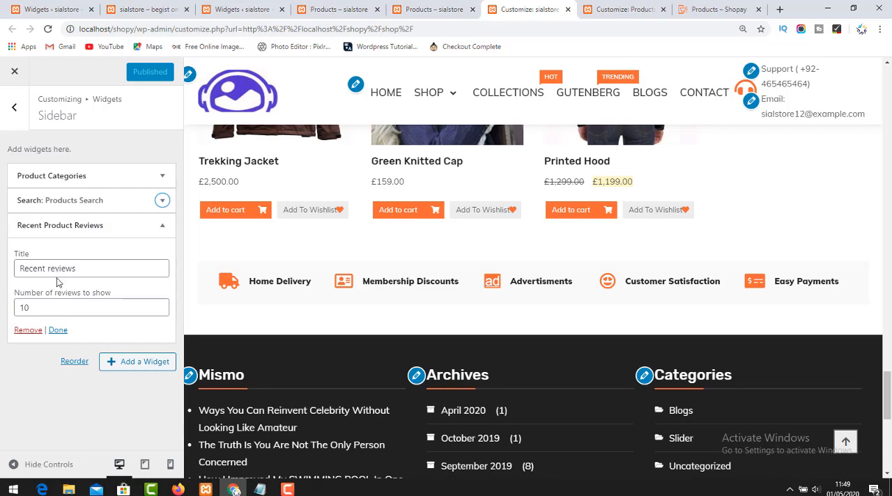
Add a Navigation Menu widget to the Sidebar area and open its title for editing.
{"action": "left_click", "coordinate": [127, 363]}
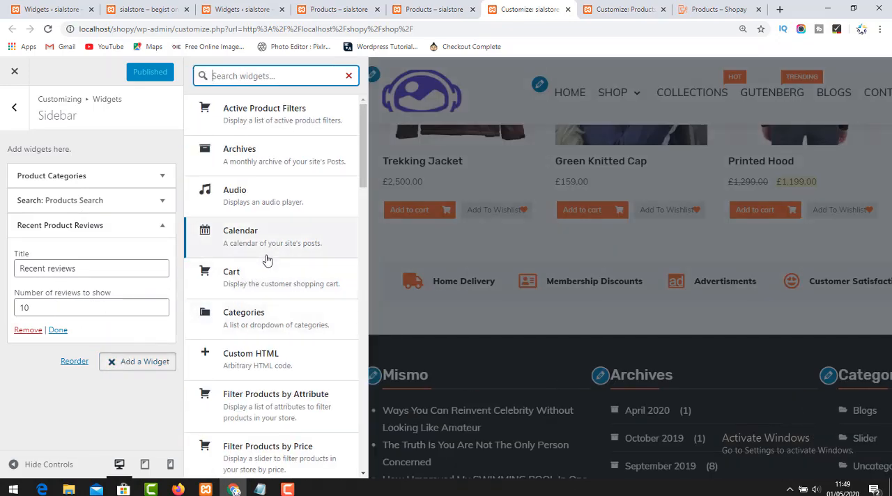
{"action": "scroll", "coordinate": [267, 269], "scroll_direction": "down", "scroll_amount": 4}
{"action": "scroll", "coordinate": [271, 394], "scroll_direction": "down", "scroll_amount": 4}
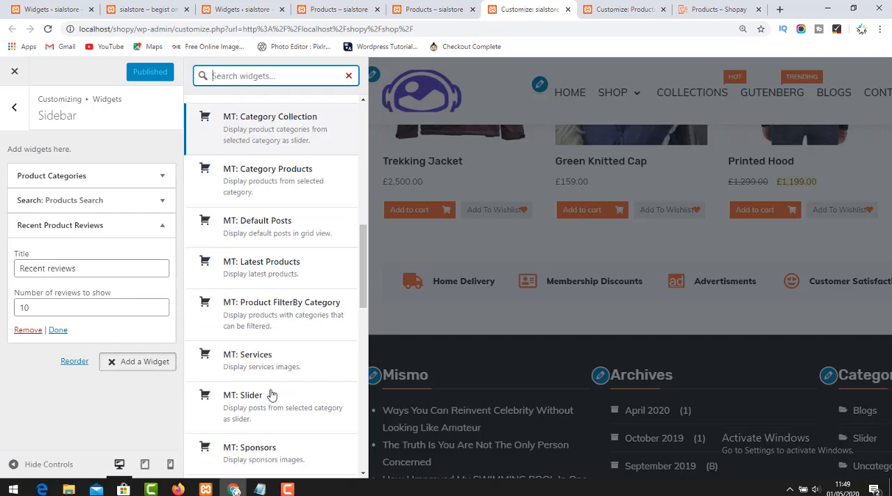
{"action": "scroll", "coordinate": [279, 380], "scroll_direction": "down", "scroll_amount": 4}
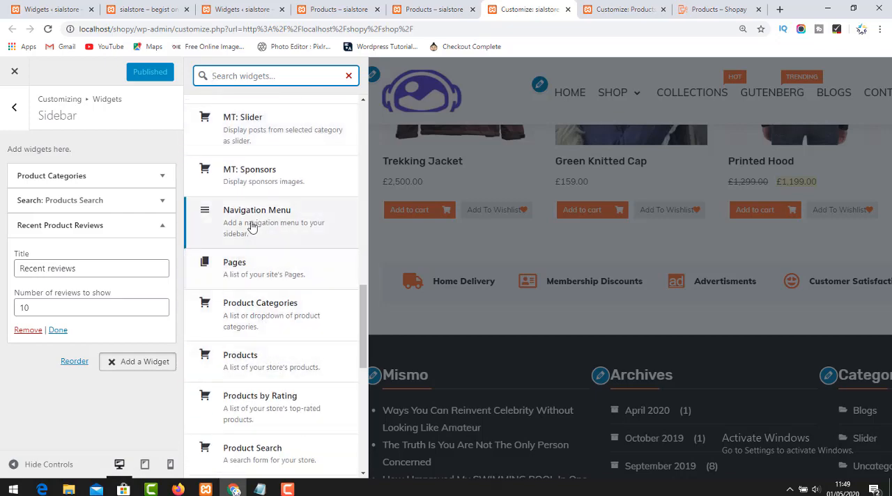
{"action": "left_click", "coordinate": [255, 212]}
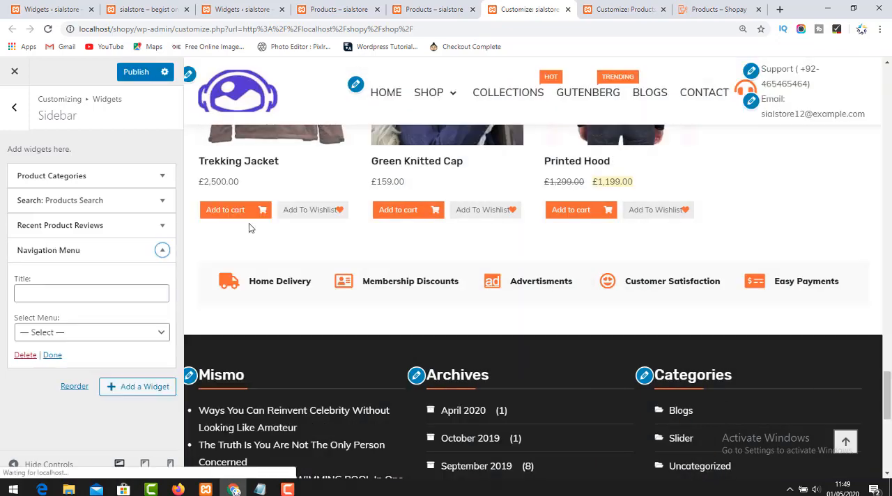
{"action": "left_click", "coordinate": [72, 293]}
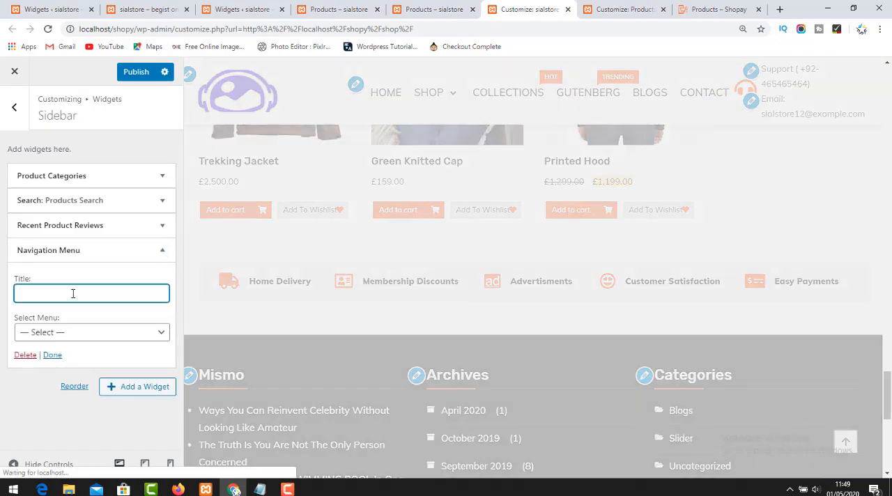
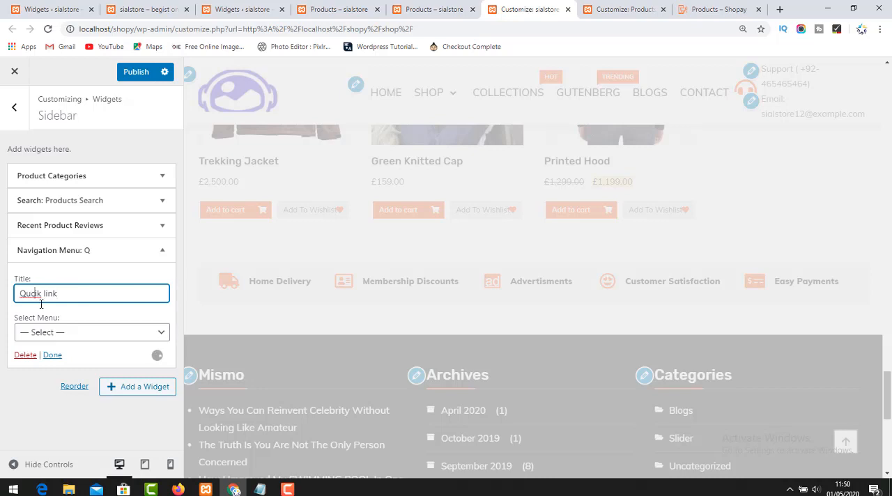
Title the Navigation Menu widget "Quik link", assign it the Top Menu, and publish the changes.
{"action": "key", "text": "BackSpace"}
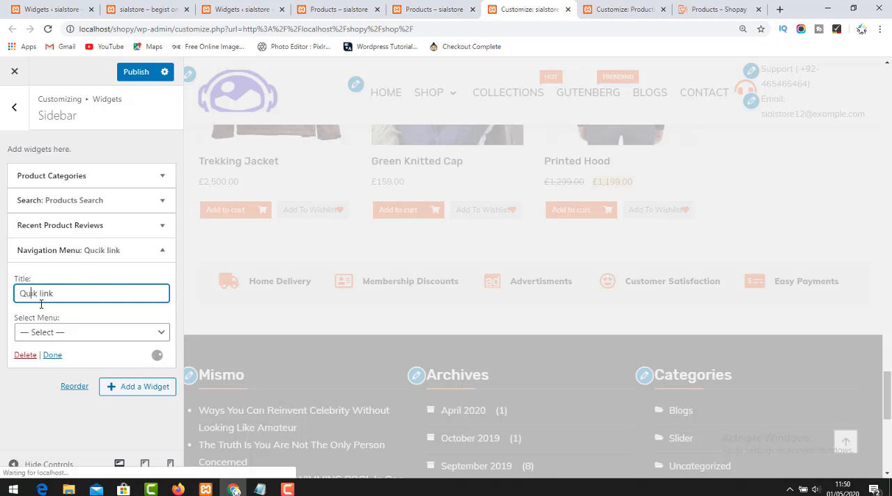
{"action": "left_click", "coordinate": [81, 338]}
{"action": "left_click", "coordinate": [51, 387]}
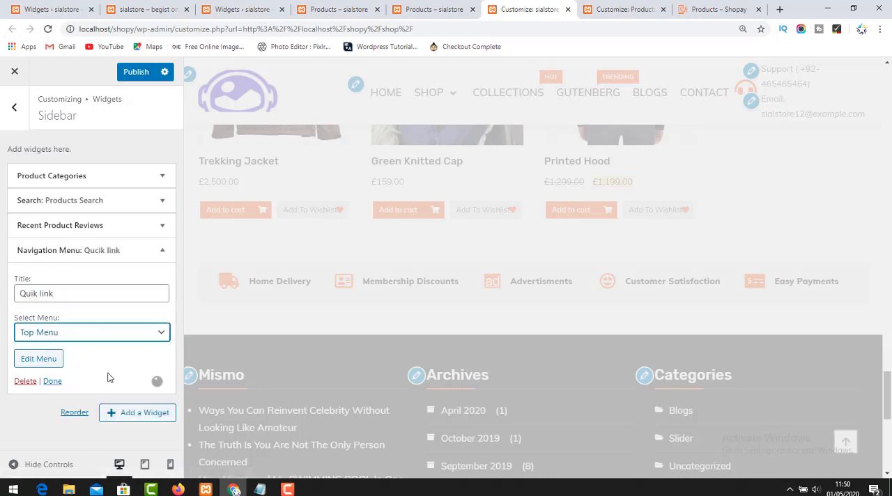
{"action": "left_click", "coordinate": [50, 381]}
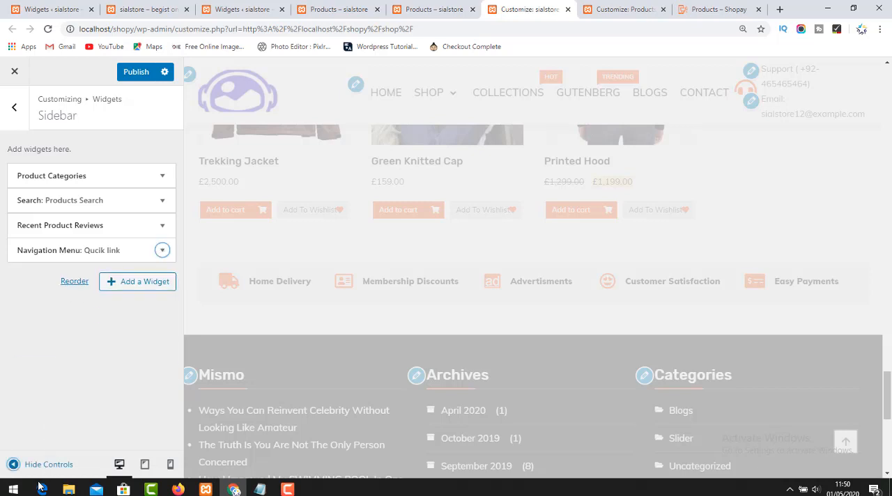
{"action": "left_click", "coordinate": [141, 75]}
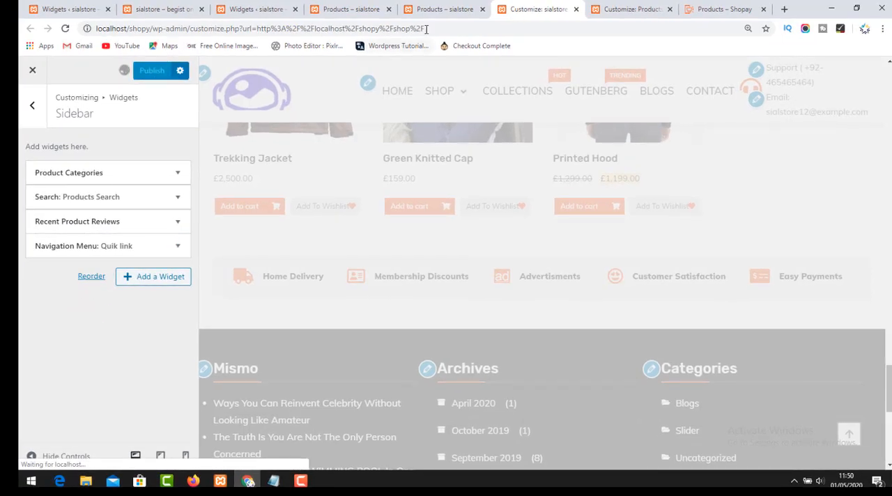
Reload the Shop page in the second store tab and examine its sidebar for the newly published widgets.
{"action": "left_click", "coordinate": [439, 9]}
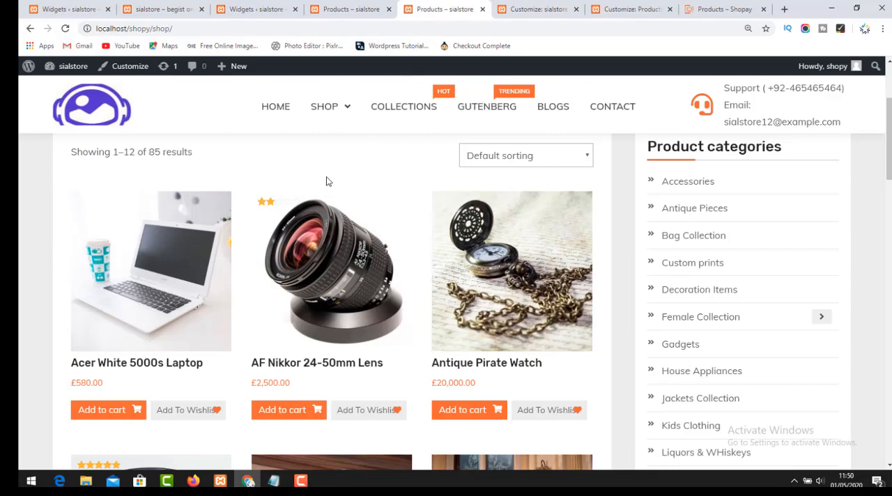
{"action": "key", "text": "ctrl+t"}
{"action": "key", "text": "ctrl+w"}
{"action": "key", "text": "F5"}
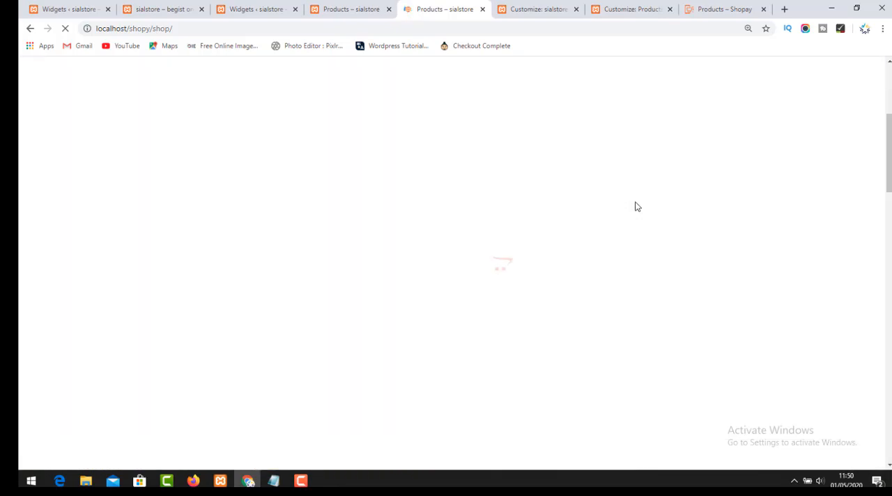
{"action": "scroll", "coordinate": [760, 230], "scroll_direction": "down", "scroll_amount": 6}
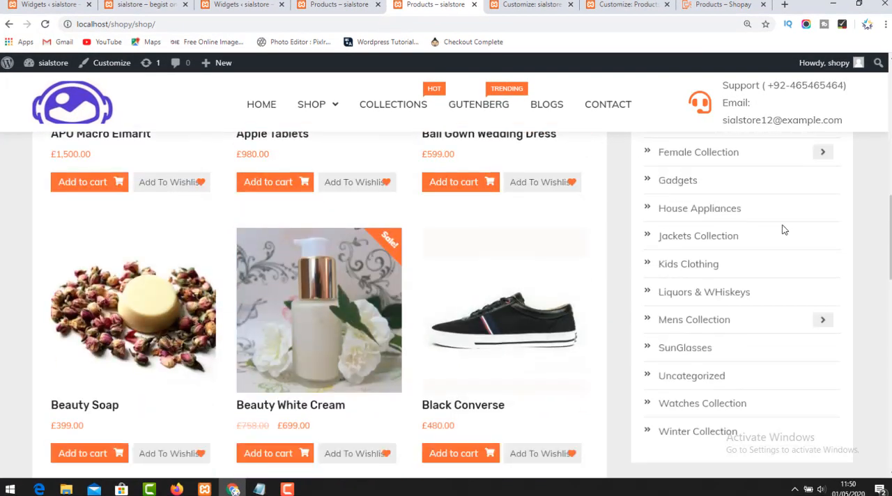
{"action": "scroll", "coordinate": [783, 230], "scroll_direction": "down", "scroll_amount": 8}
{"action": "scroll", "coordinate": [827, 287], "scroll_direction": "up", "scroll_amount": 7}
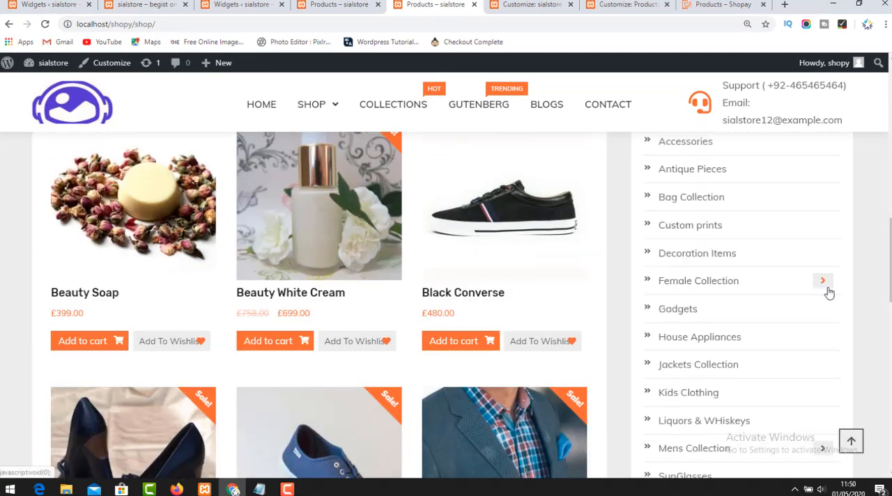
{"action": "scroll", "coordinate": [829, 293], "scroll_direction": "up", "scroll_amount": 6}
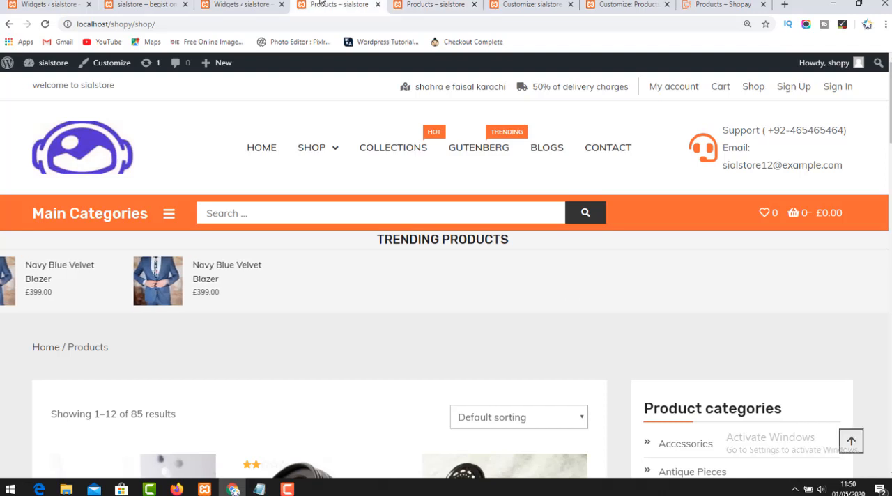
Compare the Widgets admin page's sidebar assignments with the Shop page in both store tabs.
{"action": "left_click", "coordinate": [240, 4]}
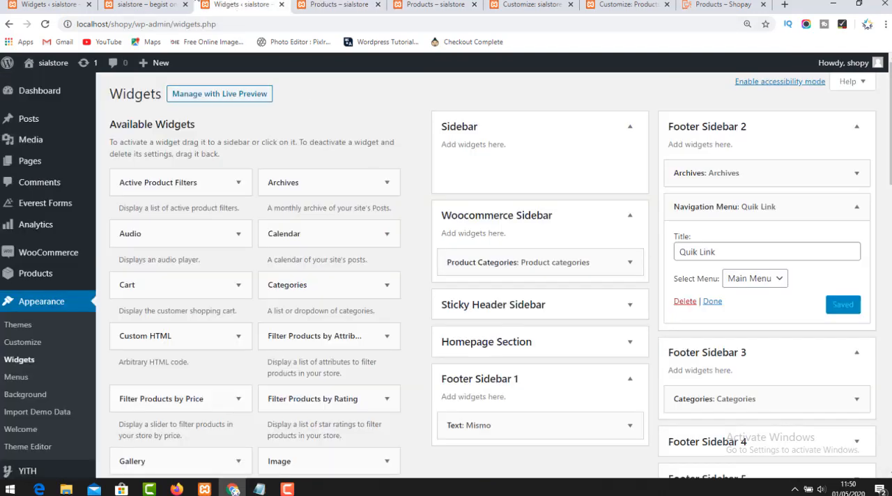
{"action": "left_click", "coordinate": [185, 4]}
{"action": "left_click", "coordinate": [264, 4]}
{"action": "left_click", "coordinate": [352, 3]}
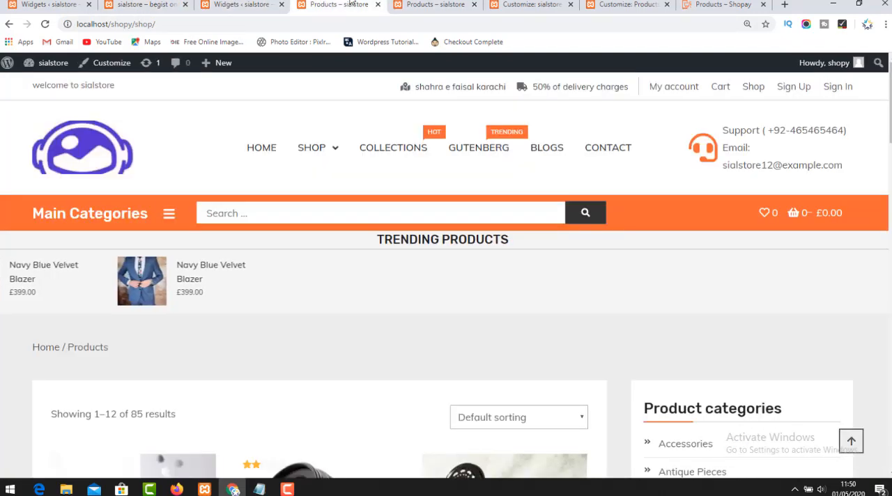
{"action": "left_click", "coordinate": [413, 5]}
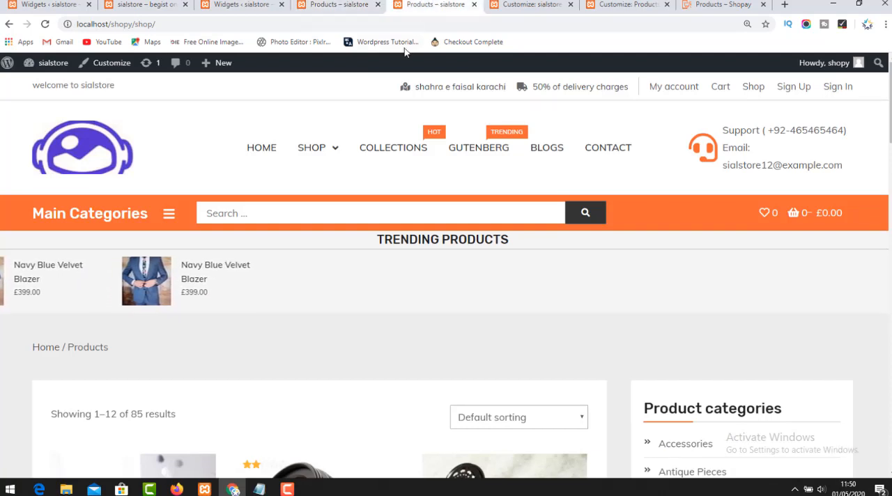
In the Customizer, check the Sidebar area's search and reviews widgets, the list of widget areas and the page preview.
{"action": "left_click", "coordinate": [530, 5]}
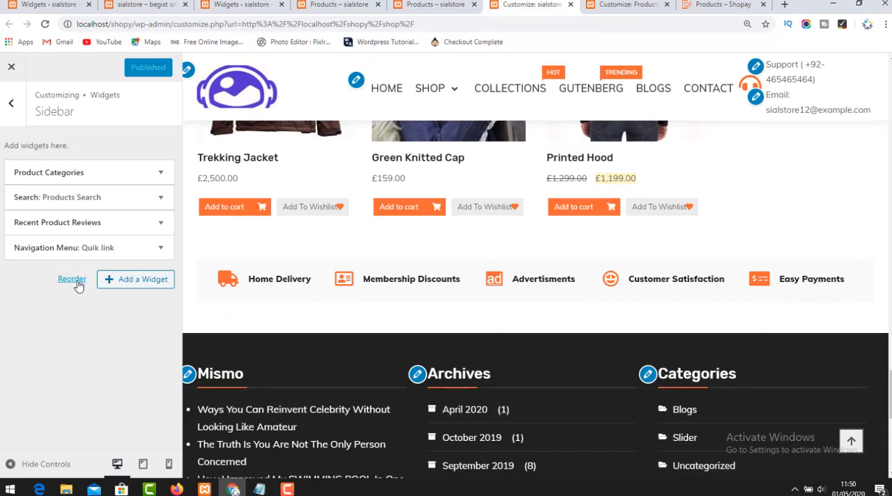
{"action": "left_click", "coordinate": [86, 222]}
{"action": "left_click", "coordinate": [87, 198]}
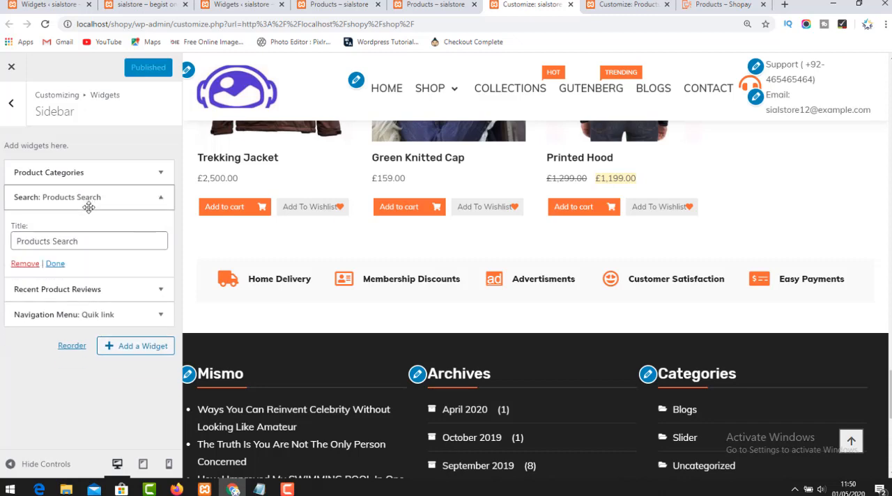
{"action": "left_click", "coordinate": [18, 110]}
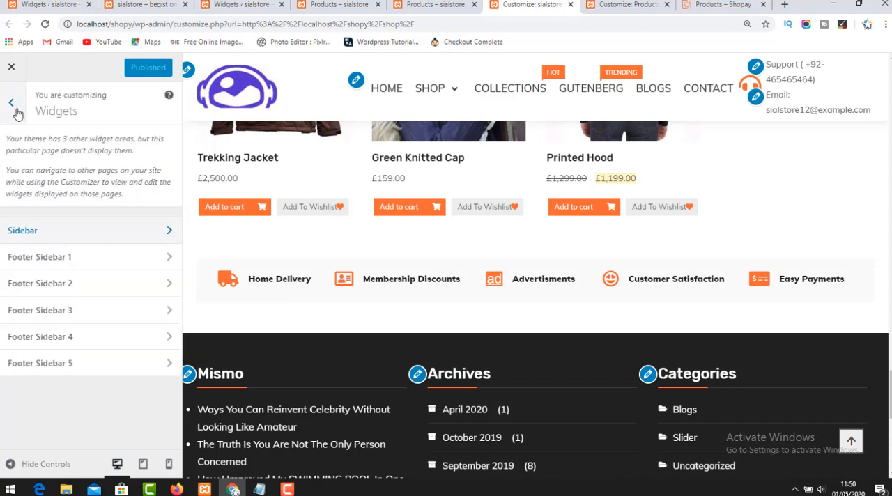
{"action": "scroll", "coordinate": [530, 279], "scroll_direction": "up", "scroll_amount": 5}
{"action": "scroll", "coordinate": [529, 279], "scroll_direction": "up", "scroll_amount": 5}
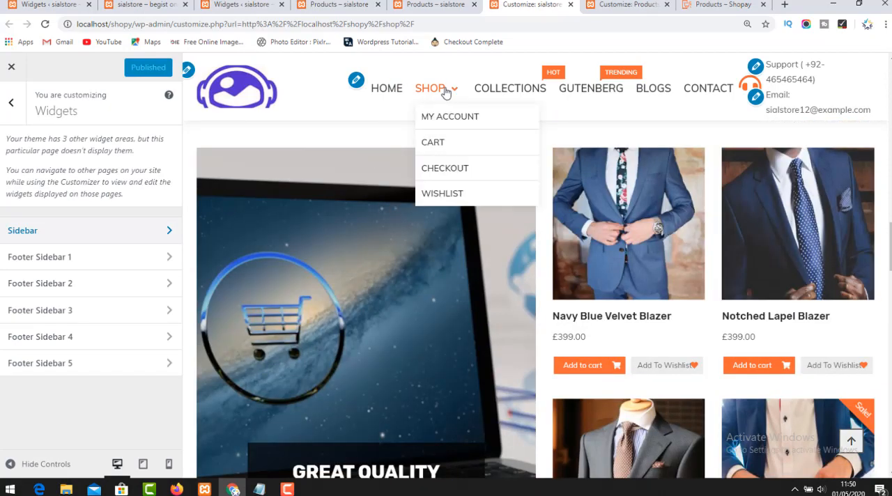
Reopen the Shop page from the site navigation and check its sidebar against the other store and Widgets tabs.
{"action": "left_click", "coordinate": [428, 4]}
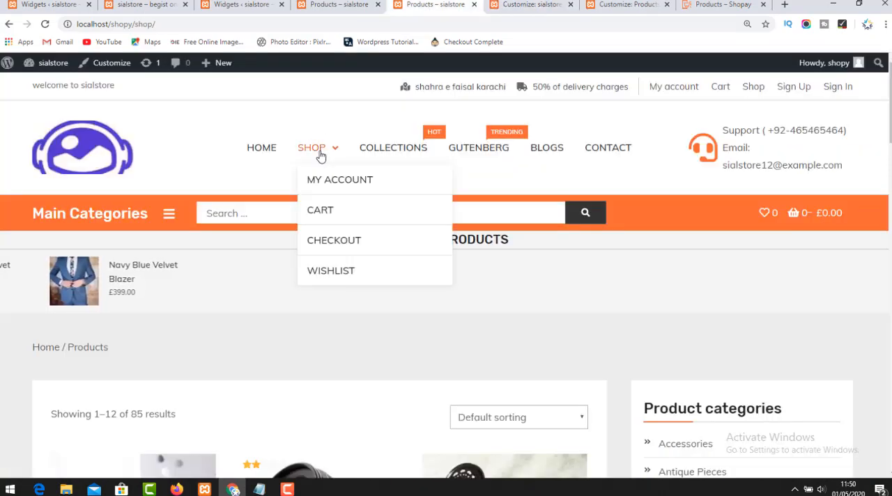
{"action": "left_click", "coordinate": [319, 152]}
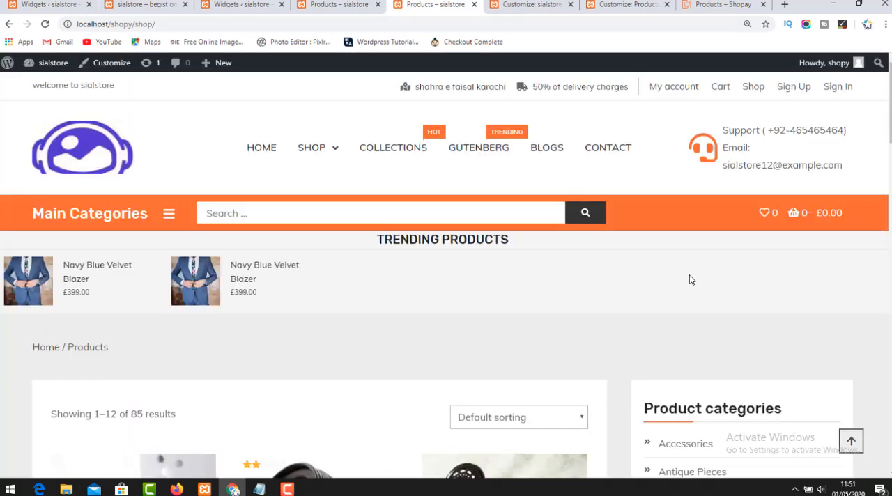
{"action": "scroll", "coordinate": [689, 279], "scroll_direction": "down", "scroll_amount": 8}
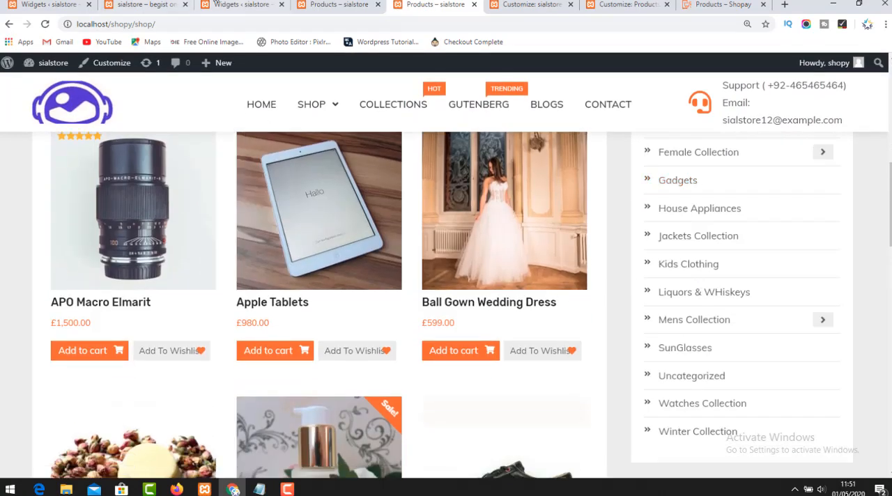
{"action": "left_click", "coordinate": [241, 4]}
{"action": "left_click", "coordinate": [339, 4]}
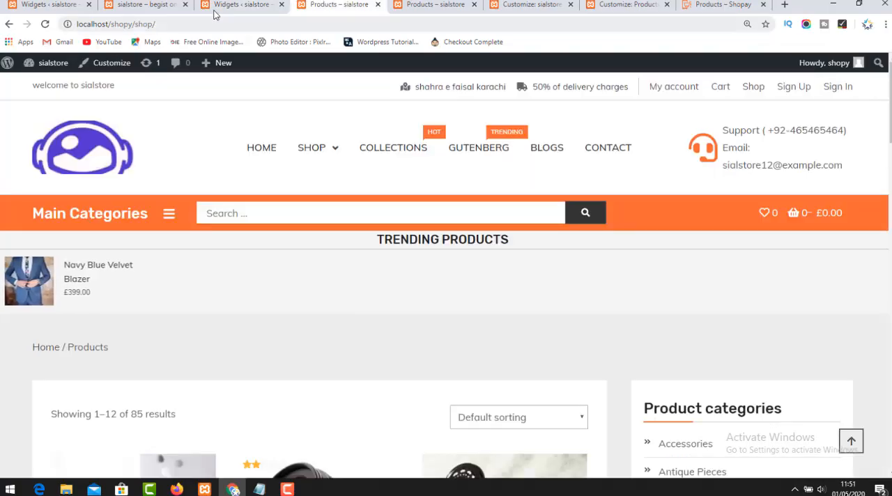
{"action": "left_click", "coordinate": [408, 3]}
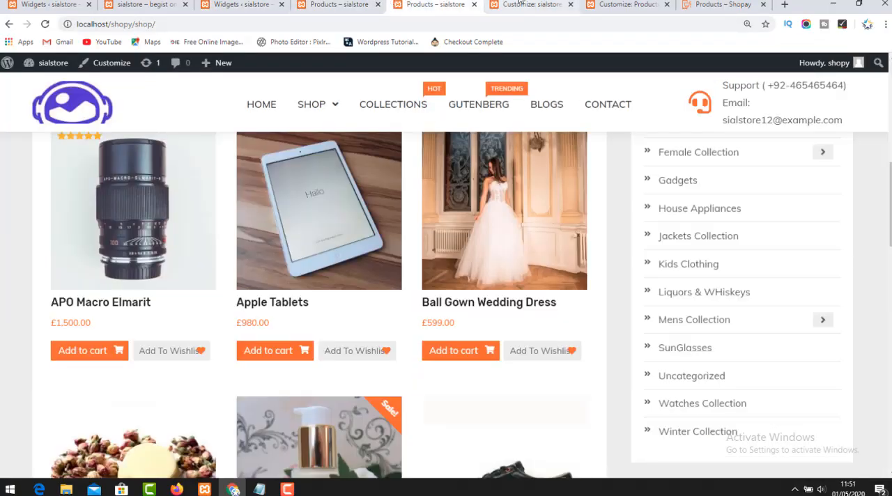
Add a Products widget with its default settings to the Customizer's Sidebar area and publish the change.
{"action": "left_click", "coordinate": [530, 4]}
{"action": "left_click", "coordinate": [95, 232]}
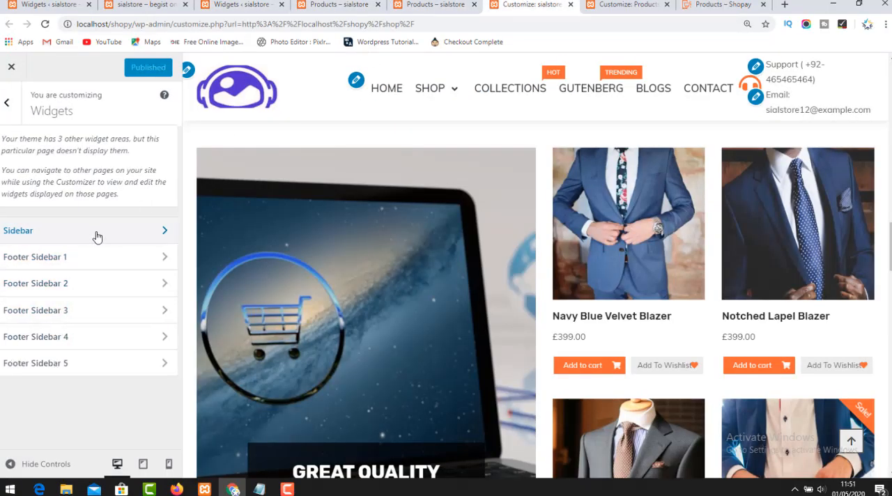
{"action": "left_click", "coordinate": [121, 347]}
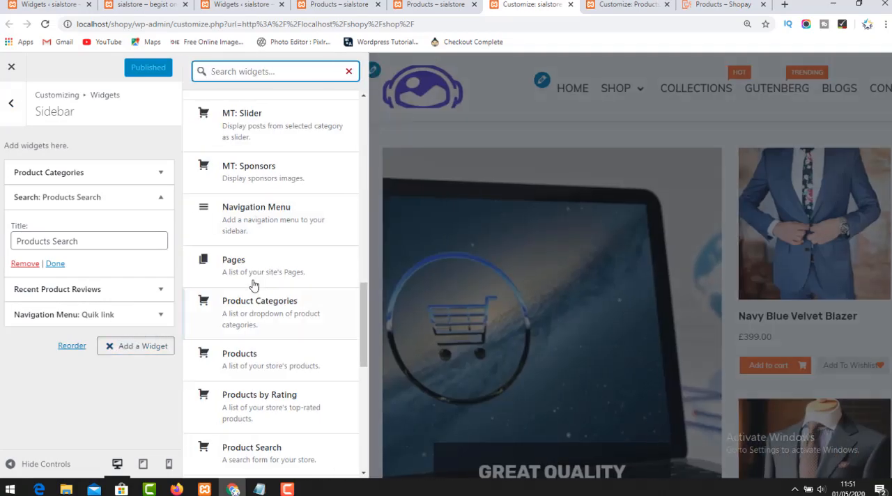
{"action": "left_click", "coordinate": [249, 358]}
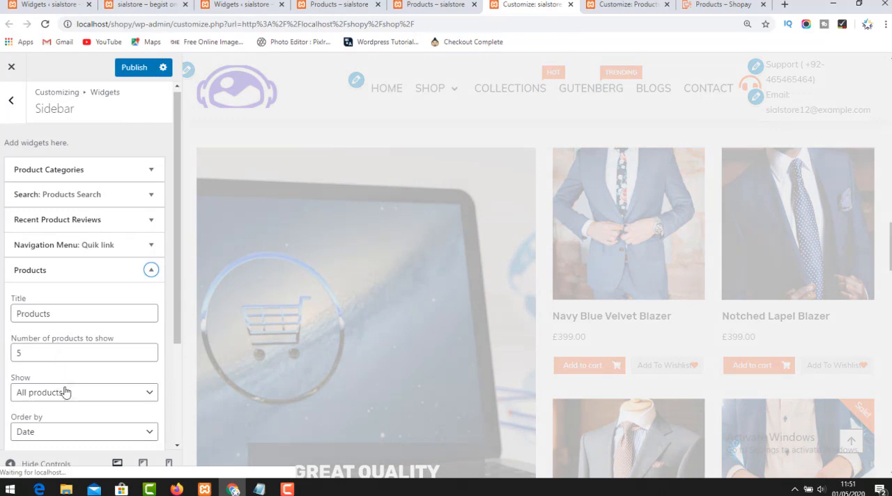
{"action": "scroll", "coordinate": [65, 392], "scroll_direction": "down", "scroll_amount": 2}
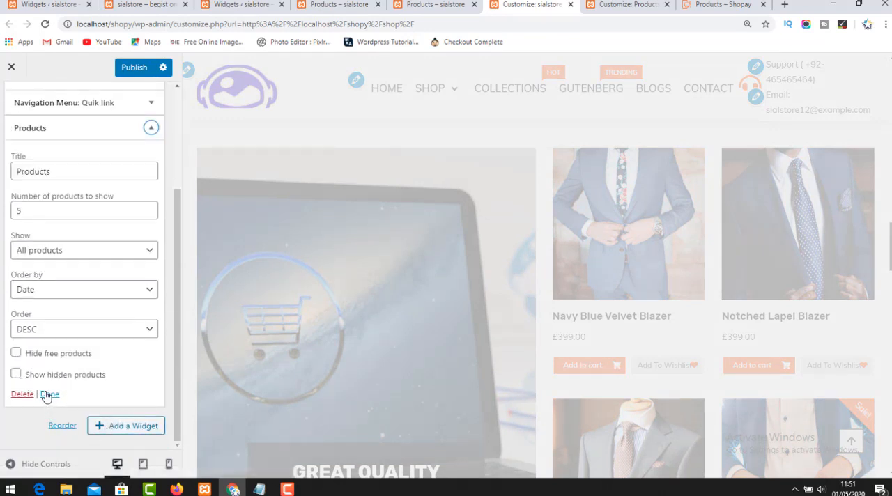
{"action": "left_click", "coordinate": [49, 395]}
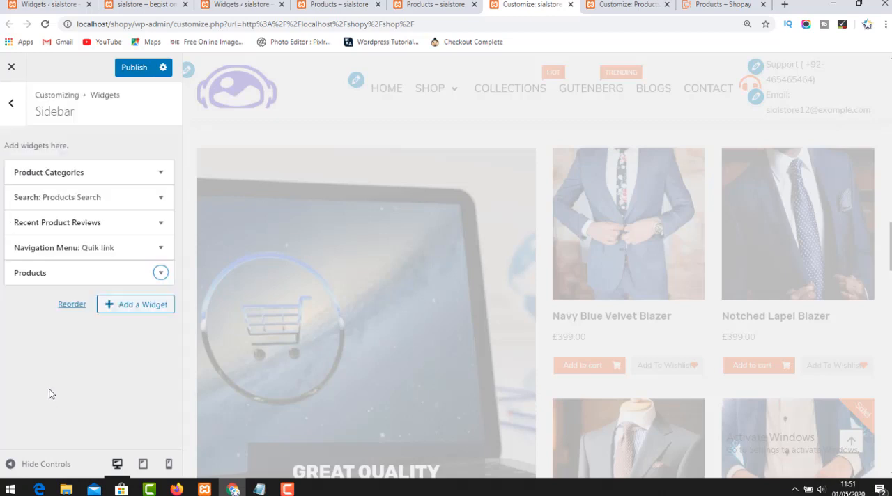
{"action": "left_click", "coordinate": [134, 73]}
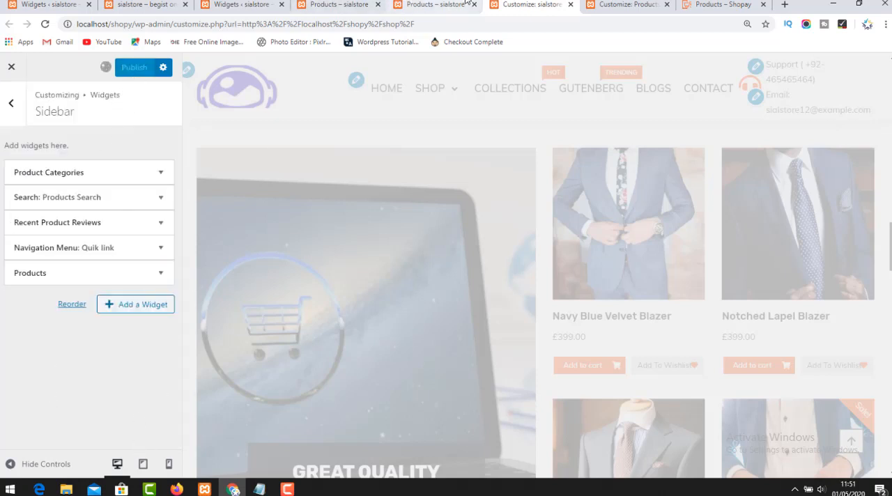
Reload the Shop page and inspect its sidebar for the Products widget.
{"action": "left_click", "coordinate": [429, 5]}
{"action": "left_click", "coordinate": [45, 24]}
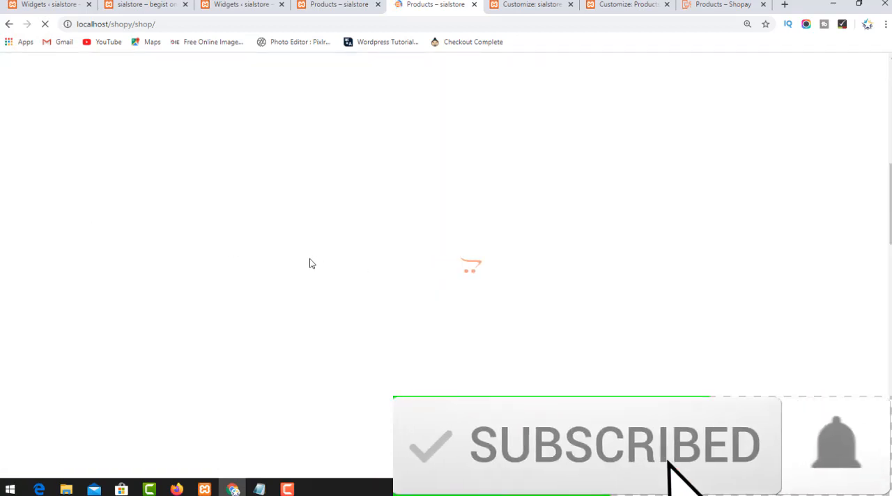
{"action": "scroll", "coordinate": [803, 331], "scroll_direction": "down", "scroll_amount": 10}
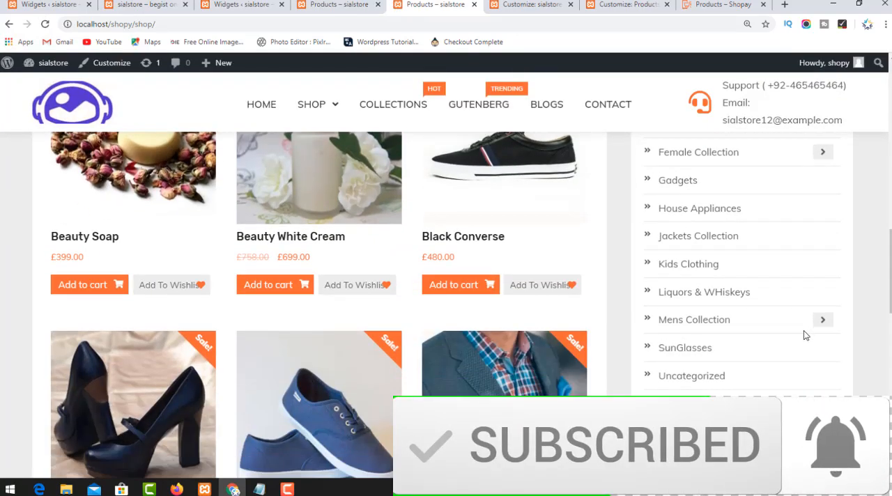
{"action": "scroll", "coordinate": [801, 395], "scroll_direction": "up", "scroll_amount": 10}
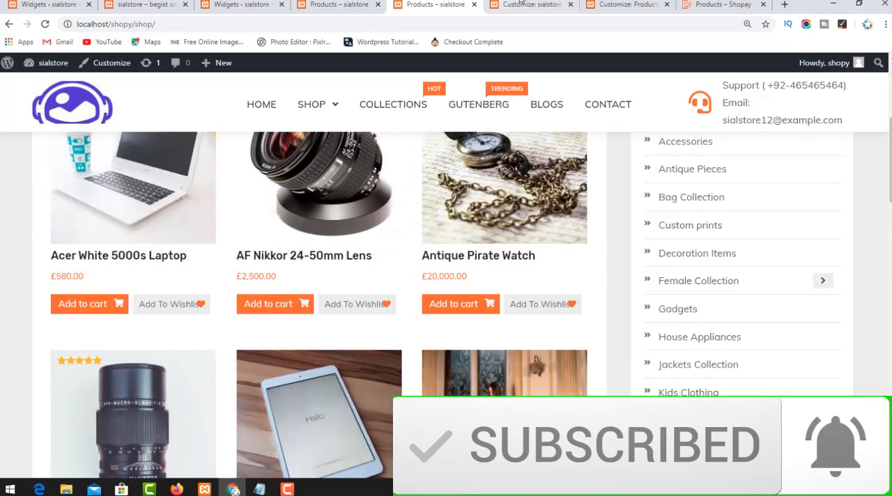
Compare the Customizer's Sidebar widgets with the Shop page, reopening Shop from the site navigation and examining it down to the footer.
{"action": "left_click", "coordinate": [521, 3]}
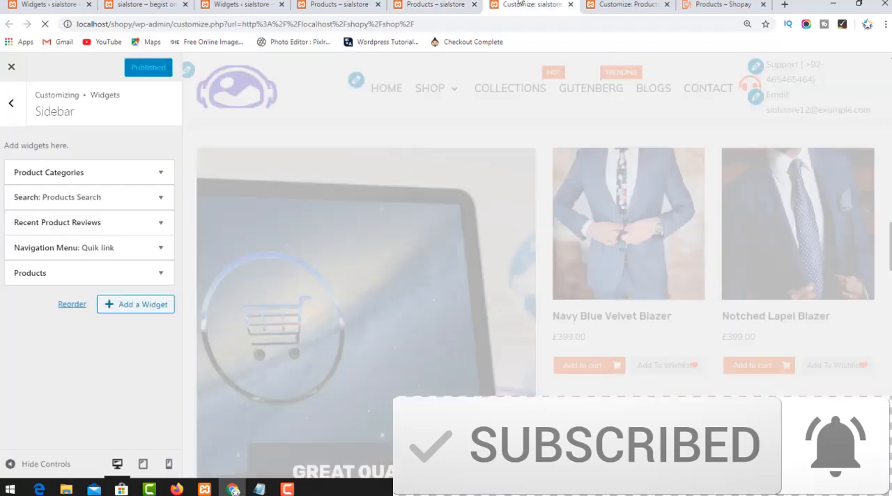
{"action": "left_click", "coordinate": [465, 3]}
{"action": "left_click", "coordinate": [517, 3]}
{"action": "left_click", "coordinate": [432, 4]}
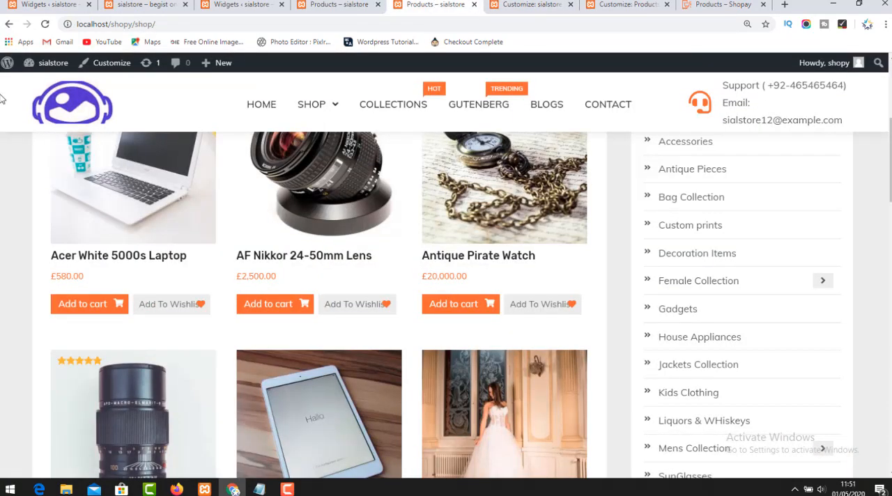
{"action": "mouse_move", "coordinate": [310, 108]}
{"action": "left_click", "coordinate": [315, 138]}
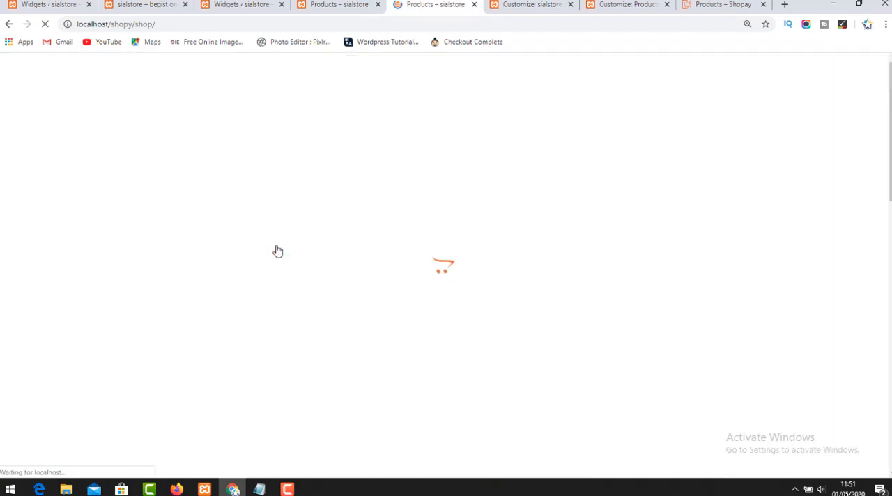
{"action": "scroll", "coordinate": [432, 236], "scroll_direction": "down", "scroll_amount": 15}
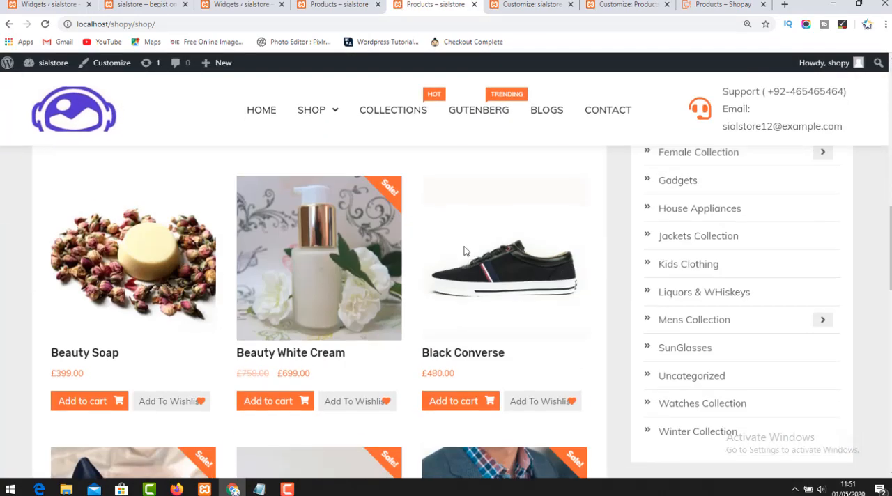
{"action": "scroll", "coordinate": [471, 279], "scroll_direction": "down", "scroll_amount": 4}
{"action": "scroll", "coordinate": [480, 300], "scroll_direction": "up", "scroll_amount": 4}
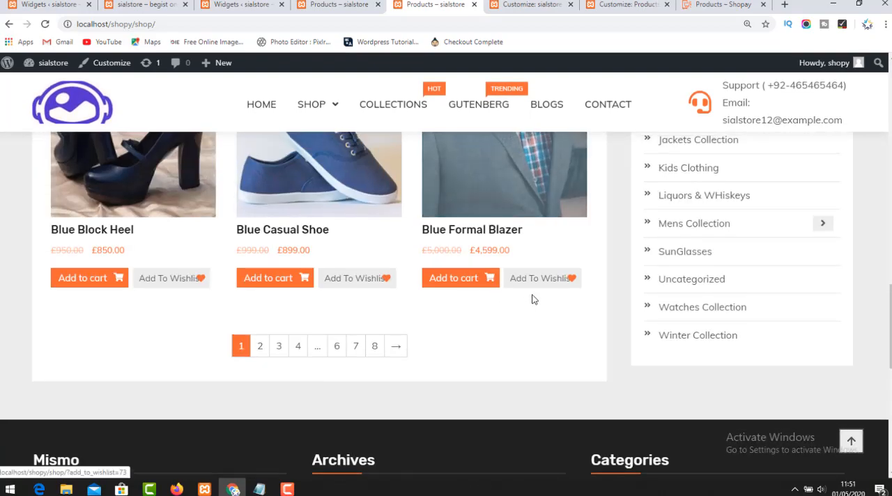
Close the two Customizer tabs and the duplicate Shop page tab, keeping one Shop page and the Shopay demo open.
{"action": "scroll", "coordinate": [498, 314], "scroll_direction": "up", "scroll_amount": 5}
{"action": "scroll", "coordinate": [491, 348], "scroll_direction": "up", "scroll_amount": 8}
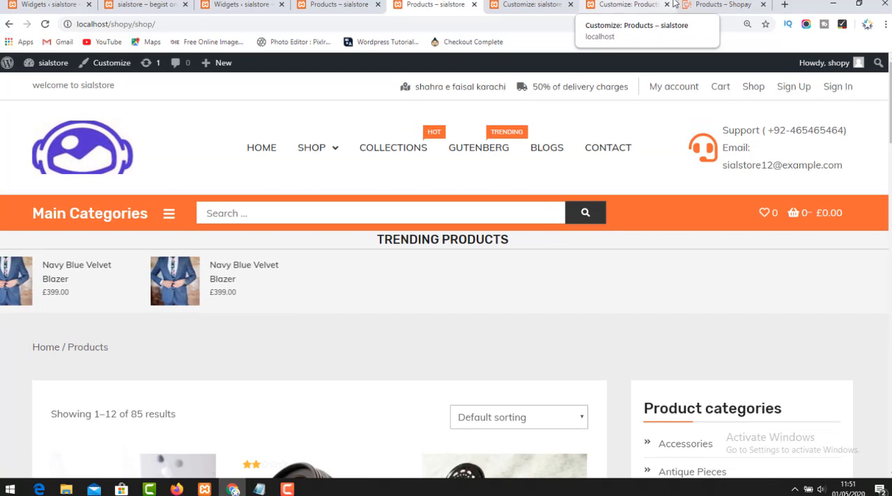
{"action": "left_click", "coordinate": [725, 4]}
{"action": "left_click", "coordinate": [627, 4]}
{"action": "left_click", "coordinate": [551, 4]}
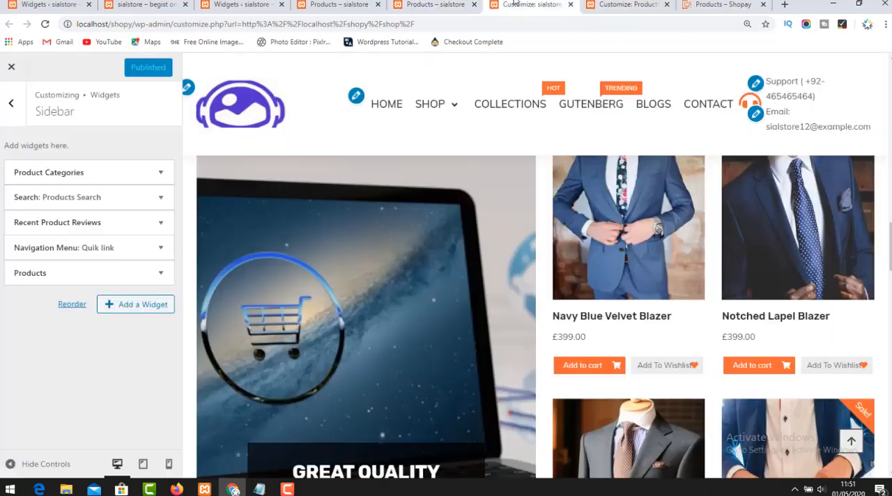
{"action": "left_click", "coordinate": [570, 4]}
{"action": "left_click", "coordinate": [470, 7]}
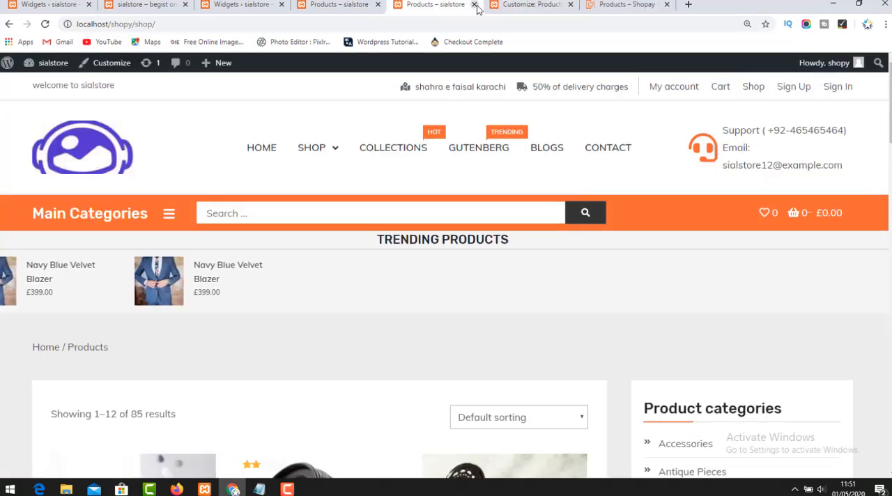
{"action": "left_click", "coordinate": [478, 5]}
{"action": "left_click", "coordinate": [548, 4]}
{"action": "left_click", "coordinate": [418, 5]}
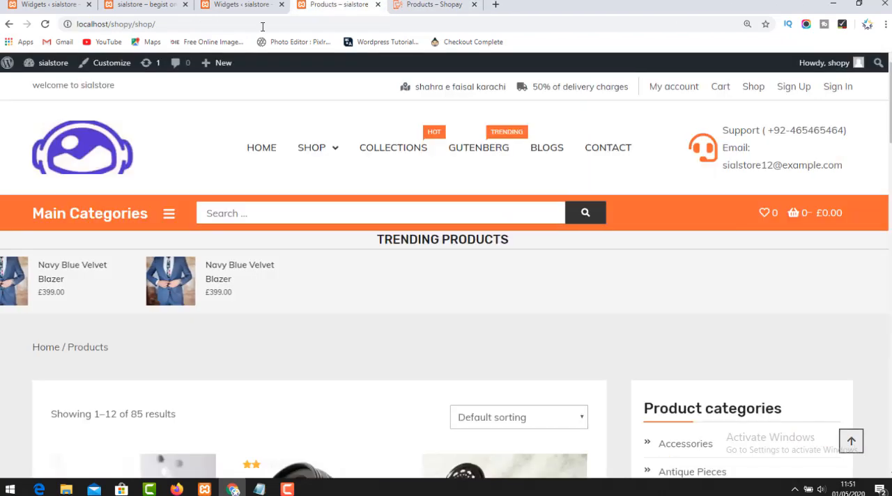
Open the store's home page and look over its sections down to Discover More Products.
{"action": "left_click", "coordinate": [99, 169]}
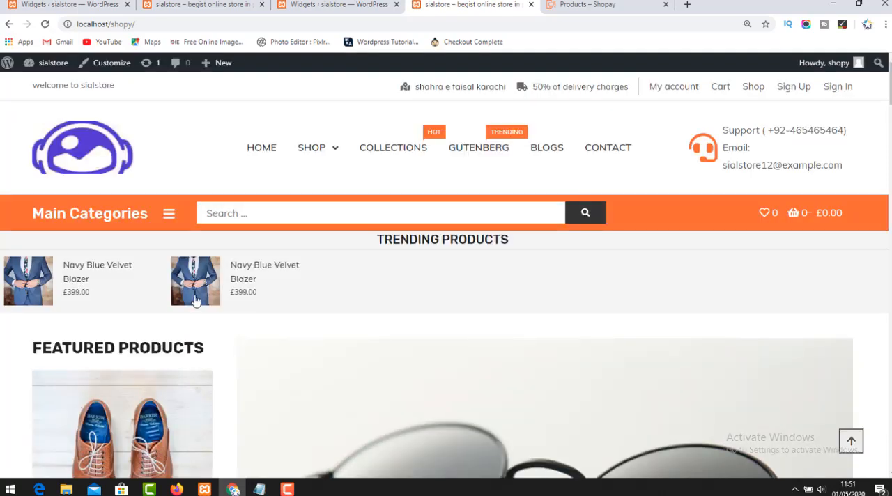
{"action": "scroll", "coordinate": [201, 302], "scroll_direction": "down", "scroll_amount": 15}
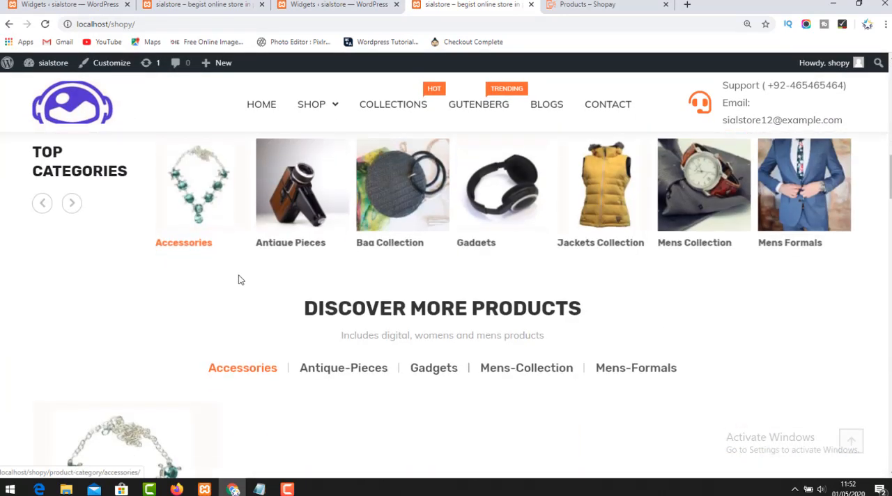
{"action": "left_click", "coordinate": [284, 490]}
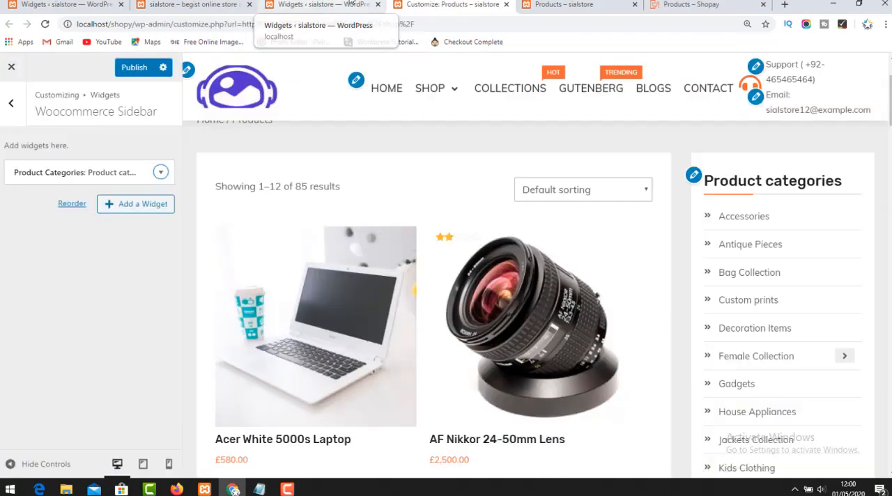
Inspect the Product Categories widget's settings in the Customizer's Woocommerce Sidebar area and collapse them again.
{"action": "left_click", "coordinate": [300, 4]}
{"action": "left_click", "coordinate": [450, 4]}
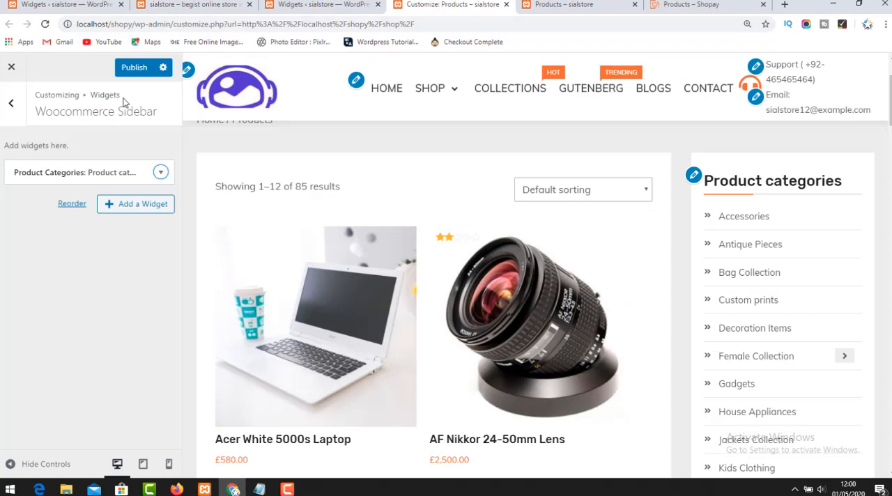
{"action": "left_click", "coordinate": [694, 175]}
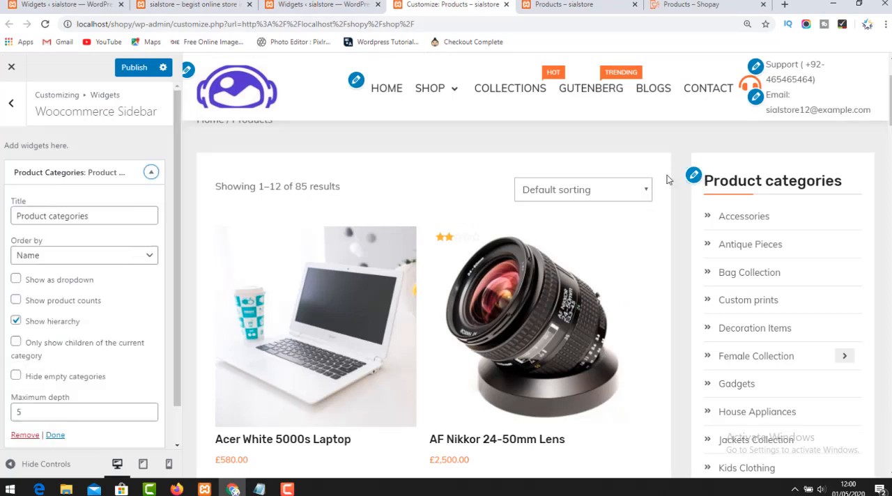
{"action": "left_click", "coordinate": [150, 175]}
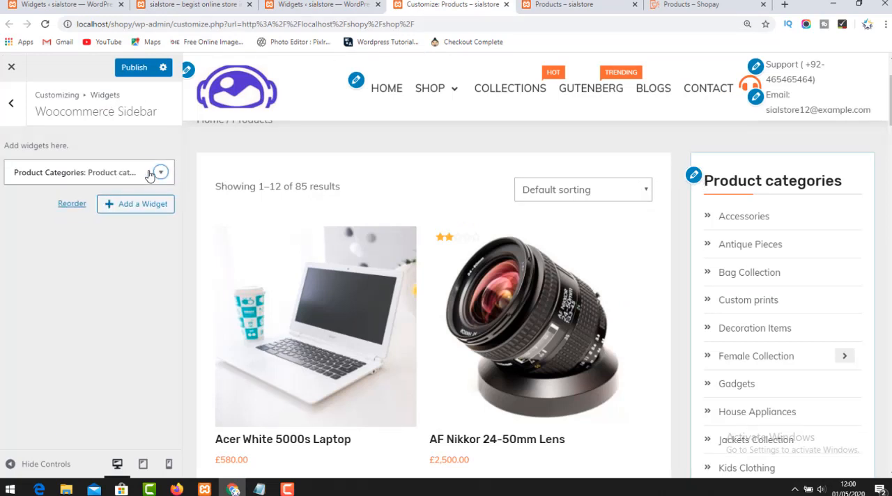
Add a Search widget titled "Search Products" to the Woocommerce Sidebar area.
{"action": "left_click", "coordinate": [135, 205]}
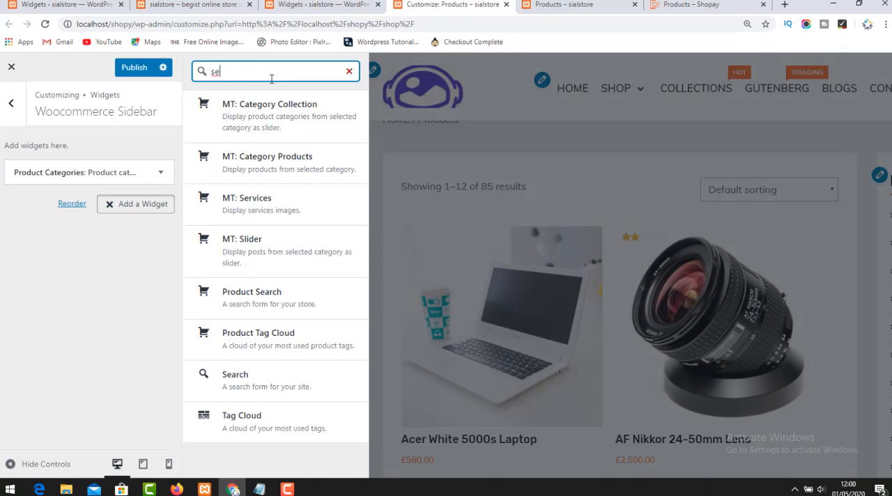
{"action": "left_click", "coordinate": [276, 379]}
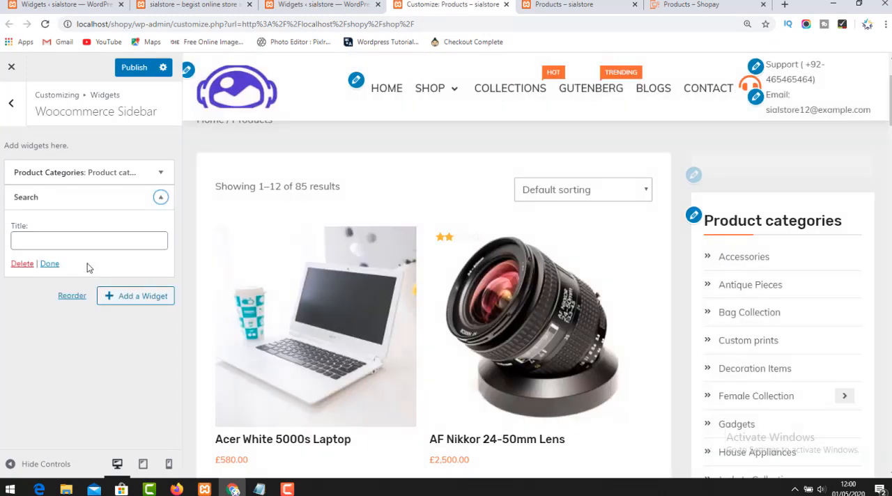
{"action": "left_click", "coordinate": [81, 242]}
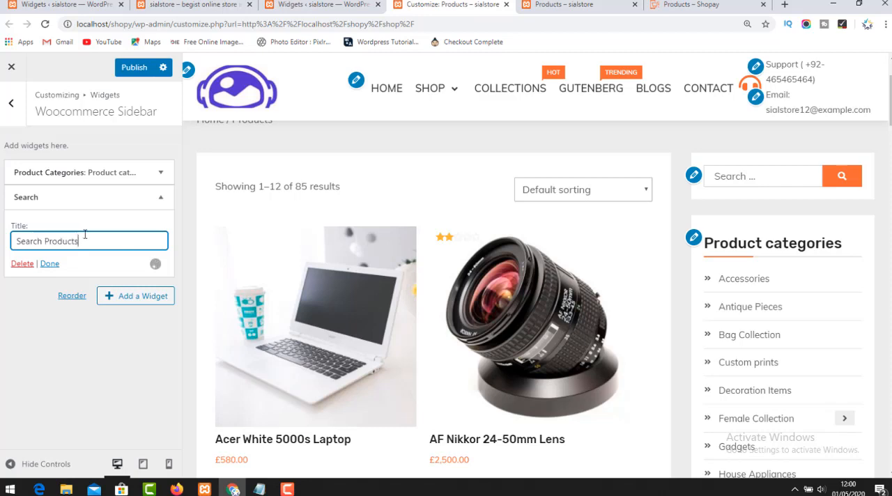
{"action": "left_click", "coordinate": [50, 264]}
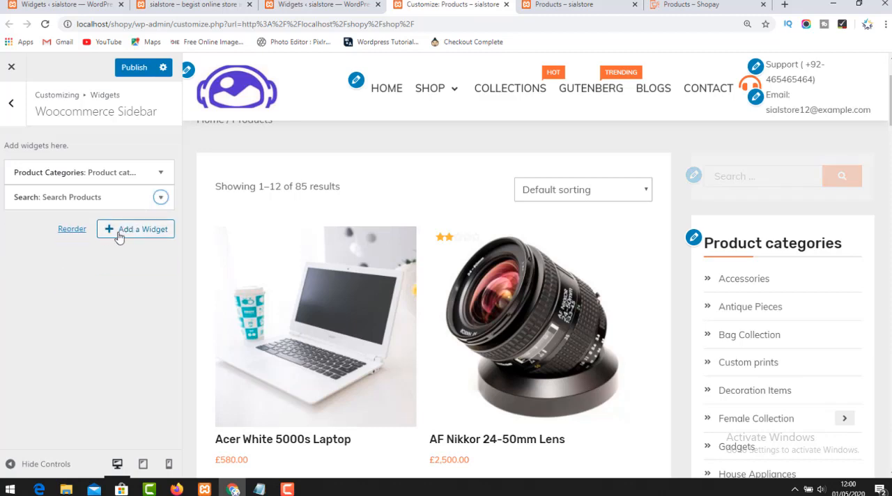
Add a Recent Product Reviews widget with its default settings to the Woocommerce Sidebar and publish the changes.
{"action": "left_click", "coordinate": [123, 234]}
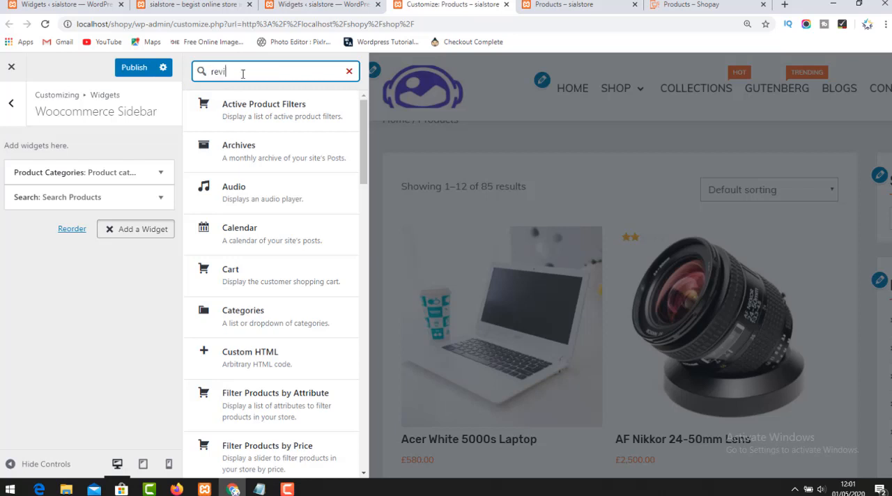
{"action": "type", "text": "revi"}
{"action": "left_click", "coordinate": [233, 130]}
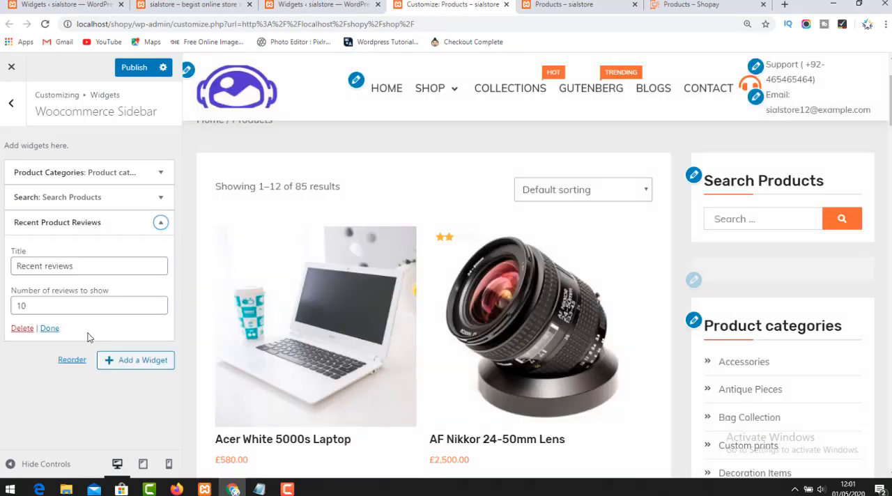
{"action": "left_click", "coordinate": [50, 329]}
{"action": "left_click", "coordinate": [132, 68]}
{"action": "scroll", "coordinate": [773, 300], "scroll_direction": "down", "scroll_amount": 5}
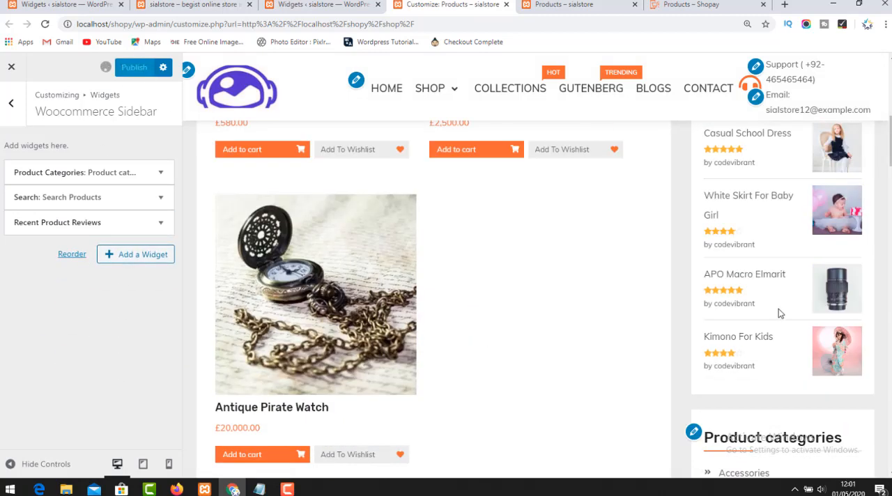
{"action": "scroll", "coordinate": [778, 314], "scroll_direction": "down", "scroll_amount": 5}
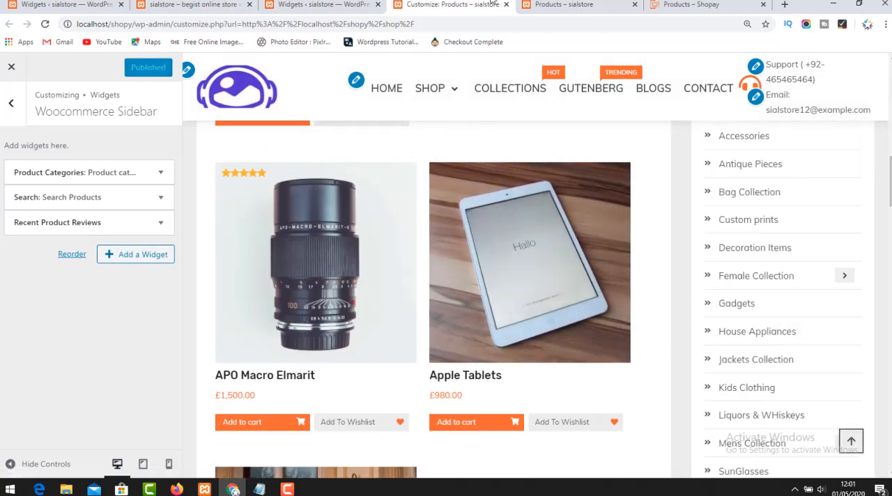
Reload the store's Shop page to check the published sidebar widgets.
{"action": "left_click", "coordinate": [324, 4]}
{"action": "left_click", "coordinate": [575, 4]}
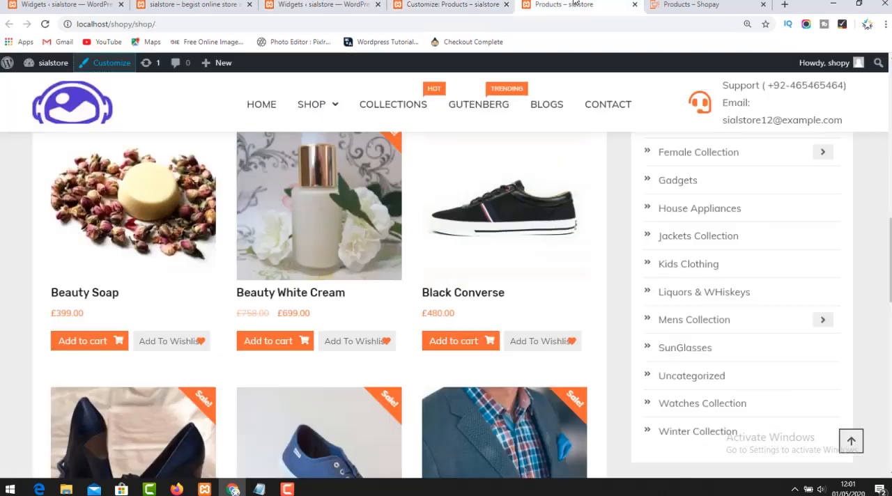
{"action": "left_click", "coordinate": [45, 24]}
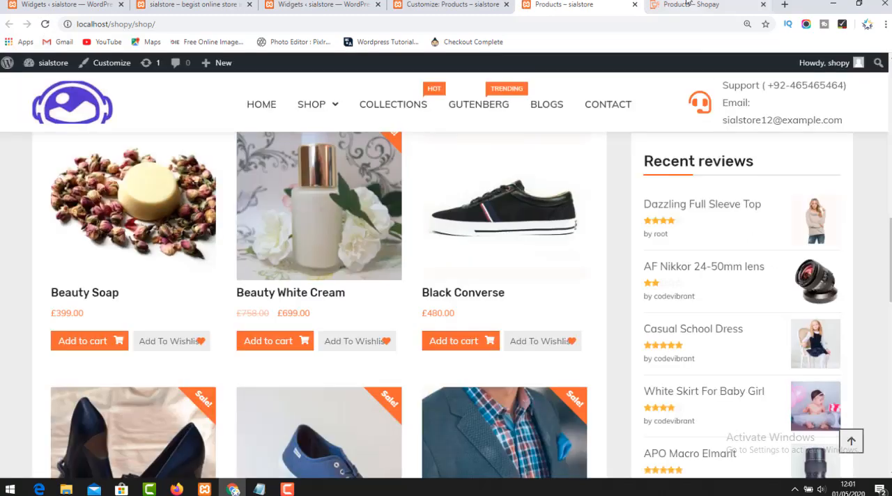
Examine the Shopay demo's shop page from its sidebar down to the footer.
{"action": "left_click", "coordinate": [688, 6]}
{"action": "scroll", "coordinate": [694, 276], "scroll_direction": "up", "scroll_amount": 7}
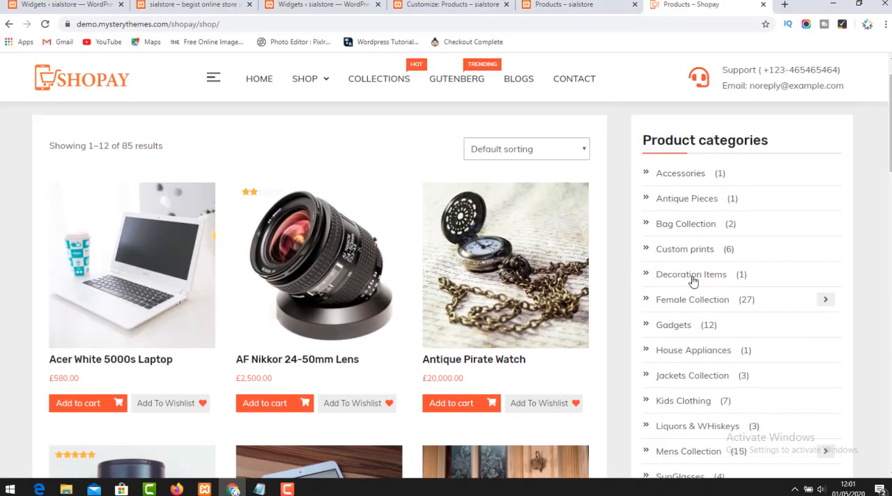
{"action": "scroll", "coordinate": [694, 277], "scroll_direction": "down", "scroll_amount": 8}
{"action": "scroll", "coordinate": [694, 278], "scroll_direction": "down", "scroll_amount": 10}
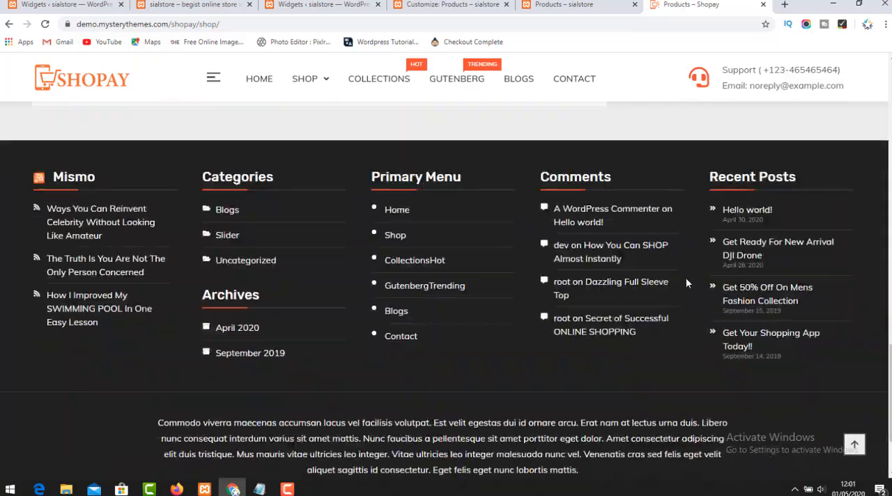
{"action": "scroll", "coordinate": [685, 277], "scroll_direction": "up", "scroll_amount": 13}
{"action": "scroll", "coordinate": [674, 258], "scroll_direction": "up", "scroll_amount": 5}
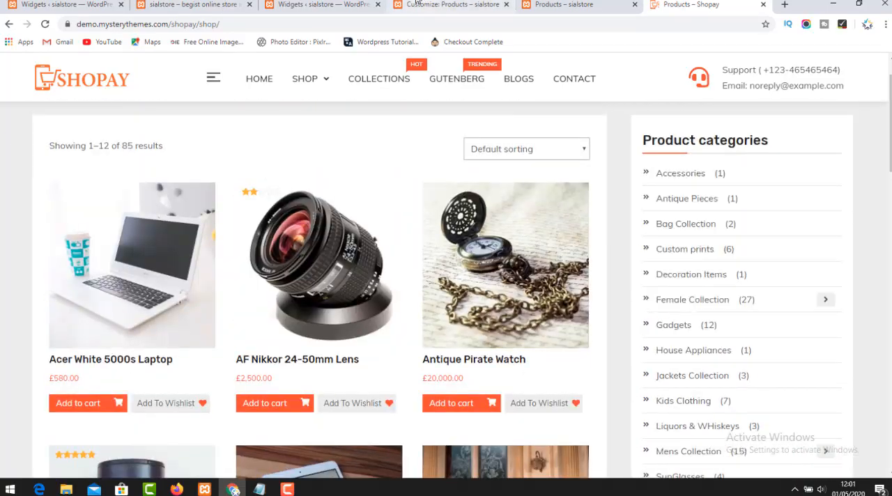
Examine the store's own Shop page, checking its sidebar widgets and footer against the demo.
{"action": "left_click", "coordinate": [527, 5]}
{"action": "scroll", "coordinate": [742, 353], "scroll_direction": "up", "scroll_amount": 10}
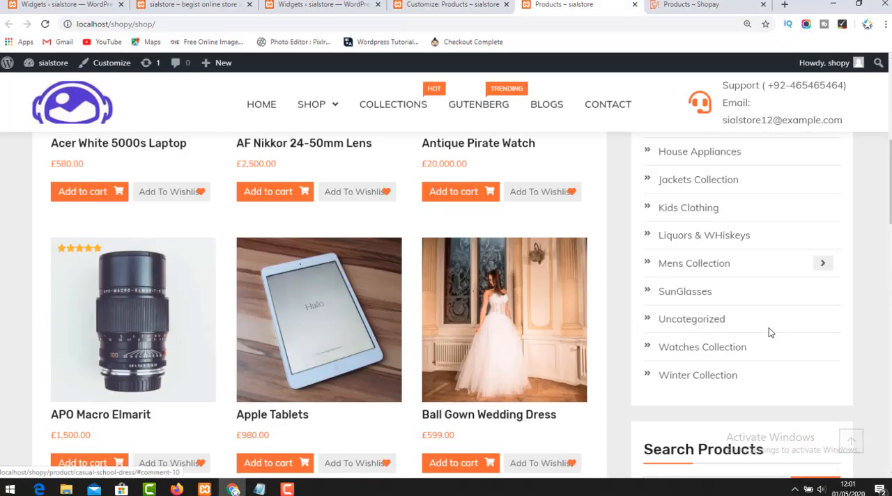
{"action": "scroll", "coordinate": [763, 339], "scroll_direction": "down", "scroll_amount": 10}
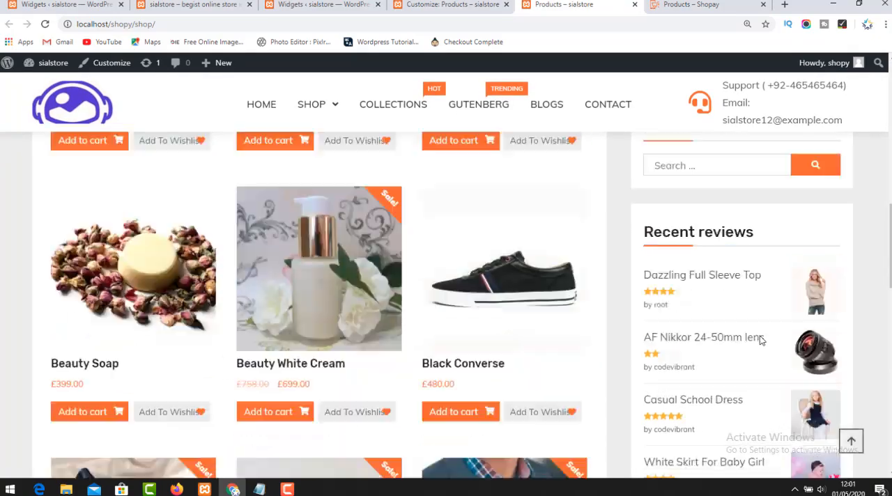
{"action": "scroll", "coordinate": [673, 325], "scroll_direction": "down", "scroll_amount": 10}
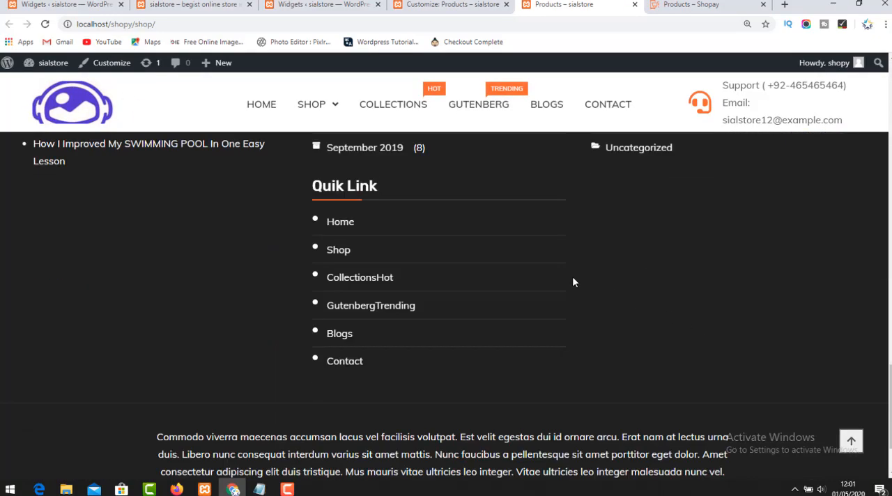
{"action": "scroll", "coordinate": [409, 363], "scroll_direction": "down", "scroll_amount": 2}
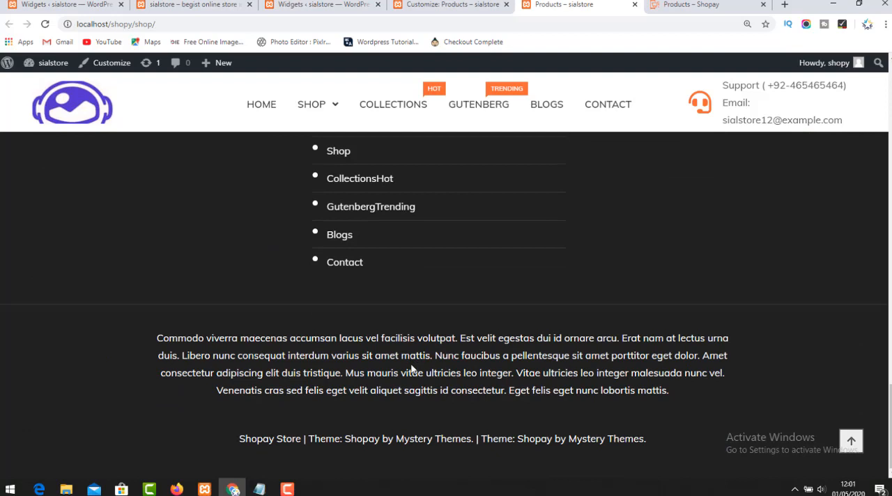
{"action": "scroll", "coordinate": [412, 362], "scroll_direction": "up", "scroll_amount": 10}
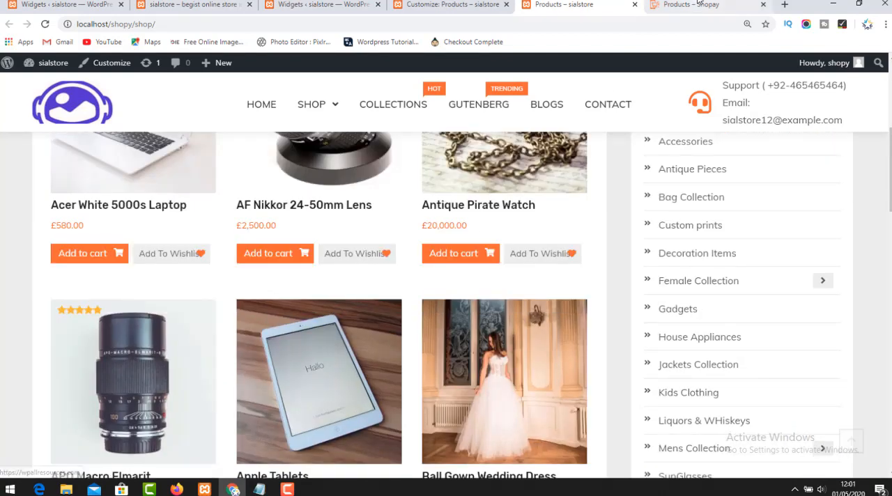
Open the Checkout page on both the Shopay demo and the local store.
{"action": "left_click", "coordinate": [699, 4]}
{"action": "left_click", "coordinate": [565, 4]}
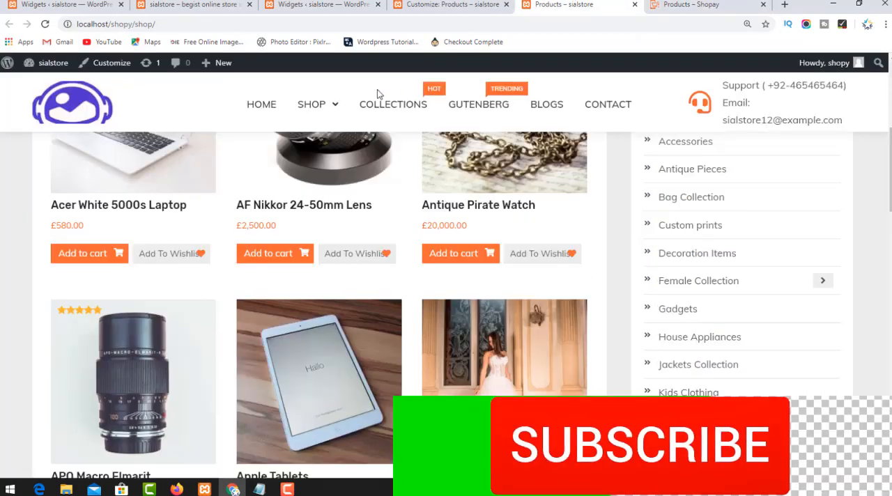
{"action": "left_click", "coordinate": [687, 4]}
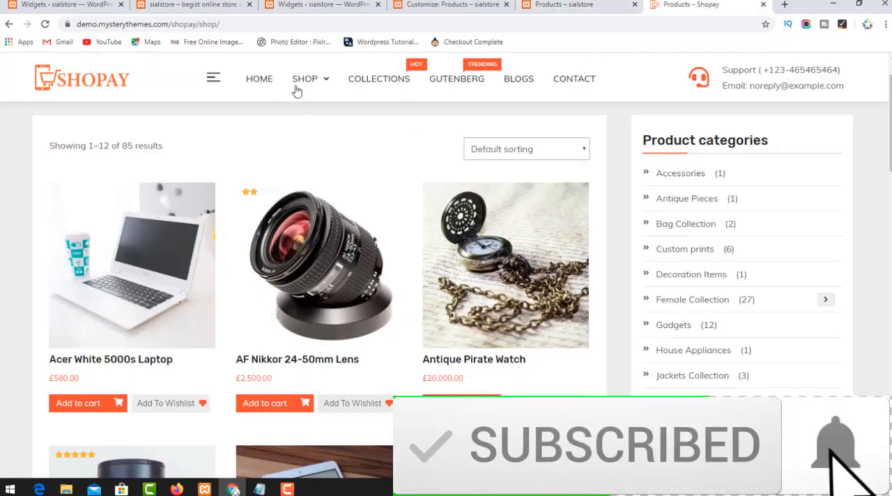
{"action": "mouse_move", "coordinate": [305, 82]}
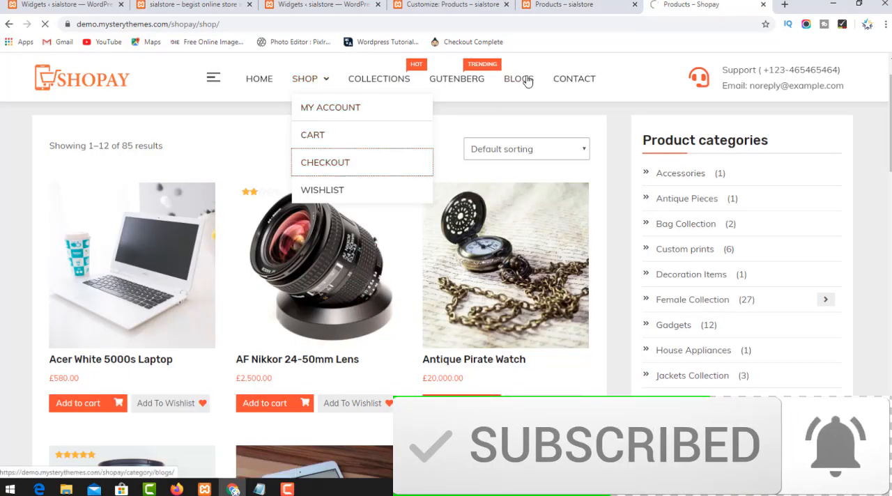
{"action": "left_click", "coordinate": [578, 5]}
{"action": "mouse_move", "coordinate": [323, 113]}
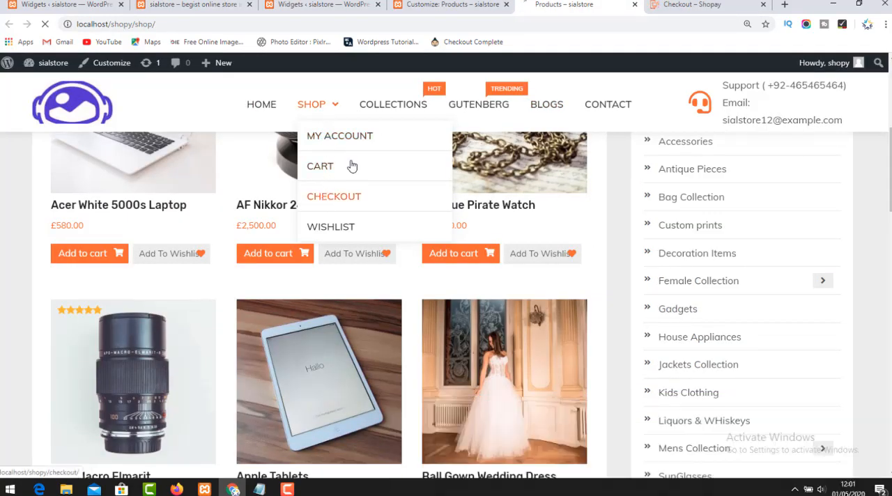
{"action": "left_click", "coordinate": [342, 196]}
Compare the Checkout page layout and sidebar between the Shopay demo and the local store.
{"action": "left_click", "coordinate": [690, 4]}
{"action": "left_click", "coordinate": [537, 7]}
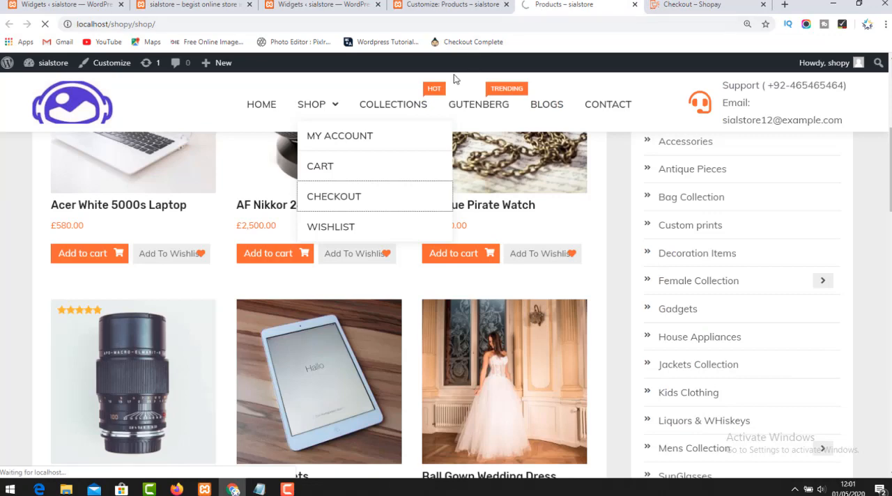
{"action": "left_click", "coordinate": [711, 5]}
{"action": "scroll", "coordinate": [322, 275], "scroll_direction": "down", "scroll_amount": 3}
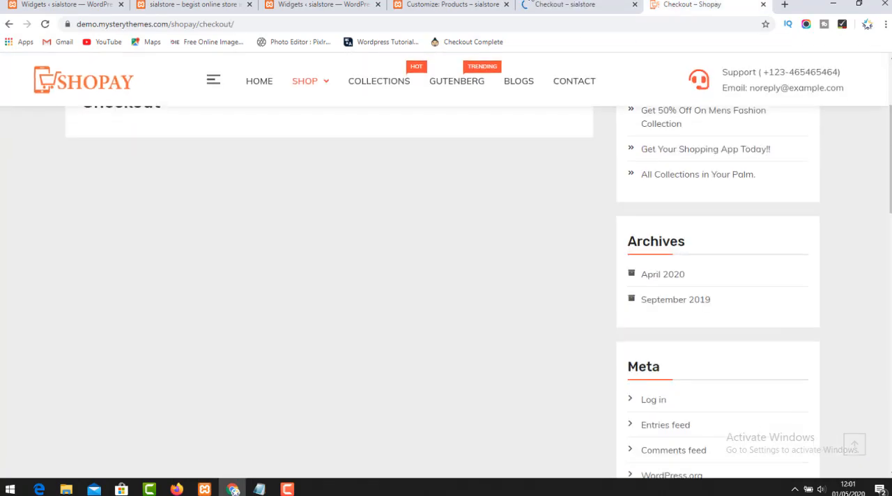
{"action": "left_click", "coordinate": [527, 7]}
{"action": "scroll", "coordinate": [265, 259], "scroll_direction": "down", "scroll_amount": 5}
{"action": "scroll", "coordinate": [258, 280], "scroll_direction": "up", "scroll_amount": 6}
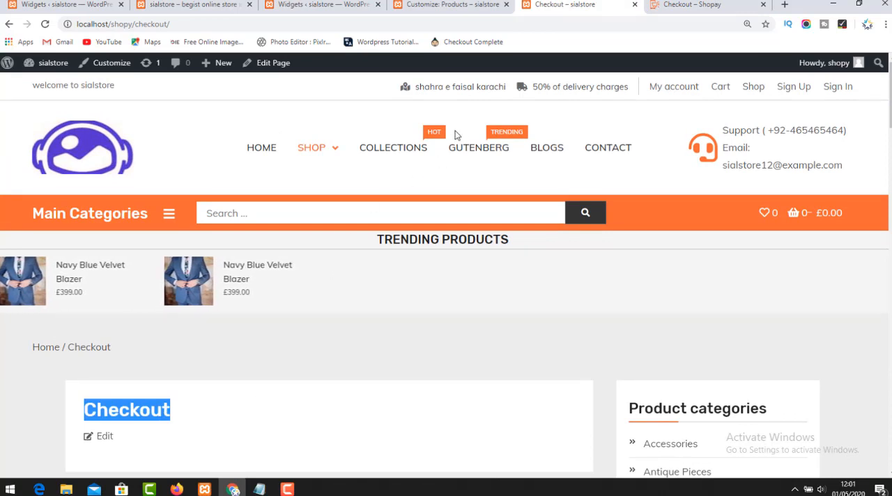
Open the Wishlist page on both the local store and the Shopay demo.
{"action": "mouse_move", "coordinate": [317, 151]}
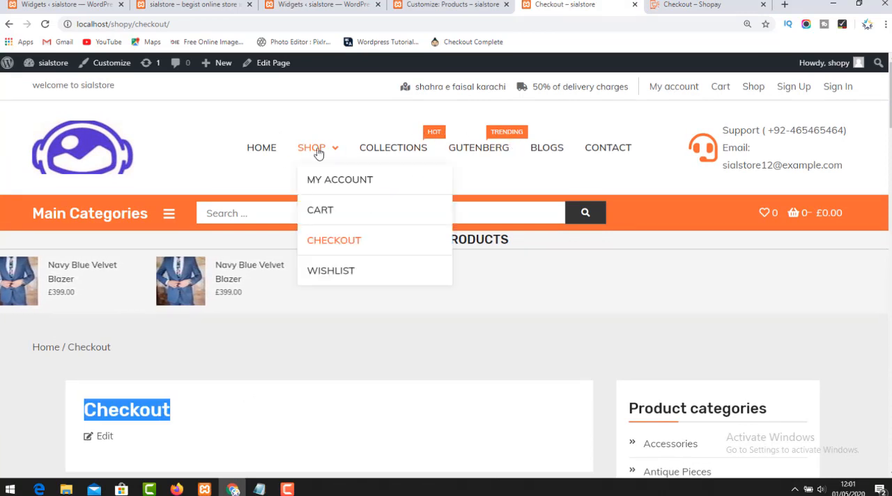
{"action": "left_click", "coordinate": [318, 273]}
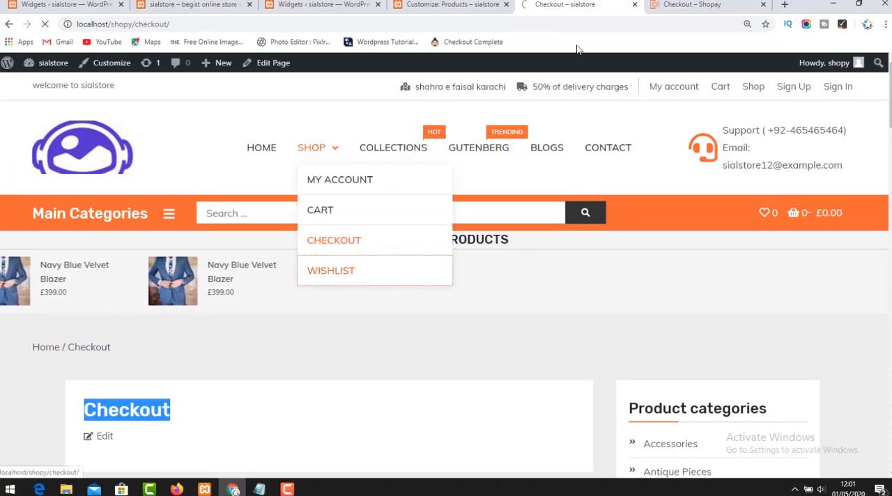
{"action": "left_click", "coordinate": [697, 5]}
{"action": "scroll", "coordinate": [698, 290], "scroll_direction": "up", "scroll_amount": 3}
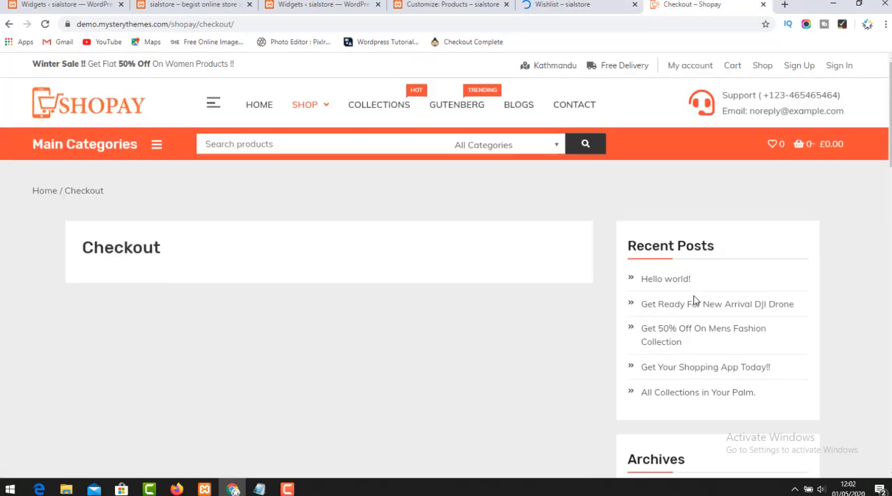
{"action": "mouse_move", "coordinate": [298, 122]}
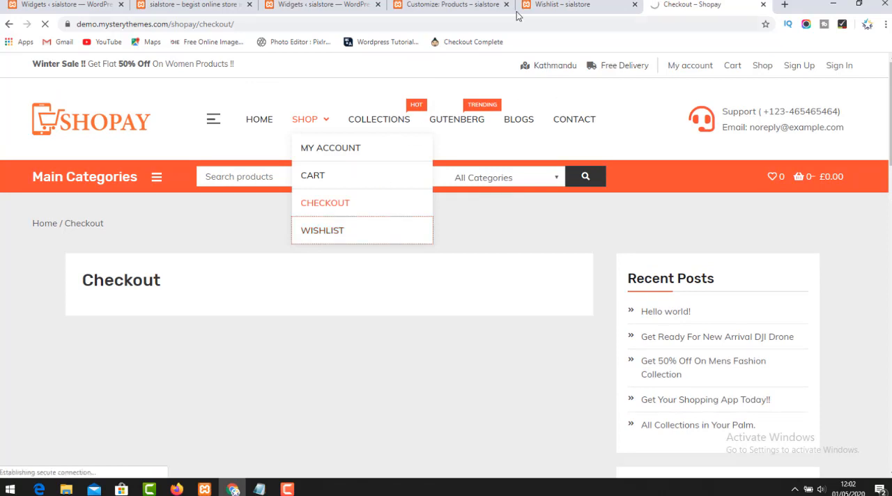
Compare the Wishlist page's heading, product table and sidebar between the local store and the Shopay demo.
{"action": "left_click", "coordinate": [543, 5]}
{"action": "scroll", "coordinate": [171, 390], "scroll_direction": "down", "scroll_amount": 2}
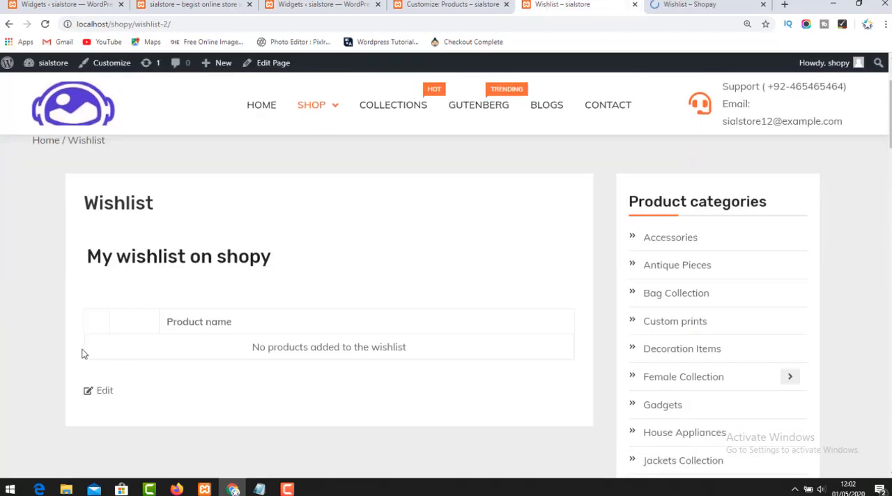
{"action": "left_click_drag", "start_coordinate": [85, 256], "coordinate": [268, 252]}
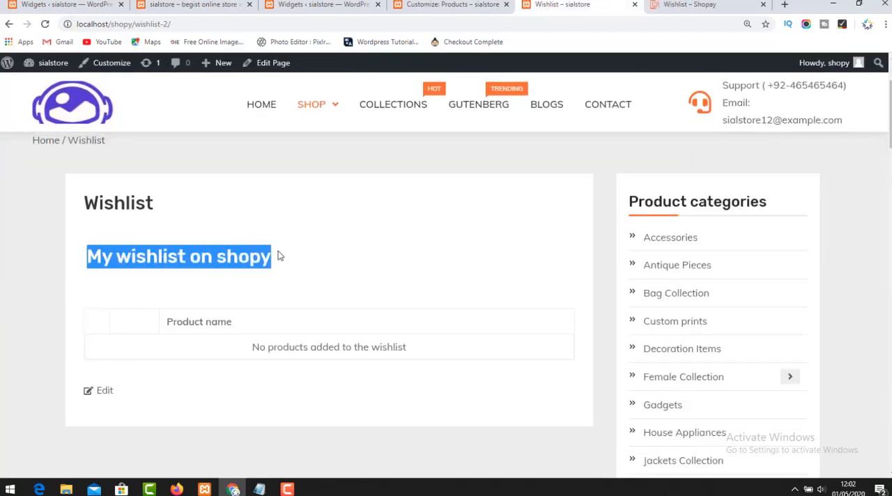
{"action": "left_click_drag", "start_coordinate": [148, 324], "coordinate": [411, 349]}
{"action": "left_click", "coordinate": [665, 5]}
{"action": "scroll", "coordinate": [161, 380], "scroll_direction": "down", "scroll_amount": 3}
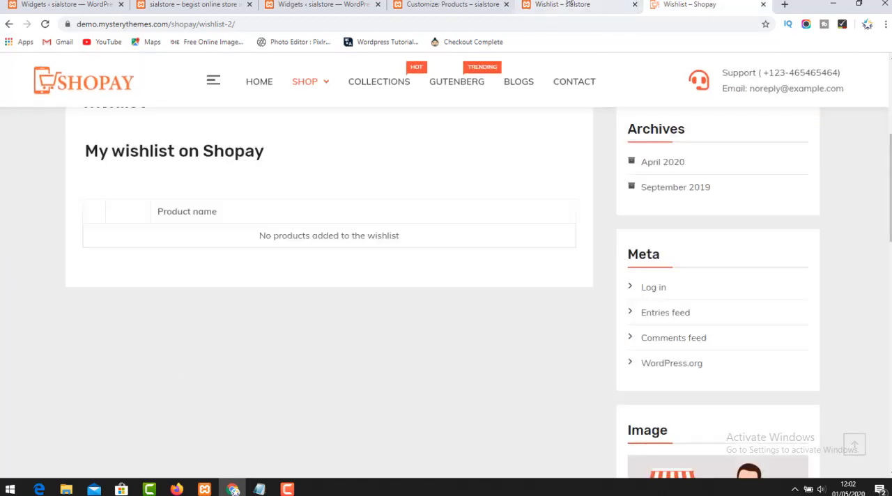
Follow the Collections link from the local store's Wishlist page and examine the product listing and sidebar it leads to.
{"action": "left_click", "coordinate": [540, 6]}
{"action": "scroll", "coordinate": [508, 181], "scroll_direction": "up", "scroll_amount": 3}
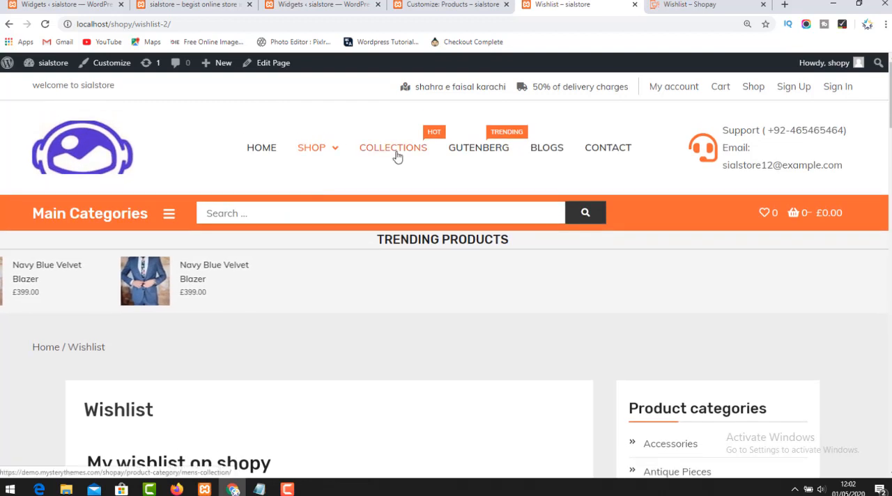
{"action": "left_click", "coordinate": [395, 156]}
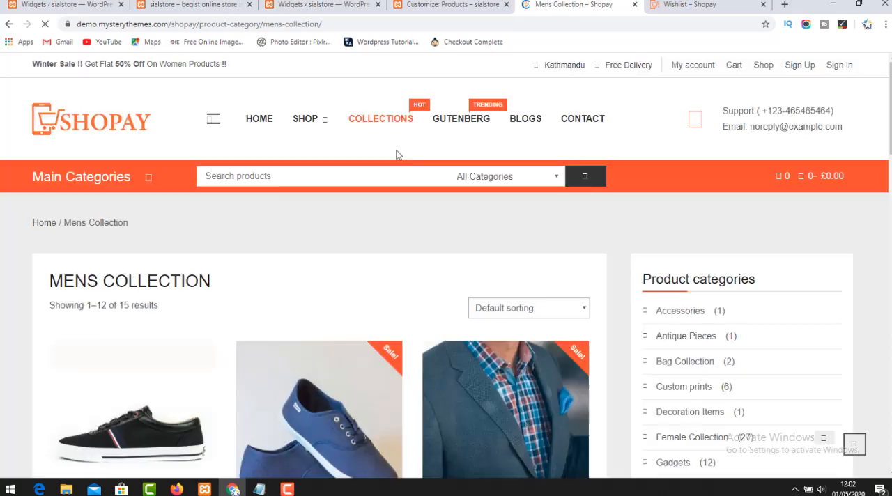
{"action": "scroll", "coordinate": [237, 298], "scroll_direction": "down", "scroll_amount": 10}
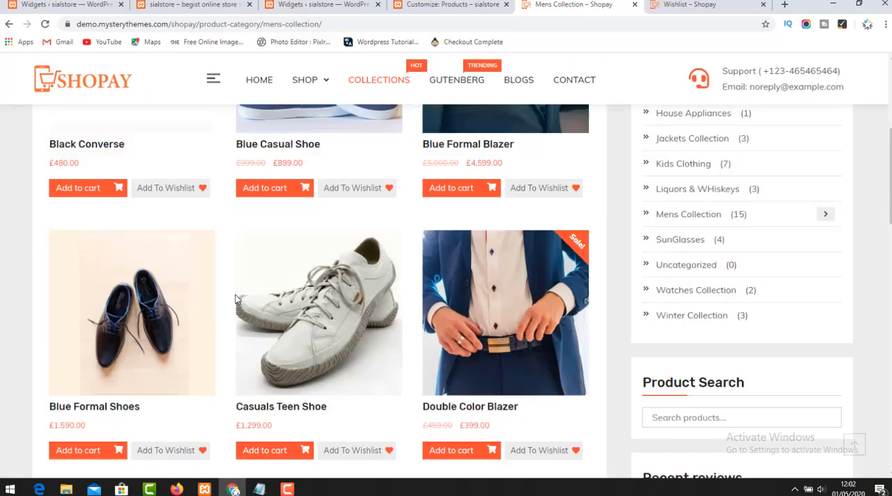